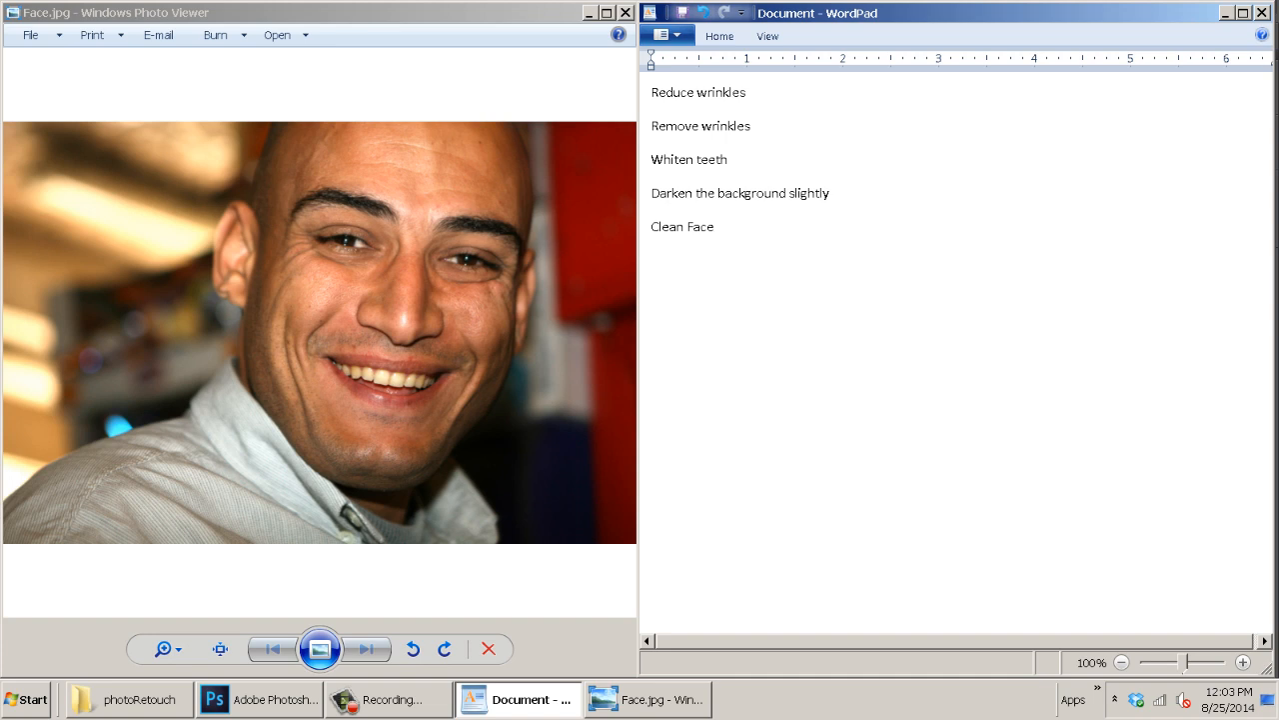
Examine the mouth, cheek and forehead in Face.jpg up close for areas that need retouching.
click(417, 365)
scroll(420, 366, up, 5)
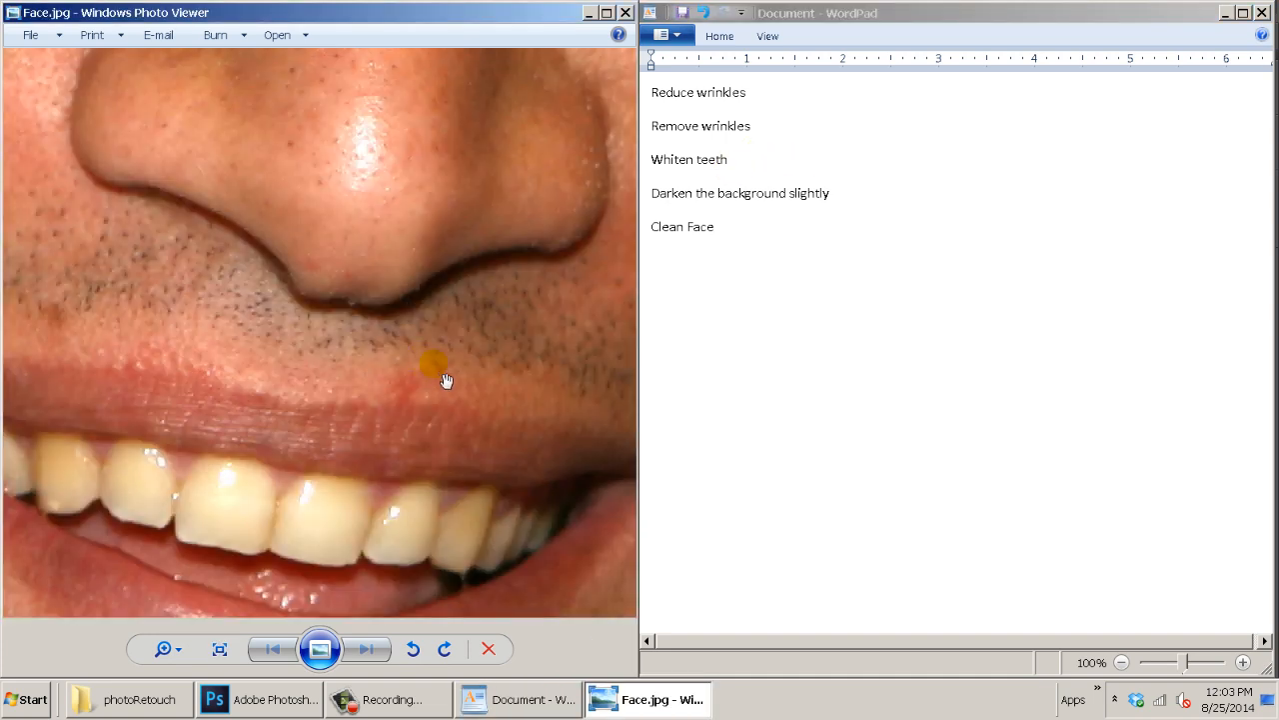
scroll(235, 386, down, 2)
drag(236, 362, 408, 366)
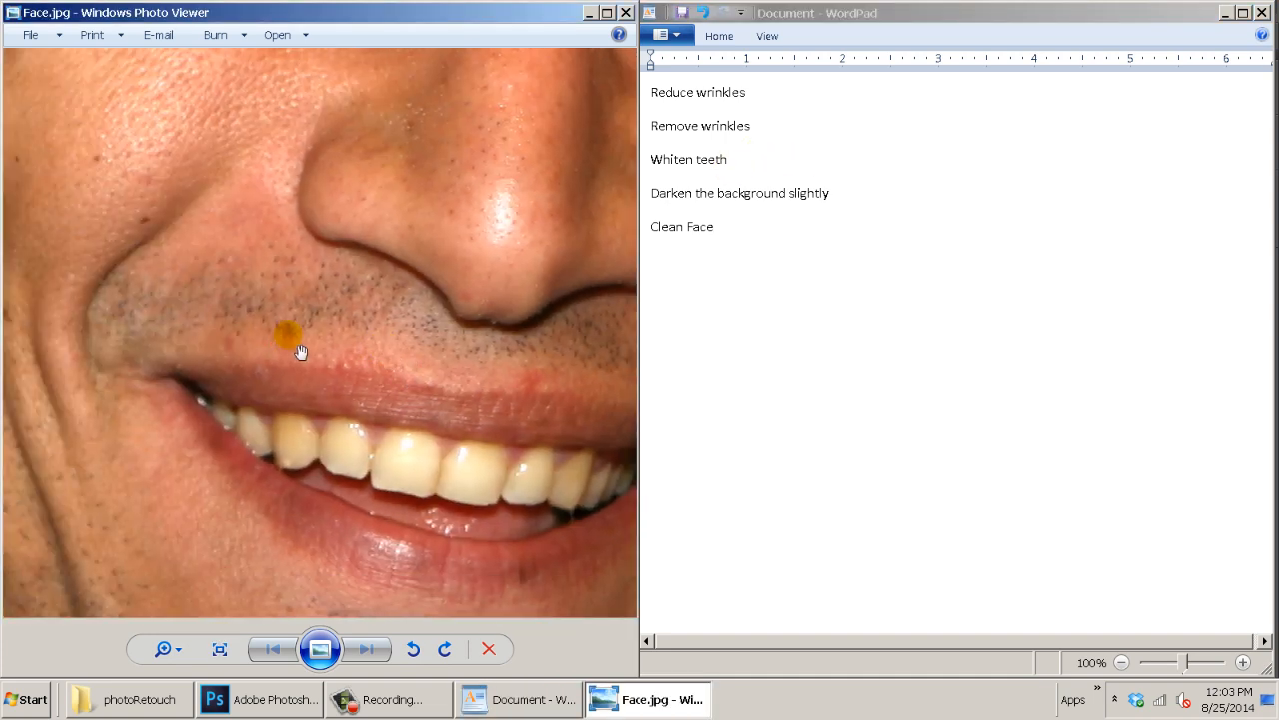
drag(225, 247, 415, 343)
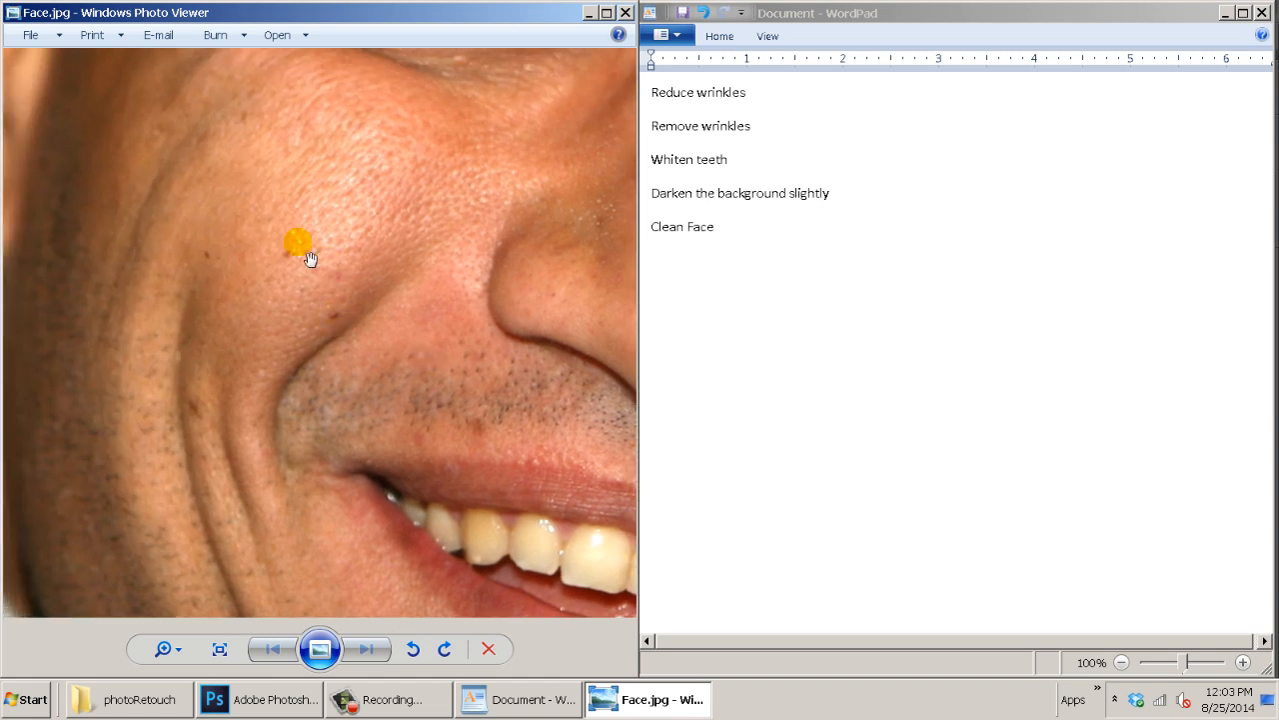
scroll(392, 212, down, 4)
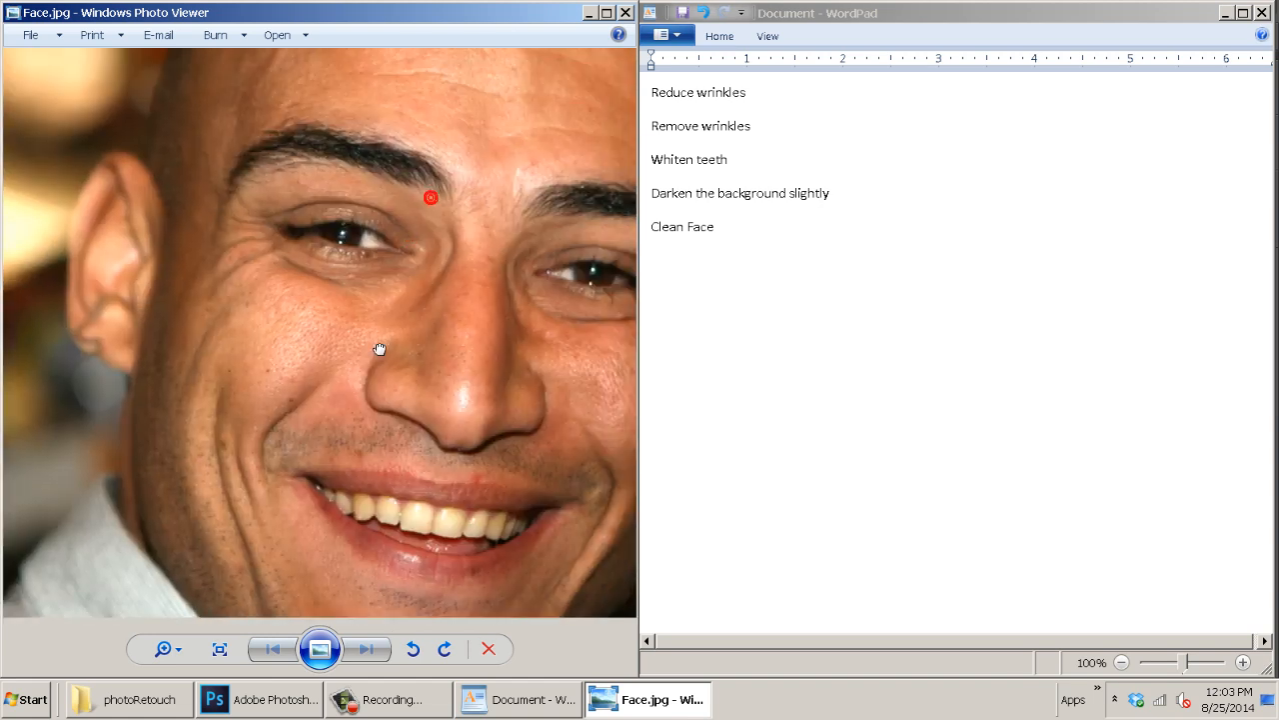
drag(418, 131, 383, 205)
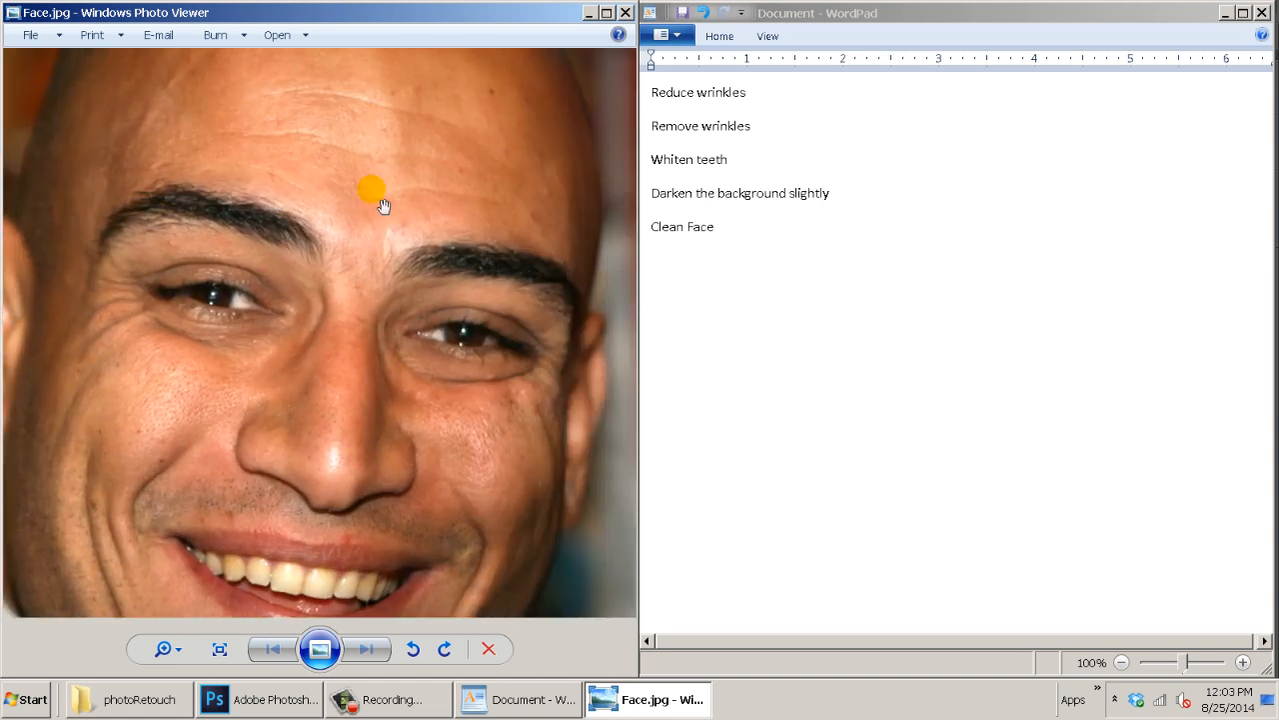
Inspect the nose in Face.jpg up close and add the note "Clean hair on nose" to the retouching list.
drag(497, 121, 463, 298)
scroll(377, 276, up, 3)
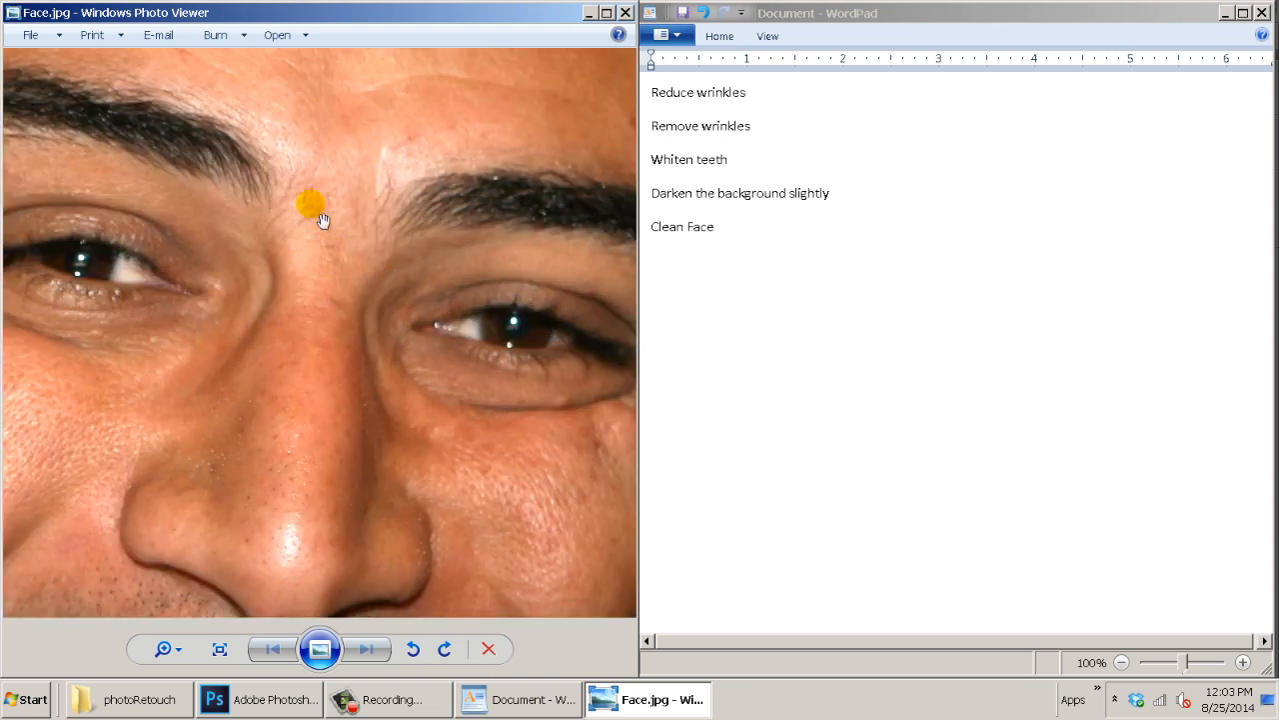
click(666, 258)
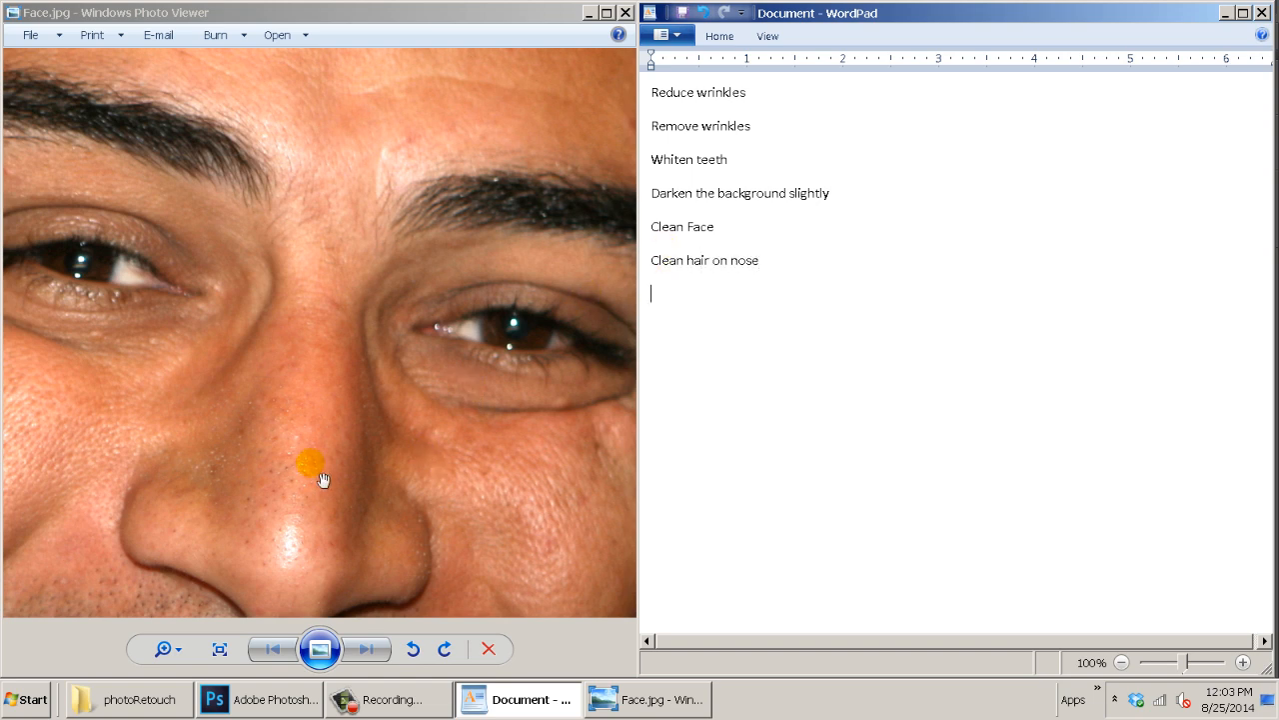
Examine the nose, eyes, chin, shirt and background in Face.jpg for remaining retouching needs, finishing with the whole photo in view.
drag(306, 463, 325, 400)
scroll(369, 417, down, 5)
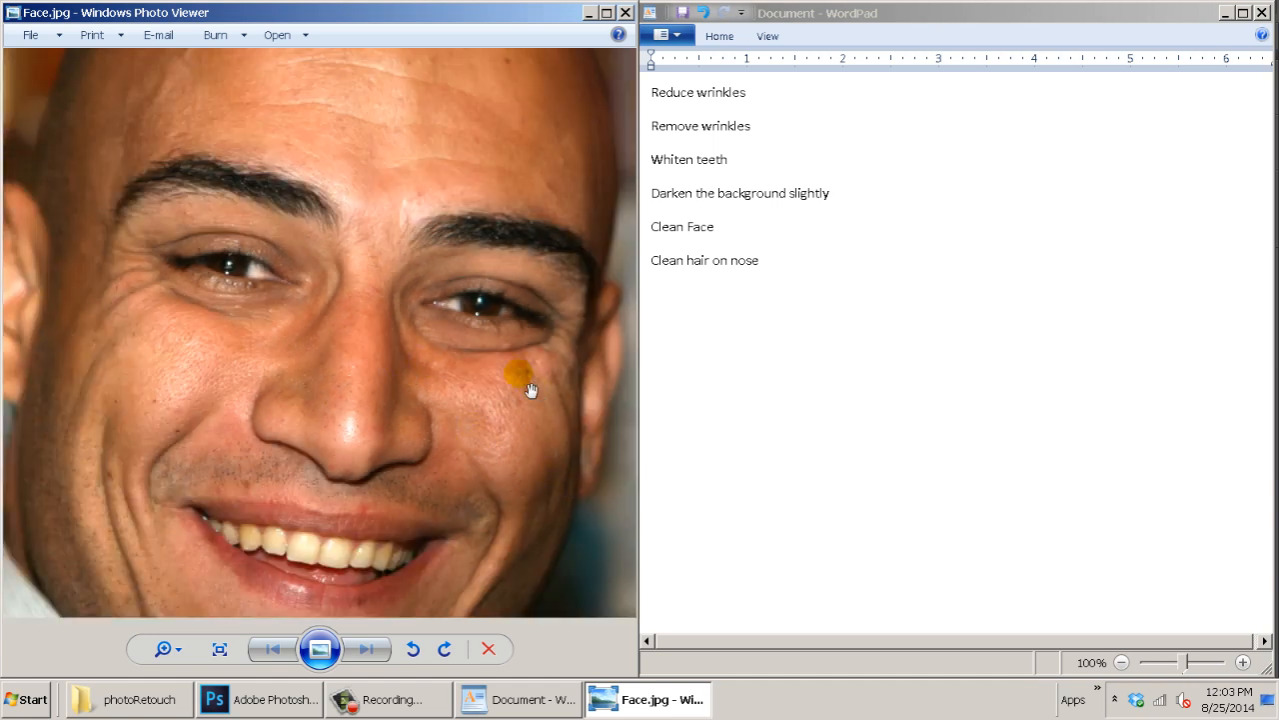
drag(531, 390, 566, 266)
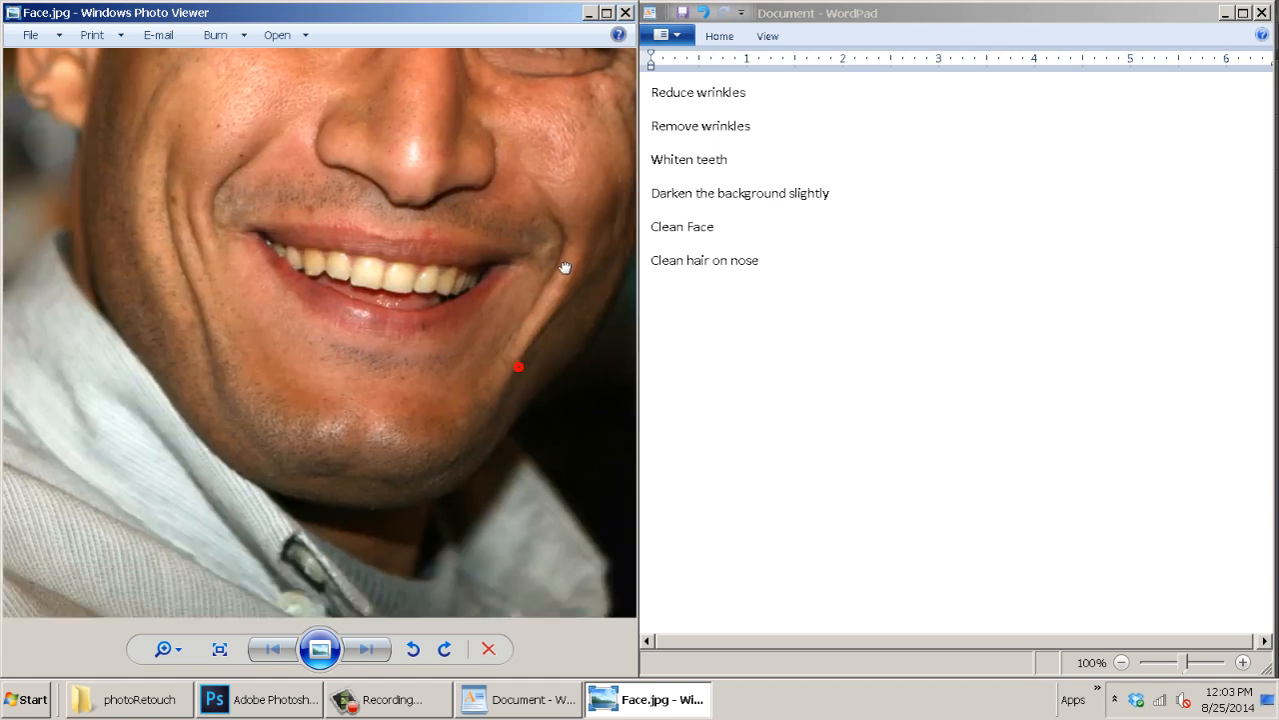
drag(409, 333, 463, 431)
drag(268, 413, 544, 436)
drag(346, 309, 369, 420)
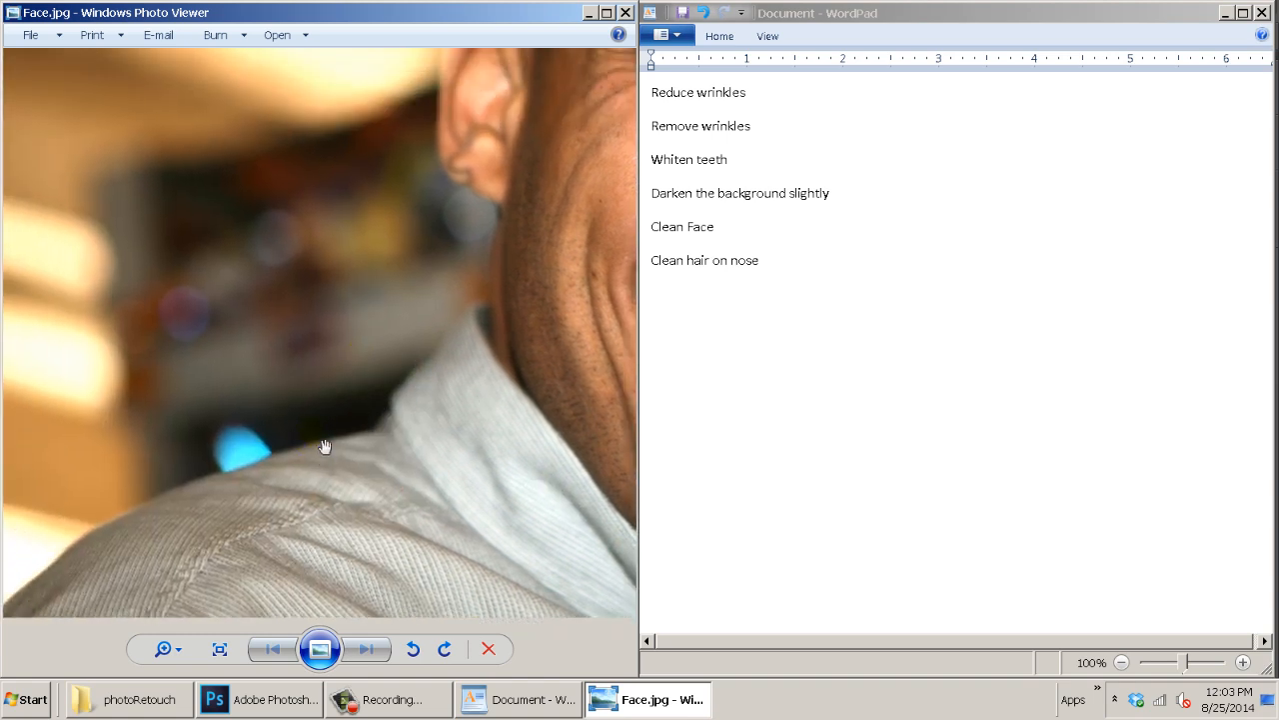
drag(362, 142, 309, 102)
drag(354, 330, 354, 114)
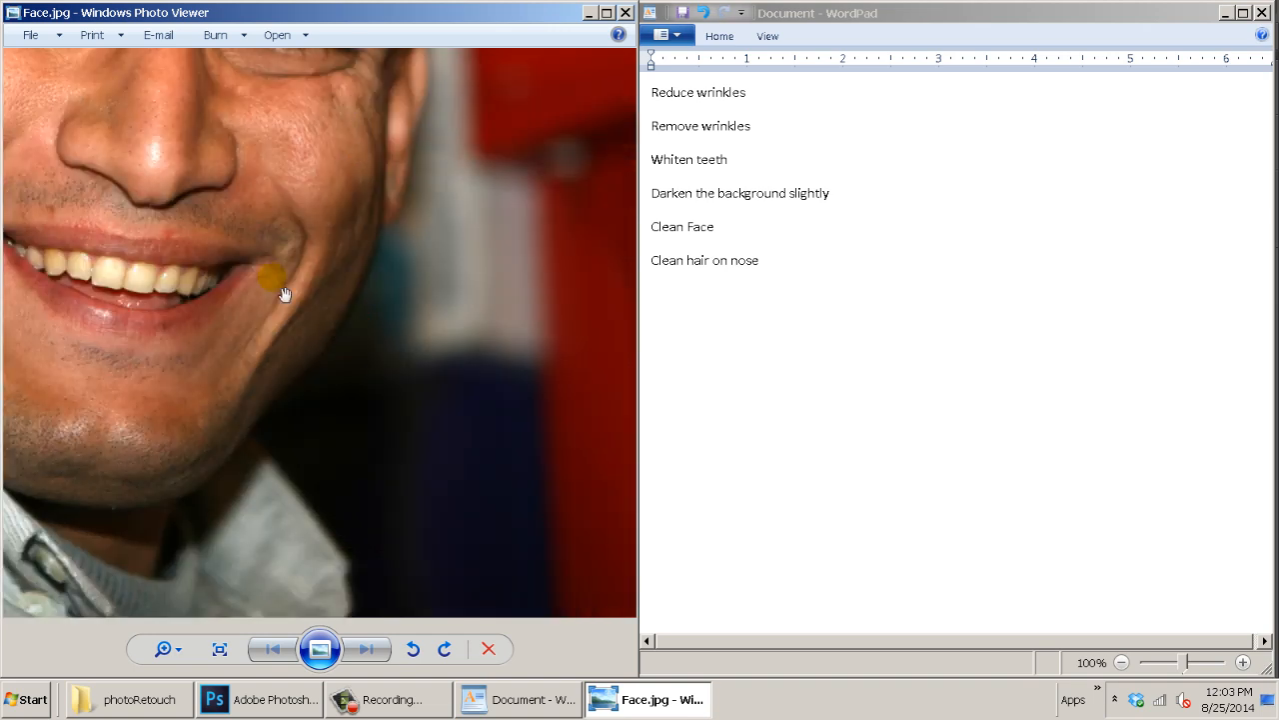
mouse_move(284, 293)
mouse_down()
mouse_move(514, 356)
mouse_move(491, 348)
mouse_move(331, 400)
mouse_move(223, 280)
mouse_move(336, 297)
mouse_up()
scroll(331, 289, down, 2)
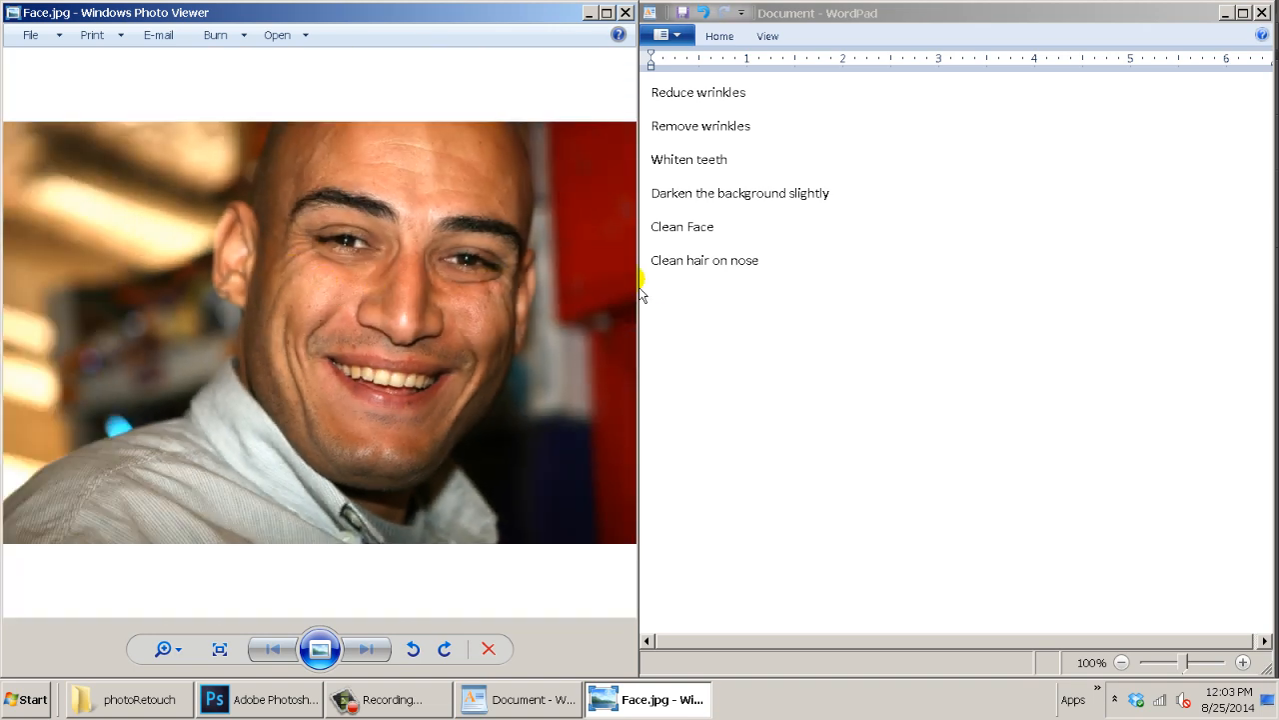
Remove the empty line after the last note in the retouching list.
click(693, 288)
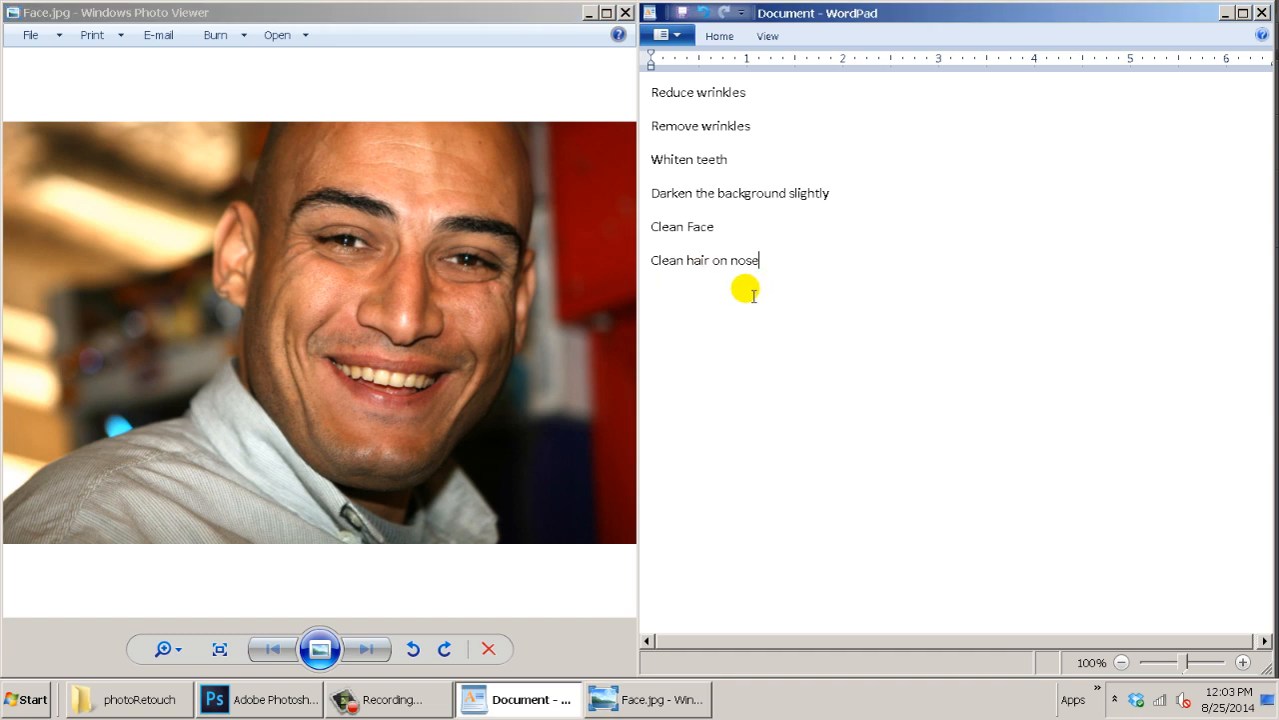
key(BackSpace)
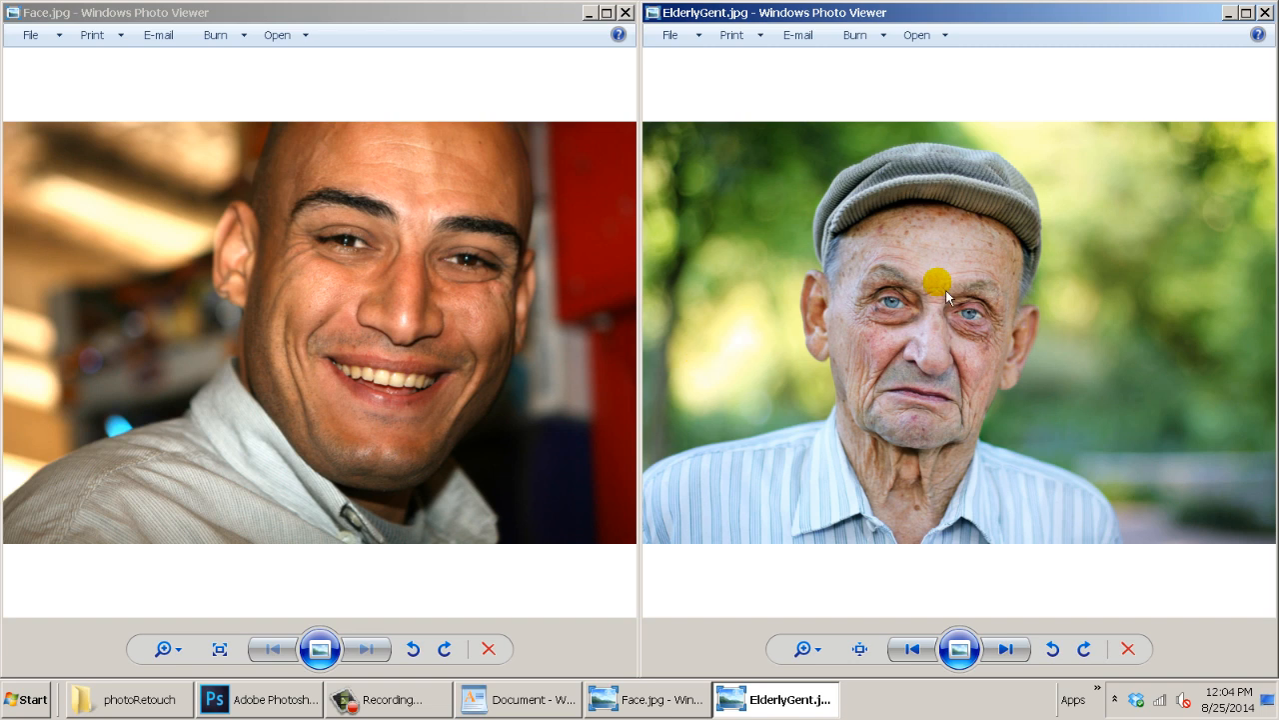
Examine the forehead, eyes and cheek in ElderlyGent.jpg up close for age spots and wrinkles.
scroll(978, 335, up, 4)
drag(825, 286, 945, 302)
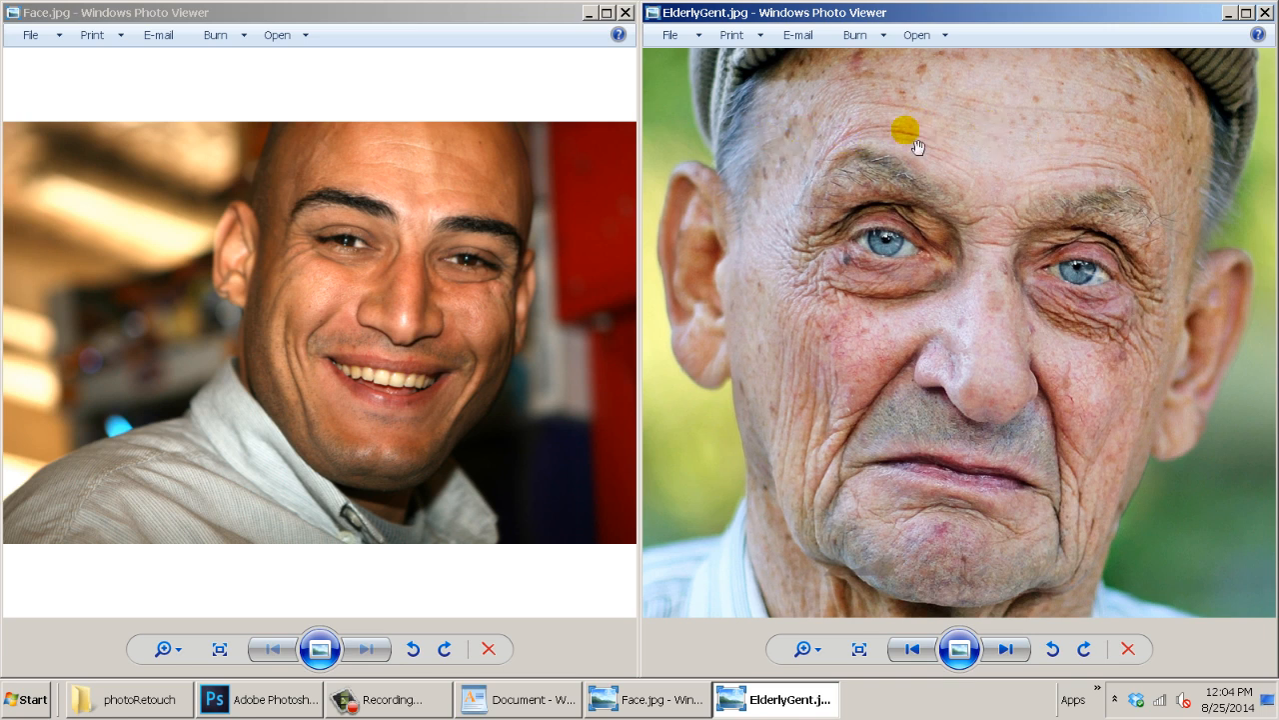
drag(905, 129, 956, 260)
scroll(910, 192, up, 3)
drag(1122, 159, 883, 148)
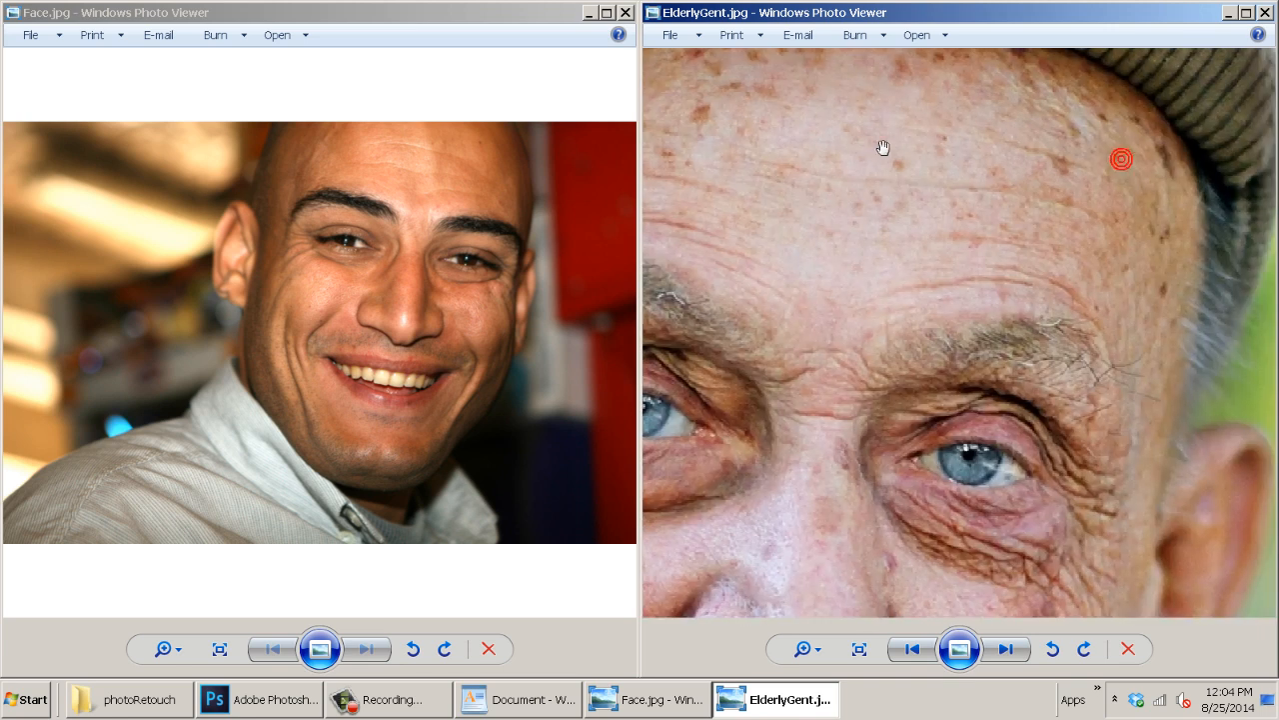
drag(963, 240, 1100, 150)
drag(1017, 243, 1145, 170)
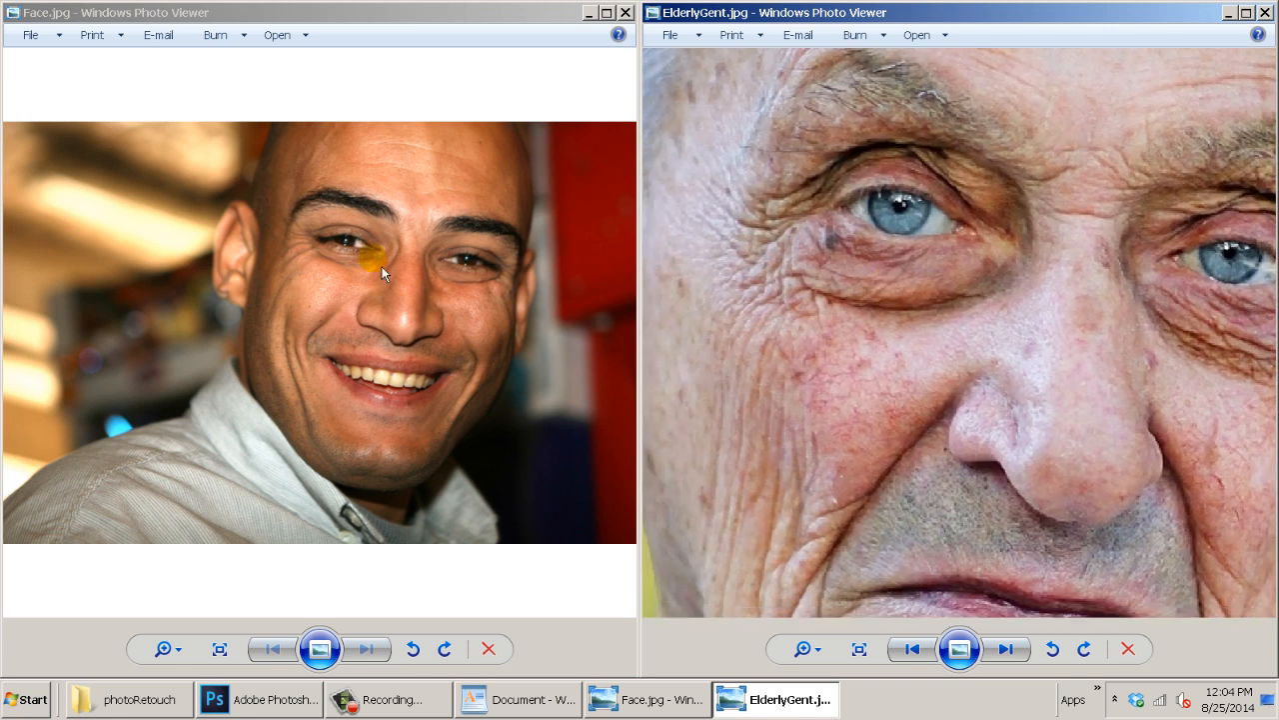
Compare the face in Face.jpg with the brow and eye wrinkles in ElderlyGent.jpg, and close the ElderlyGent photo.
click(326, 272)
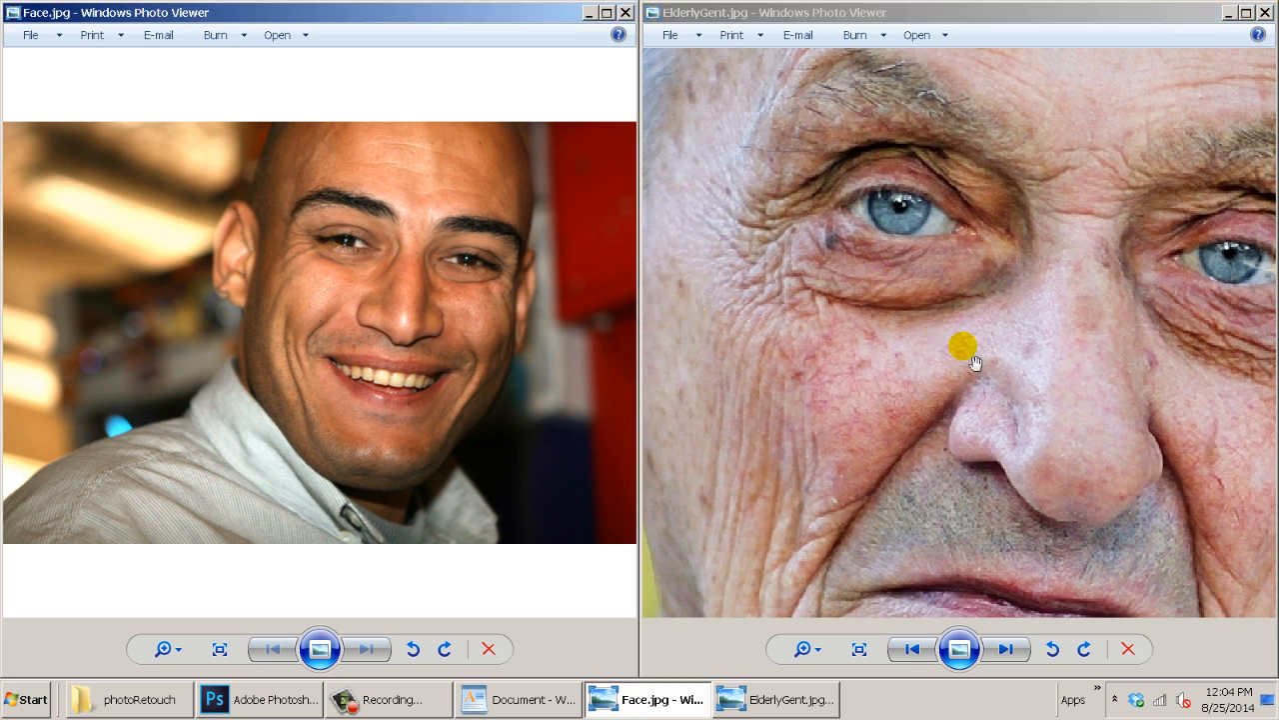
drag(975, 356, 1089, 497)
drag(1075, 332, 1026, 479)
drag(1000, 324, 939, 435)
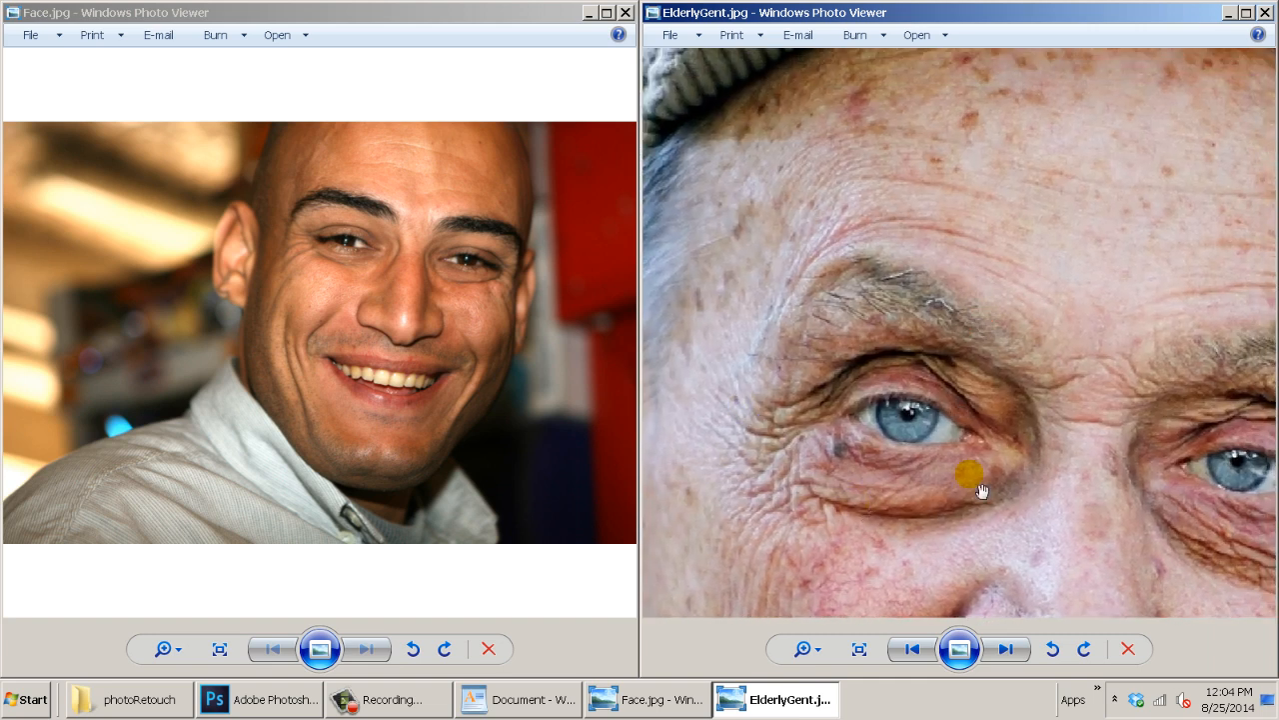
drag(1084, 415, 943, 302)
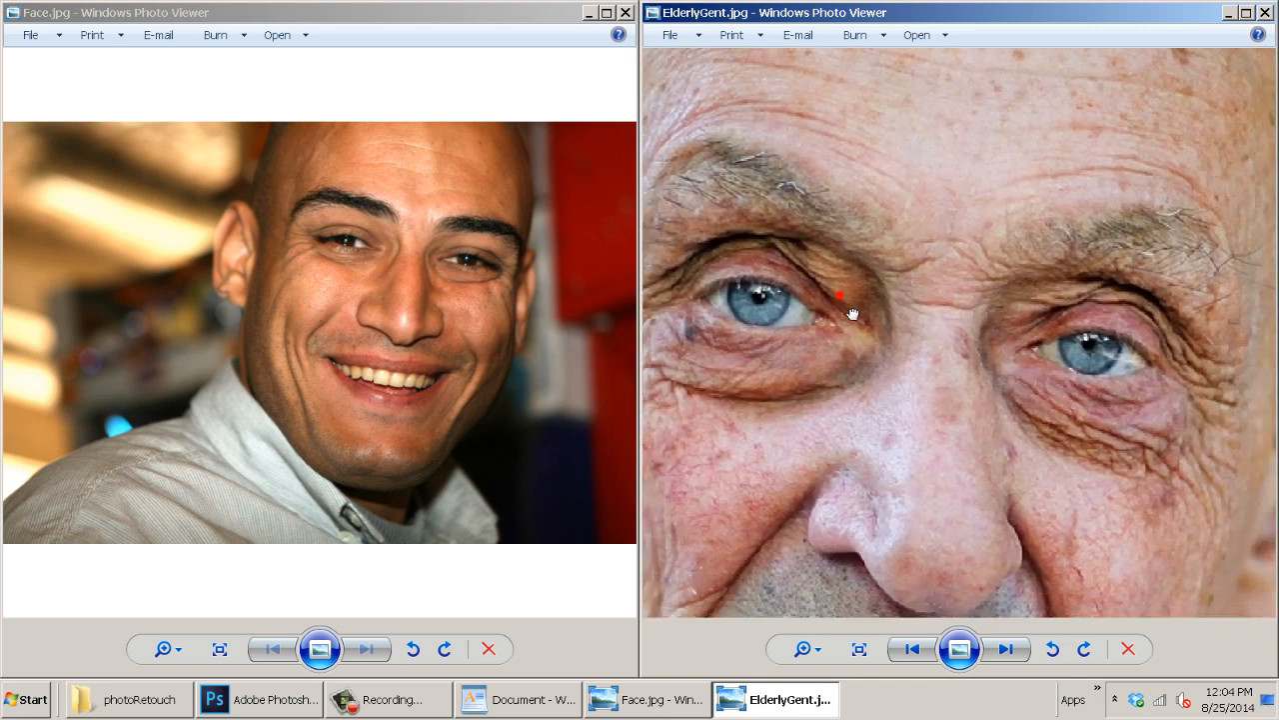
drag(779, 314, 857, 315)
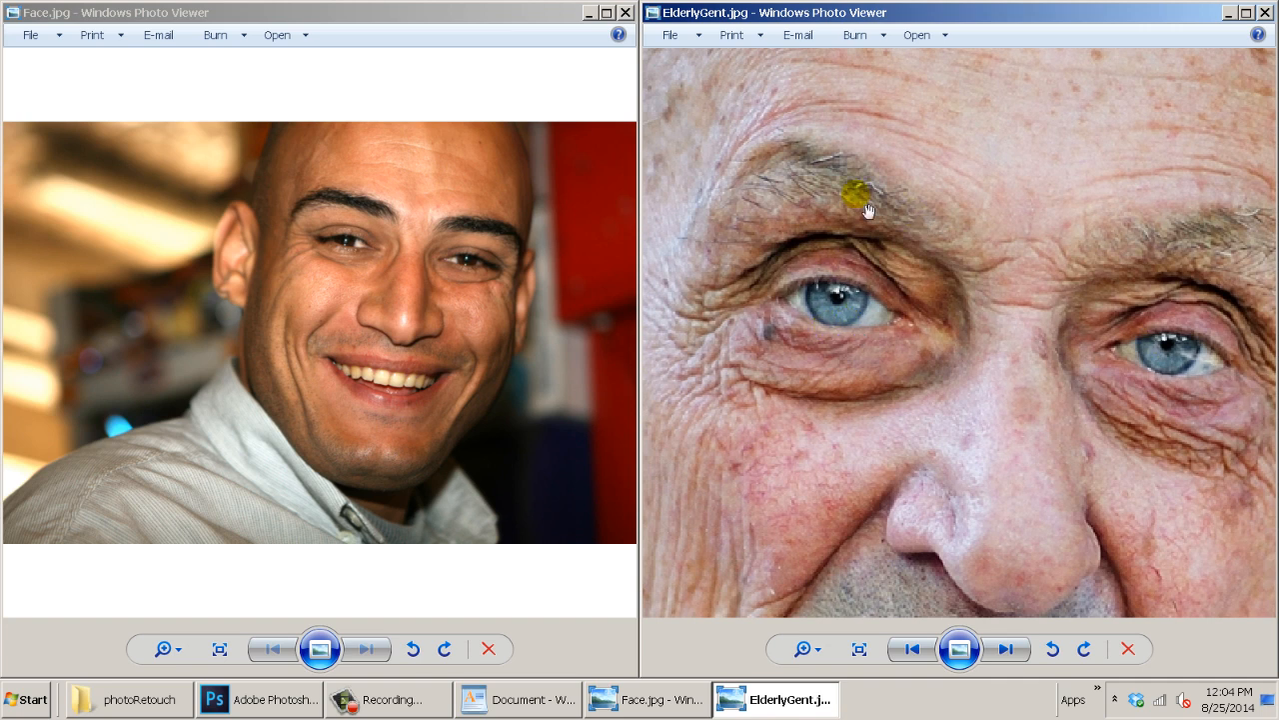
scroll(851, 194, down, 3)
key(alt+F4)
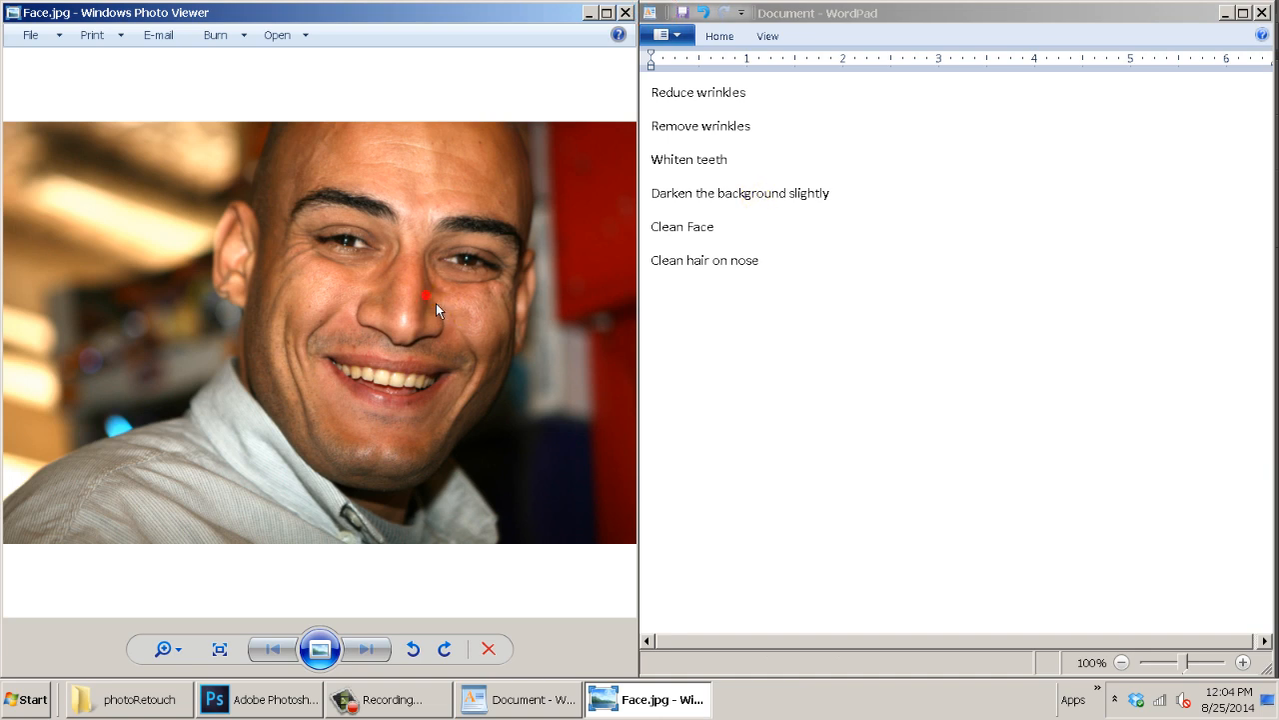
Switch to Photoshop and open Face.jpg in it from the photoRetouch folder.
click(249, 700)
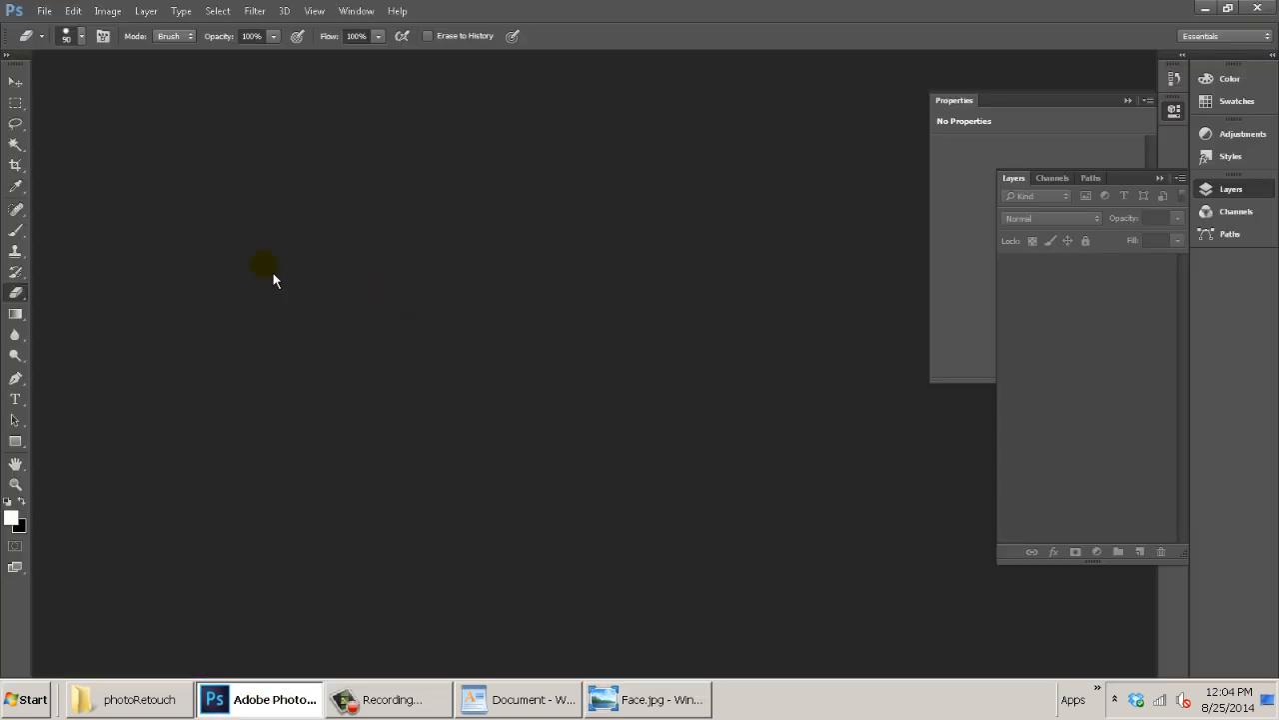
click(143, 696)
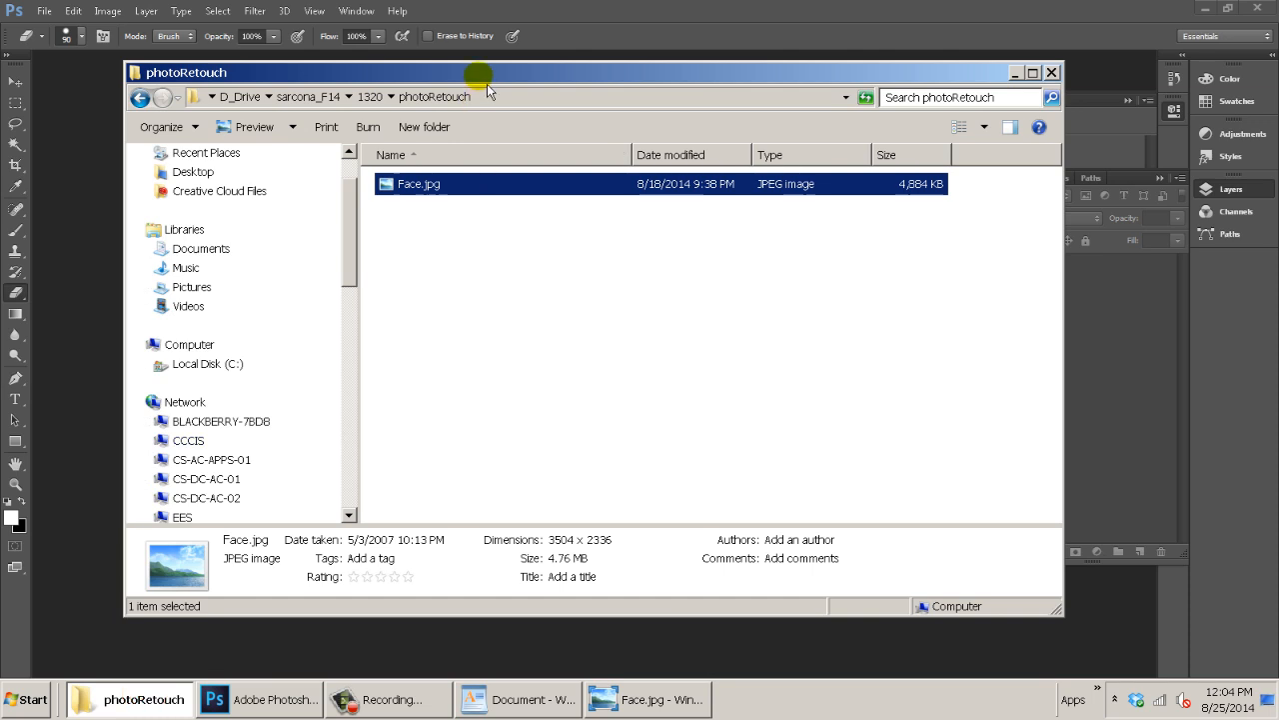
drag(482, 72, 570, 88)
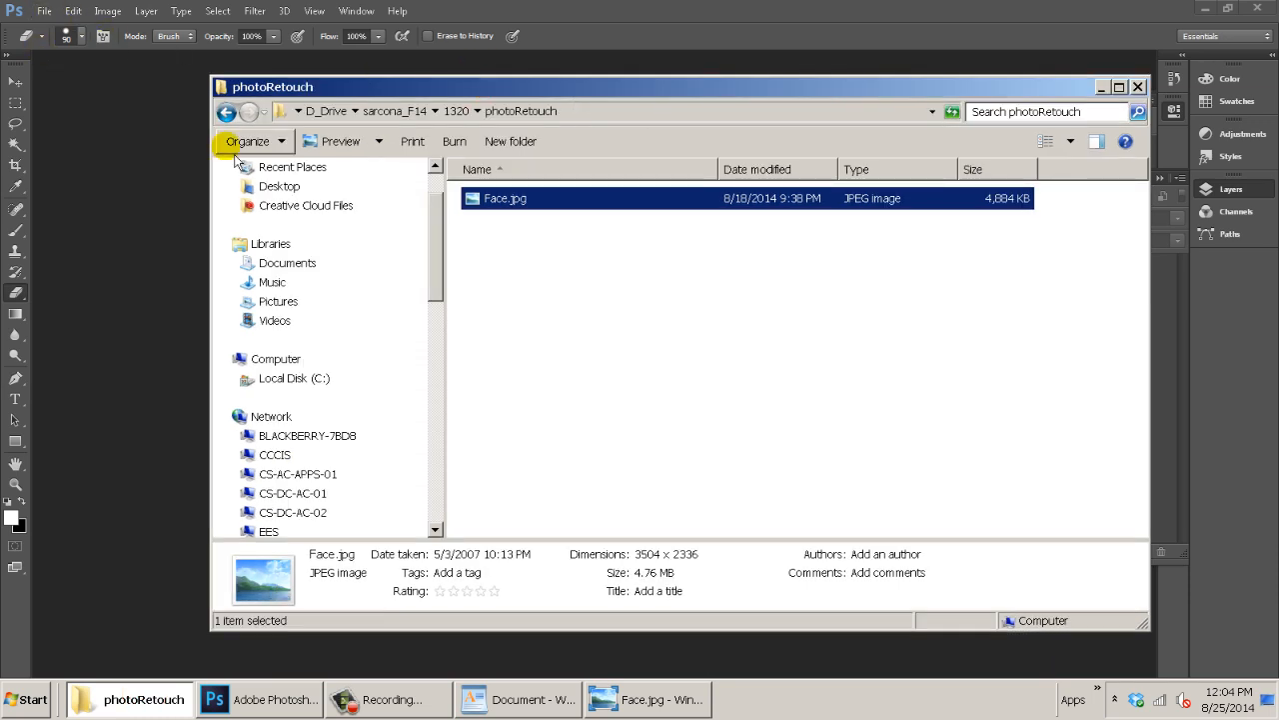
mouse_move(517, 200)
mouse_down()
mouse_move(193, 278)
mouse_move(82, 278)
mouse_move(114, 247)
mouse_up()
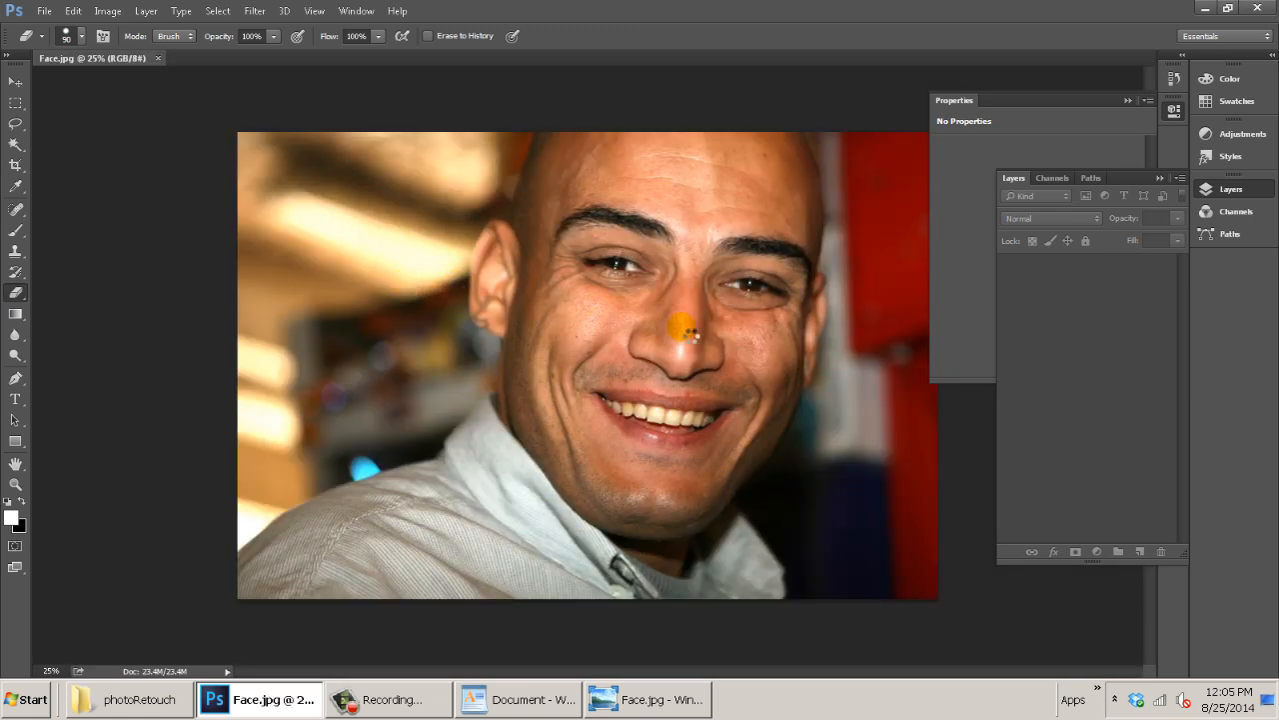
Open the Image Size settings for Face.jpg and place the dialog over the photo's upper area.
click(108, 11)
click(108, 11)
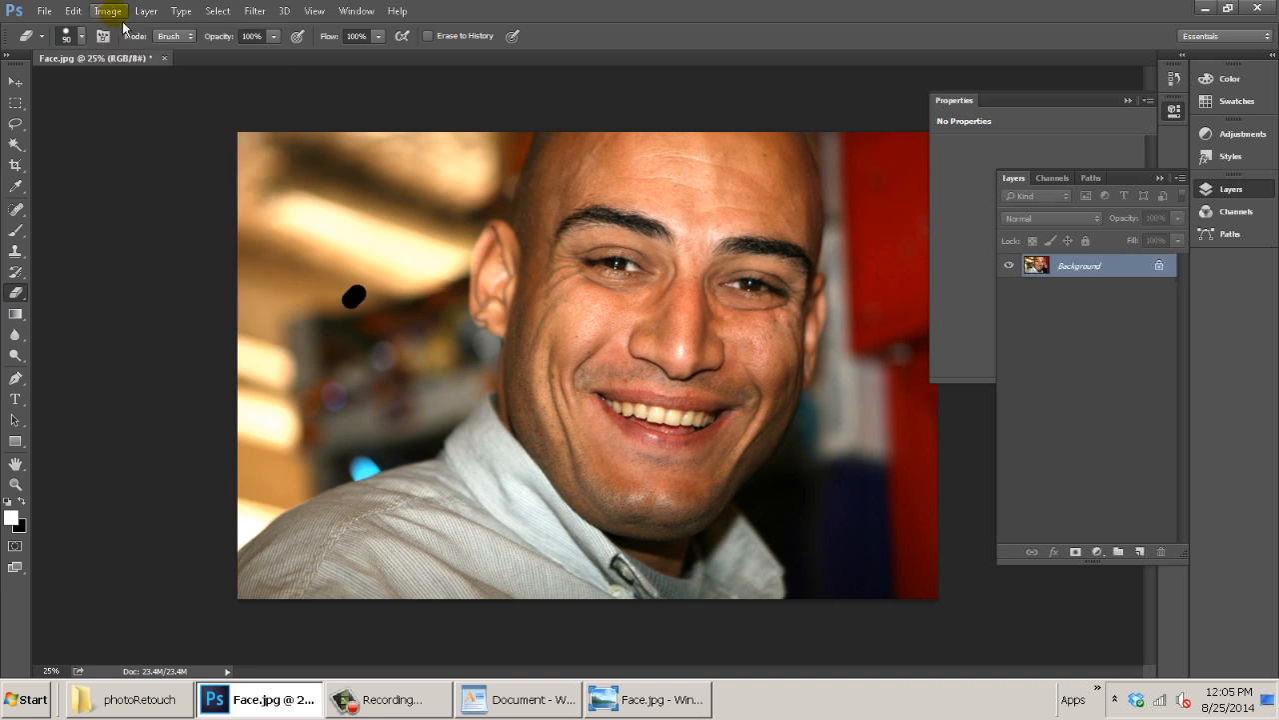
click(122, 19)
click(130, 129)
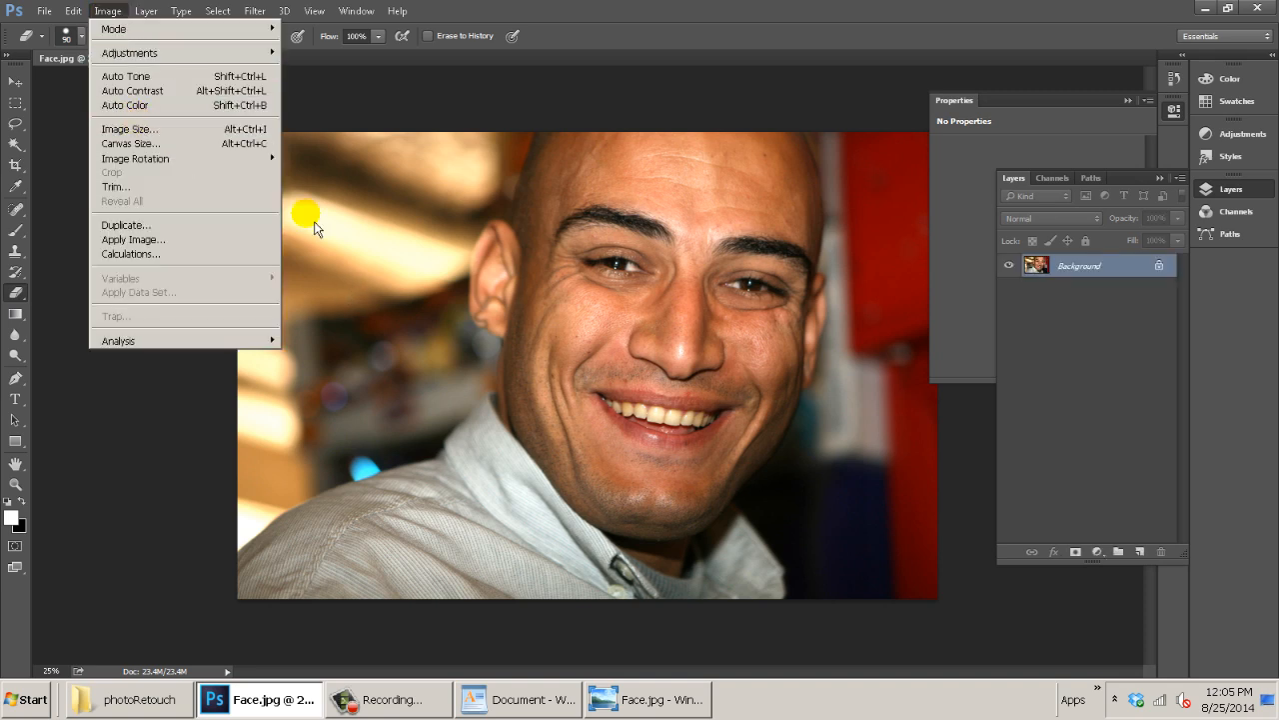
drag(623, 150, 530, 155)
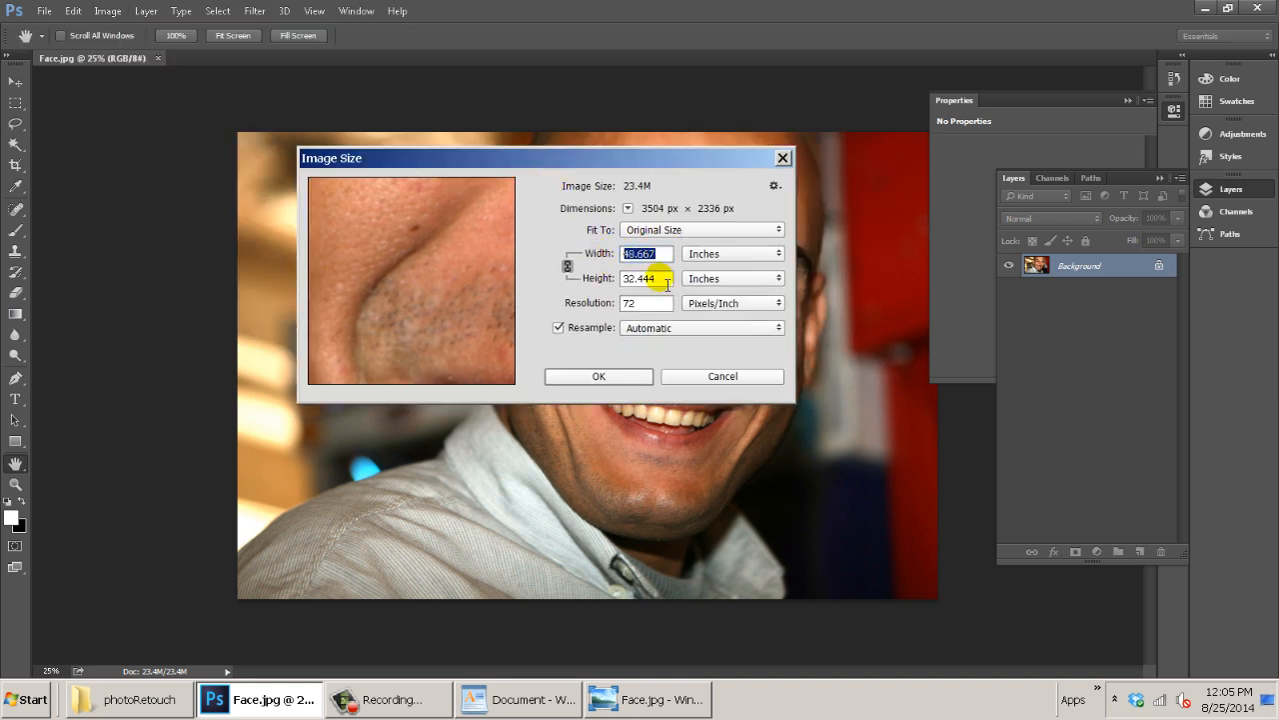
Review the image's width, height, resolution and pixel dimensions, moving the Image Size dialog clear of the face.
double_click(650, 278)
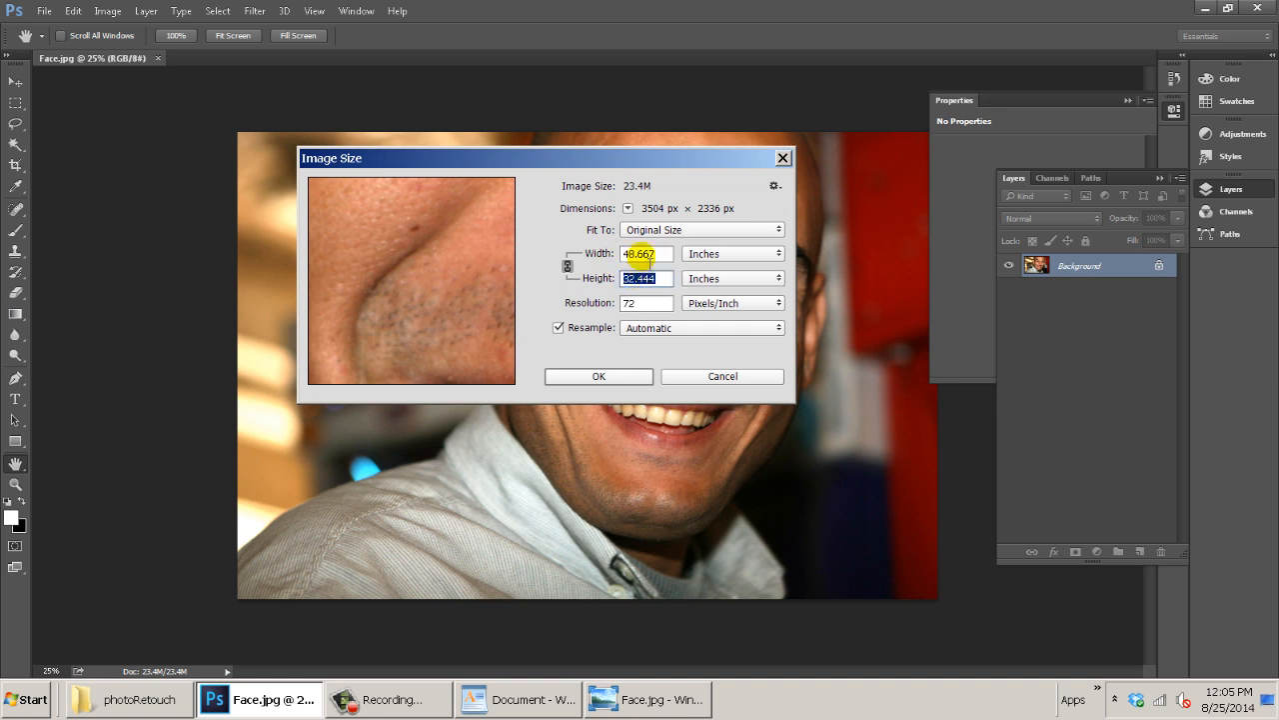
double_click(636, 254)
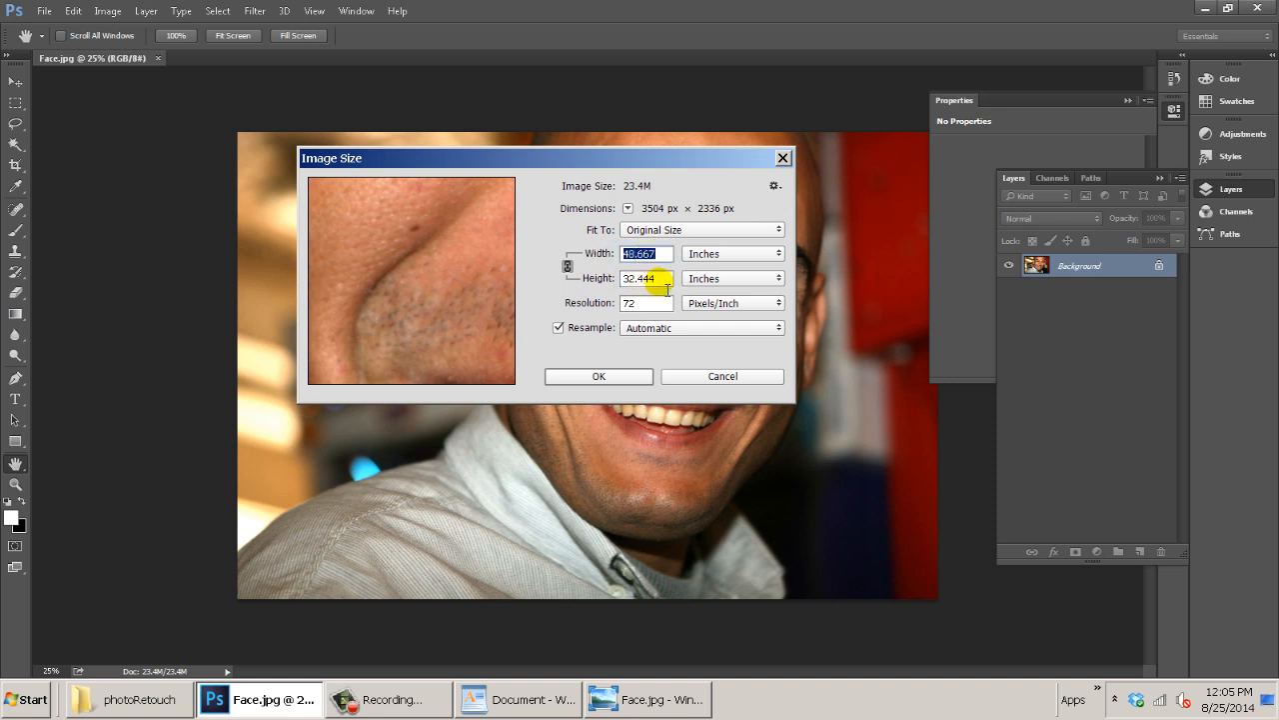
double_click(654, 279)
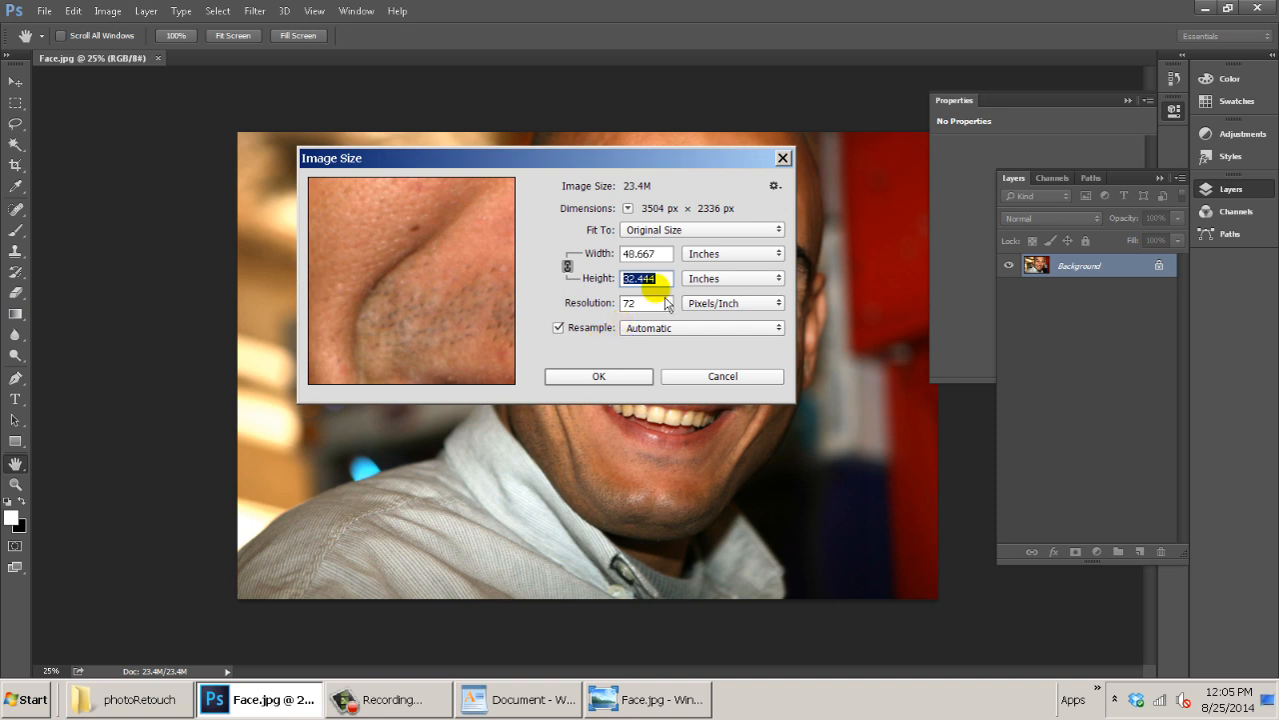
click(655, 302)
click(616, 303)
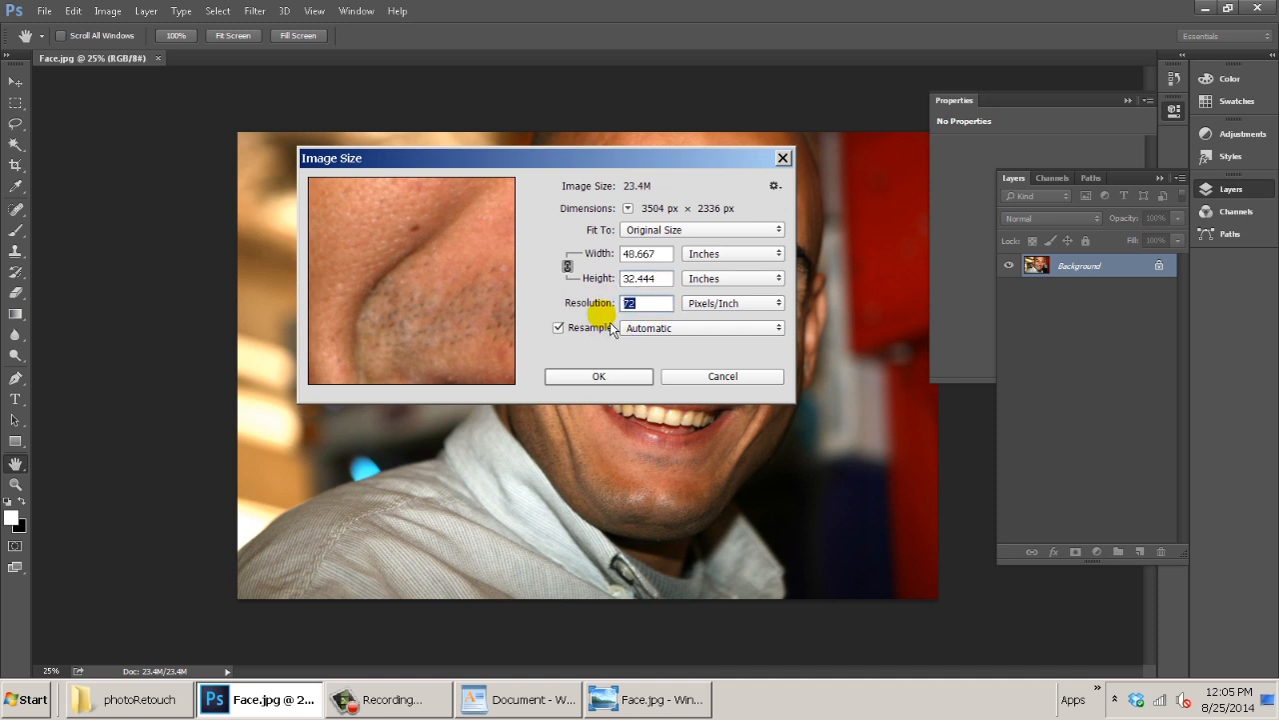
drag(680, 159, 425, 344)
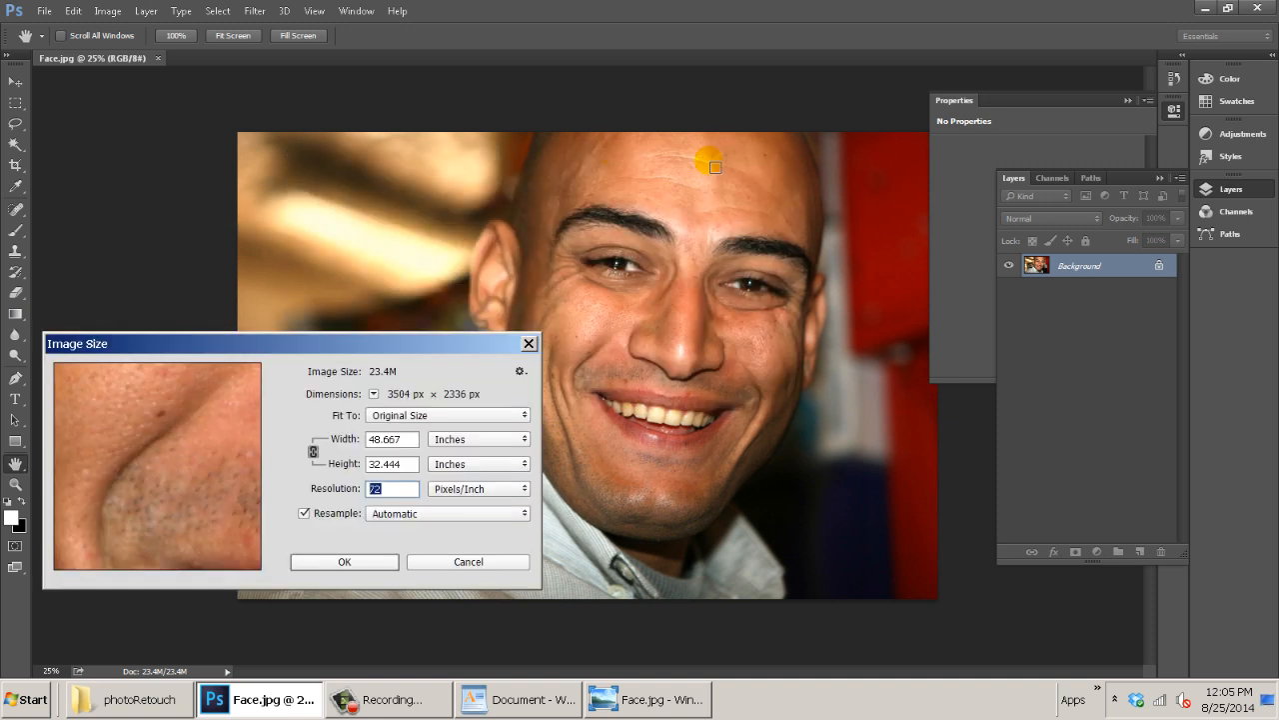
click(389, 392)
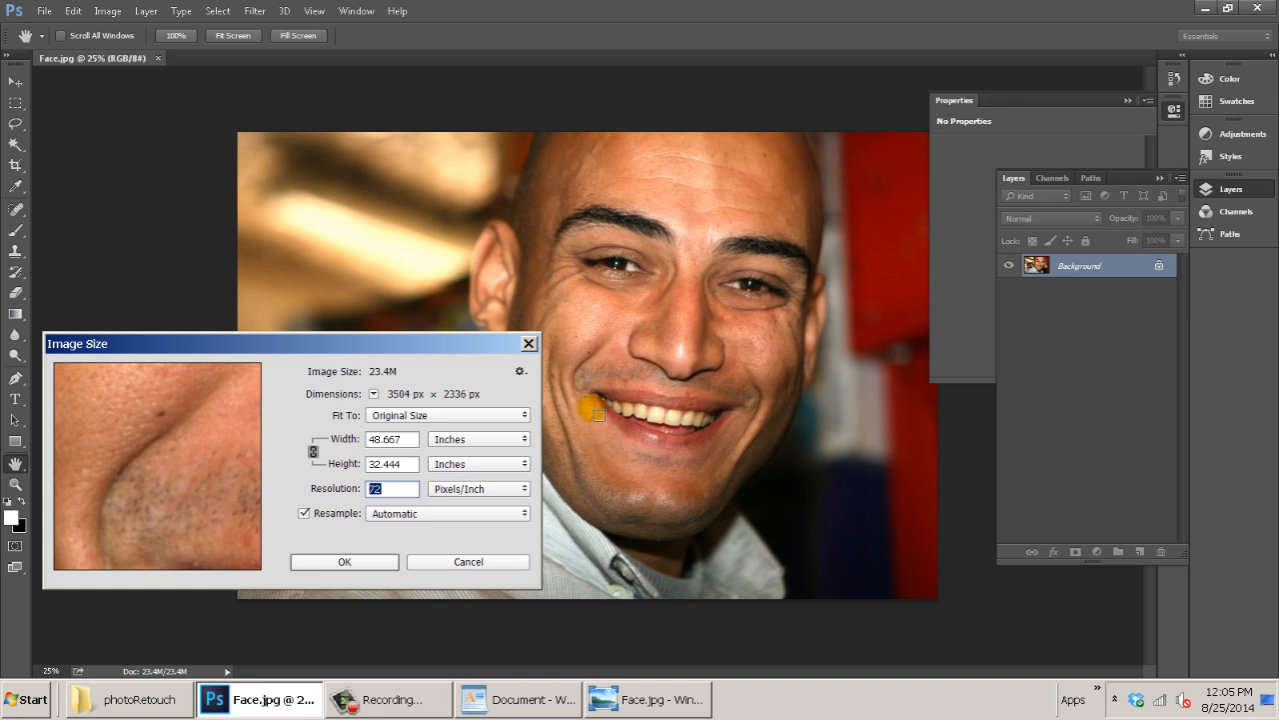
Examine the eye at the original resolution in the Image Size preview, with the dialog placed beside the face.
mouse_move(453, 342)
mouse_down()
mouse_move(483, 331)
mouse_move(499, 246)
mouse_up()
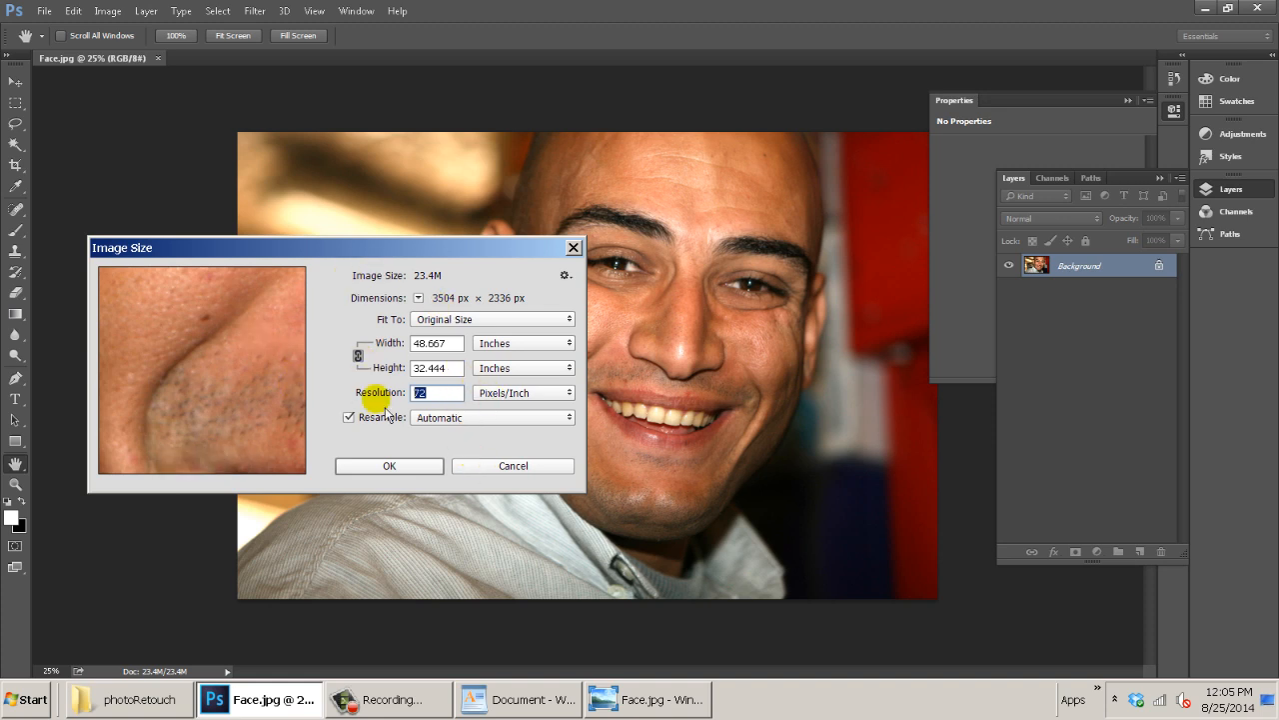
drag(280, 357, 284, 484)
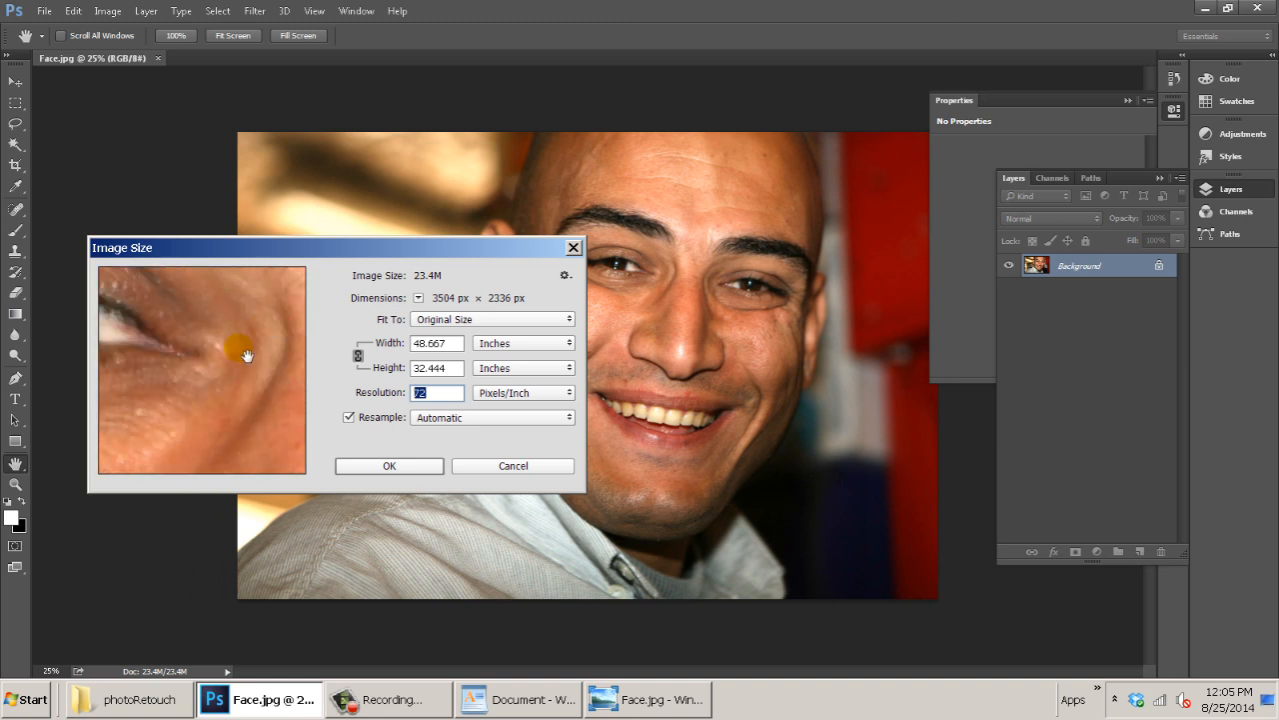
drag(237, 349, 254, 372)
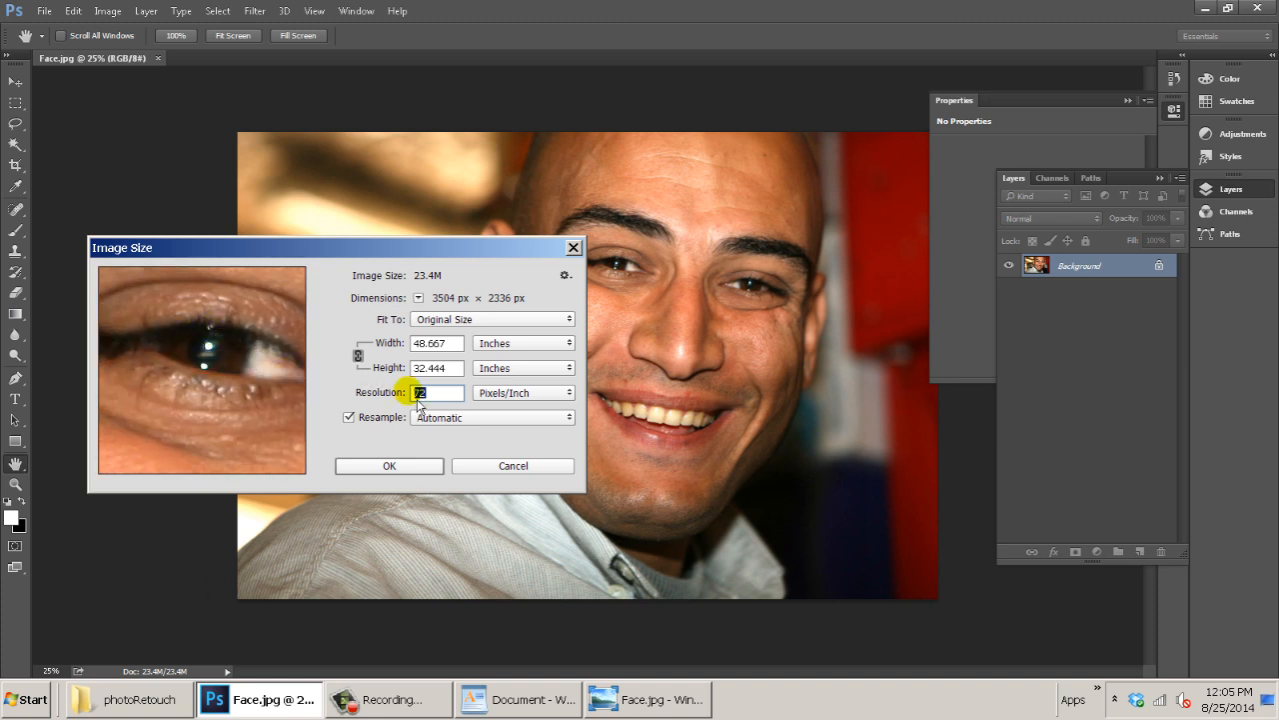
drag(437, 392, 390, 394)
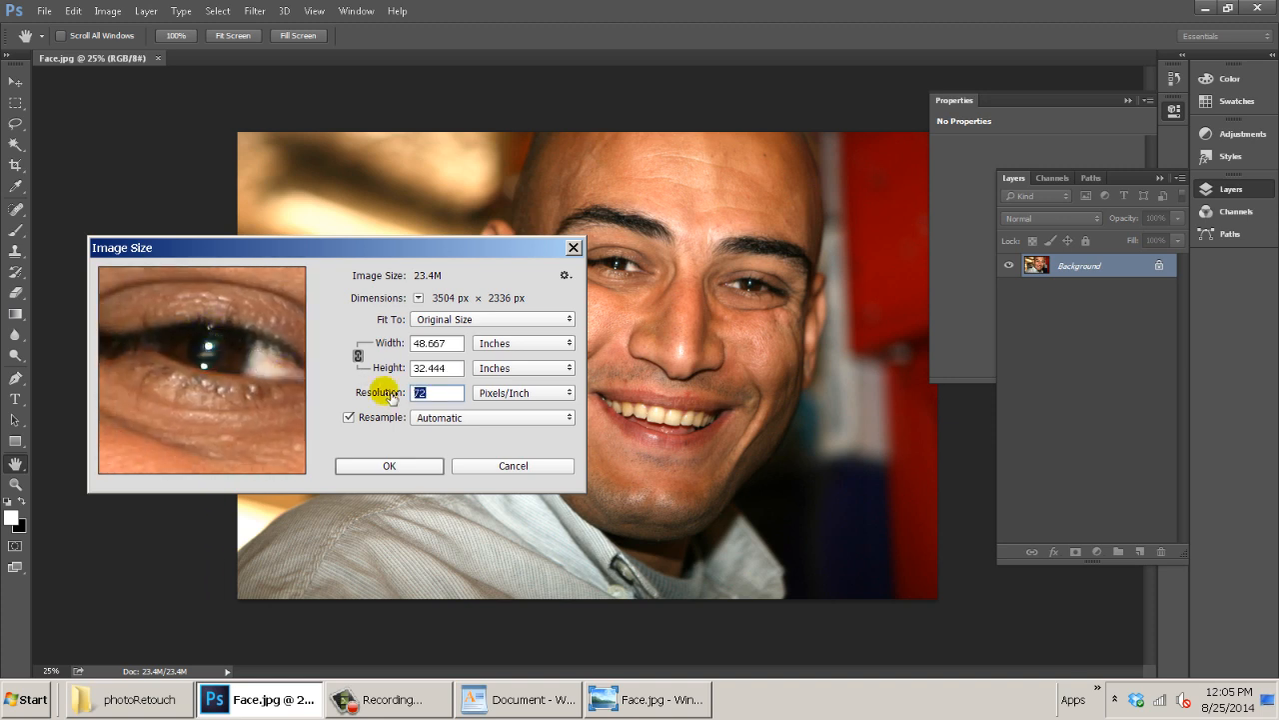
Try an image width of 1 inch at the same resolution, keeping the proportions linked.
double_click(443, 343)
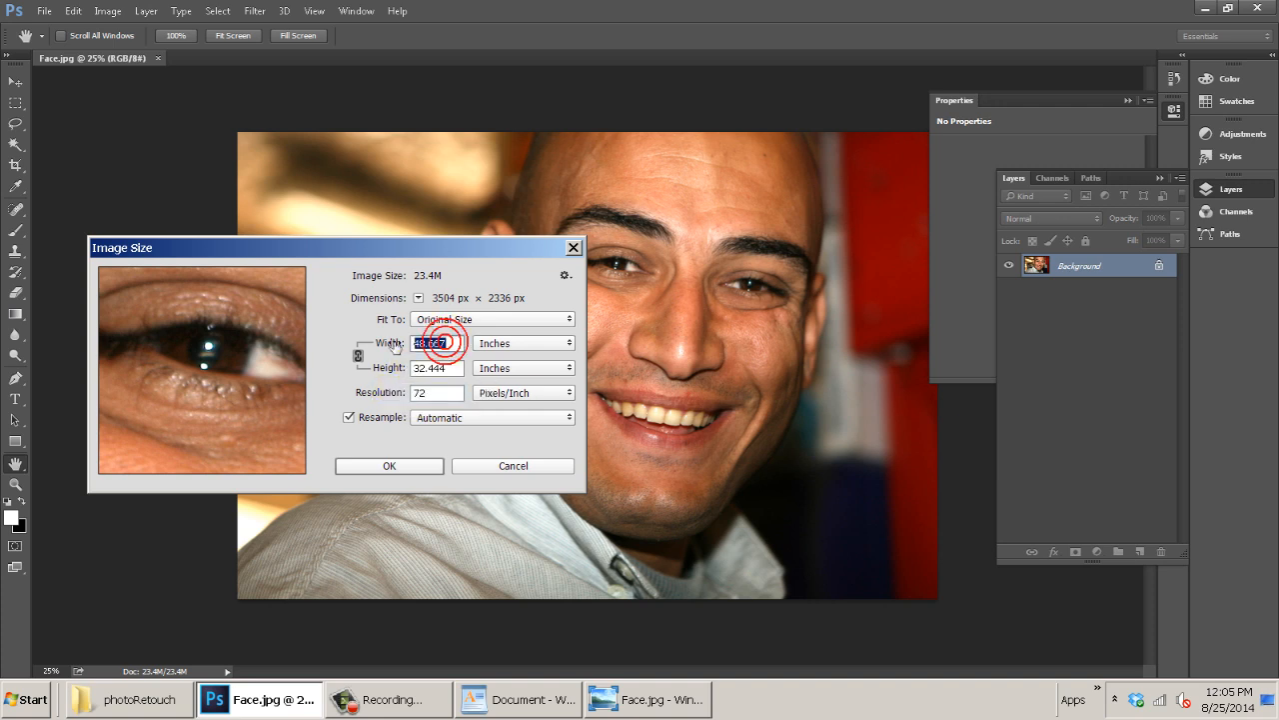
text(100)
key(BackSpace)
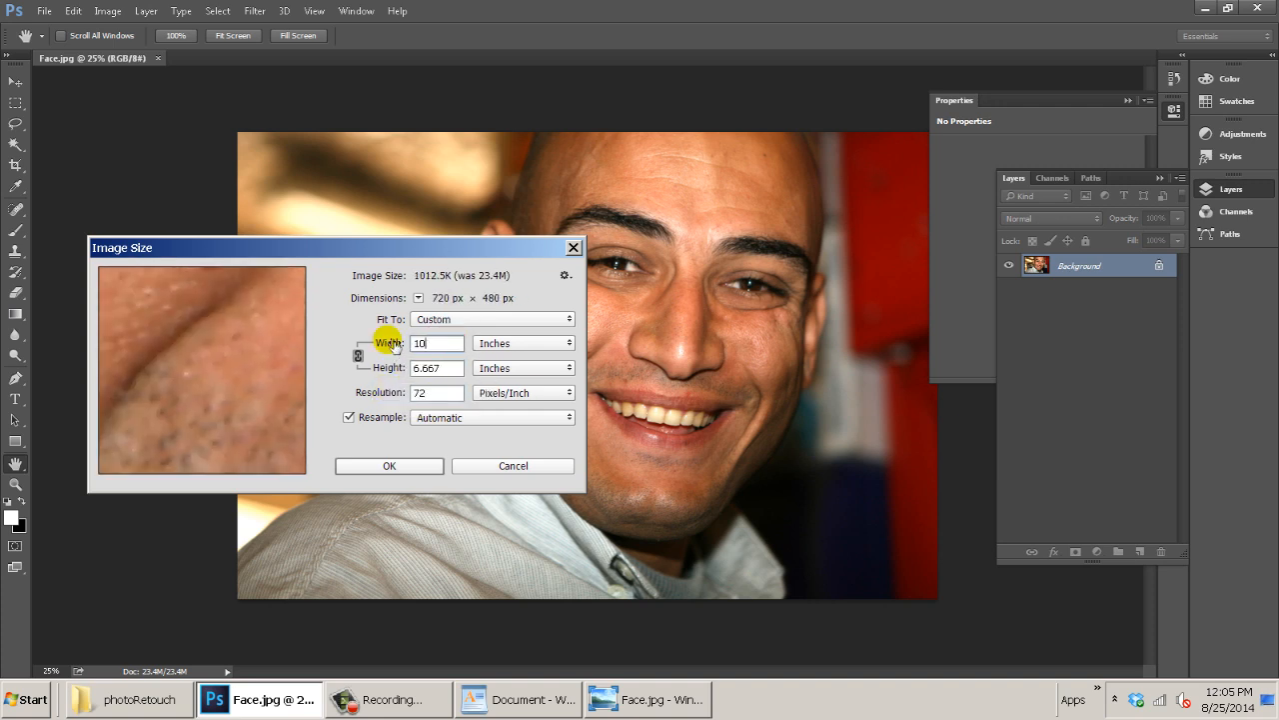
key(BackSpace)
double_click(449, 367)
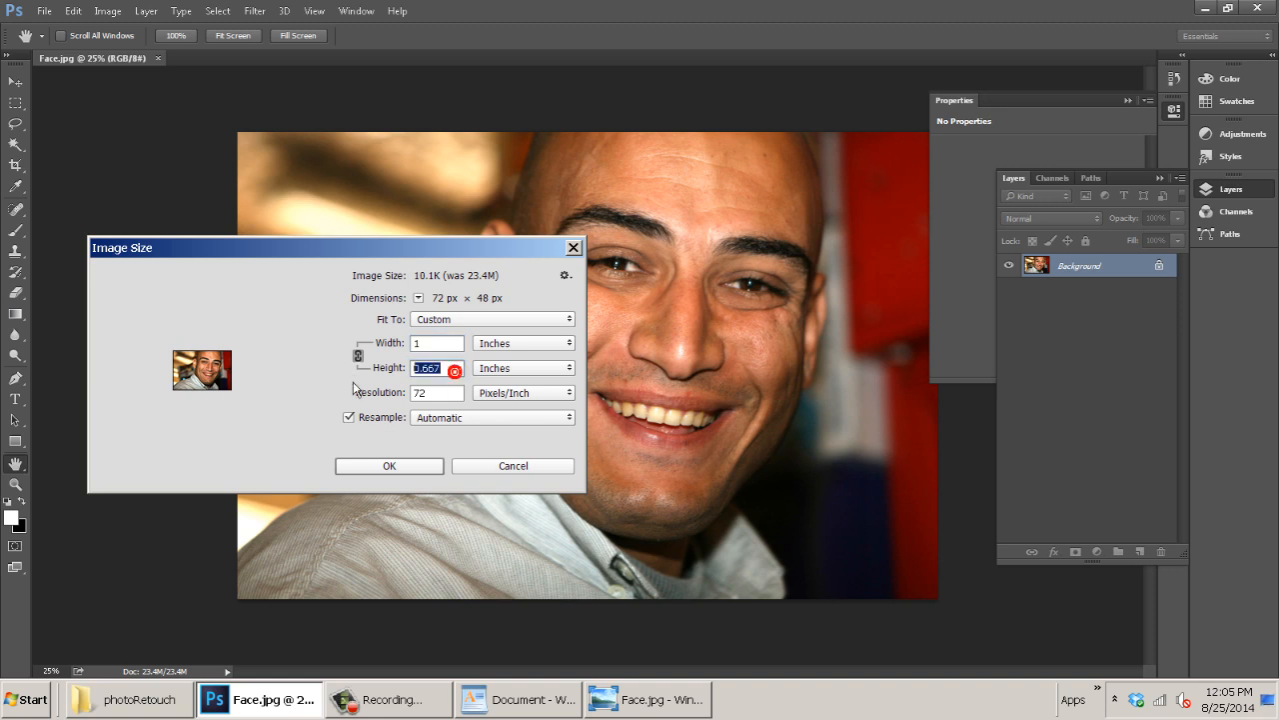
Examine the face's pixel detail in the enlarged preview of the 1-inch image, and discard the resize.
click(237, 459)
click(237, 459)
click(237, 459)
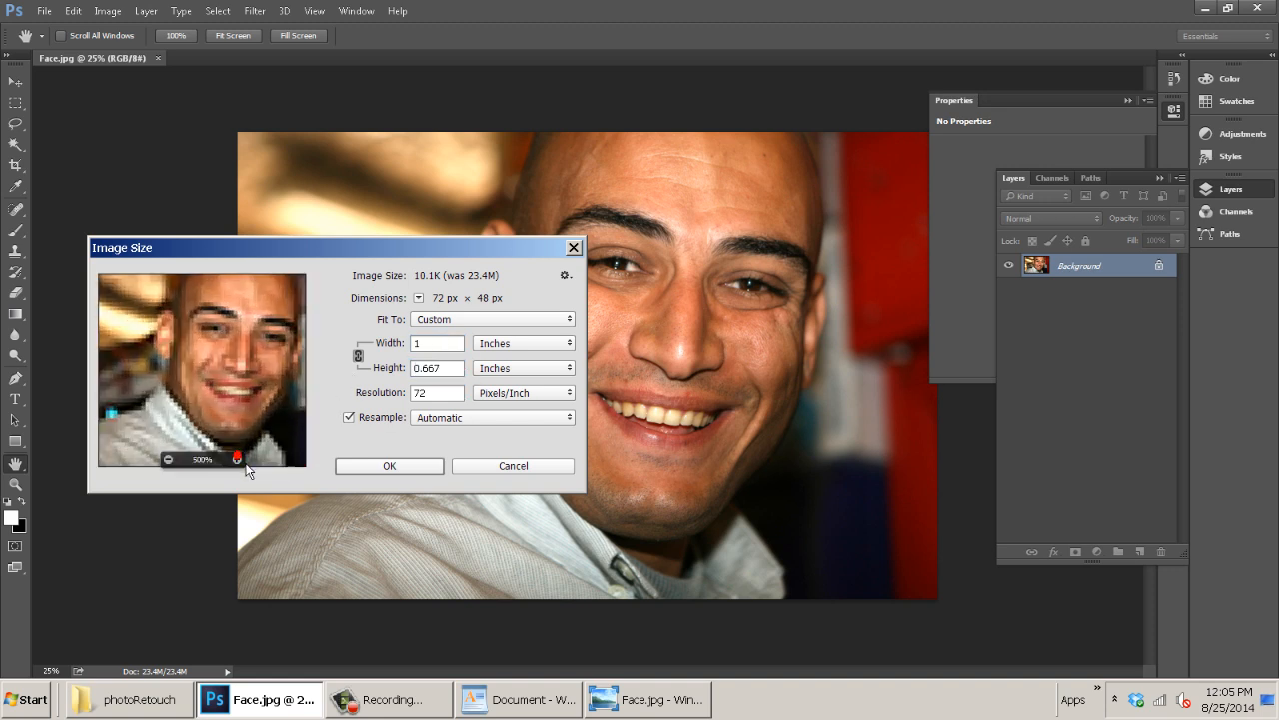
click(236, 458)
click(237, 459)
click(237, 459)
click(237, 459)
drag(272, 342, 229, 366)
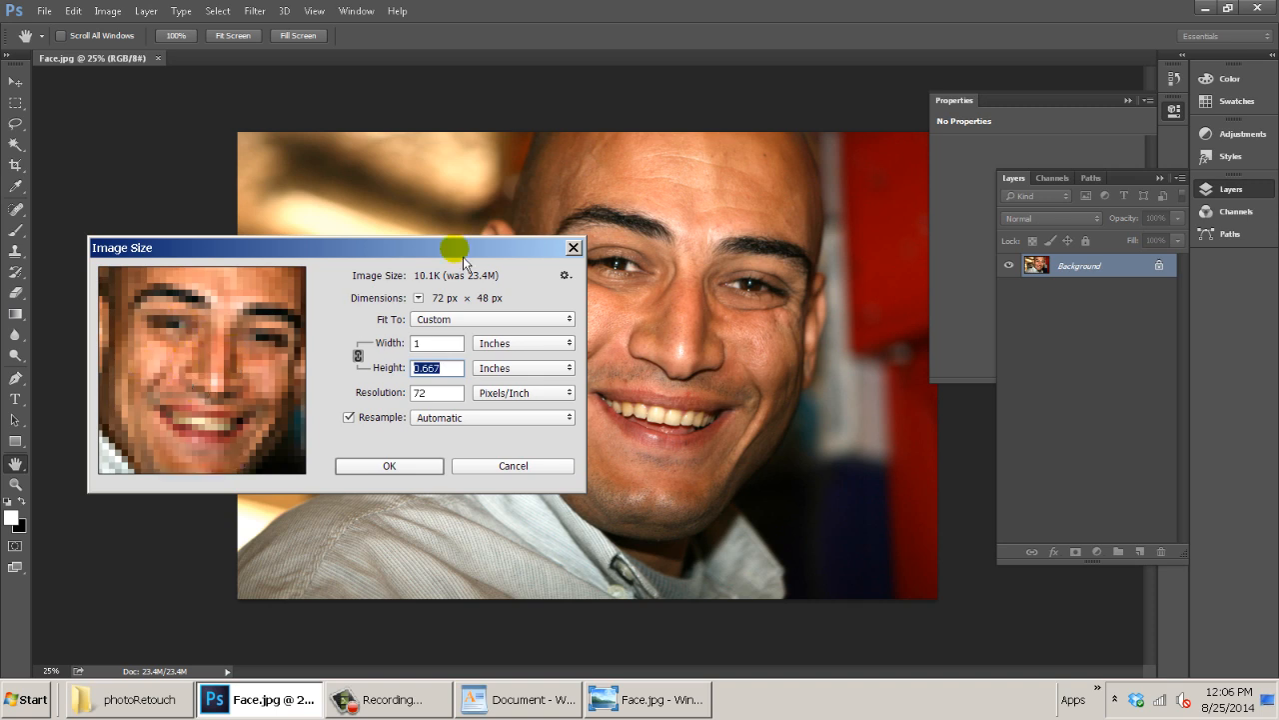
drag(464, 260, 462, 241)
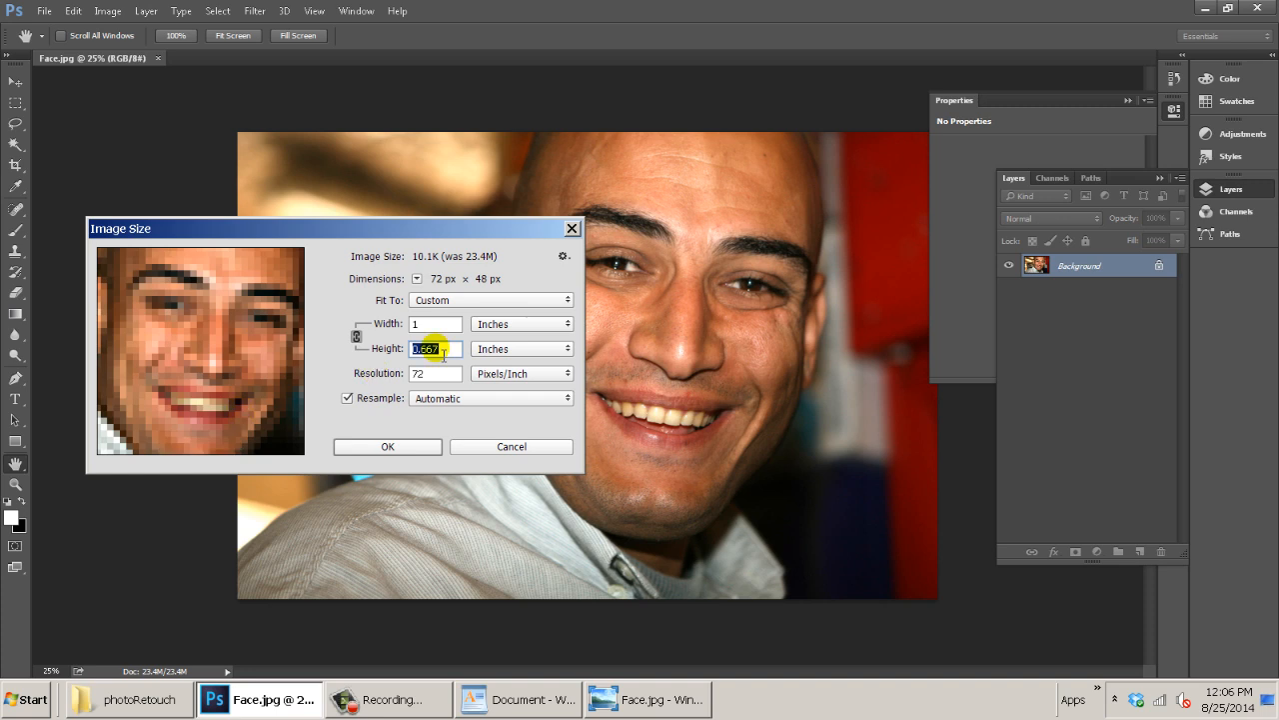
click(477, 447)
Reopen the Image Size settings for Face.jpg and bring the eye into the preview.
click(108, 10)
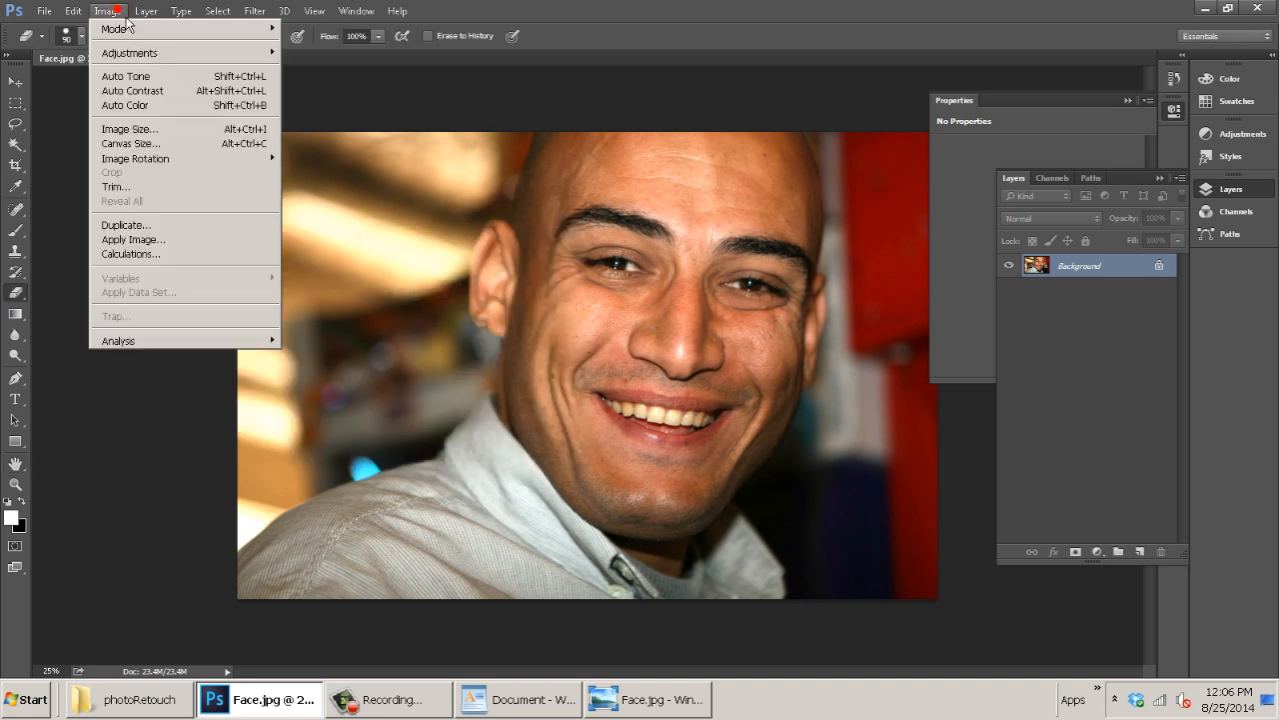
click(152, 131)
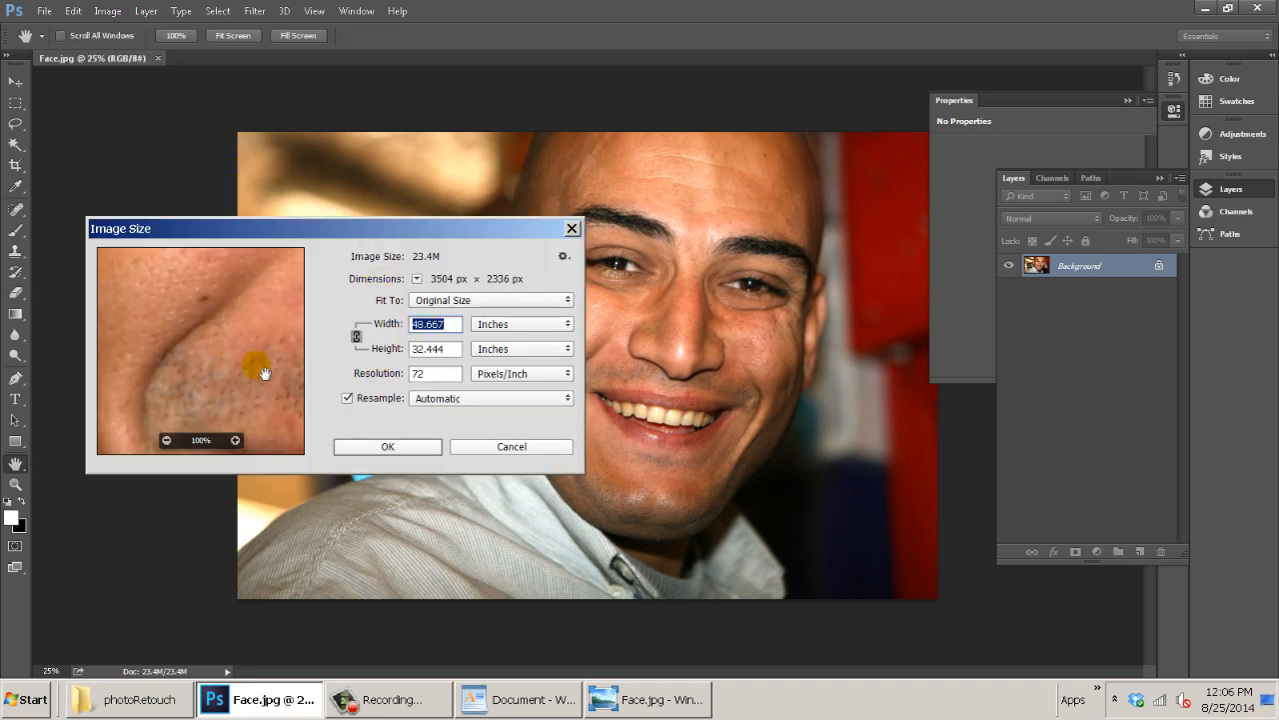
drag(251, 357, 113, 414)
drag(240, 328, 200, 445)
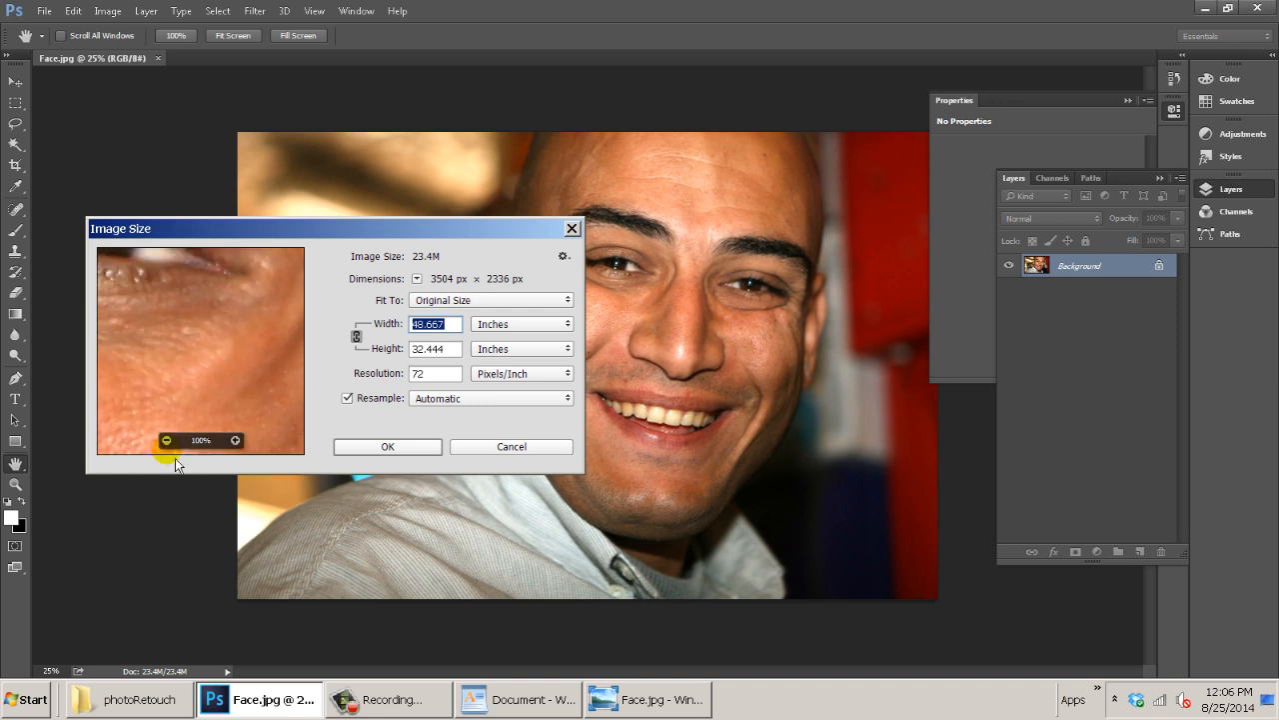
drag(176, 298, 262, 398)
Magnify the preview to 800% and examine the individual pixels of the skin under the eye.
double_click(430, 373)
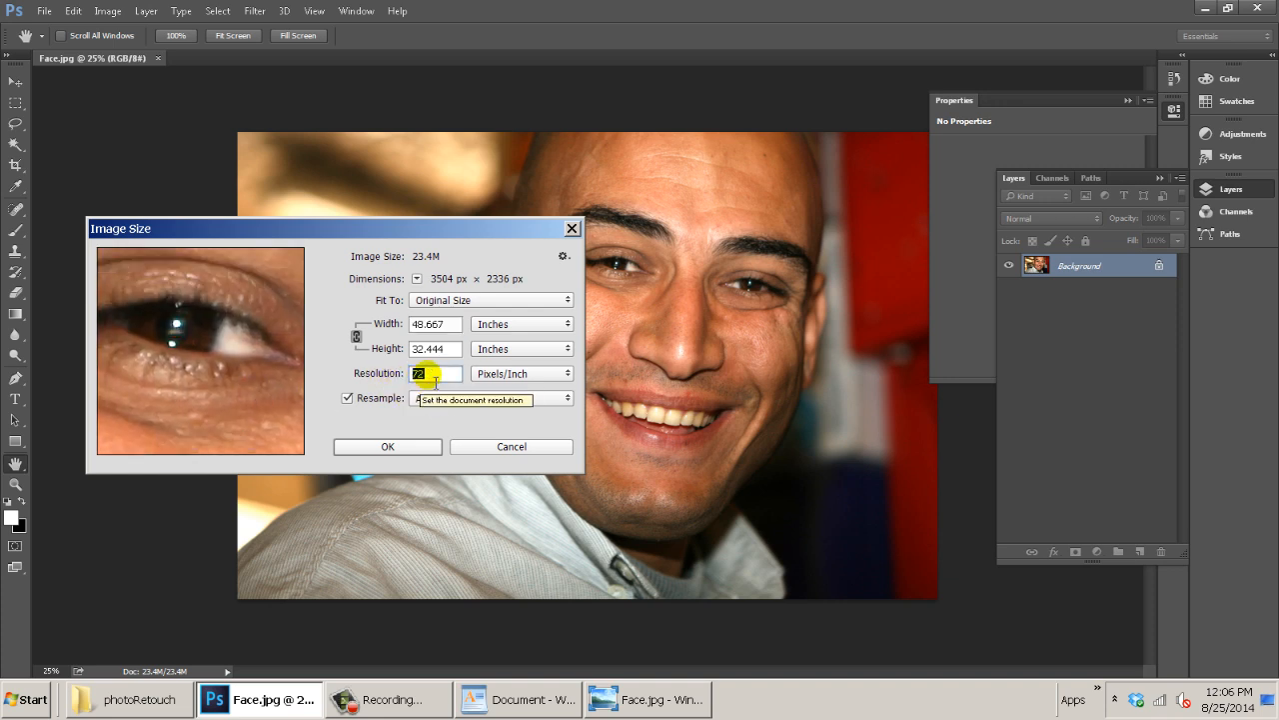
mouse_move(227, 348)
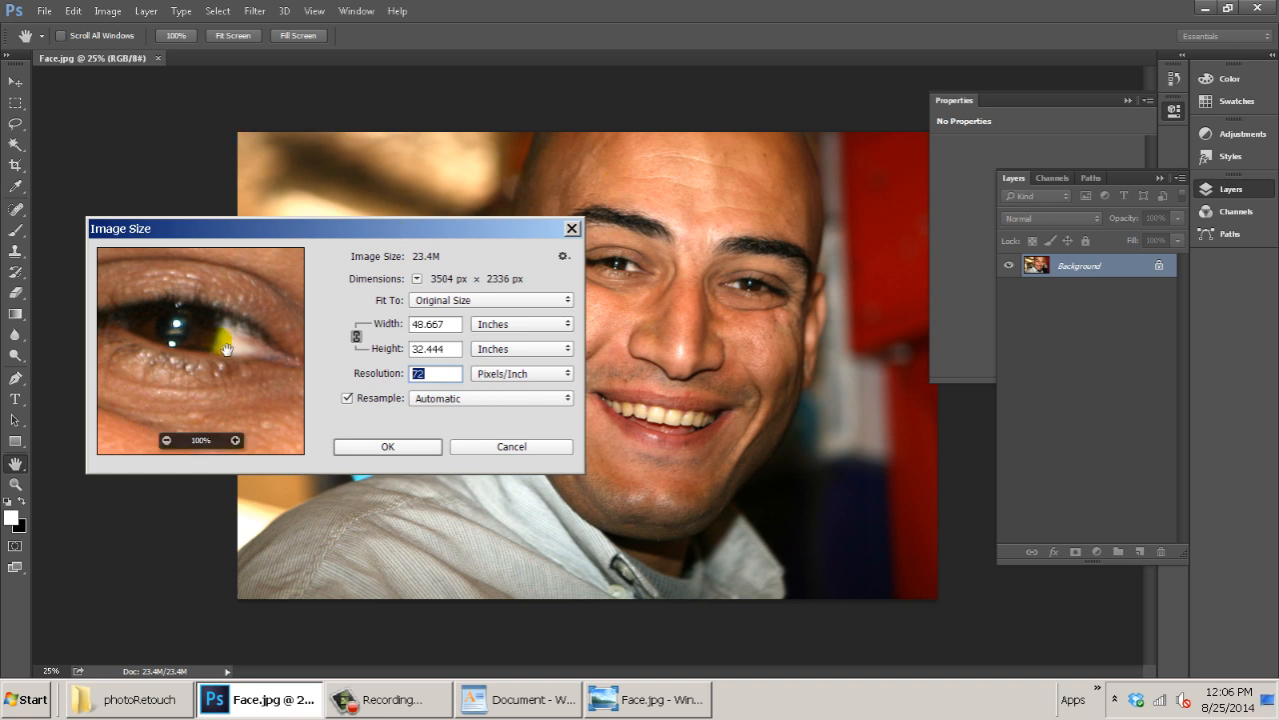
click(235, 440)
click(235, 440)
click(235, 439)
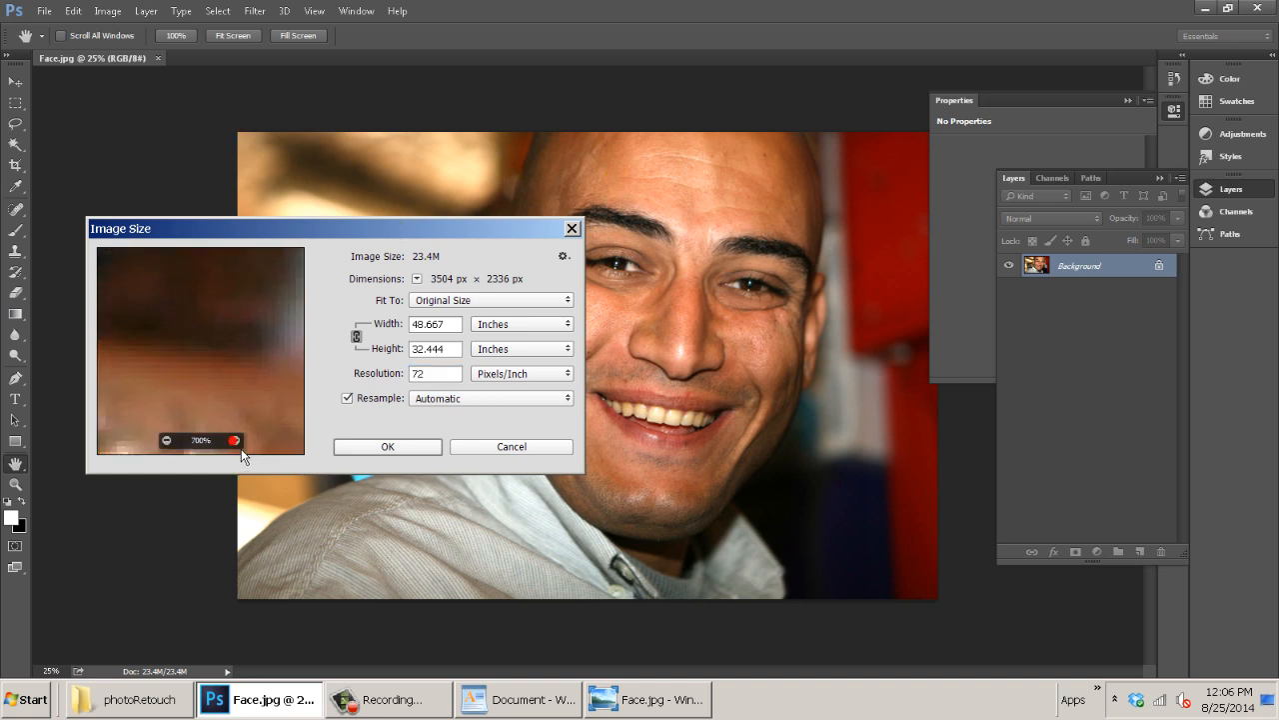
drag(239, 387, 305, 305)
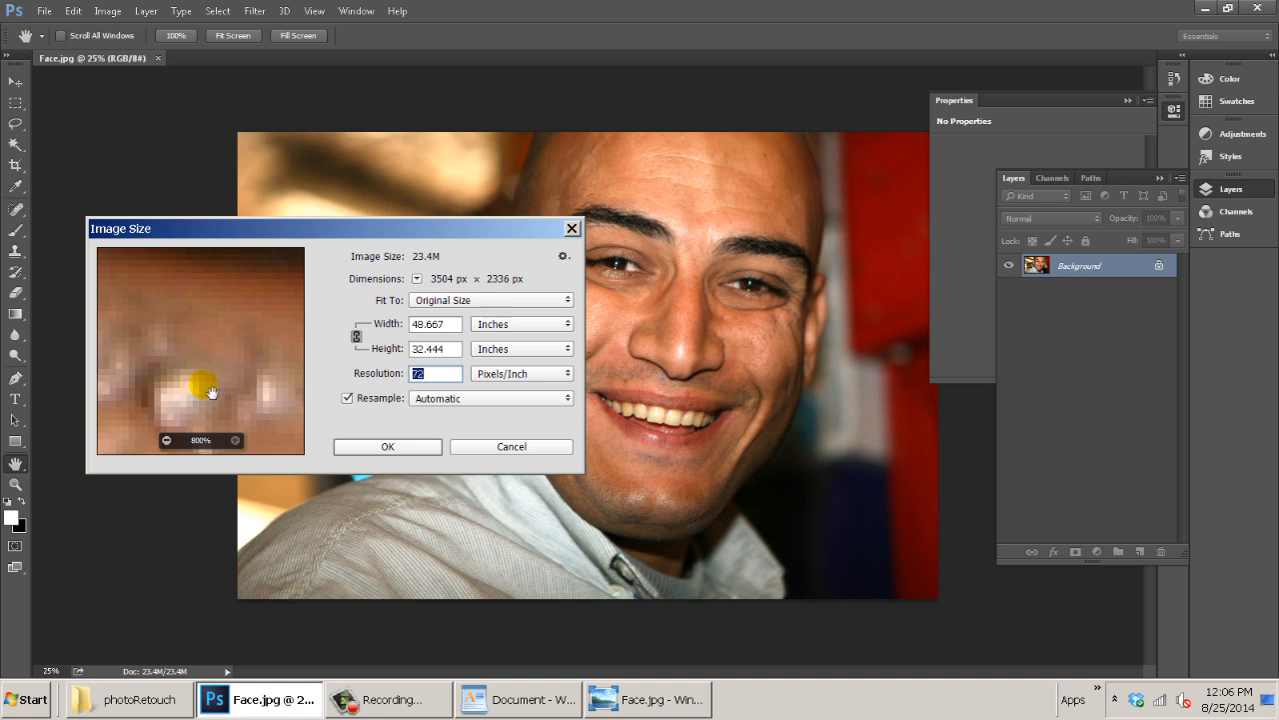
Try a resolution of 300 pixels/inch and inspect the eye area in the preview, reducing its magnification to 5%.
text(300)
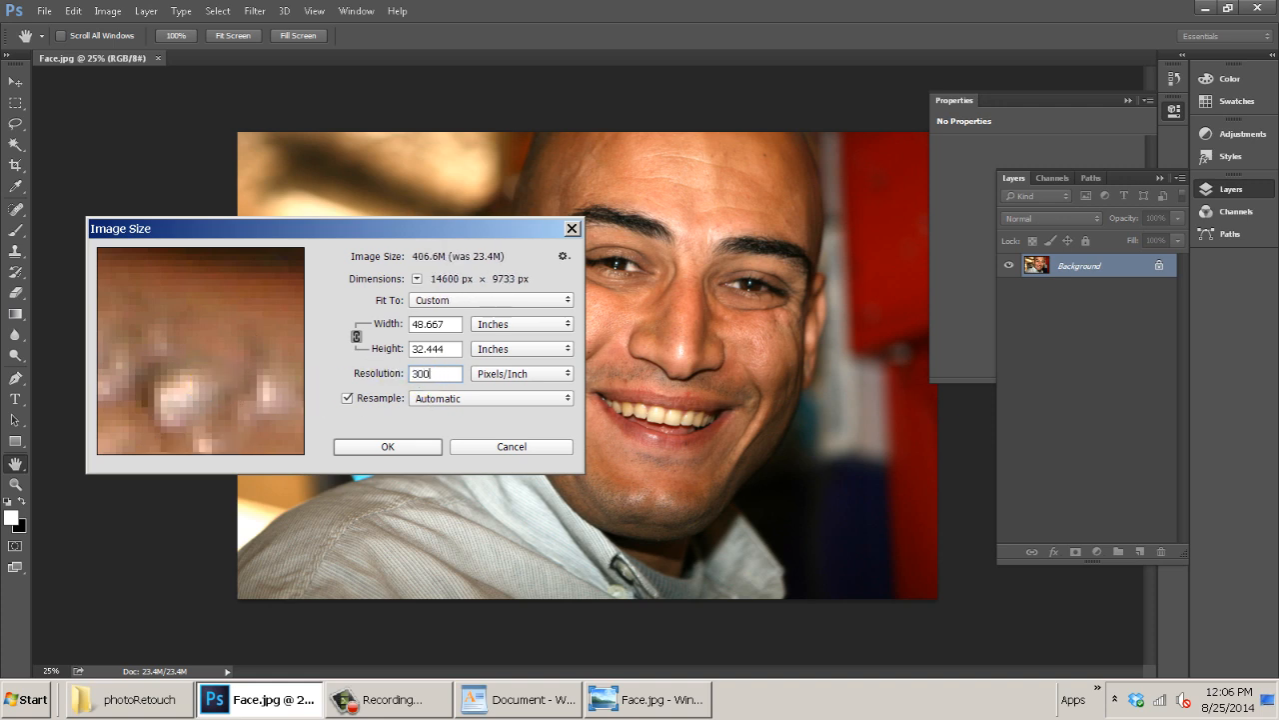
drag(243, 366, 189, 330)
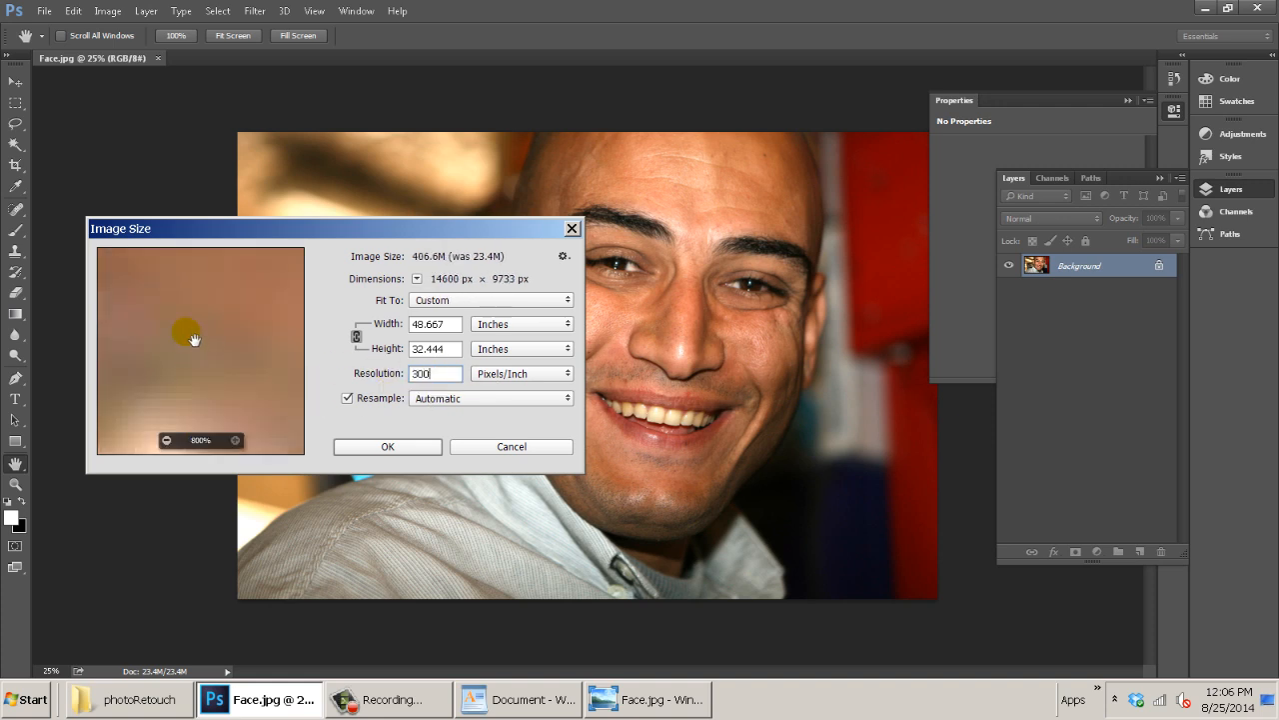
click(167, 440)
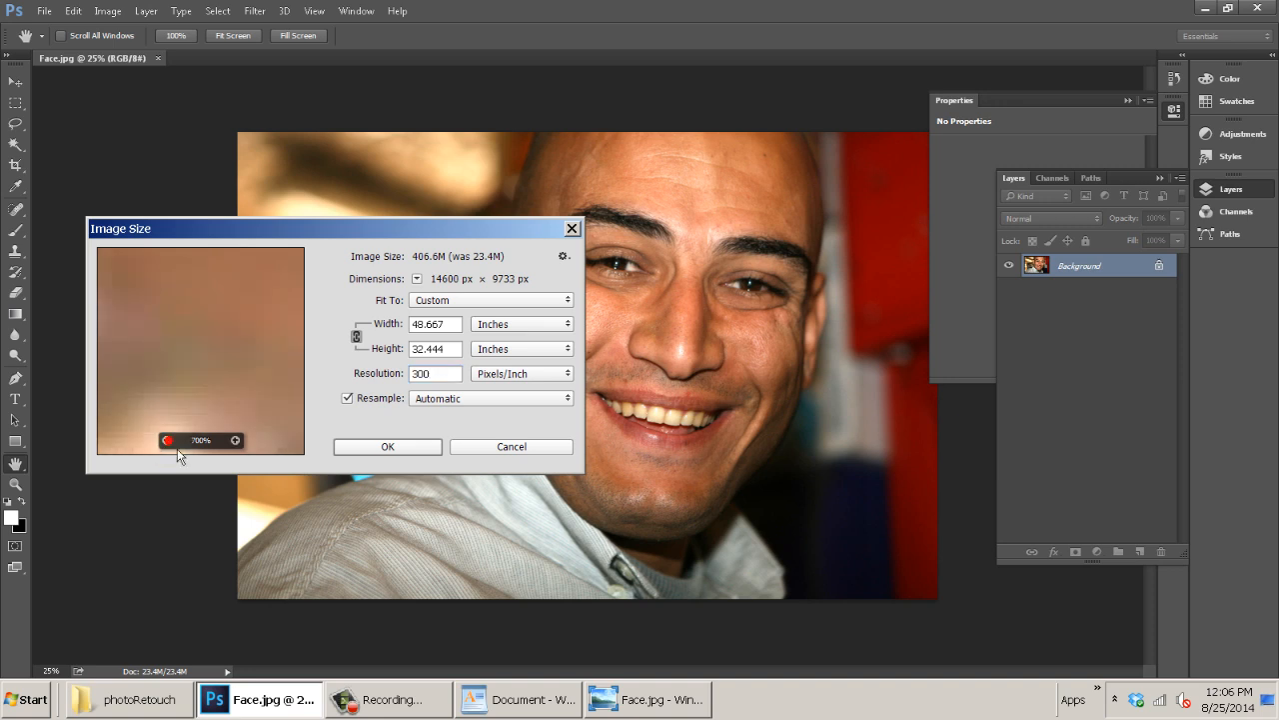
click(167, 441)
click(168, 441)
click(167, 440)
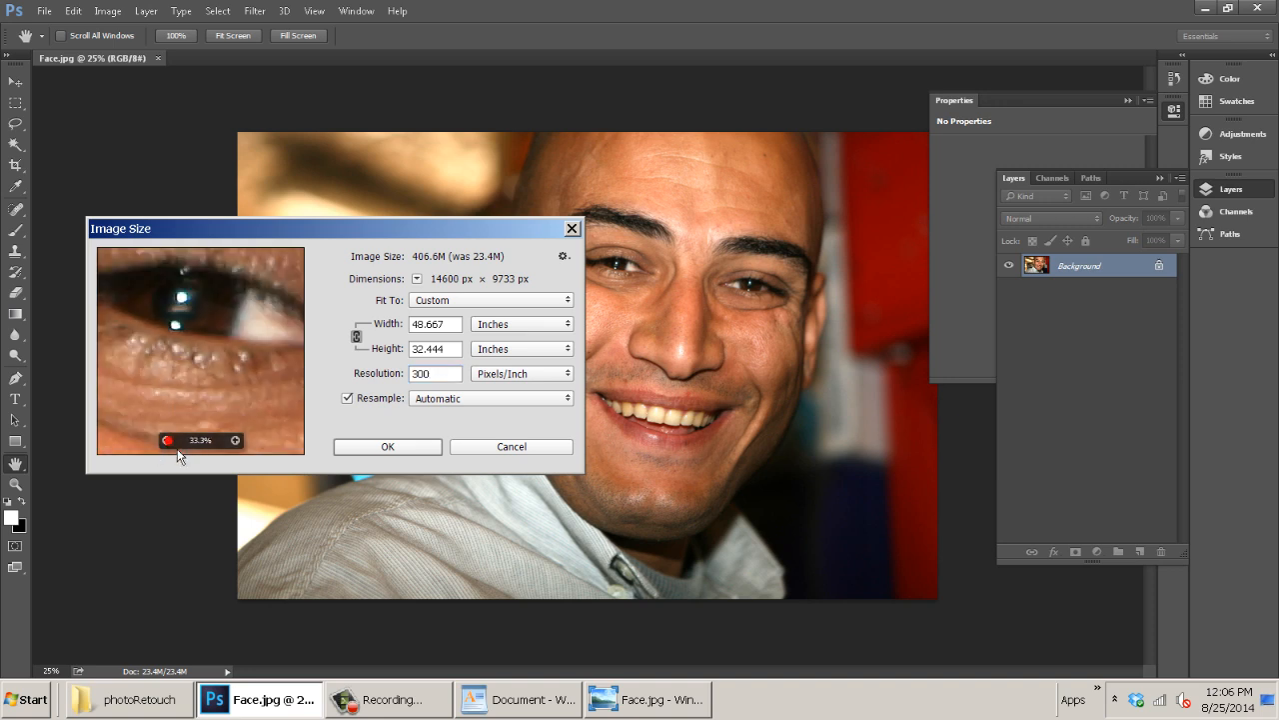
click(167, 440)
click(167, 439)
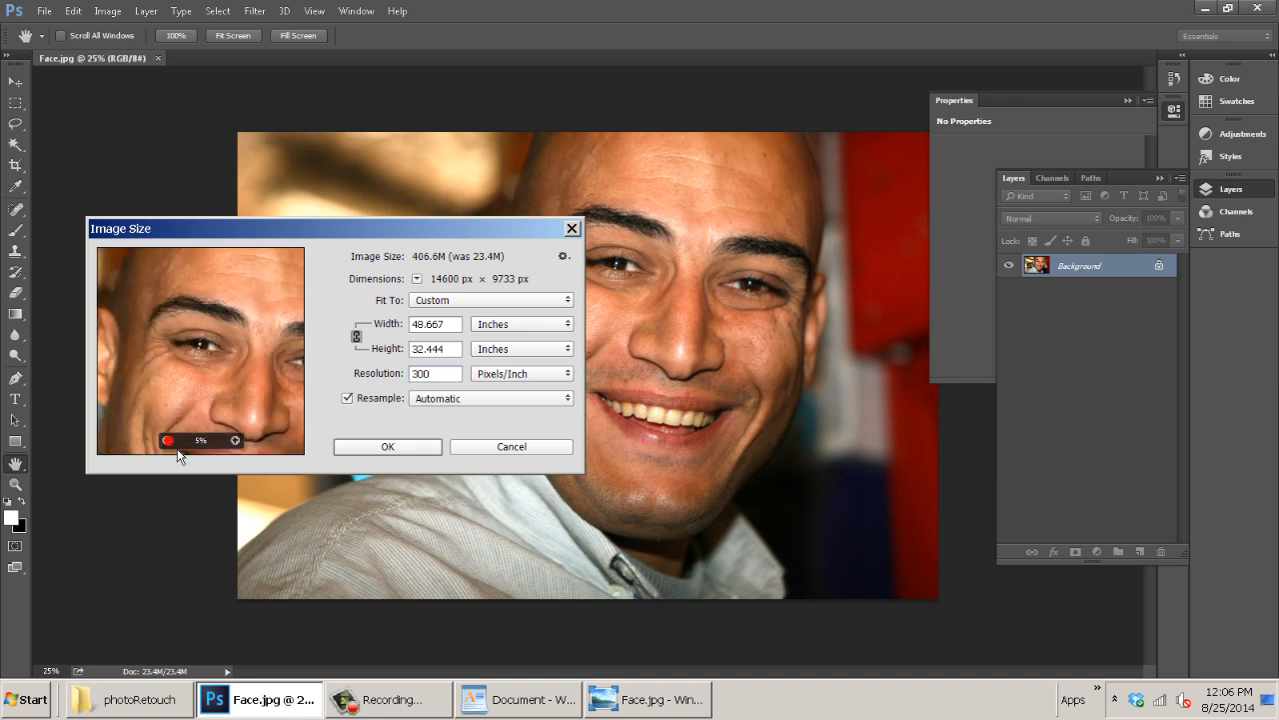
Set the resolution back to 72 pixels/inch and close the Image Size settings without applying changes.
double_click(440, 374)
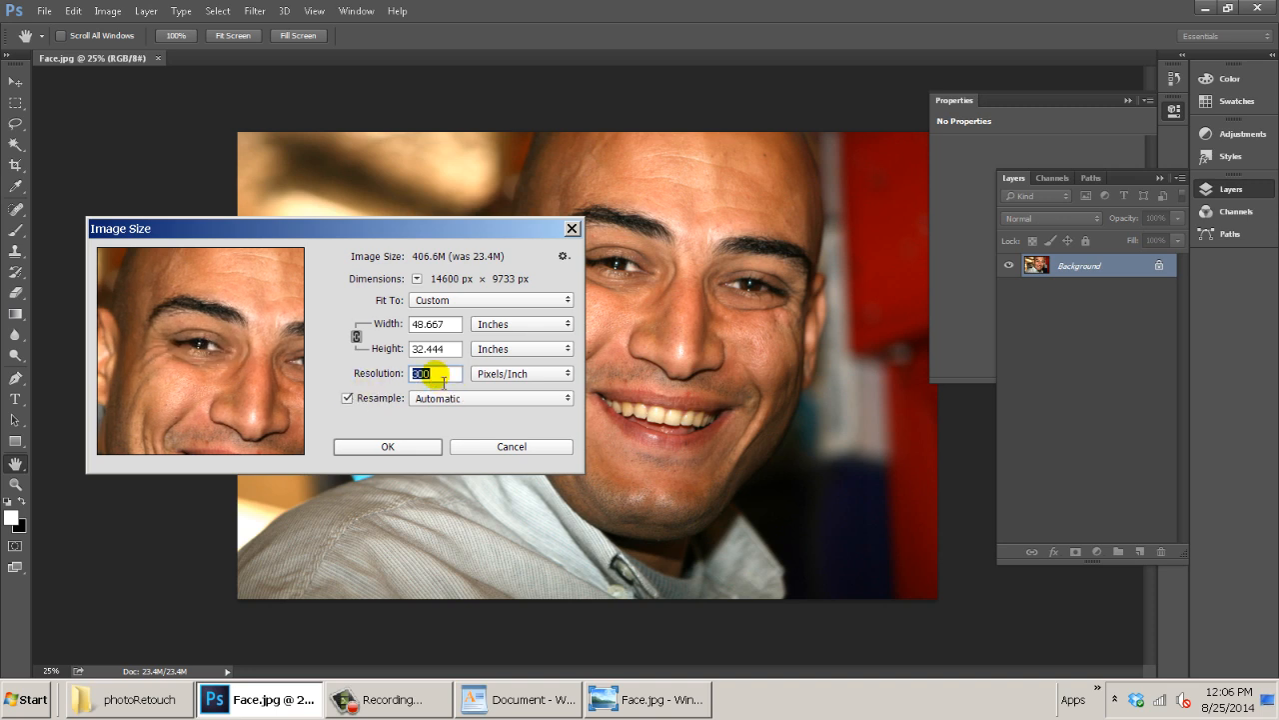
text(72)
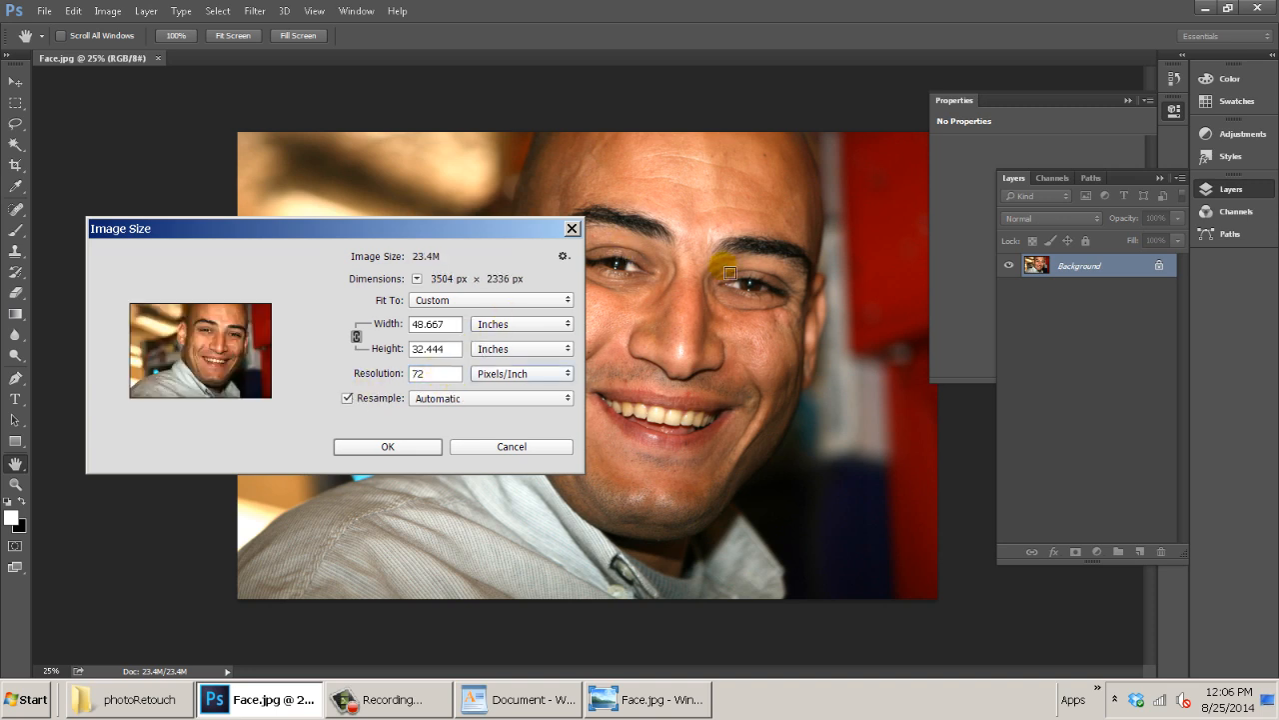
drag(442, 226, 423, 194)
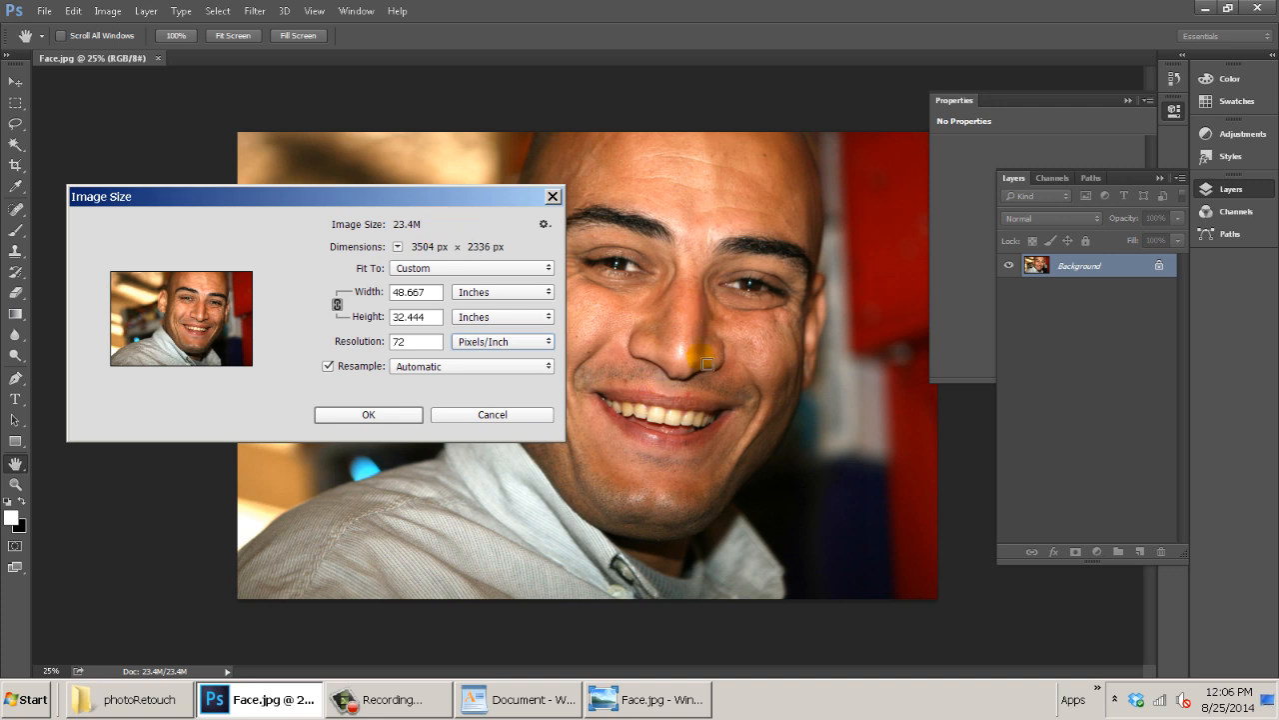
click(491, 414)
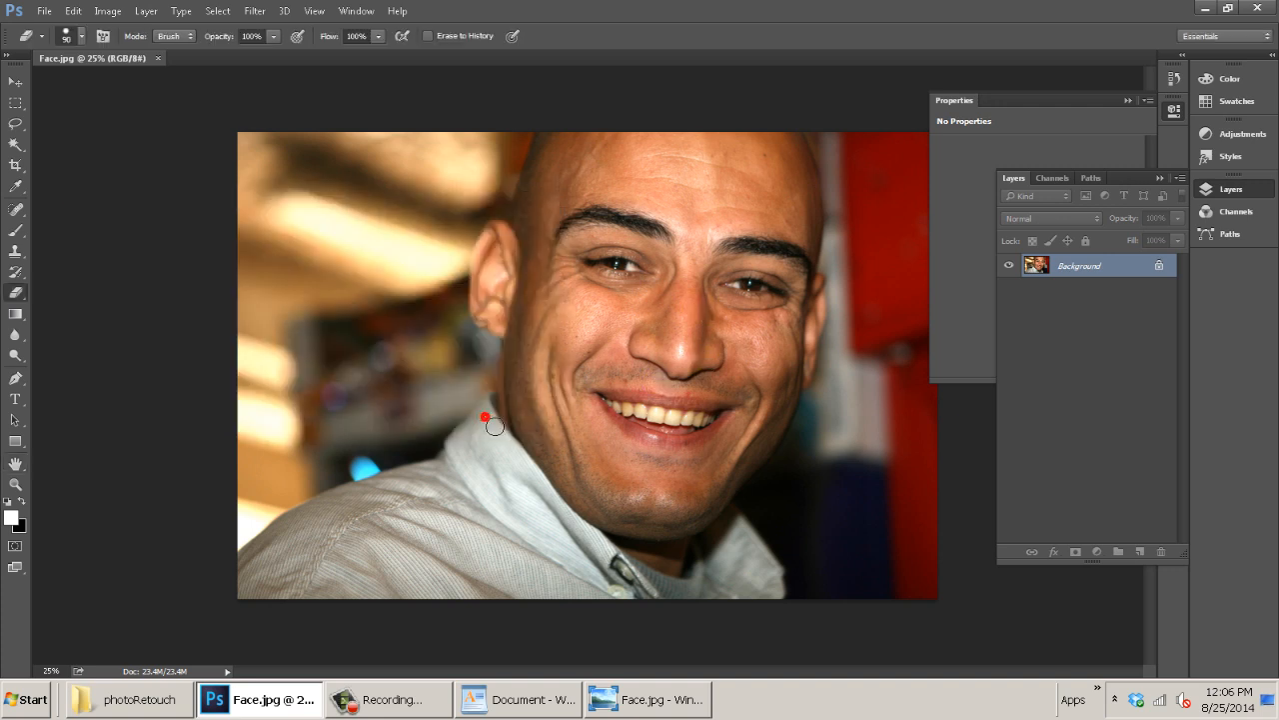
Activate the Brush tool and review its size and hardness settings.
key(e)
click(17, 231)
click(80, 37)
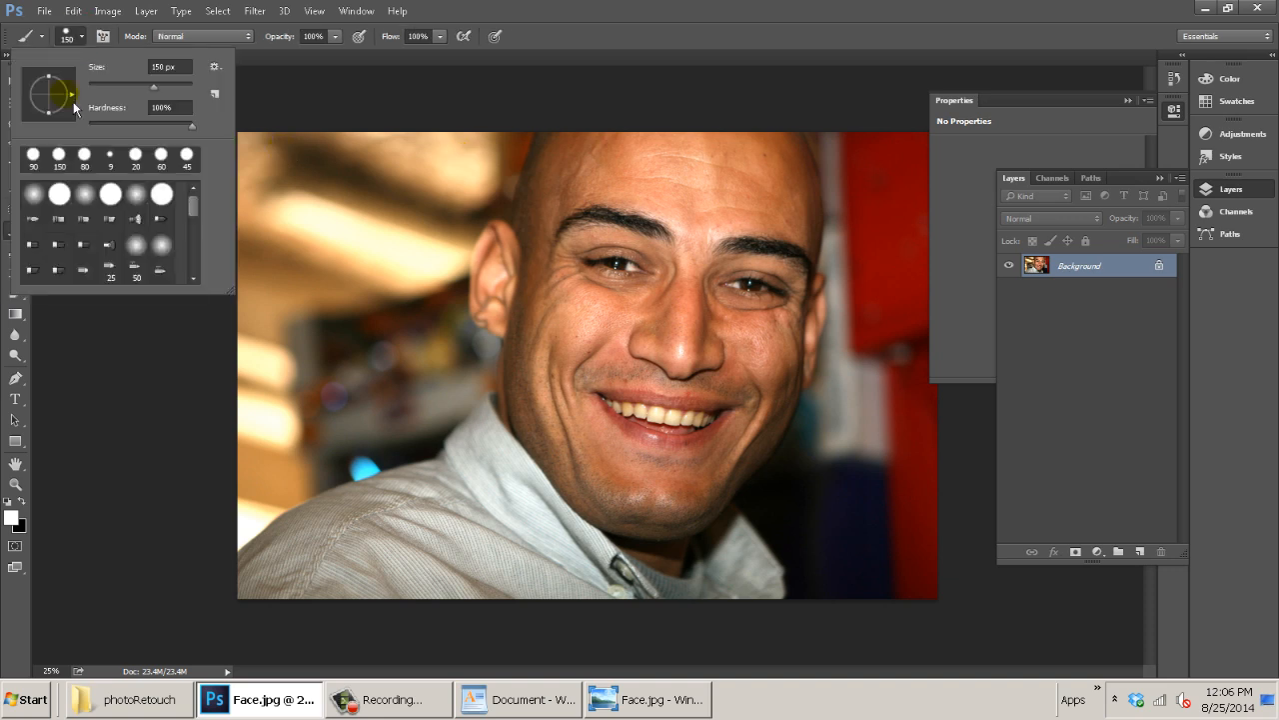
click(163, 66)
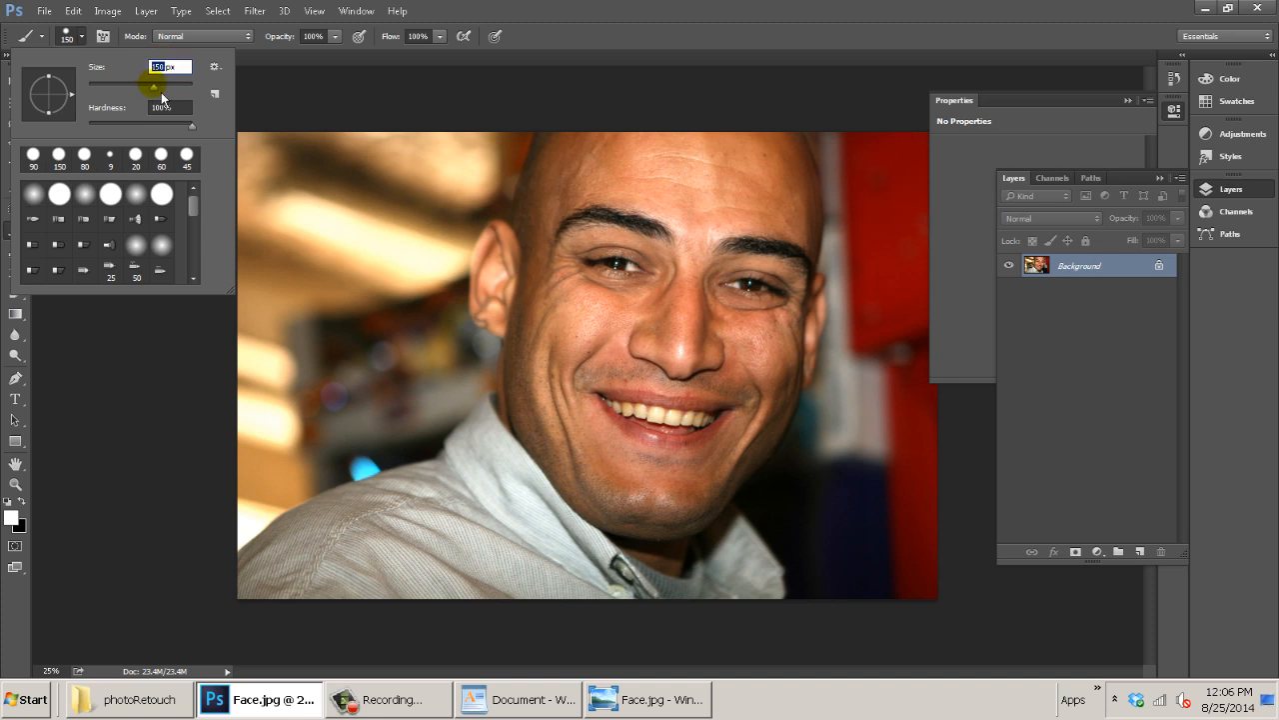
click(68, 39)
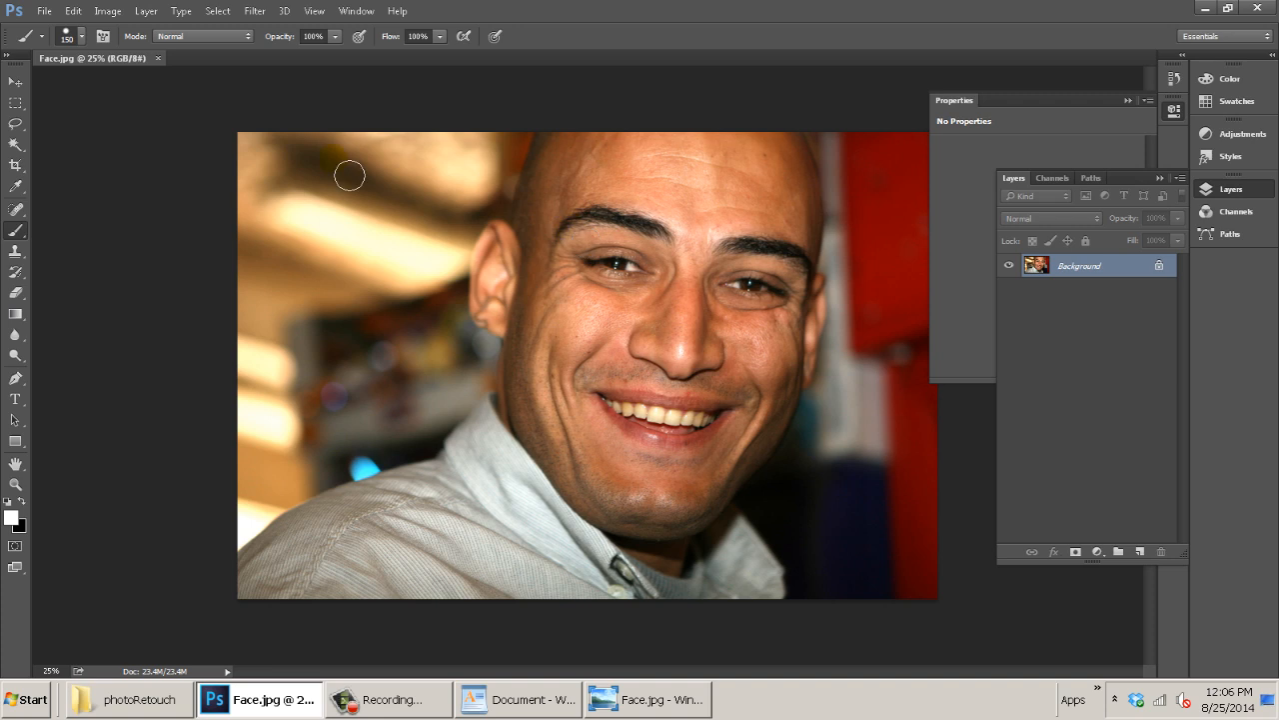
click(81, 36)
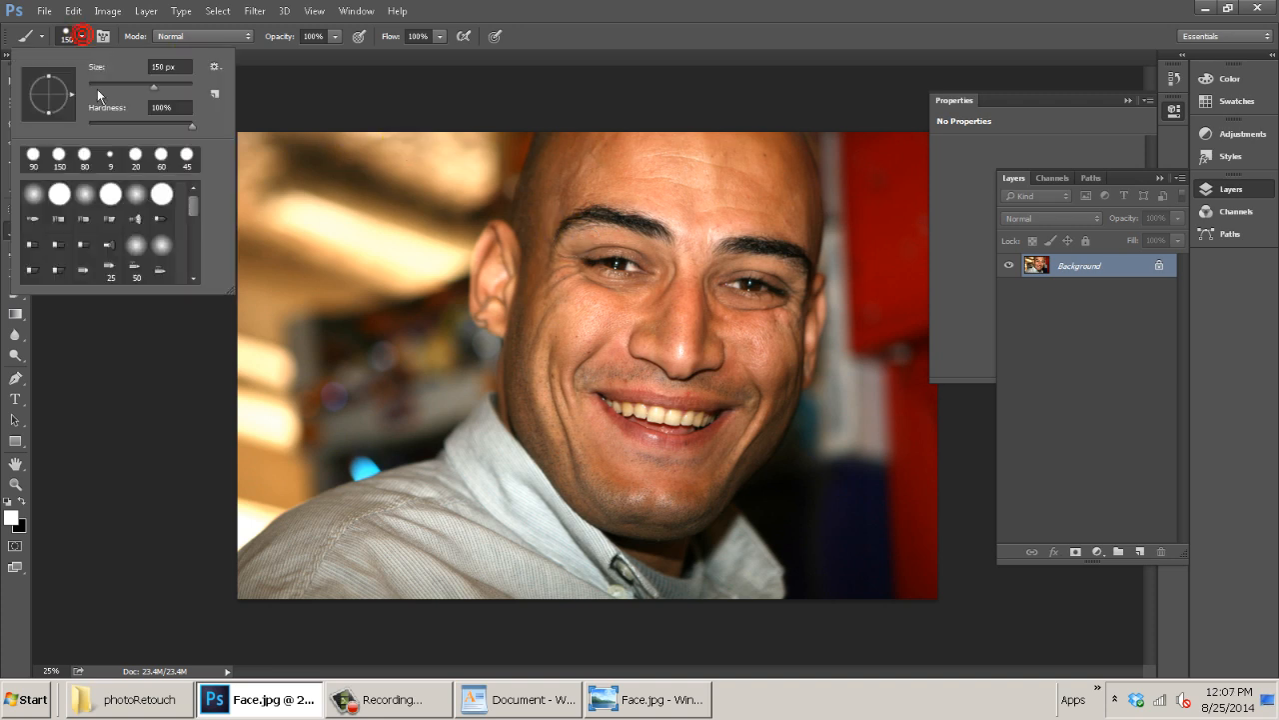
click(294, 88)
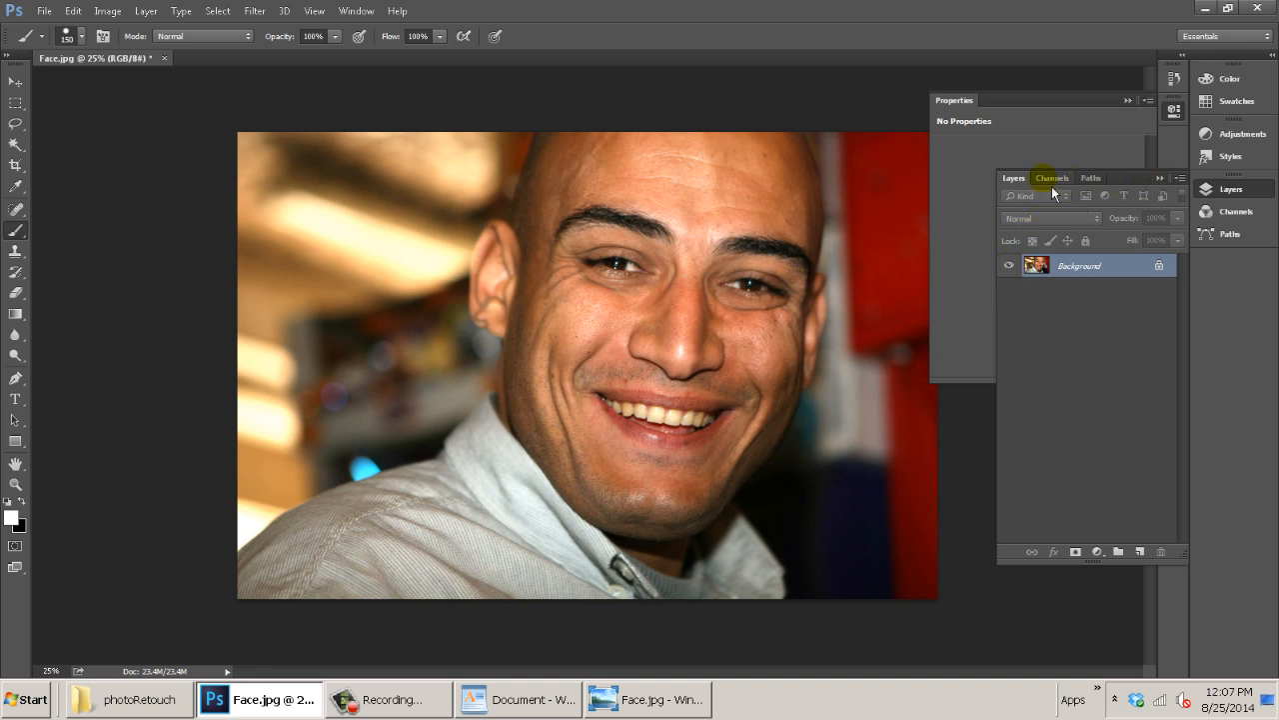
Detach the Layers panel and place it beside the photo near the tools, and collapse the Paths and Properties panels.
drag(1013, 195, 124, 150)
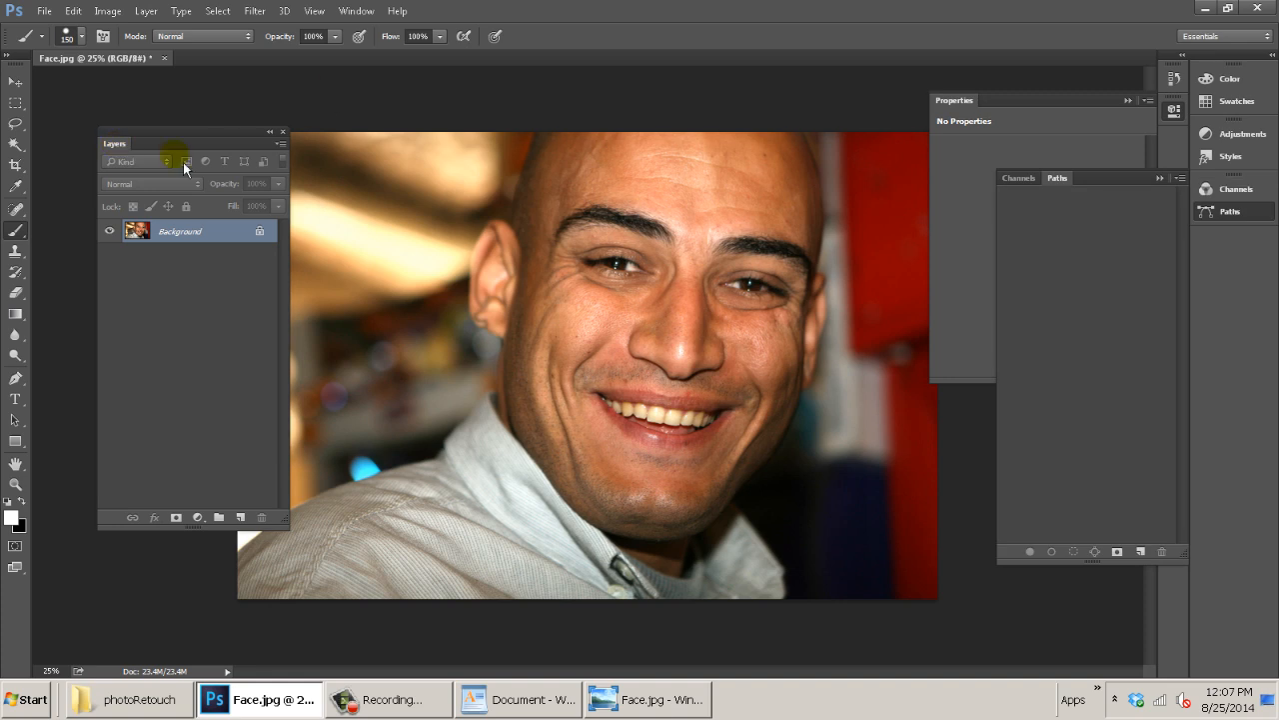
click(357, 12)
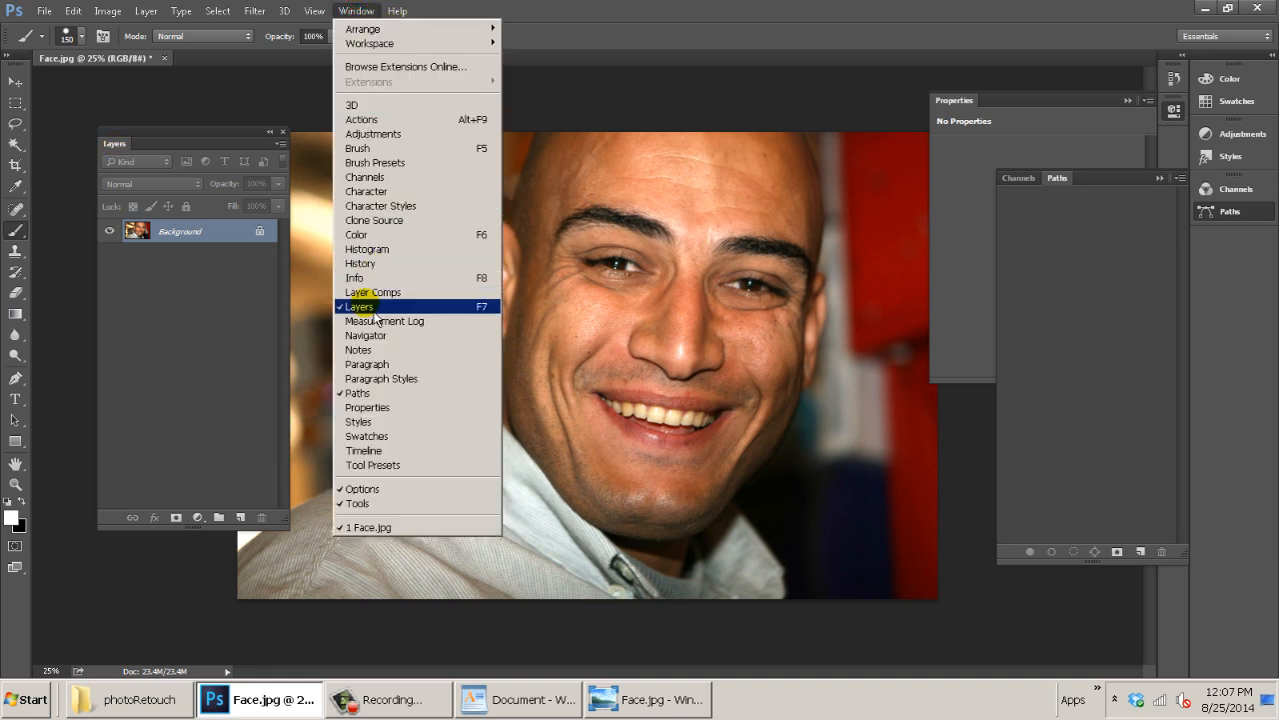
drag(137, 135, 79, 118)
click(1160, 178)
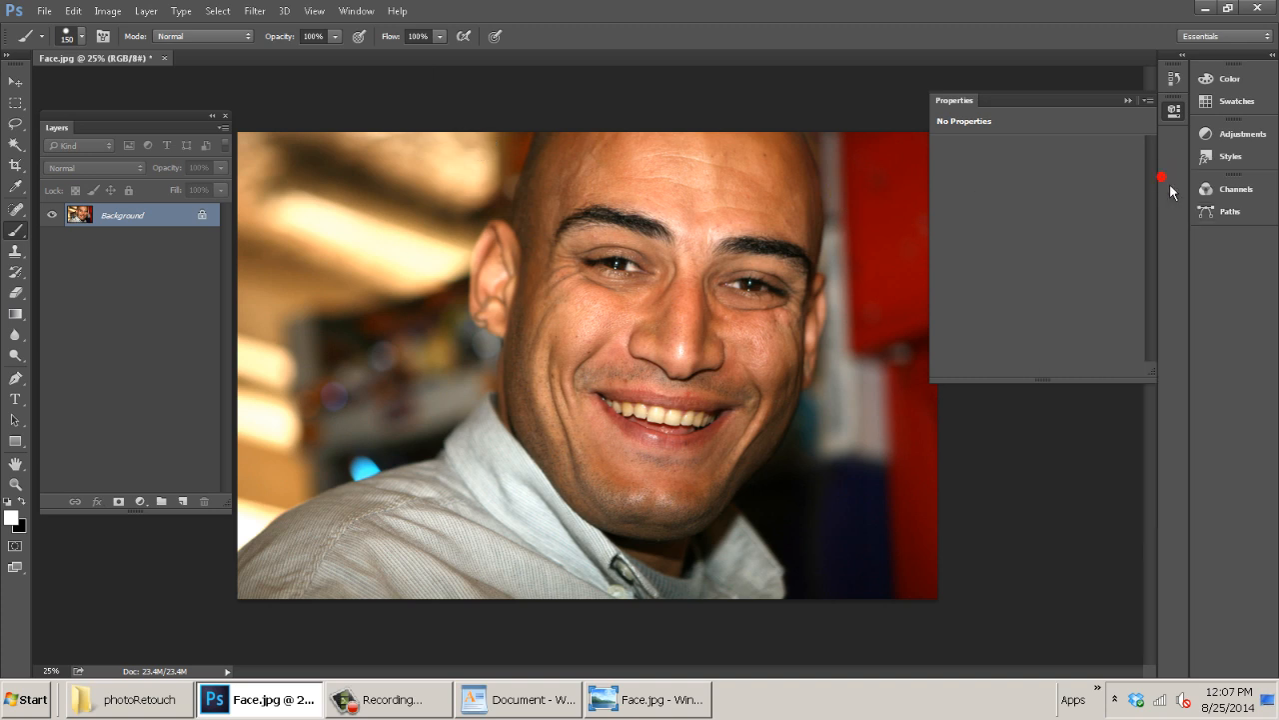
click(1127, 100)
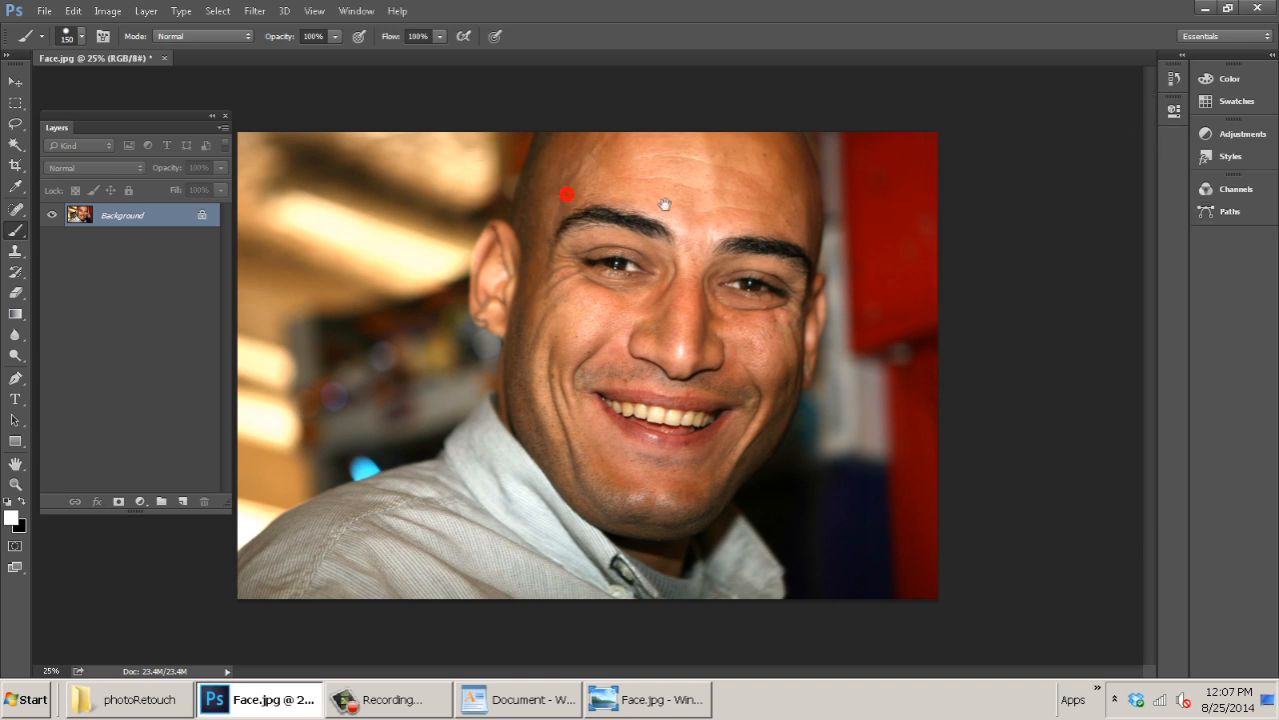
Collapse the docked panels beside the photo to icons and position the floating Layers panel between the tools and the photo.
mouse_move(146, 116)
mouse_down()
mouse_move(132, 124)
mouse_move(140, 116)
mouse_up()
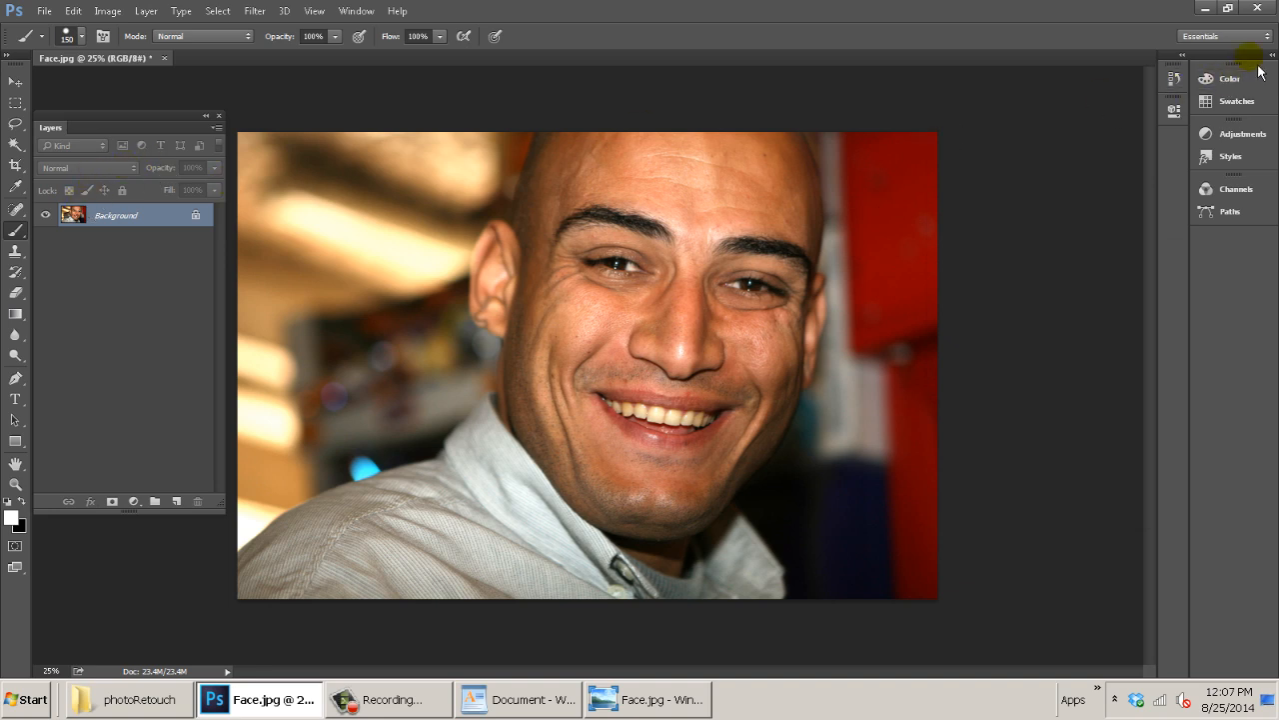
drag(1192, 88, 1274, 88)
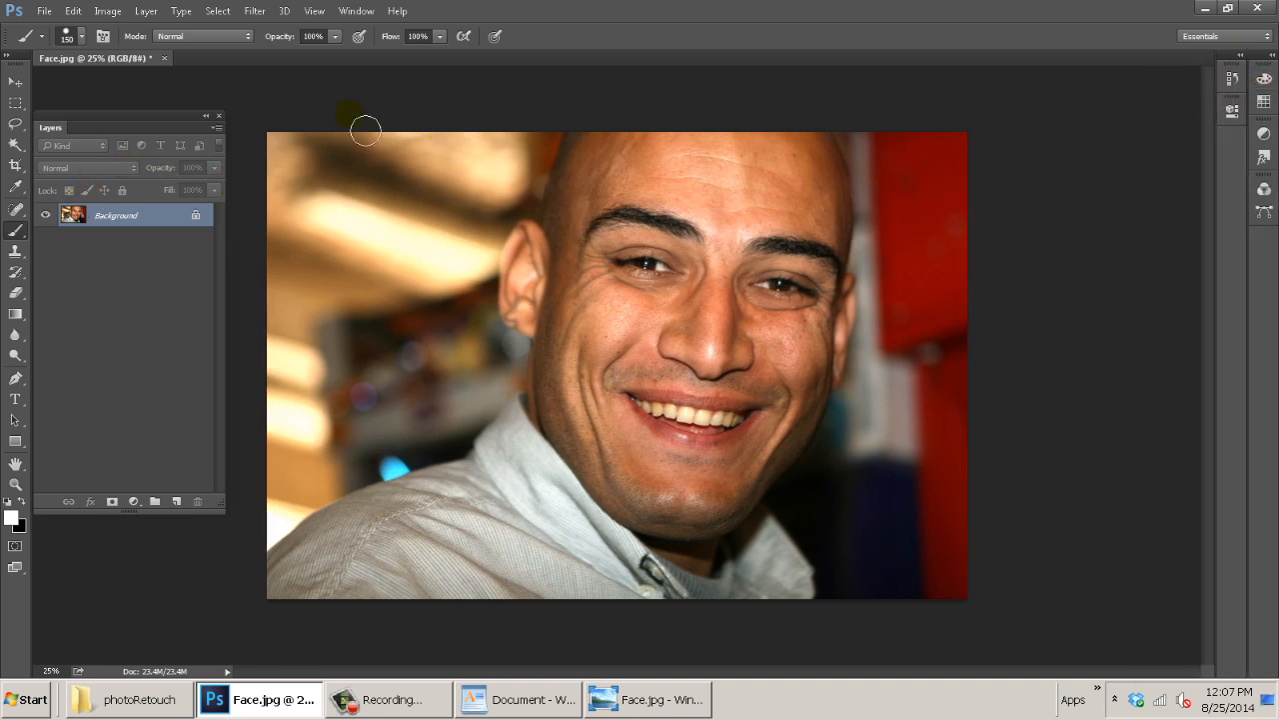
drag(143, 122, 149, 122)
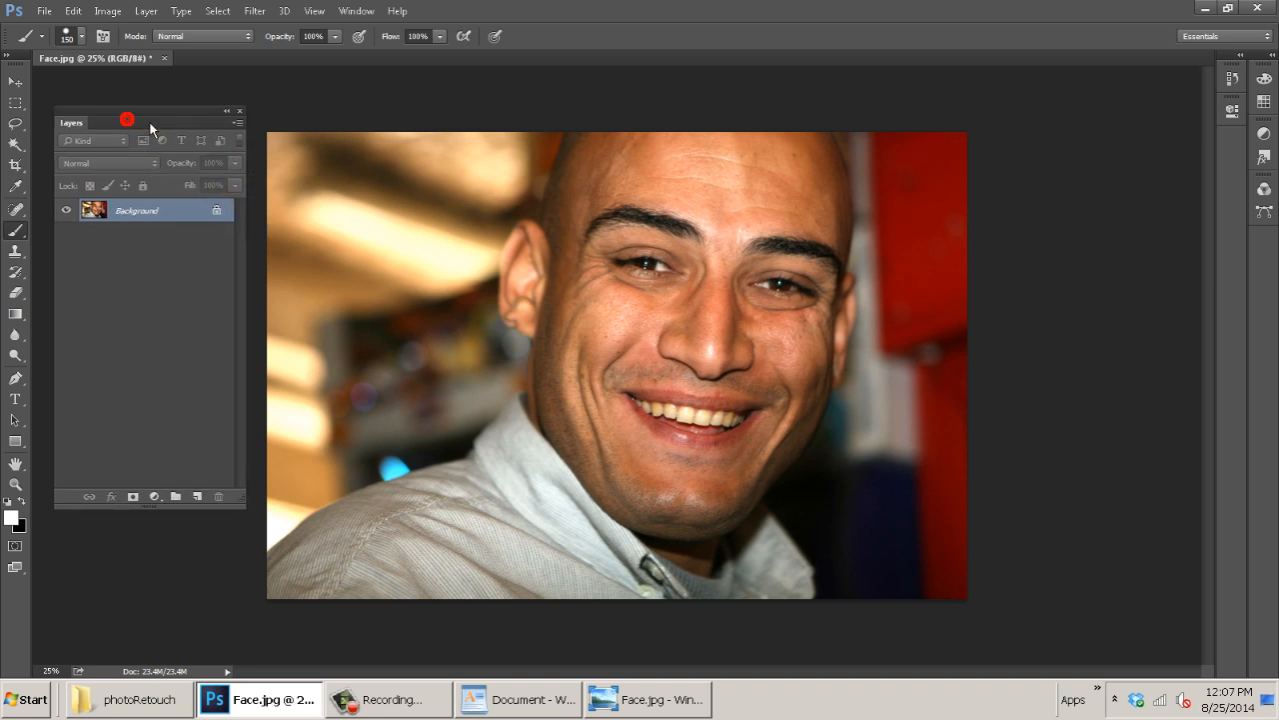
Add a new layer above the background and paint a loose white scribble across the face.
click(197, 497)
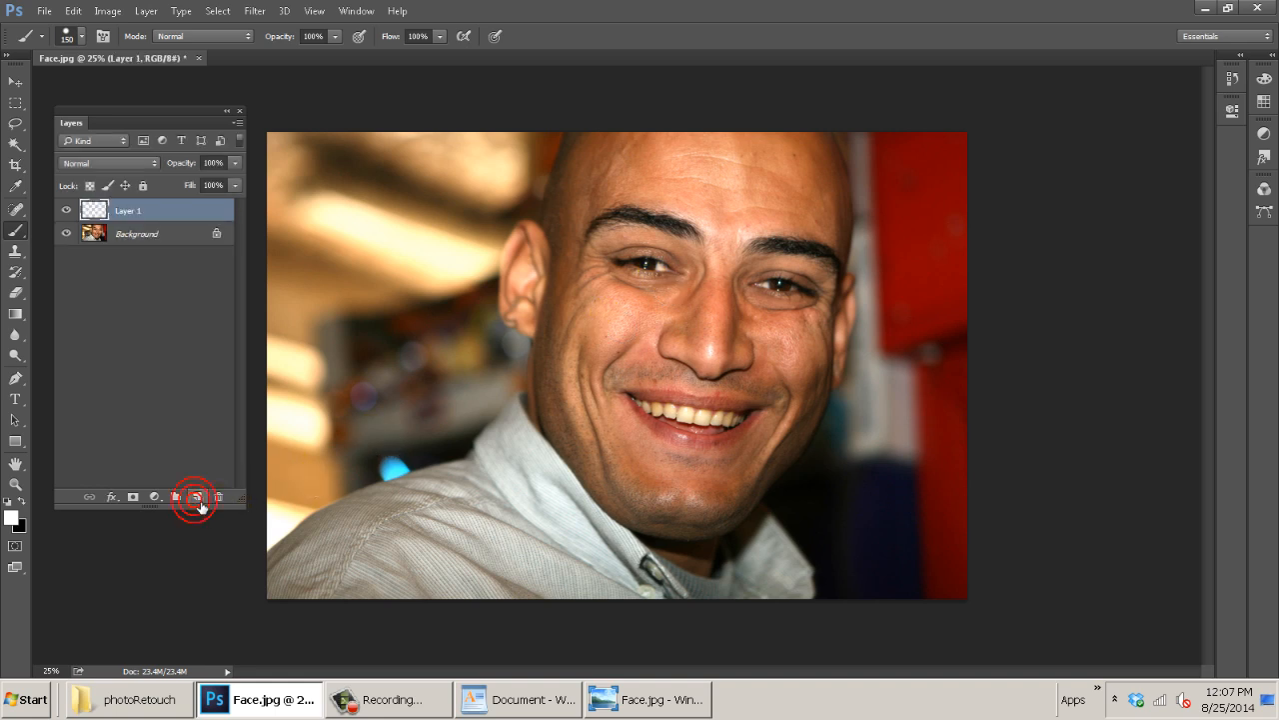
mouse_move(498, 262)
mouse_down()
mouse_move(572, 401)
mouse_move(613, 273)
mouse_move(675, 251)
mouse_move(727, 363)
mouse_move(655, 452)
mouse_up()
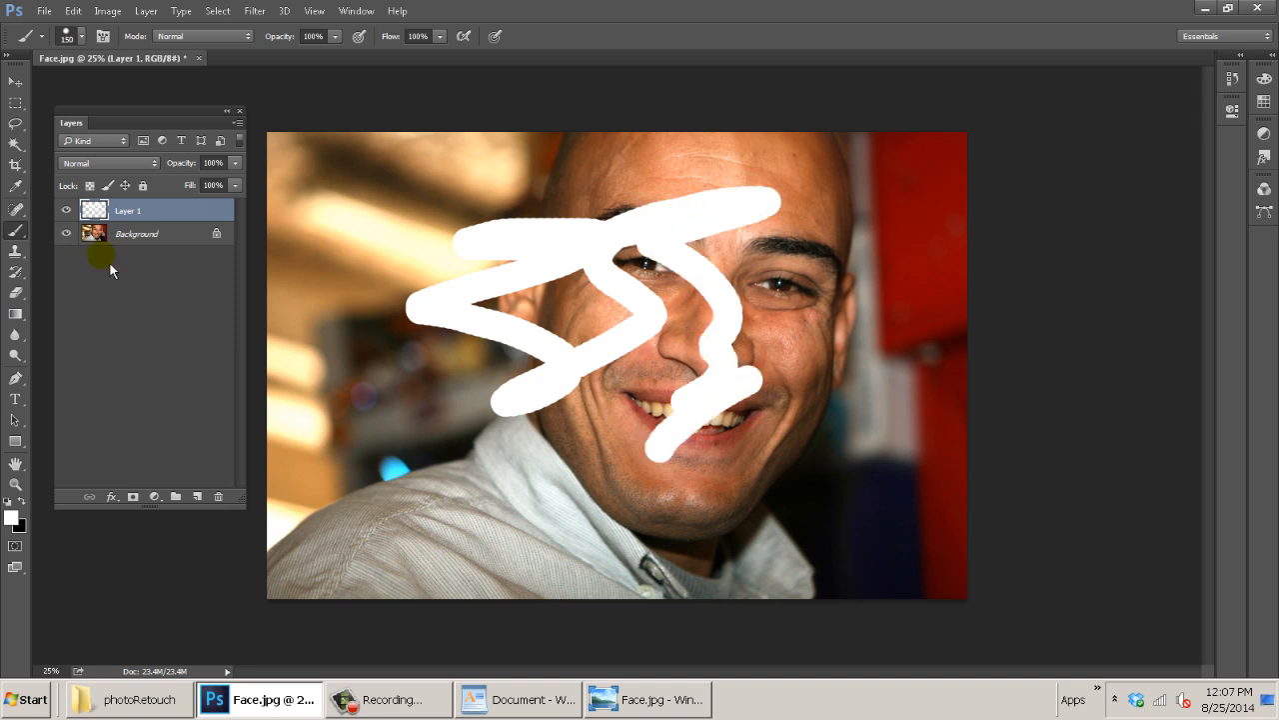
Toggle the scribble layer's visibility off and on several times, and delete that layer.
click(66, 212)
click(66, 212)
click(66, 212)
click(66, 211)
click(66, 212)
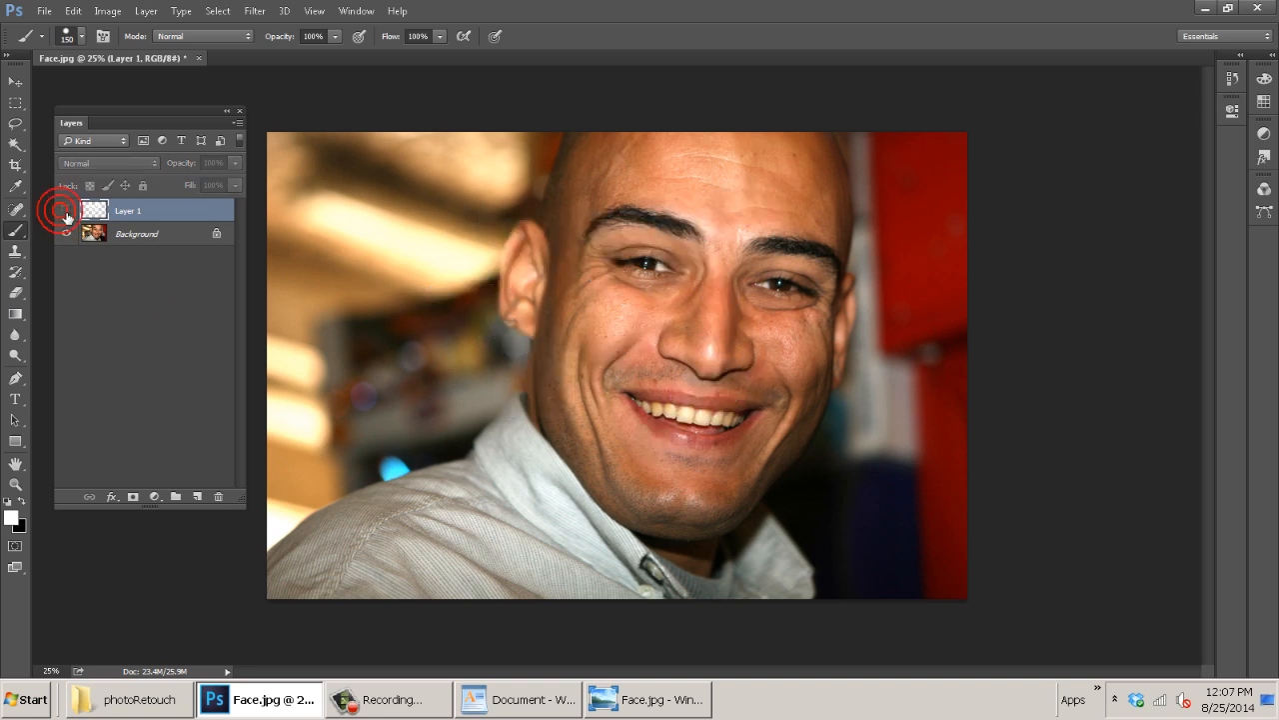
click(66, 212)
click(215, 498)
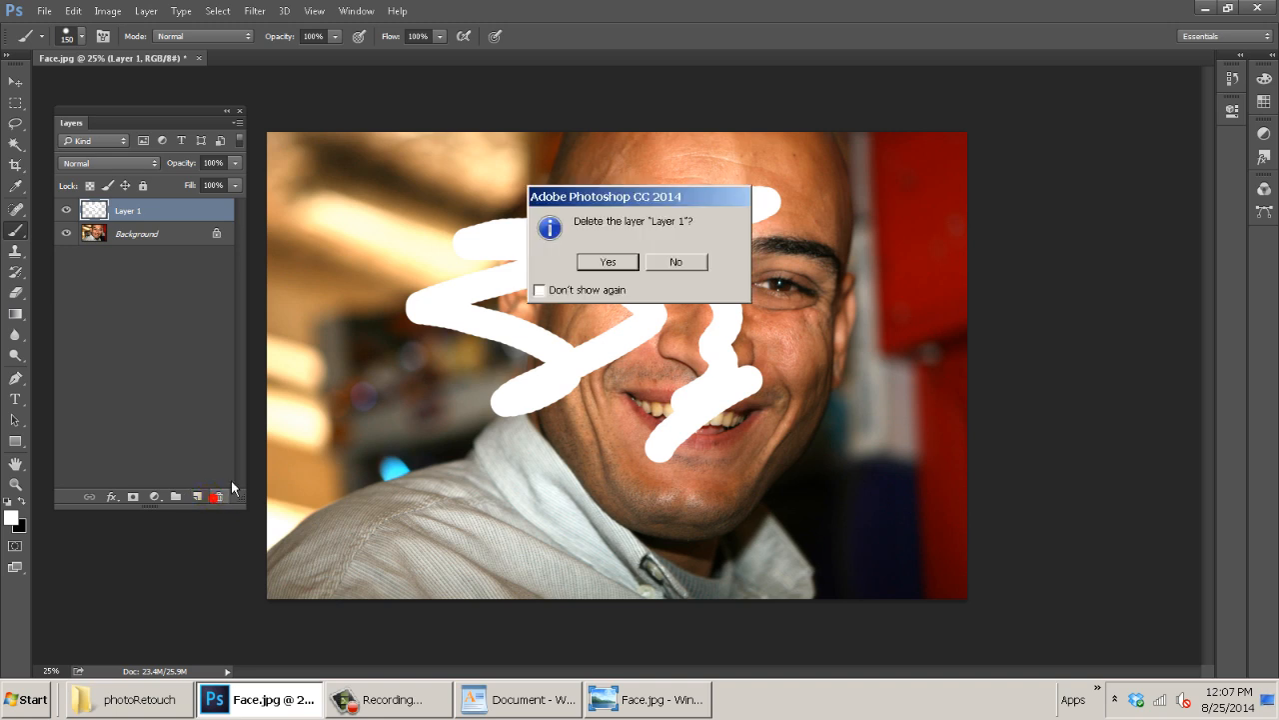
click(612, 263)
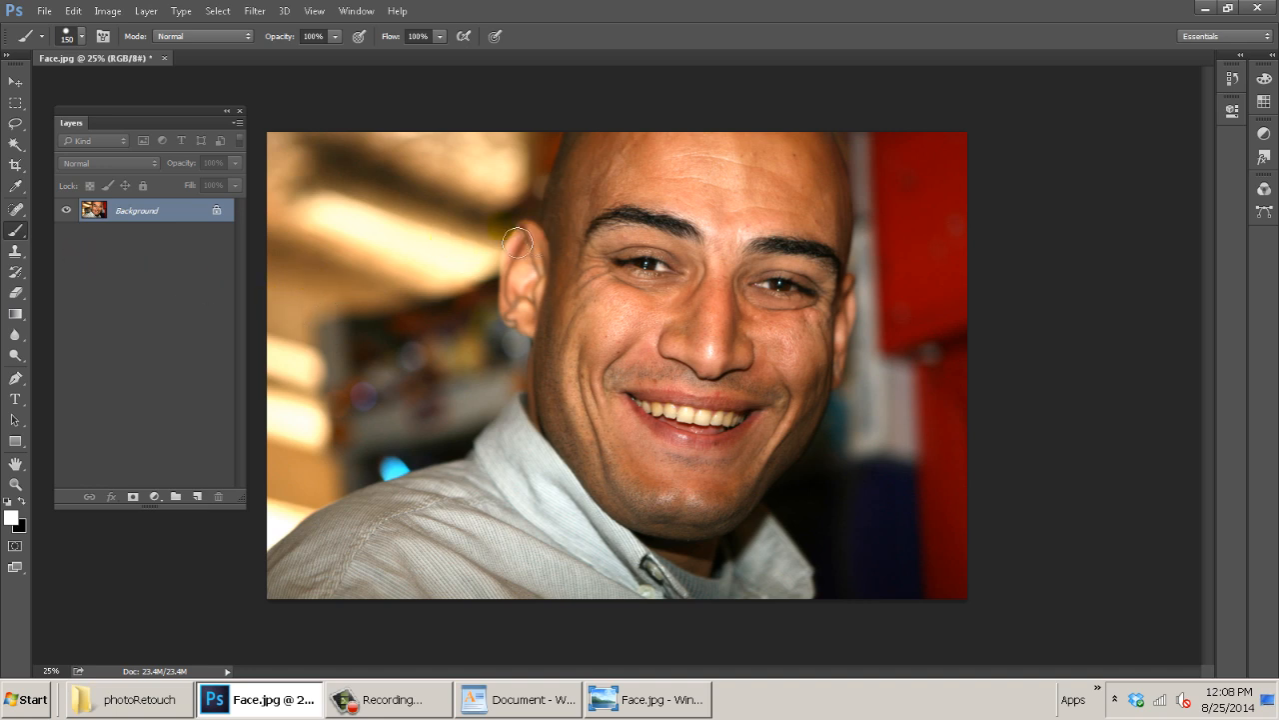
Enlarge the brush to 300 px and paint a solid white patch directly on the Background layer beside the head.
key(bracketright)
key(bracketright)
key(bracketright)
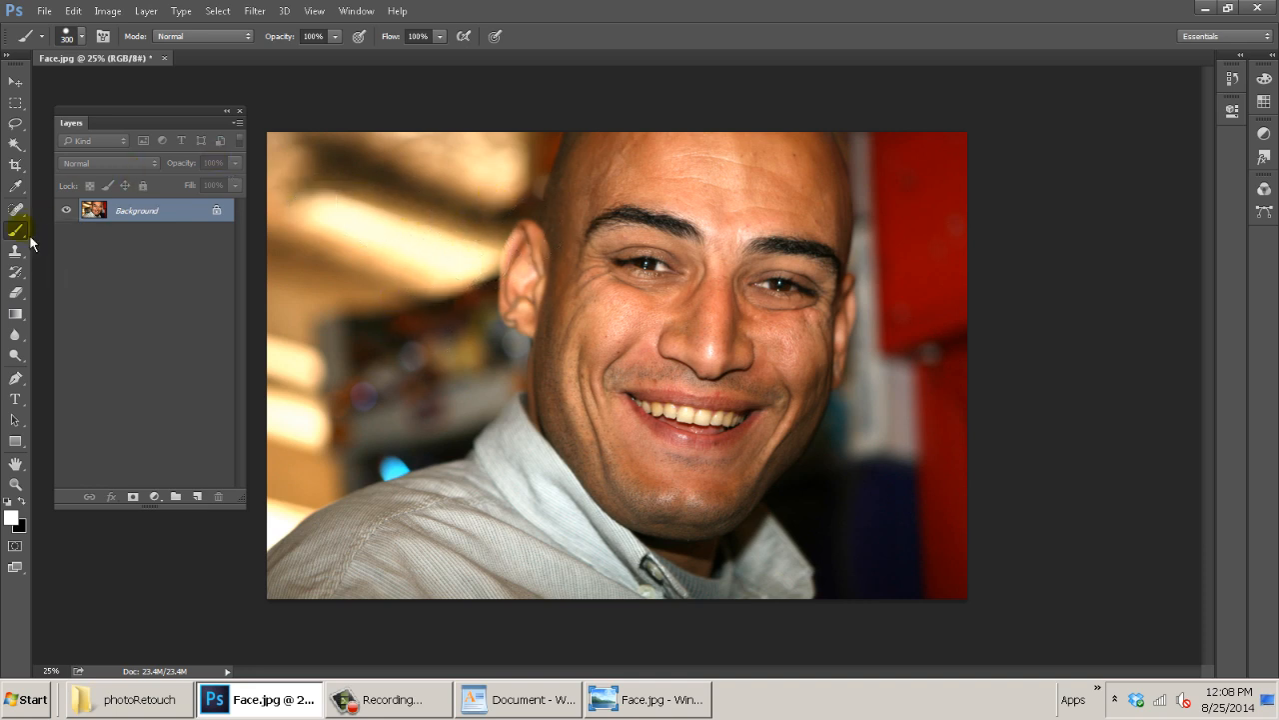
mouse_move(329, 186)
mouse_down()
mouse_move(396, 277)
mouse_move(406, 211)
mouse_move(440, 220)
mouse_up()
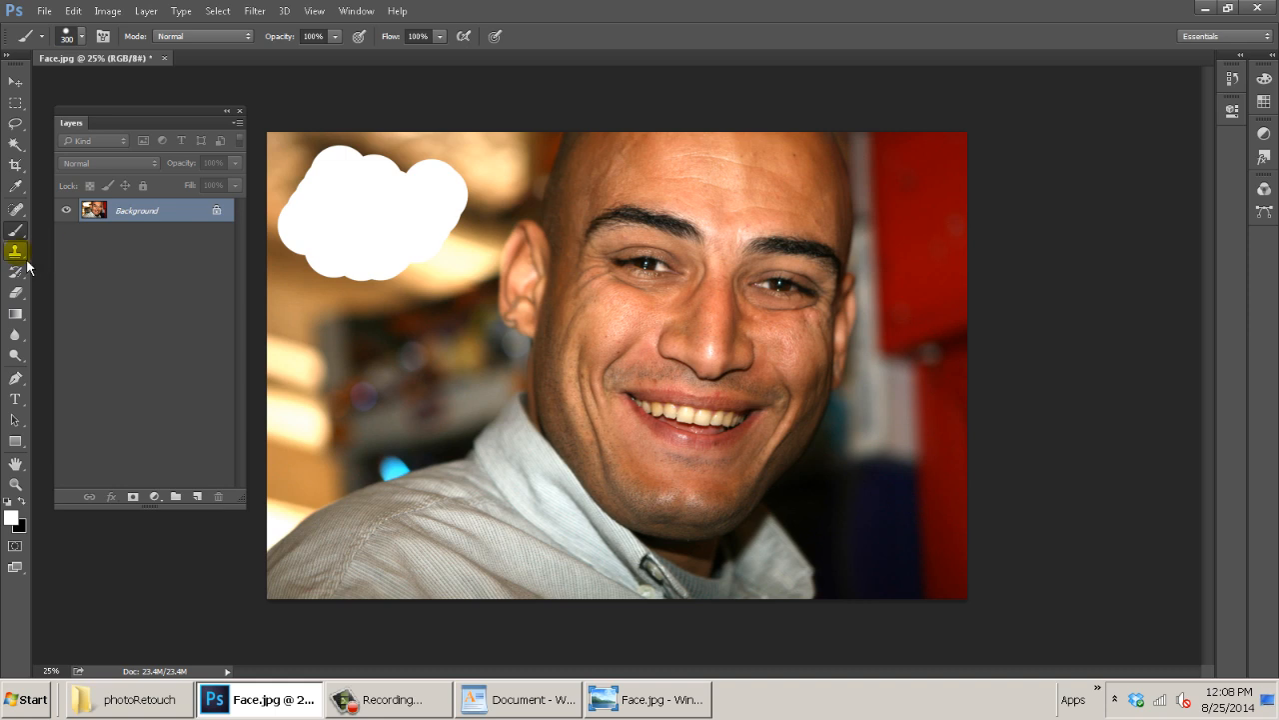
Activate the Clone Stamp tool and enlarge its brush to 600 px.
click(16, 258)
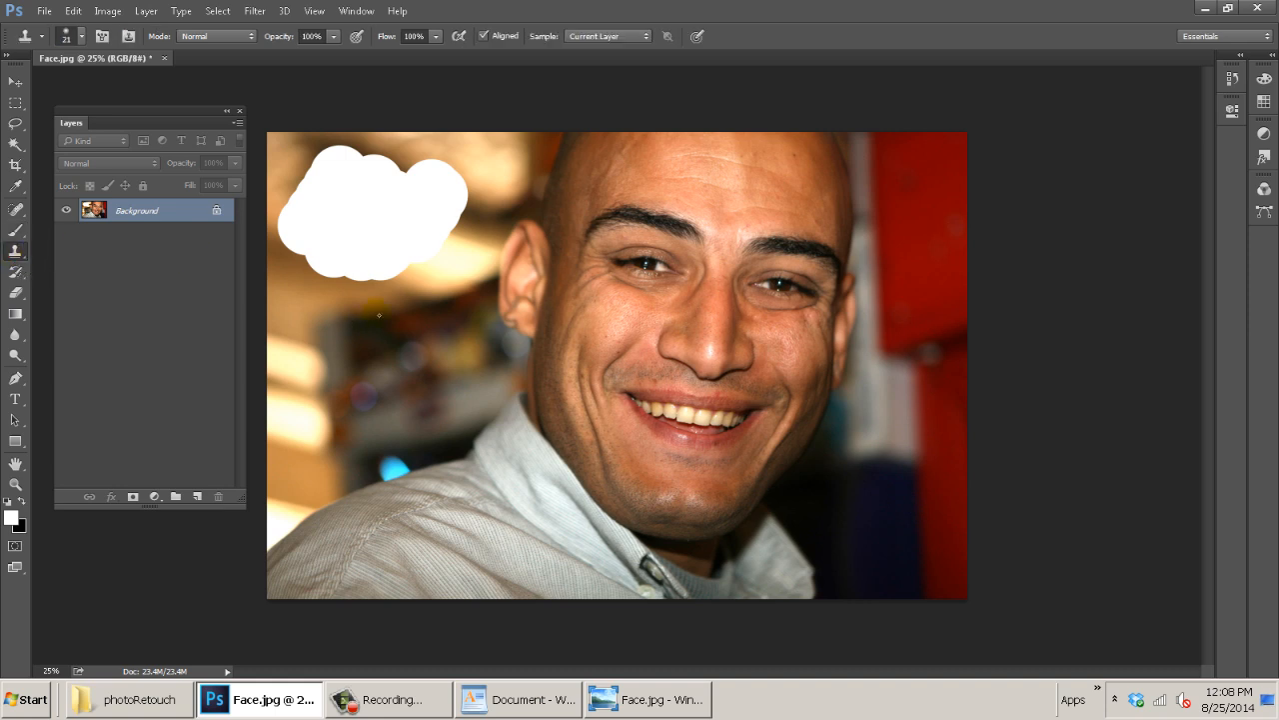
click(66, 36)
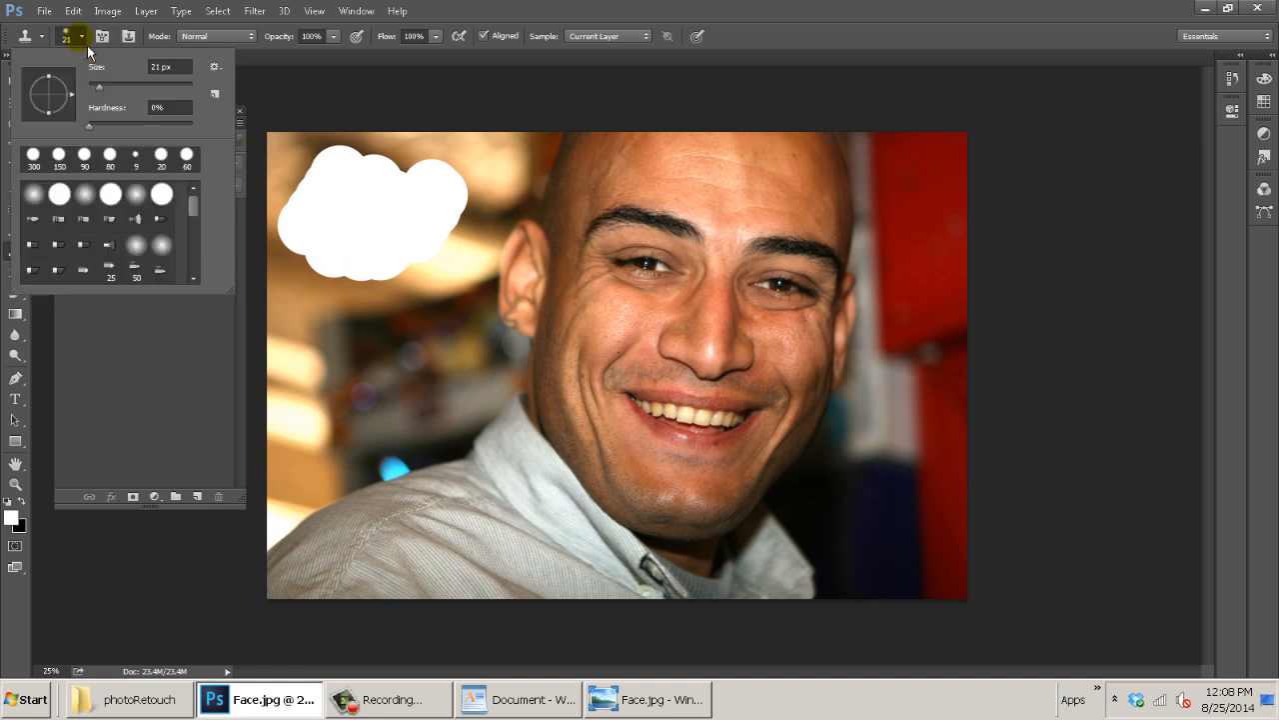
click(98, 85)
drag(105, 87, 121, 92)
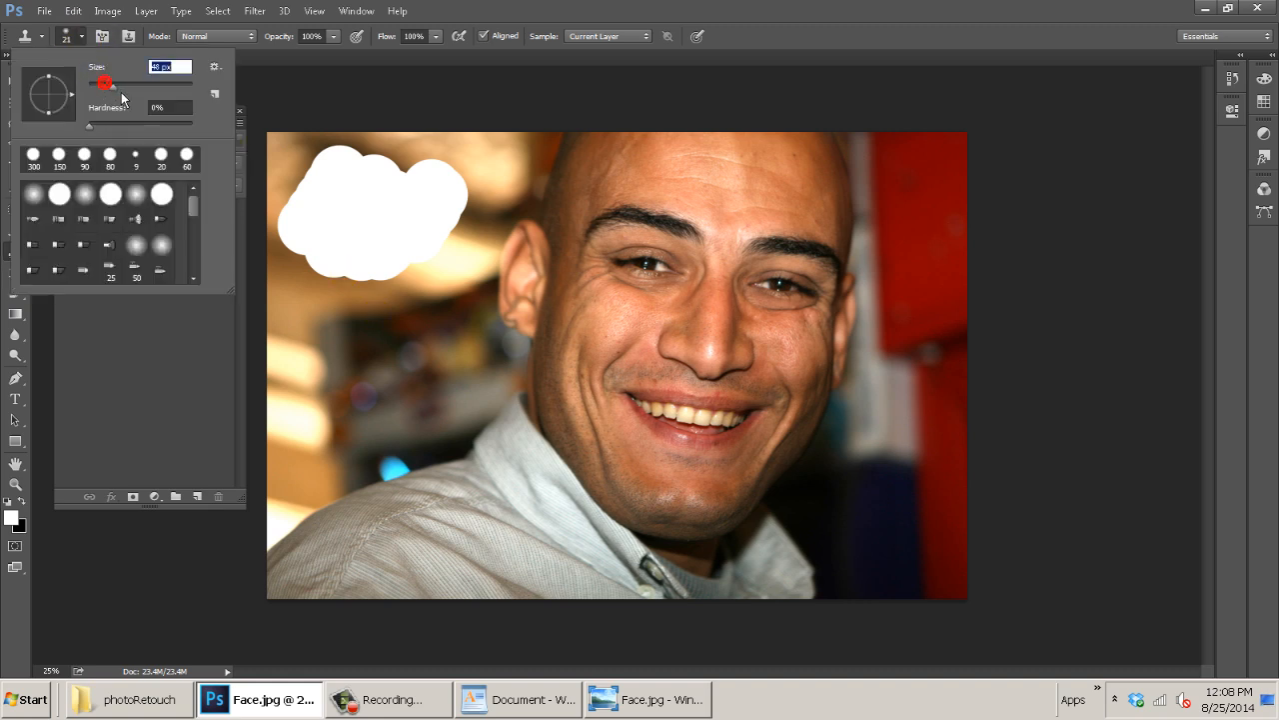
click(328, 94)
click(693, 265)
key(bracketright)
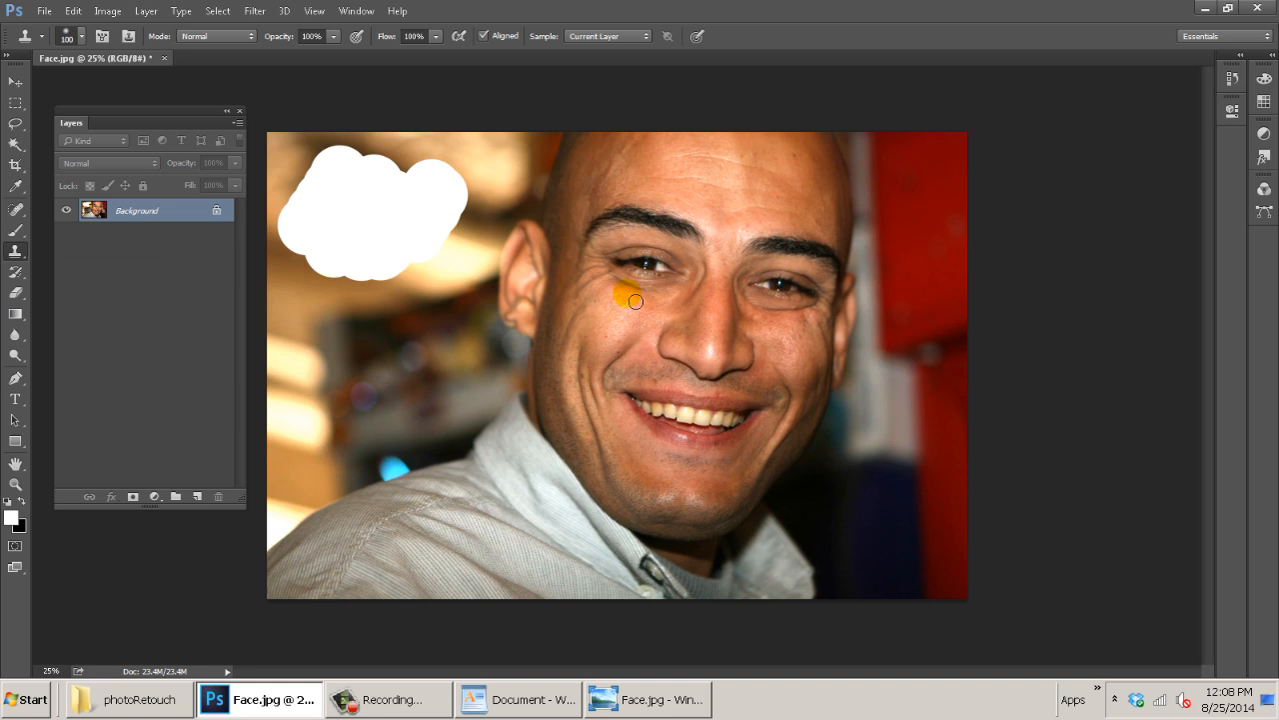
key(bracketright)
key(bracketright)
key(bracketright)
key(bracketright)
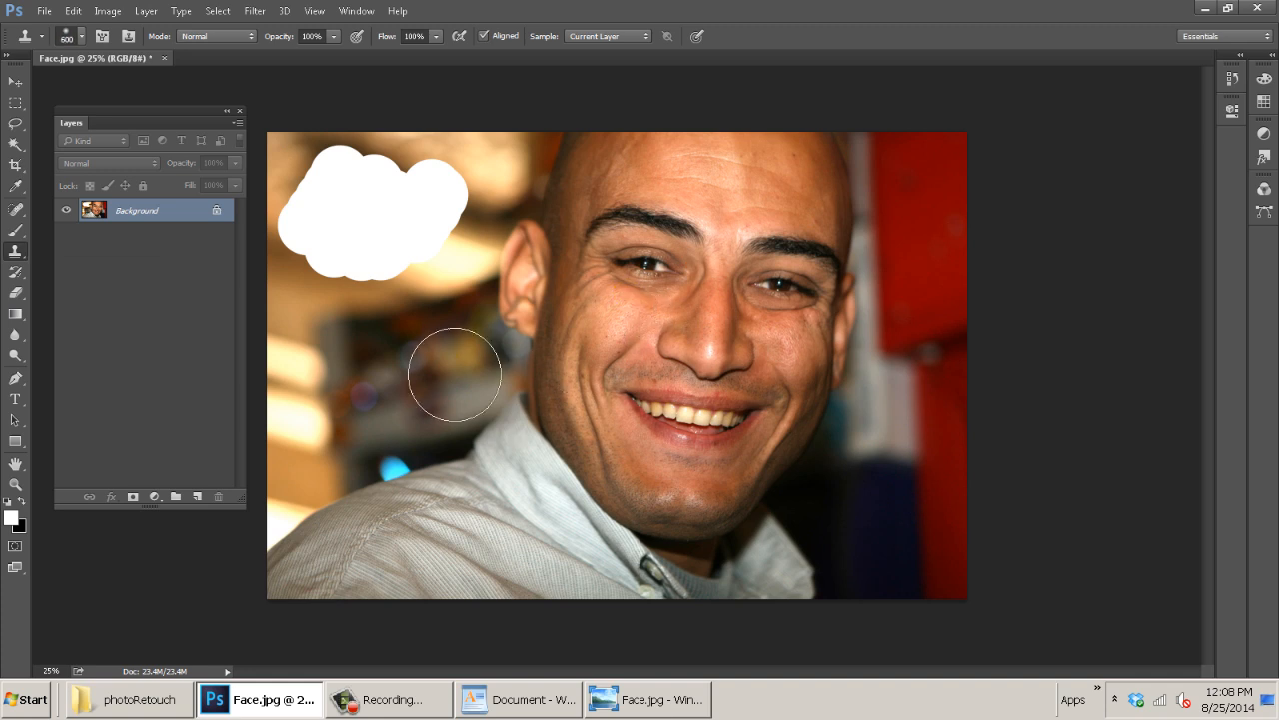
click(439, 275)
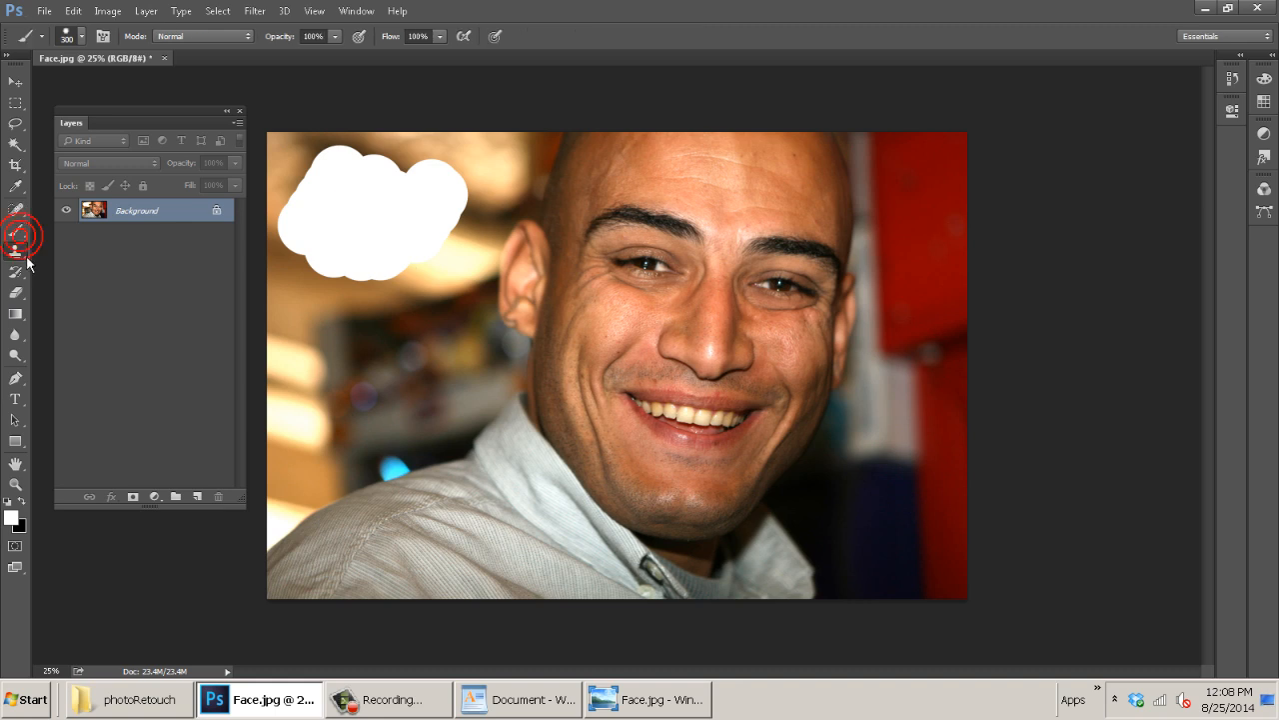
Return to the Brush tool, enlarge it to 400 px and select its opacity value.
click(15, 230)
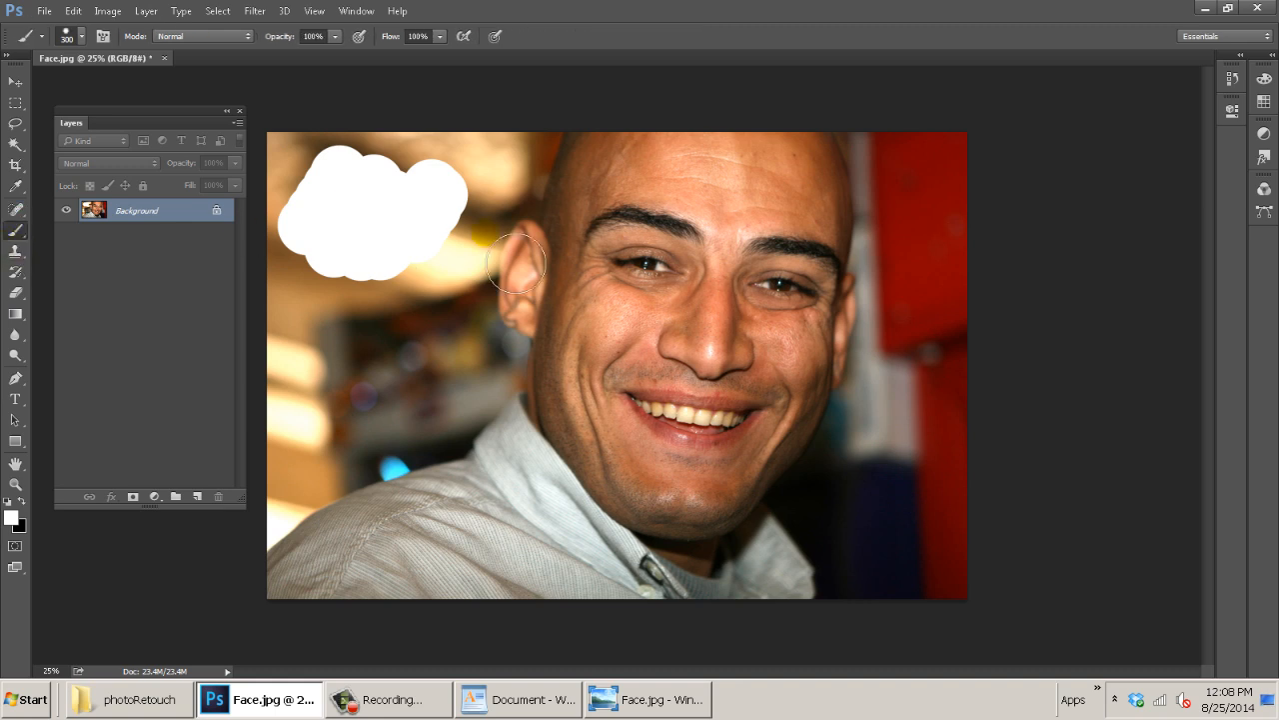
key(bracketright)
key(bracketright)
click(280, 40)
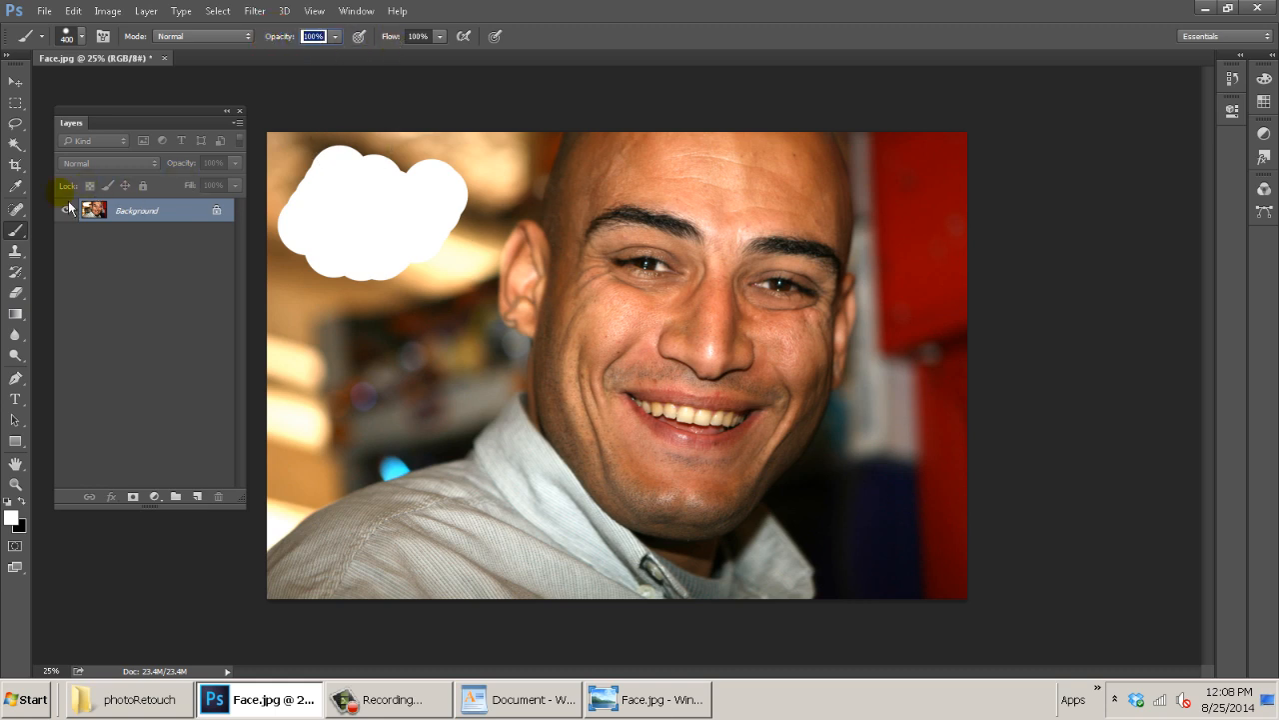
Review the opacity and flow options of the Clone Stamp and Eraser tools, and undo the white patch with the Brush tool active.
click(15, 249)
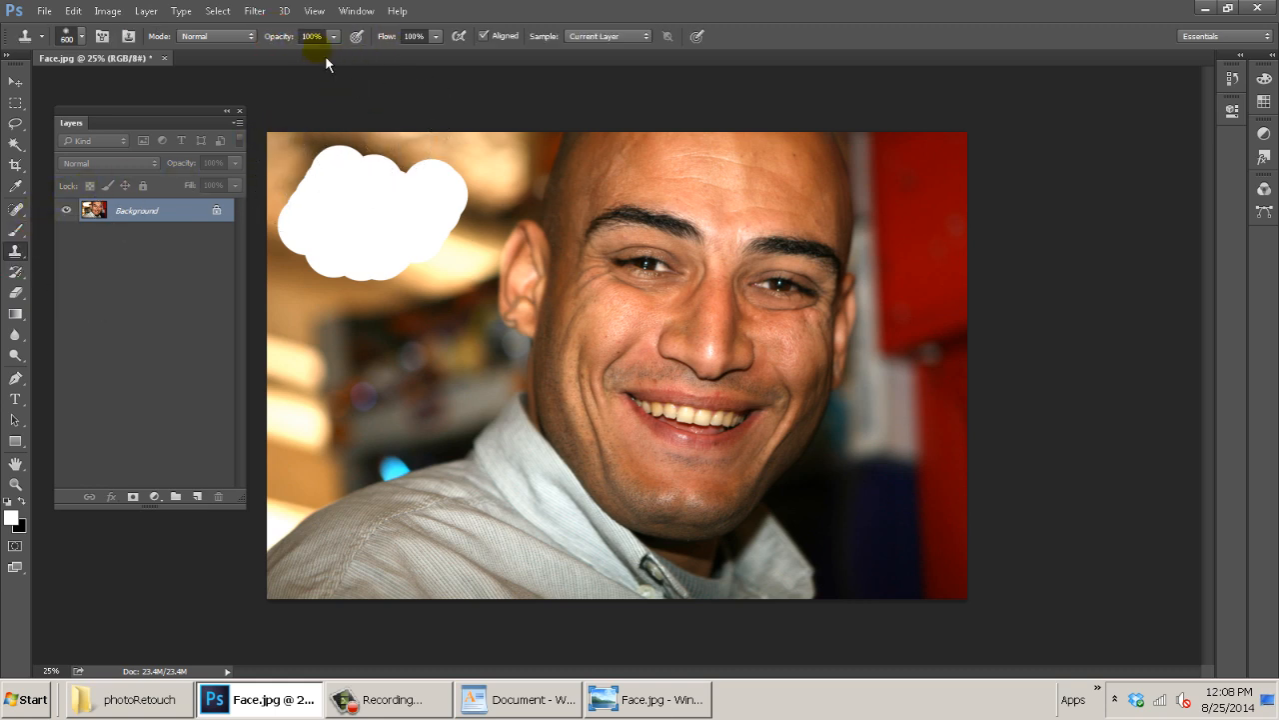
click(16, 292)
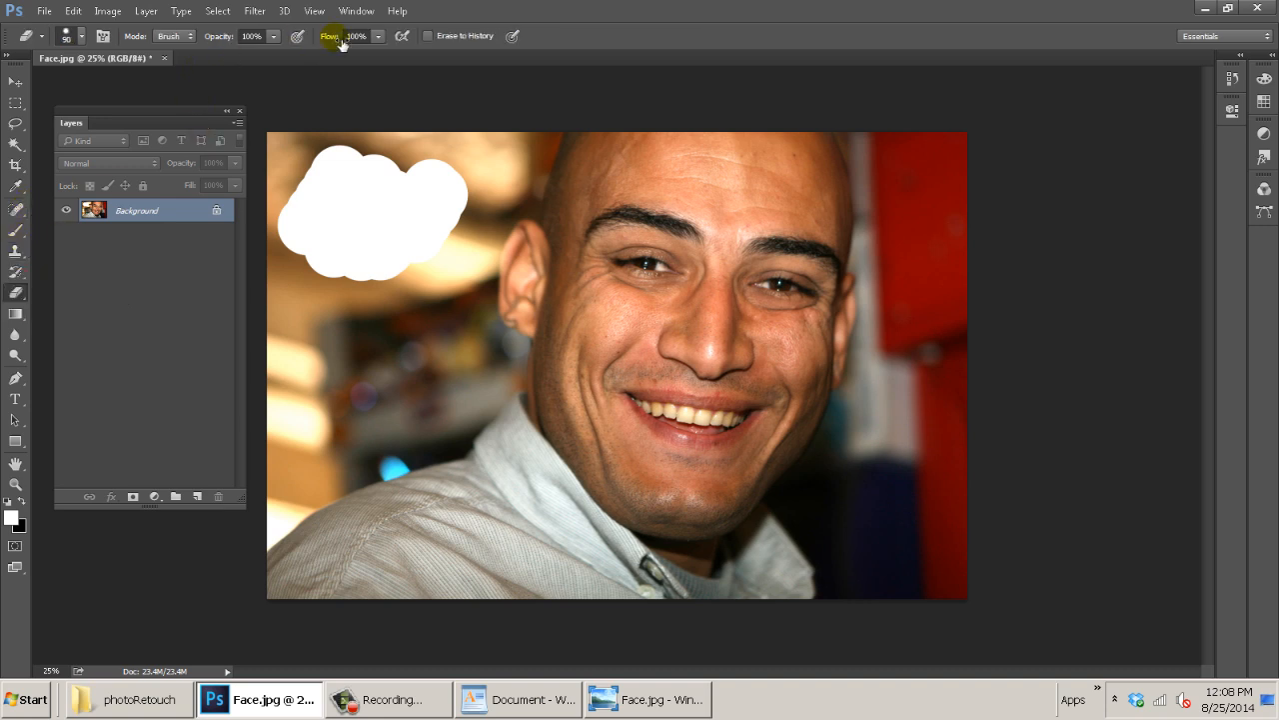
key(b)
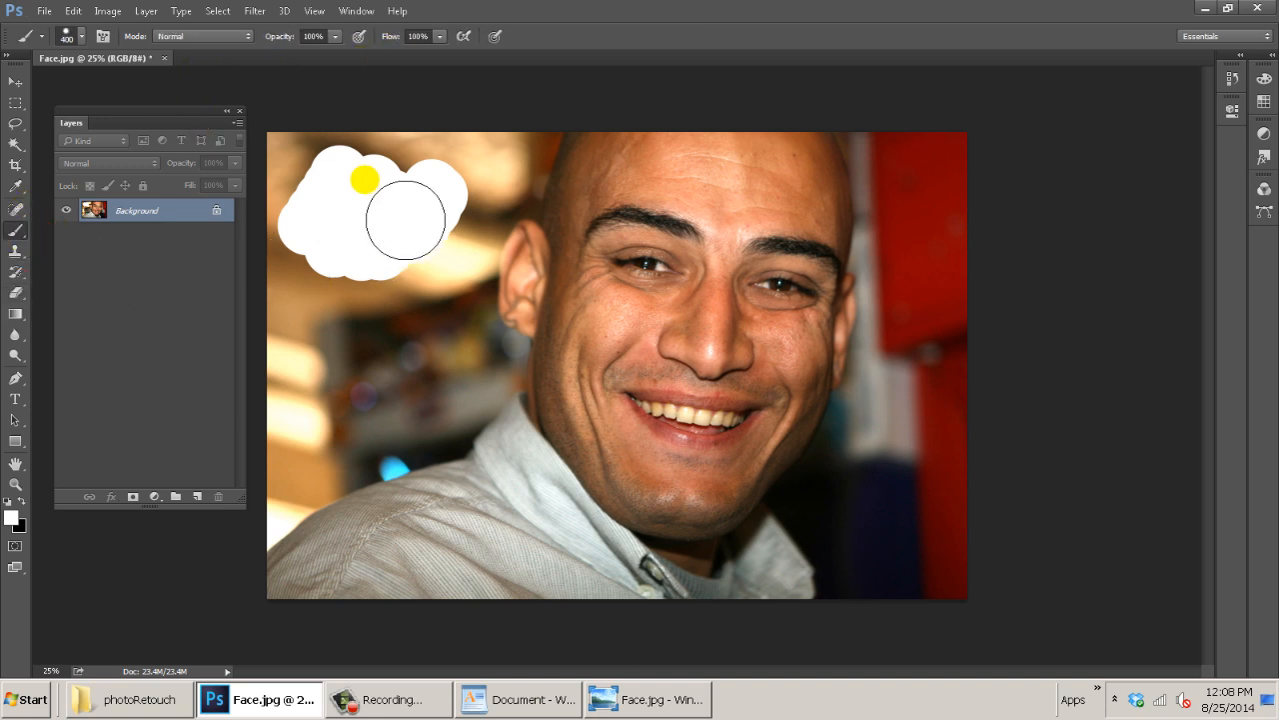
key(ctrl+z)
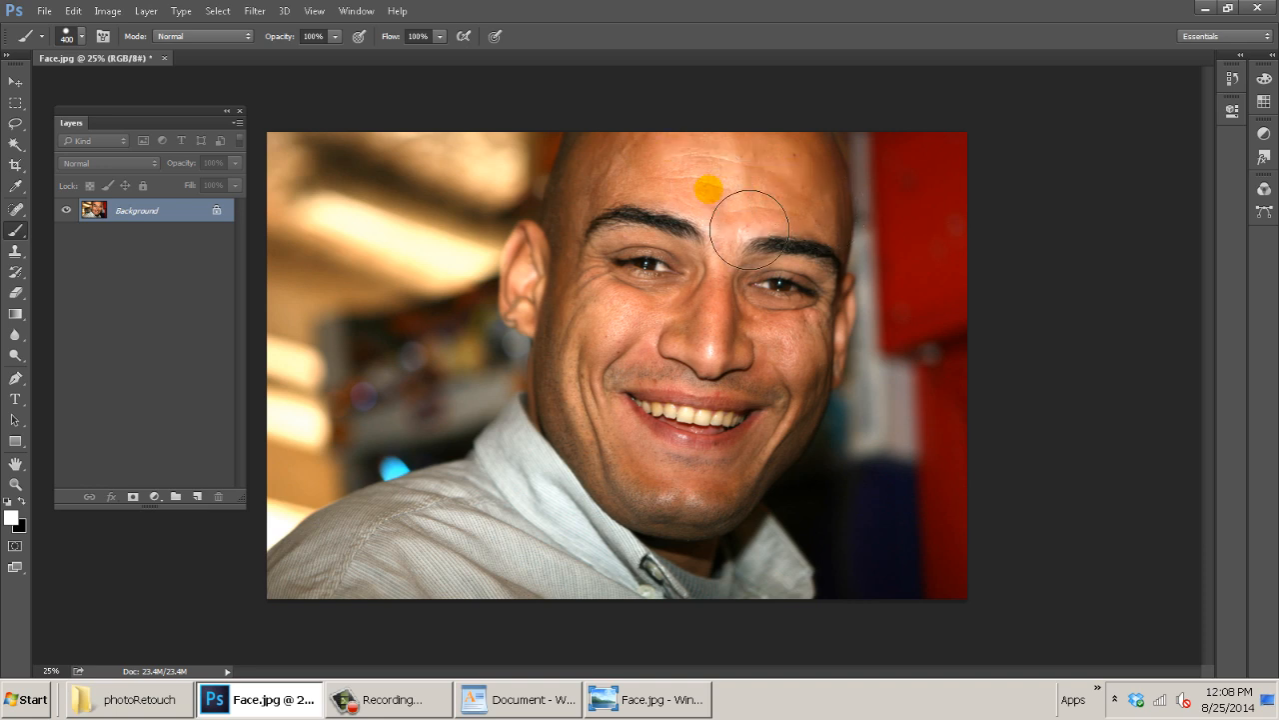
Paint white patches over the forehead, cheek, eyes, mouth area and chin on one new layer, and delete that layer.
click(202, 497)
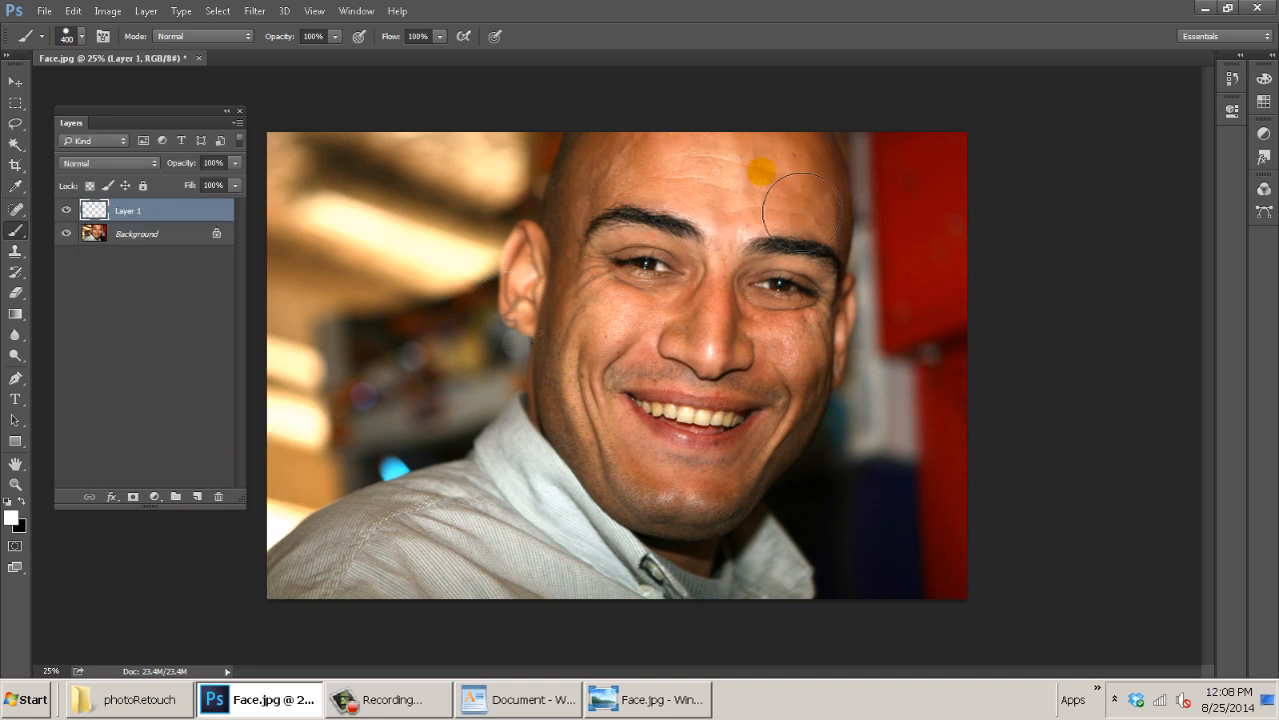
drag(770, 176, 720, 176)
drag(587, 247, 588, 296)
drag(572, 368, 584, 422)
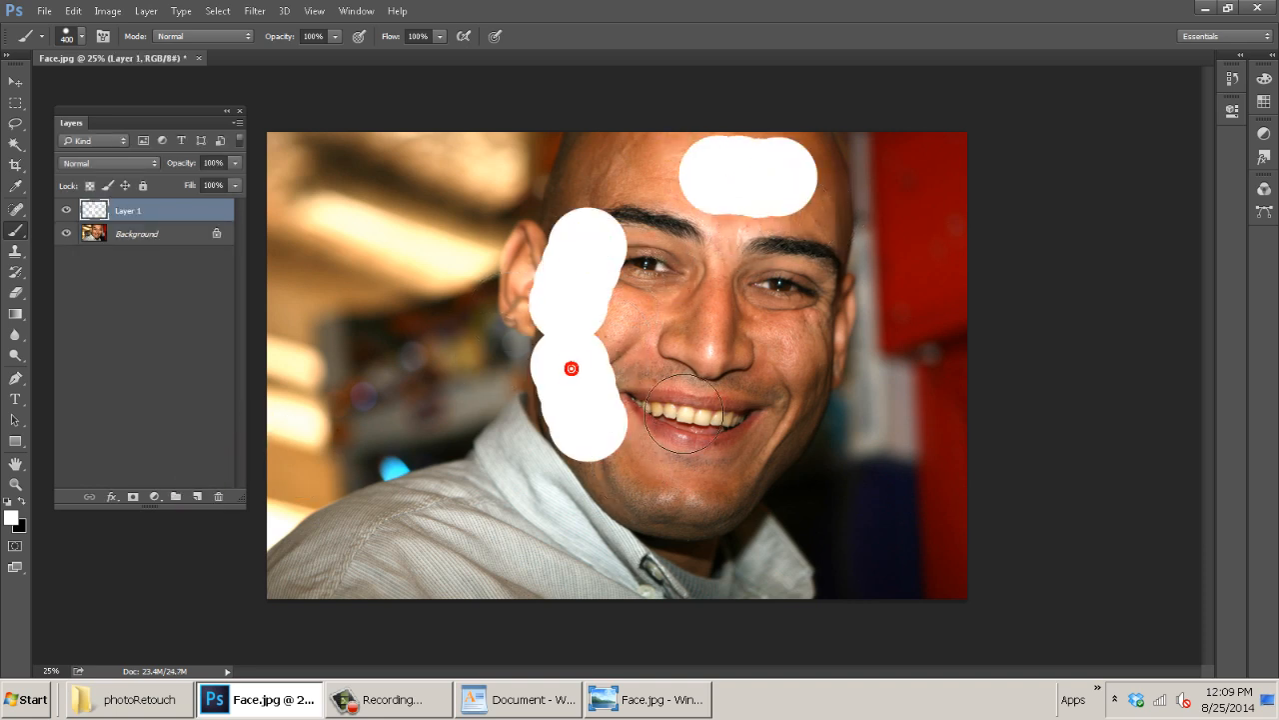
drag(651, 357, 721, 390)
drag(764, 281, 805, 281)
click(656, 266)
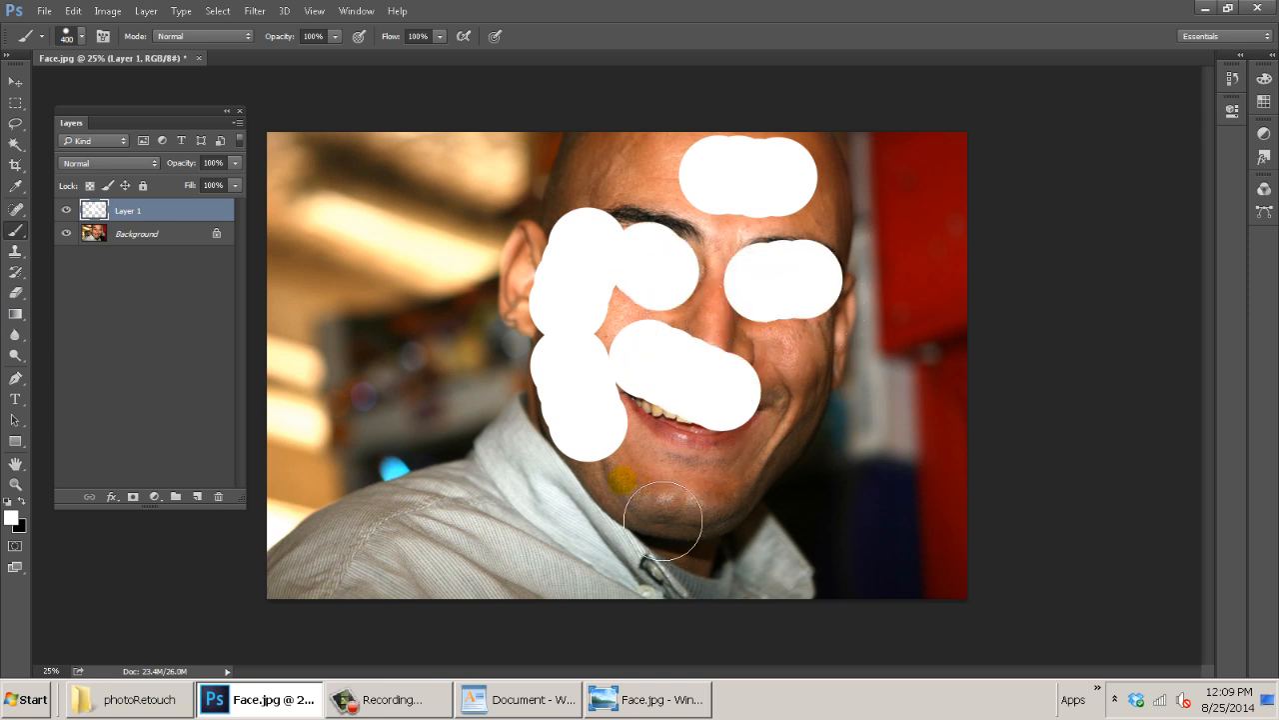
drag(629, 482, 722, 496)
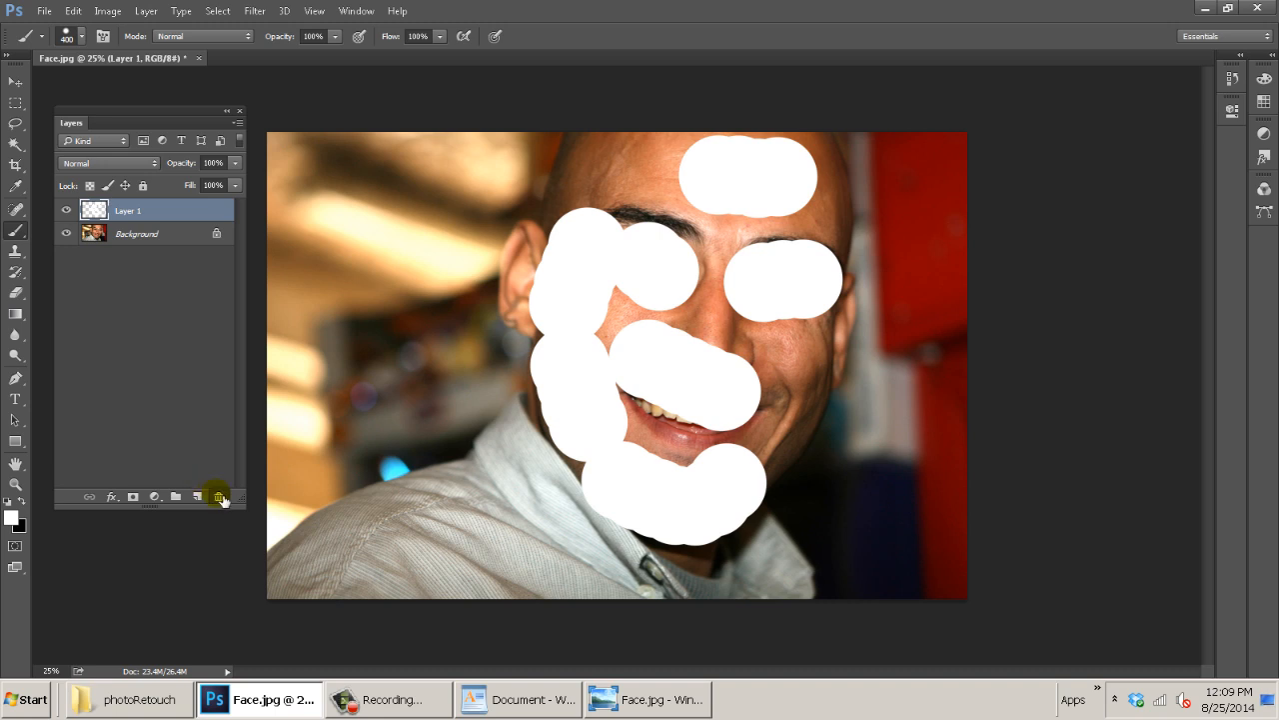
click(219, 497)
key(Return)
Paint white strokes over the forehead, the side of the face, the nose area and the chin, each on its own new layer.
click(197, 497)
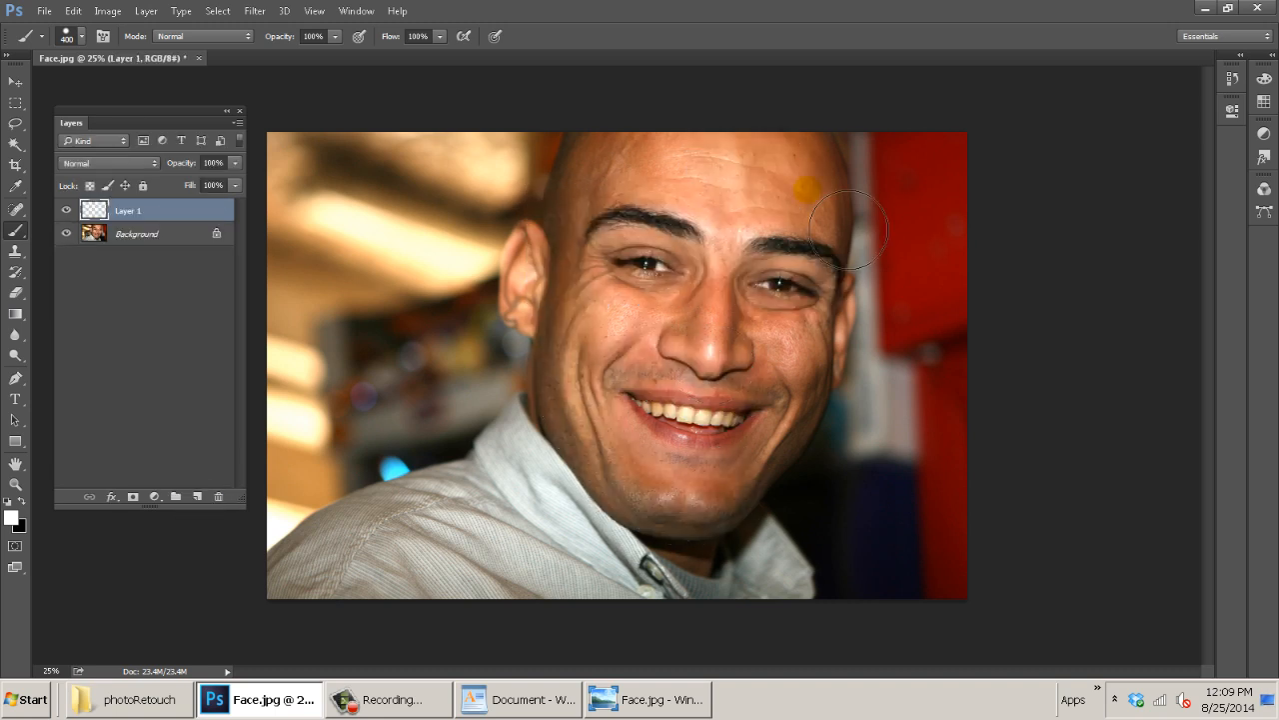
drag(808, 188, 622, 183)
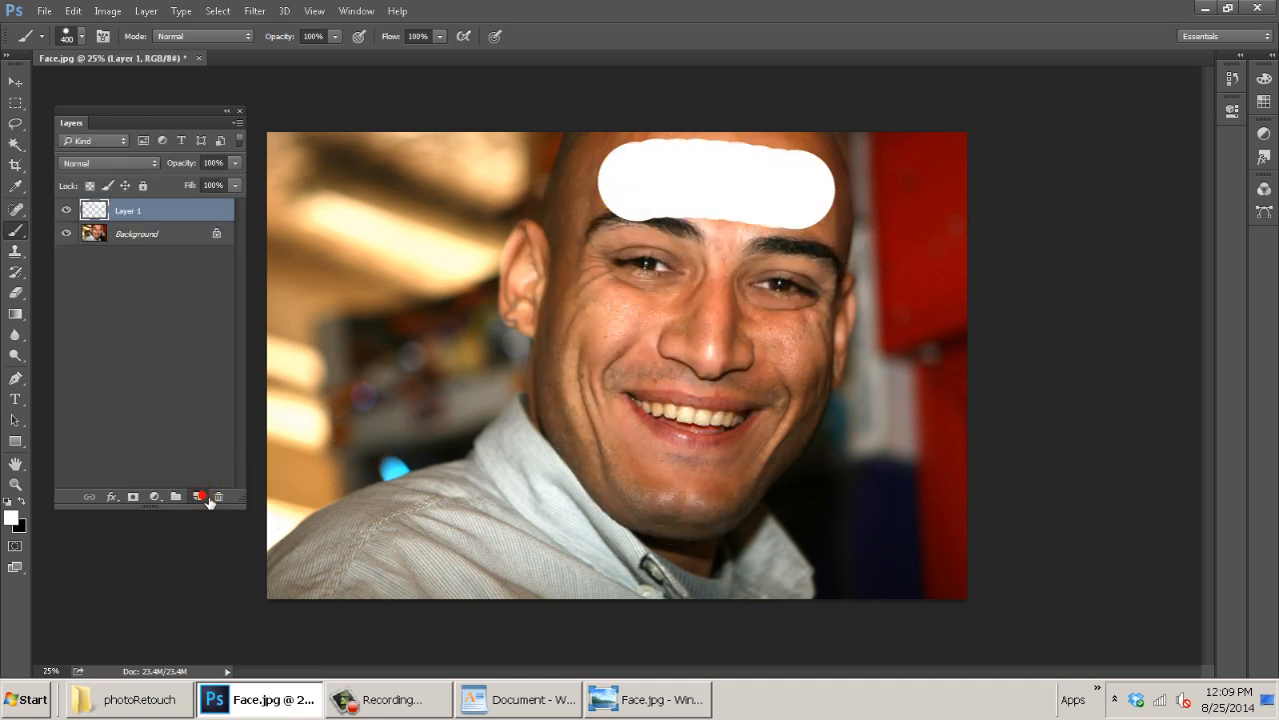
click(200, 497)
mouse_move(587, 262)
mouse_down()
mouse_move(573, 380)
mouse_move(770, 375)
mouse_up()
click(196, 497)
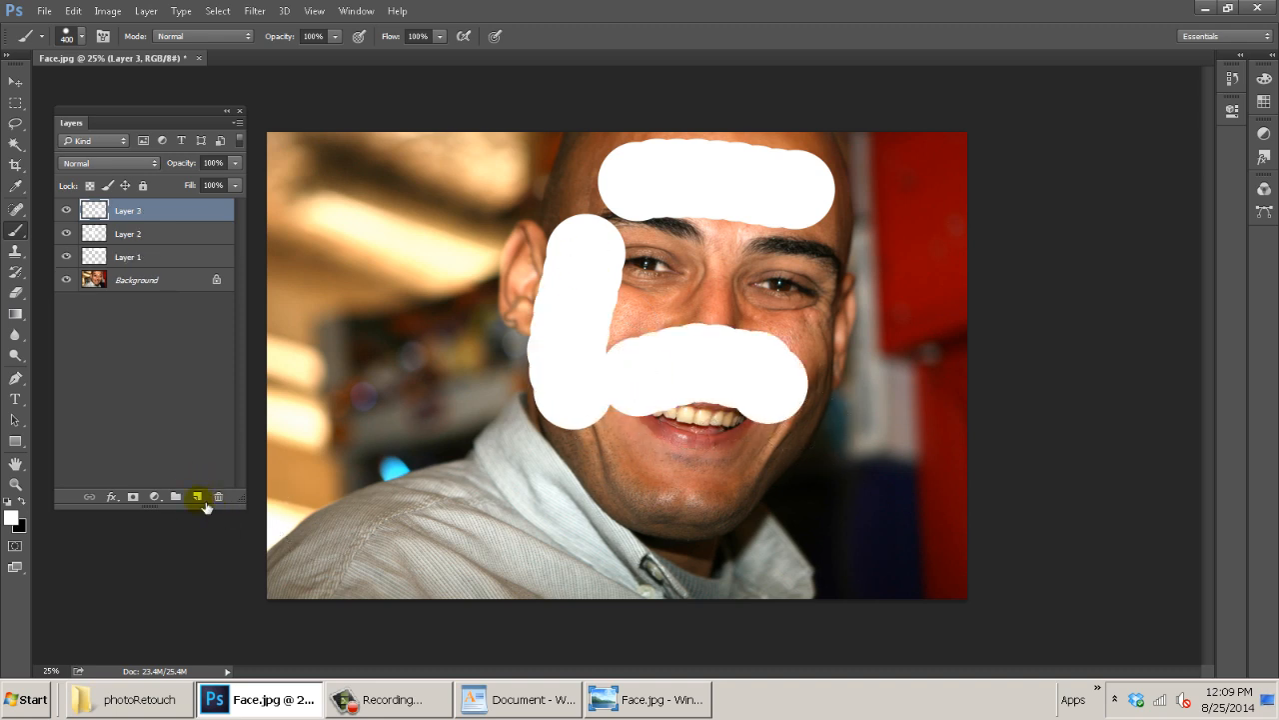
click(197, 497)
mouse_move(572, 430)
mouse_down()
mouse_move(579, 450)
mouse_move(763, 450)
mouse_up()
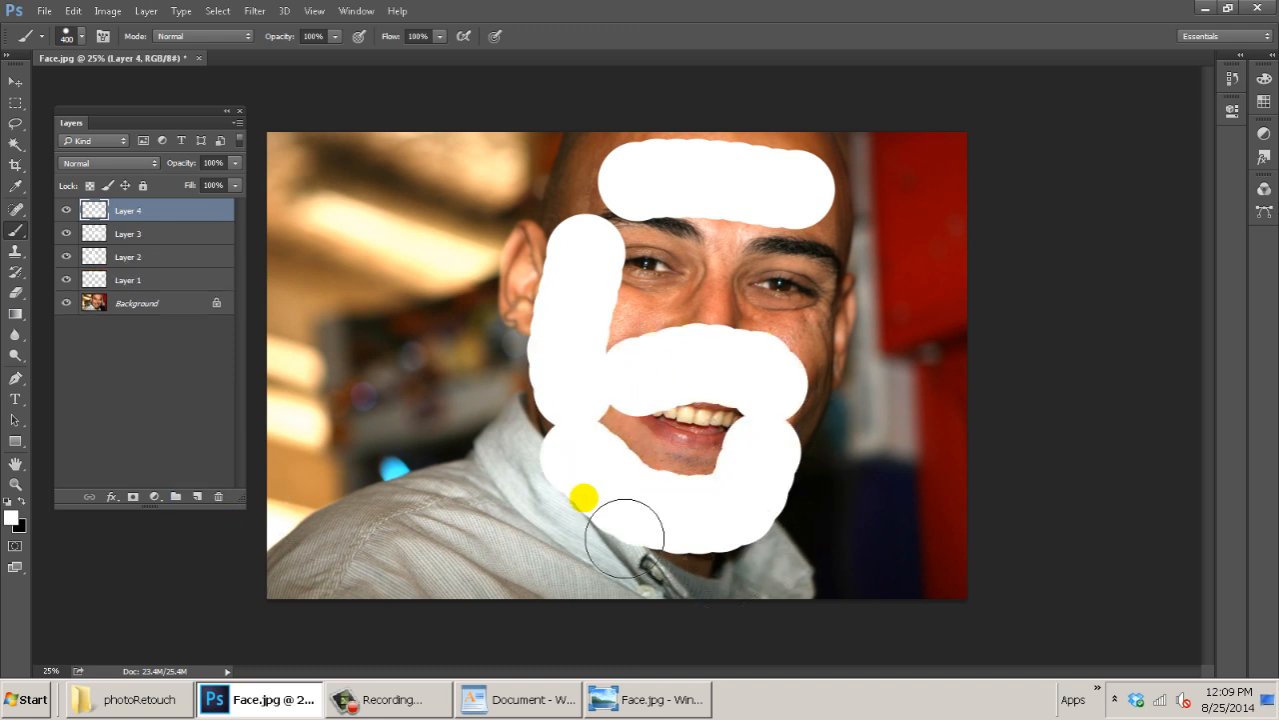
Hide and show Layers 3, 2, 1 and 4 one at a time to check which stroke each holds.
click(66, 237)
click(66, 237)
click(66, 262)
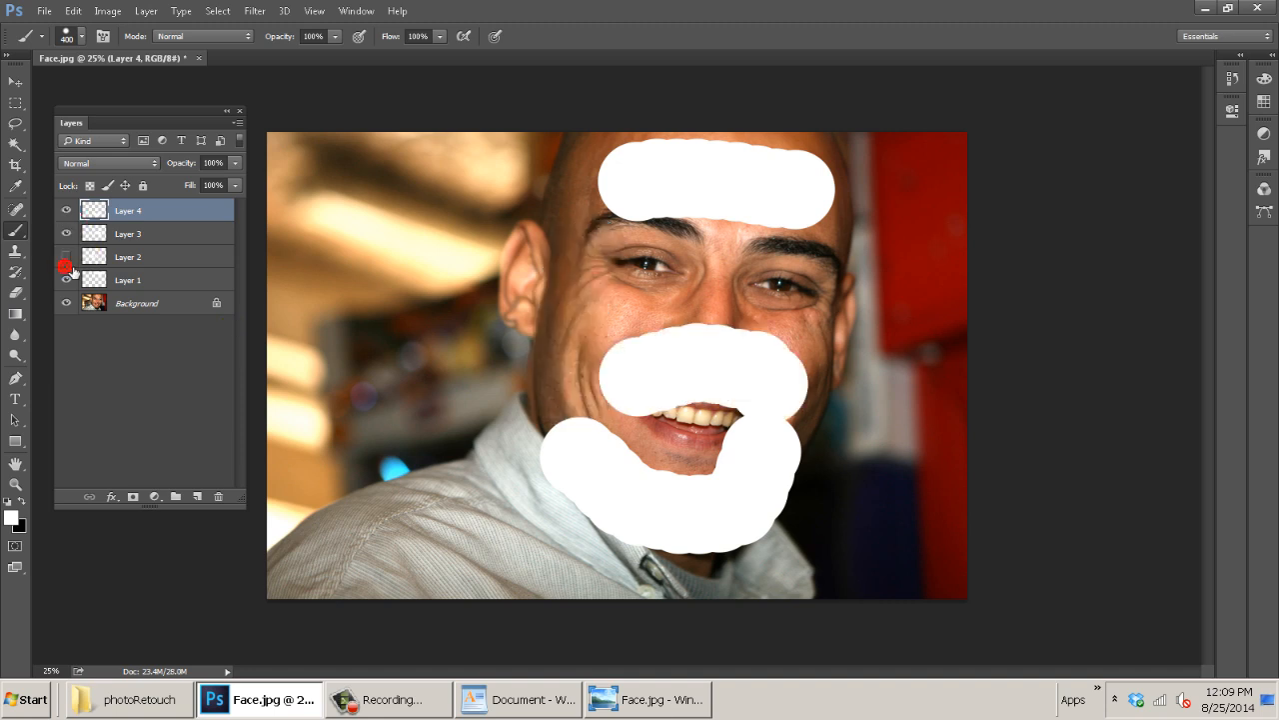
click(66, 260)
click(66, 279)
click(66, 280)
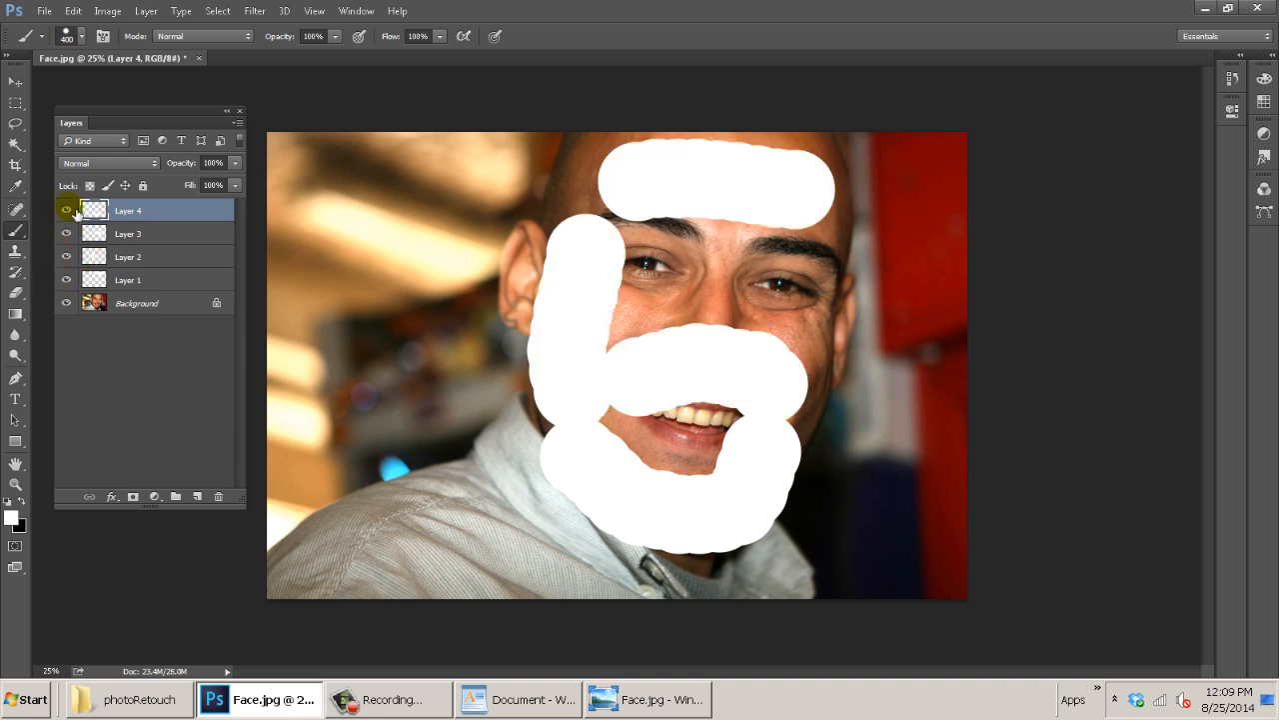
mouse_move(70, 209)
mouse_down()
mouse_move(67, 282)
mouse_move(67, 210)
mouse_up()
Lower the opacity of Layer 4 to 42% and of Layer 3 to 18%.
mouse_move(171, 162)
mouse_down()
mouse_move(201, 167)
mouse_move(67, 178)
mouse_up()
click(130, 233)
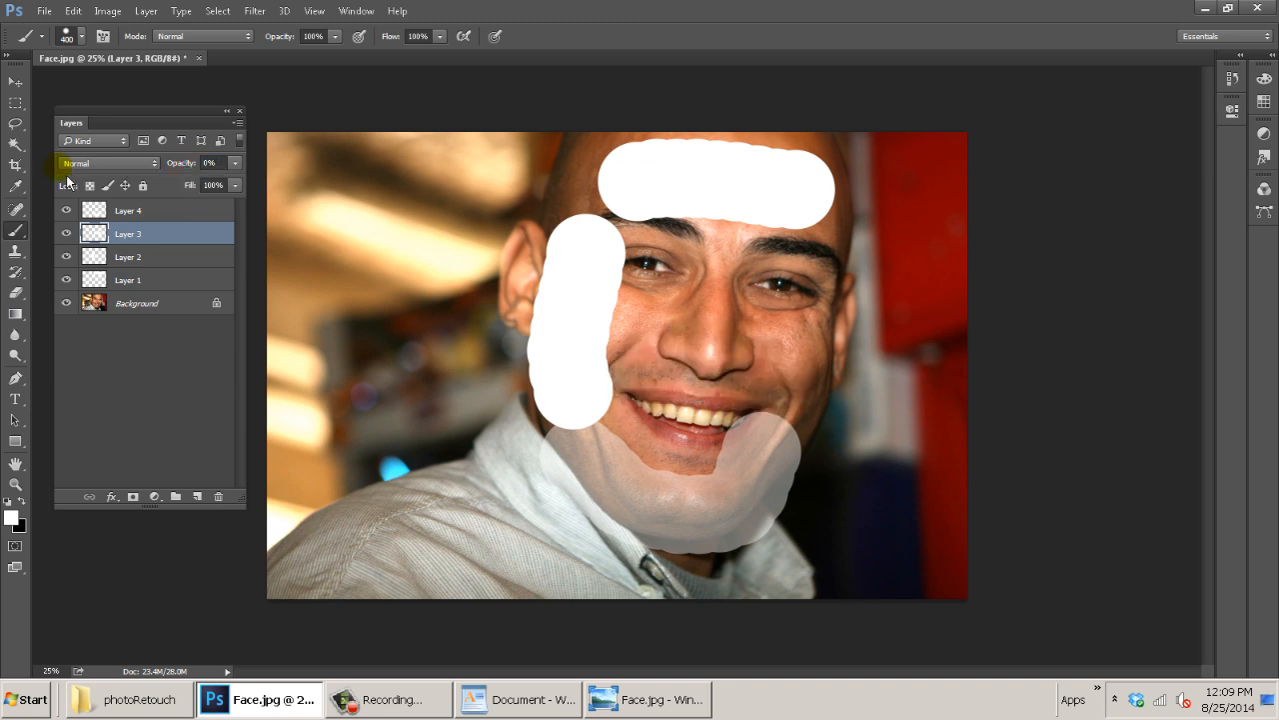
drag(178, 163, 192, 170)
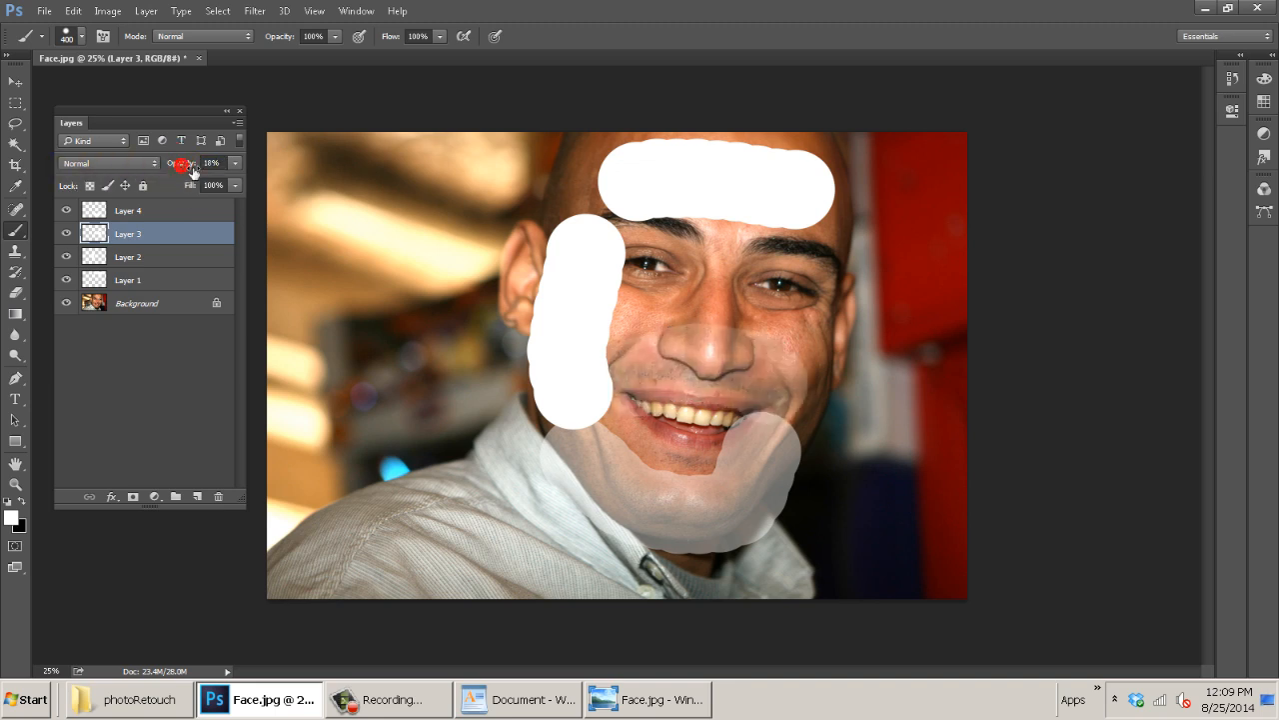
Delete Layers 1 to 4 together, leaving only the Background layer.
click(163, 211)
shift+click(171, 280)
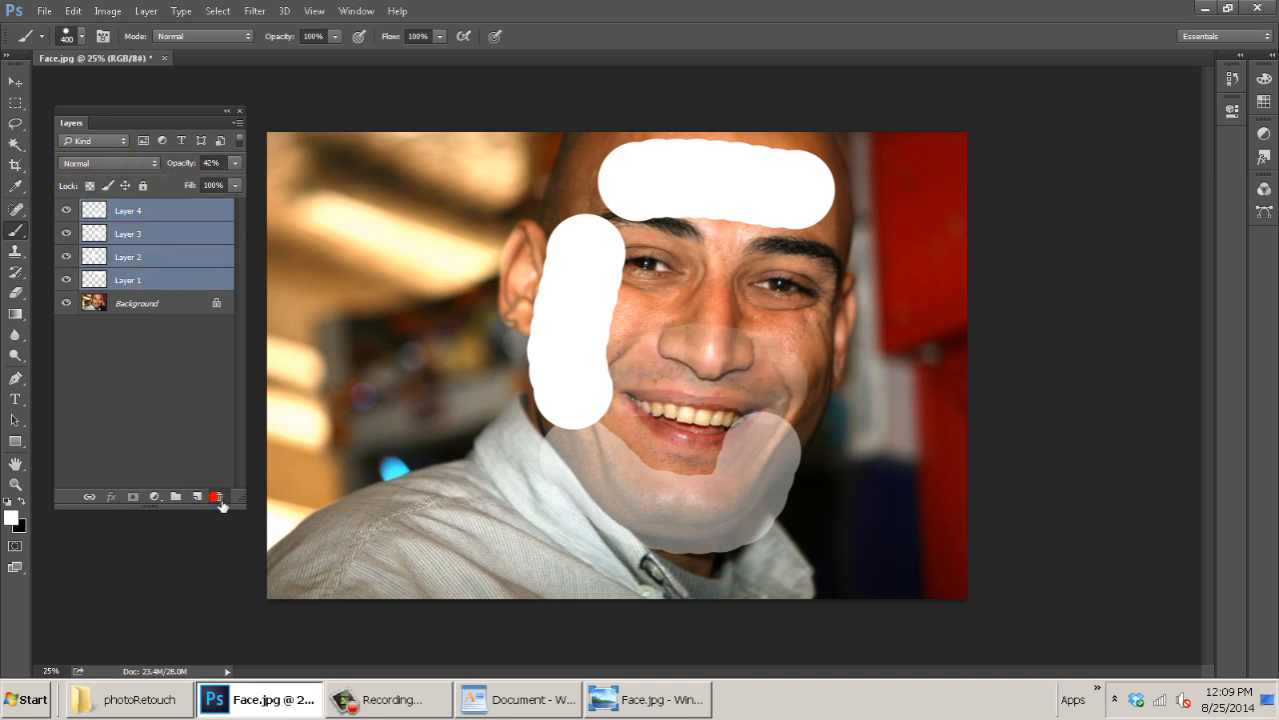
click(218, 499)
key(Return)
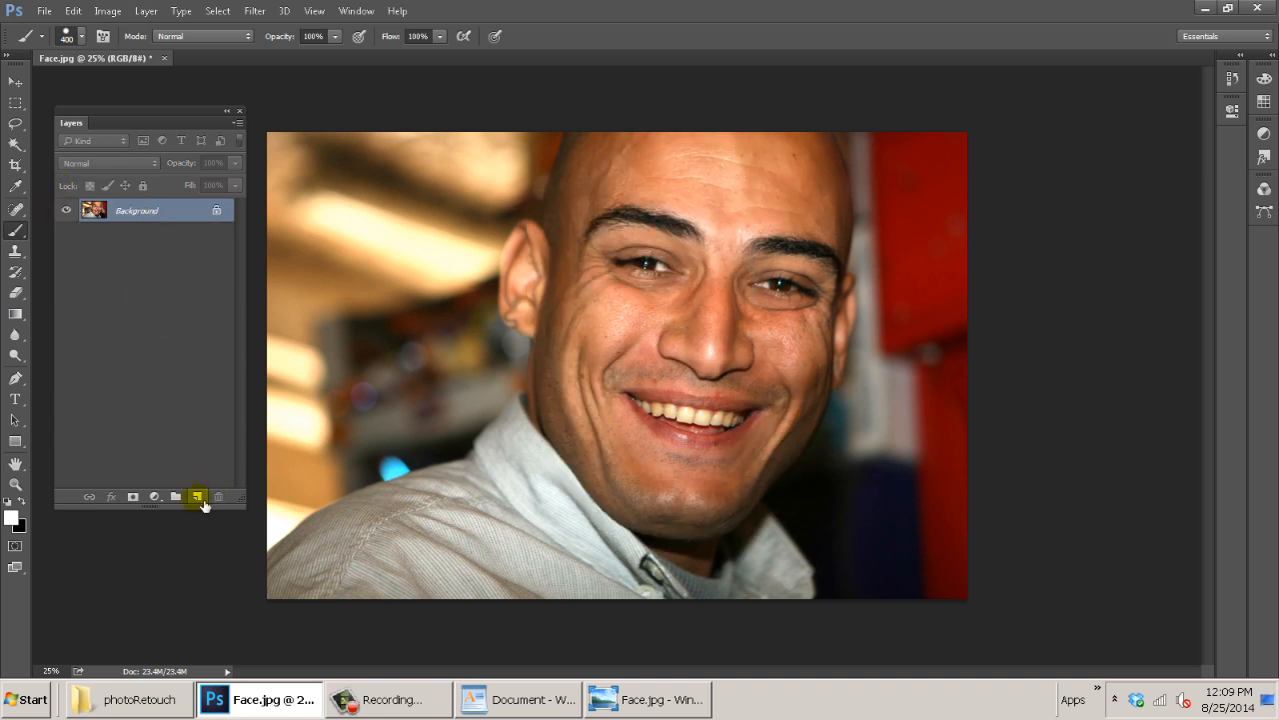
Add a new empty layer and set up the Spot Healing Brush to sample all layers.
click(198, 497)
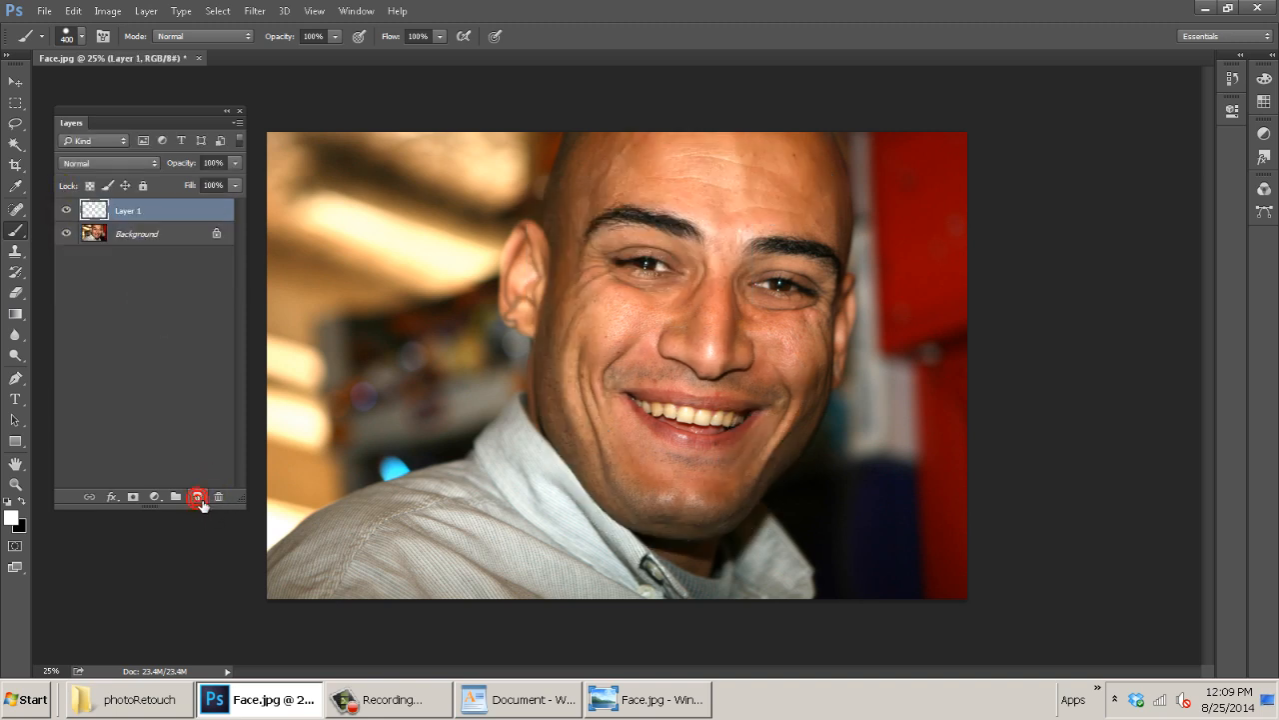
click(16, 212)
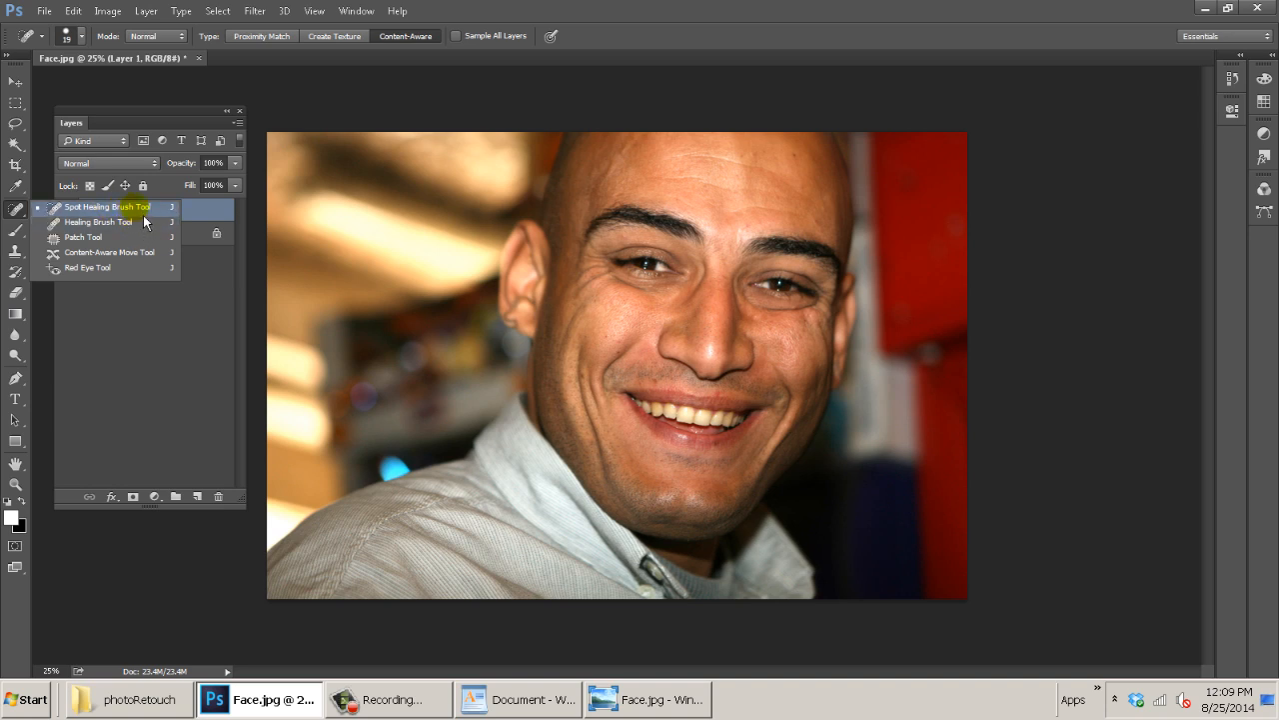
click(121, 208)
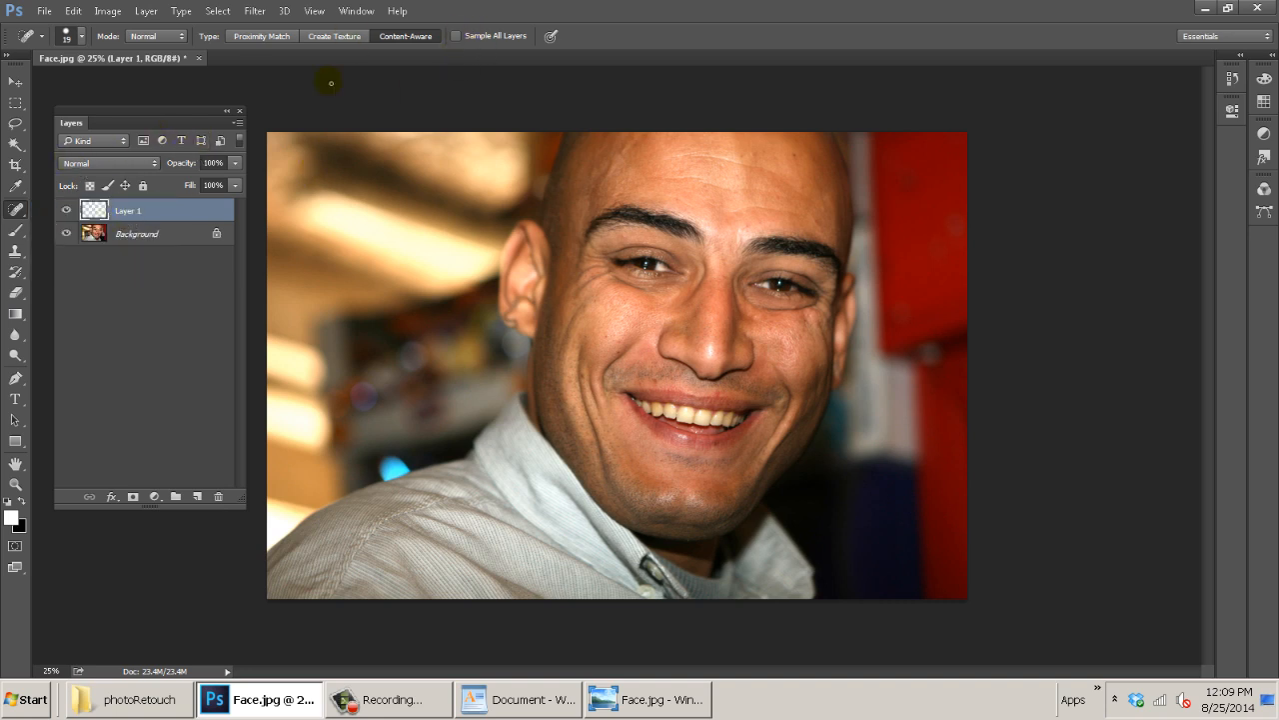
click(457, 36)
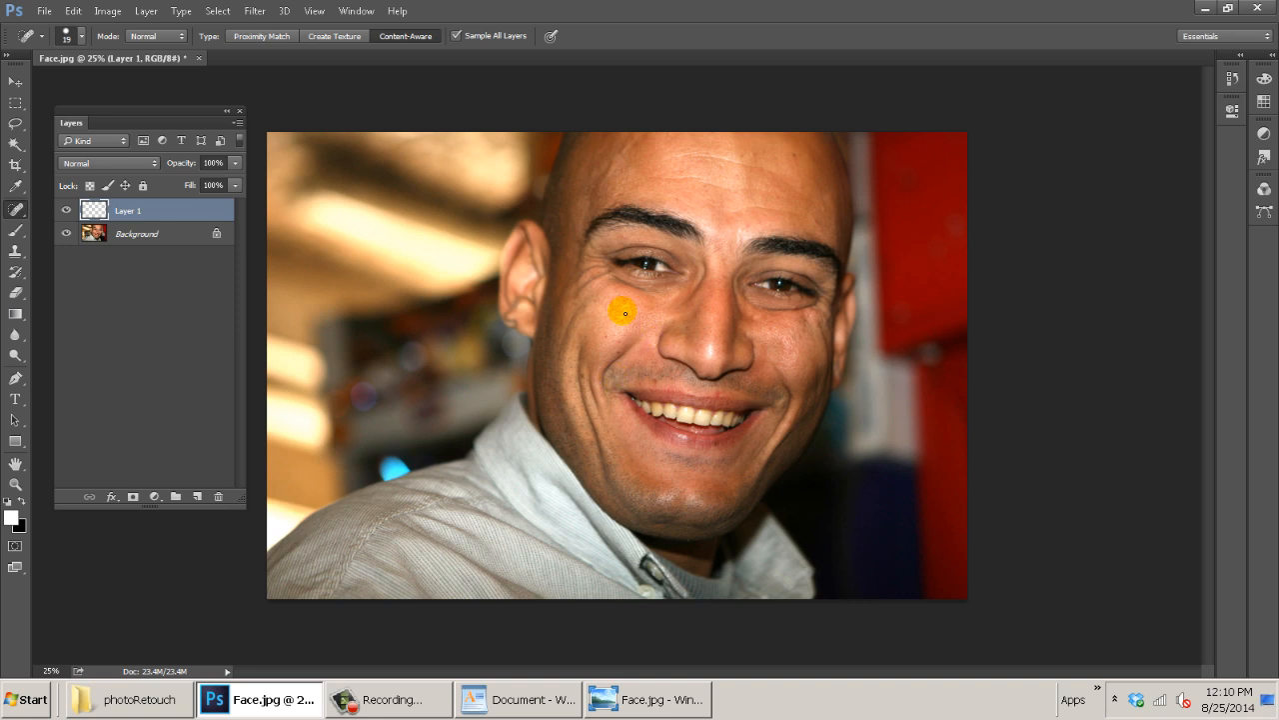
Remove the small dark spot on the cheek beside the nose with the Spot Healing Brush on Layer 1.
mouse_move(617, 350)
mouse_down()
mouse_move(670, 343)
mouse_move(570, 334)
mouse_move(694, 334)
mouse_move(544, 335)
mouse_move(717, 343)
mouse_move(586, 348)
mouse_move(603, 340)
mouse_up()
key(z)
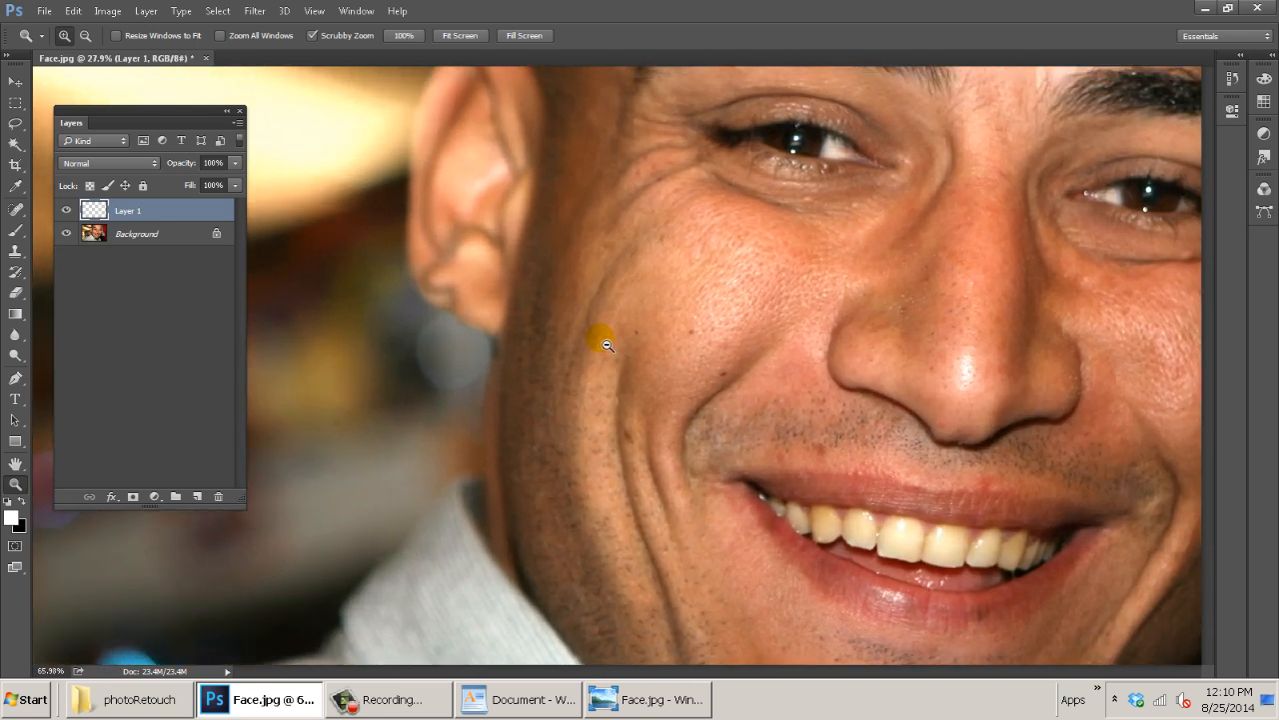
key(j)
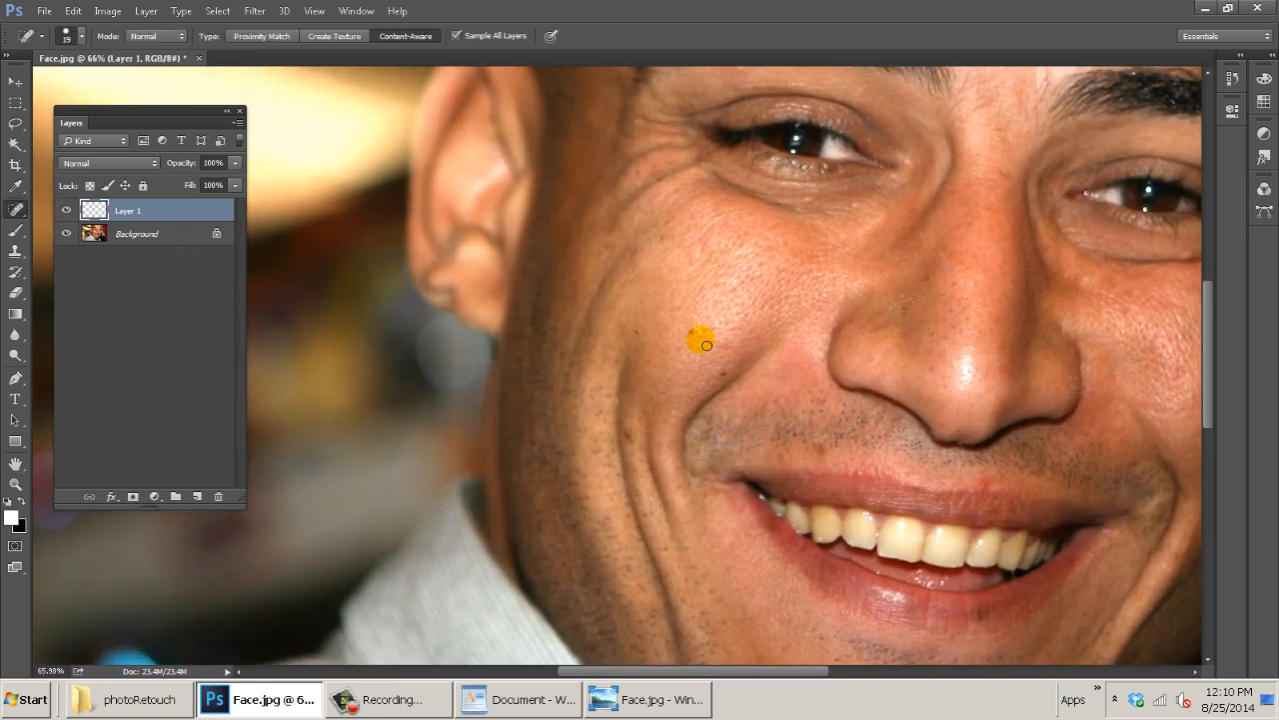
mouse_move(709, 319)
mouse_down()
mouse_move(652, 332)
mouse_move(602, 320)
mouse_up()
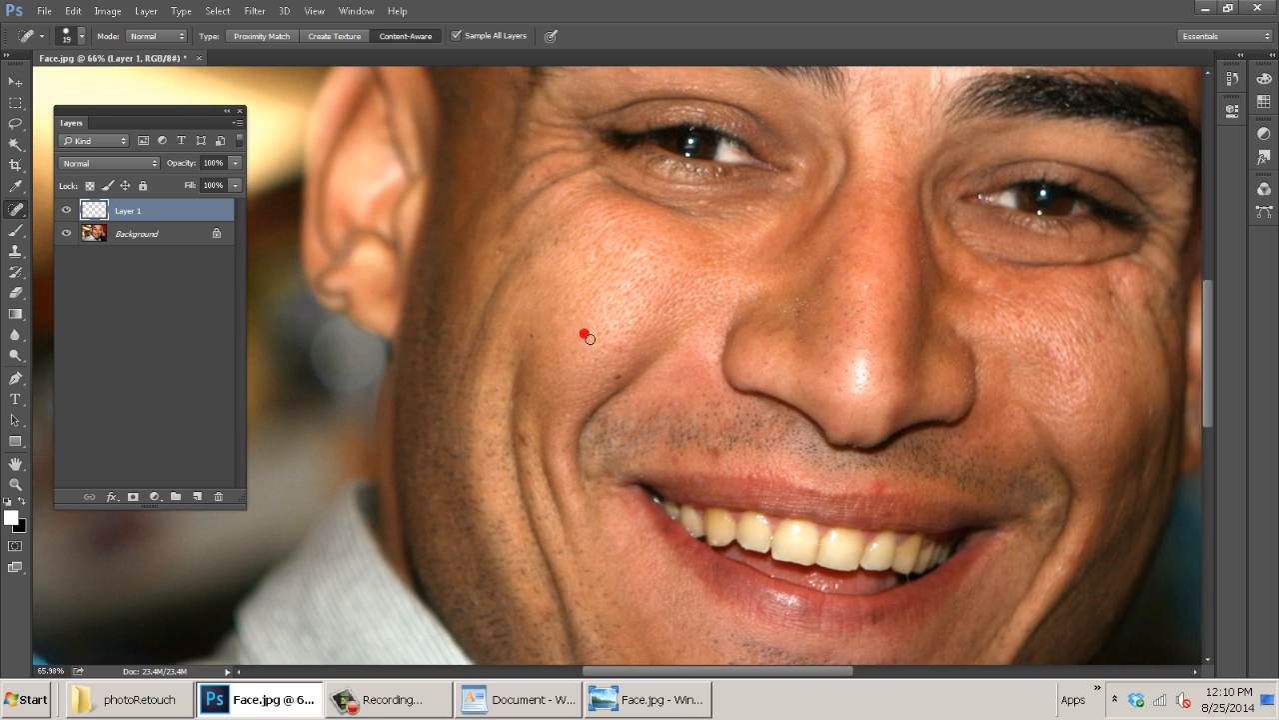
click(588, 338)
click(22, 208)
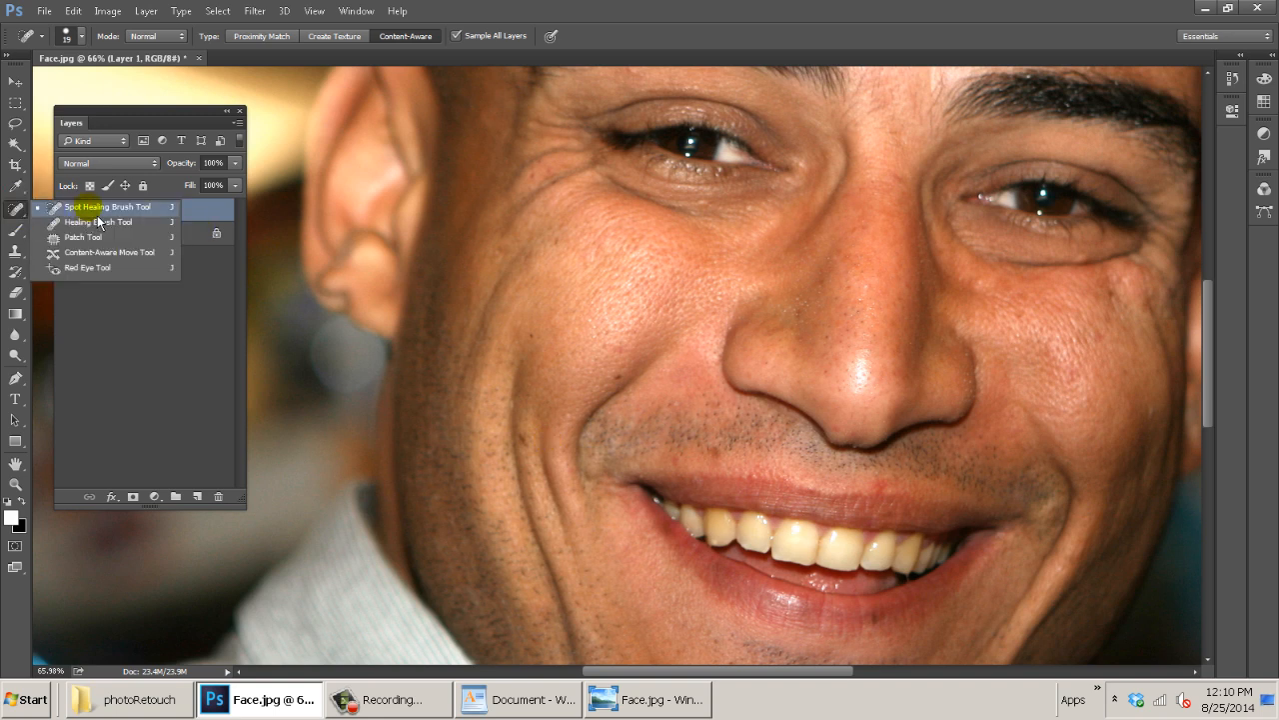
click(521, 302)
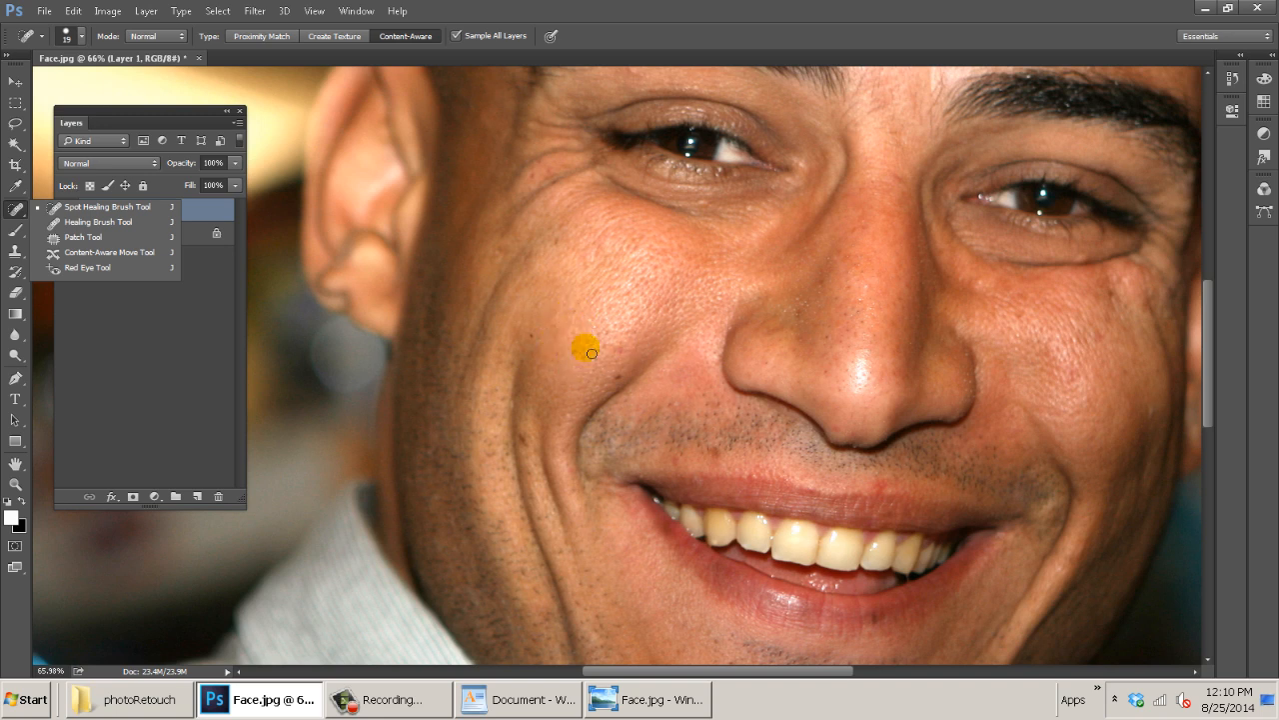
click(184, 311)
drag(784, 248, 828, 560)
drag(840, 458, 708, 524)
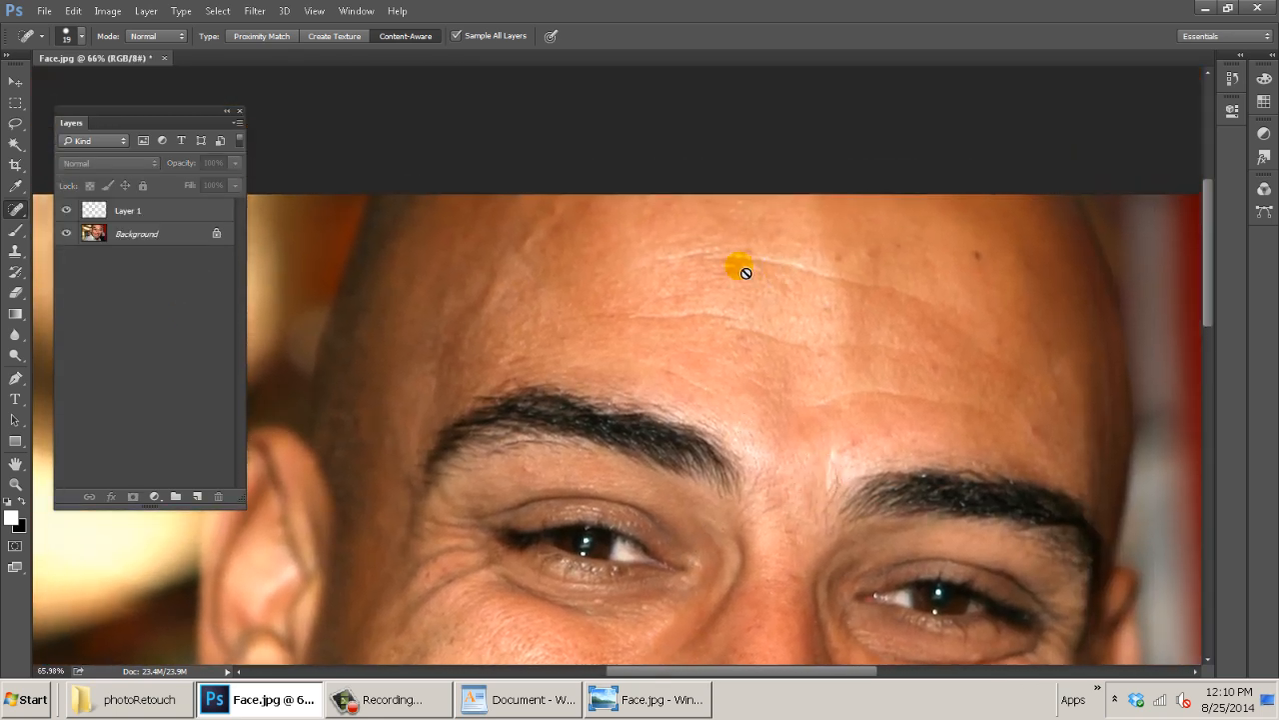
click(708, 212)
click(668, 262)
drag(659, 452, 699, 277)
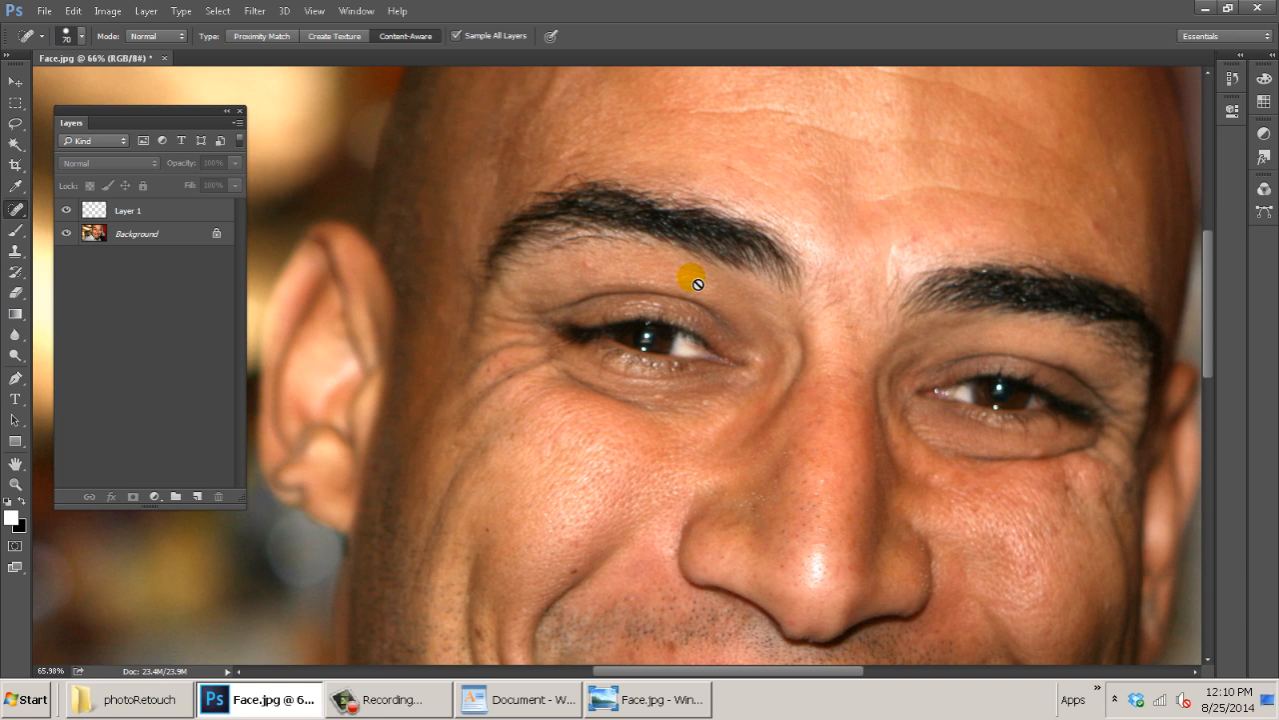
Try healing the upper forehead wrinkle on Layer 1 with a size 100 Spot Healing Brush, and undo it.
click(165, 211)
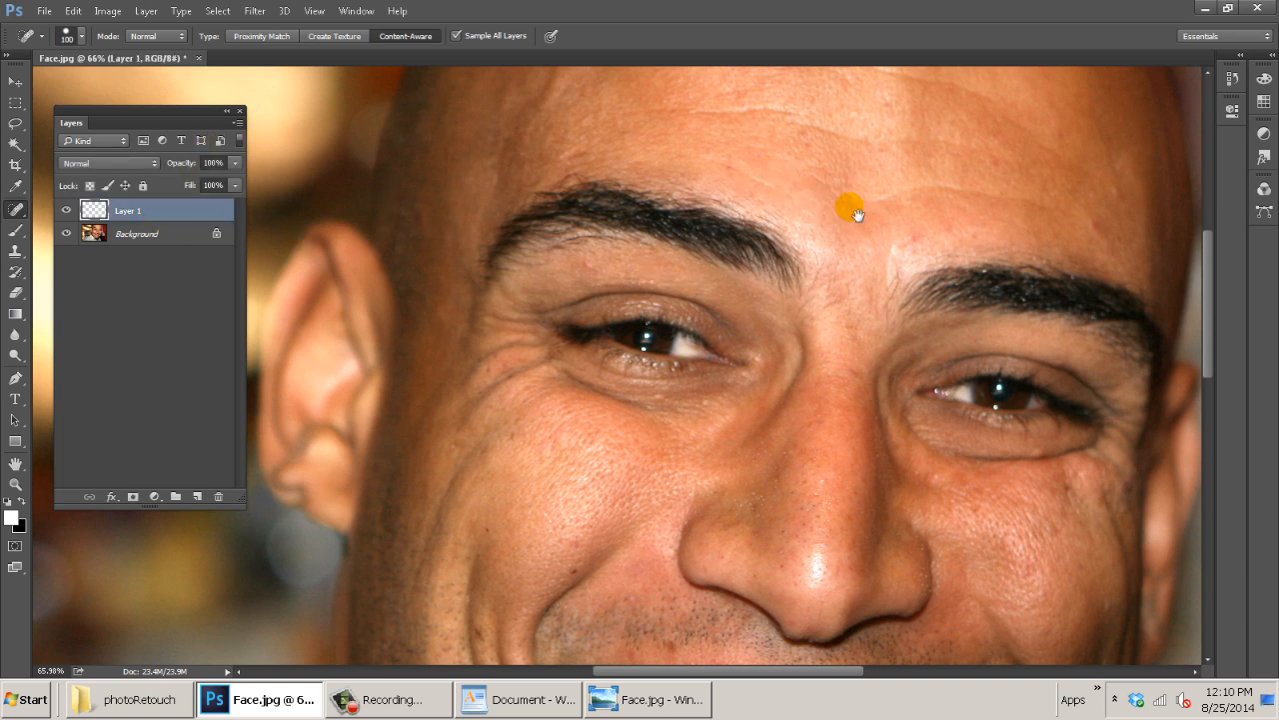
drag(850, 209, 771, 327)
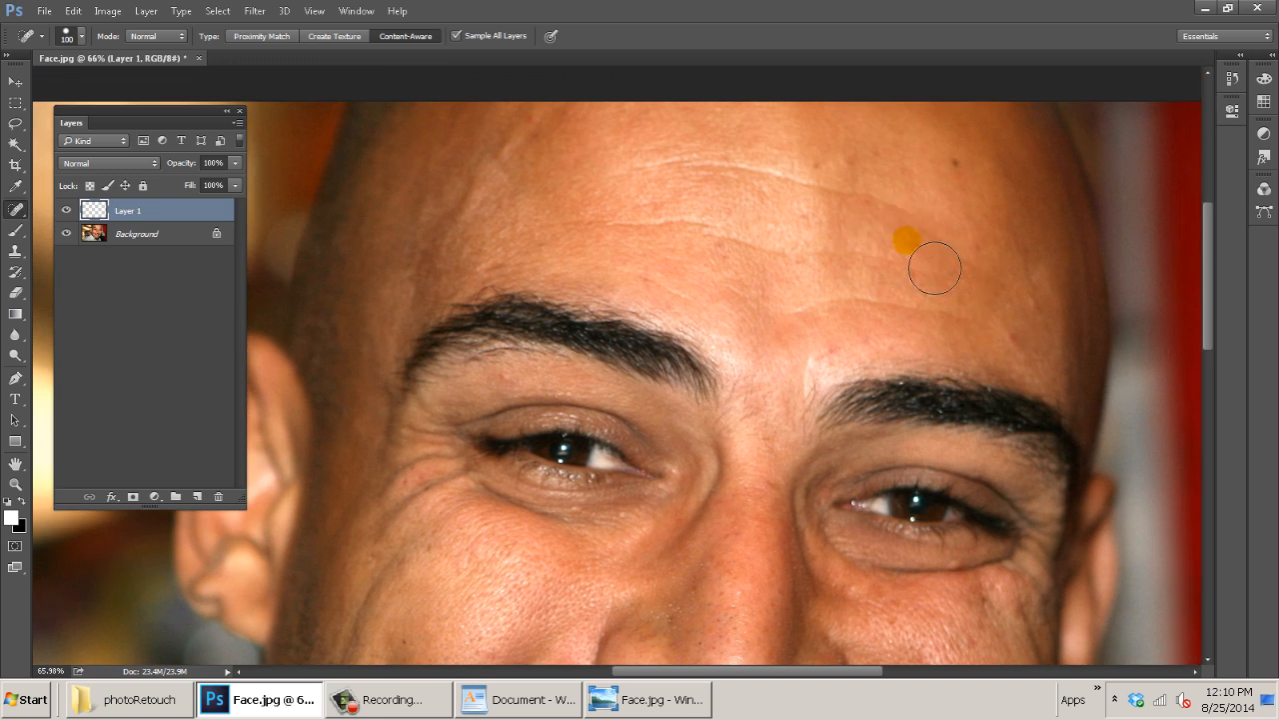
mouse_move(969, 250)
mouse_down()
mouse_move(986, 276)
mouse_move(880, 227)
mouse_move(657, 193)
mouse_up()
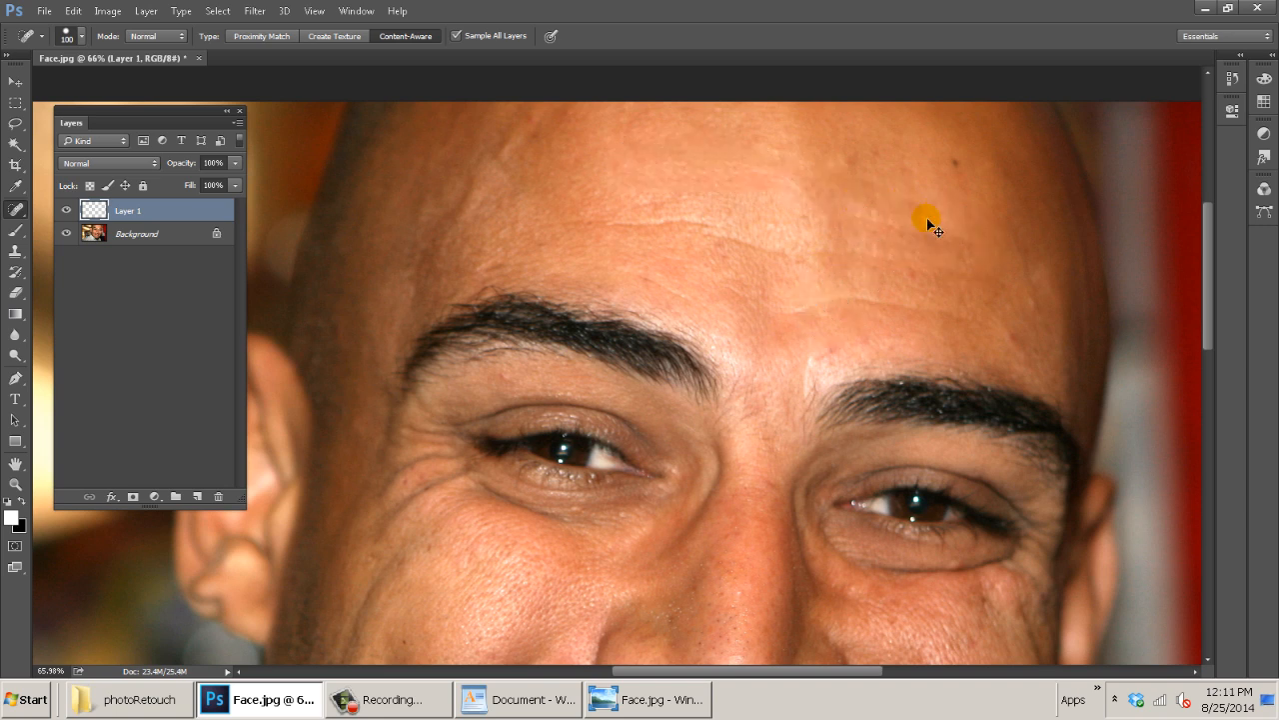
mouse_move(625, 162)
mouse_down()
mouse_move(720, 160)
mouse_move(893, 200)
mouse_move(992, 274)
mouse_up()
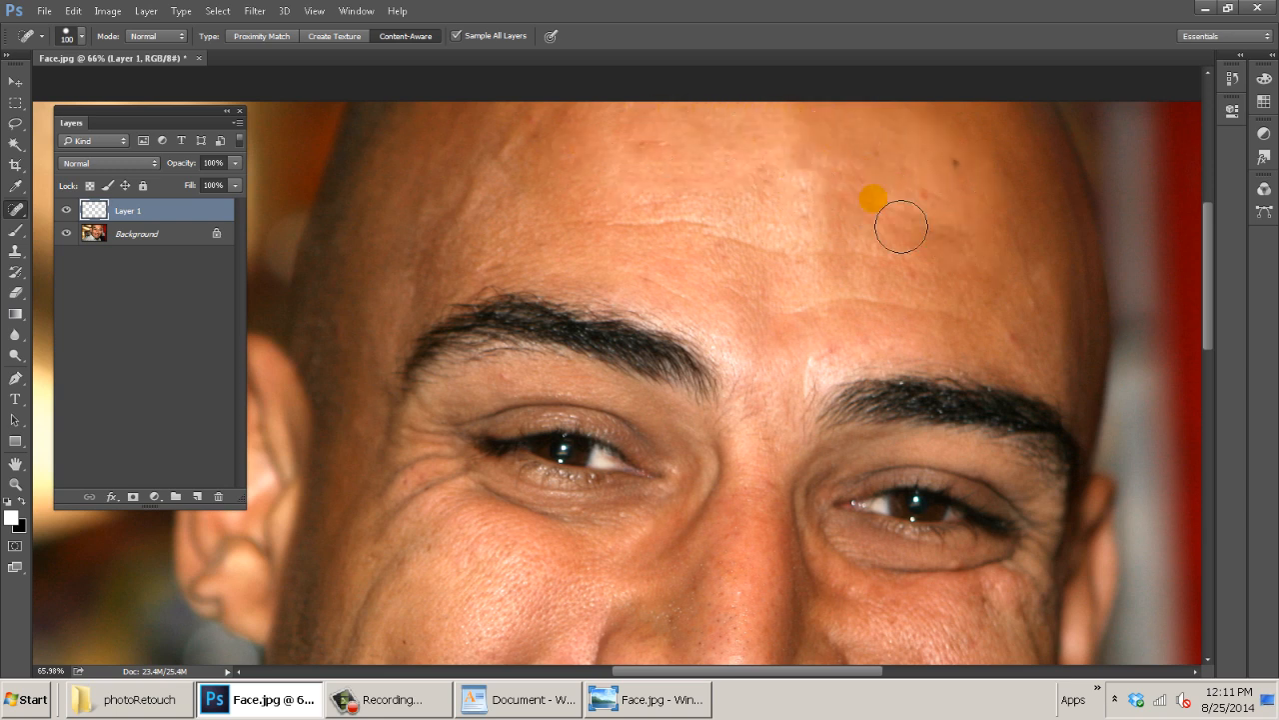
key(ctrl+z)
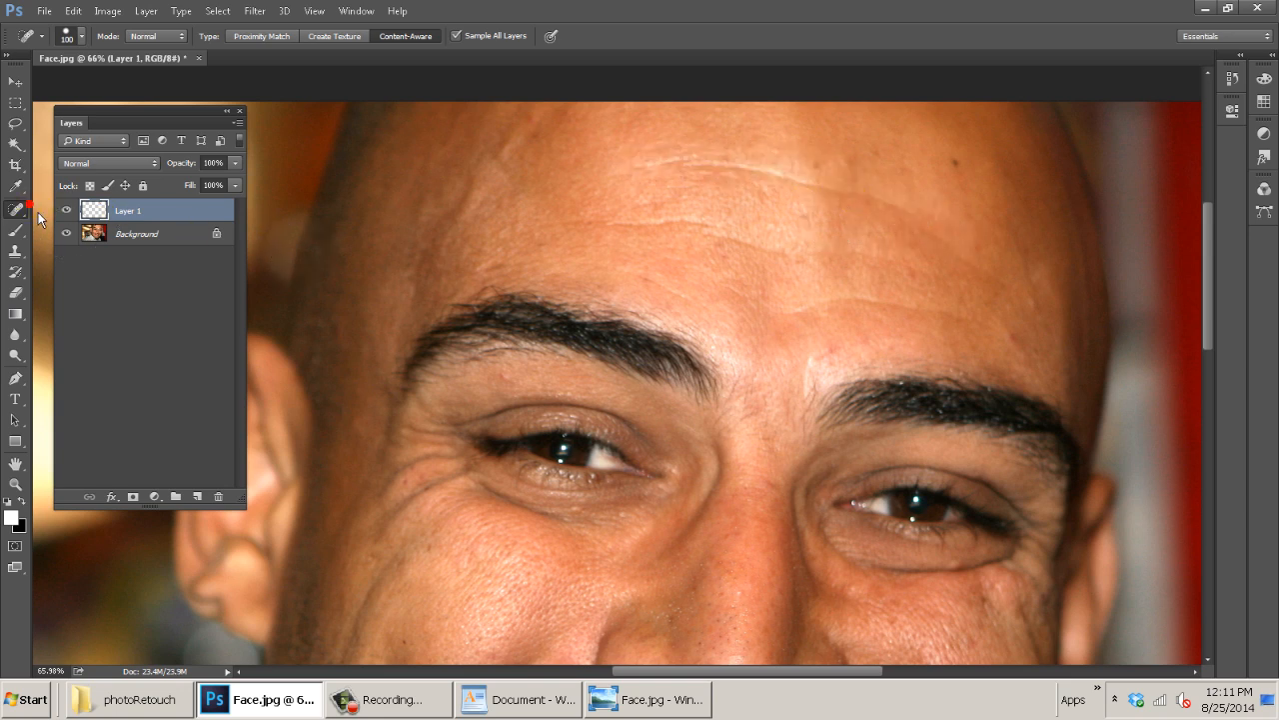
Outline the upper forehead wrinkles with the Patch tool and try to patch them on the empty Layer 1.
right_click(22, 212)
click(68, 241)
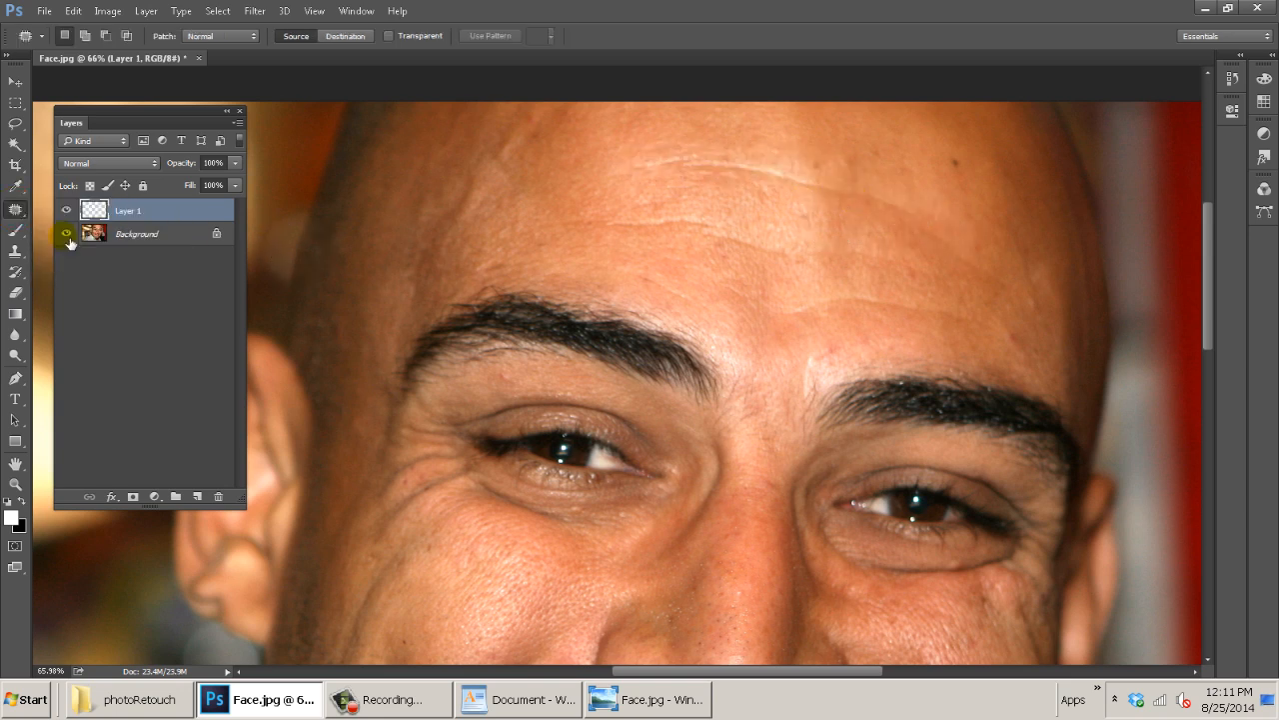
mouse_move(566, 180)
mouse_down()
mouse_move(769, 164)
mouse_move(889, 195)
mouse_up()
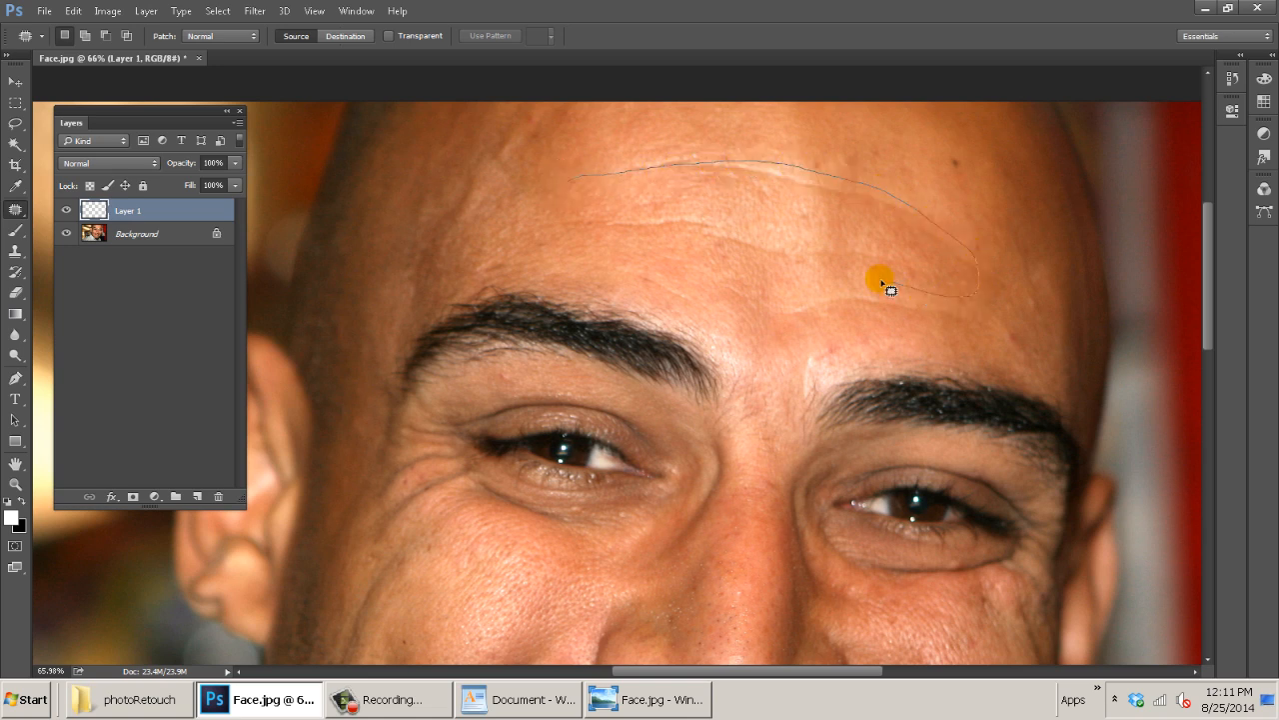
mouse_move(881, 284)
mouse_down()
mouse_move(558, 198)
mouse_move(597, 178)
mouse_up()
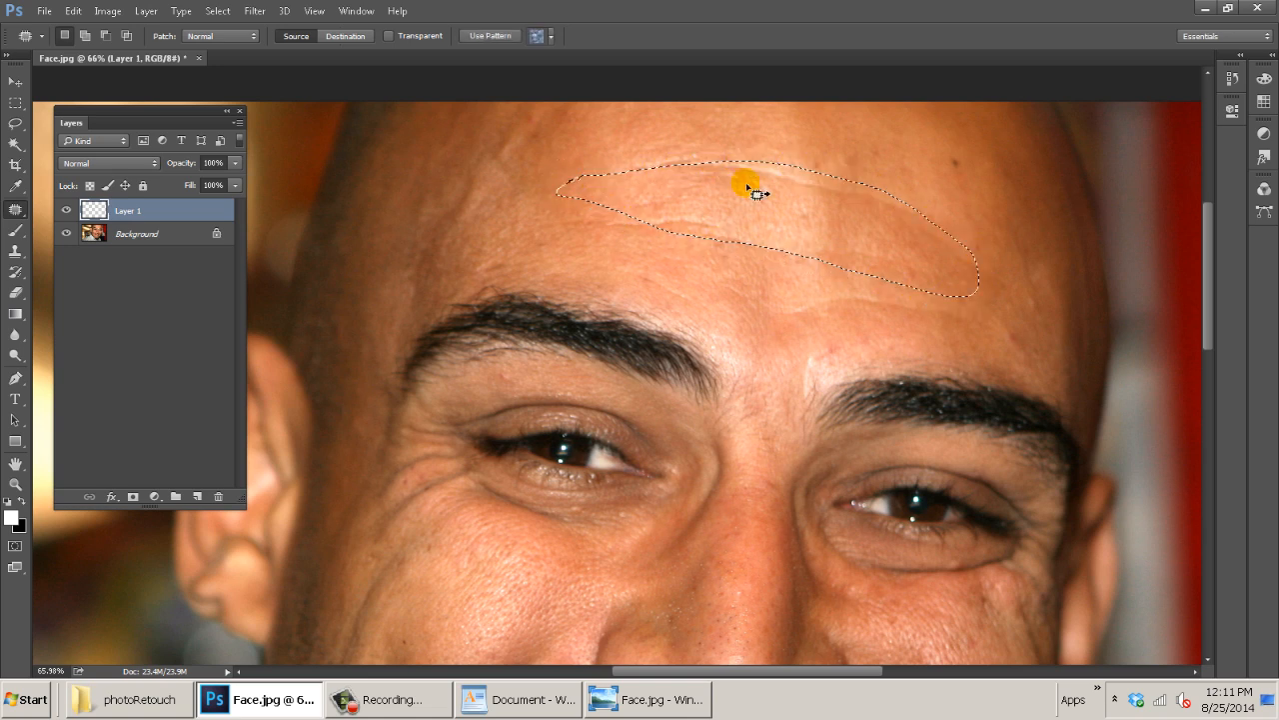
click(806, 220)
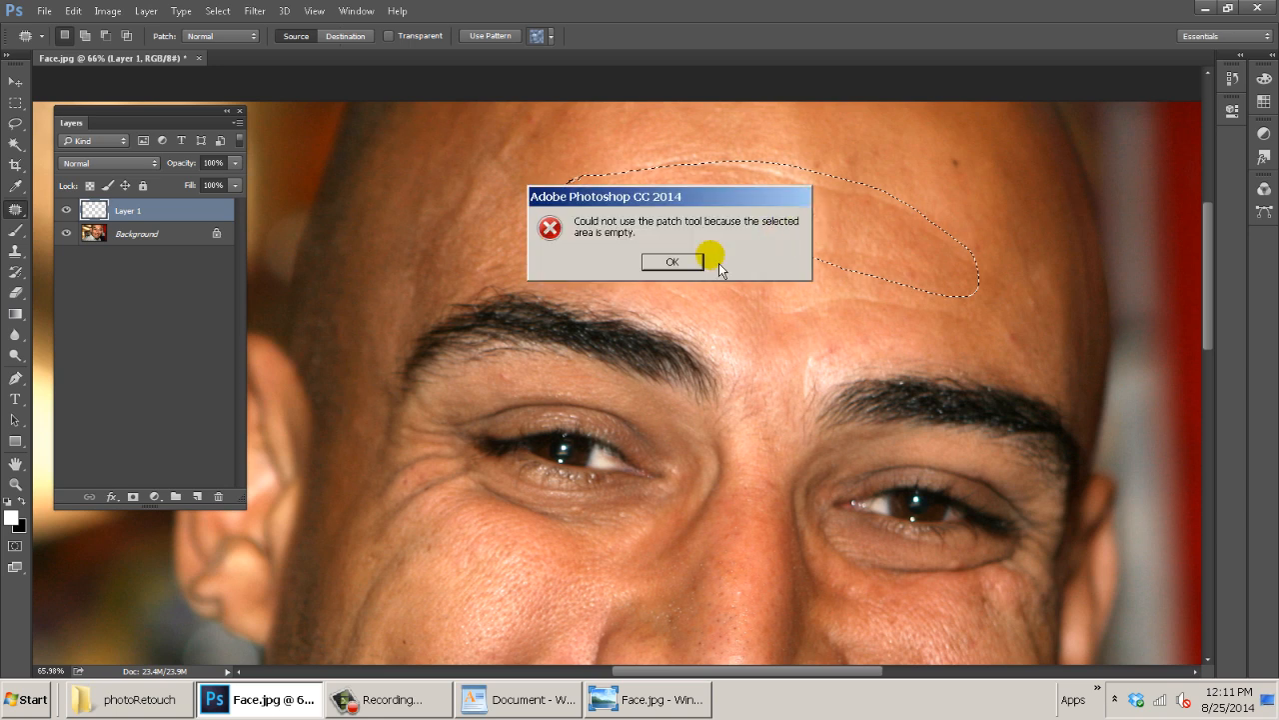
click(671, 261)
Outline a narrower strip along the upper forehead wrinkle and try patching it again on Layer 1.
click(903, 163)
mouse_move(903, 166)
mouse_down()
mouse_move(812, 213)
mouse_move(881, 200)
mouse_move(699, 154)
mouse_move(618, 163)
mouse_move(862, 223)
mouse_up()
click(938, 221)
drag(1022, 285, 1016, 278)
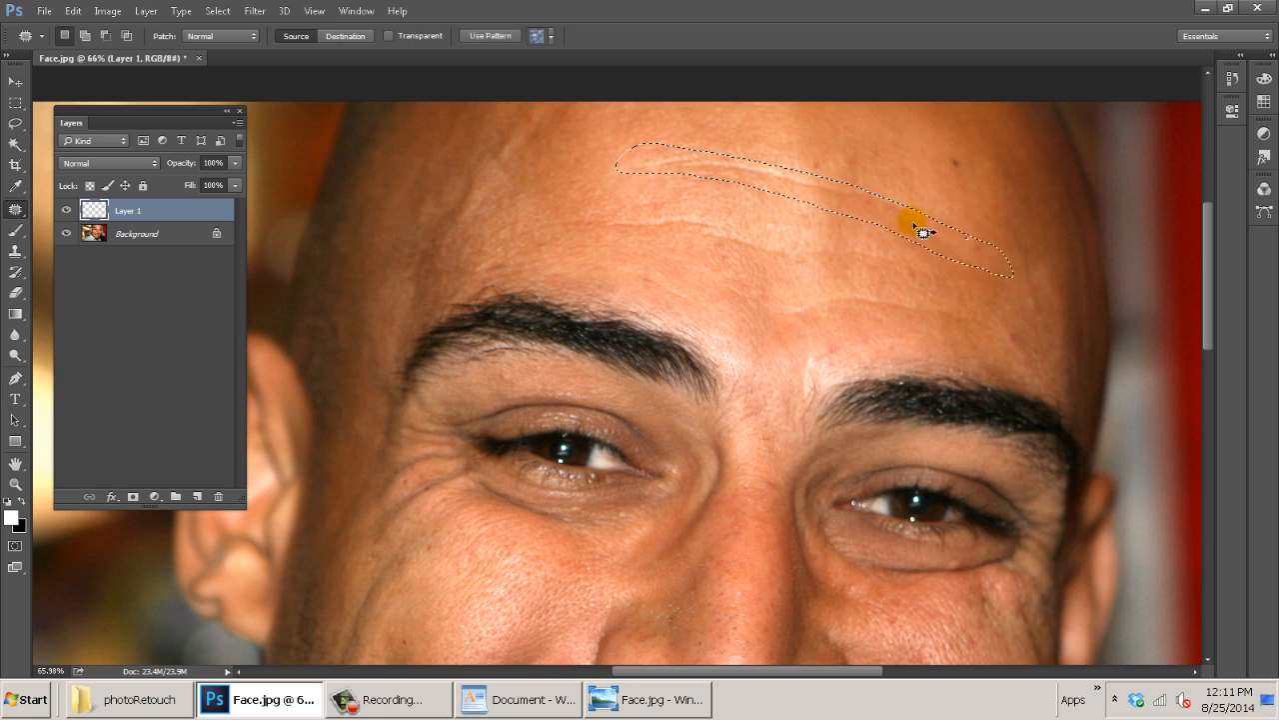
click(922, 220)
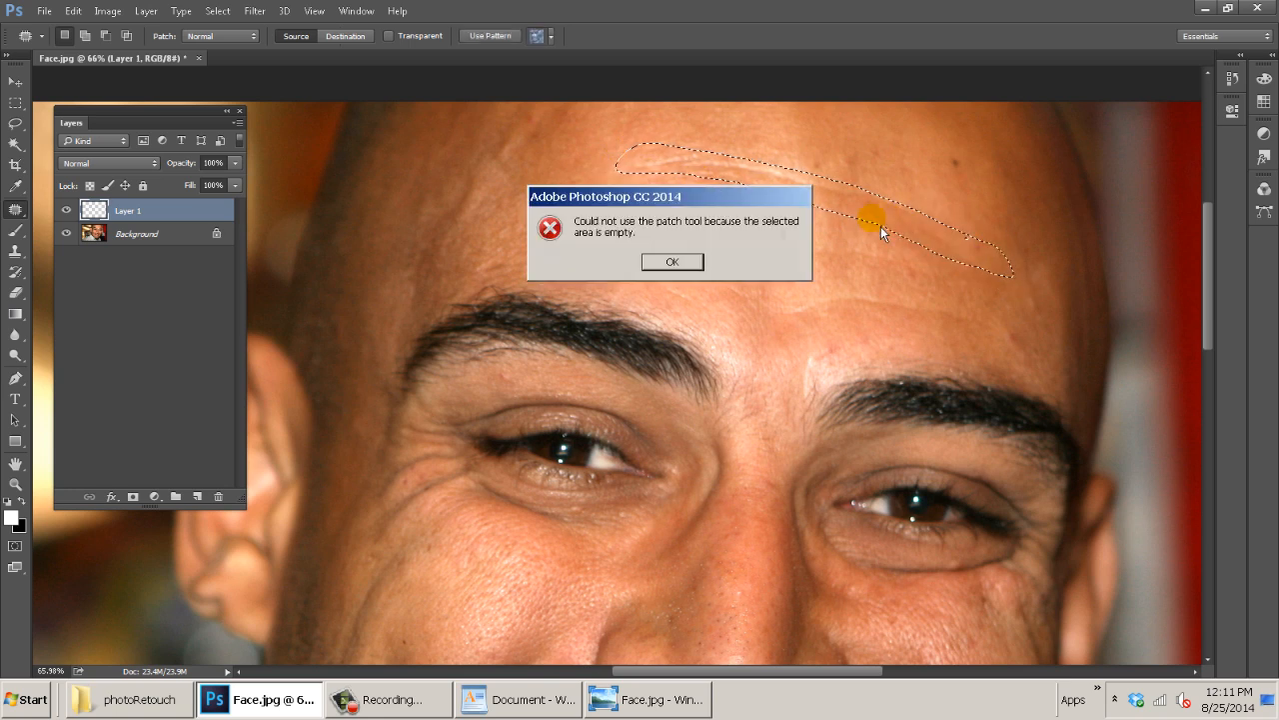
key(Return)
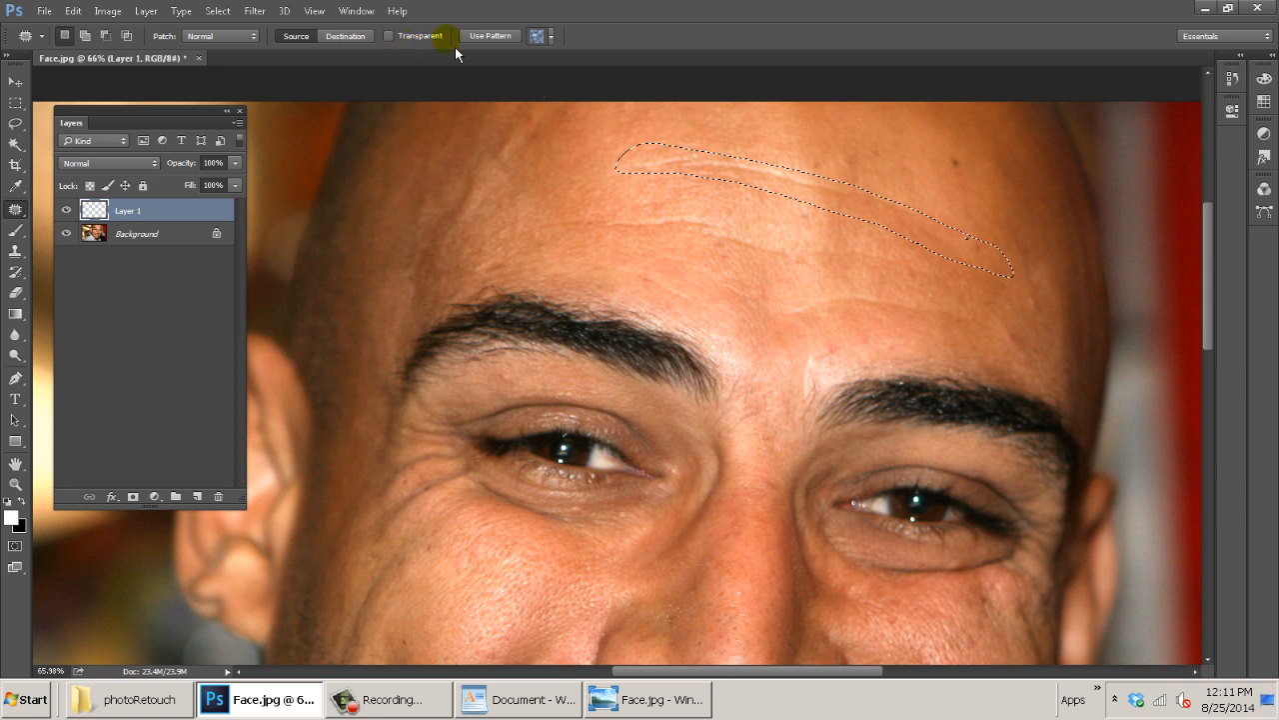
click(345, 36)
click(622, 120)
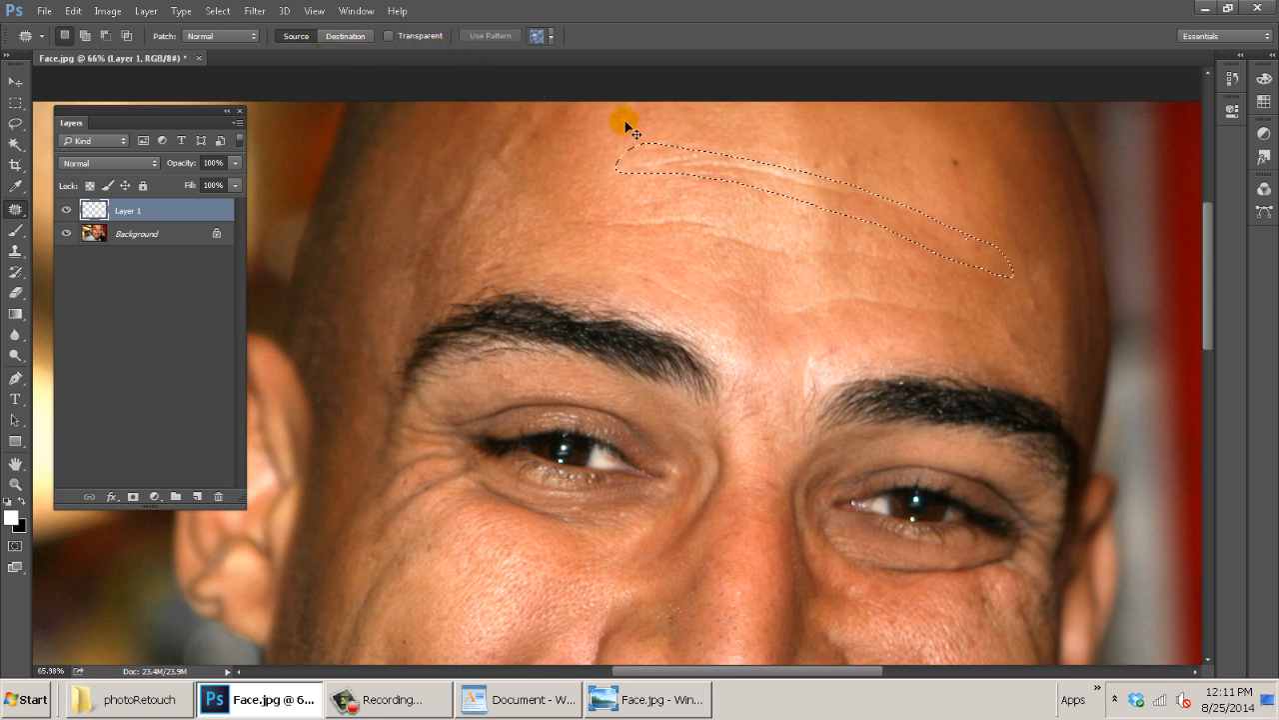
Patch the upper forehead wrinkle on the Background layer with skin from the side of the forehead, and deselect.
click(103, 236)
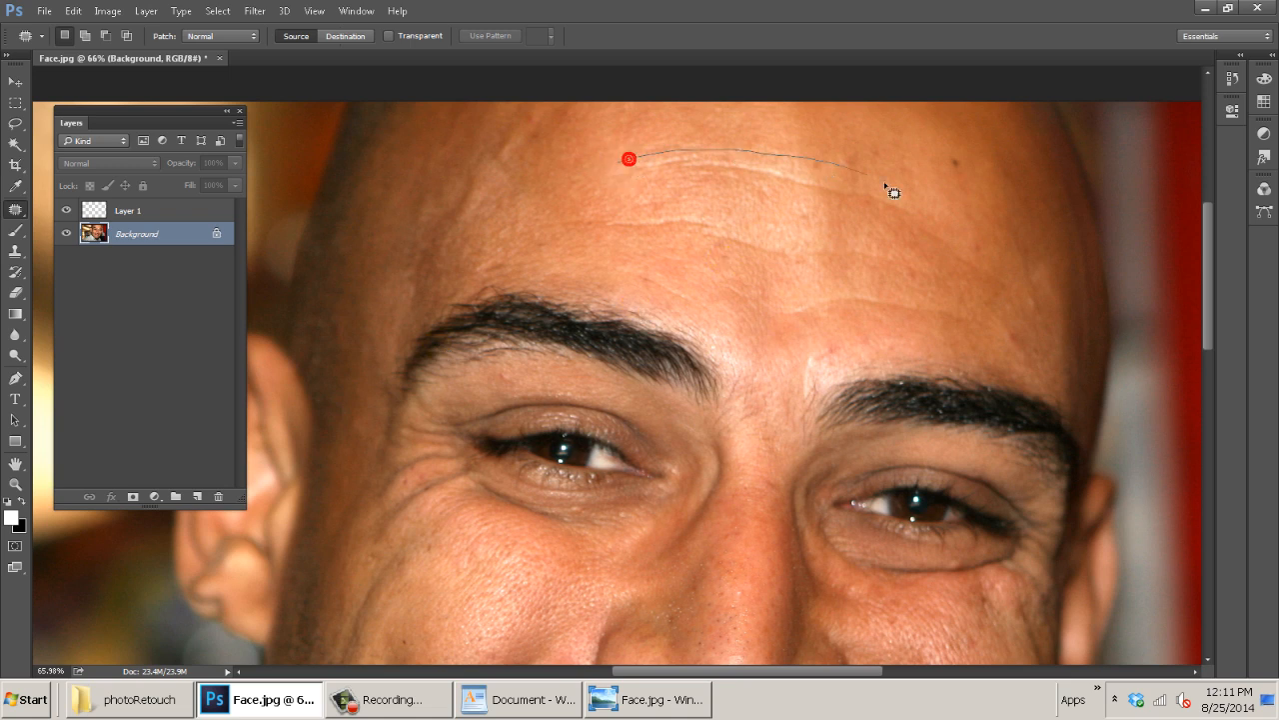
drag(862, 255, 629, 171)
mouse_move(737, 192)
mouse_down()
mouse_move(576, 205)
mouse_move(494, 237)
mouse_move(500, 223)
mouse_move(557, 243)
mouse_move(482, 236)
mouse_up()
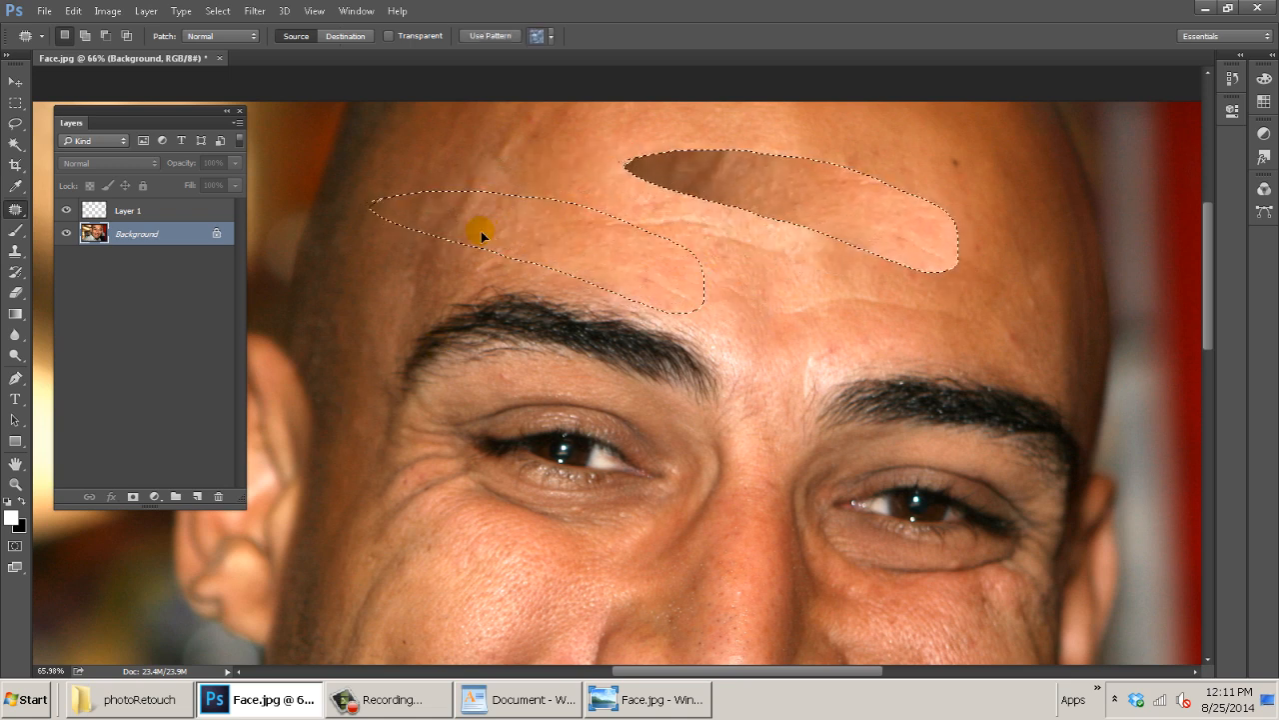
drag(745, 295, 745, 296)
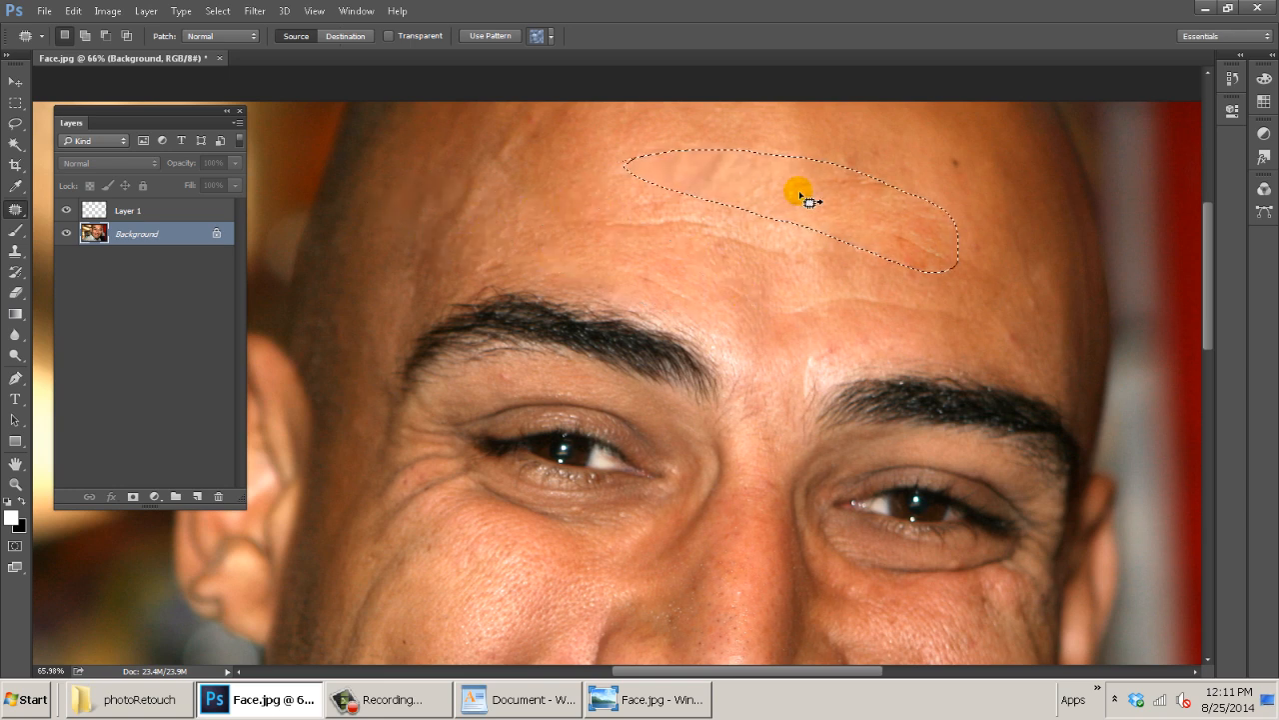
key(ctrl+d)
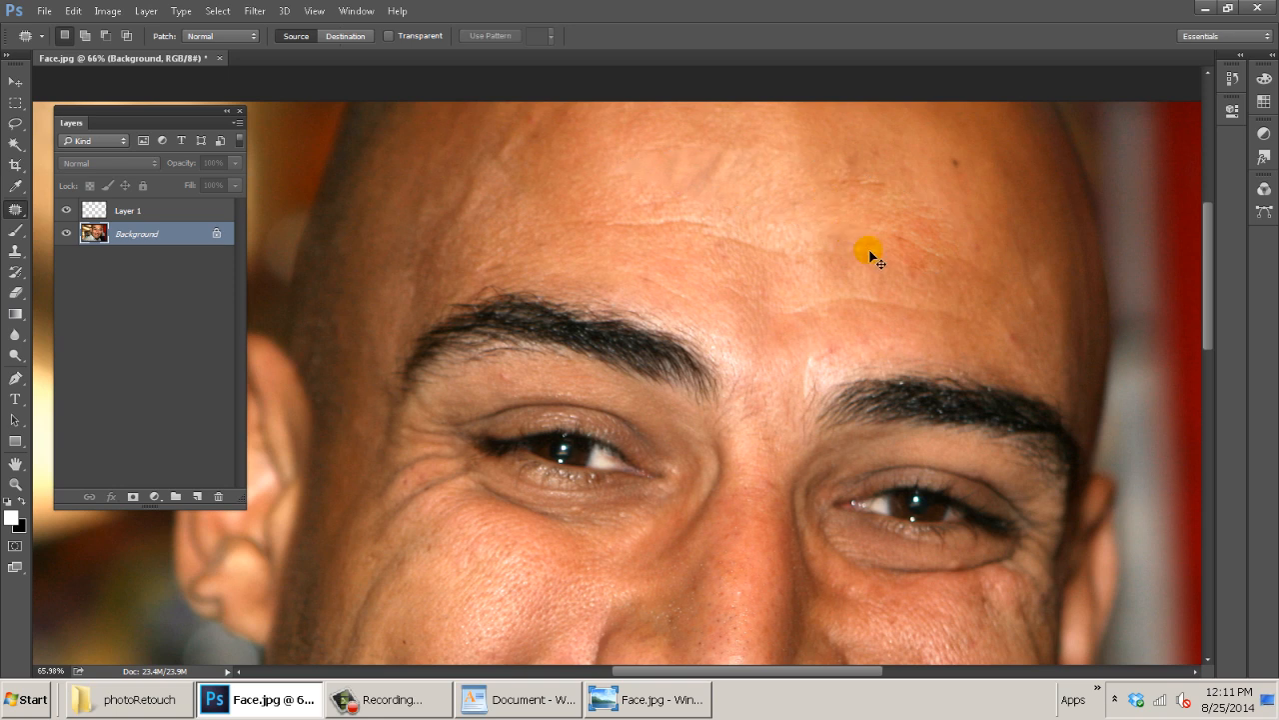
Undo the forehead patch on the Background layer and clear the remaining selection.
ctrl+drag(662, 168, 745, 166)
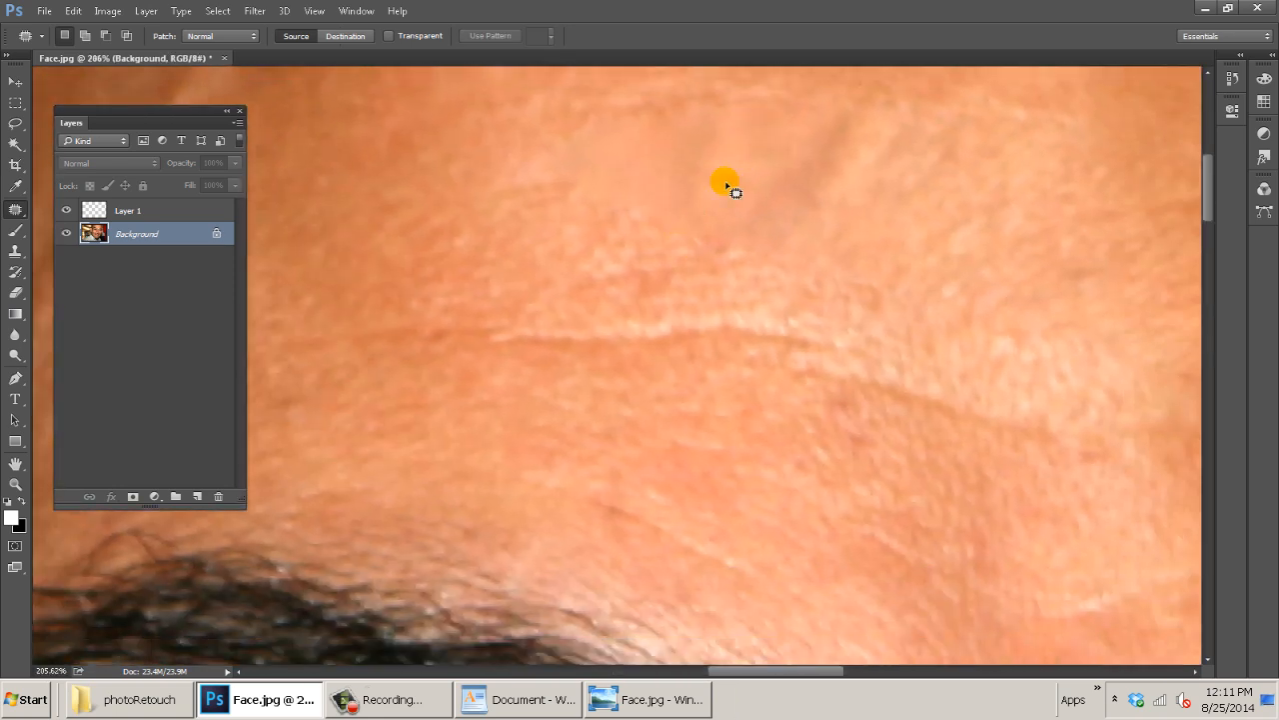
key(ctrl+z)
key(ctrl+z)
key(ctrl+alt+z)
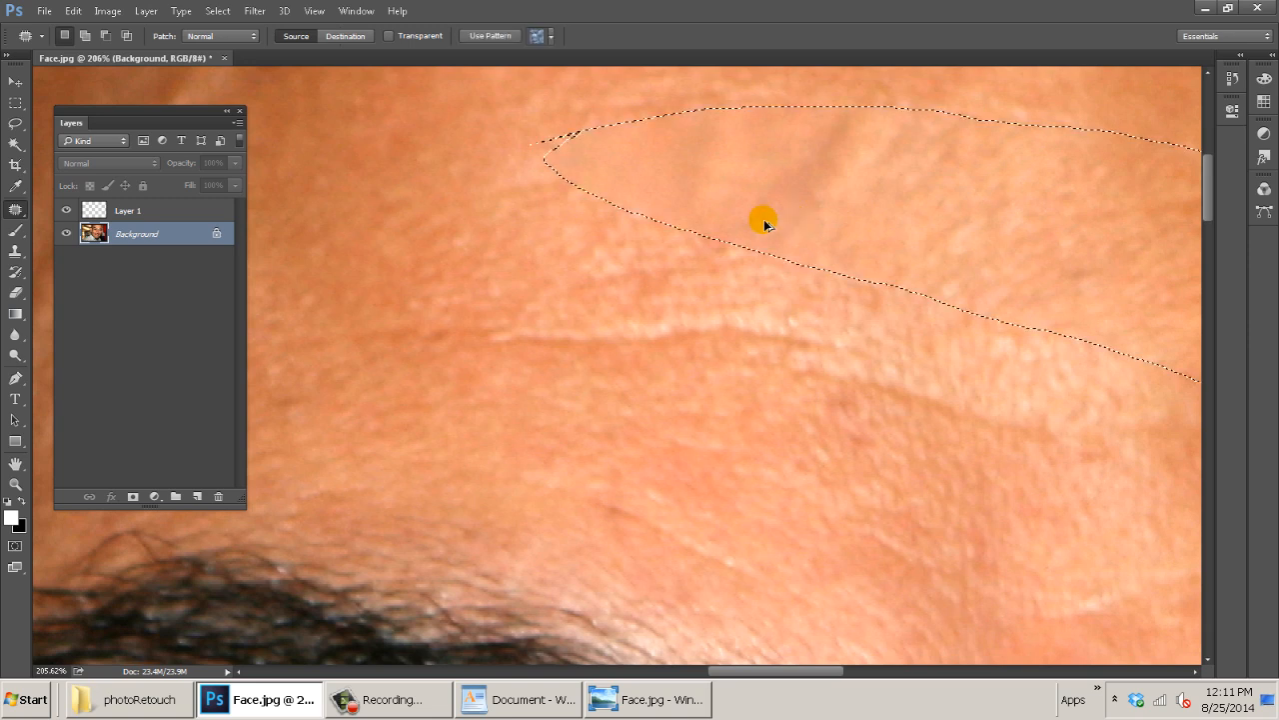
key(ctrl+alt+z)
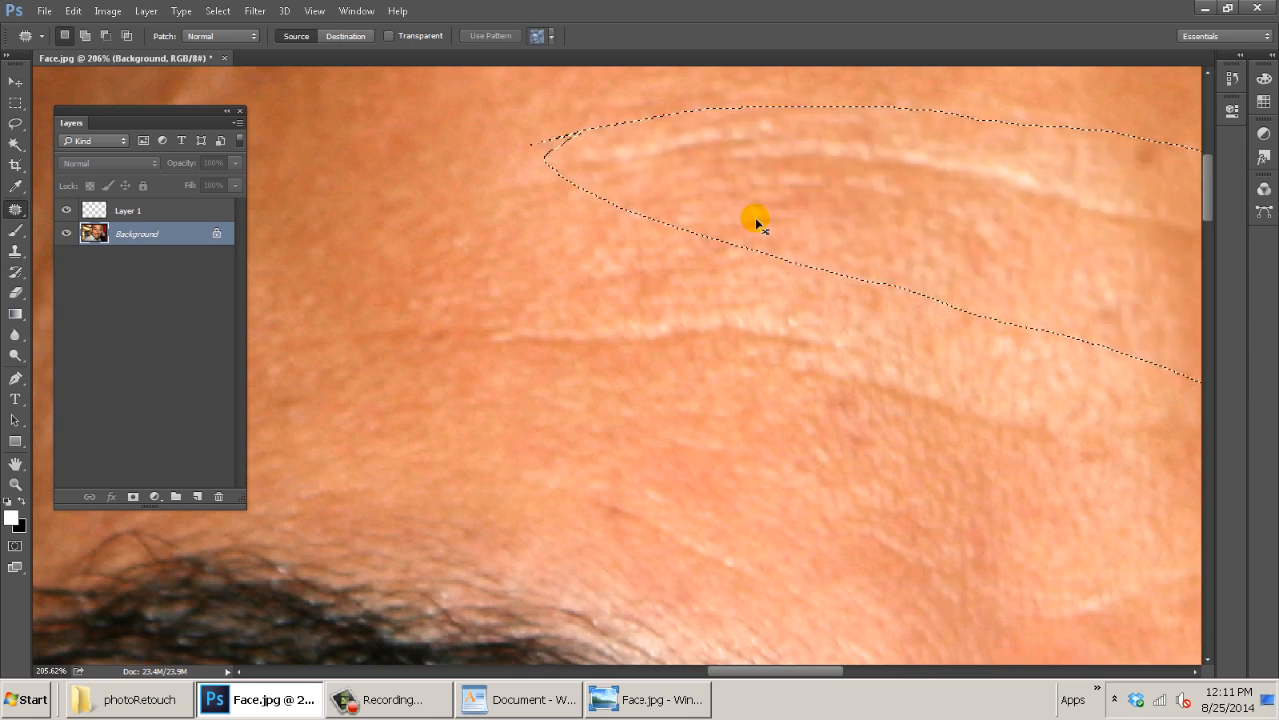
key(ctrl+d)
key(ctrl+minus)
key(ctrl+minus)
key(ctrl+minus)
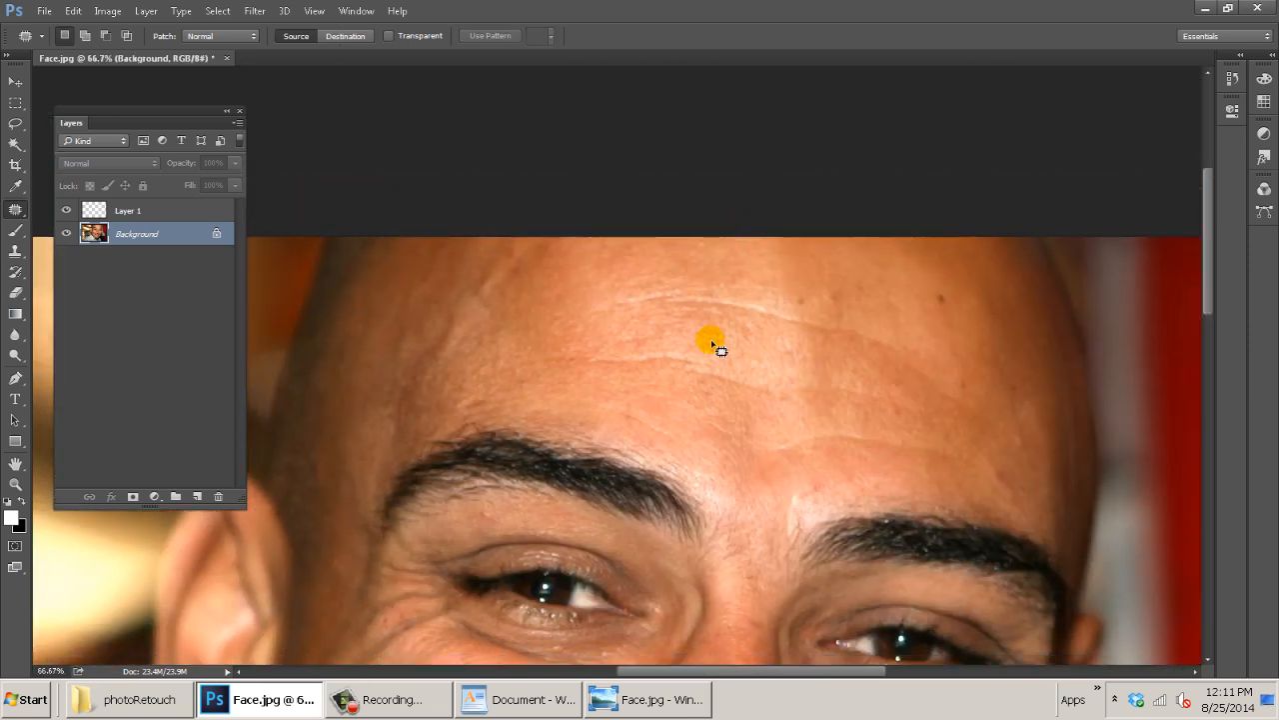
drag(758, 483, 751, 277)
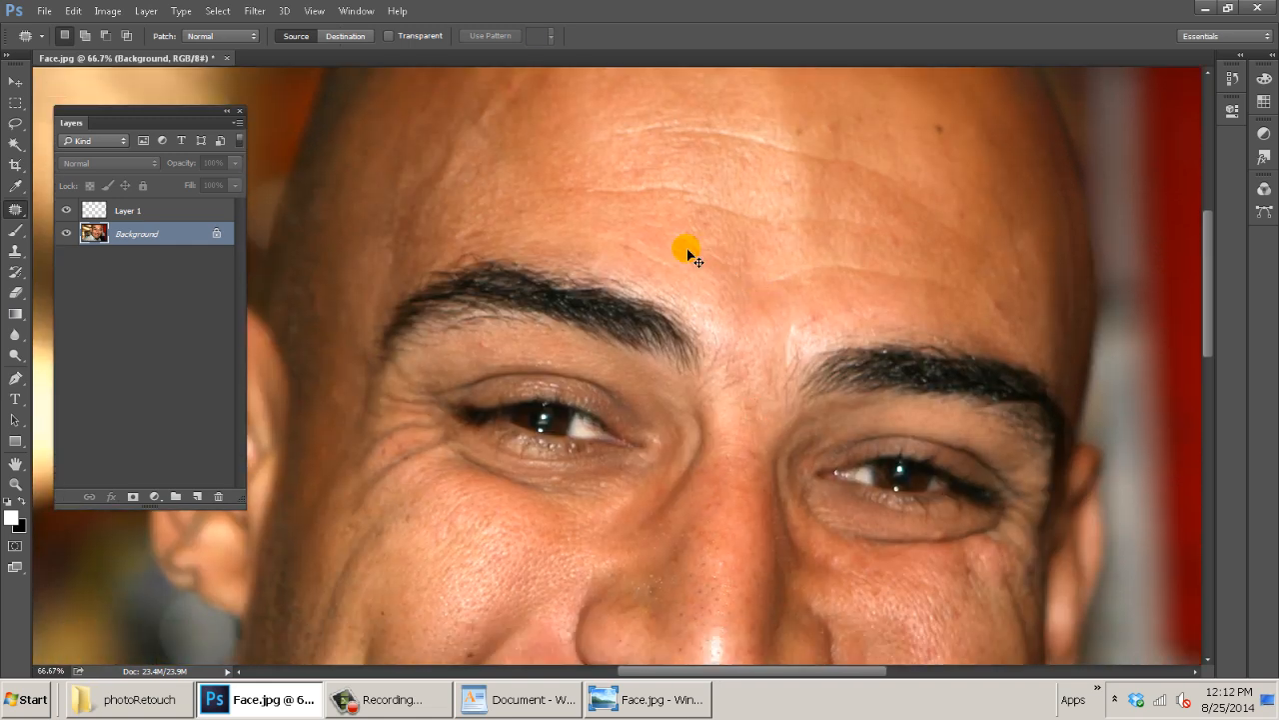
Compare the forehead with and without the last edit on the Background layer.
key(ctrl+z)
key(ctrl+z)
key(ctrl+z)
key(ctrl+z)
key(ctrl+z)
key(ctrl+z)
key(ctrl+z)
key(ctrl+z)
Step back through the edit history to the patch outline on Layer 1 and clear the selection.
key(ctrl+alt+z)
key(ctrl+alt+z)
key(ctrl+alt+z)
key(ctrl+alt+z)
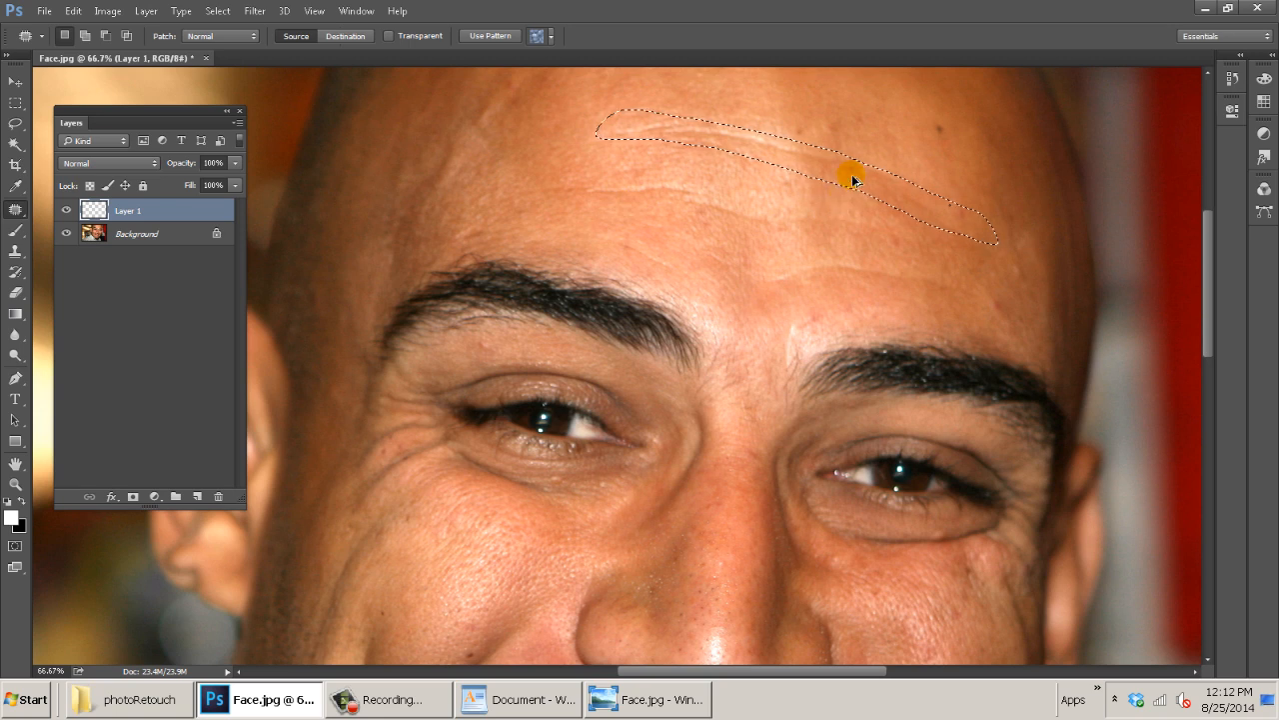
key(ctrl+s)
key(Escape)
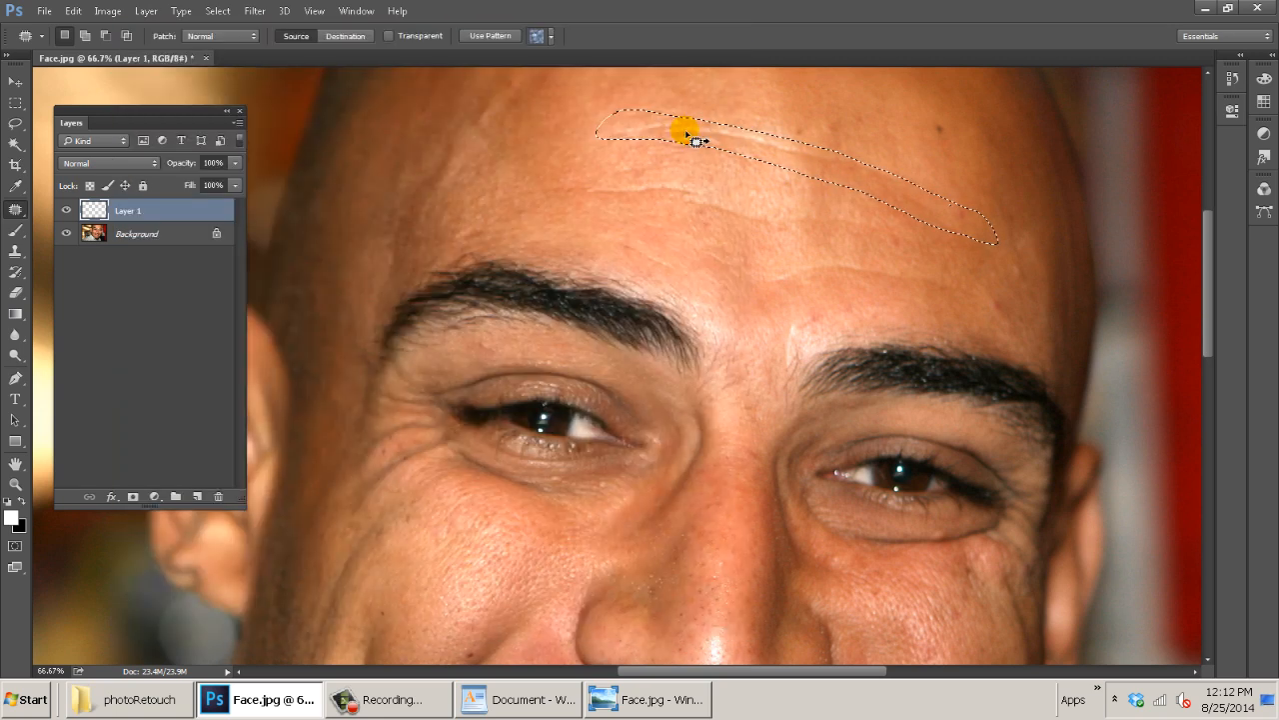
key(ctrl+d)
drag(766, 180, 721, 231)
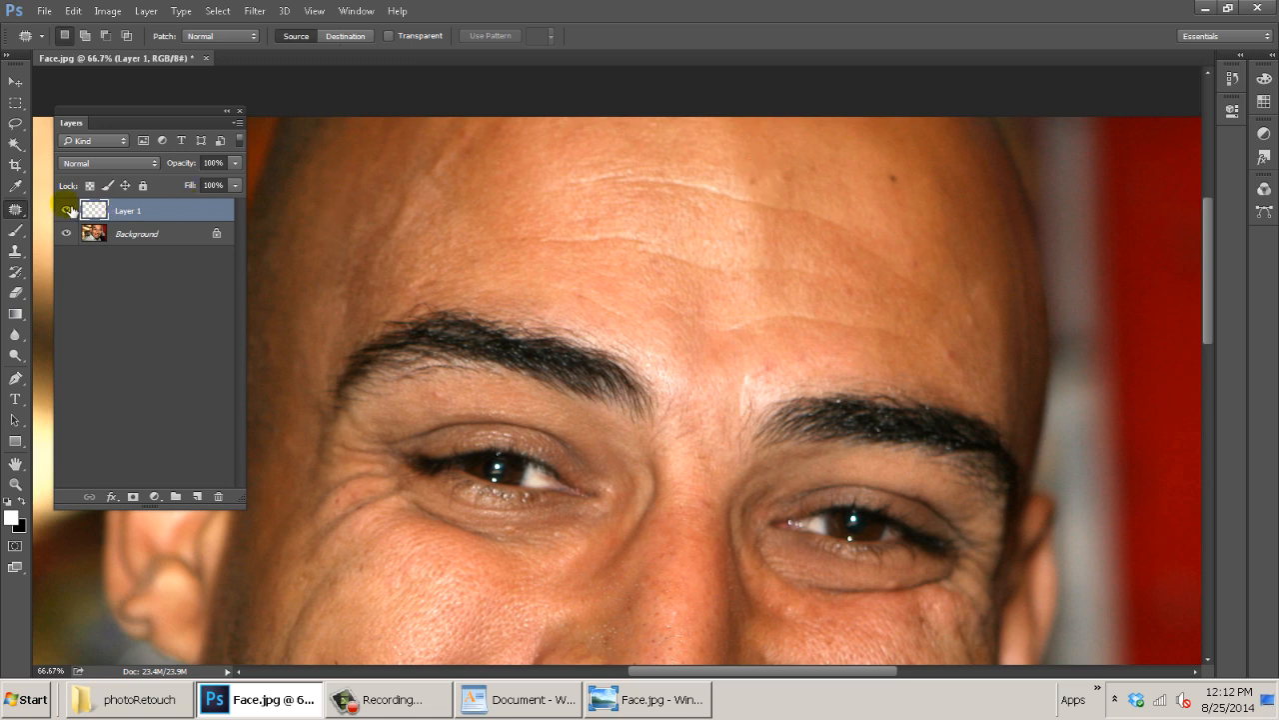
Remove the upper forehead wrinkle on Layer 1 with the Spot Healing Brush at size 50.
right_click(21, 213)
click(110, 209)
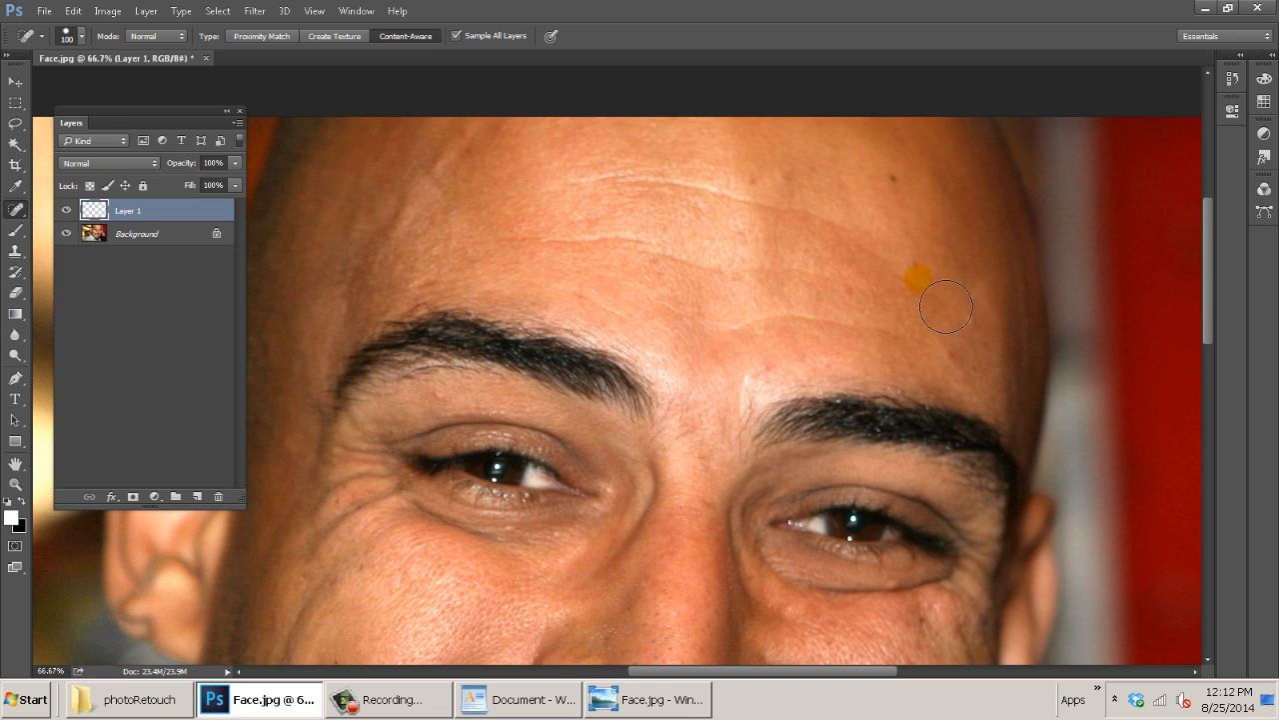
key(bracketleft)
key(bracketleft)
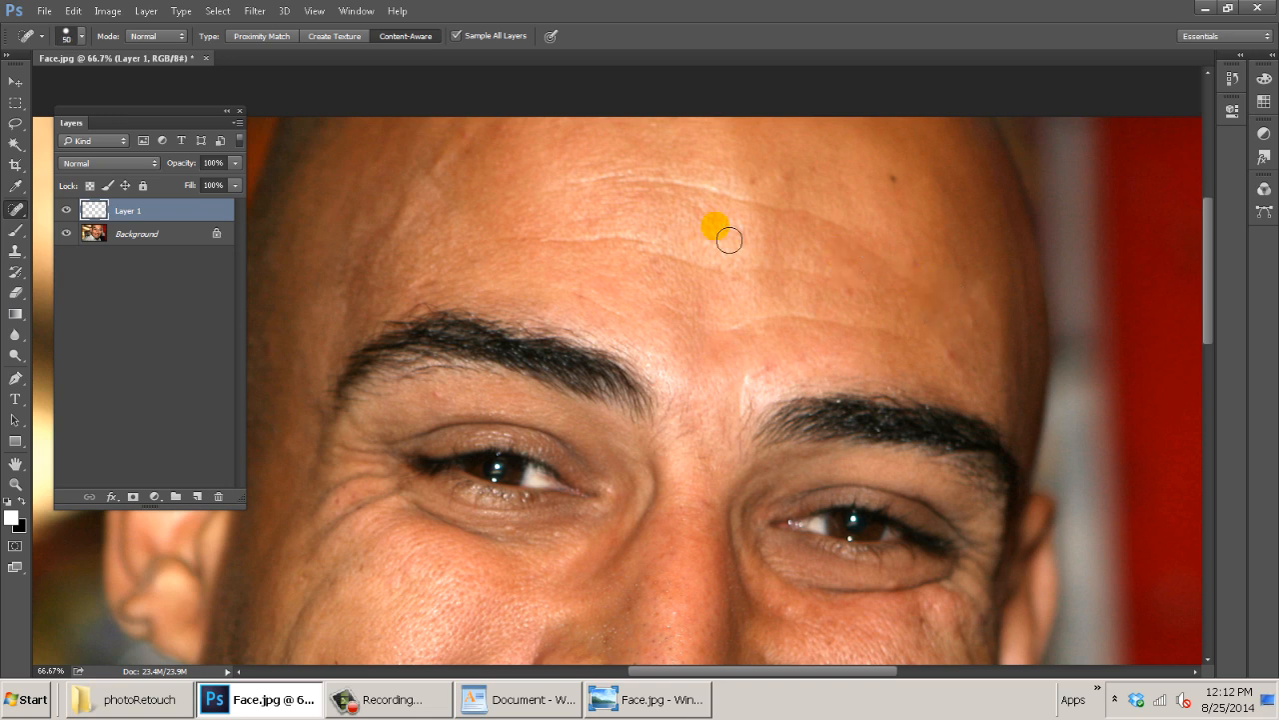
drag(600, 193, 655, 180)
click(536, 219)
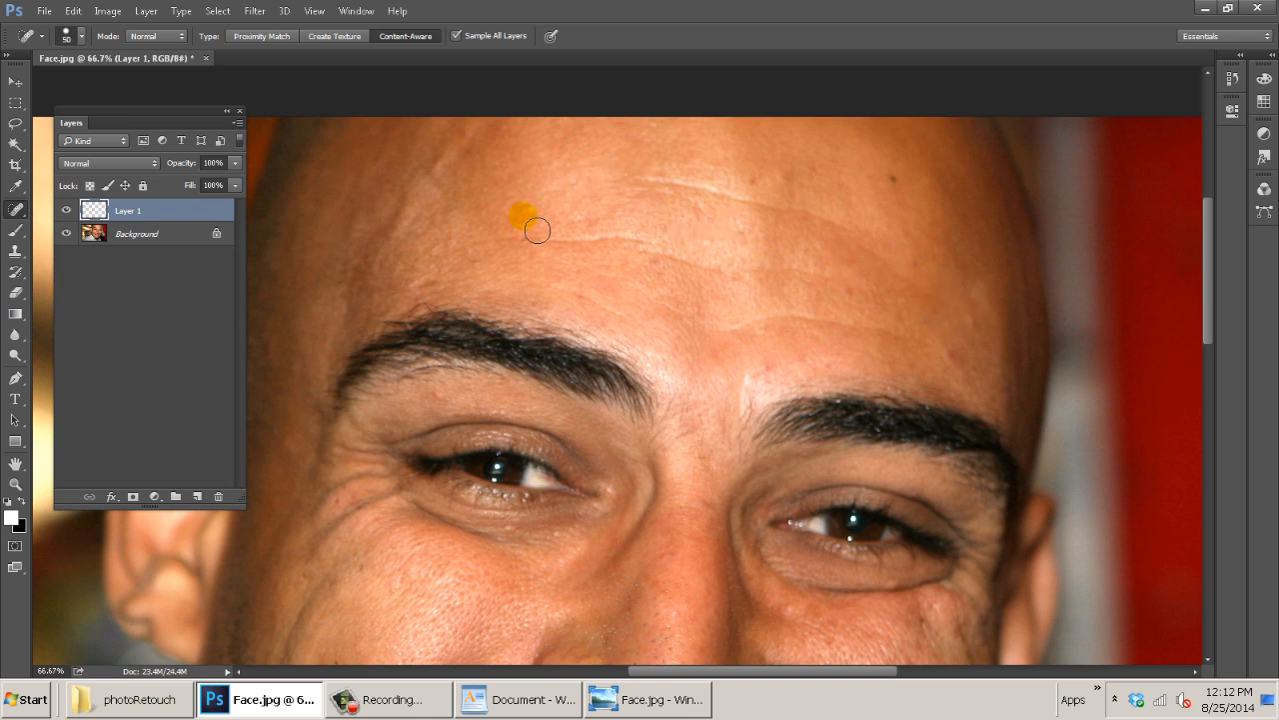
click(574, 189)
click(649, 181)
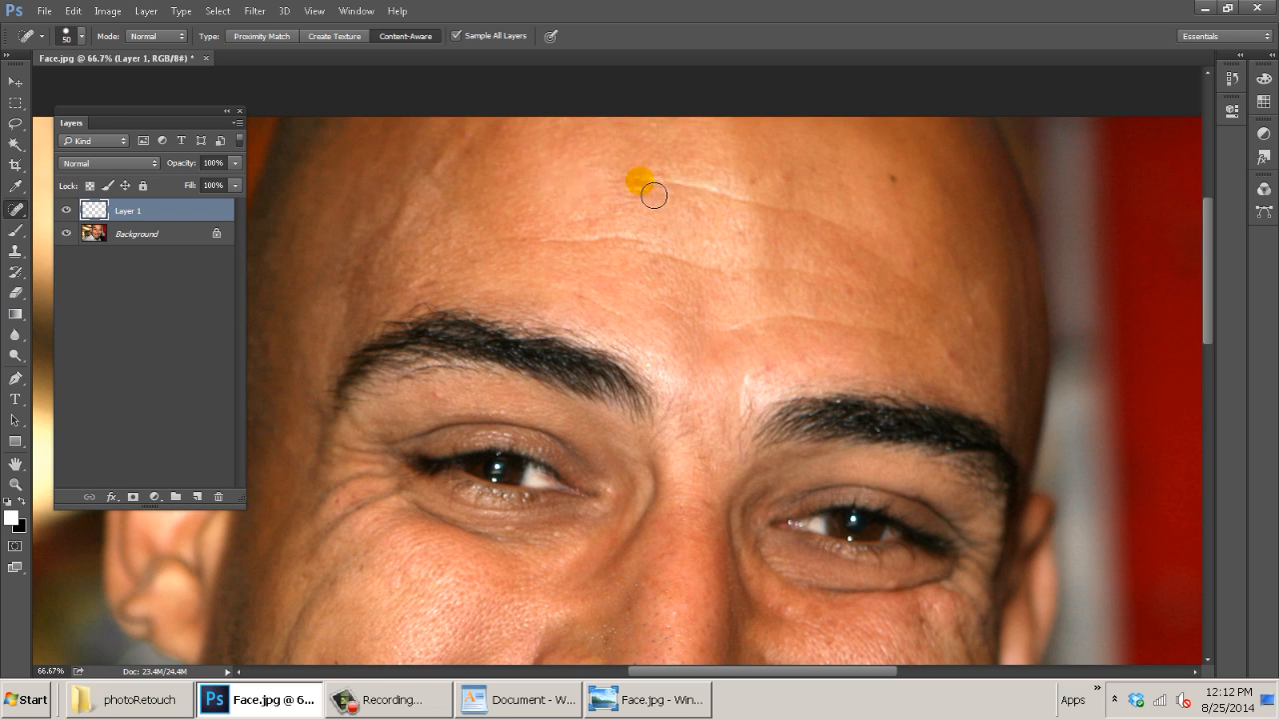
mouse_move(654, 195)
mouse_down()
mouse_move(829, 223)
mouse_move(931, 296)
mouse_up()
click(832, 333)
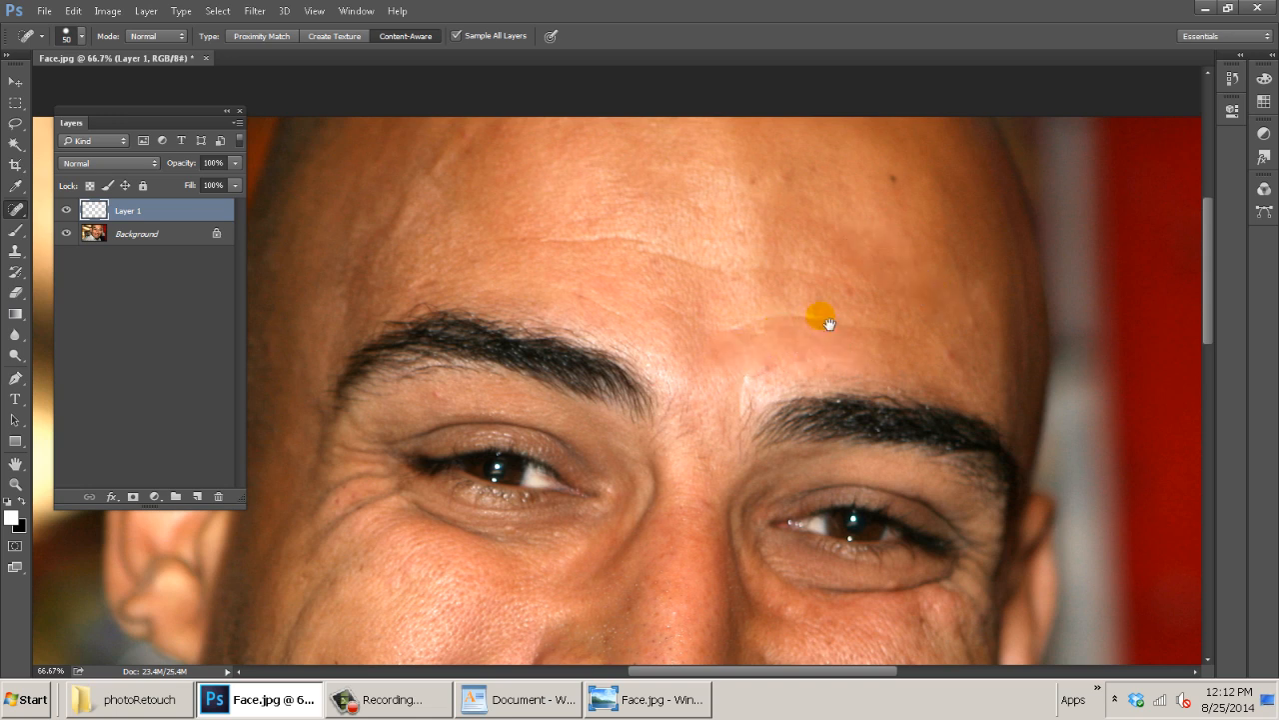
Heal the middle forehead wrinkle and the lower wrinkle above the right eyebrow with the Spot Healing Brush.
drag(825, 318, 746, 354)
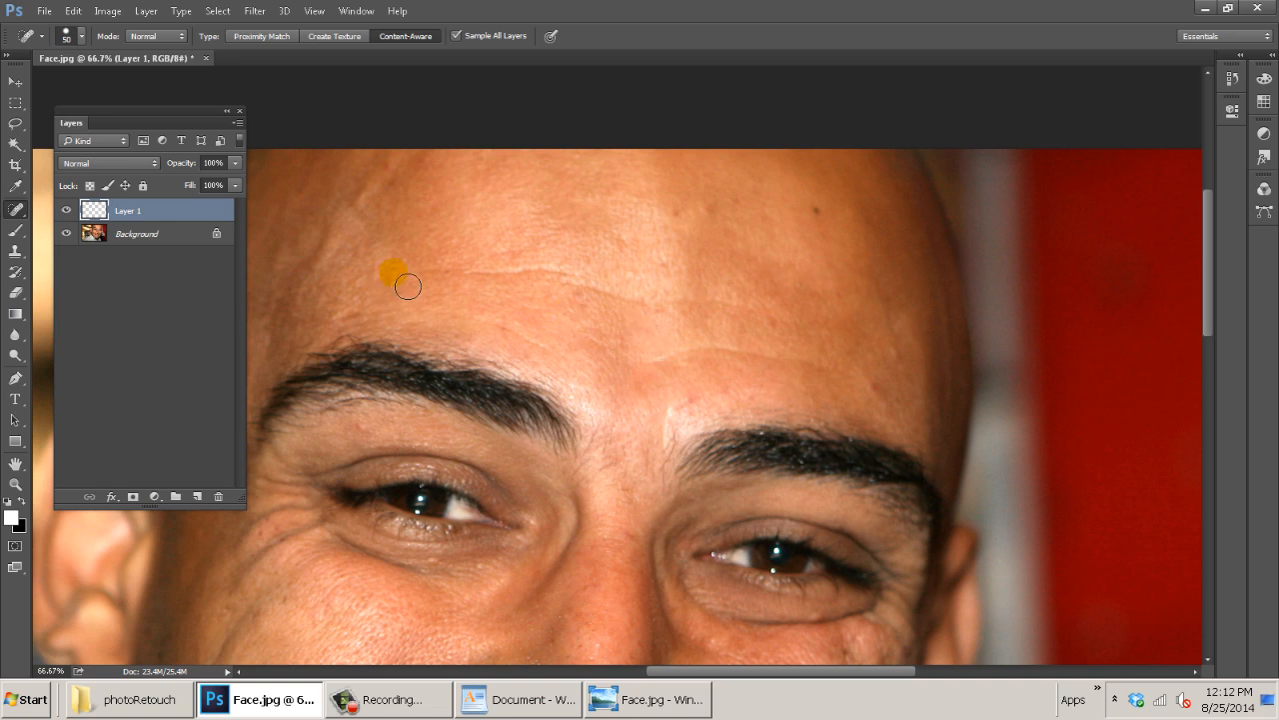
mouse_move(404, 287)
mouse_down()
mouse_move(528, 284)
mouse_move(645, 312)
mouse_move(595, 301)
mouse_move(639, 304)
mouse_up()
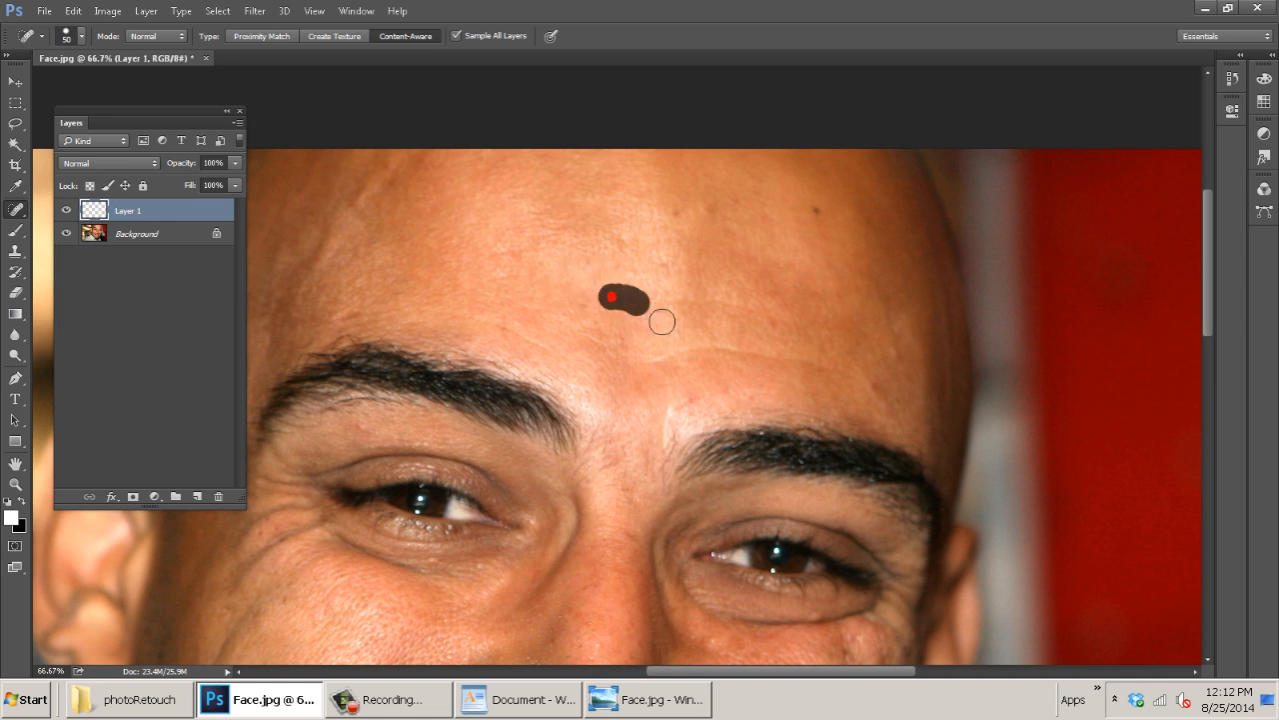
mouse_move(653, 361)
mouse_down()
mouse_move(724, 363)
mouse_move(818, 367)
mouse_up()
click(743, 357)
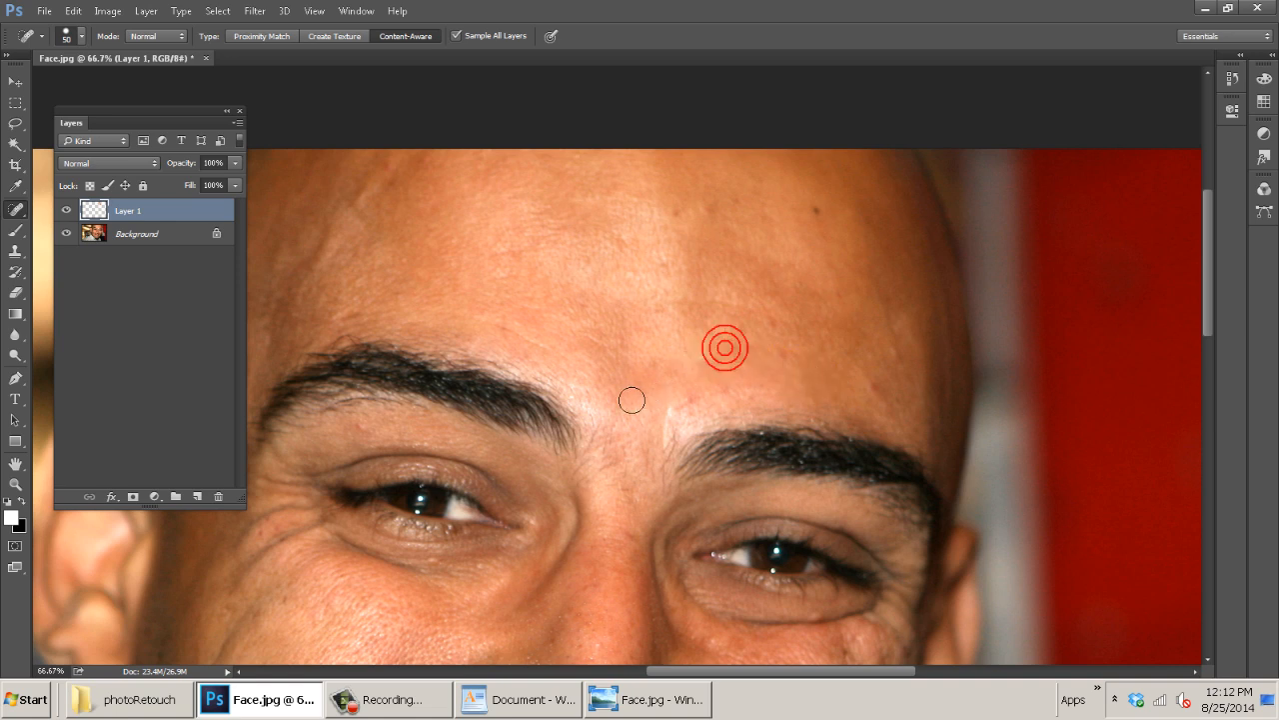
click(688, 400)
click(889, 401)
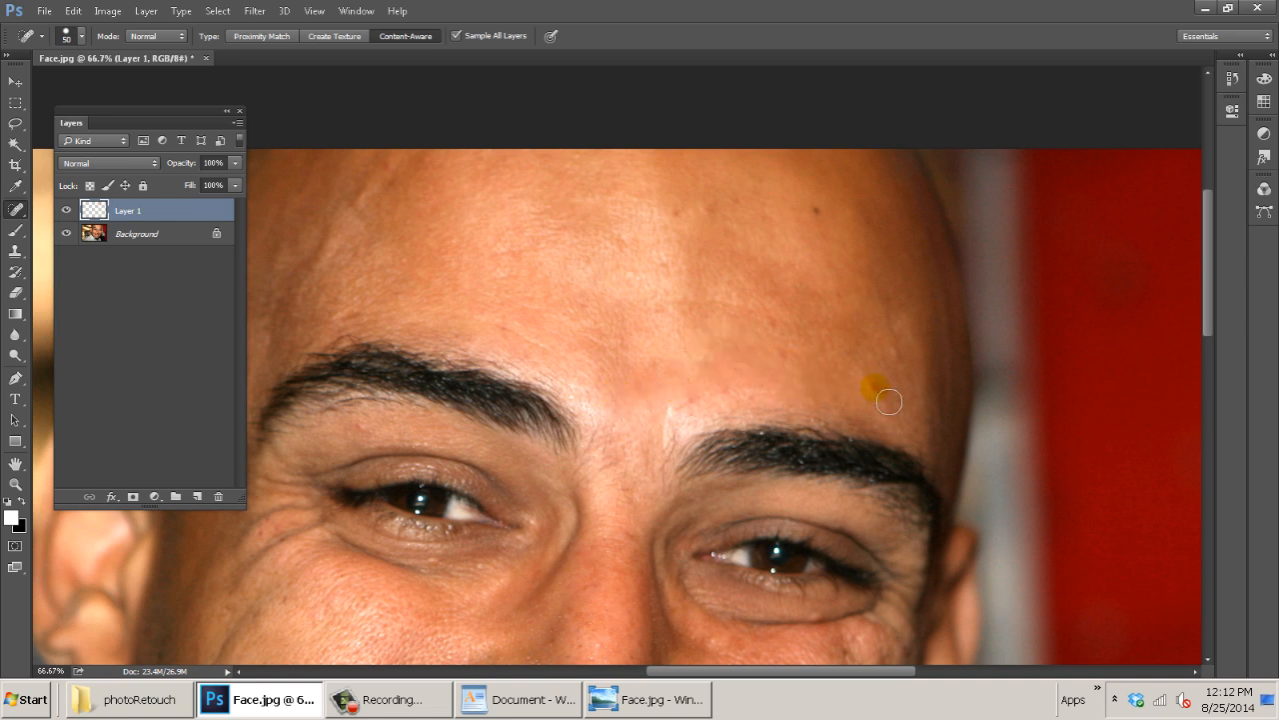
Heal the dark mole and the small remaining spots on the right half of the forehead.
click(790, 354)
click(775, 326)
click(816, 210)
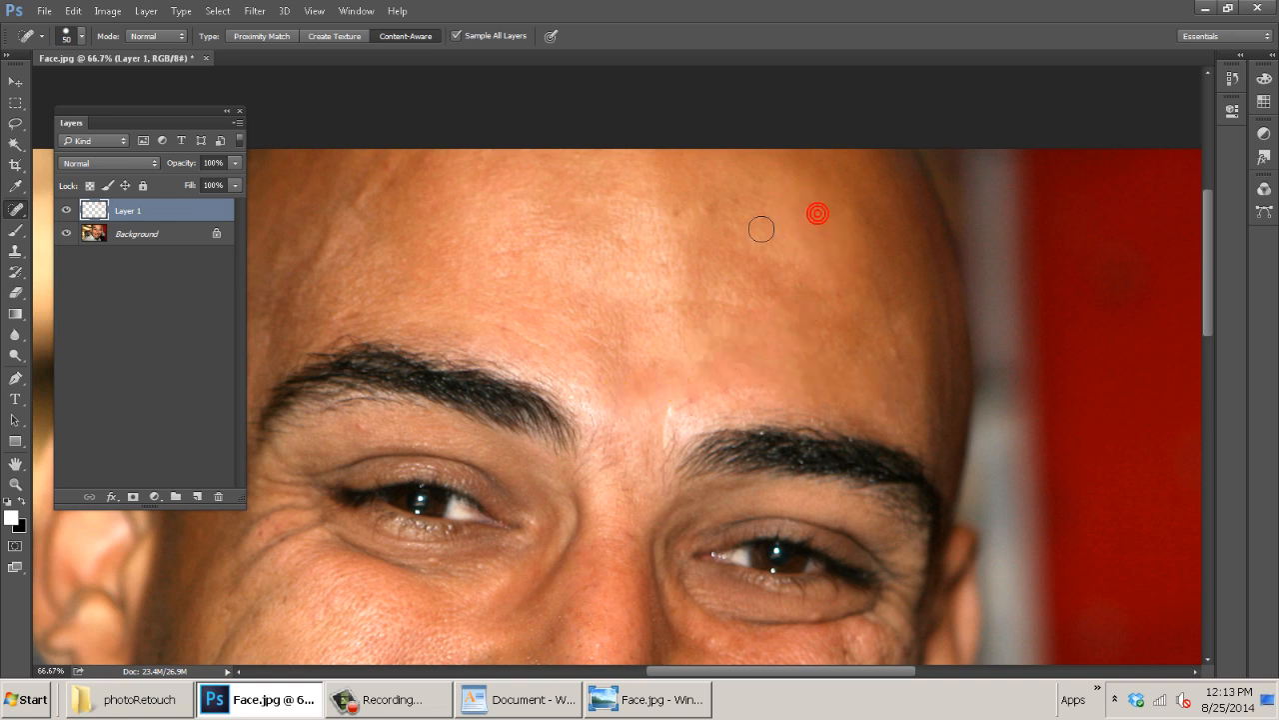
click(737, 204)
click(712, 208)
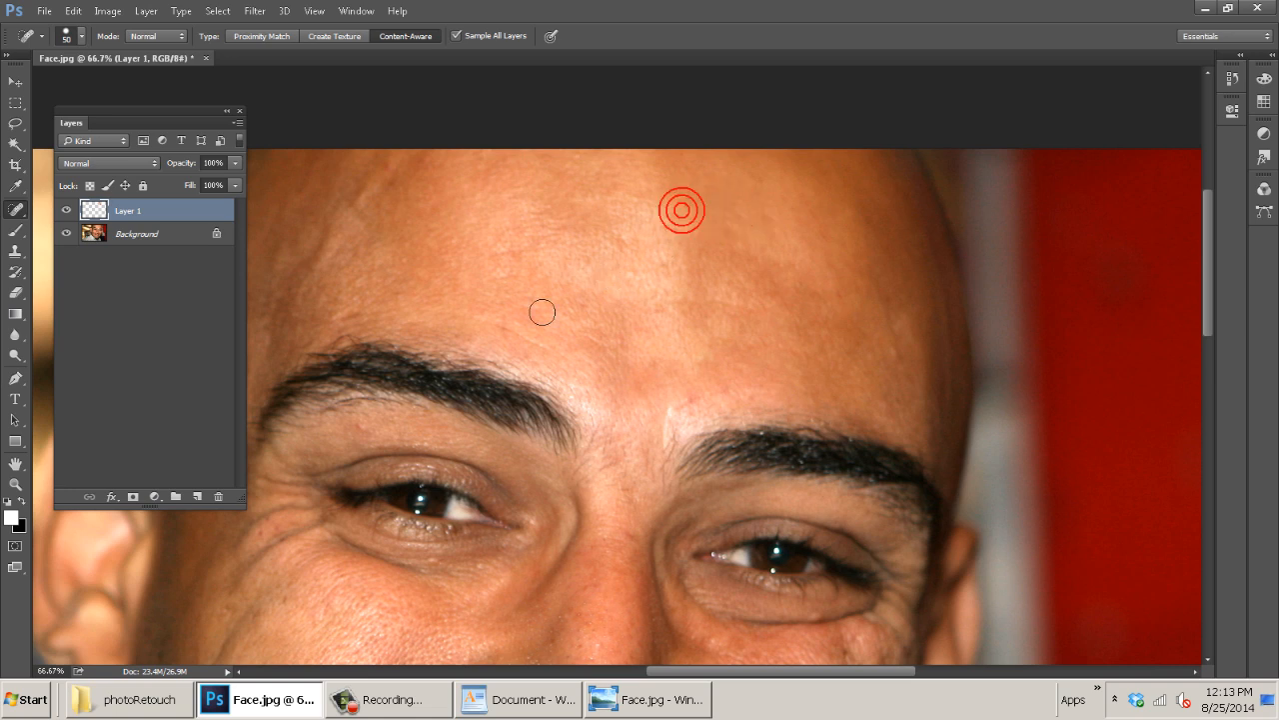
Compare the forehead before and after retouching by repeatedly hiding and showing Layer 1, leaving the layer visible.
drag(577, 320, 743, 326)
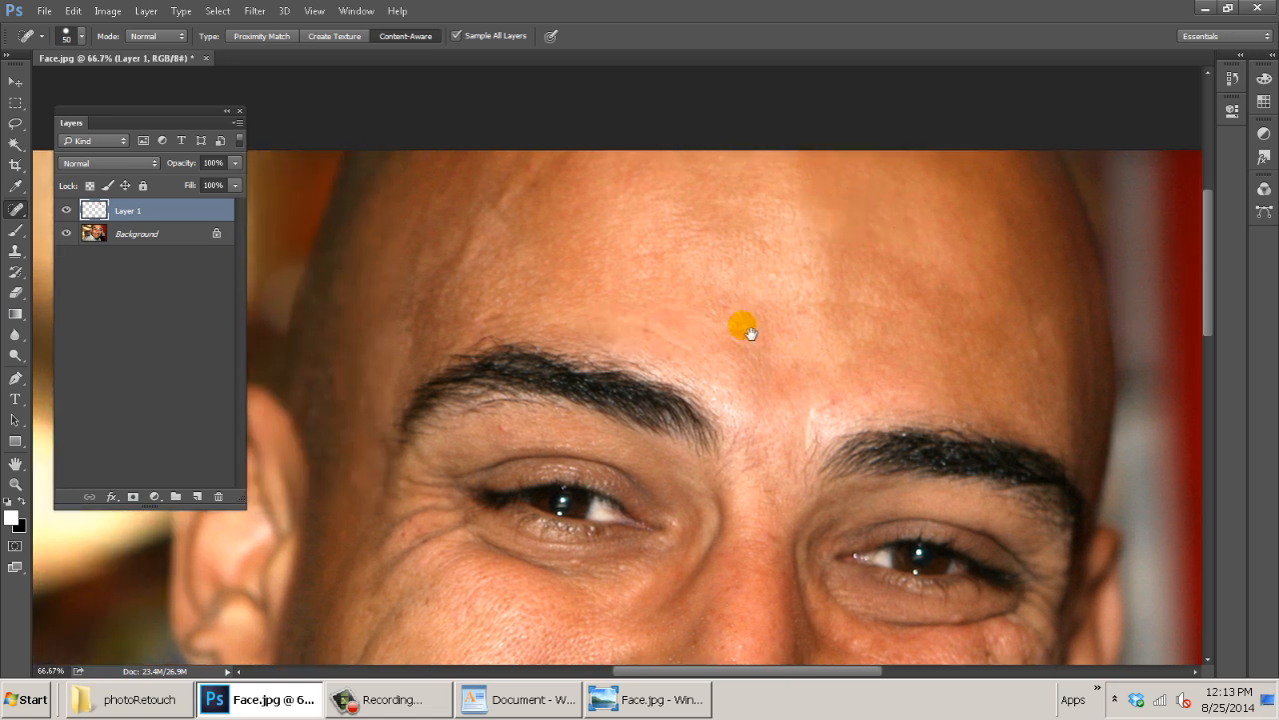
click(67, 209)
click(67, 209)
click(67, 209)
click(67, 209)
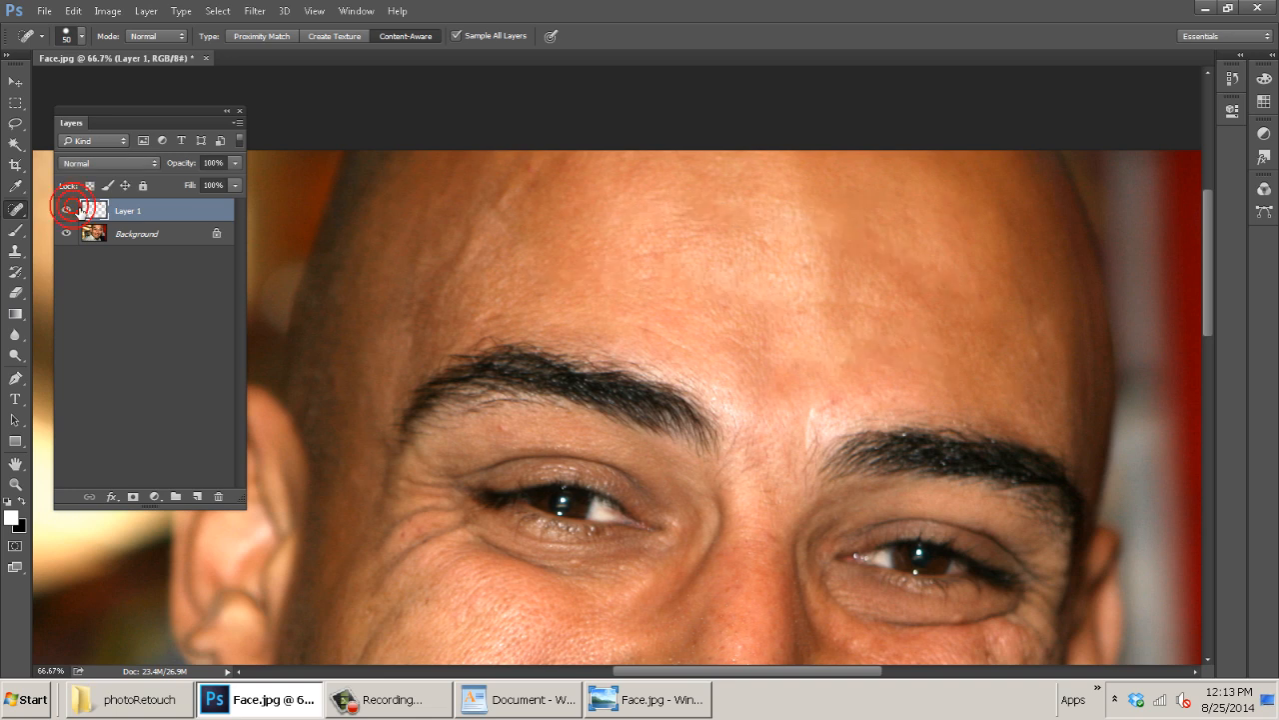
click(67, 209)
click(67, 209)
click(67, 209)
click(67, 209)
click(67, 209)
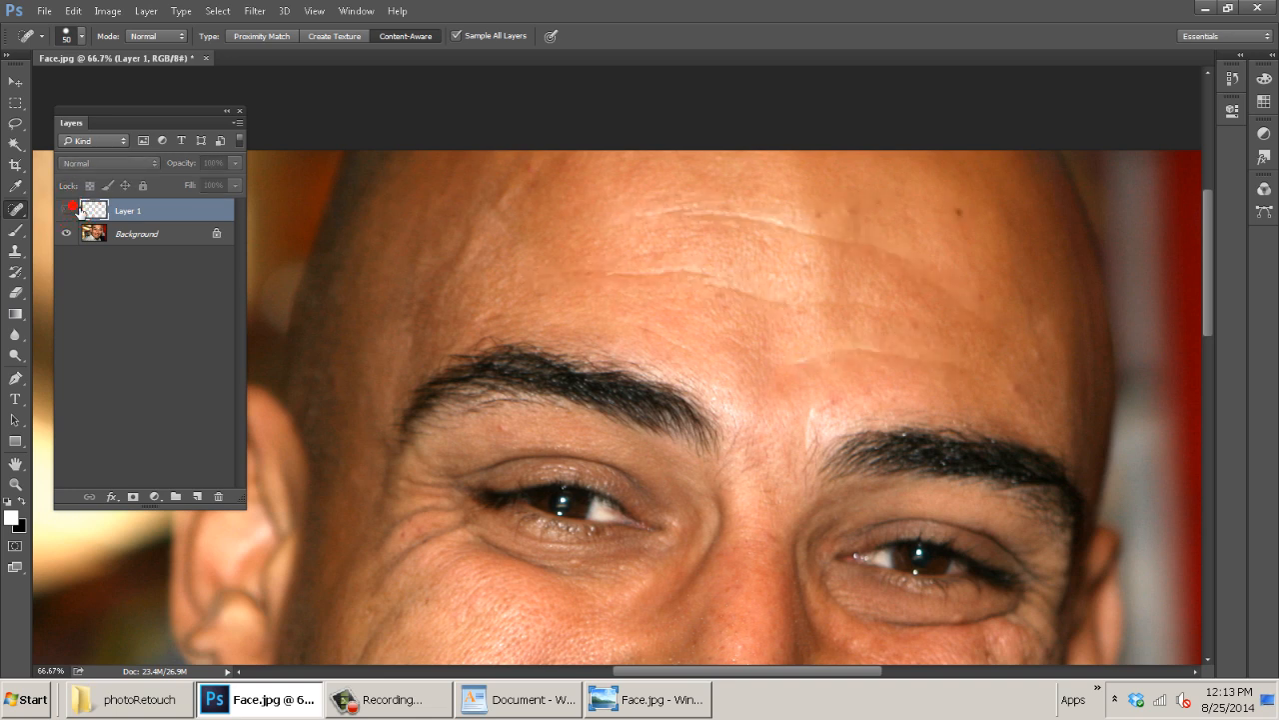
click(66, 209)
click(67, 209)
click(67, 209)
click(74, 207)
click(74, 207)
click(74, 207)
click(74, 207)
click(74, 207)
click(74, 208)
click(74, 208)
click(74, 208)
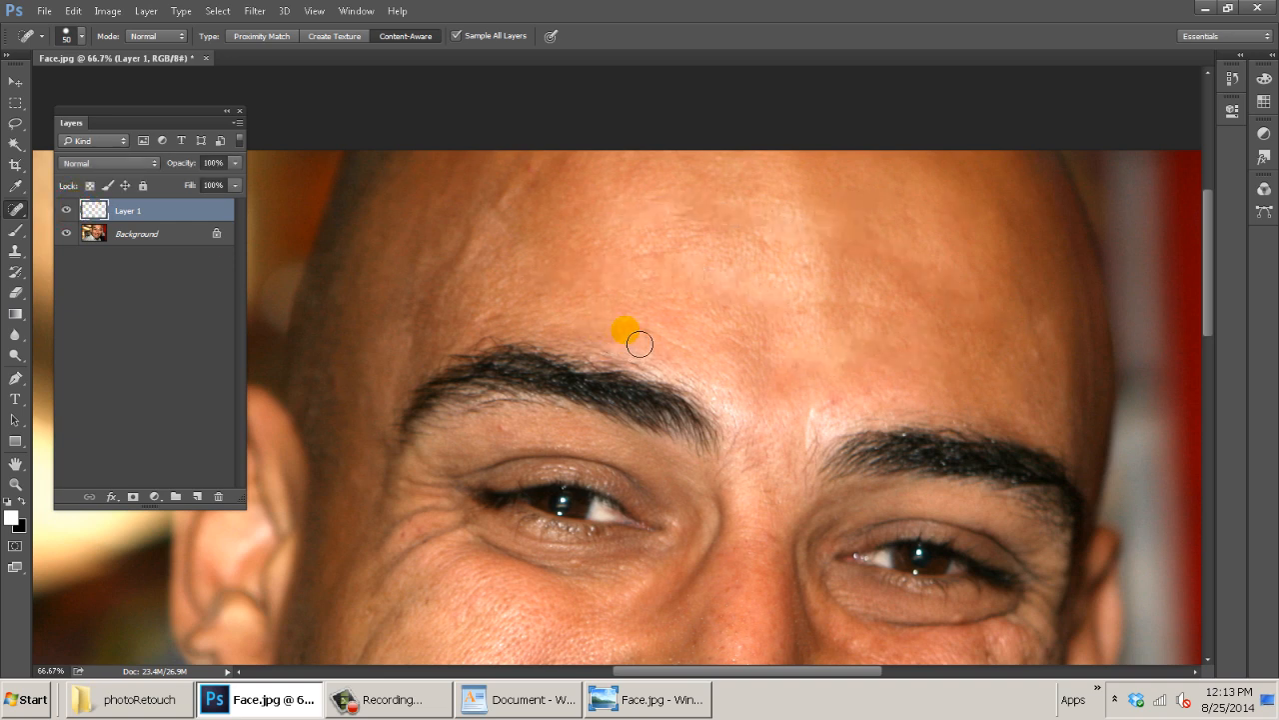
Heal the faint crease just above the inner part of the left eyebrow.
drag(640, 330, 712, 376)
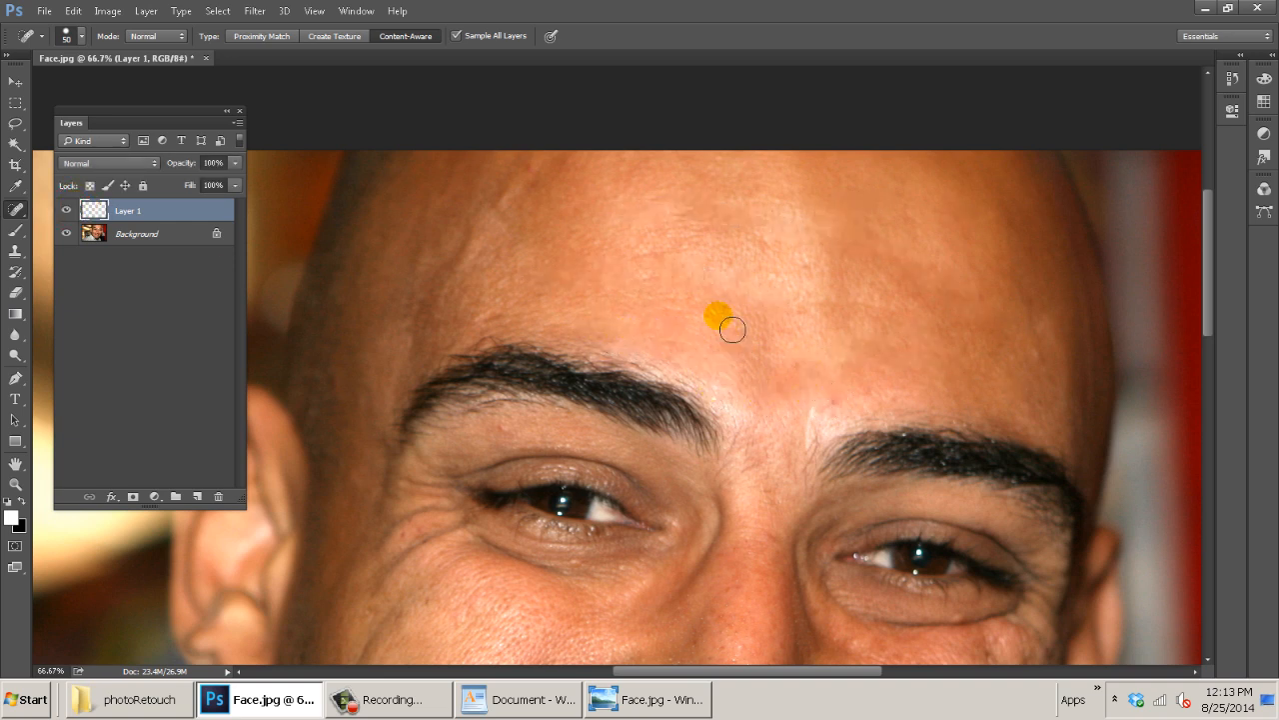
drag(580, 243, 655, 268)
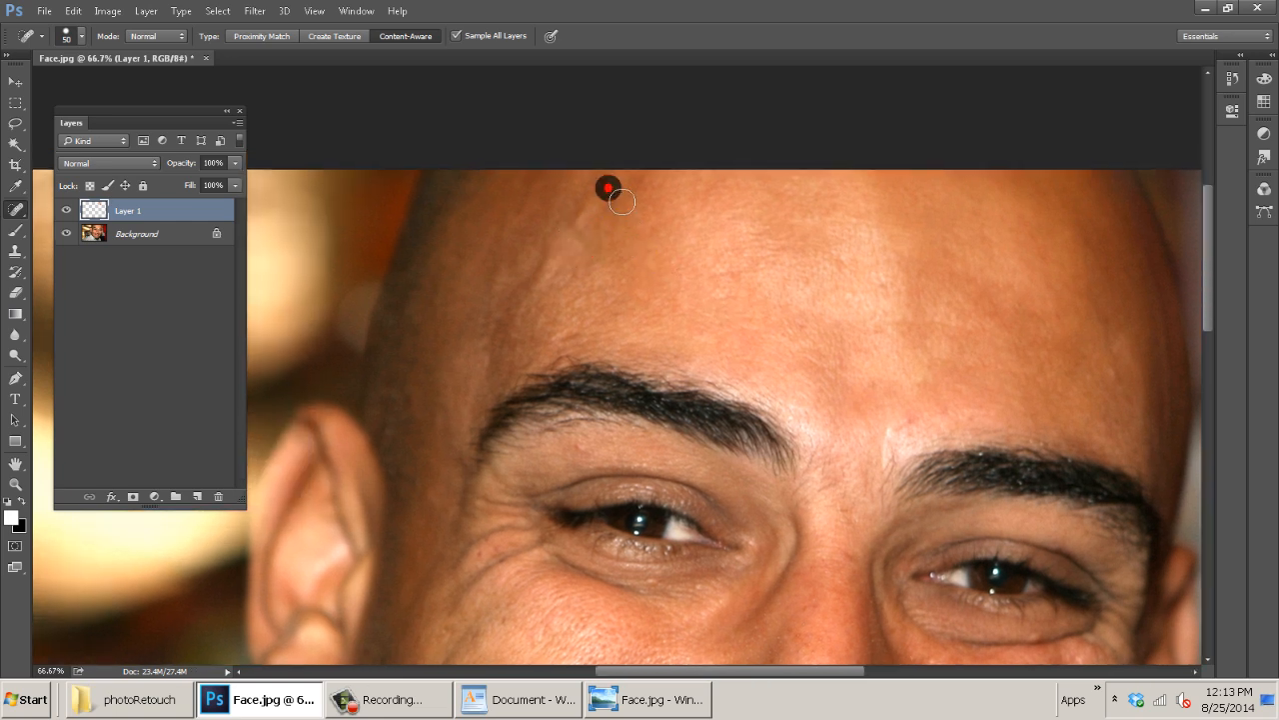
Enlarge the Spot Healing Brush to 100 px and try to heal the raised vein at the left side of the forehead.
key(bracketright)
key(bracketright)
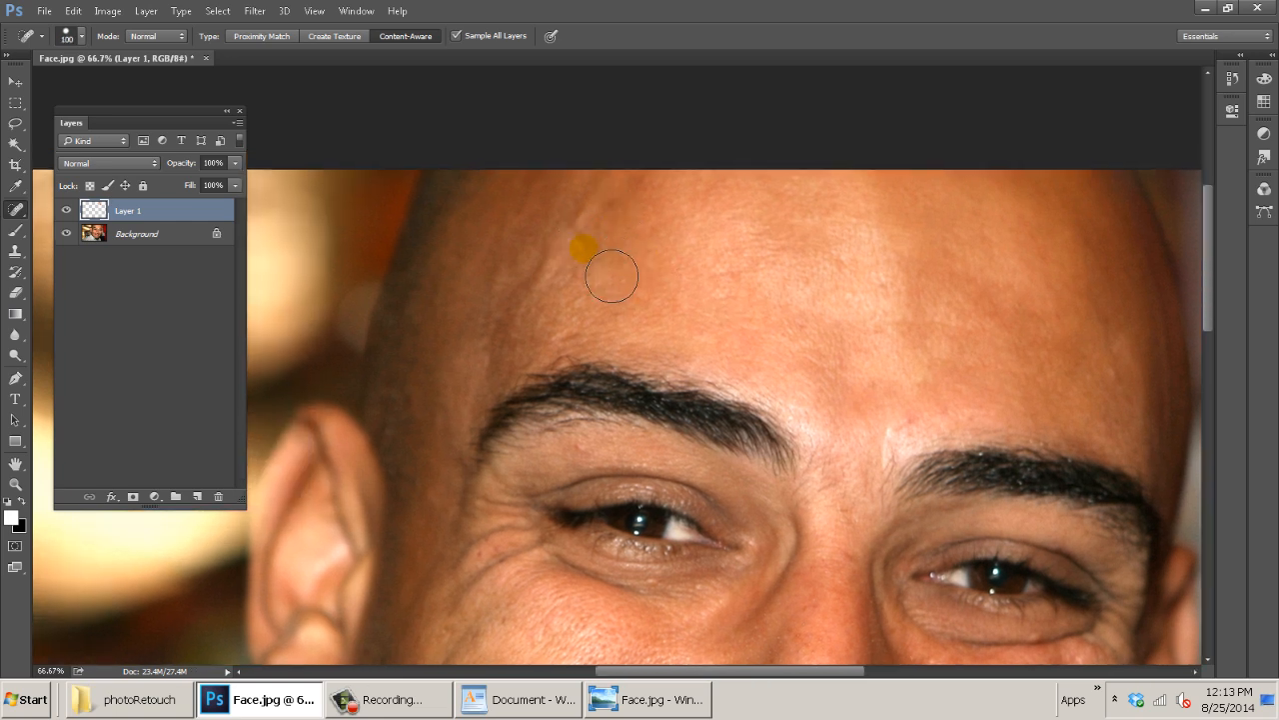
mouse_move(584, 211)
mouse_down()
mouse_move(530, 265)
mouse_move(512, 347)
mouse_up()
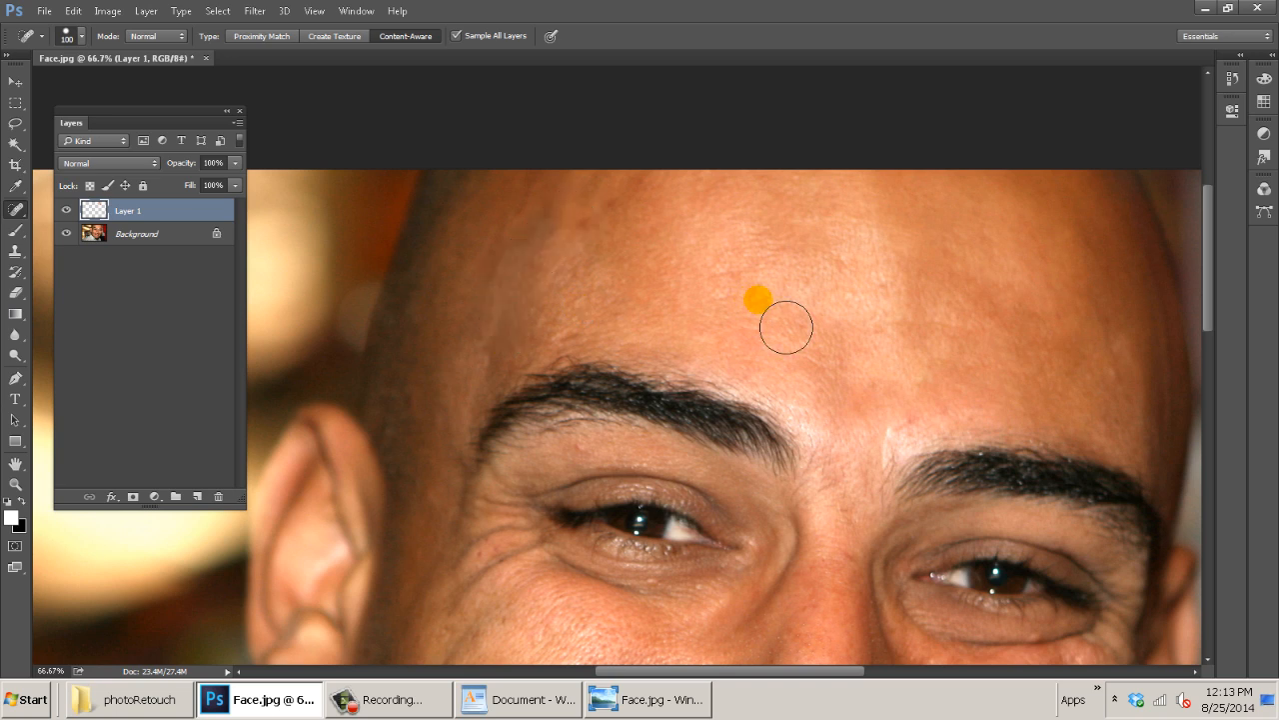
mouse_move(585, 255)
mouse_down()
mouse_move(563, 319)
mouse_move(524, 312)
mouse_up()
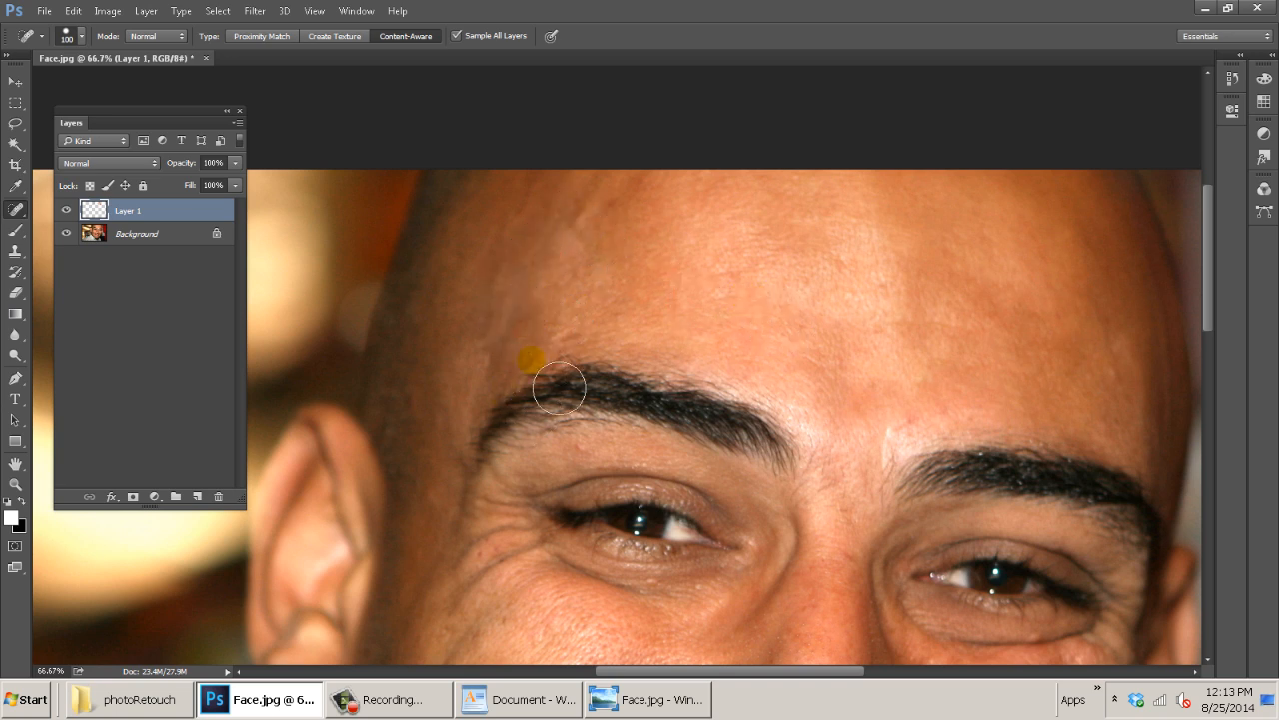
Set the brush hardness to 10% and try healing the left forehead vein with the softer edge.
click(81, 37)
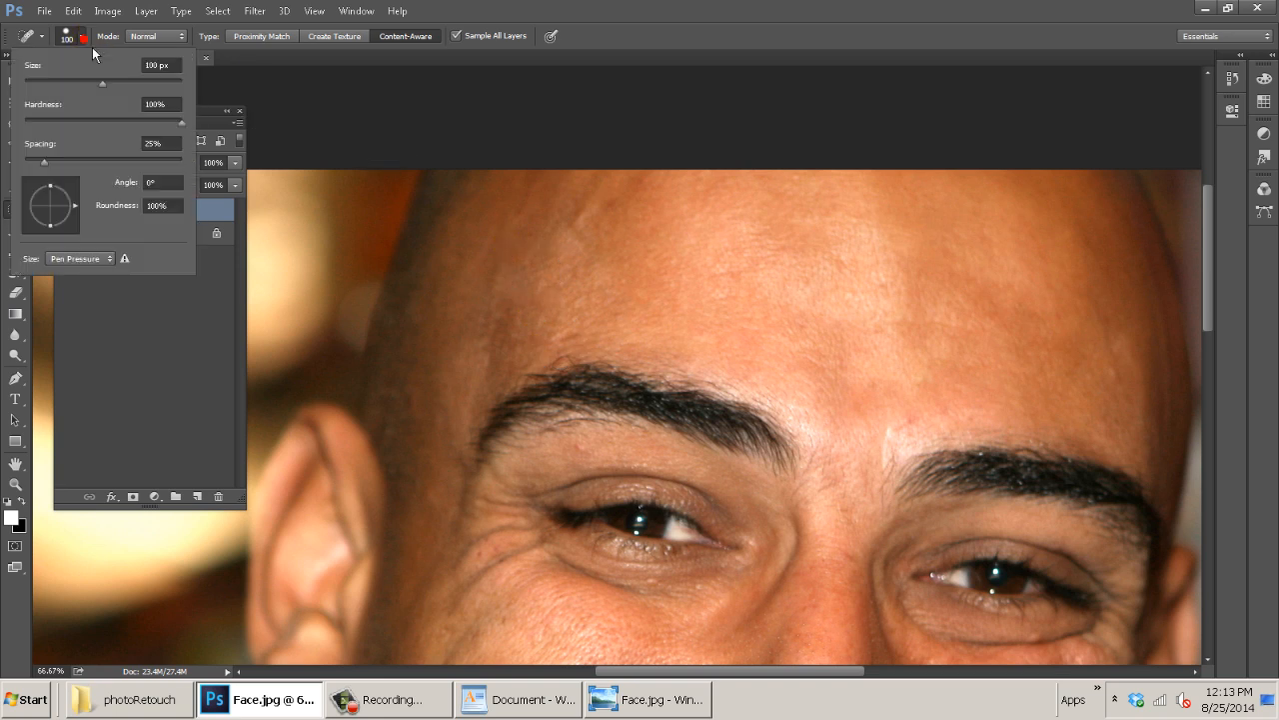
drag(130, 124, 50, 130)
click(428, 114)
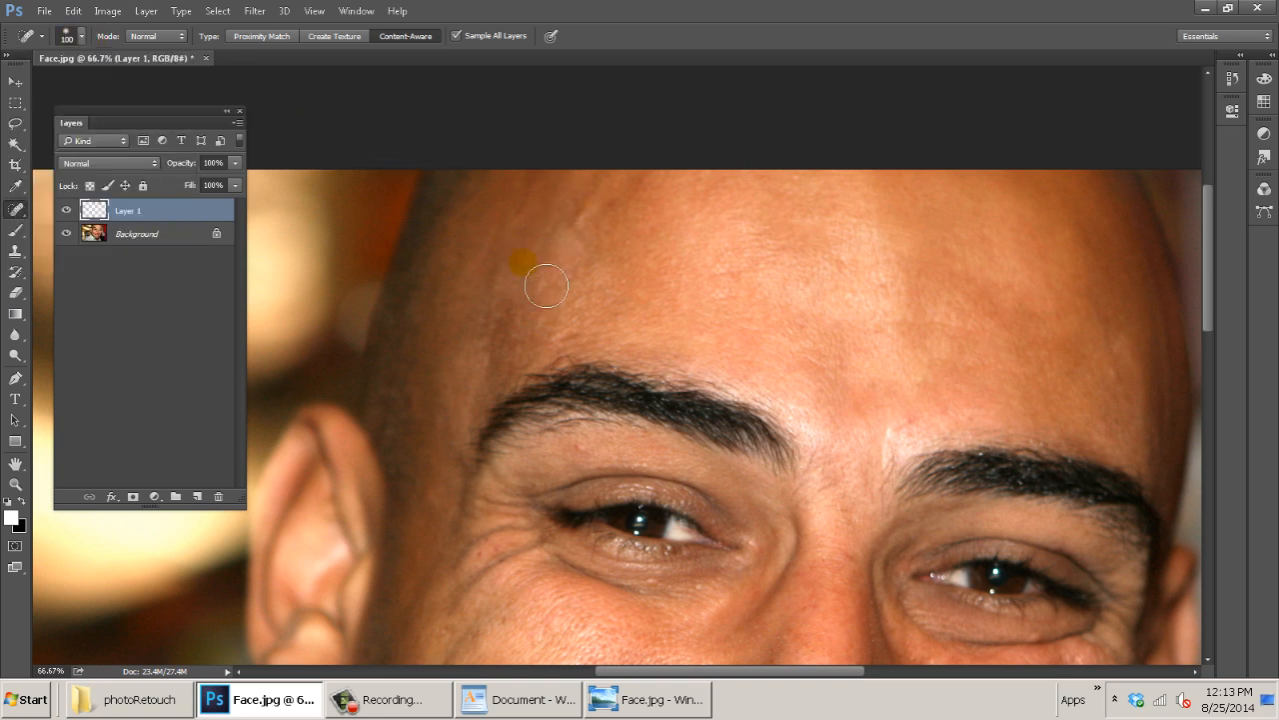
drag(508, 286, 515, 340)
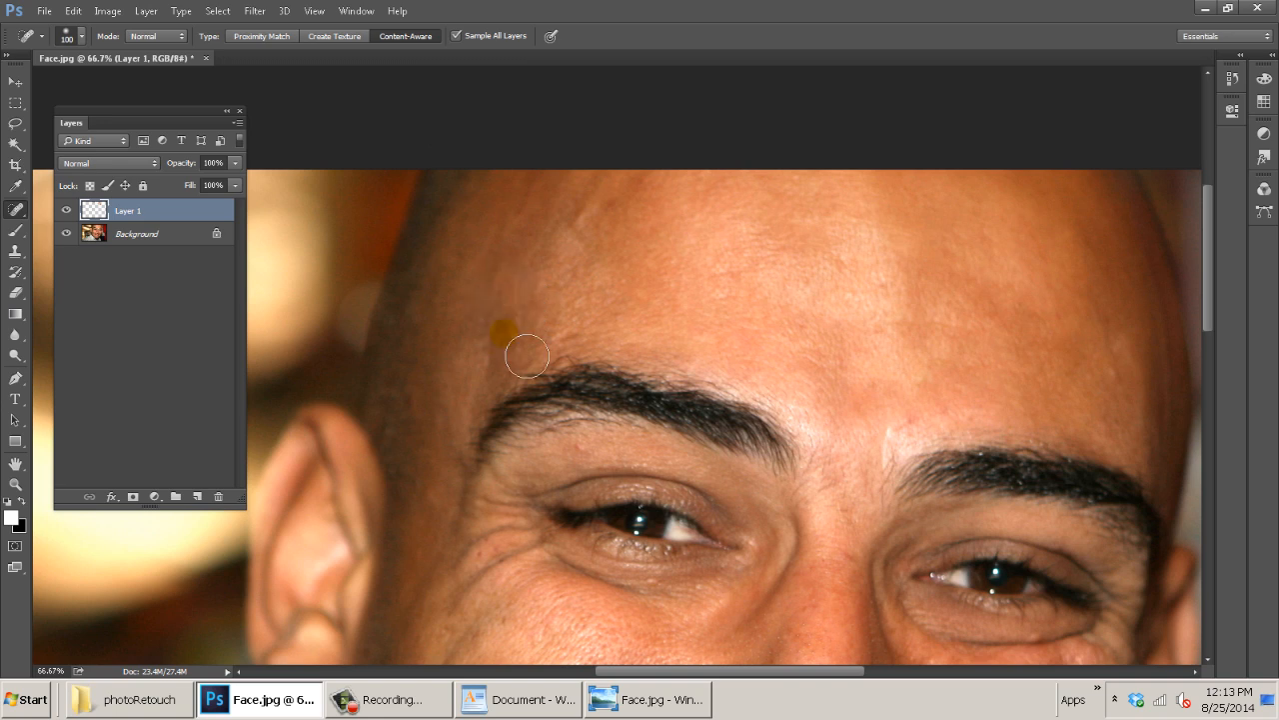
click(552, 224)
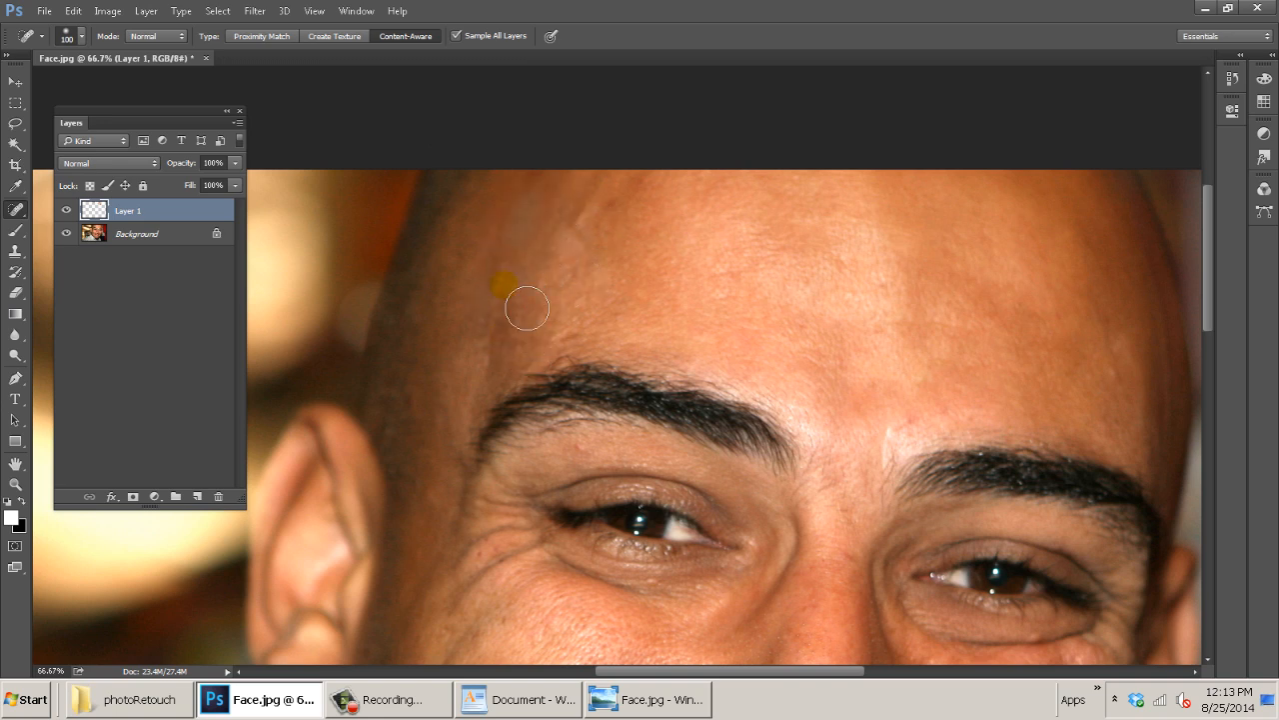
Raise the brush hardness moderately and try healing the upper part of the left forehead vein.
click(82, 36)
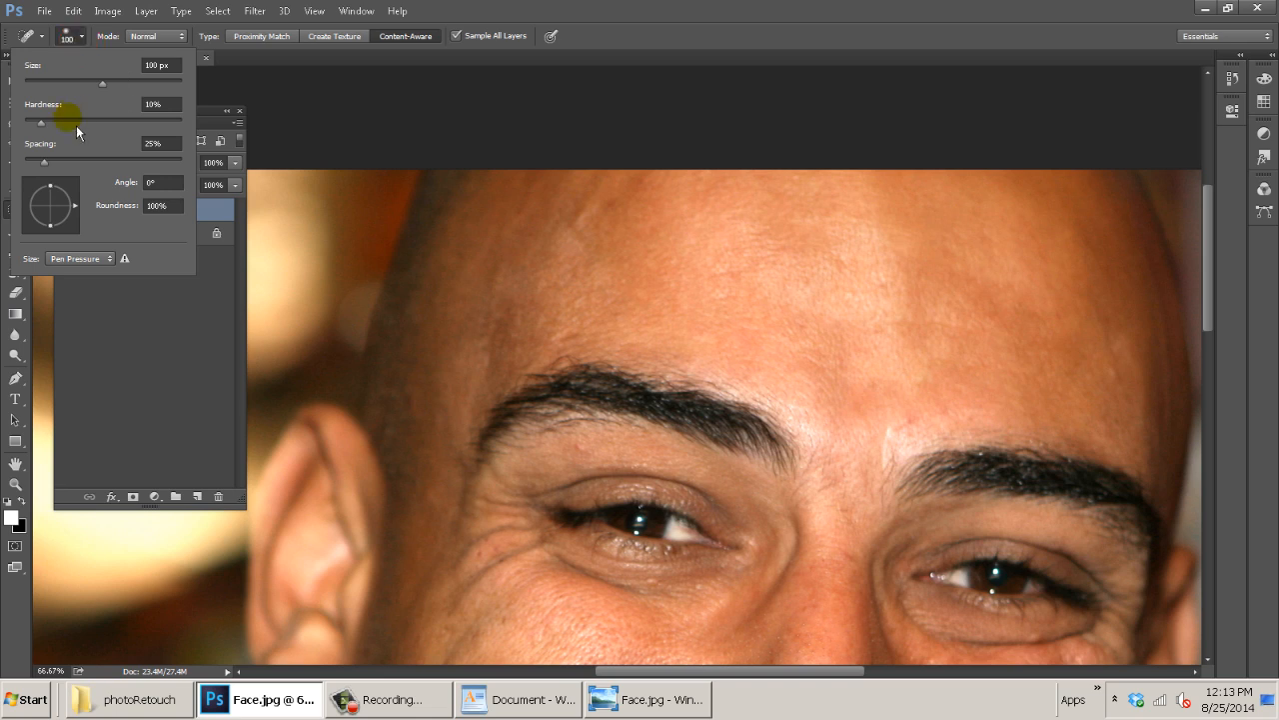
drag(68, 118, 104, 127)
click(374, 119)
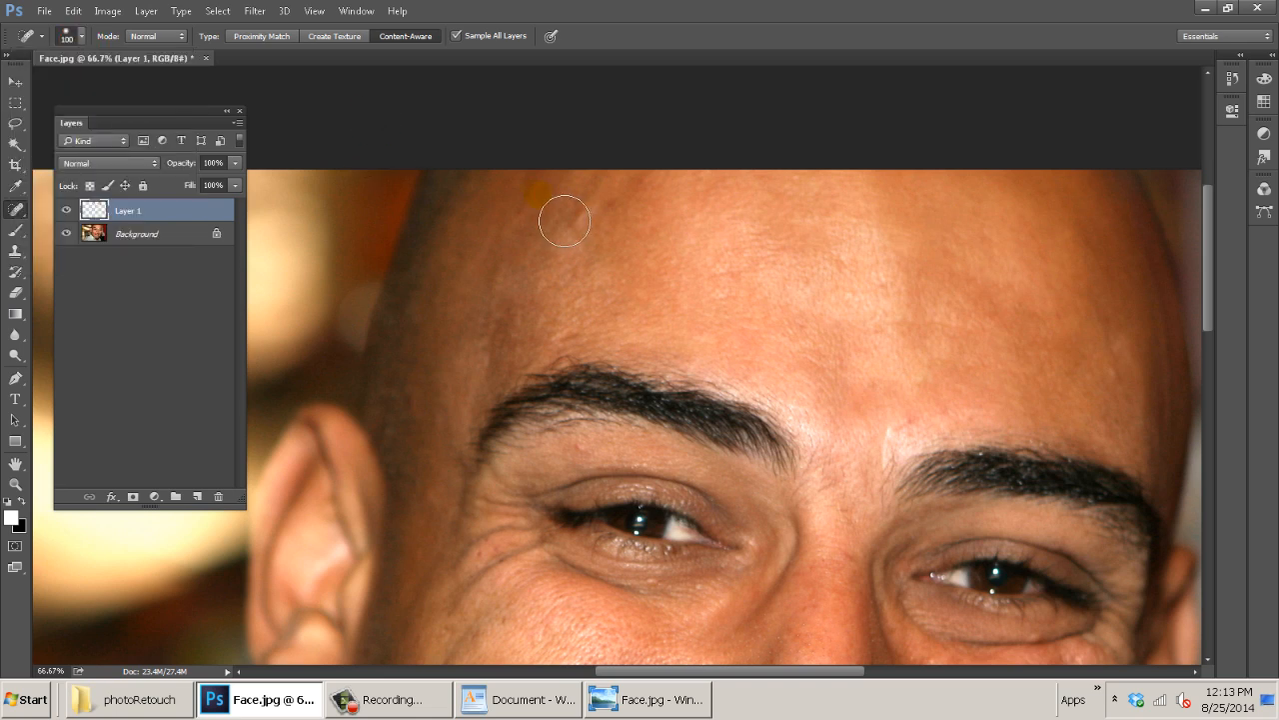
click(531, 193)
drag(531, 192, 531, 194)
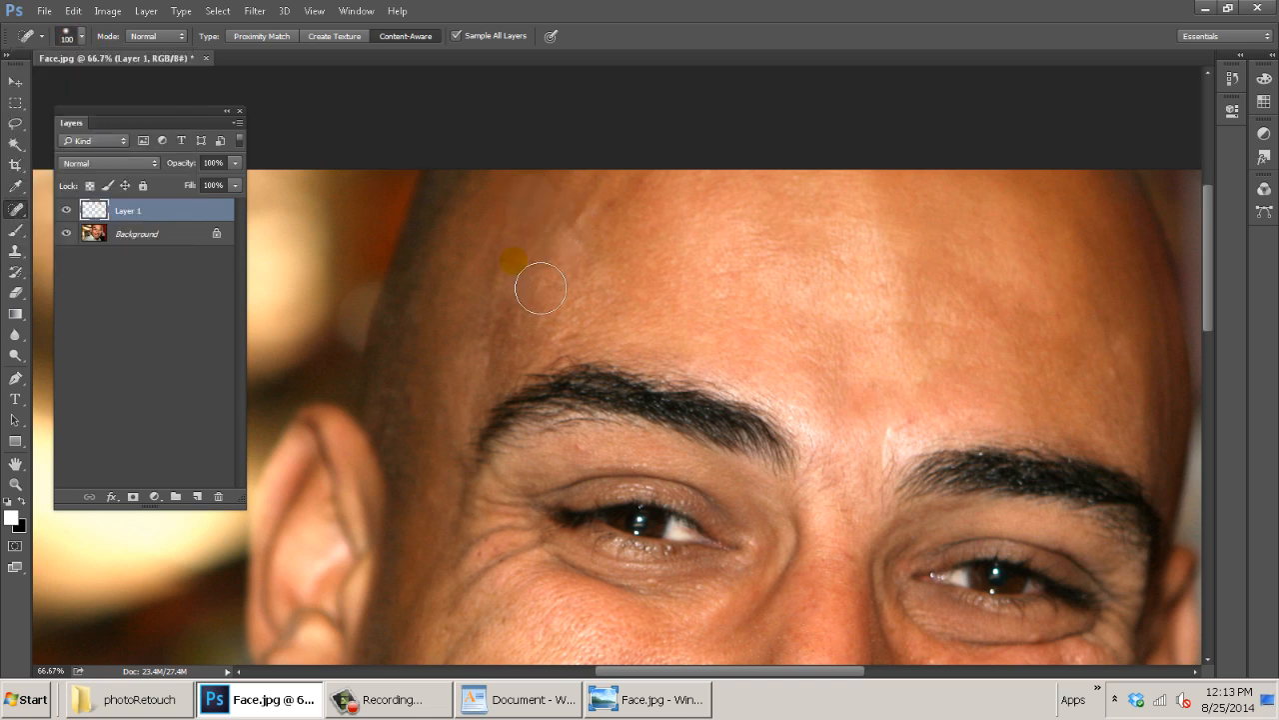
Set the brush hardness to 80% and heal the vein along the left side of the forehead with short dabs.
click(83, 37)
click(113, 122)
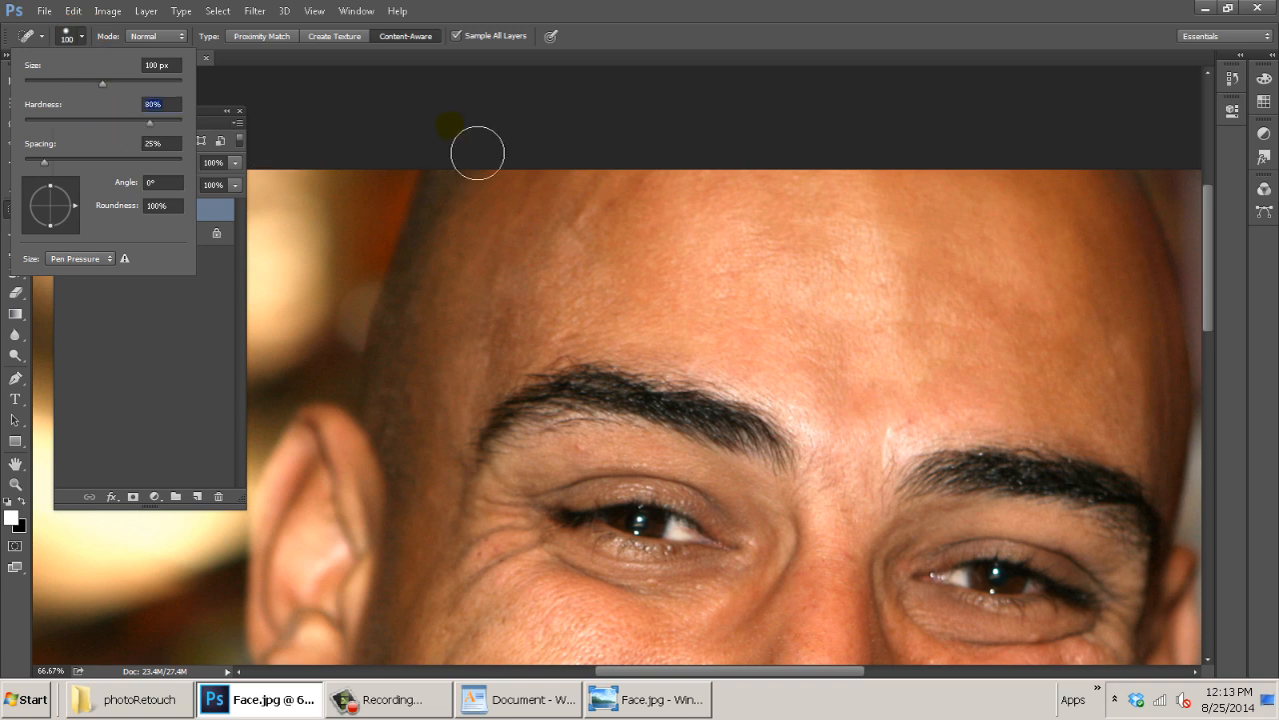
click(450, 125)
click(586, 215)
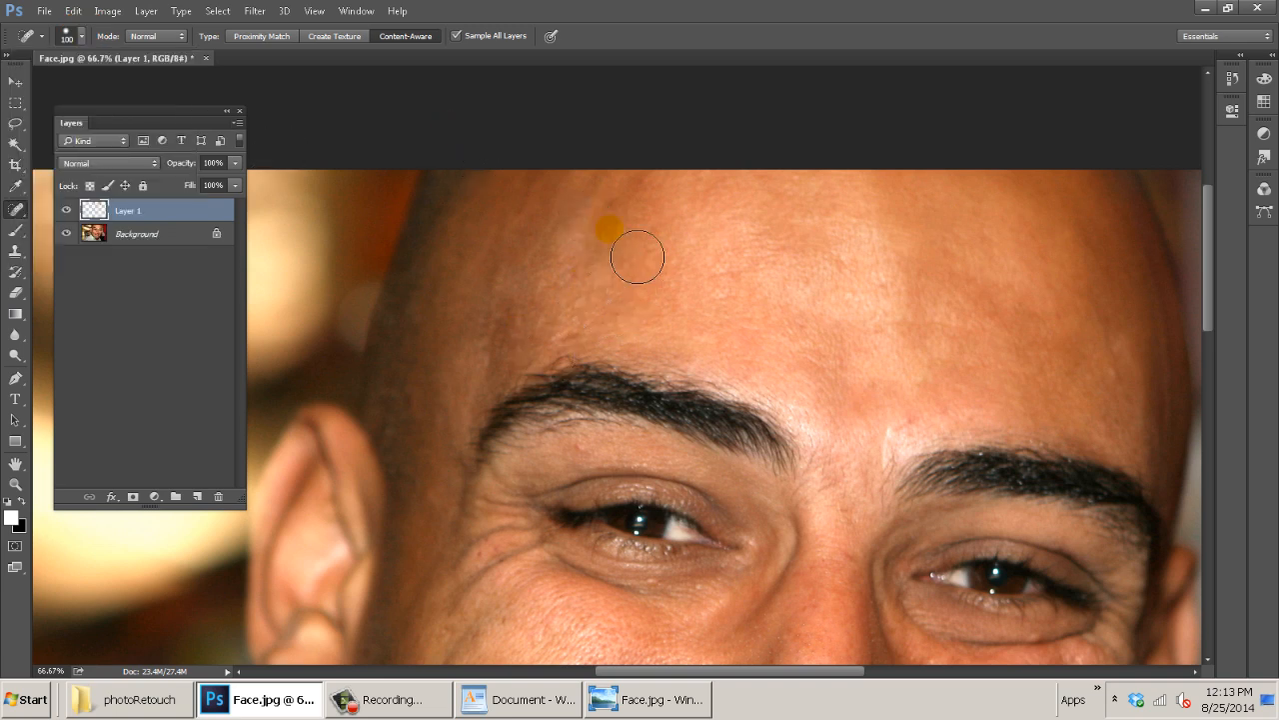
click(608, 218)
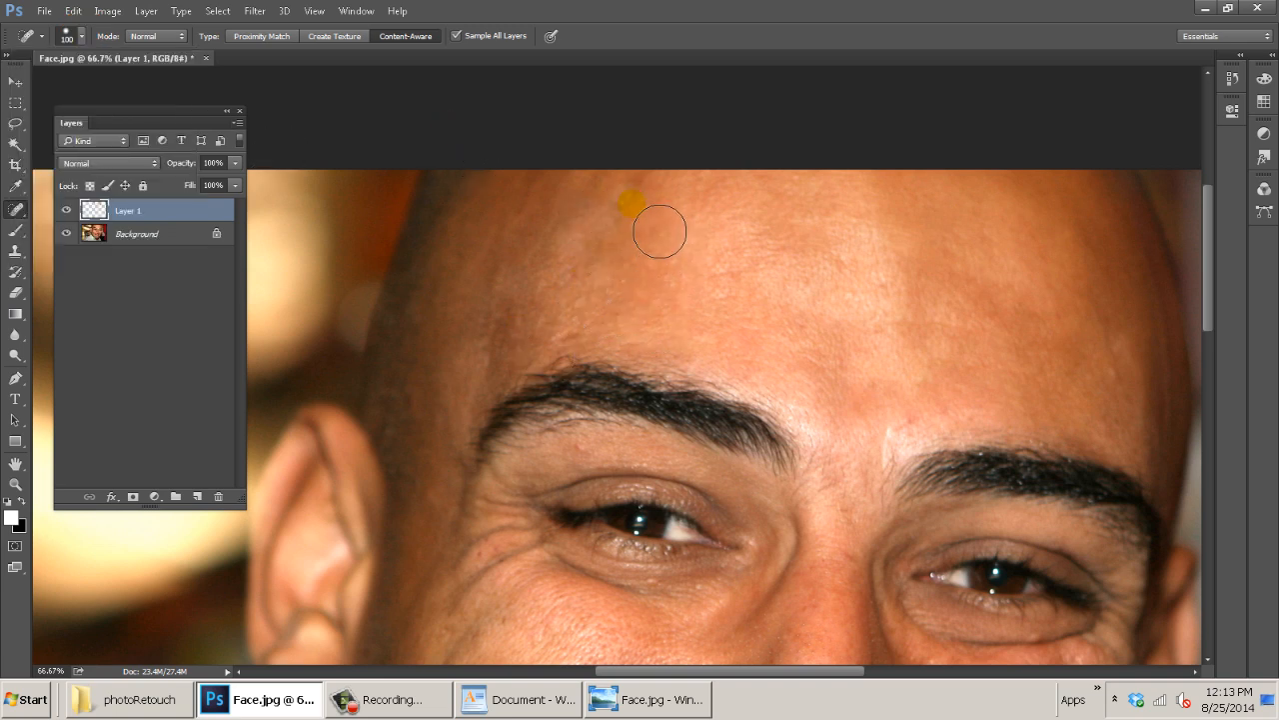
click(637, 198)
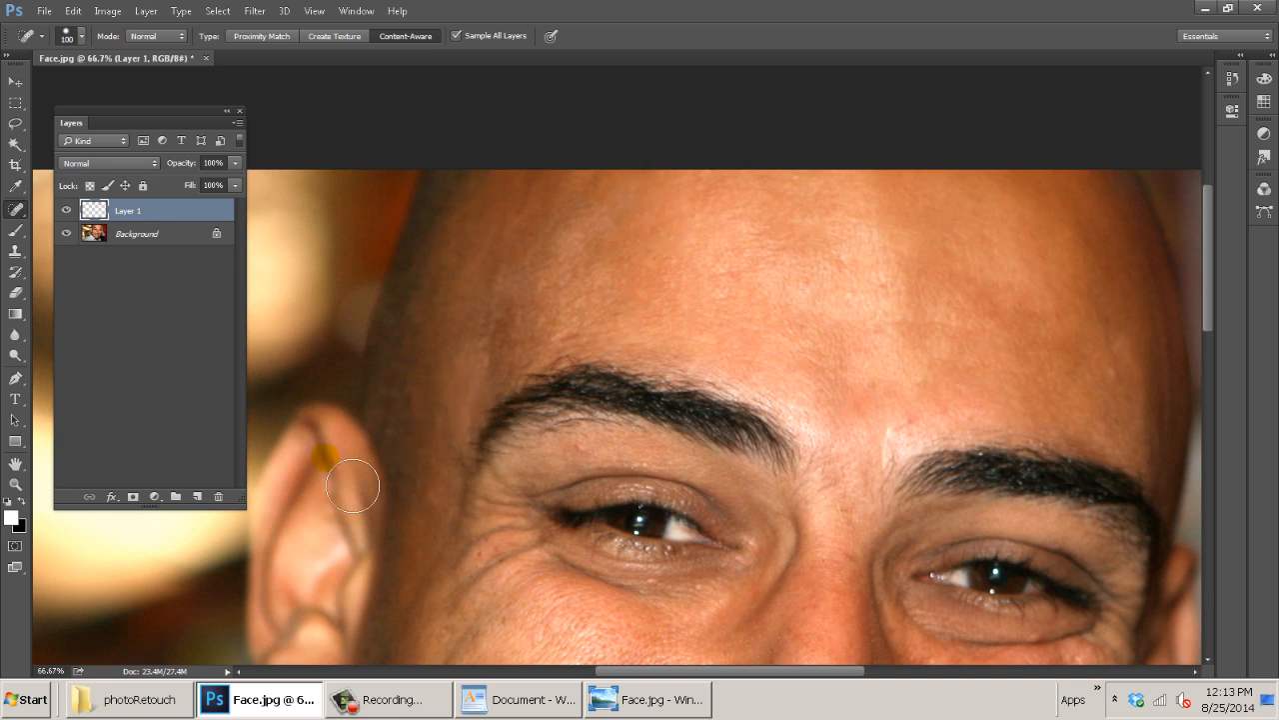
drag(556, 289, 640, 300)
drag(695, 246, 636, 409)
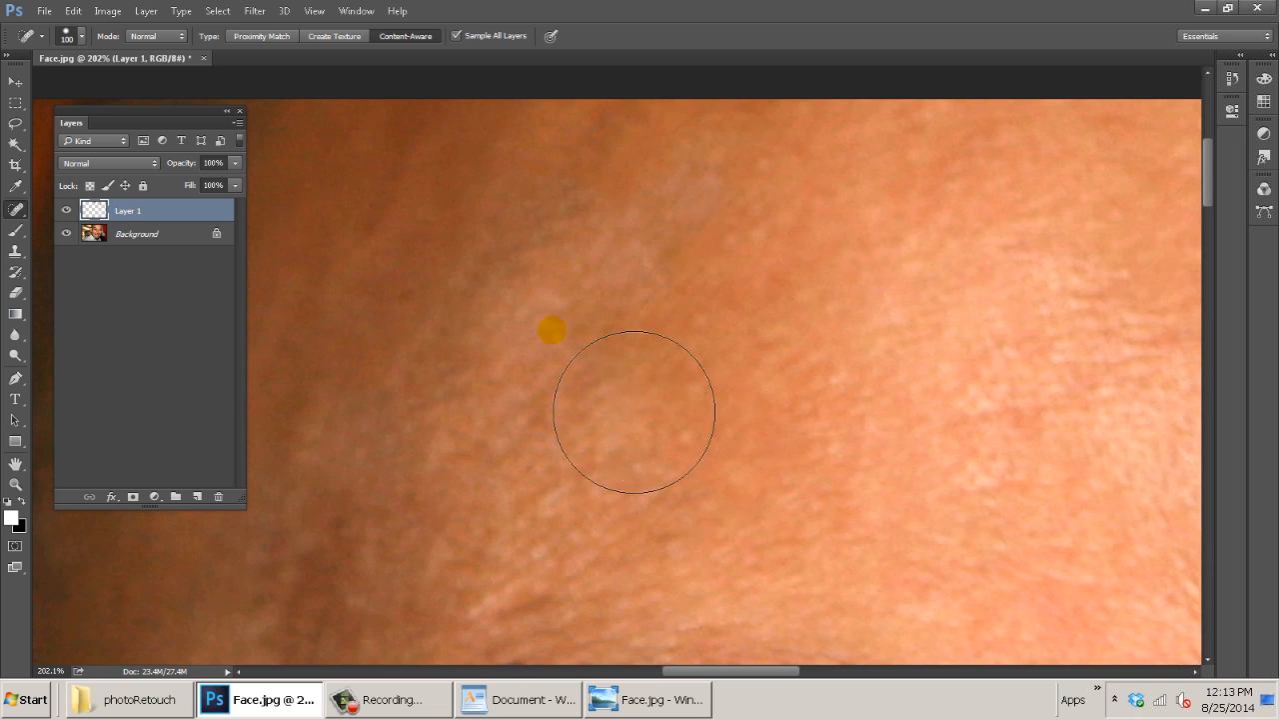
Heal the remaining part of the vein on the left side of the forehead with the Spot Healing Brush.
key(b)
key(v)
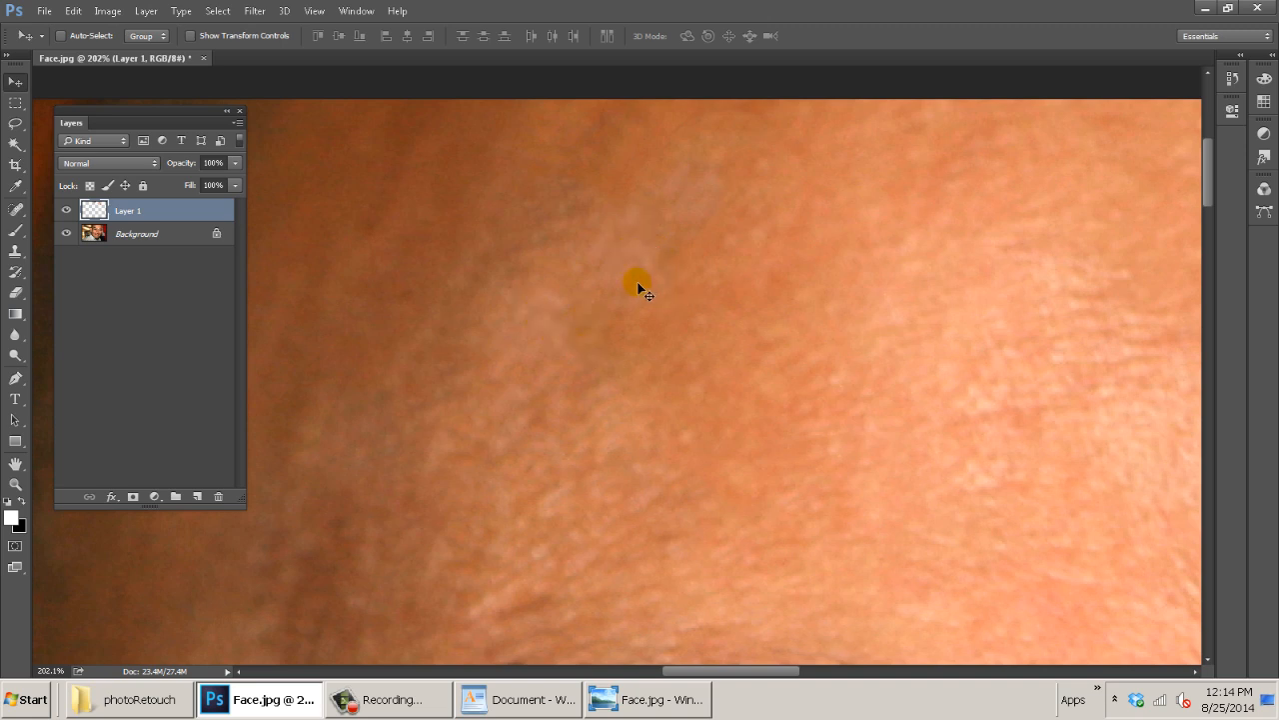
click(16, 209)
click(539, 308)
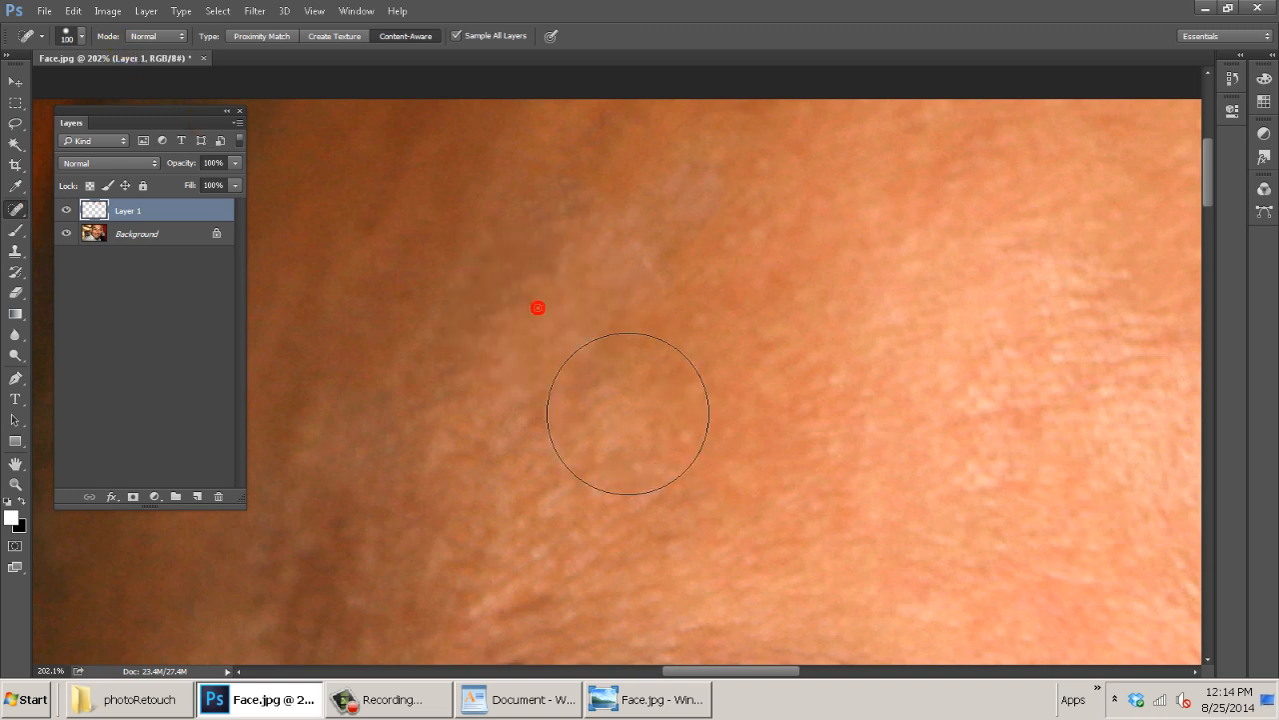
Compare the forehead before and after retouching by repeatedly hiding and showing Layer 1 with the face in view.
key(ctrl+minus)
key(ctrl+minus)
key(ctrl+minus)
key(ctrl+minus)
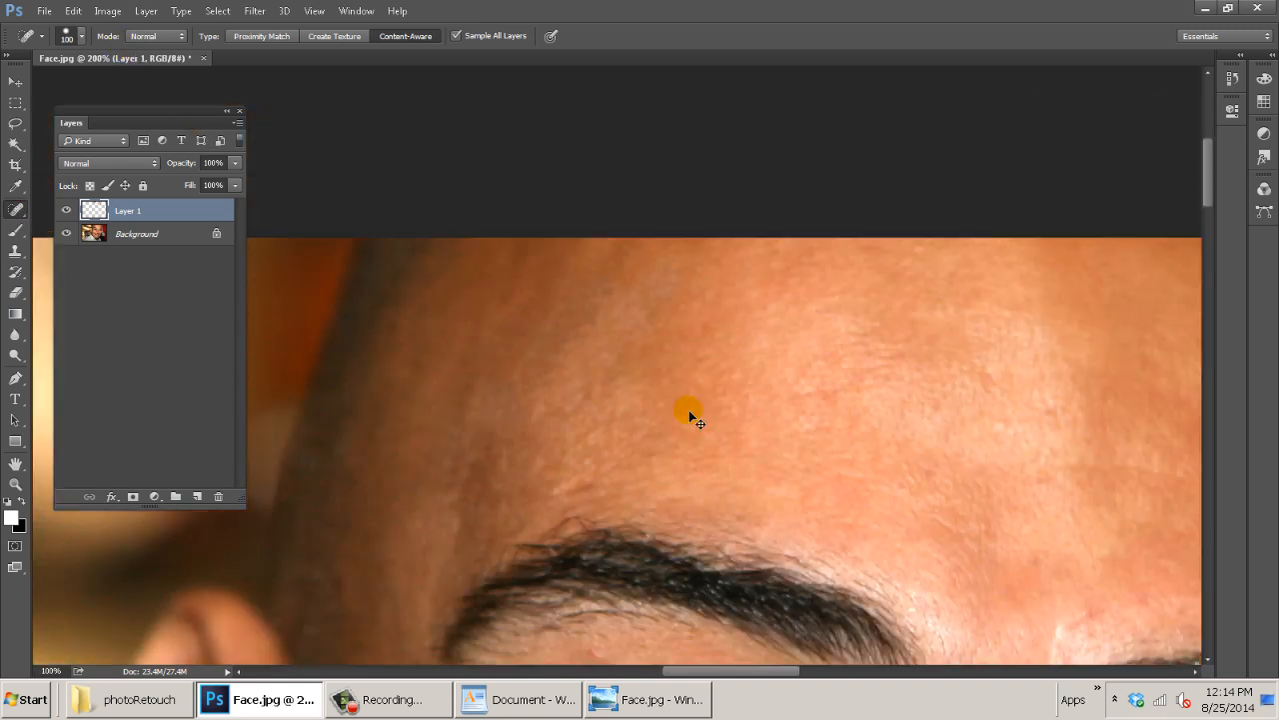
drag(830, 468, 686, 354)
click(65, 210)
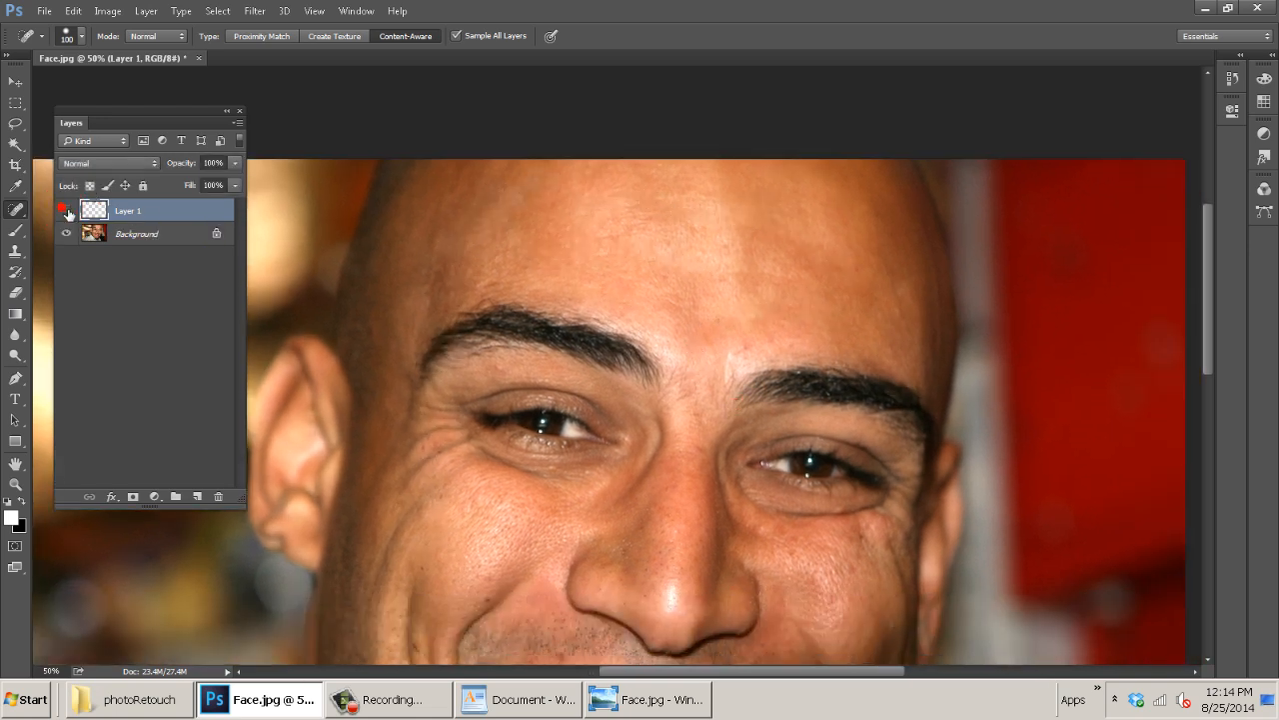
click(66, 210)
click(66, 210)
click(66, 209)
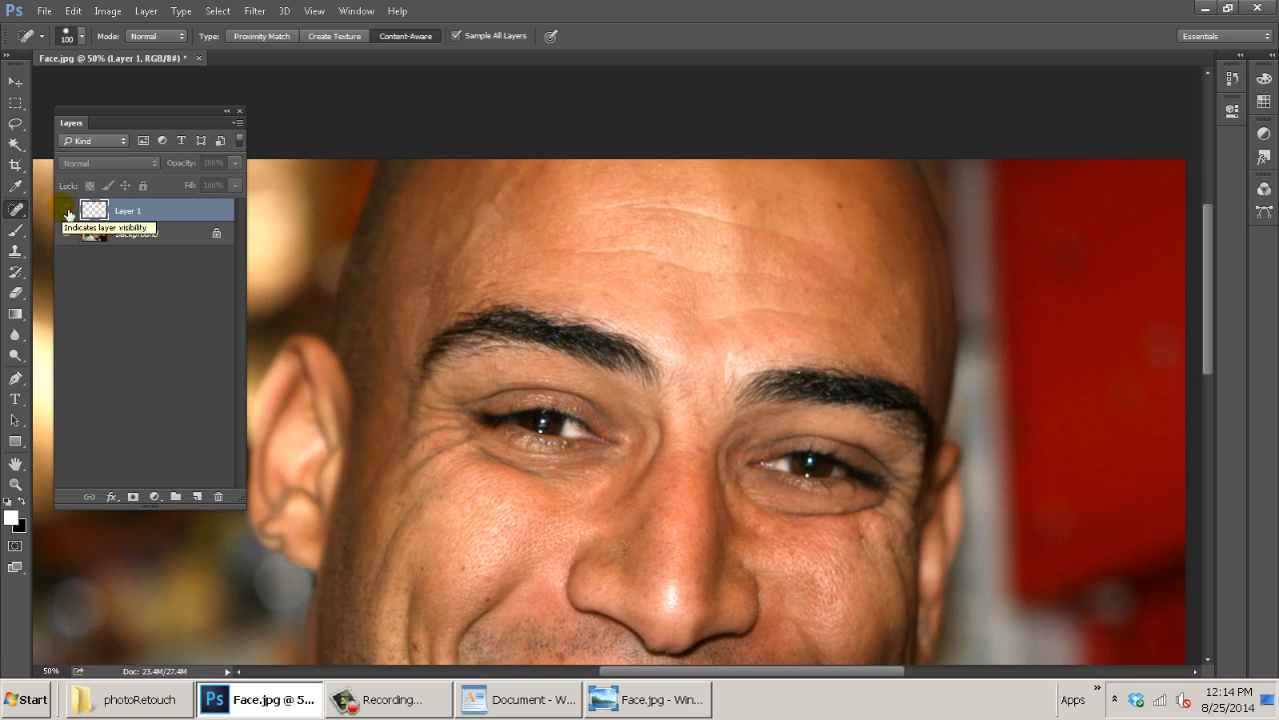
click(66, 211)
click(66, 211)
click(66, 211)
click(66, 211)
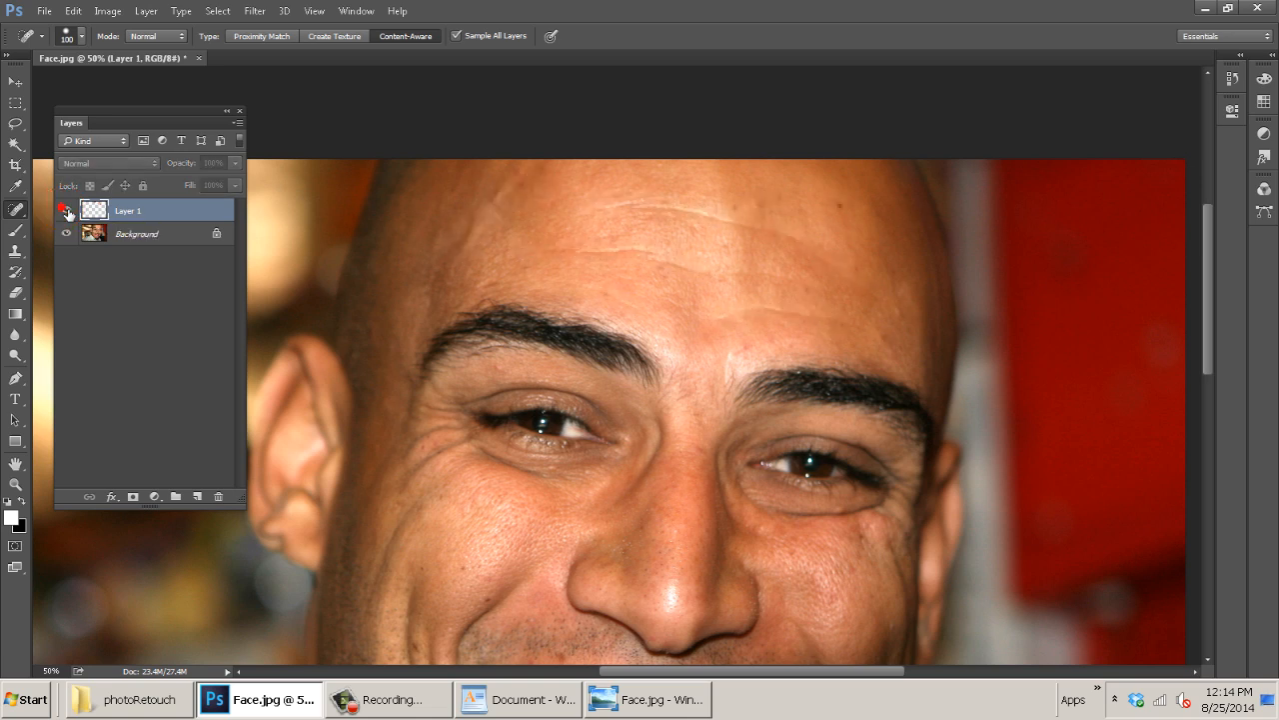
click(66, 211)
click(66, 211)
click(66, 210)
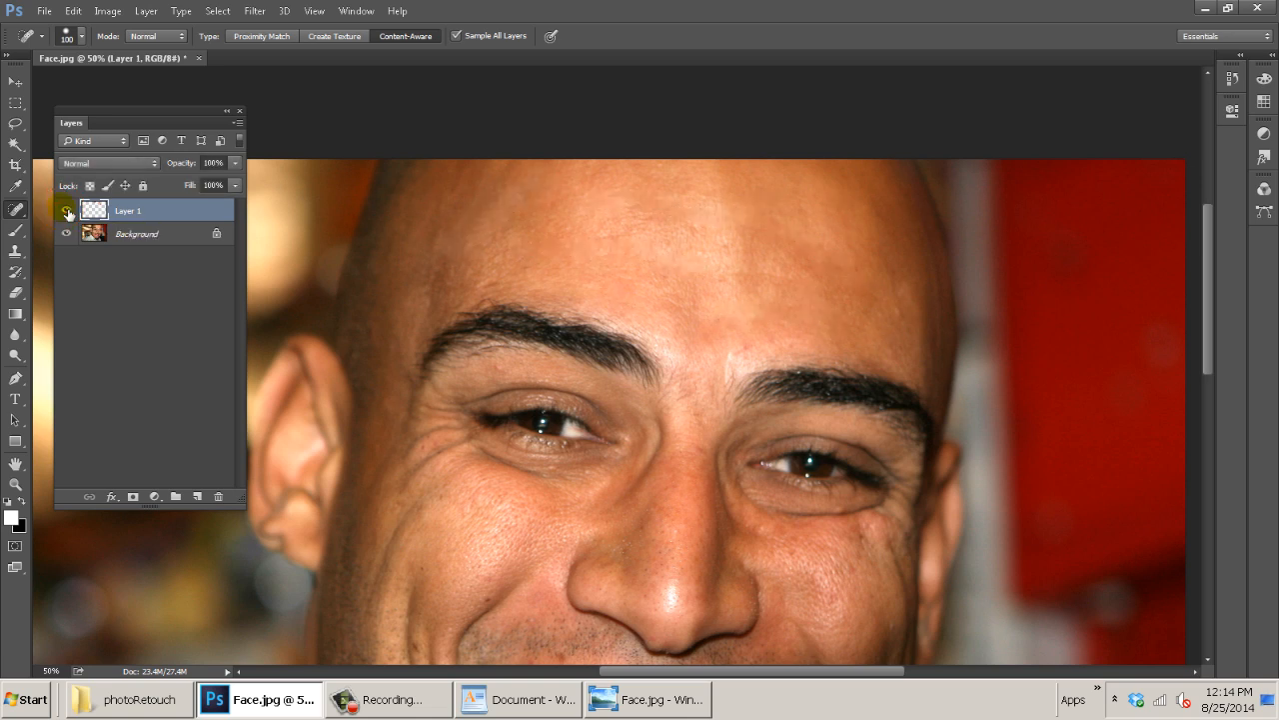
click(66, 211)
click(66, 211)
click(66, 211)
click(66, 211)
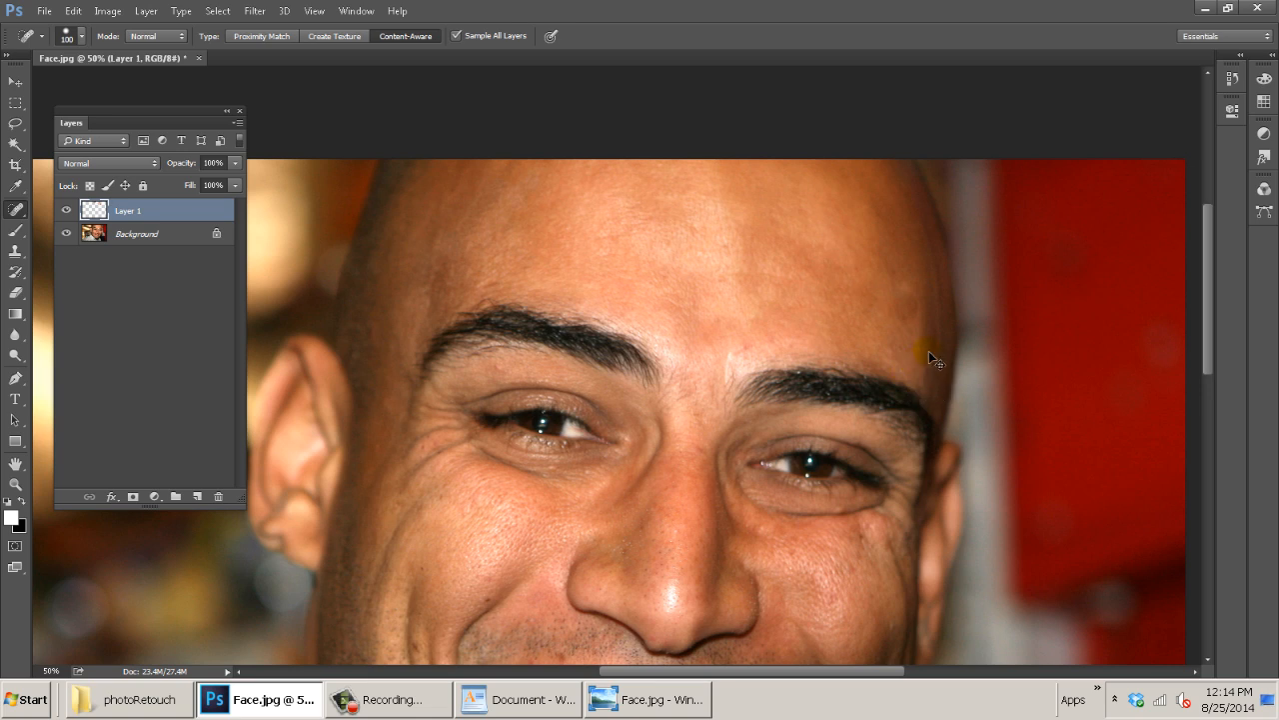
Touch up the skin above the outer end of the right eyebrow and rename Layer 1 to ForeheadWrinkles.
click(911, 337)
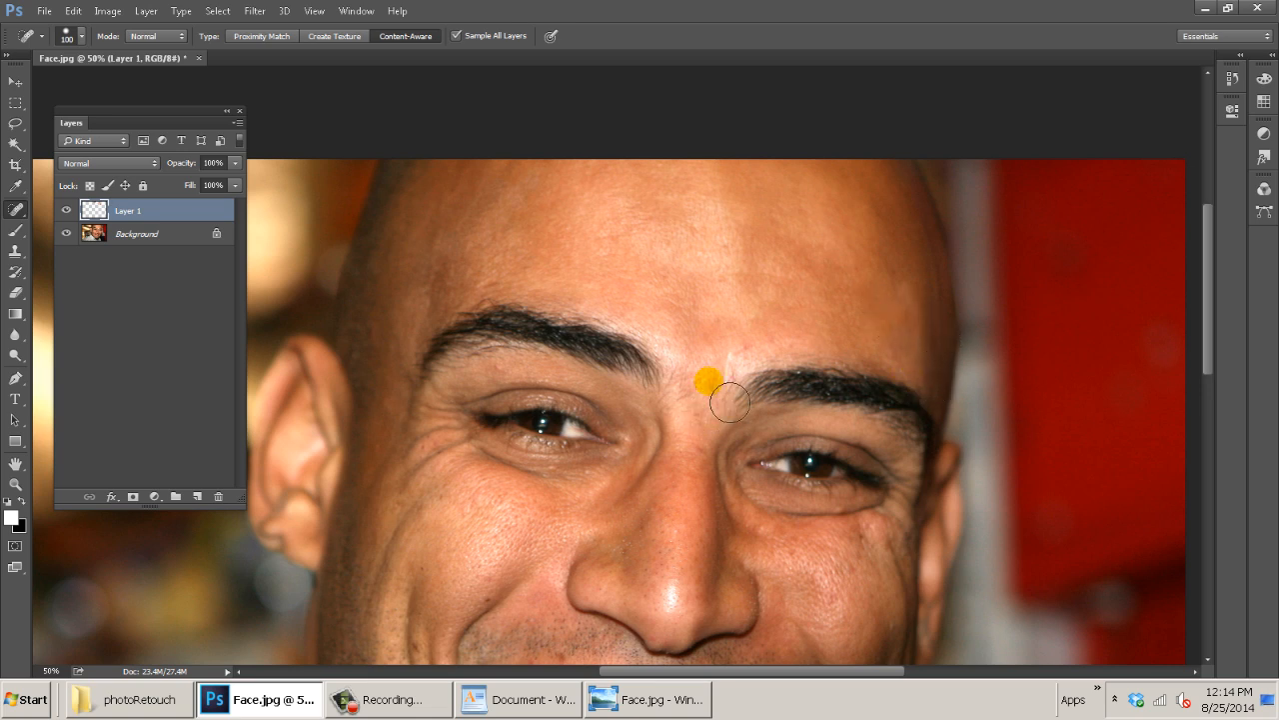
drag(909, 356, 786, 359)
drag(756, 407, 814, 383)
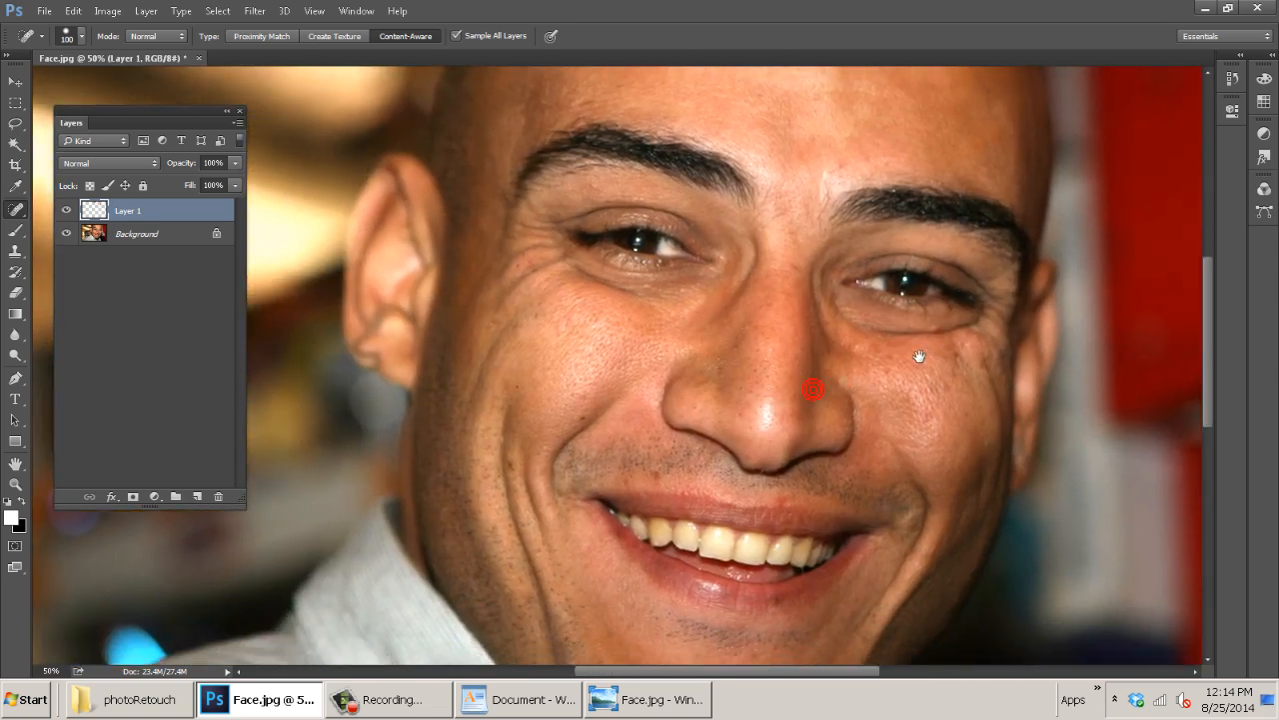
drag(742, 307, 737, 361)
double_click(128, 210)
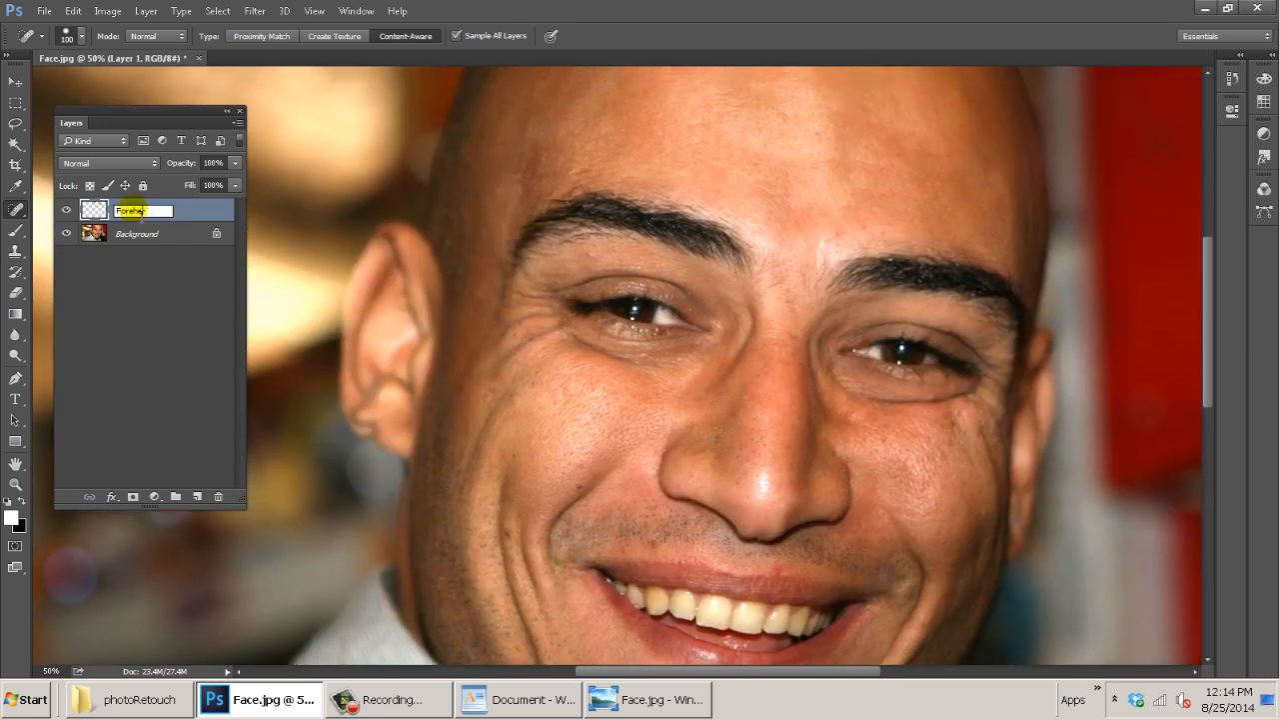
text(ForeheadWrinkles)
key(Return)
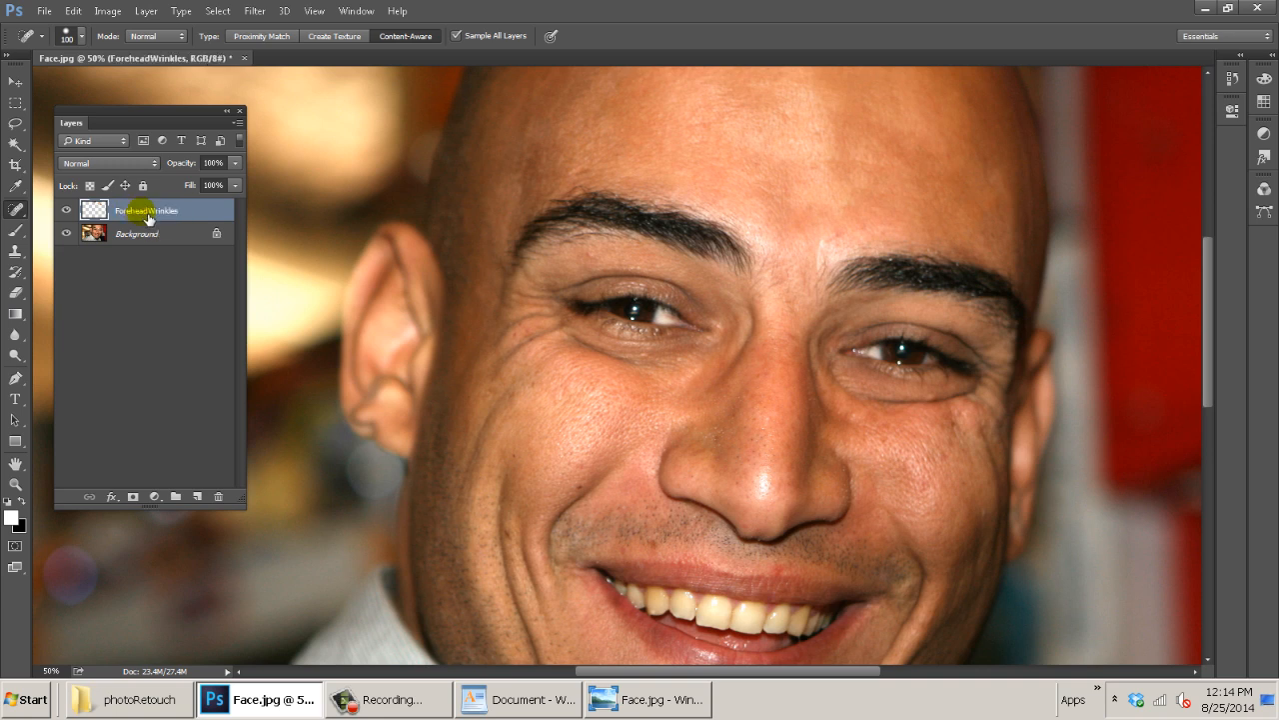
Add a new empty layer above ForeheadWrinkles, hide the ForeheadWrinkles layer and keep the new layer selected.
click(198, 496)
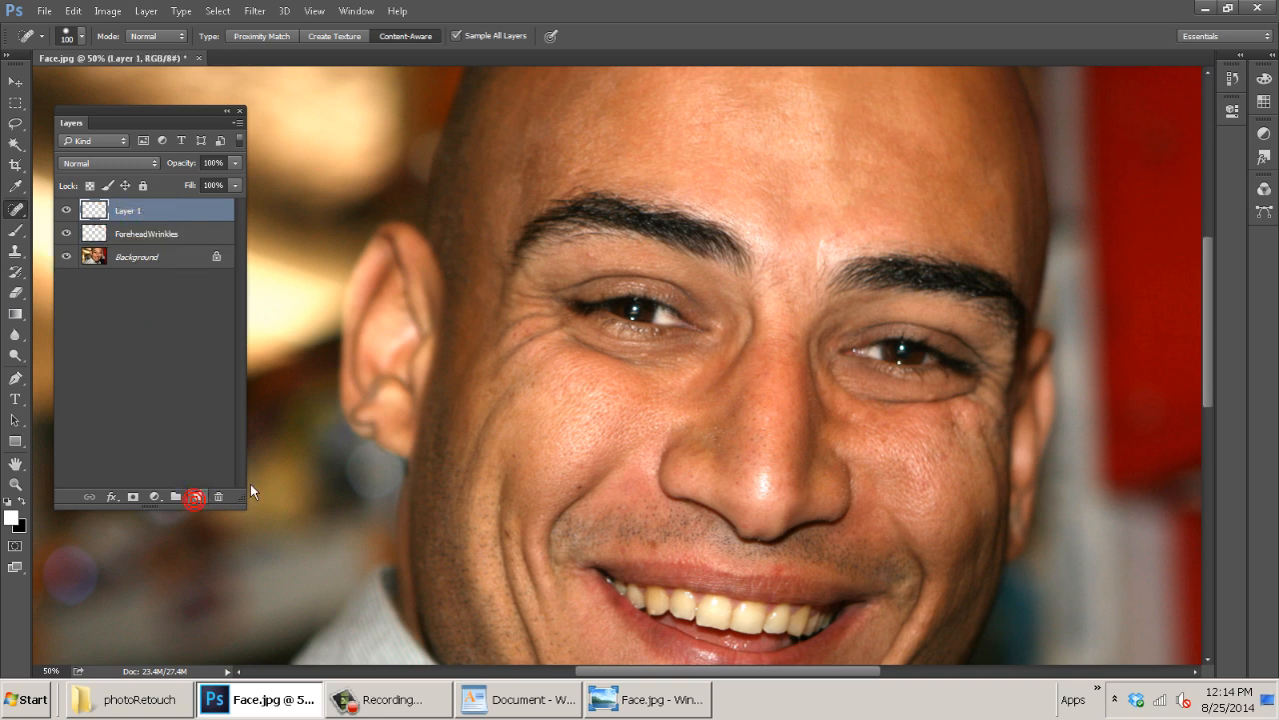
click(66, 233)
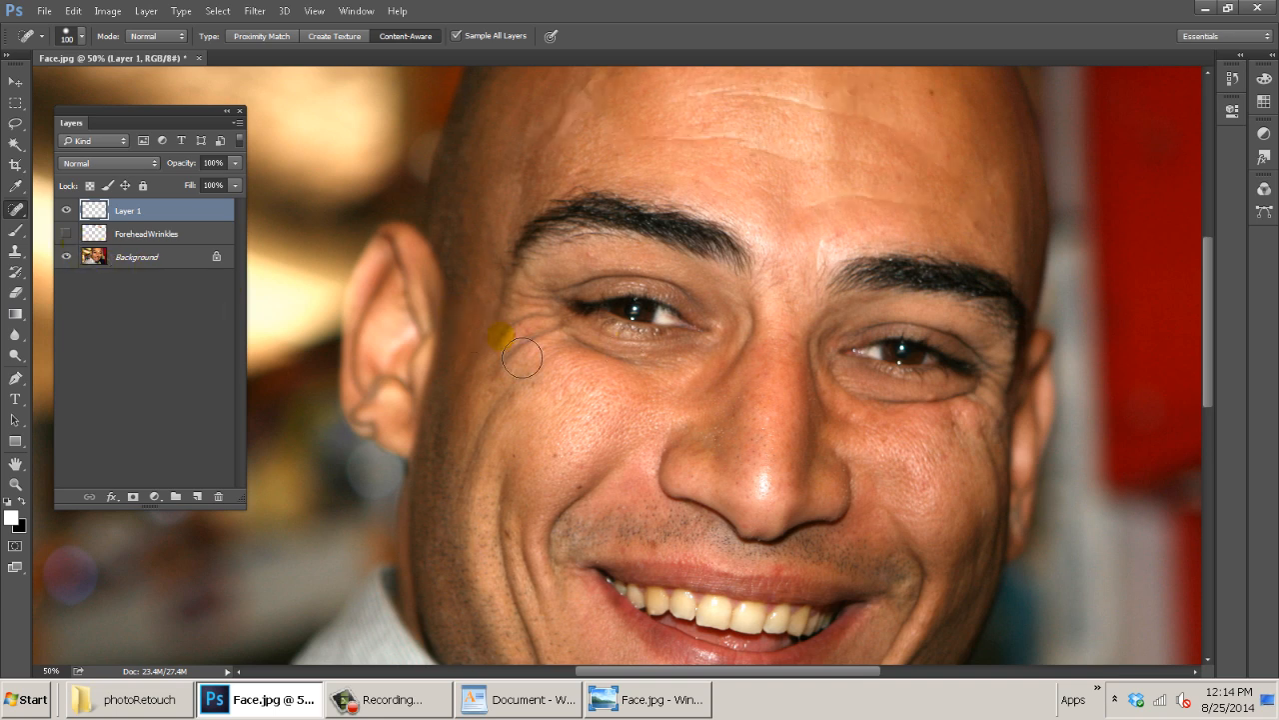
drag(571, 385, 583, 337)
mouse_move(585, 386)
mouse_down()
mouse_move(580, 422)
mouse_move(563, 397)
mouse_move(584, 422)
mouse_up()
click(120, 206)
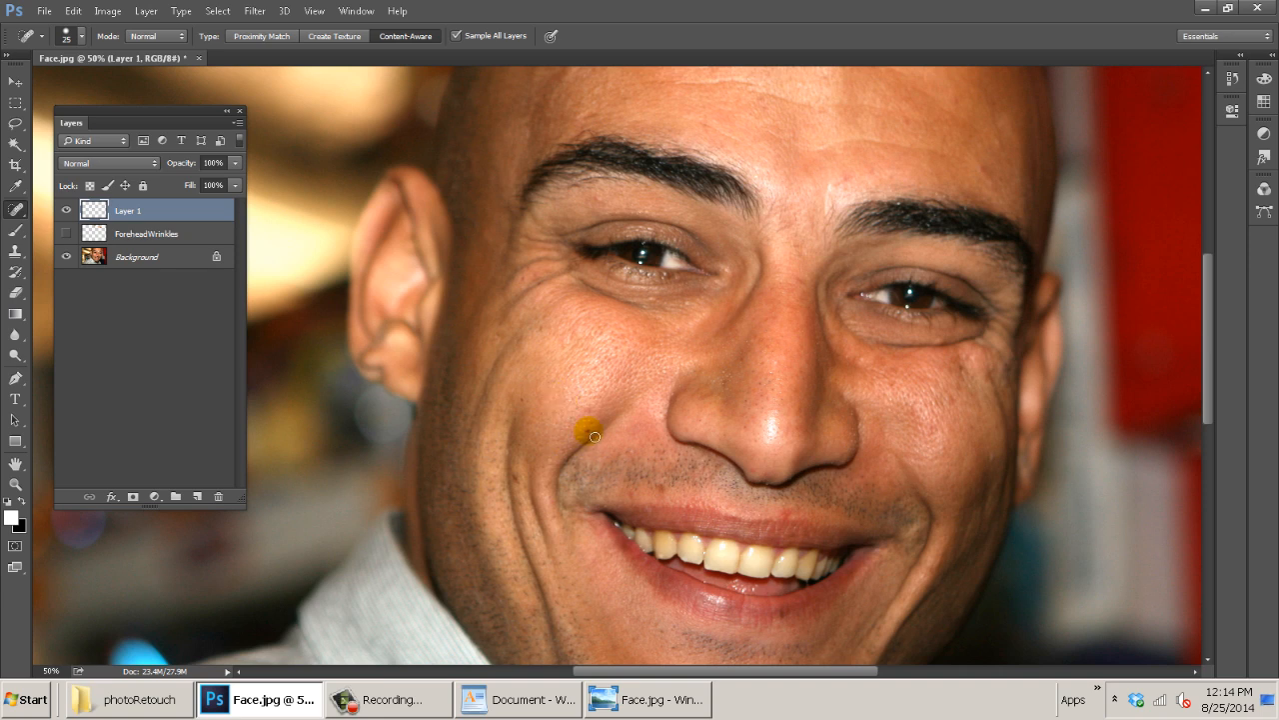
Heal the small blemishes on the left cheek and beside the left eye with a 25 px Spot Healing Brush.
click(593, 436)
click(557, 332)
drag(530, 303, 542, 280)
click(545, 288)
click(515, 485)
click(504, 341)
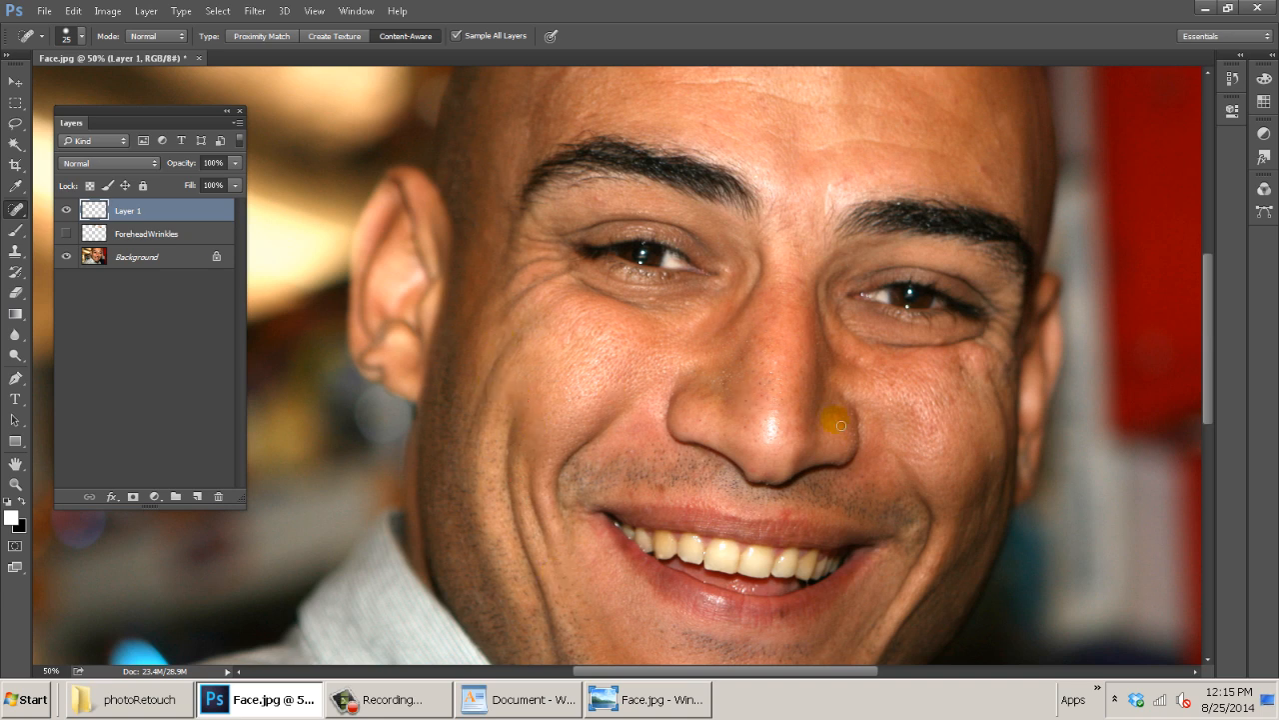
Heal the small skin blemishes just above the left part of the upper lip.
drag(856, 432, 733, 264)
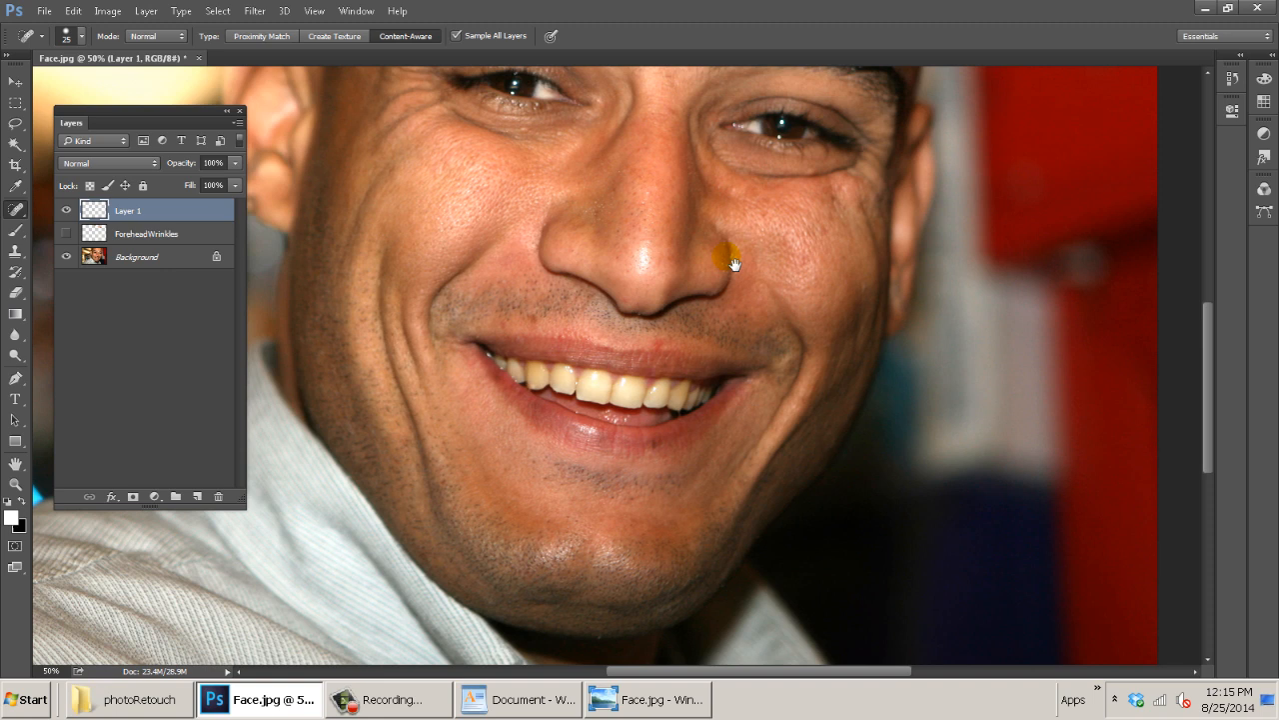
ctrl+click(530, 313)
ctrl+click(529, 312)
ctrl+click(530, 313)
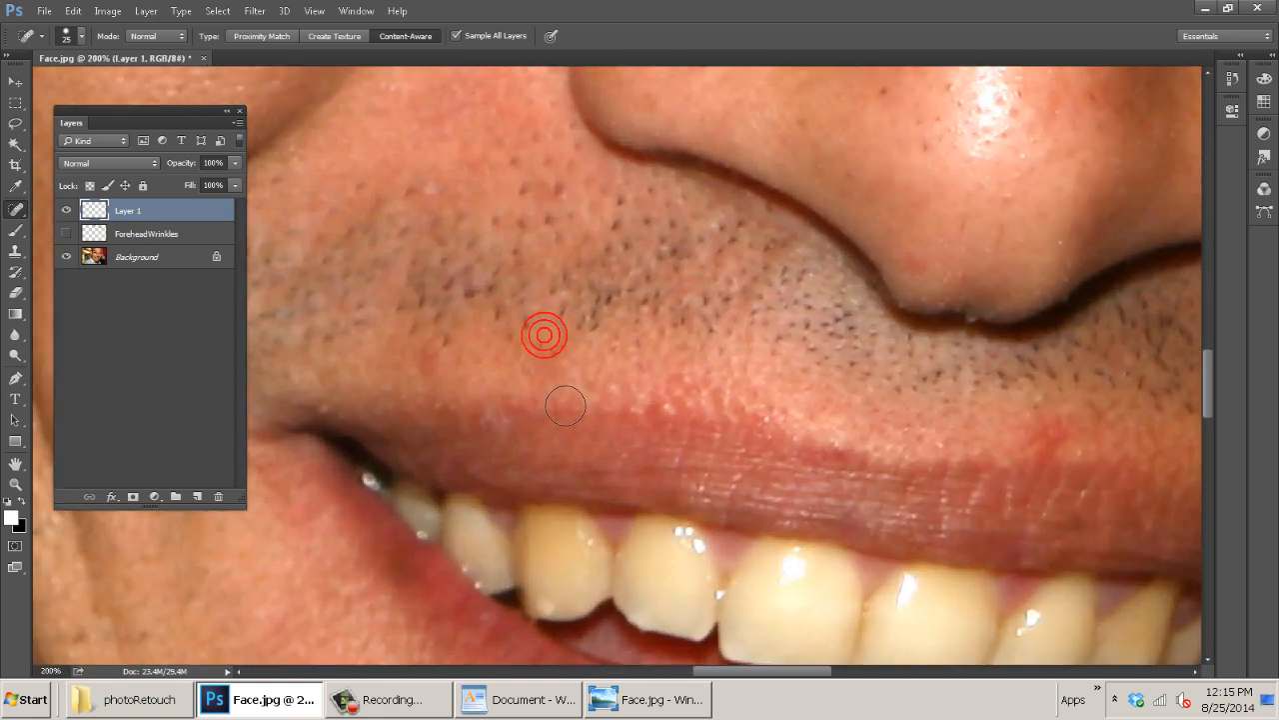
click(579, 370)
click(564, 333)
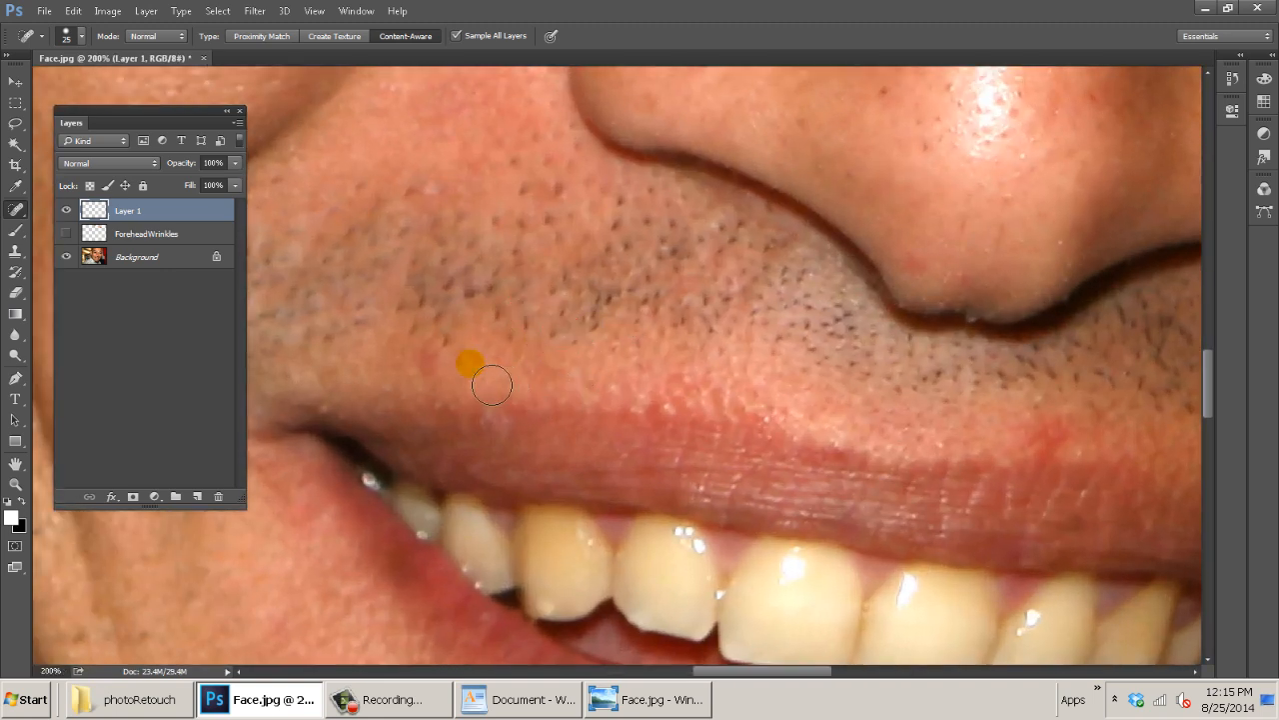
click(437, 356)
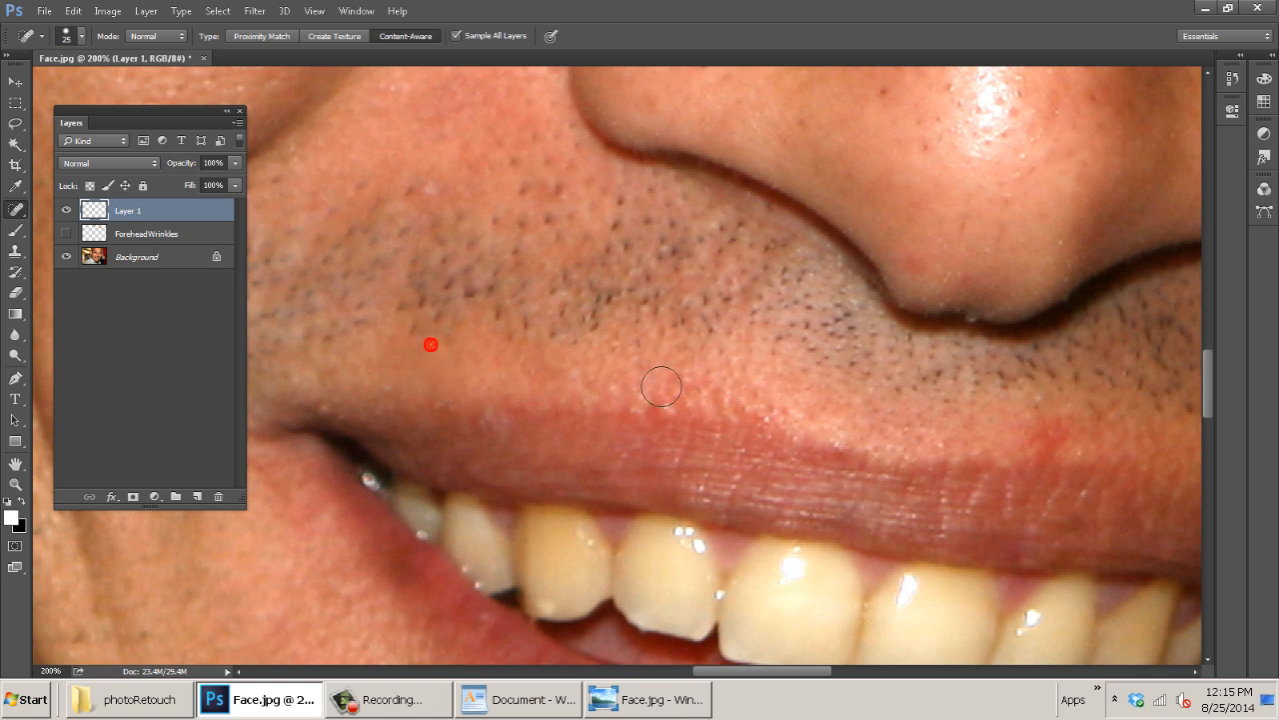
Heal the reddish spot above the right part of the upper lip with several short dabs.
drag(837, 376, 507, 338)
click(711, 375)
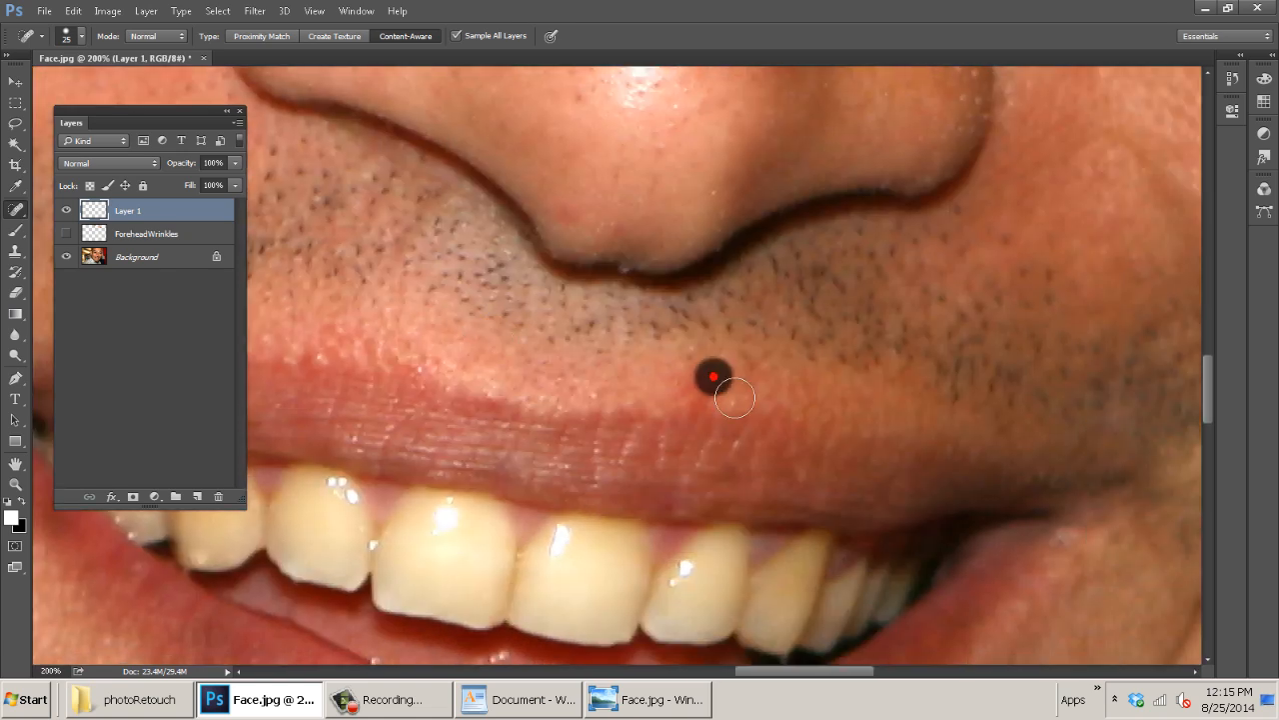
click(695, 385)
click(708, 389)
click(695, 371)
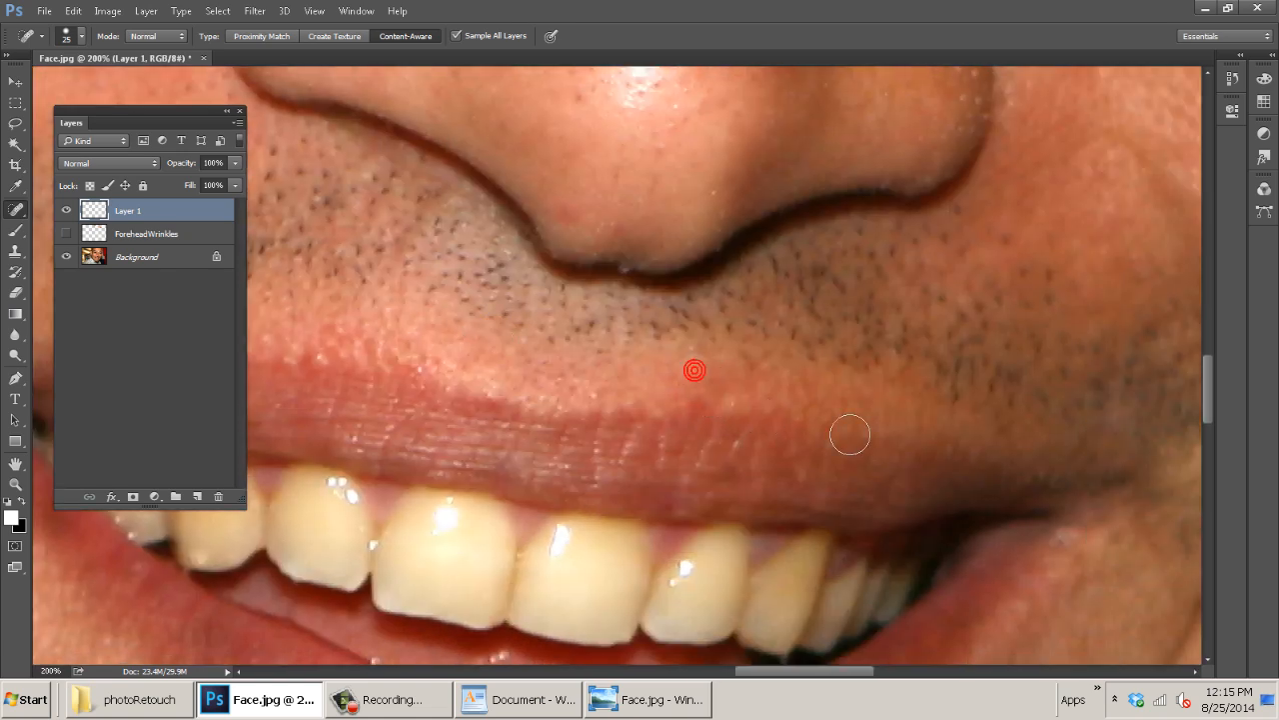
click(699, 359)
click(737, 376)
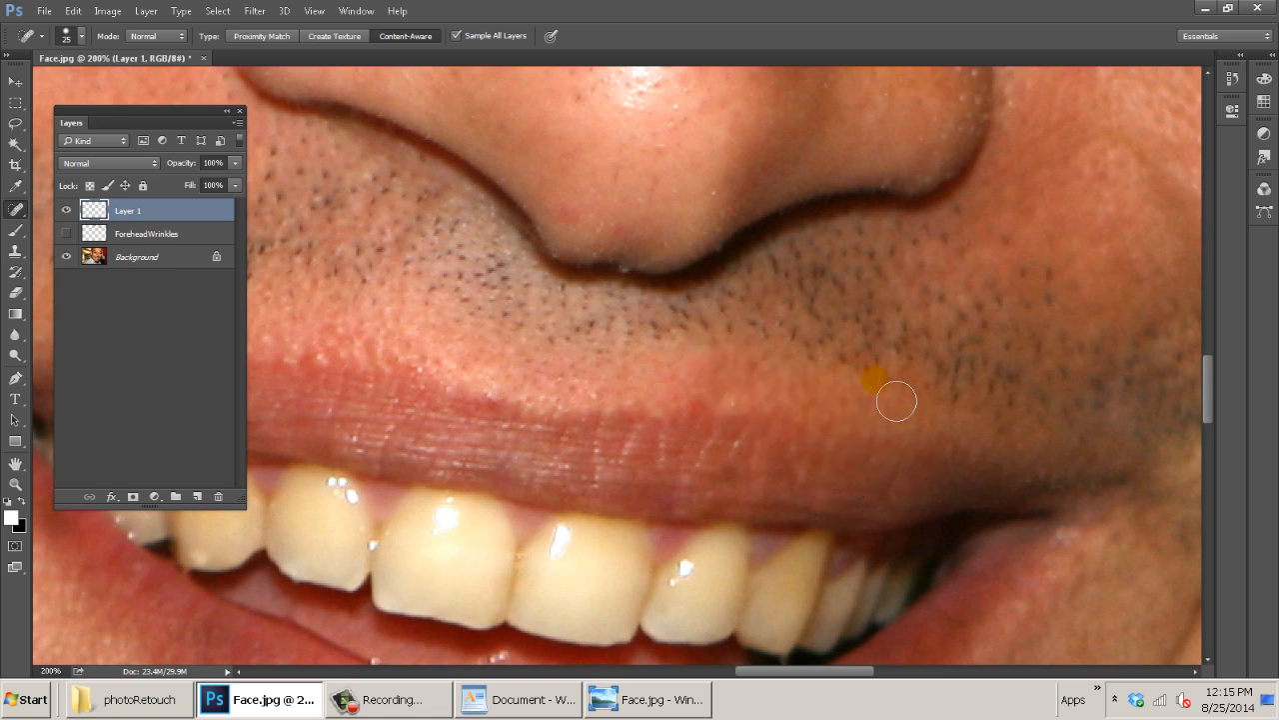
Try a healing stroke along the right part of the upper lip's edge, undo it, and heal the edge with a shorter stroke.
key(ctrl+minus)
key(ctrl+minus)
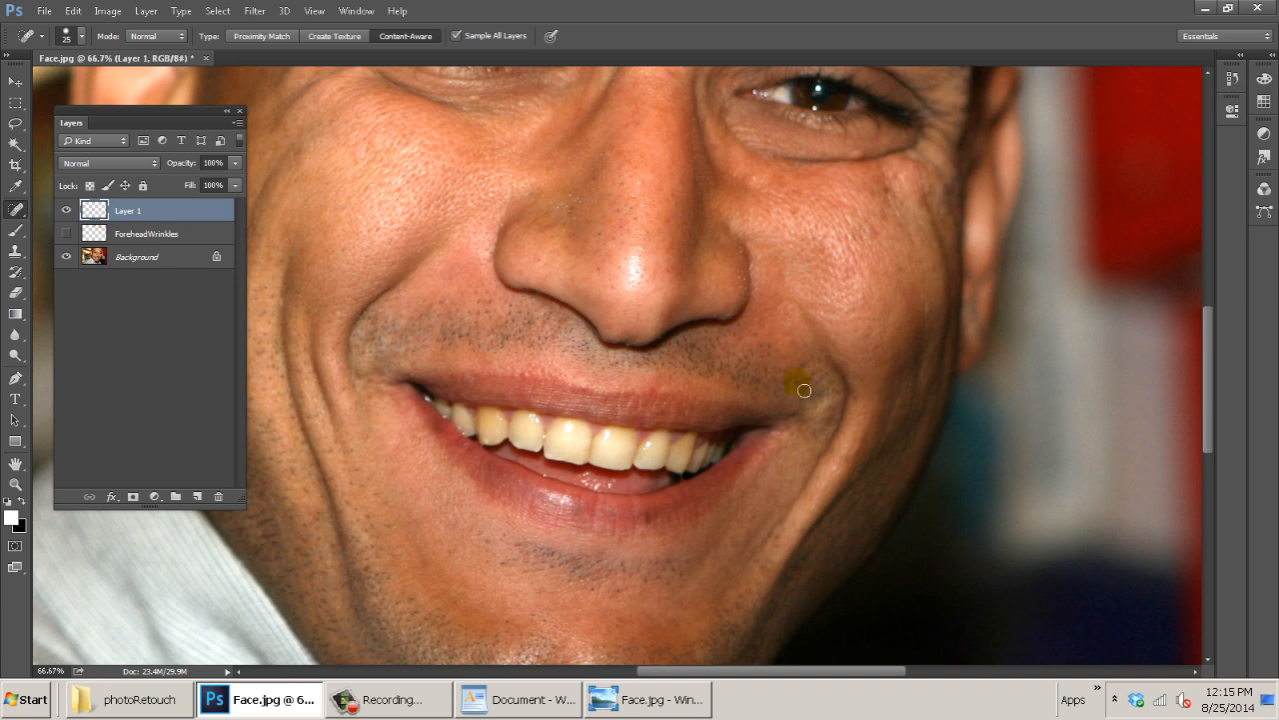
scroll(704, 410, up, 5)
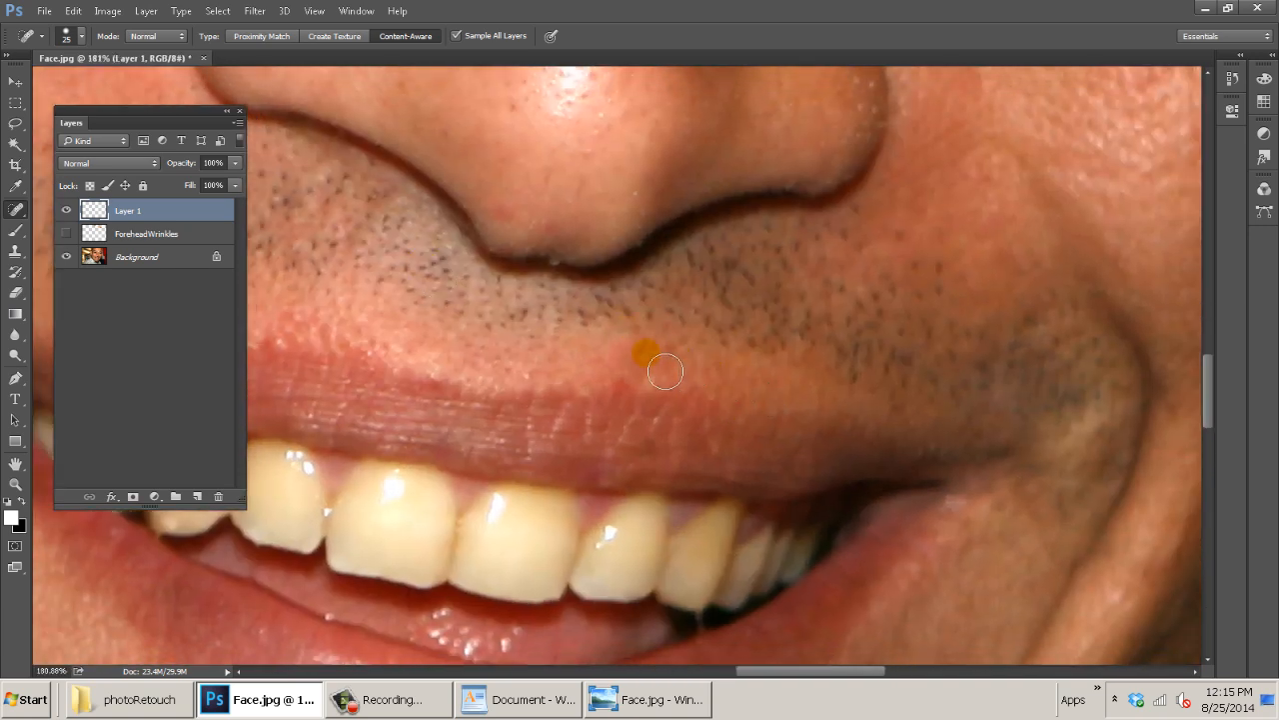
mouse_move(718, 389)
mouse_down()
mouse_move(646, 381)
mouse_move(723, 387)
mouse_move(663, 365)
mouse_move(632, 370)
mouse_move(740, 392)
mouse_up()
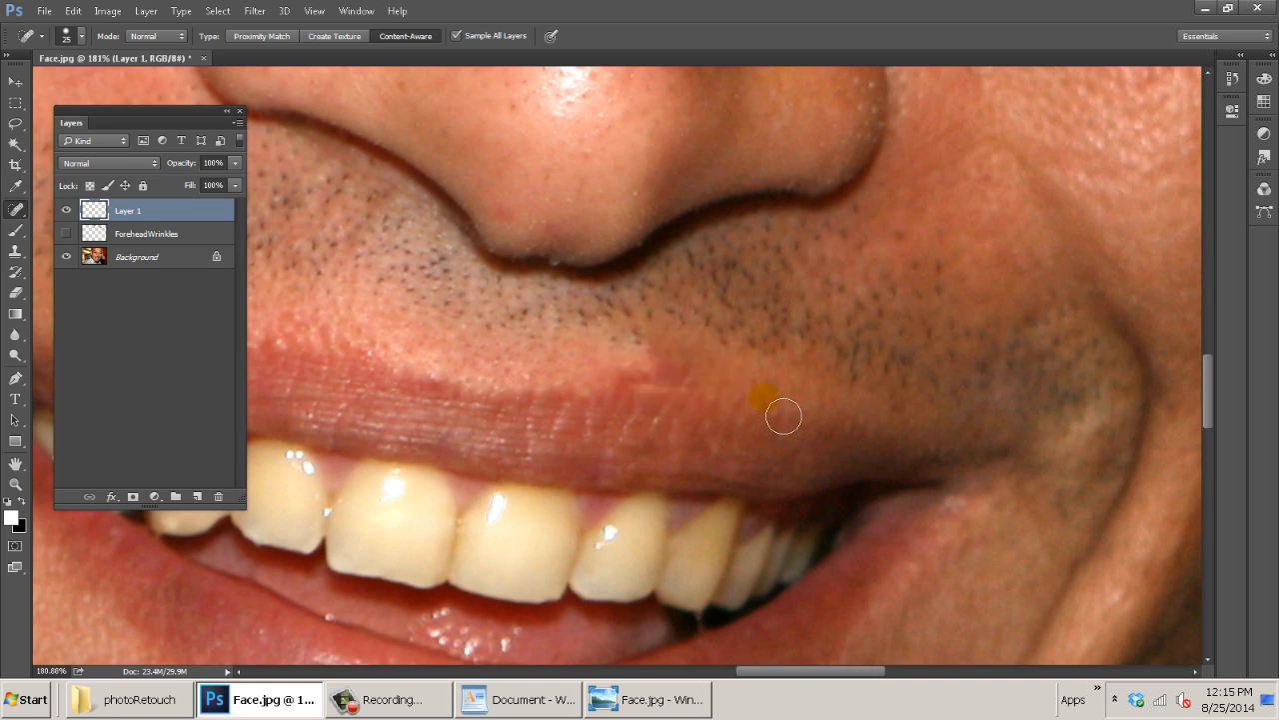
key(ctrl+z)
drag(602, 356, 631, 342)
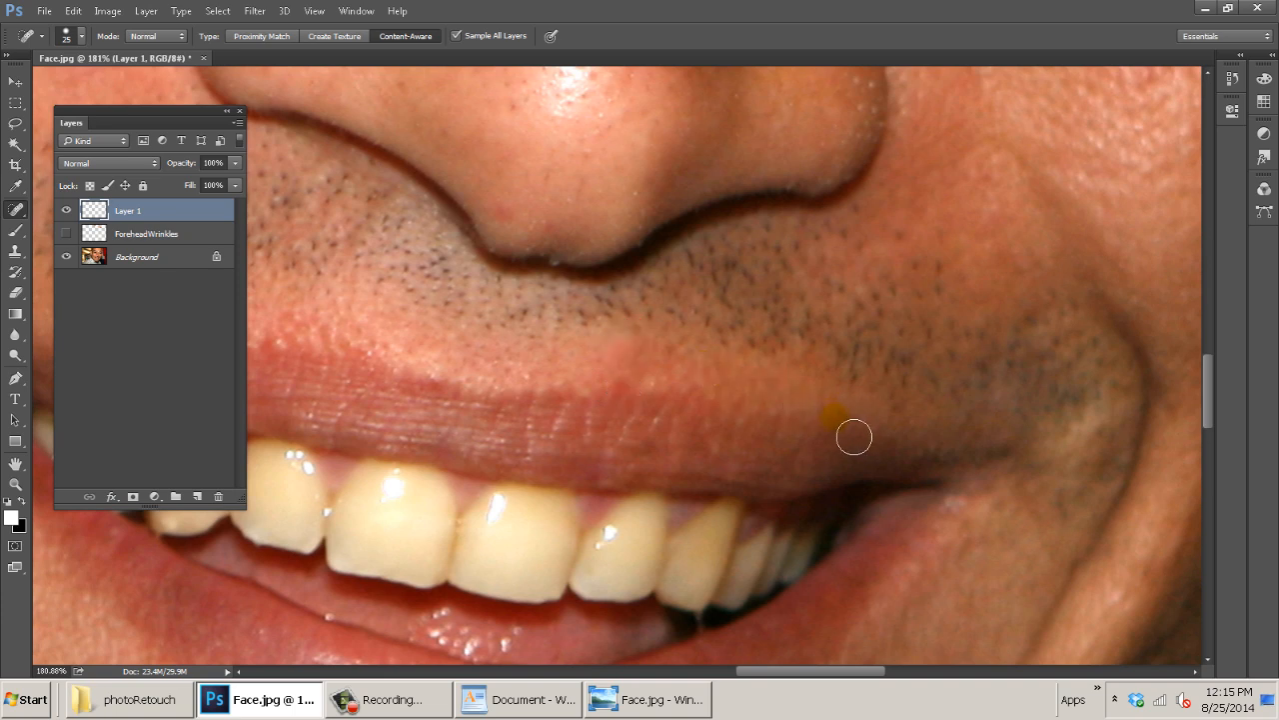
Heal a small blemish on the left cheek with a short Spot Healing Brush stroke.
scroll(855, 437, down, 3)
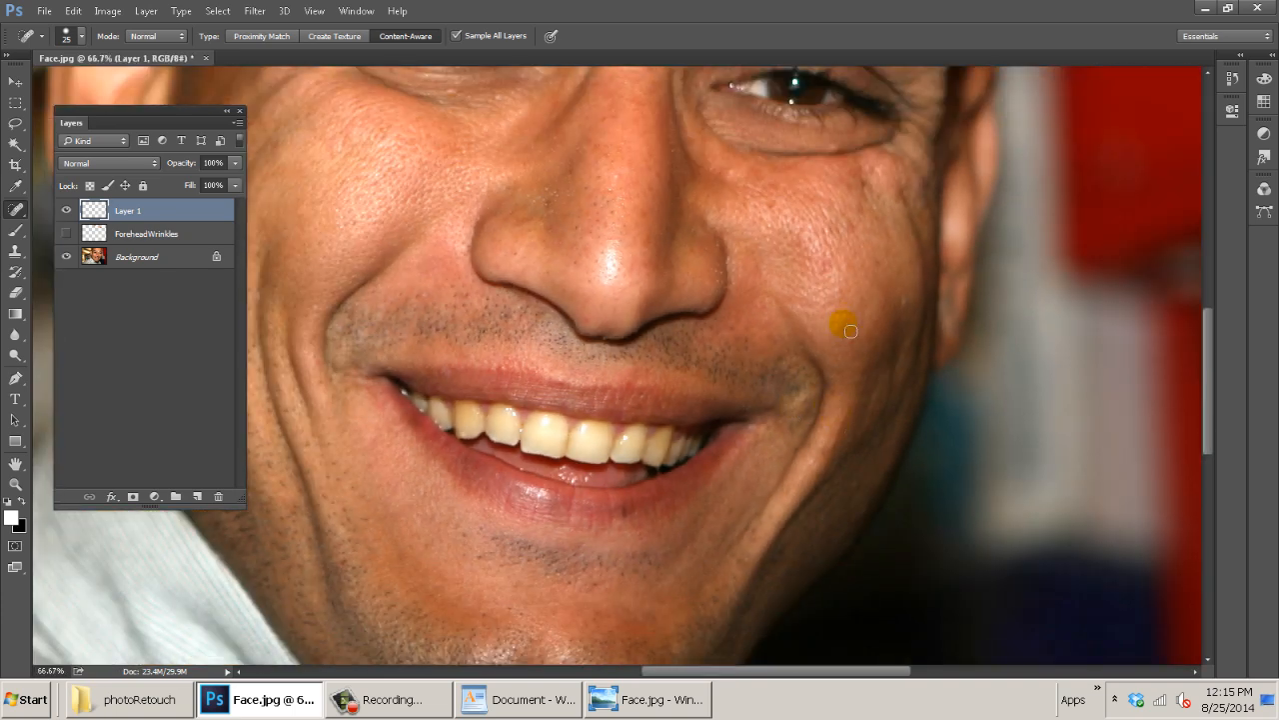
drag(837, 331, 791, 331)
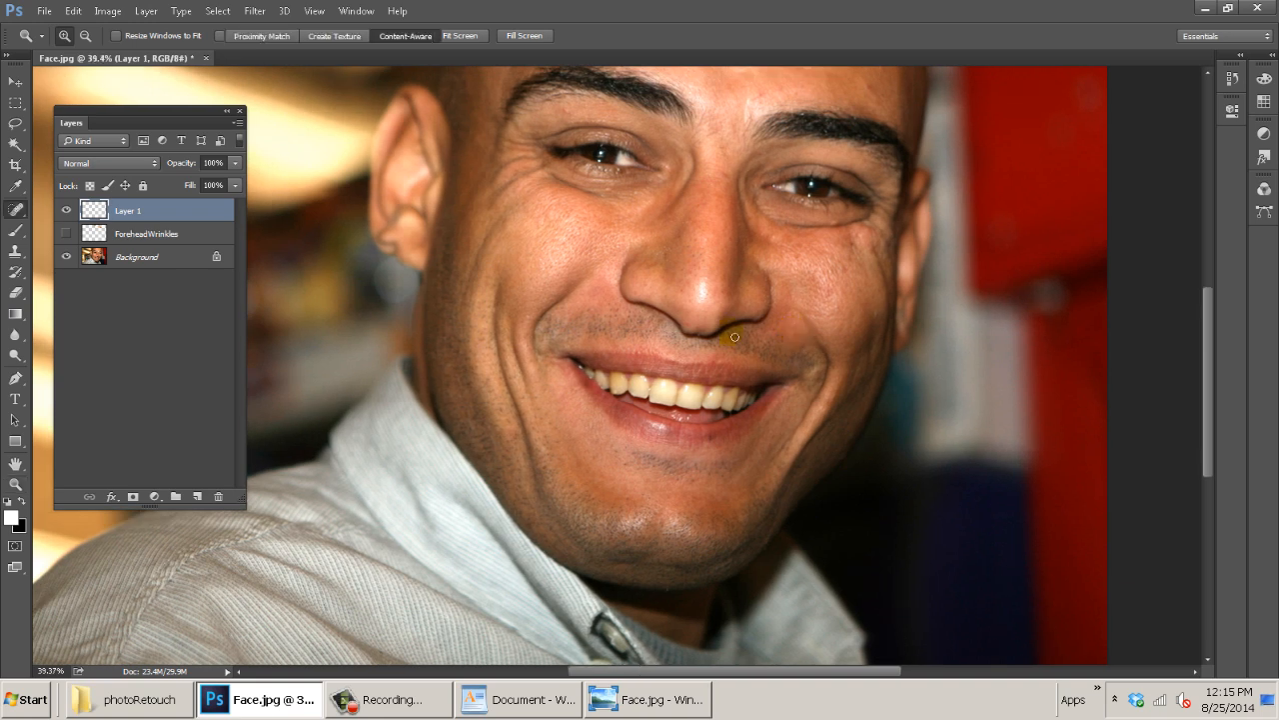
drag(511, 314, 515, 319)
drag(839, 313, 733, 377)
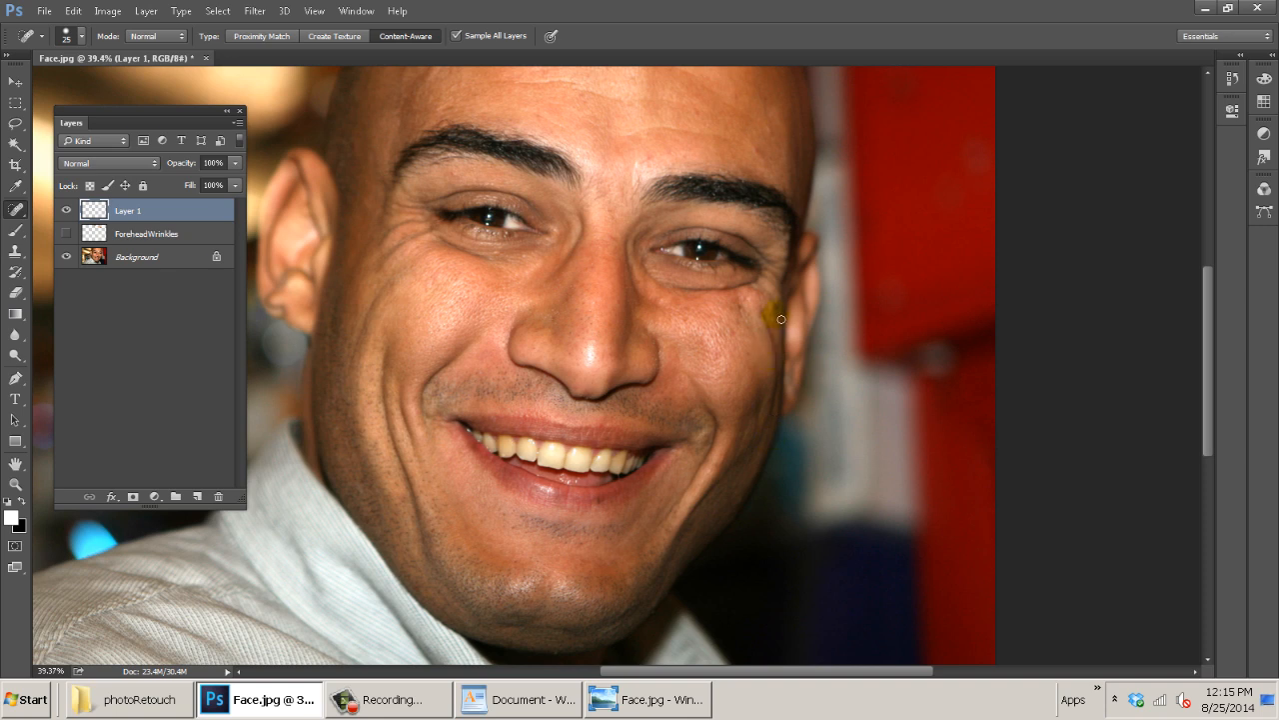
drag(743, 329, 708, 392)
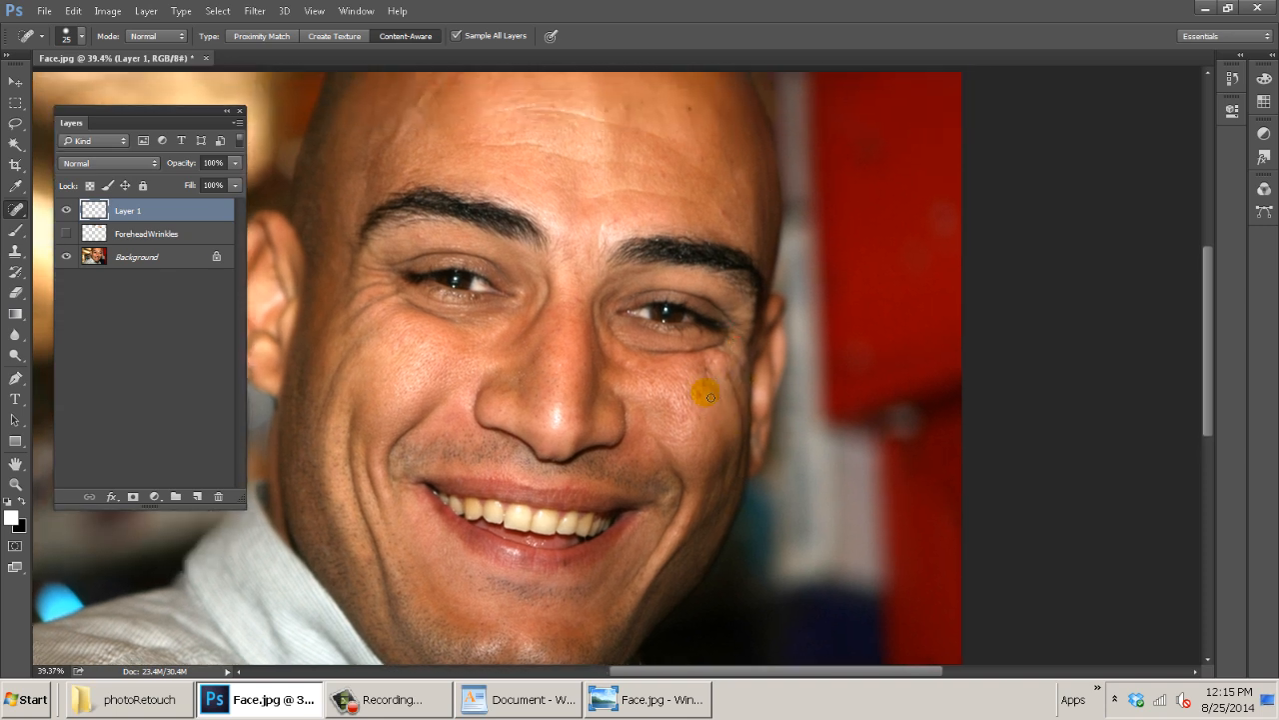
Show the ForeheadWrinkles layer, toggling it to compare the forehead with and without the retouching.
click(73, 234)
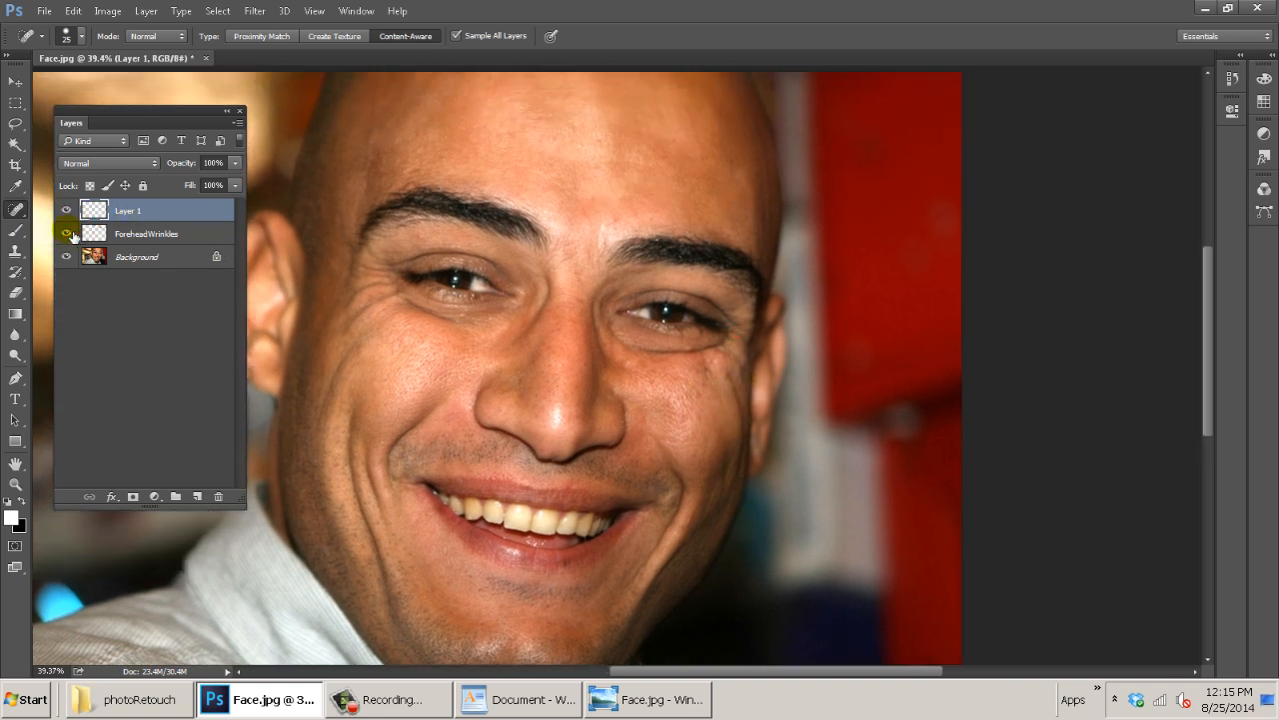
click(66, 231)
click(66, 231)
Heal the spots on the cheek below the right eye with short Spot Healing Brush dabs and strokes.
mouse_move(640, 359)
mouse_down()
mouse_move(834, 404)
mouse_move(822, 462)
mouse_move(833, 484)
mouse_up()
mouse_move(777, 364)
mouse_down()
mouse_move(832, 395)
mouse_move(767, 413)
mouse_move(795, 363)
mouse_up()
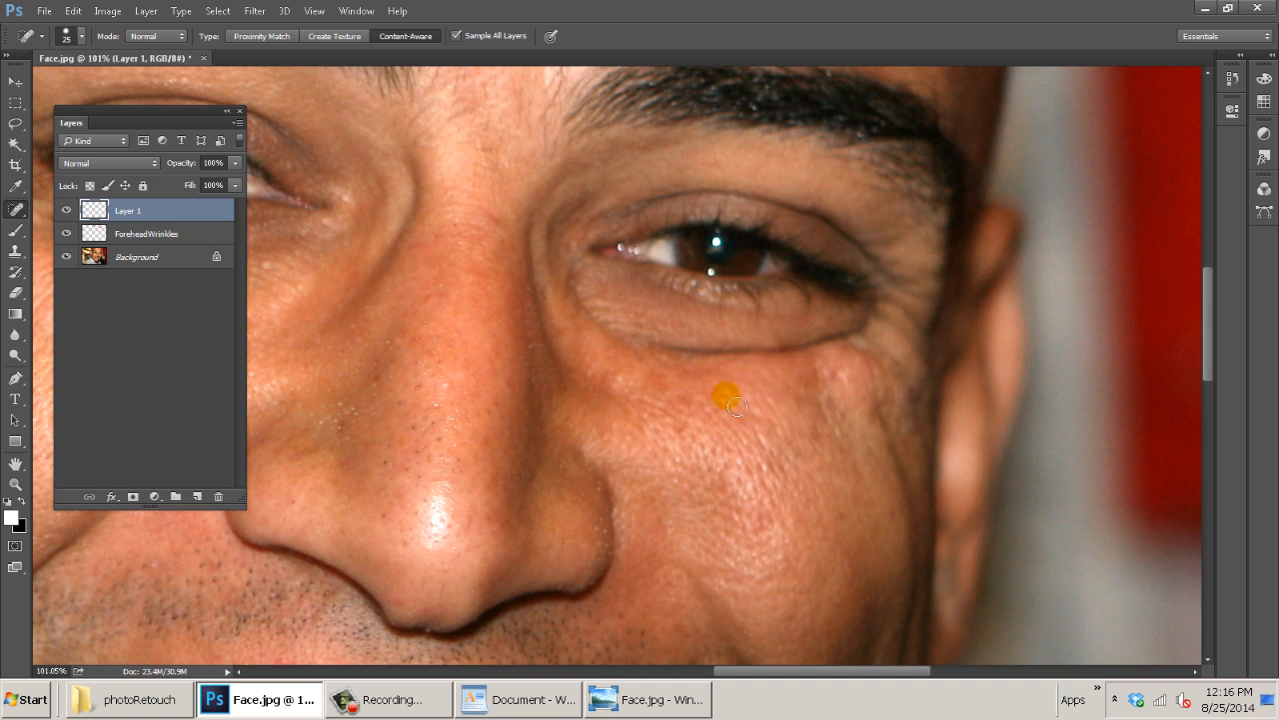
click(692, 414)
click(692, 436)
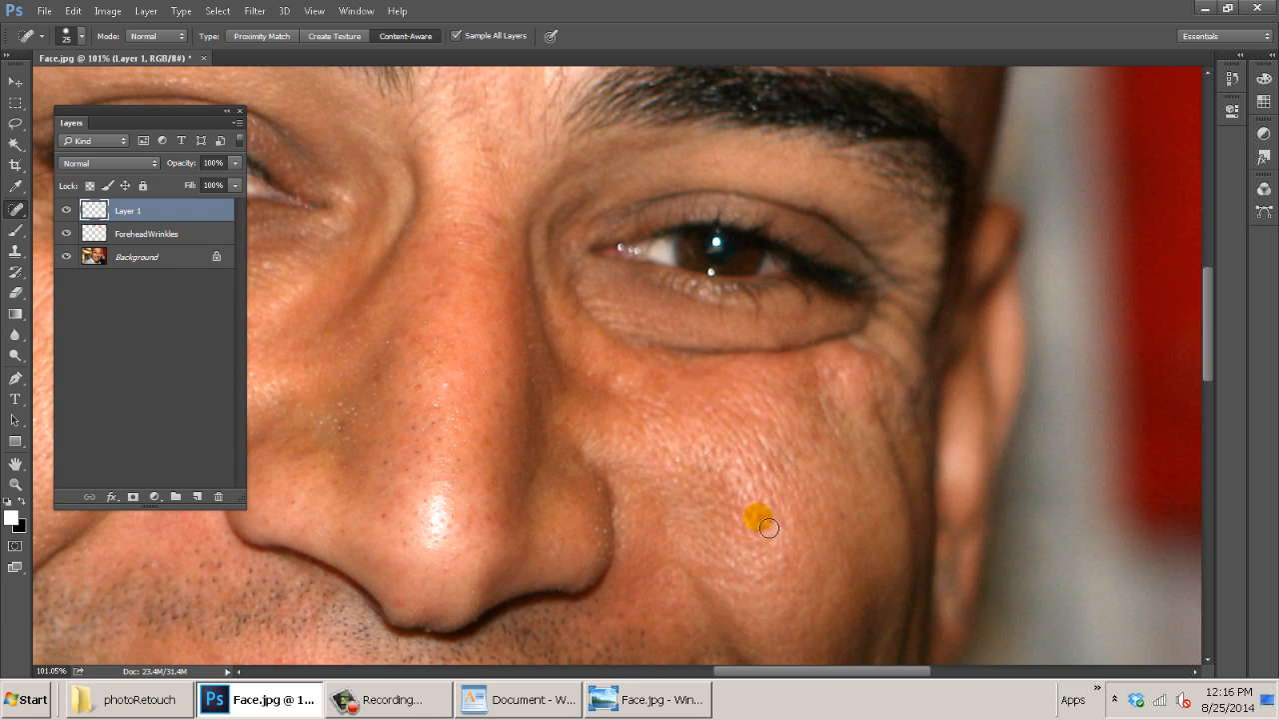
drag(768, 526, 827, 554)
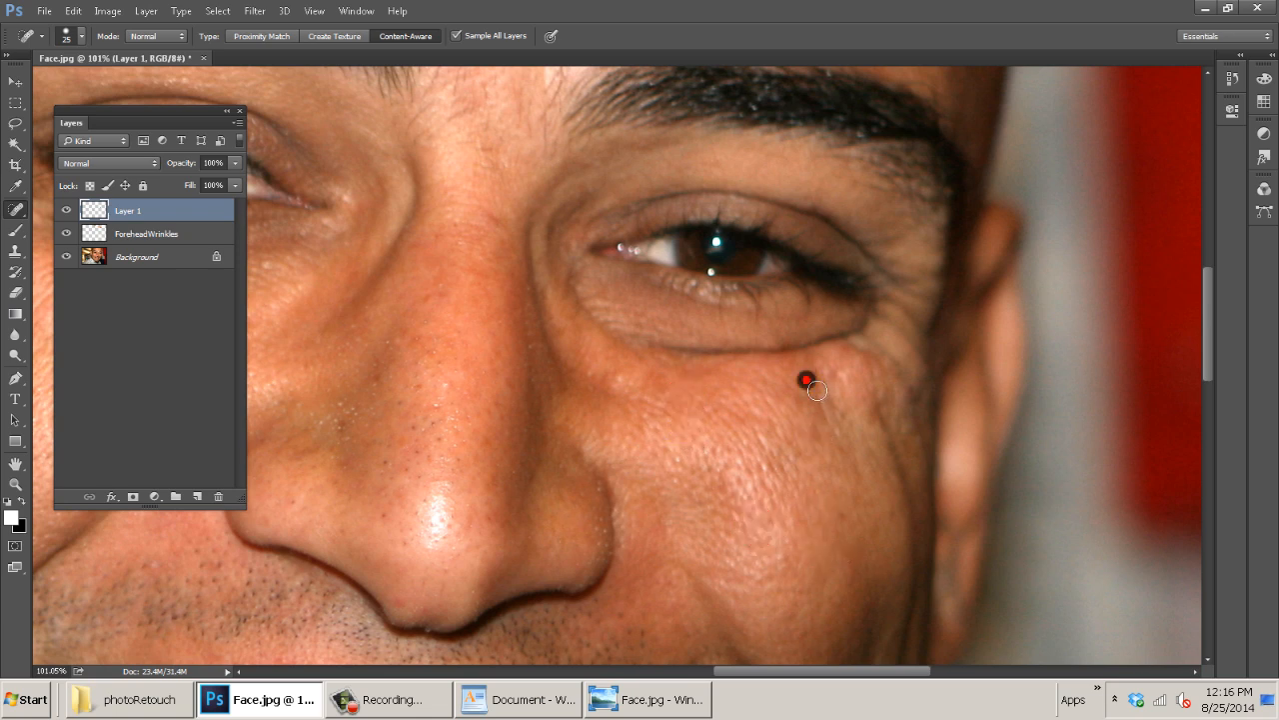
mouse_move(761, 500)
mouse_down()
mouse_move(803, 480)
mouse_move(831, 427)
mouse_move(820, 393)
mouse_move(830, 456)
mouse_move(831, 396)
mouse_up()
drag(807, 457, 811, 381)
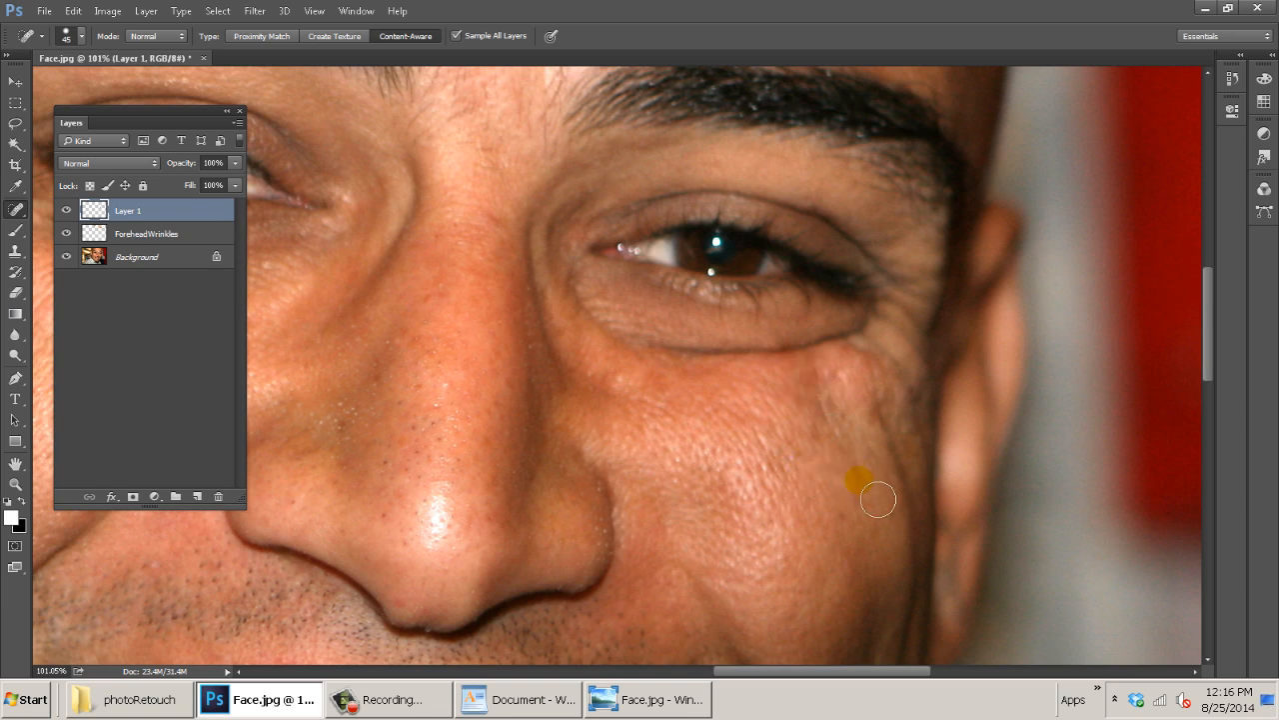
Enlarge the Spot Healing Brush to size 45 and heal the remaining spots on the outer cheeks.
drag(855, 499, 957, 270)
drag(829, 357, 906, 280)
mouse_move(545, 331)
mouse_down()
mouse_move(703, 251)
mouse_move(803, 432)
mouse_move(771, 229)
mouse_up()
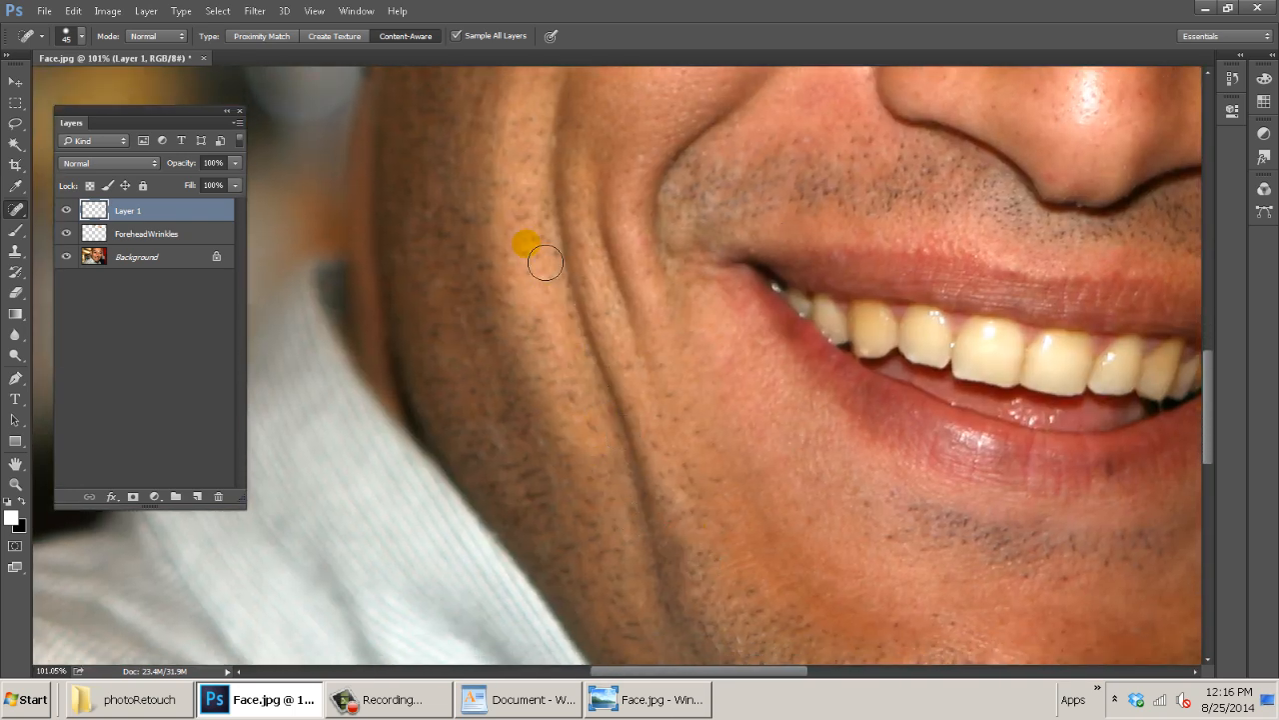
click(517, 209)
Heal the small dark spots along the bridge of the nose with single Spot Healing Brush dabs.
drag(669, 234, 665, 418)
drag(603, 243, 660, 554)
drag(622, 271, 508, 564)
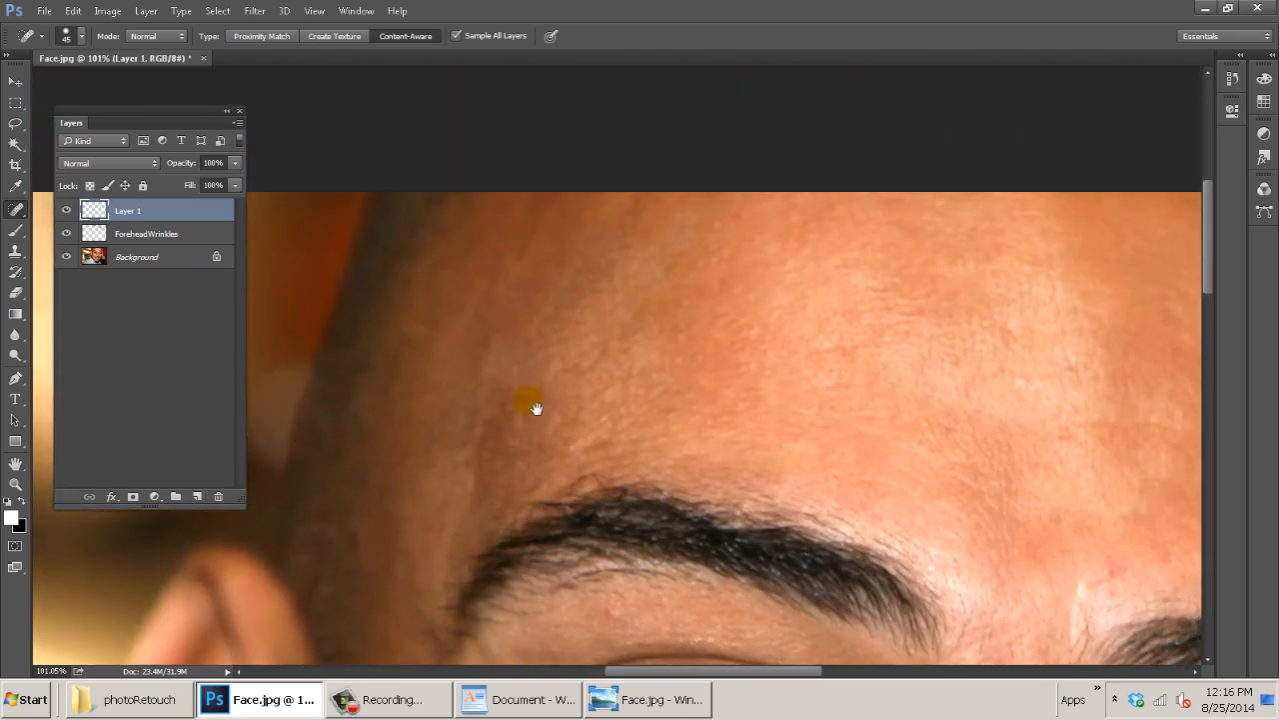
drag(659, 451, 354, 323)
drag(590, 396, 662, 180)
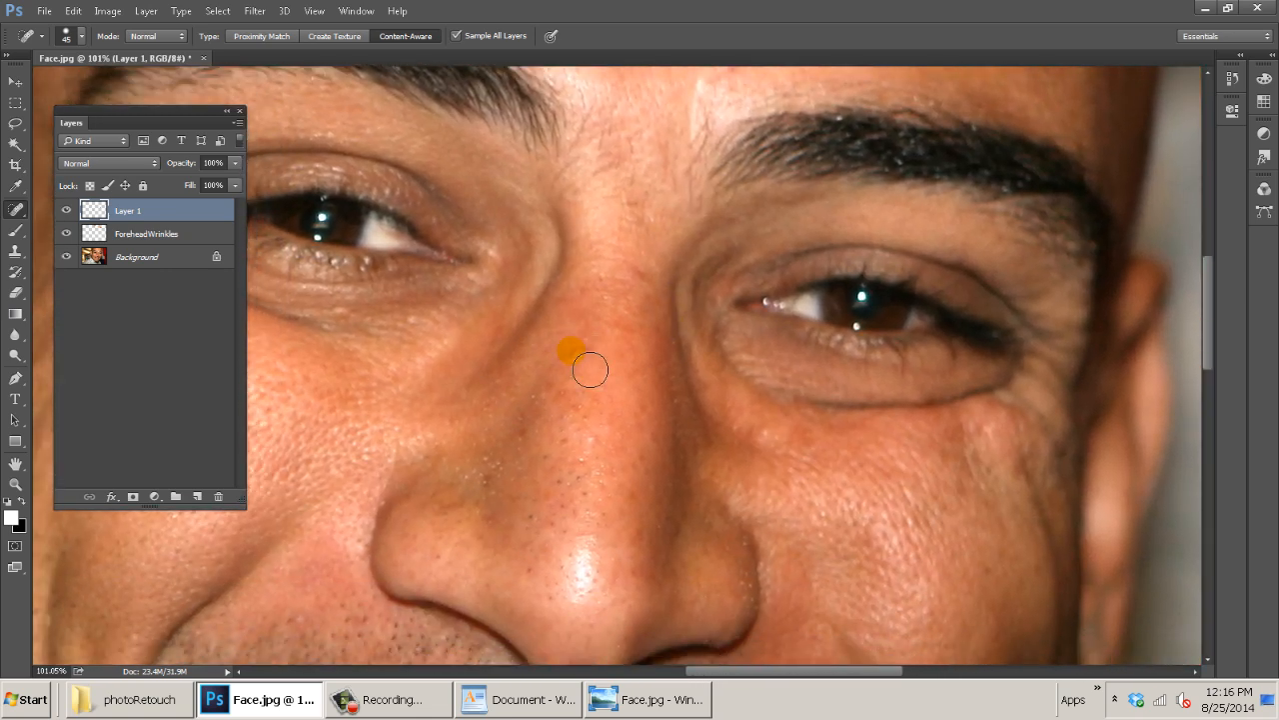
click(608, 451)
click(580, 371)
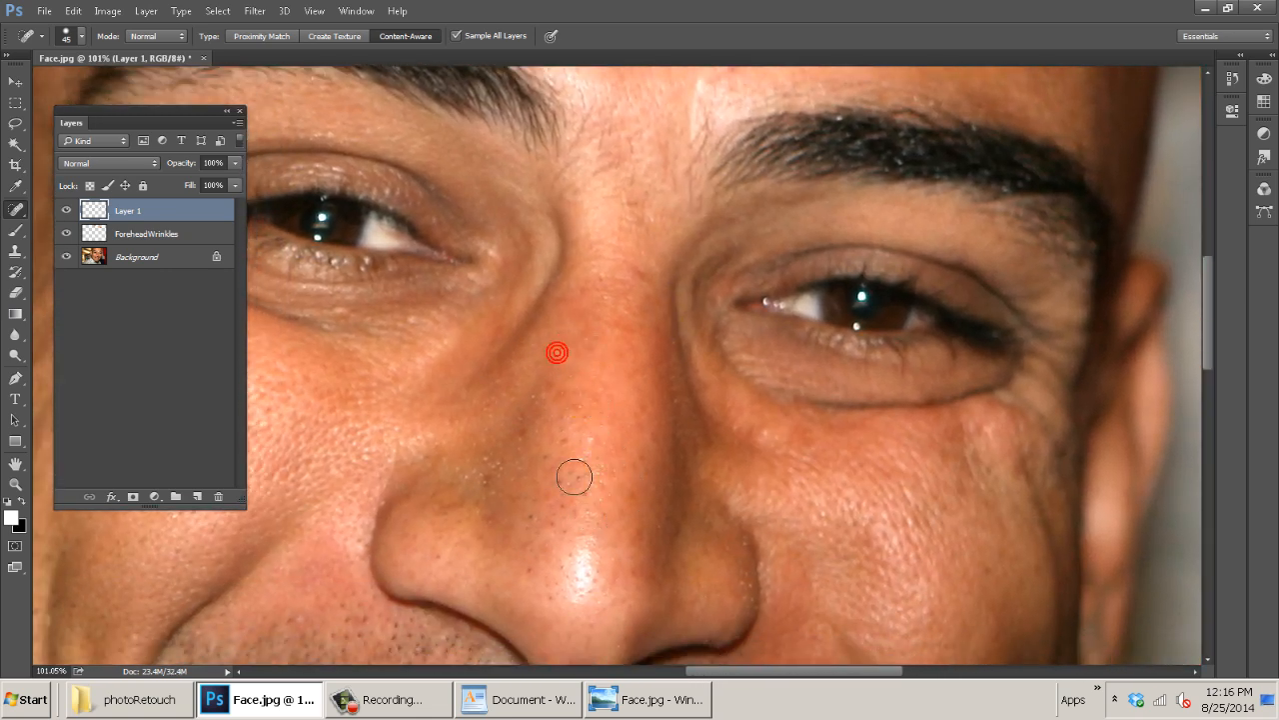
Reduce the brush to size 20 and heal the blemishes at the nose tip and the left nostril's edge.
drag(745, 478, 744, 362)
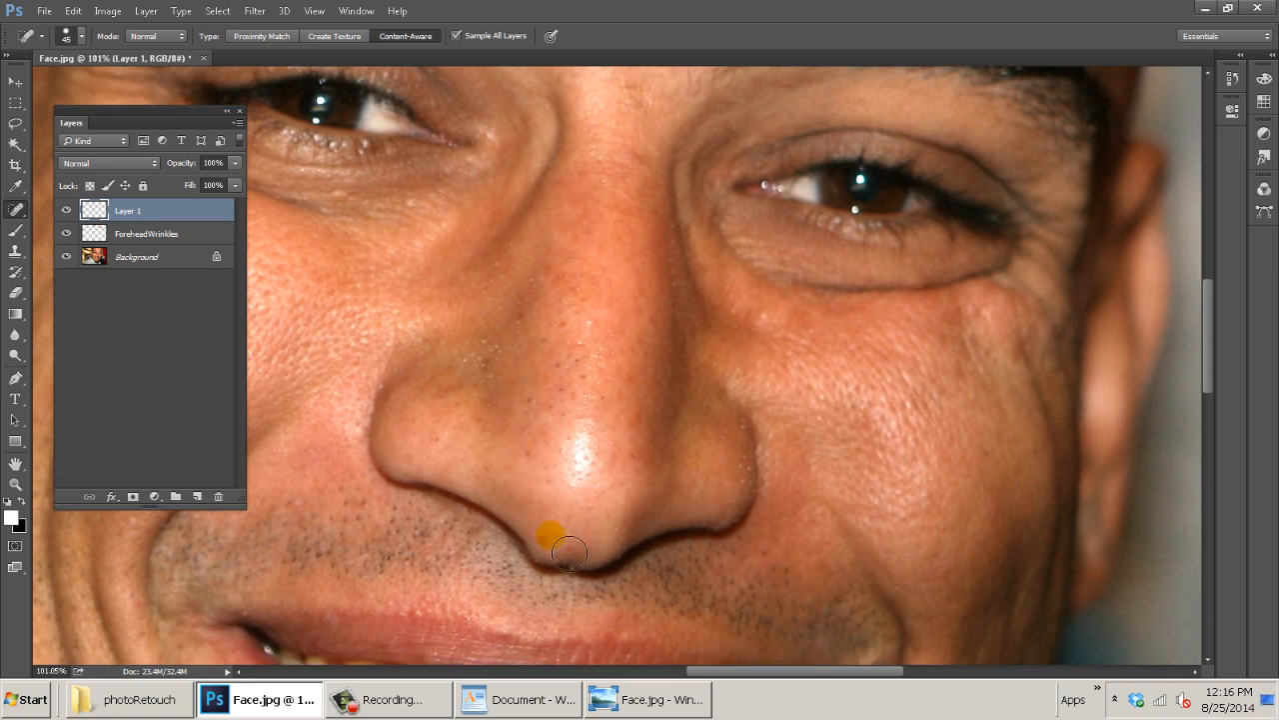
click(607, 565)
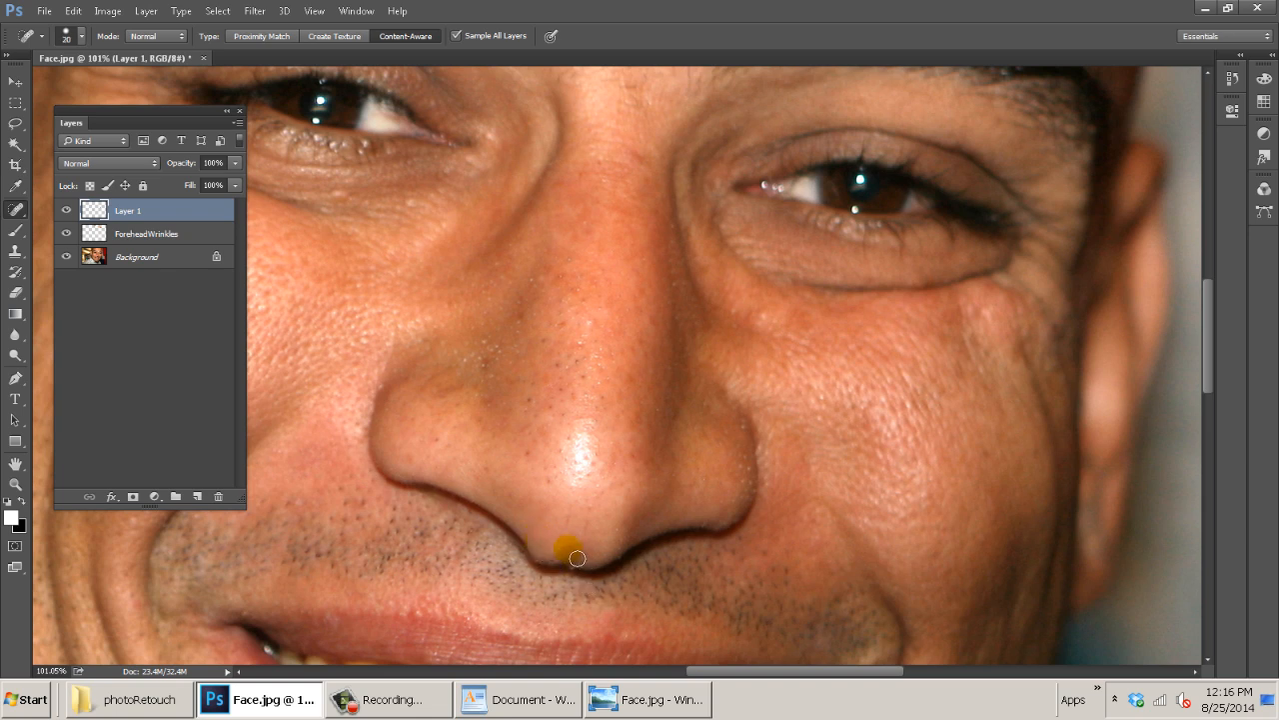
click(400, 456)
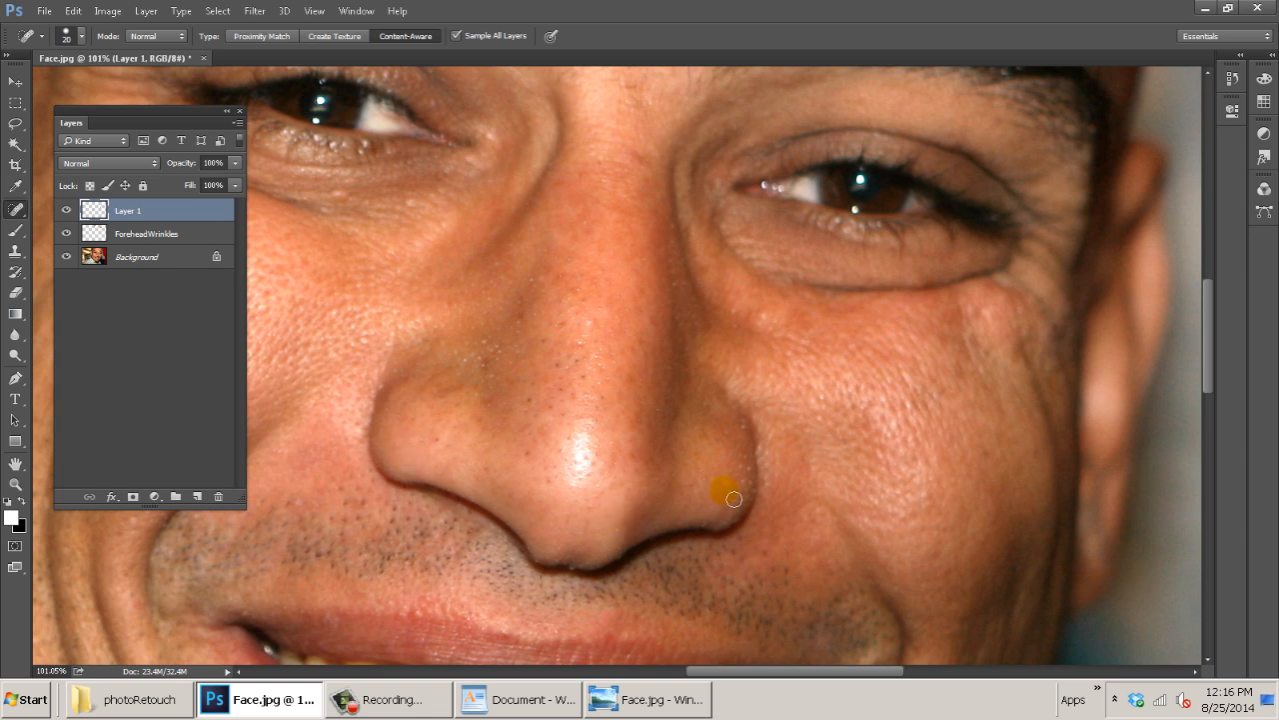
Rename the layer holding the cheek, lip and nose healing as FaceSpots.
key(ctrl+minus)
key(ctrl+minus)
key(ctrl+minus)
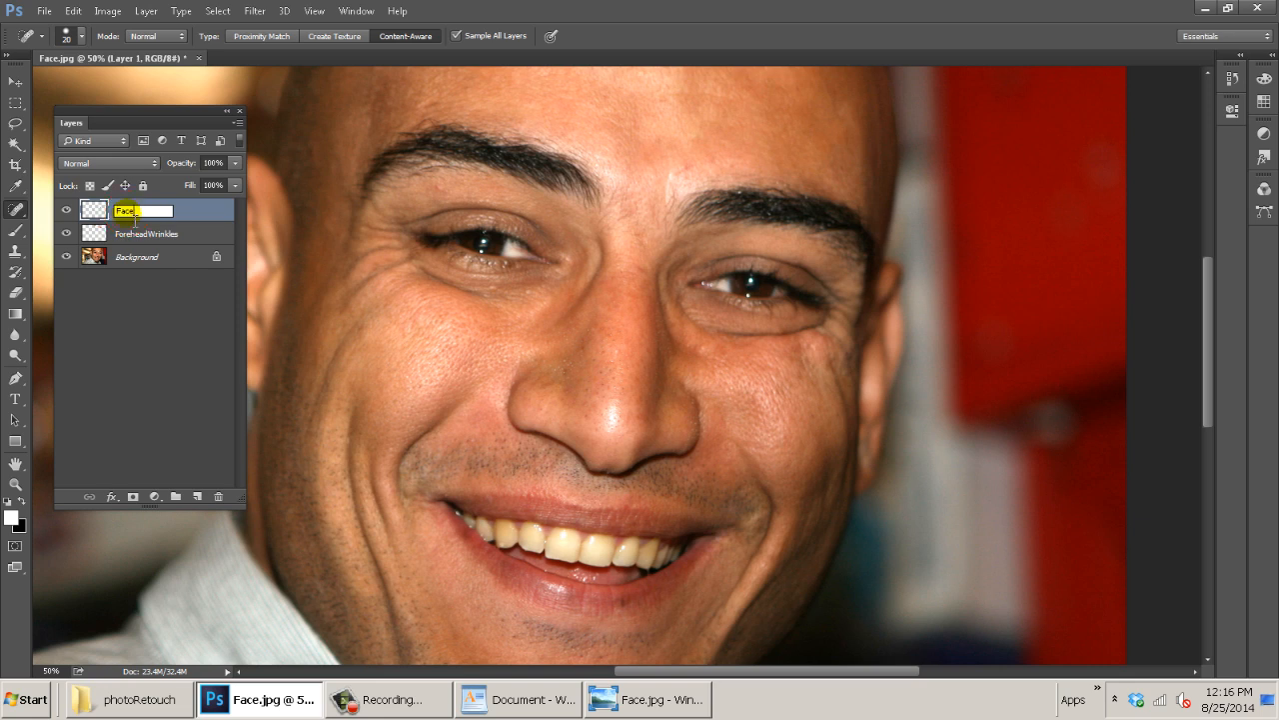
click(135, 221)
text(FaceSpots)
key(Return)
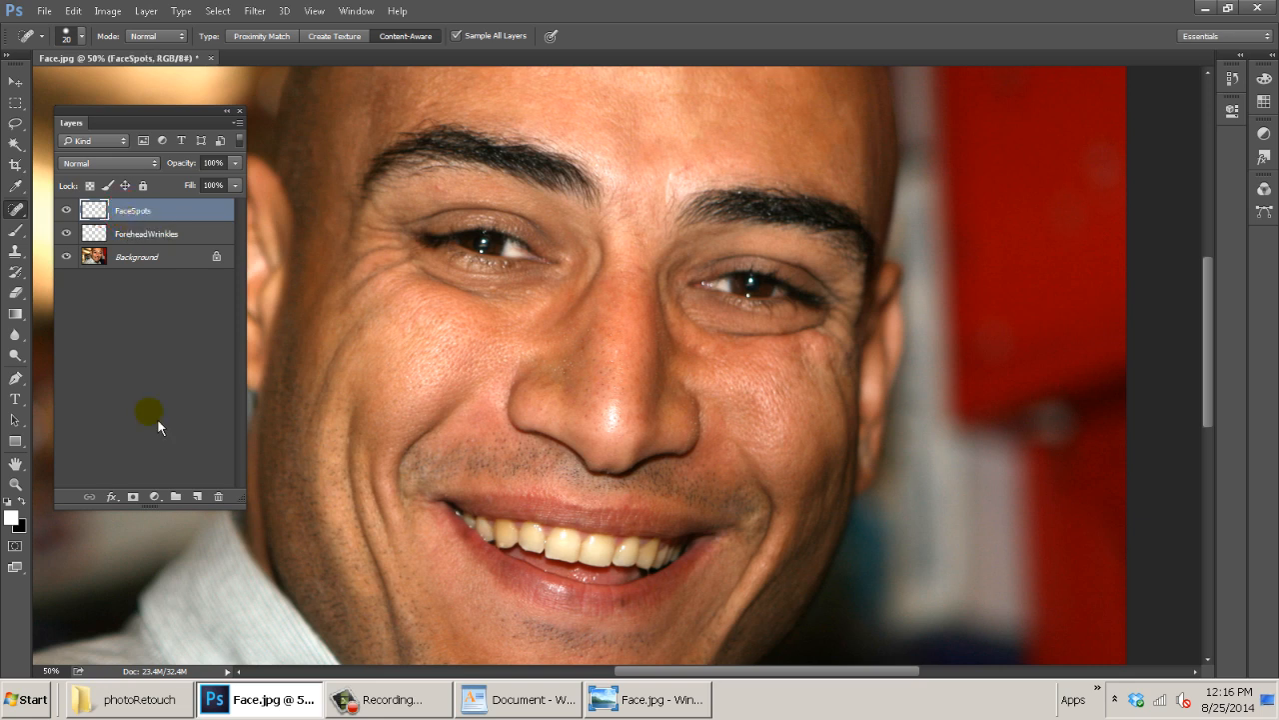
Add a new empty layer above FaceSpots.
click(198, 496)
drag(531, 258, 636, 328)
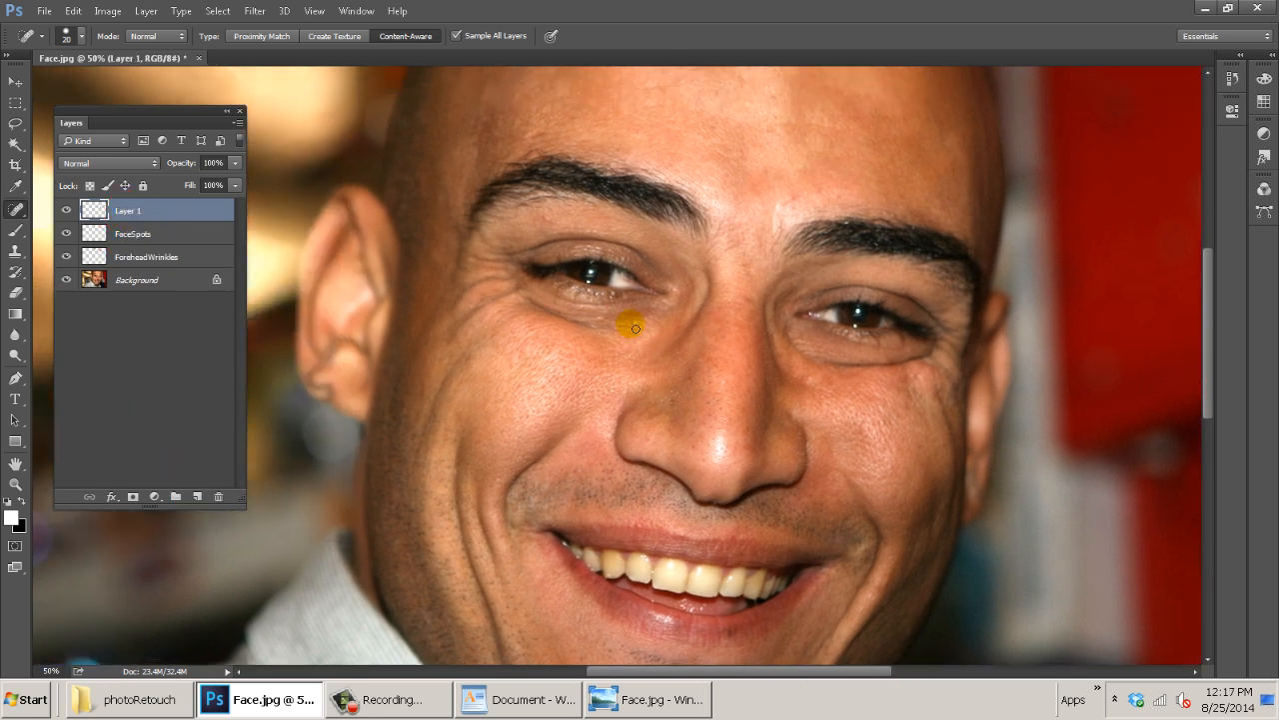
mouse_move(612, 439)
mouse_down()
mouse_move(539, 352)
mouse_move(522, 303)
mouse_up()
click(622, 478)
drag(603, 248, 571, 511)
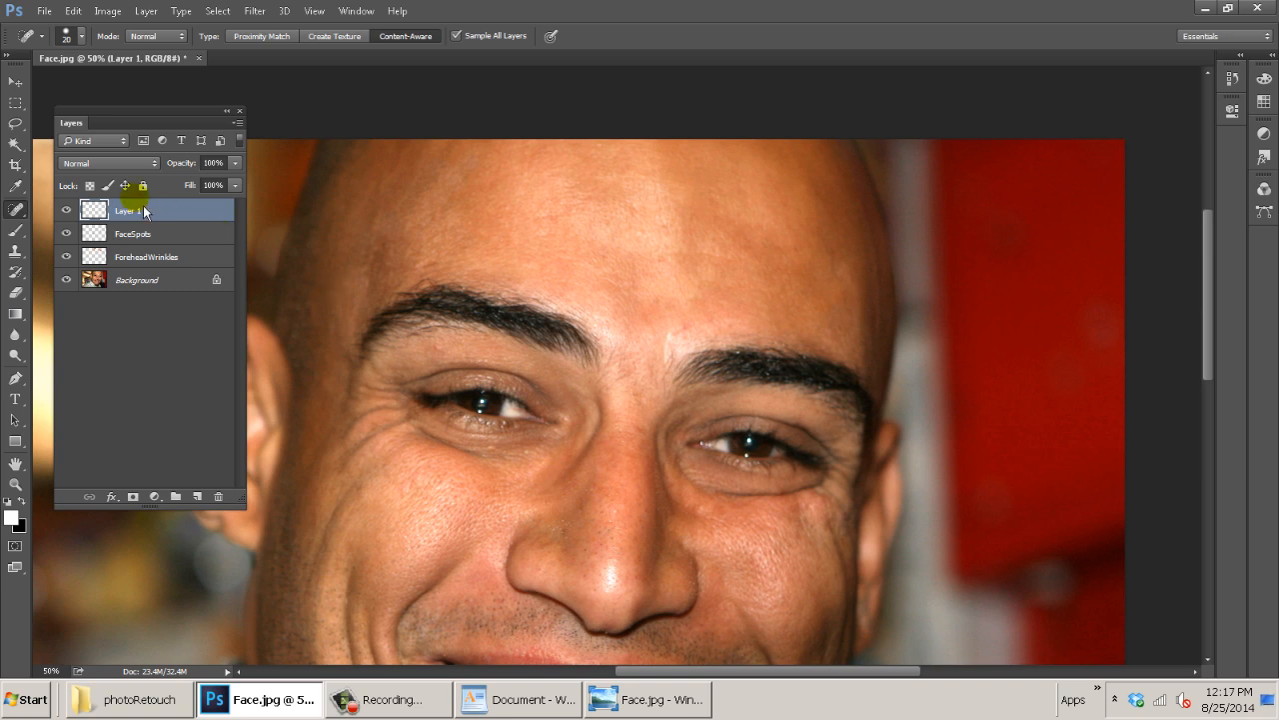
Heal the spot above the right eyebrow's inner end on the FaceSpots layer at brush size 30, and reactivate the new top layer.
click(130, 233)
click(687, 319)
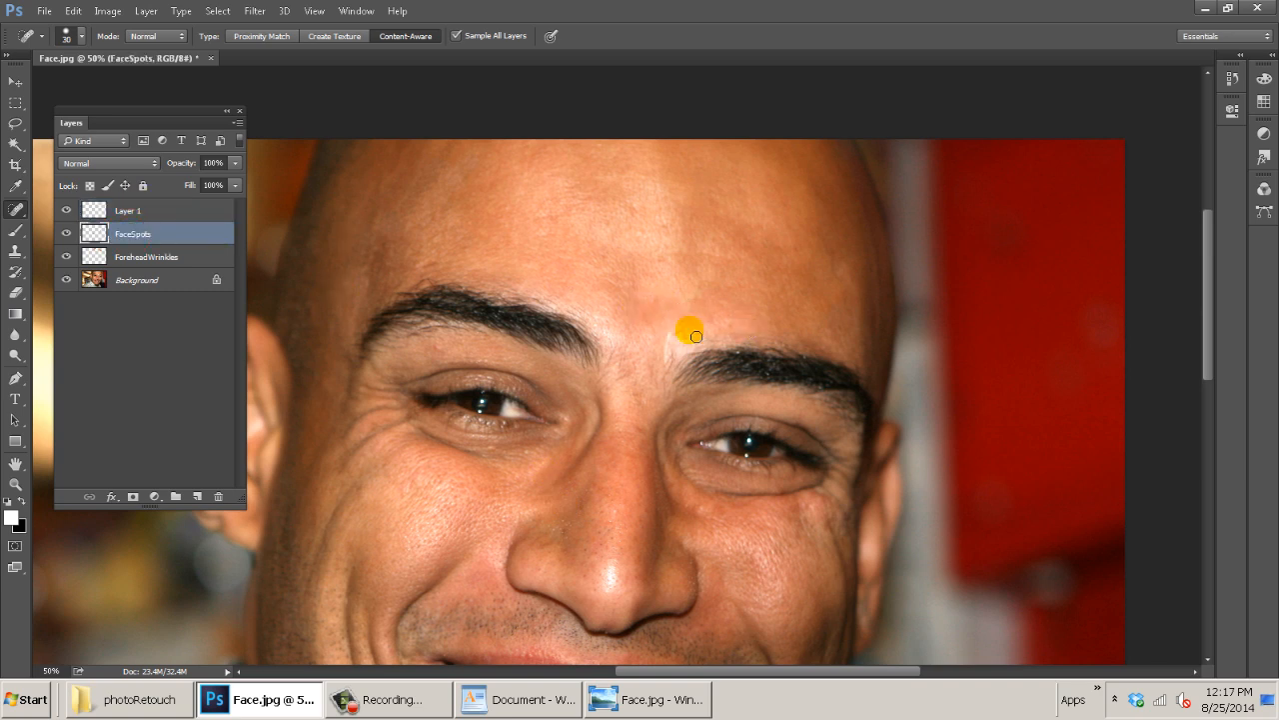
click(685, 340)
click(139, 209)
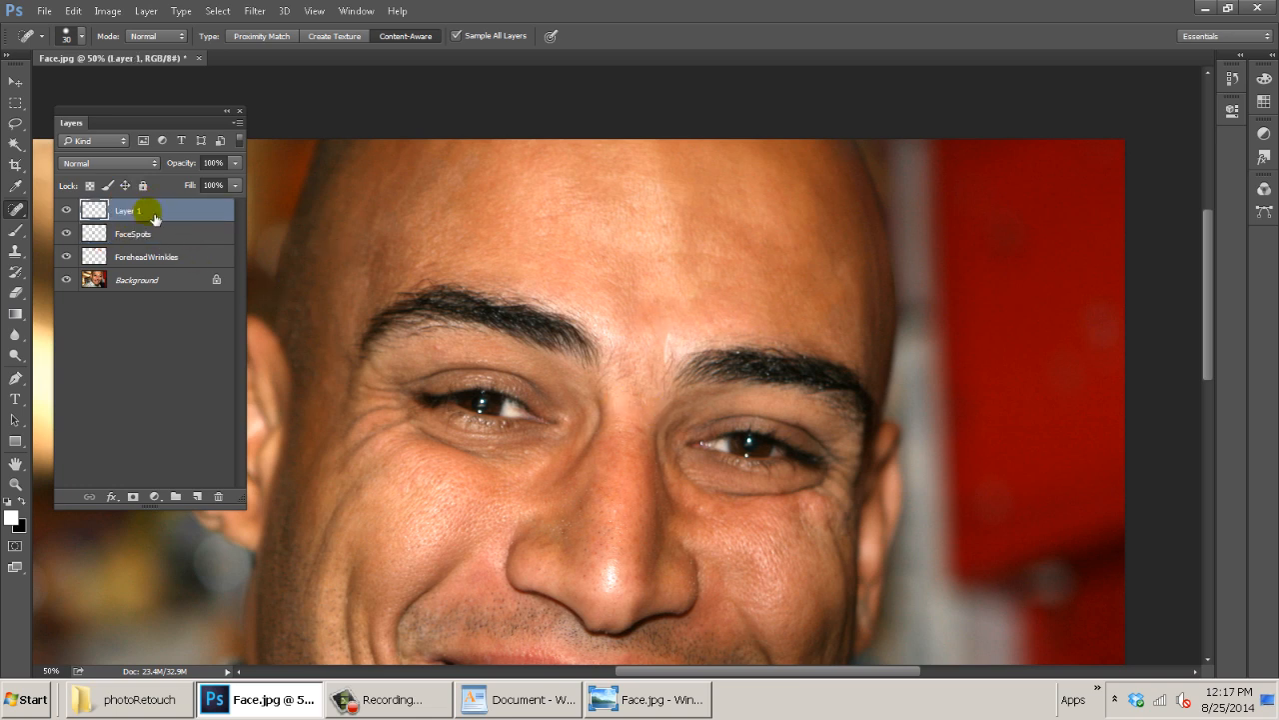
click(142, 235)
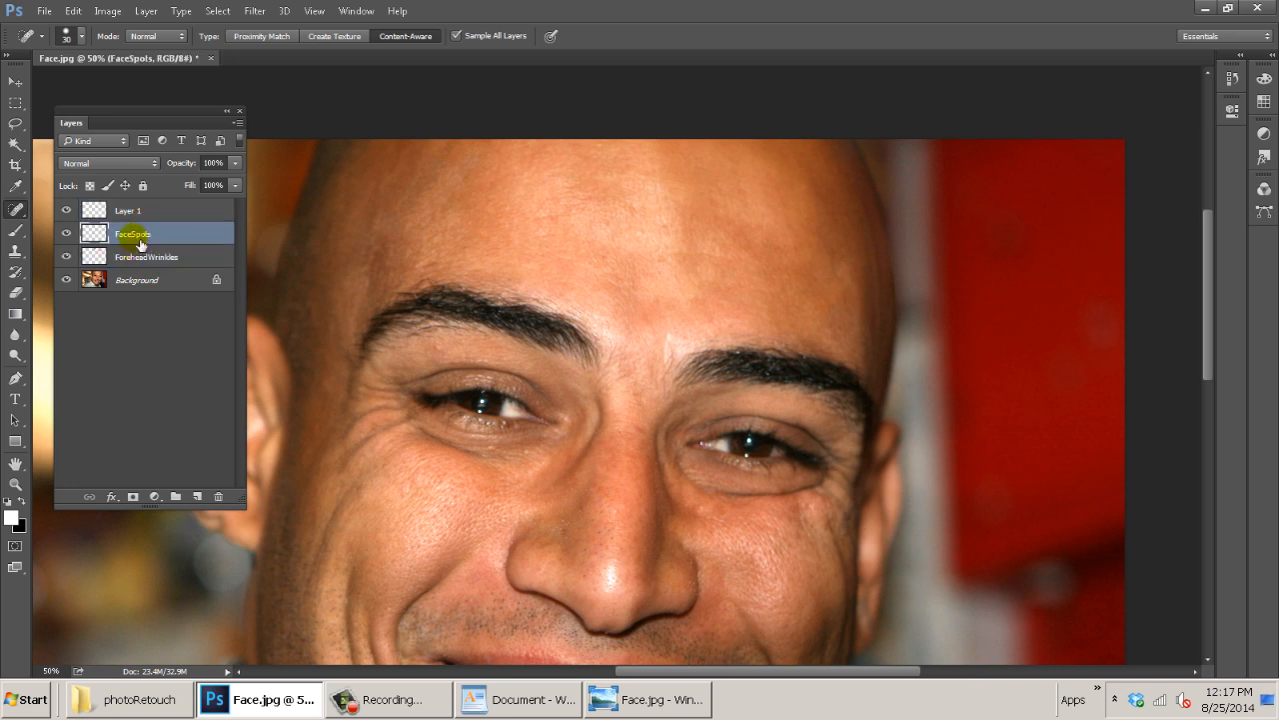
drag(555, 363, 636, 325)
click(163, 211)
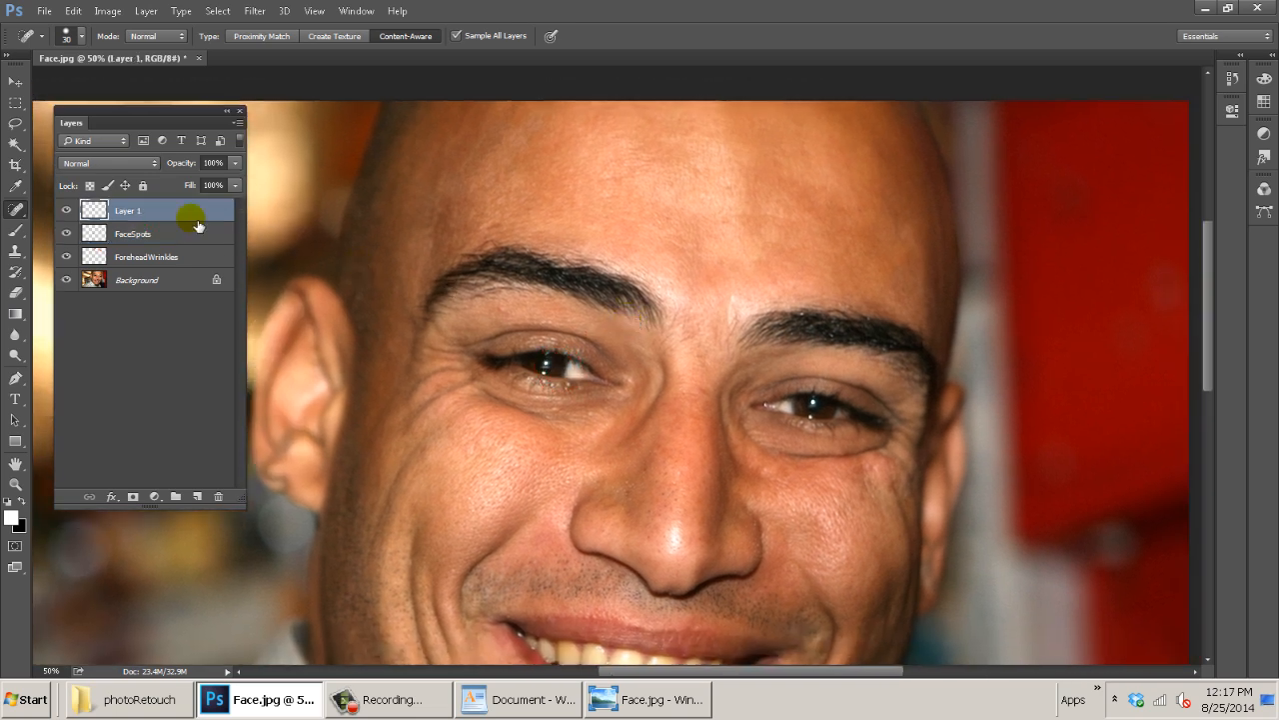
Try to heal the long smile crease running down the left cheek to the jaw with Spot Healing Brush strokes at increasing brush sizes.
mouse_move(582, 361)
mouse_down()
mouse_move(660, 208)
mouse_move(620, 121)
mouse_up()
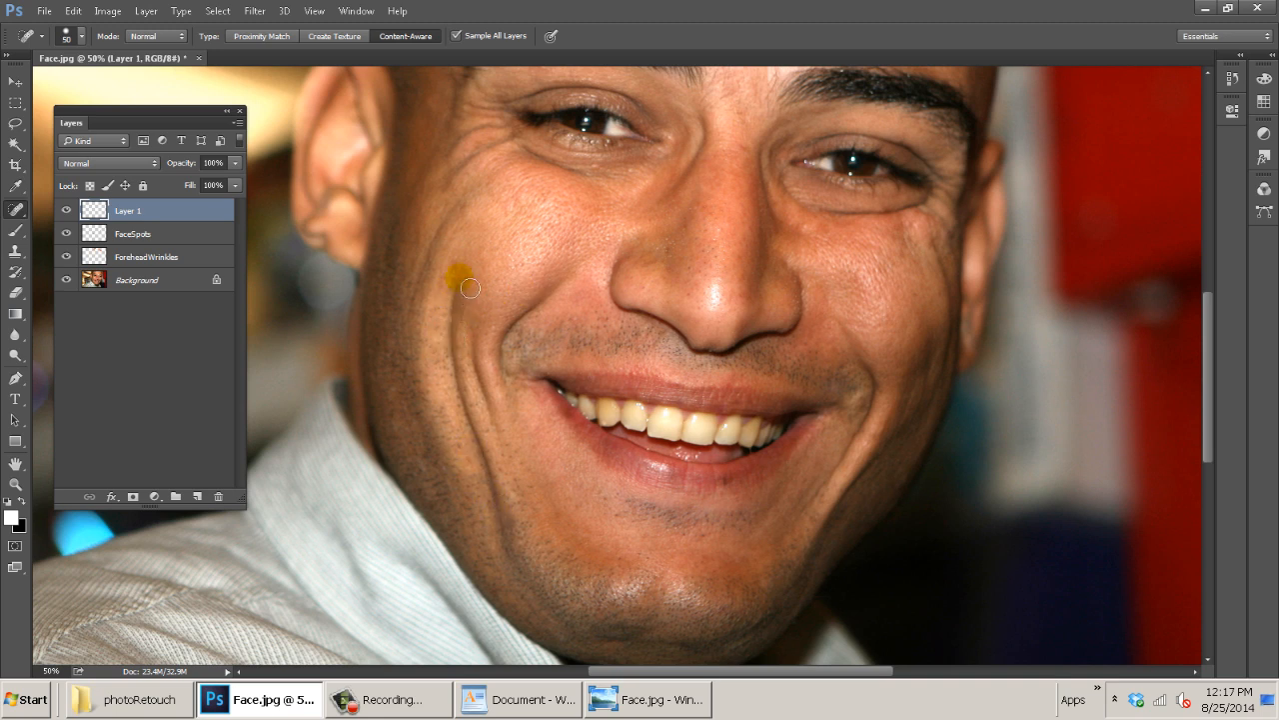
drag(467, 298, 459, 332)
drag(459, 377, 529, 581)
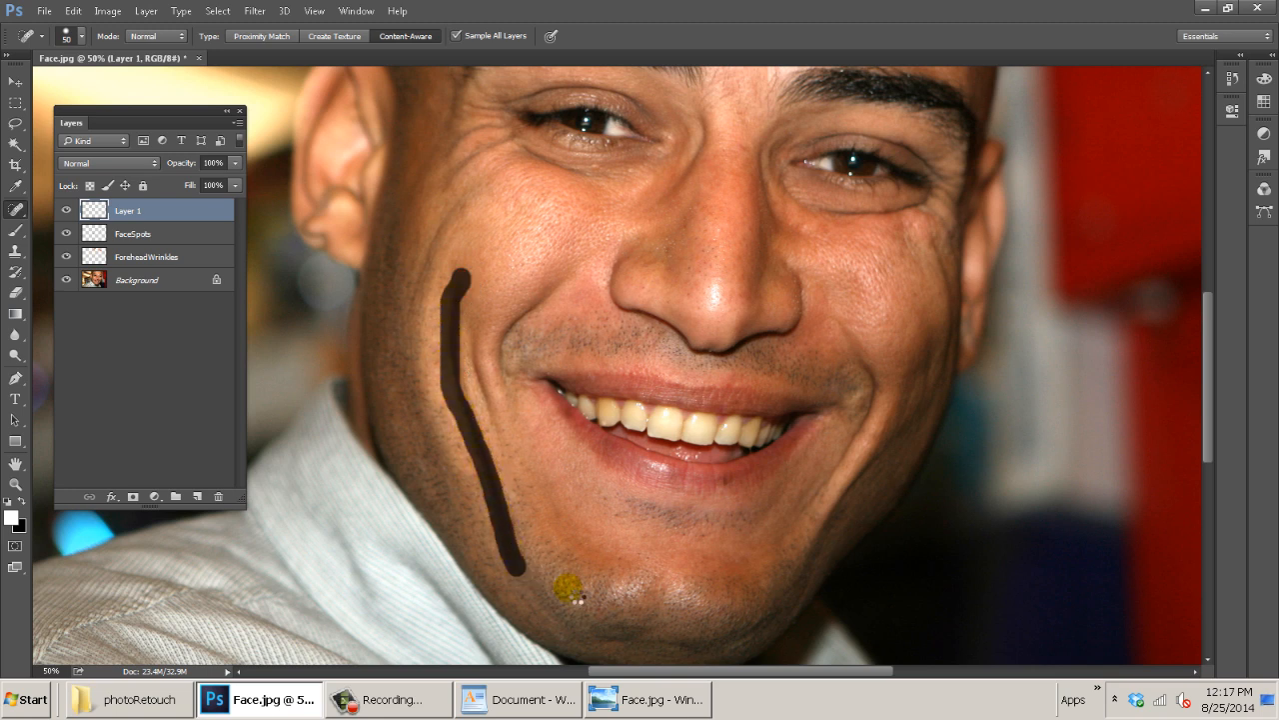
click(529, 342)
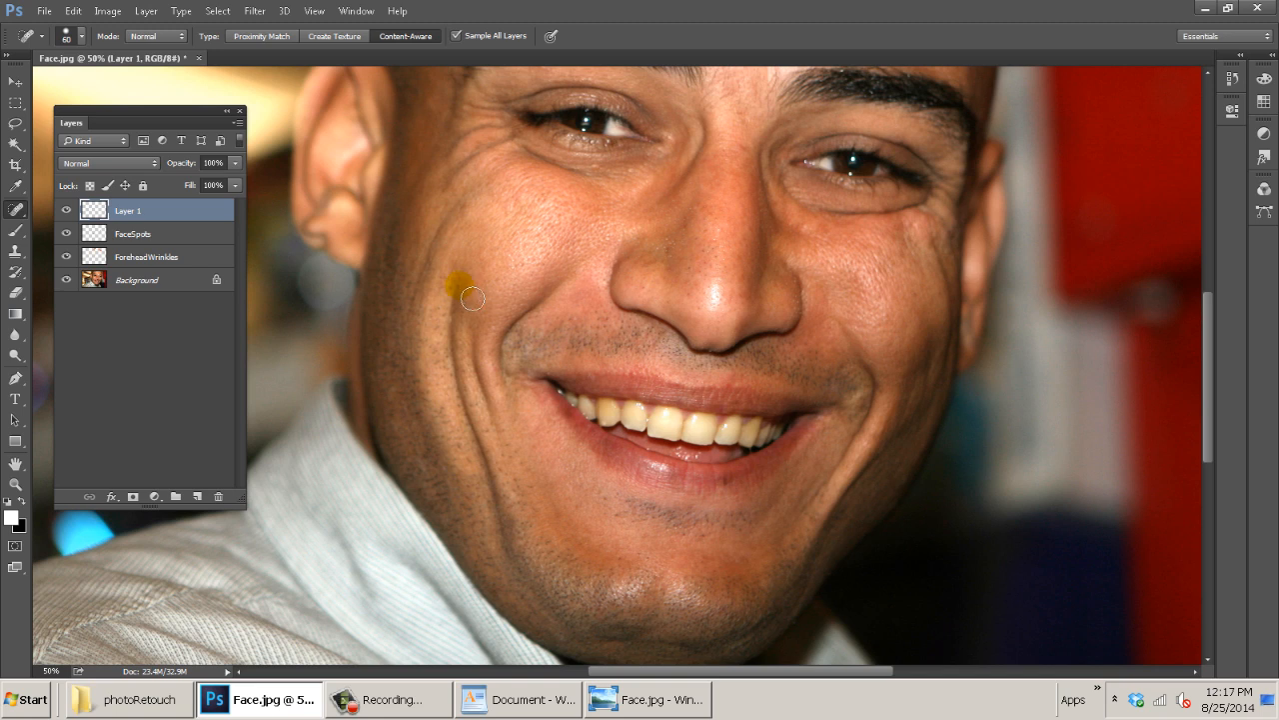
mouse_move(452, 293)
mouse_down()
mouse_move(450, 385)
mouse_move(474, 483)
mouse_move(565, 629)
mouse_up()
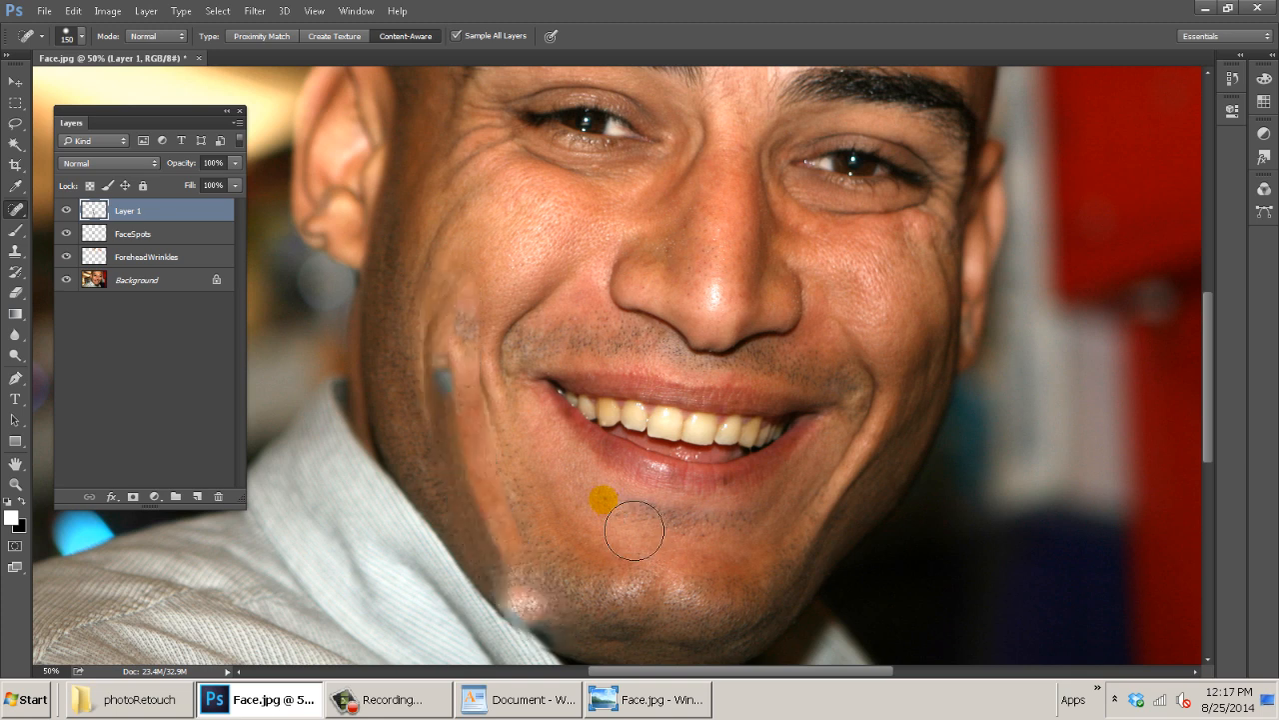
Try to heal the upper part of the left cheek's smile crease with a size 150 Spot Healing Brush stroke, and undo it.
click(452, 282)
drag(478, 333, 481, 429)
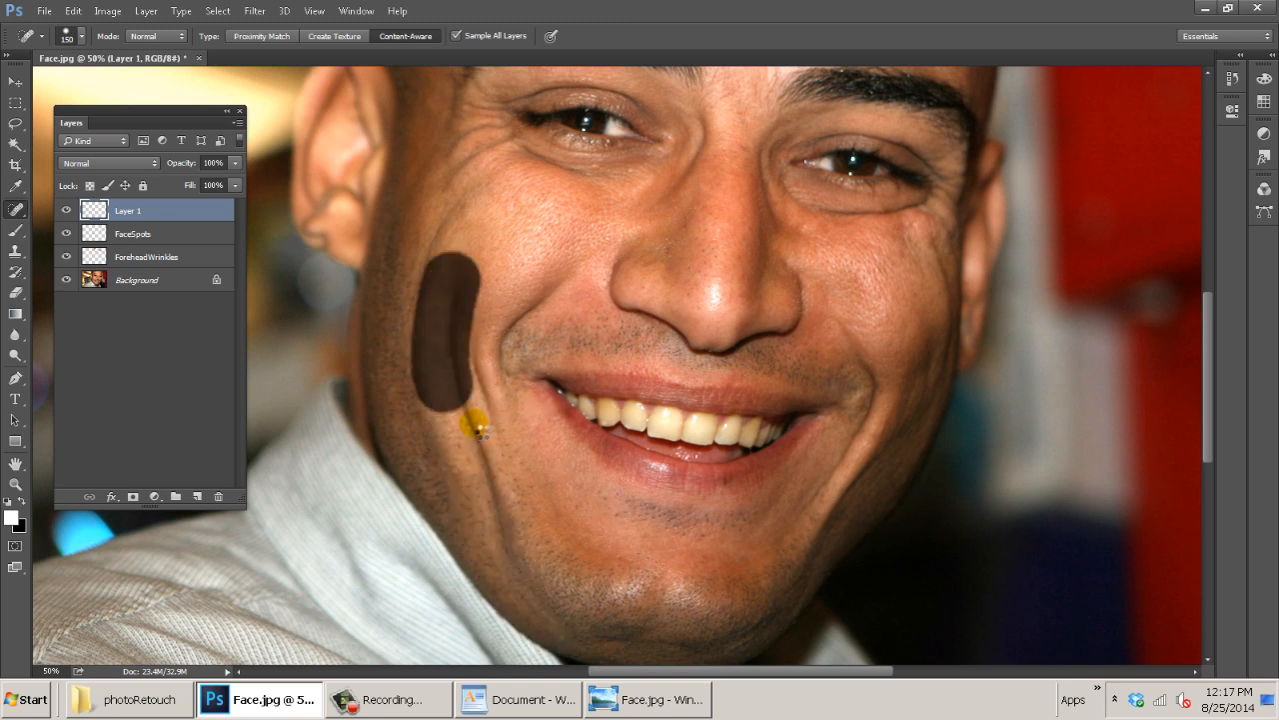
drag(455, 318, 478, 405)
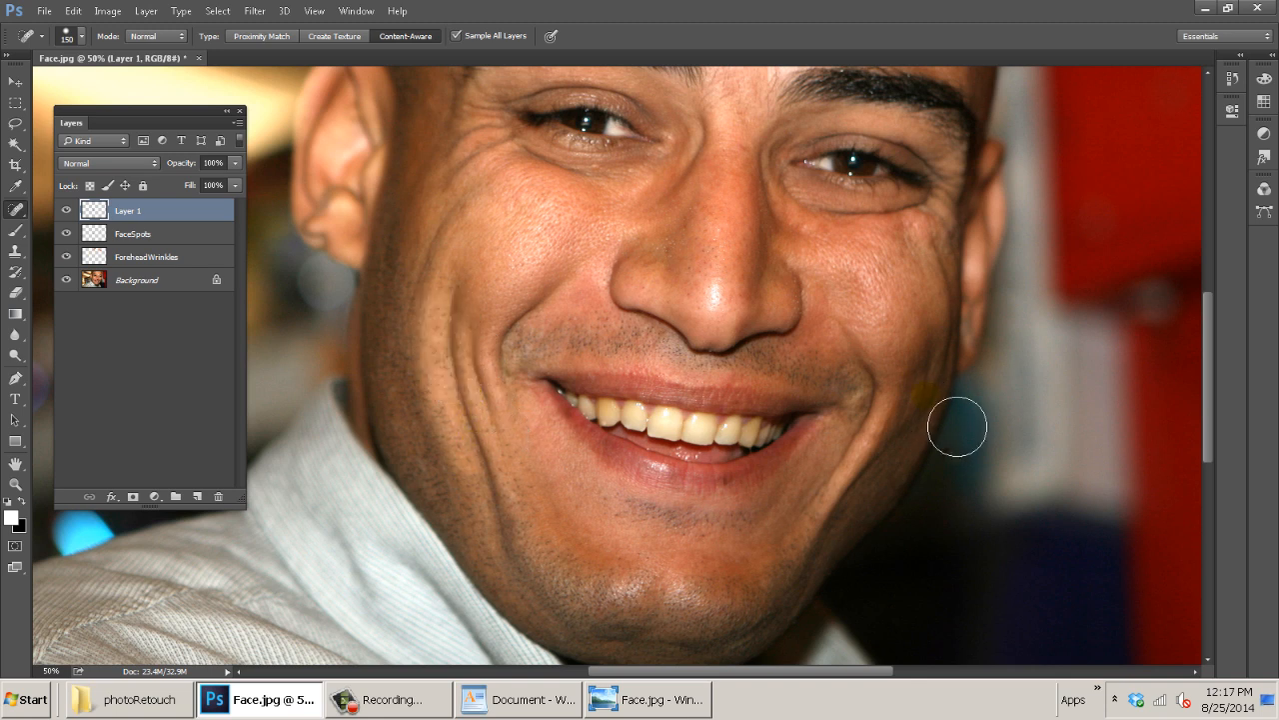
Switch to the Healing Brush Tool and set it to sample All Layers.
drag(500, 236, 597, 368)
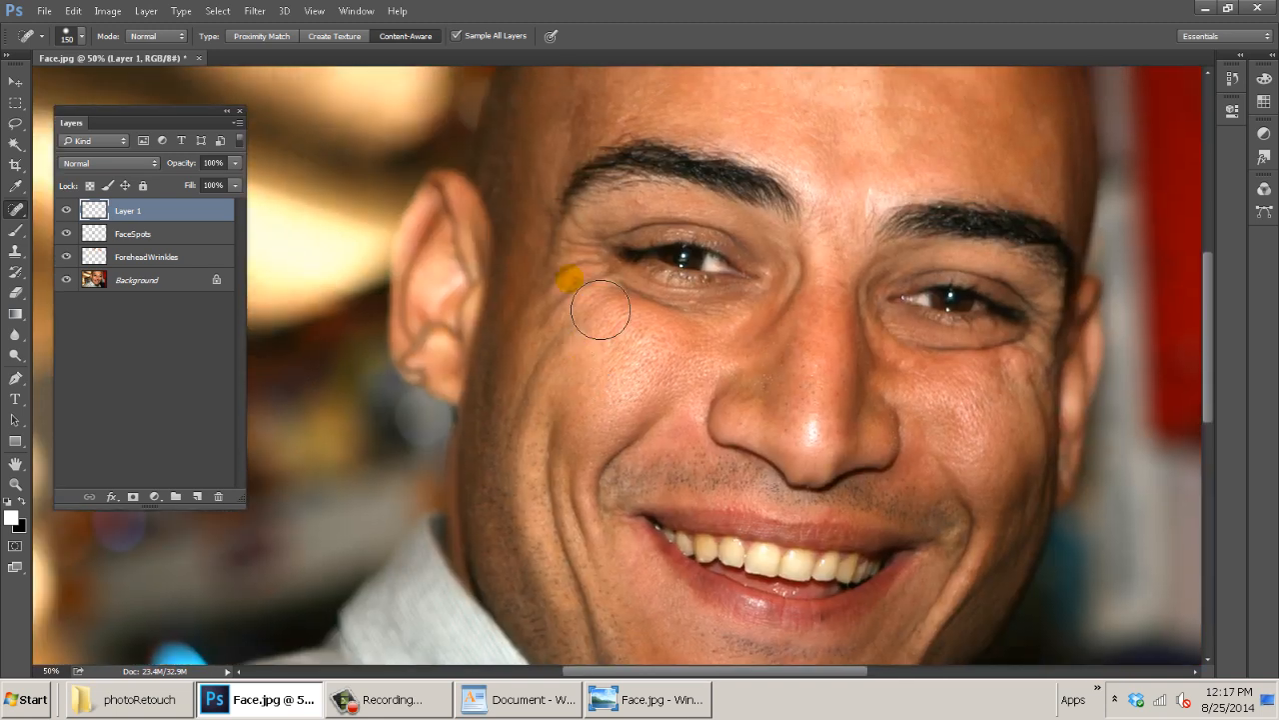
mouse_move(605, 306)
mouse_down()
mouse_move(585, 312)
mouse_move(571, 249)
mouse_move(585, 300)
mouse_up()
scroll(640, 380, up, 3)
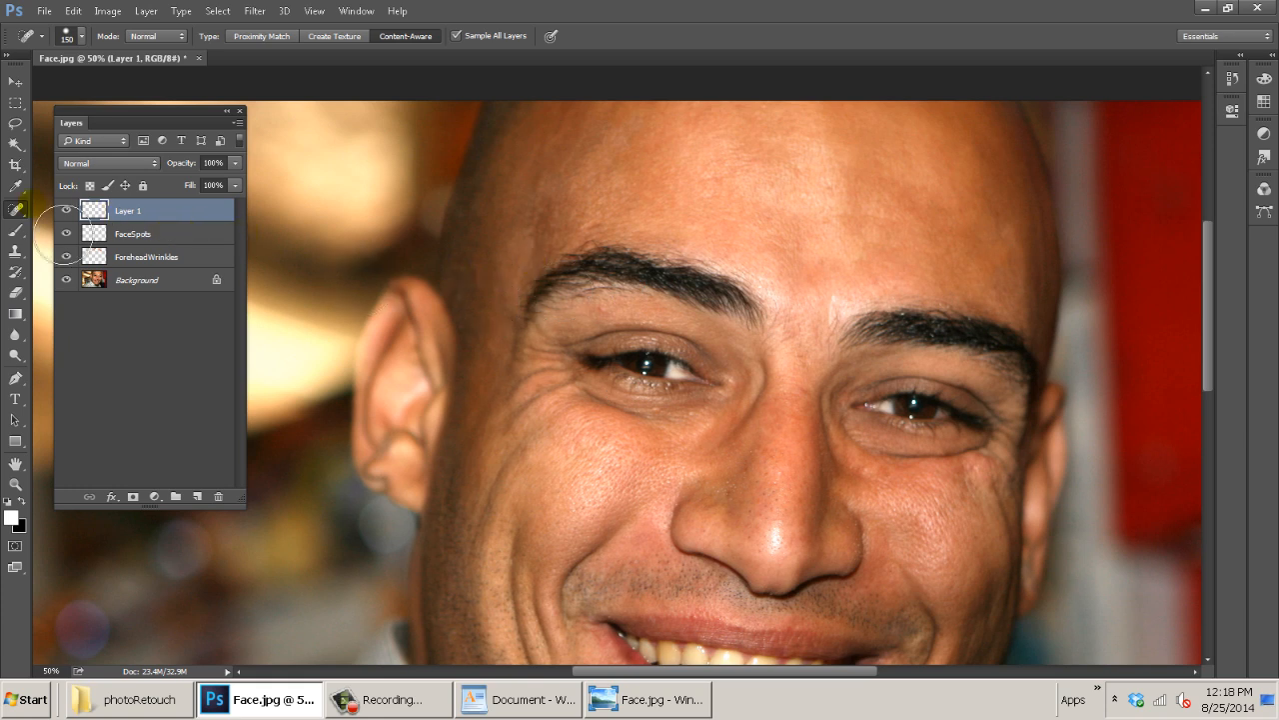
right_click(17, 210)
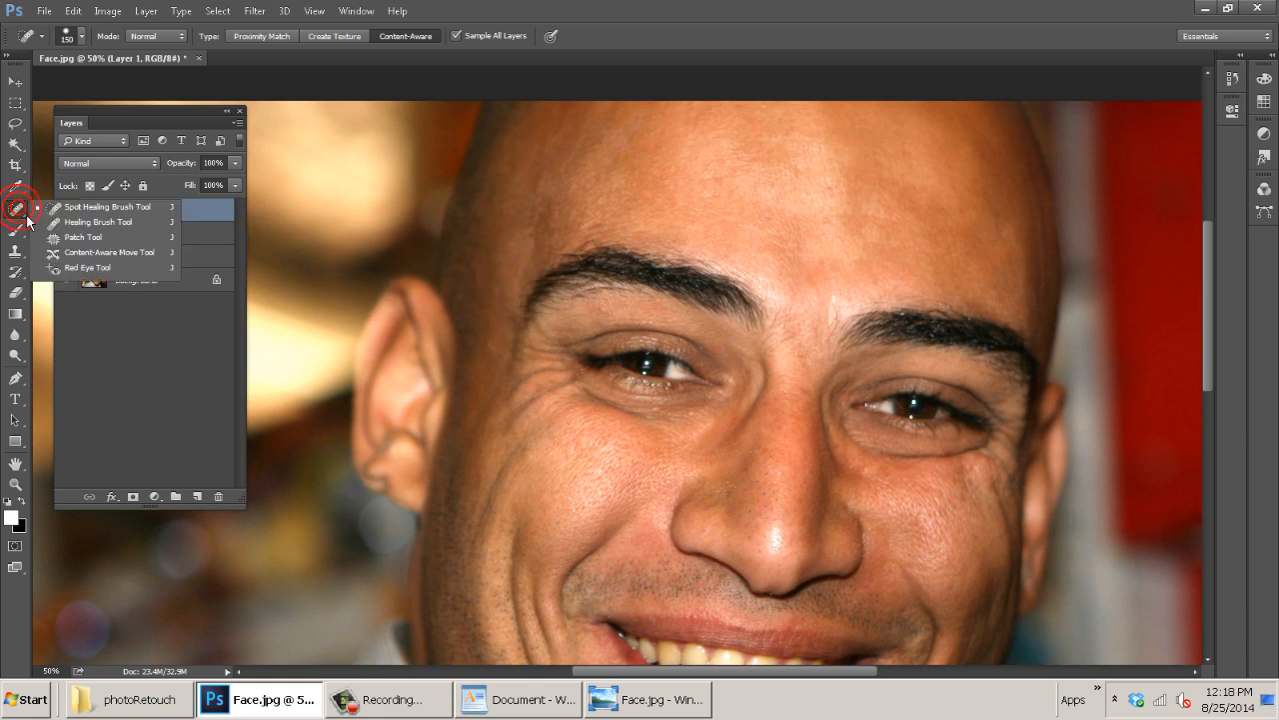
click(100, 222)
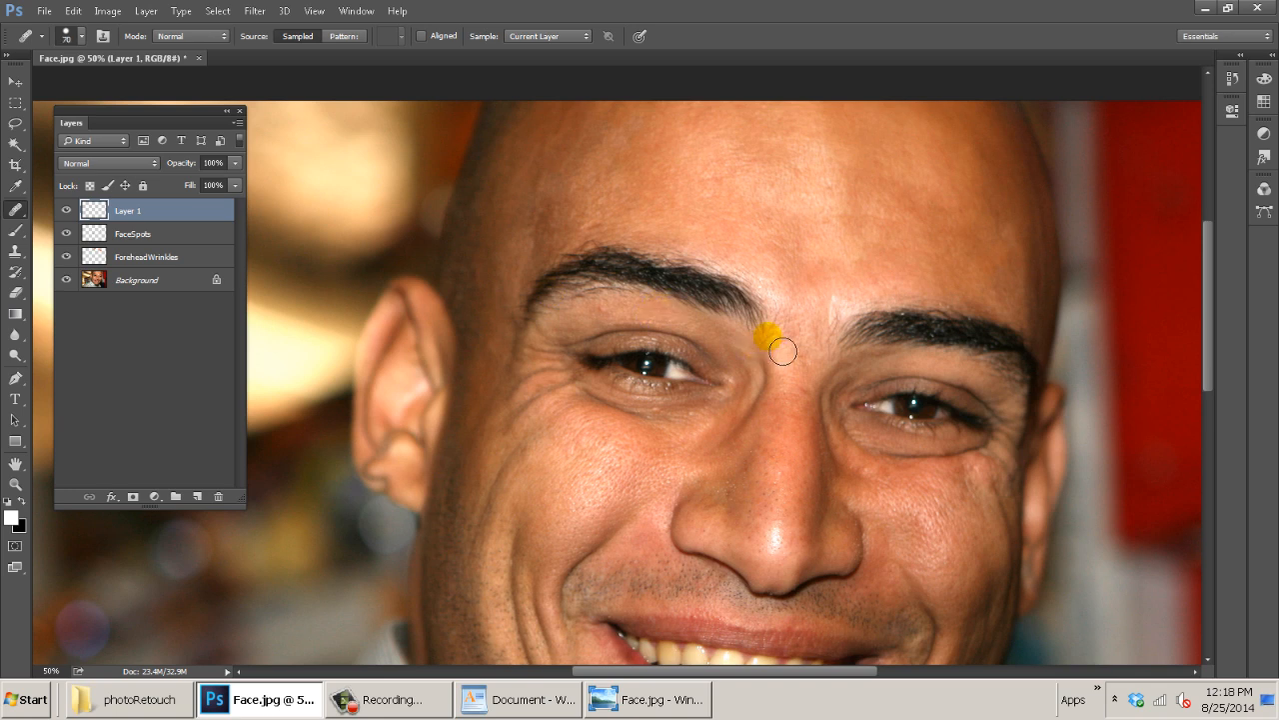
click(540, 36)
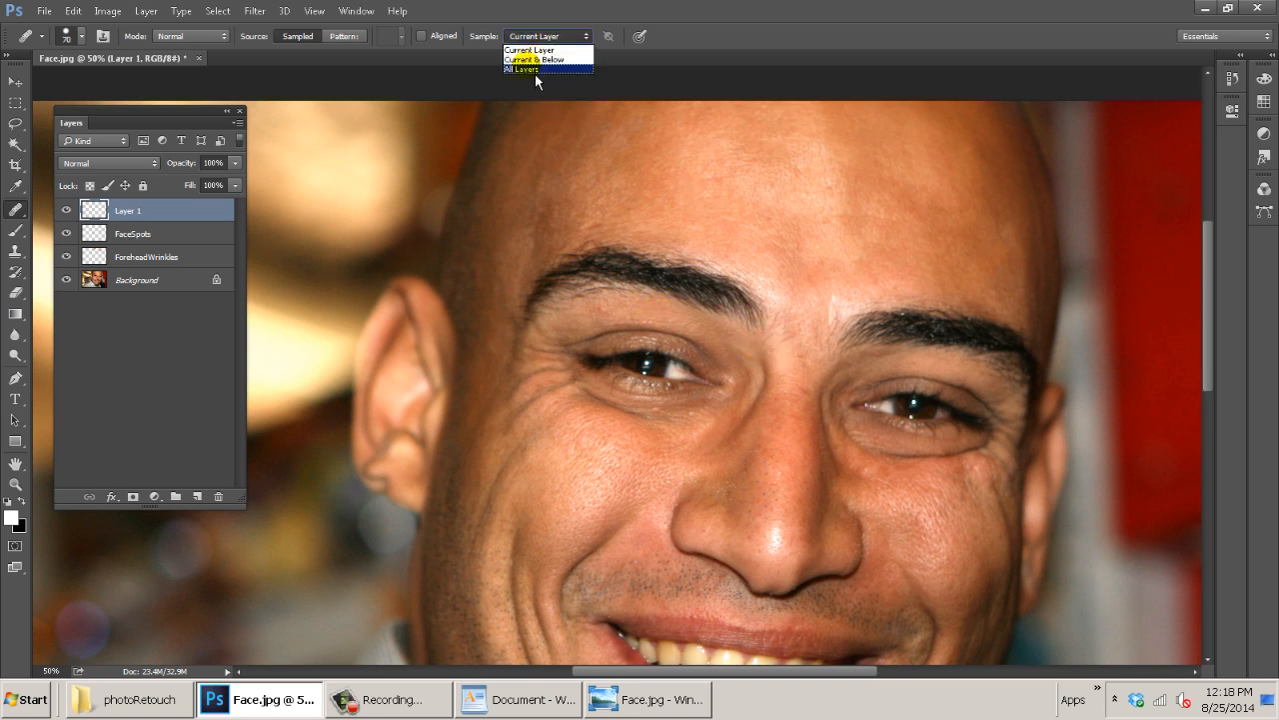
click(533, 70)
Define a Healing Brush source point on the left side of the forehead and paint over the skin above the left eyebrow.
click(764, 300)
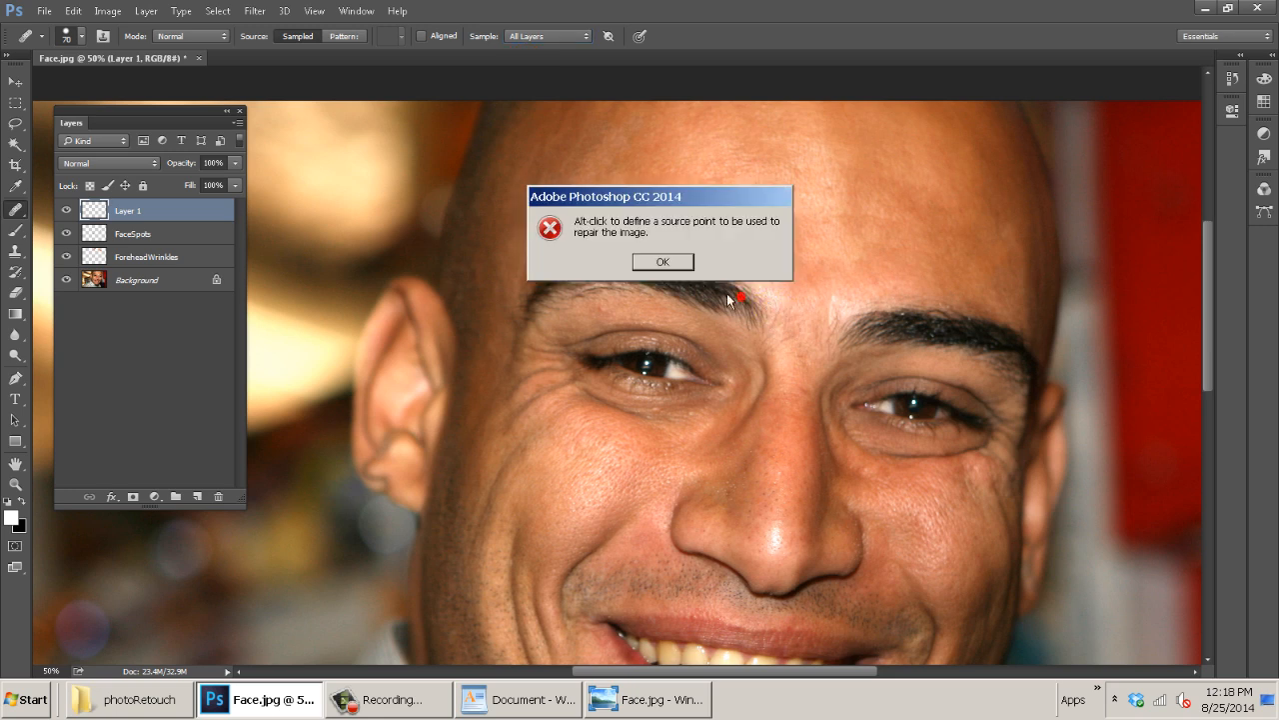
click(663, 261)
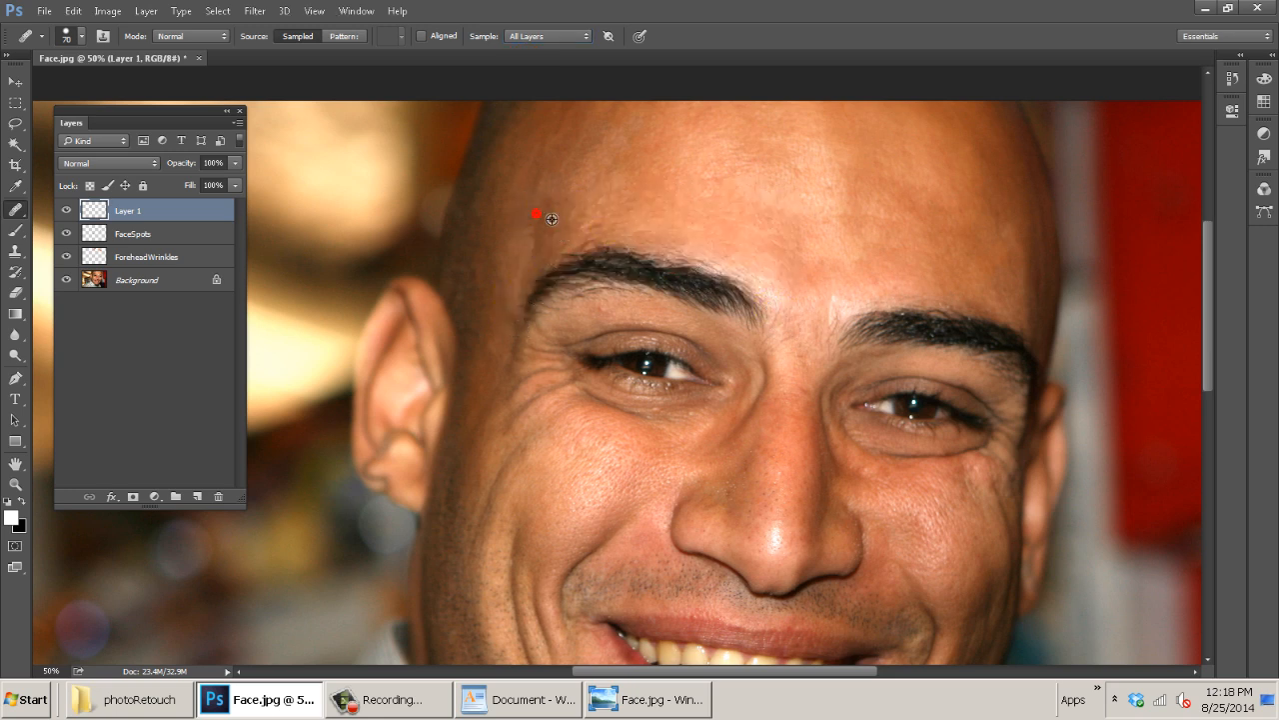
mouse_move(640, 174)
mouse_down()
mouse_move(666, 170)
mouse_move(625, 187)
mouse_up()
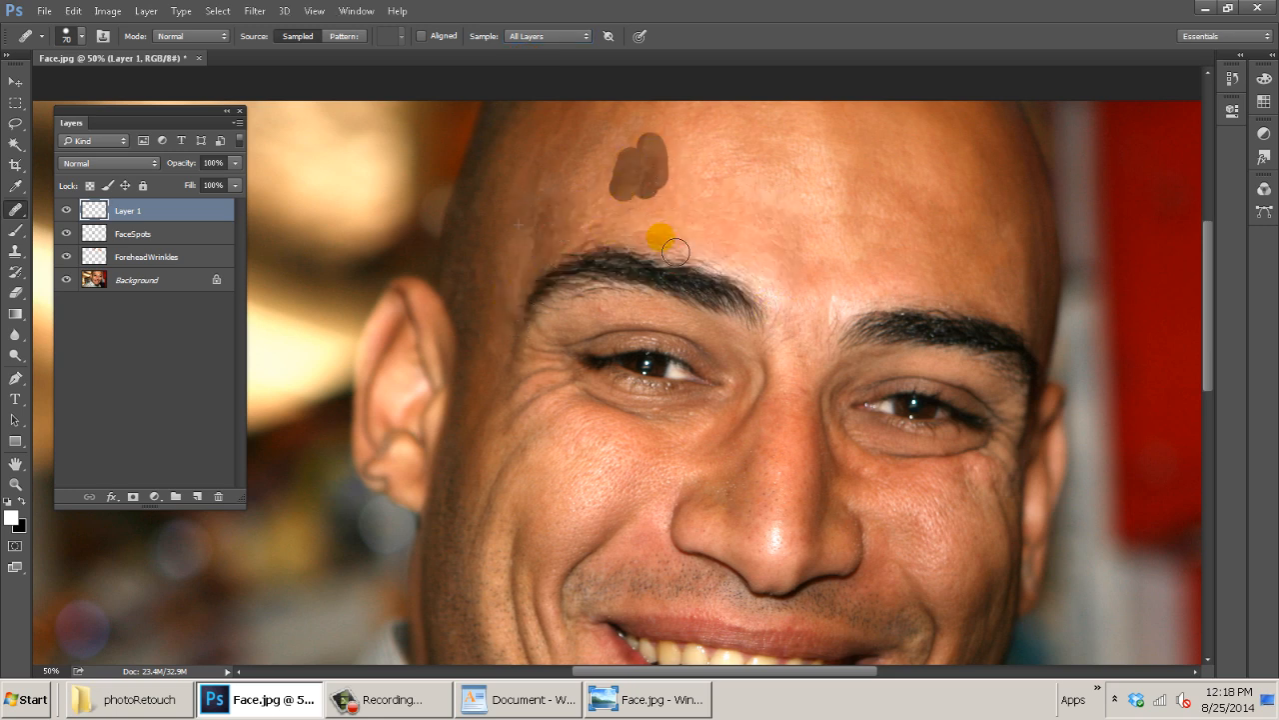
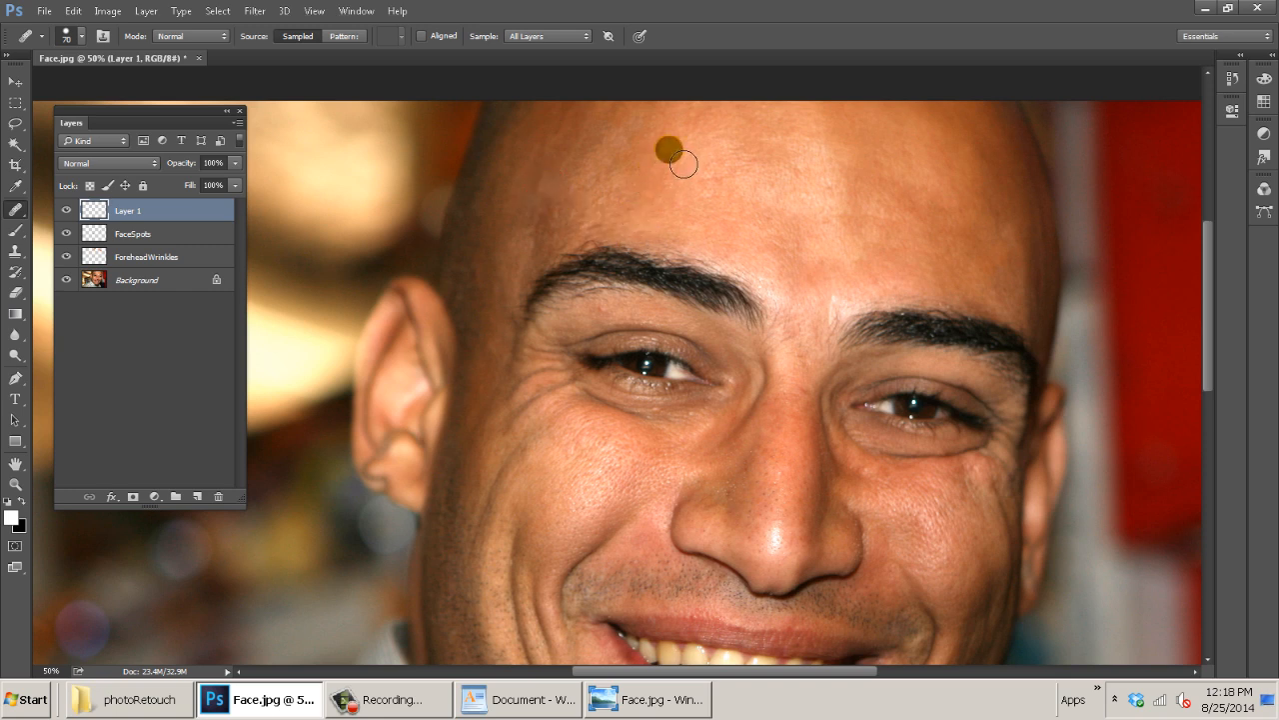
mouse_move(672, 147)
mouse_down()
mouse_move(661, 192)
mouse_move(686, 145)
mouse_move(692, 173)
mouse_move(700, 166)
mouse_move(671, 208)
mouse_move(646, 162)
mouse_move(644, 182)
mouse_move(672, 149)
mouse_move(649, 202)
mouse_move(668, 152)
mouse_up()
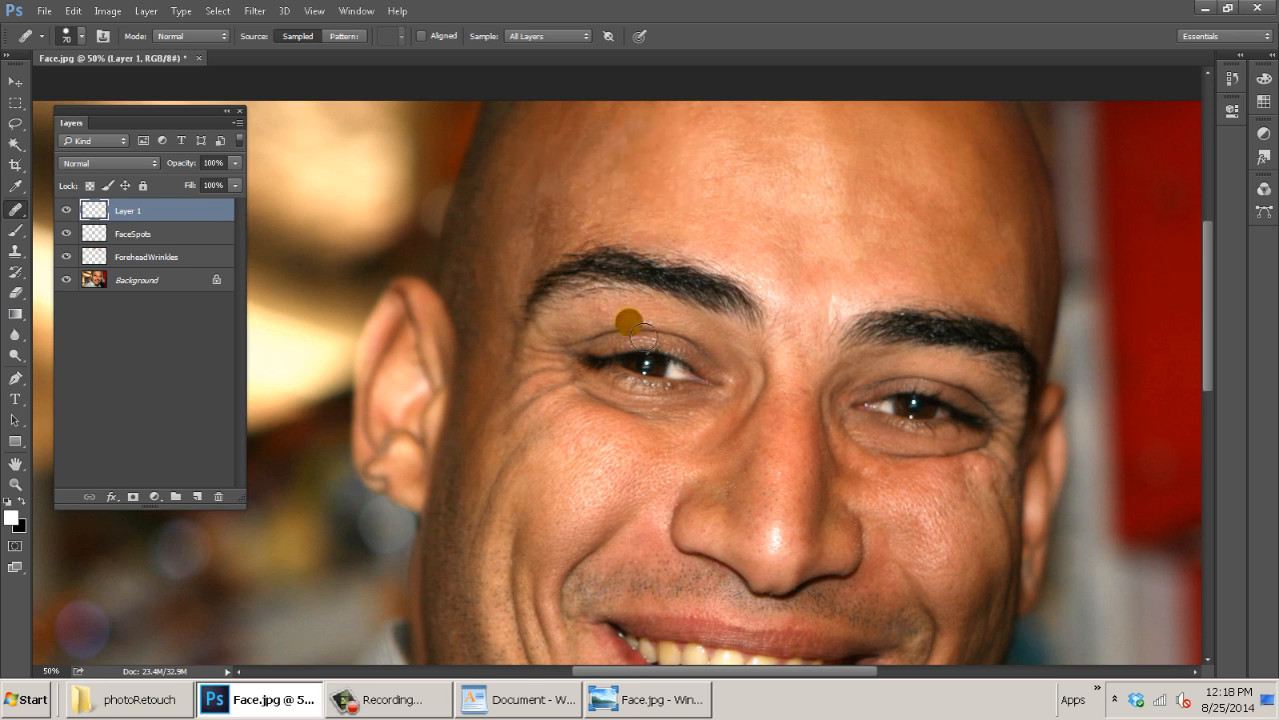
Try to heal the crease beneath the right eye with the Healing Brush, and undo it.
drag(718, 420, 688, 234)
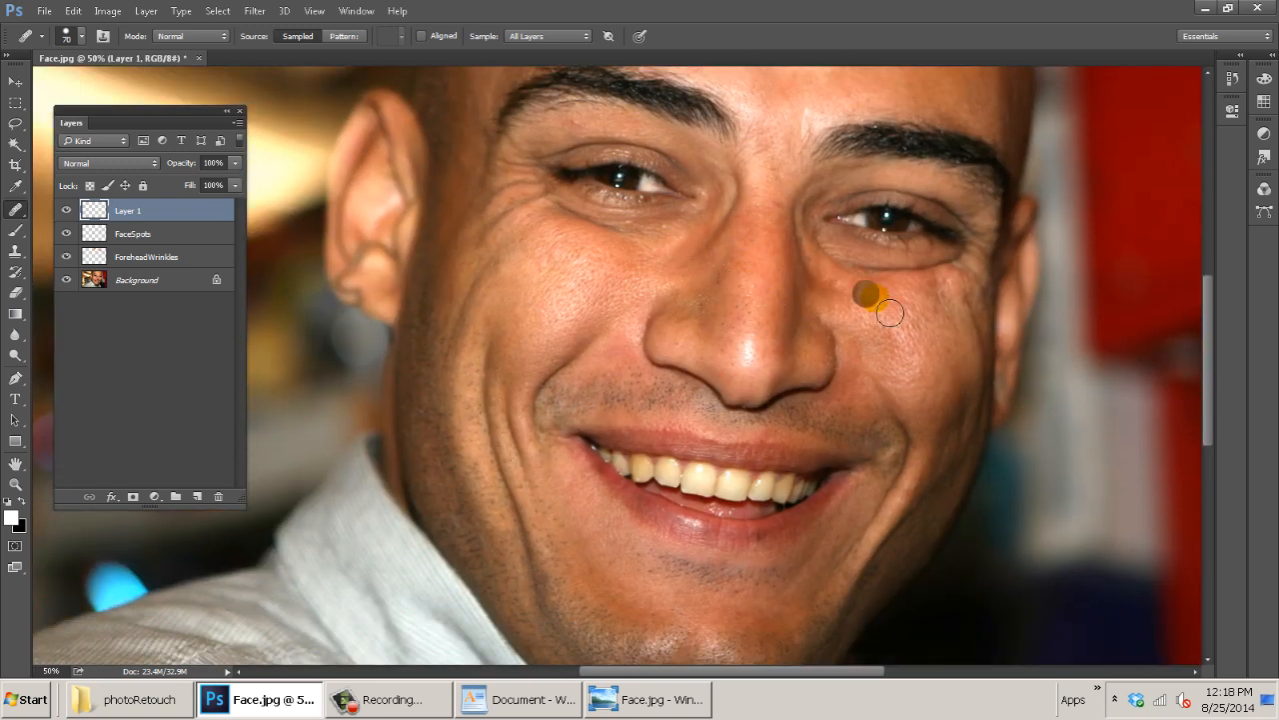
drag(912, 306, 832, 386)
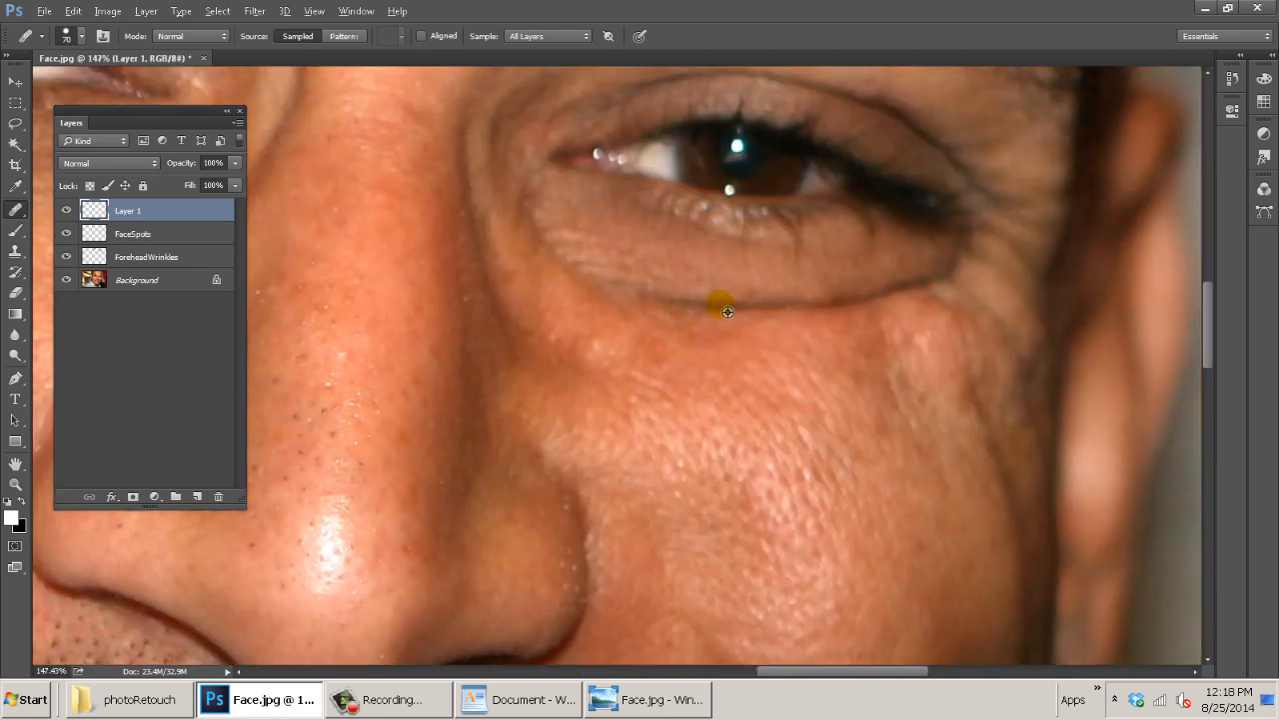
click(817, 302)
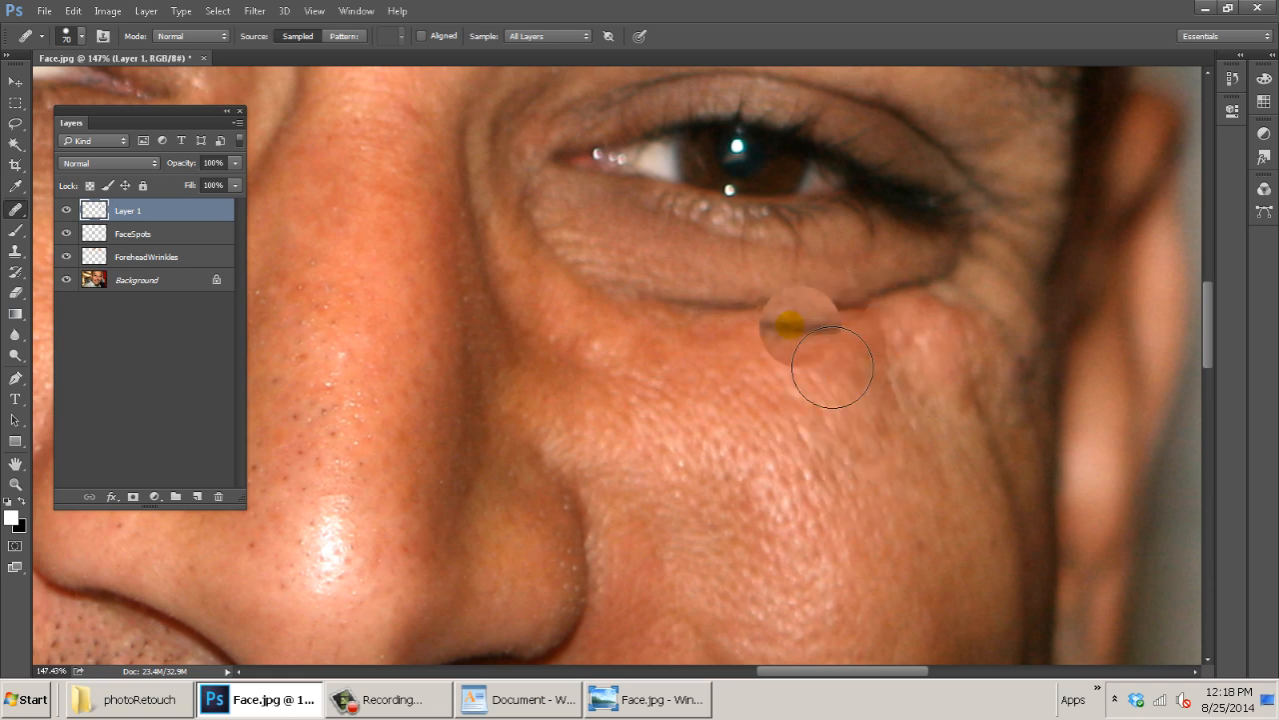
key(ctrl+z)
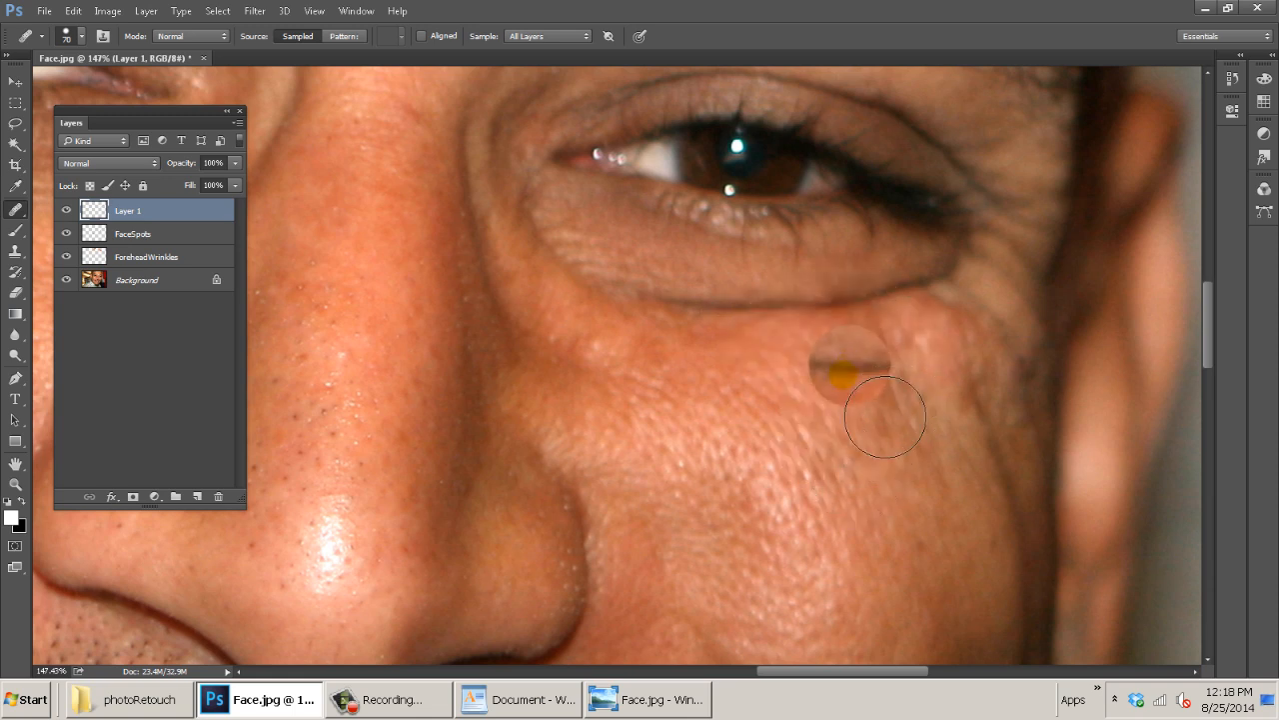
Sample clean skin on the upper nose bridge and paint over the pores and spots along the nose with the Healing Brush.
drag(666, 414, 851, 371)
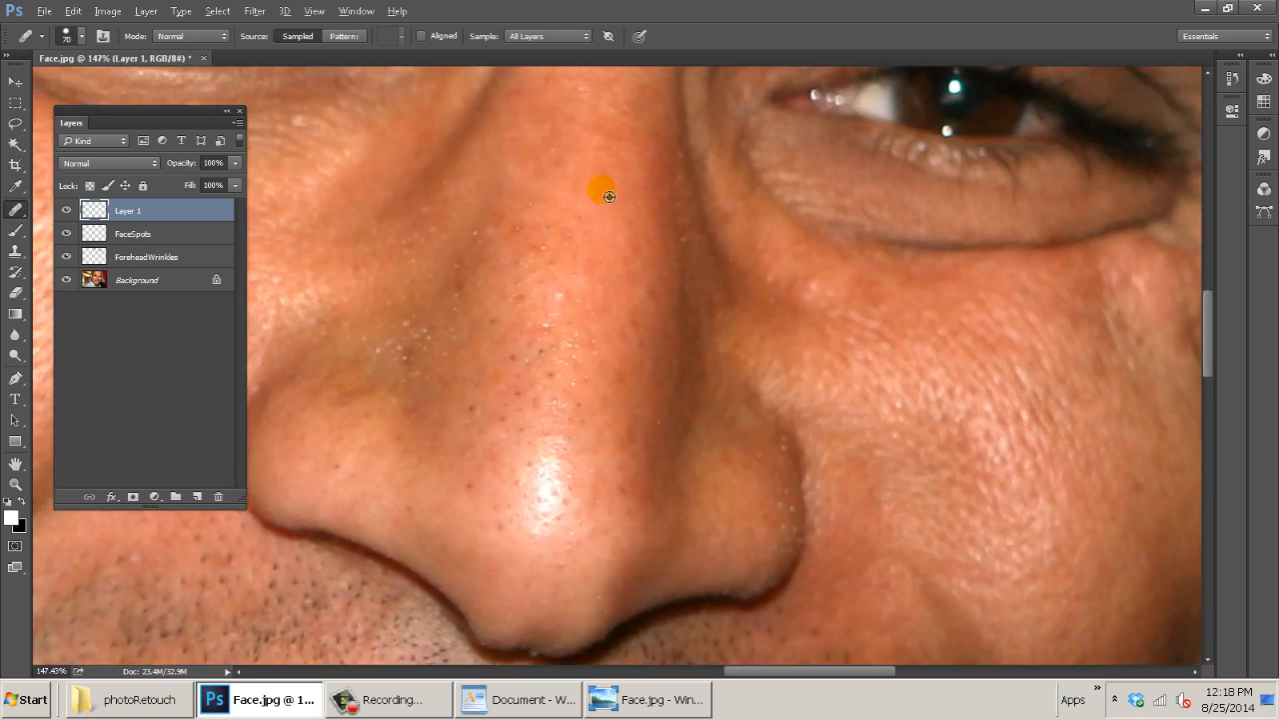
mouse_move(563, 278)
mouse_down()
mouse_move(541, 230)
mouse_move(553, 268)
mouse_move(525, 336)
mouse_up()
mouse_move(569, 378)
mouse_down()
mouse_move(594, 407)
mouse_move(612, 521)
mouse_up()
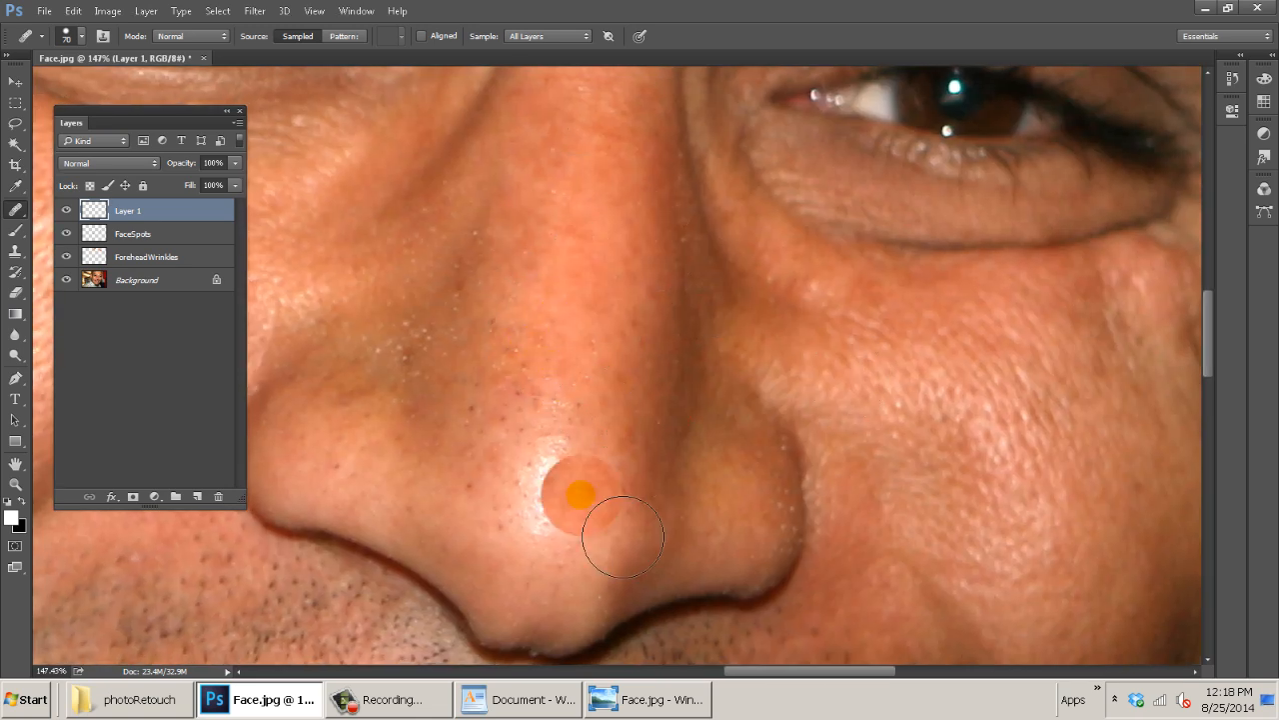
alt+click(574, 252)
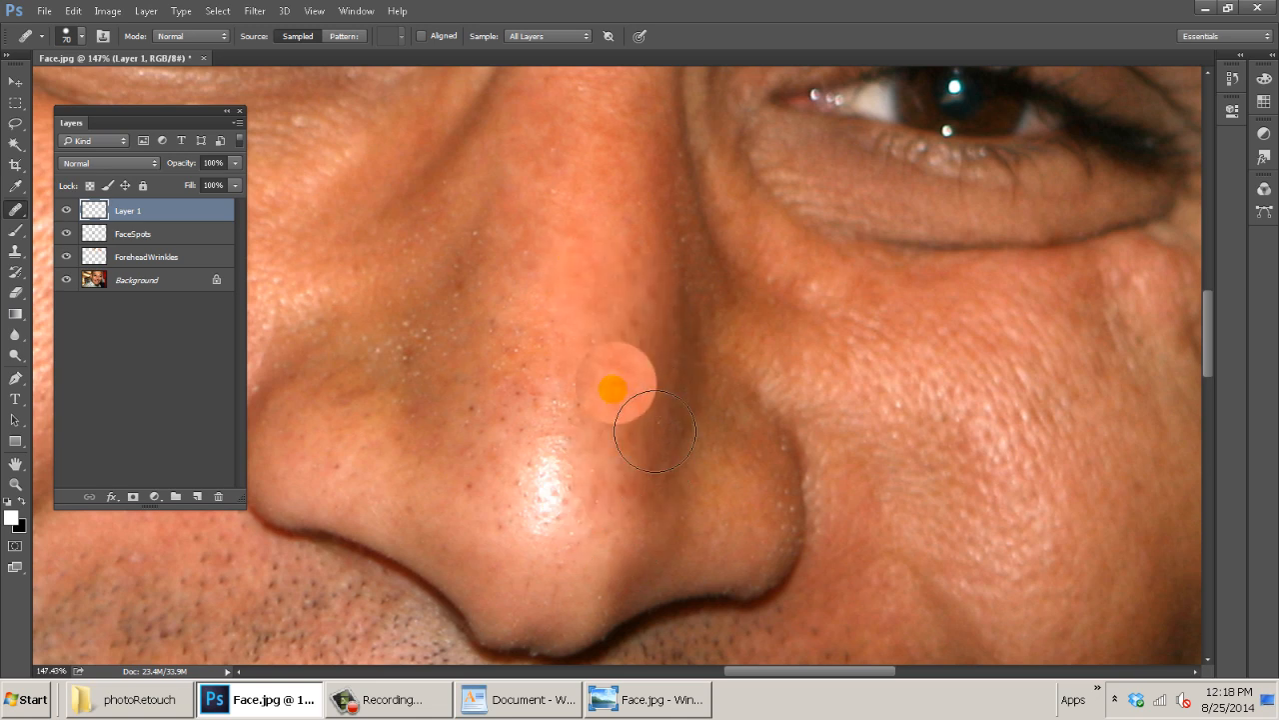
mouse_move(578, 402)
mouse_down()
mouse_move(519, 379)
mouse_move(521, 355)
mouse_move(586, 357)
mouse_move(605, 334)
mouse_move(590, 357)
mouse_move(597, 250)
mouse_up()
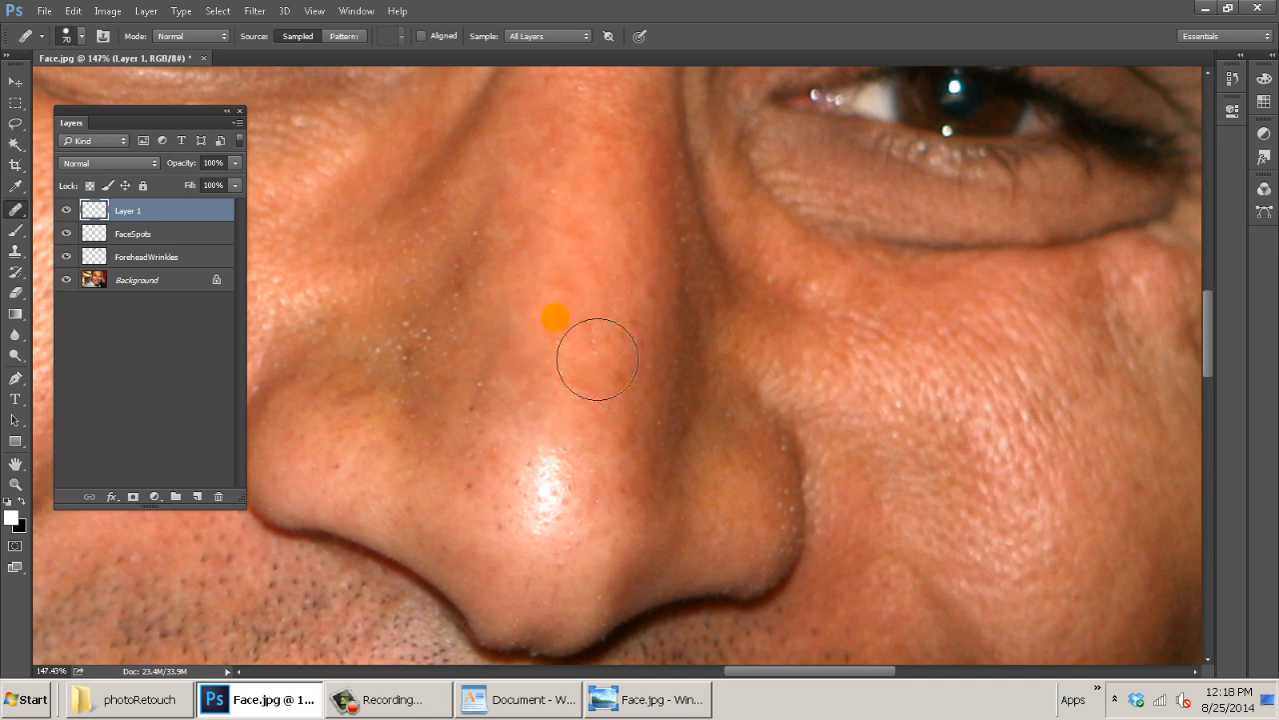
drag(678, 414, 744, 406)
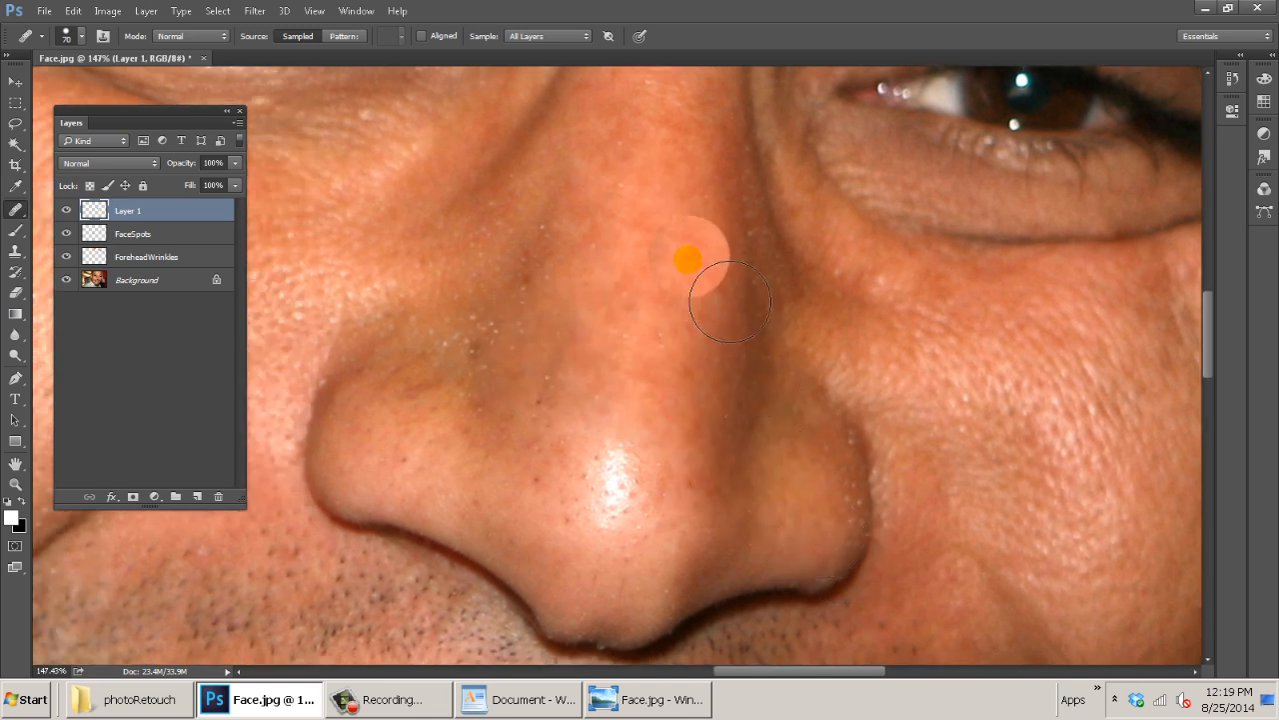
mouse_move(712, 334)
mouse_down()
mouse_move(706, 486)
mouse_move(706, 298)
mouse_up()
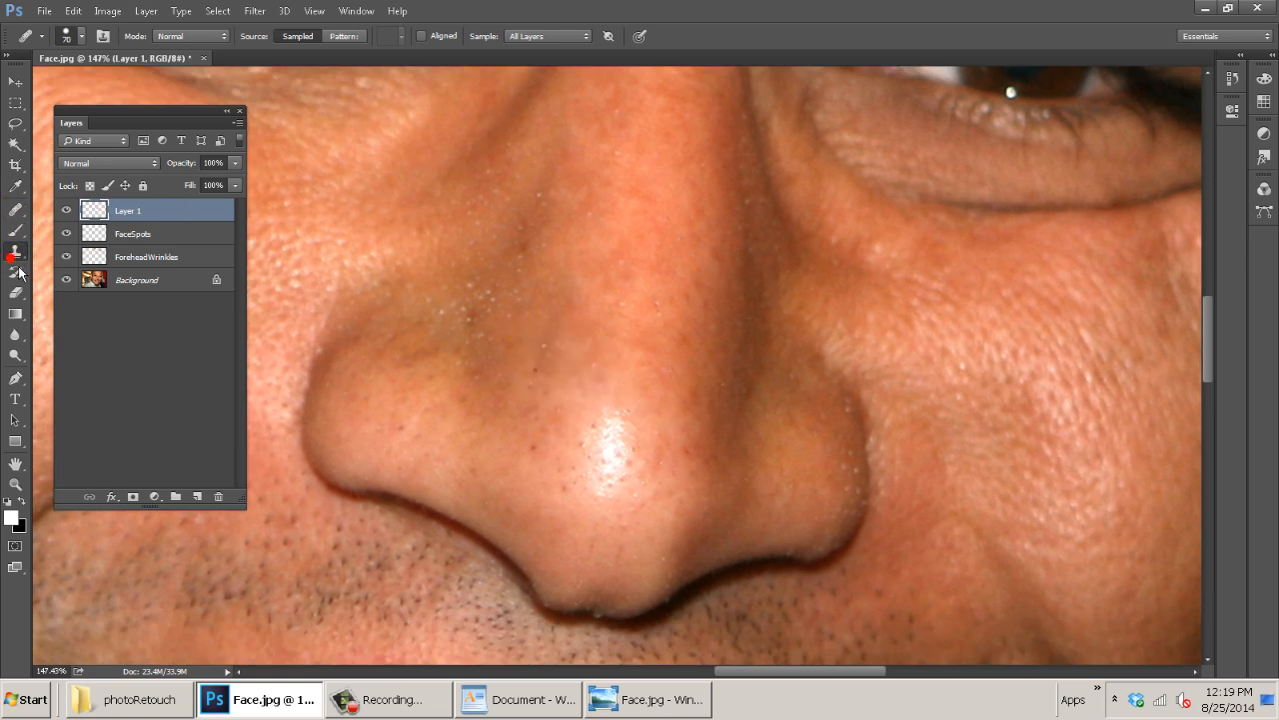
Switch to the Clone Stamp Tool and reduce its brush size to 175.
drag(15, 250, 64, 258)
click(66, 256)
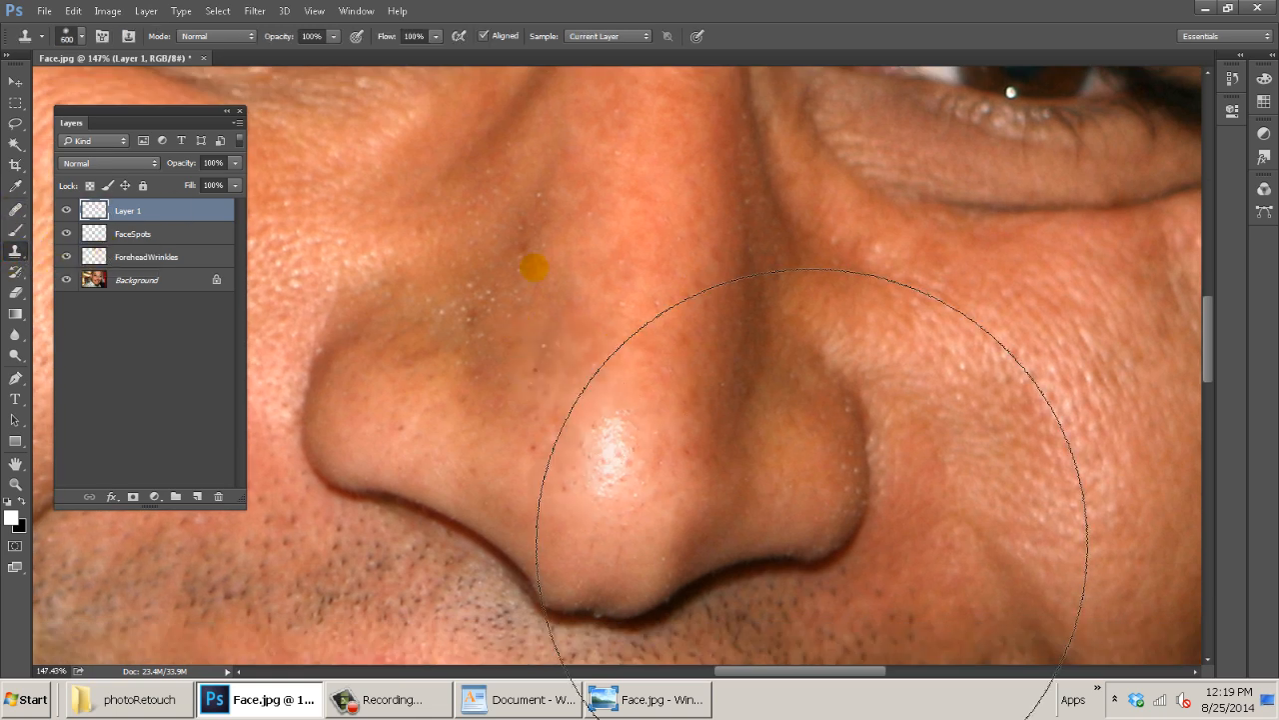
key(ctrl+z)
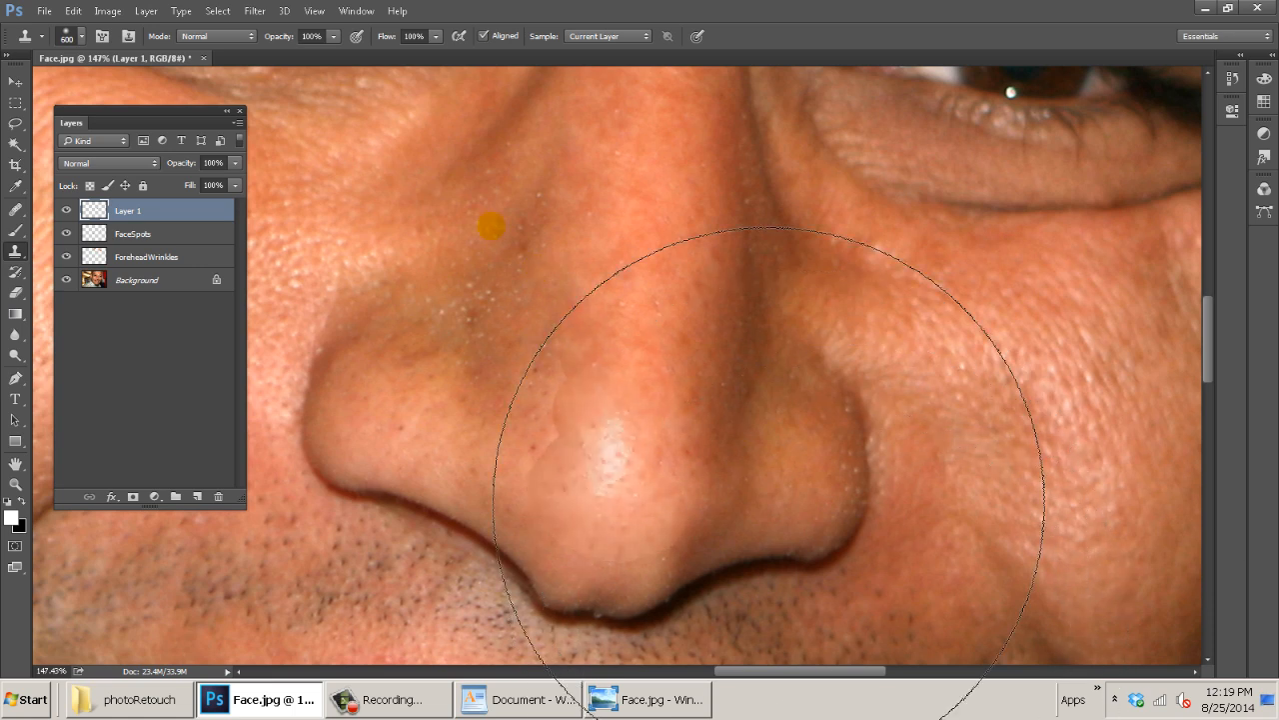
key(bracketleft)
key(bracketleft)
key(bracketleft)
key(bracketleft)
key(bracketleft)
key(bracketleft)
key(bracketleft)
key(bracketleft)
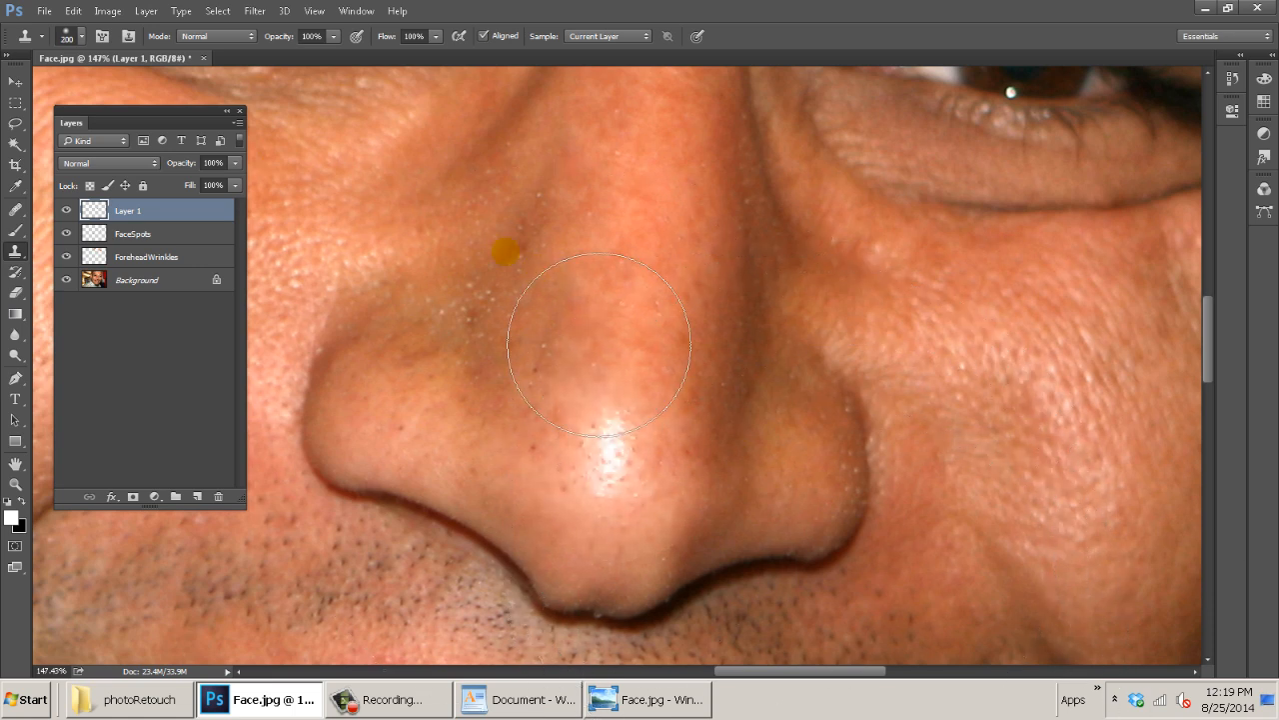
Set the Clone Stamp to sample All Layers.
drag(494, 362, 813, 338)
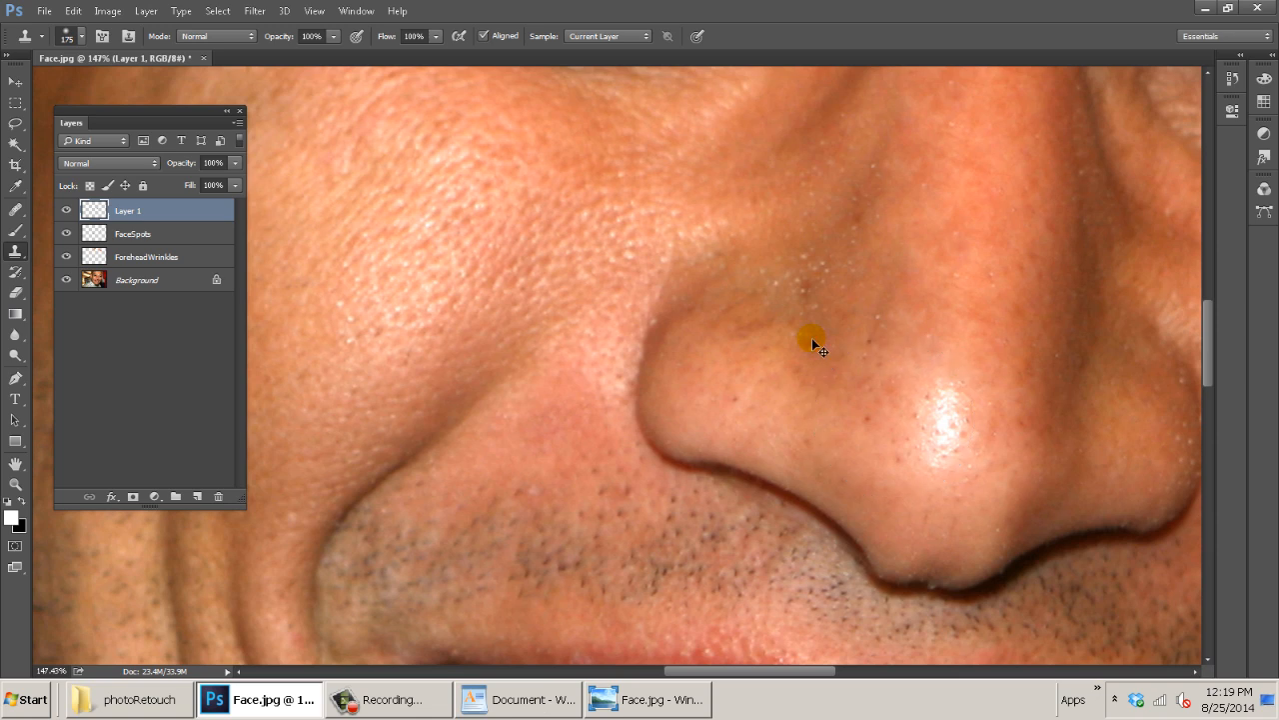
scroll(812, 338, down, 3)
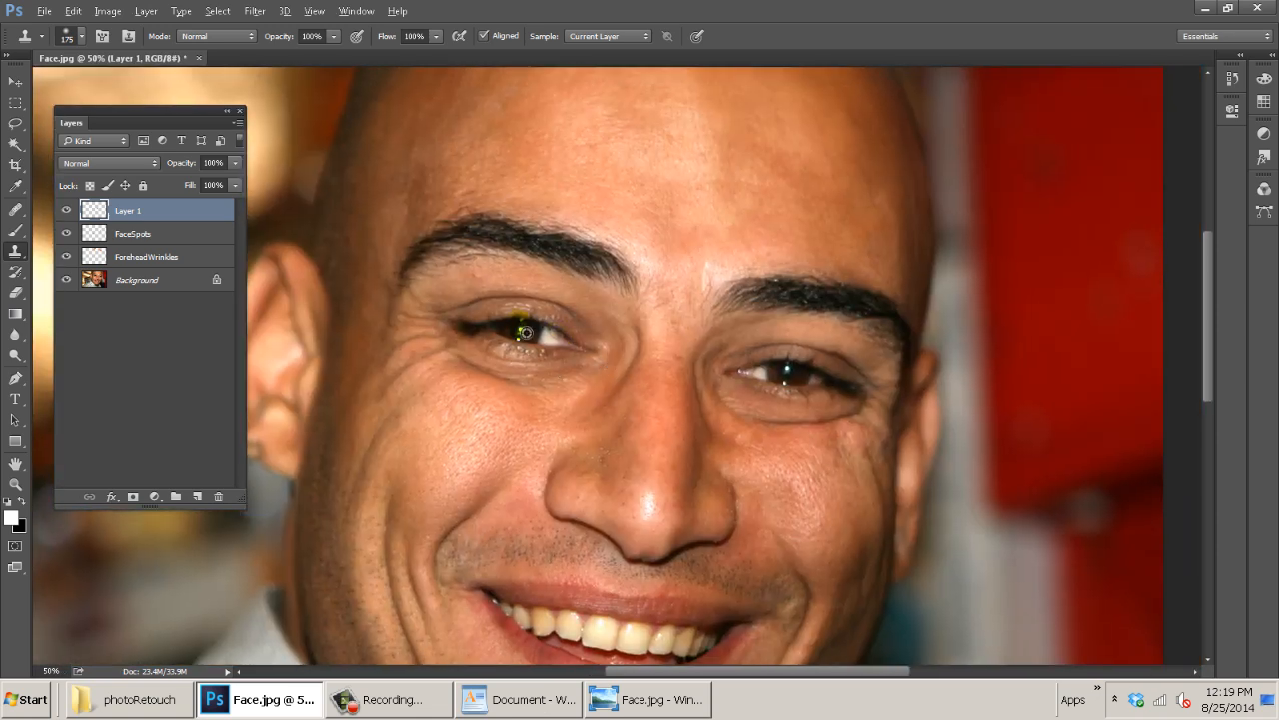
click(694, 180)
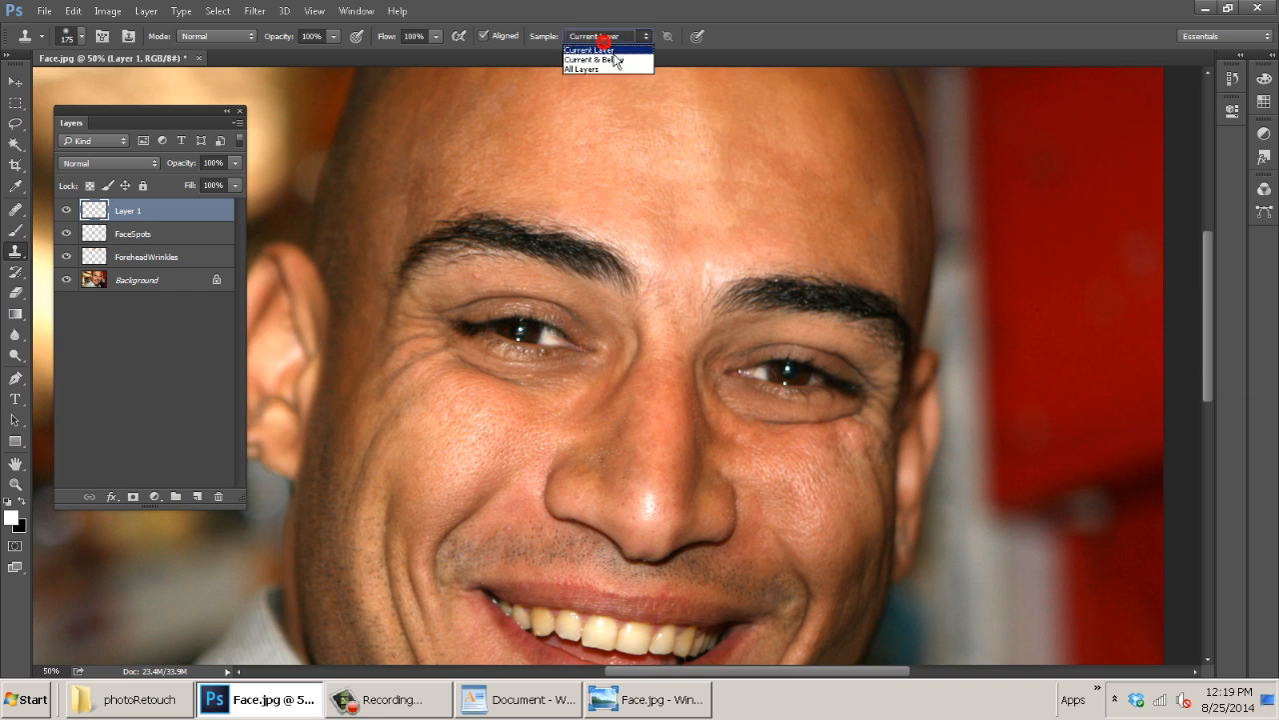
click(599, 69)
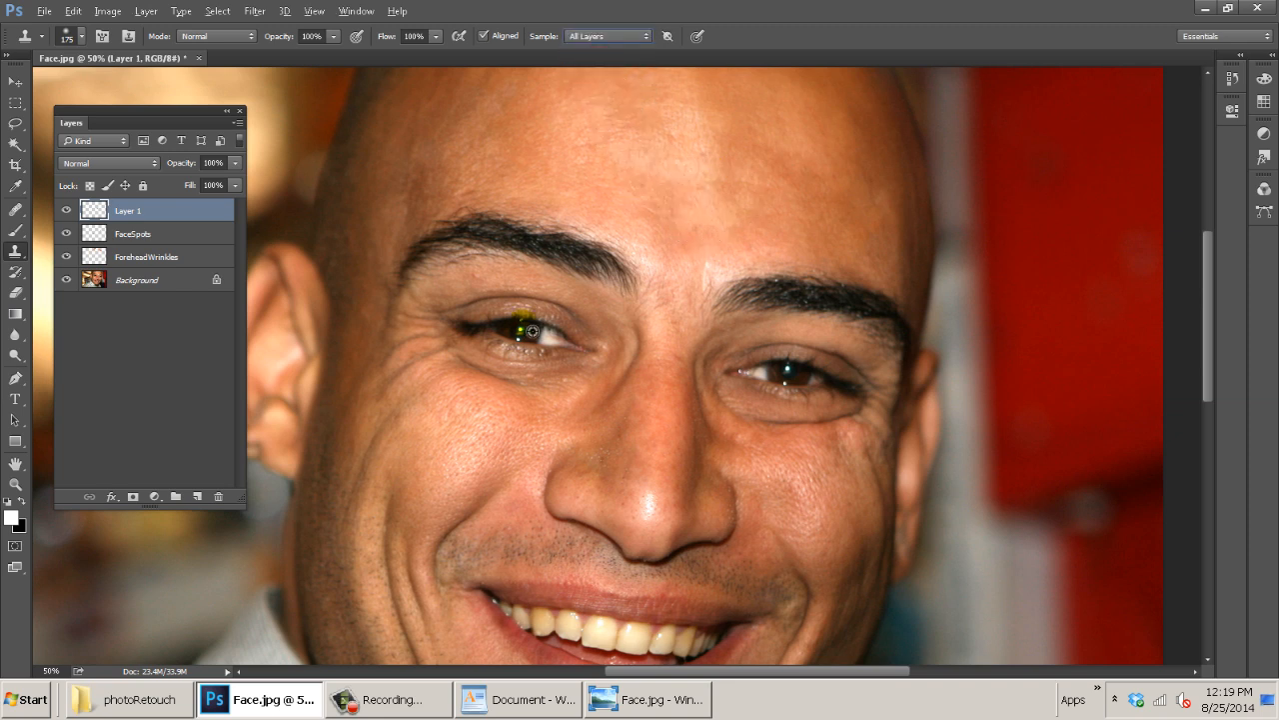
Try cloning the left eye onto the middle of the forehead, and undo it.
mouse_move(695, 185)
mouse_down()
mouse_move(762, 196)
mouse_move(701, 197)
mouse_move(666, 172)
mouse_move(749, 173)
mouse_move(783, 190)
mouse_move(624, 342)
mouse_move(706, 209)
mouse_move(645, 166)
mouse_move(790, 190)
mouse_move(620, 175)
mouse_move(780, 231)
mouse_move(667, 165)
mouse_move(739, 172)
mouse_move(674, 153)
mouse_move(726, 241)
mouse_move(680, 199)
mouse_move(719, 194)
mouse_move(717, 241)
mouse_up()
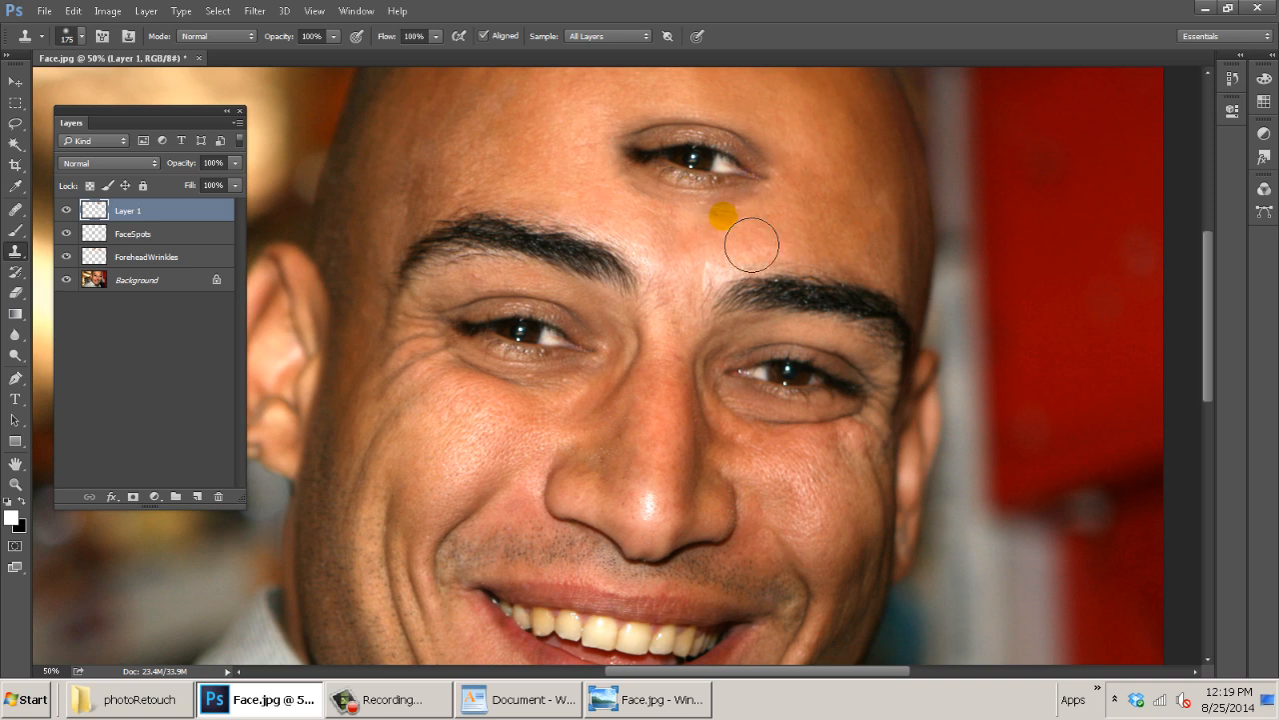
key(ctrl+z)
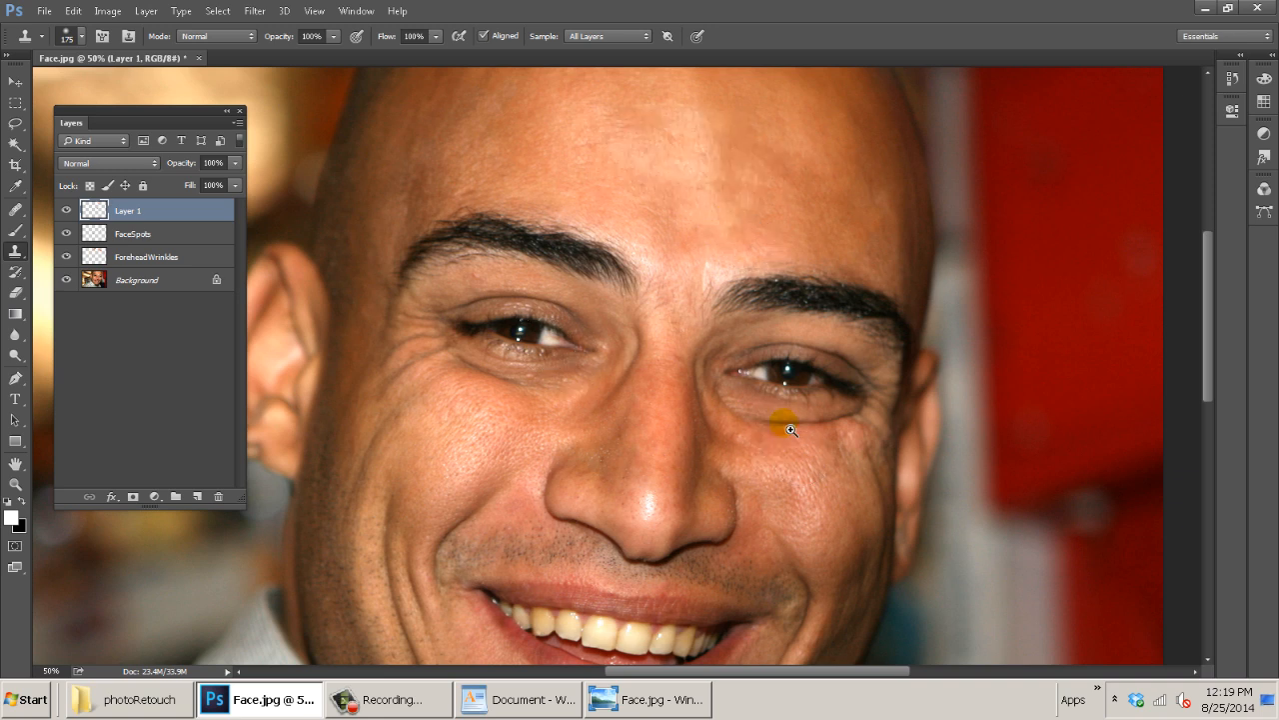
Try a Clone Stamp stroke over the crease beneath the right eye, undo it, and reduce the brush size to 60.
drag(787, 422, 905, 426)
drag(849, 455, 618, 466)
key(bracketleft)
key(bracketleft)
key(bracketleft)
key(bracketleft)
key(bracketleft)
key(bracketleft)
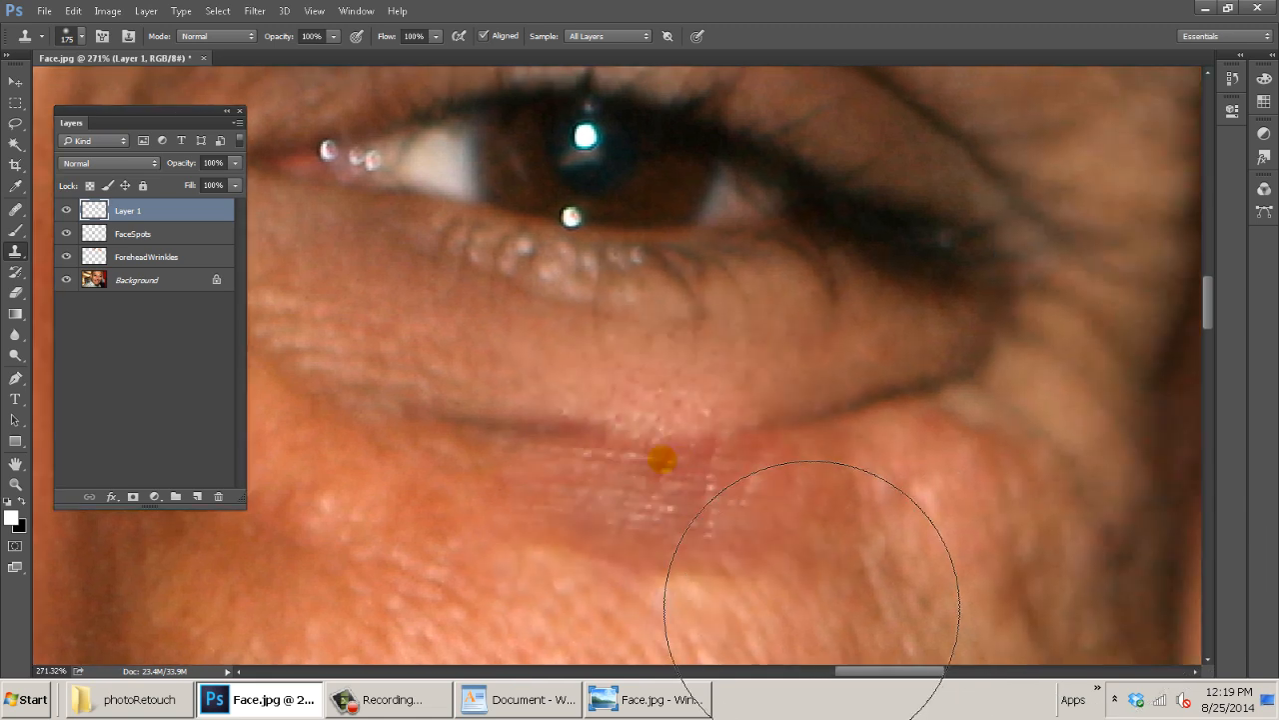
key(ctrl+alt+z)
key(ctrl+alt+z)
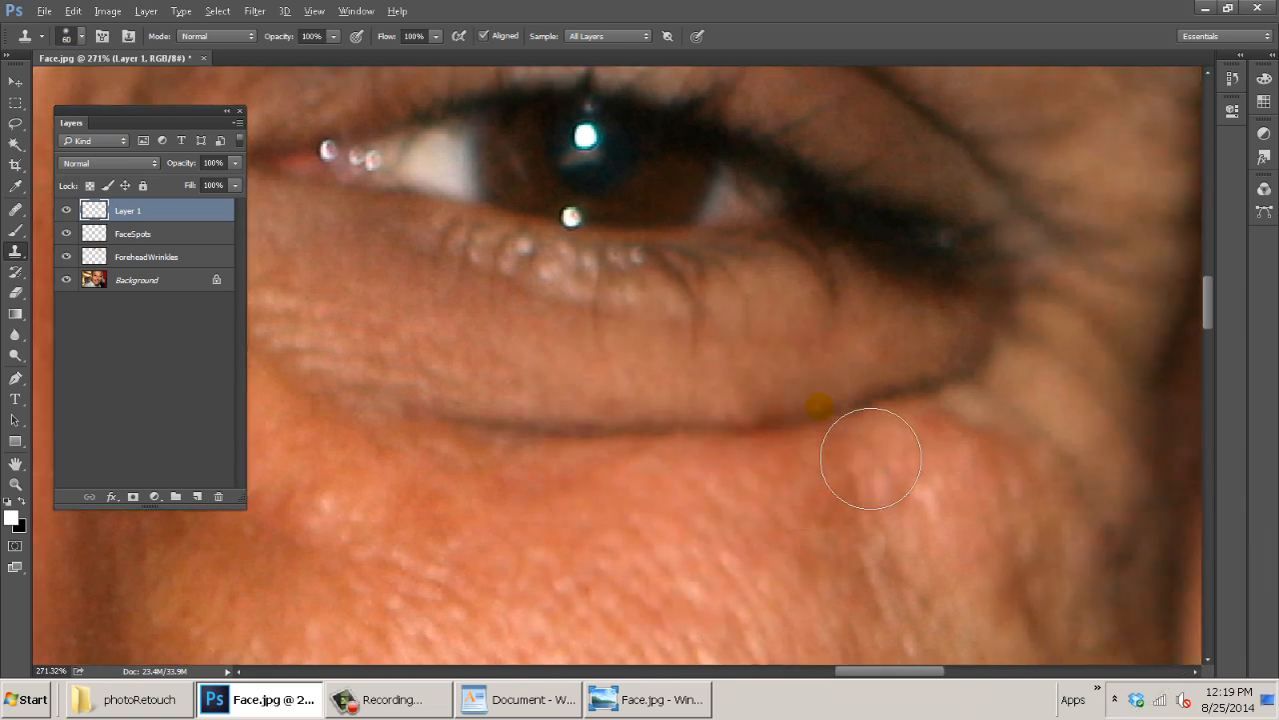
Clone sampled sections of the crease line beneath the right eye over its uneven middle and outer parts.
click(768, 420)
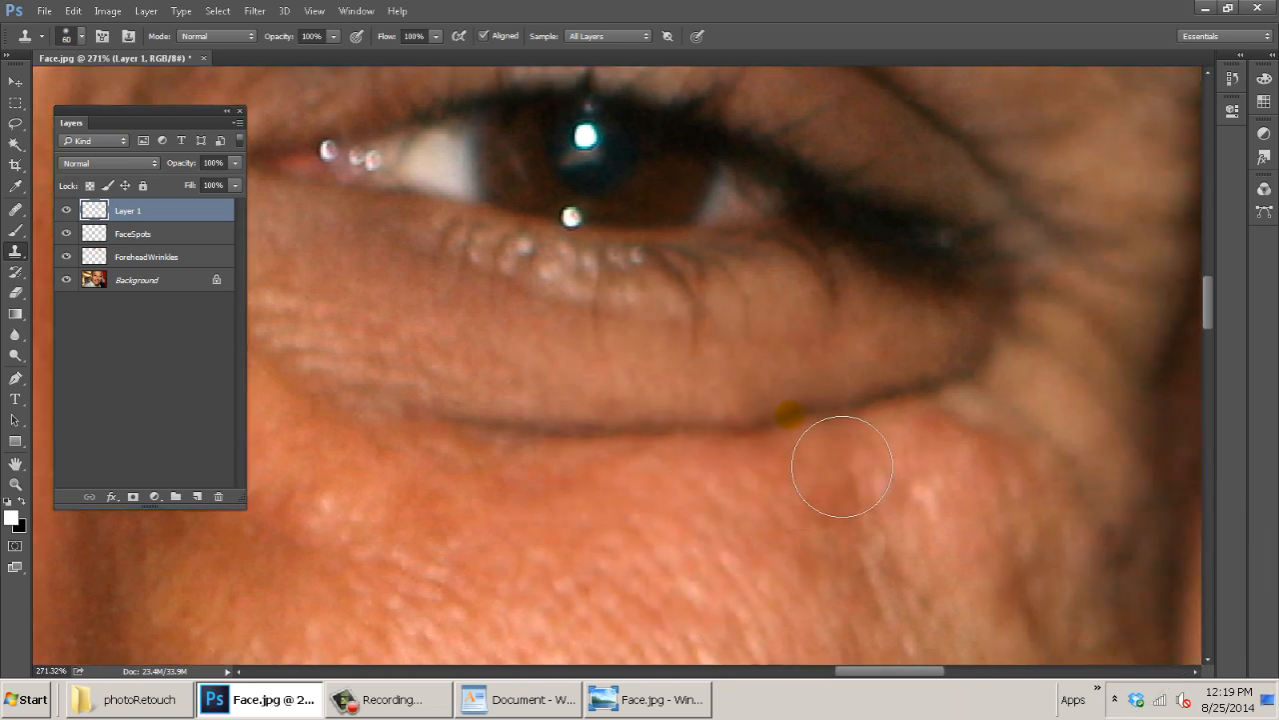
alt+click(682, 427)
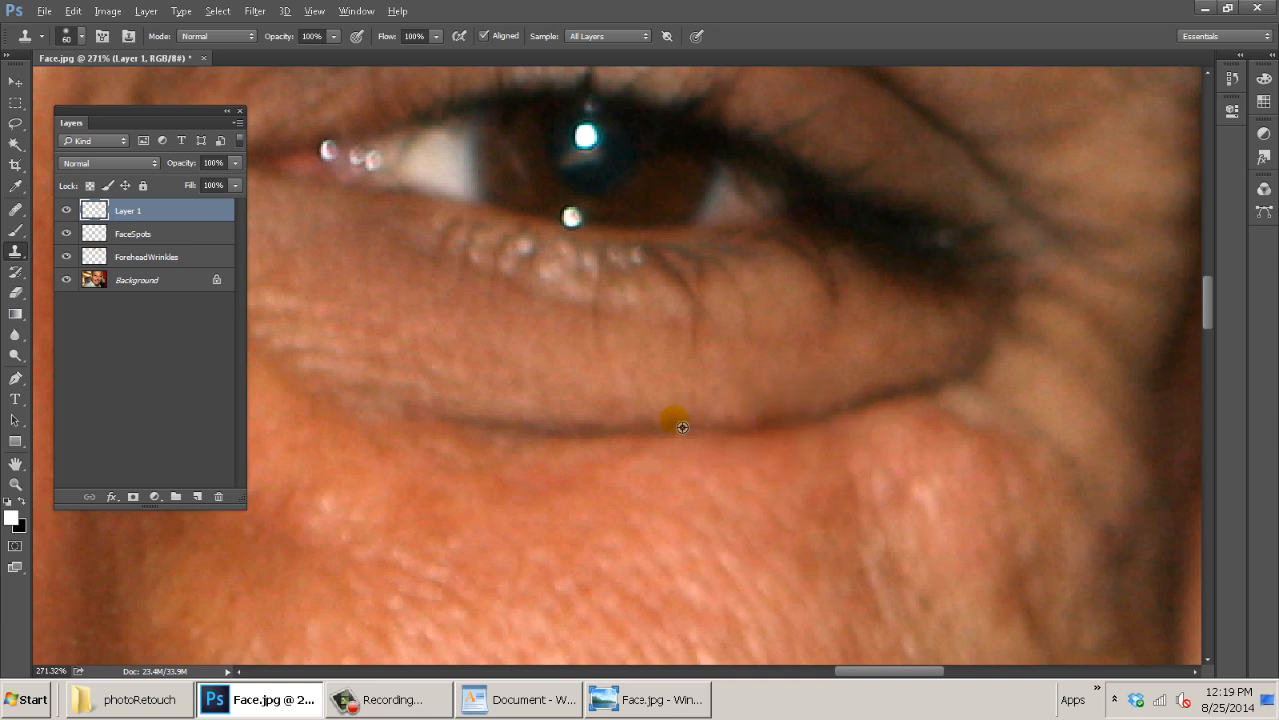
click(785, 471)
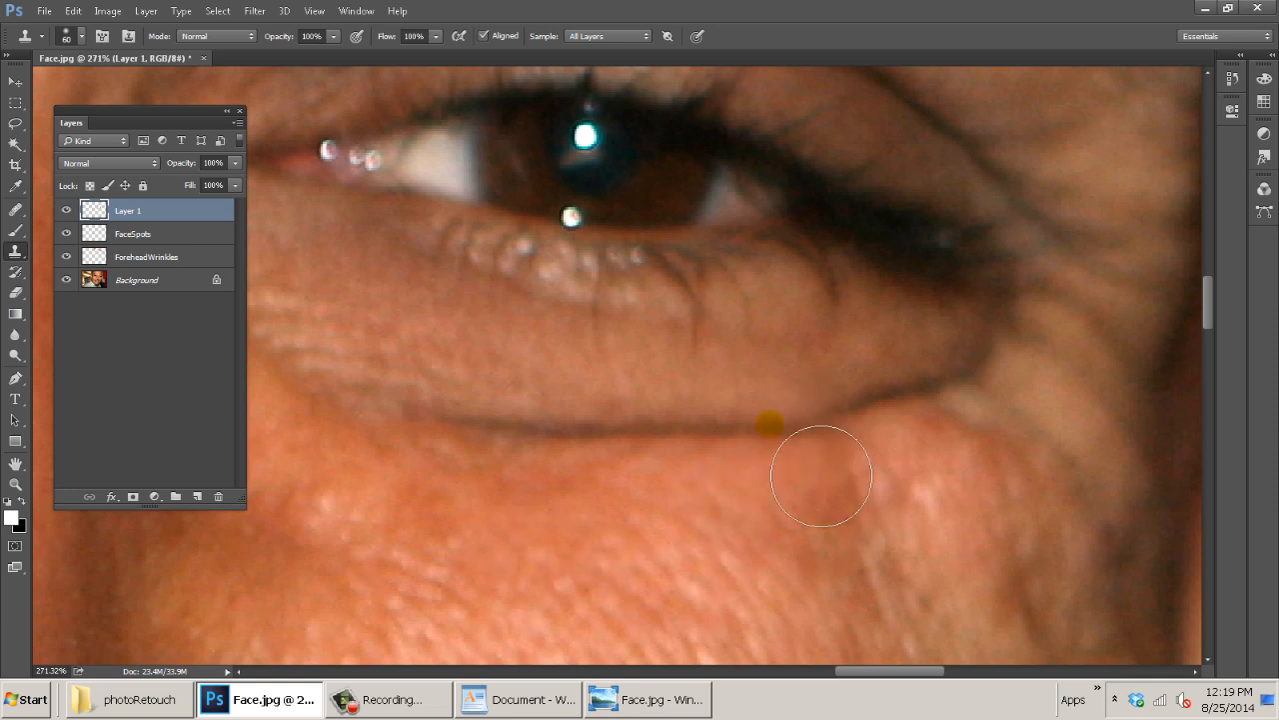
alt+click(895, 403)
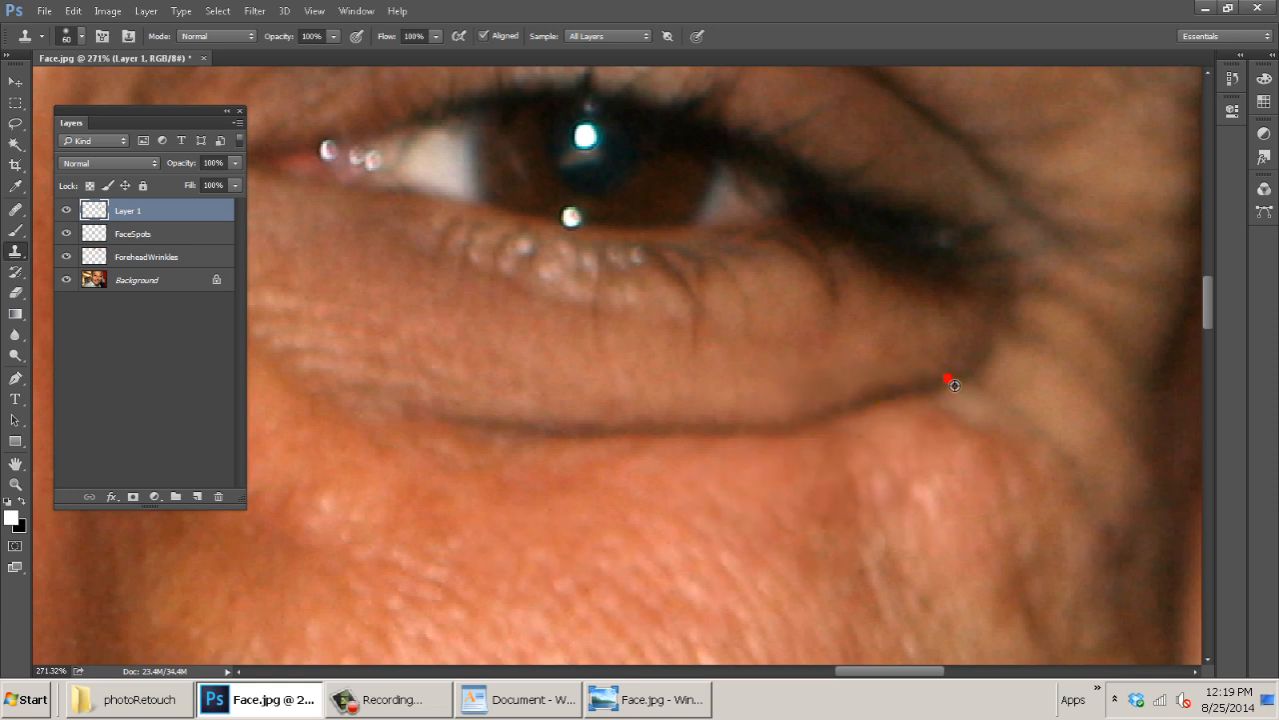
mouse_move(827, 414)
mouse_down()
mouse_move(853, 454)
mouse_move(832, 620)
mouse_up()
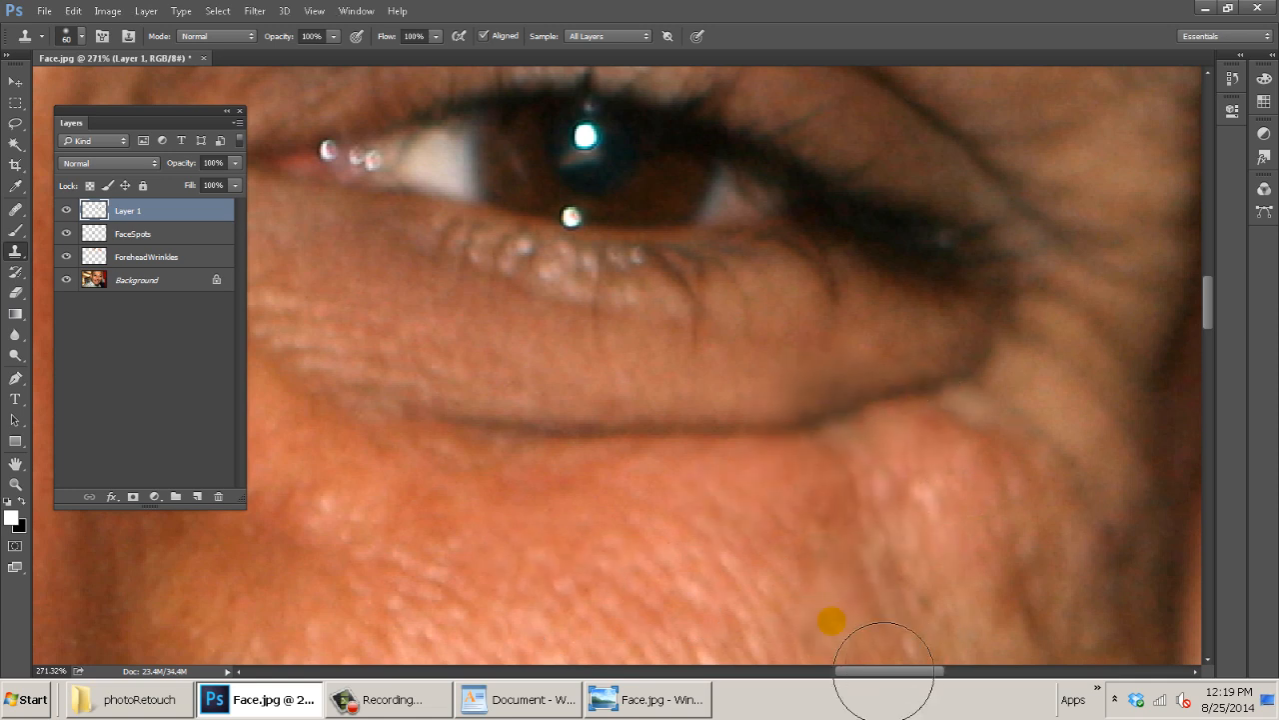
Sample cheek skin and clone it over the uneven patch just below the right eye's crease.
alt+click(767, 491)
click(827, 452)
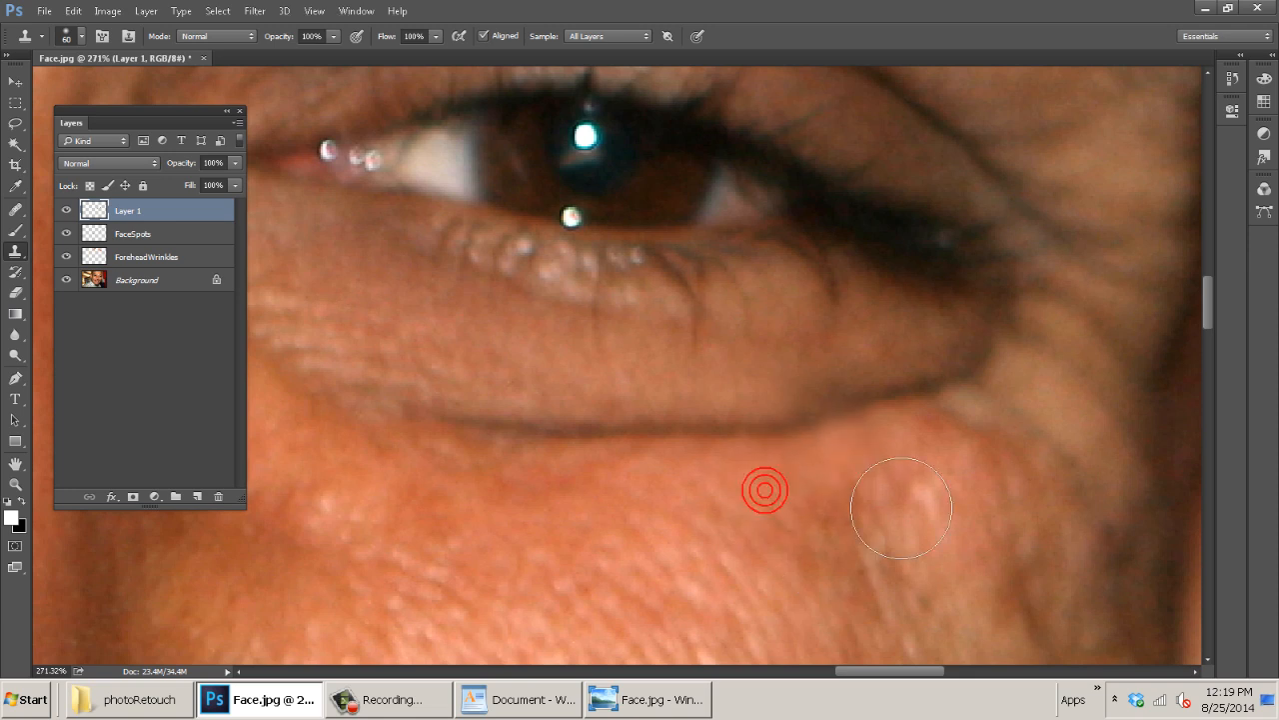
click(853, 461)
key(ctrl+1)
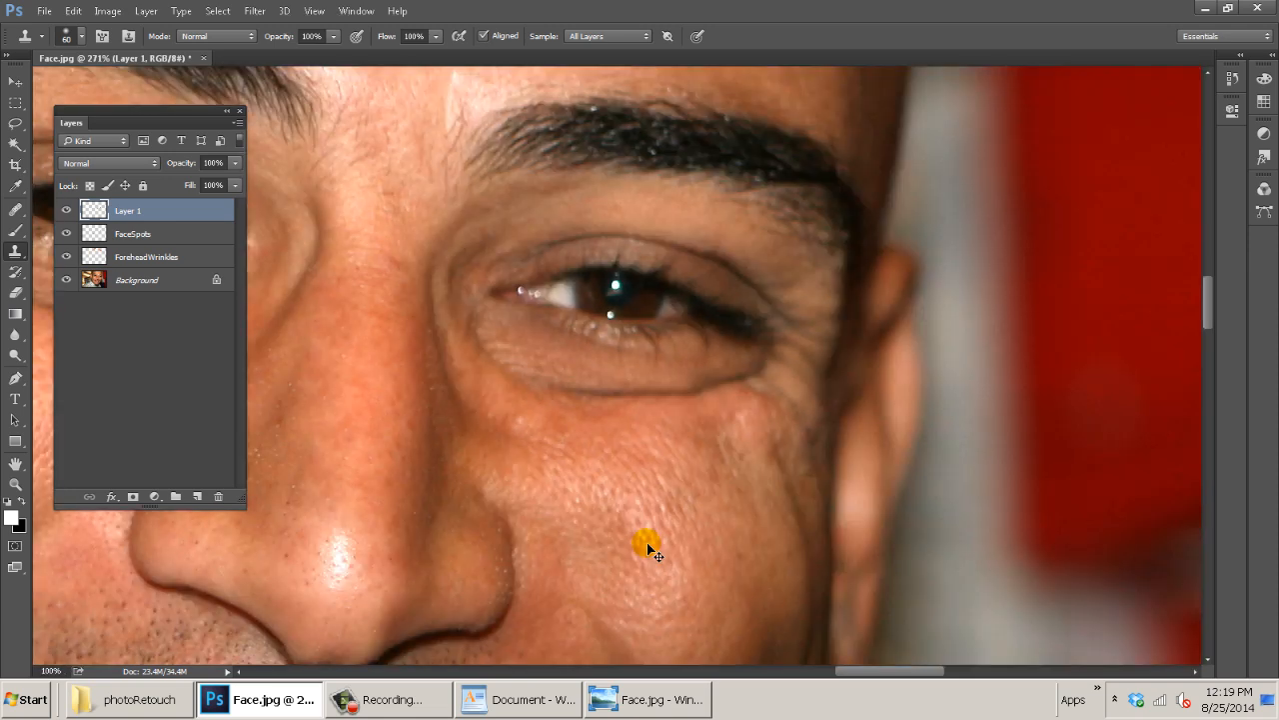
key(ctrl+minus)
key(ctrl+minus)
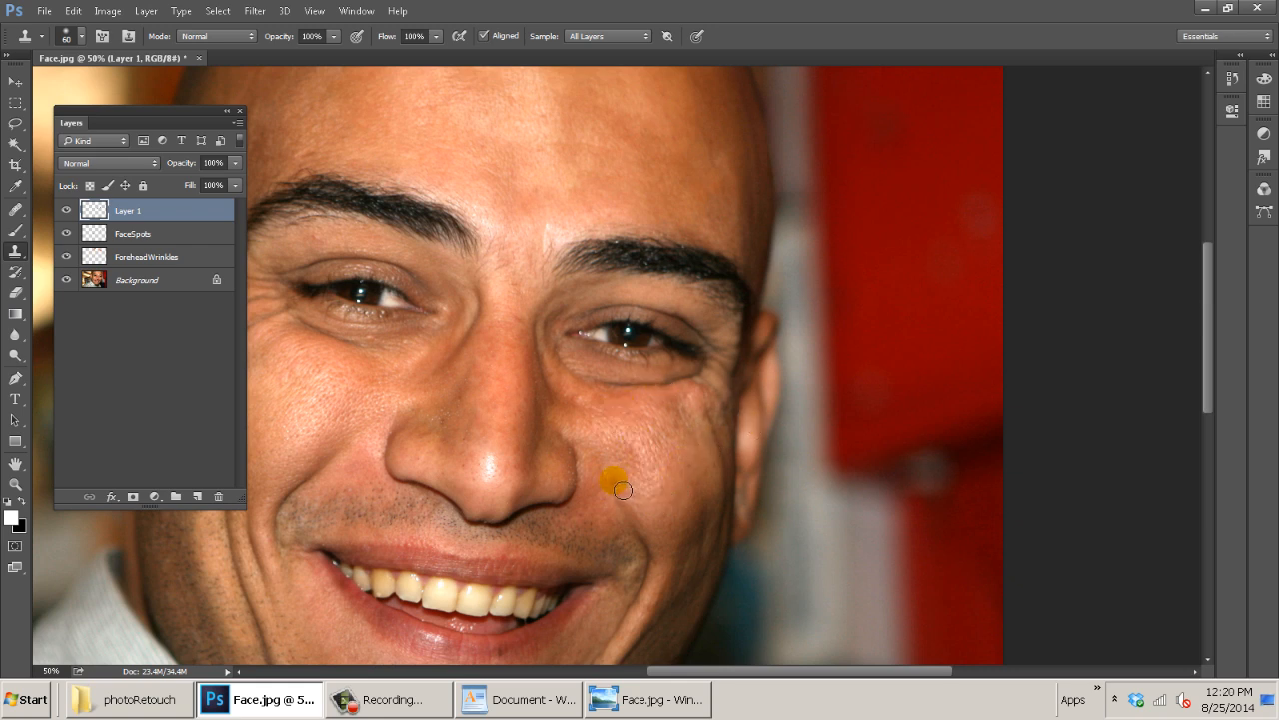
Try to clone sampled skin over the dark pores on the left side of the nose, and undo the strokes.
drag(620, 440, 718, 354)
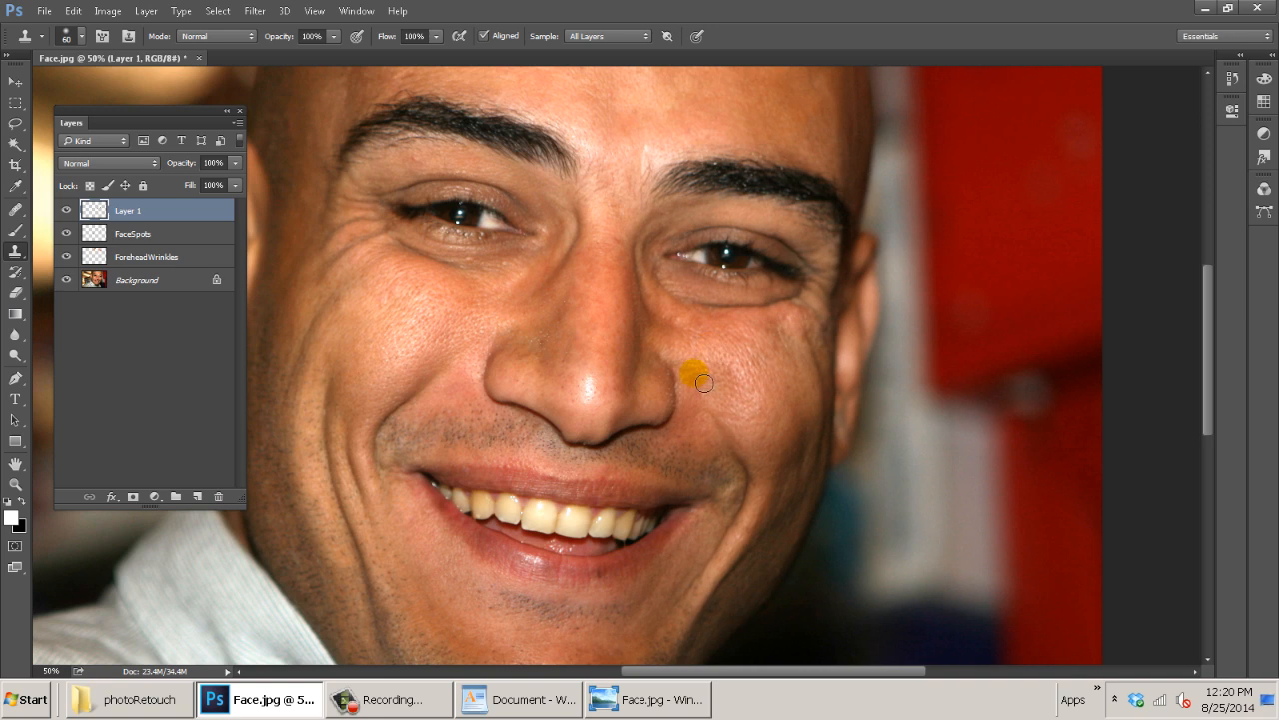
mouse_move(562, 373)
mouse_down()
mouse_move(655, 377)
mouse_move(547, 314)
mouse_up()
alt+click(504, 285)
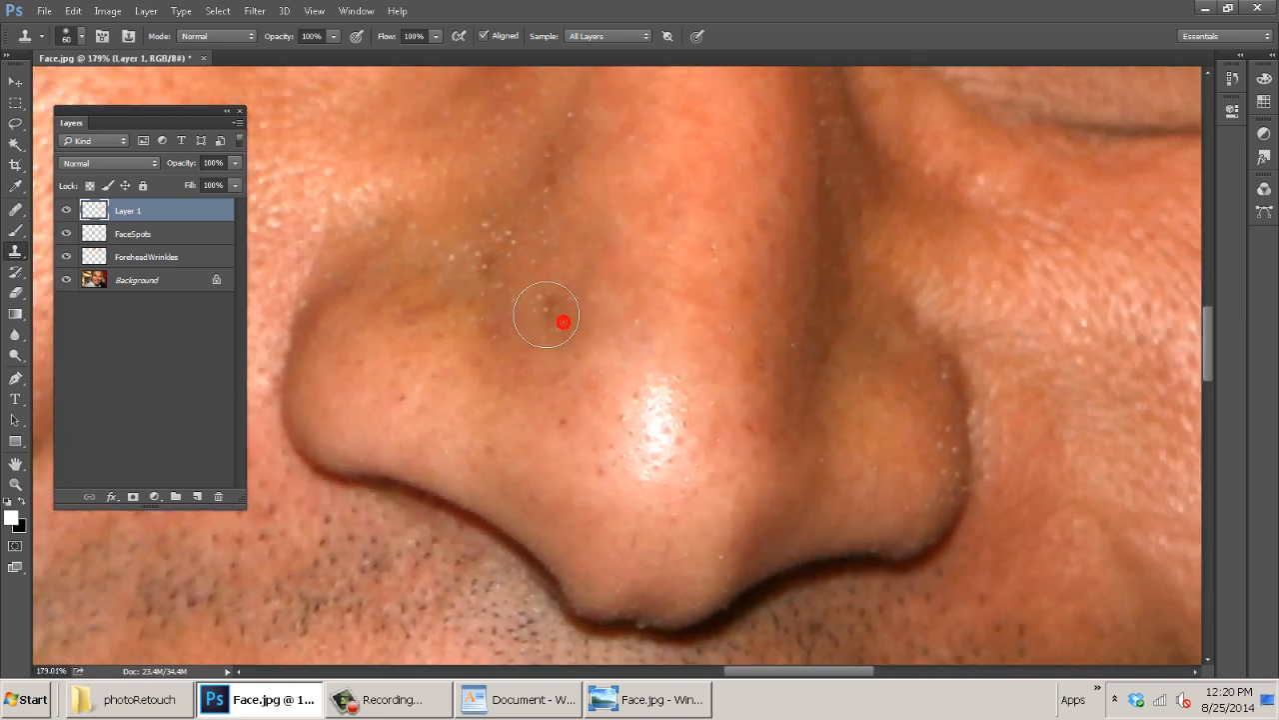
alt+click(505, 289)
mouse_move(625, 431)
mouse_down()
mouse_move(584, 404)
mouse_move(609, 397)
mouse_move(590, 387)
mouse_up()
alt+click(547, 278)
key(ctrl+z)
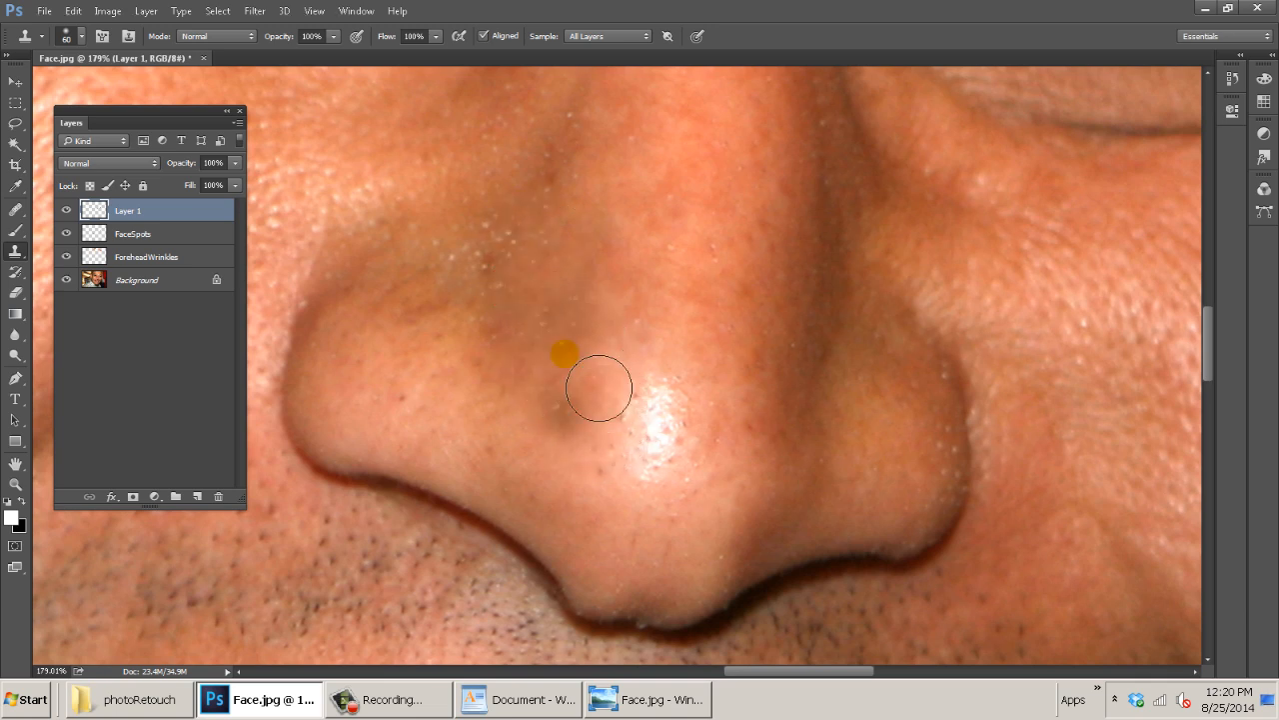
click(442, 42)
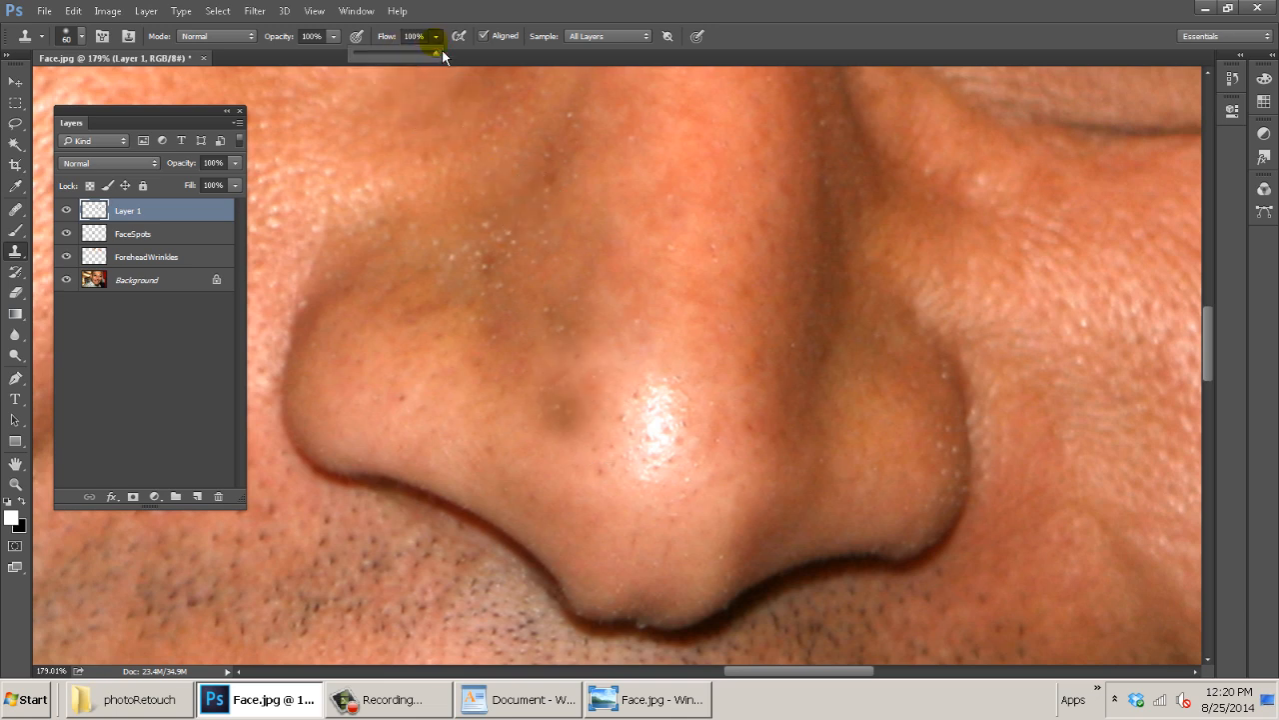
click(353, 42)
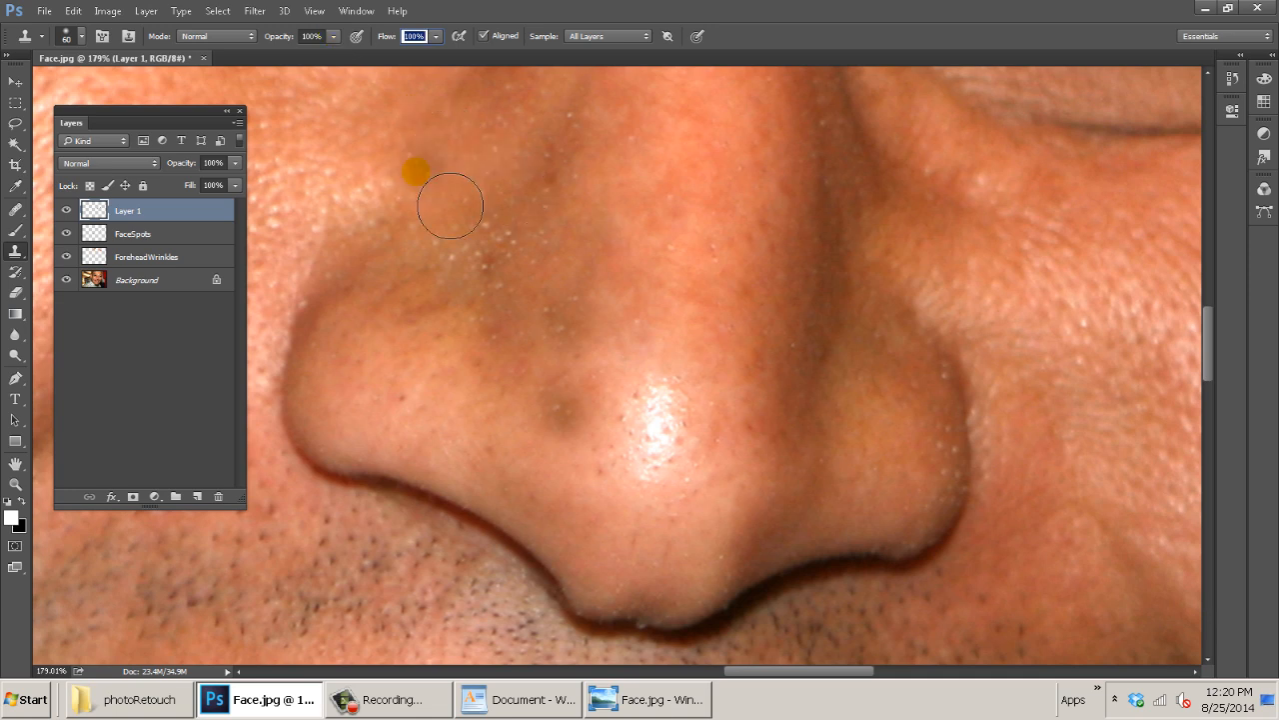
key(ctrl+z)
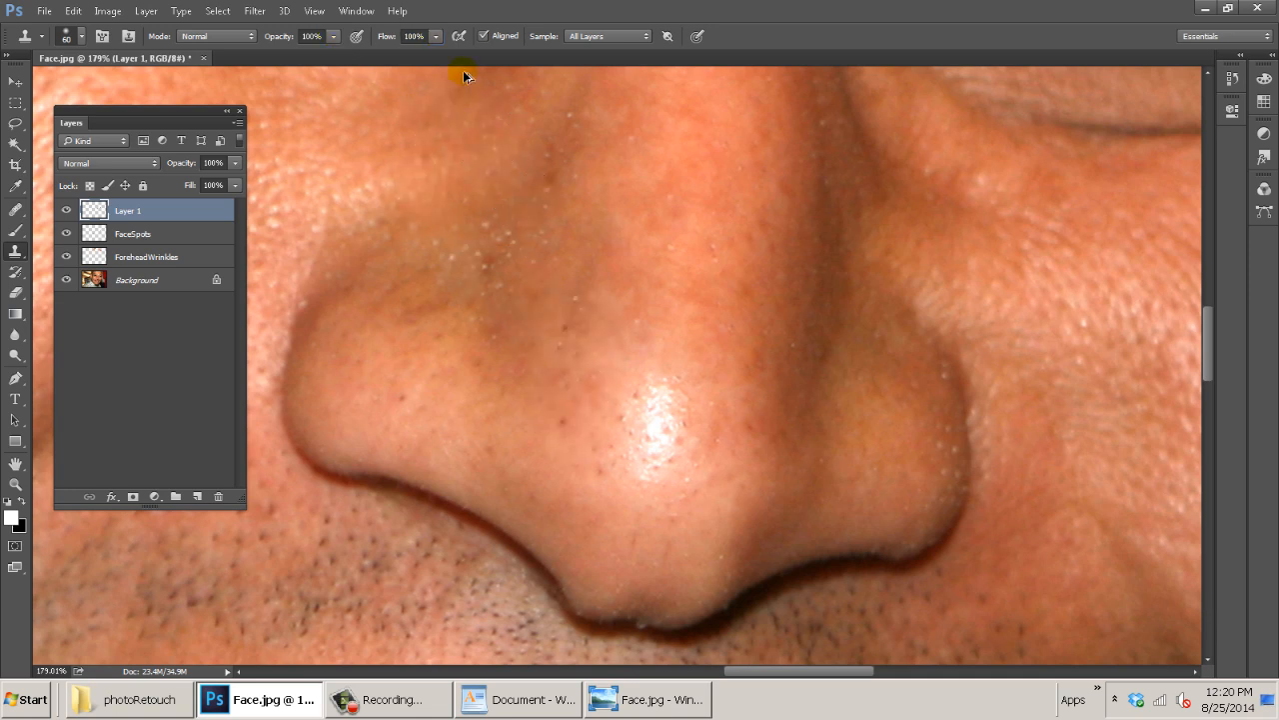
Set the Clone Stamp's flow to 8%.
click(437, 37)
drag(401, 57, 366, 62)
click(468, 13)
mouse_move(610, 351)
mouse_down()
mouse_move(625, 371)
mouse_move(633, 357)
mouse_move(643, 417)
mouse_move(585, 398)
mouse_up()
Create a white 1600 × 852 pixel document and paint a solid black patch in it with a 150 px brush.
key(ctrl+n)
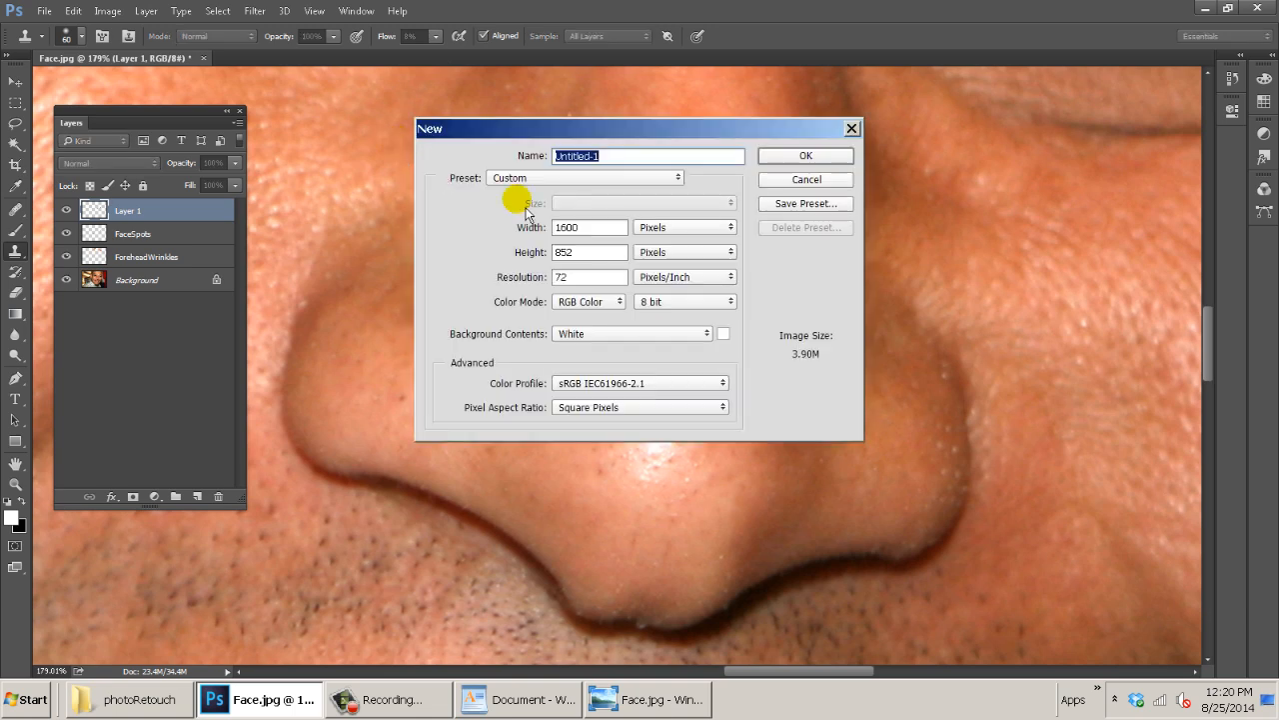
click(809, 153)
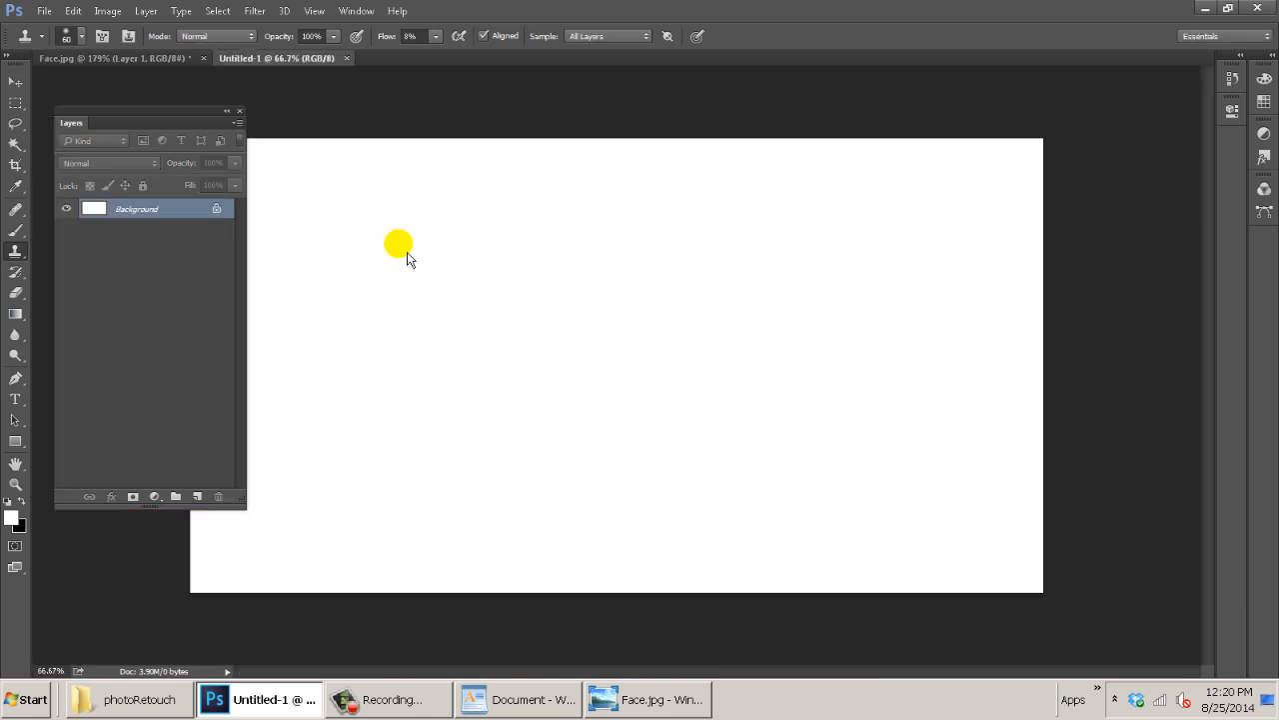
key(b)
key(bracketleft)
key(bracketleft)
key(bracketleft)
key(bracketleft)
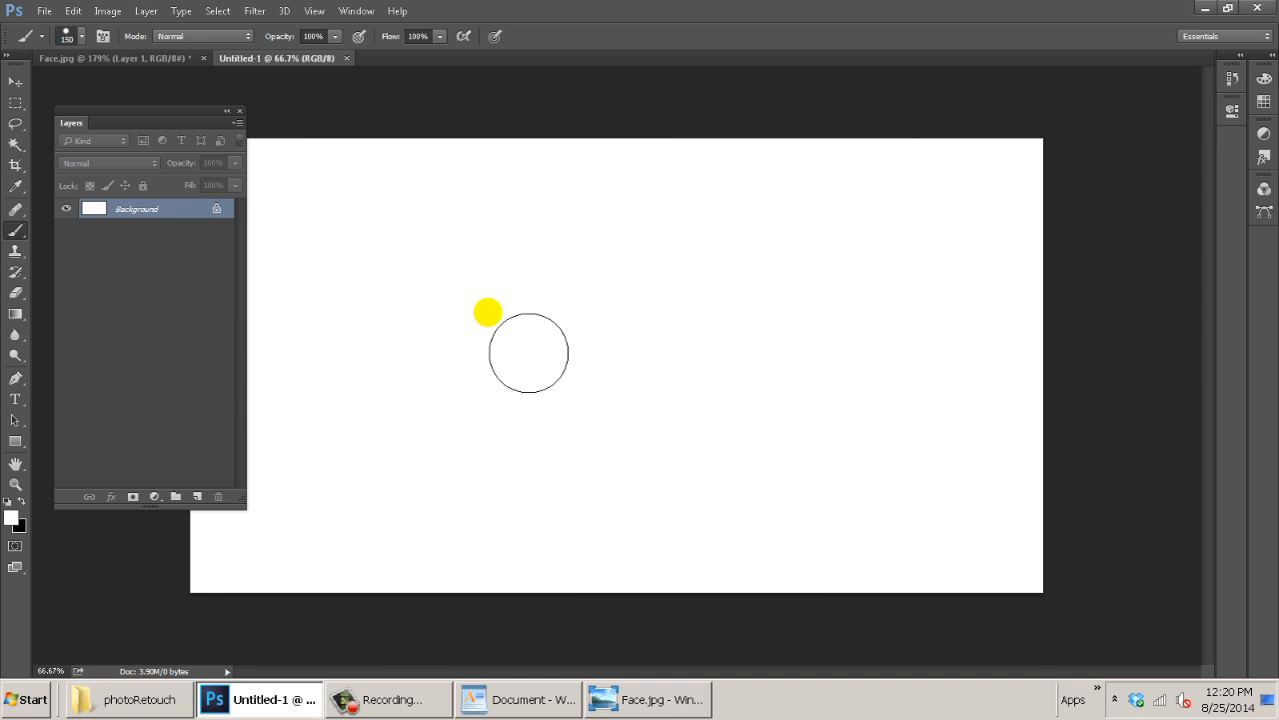
key(x)
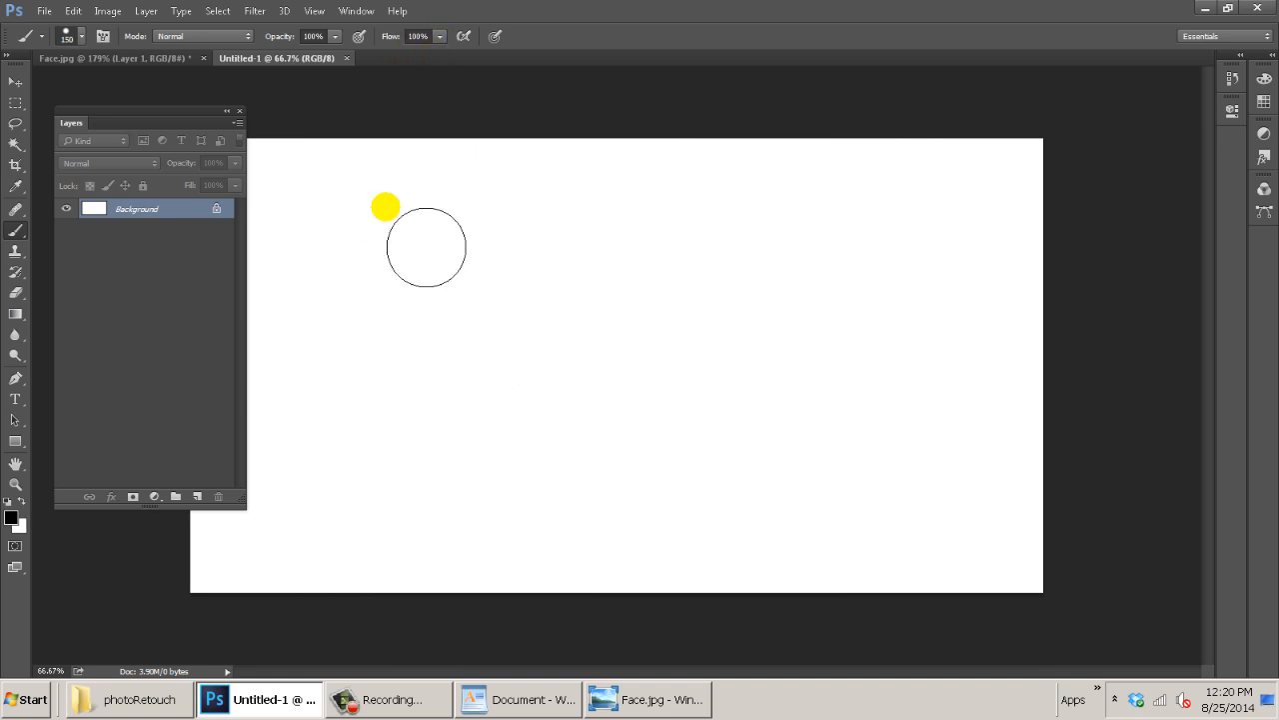
drag(345, 278, 400, 208)
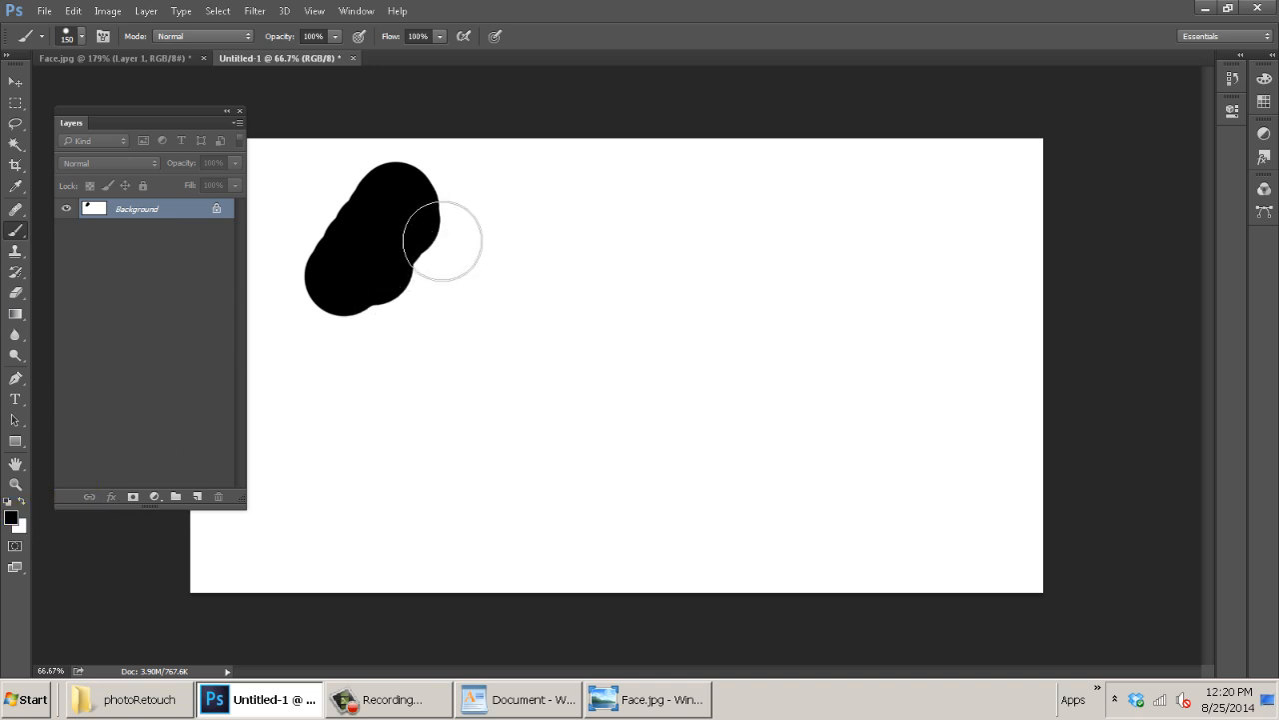
Set the brush flow to 3% and build up a soft black patch beside the solid one with overlapping strokes.
click(441, 37)
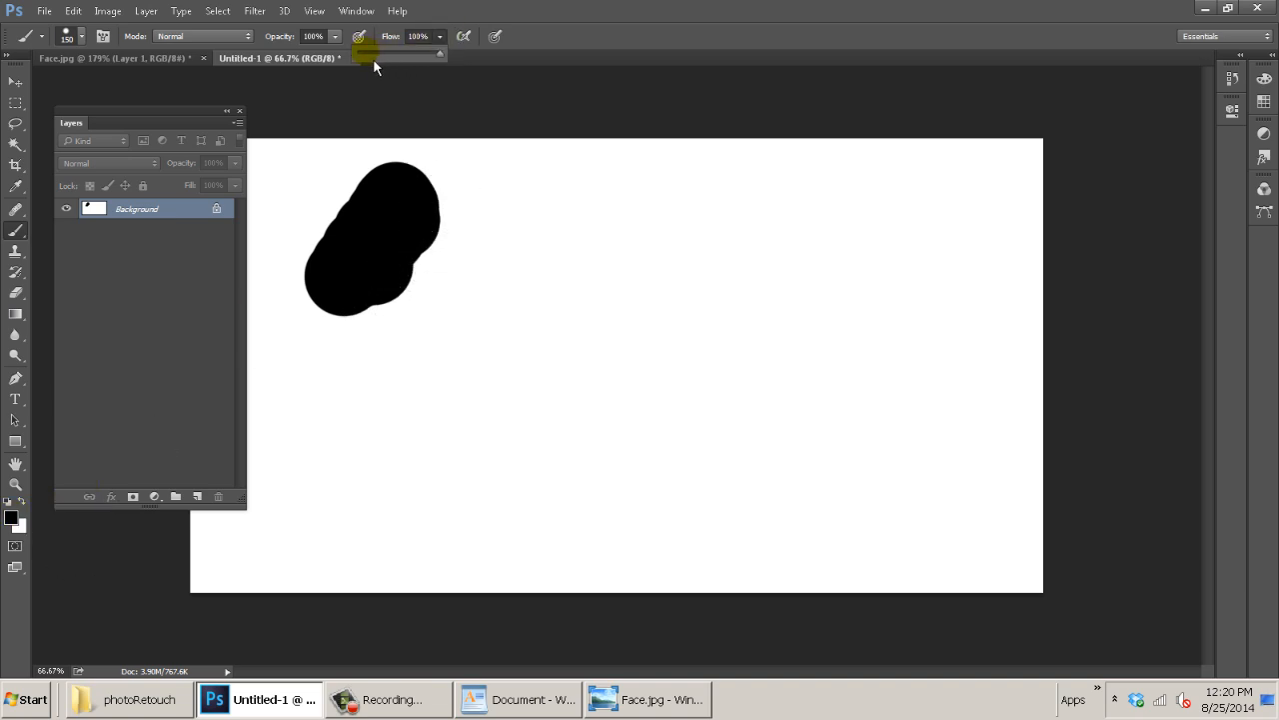
click(370, 58)
drag(369, 59, 369, 60)
mouse_move(610, 200)
mouse_down()
mouse_move(608, 120)
mouse_move(585, 290)
mouse_up()
drag(627, 331, 607, 364)
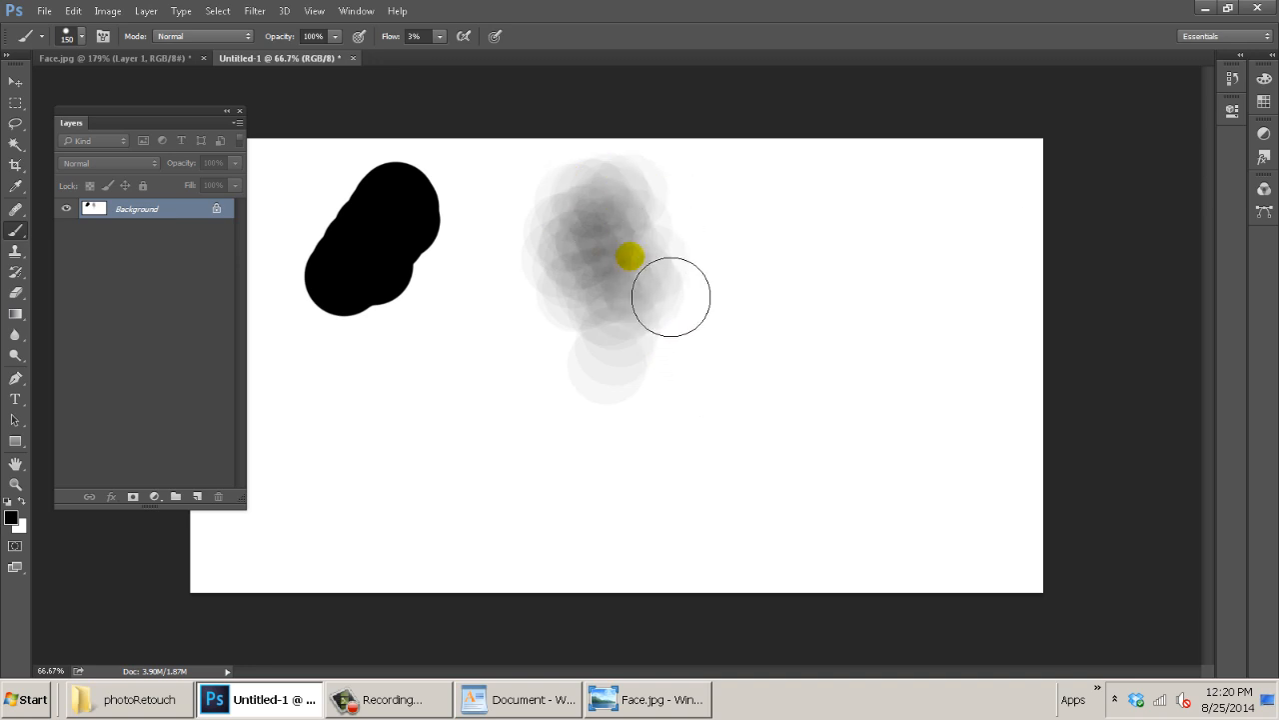
mouse_move(669, 294)
mouse_down()
mouse_move(634, 251)
mouse_move(626, 320)
mouse_move(628, 283)
mouse_move(660, 334)
mouse_move(654, 257)
mouse_move(651, 397)
mouse_move(647, 305)
mouse_move(669, 429)
mouse_move(671, 329)
mouse_move(623, 408)
mouse_move(649, 317)
mouse_move(686, 291)
mouse_move(690, 380)
mouse_up()
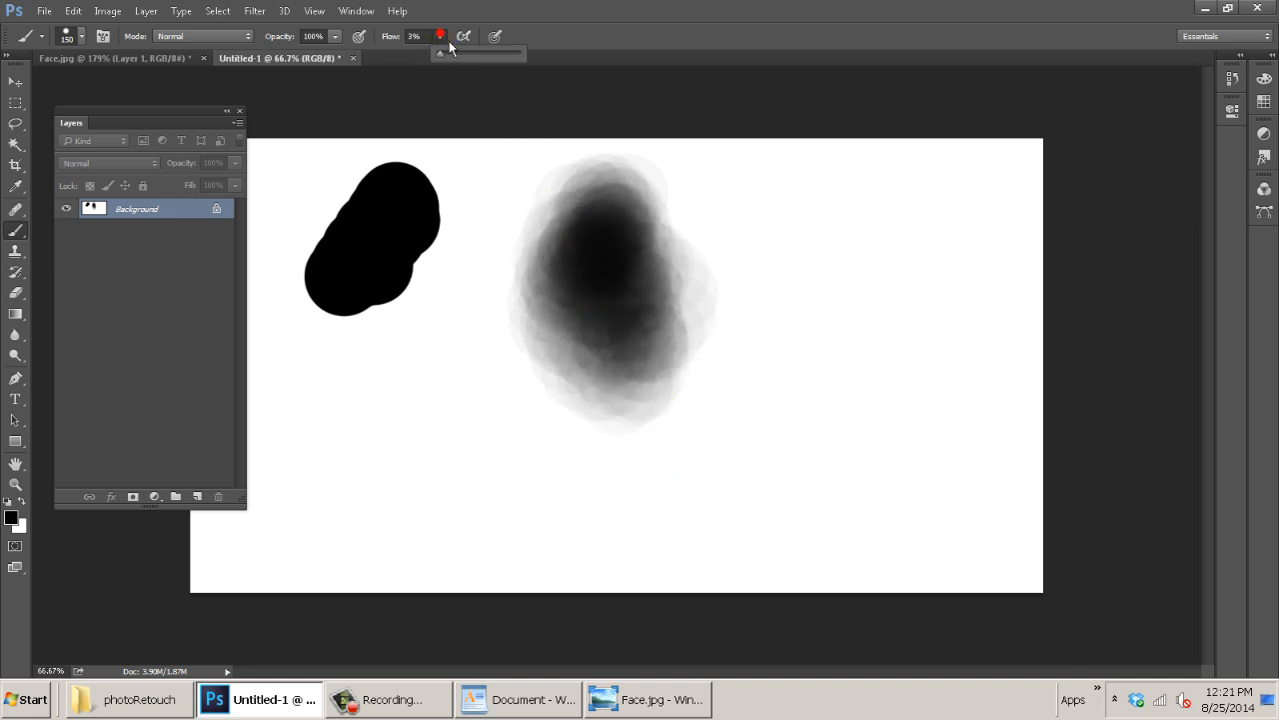
Set the brush to 100% flow and 3% opacity, and paint repeated vertical strokes over one another on the right part of the canvas.
drag(338, 37, 266, 58)
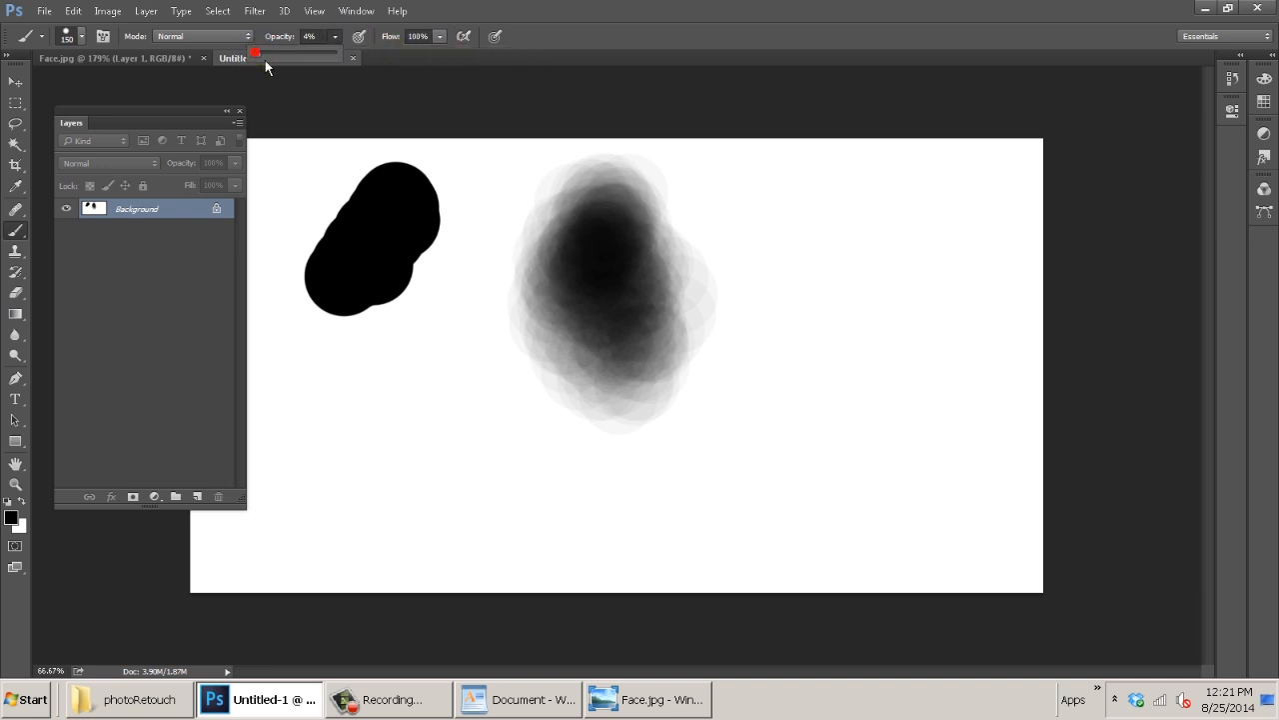
click(309, 36)
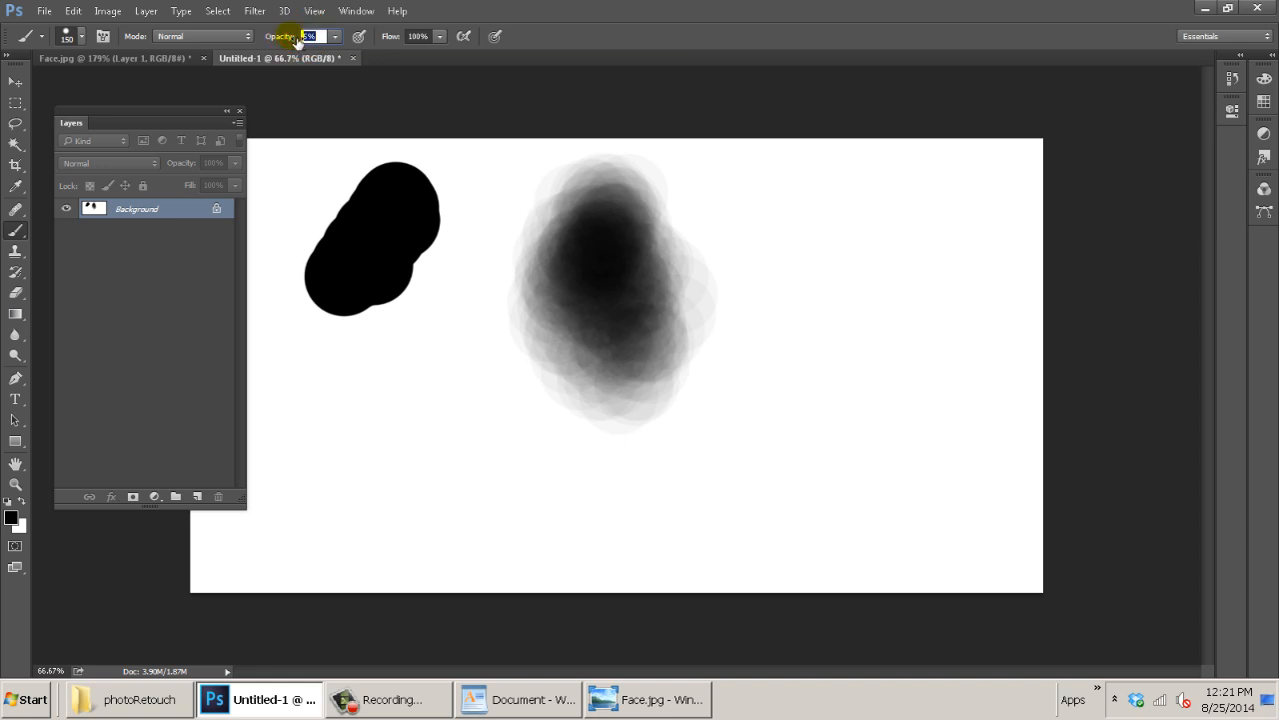
mouse_move(885, 208)
mouse_down()
mouse_move(910, 397)
mouse_move(908, 313)
mouse_up()
drag(868, 273, 866, 395)
drag(894, 220, 870, 395)
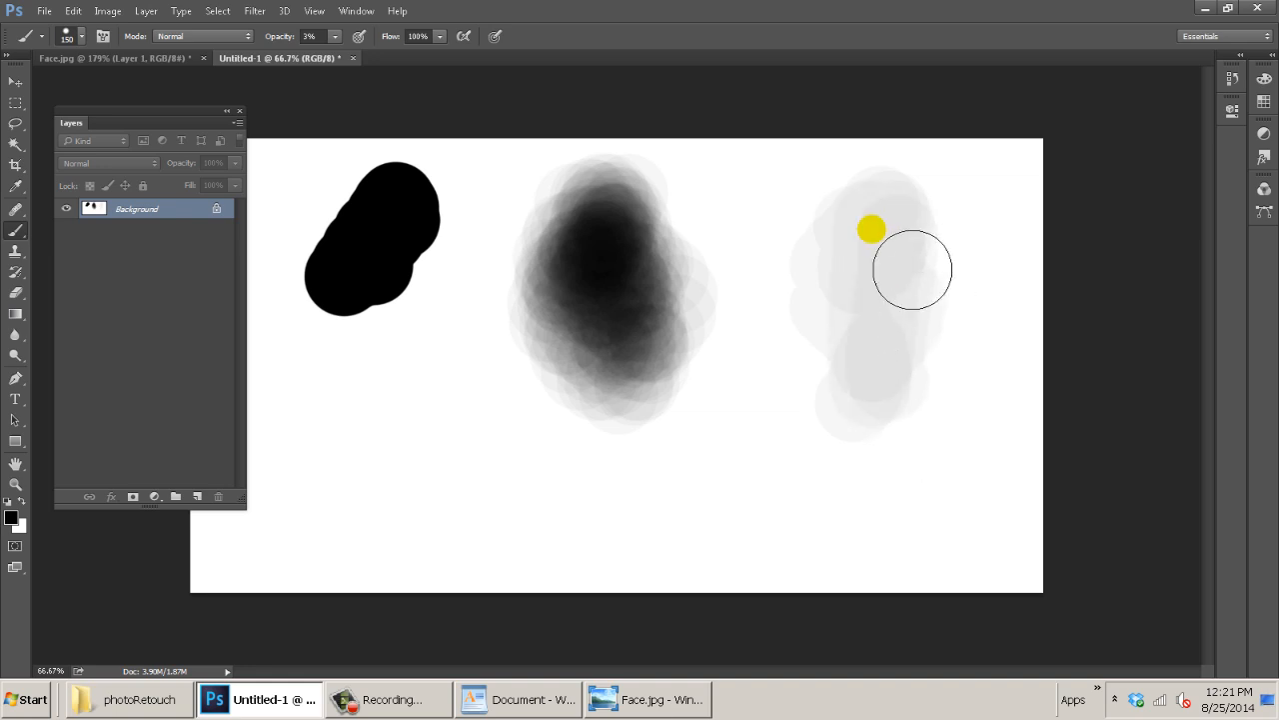
drag(844, 226, 863, 329)
drag(879, 243, 920, 380)
mouse_move(876, 206)
mouse_down()
mouse_move(926, 226)
mouse_move(908, 398)
mouse_move(919, 223)
mouse_move(937, 389)
mouse_move(911, 389)
mouse_up()
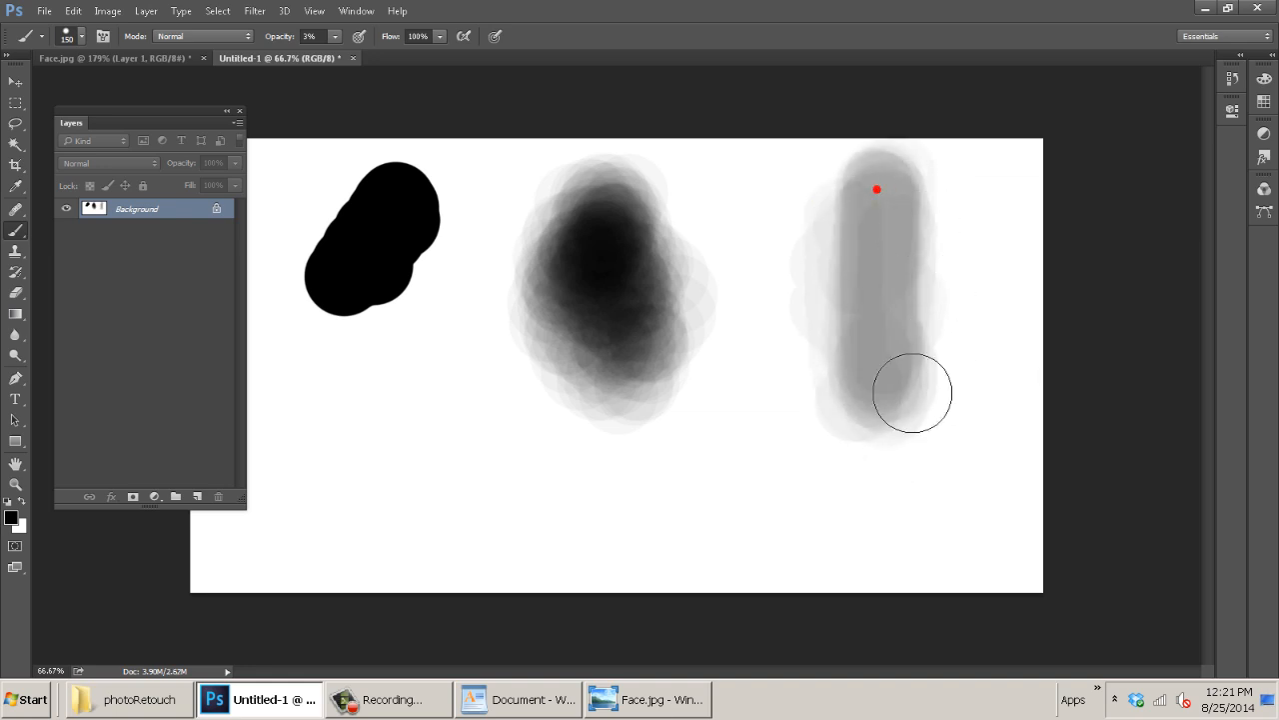
mouse_move(880, 175)
mouse_down()
mouse_move(922, 217)
mouse_move(936, 377)
mouse_up()
drag(890, 209, 930, 394)
drag(900, 183, 960, 229)
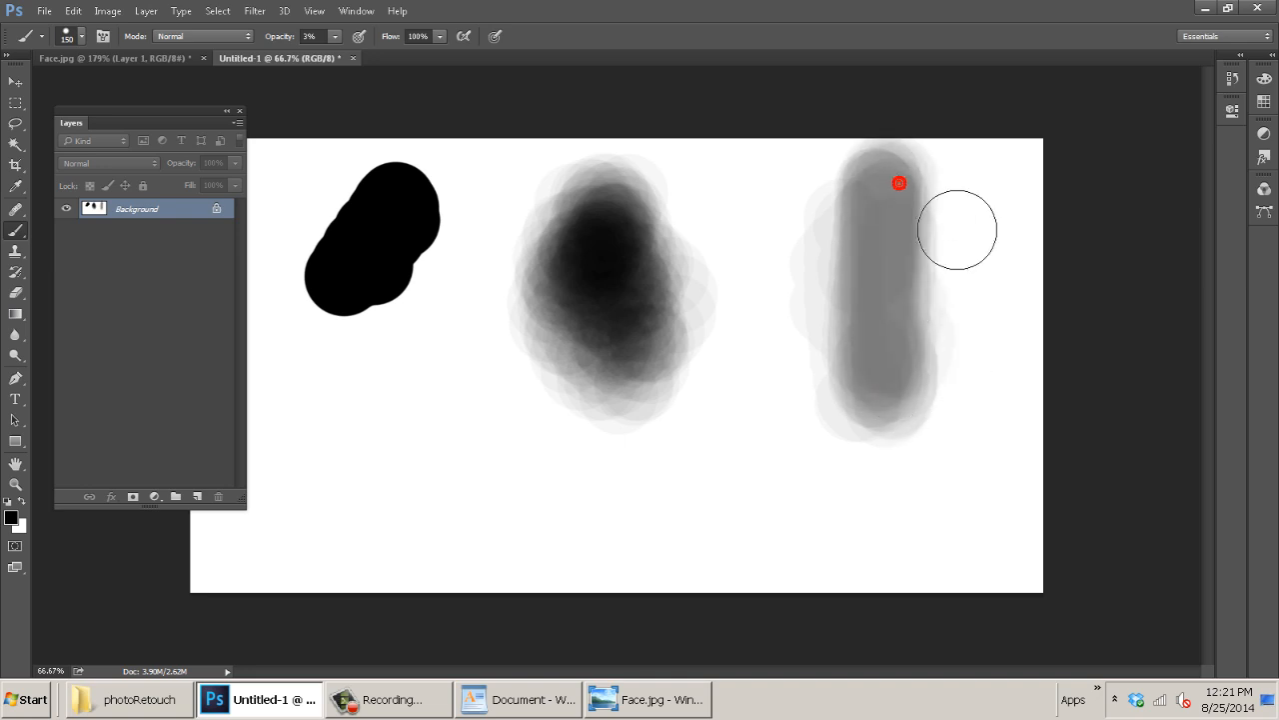
mouse_move(880, 234)
mouse_down()
mouse_move(934, 331)
mouse_move(933, 551)
mouse_up()
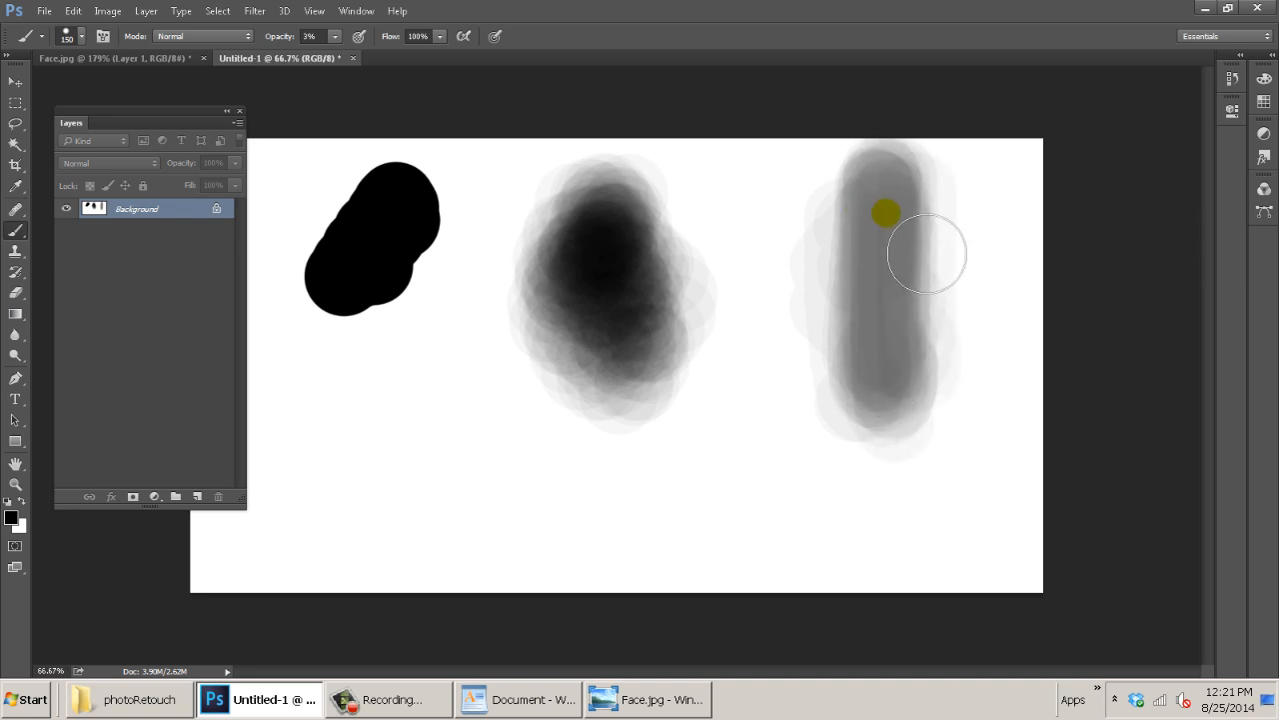
drag(871, 206, 878, 350)
drag(886, 211, 879, 370)
drag(883, 220, 881, 372)
mouse_move(886, 206)
mouse_down()
mouse_move(890, 194)
mouse_move(884, 369)
mouse_up()
mouse_move(884, 194)
mouse_down()
mouse_move(883, 372)
mouse_move(922, 296)
mouse_move(884, 447)
mouse_up()
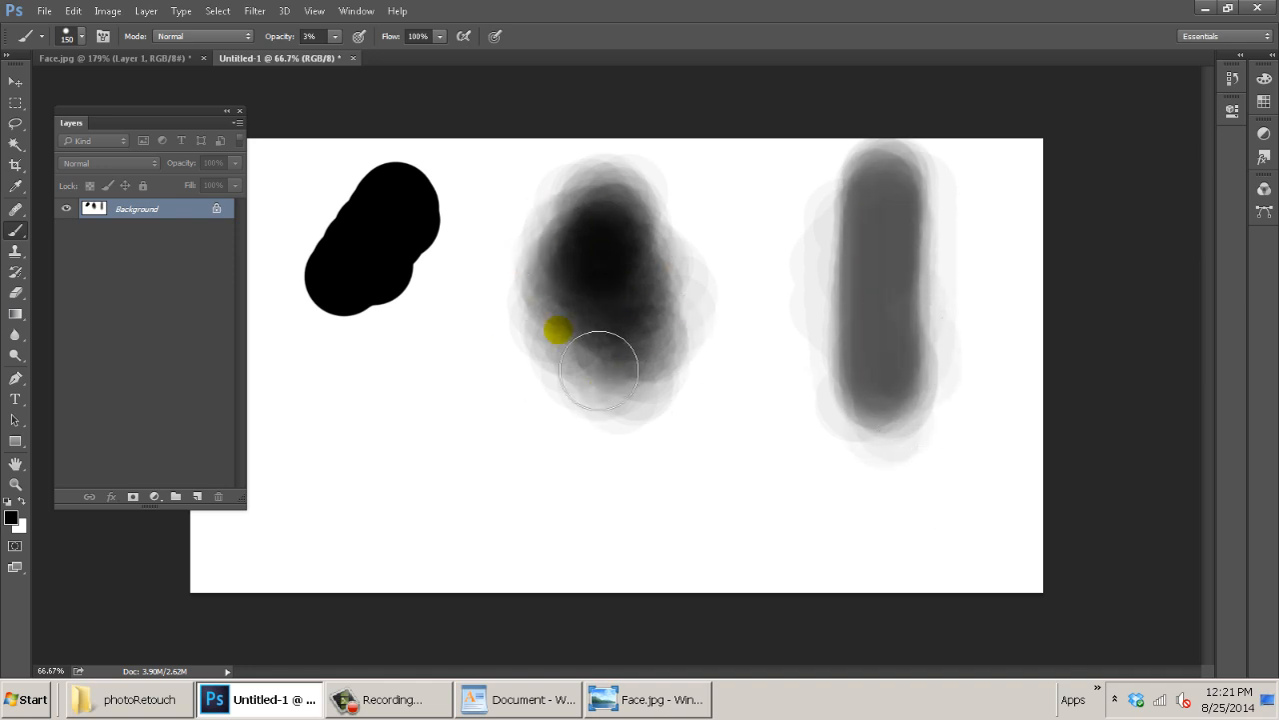
Return to Face.jpg and clone sampled skin over the dark pores just left of the shiny highlight on the nose.
click(132, 61)
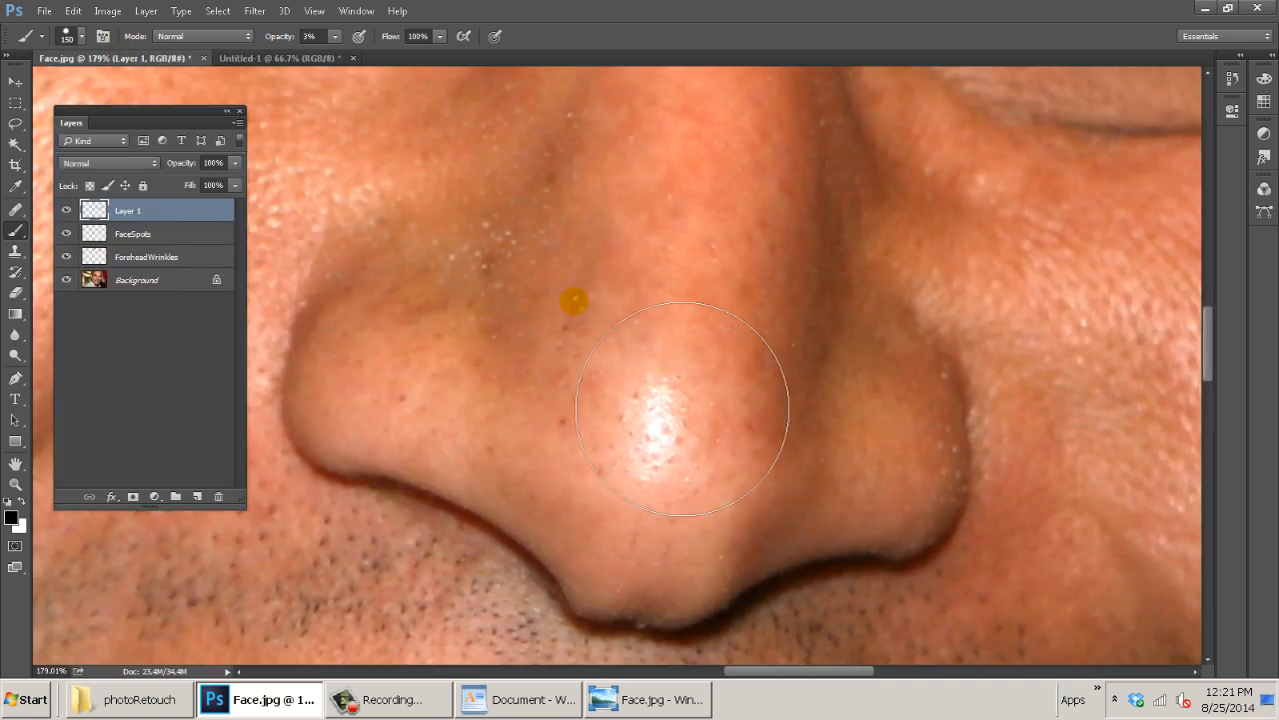
click(15, 250)
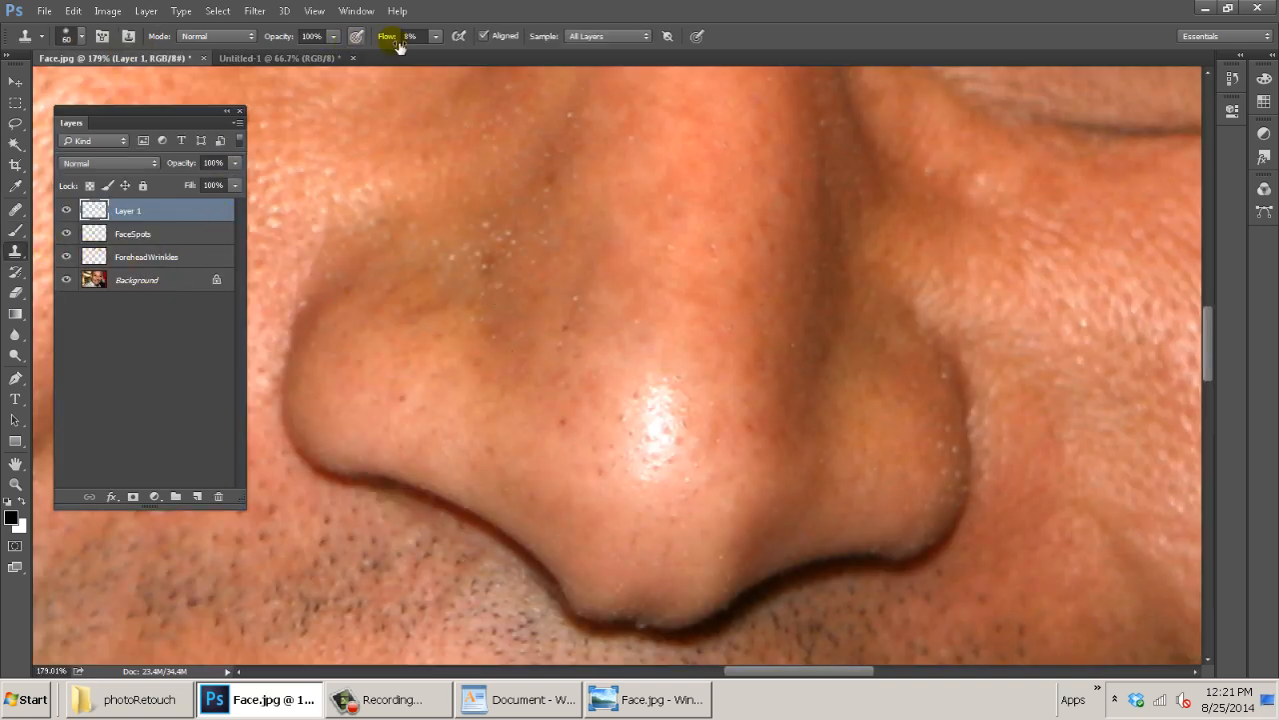
alt+click(563, 419)
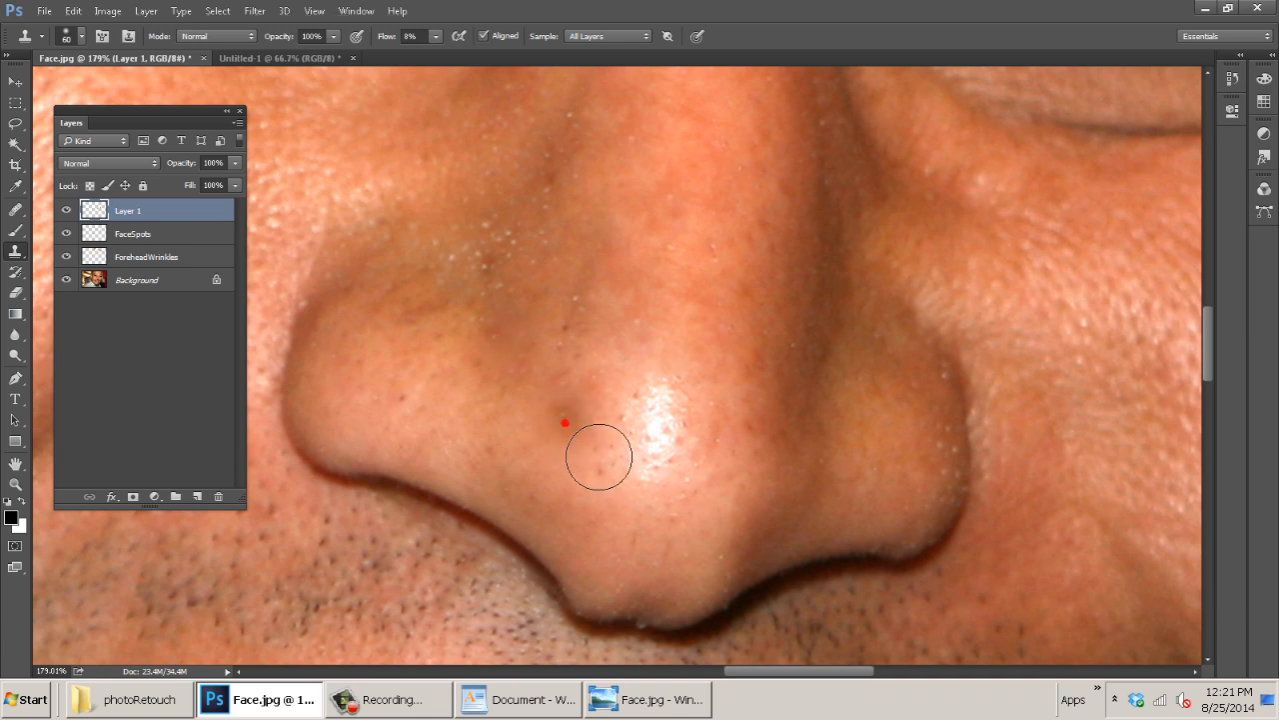
mouse_move(603, 452)
mouse_down()
mouse_move(617, 352)
mouse_move(574, 457)
mouse_move(589, 428)
mouse_move(569, 431)
mouse_move(600, 448)
mouse_move(574, 436)
mouse_move(577, 449)
mouse_move(651, 374)
mouse_move(585, 402)
mouse_up()
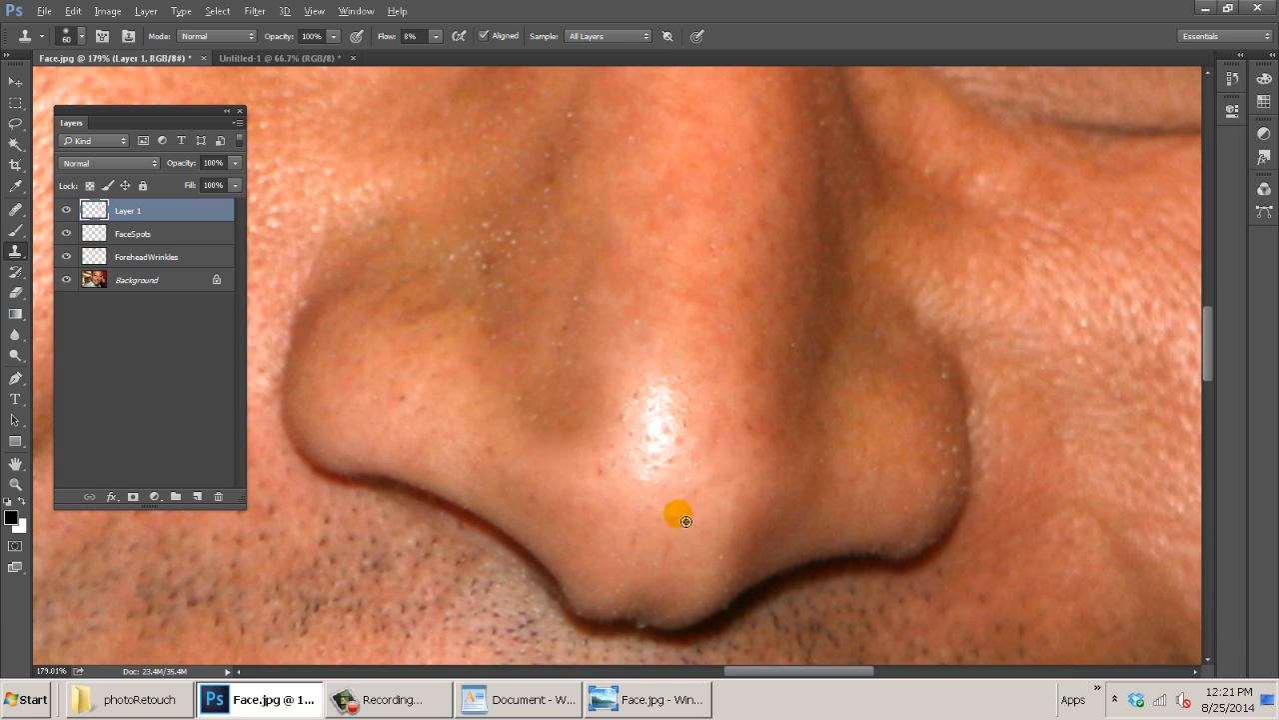
Clone skin sampled from the nose bridge over the shiny highlight and pores on the nose tip.
mouse_move(692, 425)
mouse_down()
mouse_move(671, 389)
mouse_move(670, 445)
mouse_up()
drag(662, 391, 685, 473)
alt+click(672, 280)
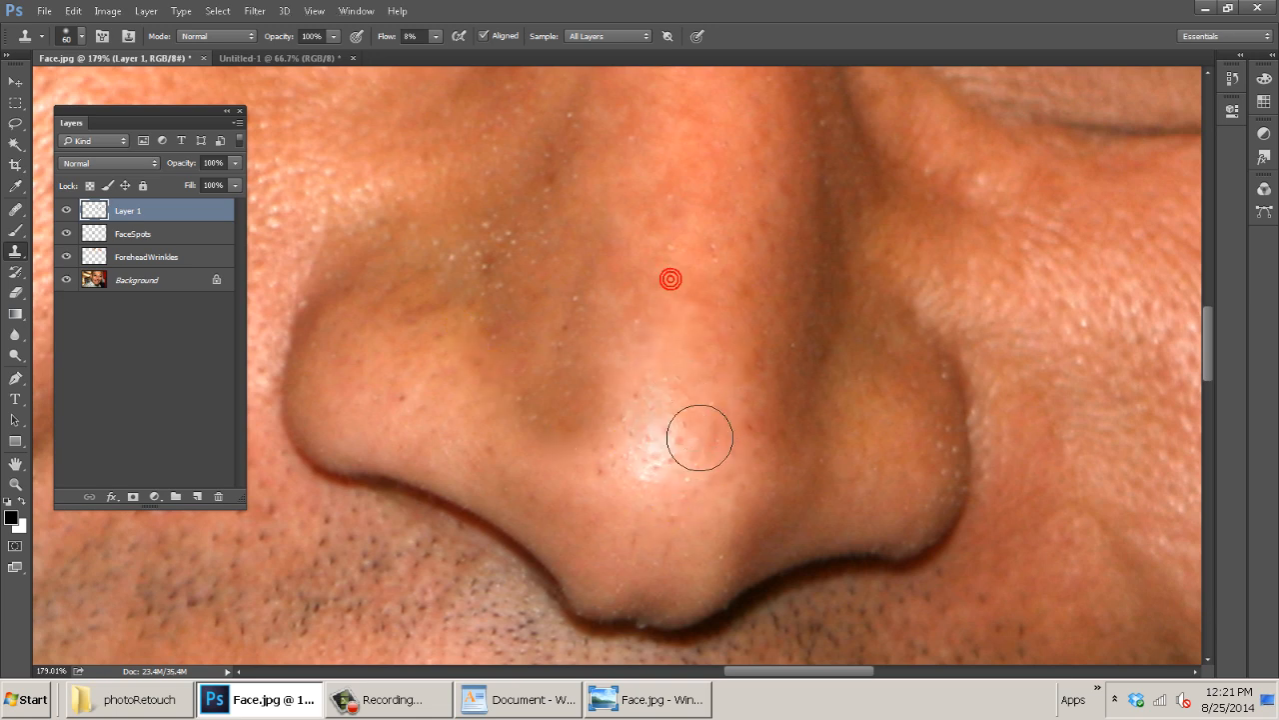
mouse_move(668, 408)
mouse_down()
mouse_move(689, 473)
mouse_move(723, 468)
mouse_move(671, 503)
mouse_up()
drag(654, 373, 723, 517)
drag(672, 474, 700, 508)
drag(606, 471, 723, 497)
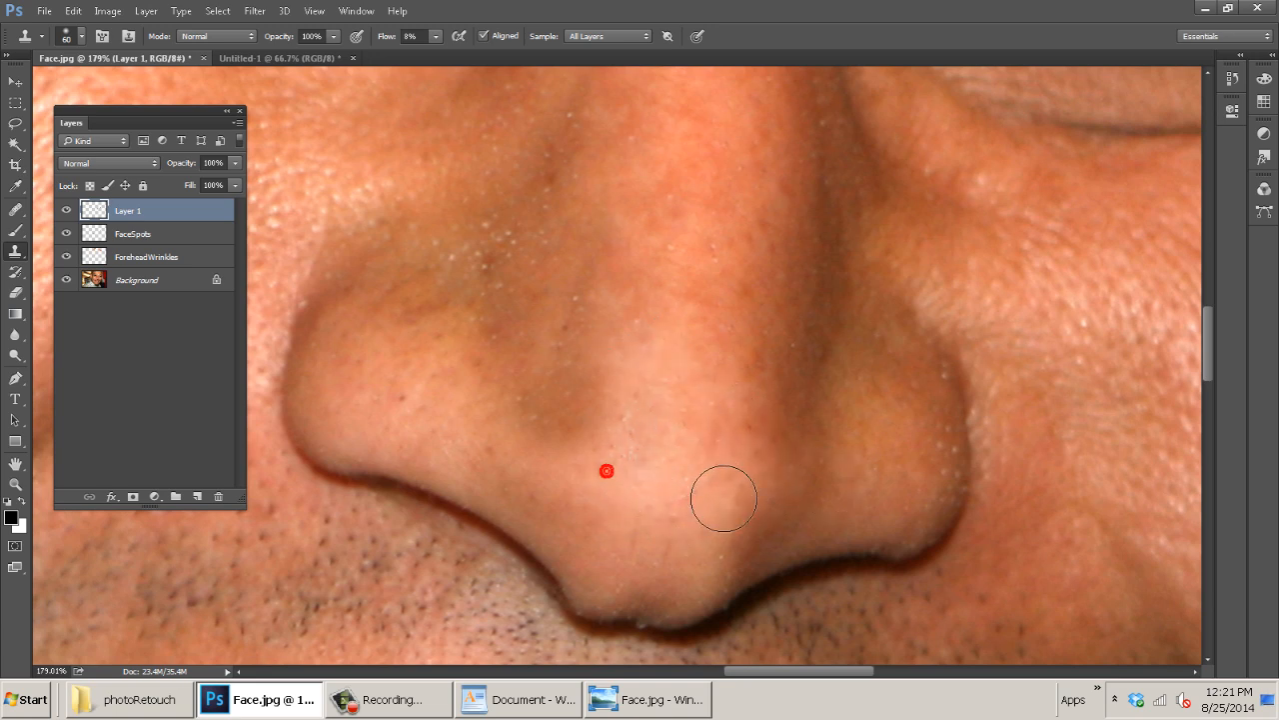
drag(631, 408, 776, 355)
click(762, 471)
Sample skin on the nose tip and clone it over the pores on the lower tip and across the left nostril wing.
alt+click(660, 475)
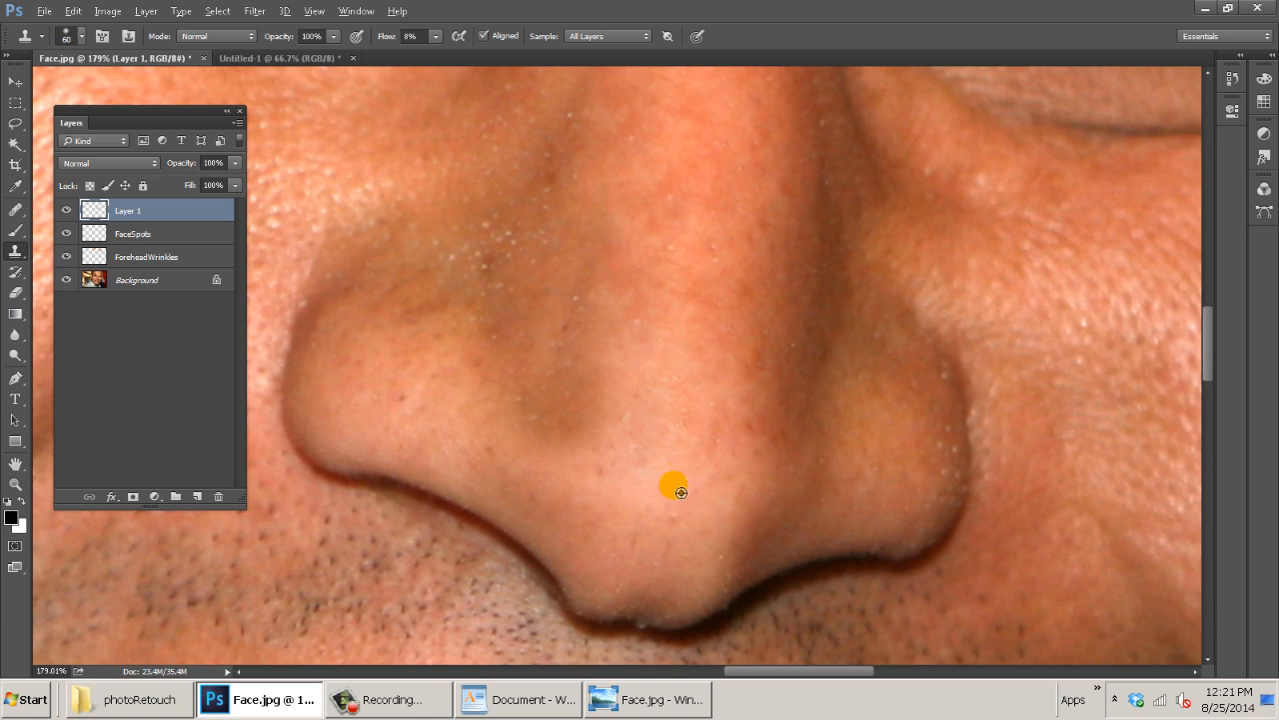
mouse_move(657, 540)
mouse_down()
mouse_move(686, 565)
mouse_move(730, 572)
mouse_move(853, 505)
mouse_up()
click(532, 455)
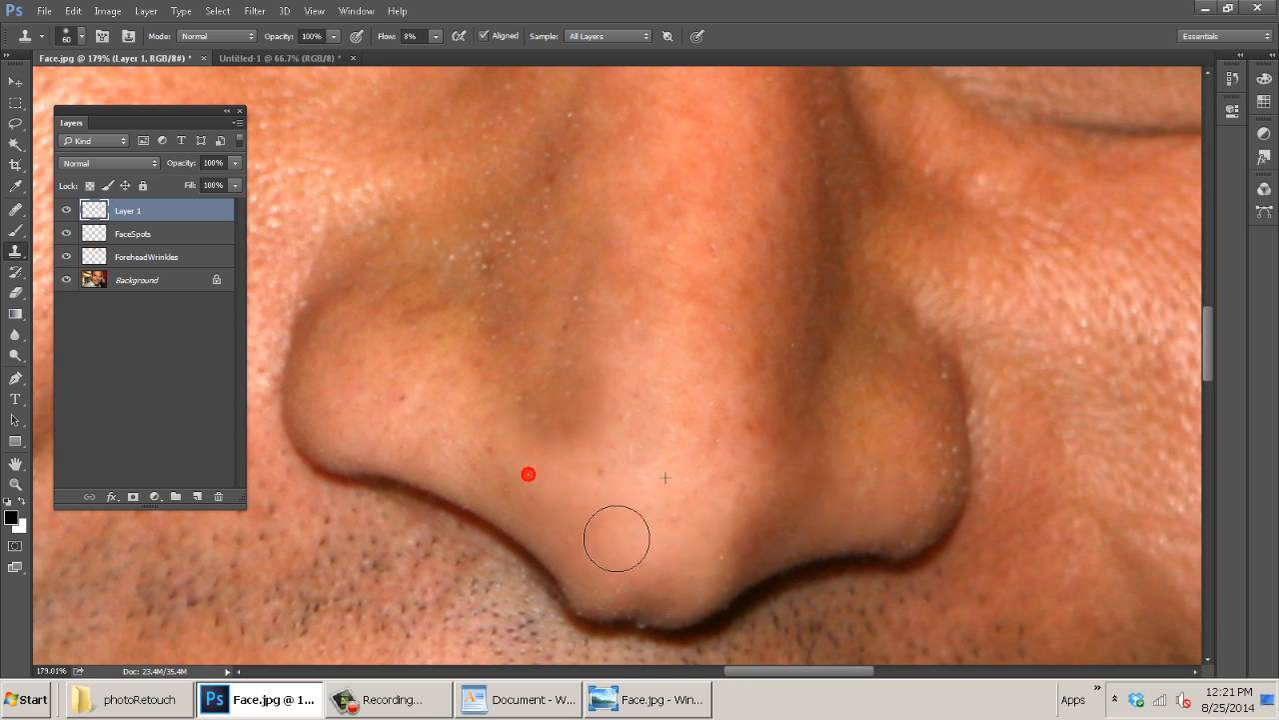
drag(617, 539, 567, 523)
drag(520, 470, 596, 554)
drag(449, 428, 557, 508)
click(514, 465)
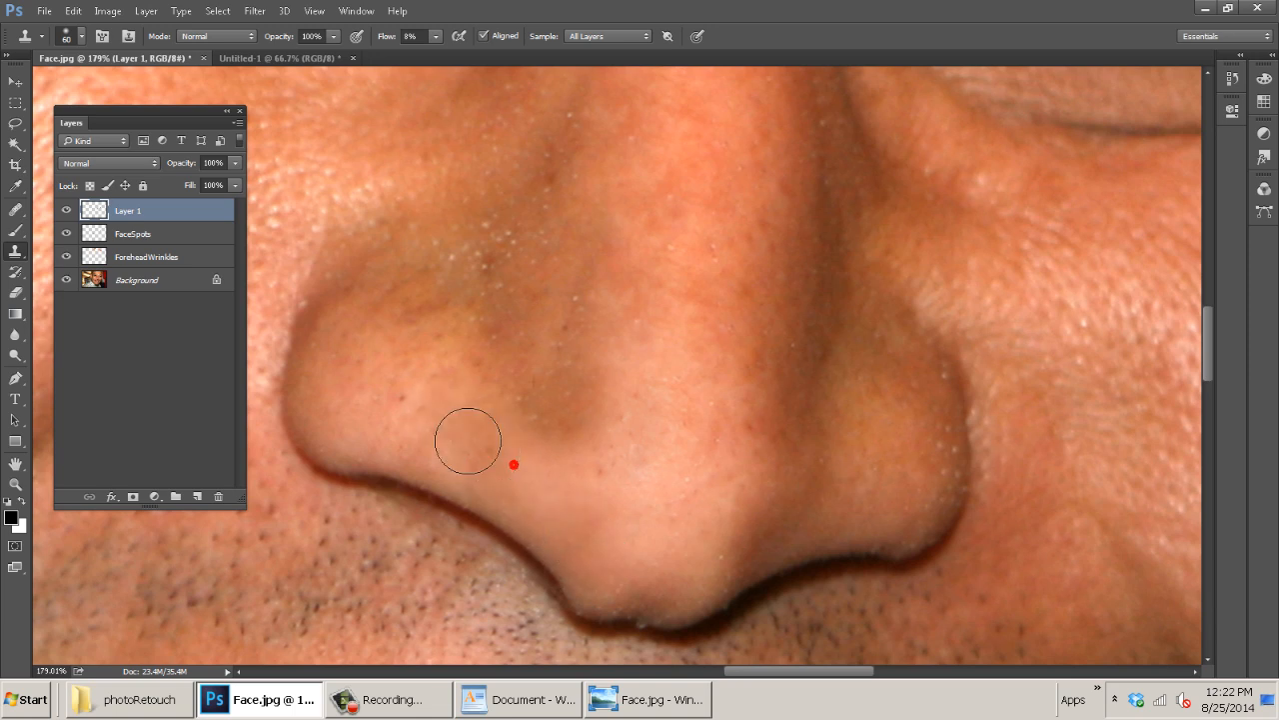
drag(391, 394, 511, 466)
mouse_move(354, 380)
mouse_down()
mouse_move(418, 439)
mouse_move(569, 525)
mouse_move(620, 537)
mouse_up()
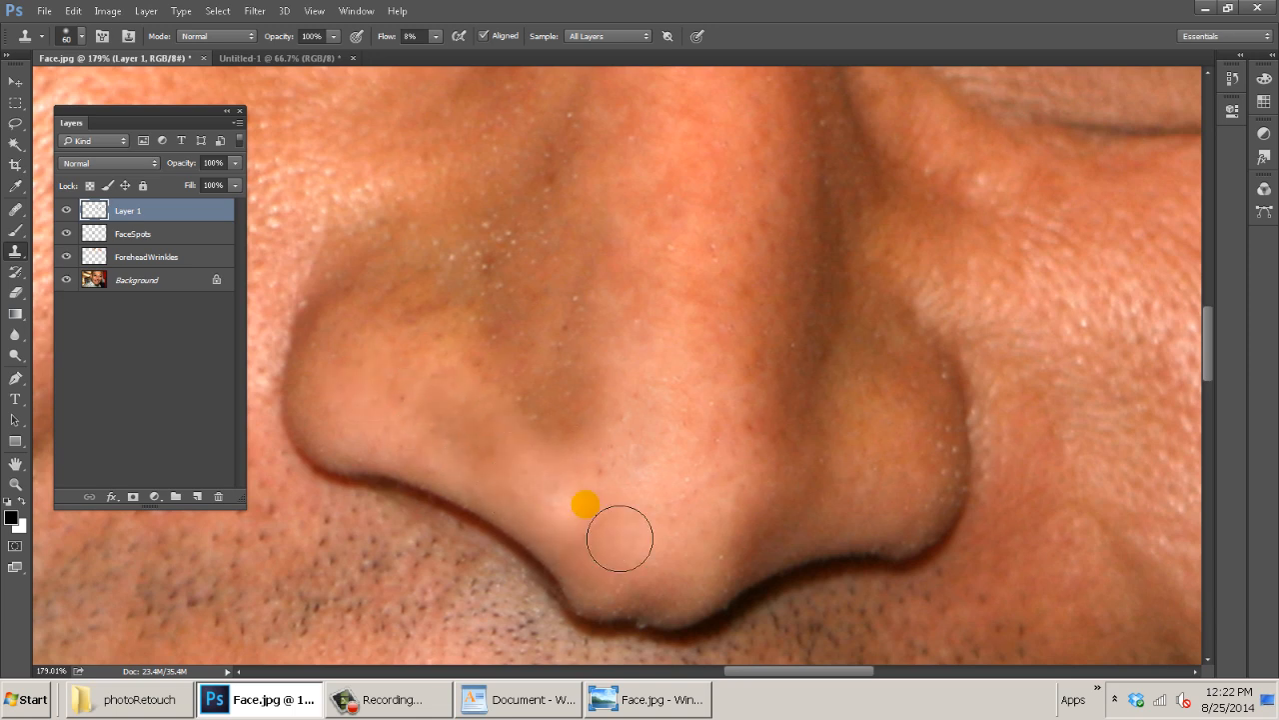
Resample skin from the nose tip and clone it over the uneven patches between the tip and the left nostril wing.
alt+click(604, 498)
drag(451, 423, 507, 477)
drag(471, 443, 570, 506)
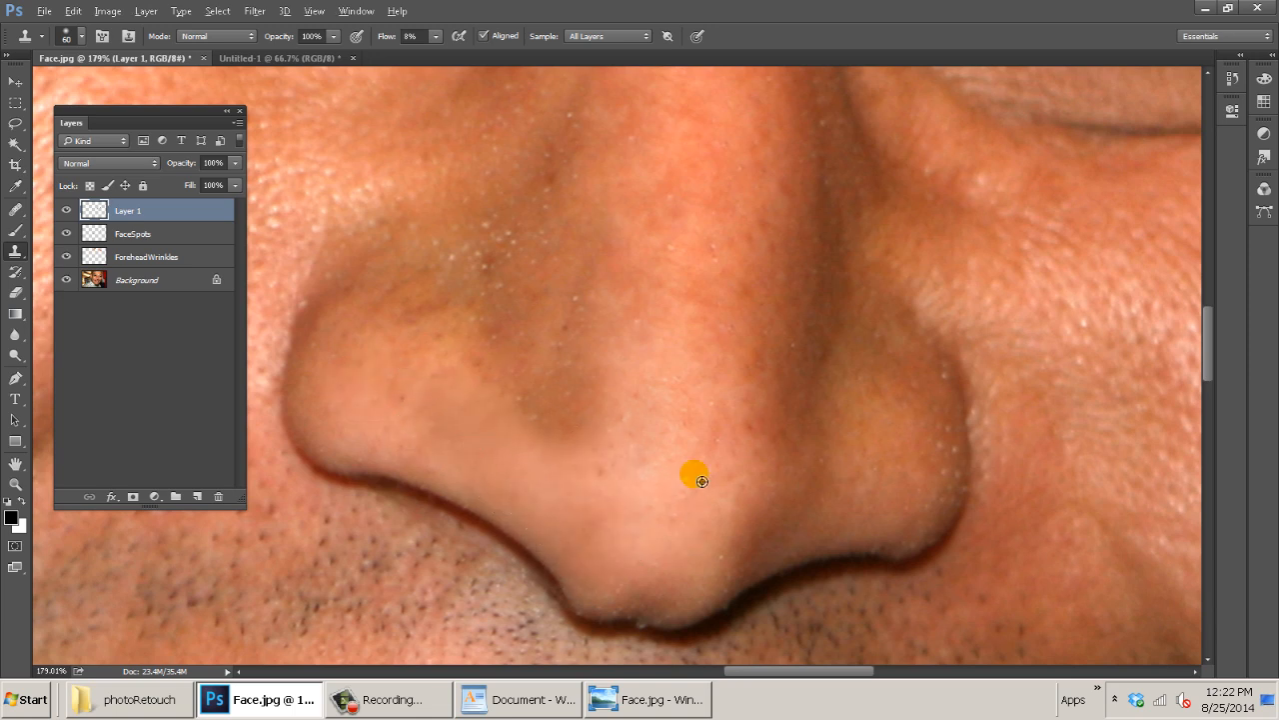
drag(476, 434, 387, 394)
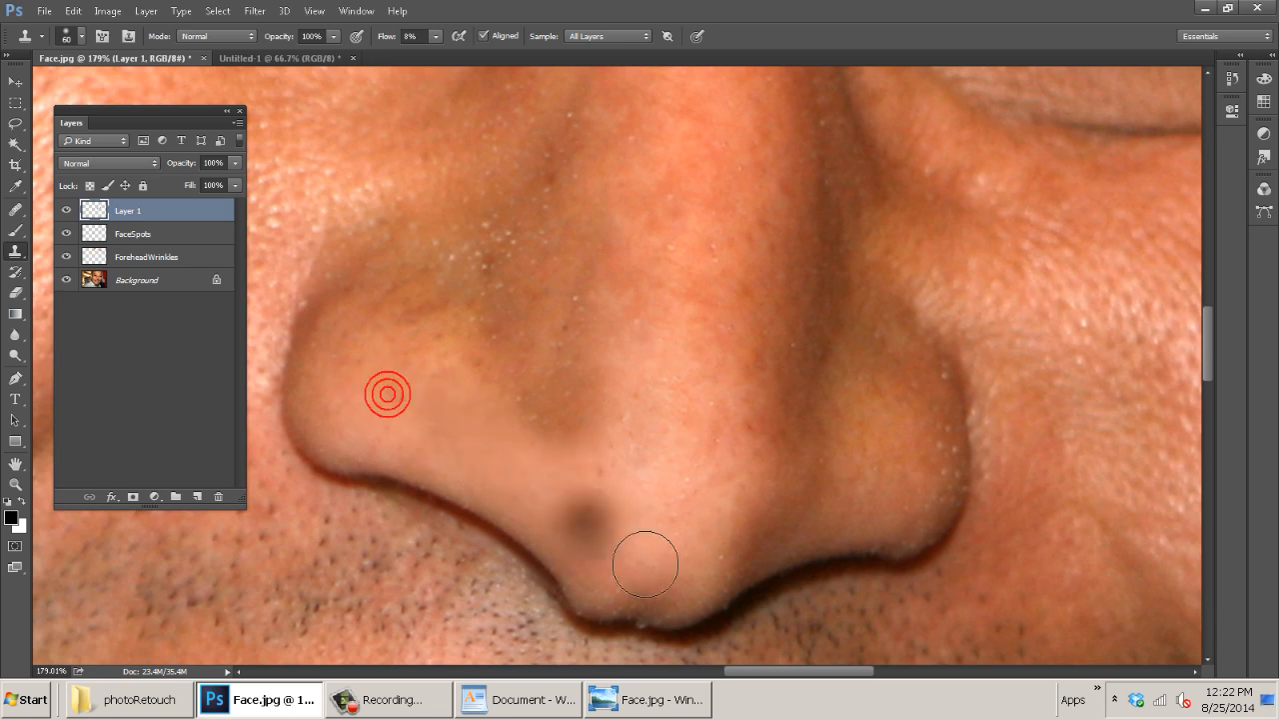
drag(892, 468, 879, 463)
key(ctrl+1)
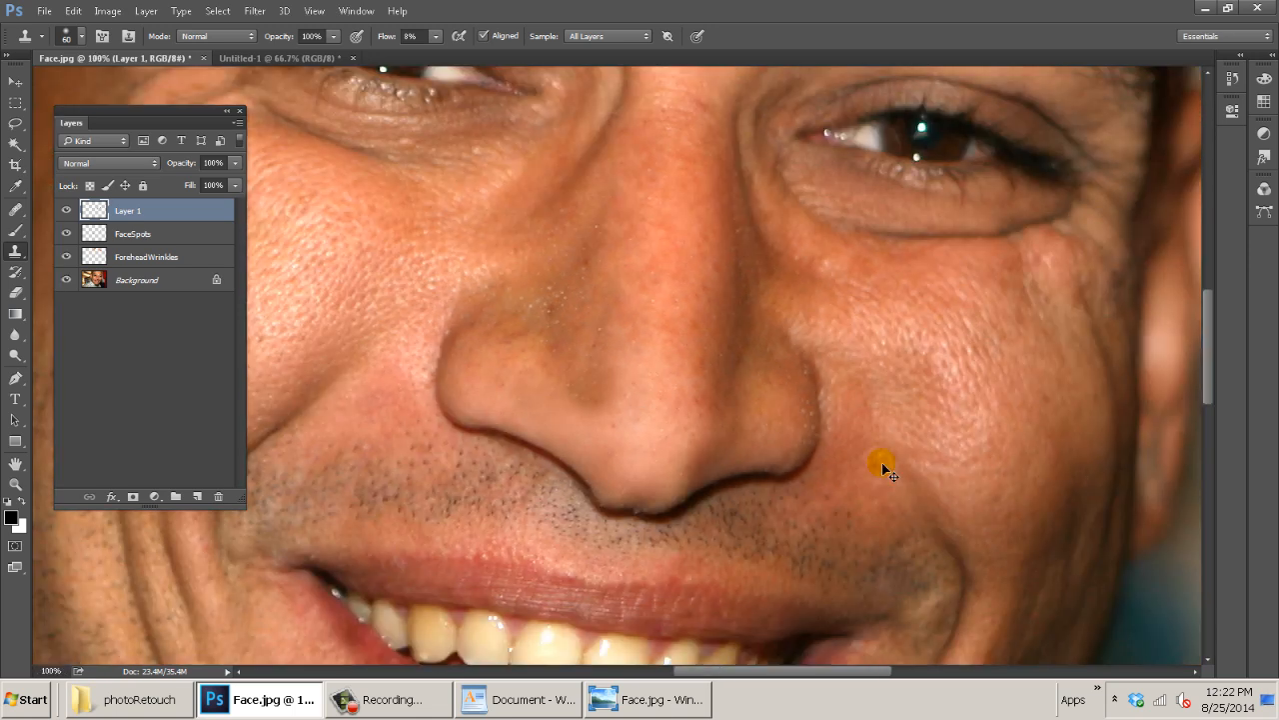
Clone sampled nose skin over the uneven patch on the lower part of the nose with the Clone Stamp.
key(ctrl+minus)
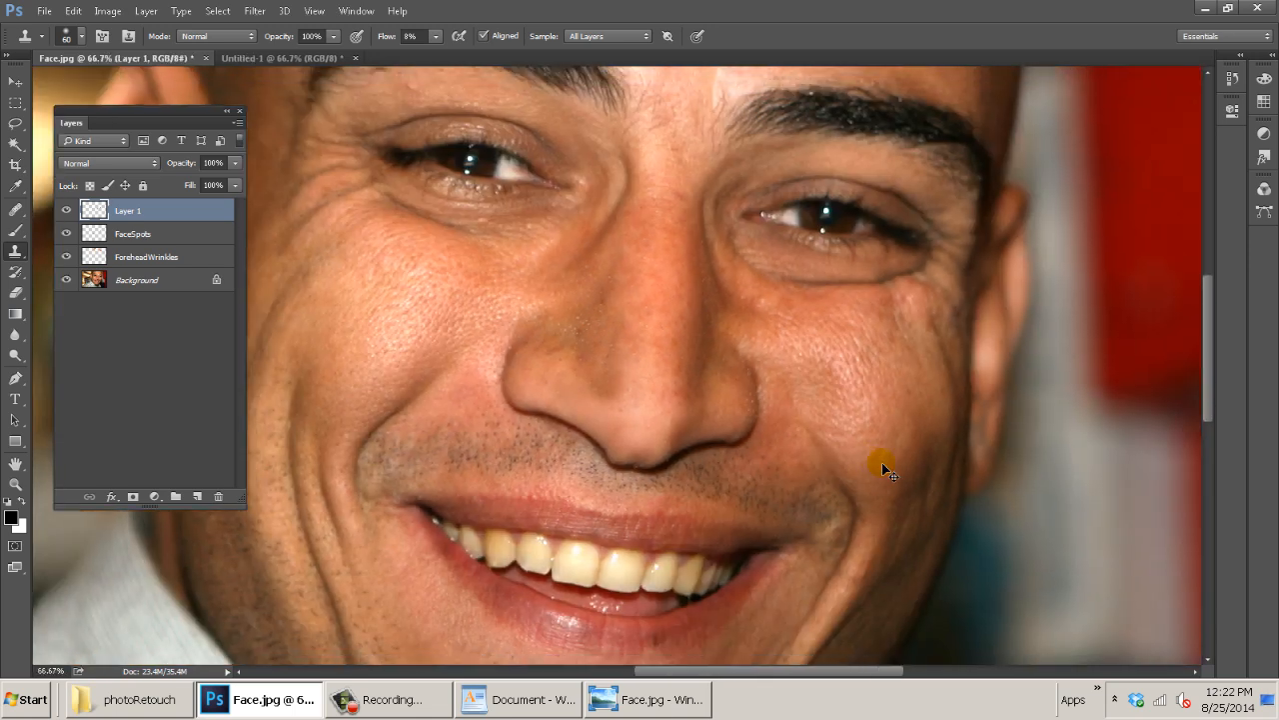
alt+click(628, 402)
drag(608, 392, 636, 394)
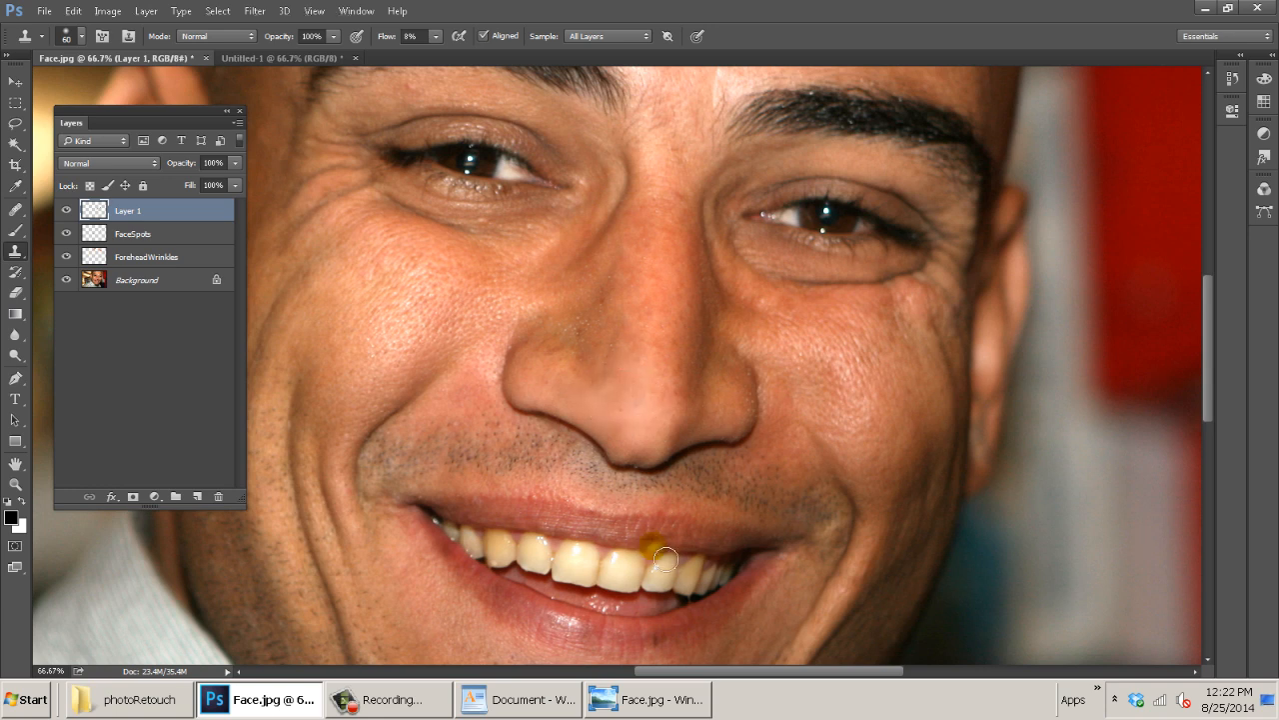
Try a Clone Stamp stroke along the edge of the nose tip on Layer 1 and undo it.
scroll(667, 466, up, 8)
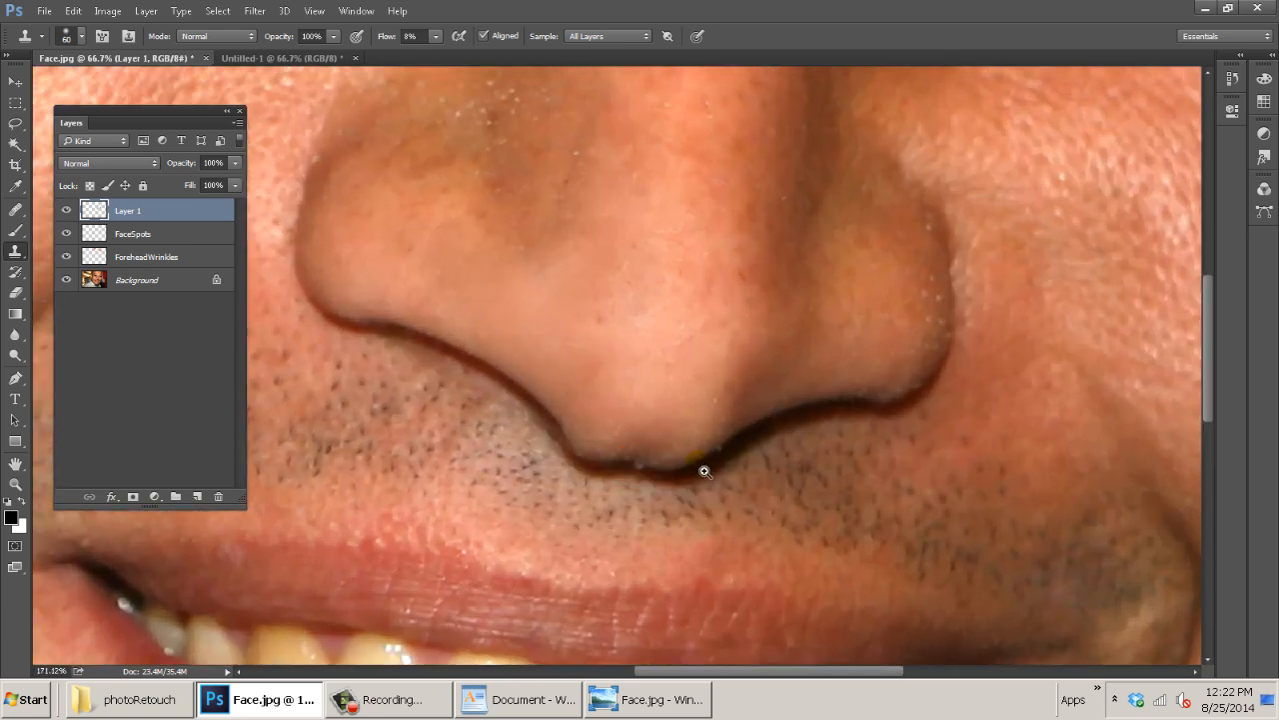
mouse_move(706, 466)
mouse_down()
mouse_move(674, 471)
mouse_move(766, 469)
mouse_move(737, 434)
mouse_up()
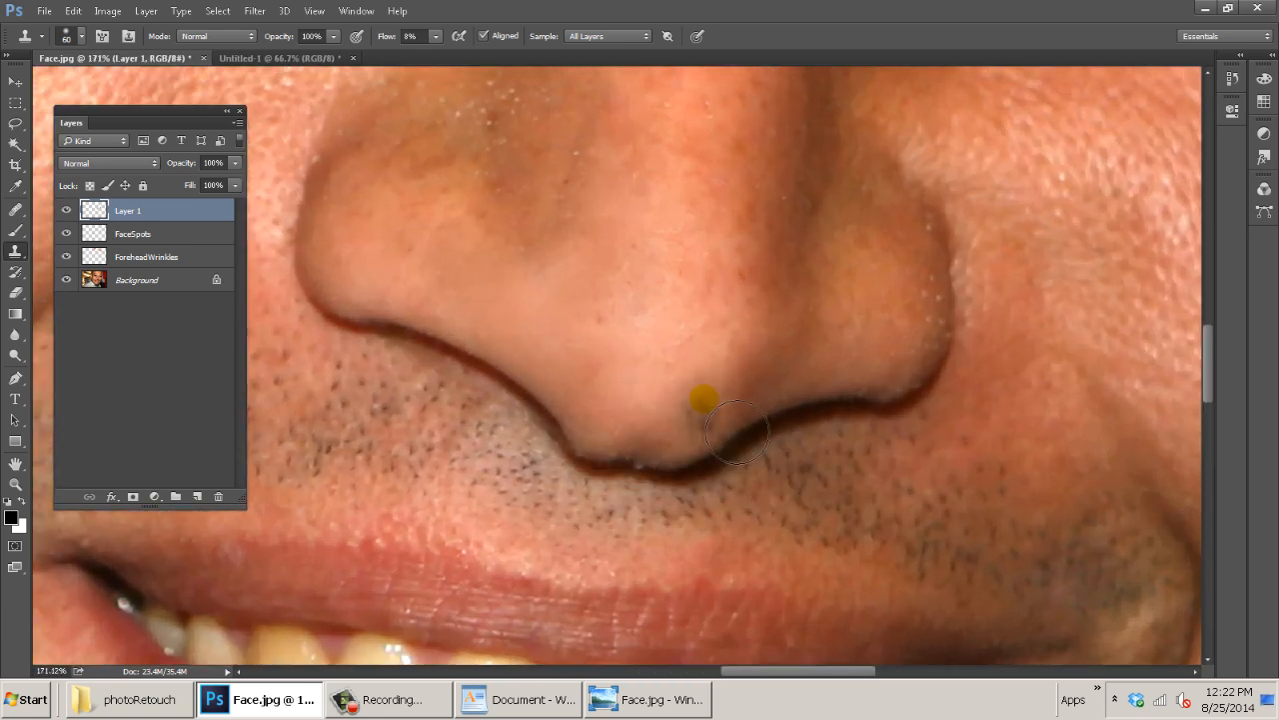
key(ctrl+z)
key(ctrl+z)
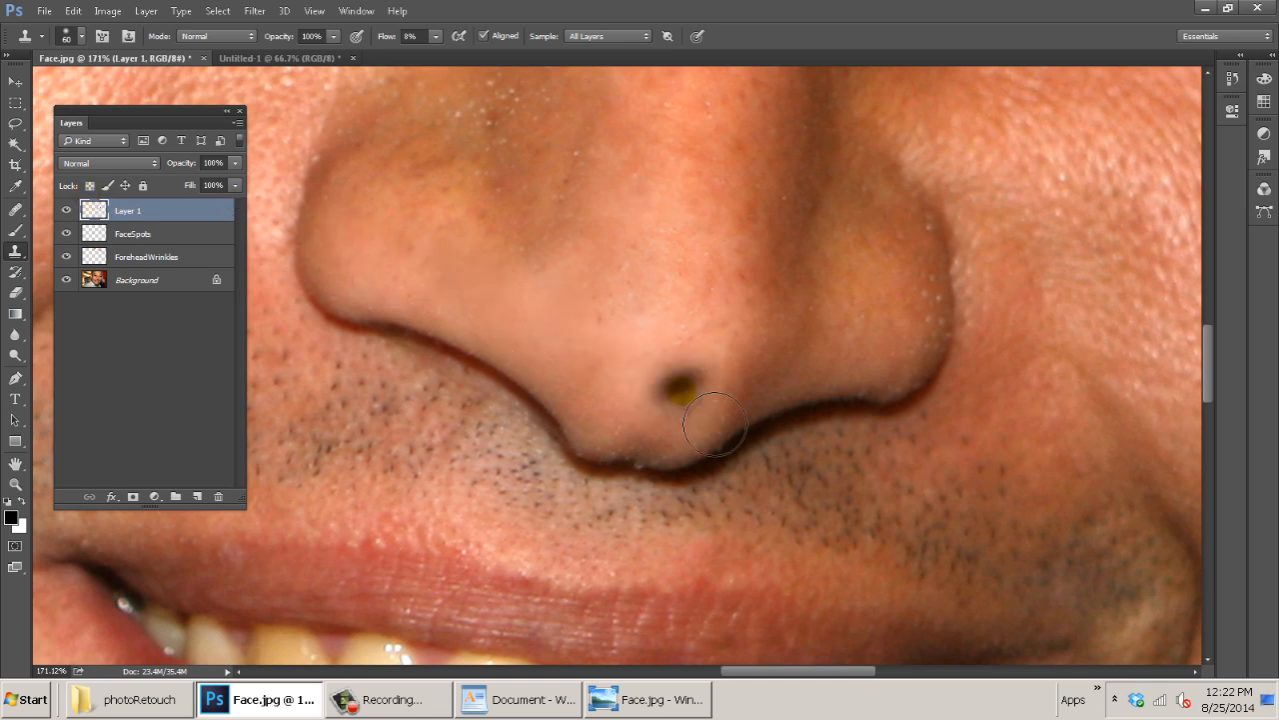
Lower the opacity of Layer 1 to 68% to blend the nose retouching with the original skin.
key(space)
drag(543, 323, 914, 308)
scroll(852, 352, down, 3)
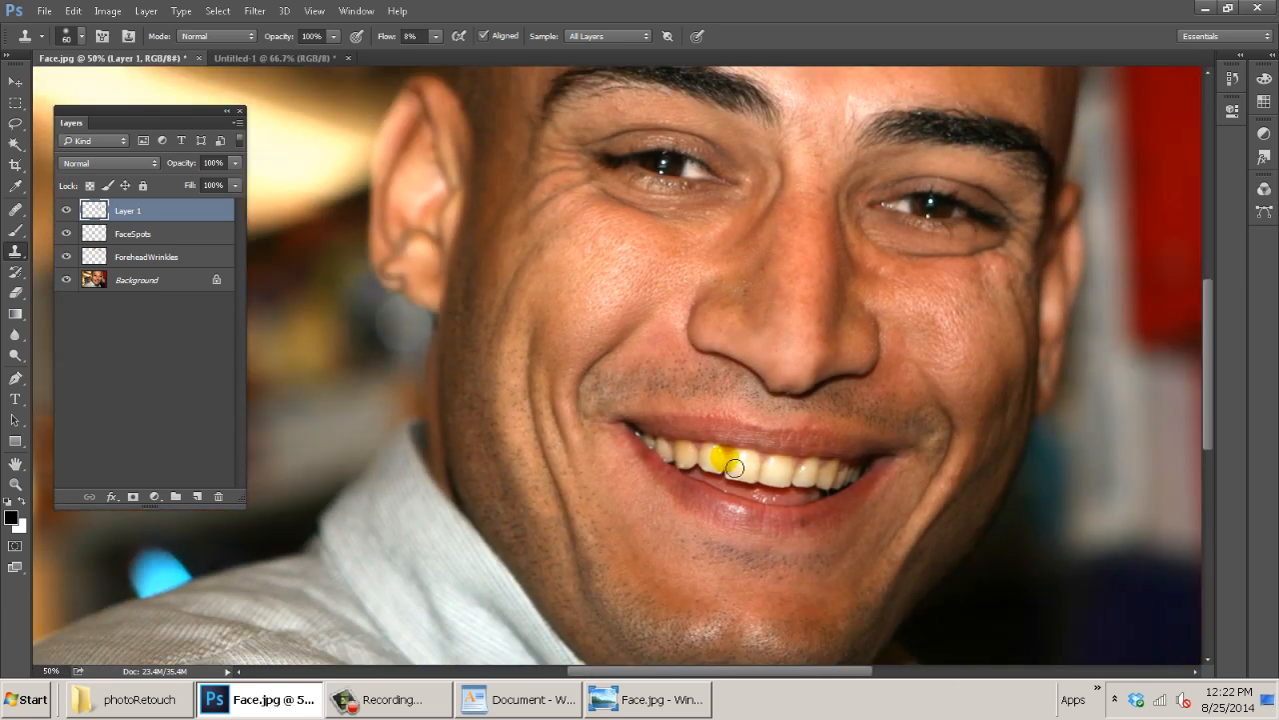
drag(874, 327, 680, 410)
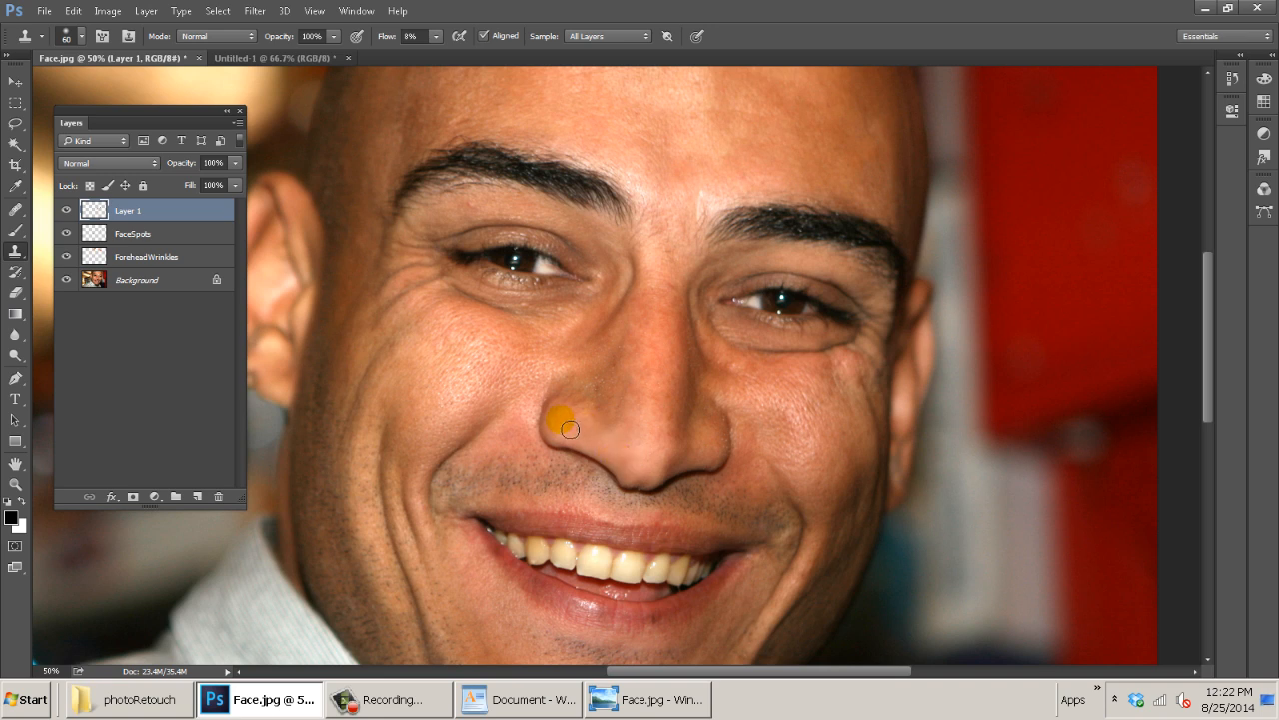
click(598, 443)
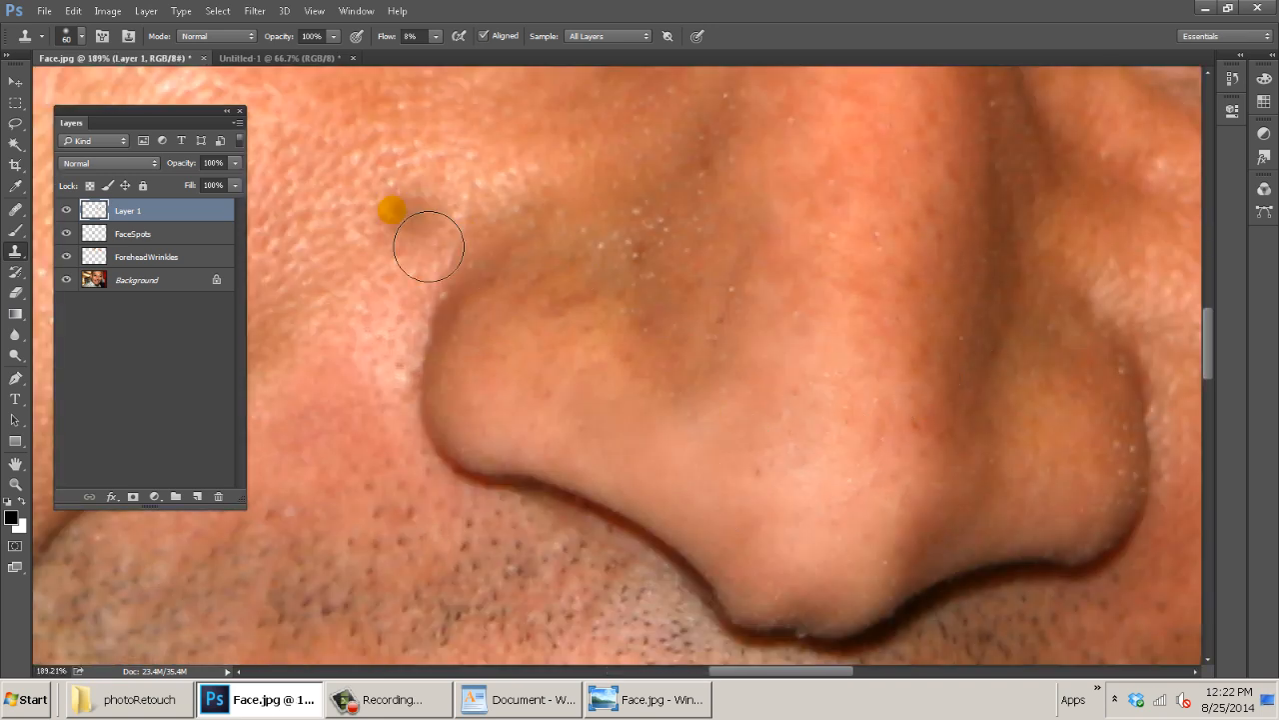
drag(714, 424, 800, 339)
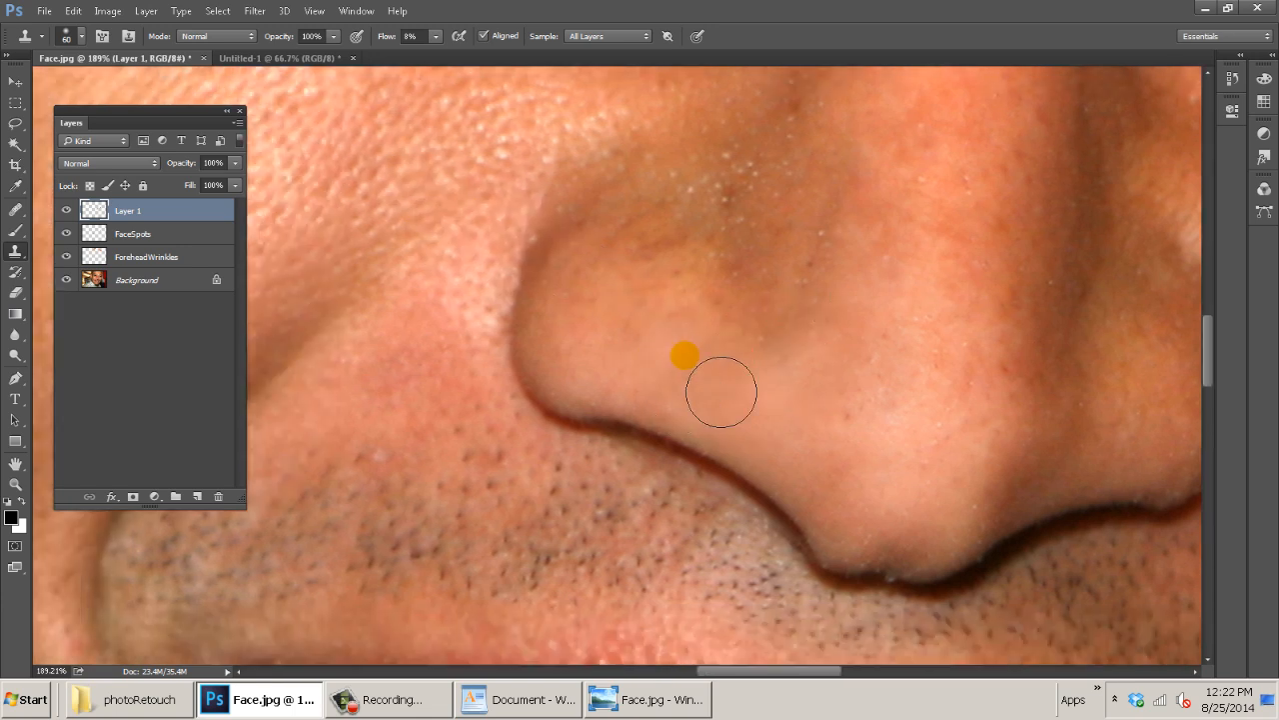
click(235, 163)
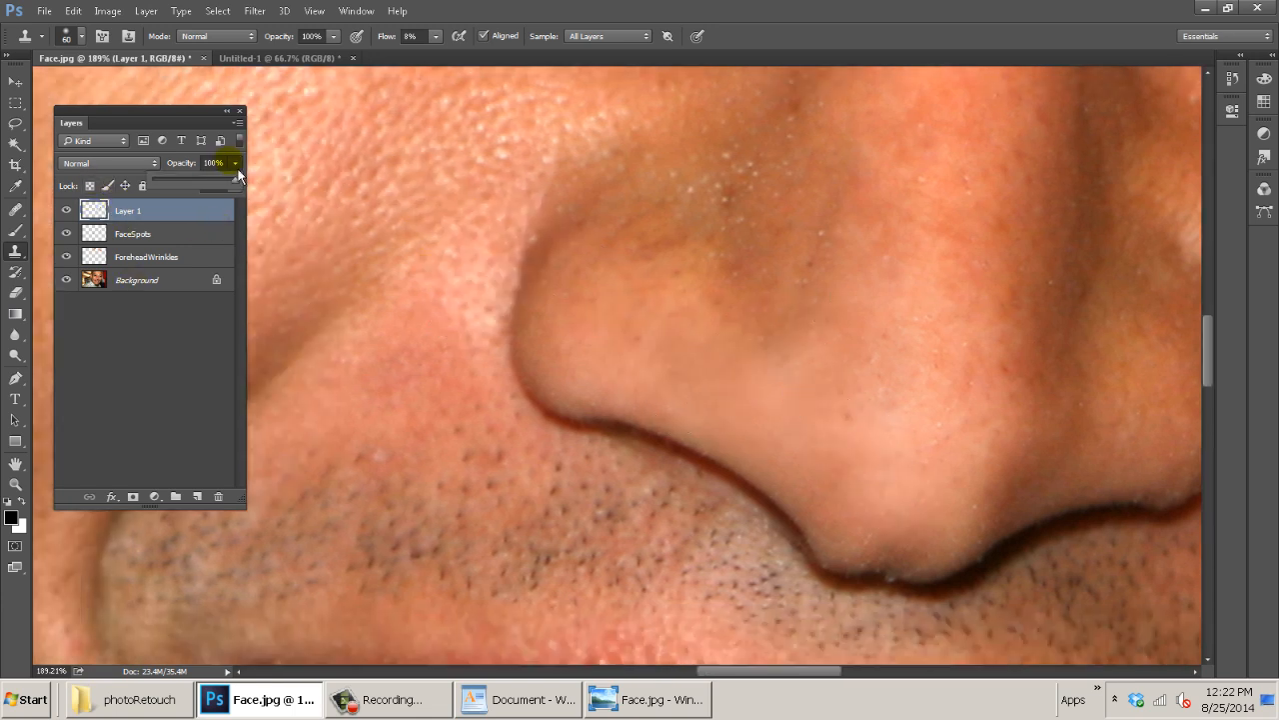
click(200, 178)
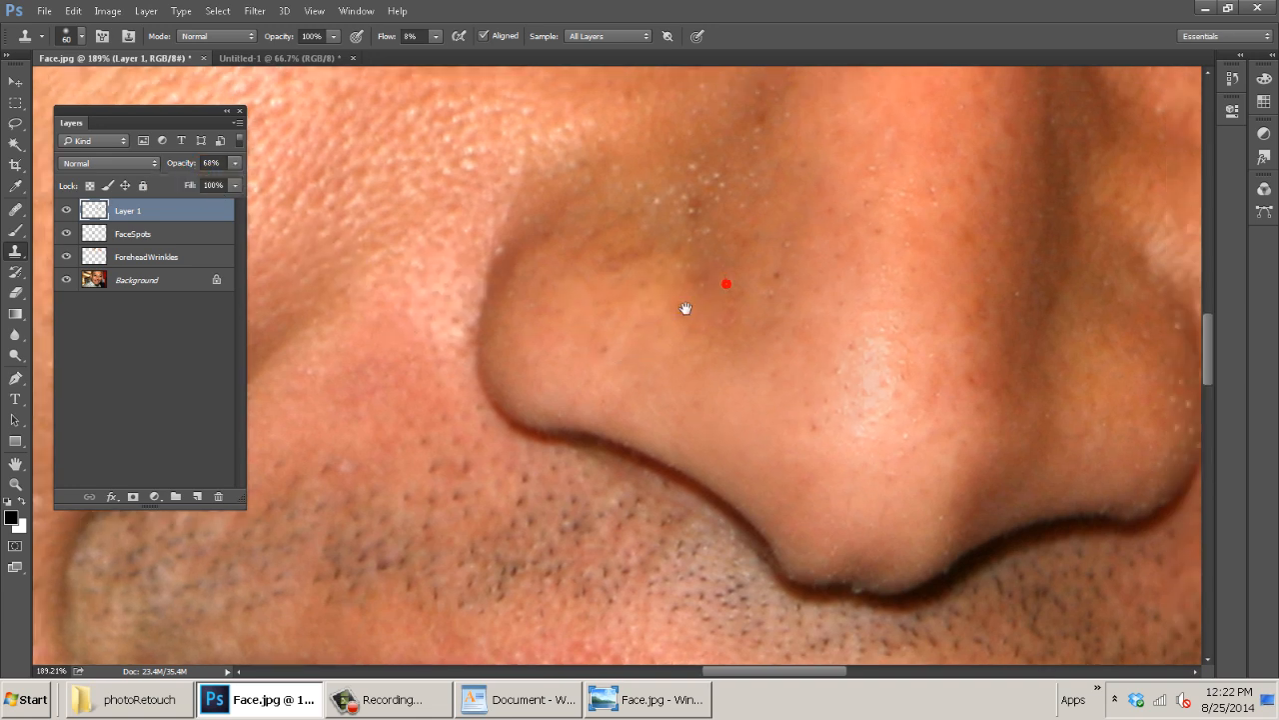
View the whole portrait and toggle Layer 1's visibility repeatedly to compare the nose before and after retouching.
drag(726, 280, 612, 295)
key(ctrl+0)
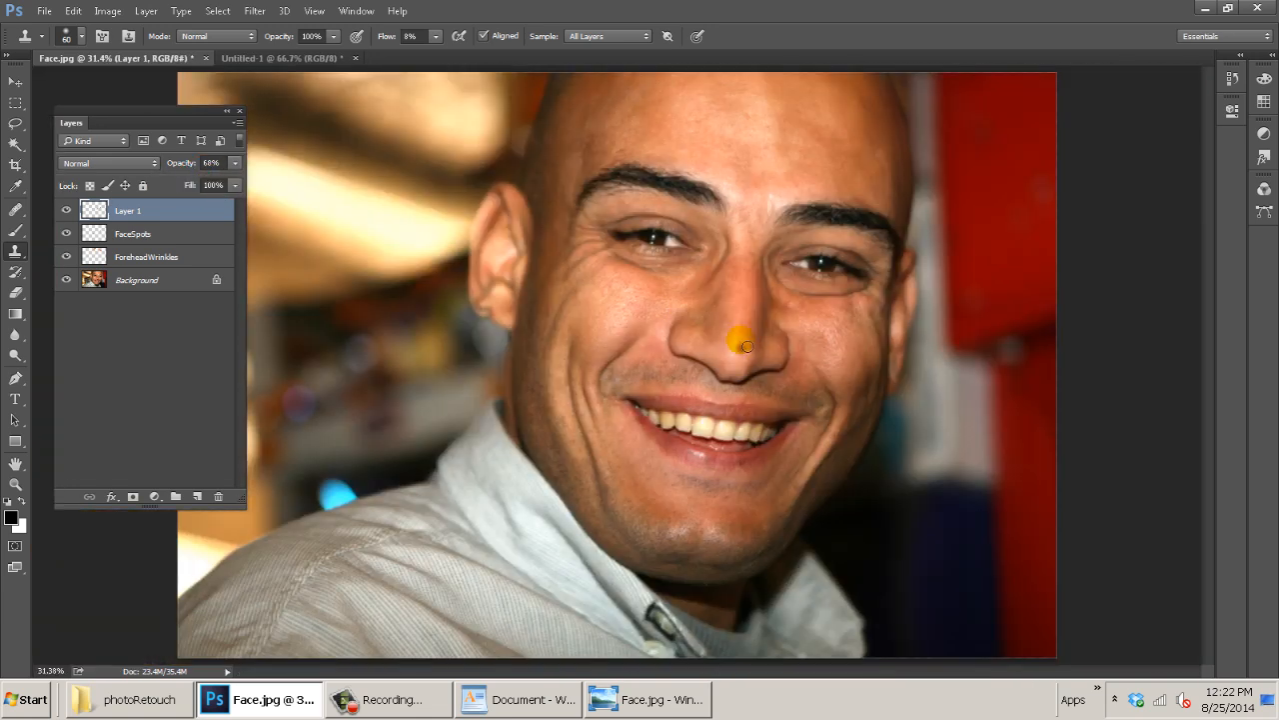
click(68, 209)
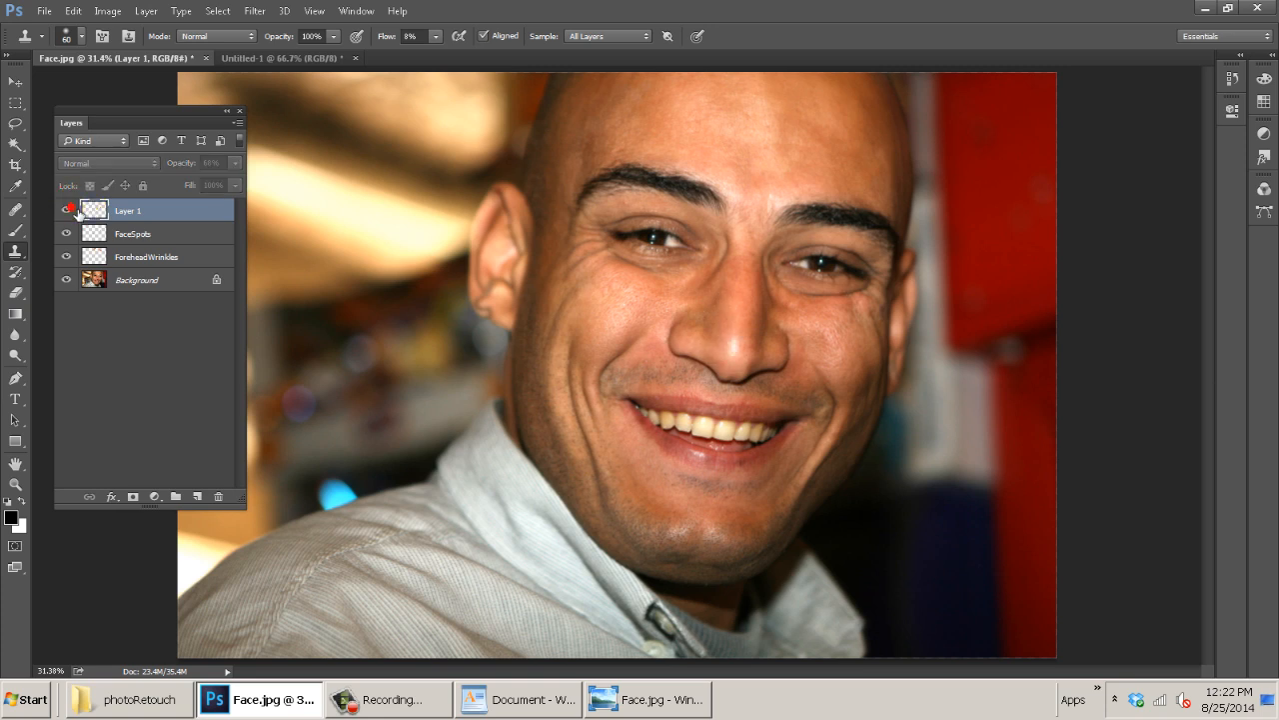
click(67, 209)
click(68, 209)
click(68, 209)
click(68, 209)
click(68, 209)
click(68, 209)
click(68, 209)
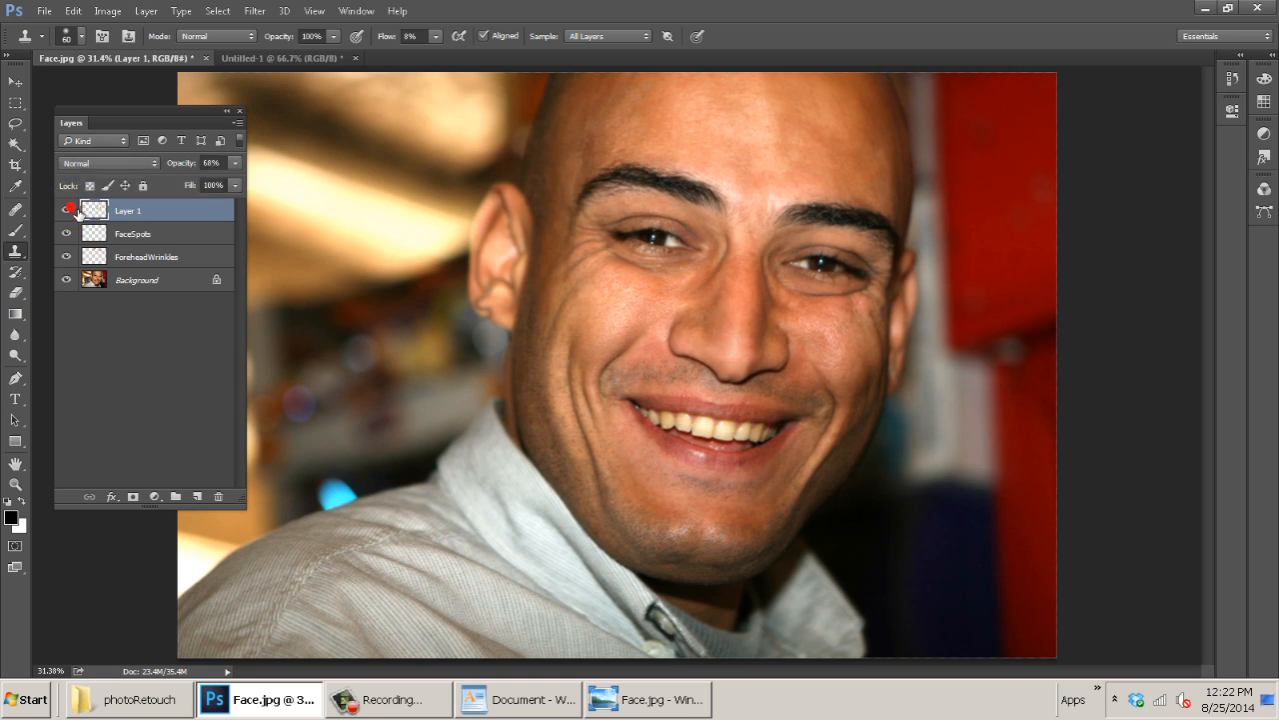
click(76, 209)
click(76, 209)
Clone nearby cheek skin over the upper part of the curved crease on the cheek on the ear side.
drag(543, 321, 594, 324)
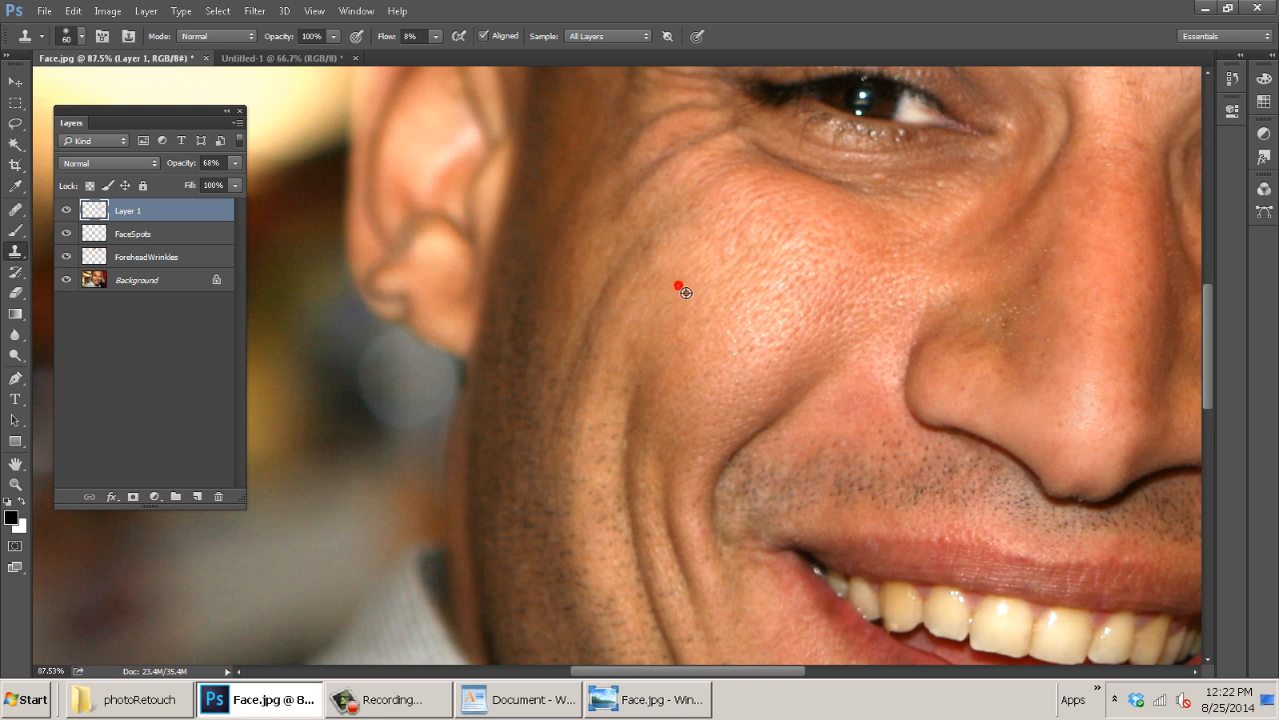
click(644, 252)
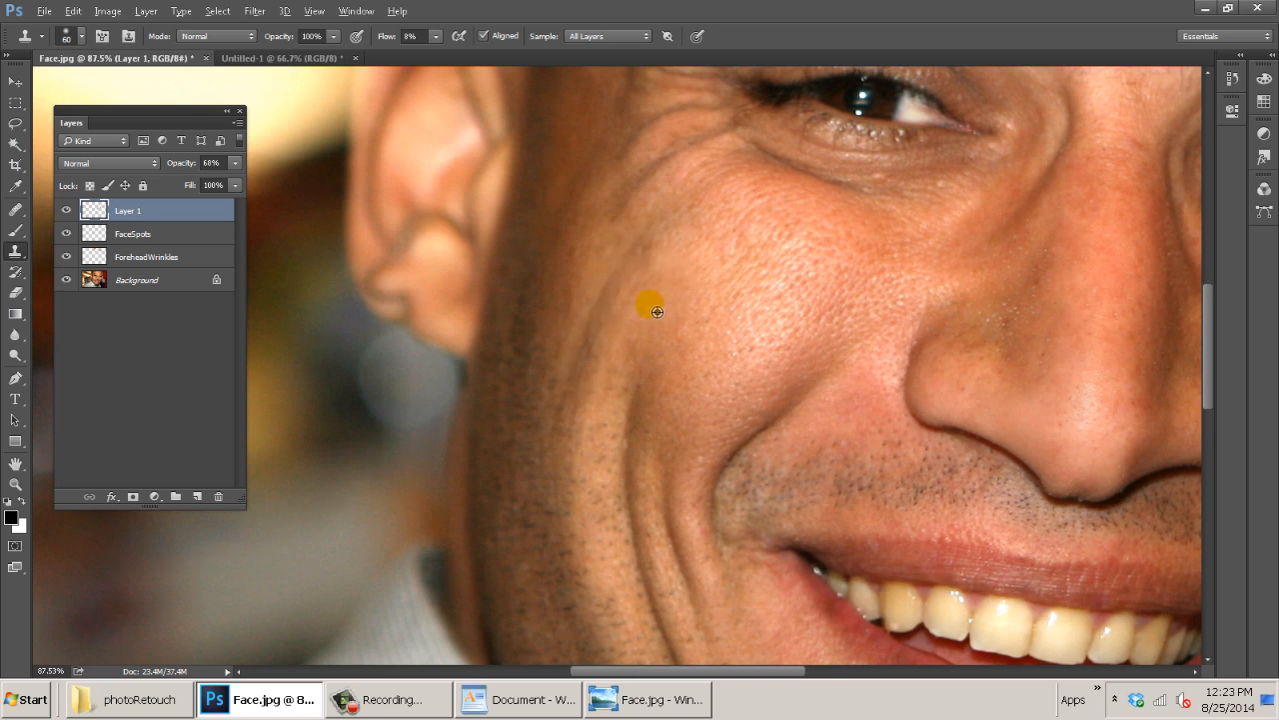
alt+click(649, 306)
click(673, 251)
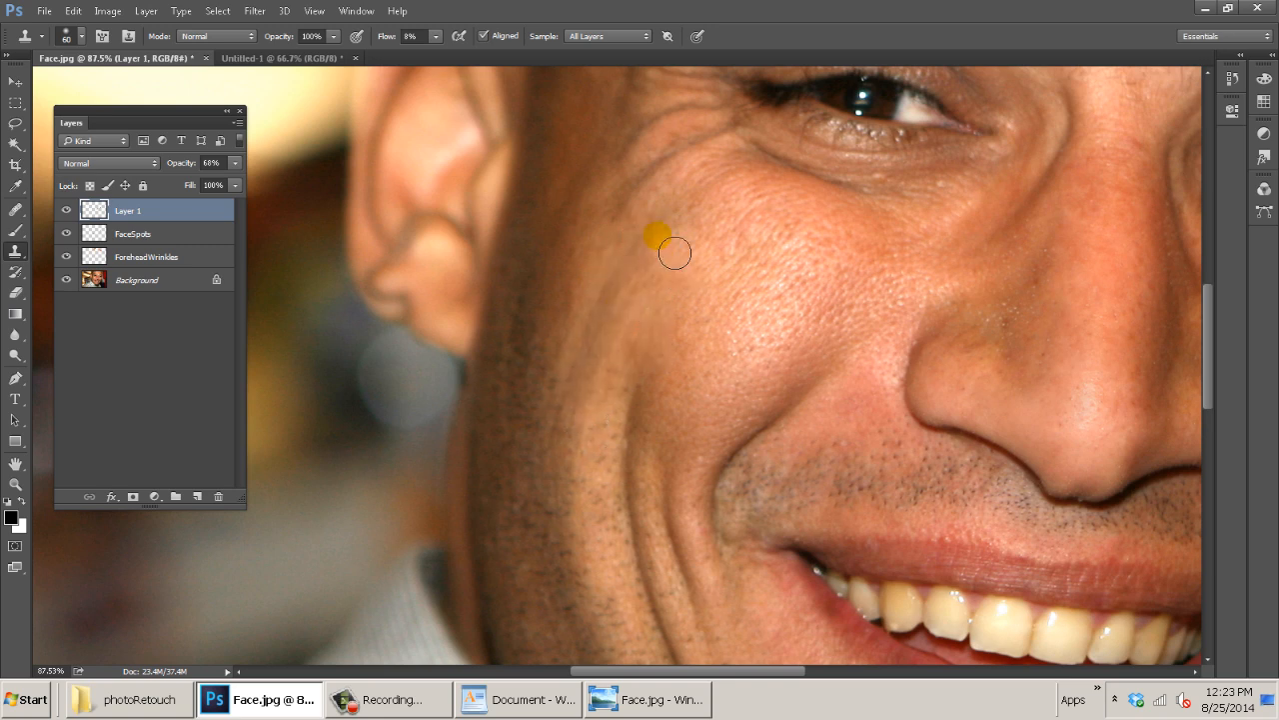
click(683, 259)
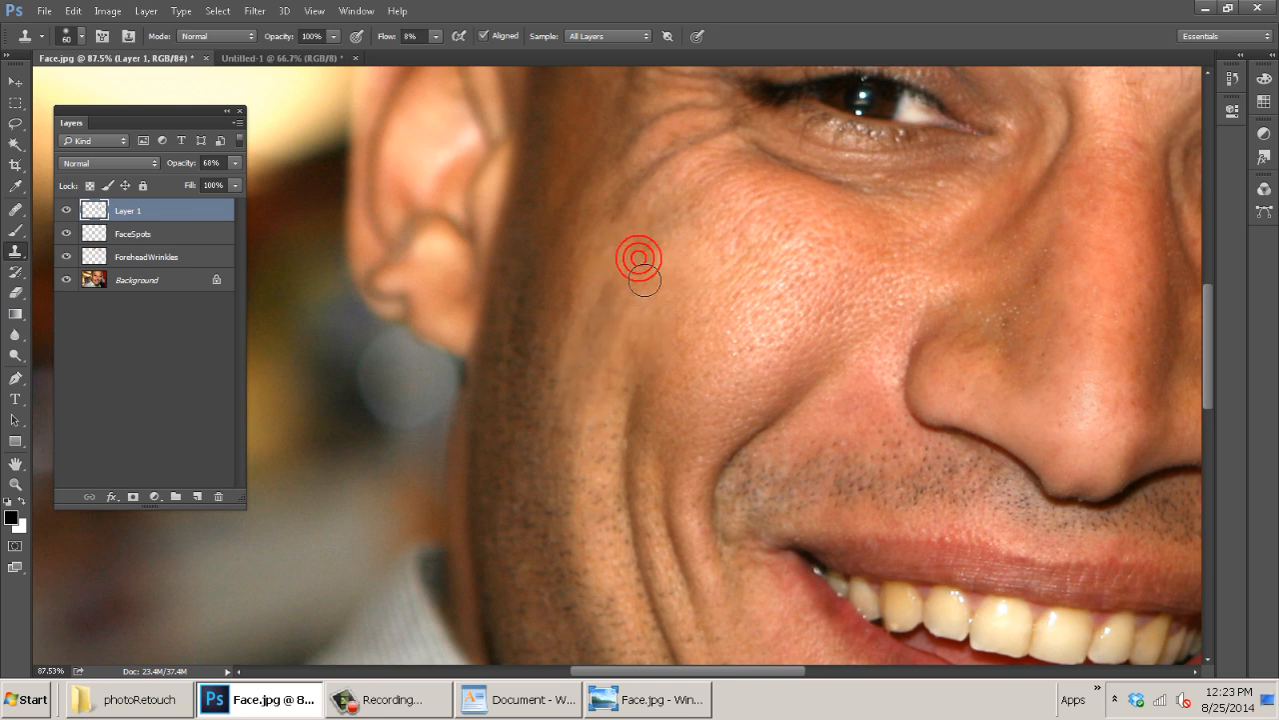
Soften the long crease running down the outer cheek toward the jaw with repeated Clone Stamp strokes.
mouse_move(575, 376)
mouse_down()
mouse_move(559, 281)
mouse_move(572, 239)
mouse_move(626, 272)
mouse_move(567, 391)
mouse_up()
drag(611, 263, 560, 429)
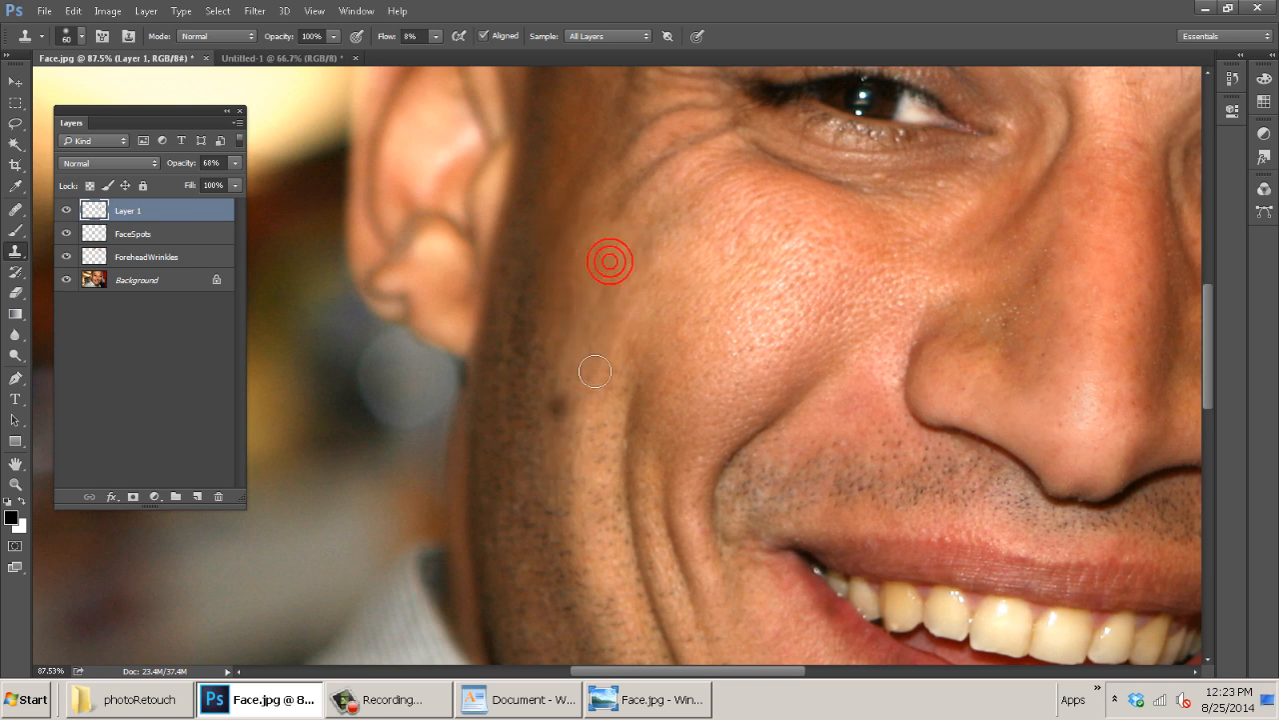
drag(606, 286, 564, 553)
click(584, 353)
click(601, 300)
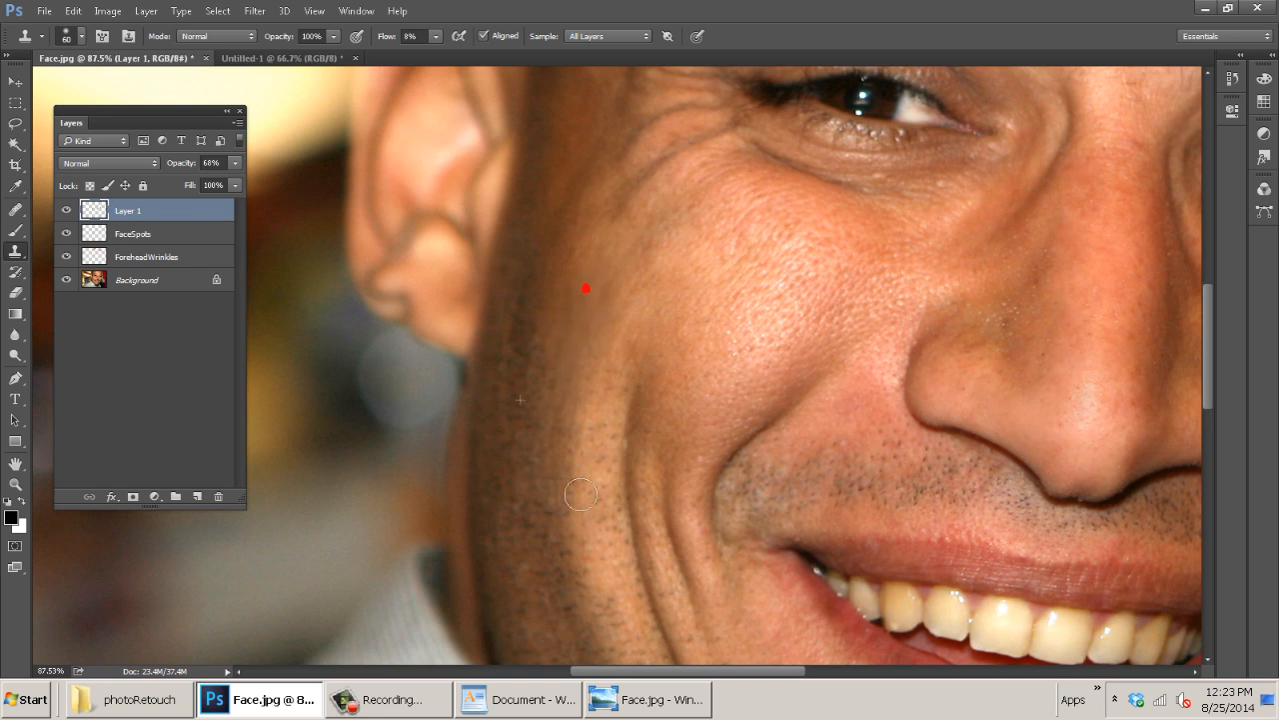
click(598, 557)
click(635, 264)
drag(635, 264, 583, 439)
drag(621, 298, 567, 516)
drag(574, 402, 584, 562)
Clone skin along the side of the face between the temple and the ear to even out its tone.
key(space)
drag(697, 278, 707, 446)
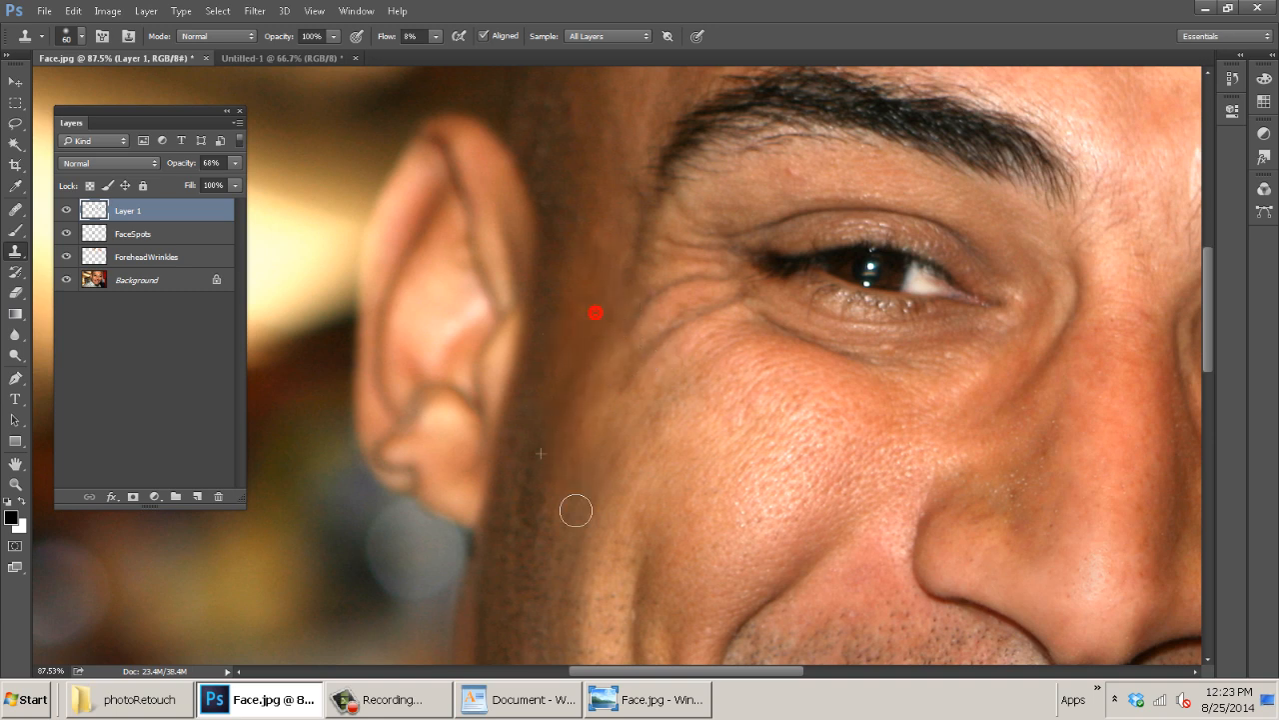
click(612, 327)
click(598, 268)
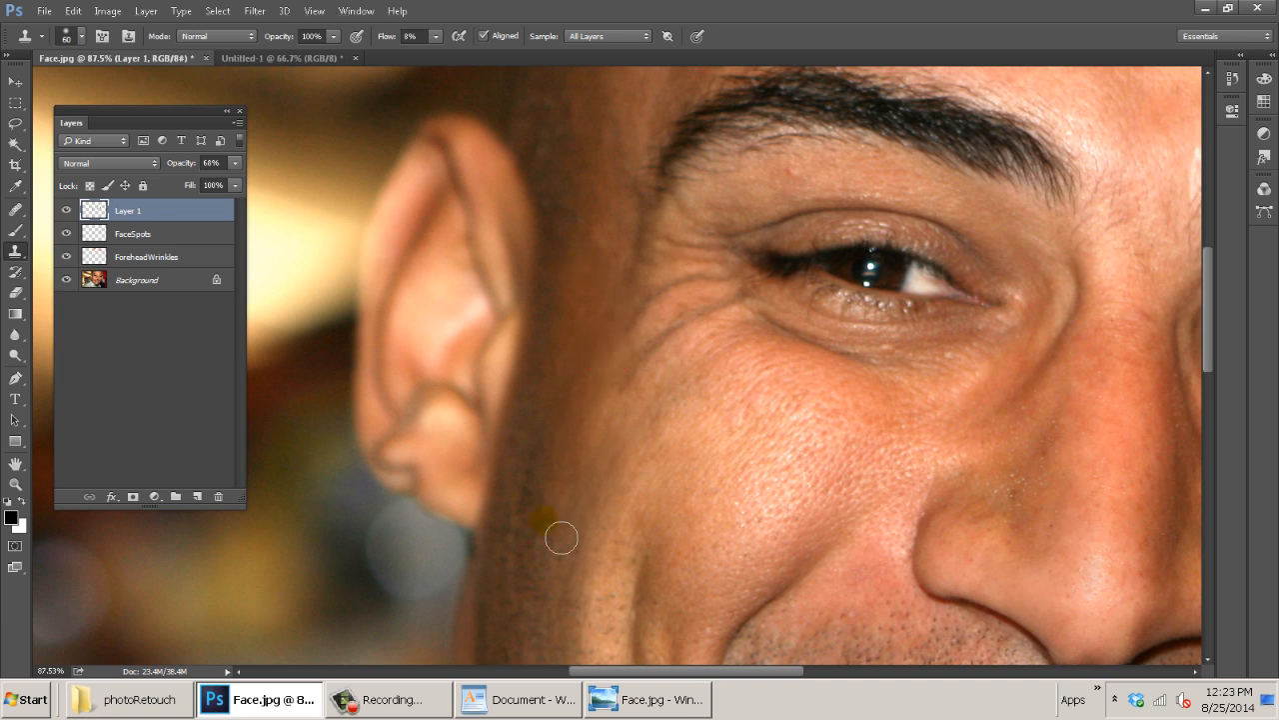
Clone smooth cheek skin over the crease below the eye, from its outer corner toward the nose.
mouse_move(655, 372)
mouse_down()
mouse_move(784, 401)
mouse_move(762, 368)
mouse_move(827, 394)
mouse_up()
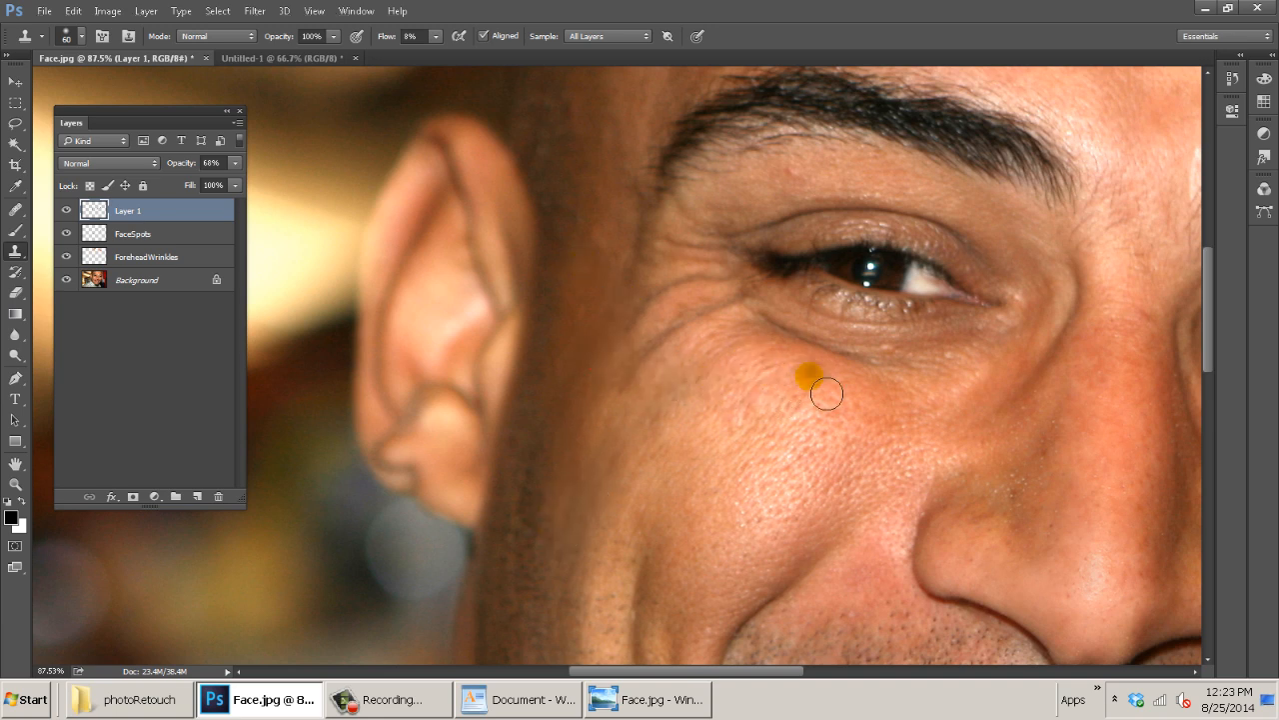
click(763, 324)
click(861, 359)
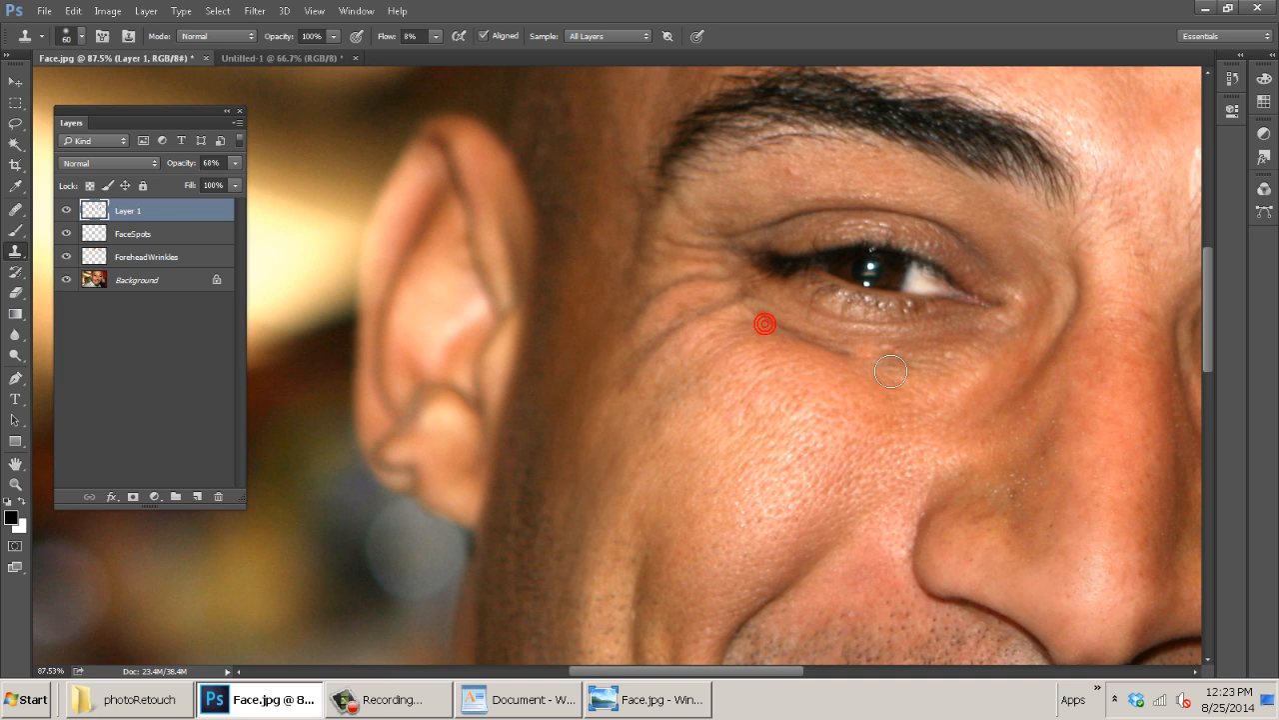
click(785, 334)
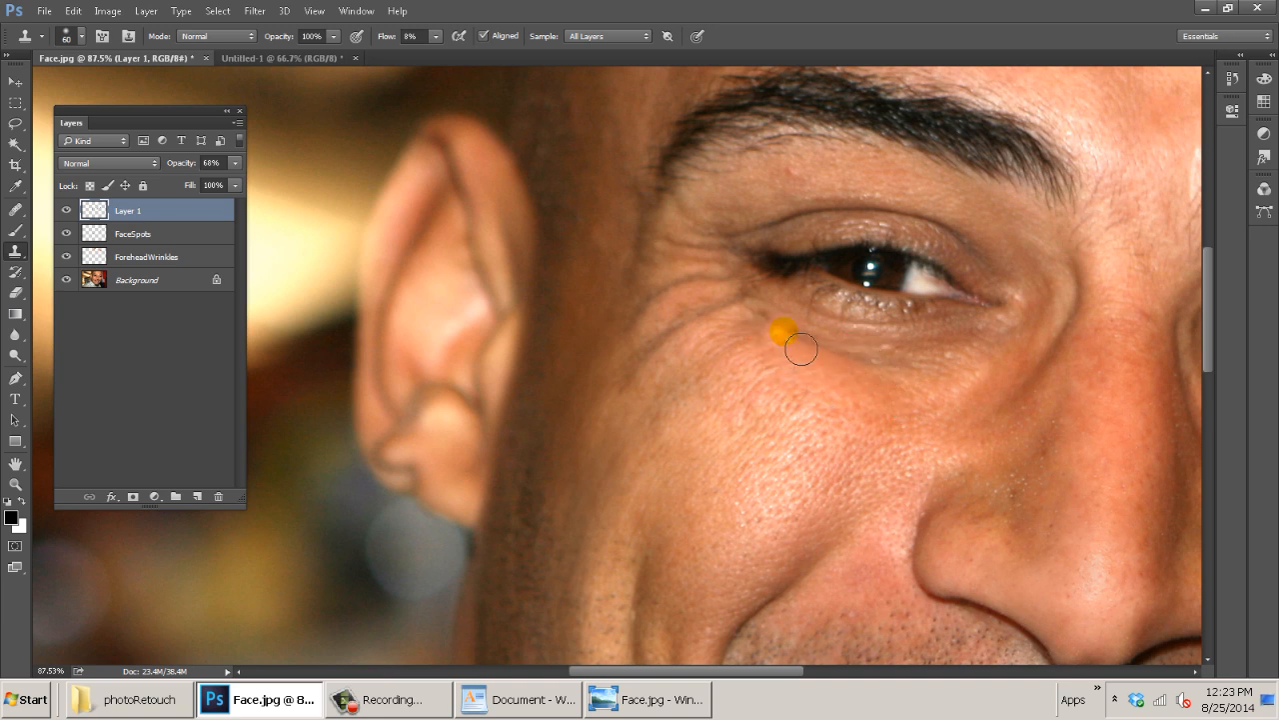
click(783, 327)
click(861, 356)
click(774, 331)
click(866, 352)
click(882, 368)
click(772, 322)
click(899, 373)
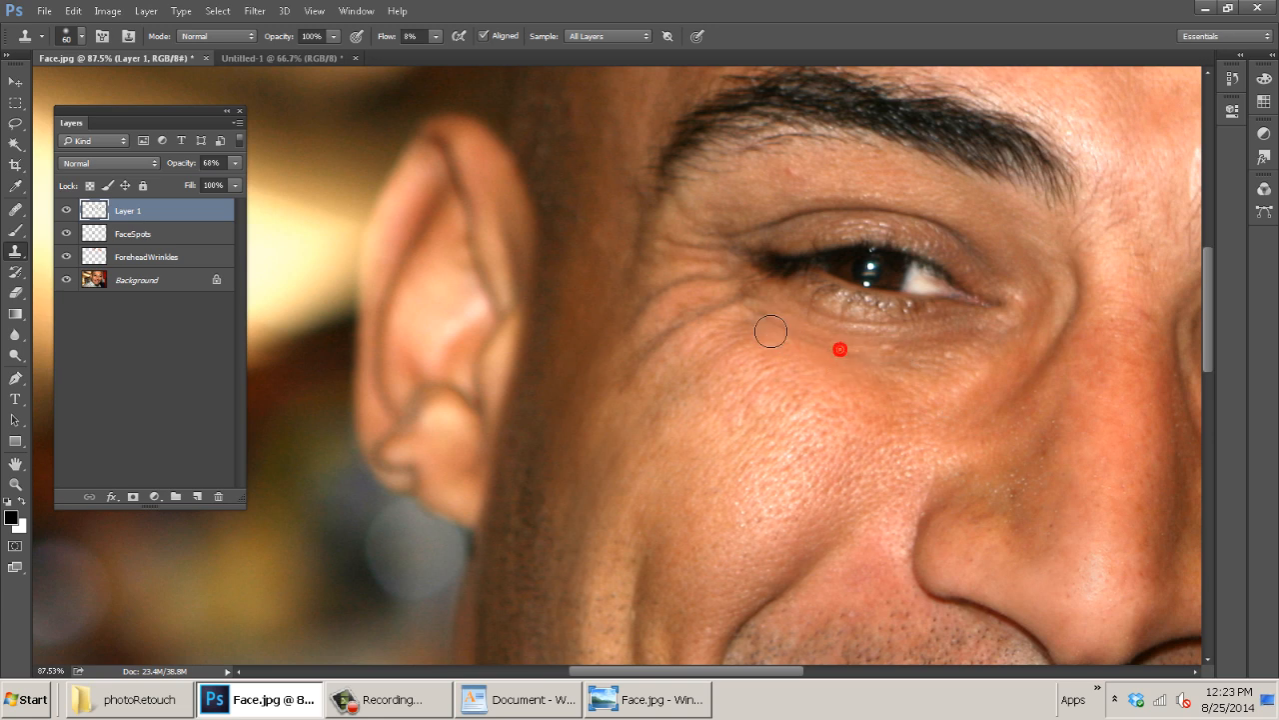
click(842, 394)
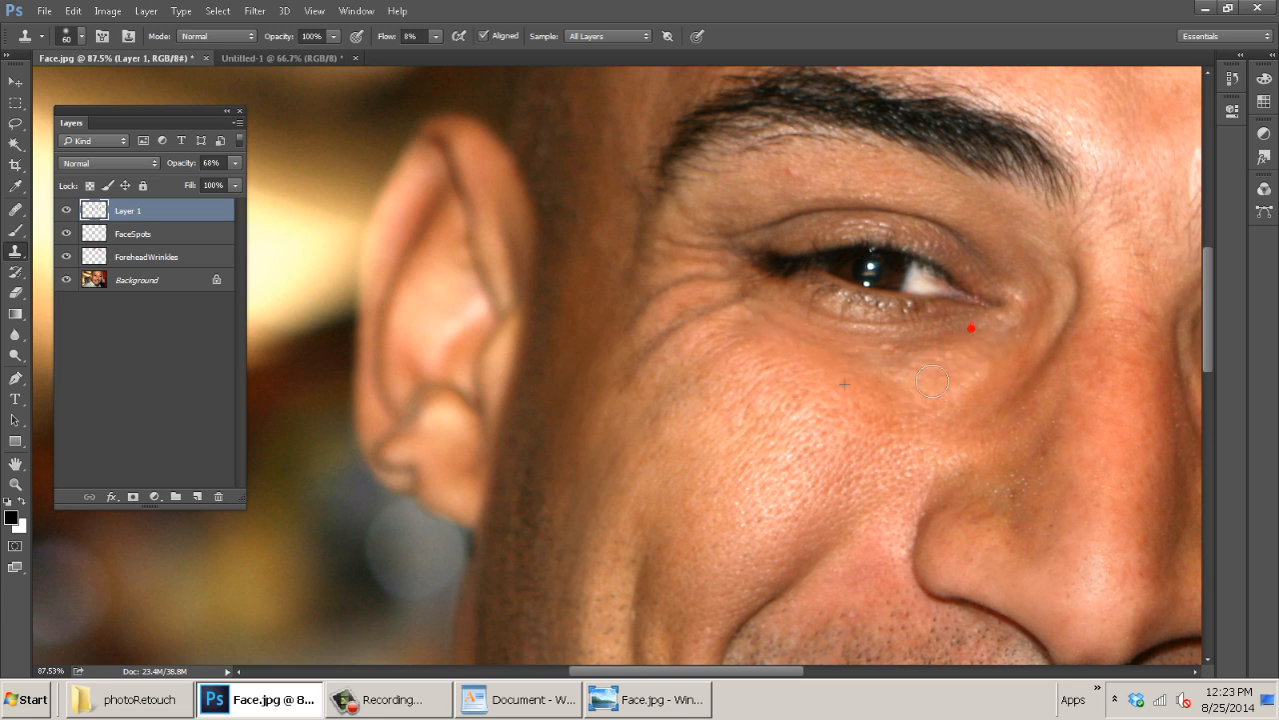
Sample clean cheek skin and clone it over the wrinkles below the outer corner of the eye.
alt+click(903, 408)
click(817, 341)
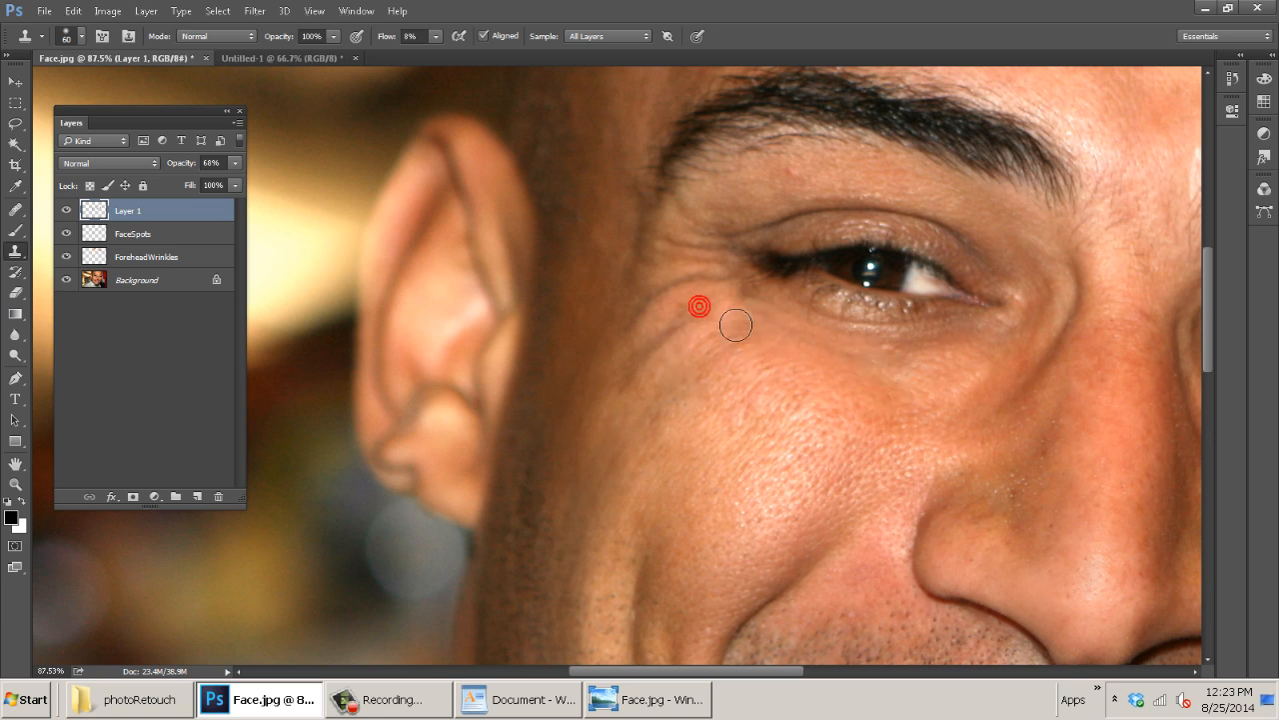
click(686, 370)
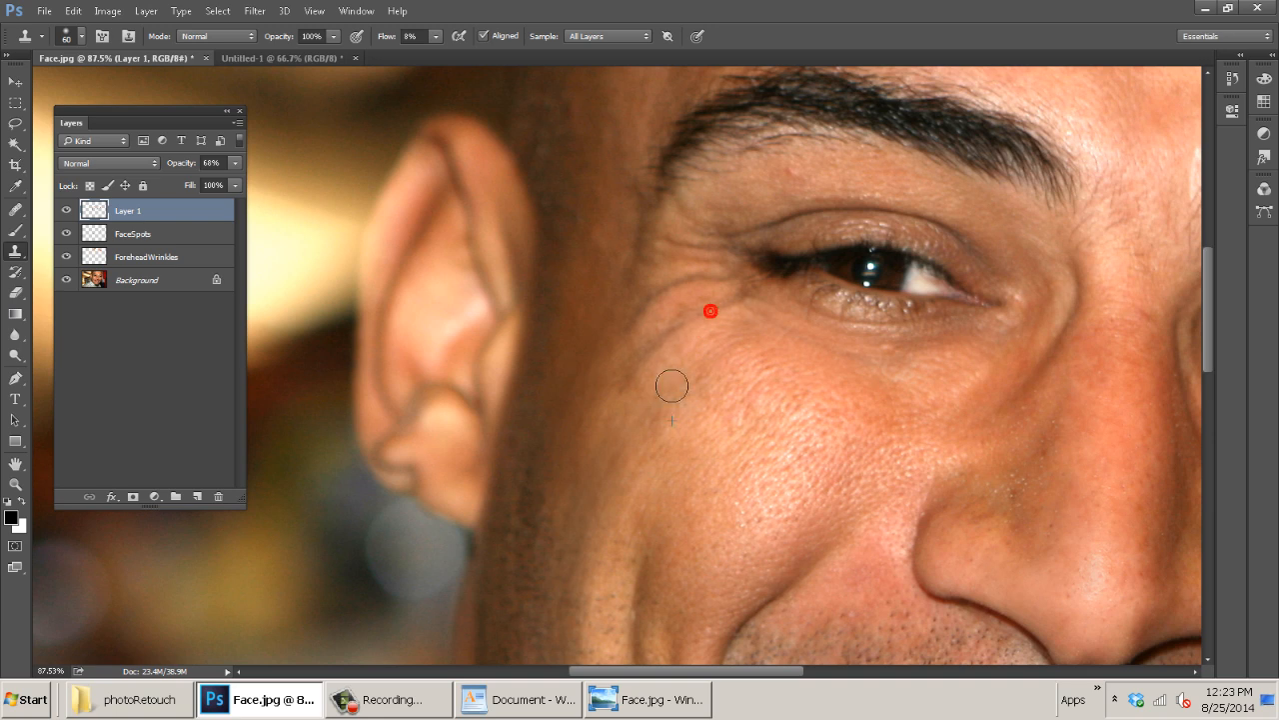
click(682, 311)
click(699, 320)
click(719, 340)
click(722, 361)
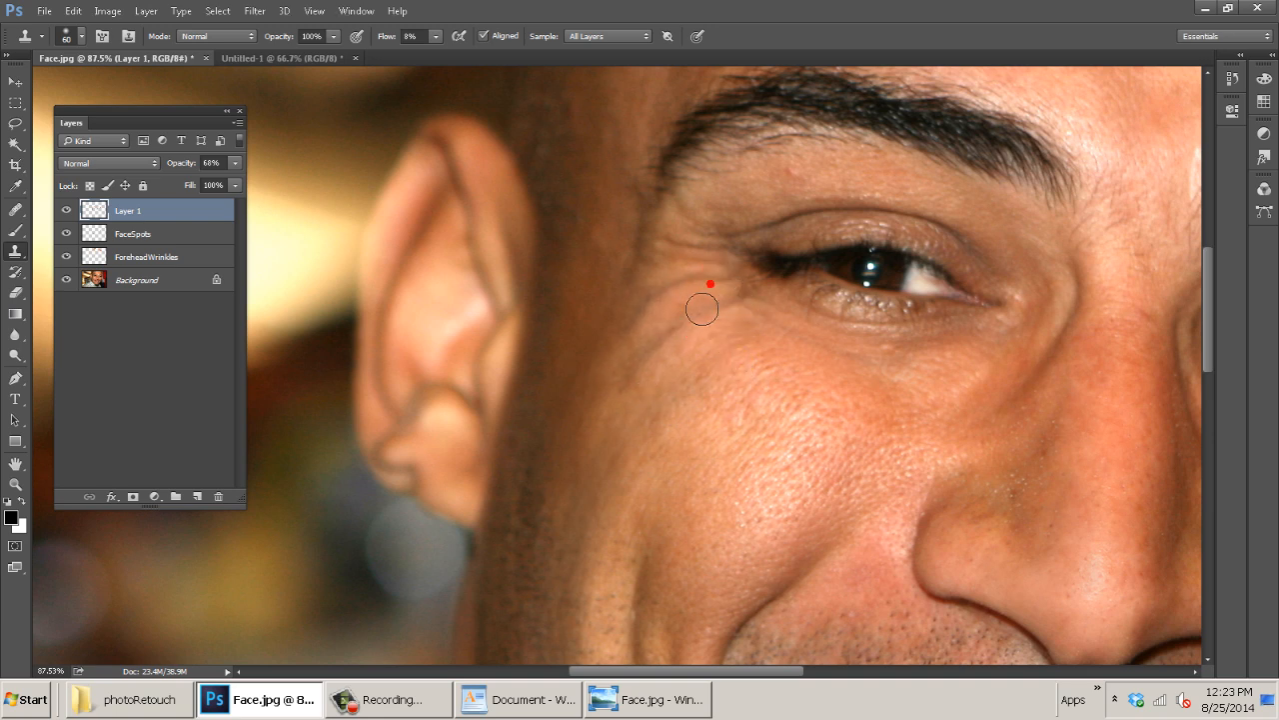
Clone over the remaining crow's-feet lines beside the outer eye corner and blend them into the upper cheek.
click(722, 281)
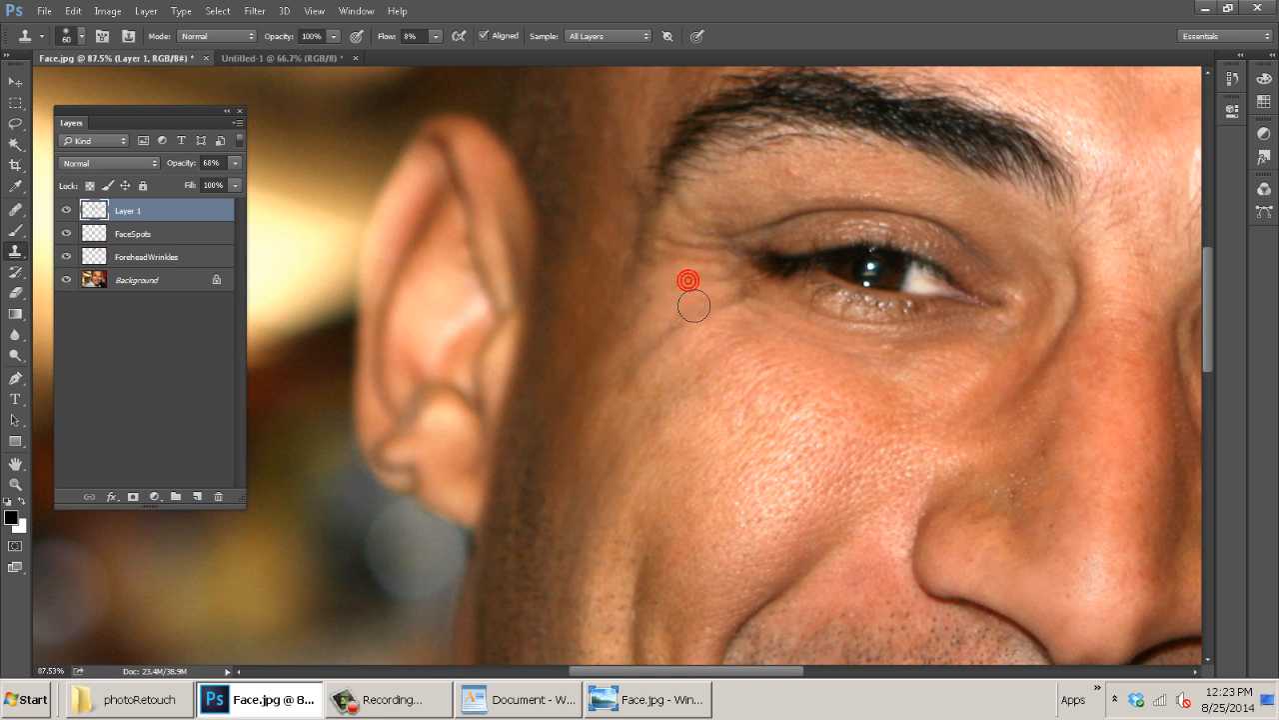
click(671, 291)
click(704, 272)
click(735, 306)
click(706, 350)
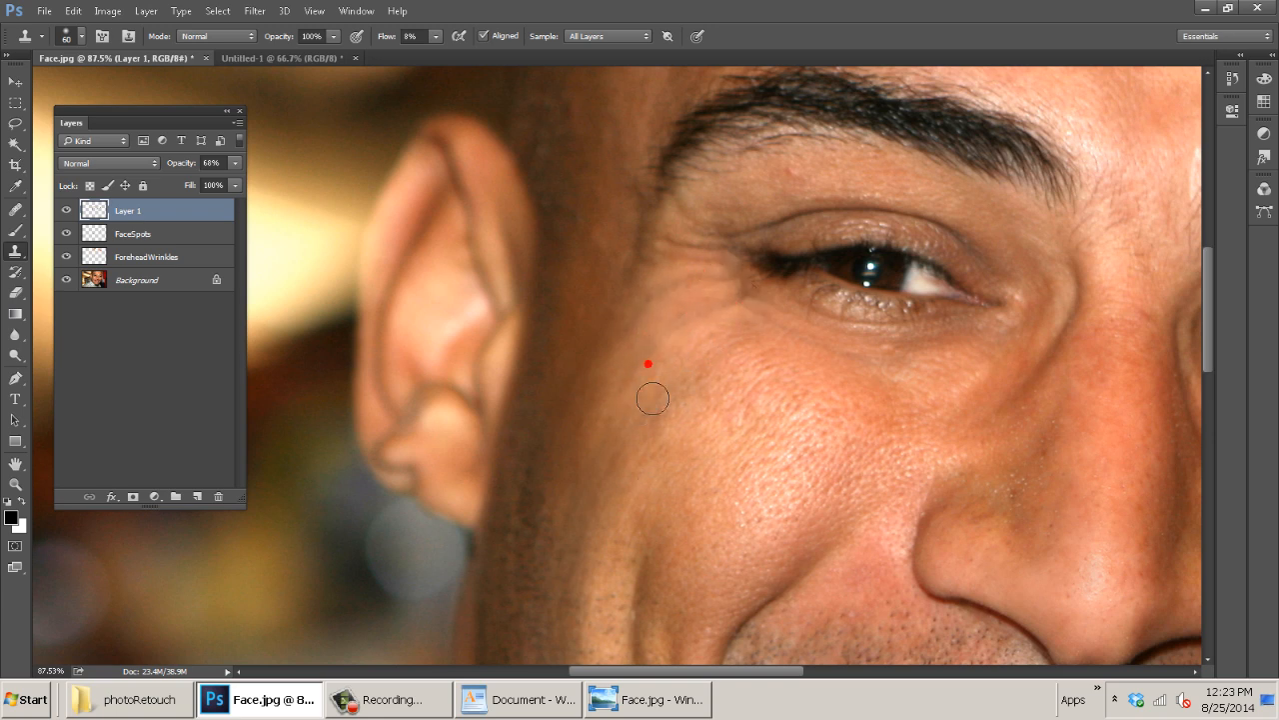
click(683, 360)
click(726, 347)
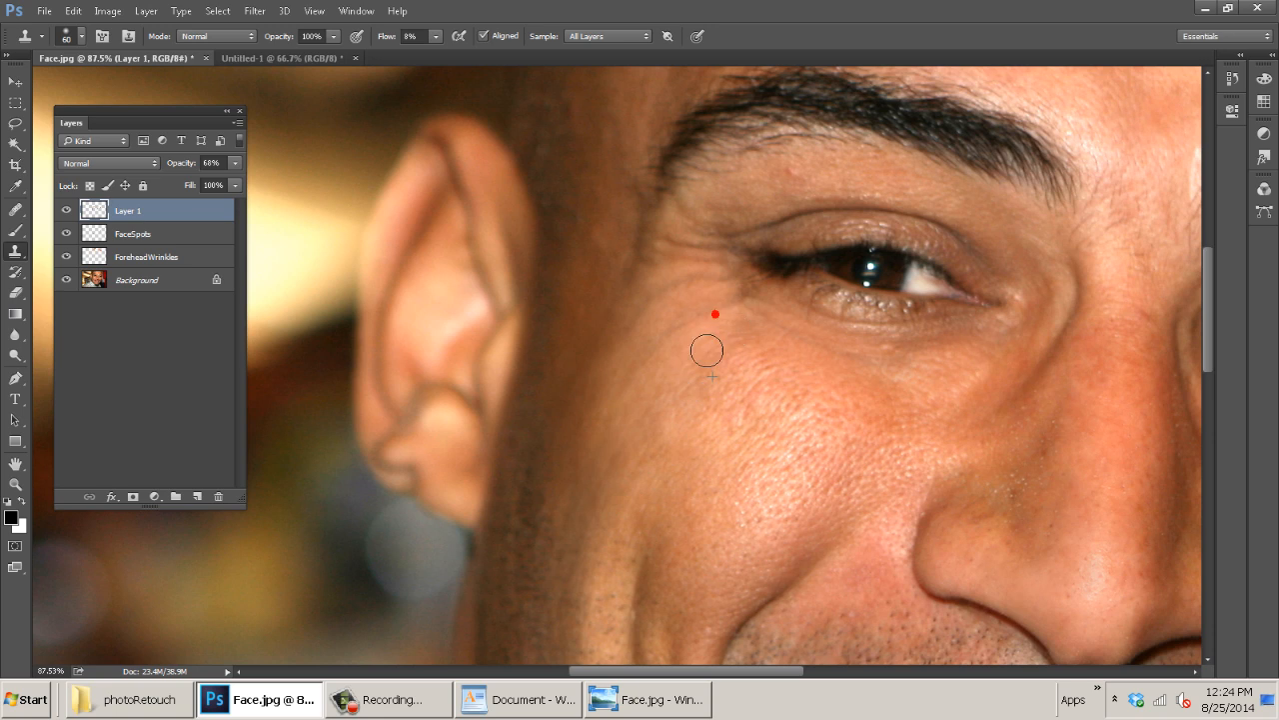
click(717, 331)
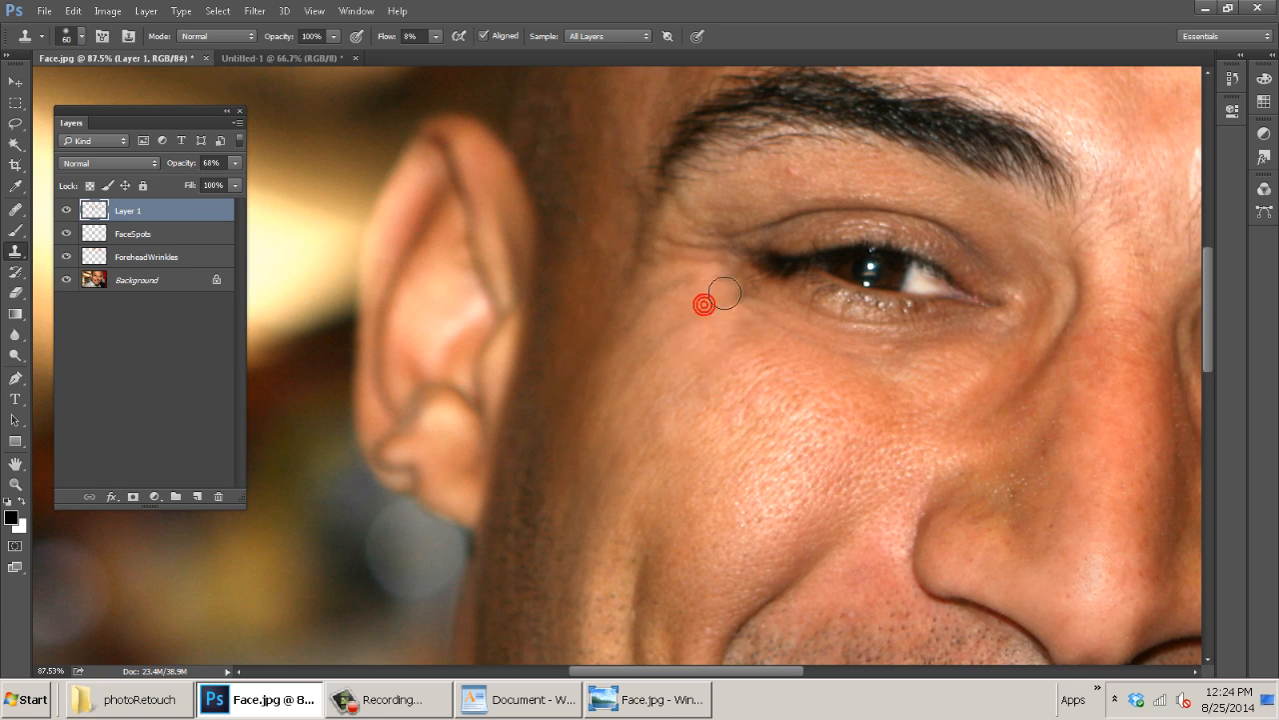
click(700, 267)
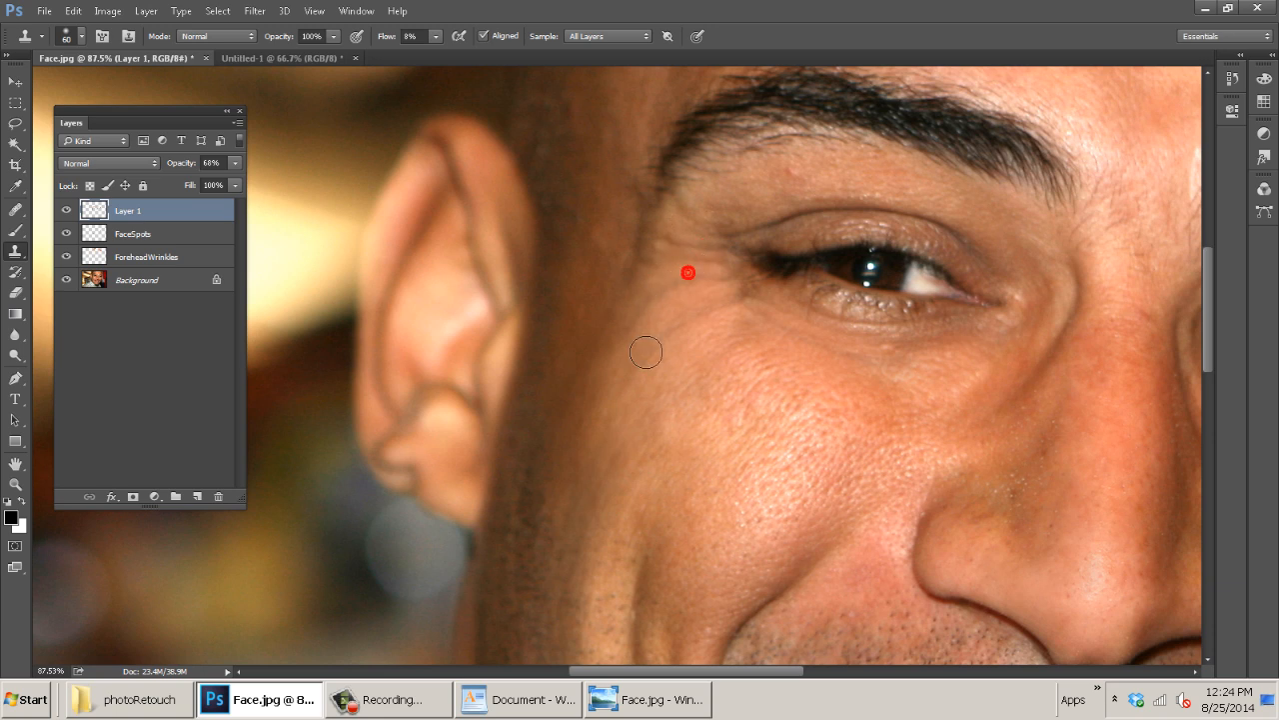
Fit the whole portrait in view and toggle the visibility of Layer 1 to compare the face before and after retouching.
key(ctrl+0)
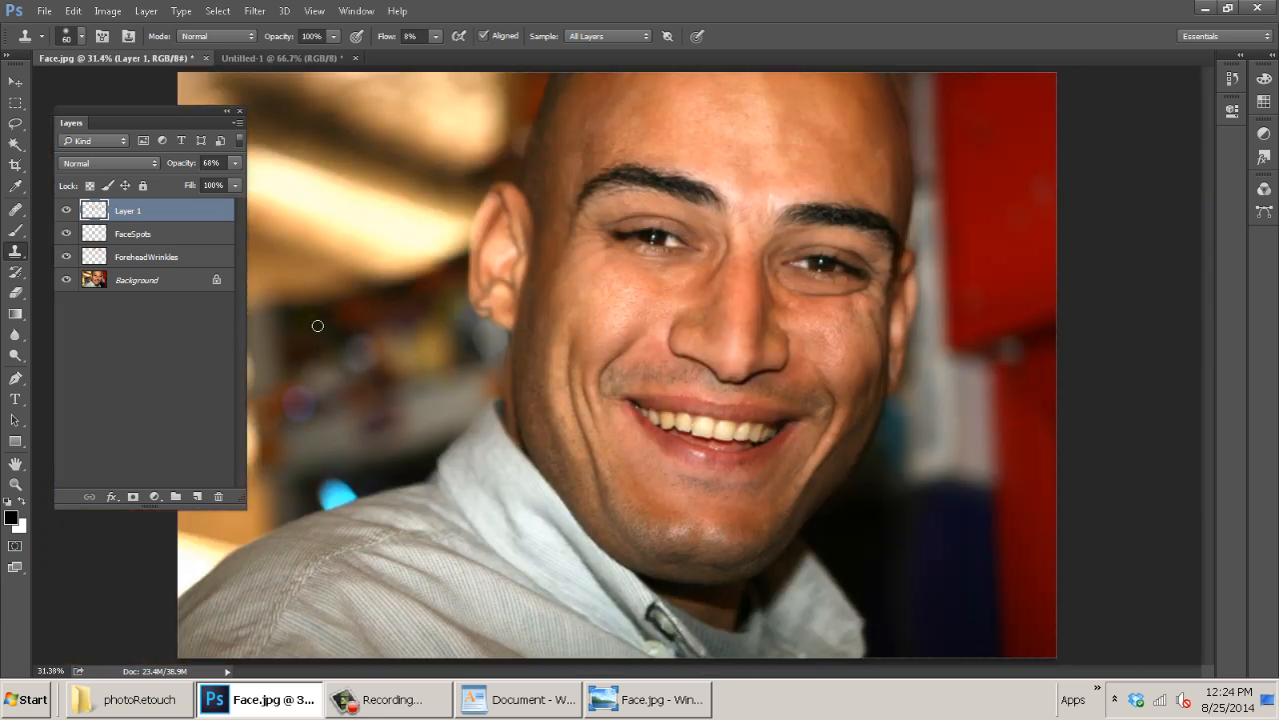
click(73, 212)
click(75, 213)
click(75, 213)
click(75, 213)
click(75, 213)
click(75, 213)
click(75, 213)
click(75, 212)
click(75, 213)
click(75, 213)
click(75, 213)
click(75, 213)
Sample smooth skin on the cheek beside the nose and clone it over the dark crease below the other eye.
drag(882, 316, 983, 331)
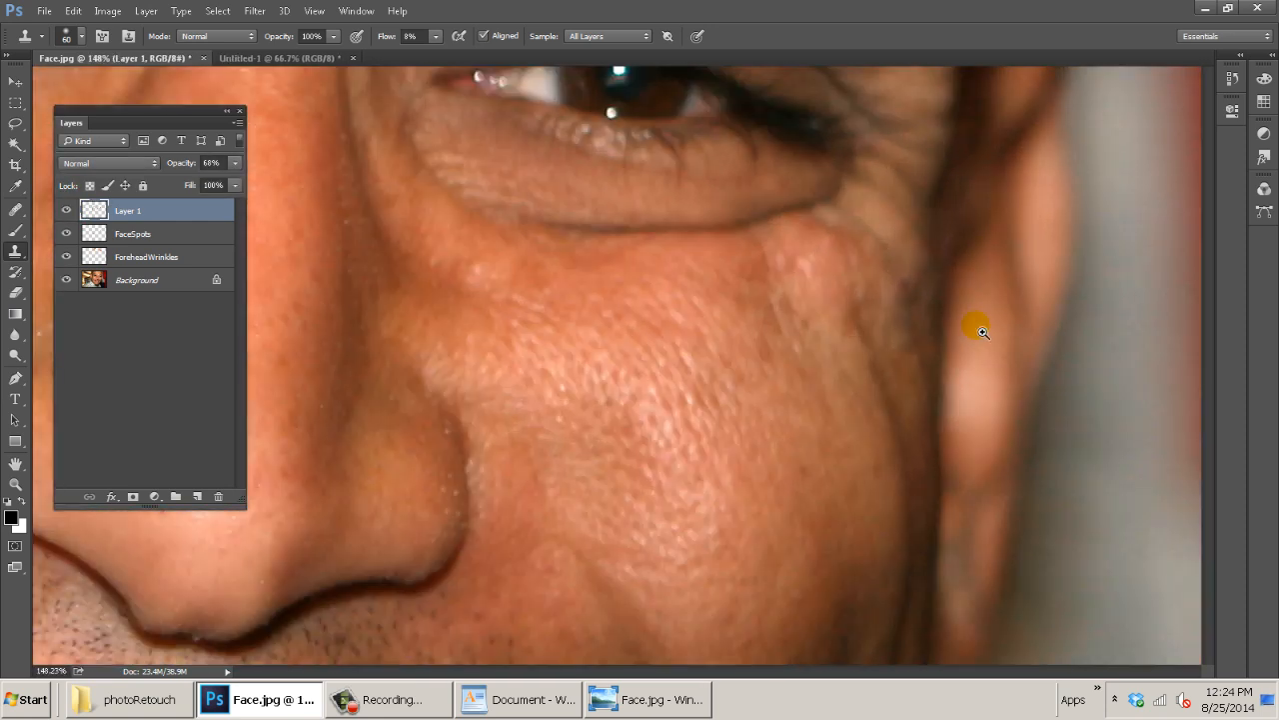
alt+click(723, 351)
mouse_move(800, 221)
mouse_down()
mouse_move(720, 242)
mouse_move(639, 243)
mouse_move(335, 203)
mouse_up()
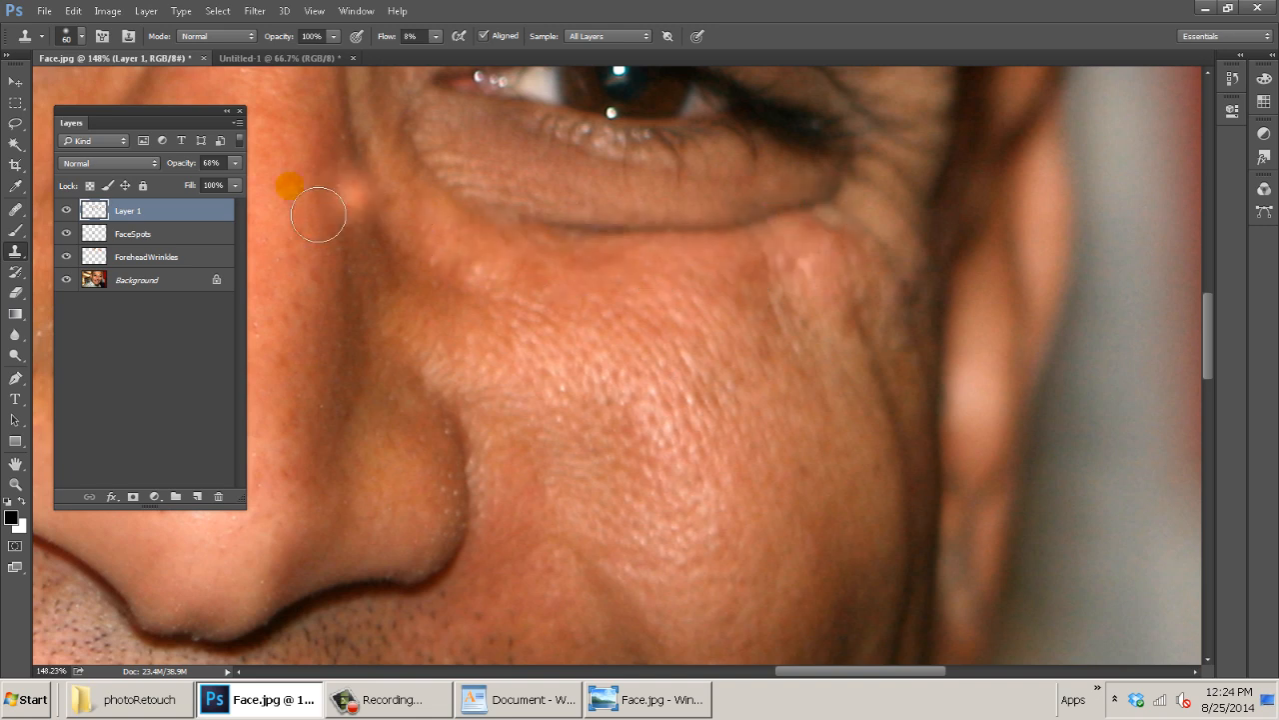
mouse_move(574, 238)
mouse_down()
mouse_move(668, 270)
mouse_move(605, 266)
mouse_move(656, 259)
mouse_move(523, 230)
mouse_move(594, 268)
mouse_up()
mouse_move(860, 228)
mouse_down()
mouse_move(724, 279)
mouse_move(749, 278)
mouse_move(718, 262)
mouse_move(876, 237)
mouse_move(656, 260)
mouse_move(481, 235)
mouse_move(573, 258)
mouse_move(566, 302)
mouse_up()
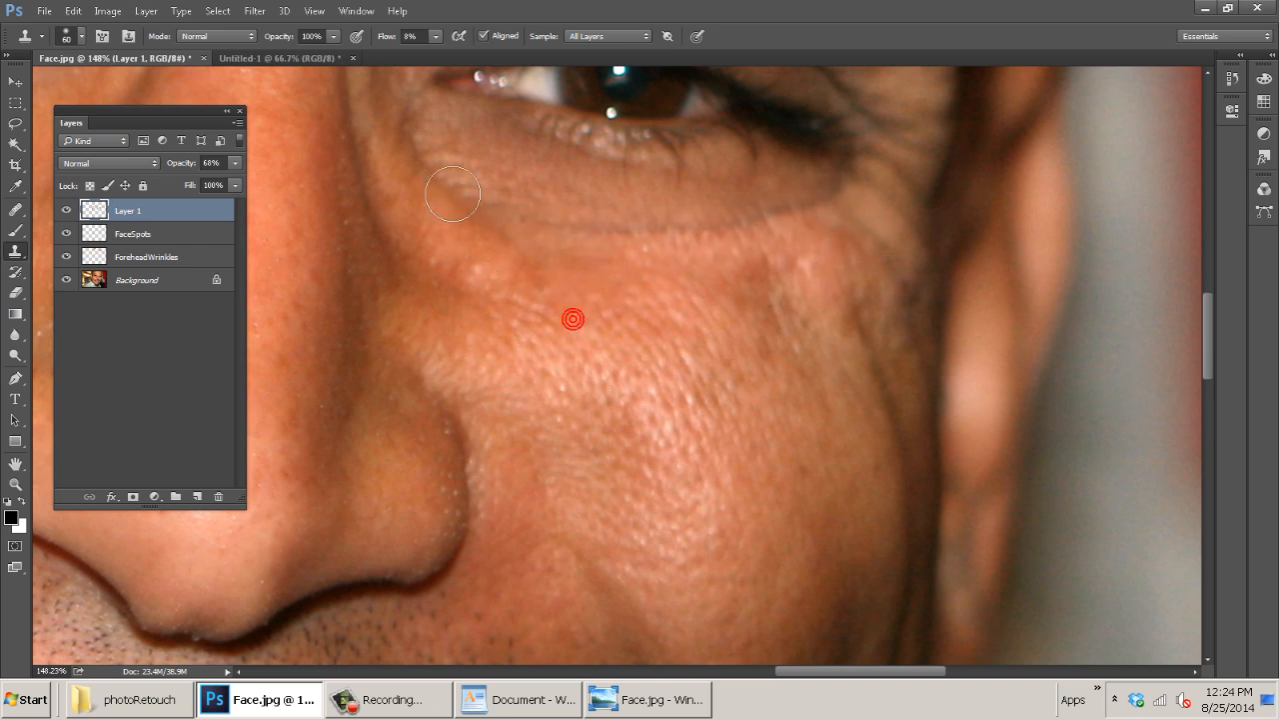
Sample skin near the inner eye corner and clone it over the crease running down beside the nose.
alt+click(426, 152)
mouse_move(509, 238)
mouse_down()
mouse_move(521, 305)
mouse_move(432, 281)
mouse_move(407, 212)
mouse_move(456, 312)
mouse_move(397, 182)
mouse_up()
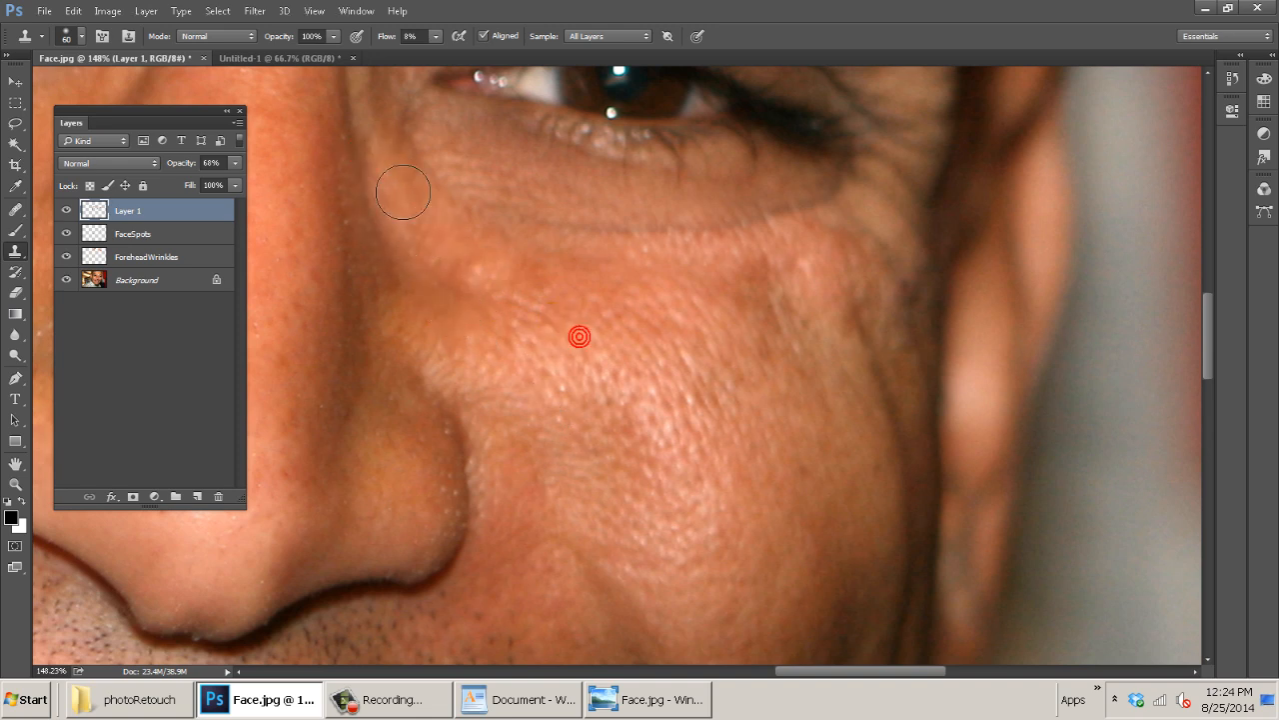
mouse_move(352, 126)
mouse_down()
mouse_move(391, 166)
mouse_move(417, 307)
mouse_up()
drag(392, 226, 463, 254)
mouse_move(426, 185)
mouse_down()
mouse_move(458, 216)
mouse_move(570, 265)
mouse_up()
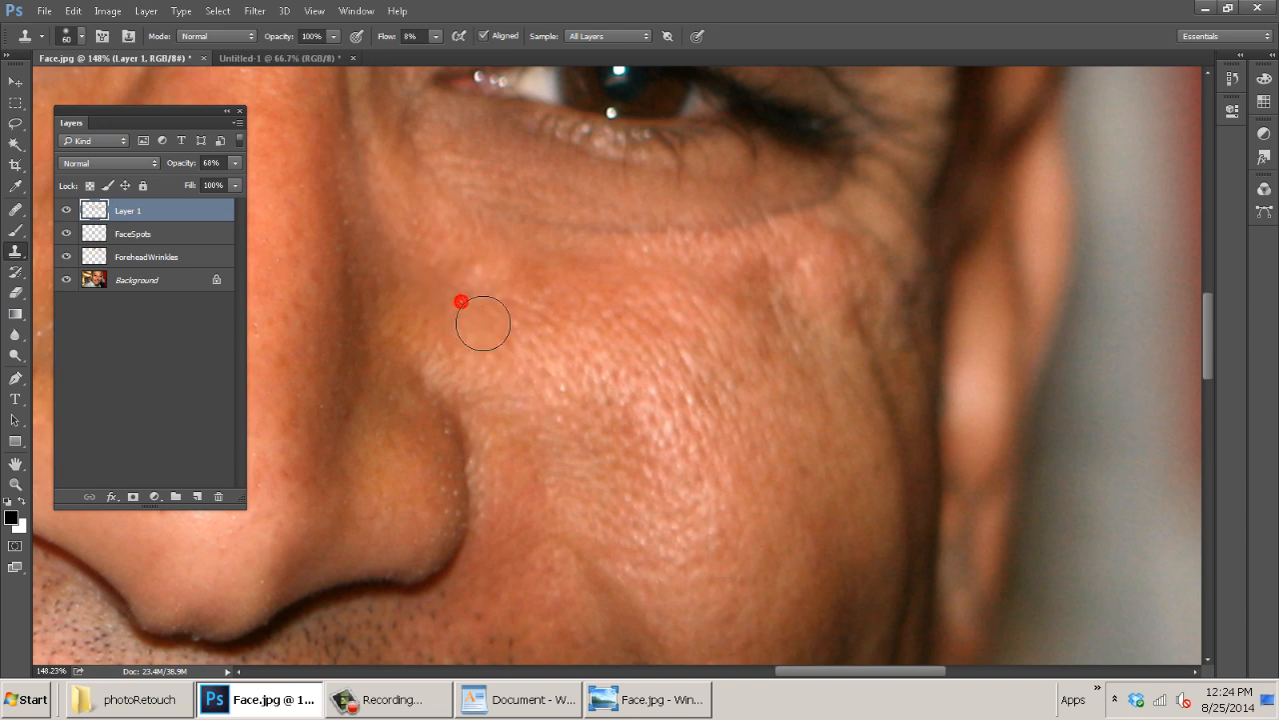
Clone sampled skin over the shiny middle and outer parts of this cheek to soften their texture.
drag(483, 322, 653, 406)
alt+click(468, 276)
mouse_move(493, 311)
mouse_down()
mouse_move(494, 352)
mouse_move(699, 420)
mouse_up()
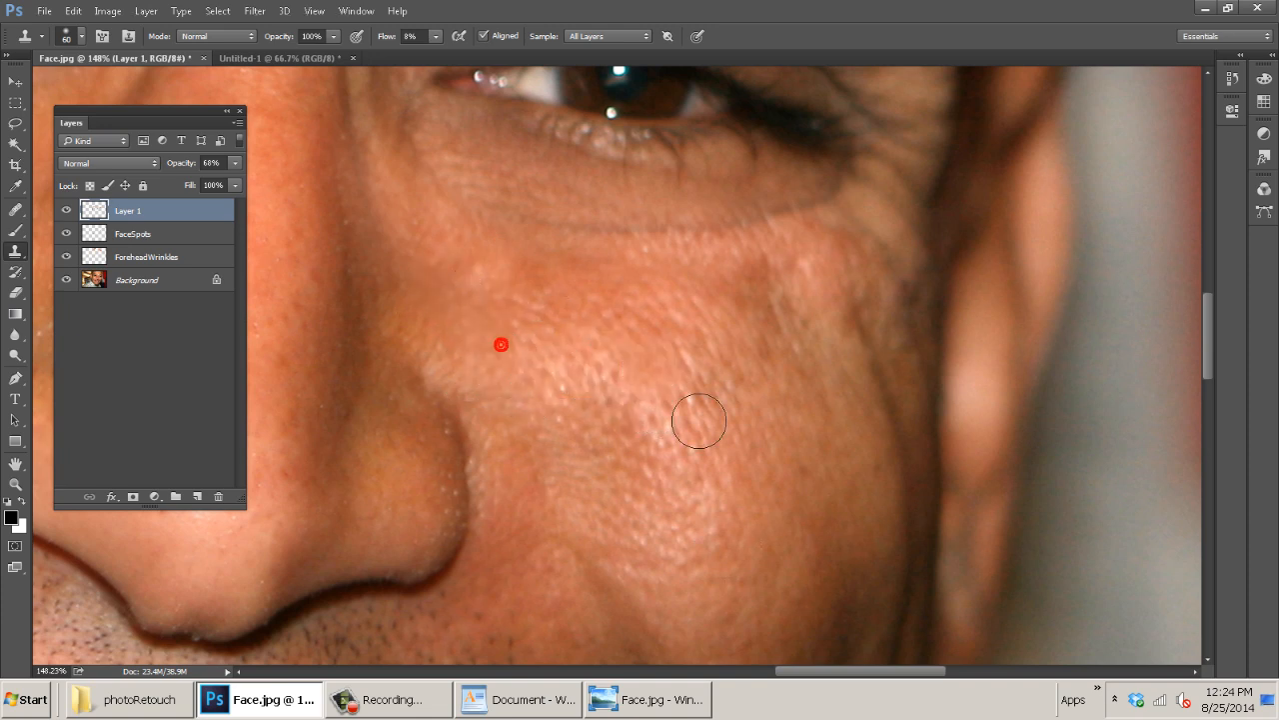
alt+click(798, 549)
mouse_move(725, 513)
mouse_down()
mouse_move(690, 552)
mouse_move(709, 413)
mouse_move(669, 389)
mouse_move(697, 466)
mouse_move(829, 564)
mouse_up()
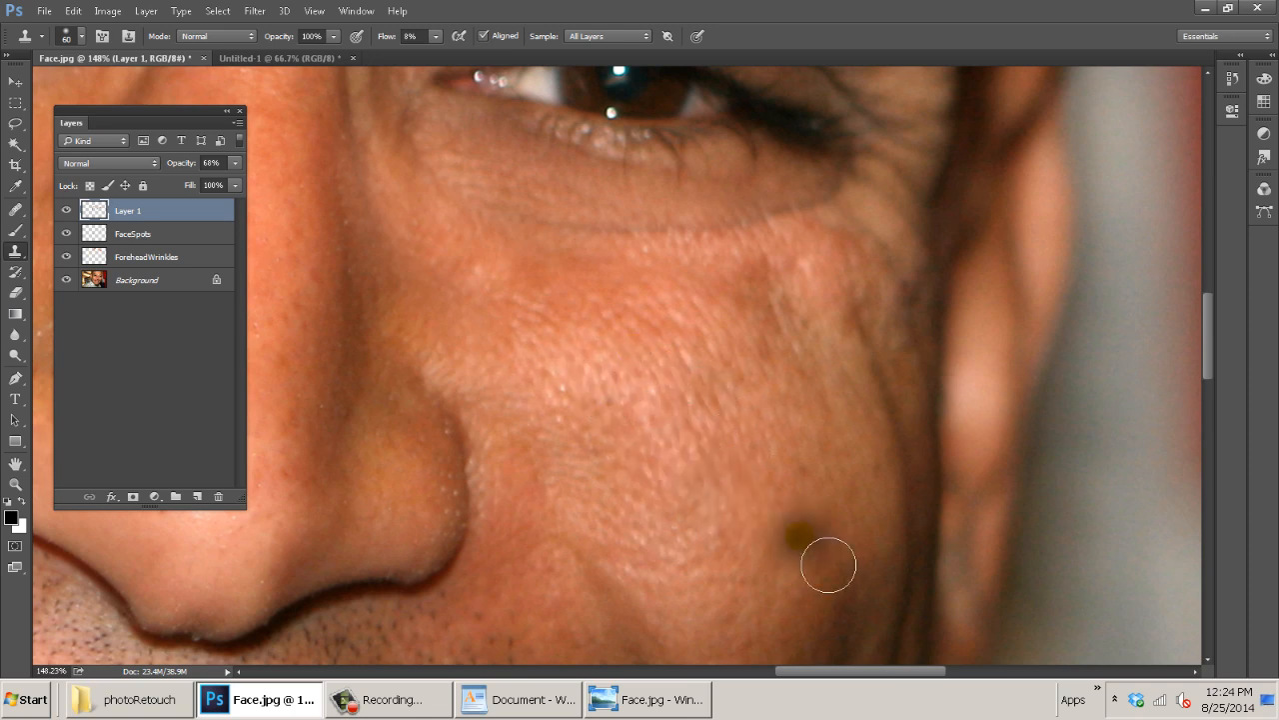
Resample upper cheek skin and clone it over the remains of the under-eye crease from the outer corner inward.
alt+click(751, 289)
mouse_move(807, 208)
mouse_down()
mouse_move(775, 214)
mouse_move(739, 258)
mouse_move(671, 272)
mouse_up()
mouse_move(765, 250)
mouse_down()
mouse_move(736, 233)
mouse_move(629, 266)
mouse_move(562, 245)
mouse_up()
alt+click(630, 355)
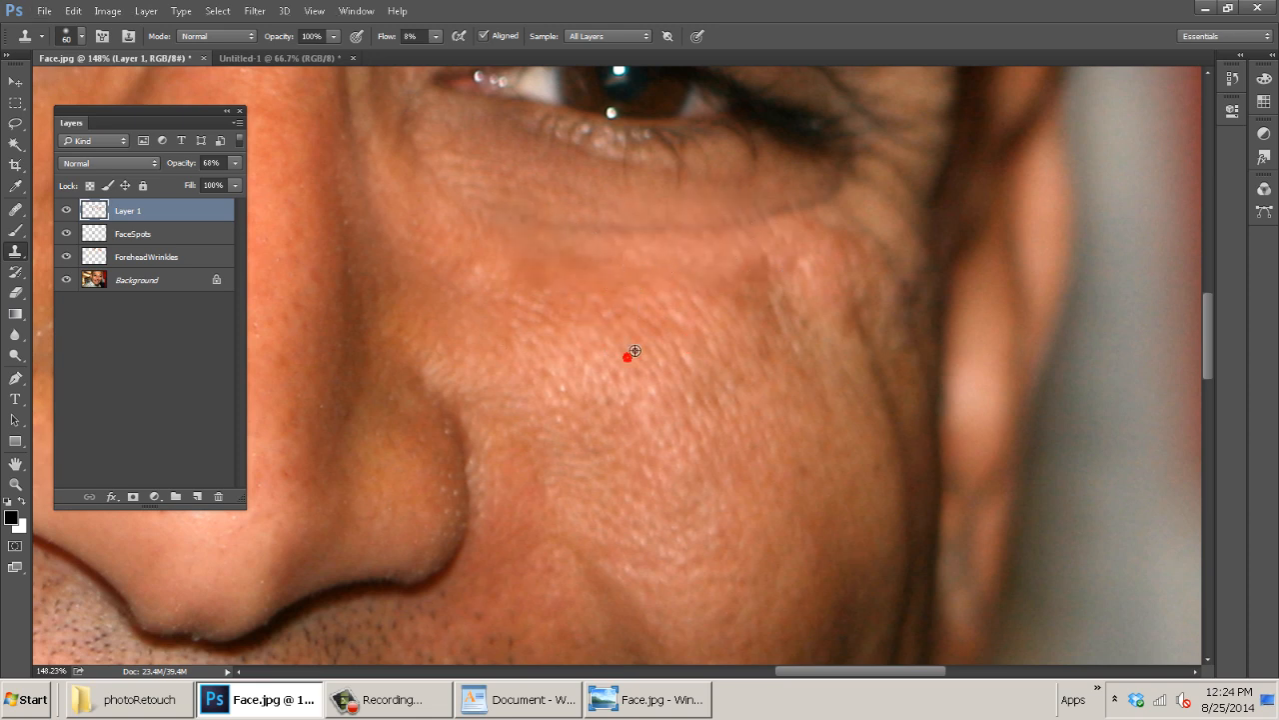
click(581, 264)
click(867, 226)
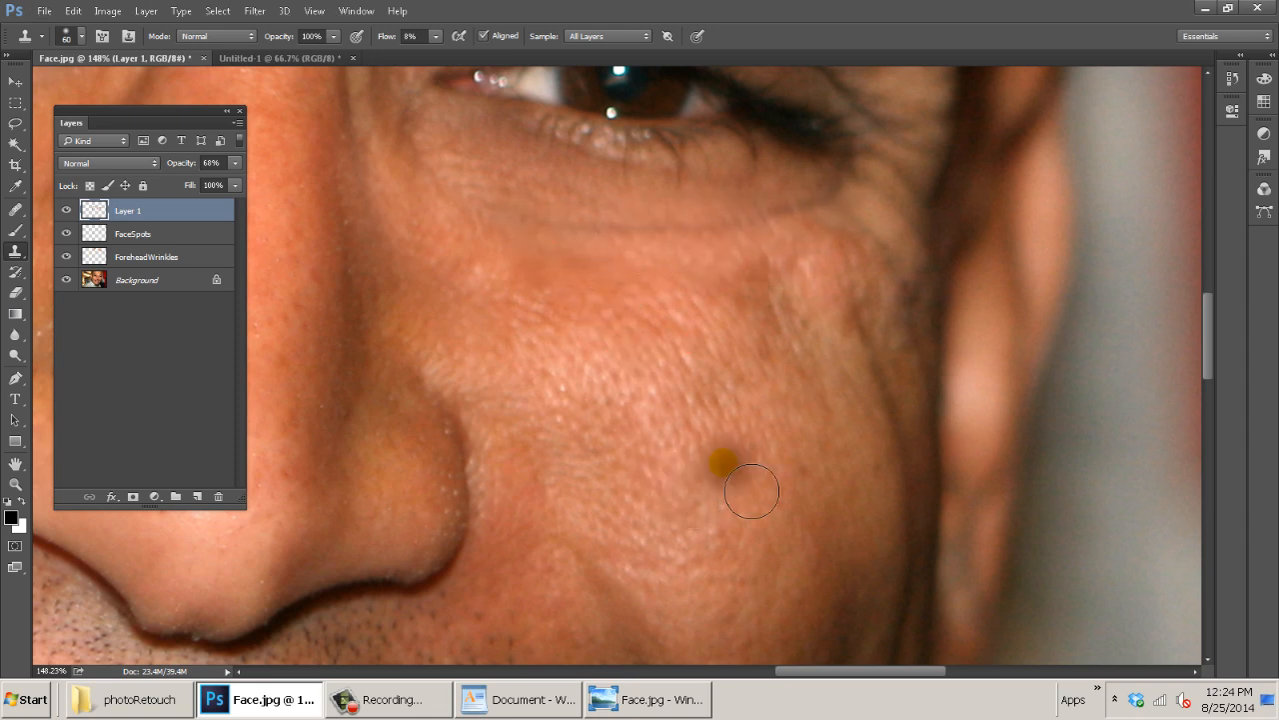
View the full portrait and switch Layer 1 off and on to check the under-eye retouching.
key(ctrl+0)
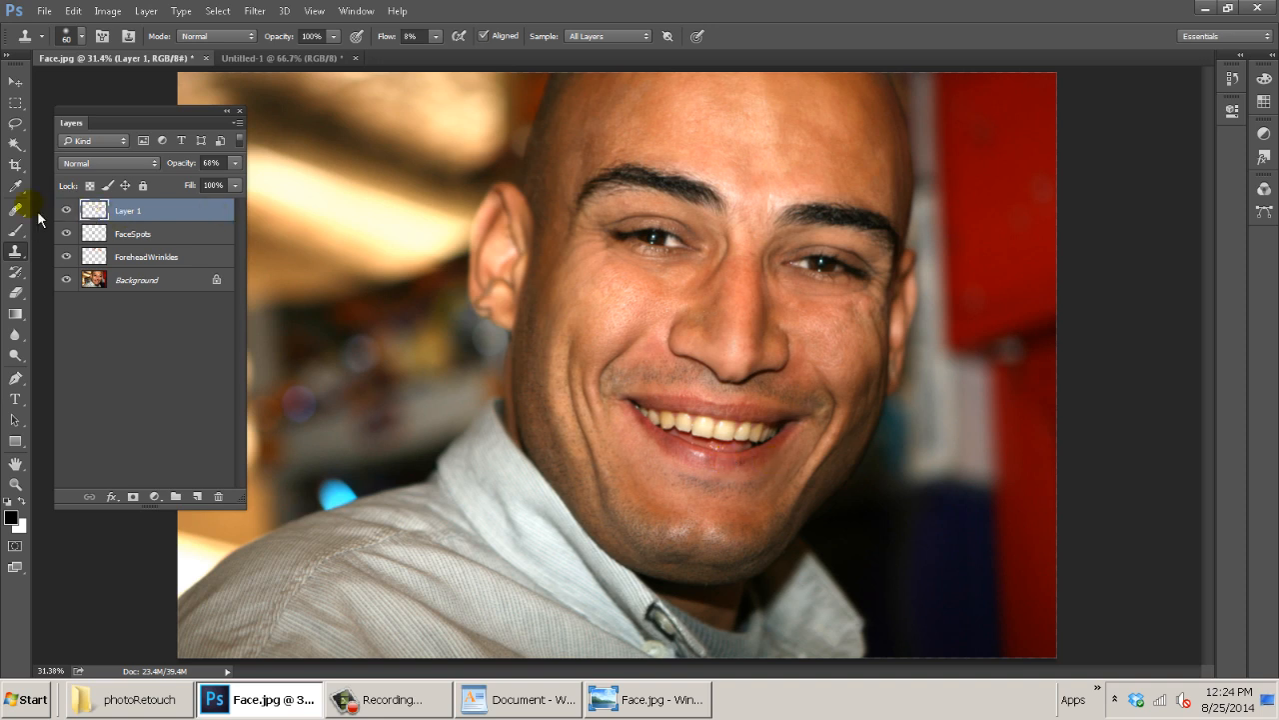
click(68, 209)
click(68, 209)
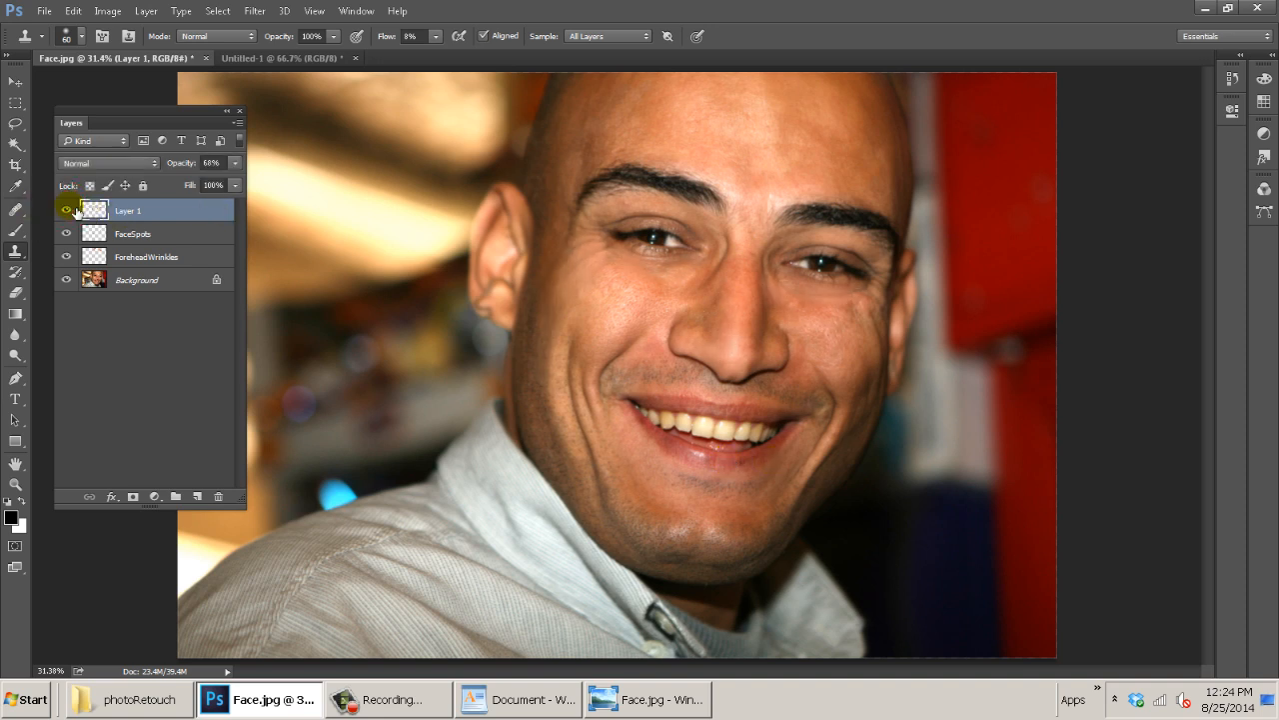
click(75, 210)
click(75, 210)
click(75, 210)
click(74, 210)
Clone sampled skin over the shiny highlight on the opposite cheek, between the nose and the ear.
key(ctrl+space)
drag(588, 330, 699, 342)
alt+click(653, 379)
click(688, 329)
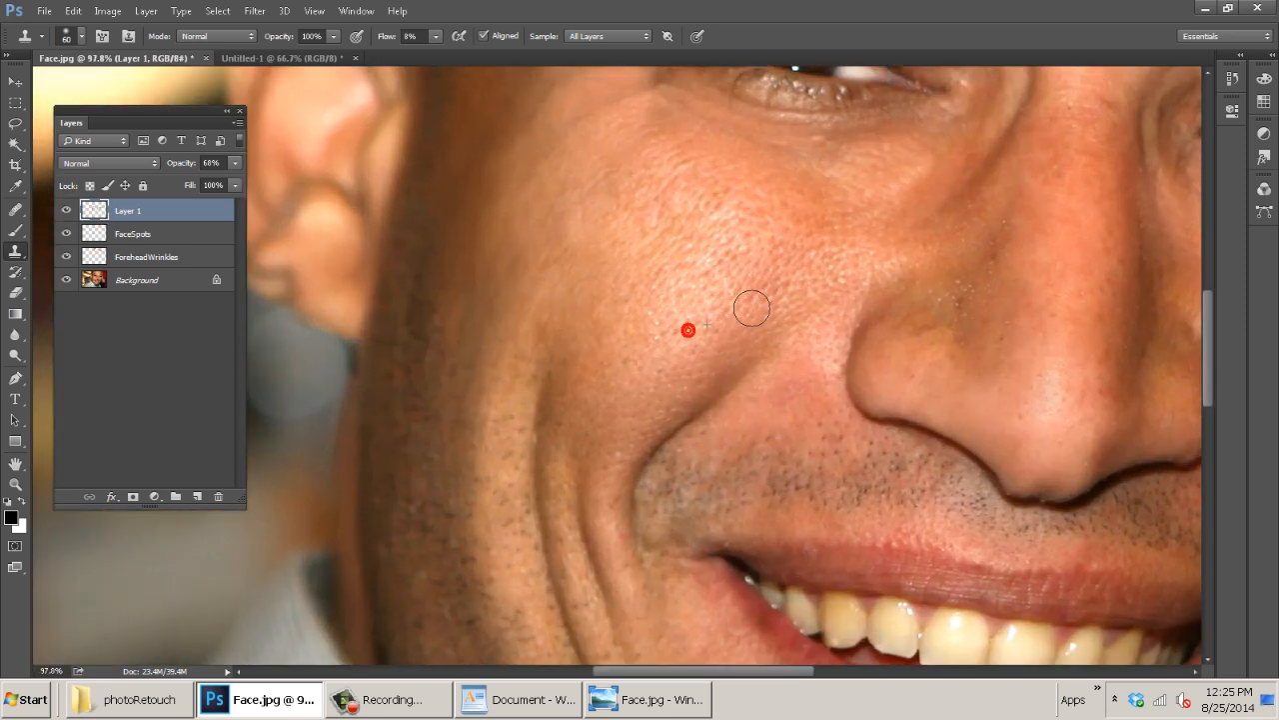
mouse_move(674, 323)
mouse_down()
mouse_move(707, 336)
mouse_move(737, 319)
mouse_up()
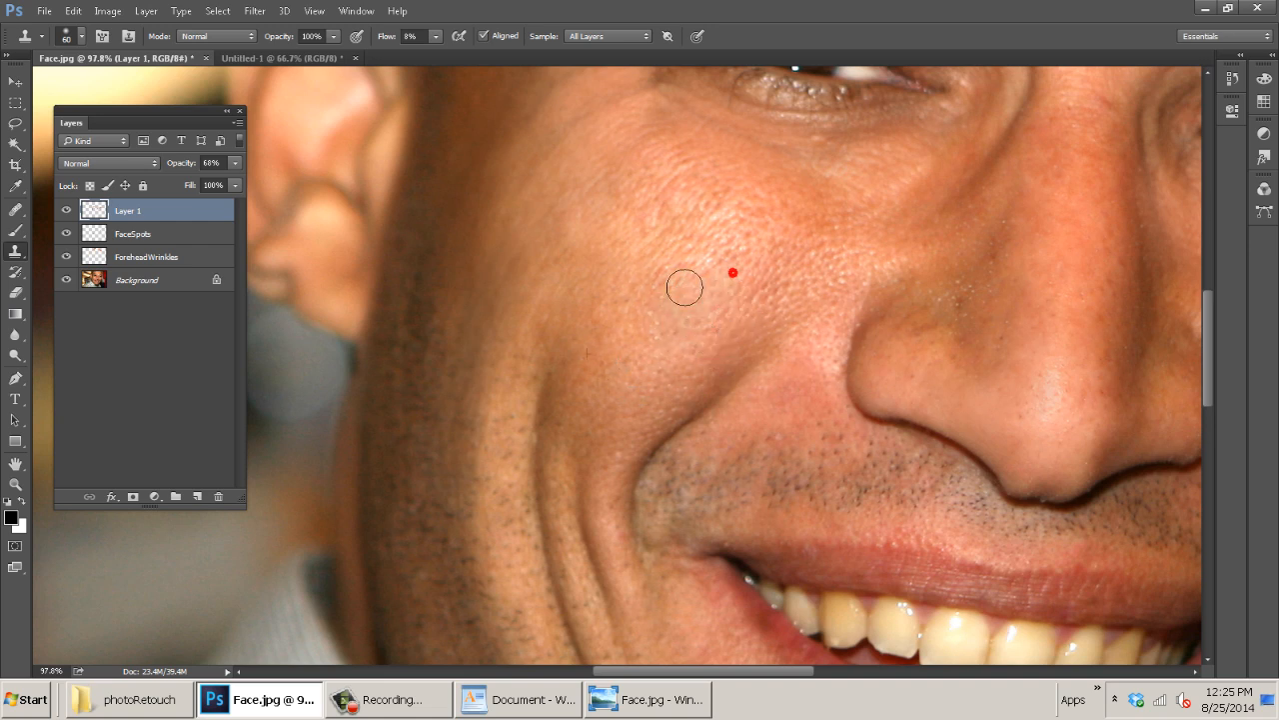
mouse_move(674, 294)
mouse_down()
mouse_move(608, 297)
mouse_move(533, 228)
mouse_up()
mouse_move(645, 273)
mouse_down()
mouse_move(687, 270)
mouse_move(692, 301)
mouse_move(671, 307)
mouse_move(681, 316)
mouse_move(615, 304)
mouse_move(545, 234)
mouse_up()
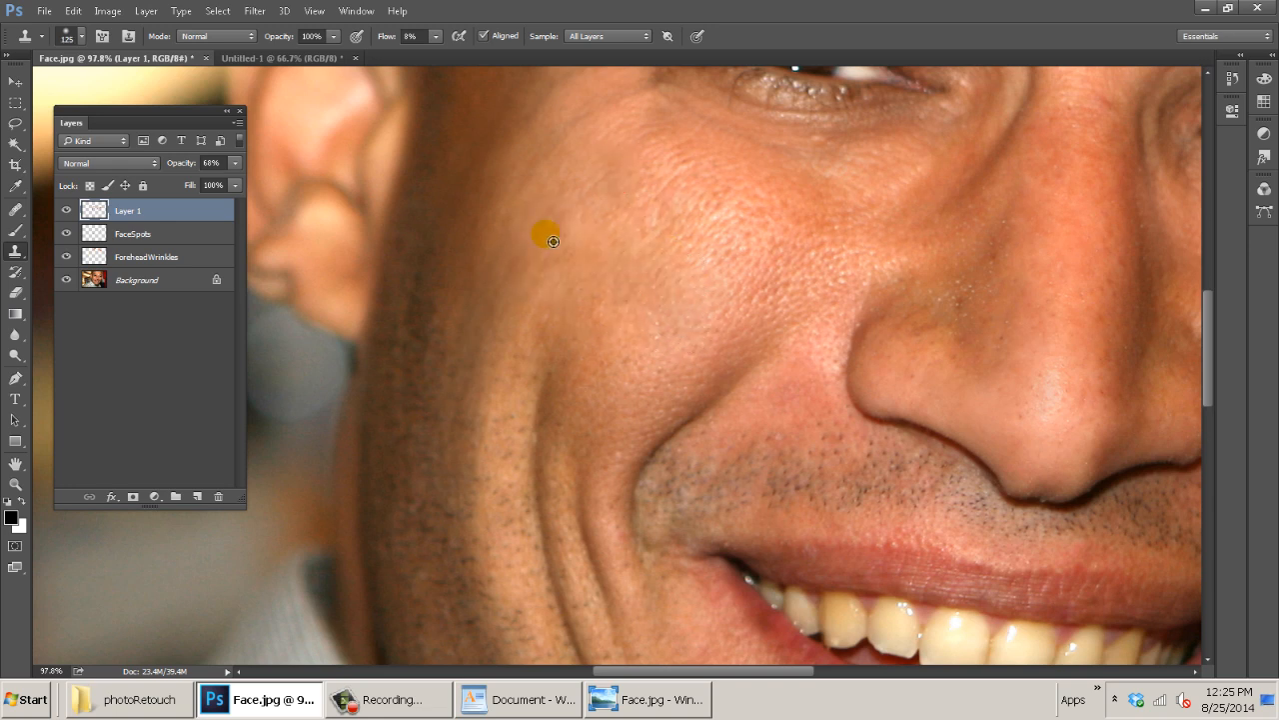
Enlarge the clone brush to 125 and paint over the middle of the cheek to reduce its shine.
key(bracketright)
key(bracketright)
key(bracketright)
key(bracketright)
mouse_move(690, 220)
mouse_down()
mouse_move(761, 234)
mouse_move(761, 280)
mouse_move(721, 248)
mouse_move(756, 267)
mouse_move(677, 393)
mouse_move(743, 266)
mouse_move(700, 218)
mouse_move(760, 270)
mouse_move(726, 332)
mouse_move(654, 231)
mouse_move(742, 252)
mouse_move(693, 385)
mouse_move(654, 423)
mouse_move(709, 248)
mouse_move(600, 225)
mouse_move(626, 547)
mouse_move(609, 566)
mouse_move(652, 394)
mouse_move(696, 359)
mouse_move(652, 242)
mouse_move(601, 281)
mouse_move(723, 272)
mouse_move(696, 388)
mouse_move(644, 436)
mouse_move(710, 342)
mouse_up()
Sample matte skin near the side of the face and blend it across the cheek above the smile fold.
alt+click(526, 368)
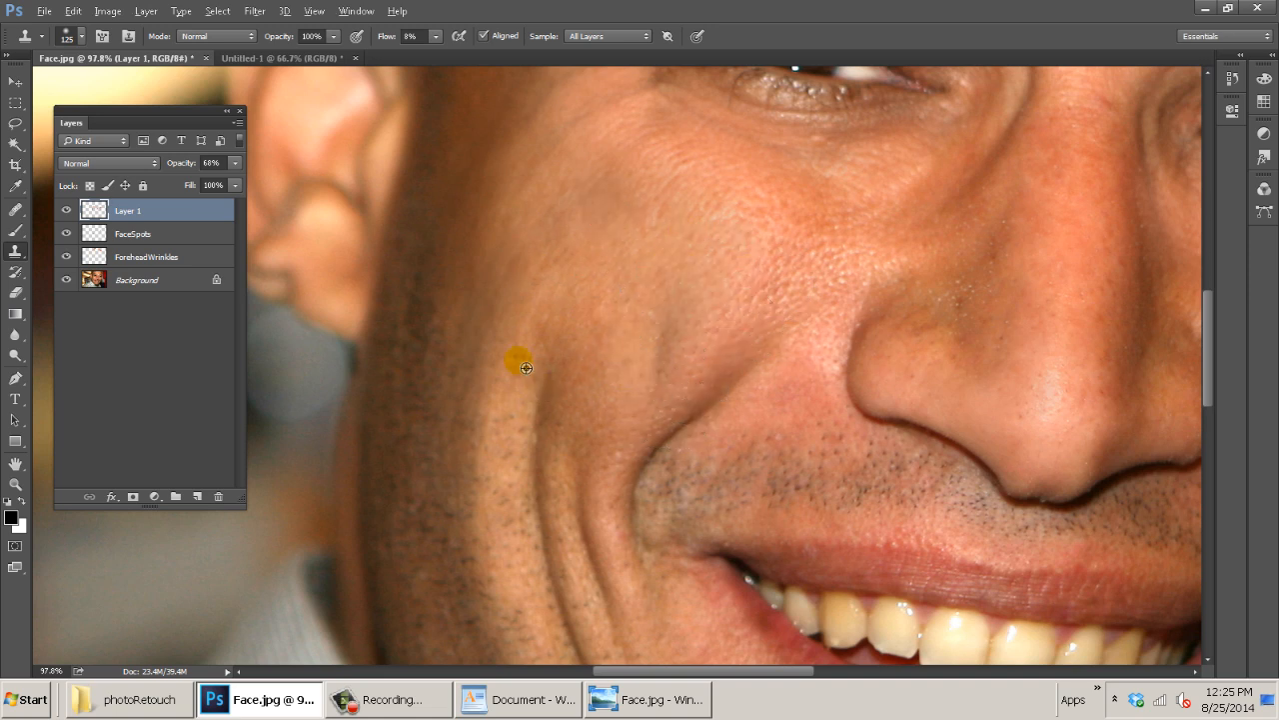
click(702, 341)
drag(671, 399, 784, 313)
click(691, 280)
alt+click(526, 203)
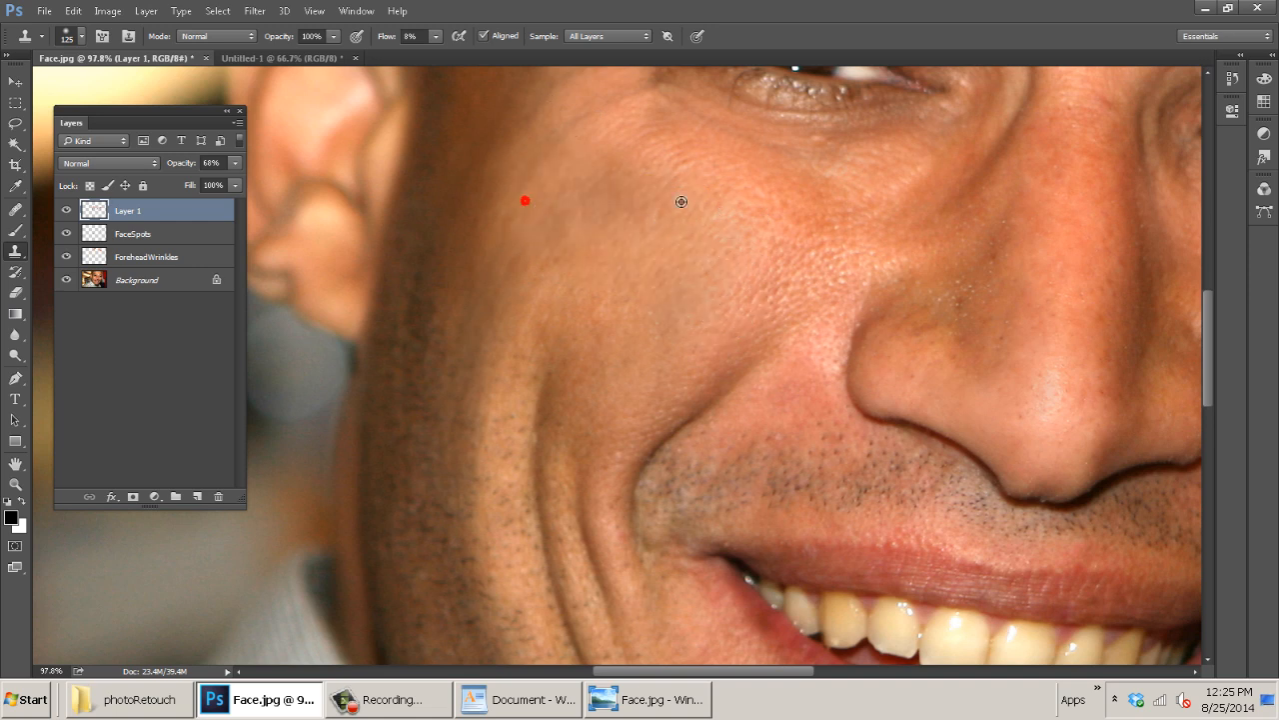
mouse_move(671, 208)
mouse_down()
mouse_move(740, 317)
mouse_move(613, 214)
mouse_move(590, 245)
mouse_up()
mouse_move(648, 290)
mouse_down()
mouse_move(620, 477)
mouse_move(597, 519)
mouse_move(667, 422)
mouse_move(684, 297)
mouse_move(663, 348)
mouse_move(695, 339)
mouse_move(413, 268)
mouse_up()
Hide and show Layer 1 to compare the cheek with and without the cloned skin.
click(88, 211)
click(67, 209)
click(67, 208)
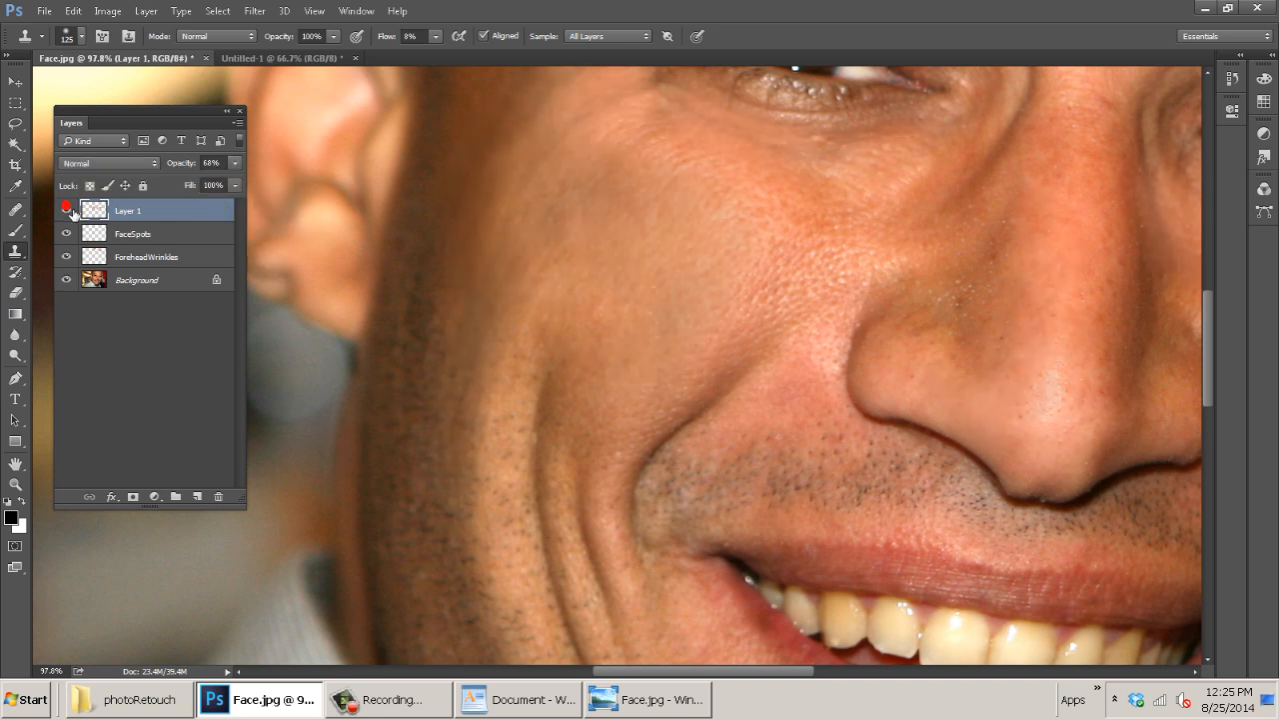
click(127, 212)
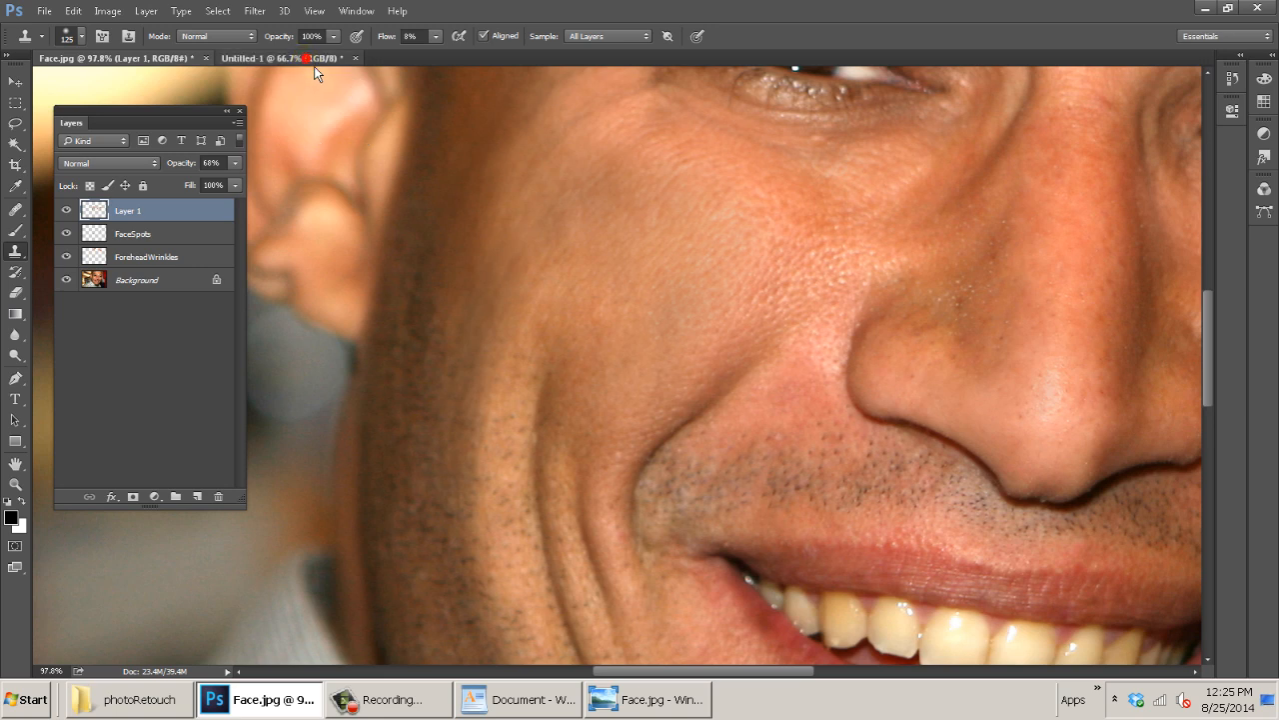
Switch to the Untitled-1 document, fill its entire canvas with white and deselect.
click(283, 58)
click(612, 252)
key(ctrl+n)
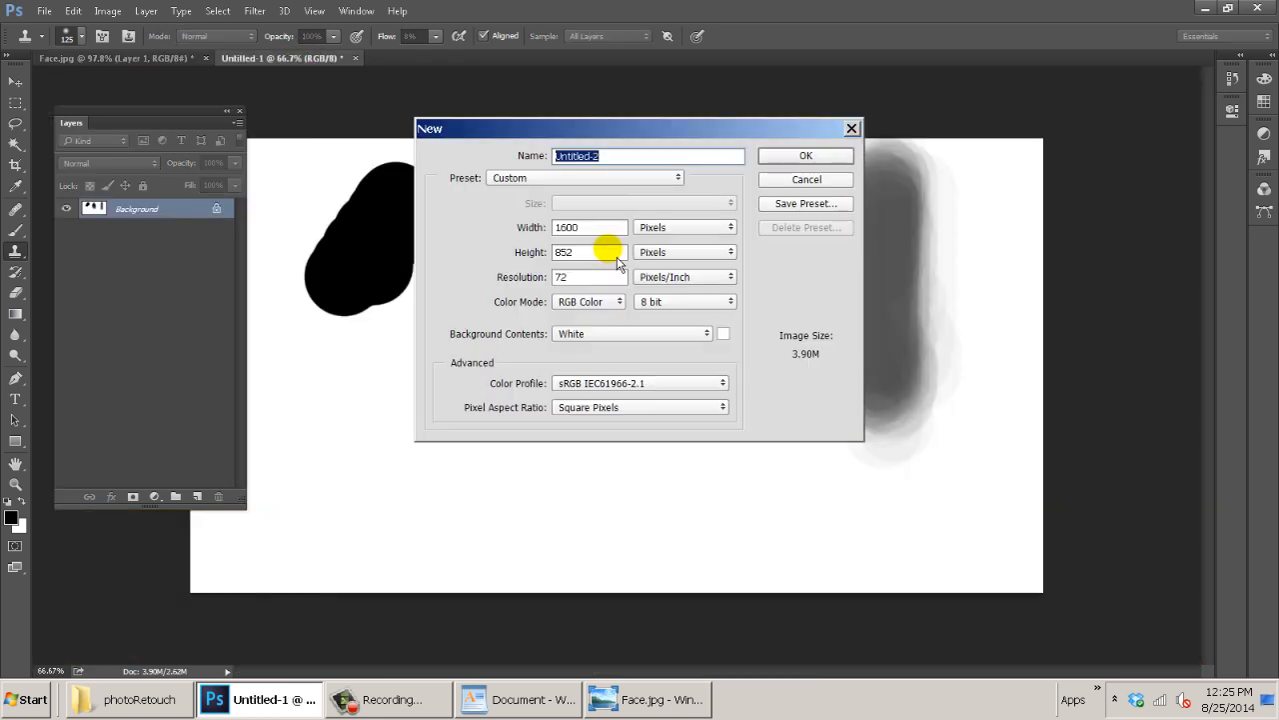
click(790, 177)
key(ctrl+a)
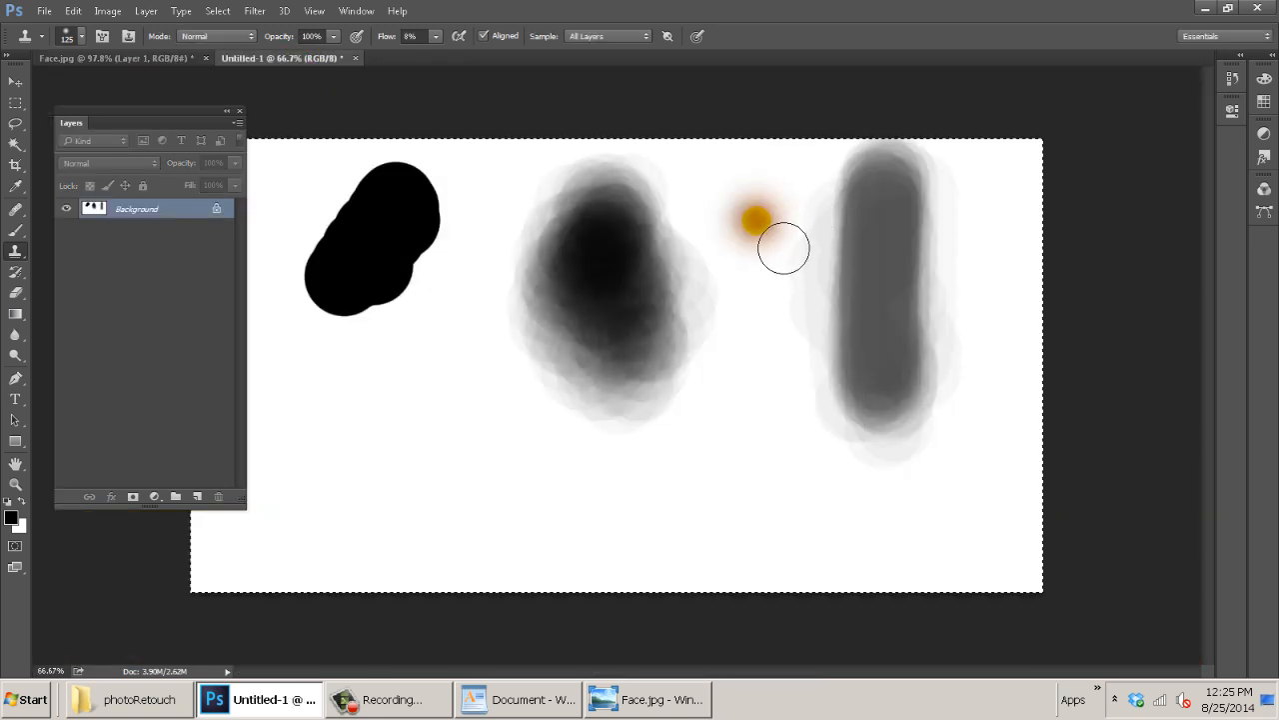
key(ctrl+BackSpace)
key(ctrl+d)
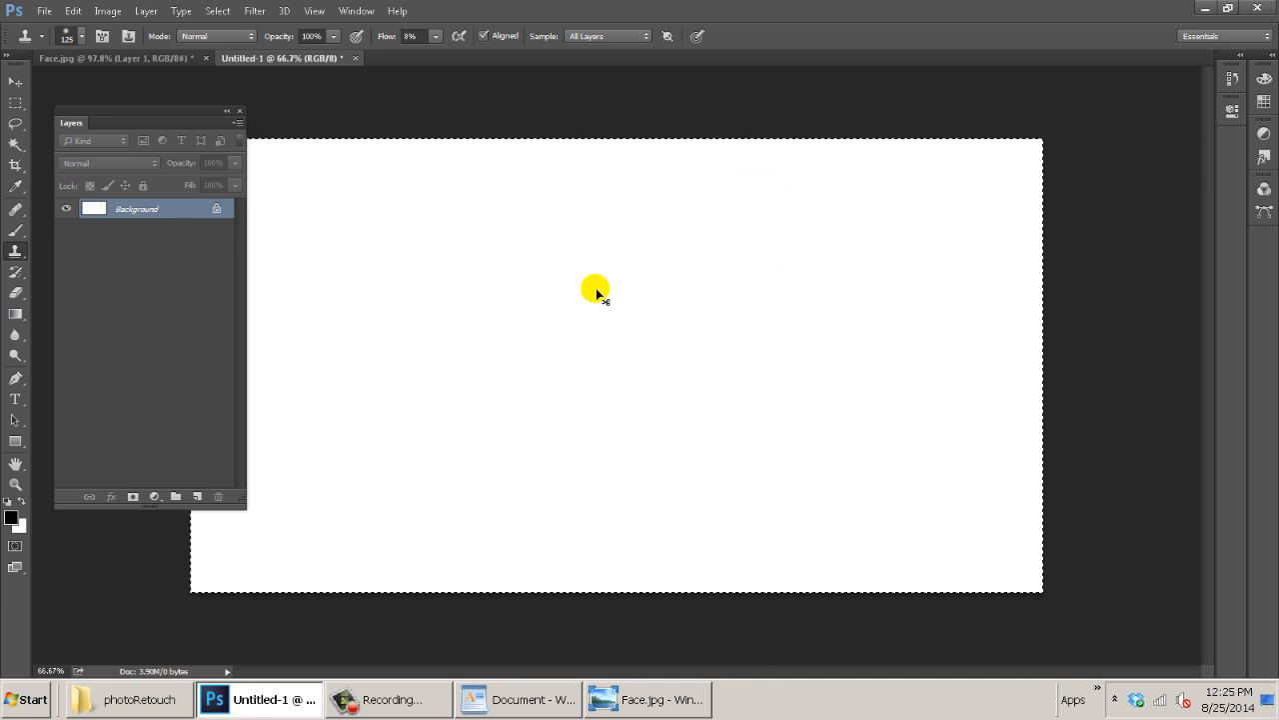
Add a new layer in Untitled-1 and clone part of the sampled cheek onto it at 8% flow.
click(198, 496)
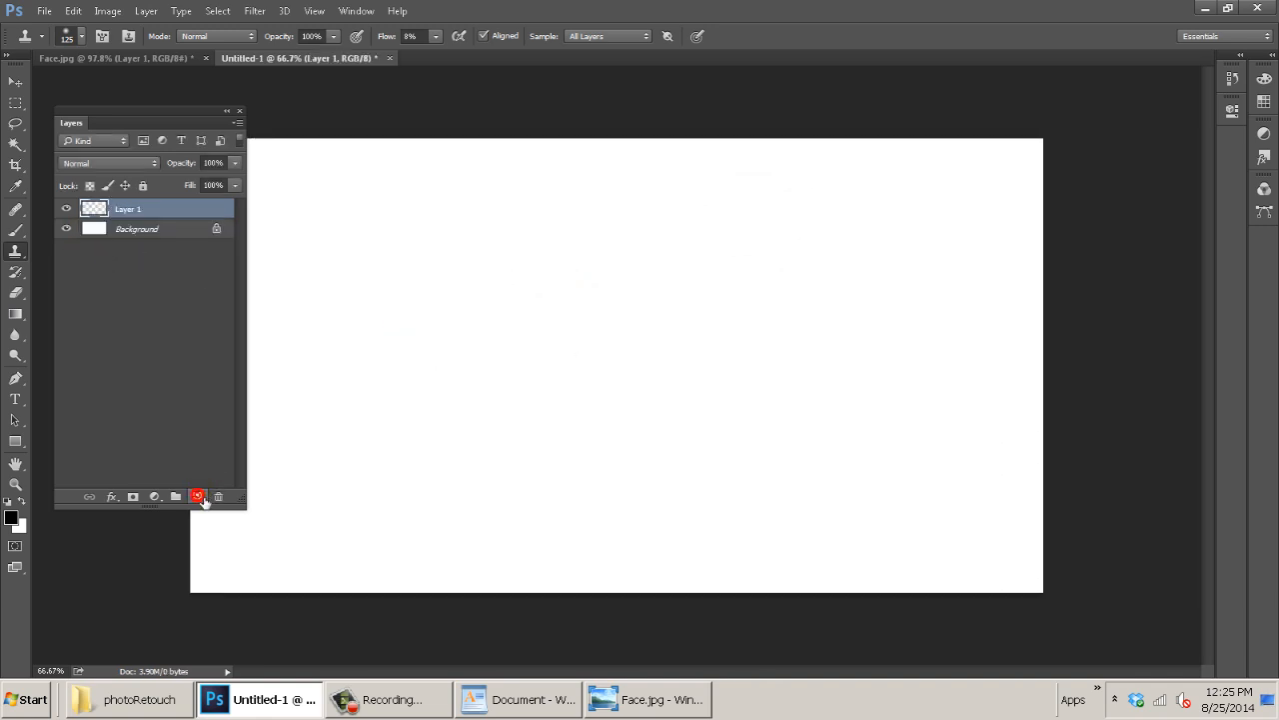
click(97, 208)
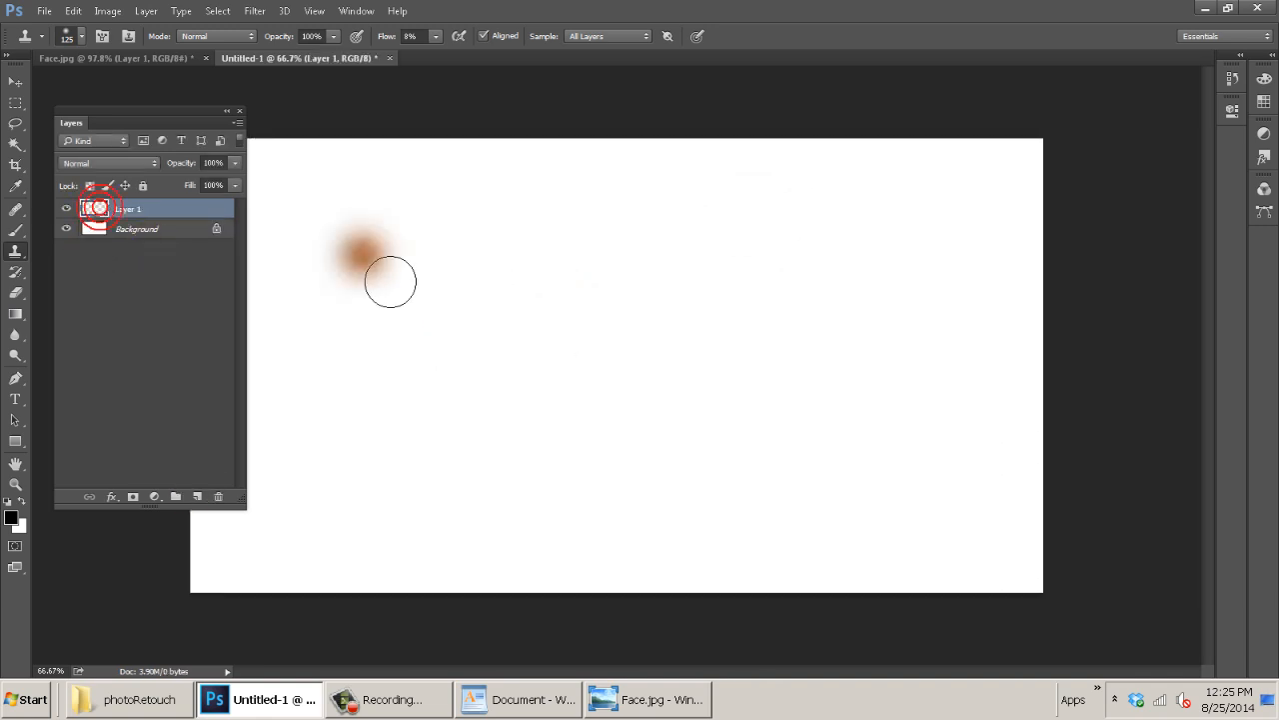
mouse_move(477, 206)
mouse_down()
mouse_move(502, 209)
mouse_move(469, 249)
mouse_move(480, 237)
mouse_move(583, 303)
mouse_move(374, 277)
mouse_move(541, 306)
mouse_move(450, 391)
mouse_move(483, 383)
mouse_move(477, 351)
mouse_move(536, 435)
mouse_move(520, 340)
mouse_up()
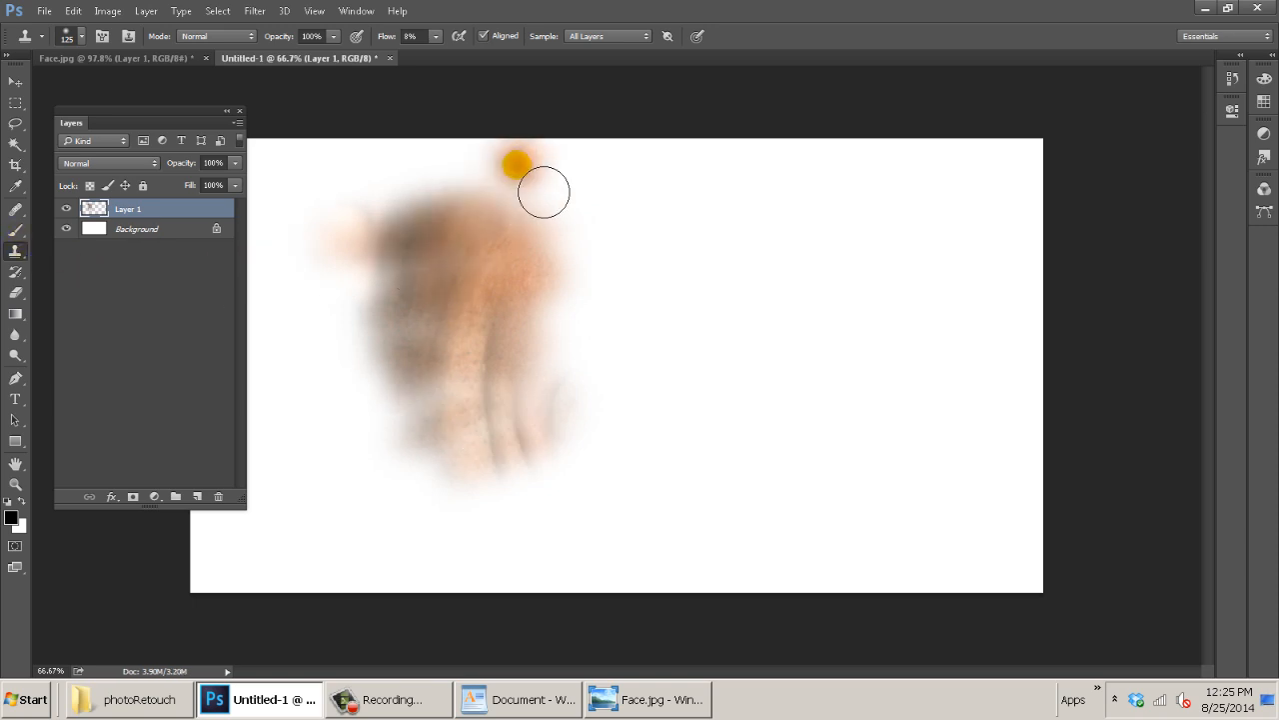
mouse_move(543, 191)
mouse_down()
mouse_move(479, 254)
mouse_move(605, 314)
mouse_move(606, 383)
mouse_move(585, 249)
mouse_move(430, 232)
mouse_up()
mouse_move(426, 353)
mouse_down()
mouse_move(461, 368)
mouse_move(563, 275)
mouse_move(516, 371)
mouse_up()
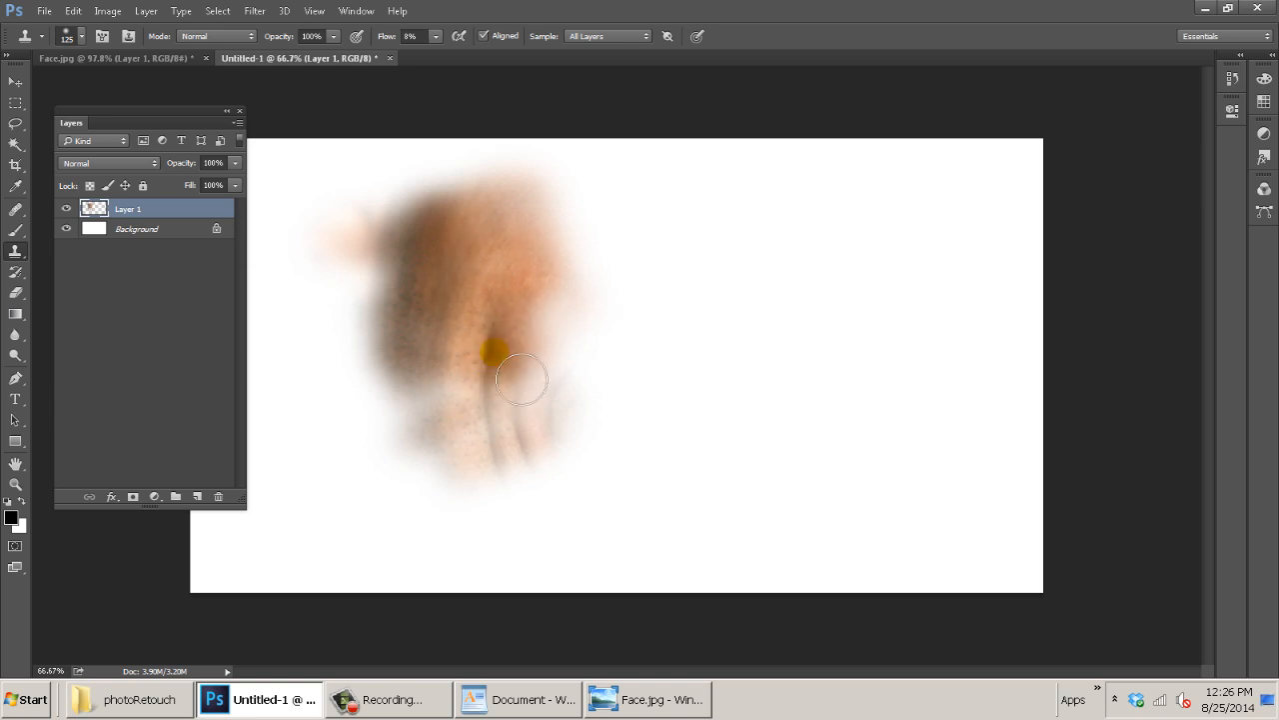
Raise the clone flow to 100% and paint the cheek, nose and mouth onto the new layer.
mouse_move(447, 48)
mouse_down()
mouse_move(600, 63)
mouse_move(490, 54)
mouse_up()
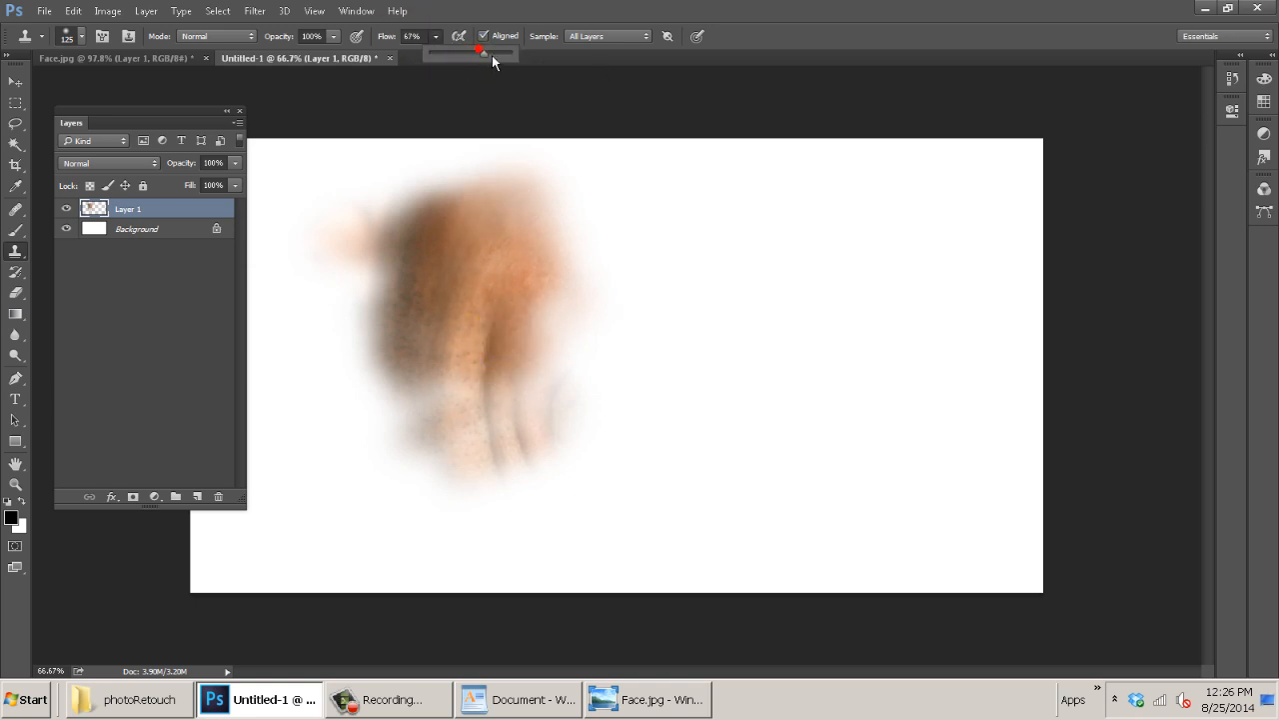
mouse_move(463, 177)
mouse_down()
mouse_move(540, 189)
mouse_move(453, 300)
mouse_move(536, 337)
mouse_move(506, 486)
mouse_move(654, 477)
mouse_move(614, 213)
mouse_move(539, 520)
mouse_move(634, 203)
mouse_move(626, 514)
mouse_move(726, 309)
mouse_move(877, 374)
mouse_move(657, 523)
mouse_move(769, 320)
mouse_move(678, 381)
mouse_move(694, 286)
mouse_move(600, 185)
mouse_move(541, 556)
mouse_move(579, 280)
mouse_move(497, 257)
mouse_move(311, 286)
mouse_move(547, 301)
mouse_move(739, 243)
mouse_move(542, 362)
mouse_move(369, 389)
mouse_up()
Erase a diagonal band across the cloned face on Layer 1 and return to the Clone Stamp.
click(15, 293)
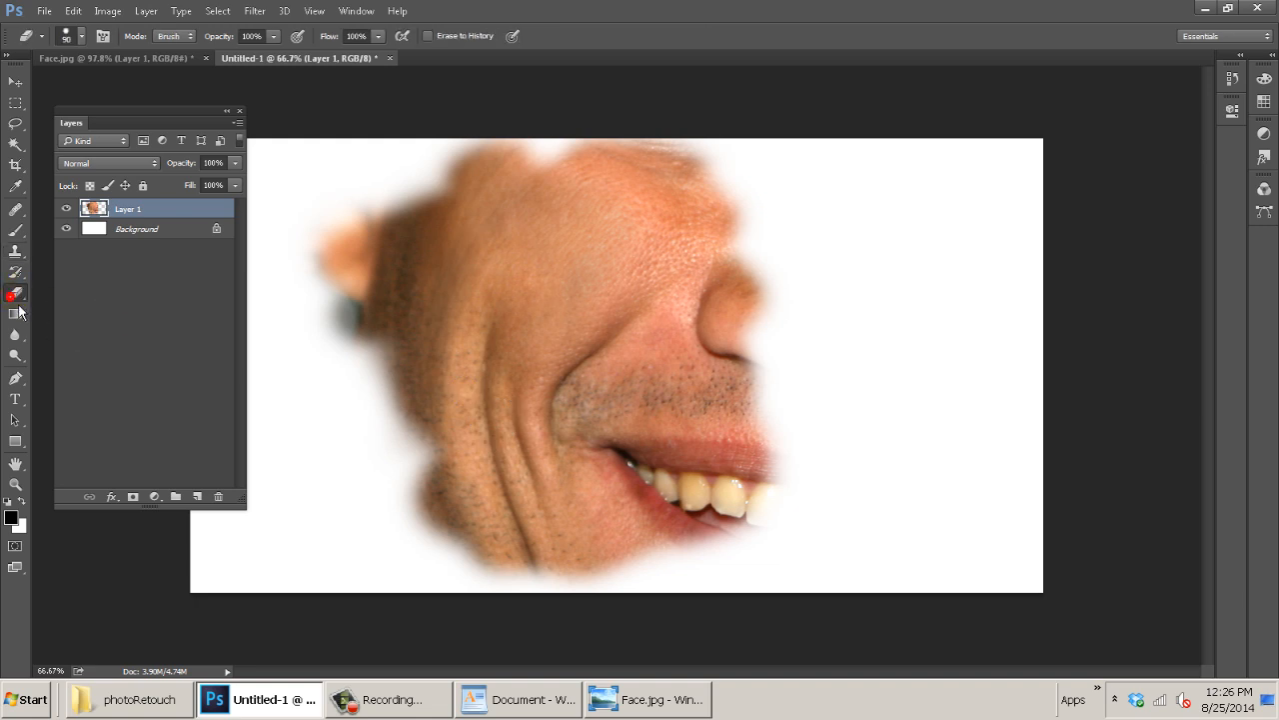
drag(729, 195, 748, 223)
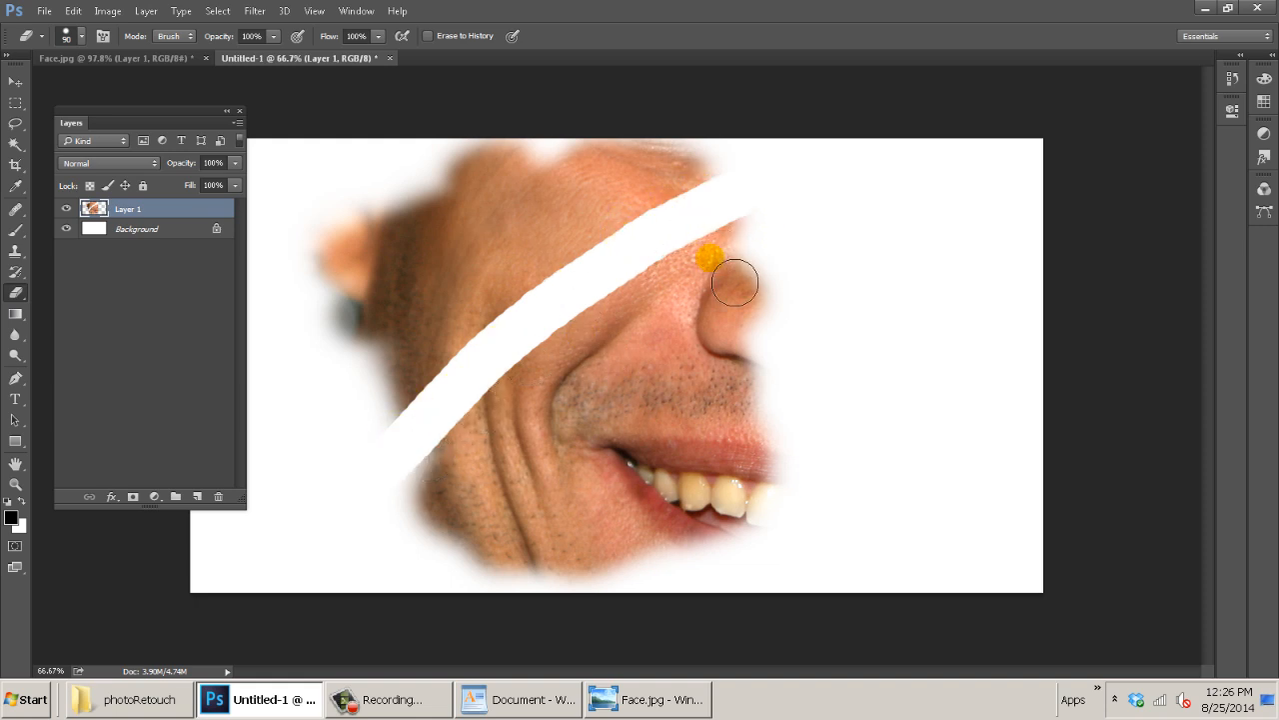
key(s)
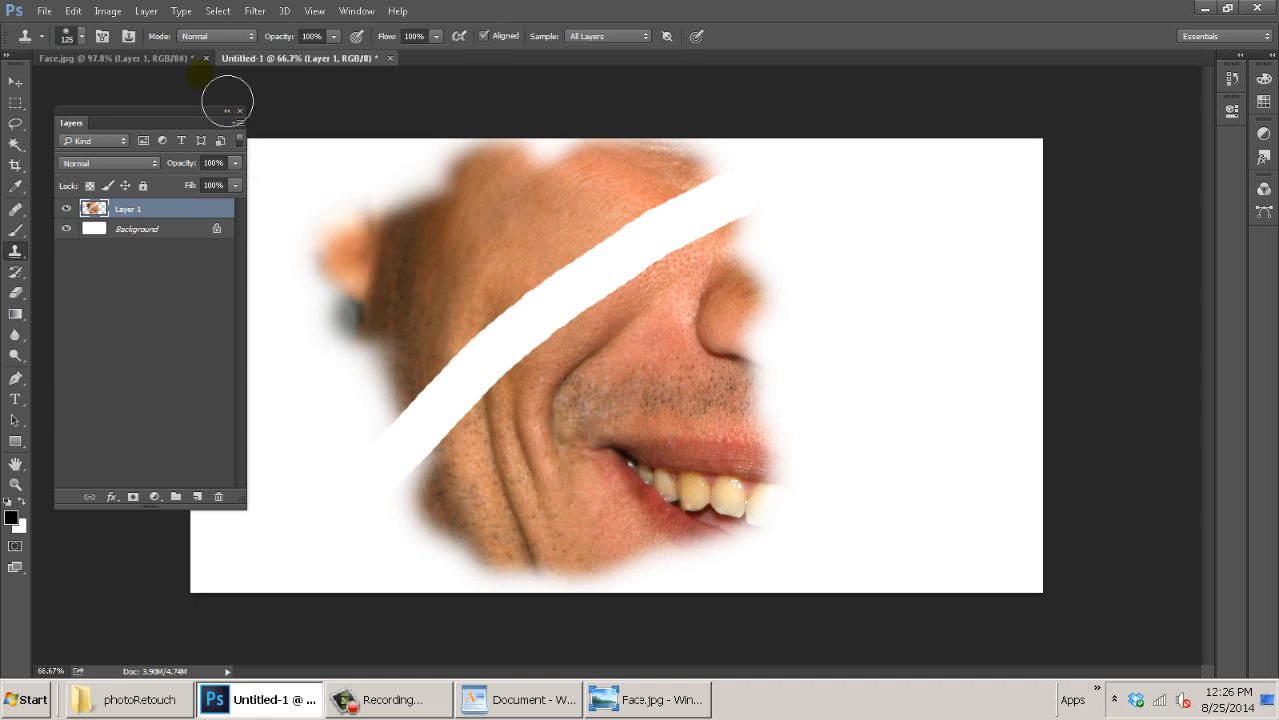
Sample the cheek in Face.jpg again, try cloning it over the face in Untitled-1, and undo the recent edits.
click(120, 60)
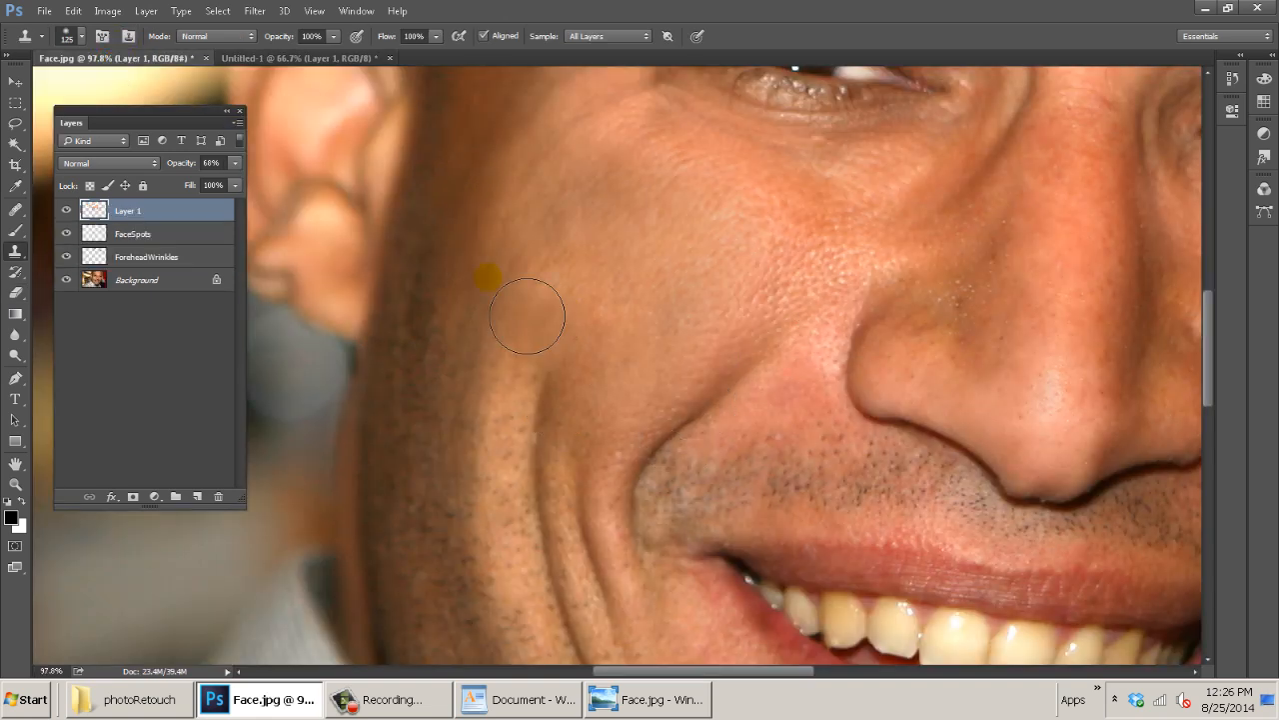
alt+click(546, 376)
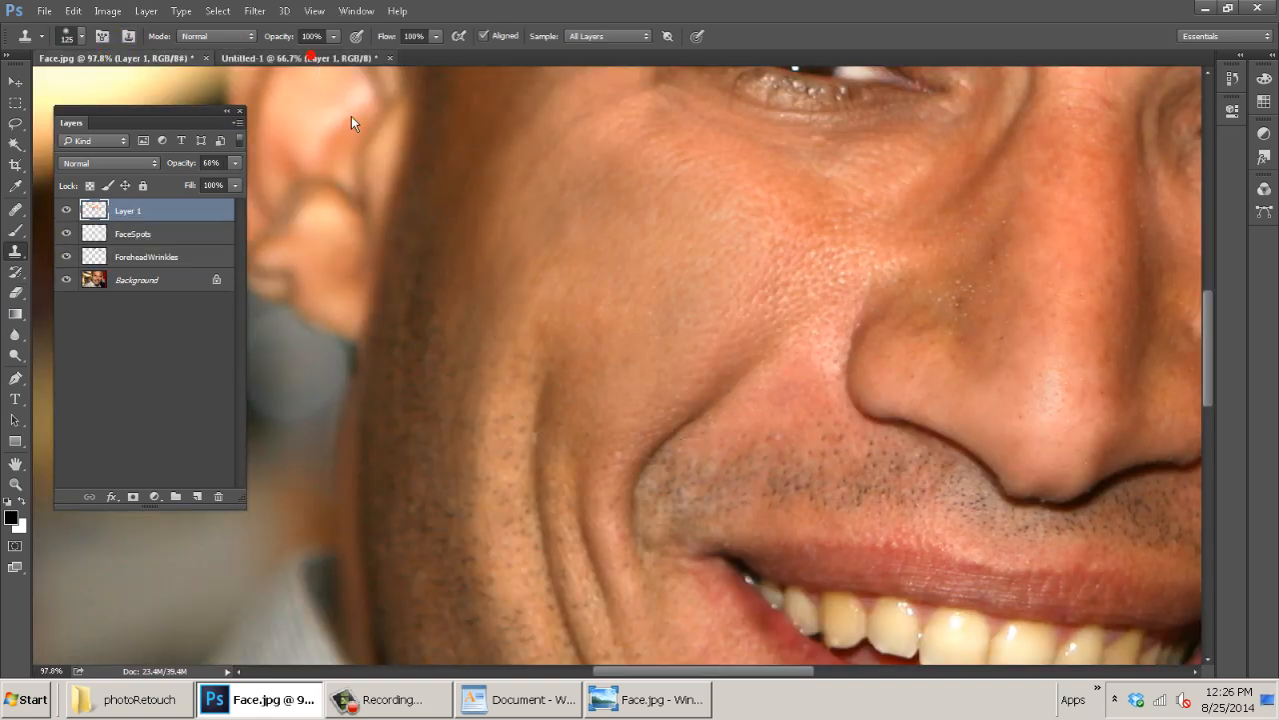
click(300, 58)
mouse_move(689, 272)
mouse_down()
mouse_move(656, 237)
mouse_move(674, 254)
mouse_move(720, 218)
mouse_move(669, 291)
mouse_move(503, 391)
mouse_move(479, 383)
mouse_move(504, 369)
mouse_move(508, 437)
mouse_move(459, 518)
mouse_move(460, 557)
mouse_move(512, 567)
mouse_move(437, 408)
mouse_move(422, 489)
mouse_move(436, 306)
mouse_move(389, 430)
mouse_move(494, 200)
mouse_move(465, 186)
mouse_up()
key(ctrl+z)
key(ctrl+z)
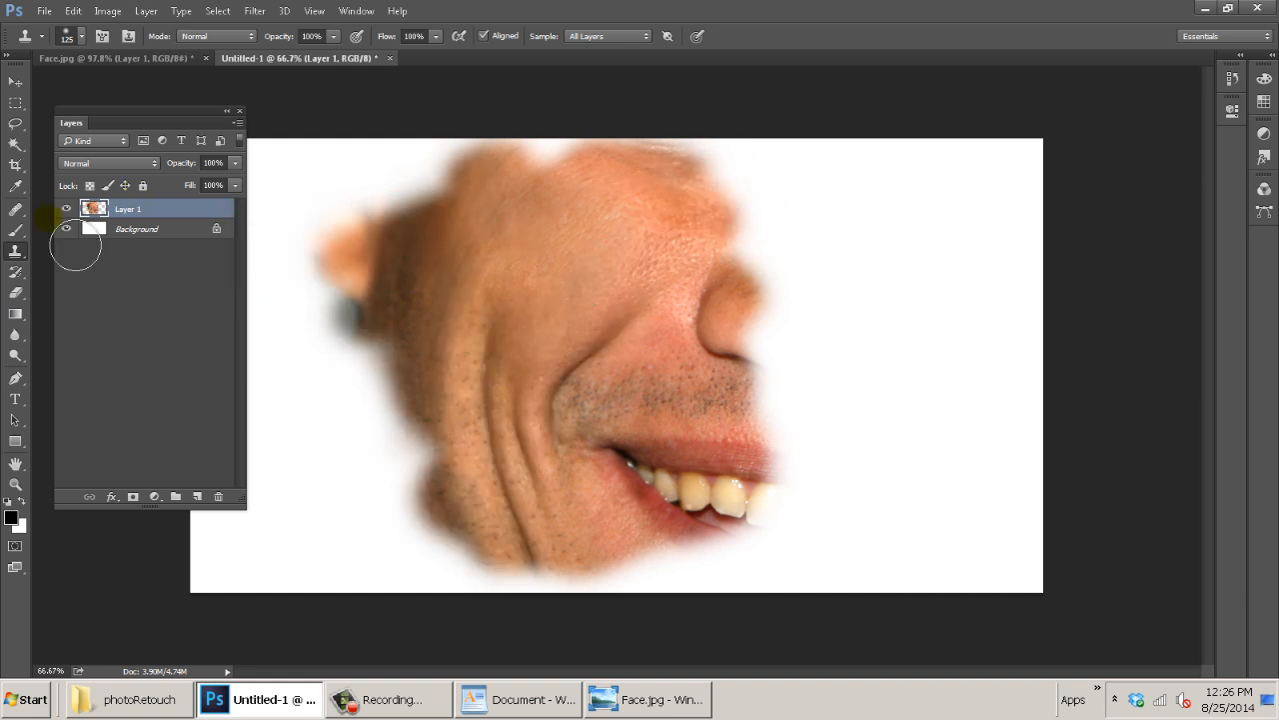
Switch to the Eraser and add a layer mask to Layer 1 in Untitled-1.
click(17, 300)
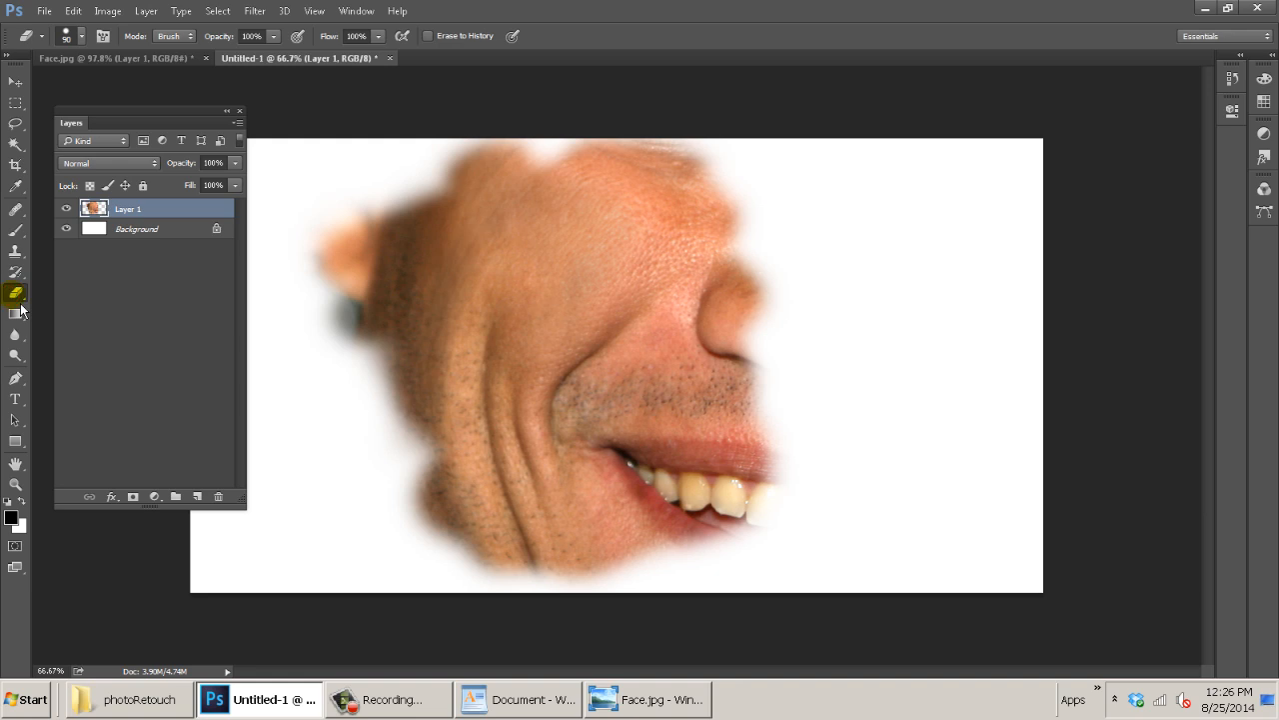
right_click(17, 300)
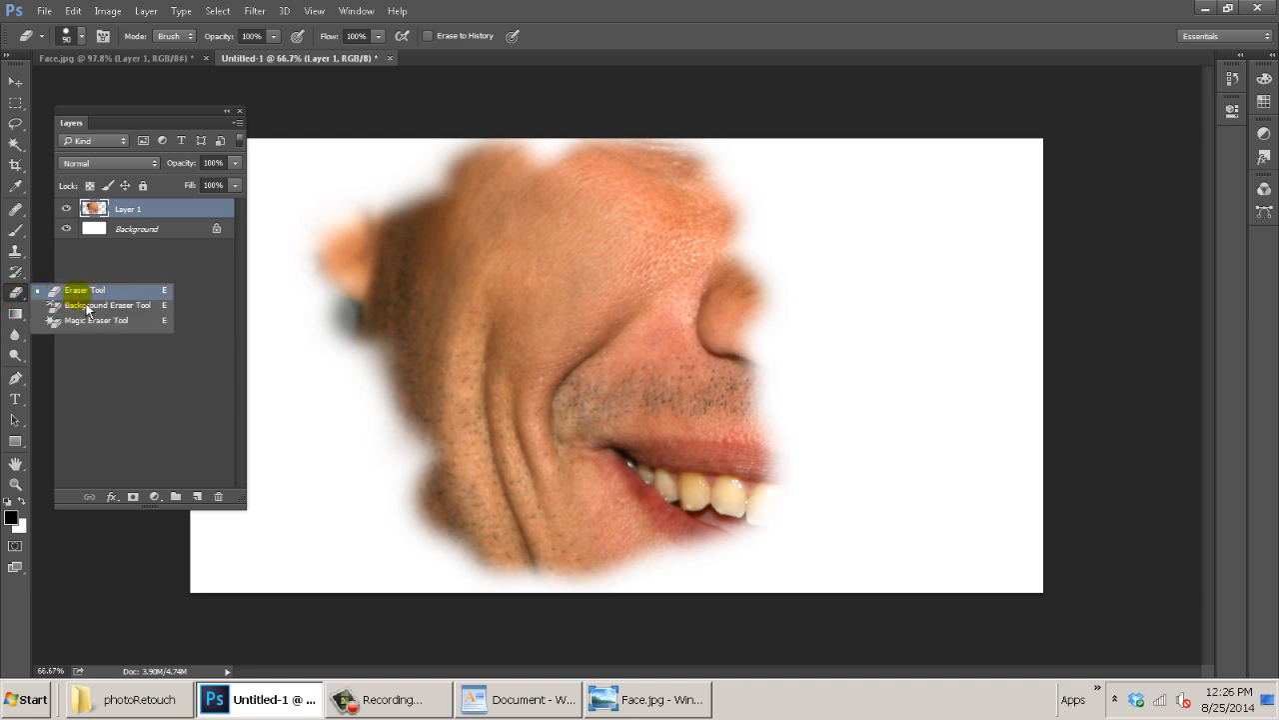
click(113, 272)
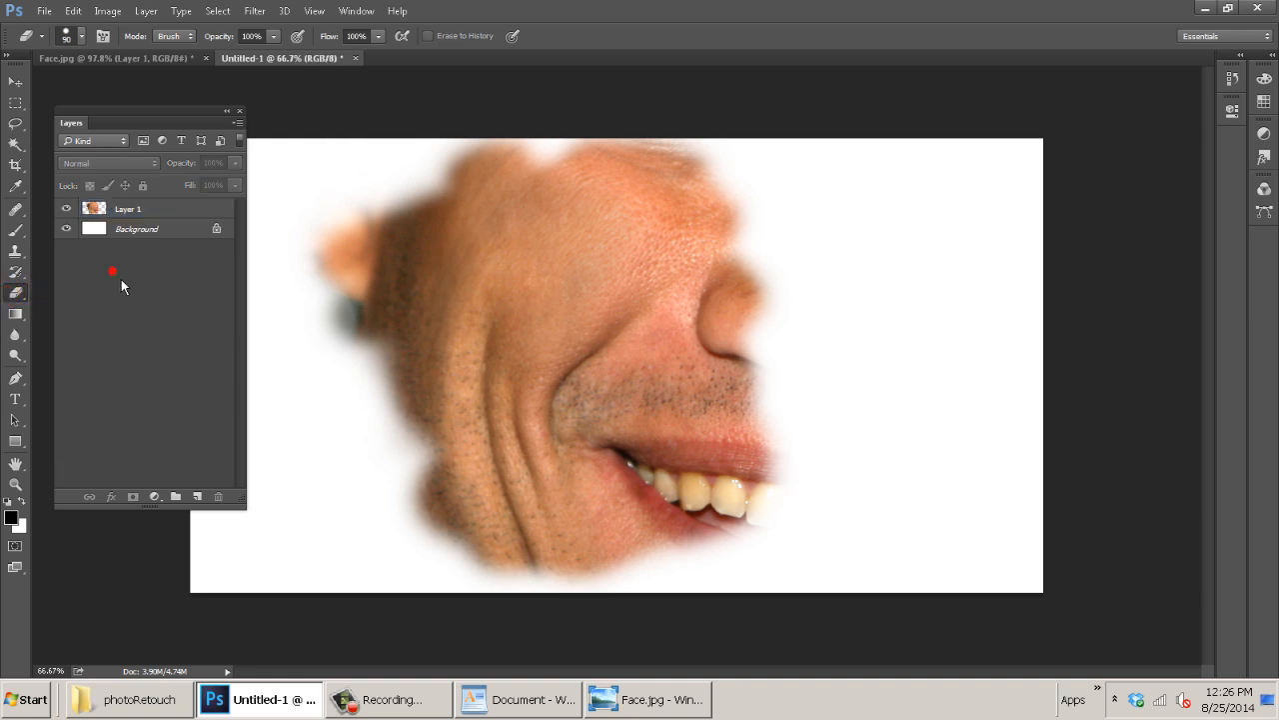
click(148, 218)
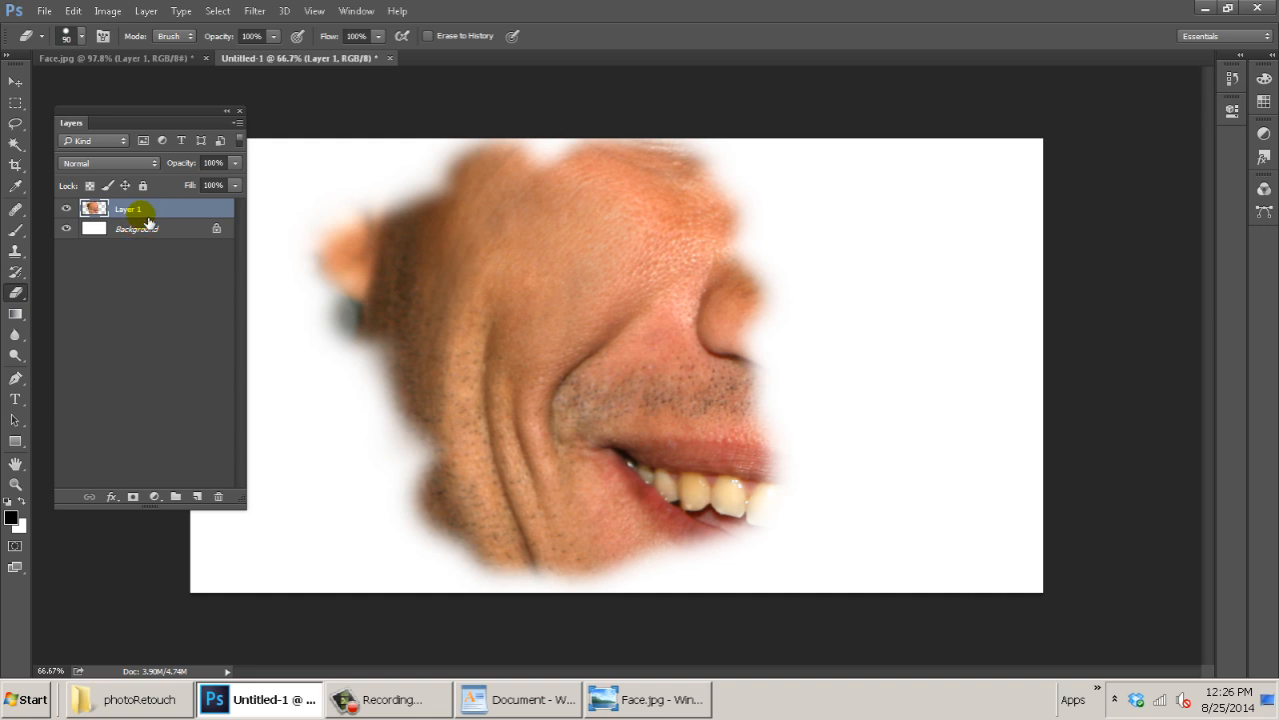
click(133, 497)
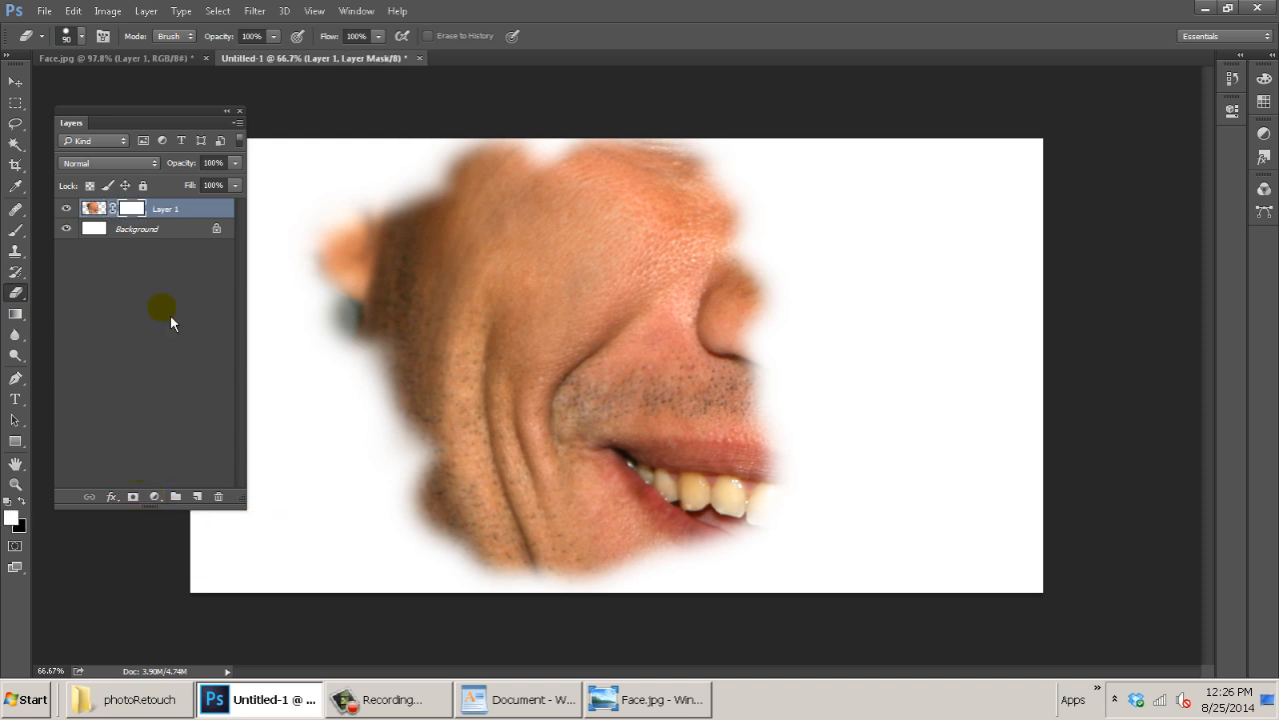
Alternate between Layer 1's image and its mask to examine how the active target is indicated.
click(95, 215)
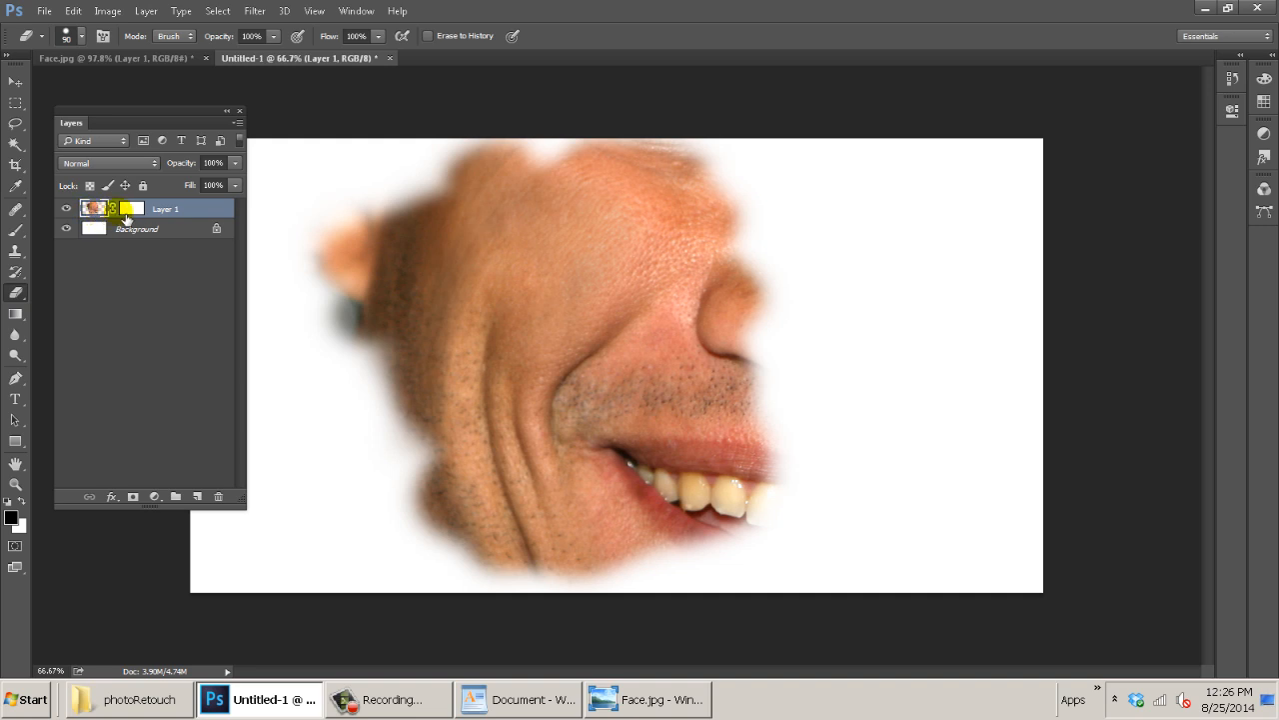
click(138, 212)
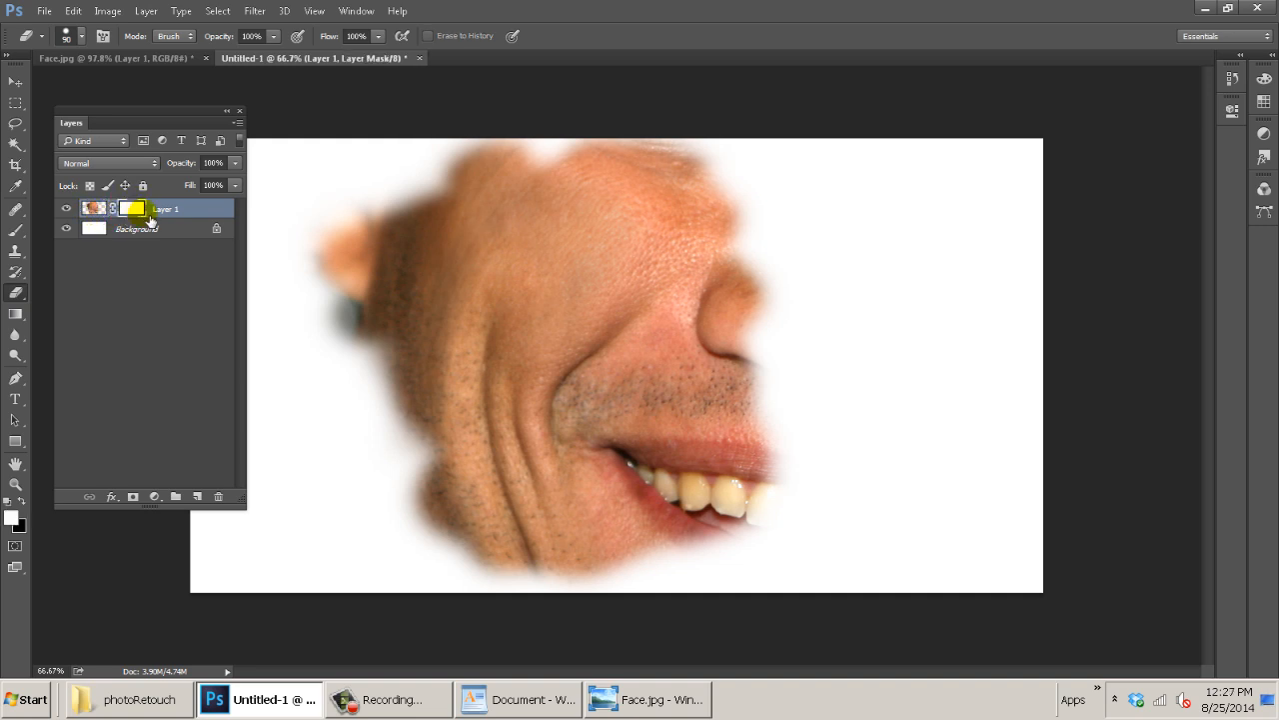
click(95, 211)
click(134, 208)
click(95, 210)
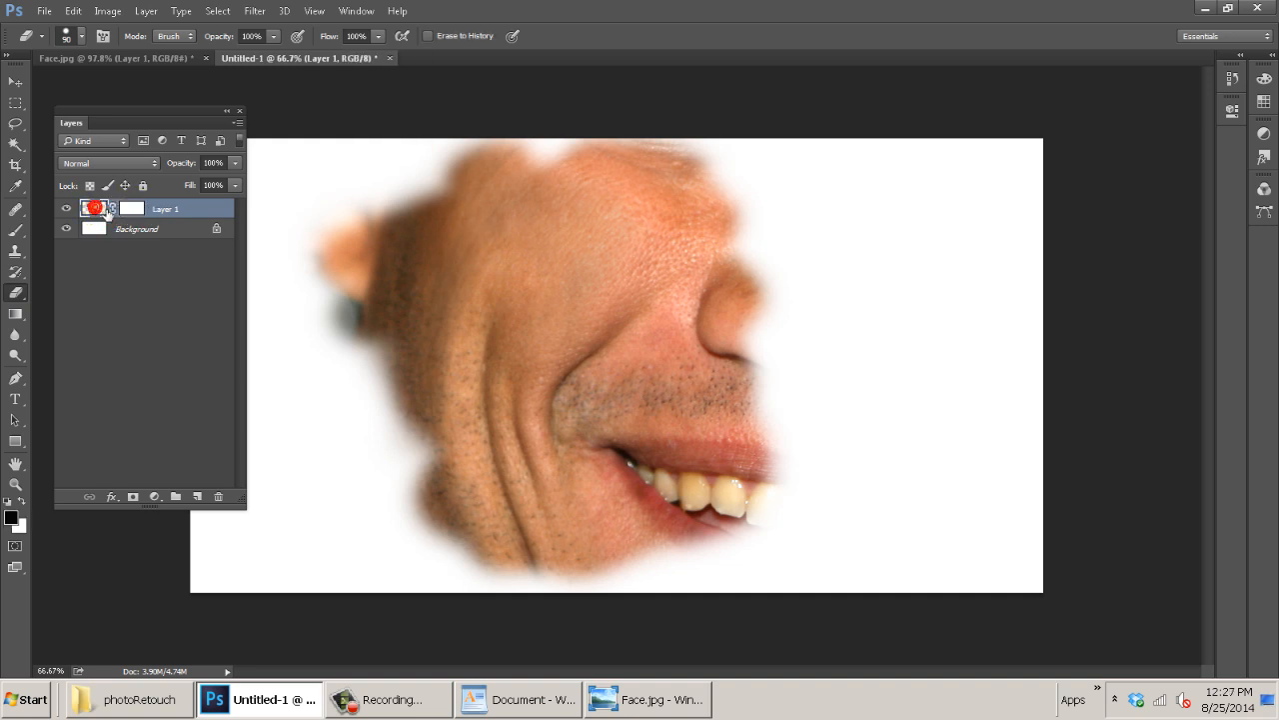
click(133, 209)
click(95, 210)
click(134, 209)
click(95, 211)
click(134, 208)
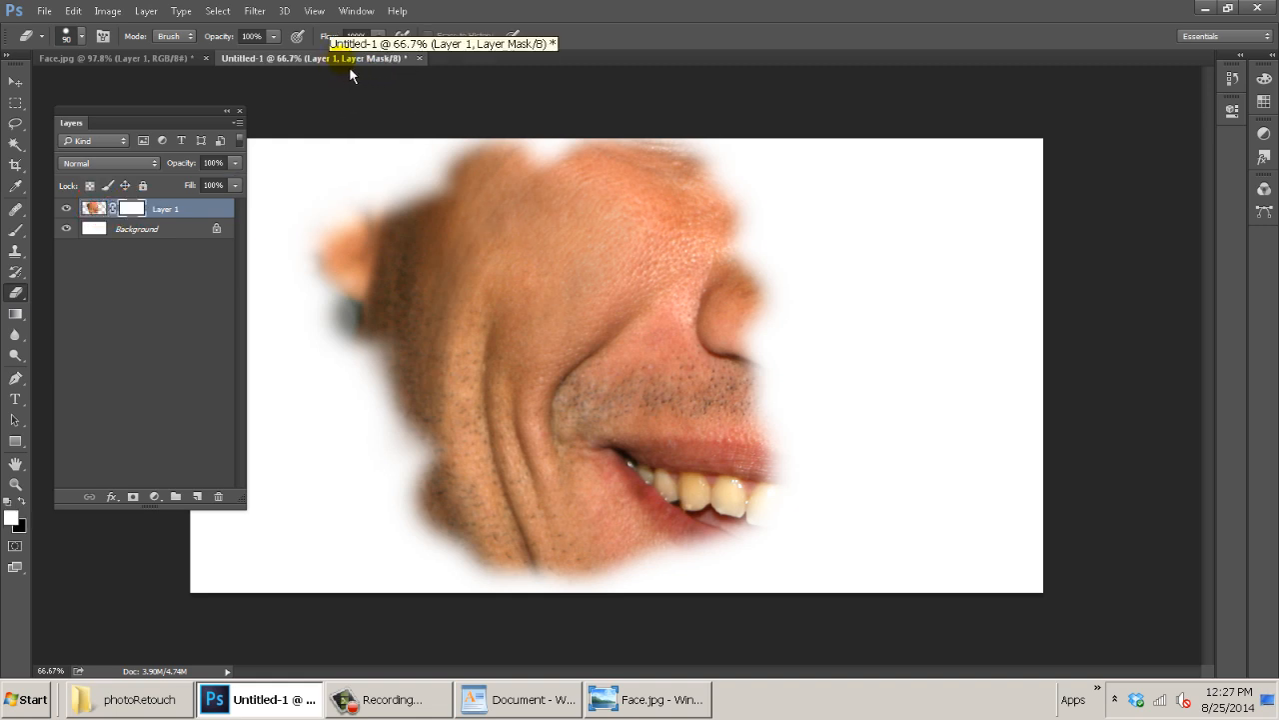
click(95, 212)
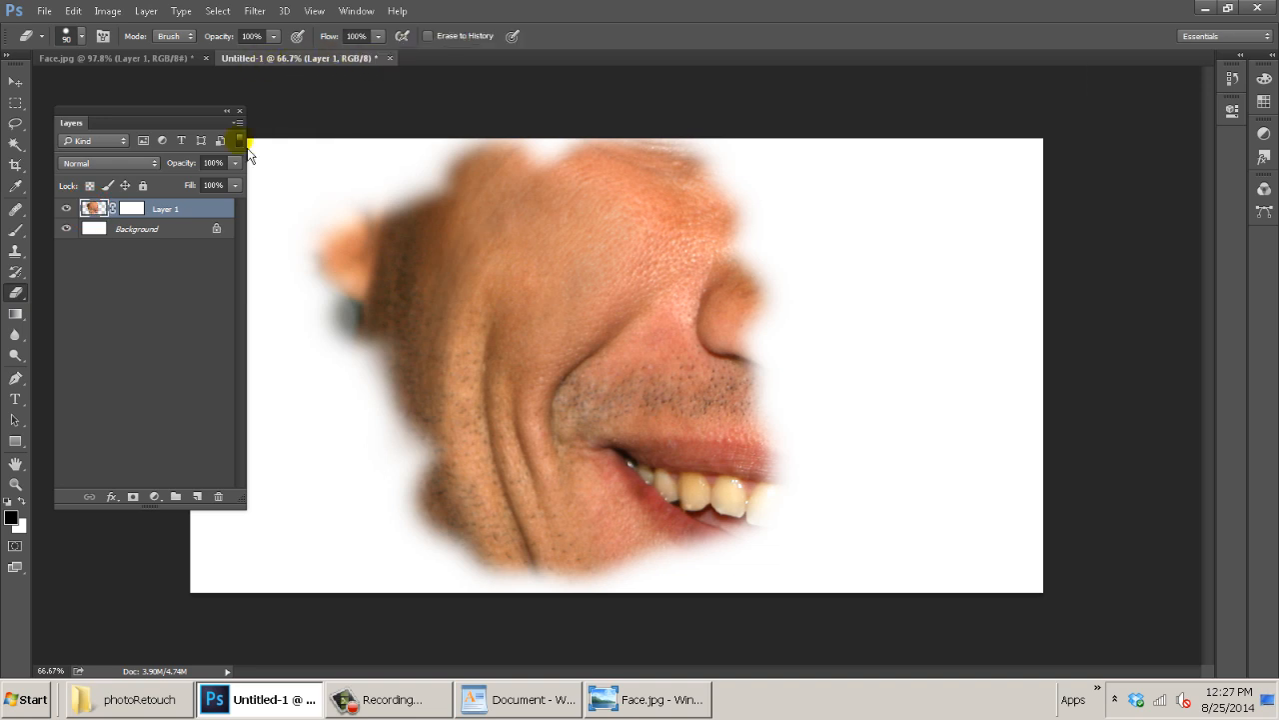
Make Layer 1's mask active and switch to the Brush tool with white as the foreground color.
click(133, 212)
key(x)
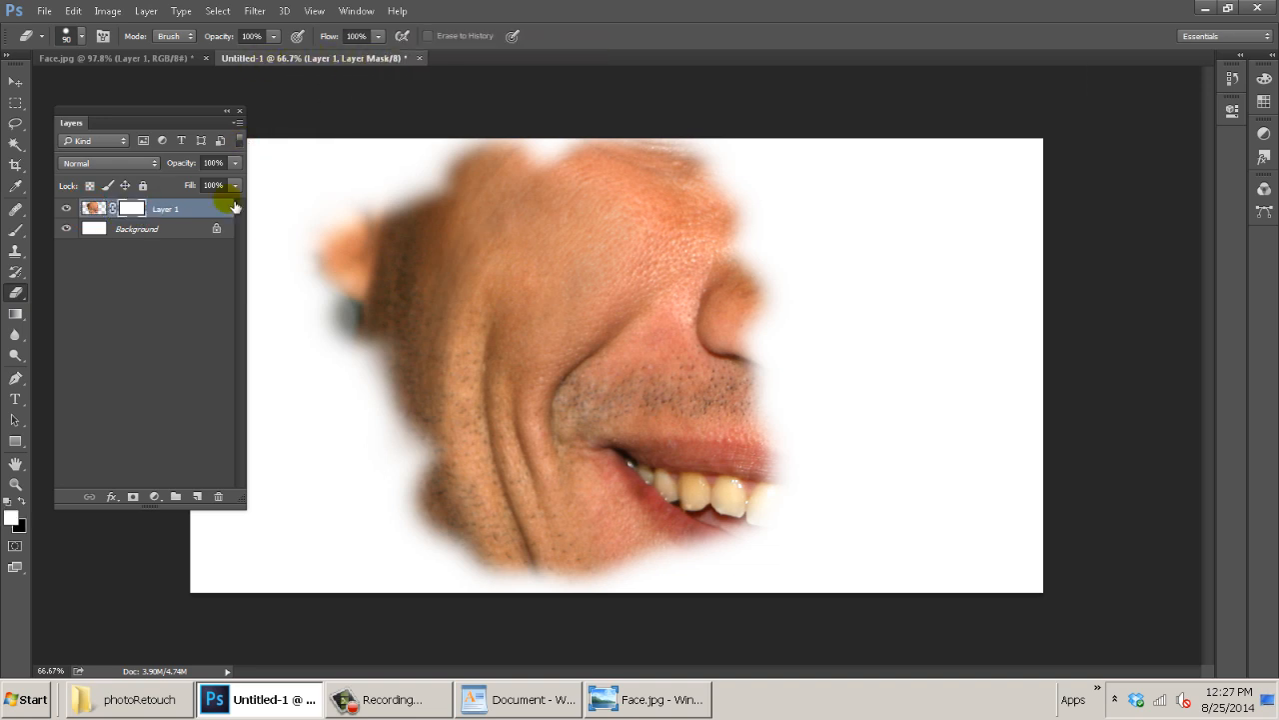
click(24, 236)
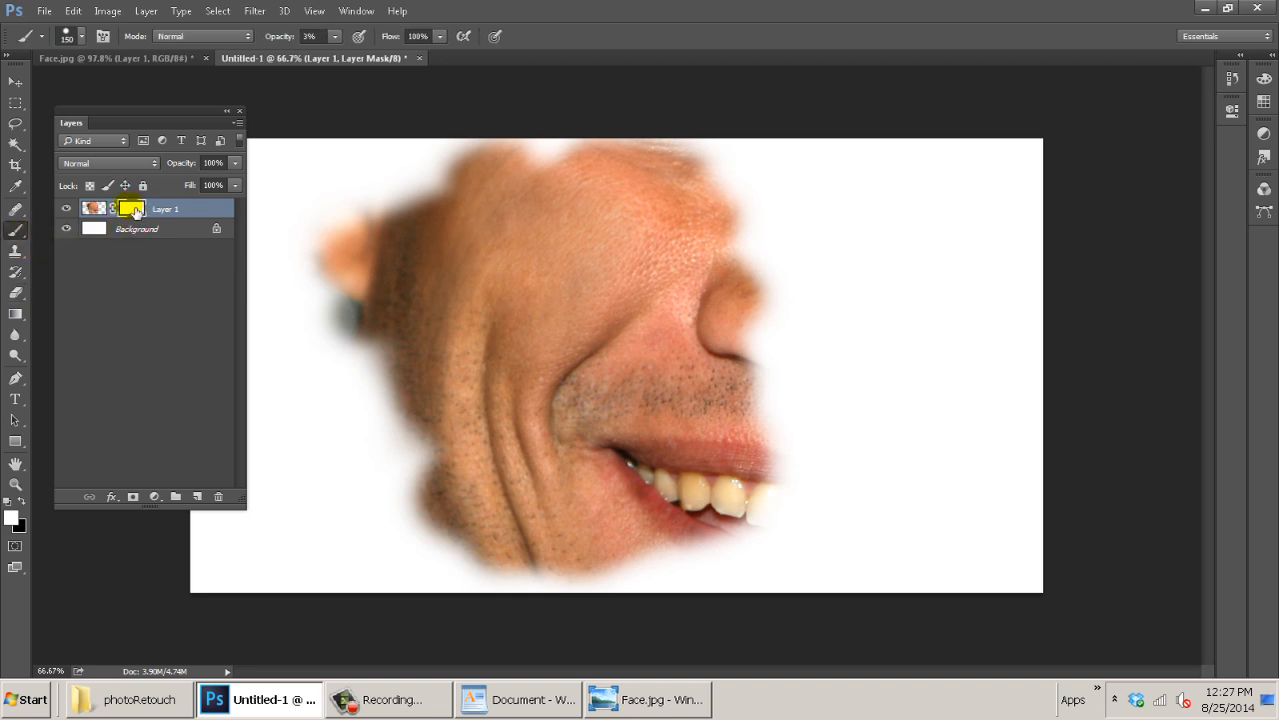
drag(410, 250, 444, 250)
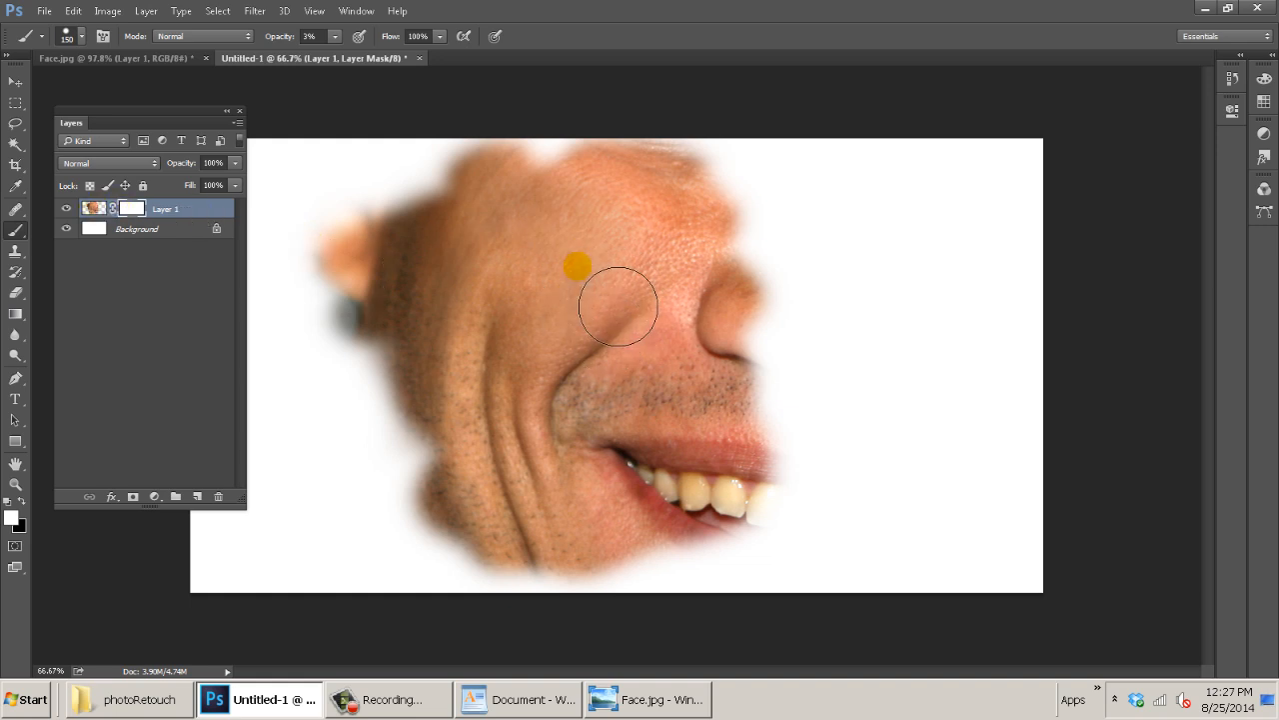
mouse_move(618, 306)
mouse_down()
mouse_move(590, 289)
mouse_move(471, 283)
mouse_up()
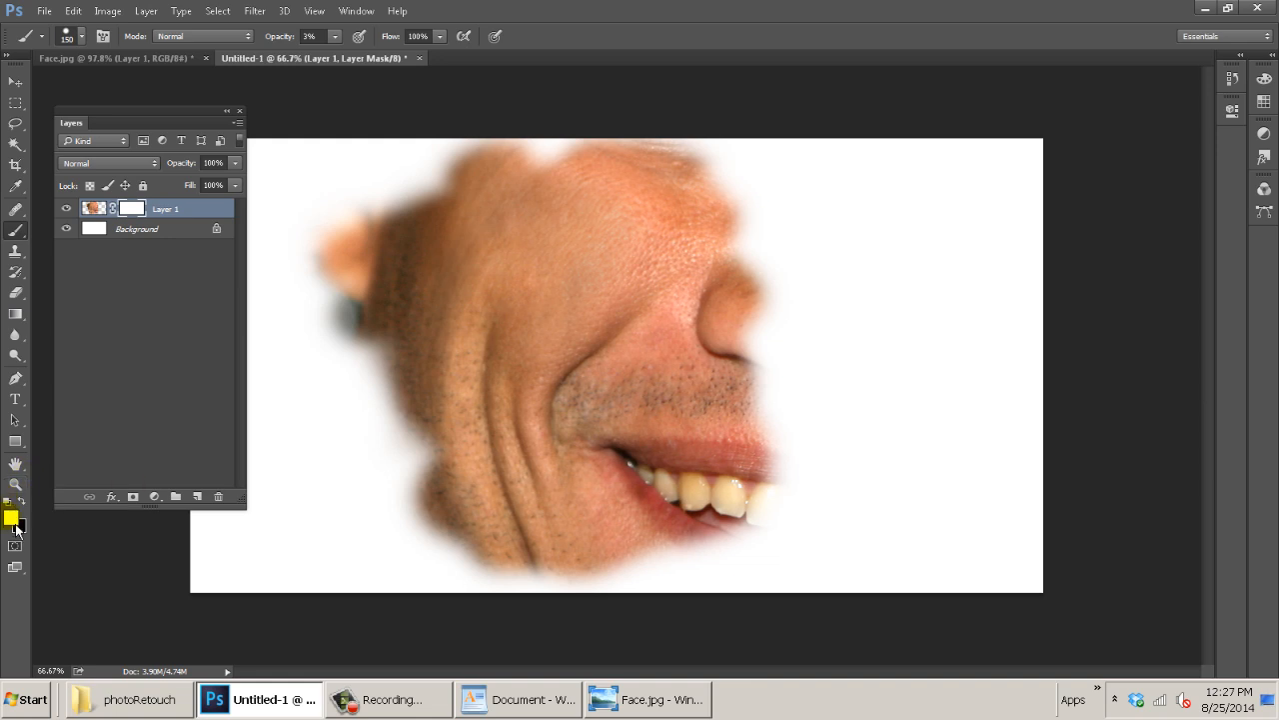
mouse_move(700, 284)
mouse_down()
mouse_move(677, 294)
mouse_move(669, 325)
mouse_up()
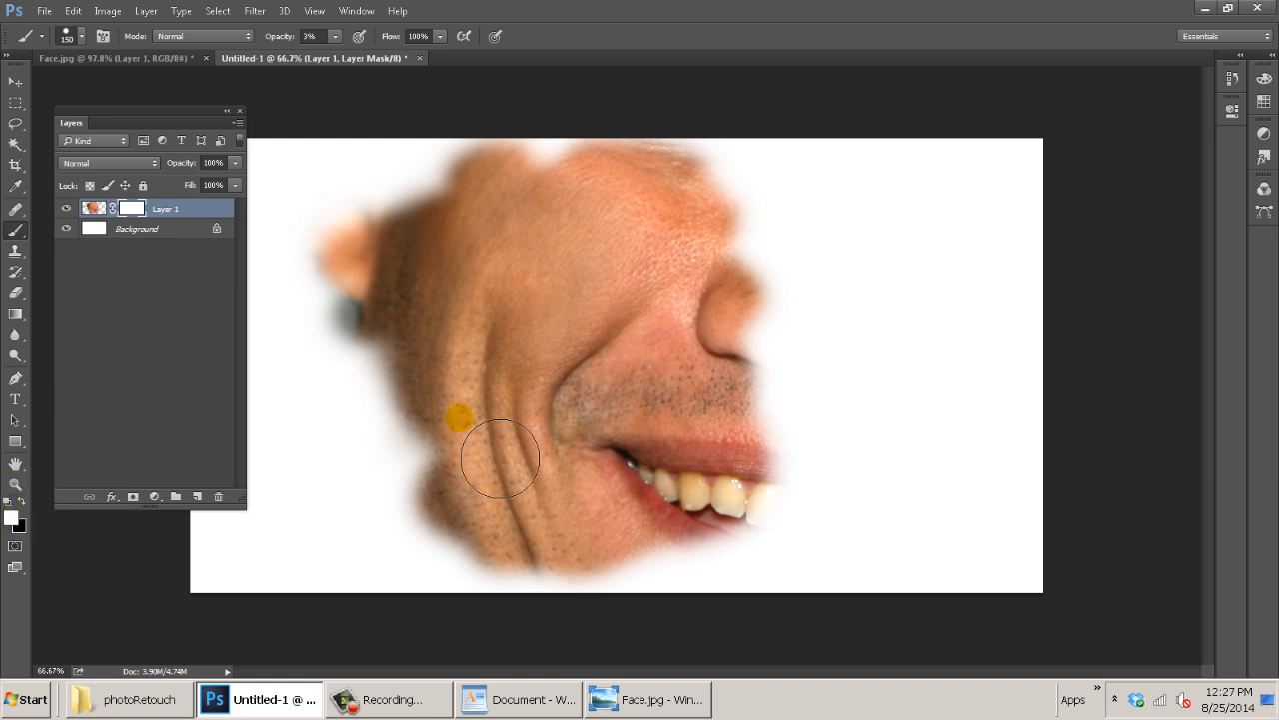
mouse_move(499, 460)
mouse_down()
mouse_move(438, 478)
mouse_move(460, 361)
mouse_move(396, 341)
mouse_move(474, 235)
mouse_move(642, 189)
mouse_move(737, 198)
mouse_move(538, 194)
mouse_move(804, 239)
mouse_move(607, 314)
mouse_move(322, 270)
mouse_up()
Paint on Layer 1's mask in black at 100% brush opacity to hide the outer parts of the cloned face.
click(133, 211)
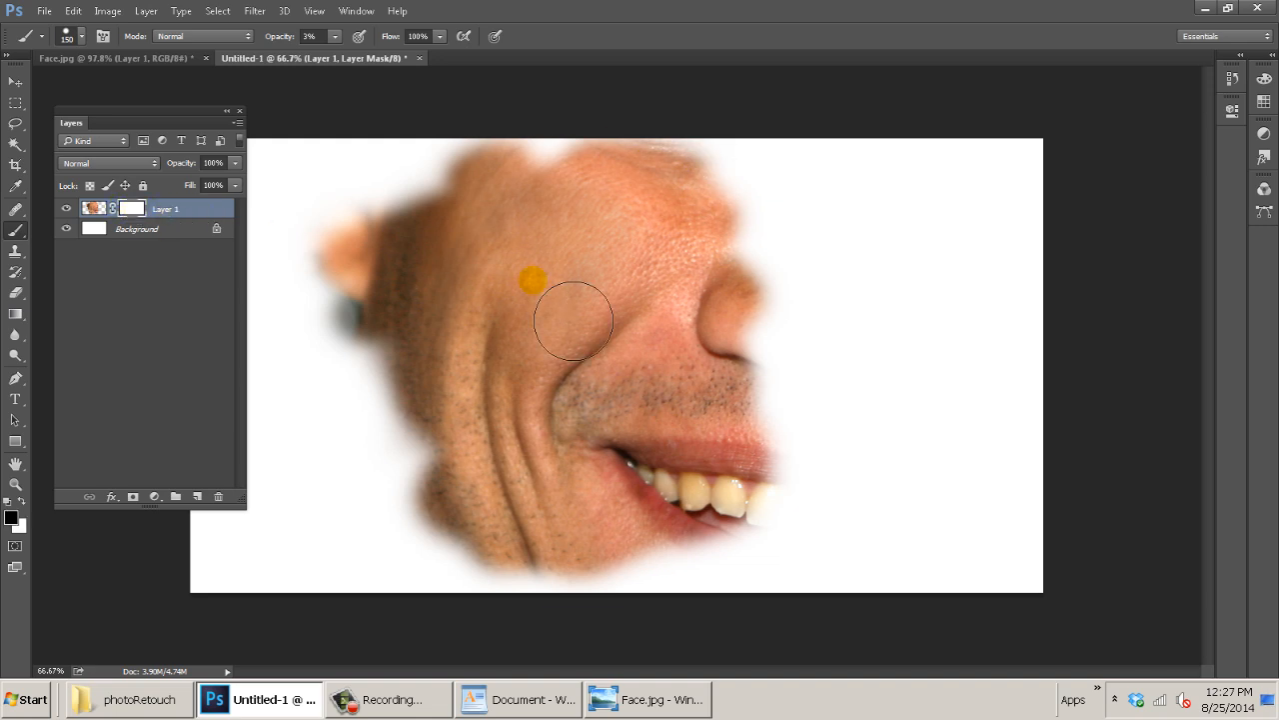
drag(572, 320, 543, 300)
click(133, 210)
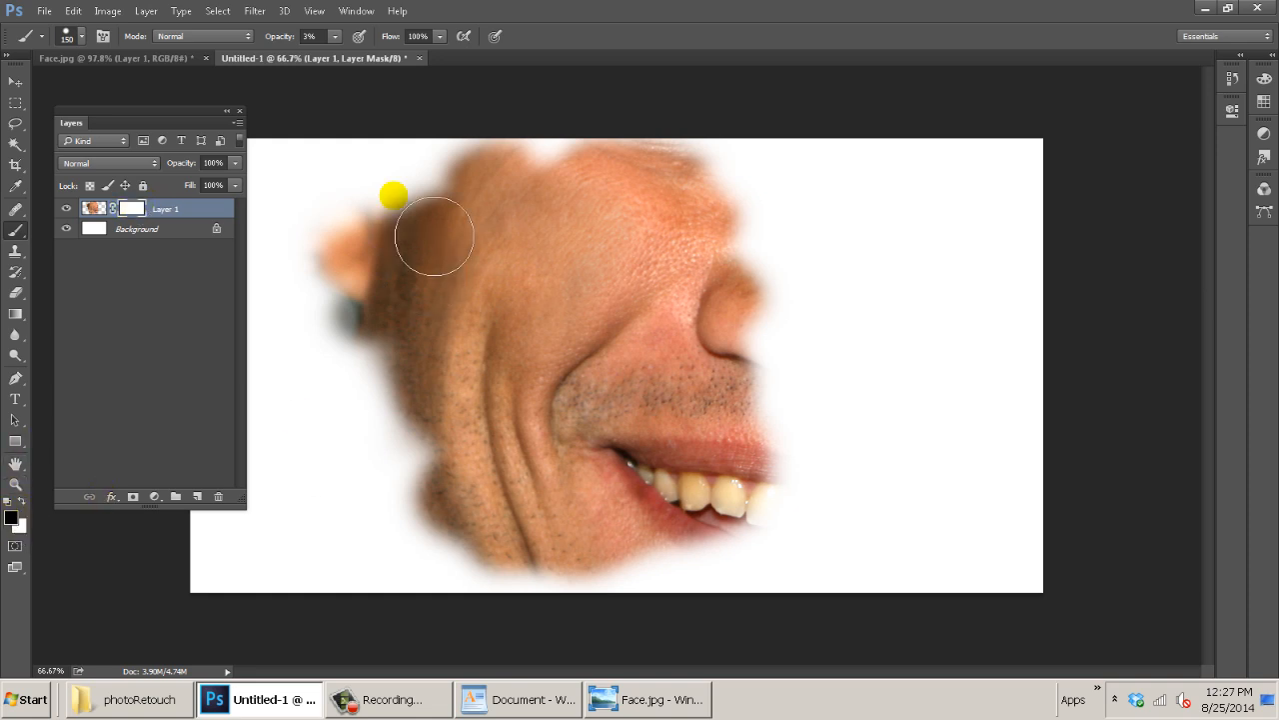
mouse_move(413, 196)
mouse_down()
mouse_move(399, 212)
mouse_move(380, 406)
mouse_move(458, 246)
mouse_up()
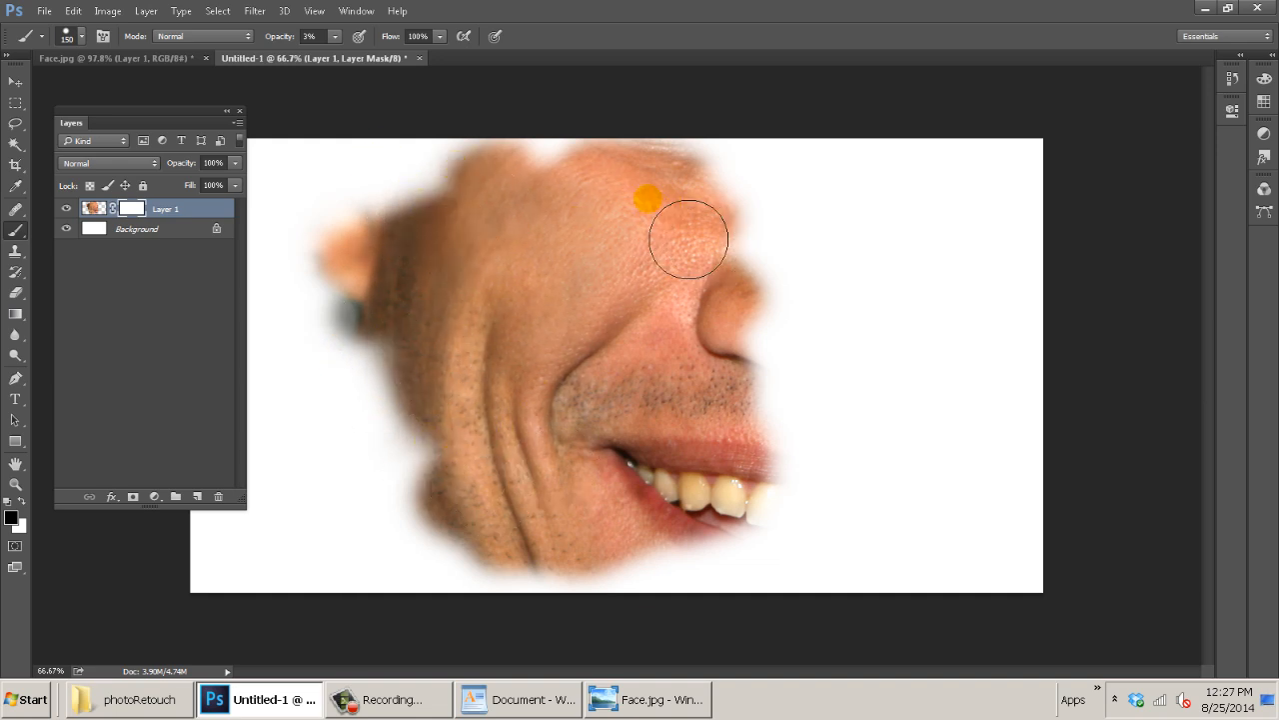
click(885, 251)
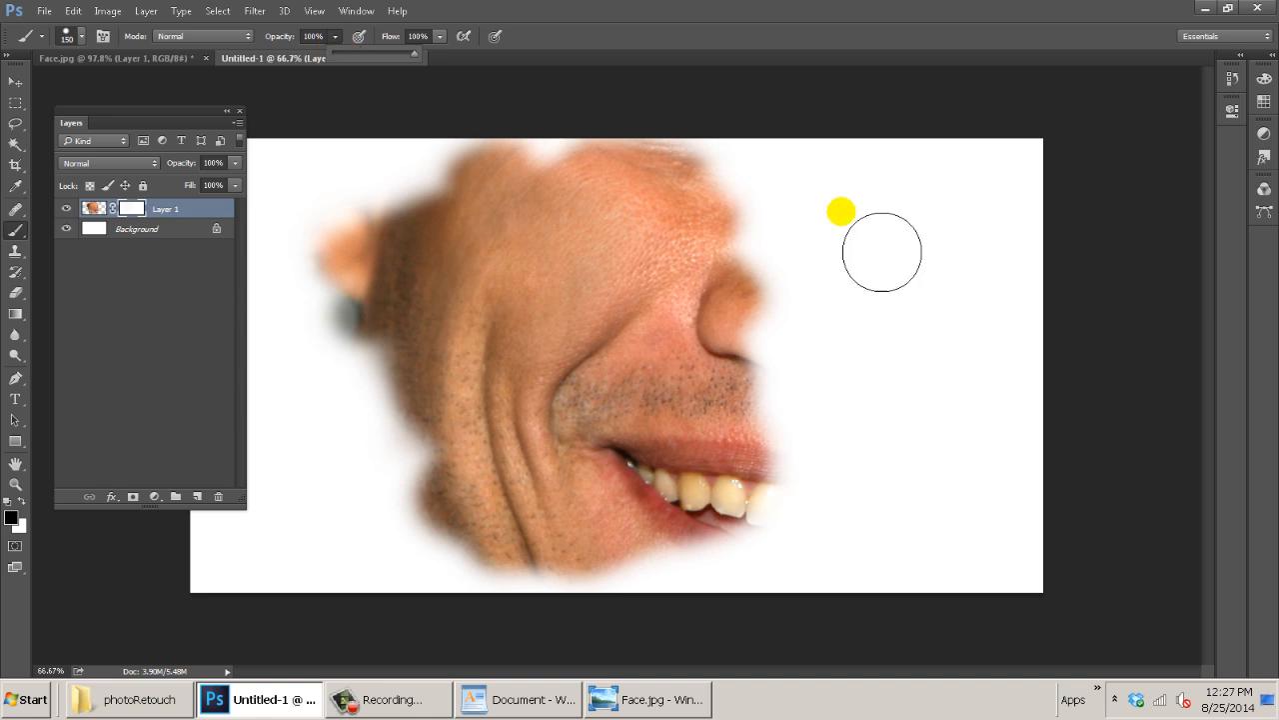
mouse_move(765, 193)
mouse_down()
mouse_move(810, 329)
mouse_move(673, 193)
mouse_move(740, 271)
mouse_move(776, 366)
mouse_move(786, 534)
mouse_move(724, 591)
mouse_move(662, 603)
mouse_move(471, 589)
mouse_move(490, 514)
mouse_move(404, 428)
mouse_move(403, 337)
mouse_move(526, 194)
mouse_move(642, 183)
mouse_move(434, 296)
mouse_move(381, 367)
mouse_move(450, 333)
mouse_move(474, 338)
mouse_move(506, 525)
mouse_move(523, 530)
mouse_move(503, 466)
mouse_move(518, 624)
mouse_up()
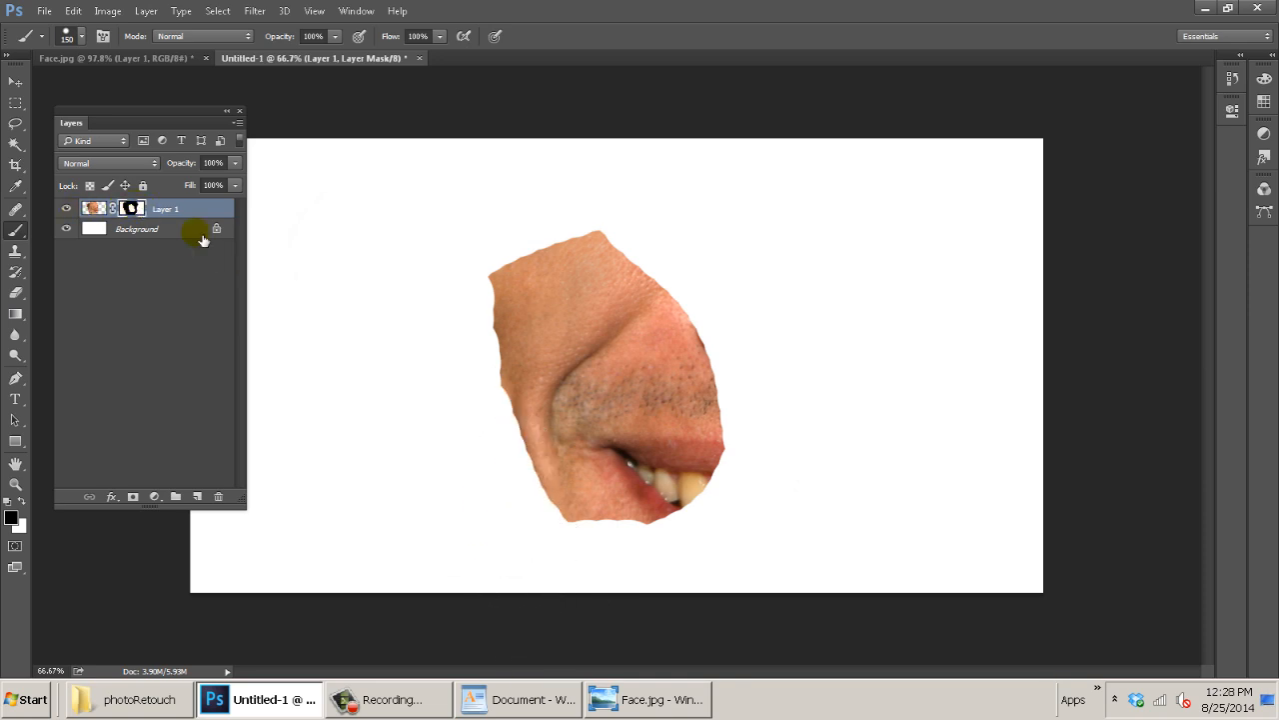
Swap the foreground color to white and paint over the mask to restore the whole cloned face.
key(x)
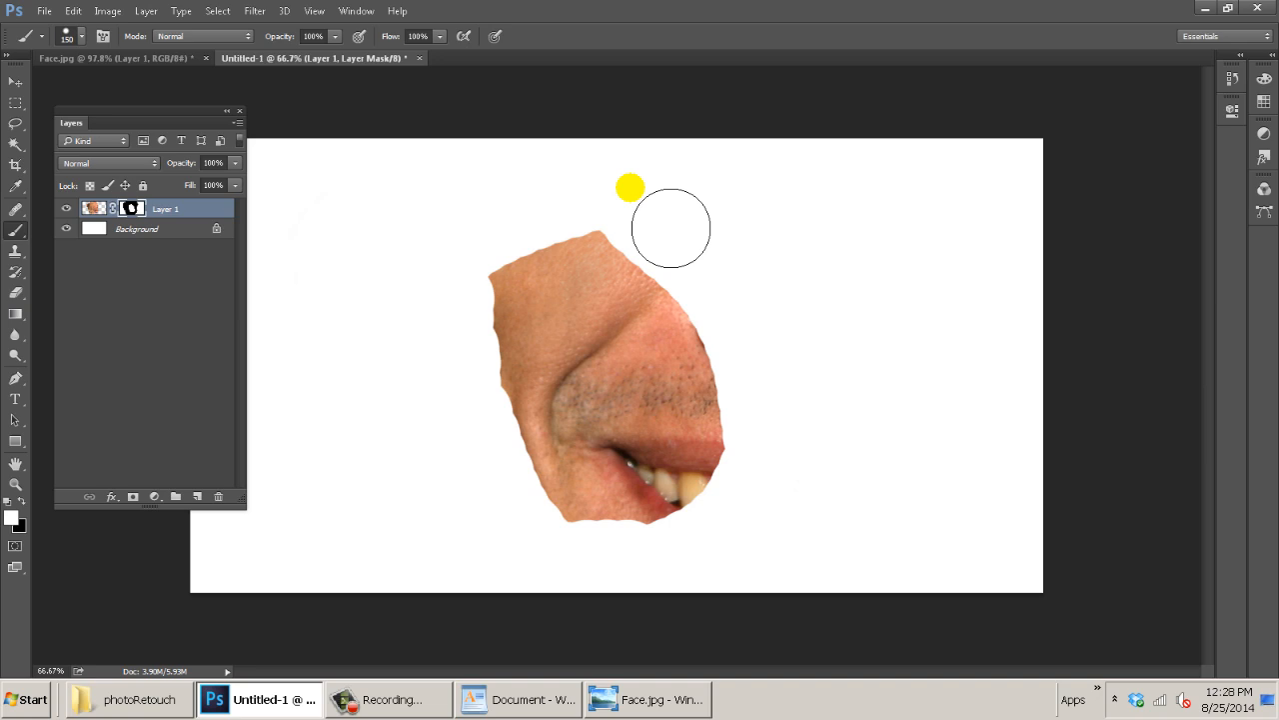
mouse_move(646, 231)
mouse_down()
mouse_move(532, 314)
mouse_move(580, 210)
mouse_move(407, 252)
mouse_move(404, 217)
mouse_move(360, 318)
mouse_move(407, 364)
mouse_move(405, 412)
mouse_move(552, 422)
mouse_move(517, 532)
mouse_move(585, 552)
mouse_move(450, 617)
mouse_move(505, 646)
mouse_move(634, 603)
mouse_move(627, 623)
mouse_move(889, 502)
mouse_move(844, 486)
mouse_move(859, 418)
mouse_move(679, 360)
mouse_move(724, 313)
mouse_move(677, 297)
mouse_move(805, 233)
mouse_move(726, 198)
mouse_move(716, 179)
mouse_move(782, 167)
mouse_move(844, 217)
mouse_move(538, 201)
mouse_move(332, 410)
mouse_move(428, 502)
mouse_move(514, 529)
mouse_move(514, 561)
mouse_move(327, 298)
mouse_up()
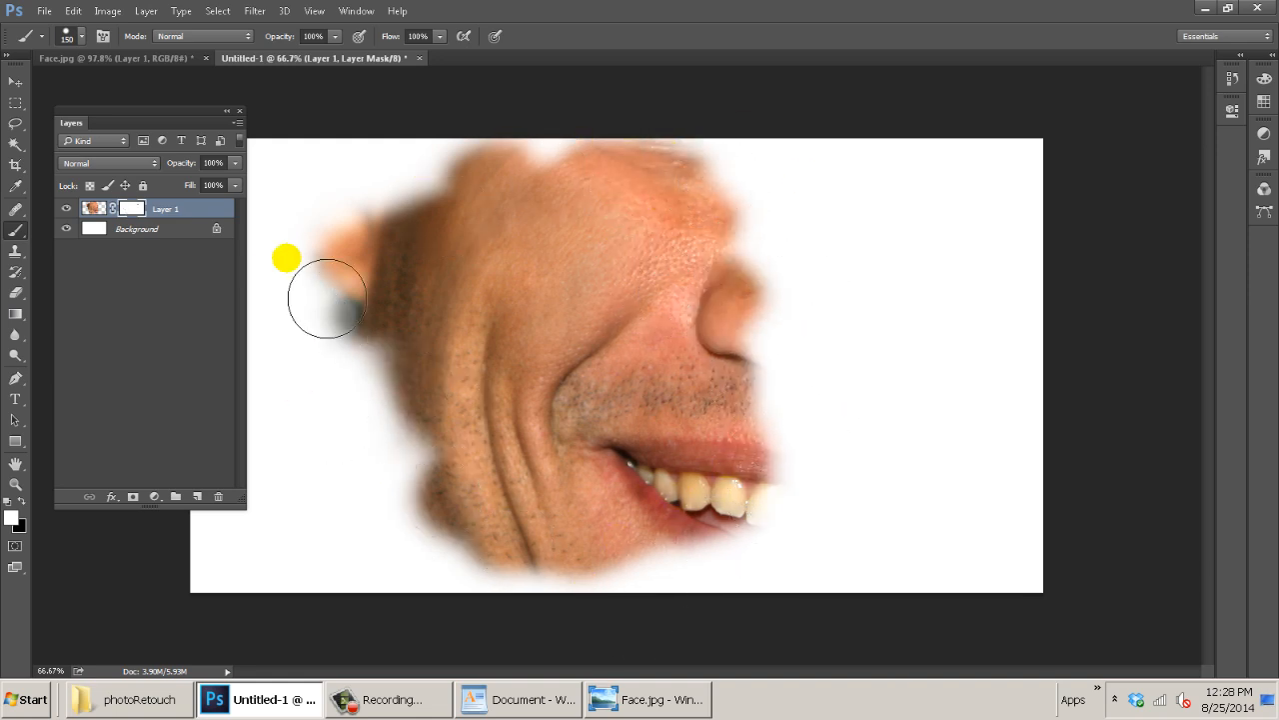
mouse_move(787, 255)
mouse_down()
mouse_move(830, 387)
mouse_move(793, 466)
mouse_move(859, 280)
mouse_move(873, 278)
mouse_move(787, 472)
mouse_move(785, 393)
mouse_up()
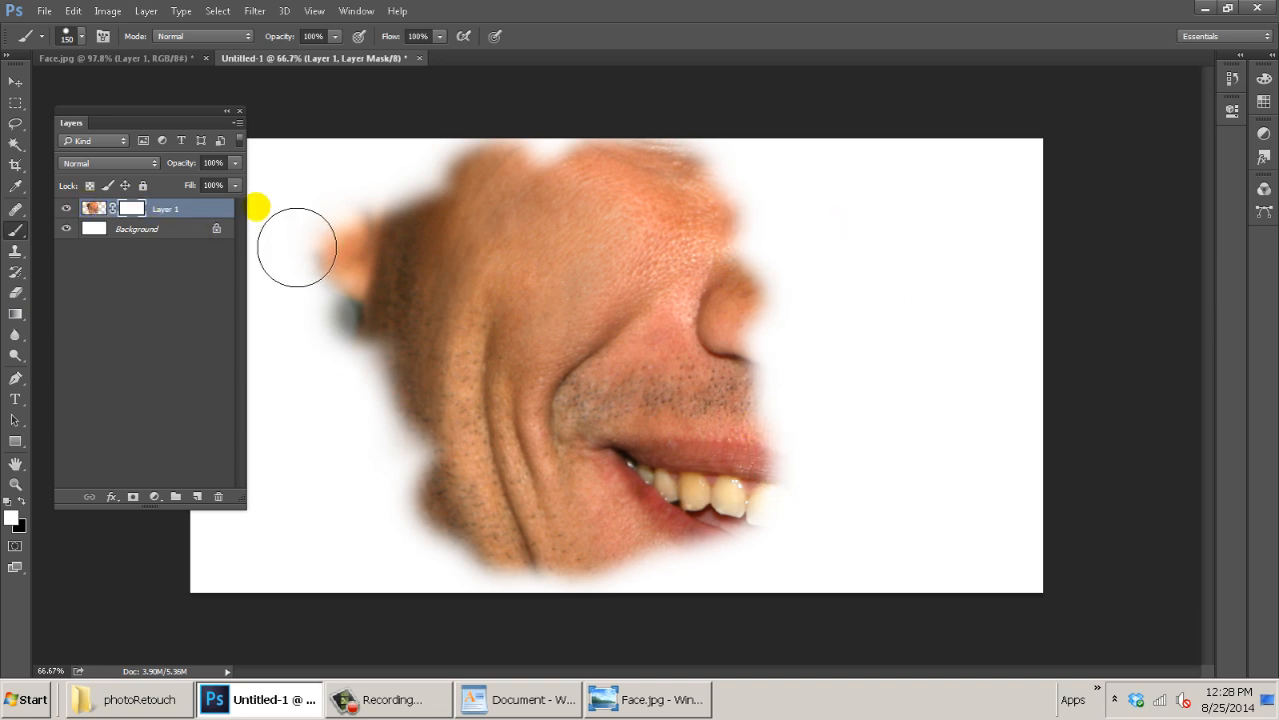
Switch to Face.jpg and toggle Layer 1's visibility to compare the cheek with and without the retouch.
click(118, 58)
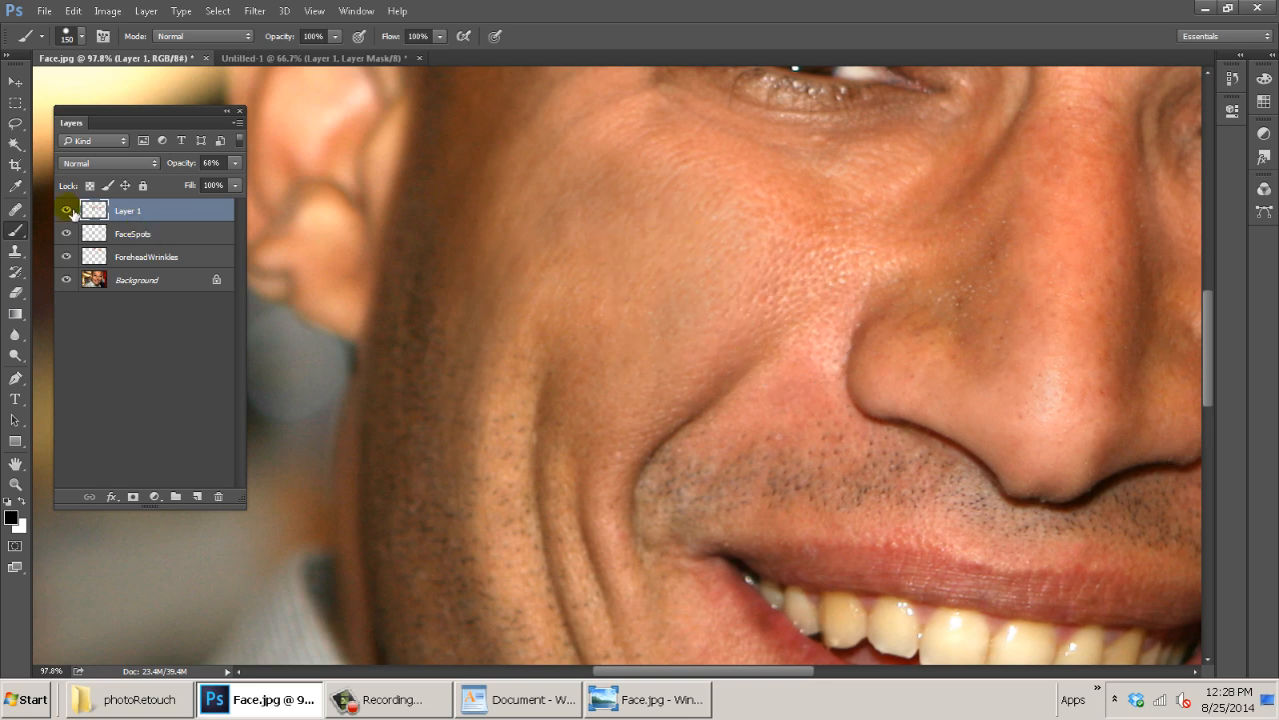
click(68, 211)
click(68, 211)
click(68, 211)
click(68, 211)
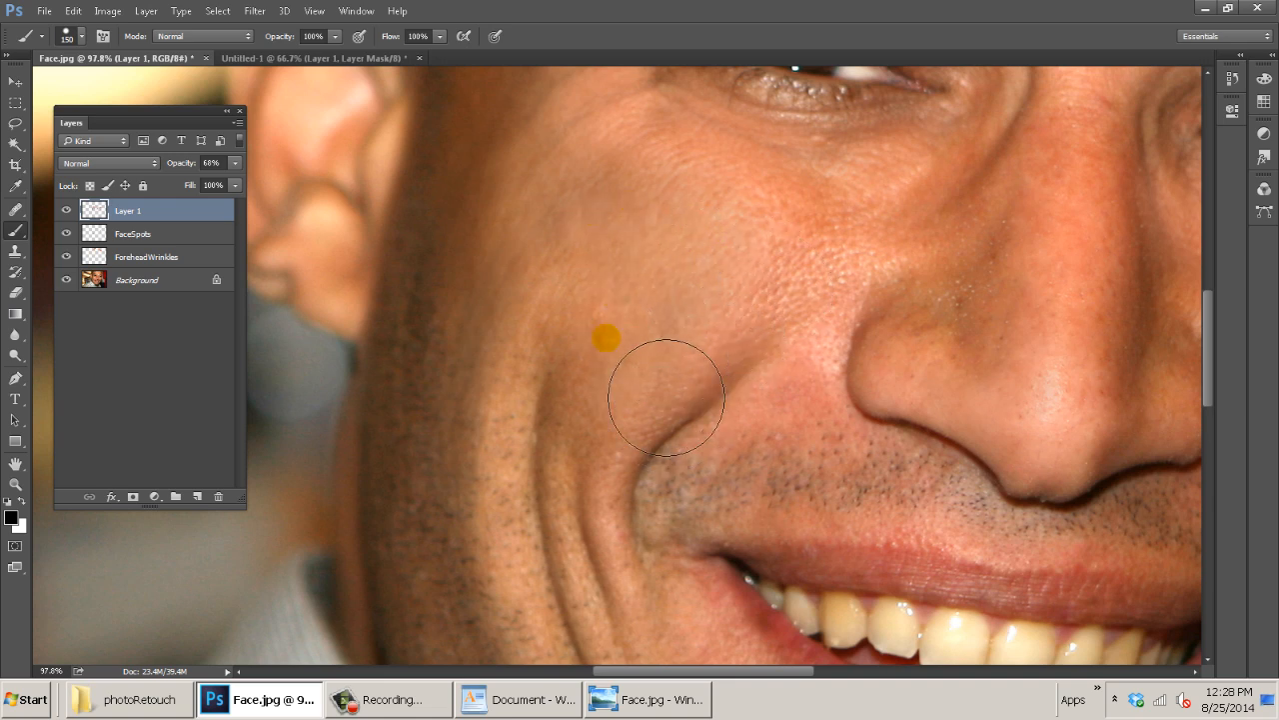
Try erasing the cheek retouch on Layer 1 with the Eraser and undo it.
click(17, 294)
mouse_move(700, 186)
mouse_down()
mouse_move(608, 191)
mouse_move(657, 334)
mouse_move(641, 440)
mouse_move(868, 417)
mouse_up()
key(ctrl+z)
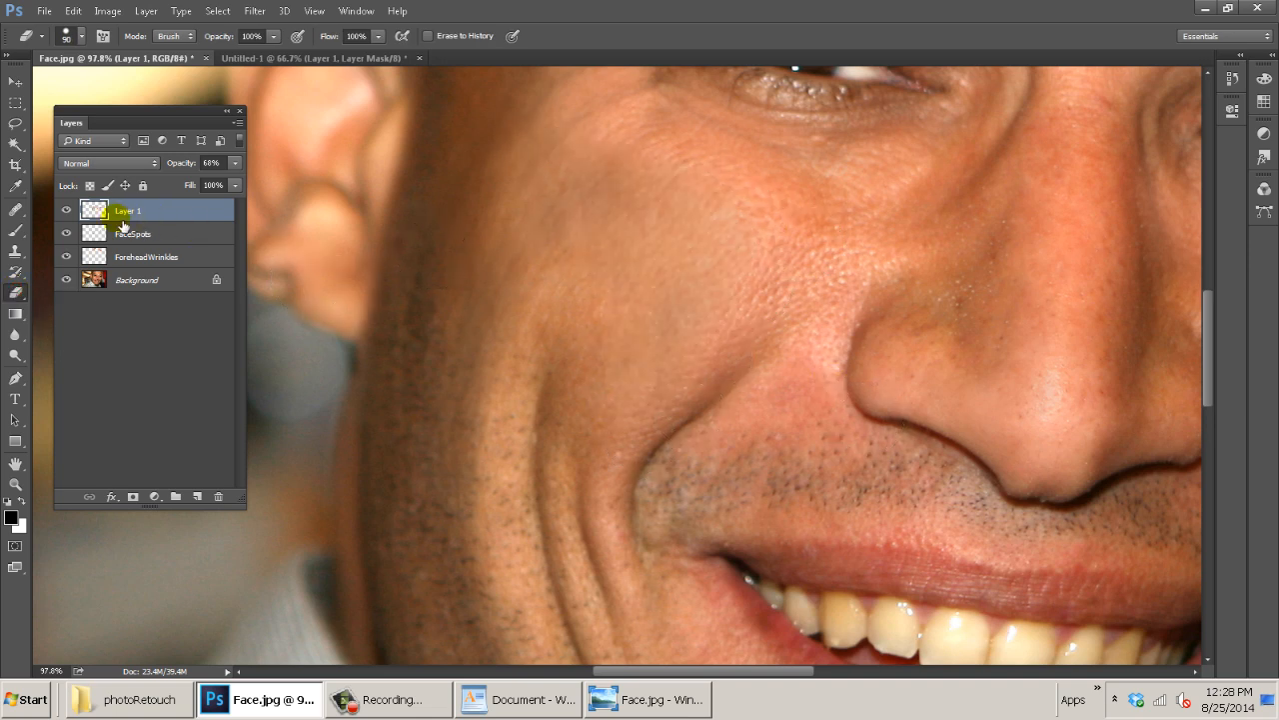
Add a layer mask to Layer 1 in Face.jpg and set up a soft-edged Brush with 25% flow.
click(133, 497)
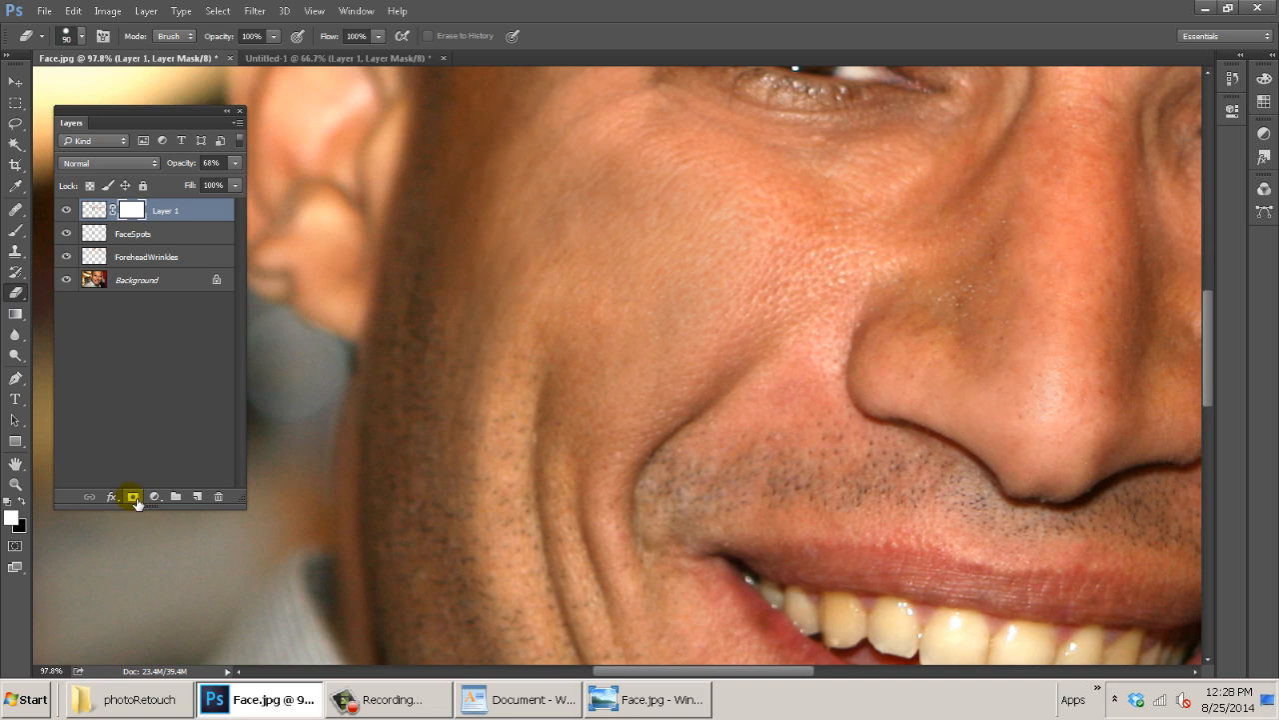
click(17, 232)
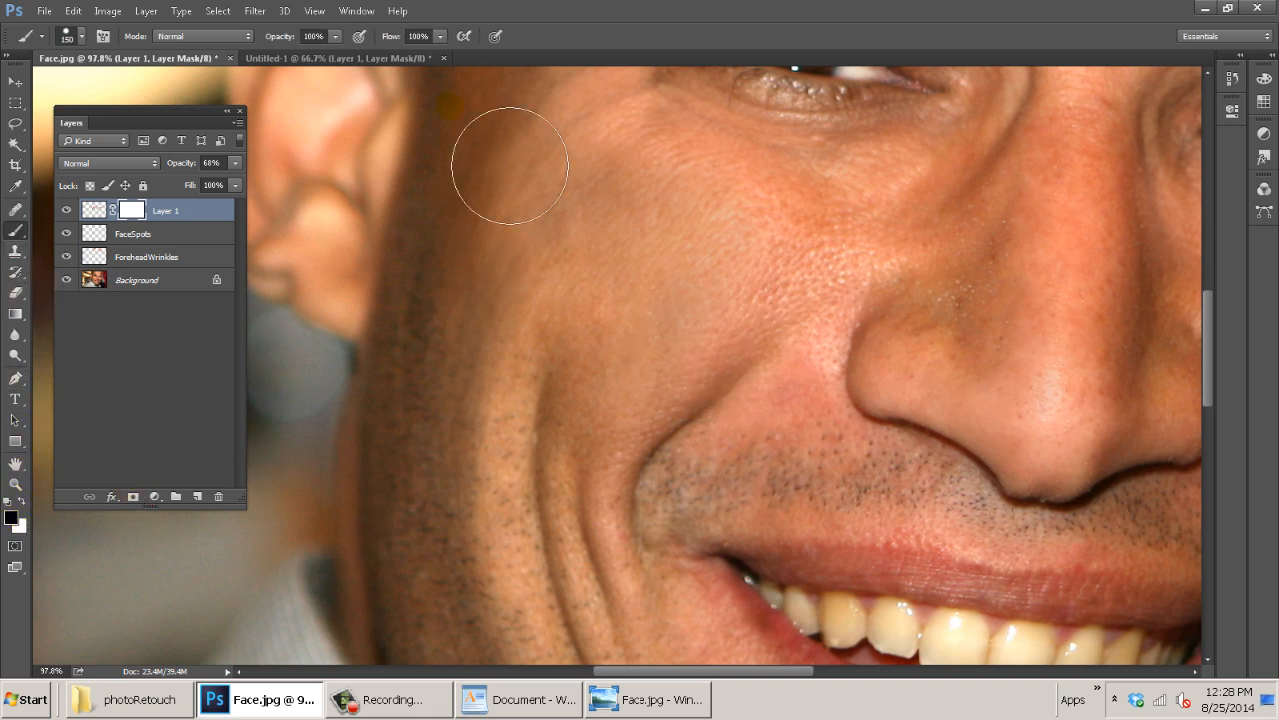
drag(440, 40, 397, 63)
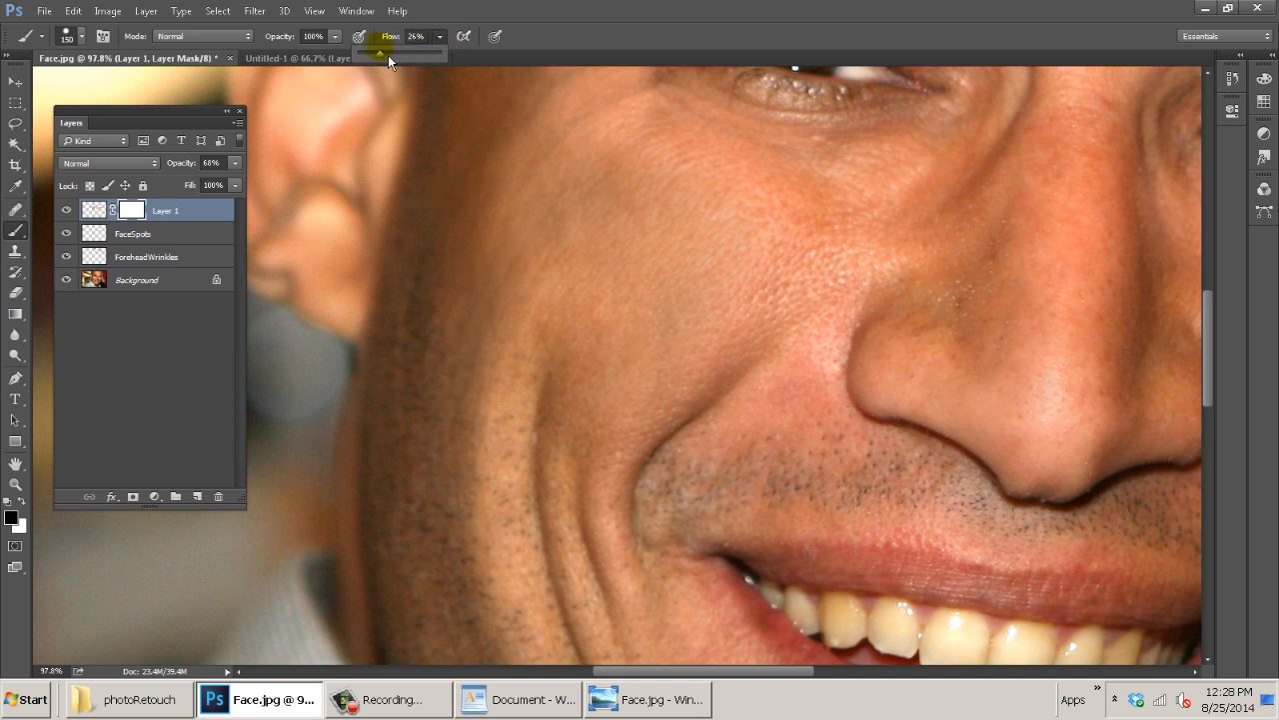
click(90, 40)
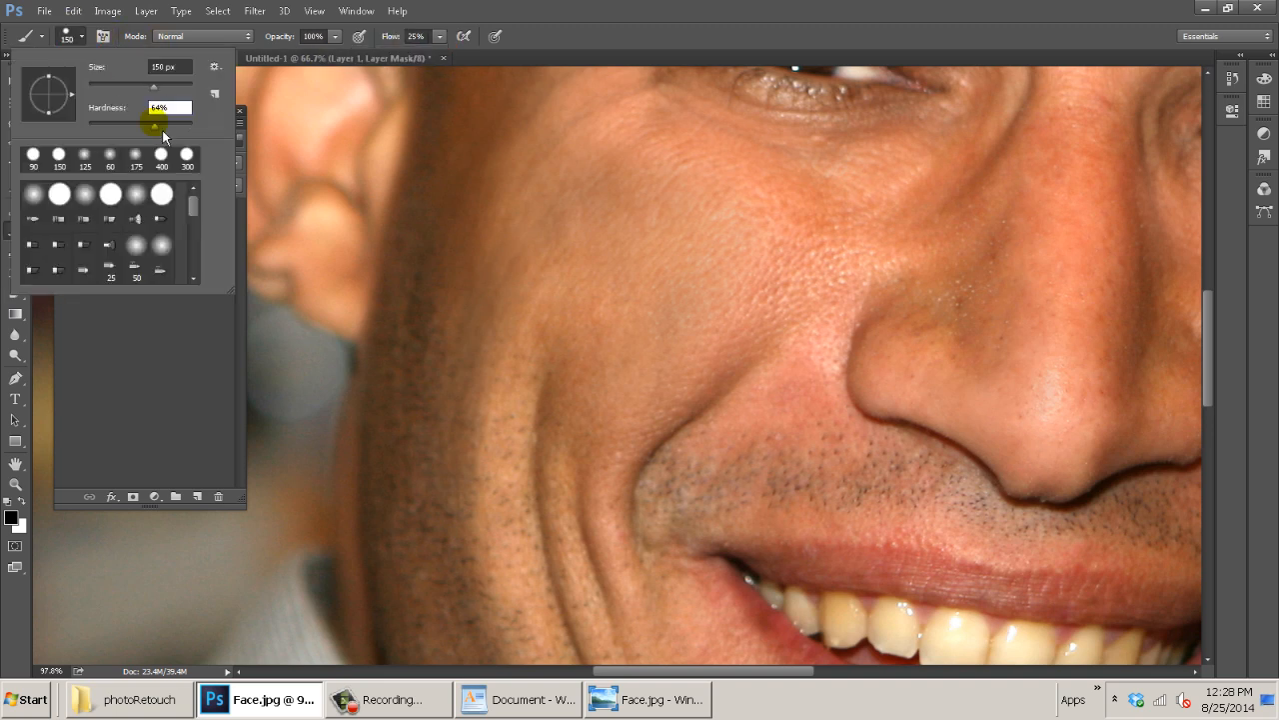
drag(162, 127, 93, 125)
click(650, 30)
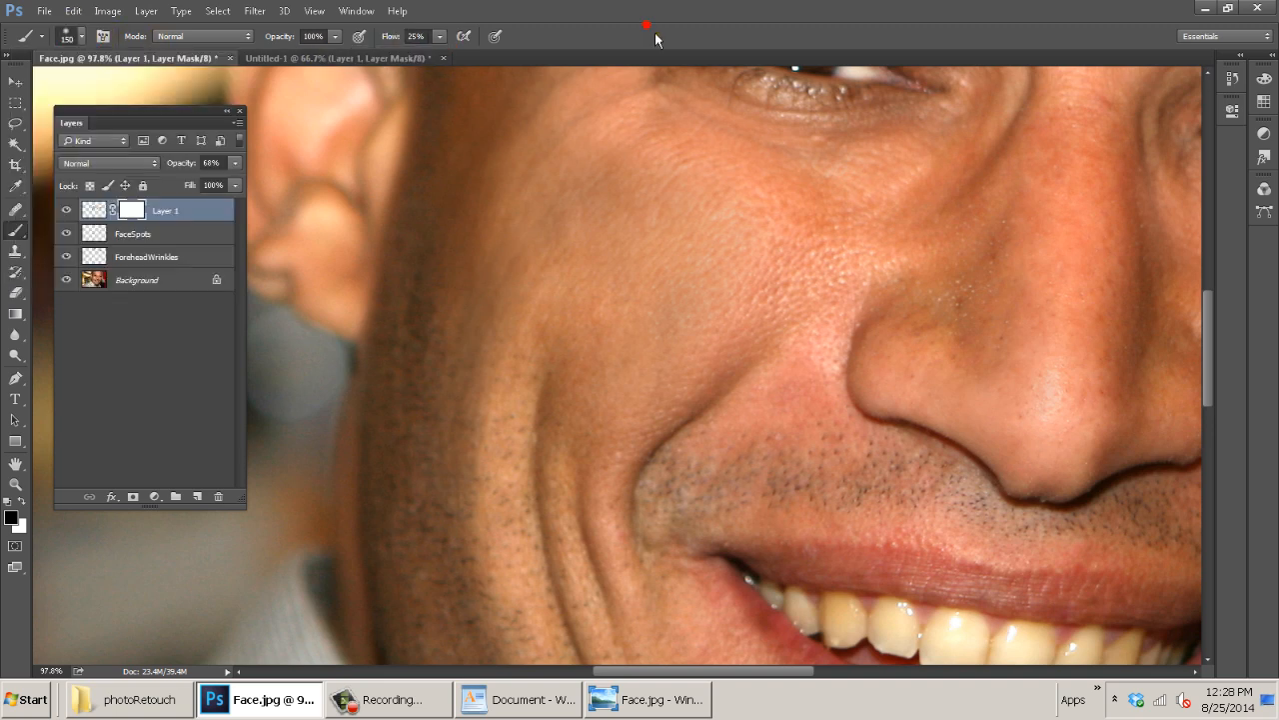
Enlarge the brush to 250 px and paint black on Layer 1's mask over the cheek to reduce the retouch.
click(755, 291)
key(bracketright)
key(bracketright)
key(bracketright)
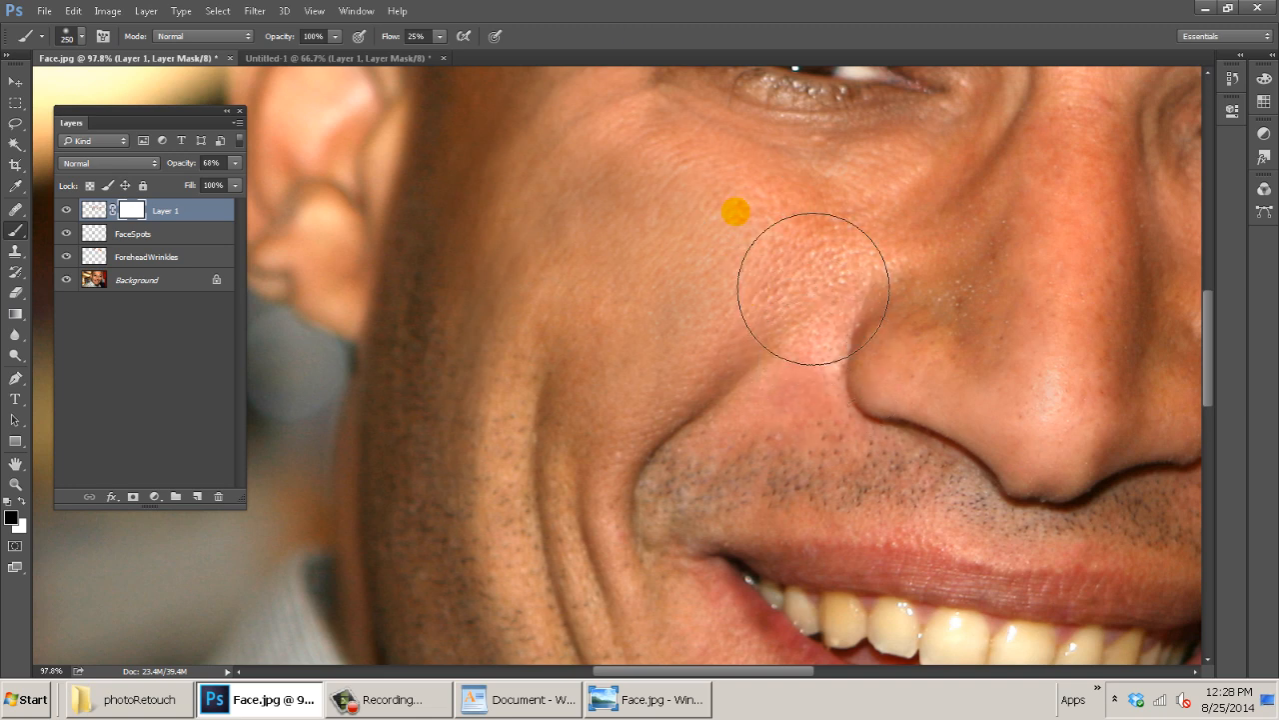
mouse_move(814, 286)
mouse_down()
mouse_move(729, 483)
mouse_move(682, 332)
mouse_move(729, 314)
mouse_up()
mouse_move(679, 254)
mouse_down()
mouse_move(643, 508)
mouse_move(765, 582)
mouse_up()
mouse_move(645, 343)
mouse_down()
mouse_move(741, 248)
mouse_move(778, 520)
mouse_move(761, 271)
mouse_move(610, 332)
mouse_move(736, 386)
mouse_move(646, 444)
mouse_up()
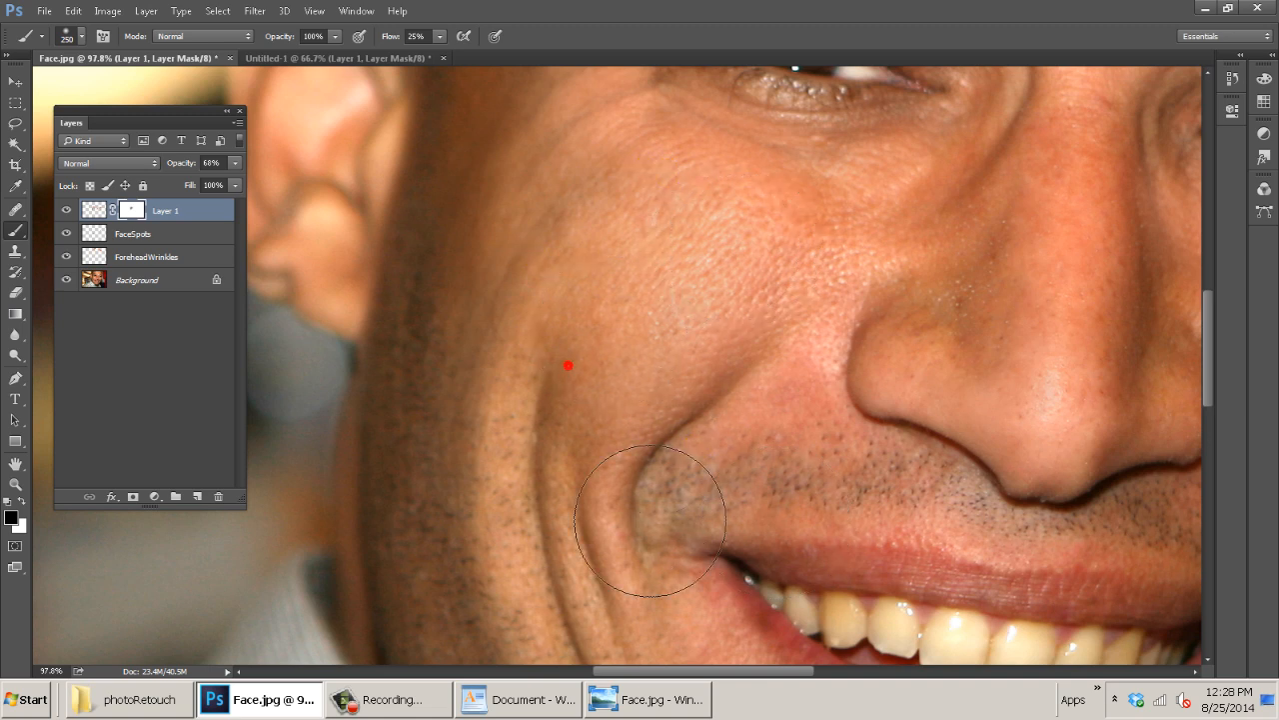
Toggle Layer 1's visibility to compare the masked cheek retouch with the layers below.
click(67, 212)
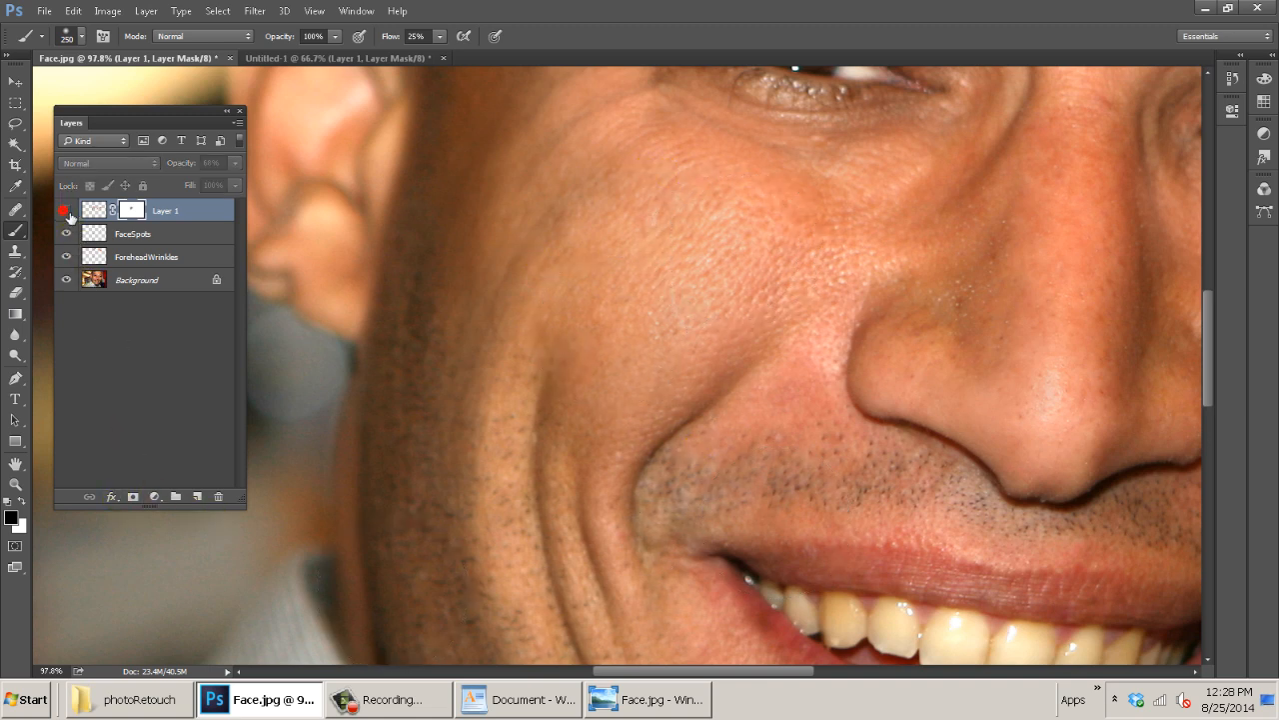
click(67, 212)
click(66, 212)
click(67, 212)
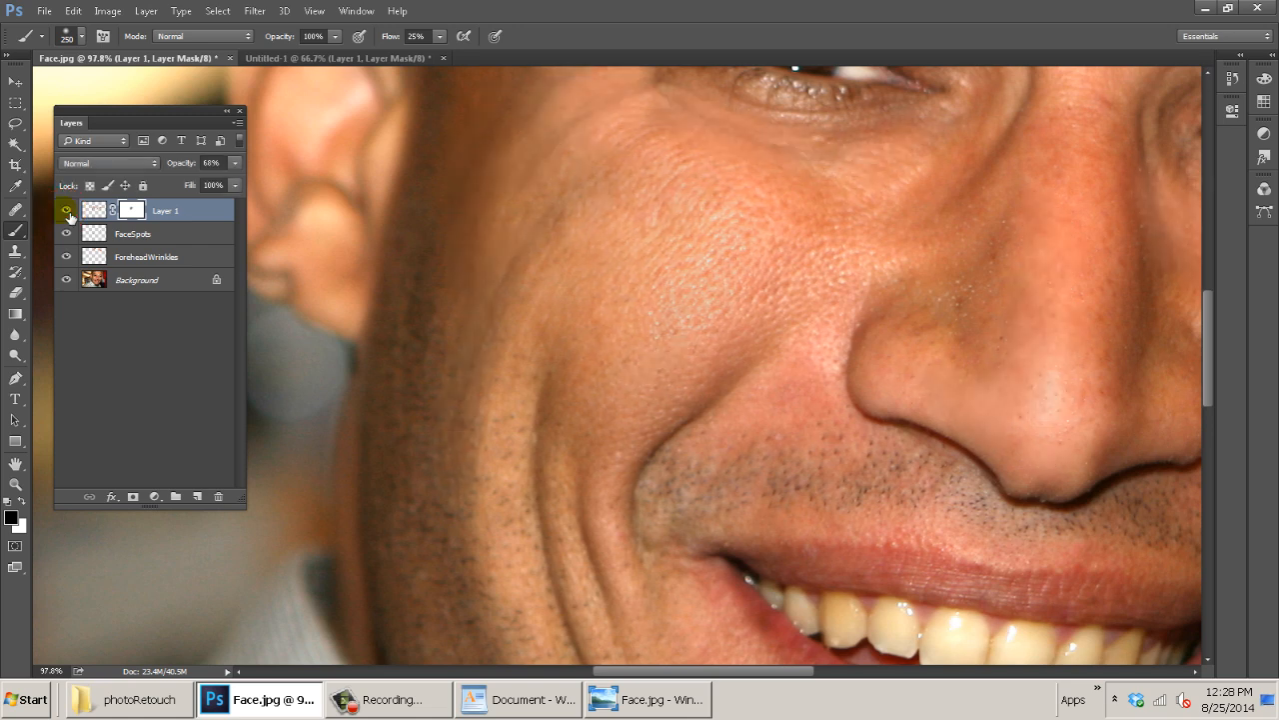
Rebalance the cheek retouch by painting Layer 1's mask over the cheek with white and with black.
shift+click(137, 210)
key(x)
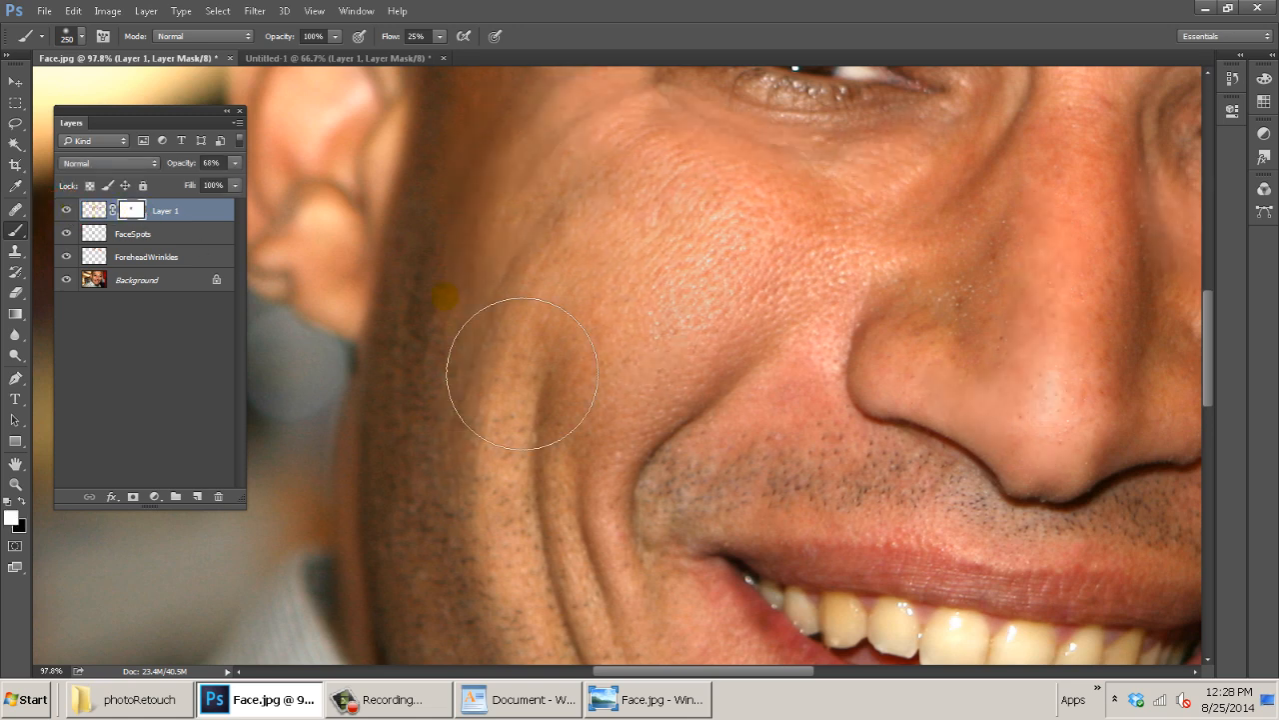
mouse_move(810, 343)
mouse_down()
mouse_move(741, 270)
mouse_move(724, 301)
mouse_move(798, 305)
mouse_move(666, 321)
mouse_move(788, 326)
mouse_move(709, 429)
mouse_move(767, 395)
mouse_move(729, 412)
mouse_move(704, 466)
mouse_move(798, 303)
mouse_move(721, 441)
mouse_move(766, 309)
mouse_move(677, 313)
mouse_move(646, 279)
mouse_move(693, 238)
mouse_move(820, 298)
mouse_move(746, 310)
mouse_move(679, 436)
mouse_move(746, 345)
mouse_move(735, 396)
mouse_move(791, 325)
mouse_move(806, 352)
mouse_move(785, 362)
mouse_move(757, 443)
mouse_up()
key(x)
mouse_move(838, 308)
mouse_down()
mouse_move(757, 428)
mouse_move(809, 314)
mouse_move(716, 465)
mouse_move(727, 502)
mouse_move(794, 269)
mouse_move(684, 341)
mouse_up()
mouse_move(598, 214)
mouse_down()
mouse_move(654, 471)
mouse_move(666, 443)
mouse_move(637, 586)
mouse_up()
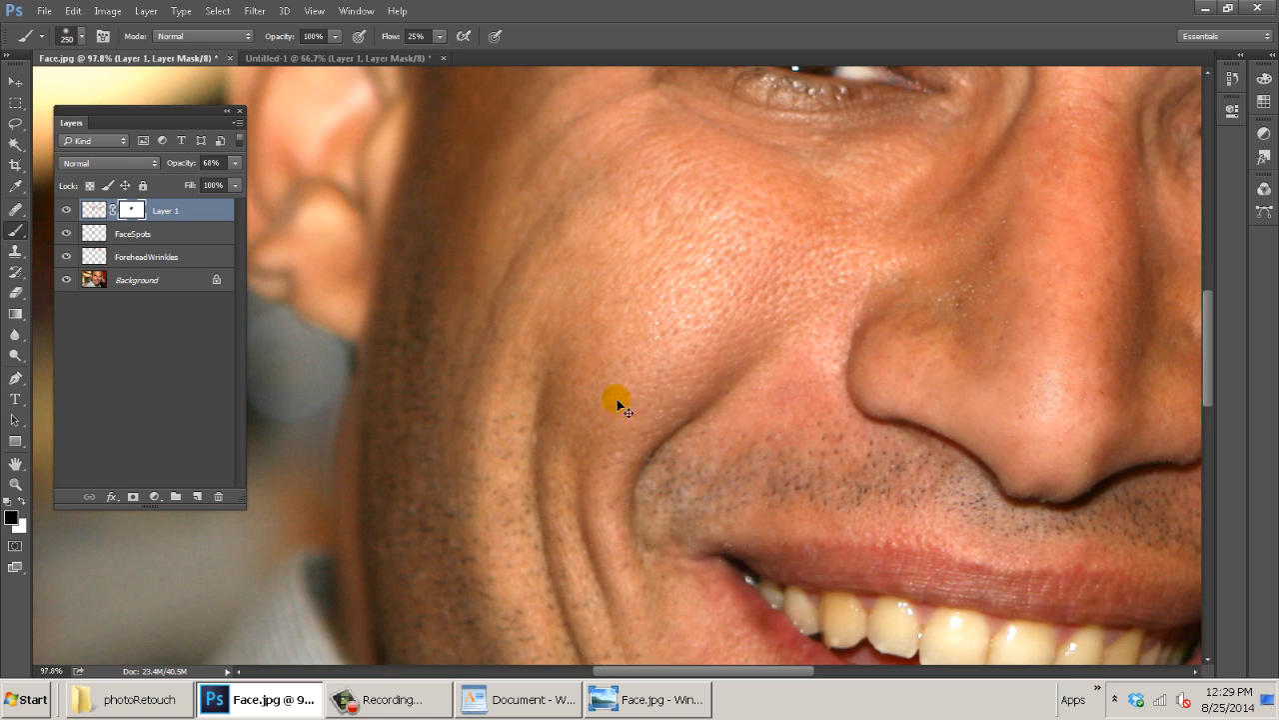
Toggle Layer 1's visibility to compare the cheek retouch at 50% zoom.
key(ctrl+minus)
key(ctrl+minus)
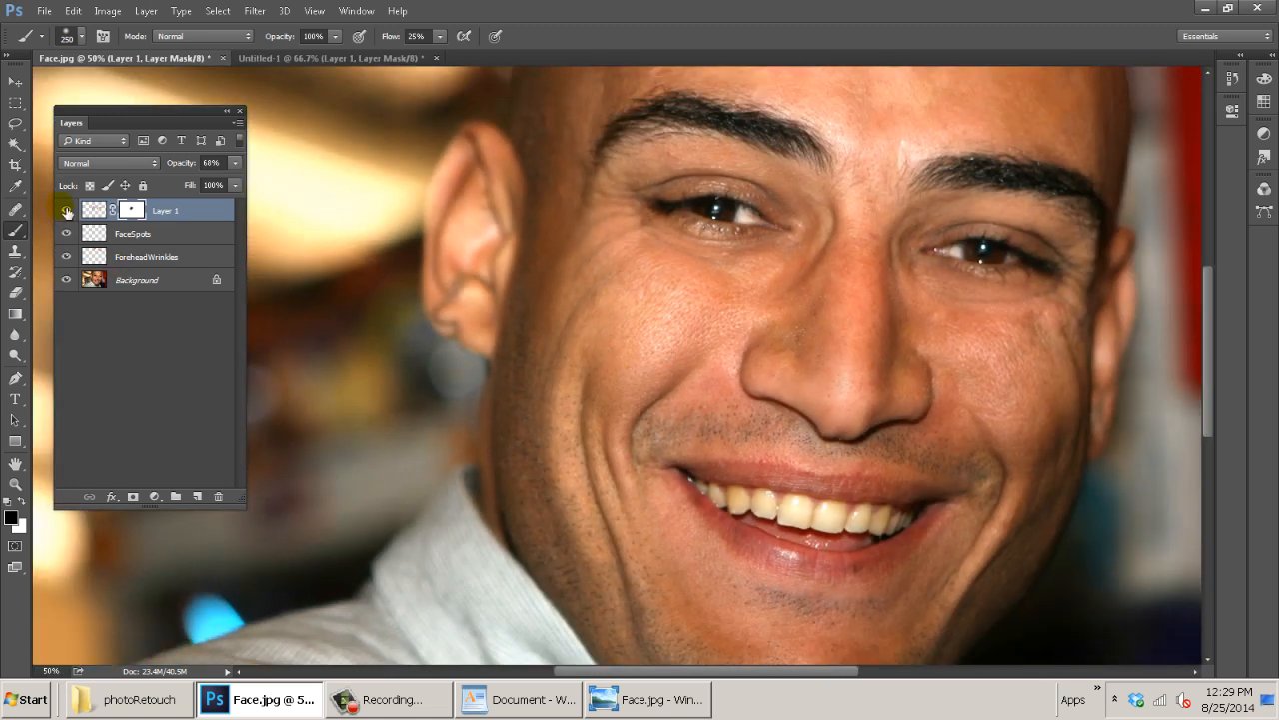
click(66, 211)
click(66, 211)
click(66, 211)
click(66, 211)
Fine-tune Layer 1's mask on the cheek beside the nose with white and black strokes, comparing with the layer hidden and shown.
key(x)
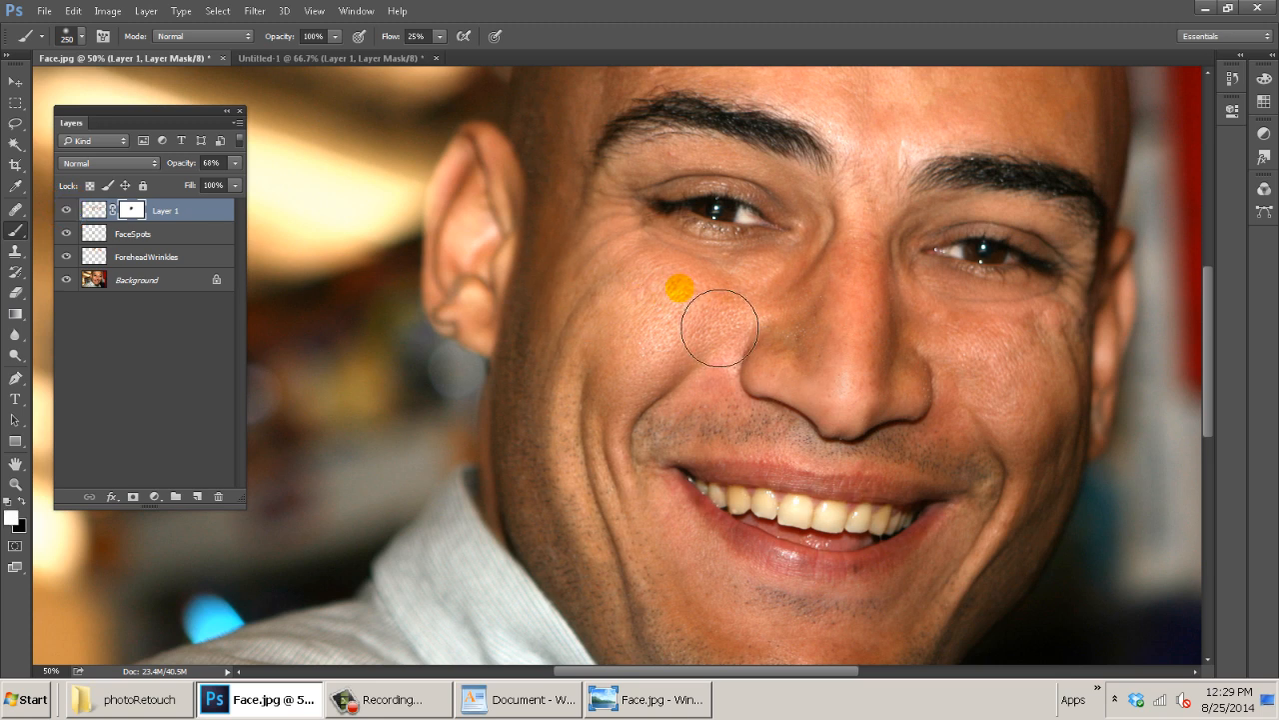
mouse_move(714, 320)
mouse_down()
mouse_move(668, 394)
mouse_move(709, 348)
mouse_up()
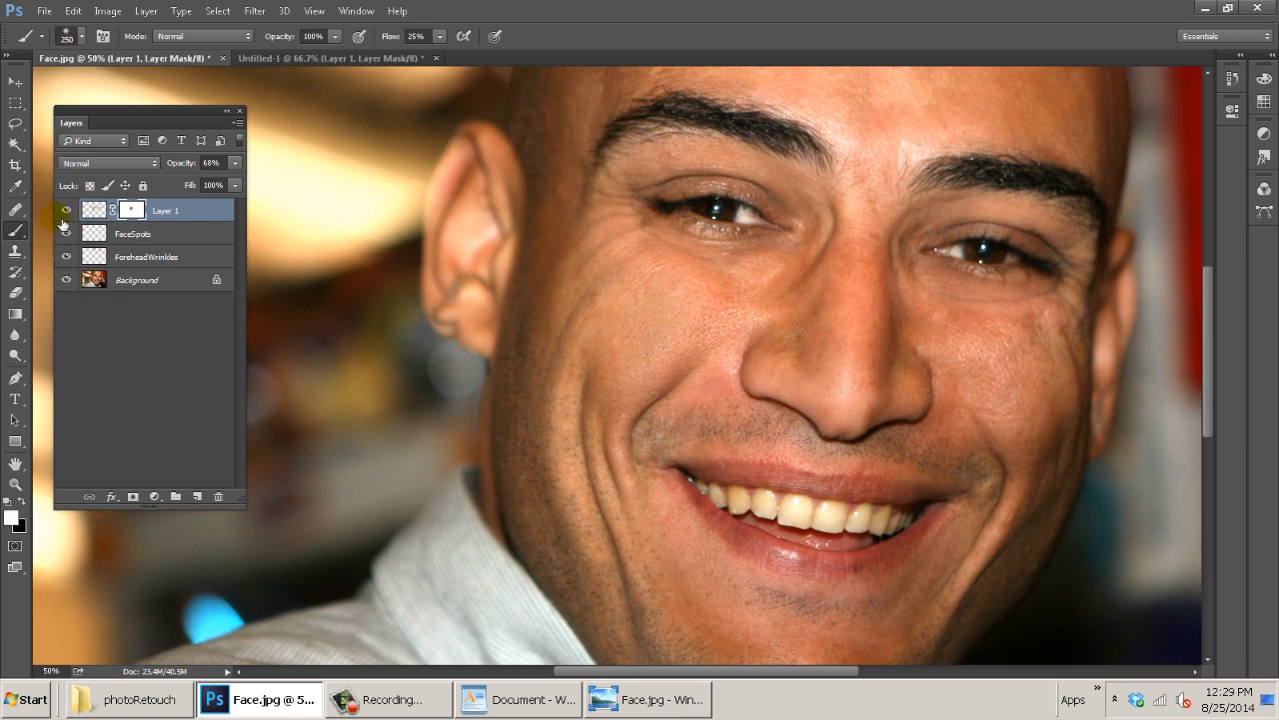
click(66, 210)
click(68, 210)
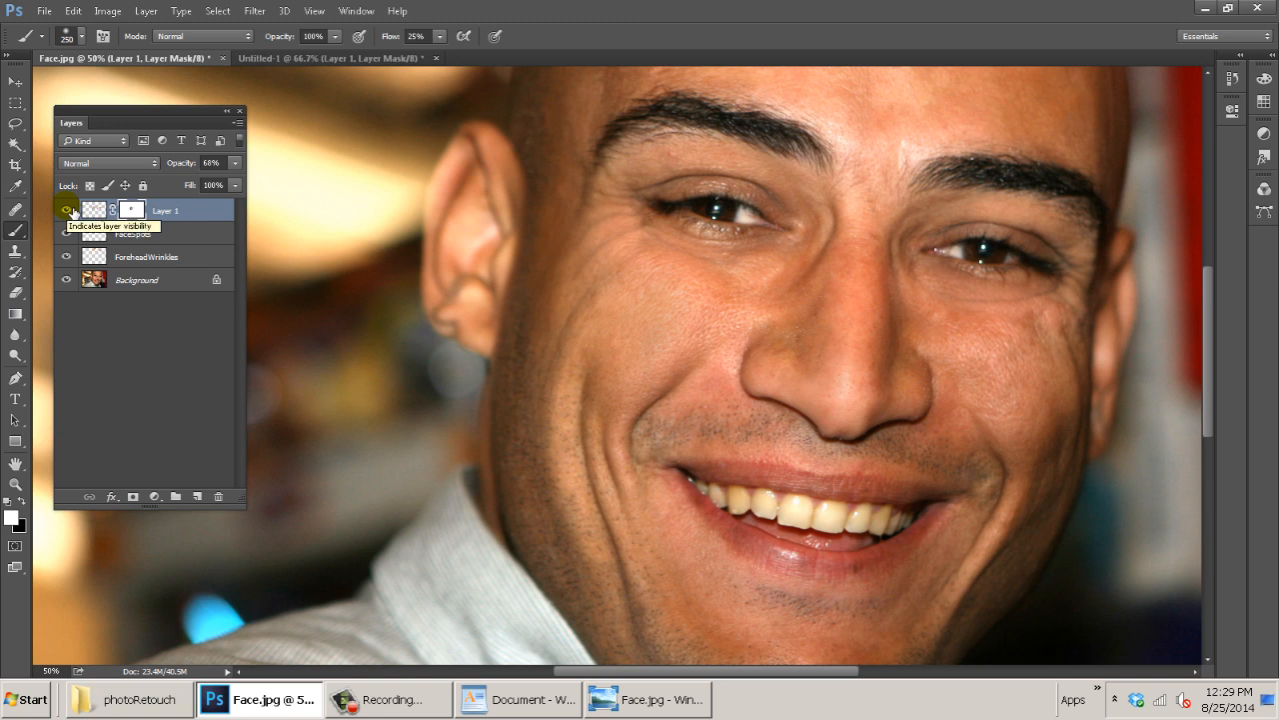
key(x)
click(699, 396)
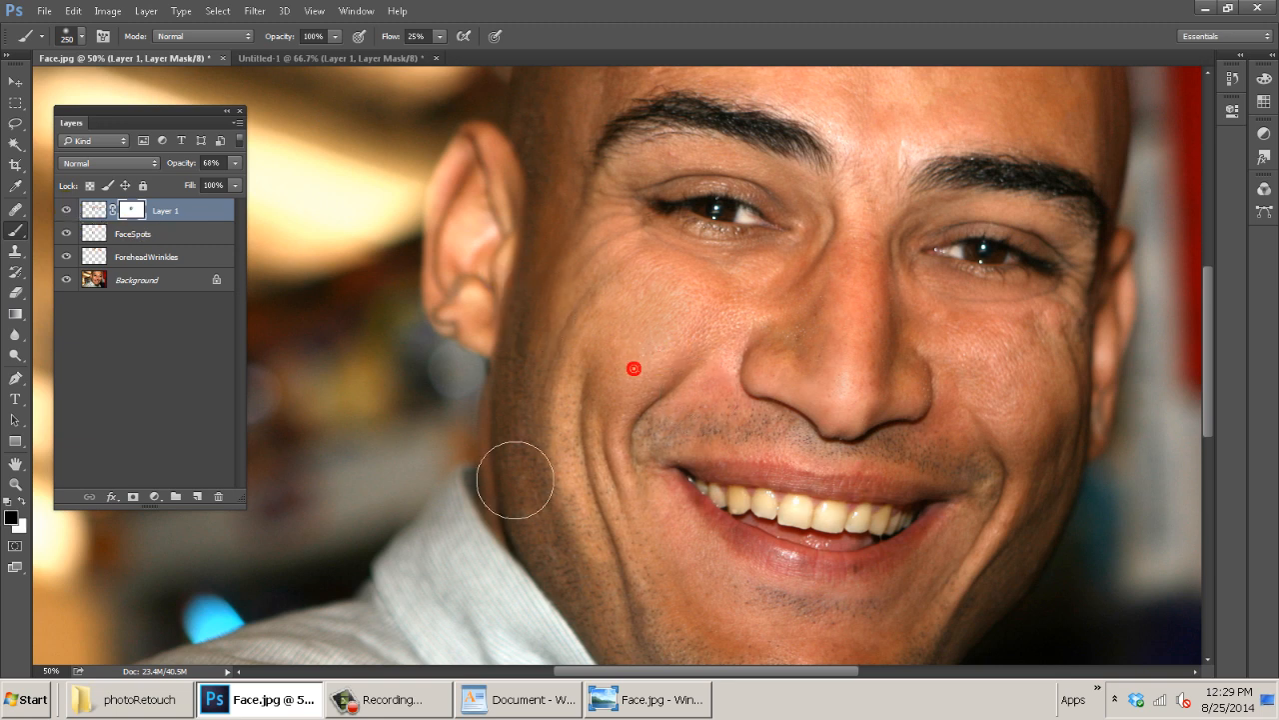
click(66, 211)
click(67, 211)
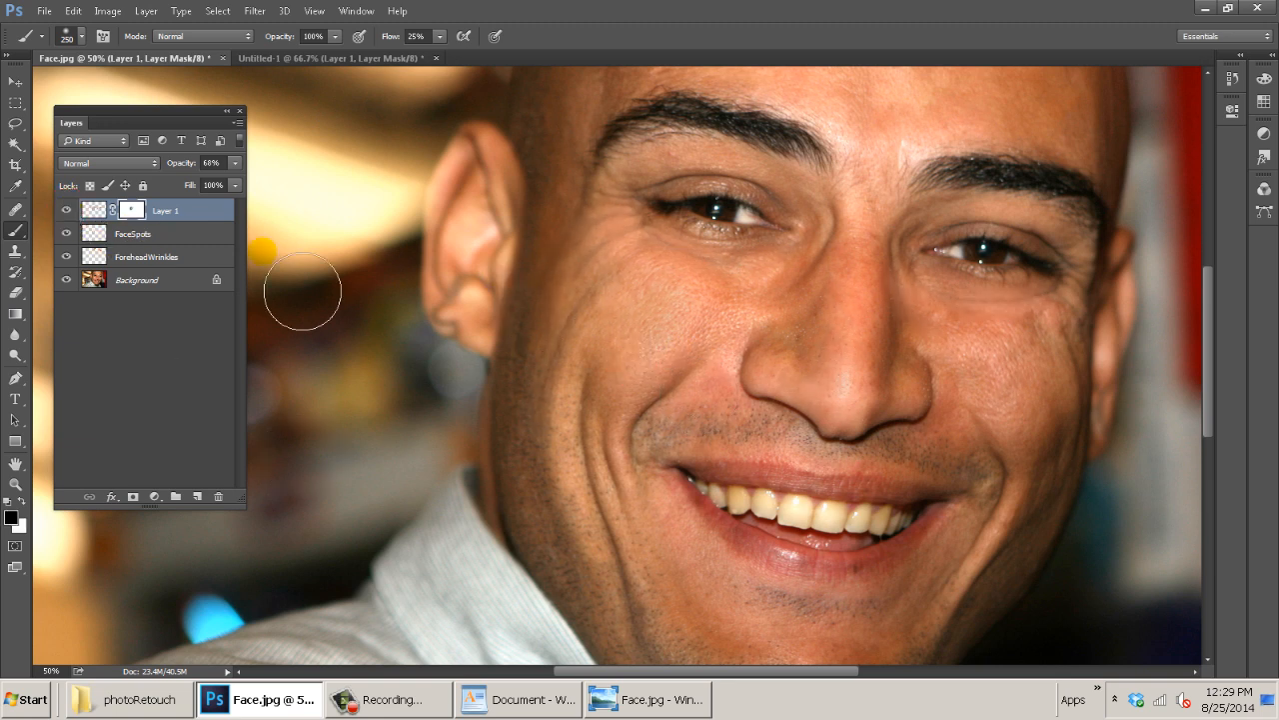
Make Layer 1's image active instead of its mask, compare the layer hidden and shown, and rename it WrinklesTouchup.
drag(876, 366, 676, 374)
click(96, 211)
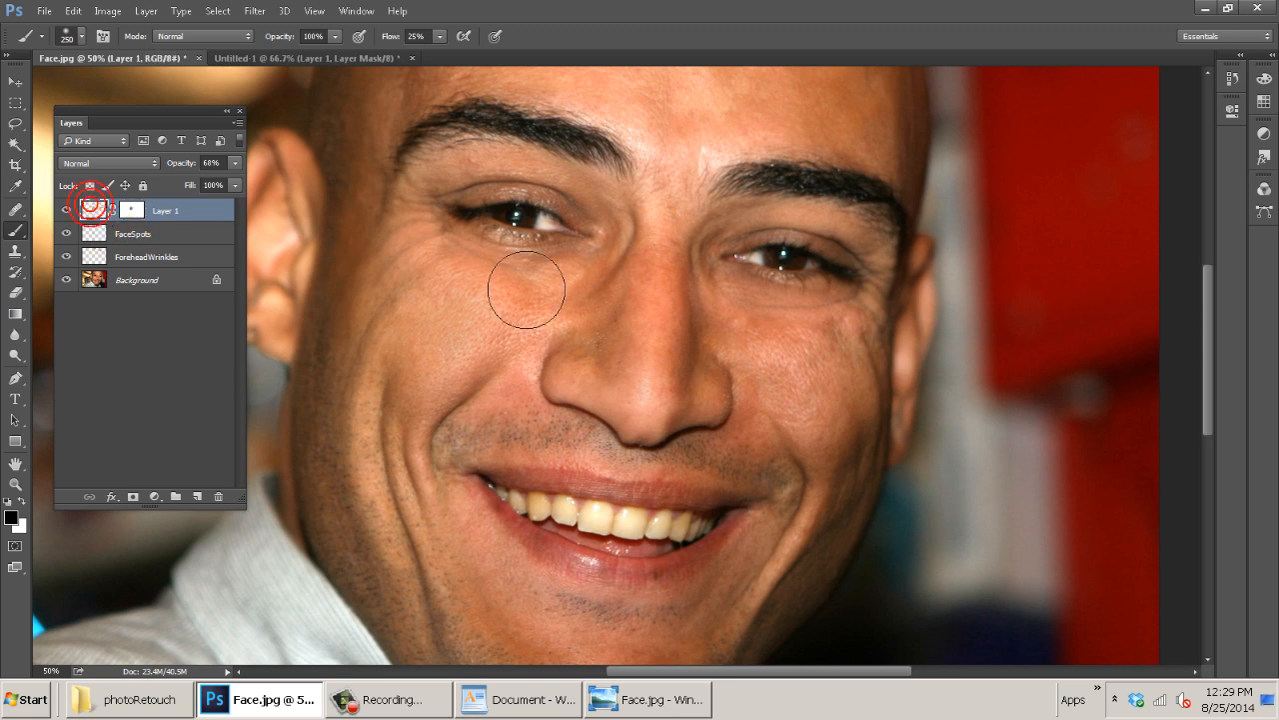
drag(537, 297, 565, 310)
click(75, 213)
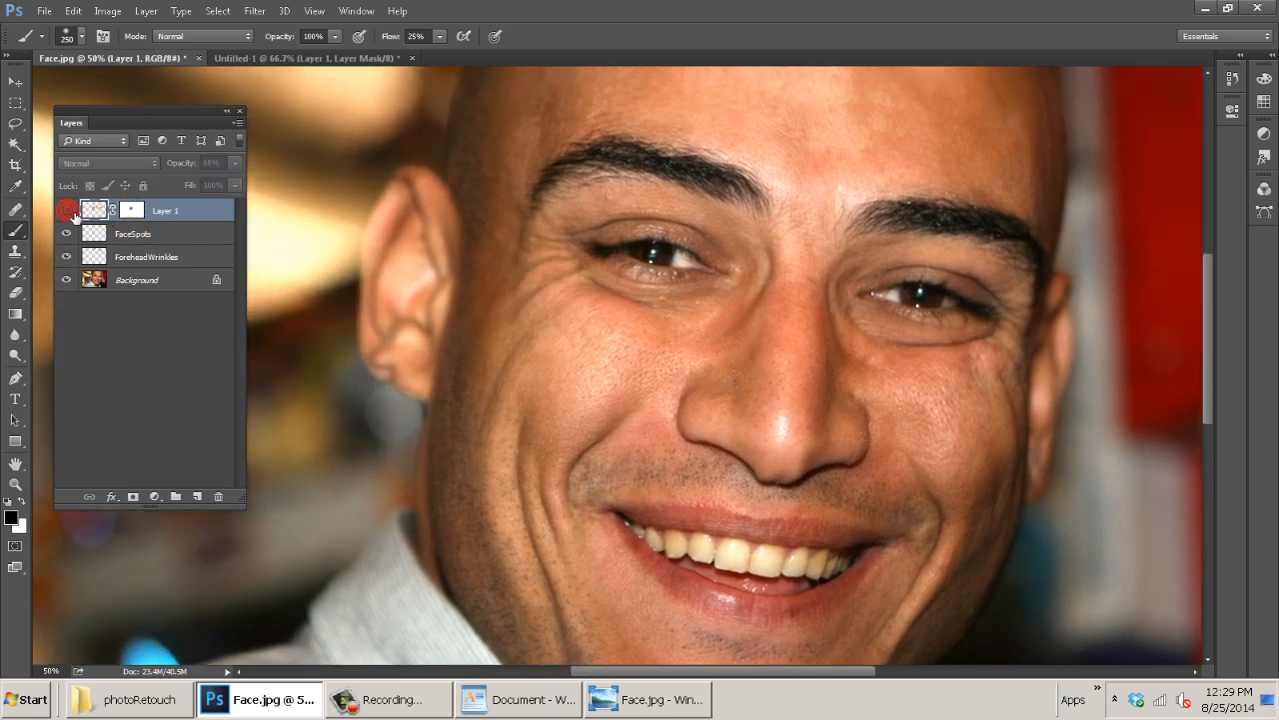
click(75, 213)
click(70, 212)
click(70, 212)
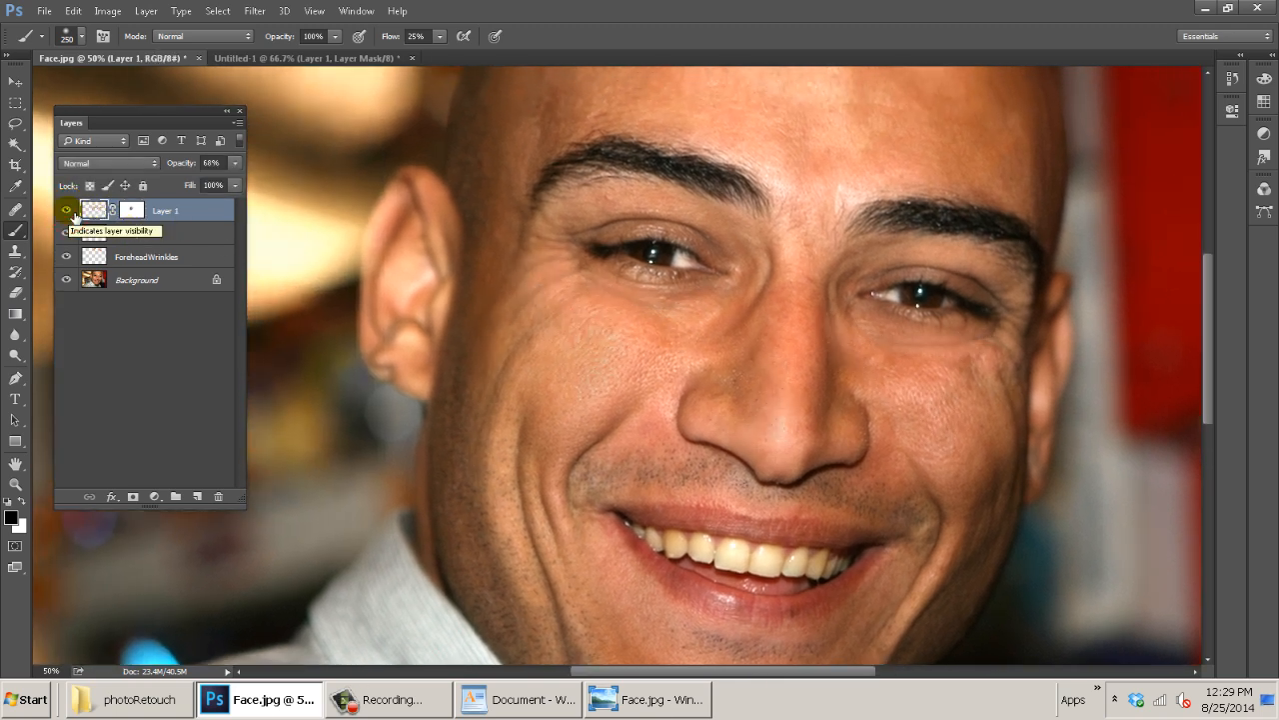
click(74, 212)
click(74, 212)
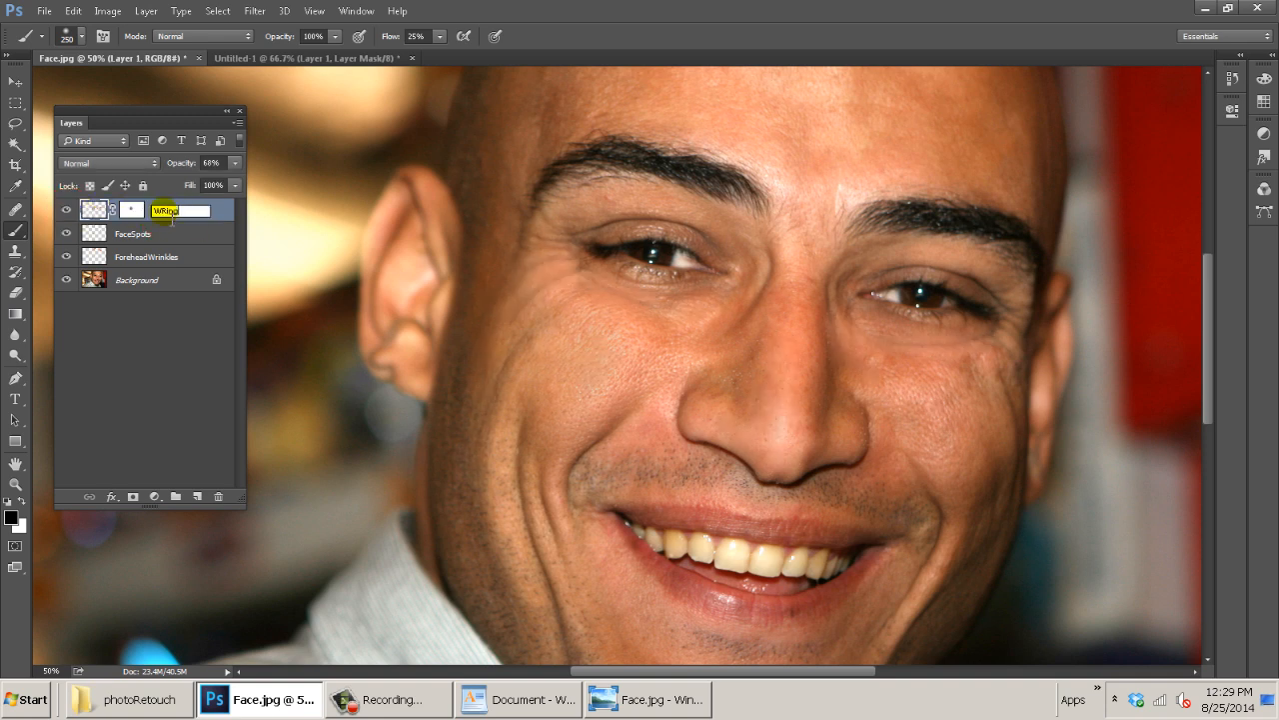
text(rinklesTouchup)
key(Return)
drag(889, 371, 751, 188)
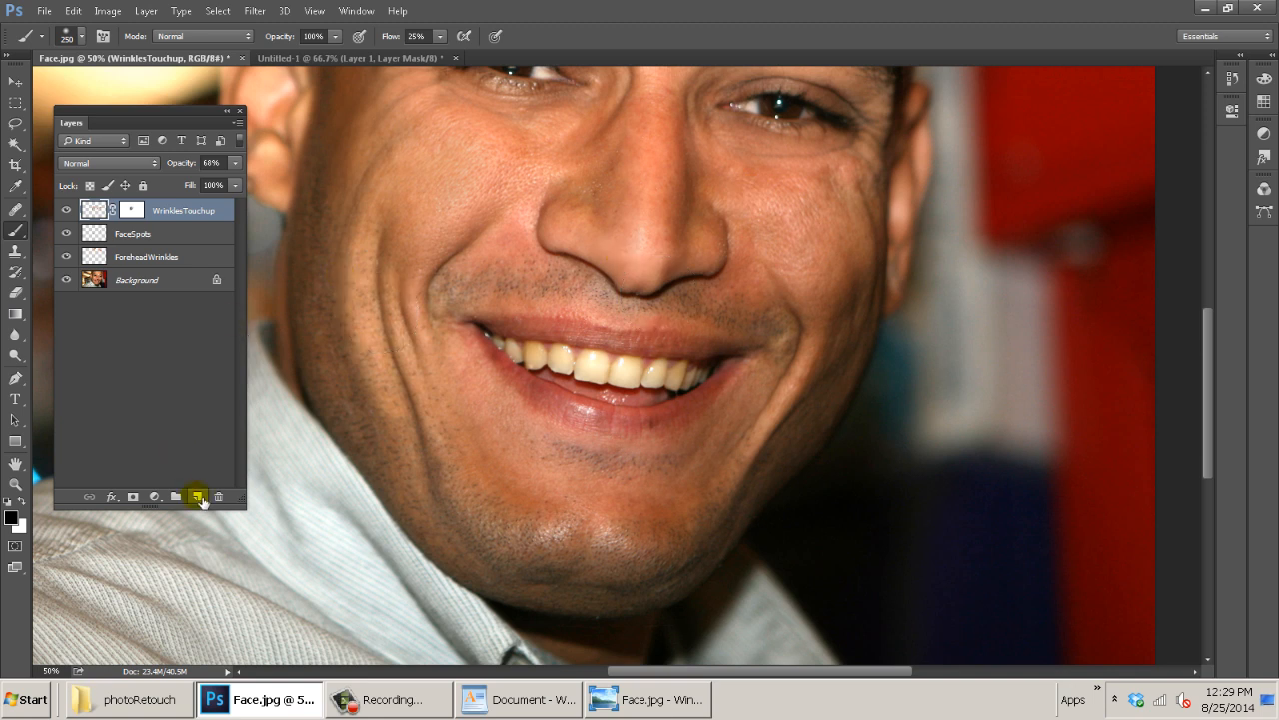
click(200, 497)
drag(540, 362, 658, 374)
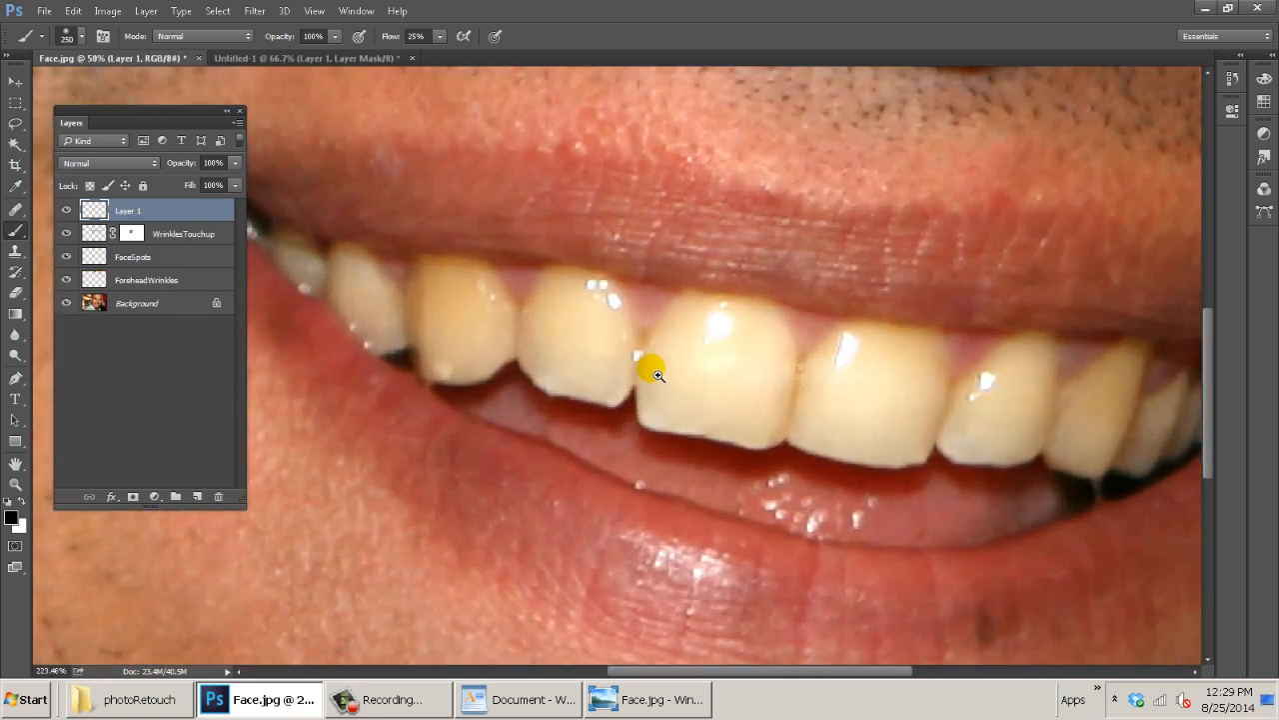
key(bracketleft)
key(bracketleft)
key(bracketleft)
key(bracketleft)
key(bracketleft)
key(bracketleft)
key(bracketleft)
key(bracketleft)
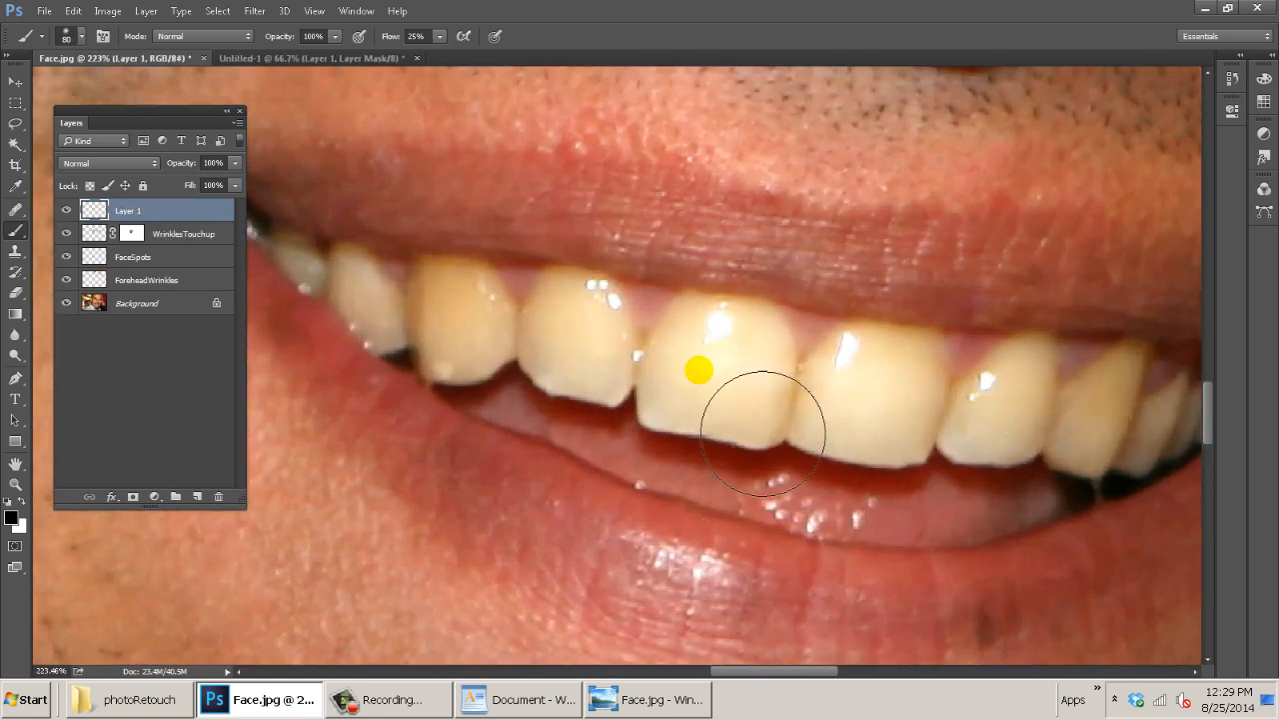
key(bracketleft)
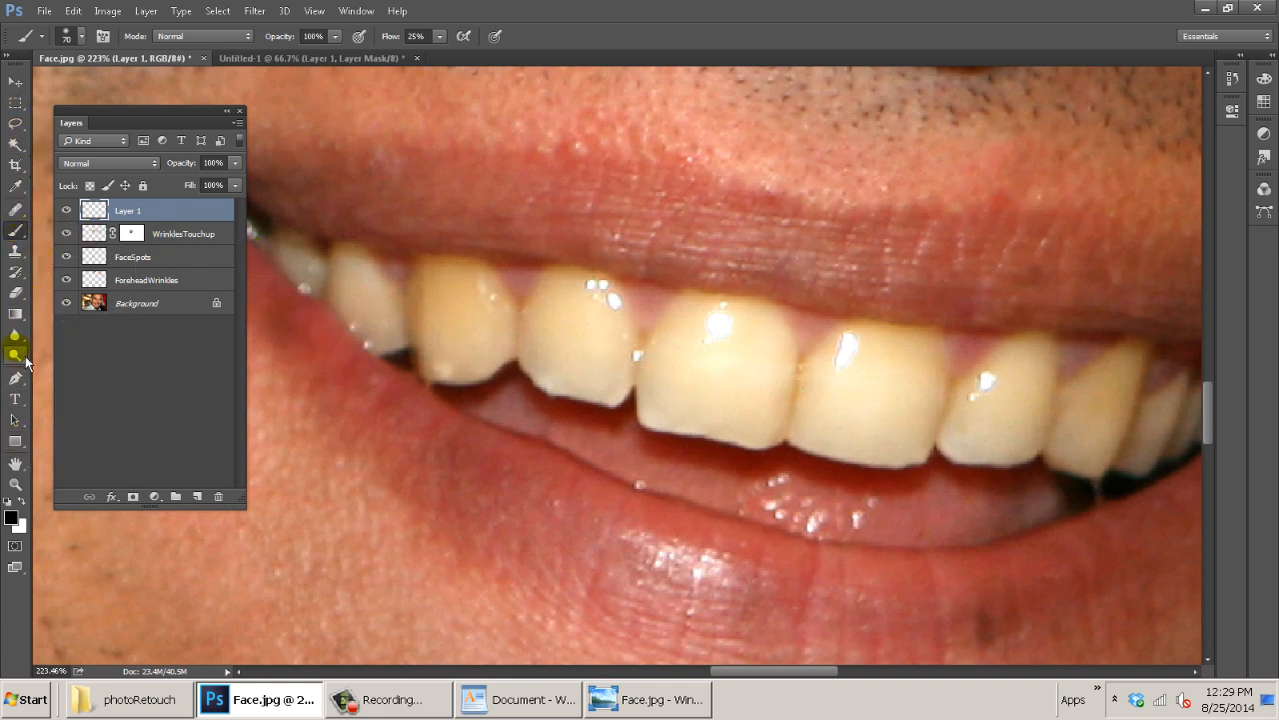
drag(450, 312, 563, 320)
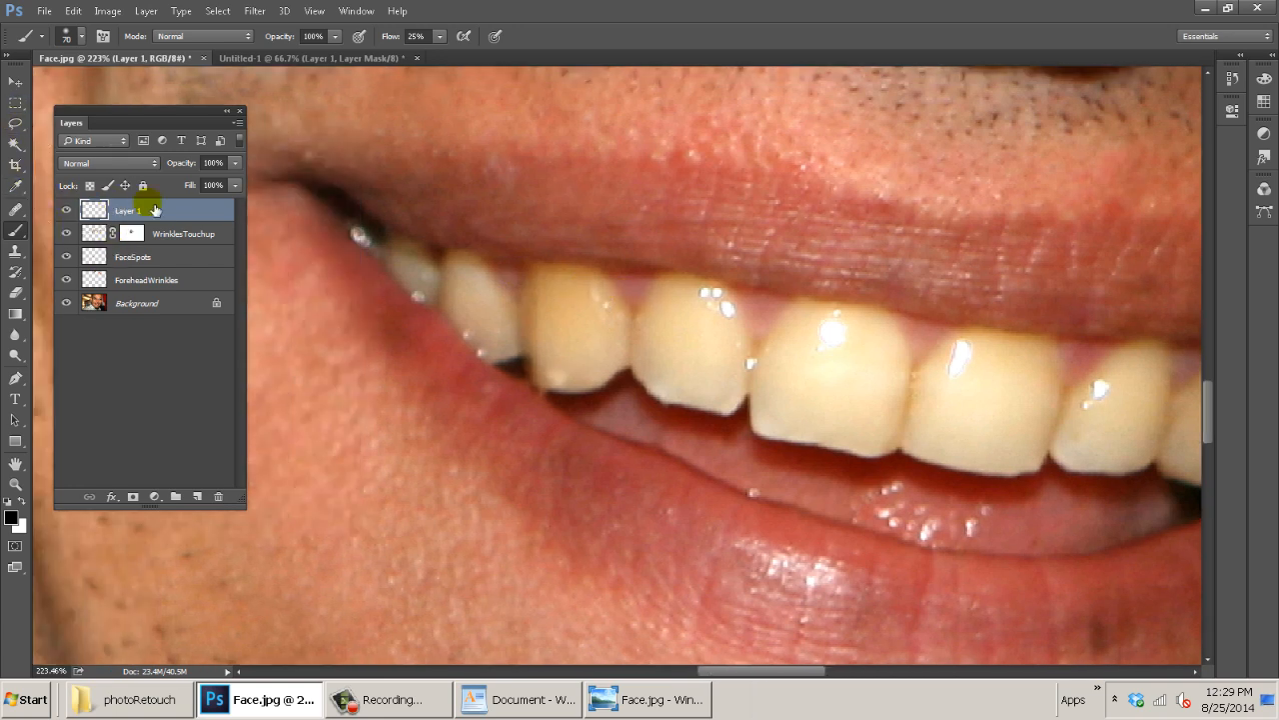
click(219, 497)
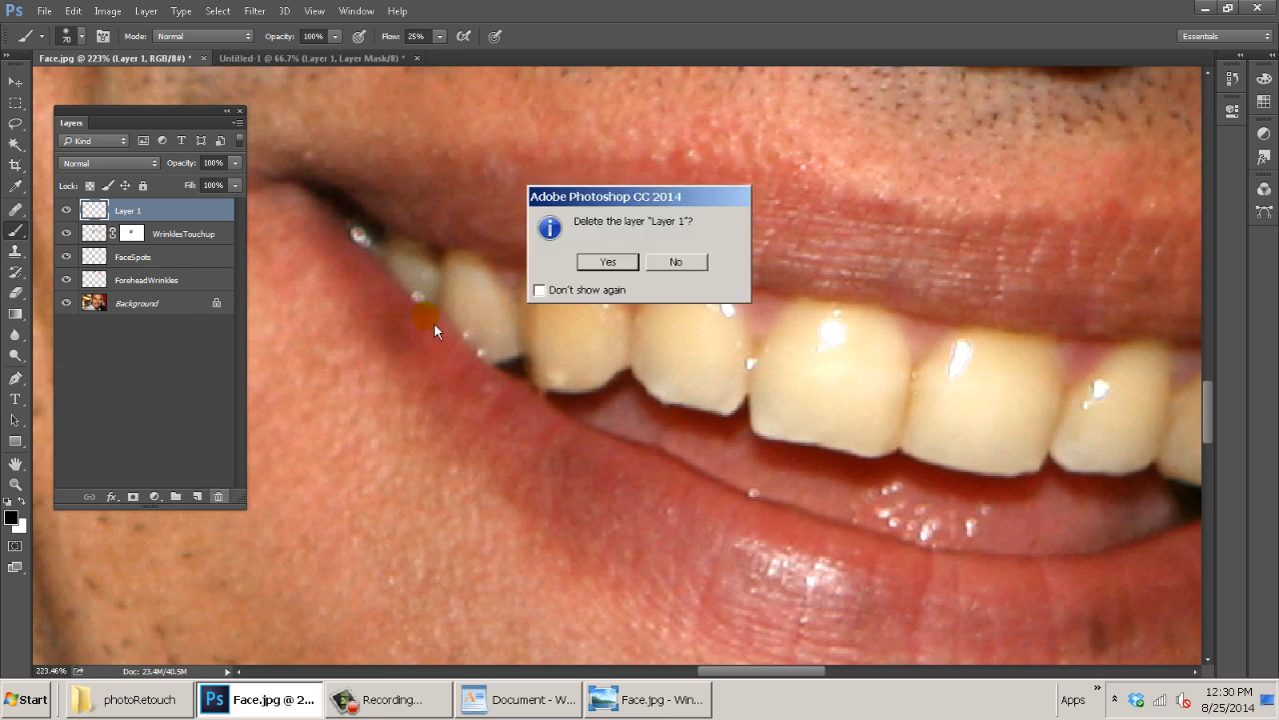
key(Return)
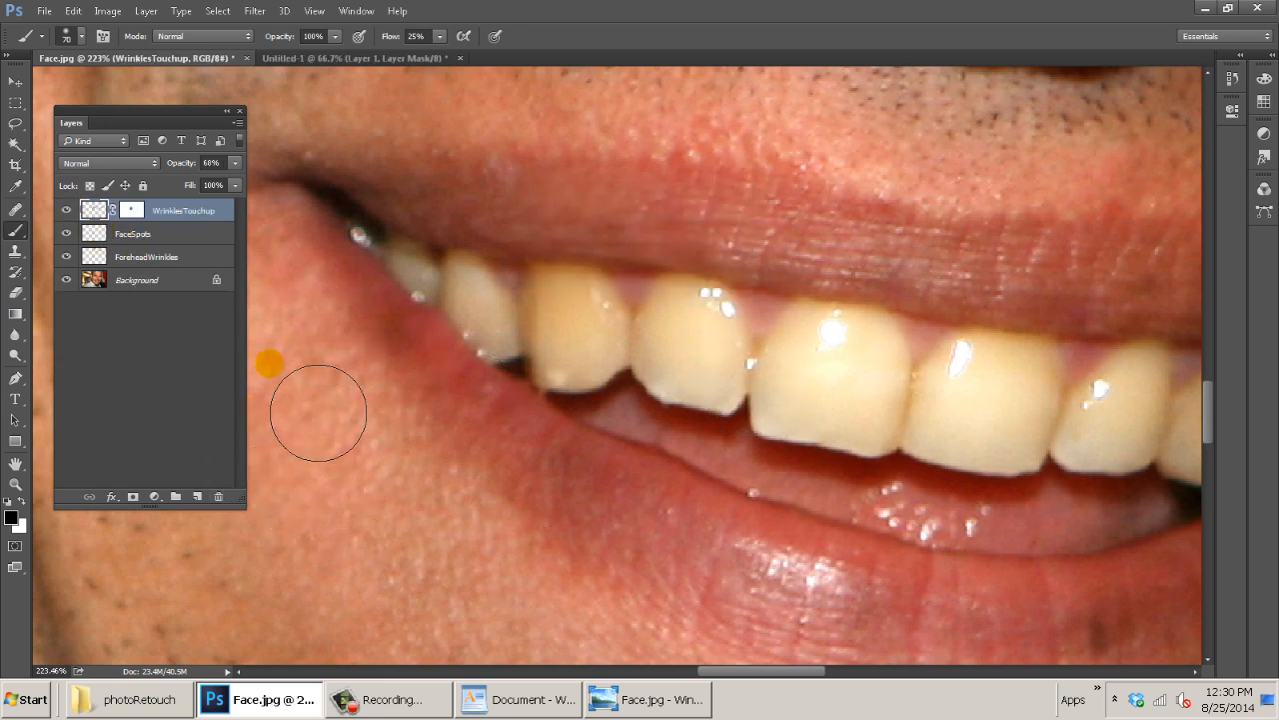
click(16, 250)
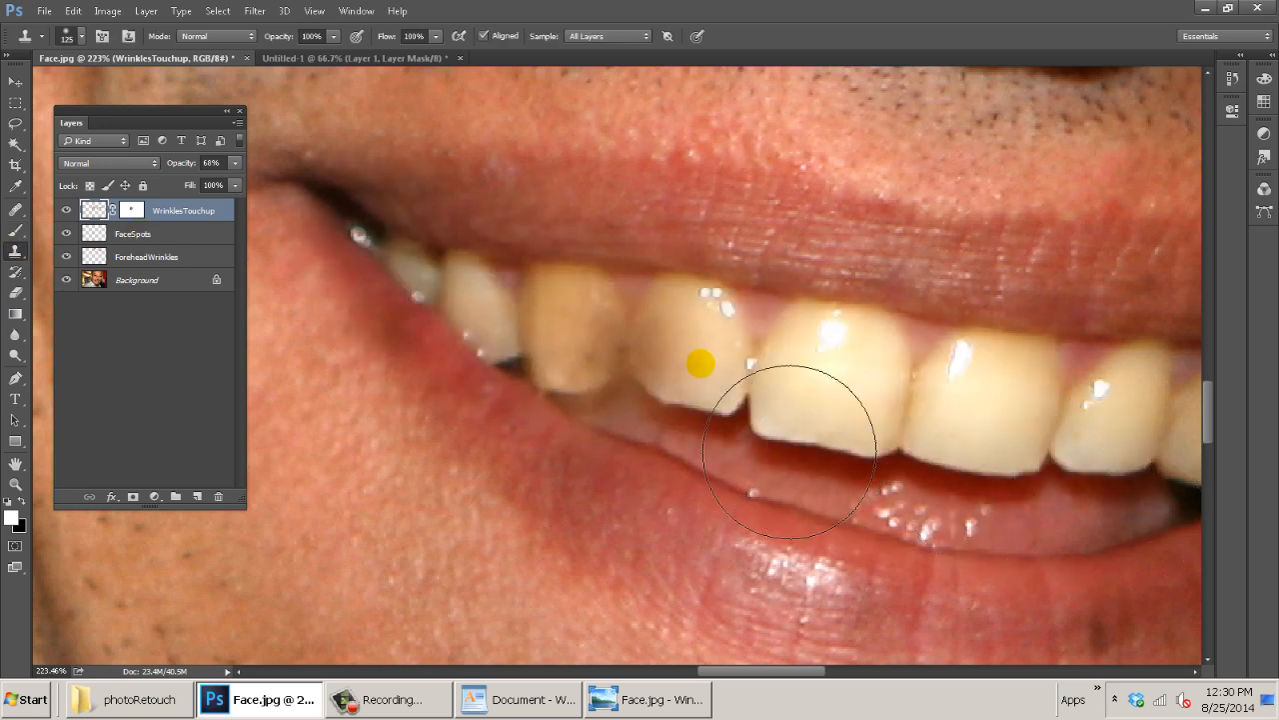
mouse_move(896, 429)
mouse_down()
mouse_move(473, 363)
mouse_move(783, 395)
mouse_move(649, 377)
mouse_move(962, 376)
mouse_move(1023, 355)
mouse_move(838, 356)
mouse_move(928, 446)
mouse_move(647, 422)
mouse_move(489, 384)
mouse_move(399, 326)
mouse_move(585, 399)
mouse_move(973, 464)
mouse_move(819, 466)
mouse_move(660, 425)
mouse_move(1057, 450)
mouse_move(483, 379)
mouse_move(543, 357)
mouse_up()
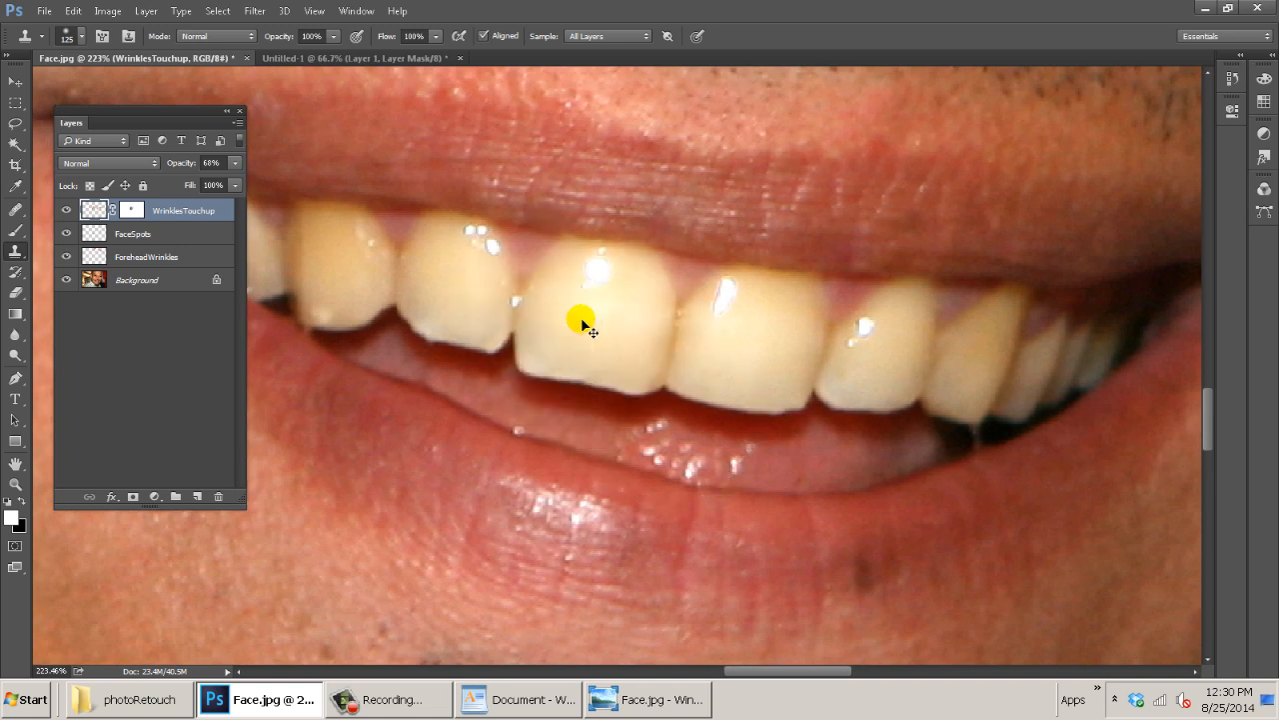
key(ctrl+1)
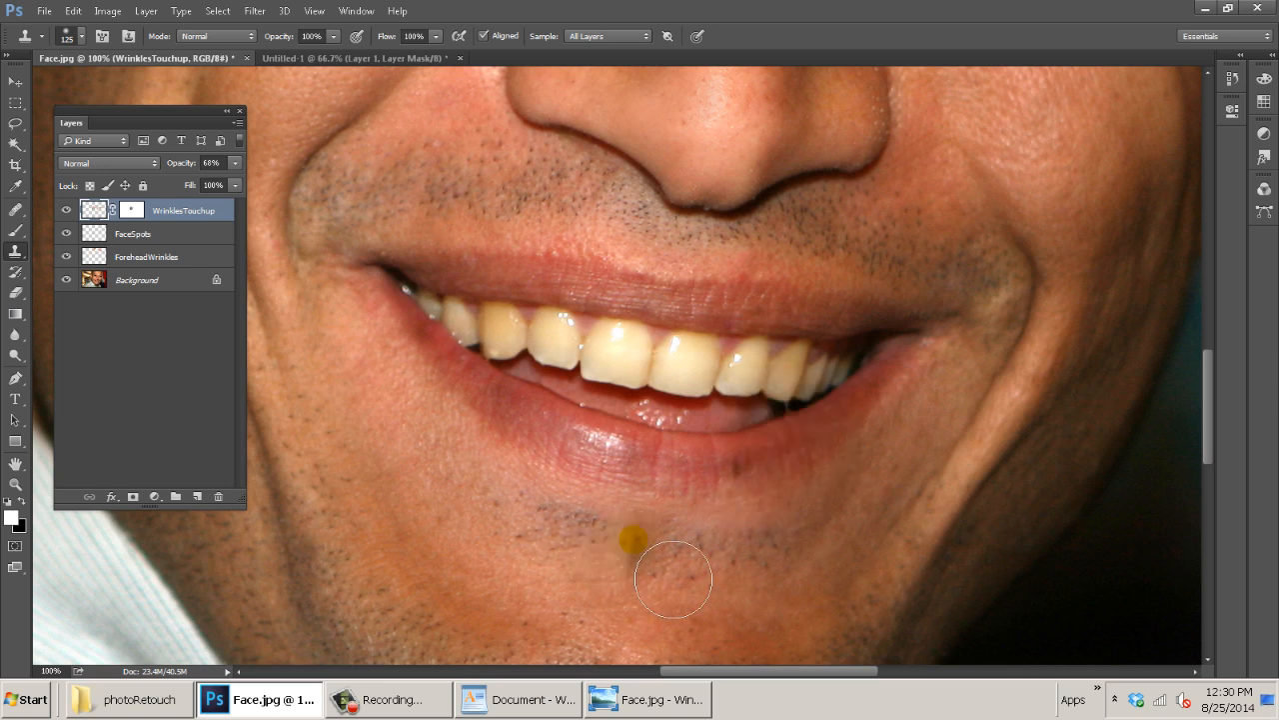
key(v)
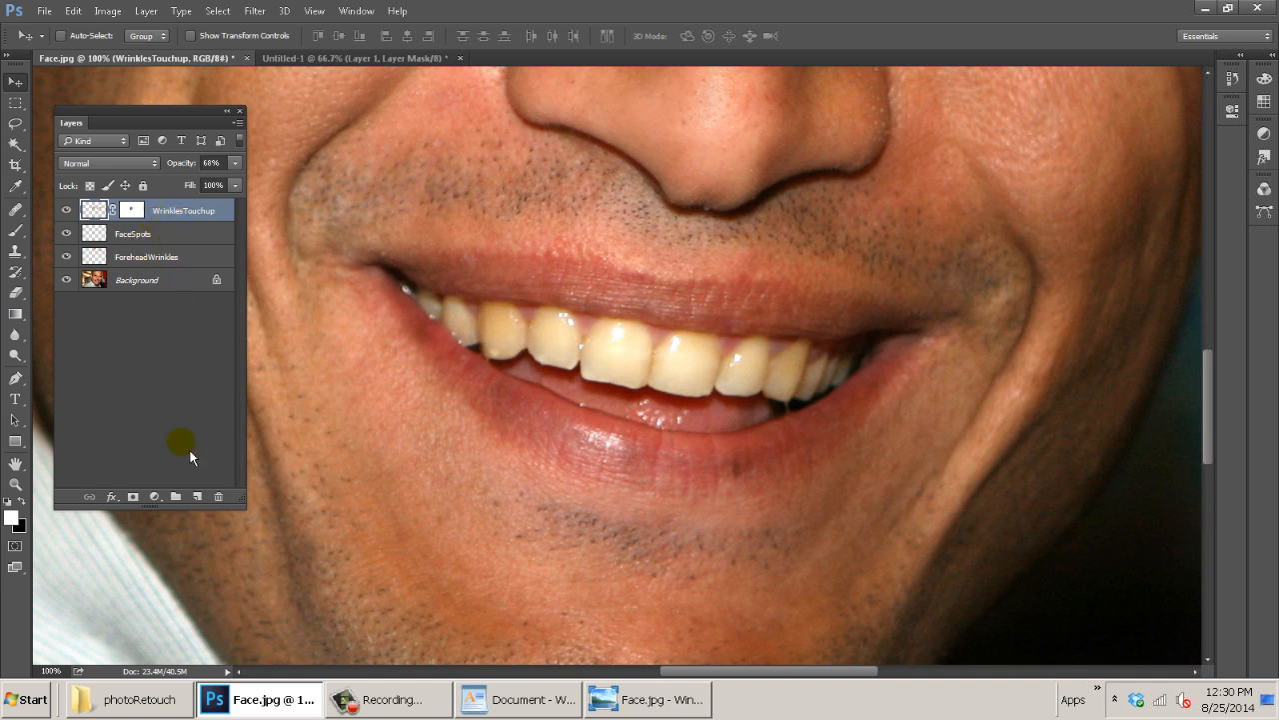
Create a new layer above WrinklesTouchup and name it Extra.
click(199, 496)
double_click(134, 212)
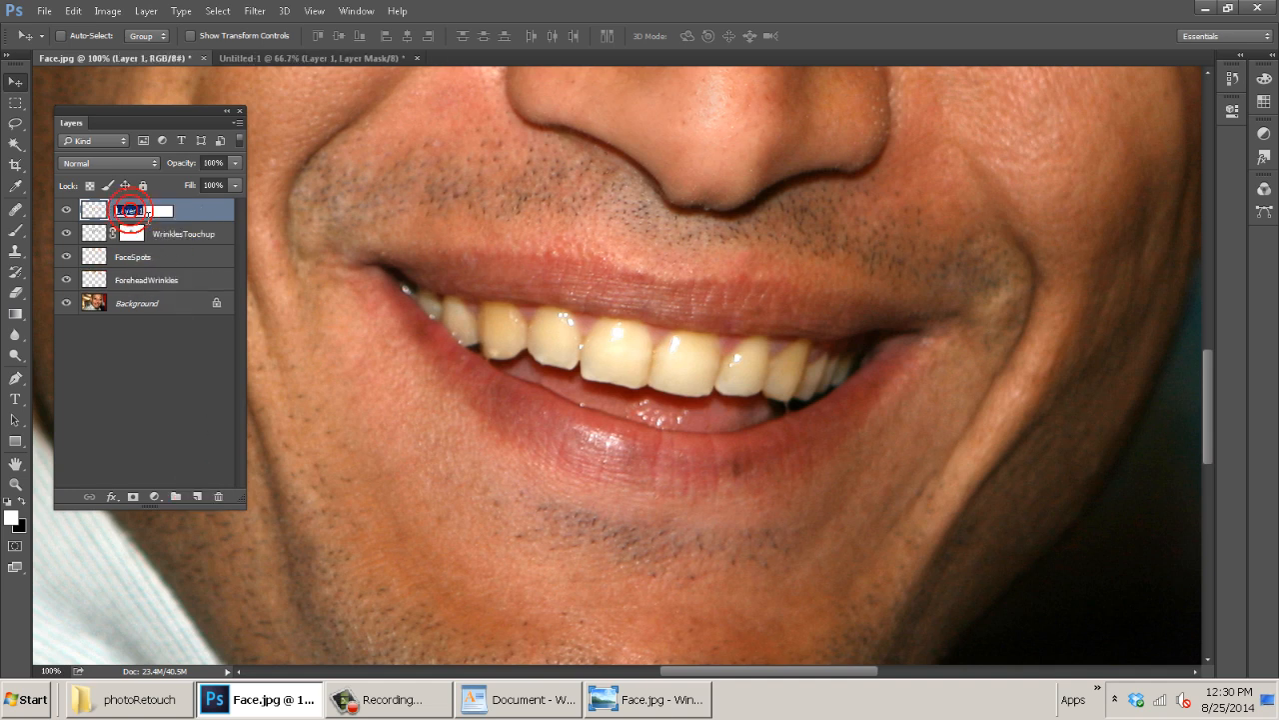
text(Extra)
key(Return)
Set up the Clone Stamp on the Extra layer for the dark gap below the teeth, reducing the brush to 35 px.
drag(686, 381, 769, 388)
drag(954, 394, 650, 295)
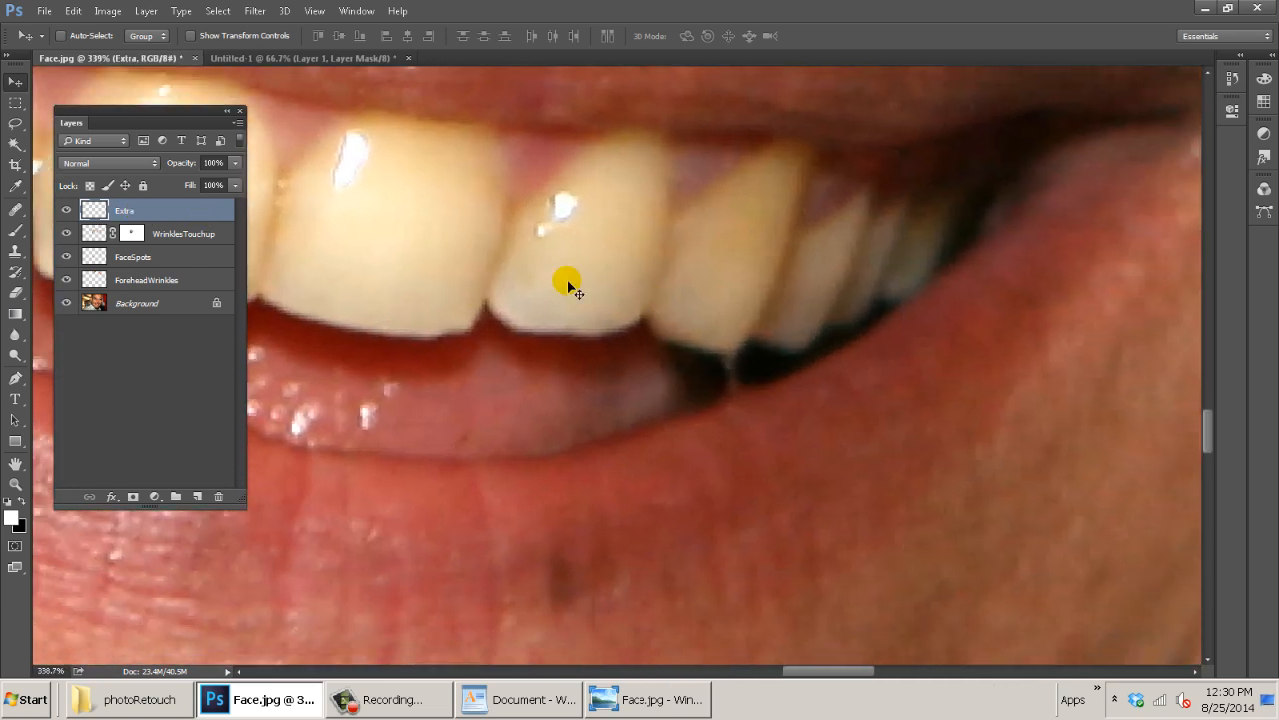
click(22, 232)
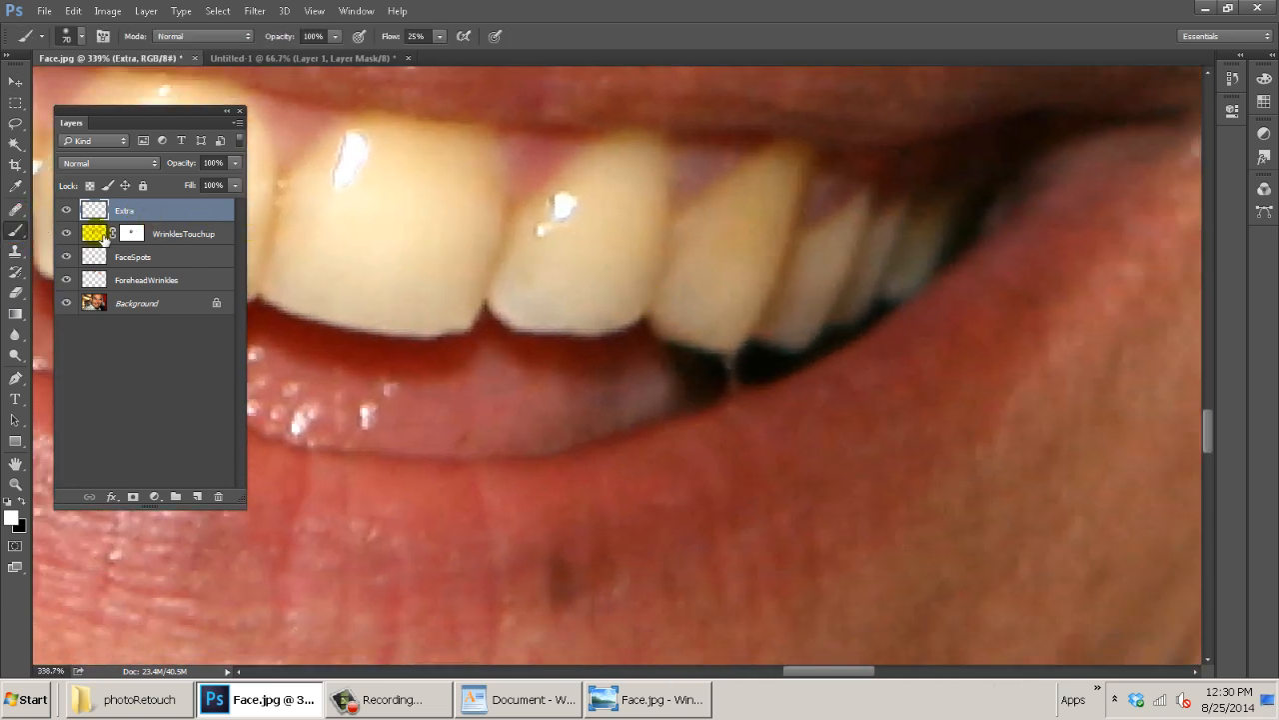
click(15, 251)
key(bracketleft)
key(bracketleft)
key(bracketleft)
key(bracketleft)
key(bracketleft)
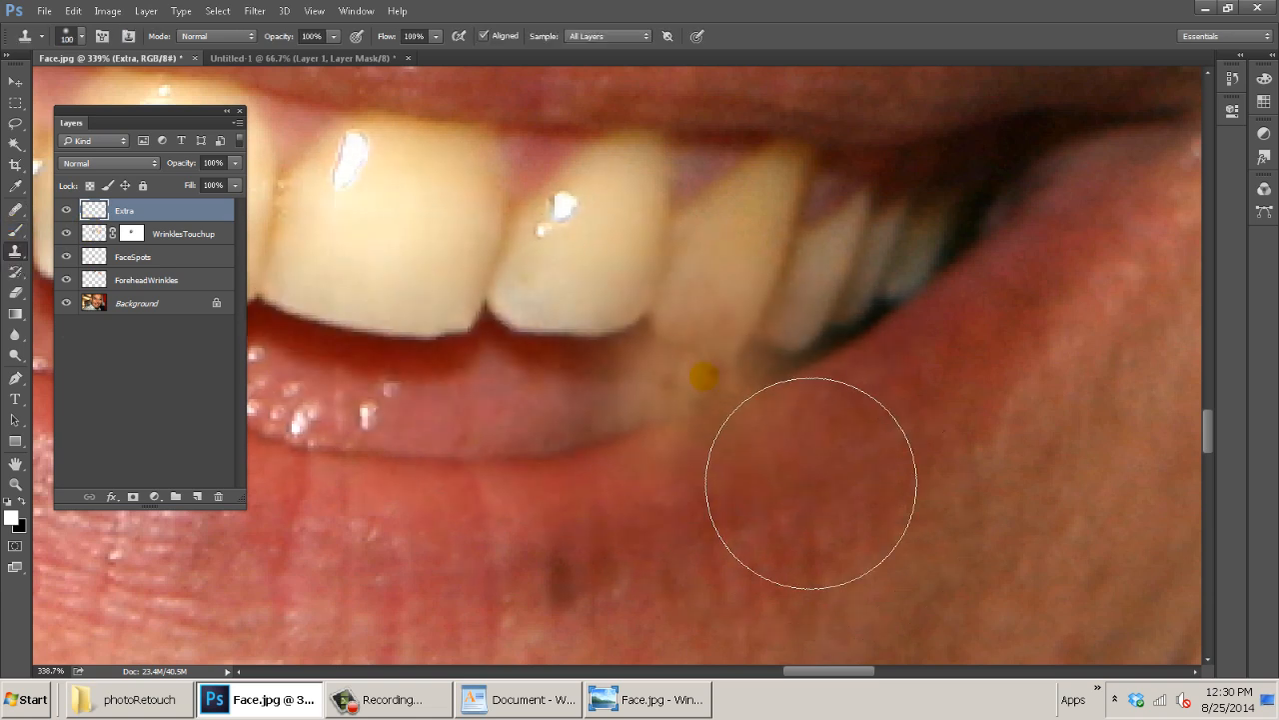
key(bracketleft)
key(bracketleft)
key(bracketleft)
key(bracketleft)
key(bracketleft)
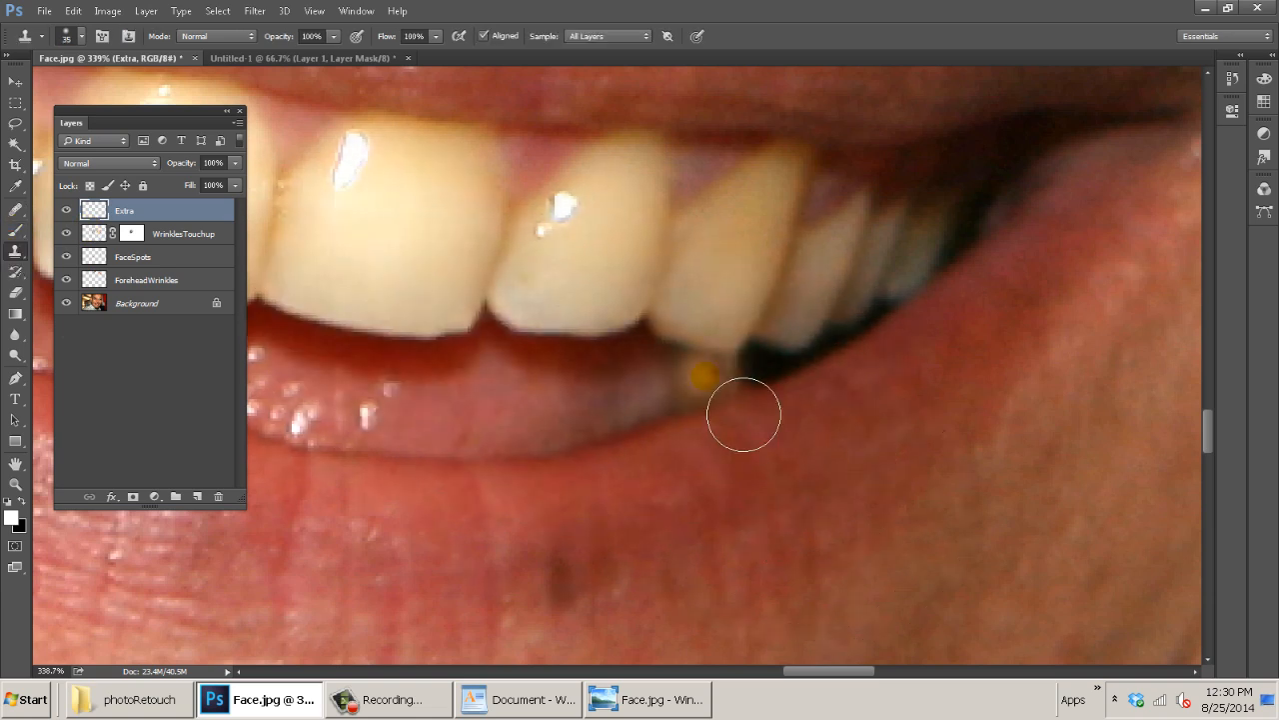
Clone the dark mouth gap over the thin saliva strand below the teeth with a 9 px Clone Stamp on the Extra layer.
key(ctrl+z)
click(23, 251)
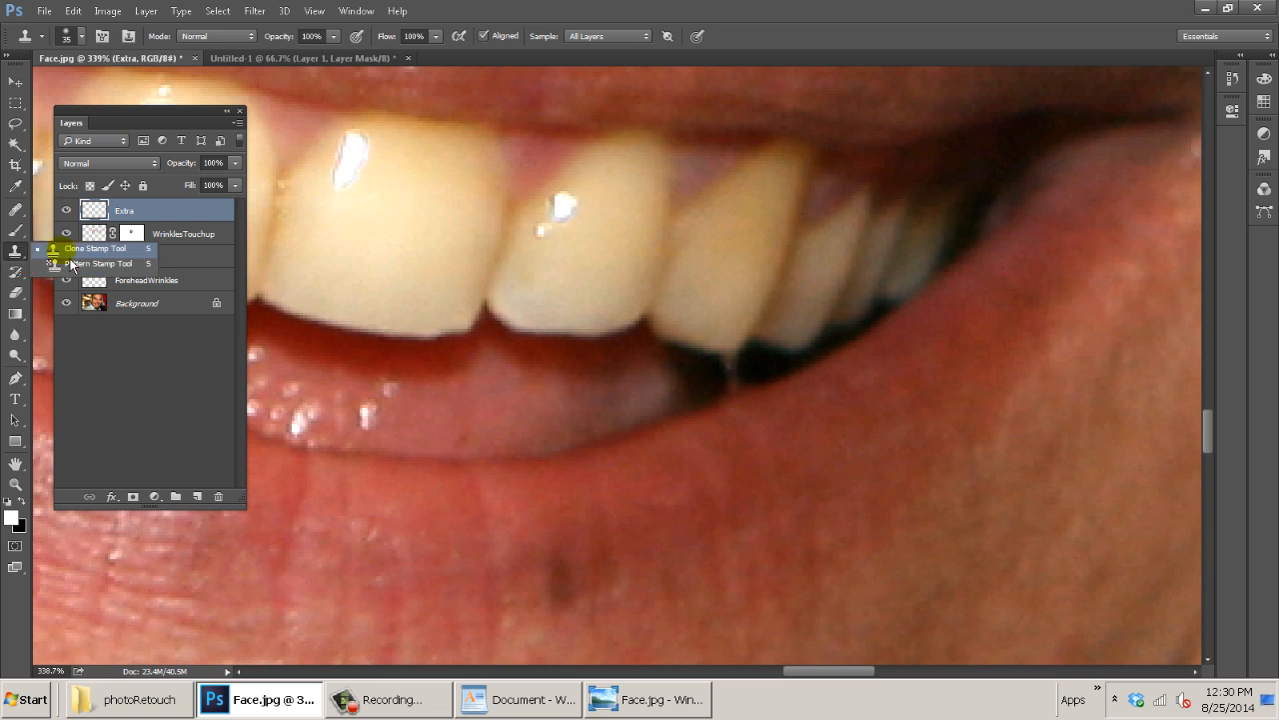
click(705, 379)
click(733, 383)
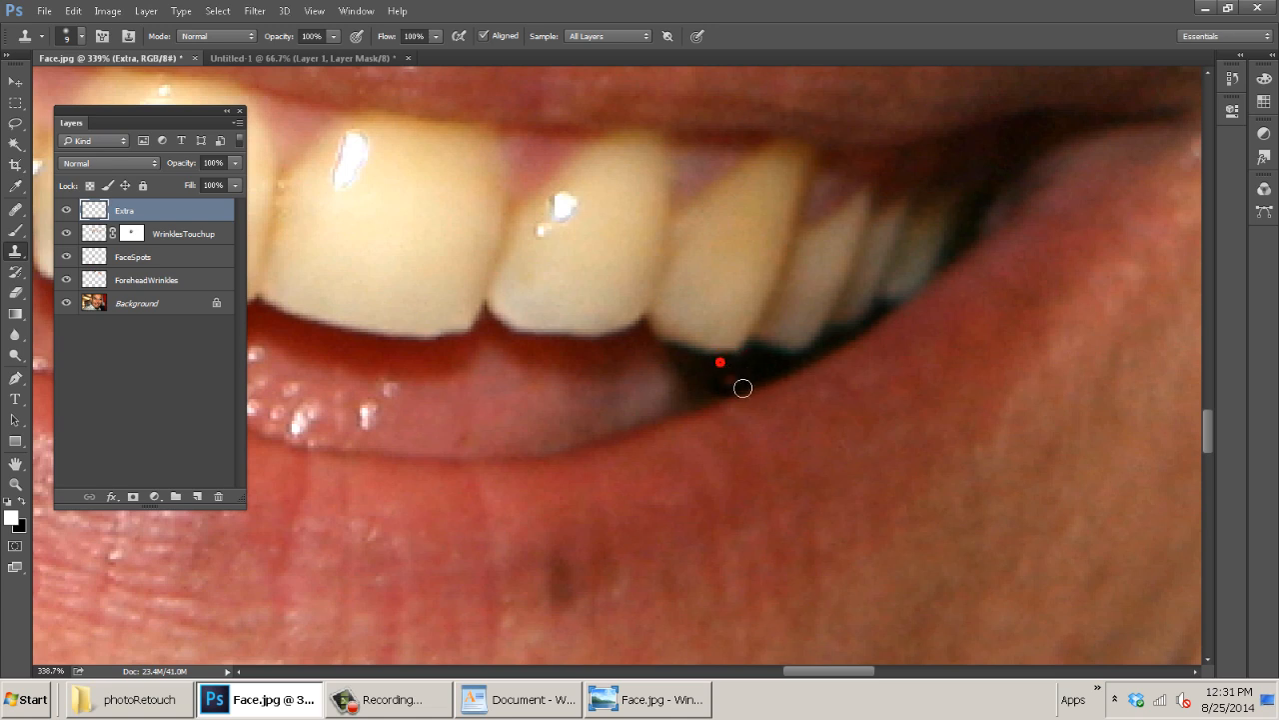
alt+click(820, 478)
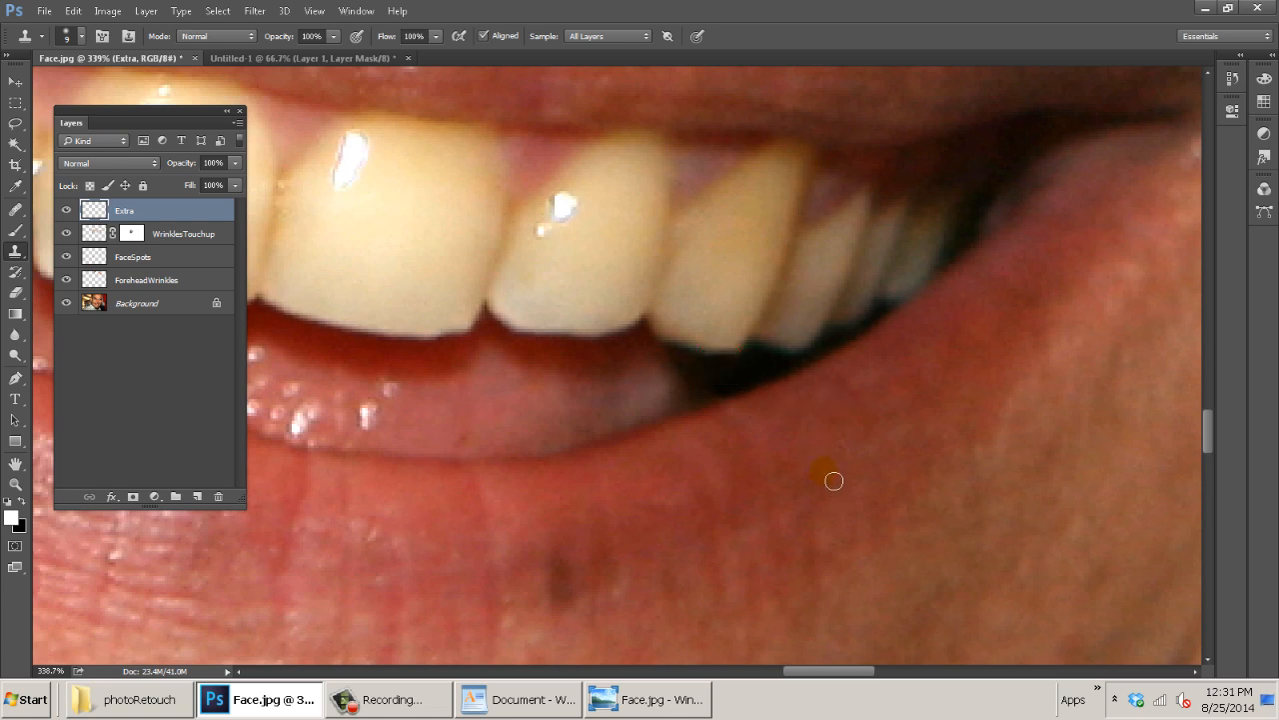
Magnify the cloned dark gap below the teeth to 3200% and hide the pixel grid.
scroll(790, 360, up, 2)
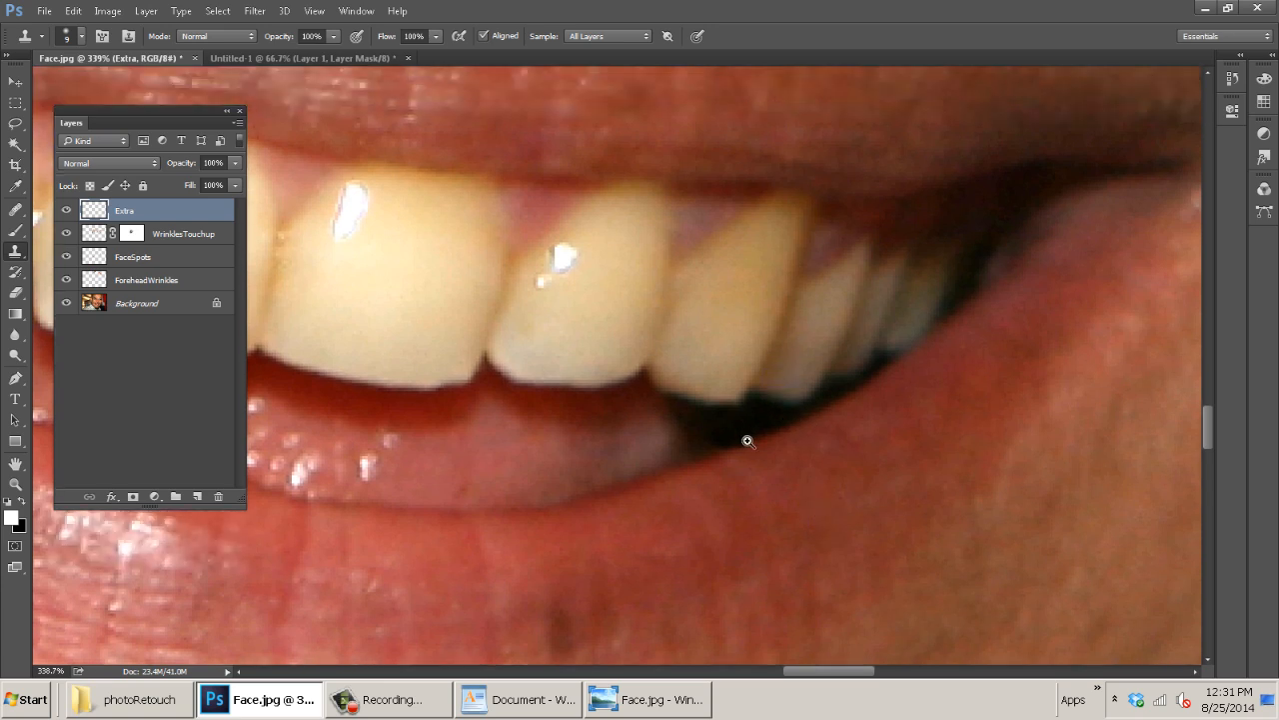
key(ctrl+space)
drag(725, 432, 896, 437)
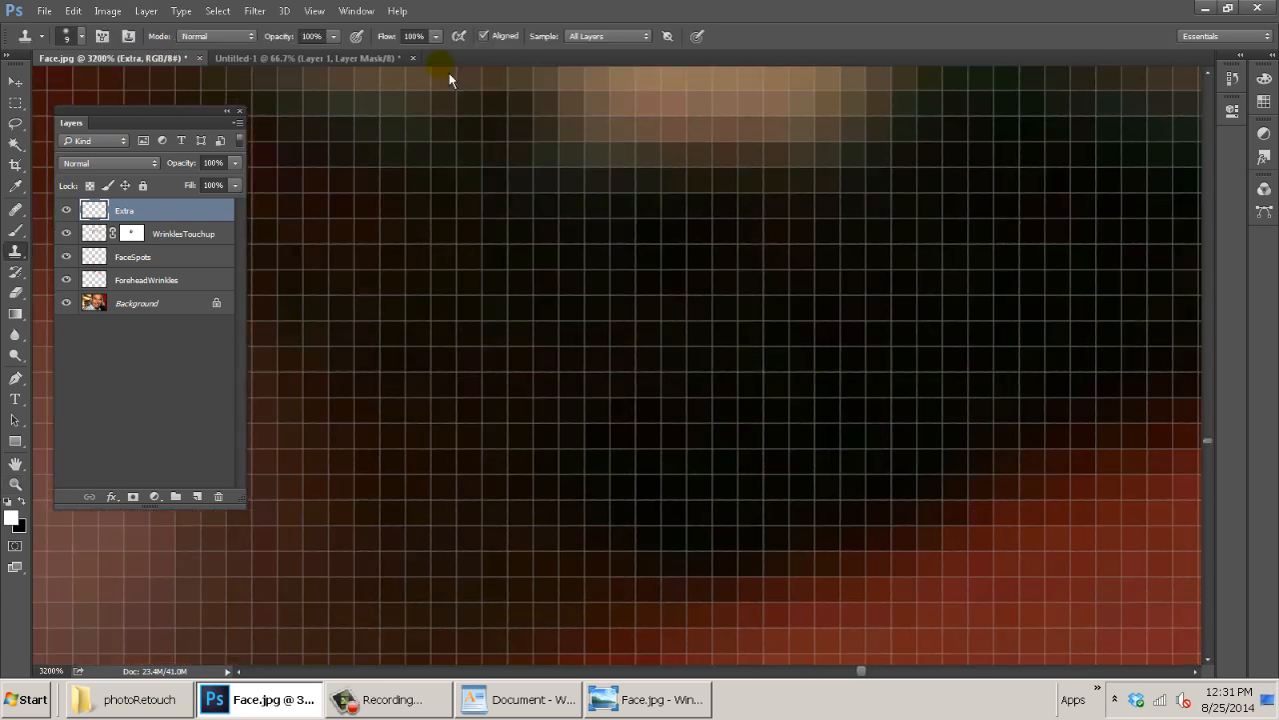
click(358, 12)
mouse_move(316, 11)
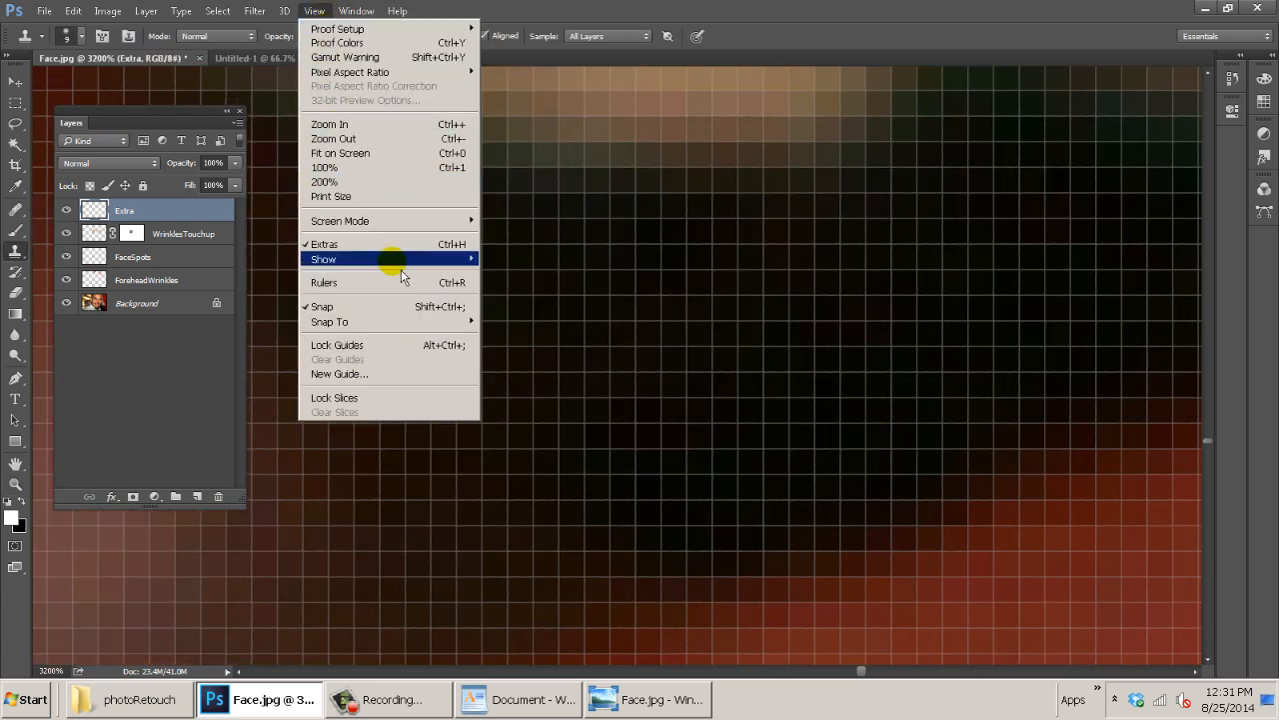
mouse_move(470, 261)
click(539, 389)
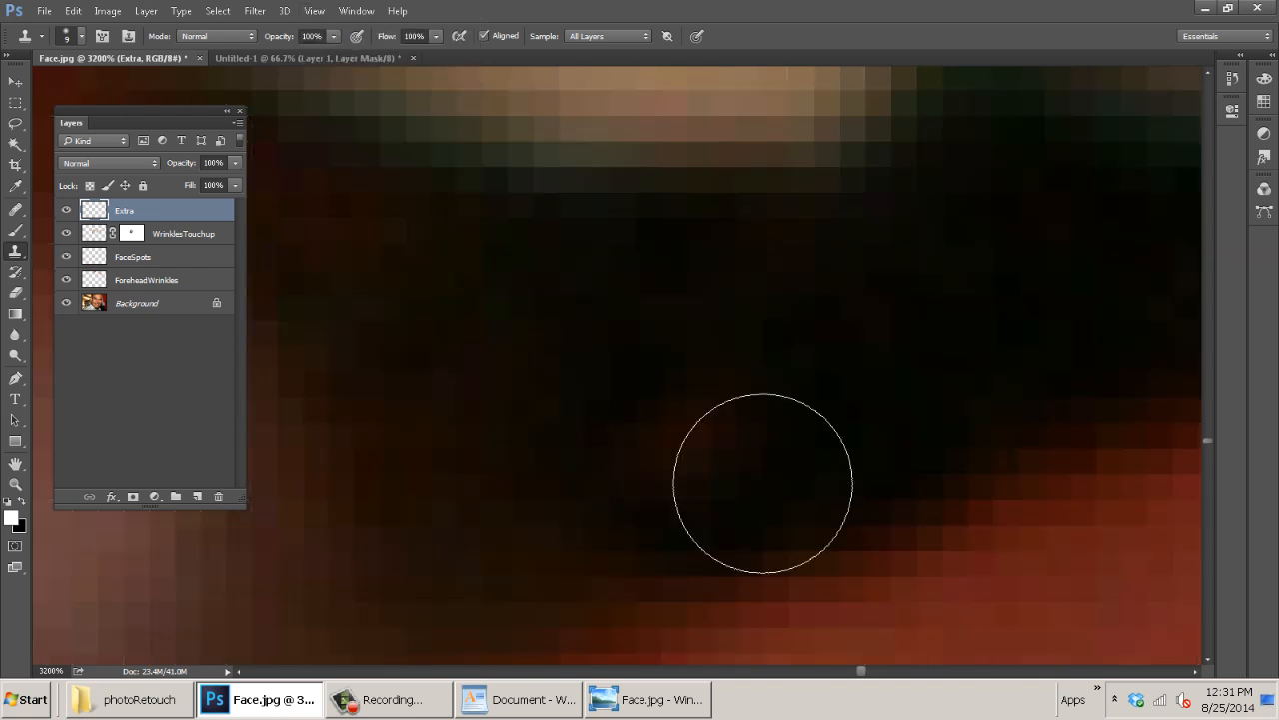
Zoom out to 66.7% to examine the cloned mouth gap in the context of the whole smile.
key(v)
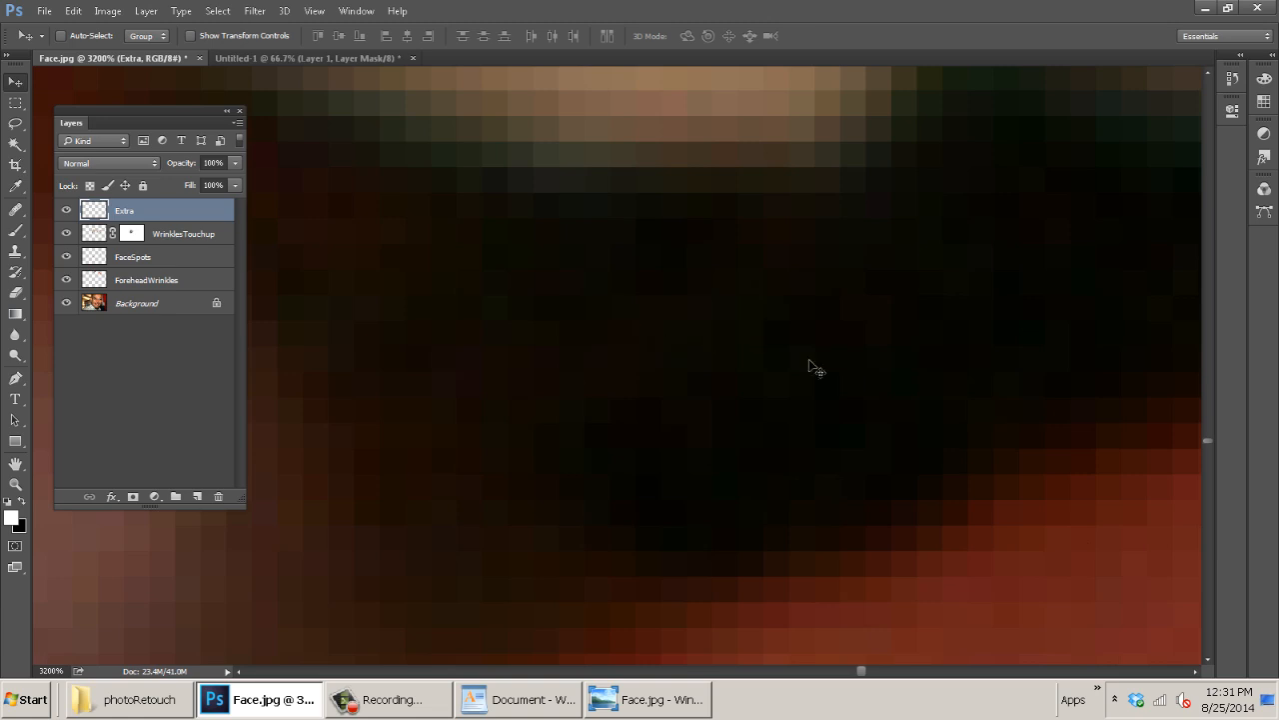
key(ctrl+minus)
key(ctrl+minus)
key(ctrl+minus)
key(ctrl+minus)
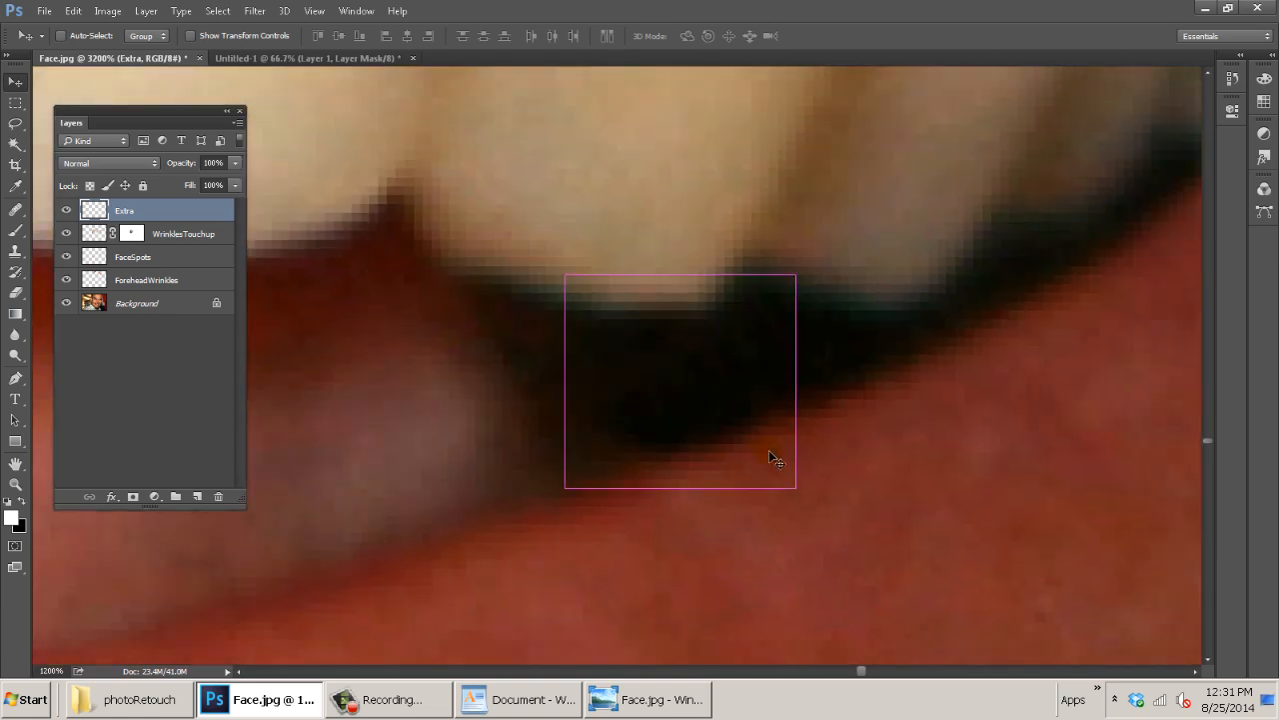
key(ctrl+minus)
key(ctrl+minus)
key(ctrl+minus)
key(ctrl+minus)
key(ctrl+minus)
key(ctrl+minus)
key(ctrl+minus)
key(ctrl+minus)
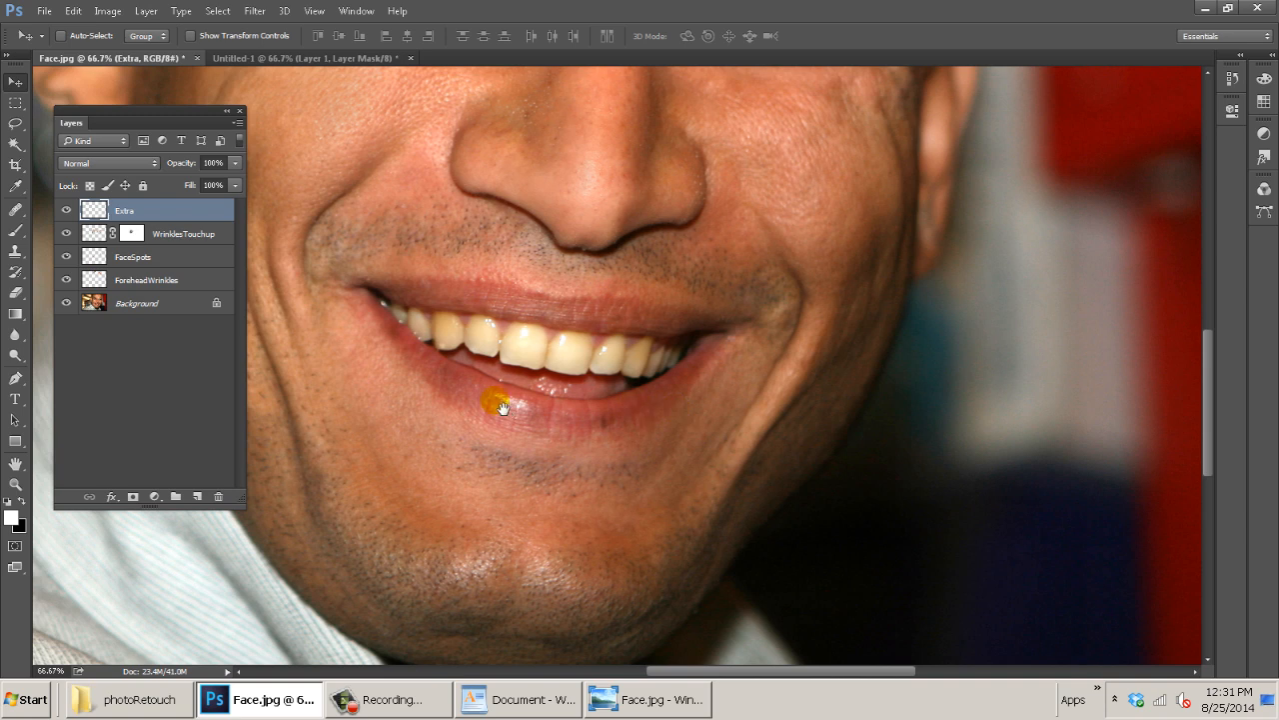
Sample the dark gap below the left-side teeth as the Clone Stamp source, beside the spot where tooth and lip touch.
drag(497, 402, 630, 438)
mouse_move(585, 400)
mouse_down()
mouse_move(700, 439)
mouse_move(786, 411)
mouse_move(568, 396)
mouse_up()
key(s)
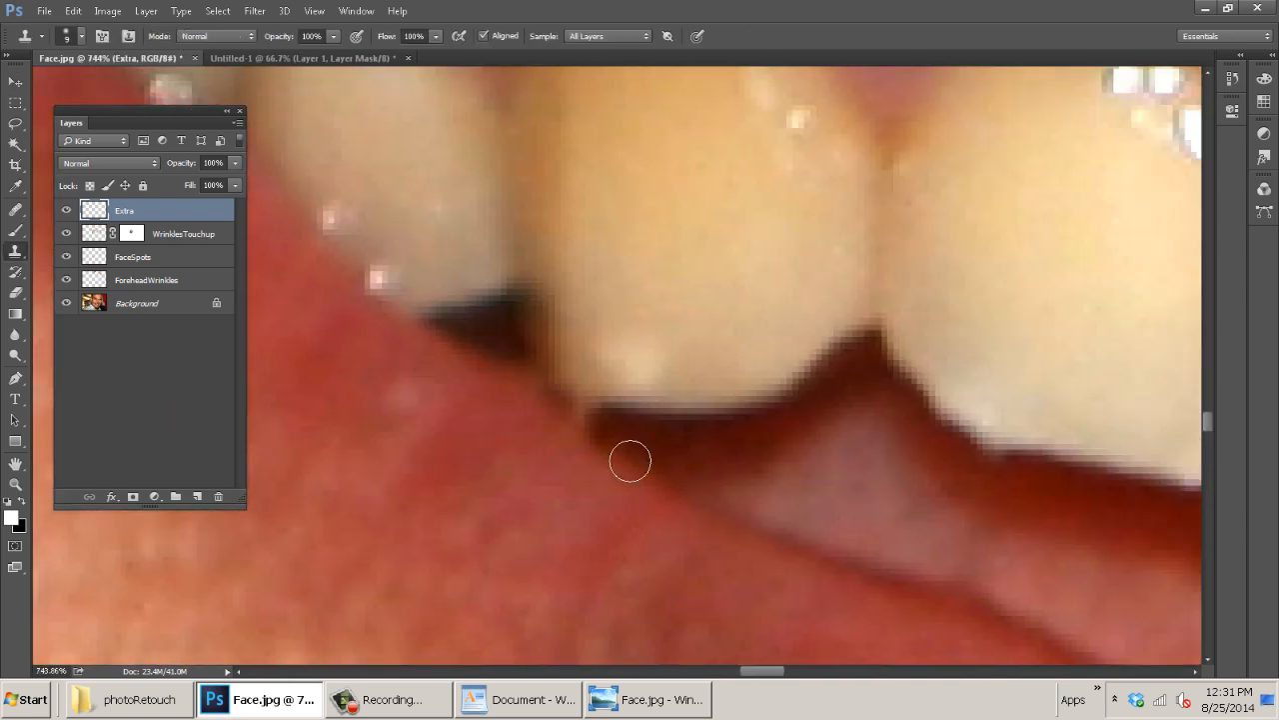
alt+click(613, 449)
click(578, 407)
click(571, 410)
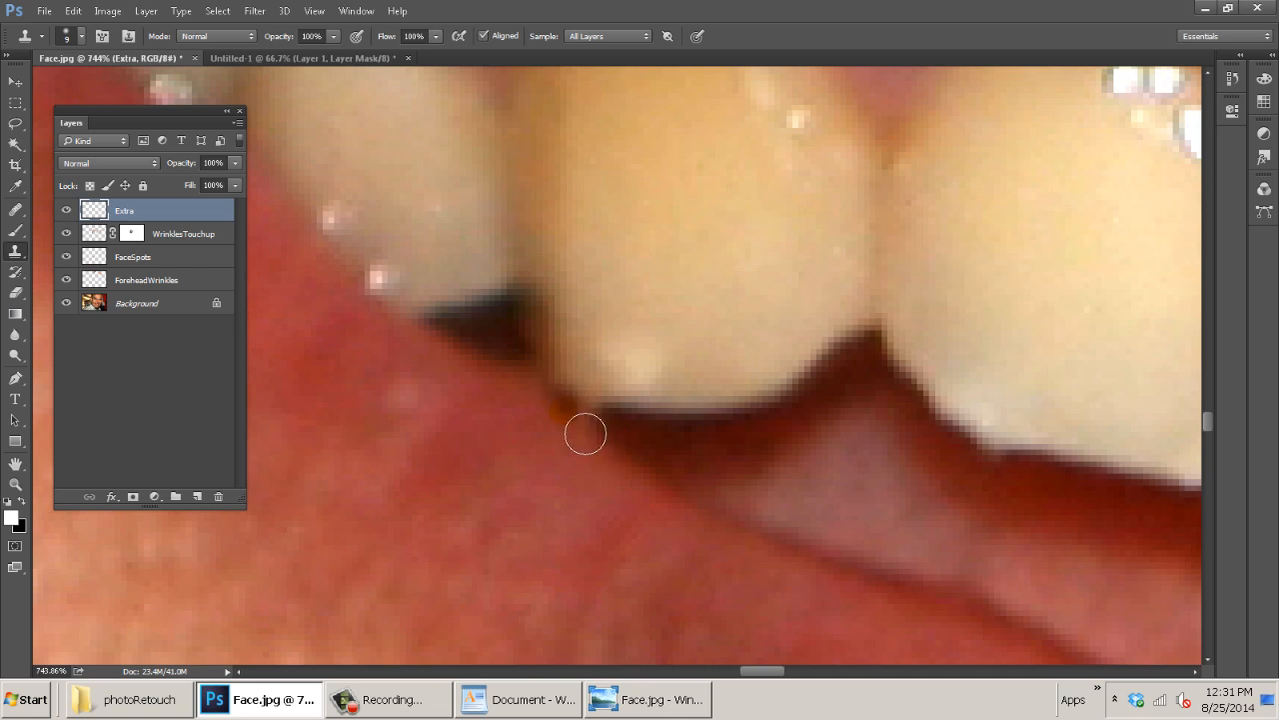
key(bracketright)
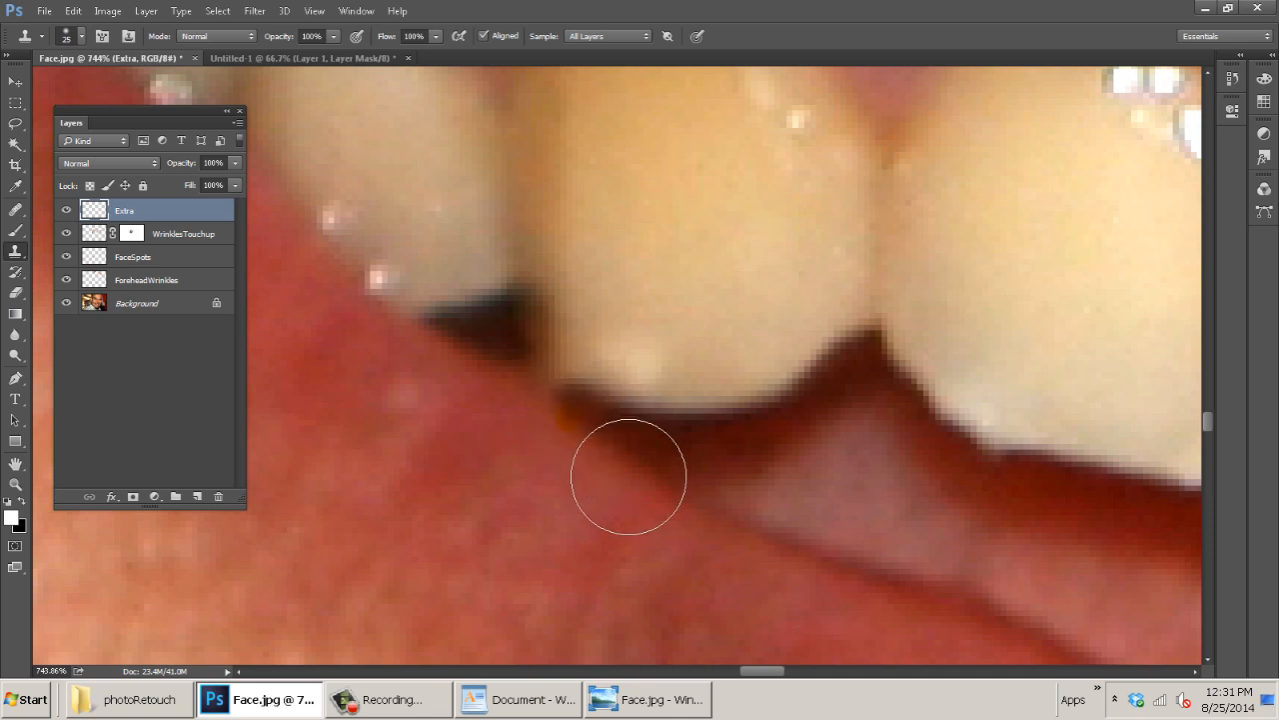
drag(630, 472, 604, 455)
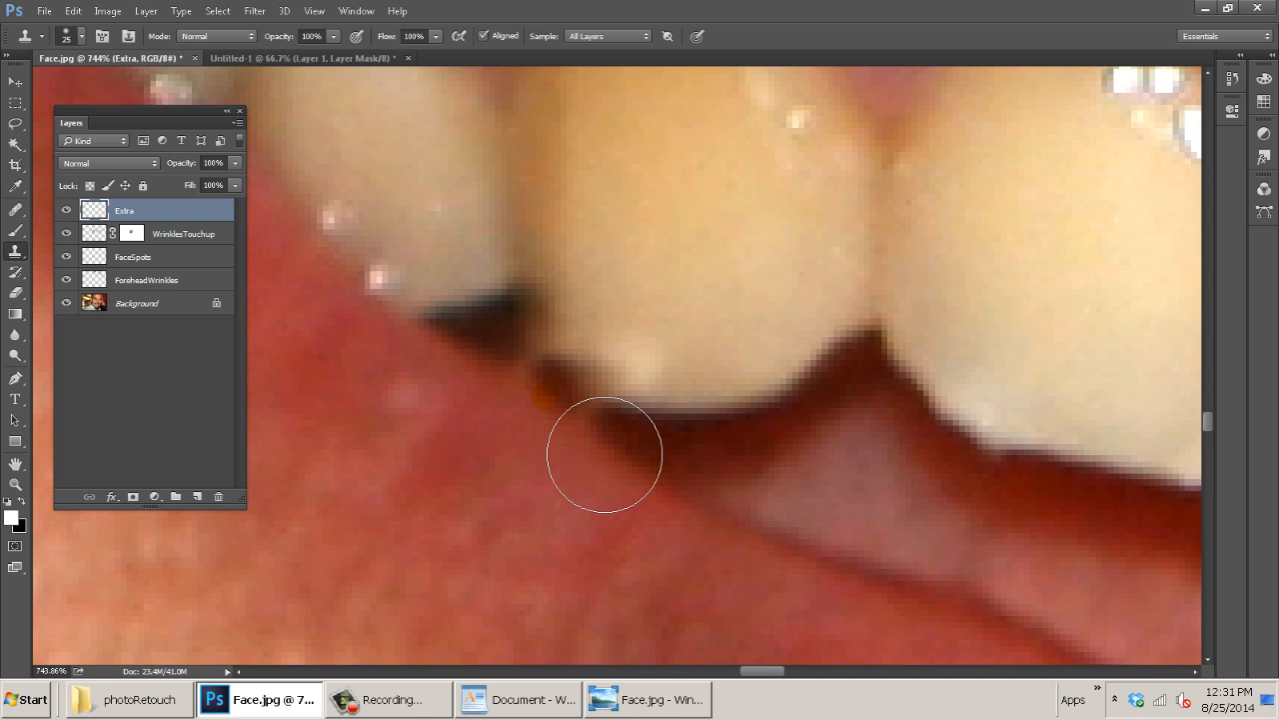
click(546, 396)
key(ctrl+alt+z)
key(ctrl+alt+z)
key(ctrl+alt+z)
key(ctrl+alt+z)
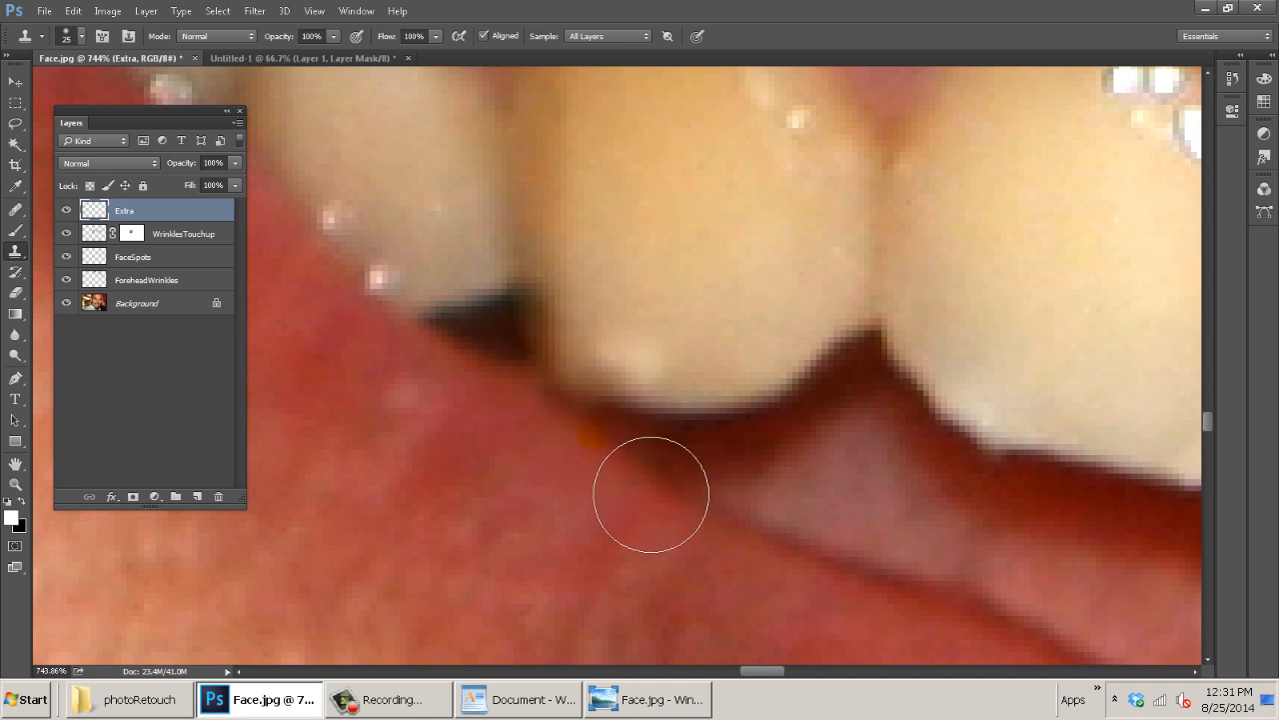
Clone the dark gap along the lip edge below the left-side tooth on the Extra layer with a 15 px brush.
key(bracketleft)
key(bracketleft)
click(585, 431)
drag(595, 451, 594, 453)
click(557, 422)
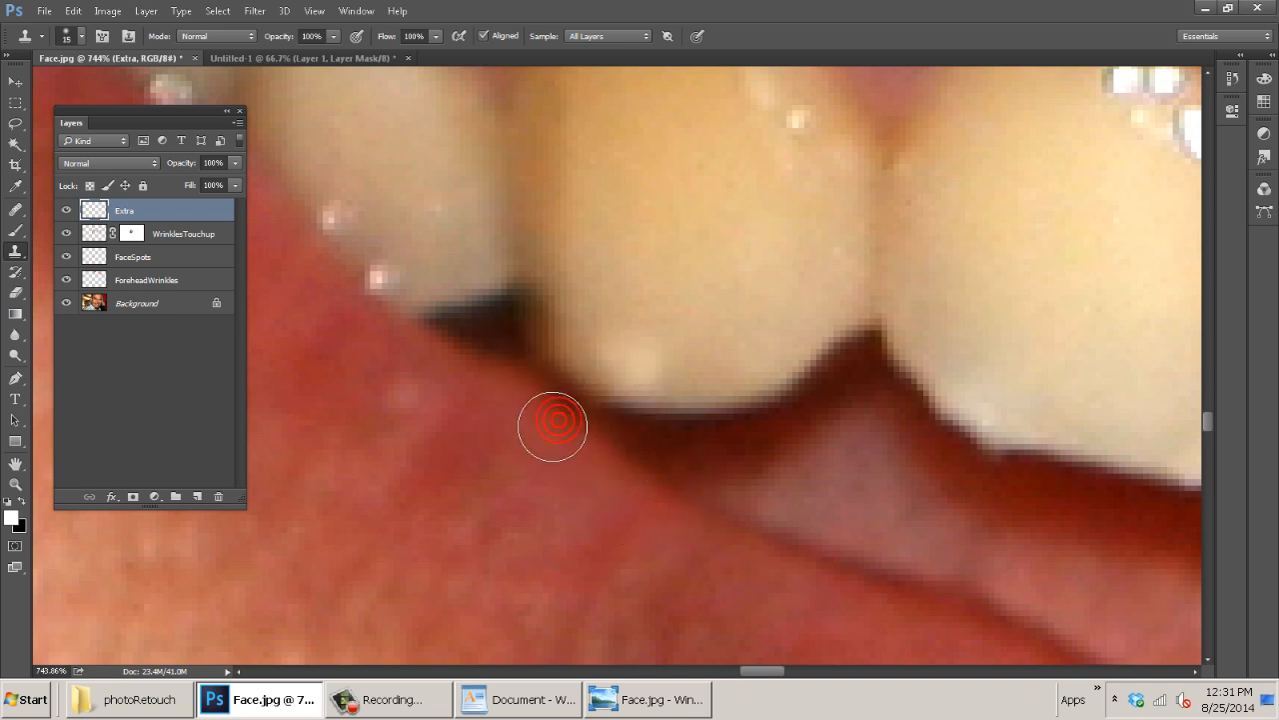
drag(550, 409, 488, 386)
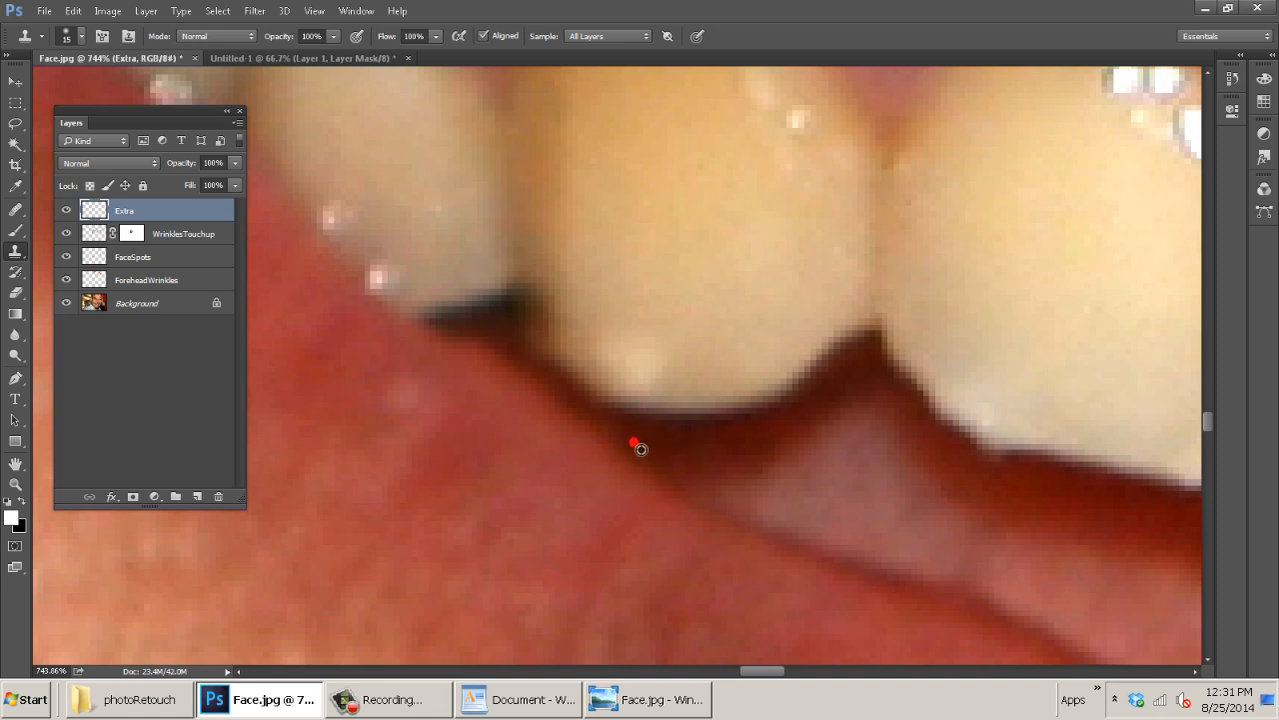
Refine the dark line between the left-side tooth and the lower lip with an 8 px Clone Stamp, undoing strokes that miss.
key(bracketleft)
key(bracketleft)
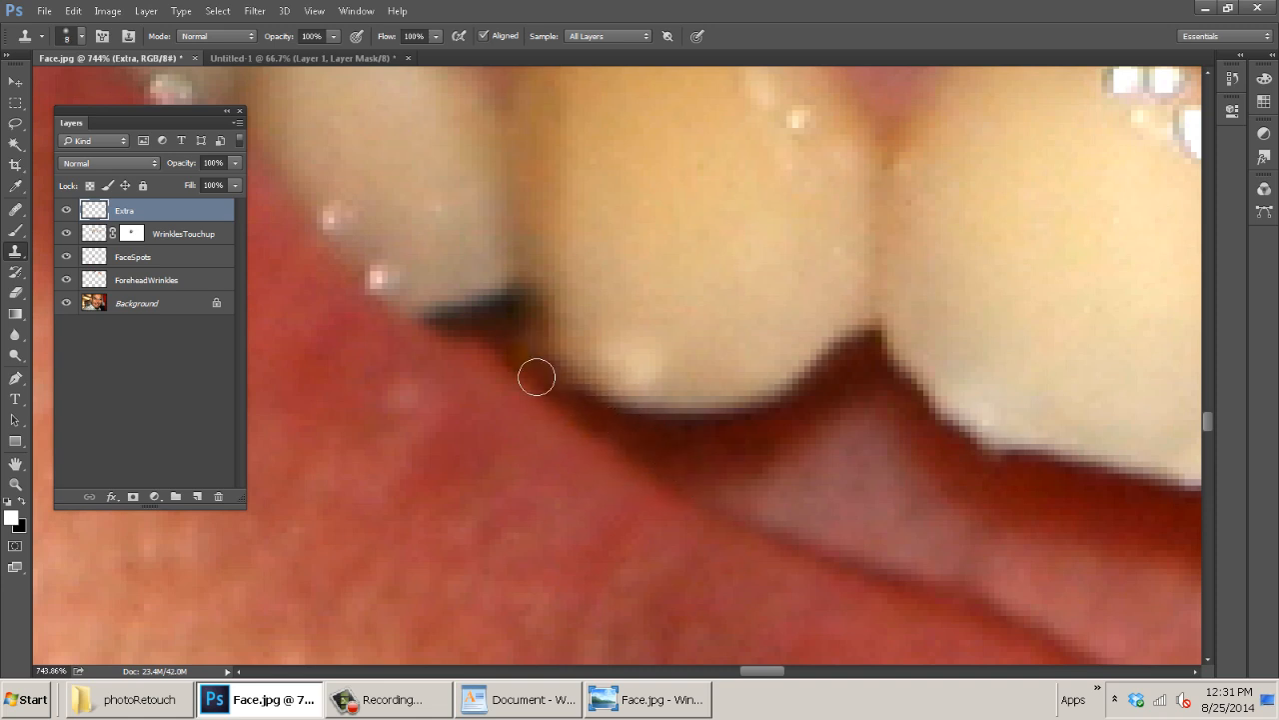
click(537, 377)
key(ctrl+z)
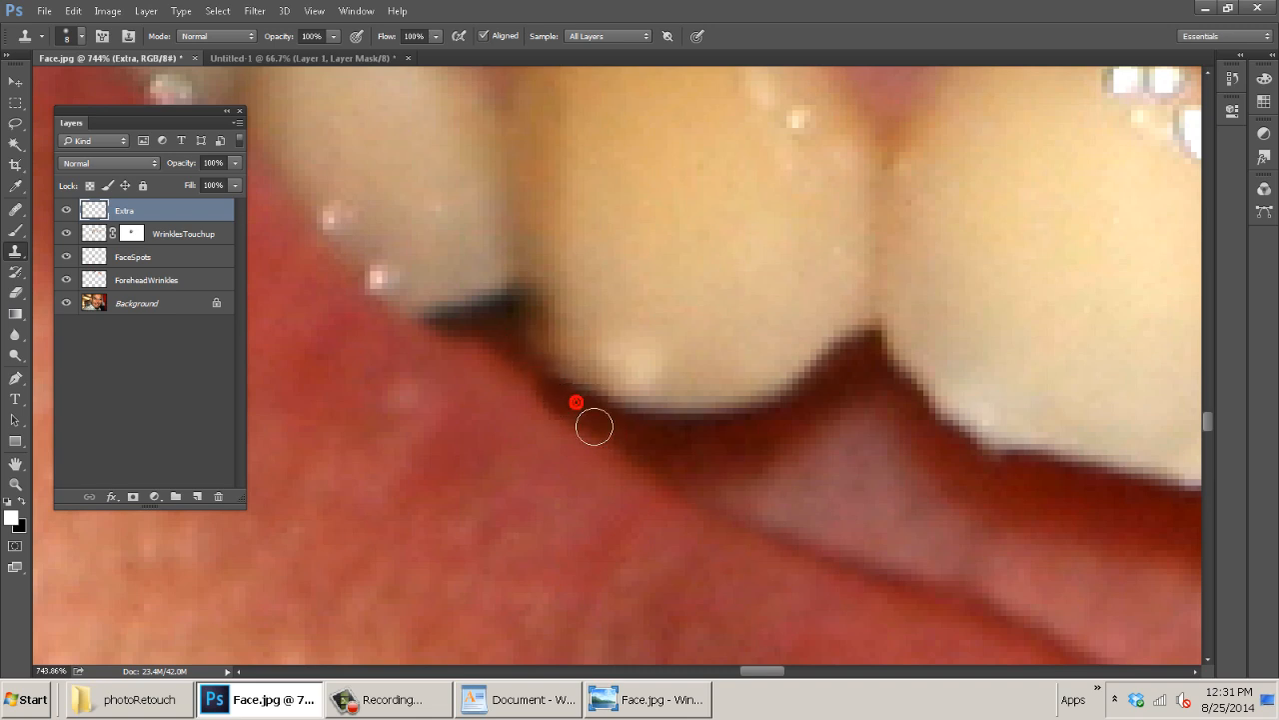
click(535, 383)
key(ctrl+z)
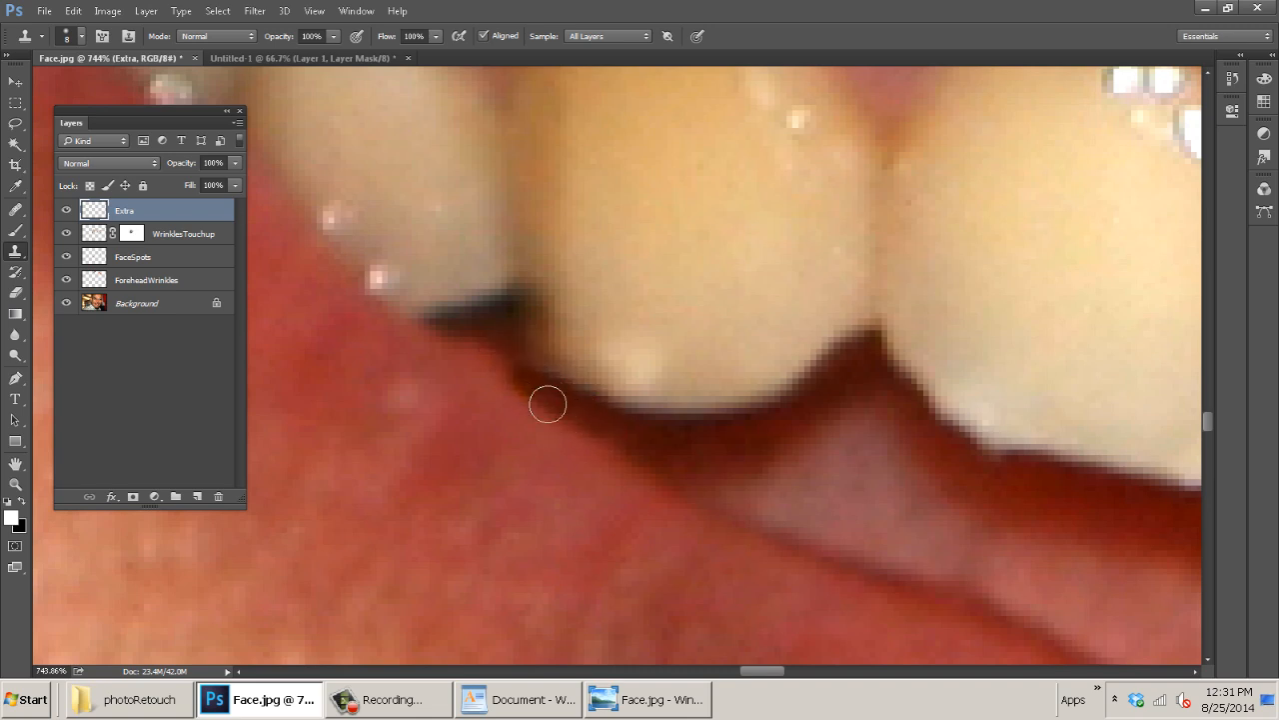
click(491, 360)
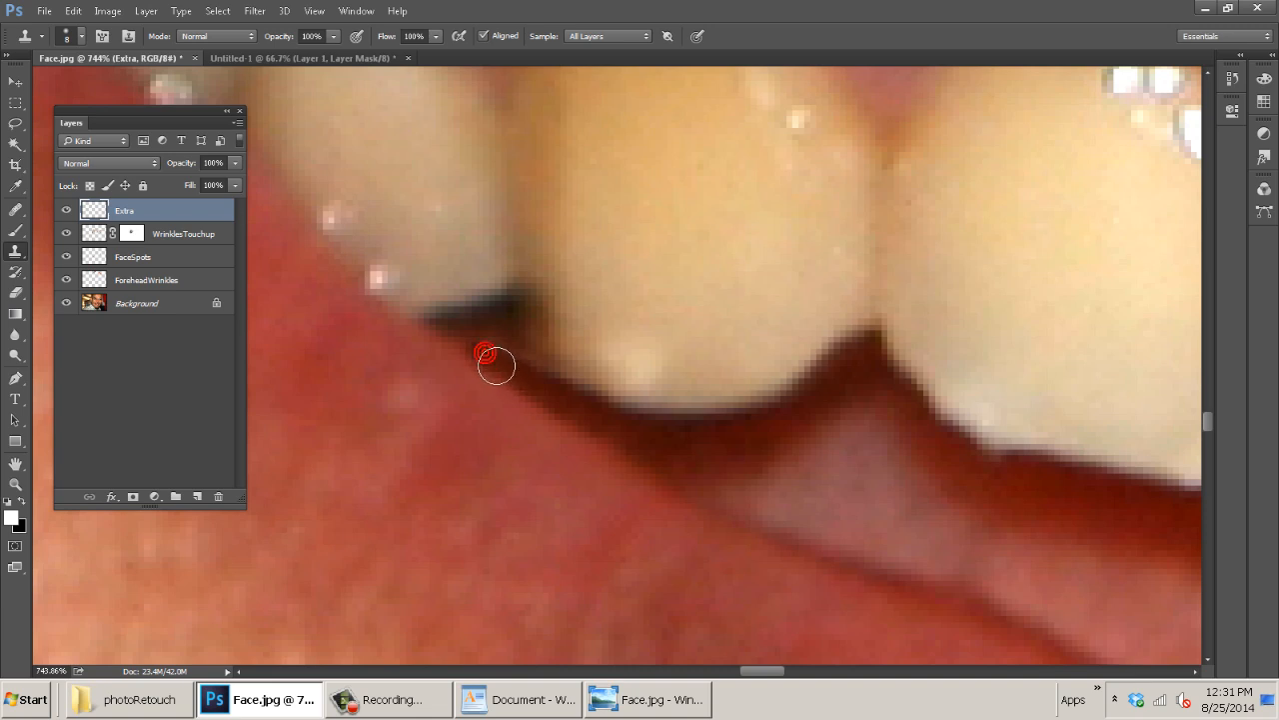
click(462, 340)
Resample the dark red area below the tooth and clone it over the small gap between the two left-side teeth.
alt+click(659, 455)
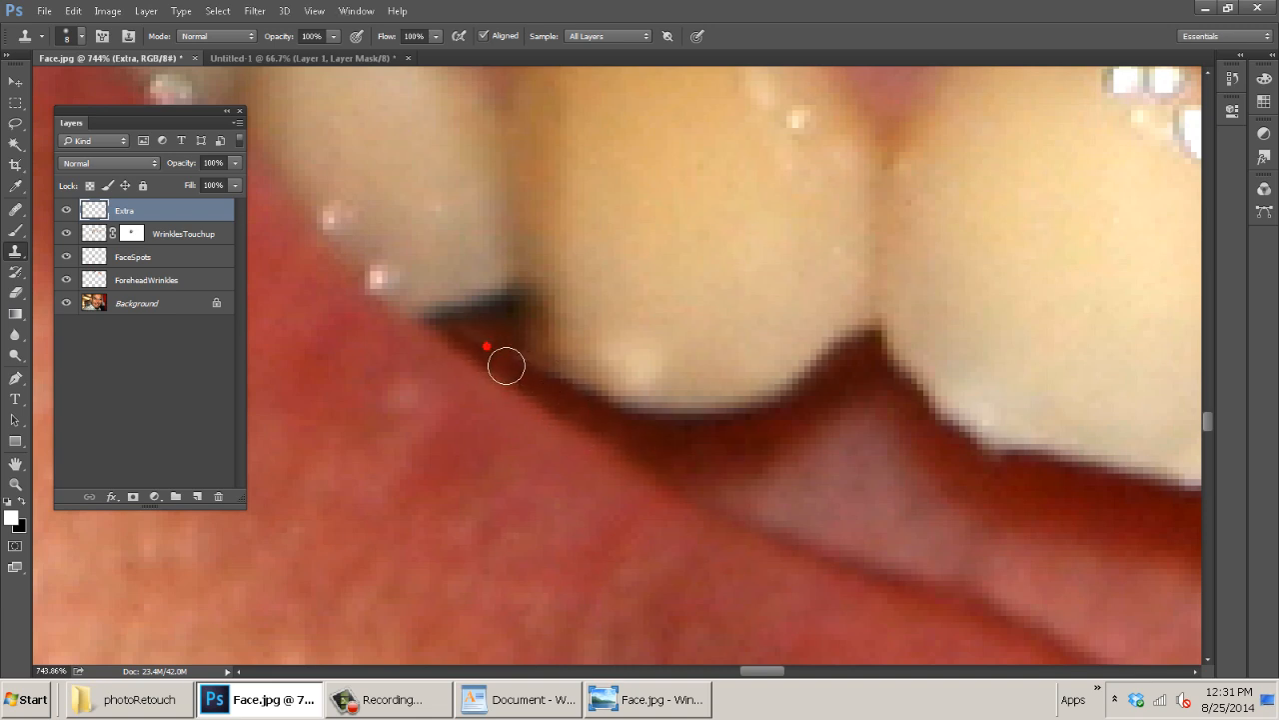
click(465, 340)
click(533, 370)
click(507, 355)
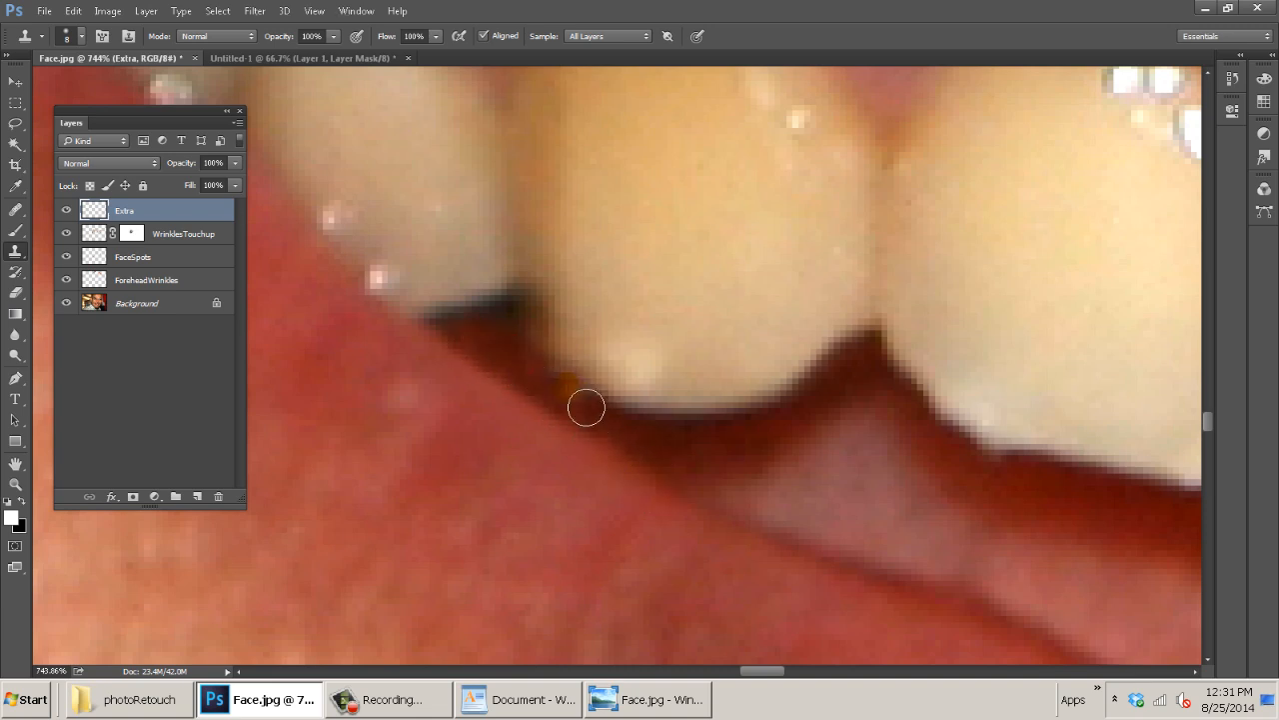
click(534, 366)
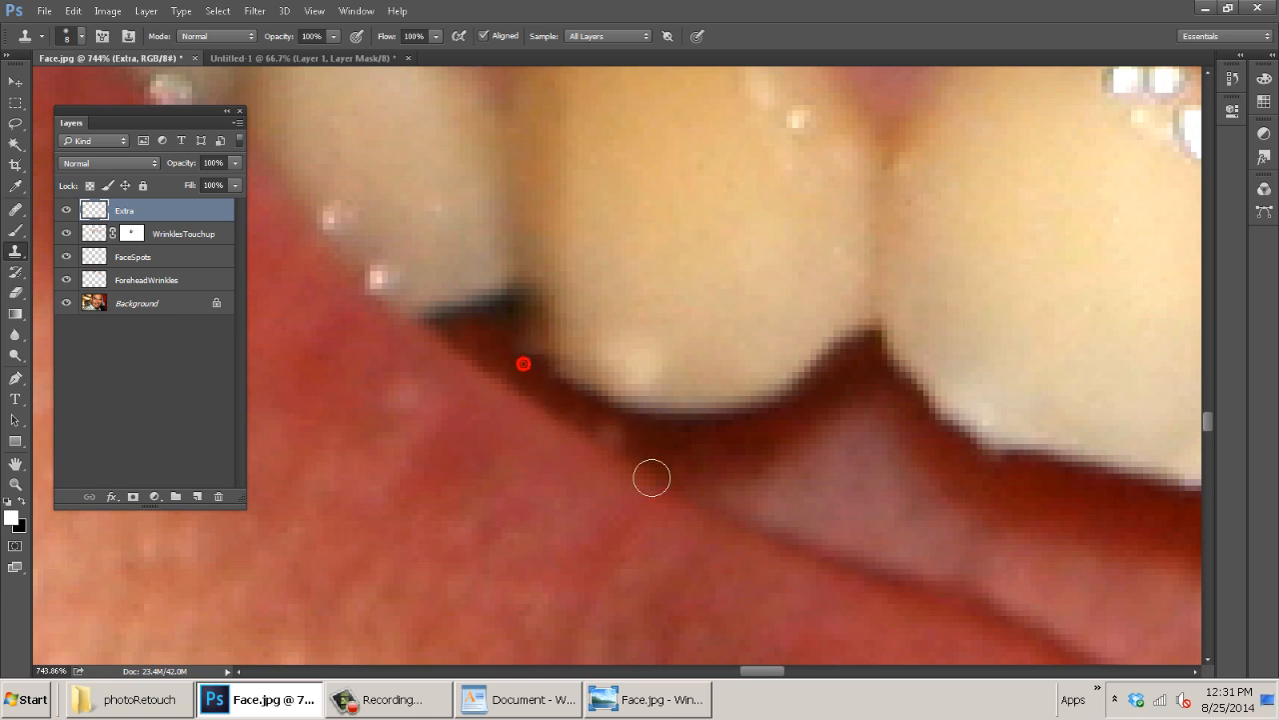
click(515, 350)
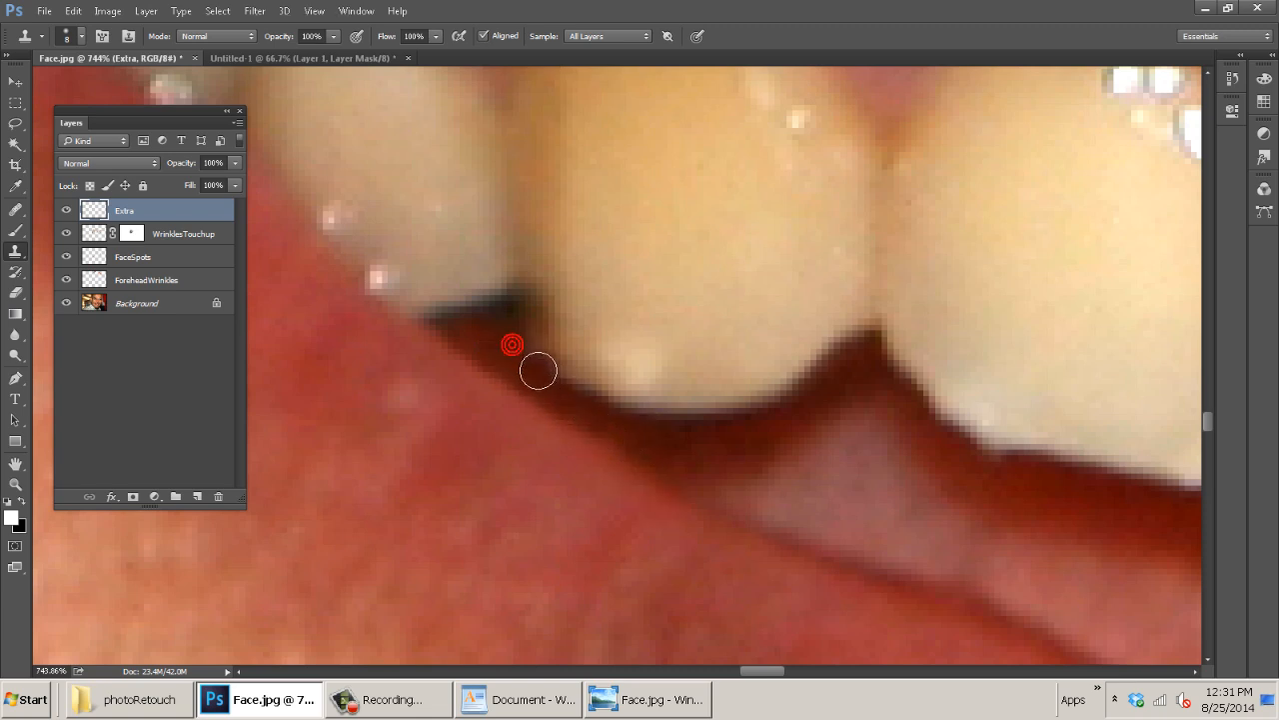
click(528, 349)
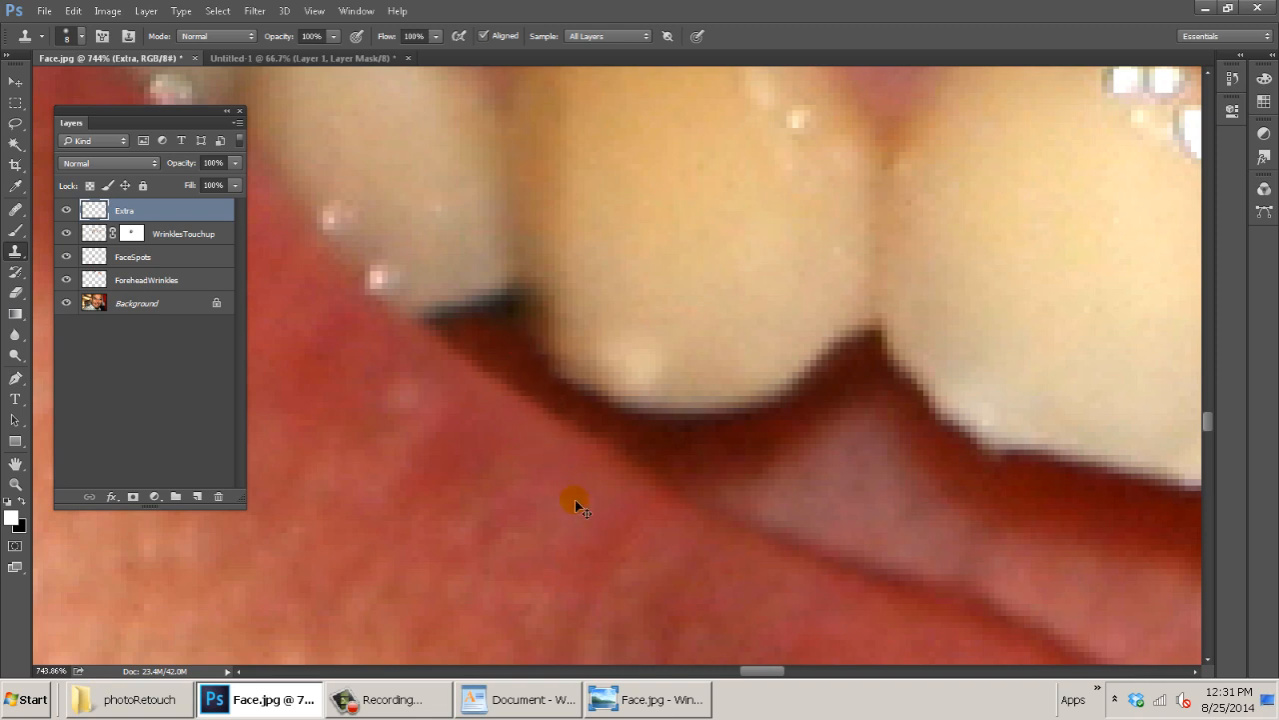
Add a Hue/Saturation adjustment layer above the Extra layer and set its saturation to -100.
key(ctrl+0)
drag(699, 464, 740, 420)
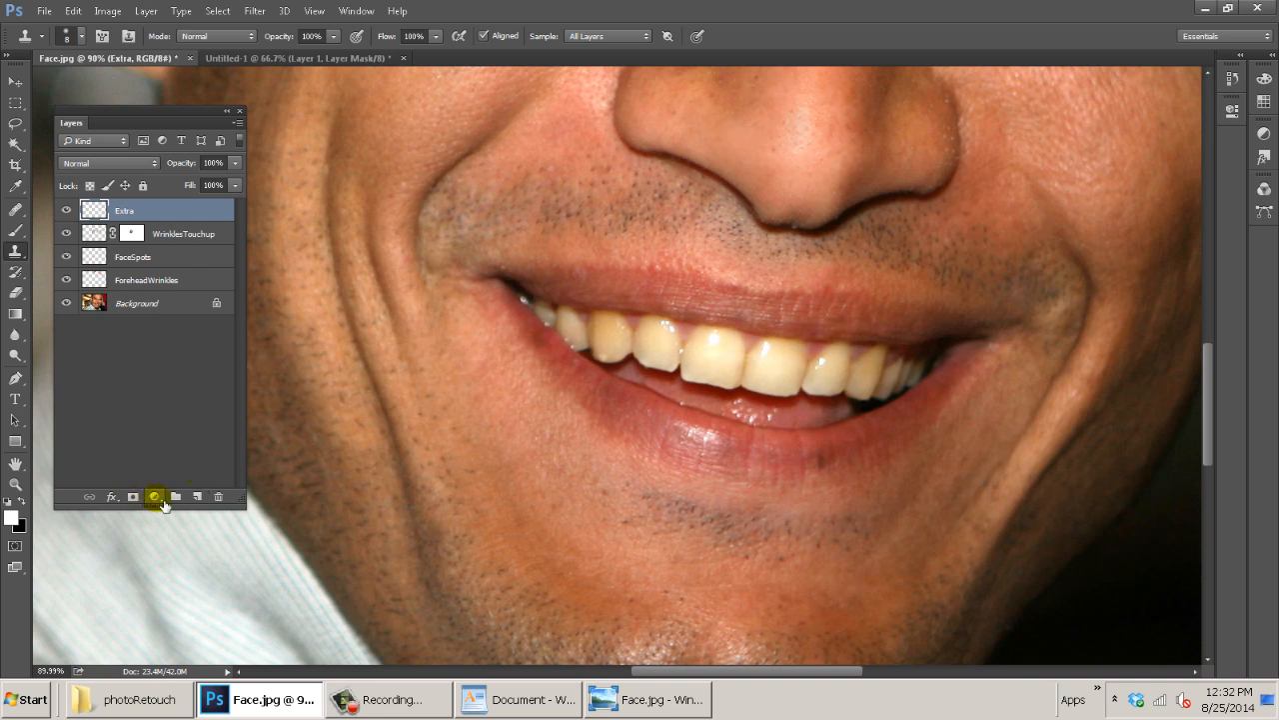
click(163, 501)
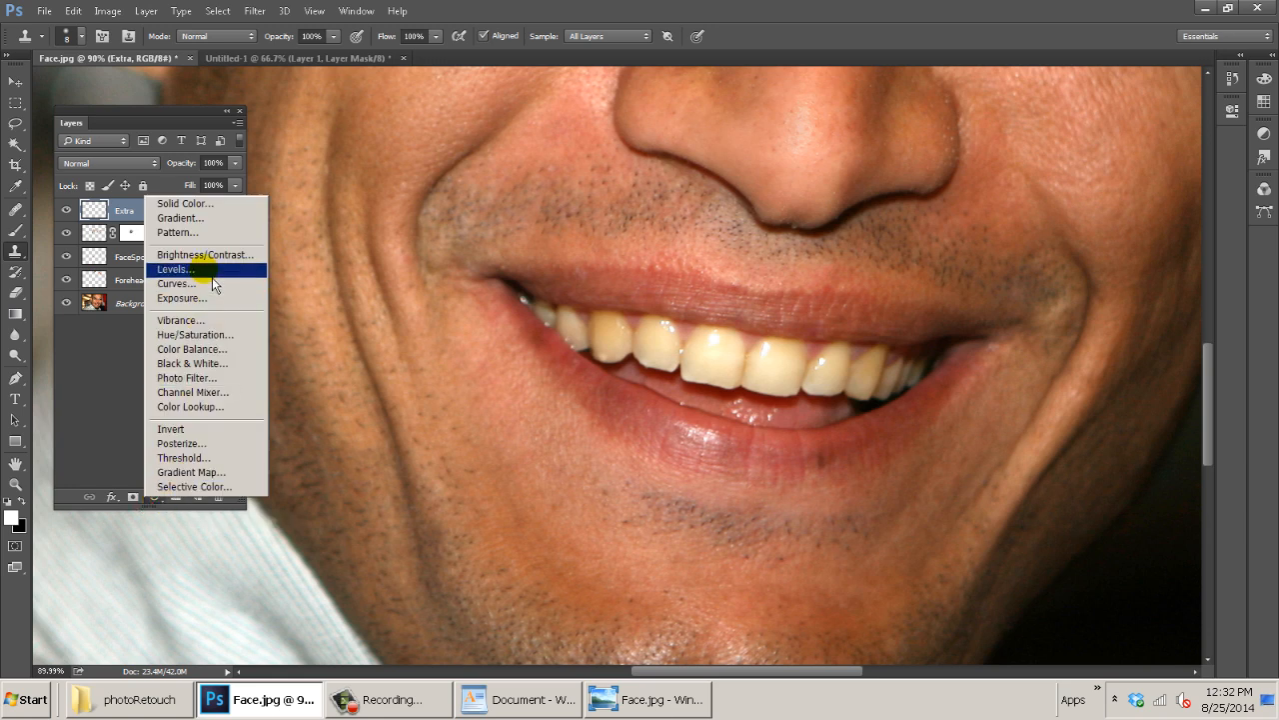
click(208, 335)
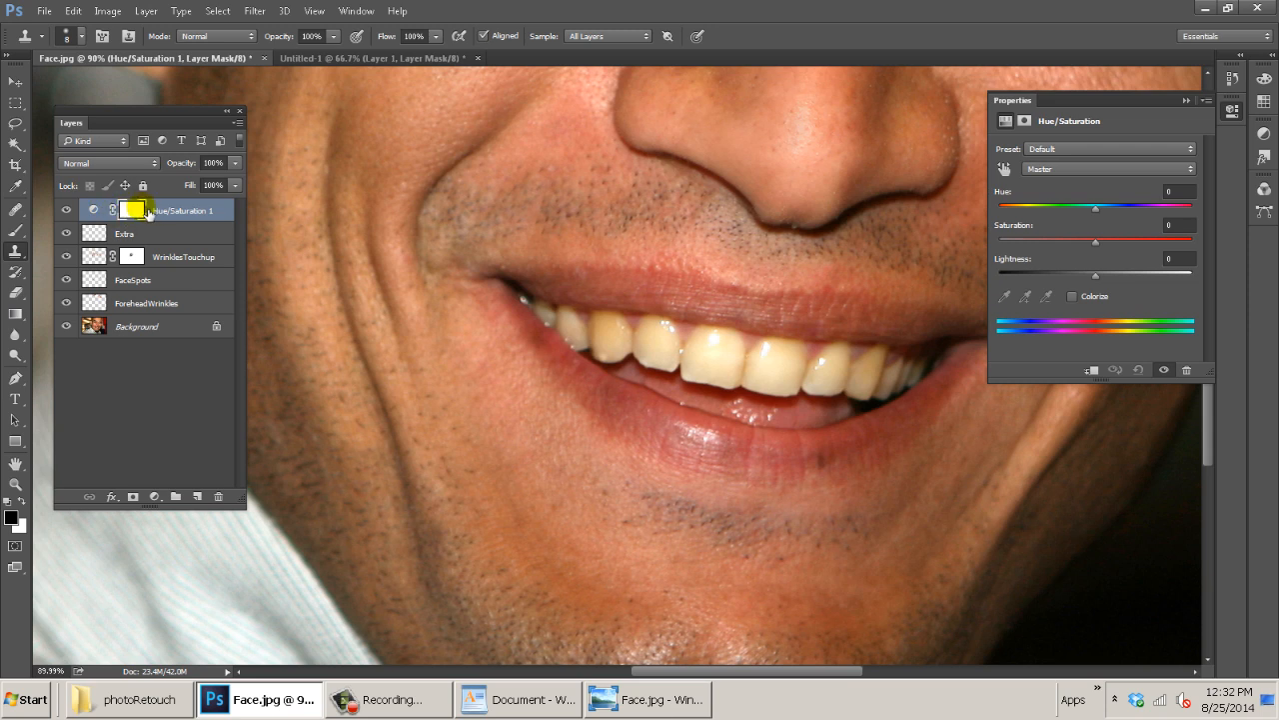
drag(1089, 245, 910, 243)
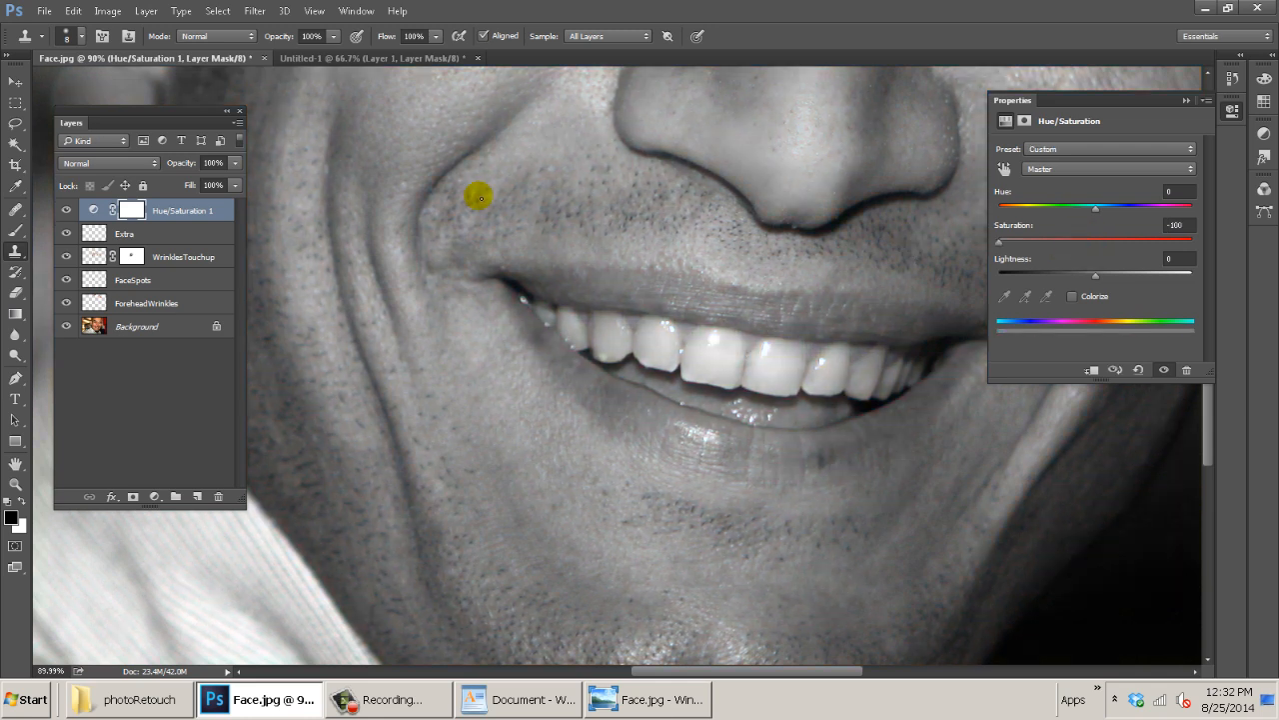
Paint black on the Hue/Saturation mask over the mouth, nose and cheek with a 250 px brush to restore their colour.
key(ctrl+0)
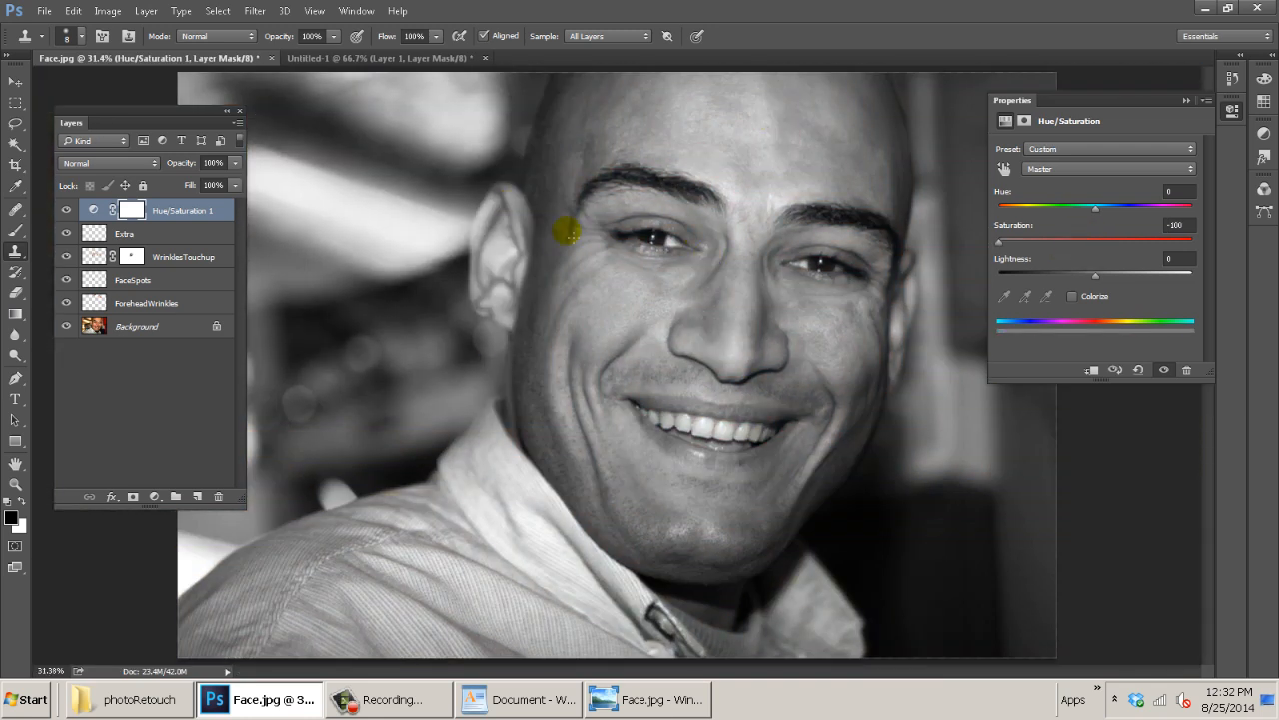
click(146, 208)
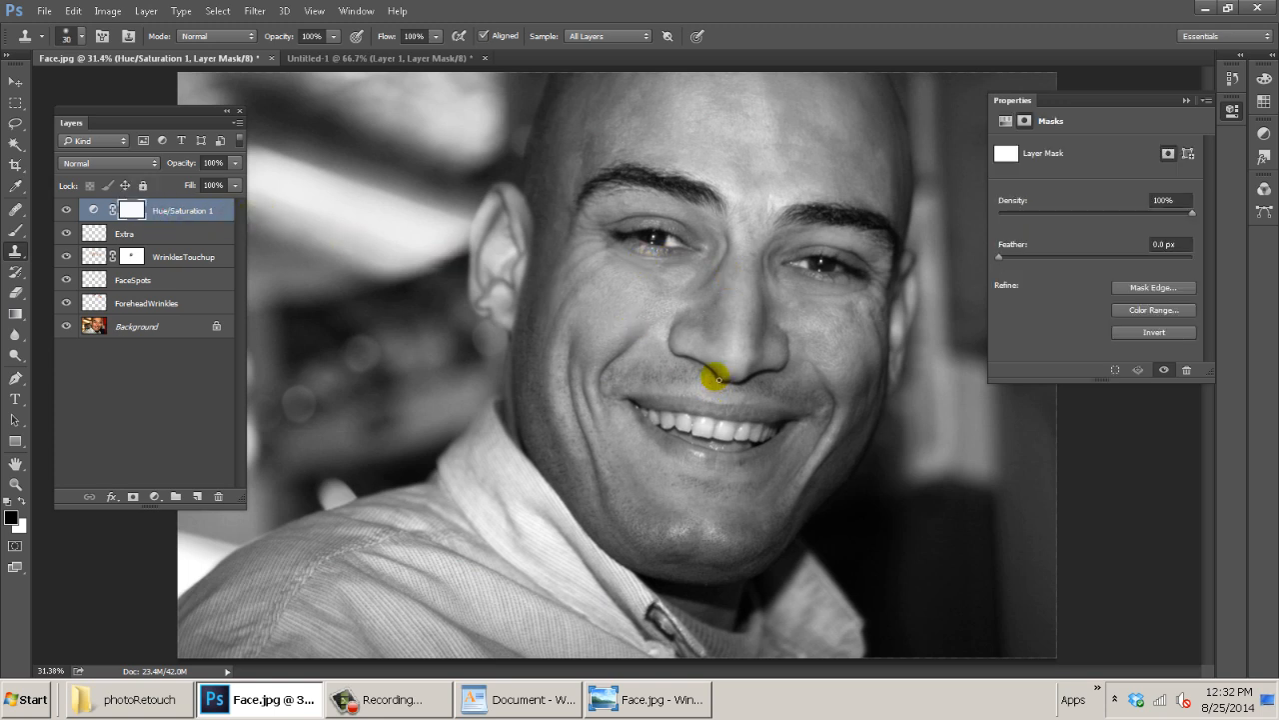
key(b)
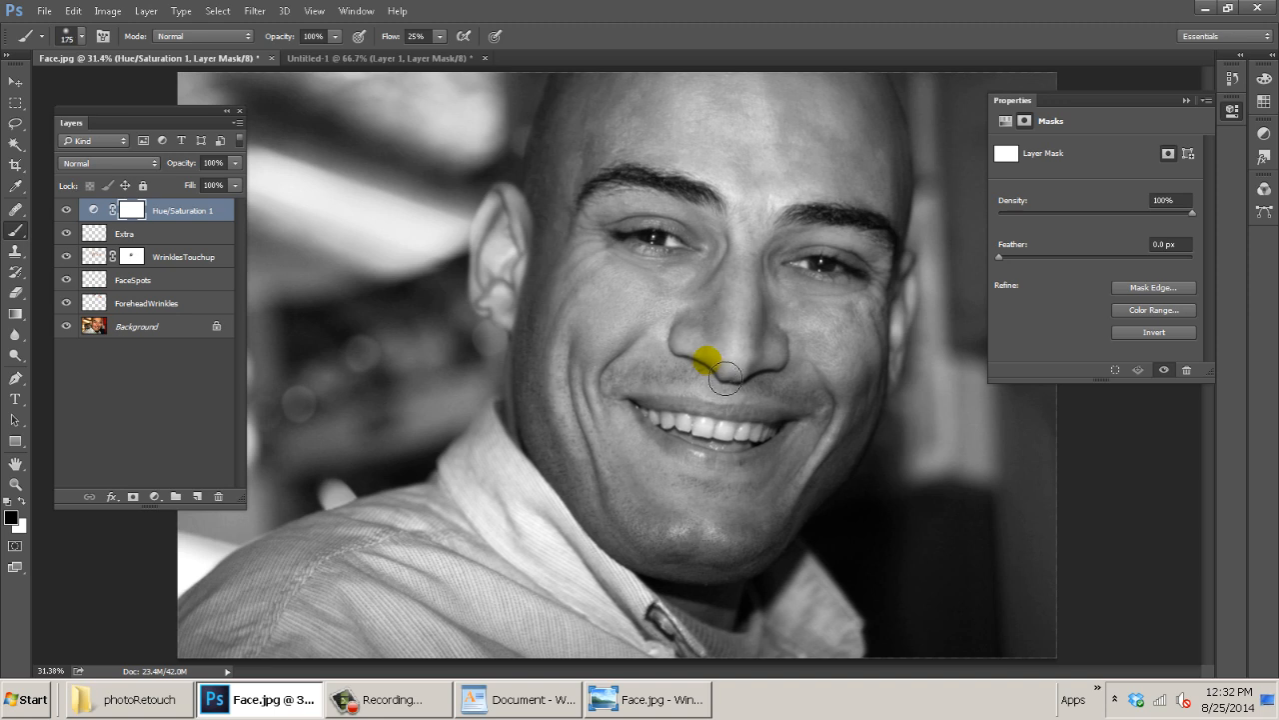
key(bracketright)
key(bracketright)
mouse_move(767, 334)
mouse_down()
mouse_move(698, 380)
mouse_move(817, 407)
mouse_move(638, 464)
mouse_move(726, 523)
mouse_move(549, 451)
mouse_move(759, 263)
mouse_move(742, 210)
mouse_up()
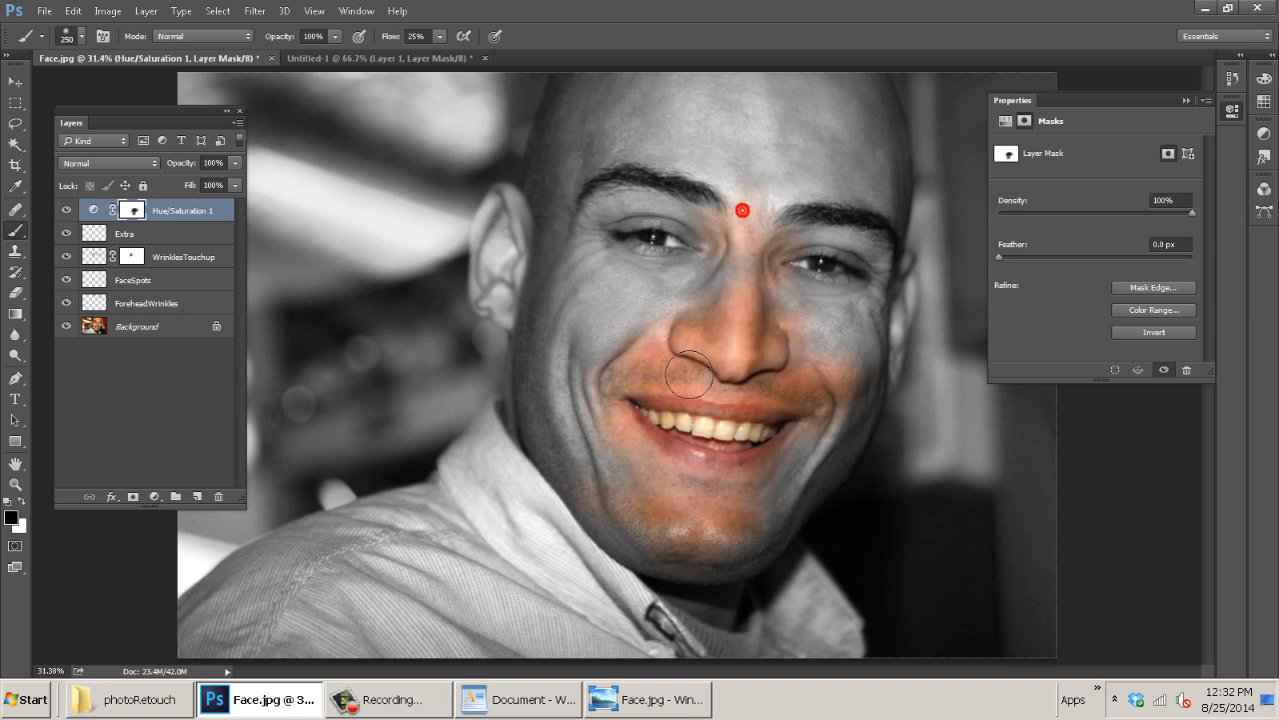
mouse_move(690, 375)
mouse_down()
mouse_move(773, 280)
mouse_move(672, 309)
mouse_move(772, 295)
mouse_move(742, 271)
mouse_move(630, 290)
mouse_up()
click(133, 210)
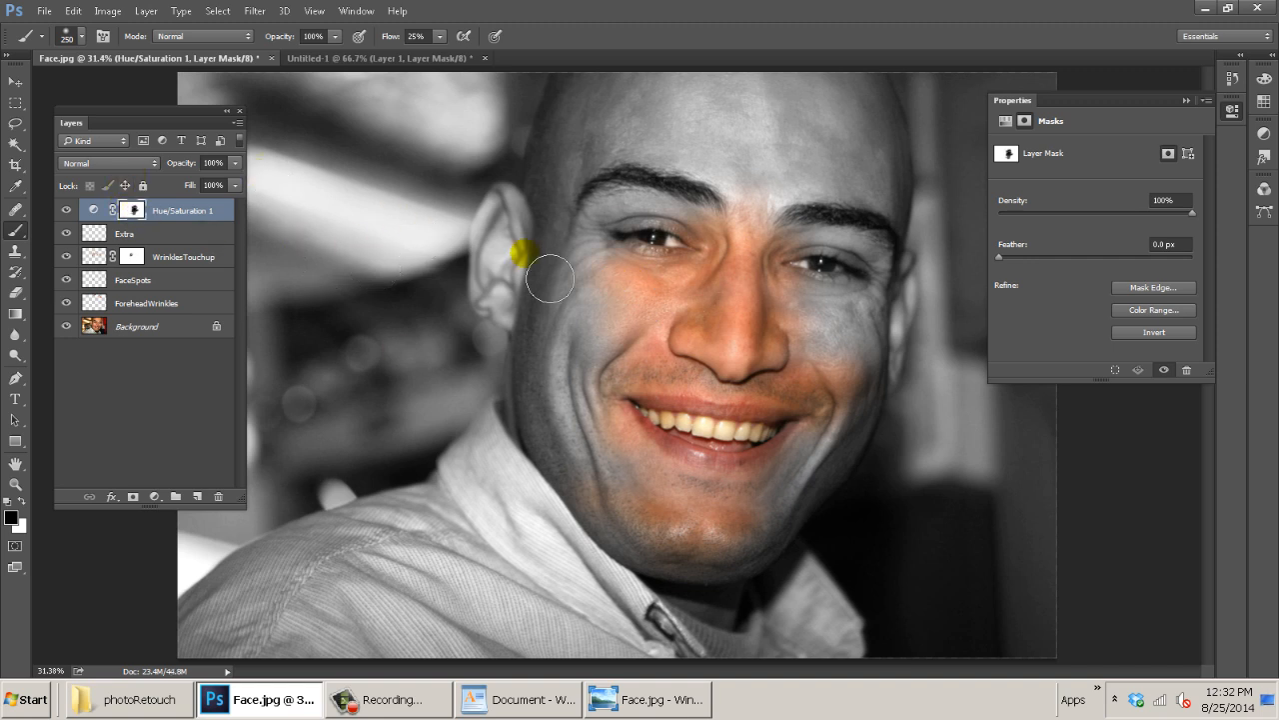
Enlarge the brush to 700 px and paint black on the mask over the rest of the face and its surroundings.
key(bracketright)
key(bracketright)
key(bracketright)
mouse_move(672, 134)
mouse_down()
mouse_move(720, 195)
mouse_move(838, 134)
mouse_up()
mouse_move(908, 204)
mouse_down()
mouse_move(922, 260)
mouse_move(876, 473)
mouse_move(905, 401)
mouse_move(740, 597)
mouse_move(684, 340)
mouse_move(634, 442)
mouse_move(649, 634)
mouse_move(755, 652)
mouse_move(658, 665)
mouse_move(713, 647)
mouse_move(752, 676)
mouse_move(796, 615)
mouse_move(809, 550)
mouse_move(872, 525)
mouse_up()
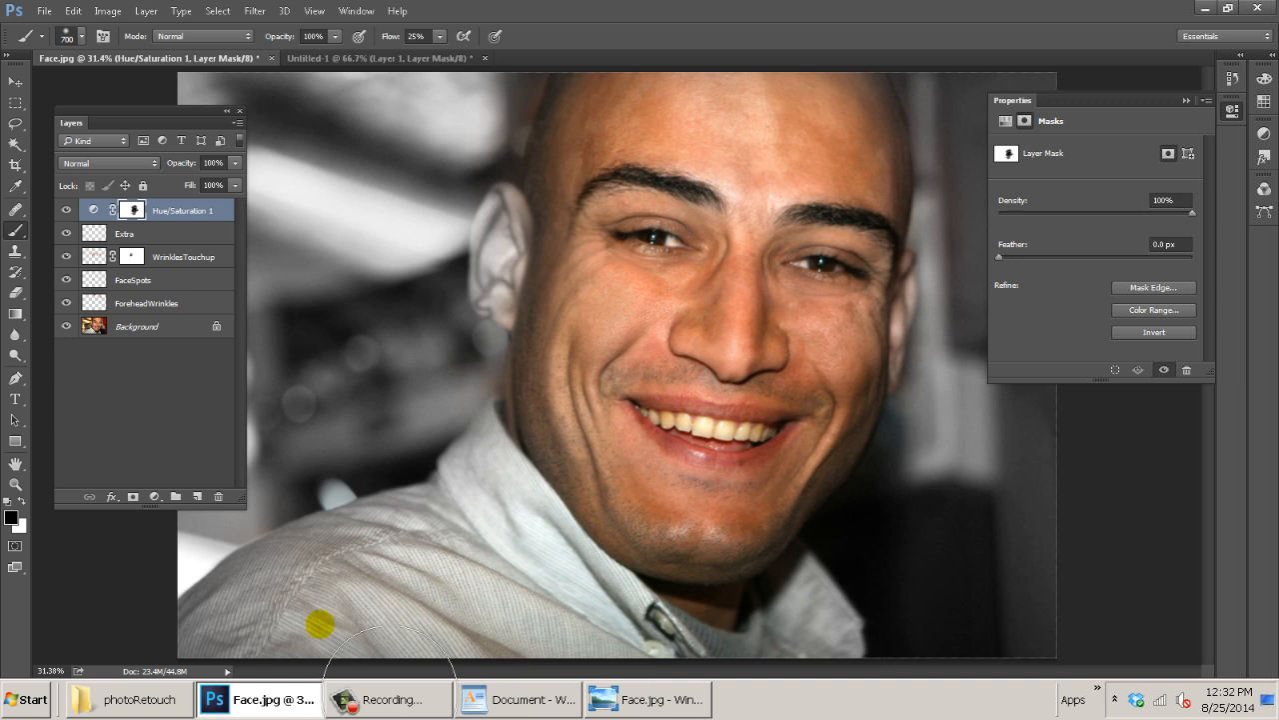
mouse_move(816, 403)
mouse_down()
mouse_move(731, 491)
mouse_move(571, 379)
mouse_move(711, 192)
mouse_move(882, 471)
mouse_move(1094, 214)
mouse_move(999, 543)
mouse_move(408, 334)
mouse_move(293, 270)
mouse_move(448, 608)
mouse_move(529, 557)
mouse_move(502, 400)
mouse_up()
Swap the foreground colour to white and paint the central face on the mask to desaturate it again.
key(x)
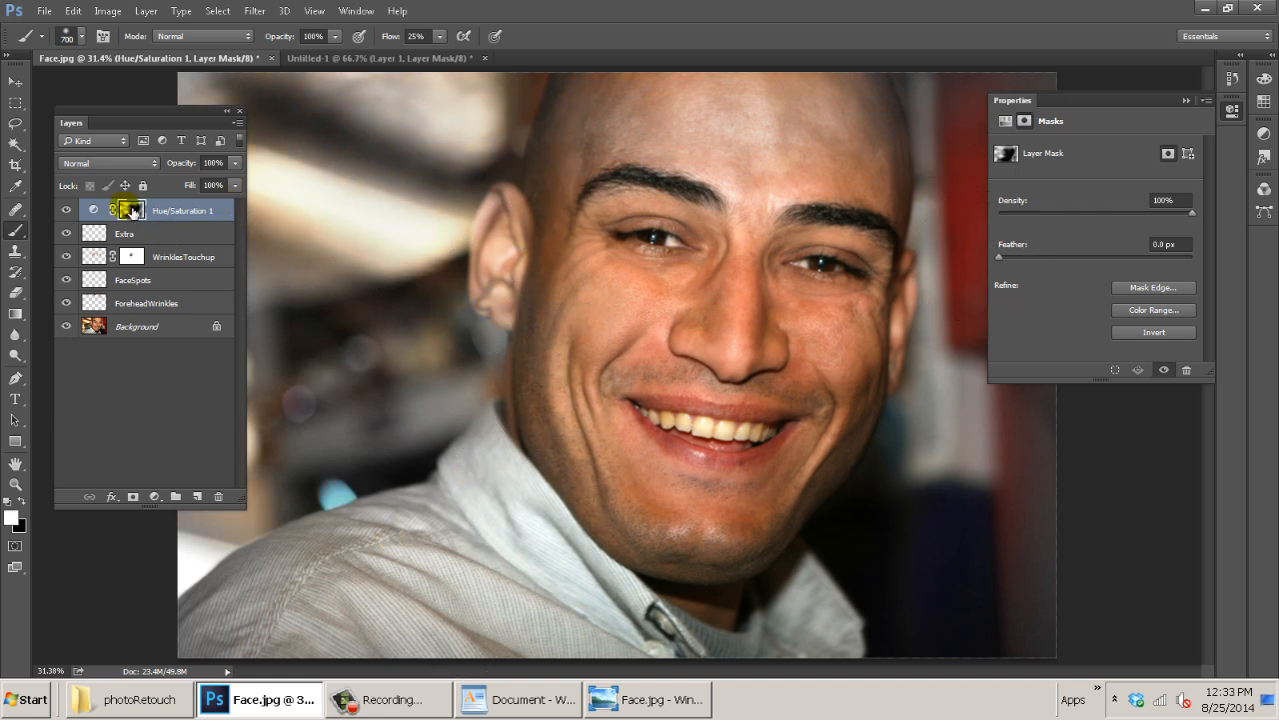
mouse_move(607, 404)
mouse_down()
mouse_move(785, 497)
mouse_move(719, 430)
mouse_move(662, 217)
mouse_move(833, 167)
mouse_move(811, 385)
mouse_move(840, 564)
mouse_move(873, 262)
mouse_move(976, 495)
mouse_move(748, 455)
mouse_move(697, 364)
mouse_move(725, 351)
mouse_move(798, 265)
mouse_move(820, 358)
mouse_move(769, 460)
mouse_move(870, 405)
mouse_up()
click(137, 208)
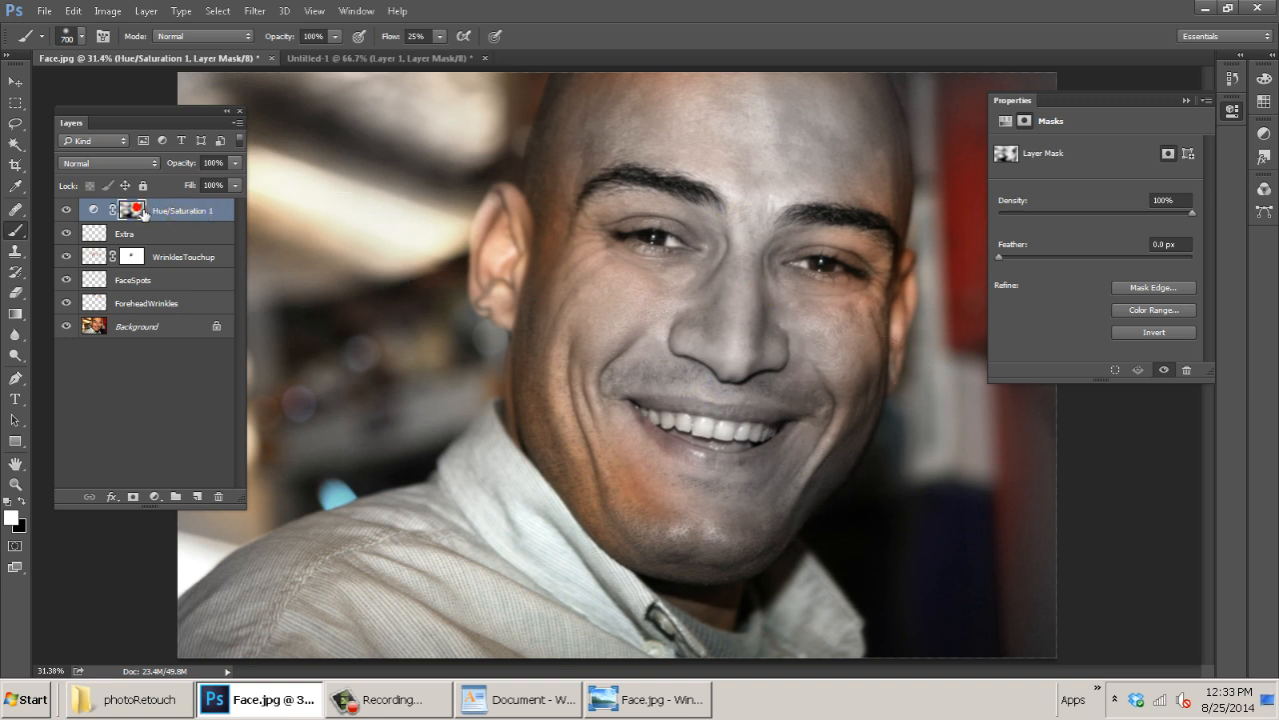
Fill the Hue/Saturation layer mask with the black Background Color and return to the Brush tool.
click(74, 11)
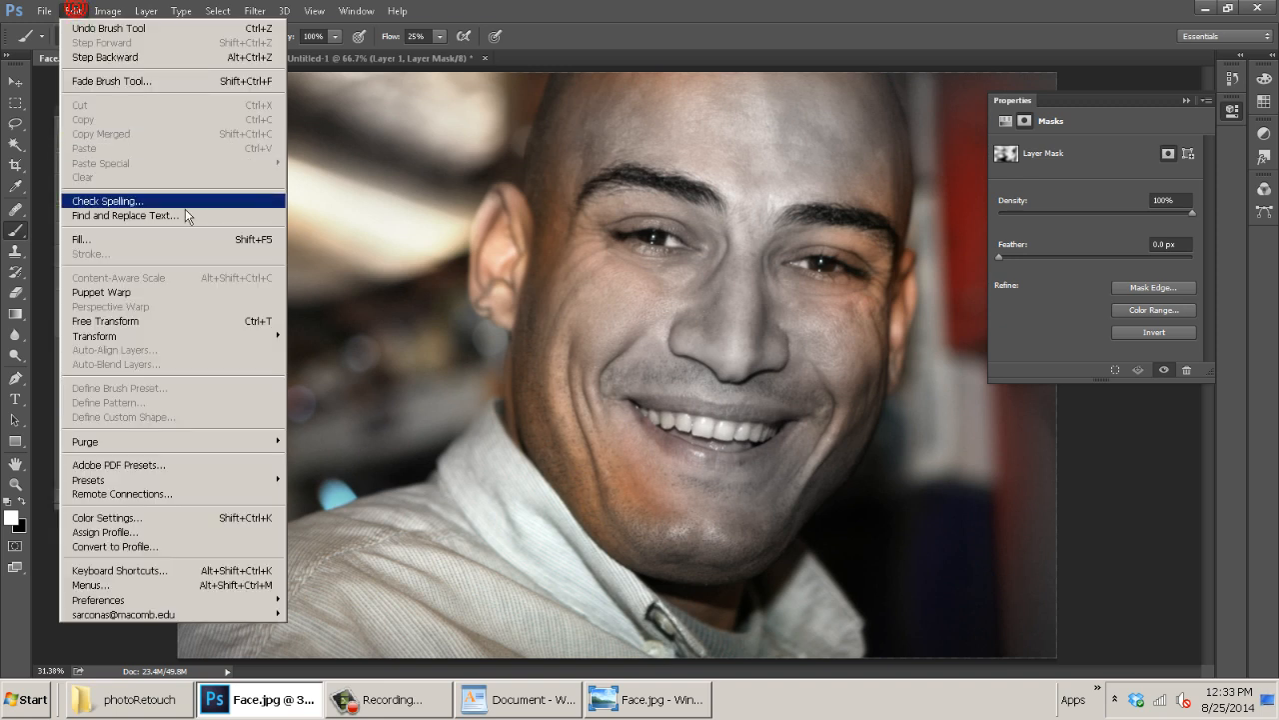
click(190, 241)
click(629, 205)
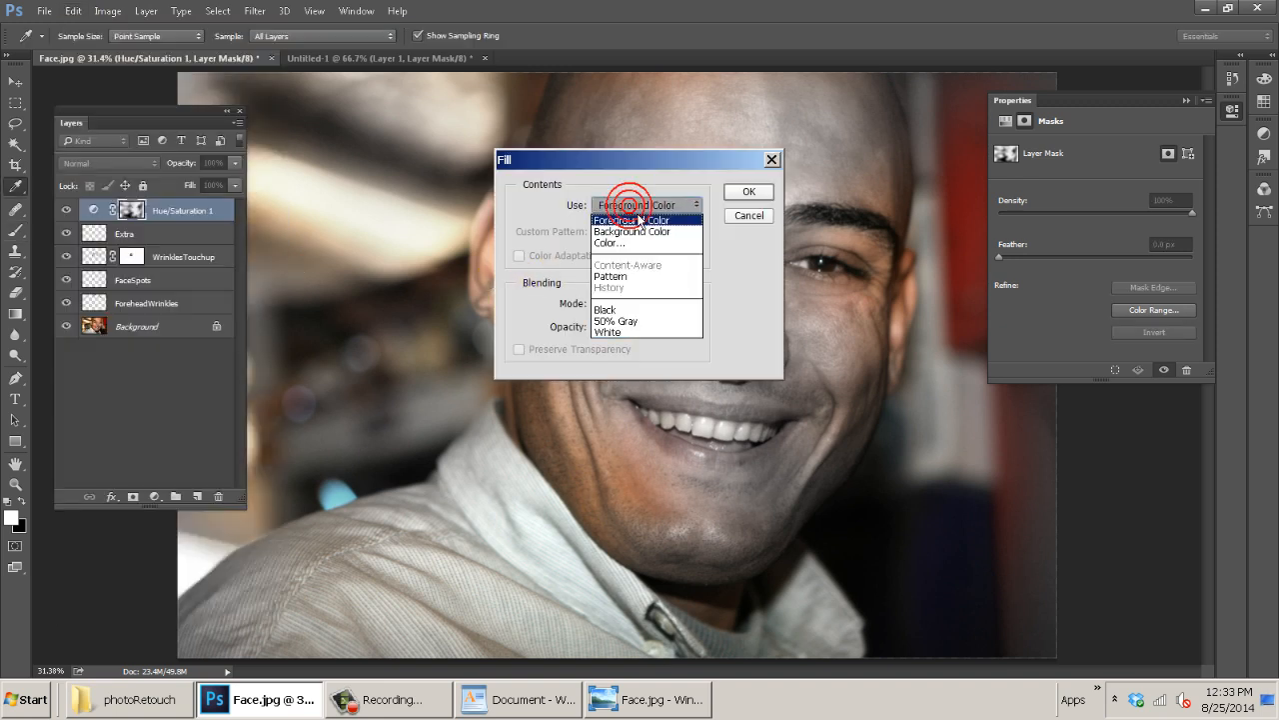
click(632, 231)
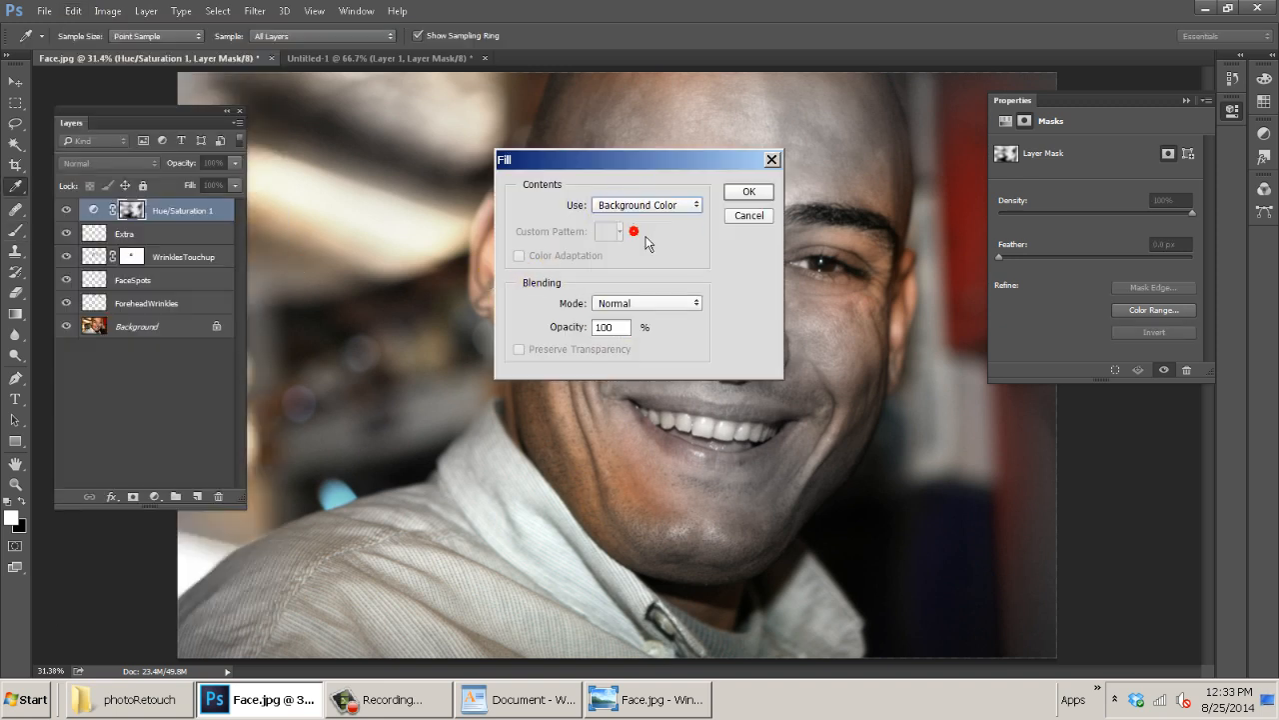
click(760, 193)
key(b)
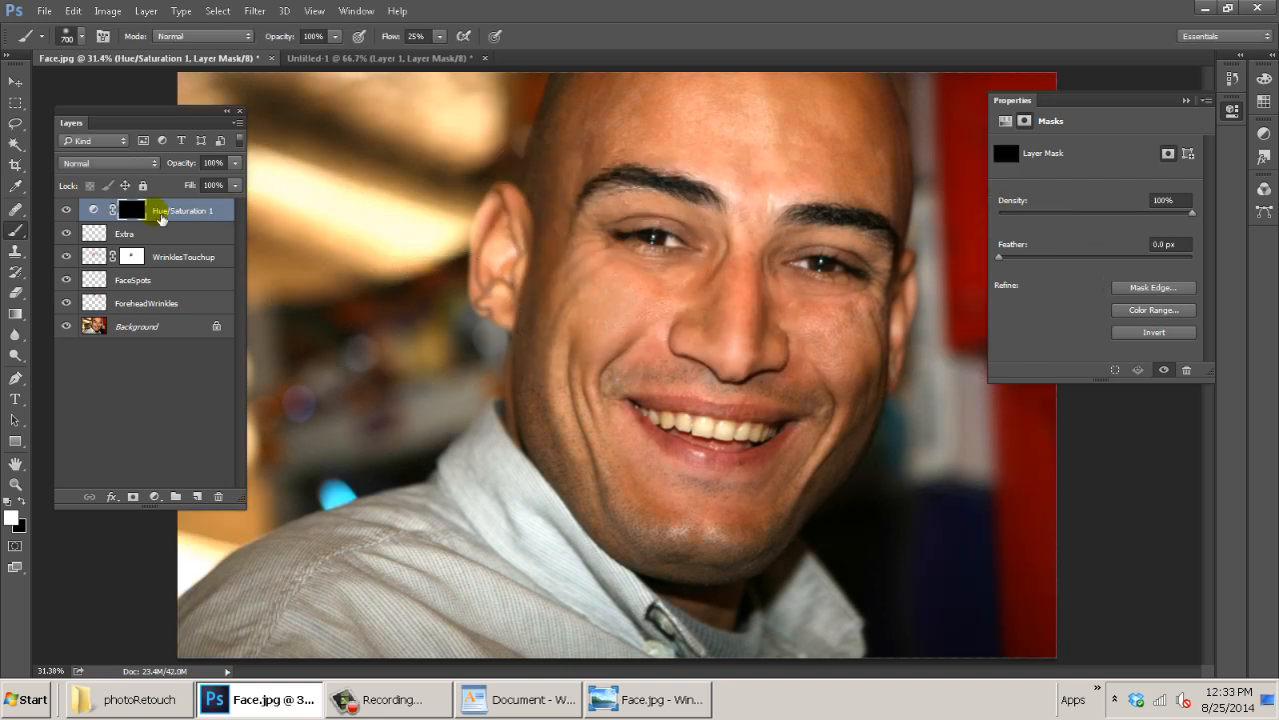
Reopen the Hue/Saturation adjustment's settings and check its hue and saturation sliders.
click(93, 209)
mouse_move(999, 241)
mouse_down()
mouse_move(1191, 247)
mouse_move(997, 261)
mouse_up()
click(1103, 207)
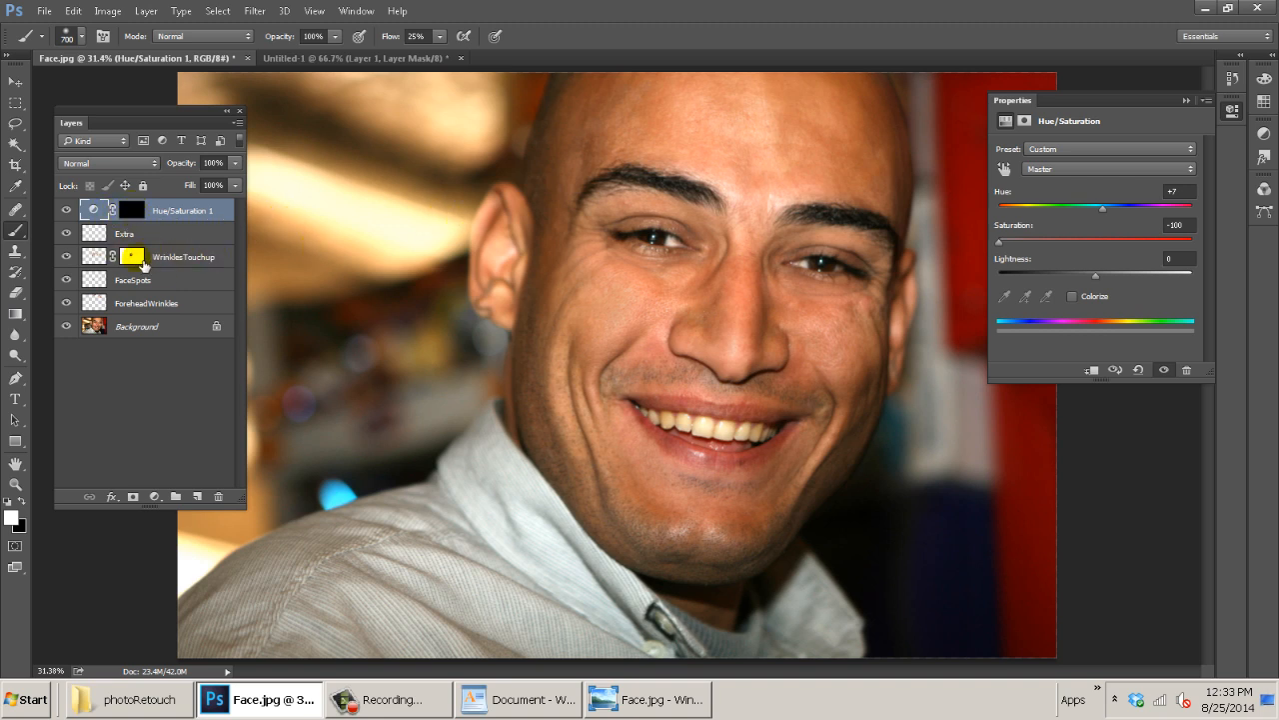
Paint white on the Hue/Saturation mask over three upper teeth with a 90 px brush to desaturate them.
drag(661, 449, 768, 440)
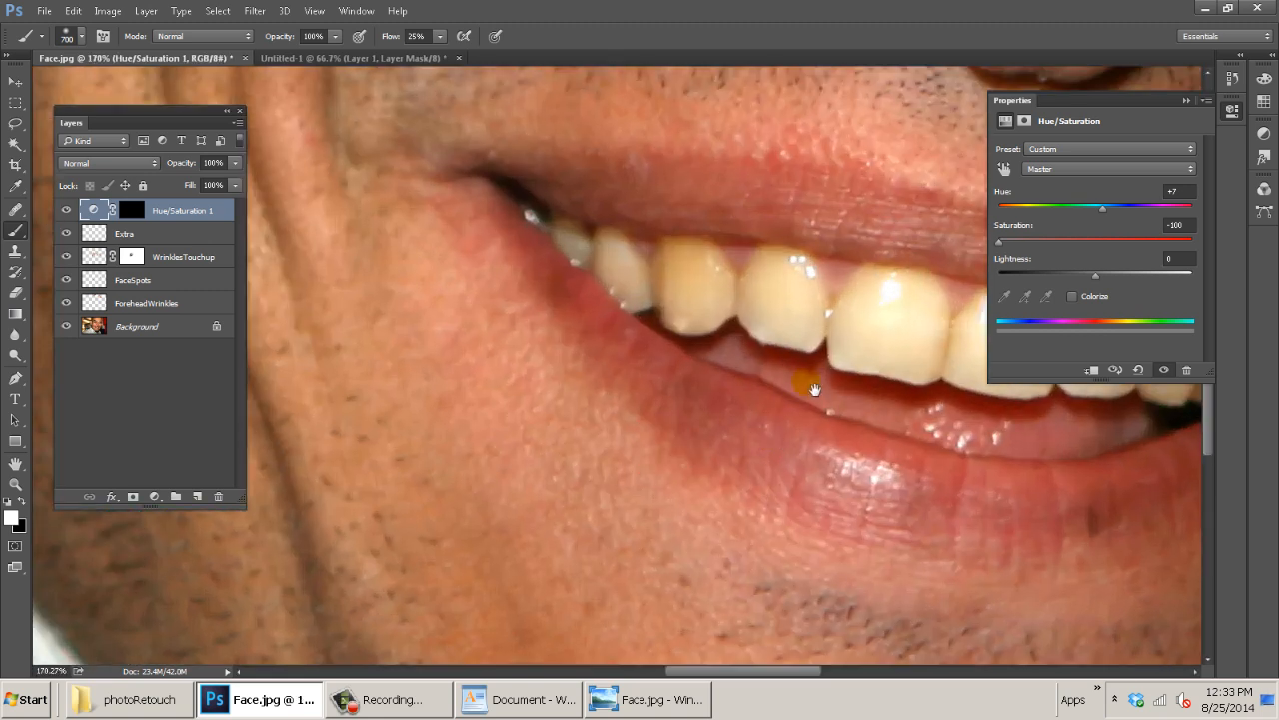
drag(785, 343, 601, 413)
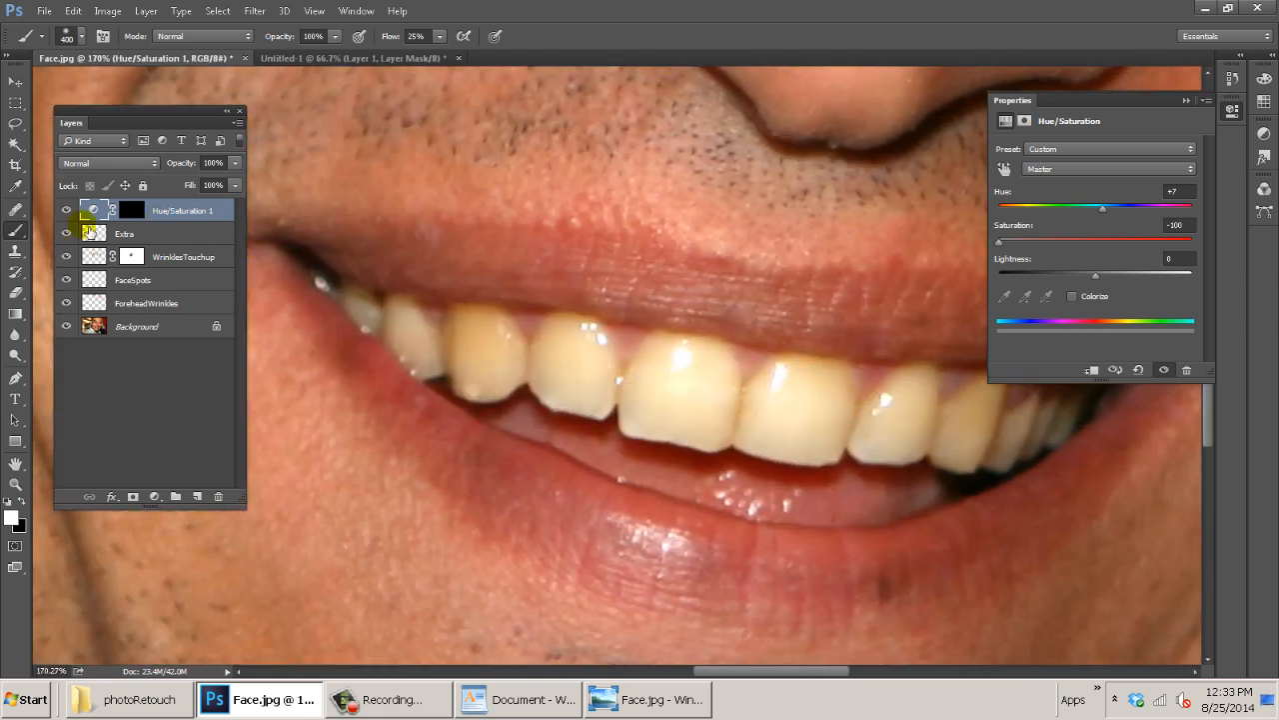
click(134, 209)
key(bracketleft)
key(bracketleft)
key(bracketleft)
key(bracketleft)
key(bracketleft)
key(bracketleft)
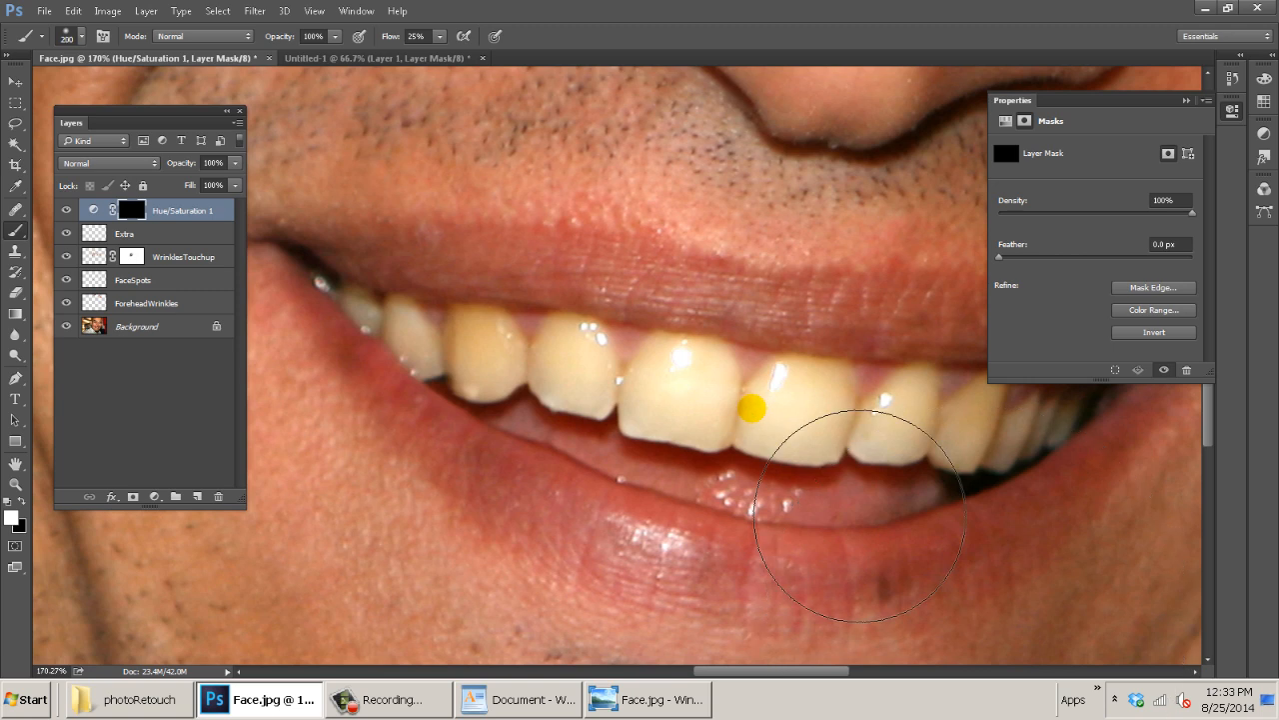
key(bracketleft)
key(bracketleft)
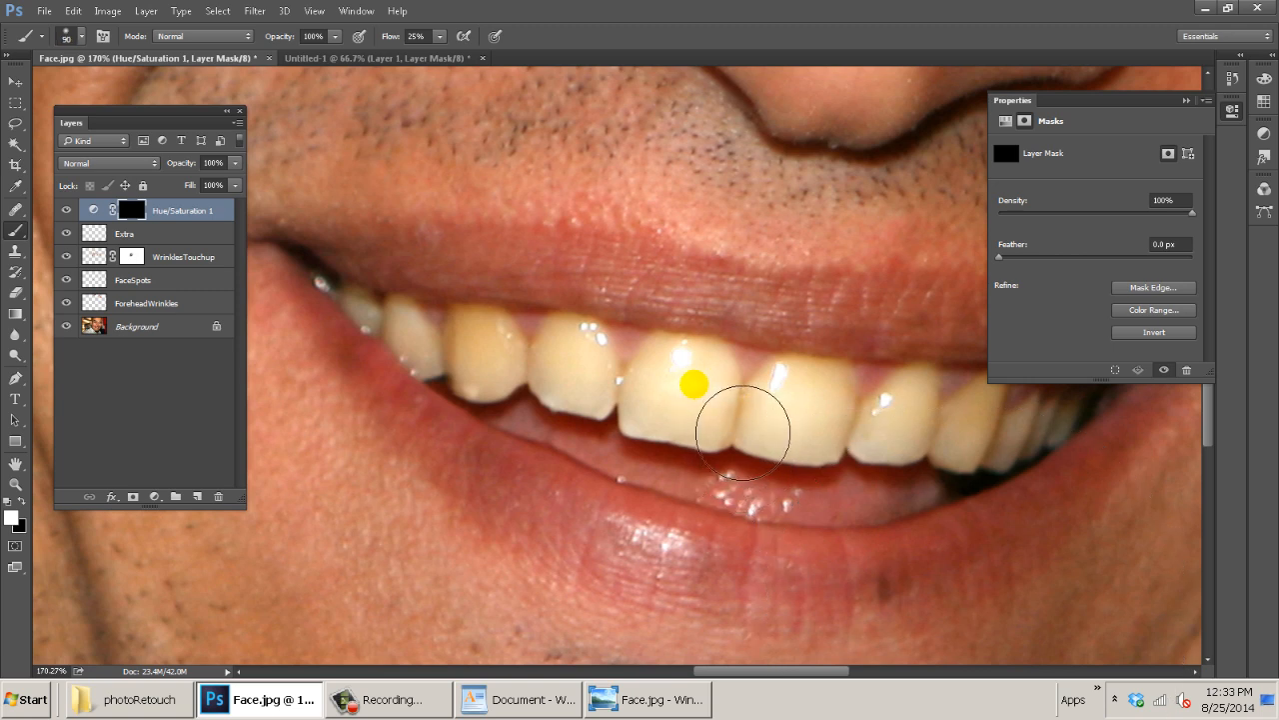
click(697, 382)
mouse_move(682, 380)
mouse_down()
mouse_move(676, 403)
mouse_move(690, 382)
mouse_move(666, 393)
mouse_up()
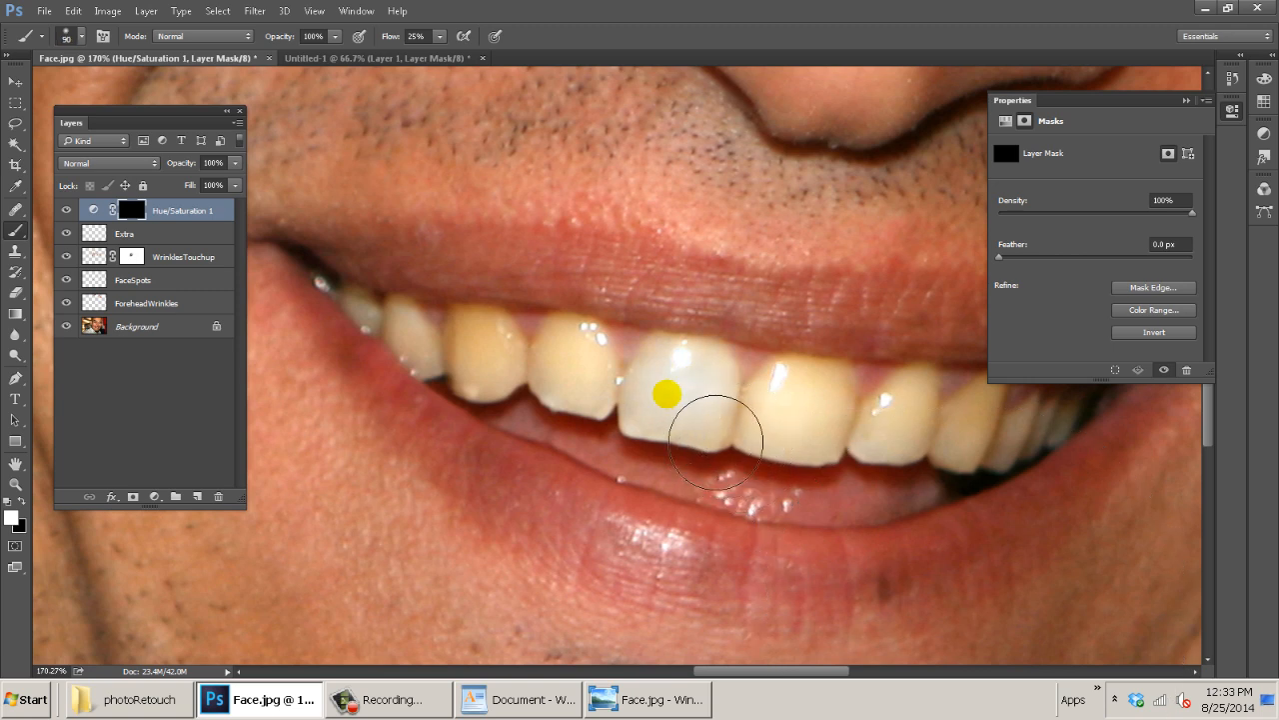
drag(590, 372, 574, 350)
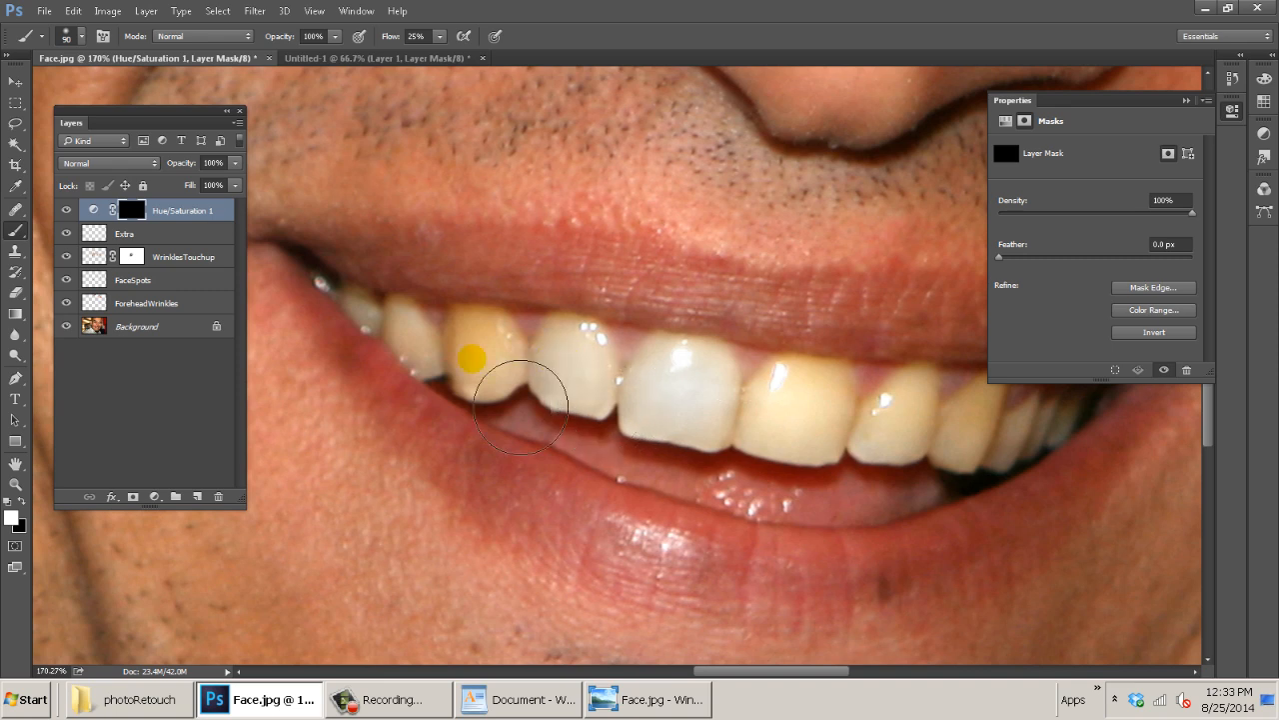
click(466, 361)
mouse_move(466, 361)
mouse_down()
mouse_move(474, 343)
mouse_move(486, 354)
mouse_up()
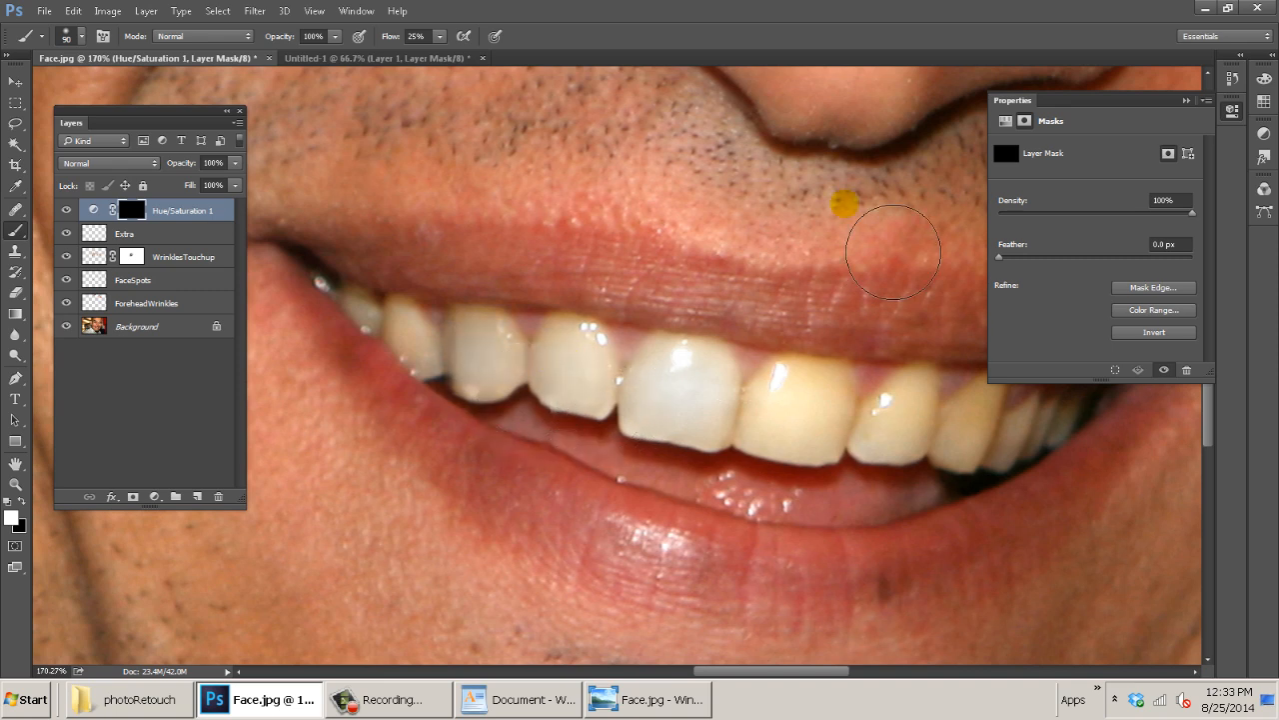
Colorize the Hue/Saturation adjustment with hue 15, saturation 98 and lightness -100.
click(93, 210)
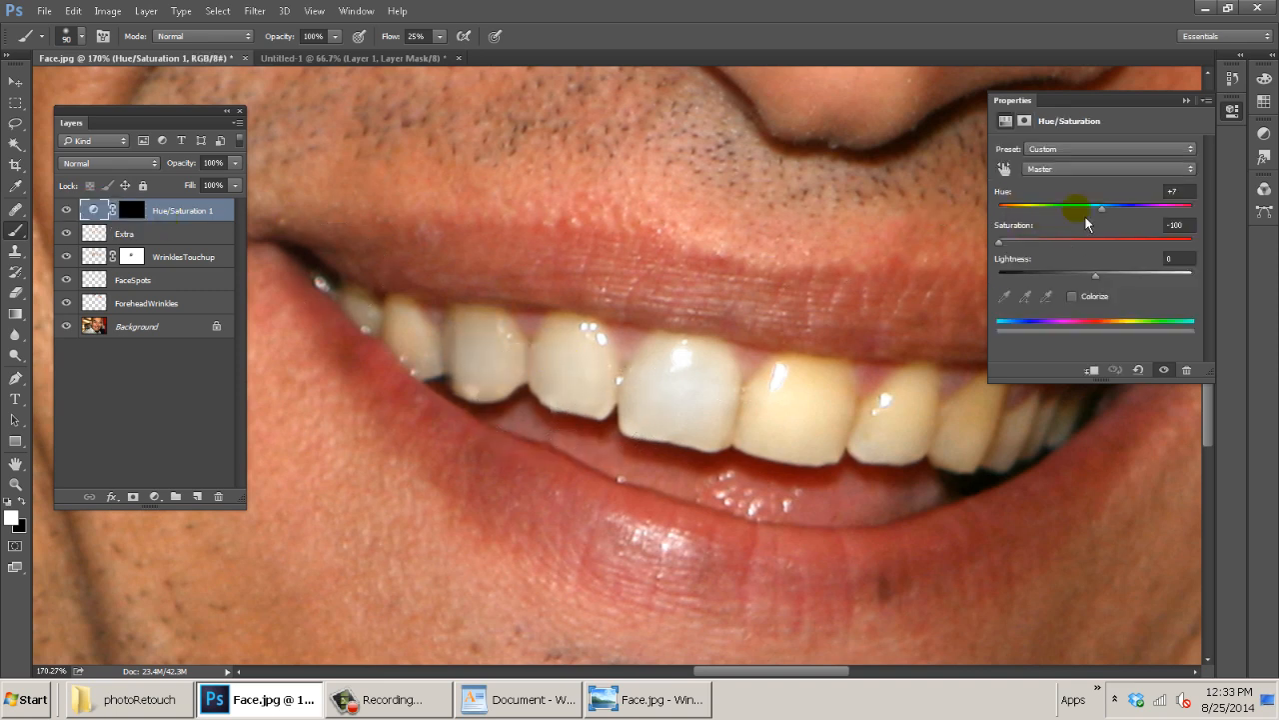
drag(1080, 210, 1229, 206)
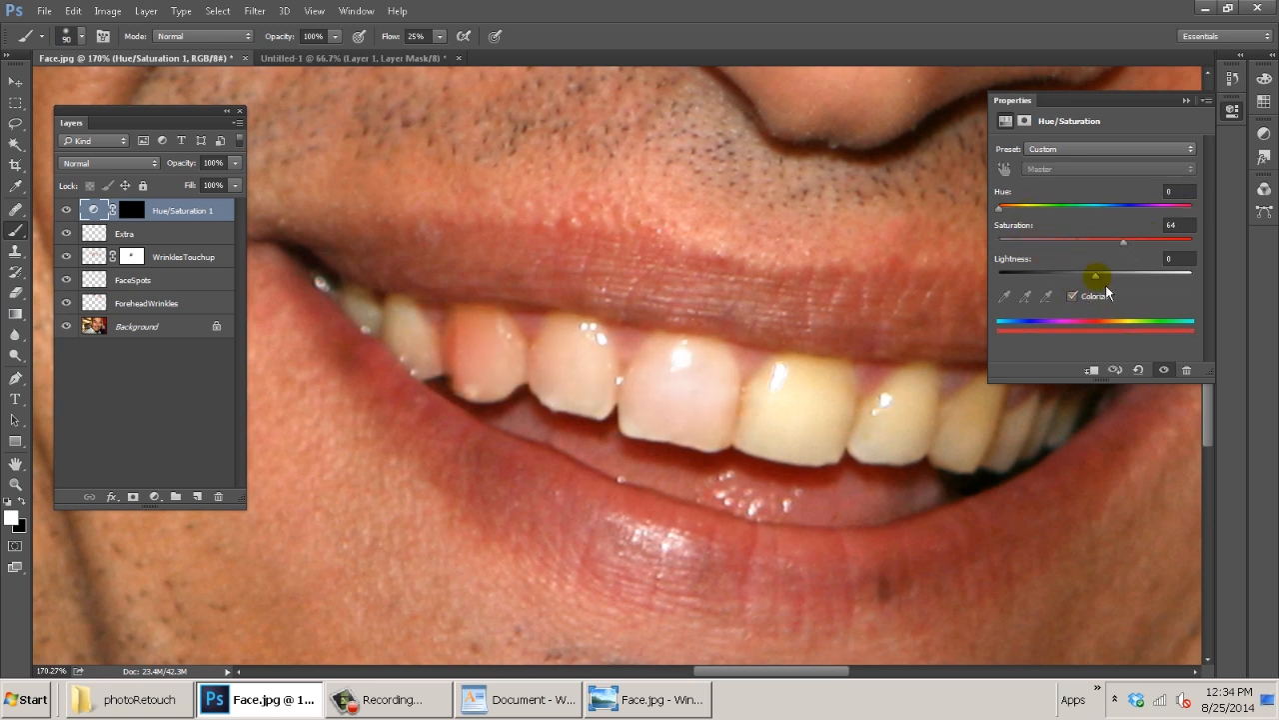
drag(1095, 275, 999, 272)
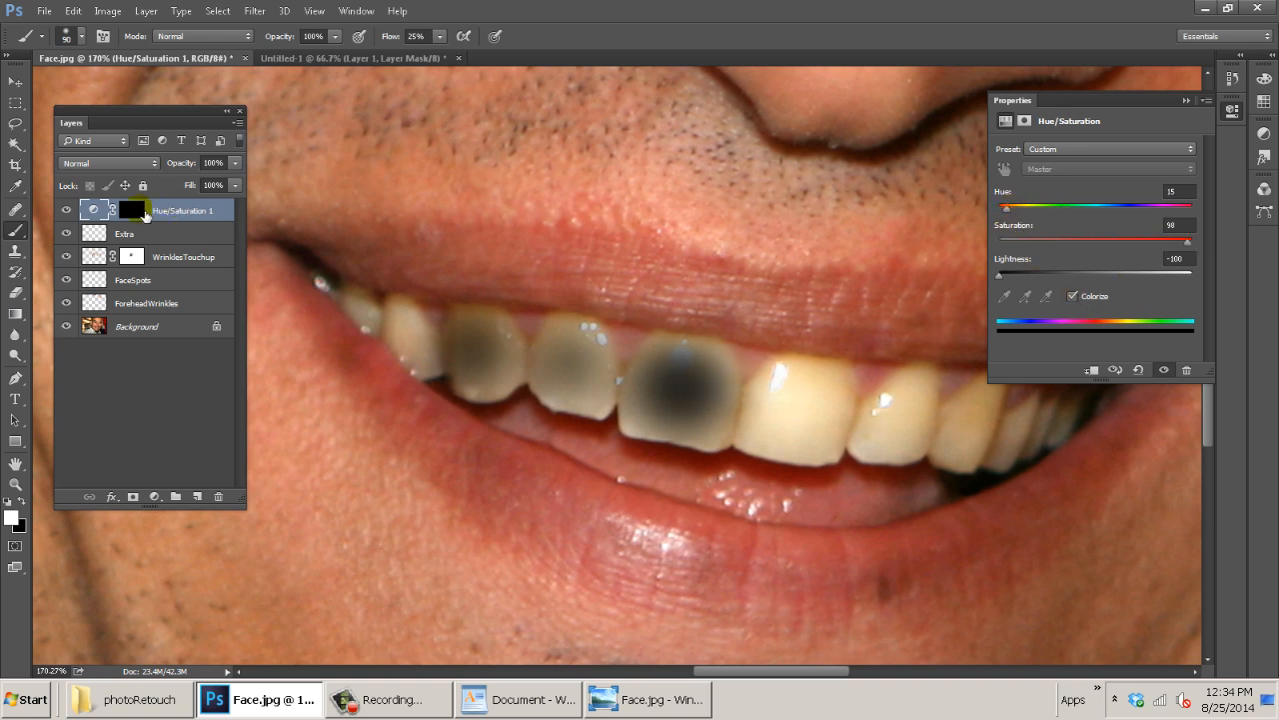
Reduce the brush to 35 px and paint white on the Hue/Saturation mask over the two front teeth.
click(140, 211)
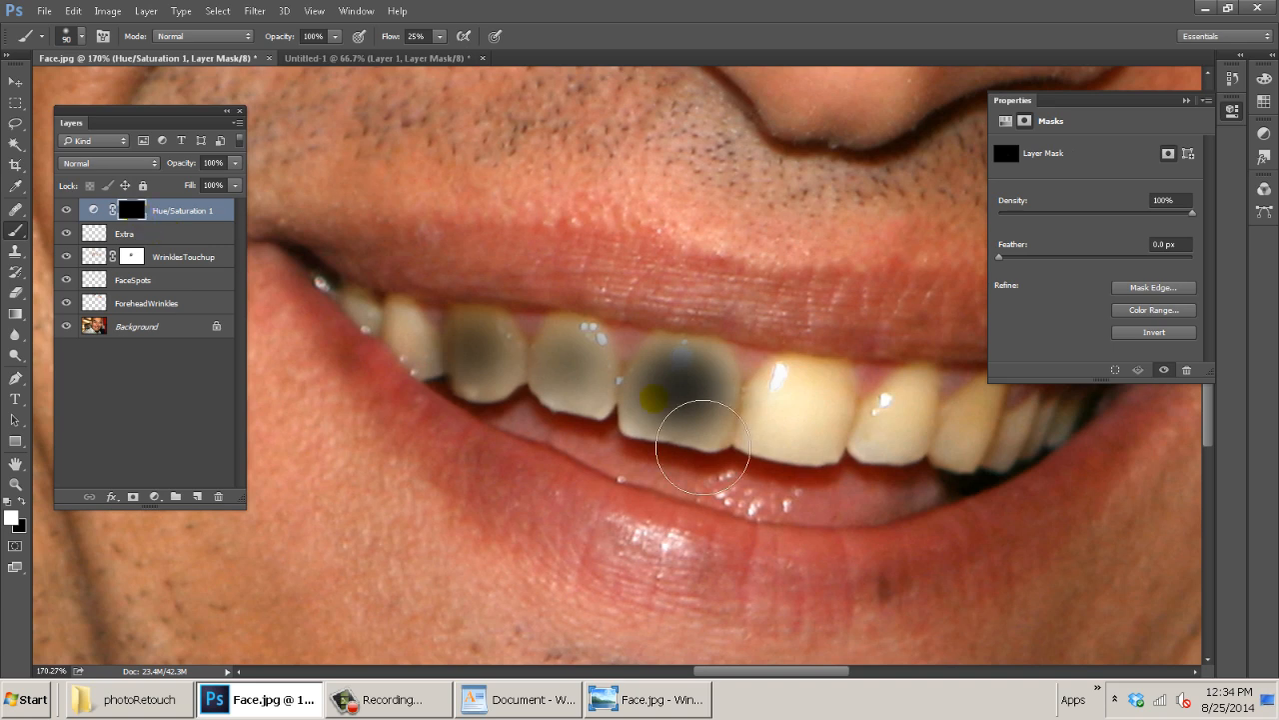
key(bracketleft)
key(bracketleft)
key(bracketleft)
key(bracketleft)
key(bracketleft)
key(bracketleft)
mouse_move(807, 437)
mouse_down()
mouse_move(843, 439)
mouse_move(858, 400)
mouse_move(862, 446)
mouse_move(854, 435)
mouse_move(845, 465)
mouse_move(857, 437)
mouse_move(843, 465)
mouse_move(741, 450)
mouse_move(806, 430)
mouse_move(788, 423)
mouse_move(836, 398)
mouse_move(817, 389)
mouse_move(860, 393)
mouse_move(796, 395)
mouse_move(769, 431)
mouse_move(765, 463)
mouse_move(799, 455)
mouse_move(771, 463)
mouse_move(829, 477)
mouse_up()
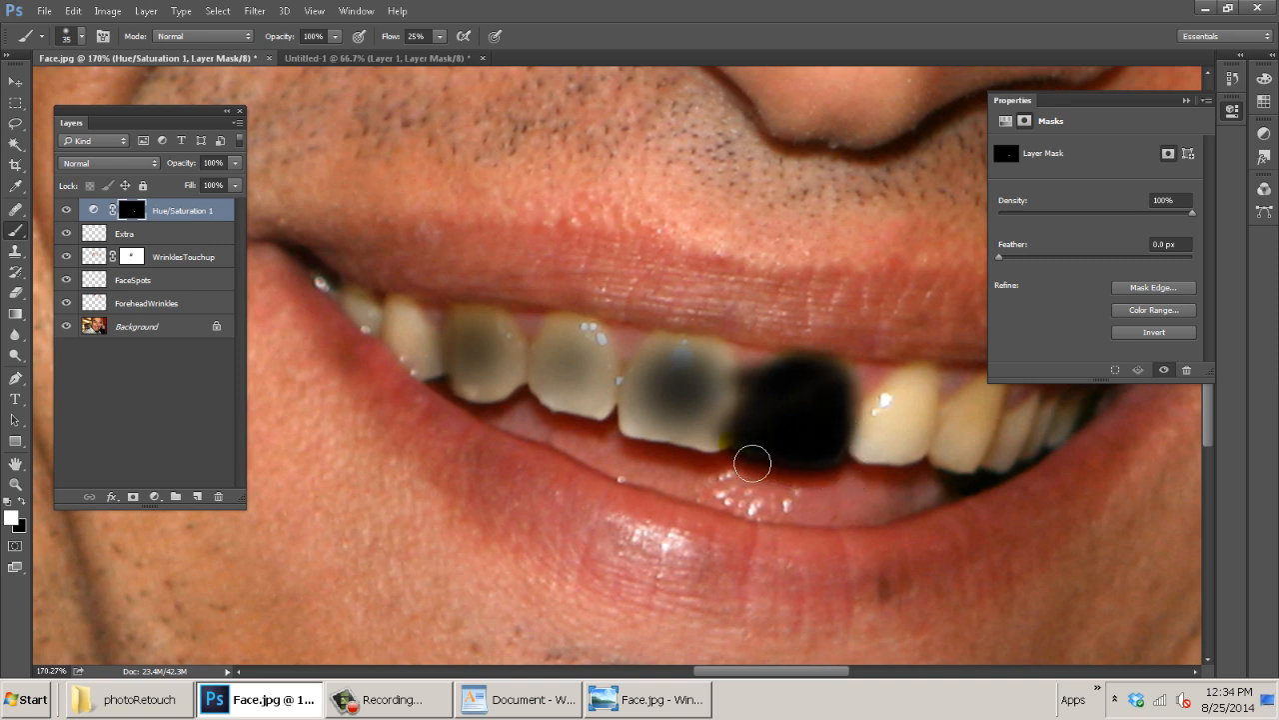
mouse_move(753, 463)
mouse_down()
mouse_move(636, 445)
mouse_move(735, 430)
mouse_move(688, 435)
mouse_move(729, 431)
mouse_move(684, 422)
mouse_move(697, 410)
mouse_move(672, 386)
mouse_move(651, 391)
mouse_move(688, 382)
mouse_up()
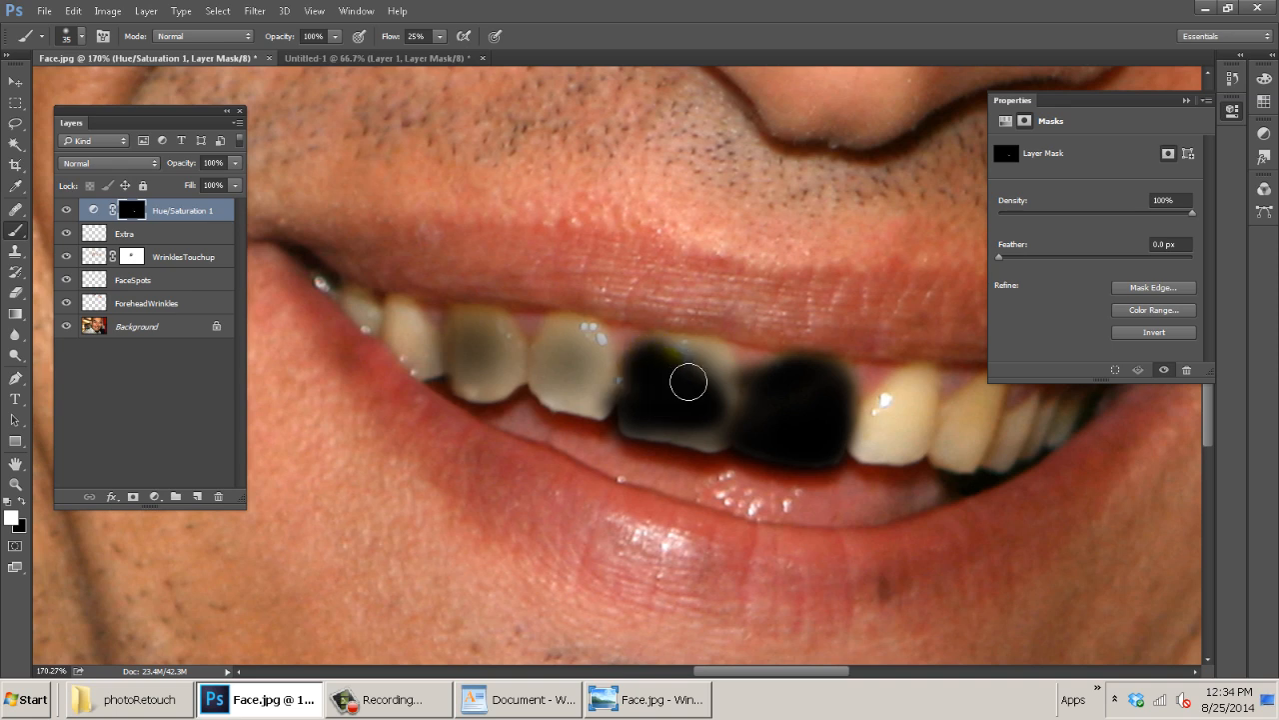
Set the brush hardness to 53% and fill in the uncovered edges of the front teeth on the mask.
right_click(670, 362)
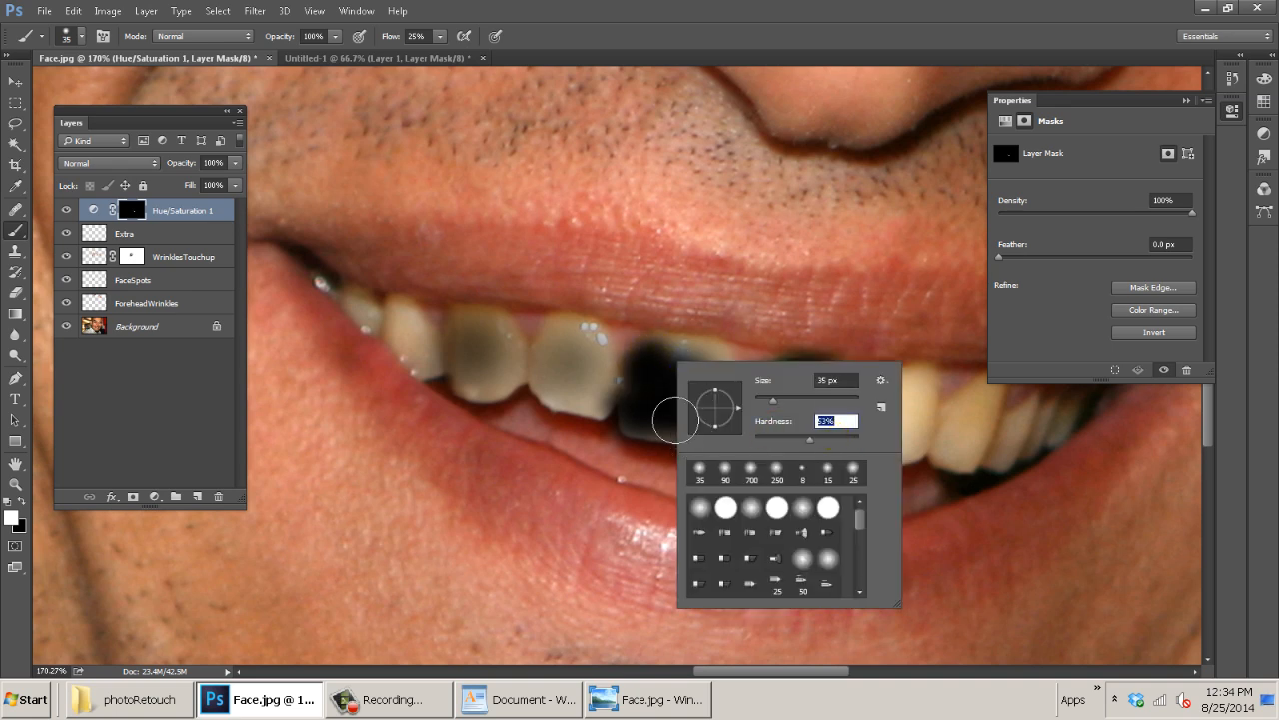
click(651, 380)
mouse_move(676, 348)
mouse_down()
mouse_move(740, 393)
mouse_move(739, 423)
mouse_up()
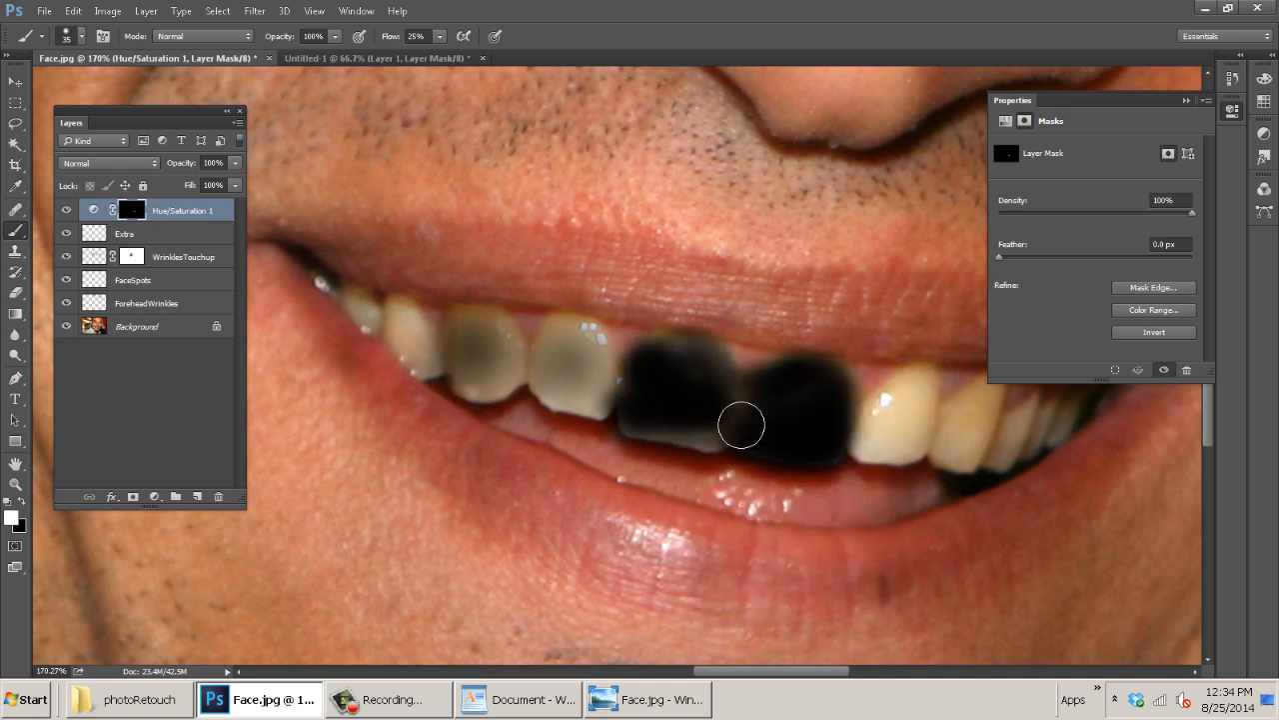
mouse_move(712, 380)
mouse_down()
mouse_move(726, 451)
mouse_move(659, 442)
mouse_move(690, 428)
mouse_up()
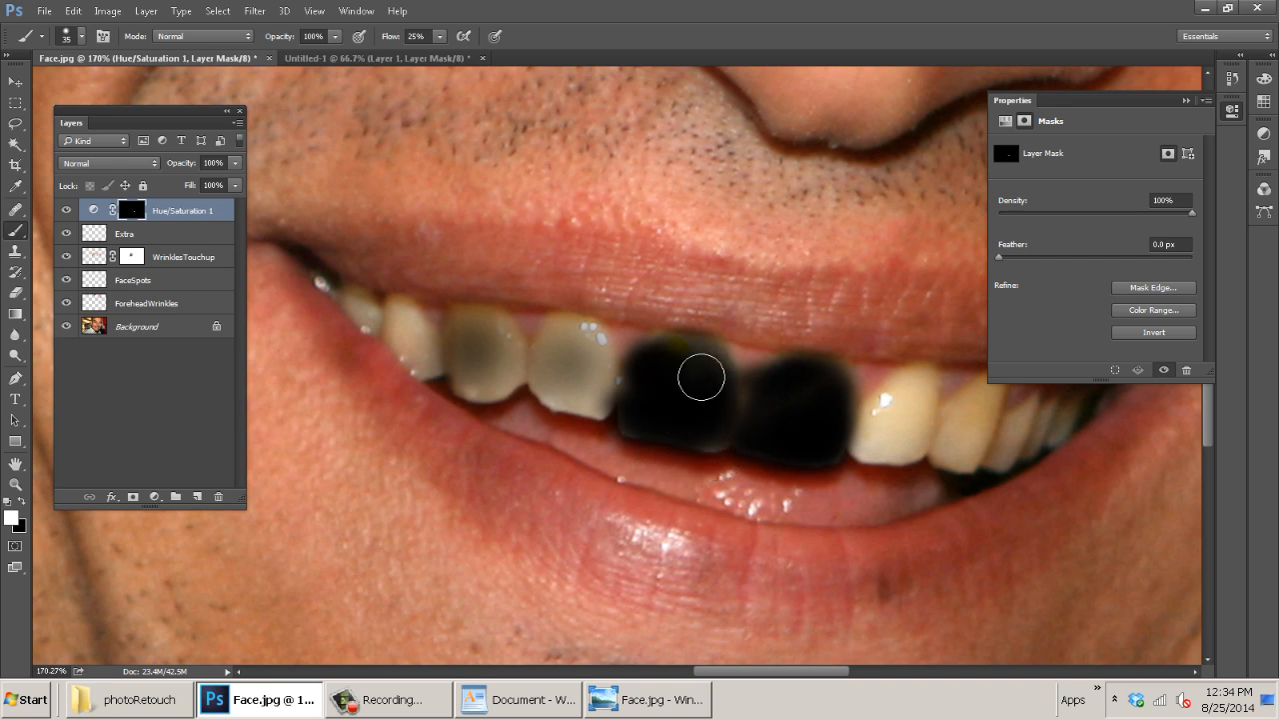
click(689, 430)
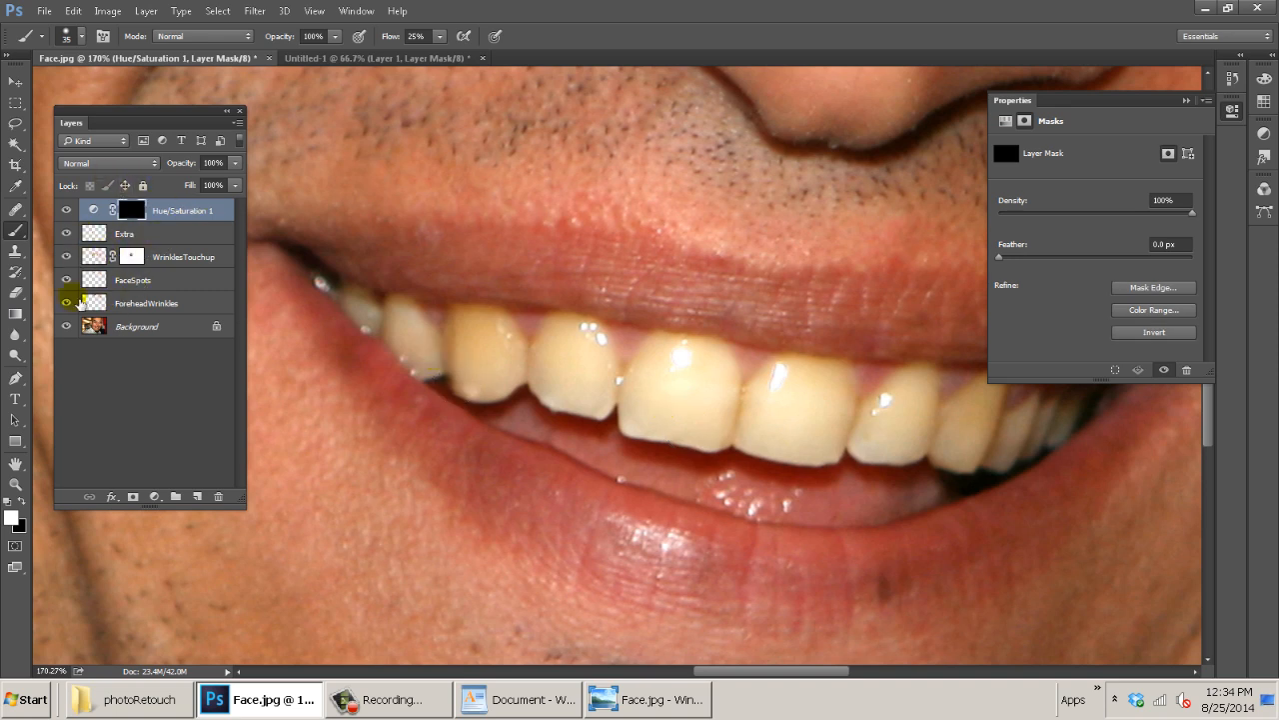
Try selecting the upper teeth on the Background layer with the Quick Selection tool, and clear the selection.
click(93, 328)
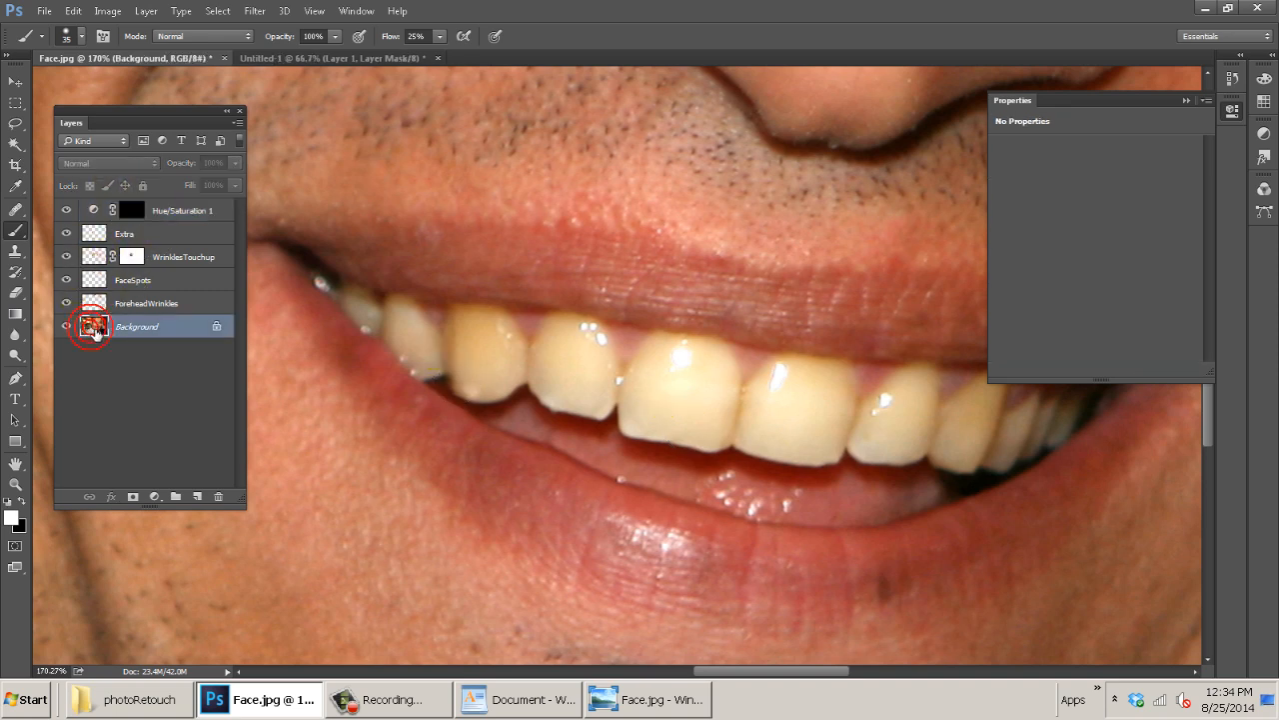
click(18, 155)
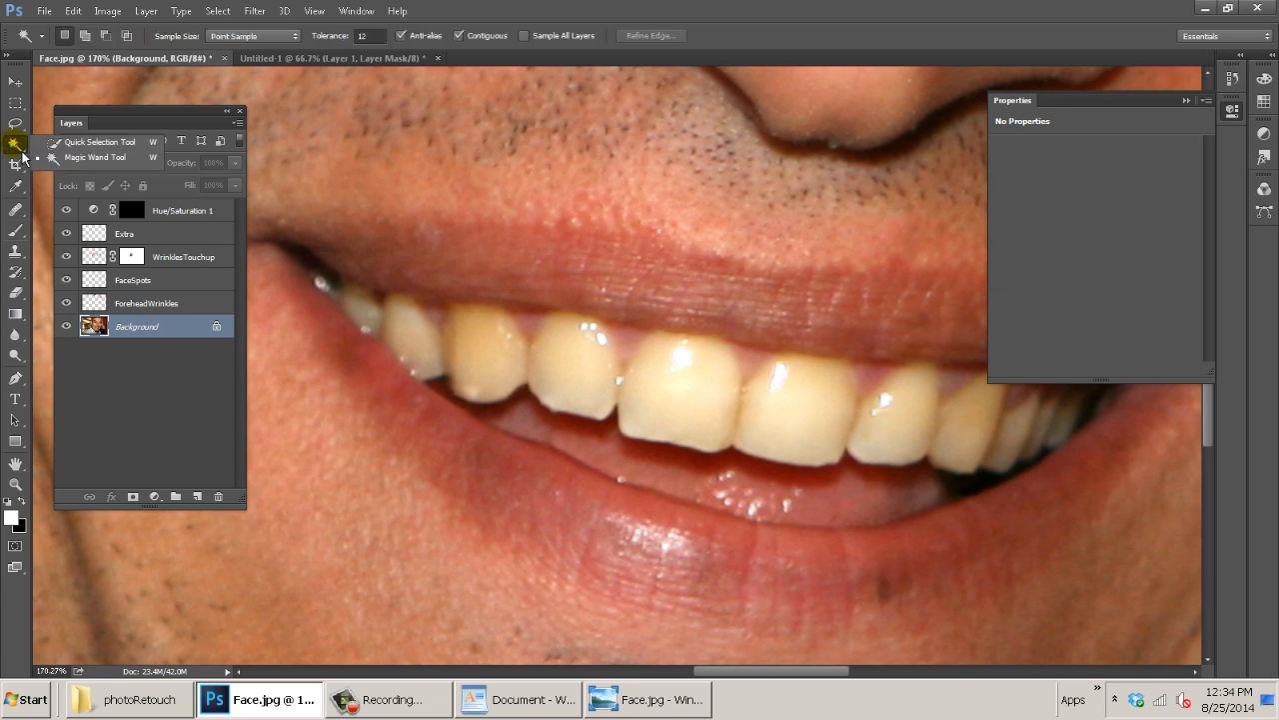
drag(22, 160, 51, 157)
click(66, 145)
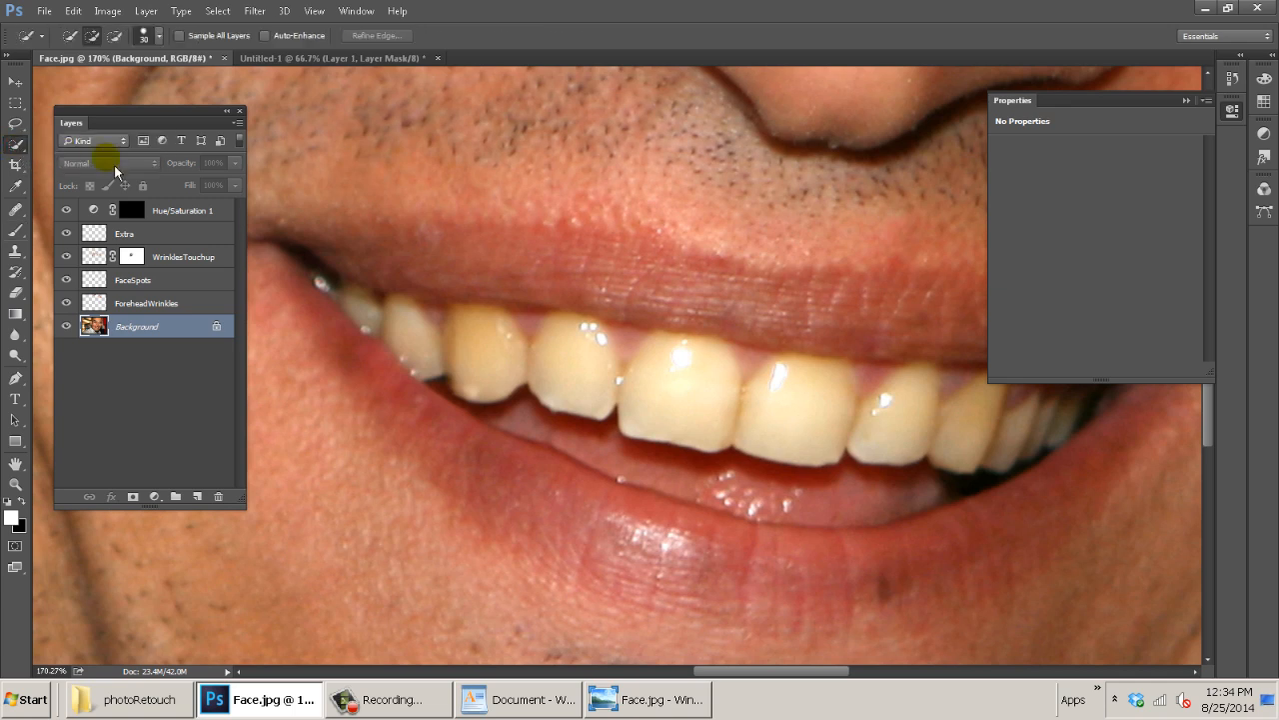
mouse_move(410, 329)
mouse_down()
mouse_move(441, 364)
mouse_move(797, 429)
mouse_move(780, 385)
mouse_move(765, 388)
mouse_move(899, 434)
mouse_move(868, 453)
mouse_move(804, 451)
mouse_up()
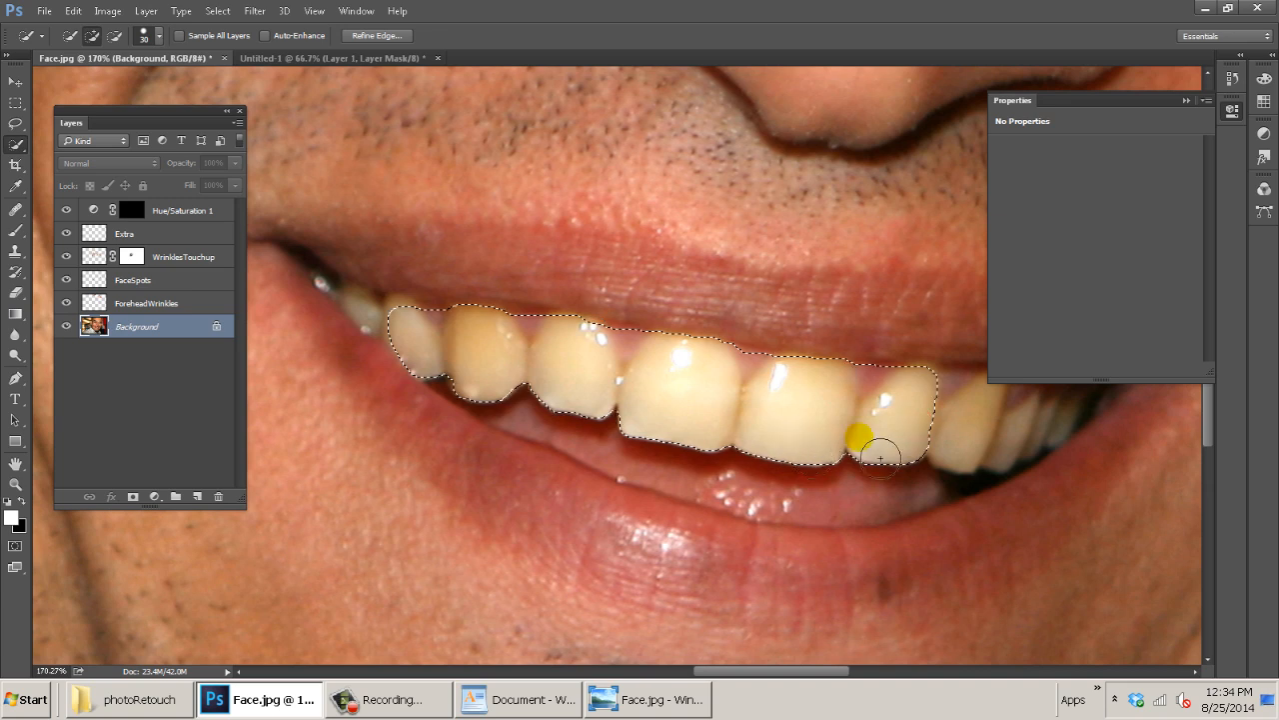
drag(962, 453, 822, 449)
mouse_move(927, 449)
mouse_down()
mouse_move(940, 434)
mouse_move(682, 486)
mouse_up()
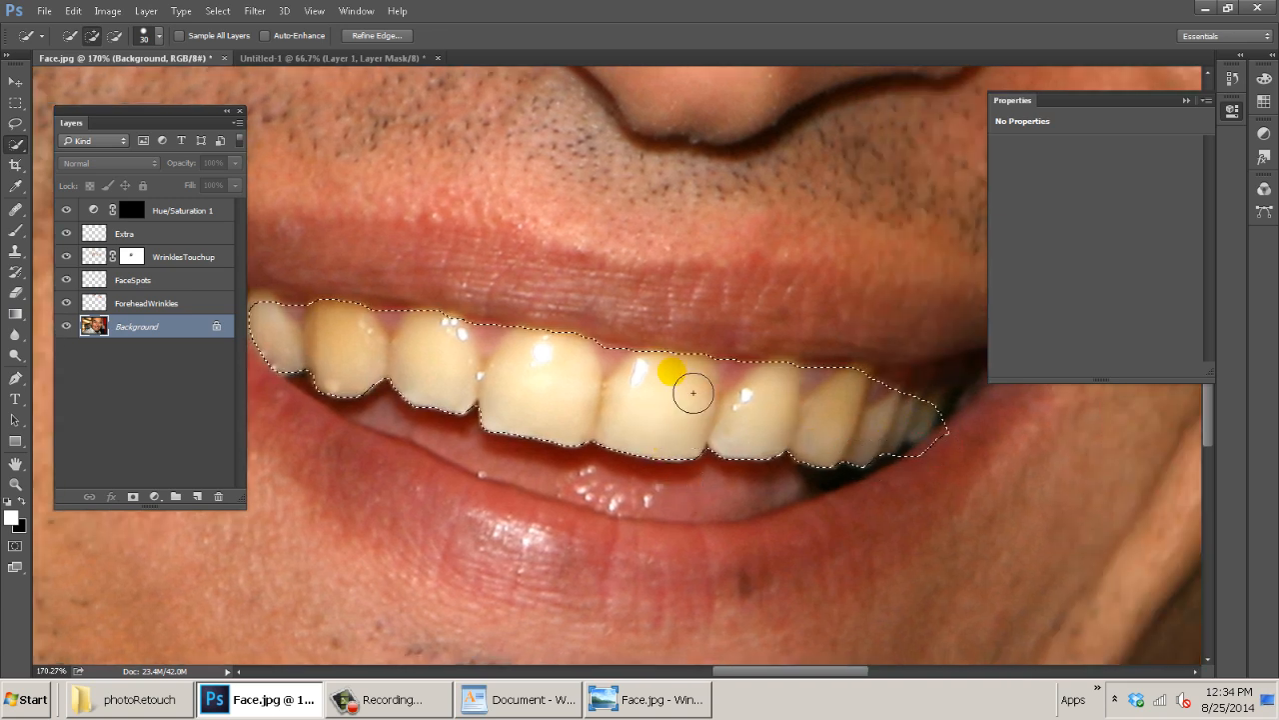
drag(471, 372, 629, 409)
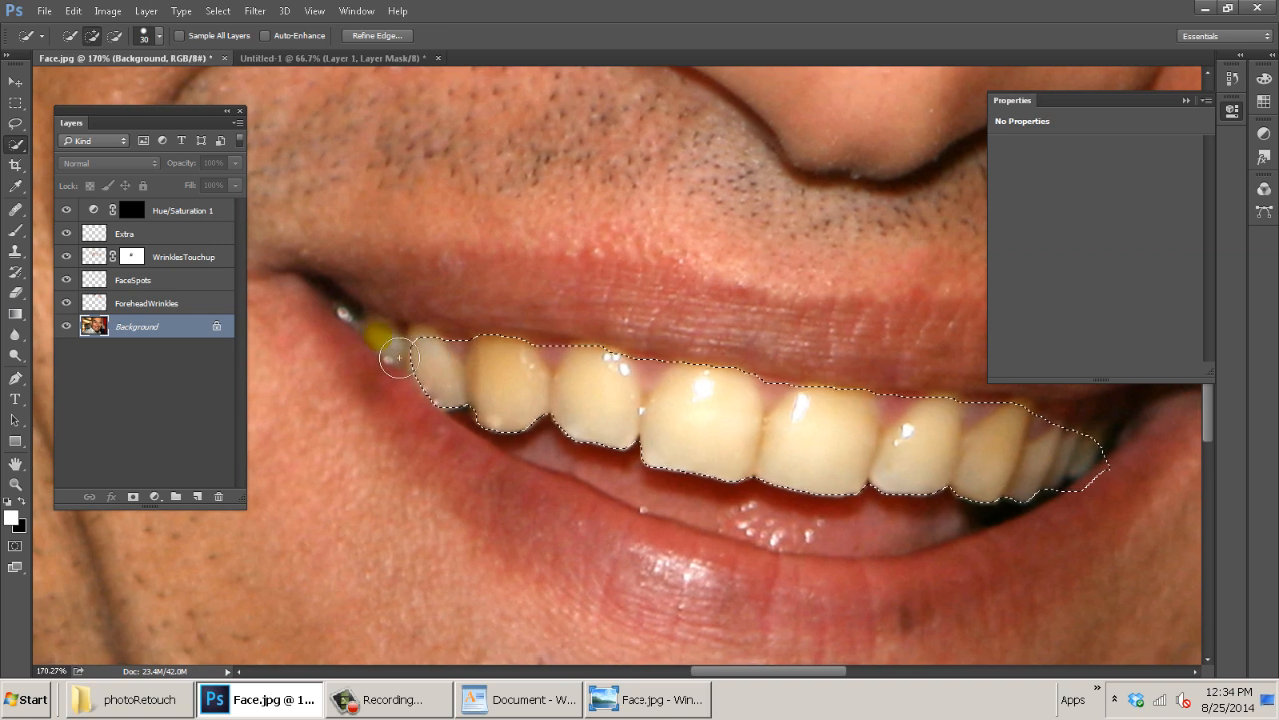
key(ctrl+d)
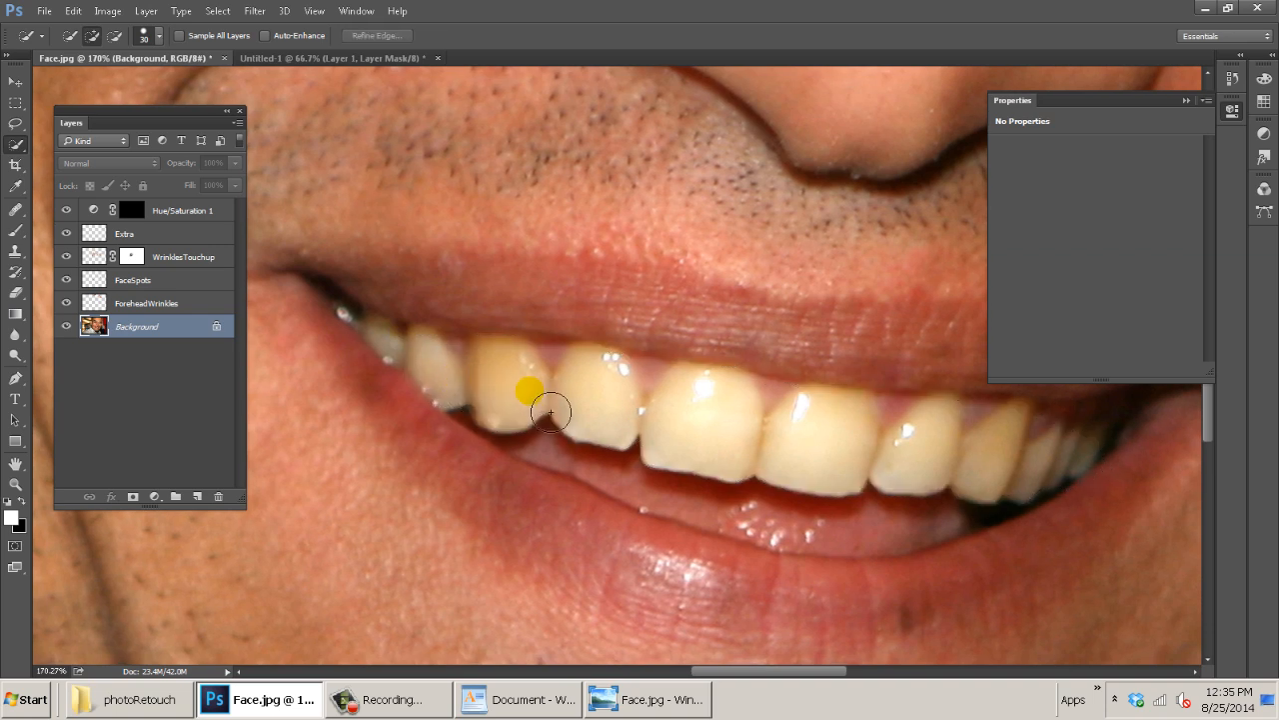
Try the Magic Wand at tolerance 12 on three upper teeth, adding each one to the selection.
click(18, 144)
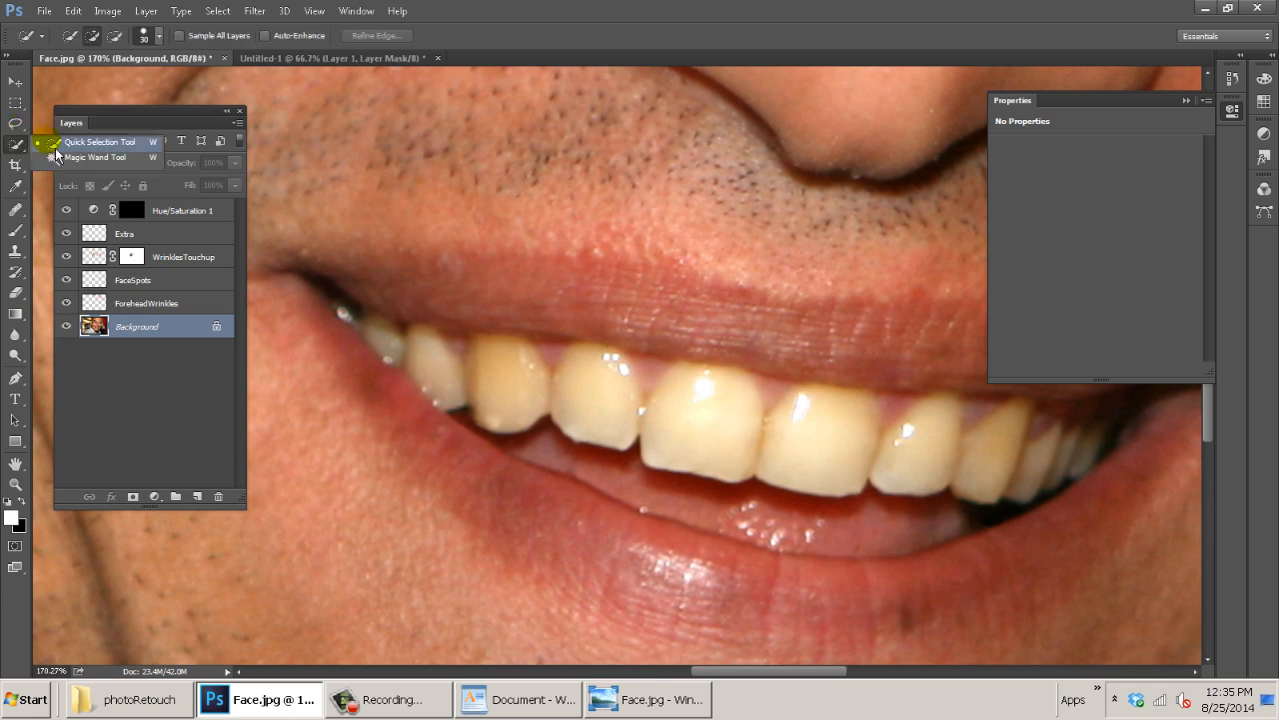
click(64, 162)
click(436, 368)
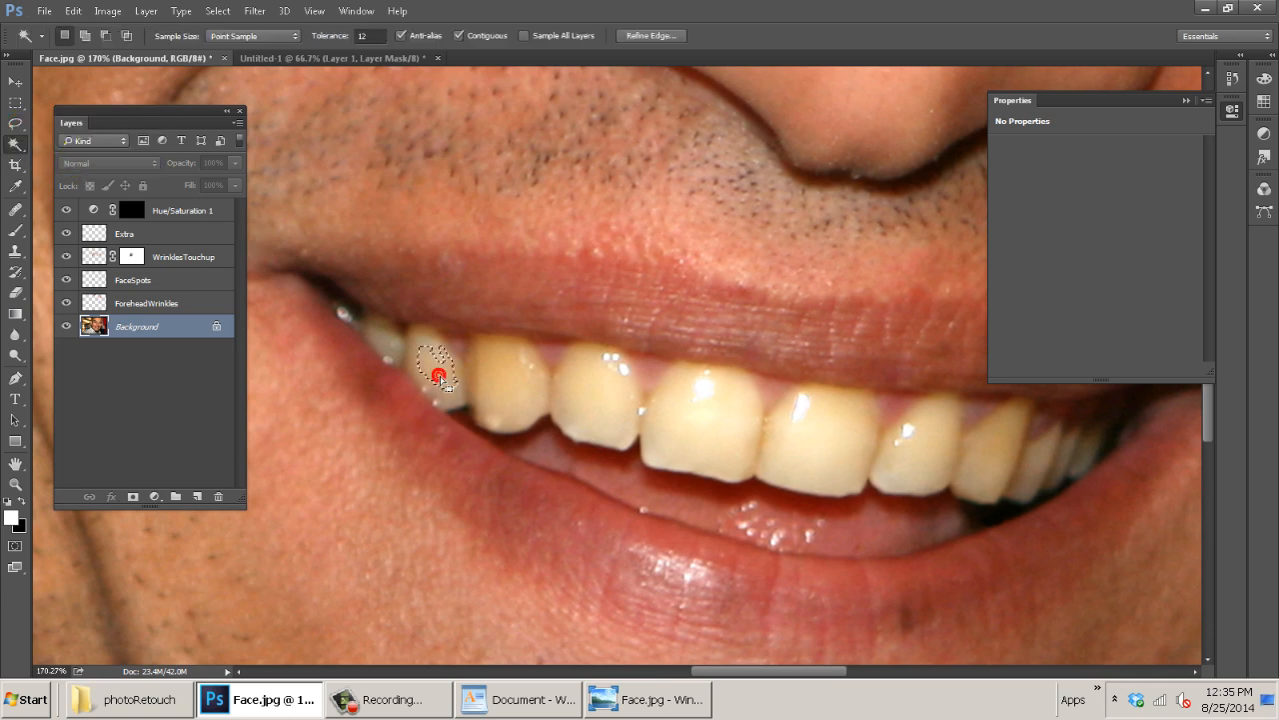
shift+click(511, 383)
shift+click(568, 400)
shift+click(608, 404)
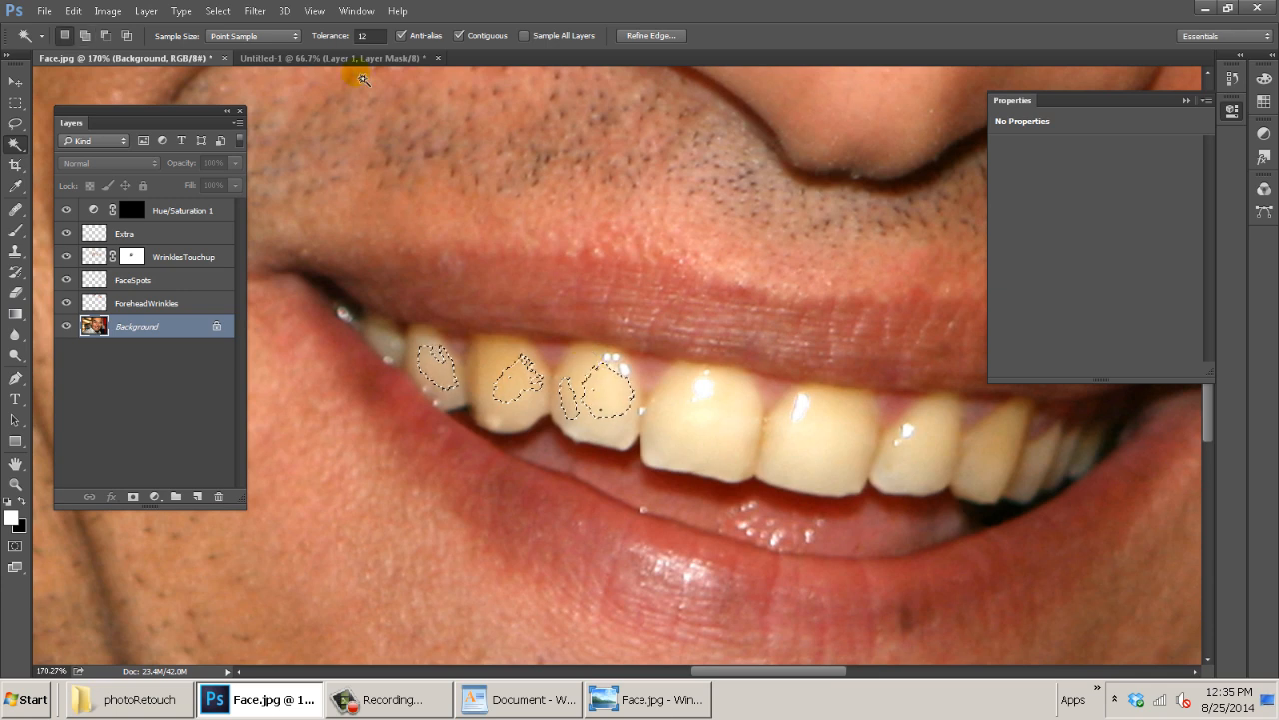
Set the Magic Wand tolerance to 60 and select the middle upper teeth, adding the unselected patches on the front teeth.
drag(376, 38, 352, 39)
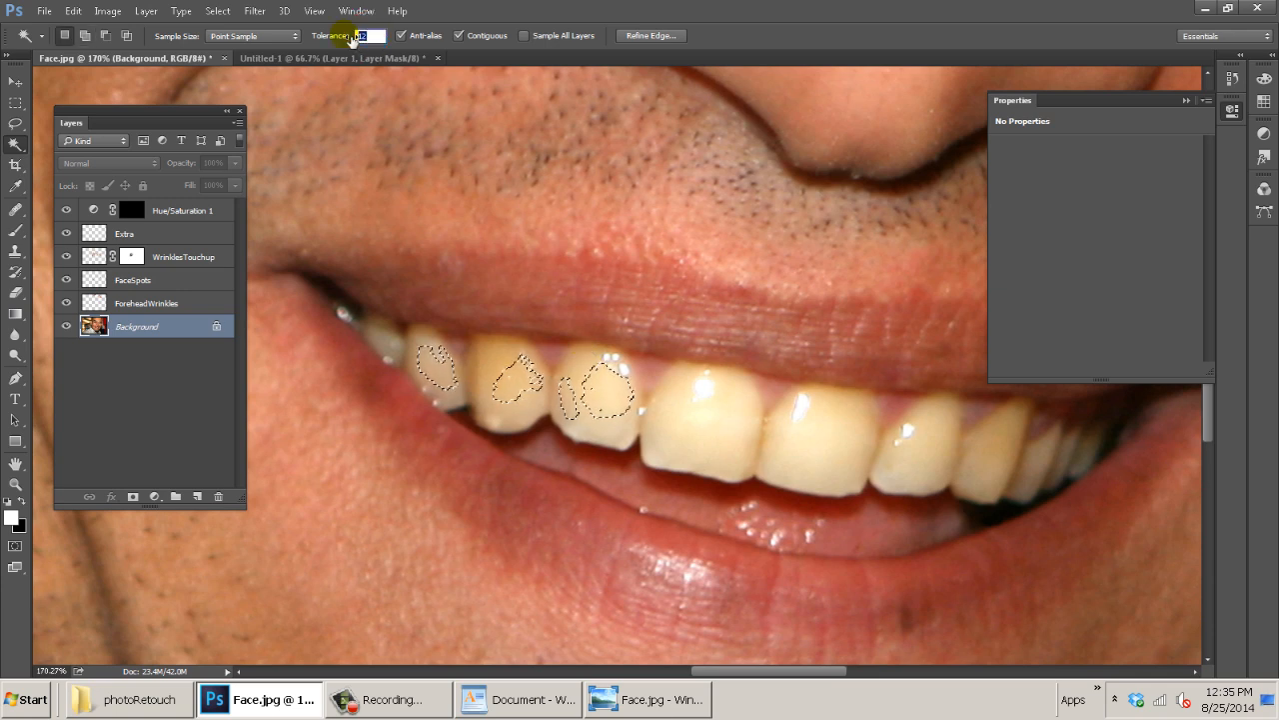
text(25)
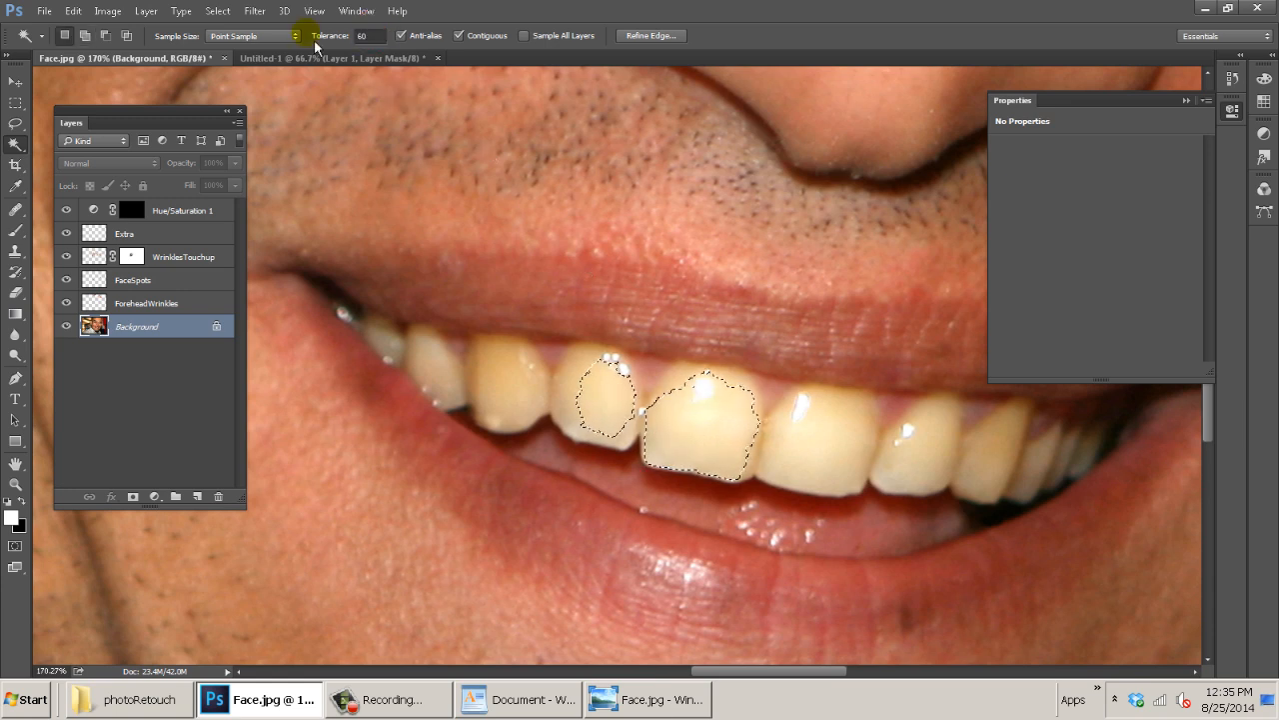
click(514, 373)
shift+click(713, 412)
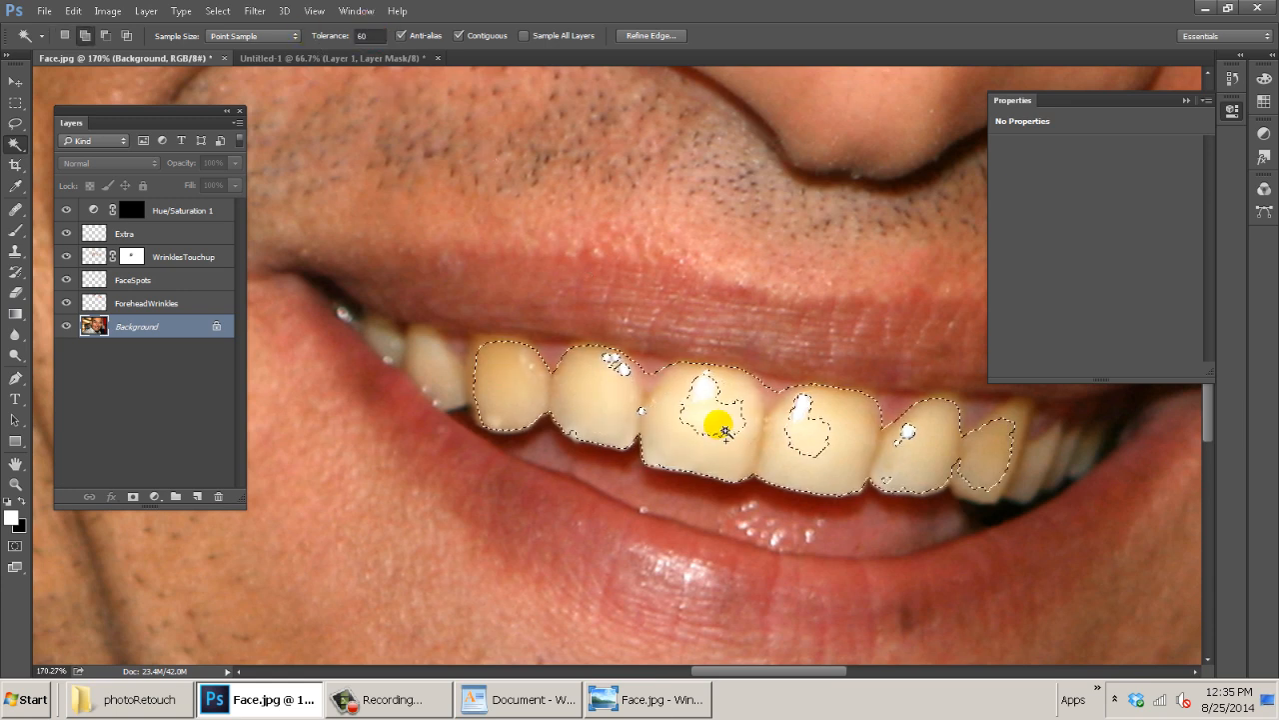
shift+click(780, 402)
shift+click(809, 430)
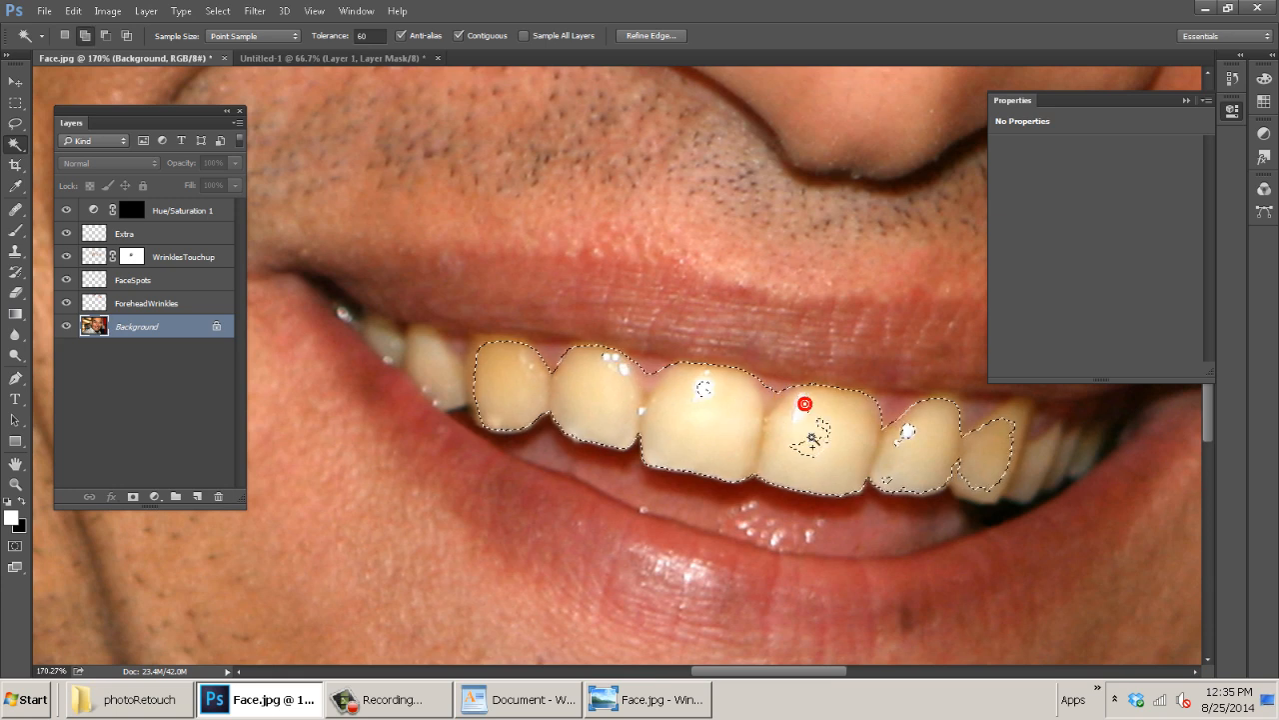
Try adding the leftover patches and the teeth near the mouth corner to the Magic Wand selection, and clear the selection.
shift+click(908, 432)
shift+click(886, 477)
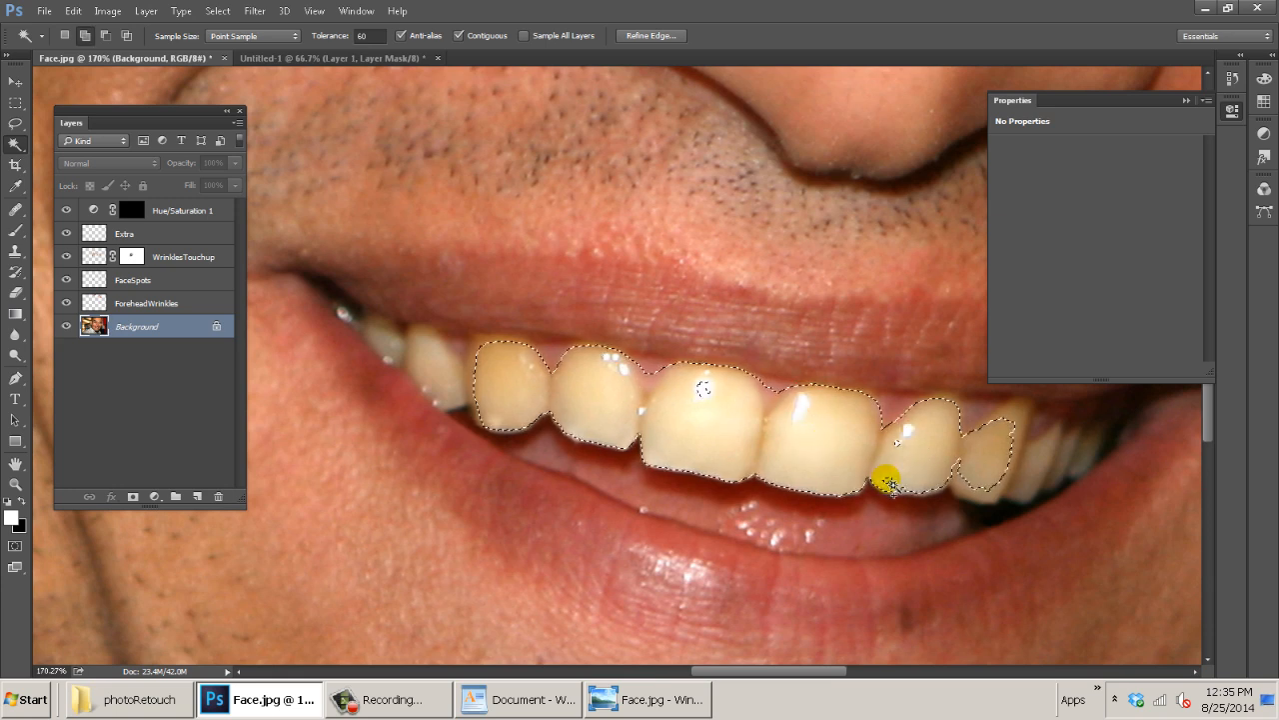
shift+click(900, 443)
shift+click(965, 489)
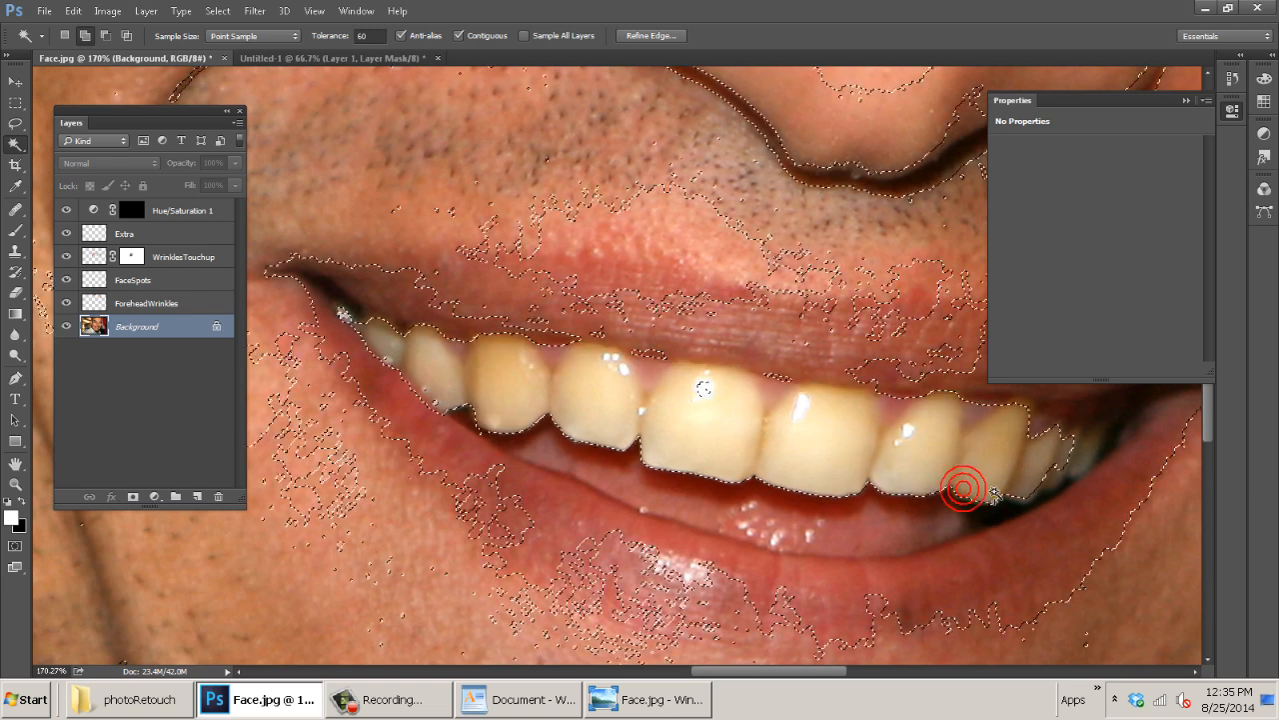
drag(961, 454, 631, 508)
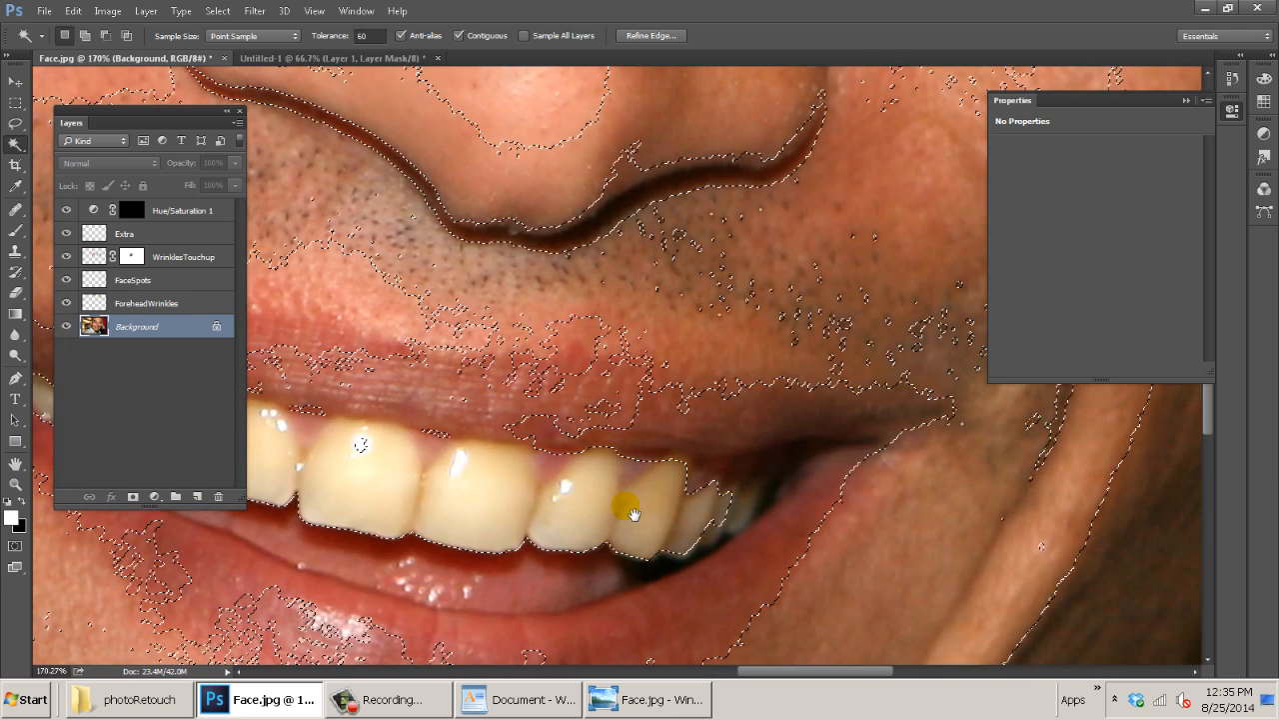
key(ctrl+0)
key(ctrl+0)
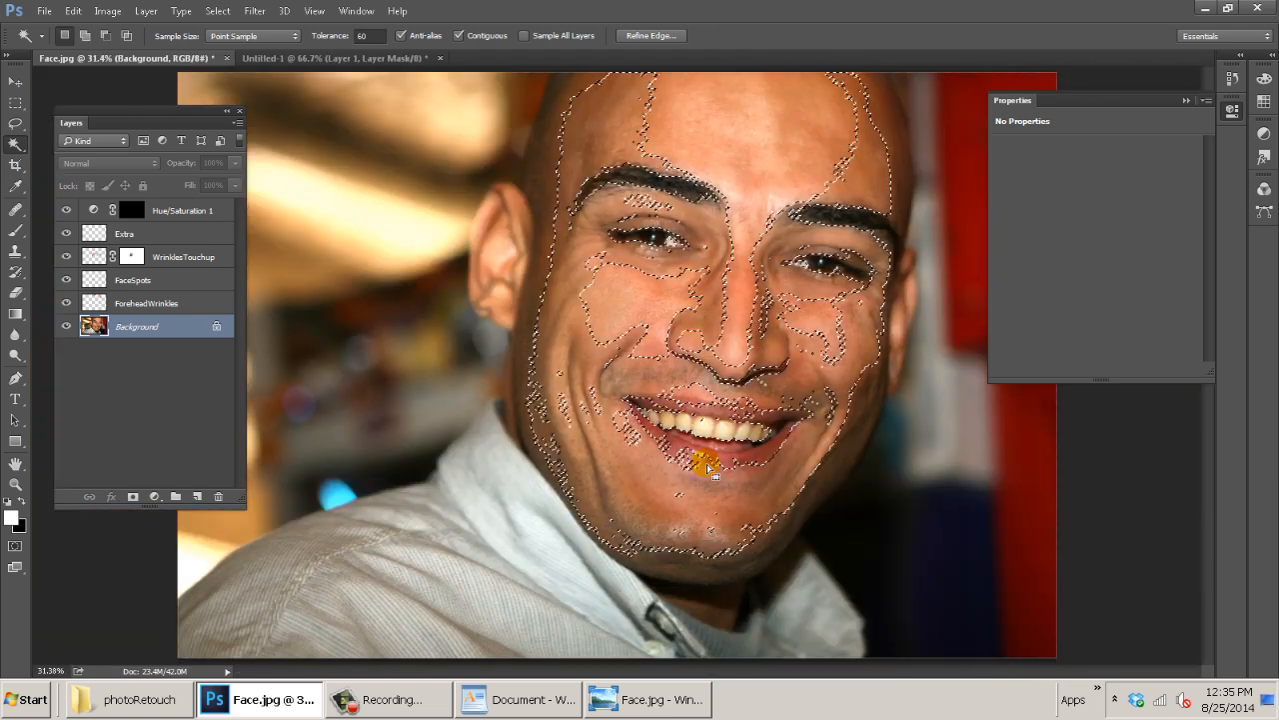
key(ctrl+d)
Try outlining the two small back teeth with the Magnetic Lasso, and clear the selection.
drag(705, 426, 569, 350)
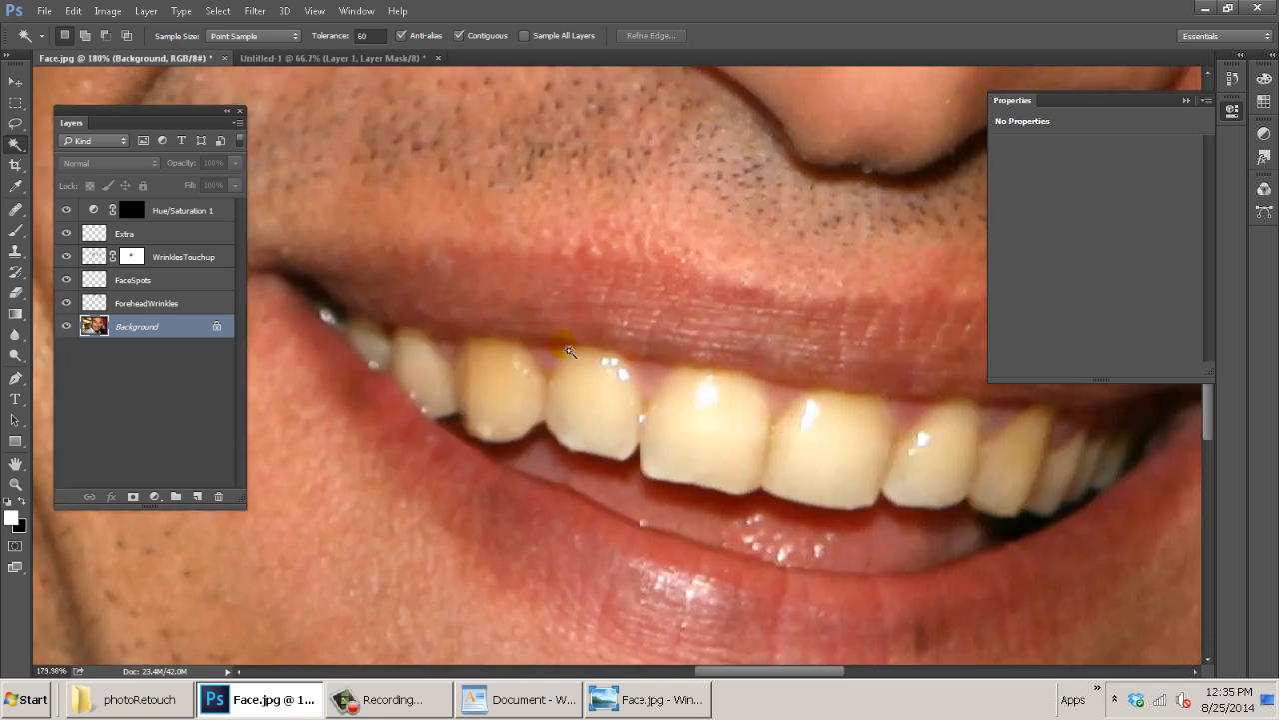
click(16, 125)
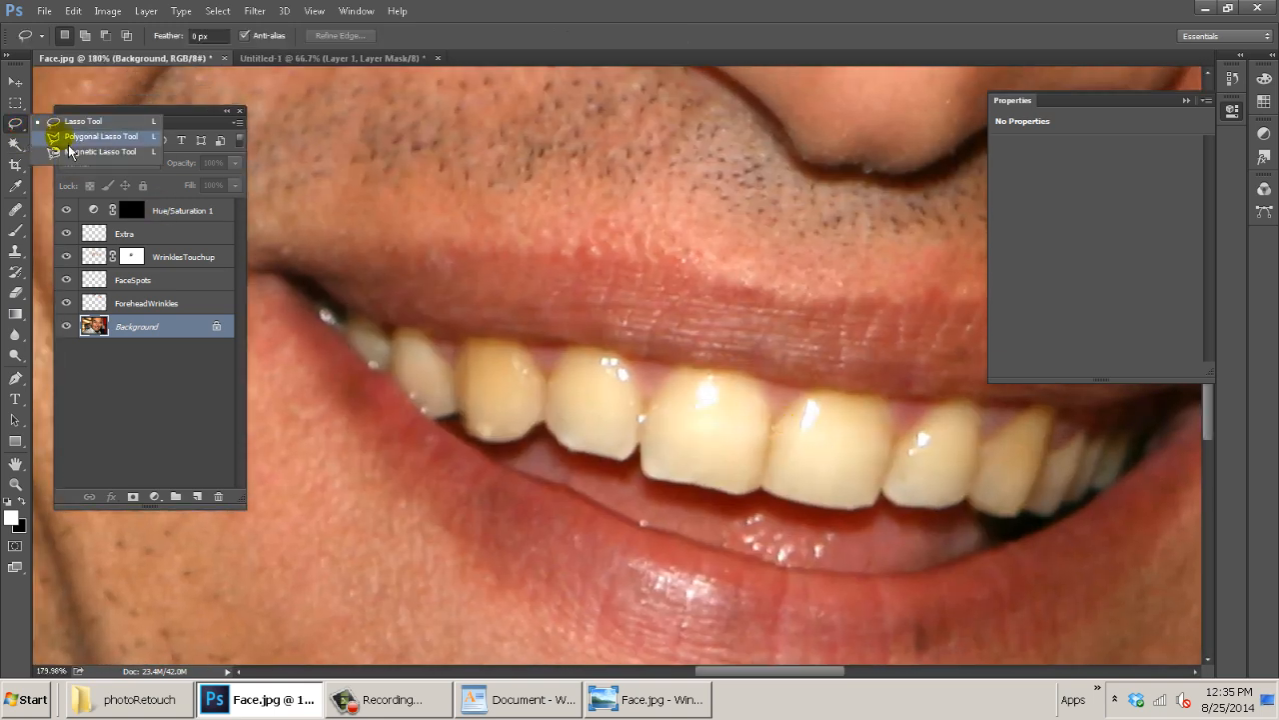
click(70, 156)
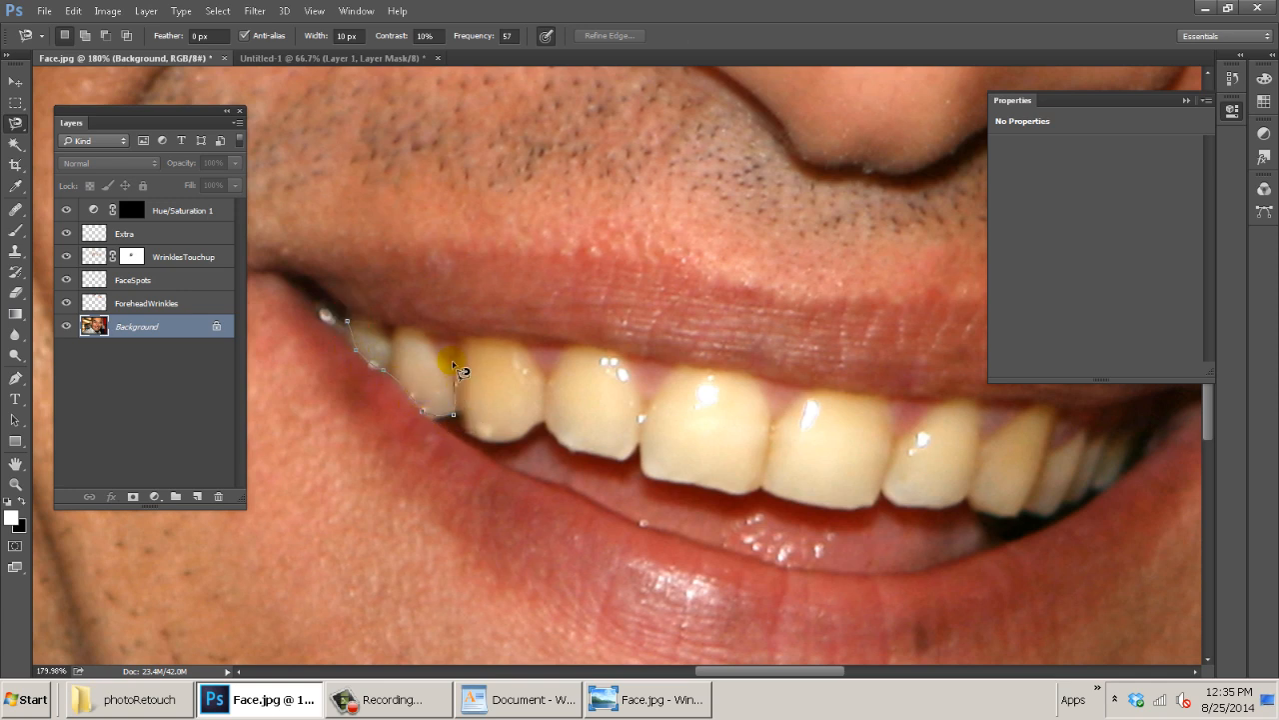
click(360, 332)
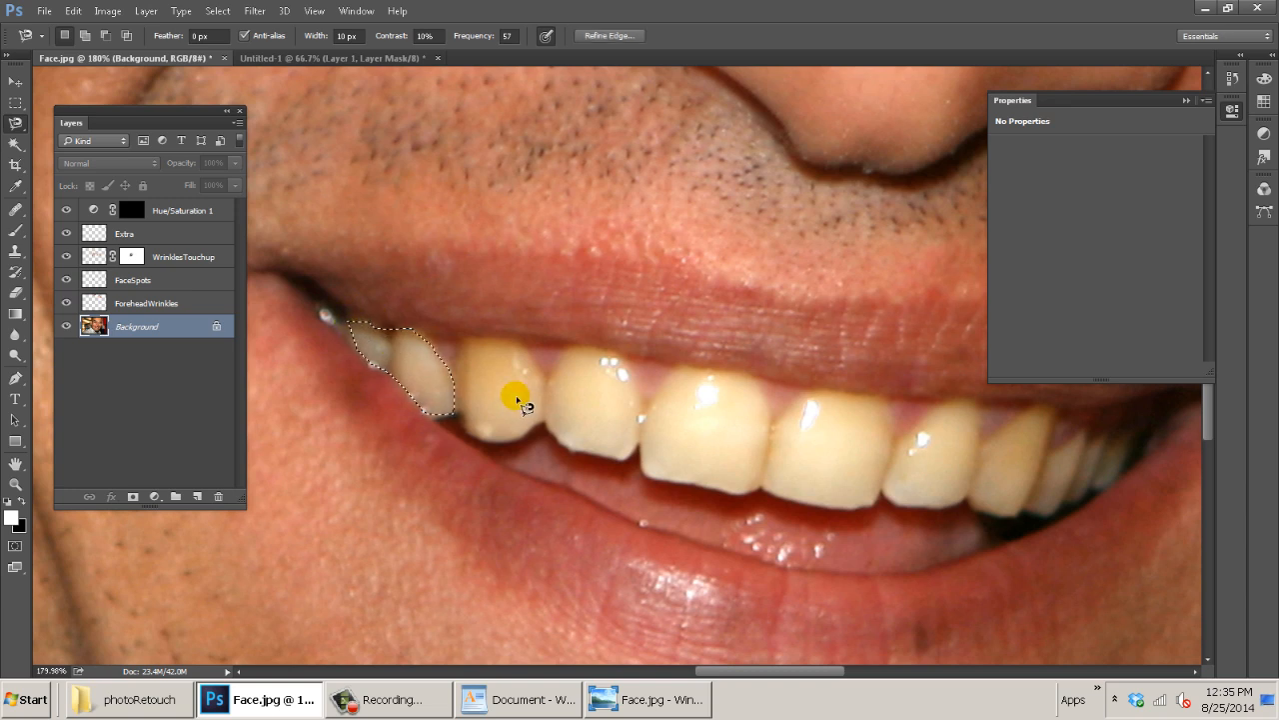
key(ctrl+d)
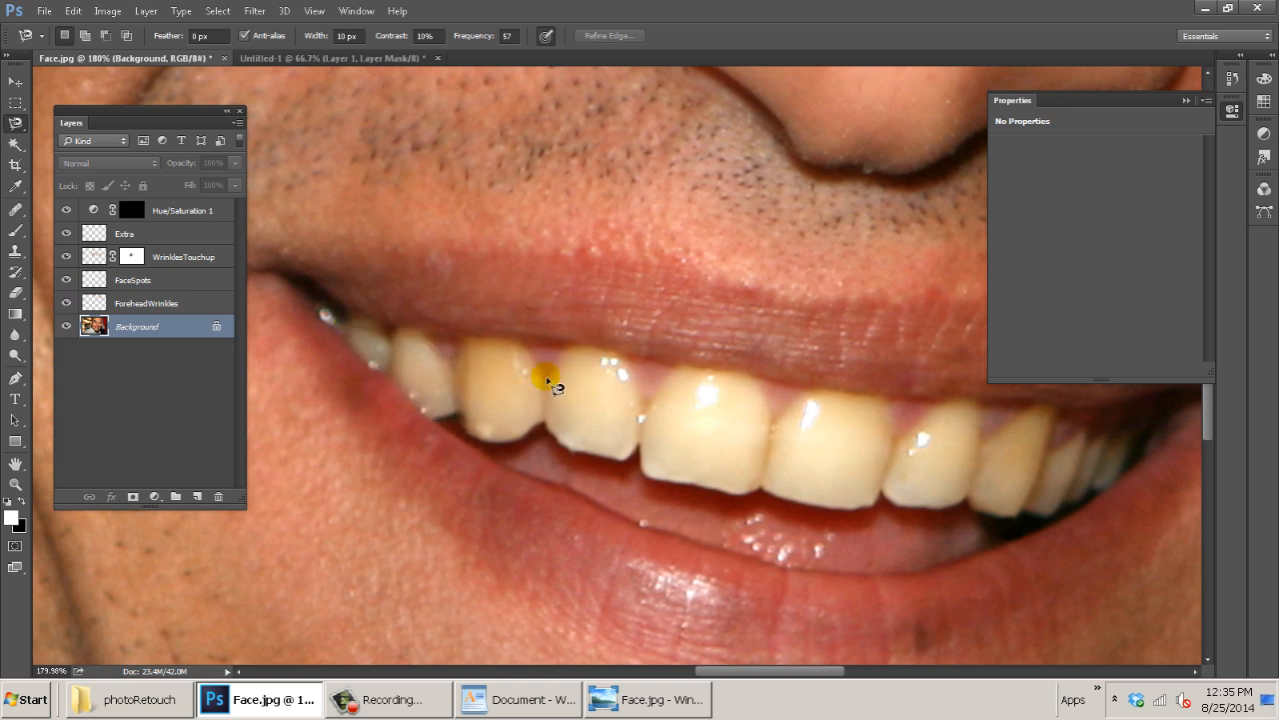
mouse_move(639, 371)
mouse_down()
mouse_move(646, 406)
mouse_move(688, 369)
mouse_move(792, 421)
mouse_move(808, 403)
mouse_move(857, 400)
mouse_move(896, 422)
mouse_move(899, 446)
mouse_move(937, 408)
mouse_up()
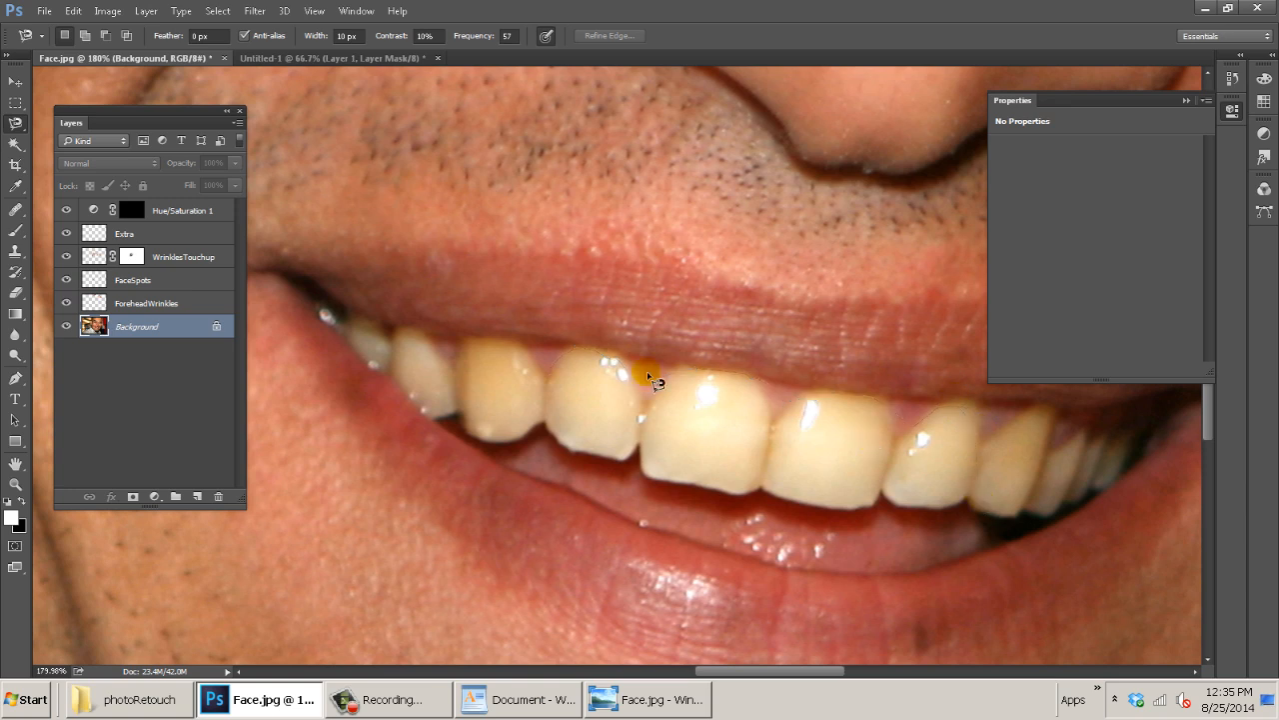
Target the Hue/Saturation 1 layer mask with the Brush tool and reduce the brush size to 9 px.
click(134, 216)
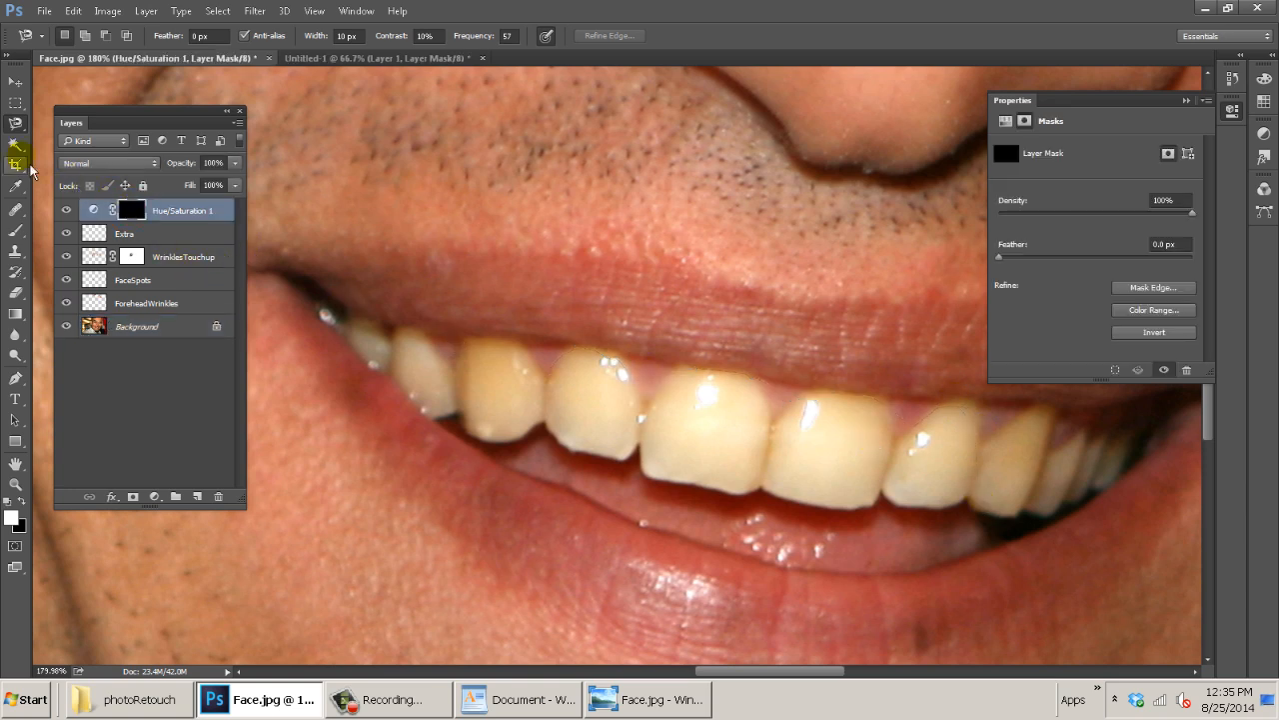
click(15, 230)
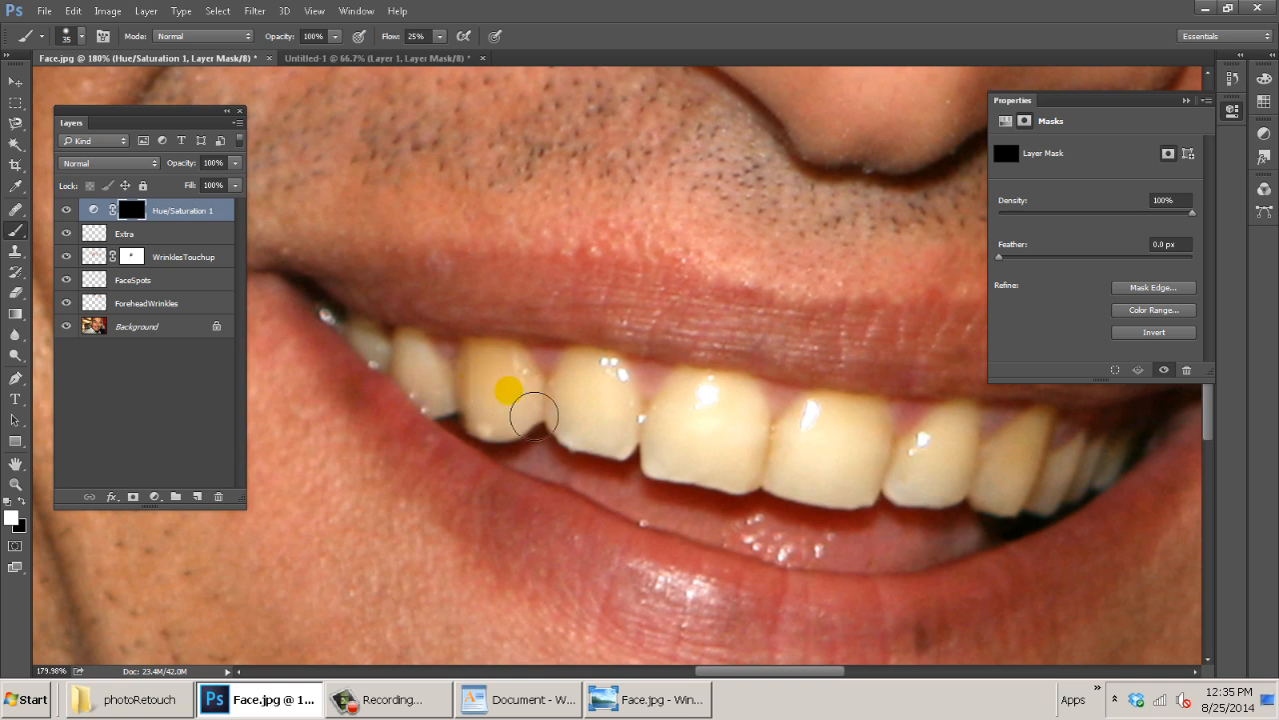
drag(489, 394, 548, 391)
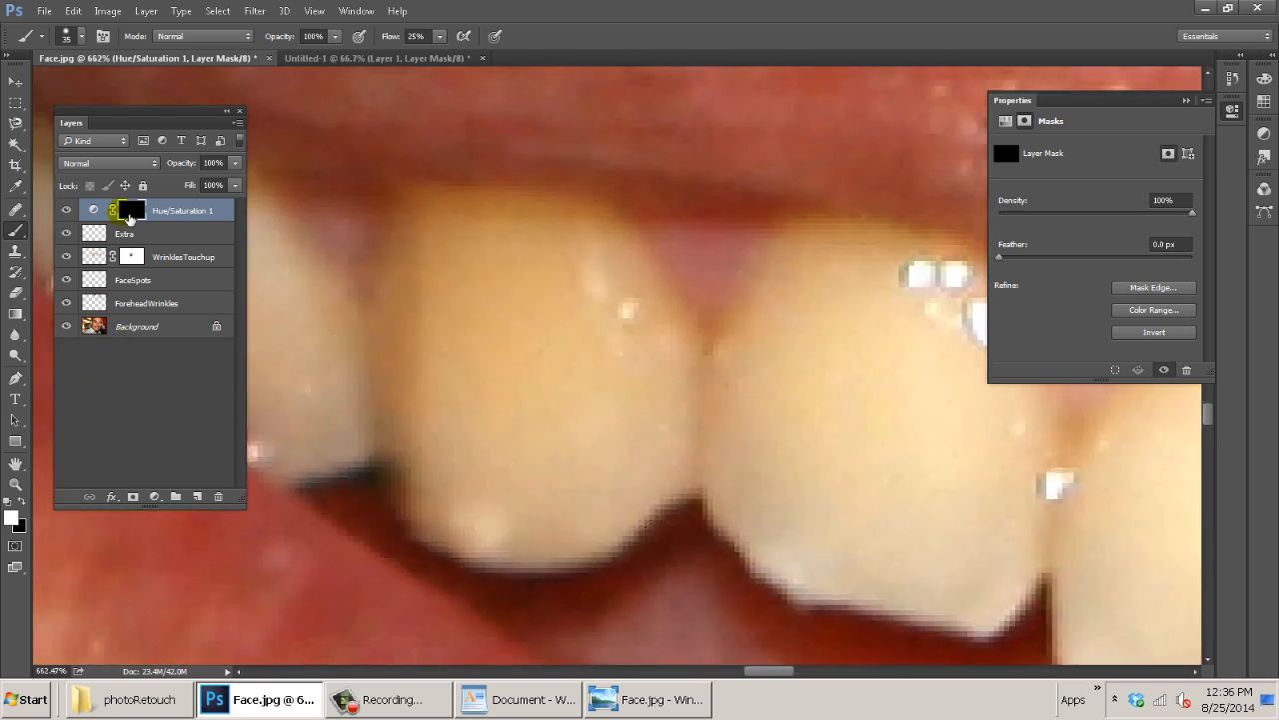
drag(532, 397, 854, 501)
key(bracketleft)
key(bracketleft)
key(bracketleft)
key(bracketleft)
key(bracketleft)
key(bracketleft)
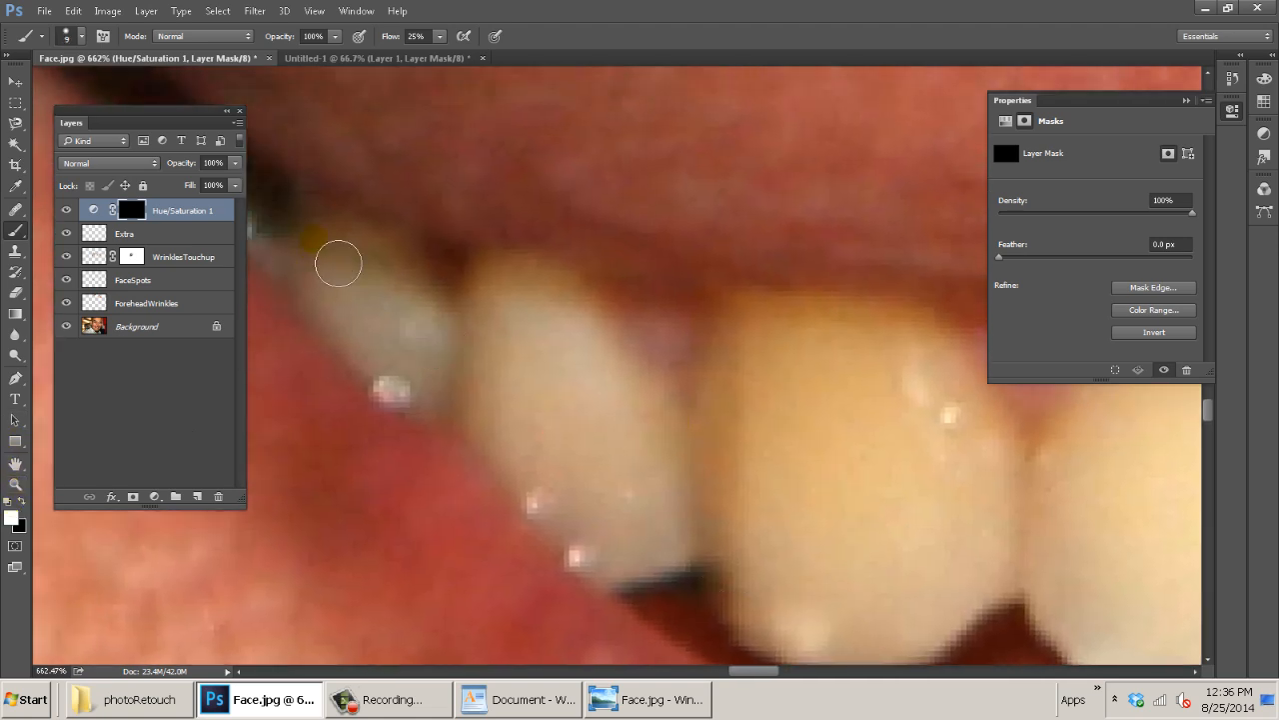
Paint the two small back teeth white on the mask, cleaning up the spill along the second tooth's edge with black.
mouse_move(308, 243)
mouse_down()
mouse_move(334, 300)
mouse_move(386, 257)
mouse_move(409, 281)
mouse_move(457, 374)
mouse_move(449, 410)
mouse_move(386, 371)
mouse_move(328, 310)
mouse_move(317, 274)
mouse_move(402, 350)
mouse_move(417, 331)
mouse_move(417, 402)
mouse_move(340, 309)
mouse_move(416, 385)
mouse_move(386, 277)
mouse_move(400, 315)
mouse_up()
mouse_move(521, 289)
mouse_down()
mouse_move(495, 377)
mouse_move(486, 332)
mouse_move(469, 353)
mouse_move(515, 361)
mouse_move(543, 296)
mouse_move(583, 317)
mouse_move(531, 290)
mouse_move(487, 346)
mouse_move(564, 305)
mouse_move(607, 362)
mouse_move(586, 315)
mouse_move(615, 398)
mouse_up()
key(x)
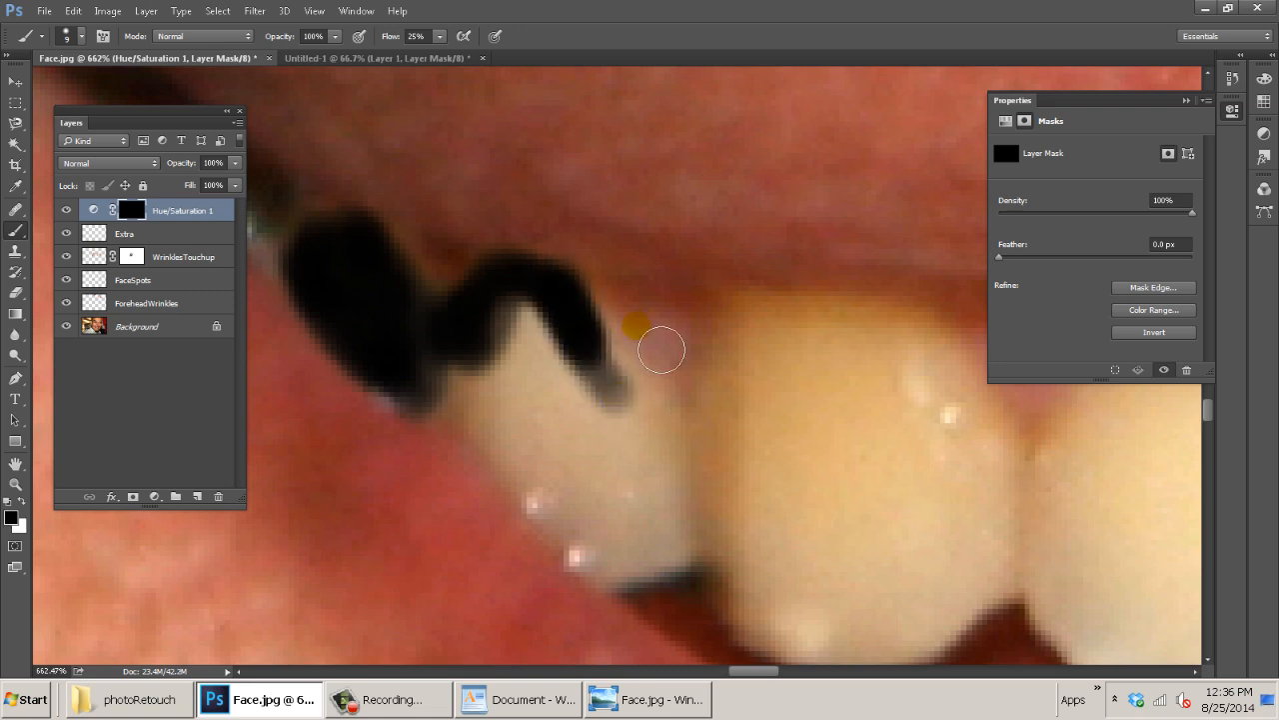
mouse_move(630, 323)
mouse_down()
mouse_move(593, 294)
mouse_move(603, 286)
mouse_move(628, 402)
mouse_up()
key(x)
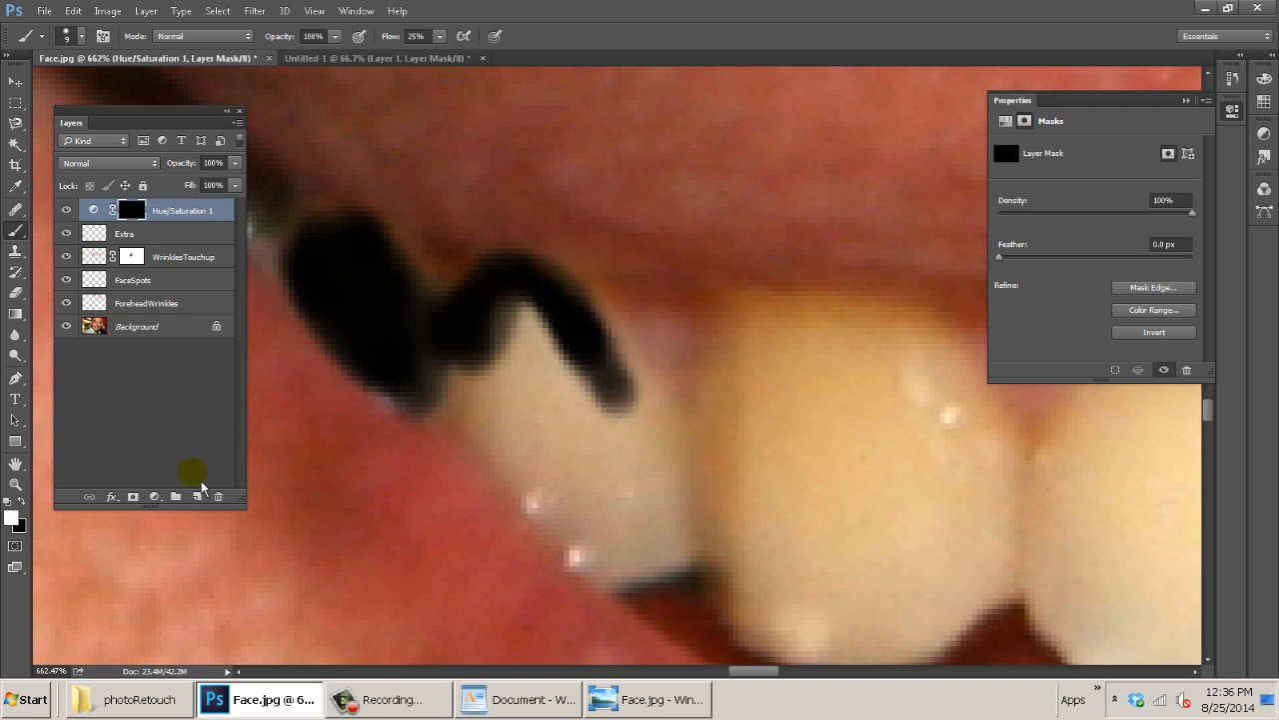
mouse_move(550, 324)
mouse_down()
mouse_move(520, 293)
mouse_move(588, 400)
mouse_up()
mouse_move(573, 340)
mouse_down()
mouse_move(625, 440)
mouse_move(593, 393)
mouse_move(559, 431)
mouse_move(522, 388)
mouse_move(531, 420)
mouse_move(517, 456)
mouse_move(479, 415)
mouse_move(527, 490)
mouse_move(463, 381)
mouse_move(543, 516)
mouse_move(623, 596)
mouse_move(567, 513)
mouse_move(645, 595)
mouse_move(716, 585)
mouse_move(651, 588)
mouse_move(713, 537)
mouse_move(680, 518)
mouse_move(601, 512)
mouse_move(636, 515)
mouse_move(558, 483)
mouse_move(628, 476)
mouse_move(676, 498)
mouse_move(670, 467)
mouse_move(686, 460)
mouse_move(623, 381)
mouse_up()
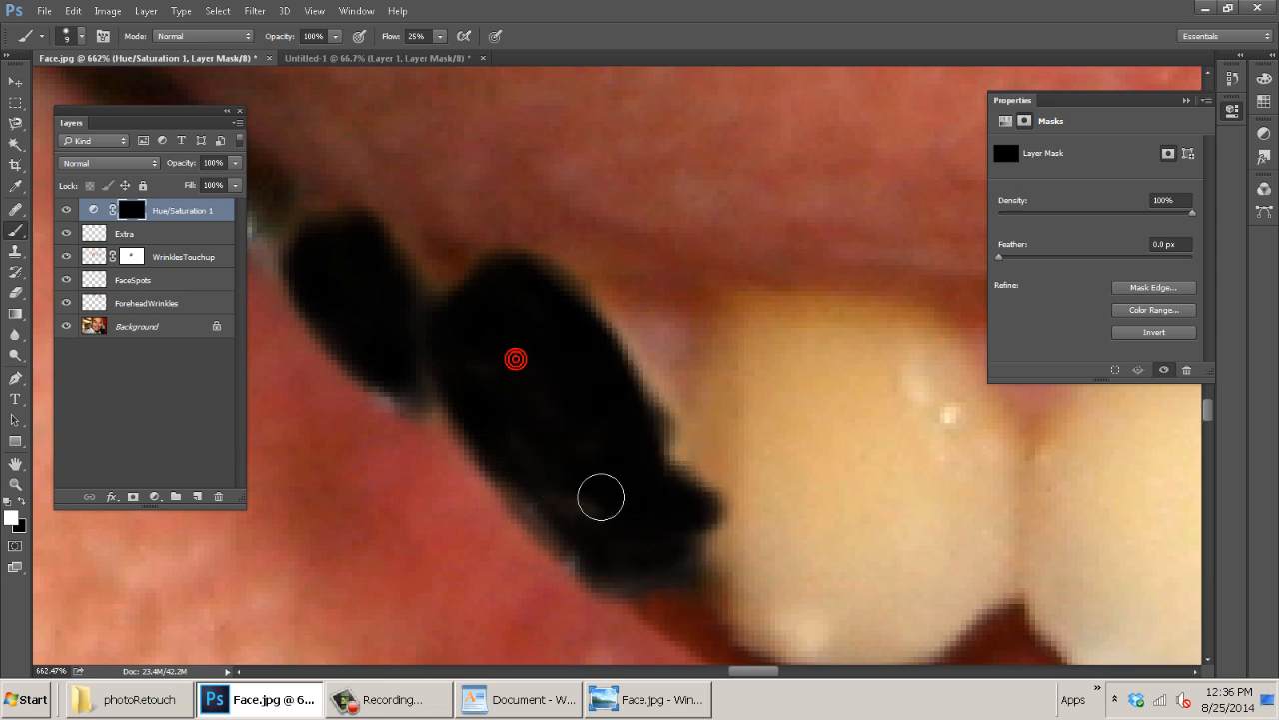
Set the brush flow to 100%, cover the second tooth evenly, and outline and fill the third tooth on the mask.
click(439, 36)
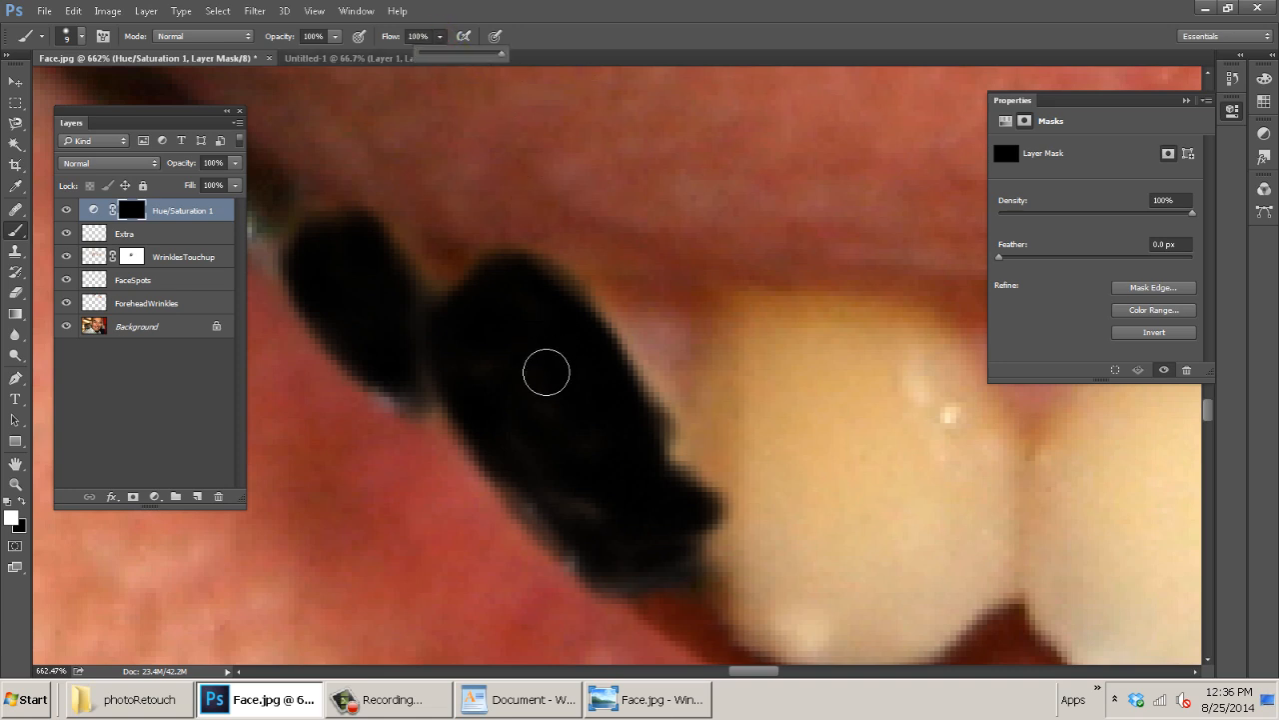
click(525, 348)
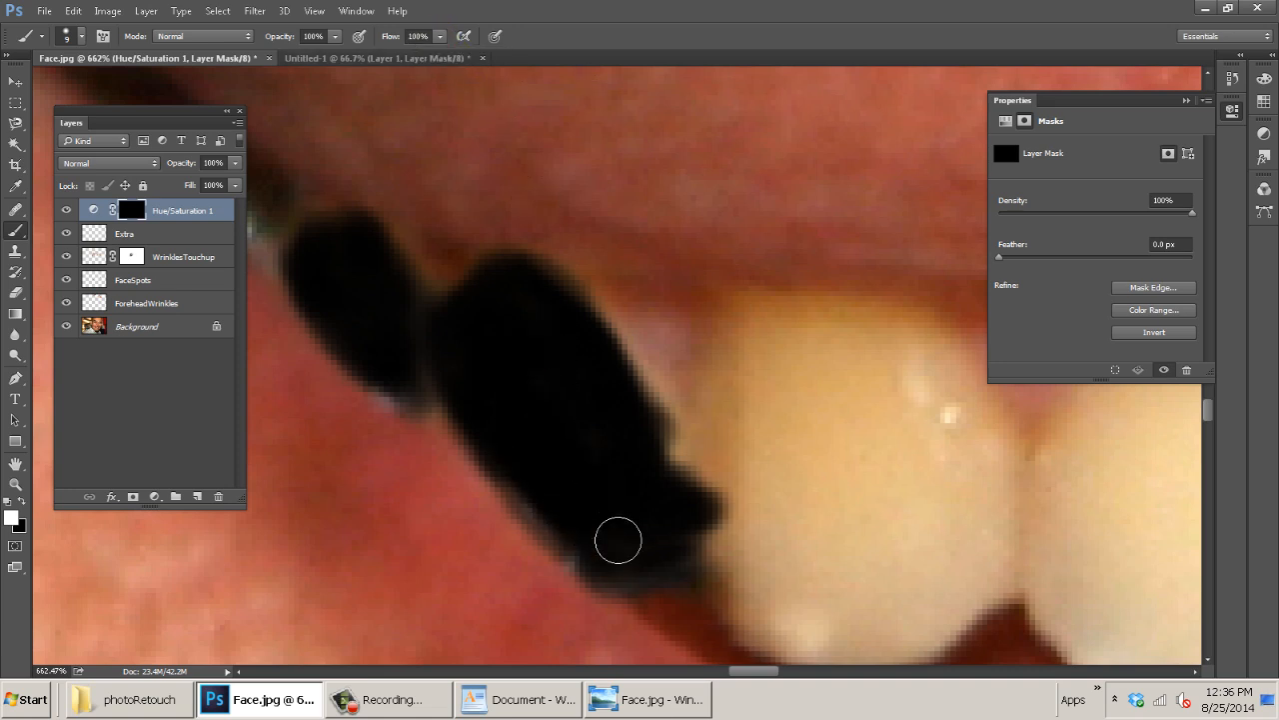
drag(782, 450, 601, 398)
mouse_move(578, 287)
mouse_down()
mouse_move(538, 433)
mouse_move(554, 432)
mouse_move(559, 280)
mouse_move(714, 290)
mouse_move(764, 317)
mouse_move(839, 413)
mouse_move(849, 457)
mouse_move(835, 554)
mouse_move(763, 604)
mouse_move(713, 599)
mouse_up()
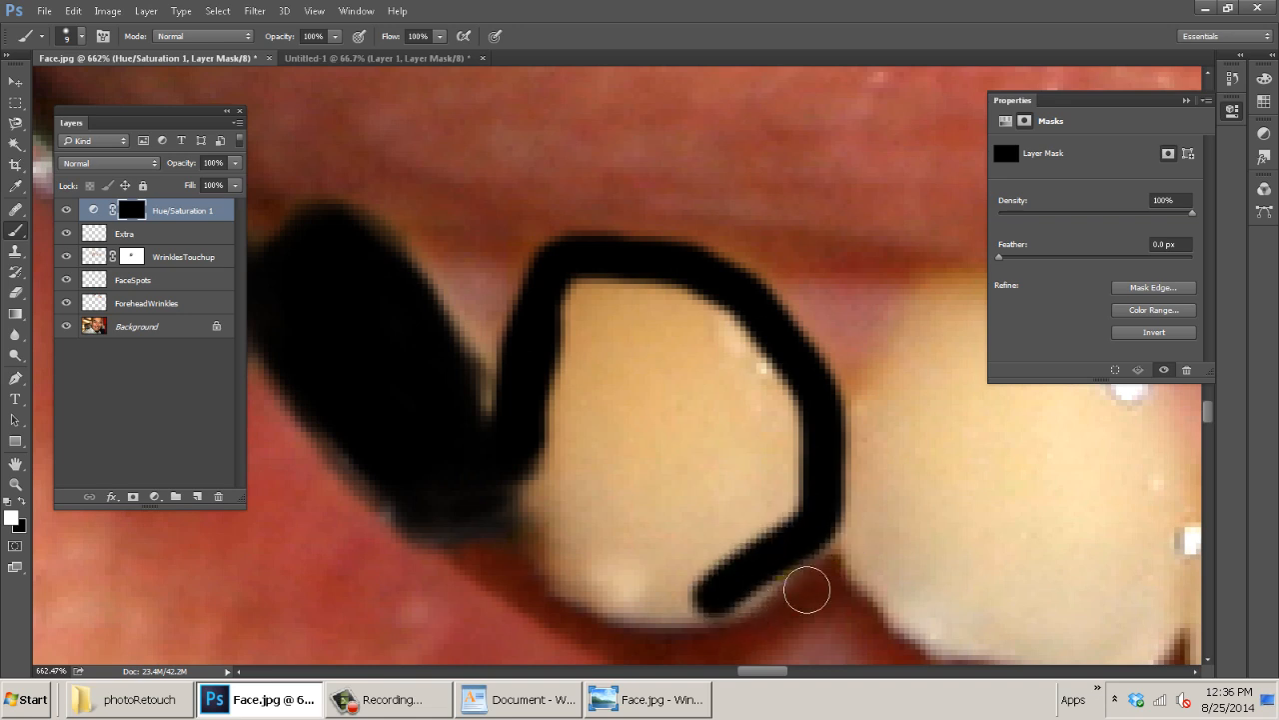
mouse_move(807, 586)
mouse_down()
mouse_move(738, 628)
mouse_move(614, 627)
mouse_move(547, 561)
mouse_move(554, 459)
mouse_move(550, 542)
mouse_move(647, 604)
mouse_move(772, 575)
mouse_move(820, 540)
mouse_move(818, 429)
mouse_move(771, 355)
mouse_move(687, 306)
mouse_move(600, 312)
mouse_move(571, 374)
mouse_move(671, 325)
mouse_move(712, 344)
mouse_move(569, 385)
mouse_move(735, 354)
mouse_move(787, 425)
mouse_move(686, 379)
mouse_move(576, 421)
mouse_move(574, 512)
mouse_move(595, 447)
mouse_move(587, 501)
mouse_move(641, 465)
mouse_move(672, 496)
mouse_move(768, 477)
mouse_move(771, 544)
mouse_move(689, 573)
mouse_move(620, 551)
mouse_move(593, 493)
mouse_move(719, 532)
mouse_move(805, 516)
mouse_move(707, 550)
mouse_move(631, 527)
mouse_move(704, 518)
mouse_move(725, 401)
mouse_up()
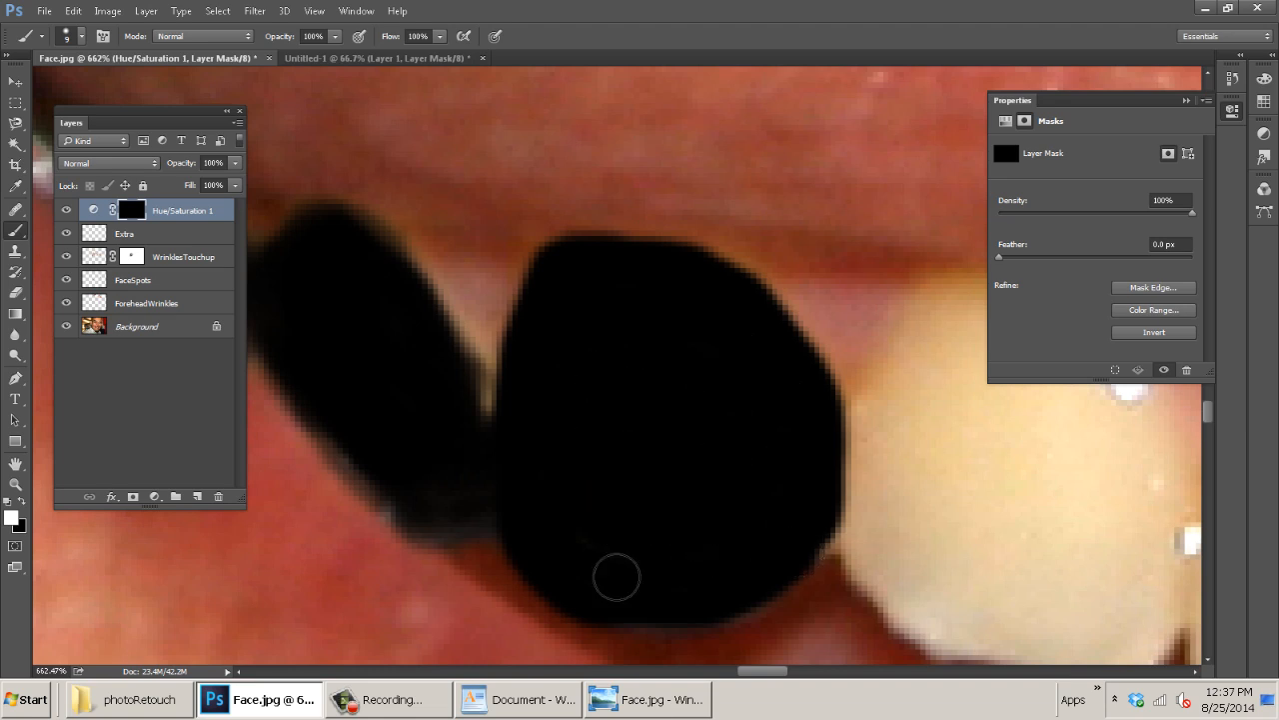
Touch up the mask along the lower edges of the teeth and in the small gap between neighbouring teeth.
key(ctrl+0)
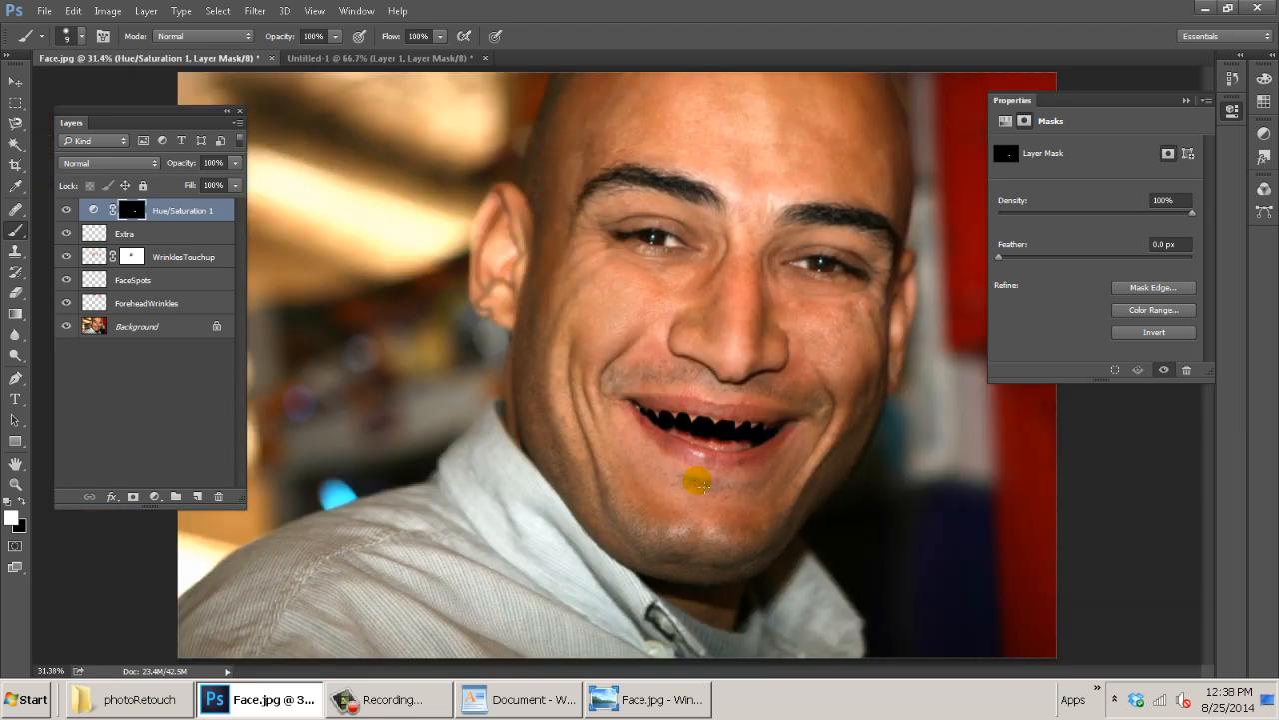
drag(742, 428, 789, 424)
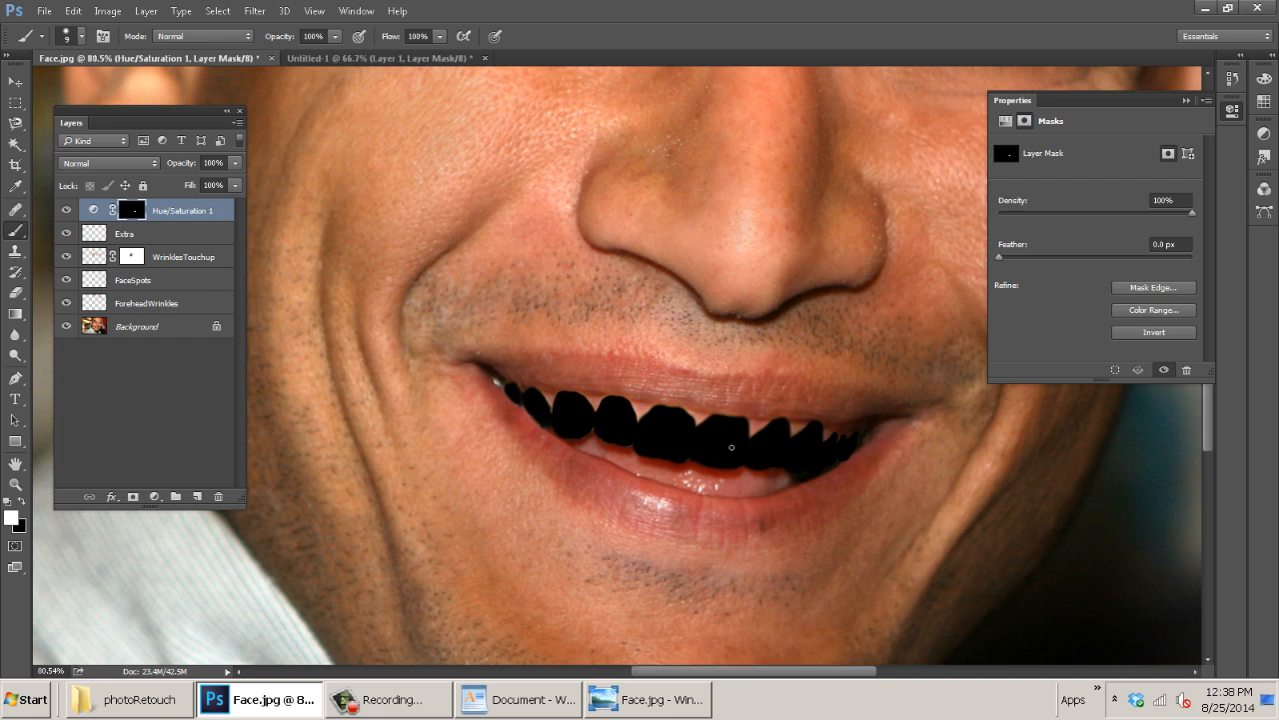
drag(686, 449, 741, 454)
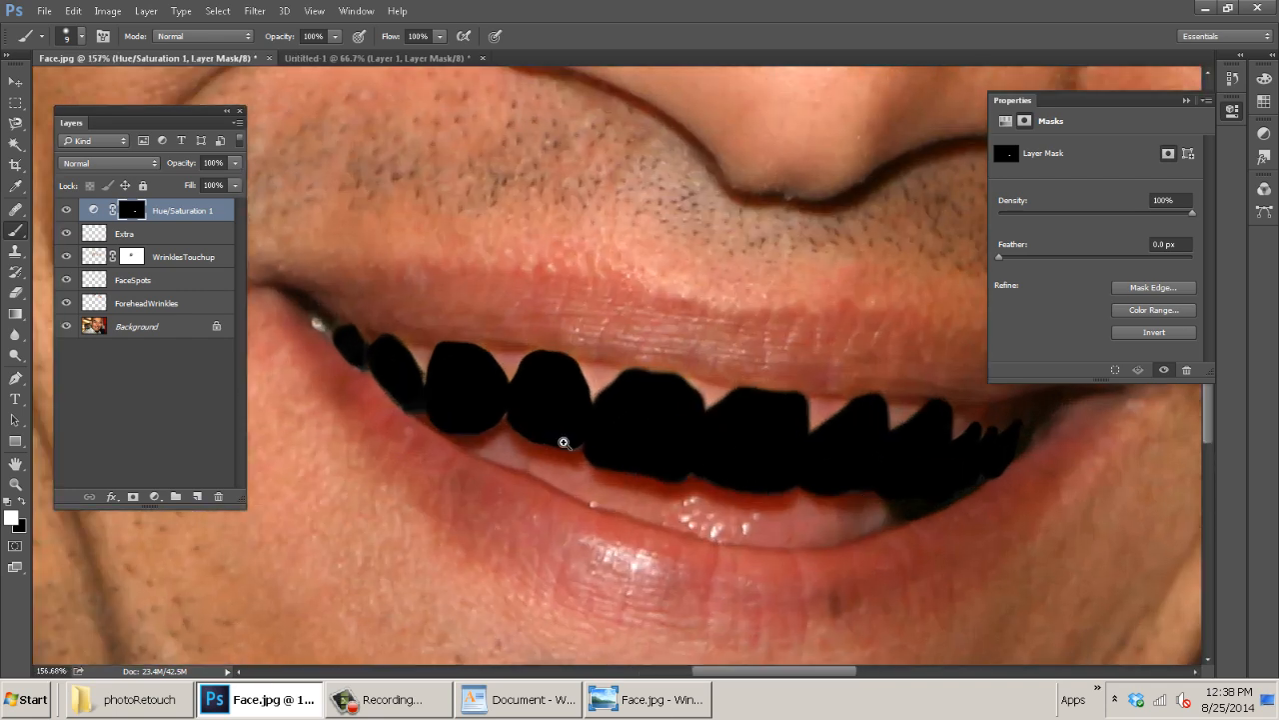
drag(563, 442, 660, 449)
click(649, 448)
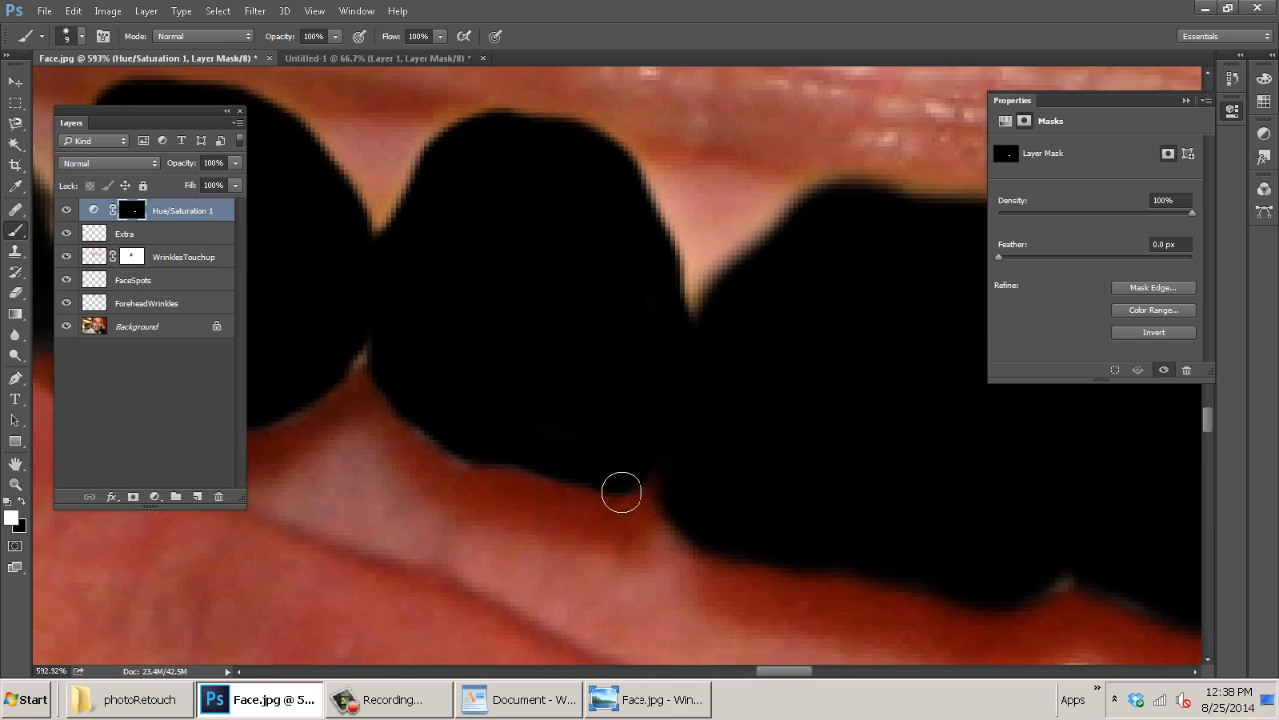
drag(463, 446, 451, 446)
click(360, 329)
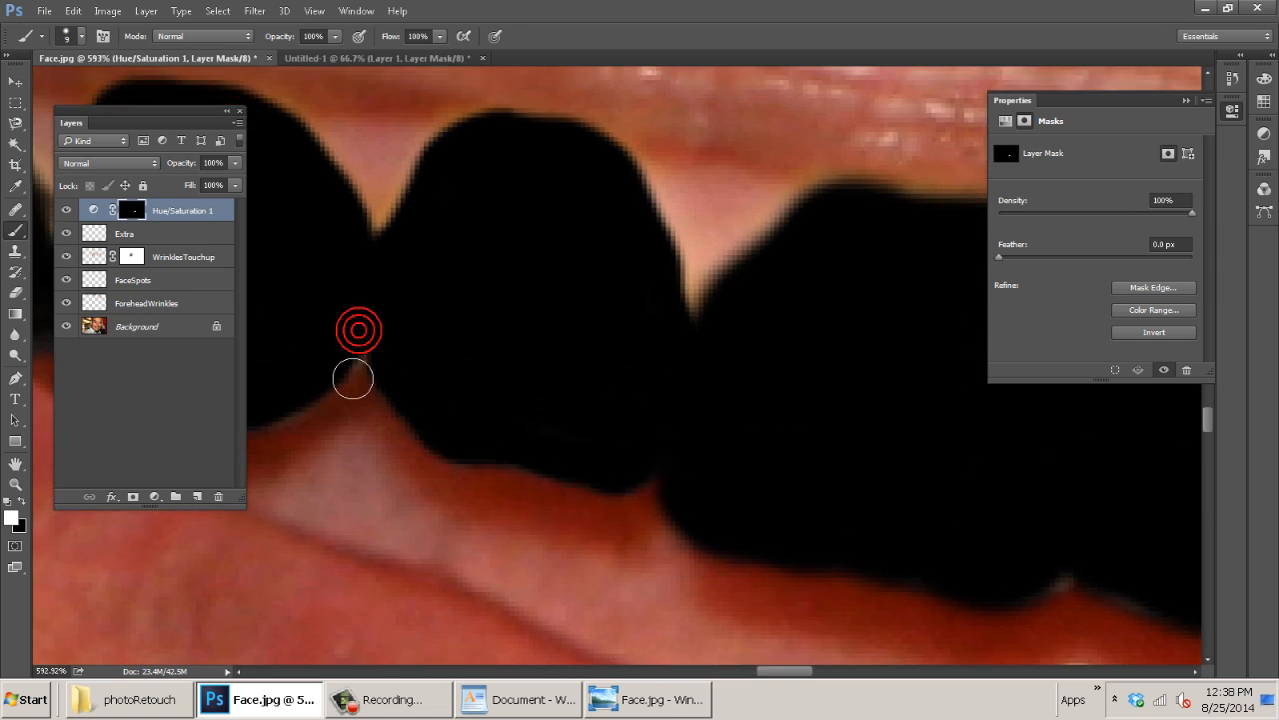
key(ctrl+0)
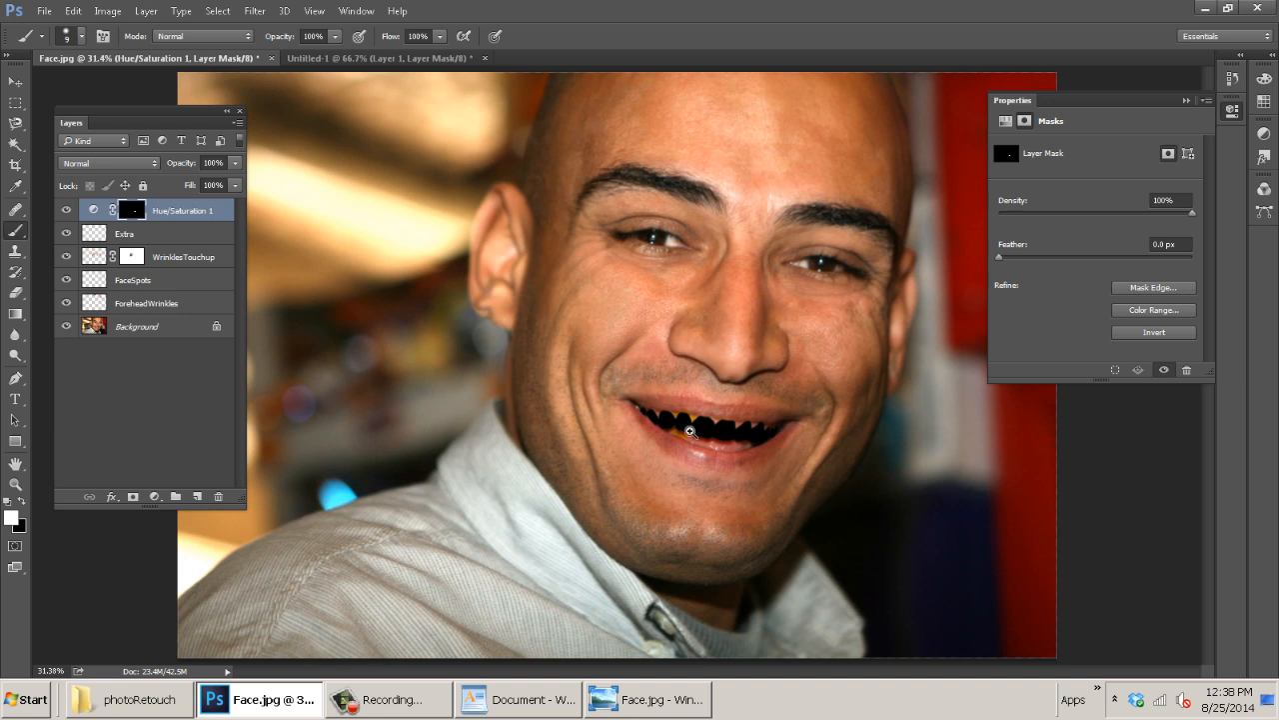
Try tinting the masked teeth green with Hue 113 and Lightness -39 in the Hue/Saturation adjustment, and vary the saturation and hue.
mouse_move(690, 431)
mouse_down()
mouse_move(786, 440)
mouse_move(672, 444)
mouse_up()
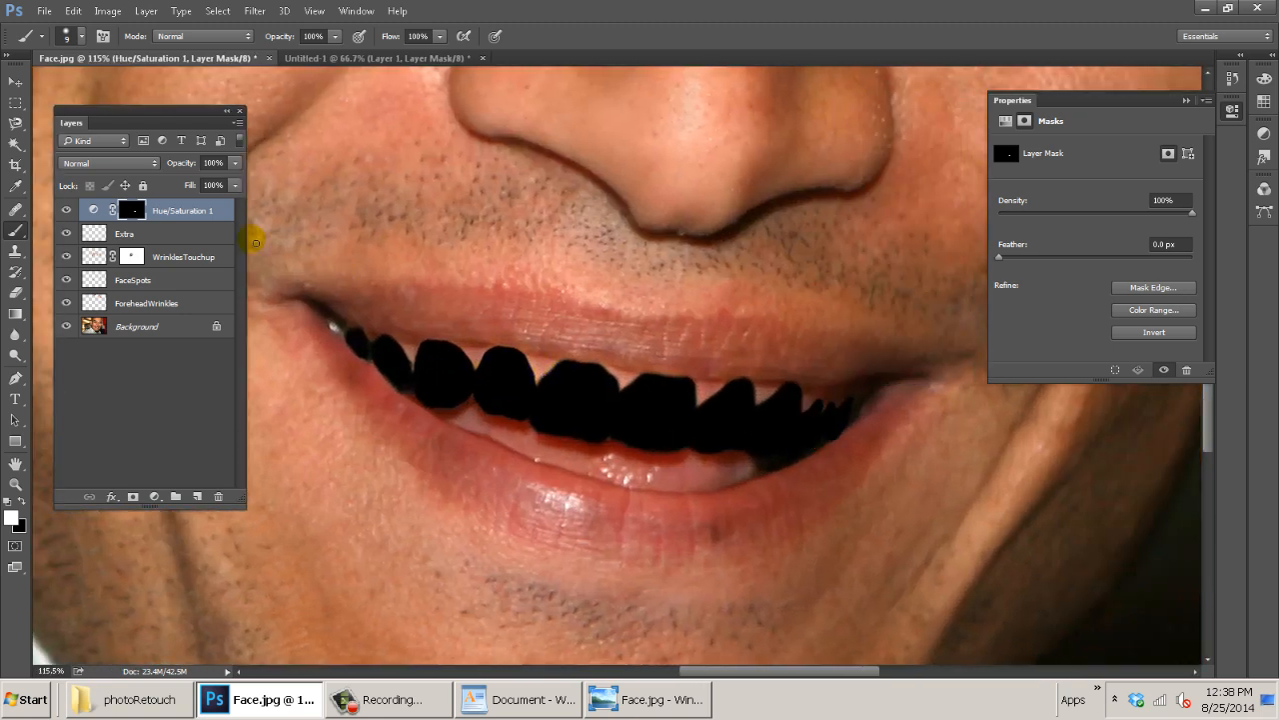
click(93, 210)
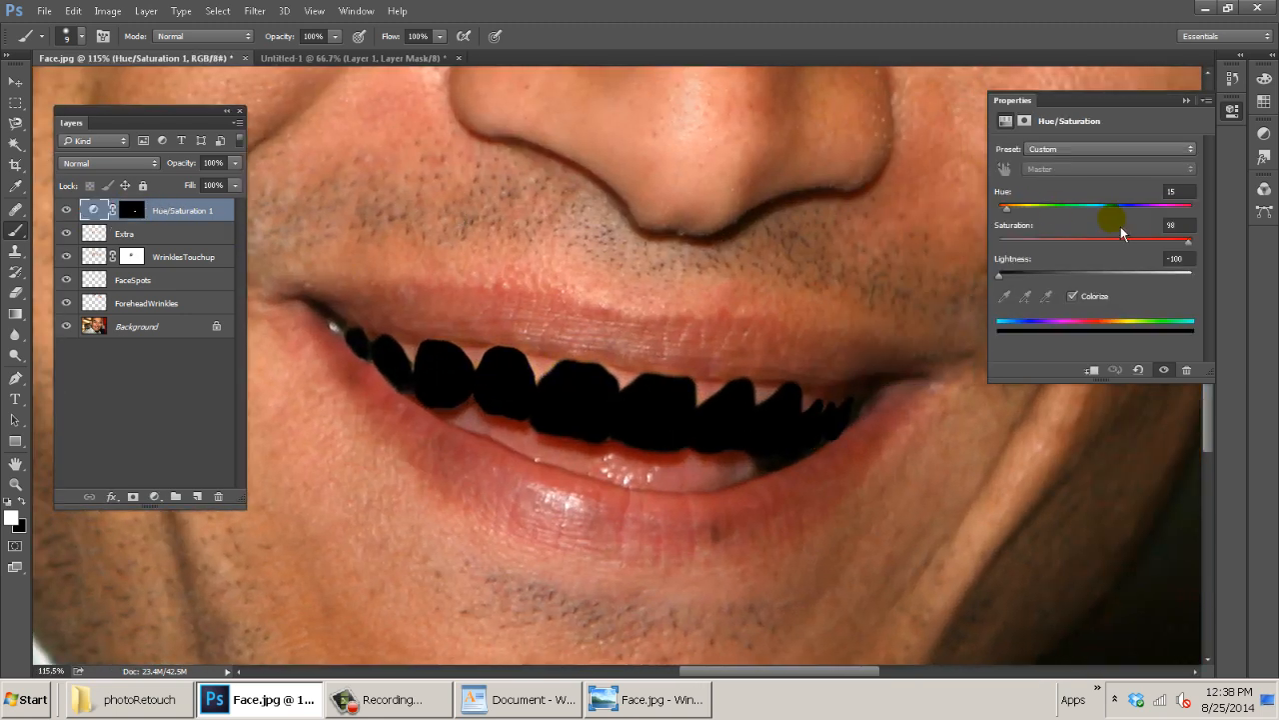
drag(1041, 208, 1060, 208)
drag(1032, 274, 1058, 275)
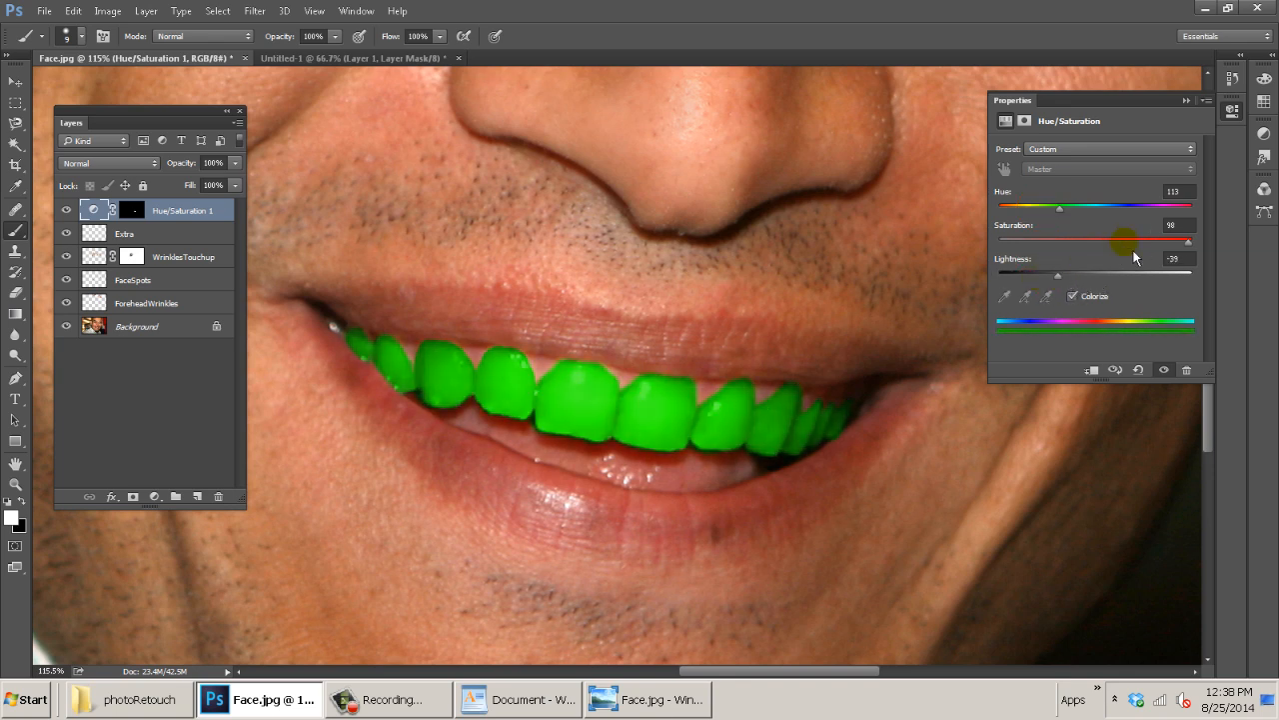
drag(1123, 241, 1074, 256)
drag(1118, 207, 1097, 215)
Turn off Colorize and reset Hue, Saturation and Lightness to 0 in the Hue/Saturation adjustment.
click(1076, 296)
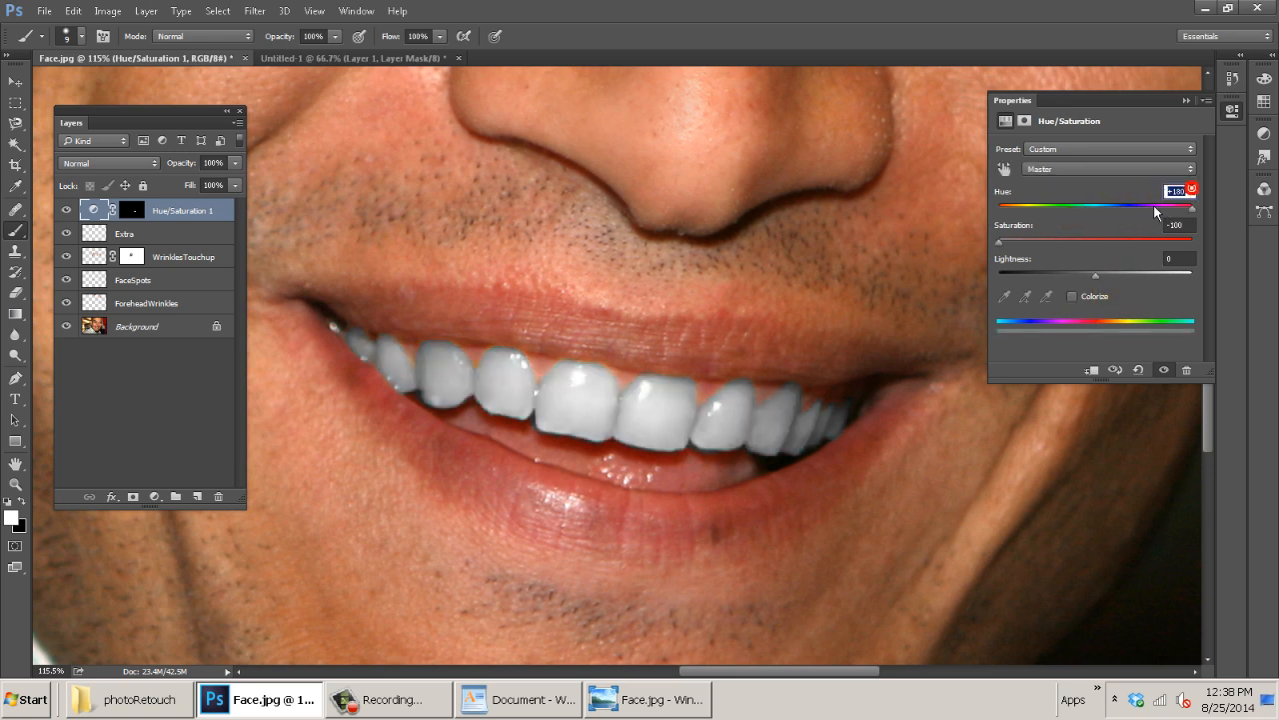
key(Tab)
text(0)
key(Tab)
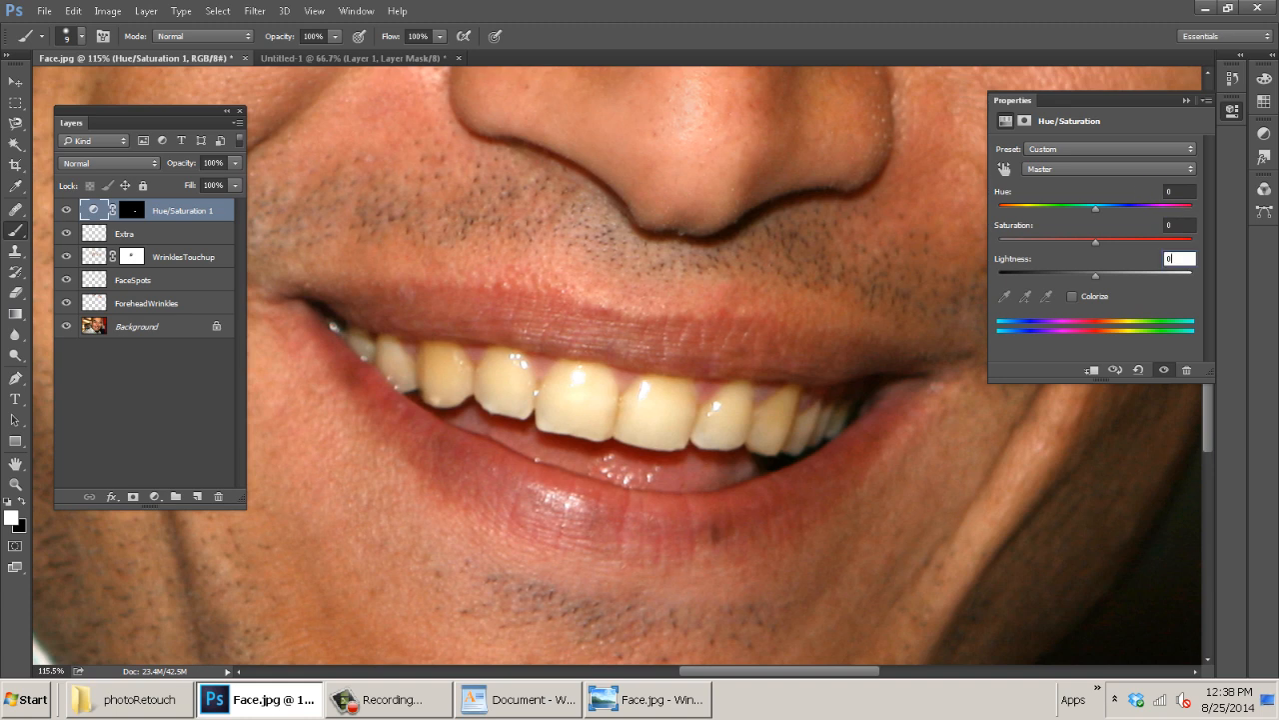
key(Tab)
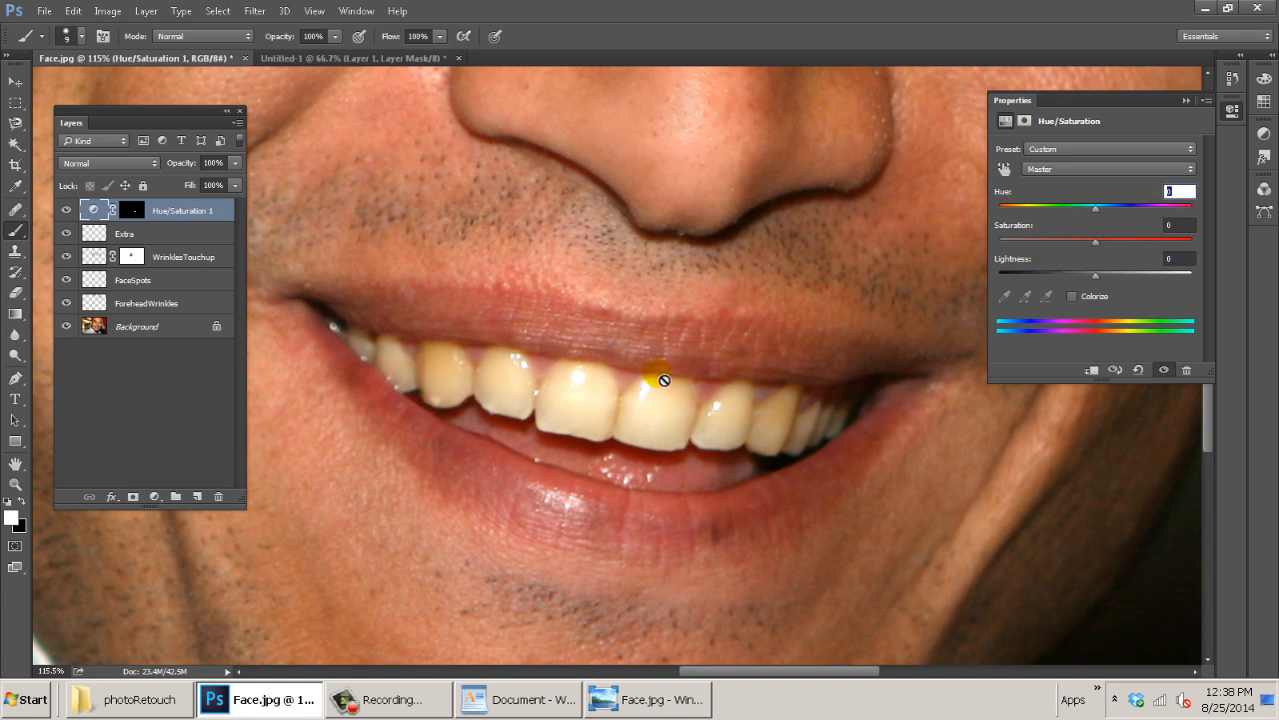
Whiten the masked teeth with Saturation -42 and Lightness +9 in the Hue/Saturation adjustment.
drag(1100, 245, 1051, 251)
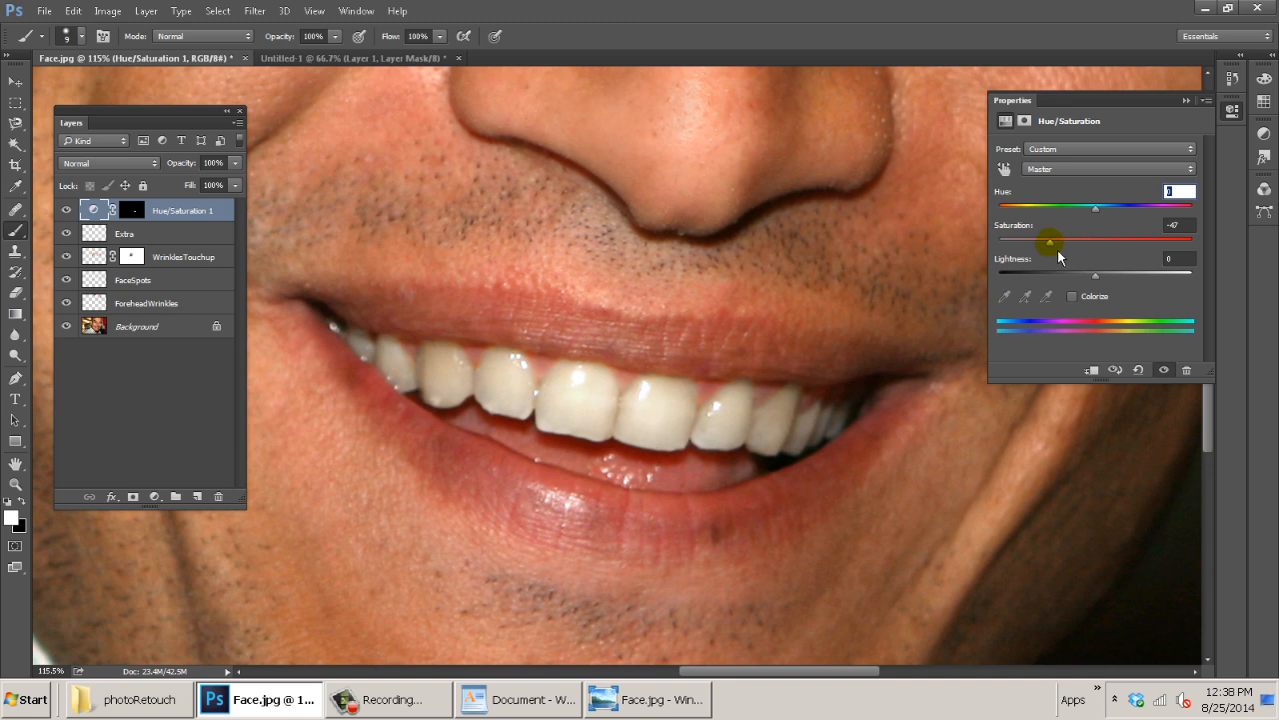
click(1097, 275)
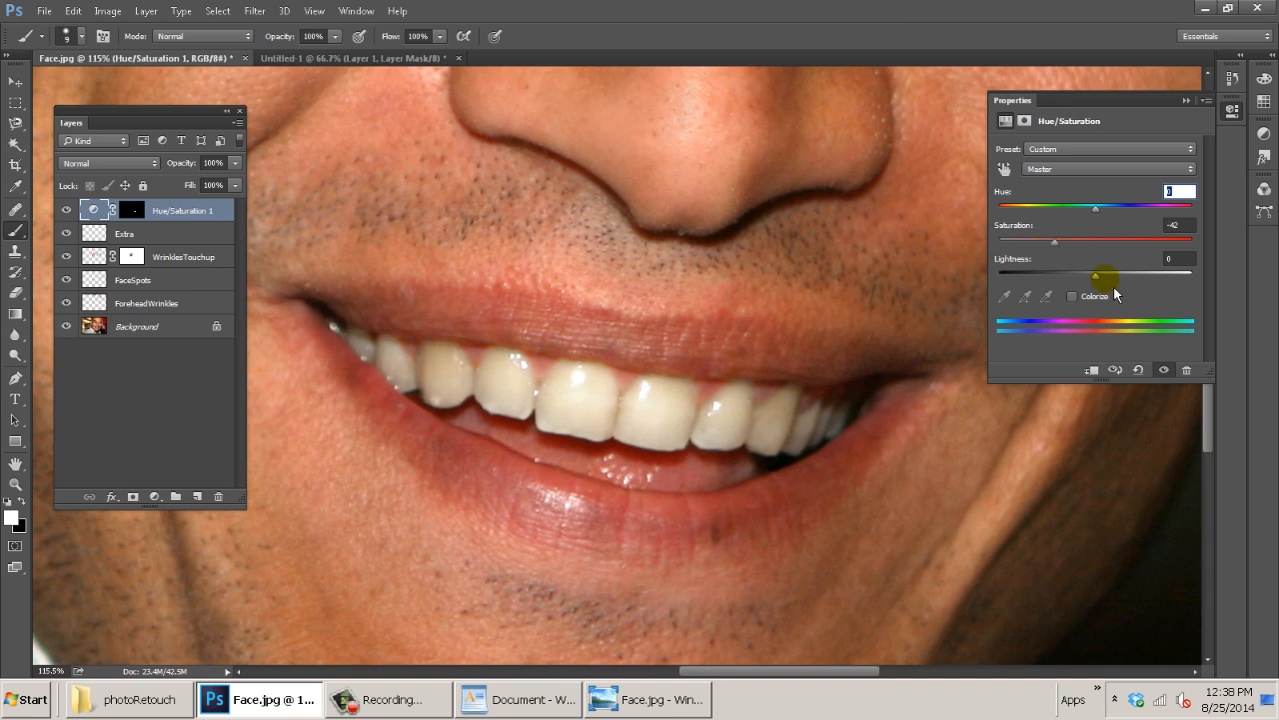
drag(1096, 284, 1108, 279)
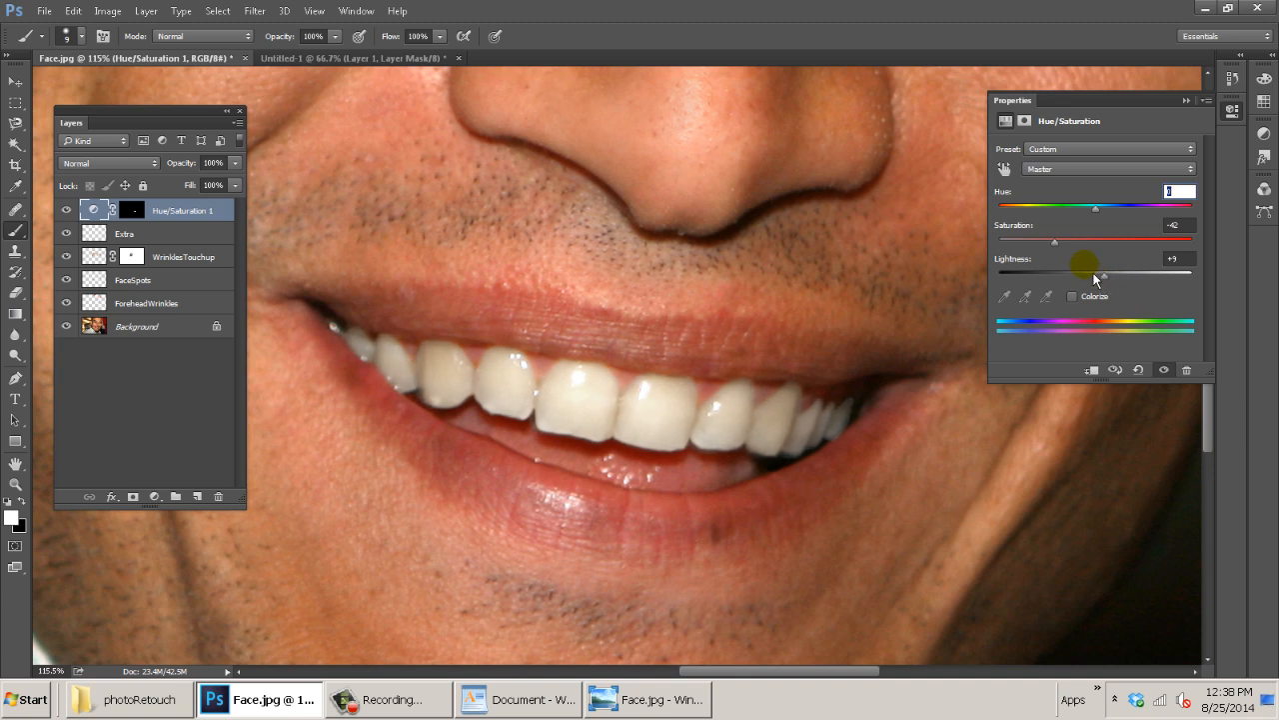
key(ctrl+0)
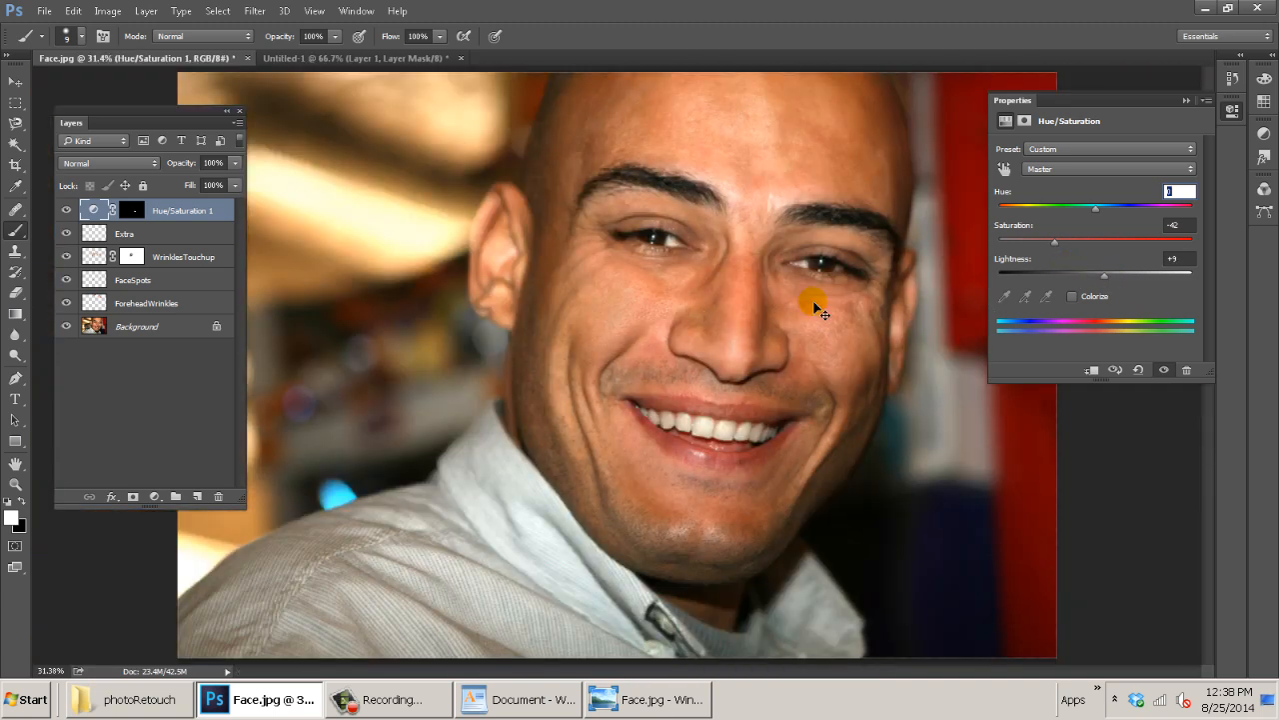
Compare the teeth before and after whitening by toggling the Hue/Saturation 1 layer, in the whole portrait and close up.
click(66, 212)
click(67, 211)
click(67, 211)
click(66, 211)
scroll(729, 420, up, 4)
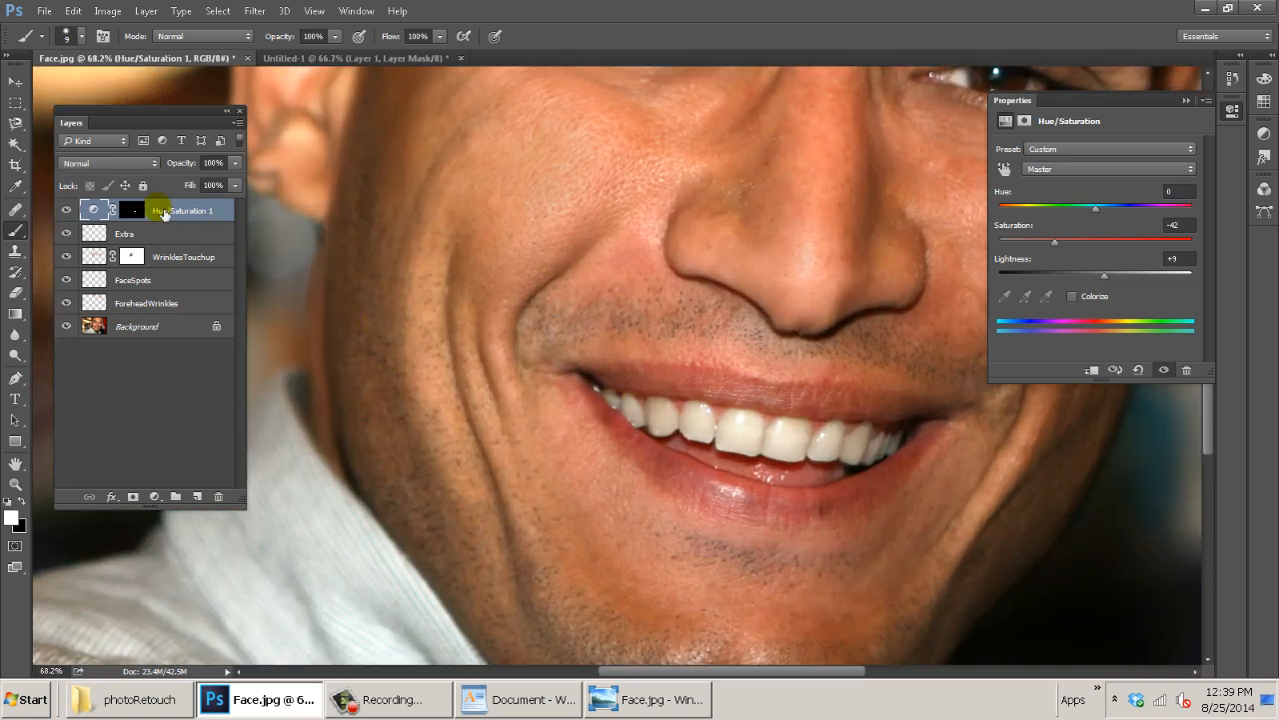
click(67, 211)
click(66, 211)
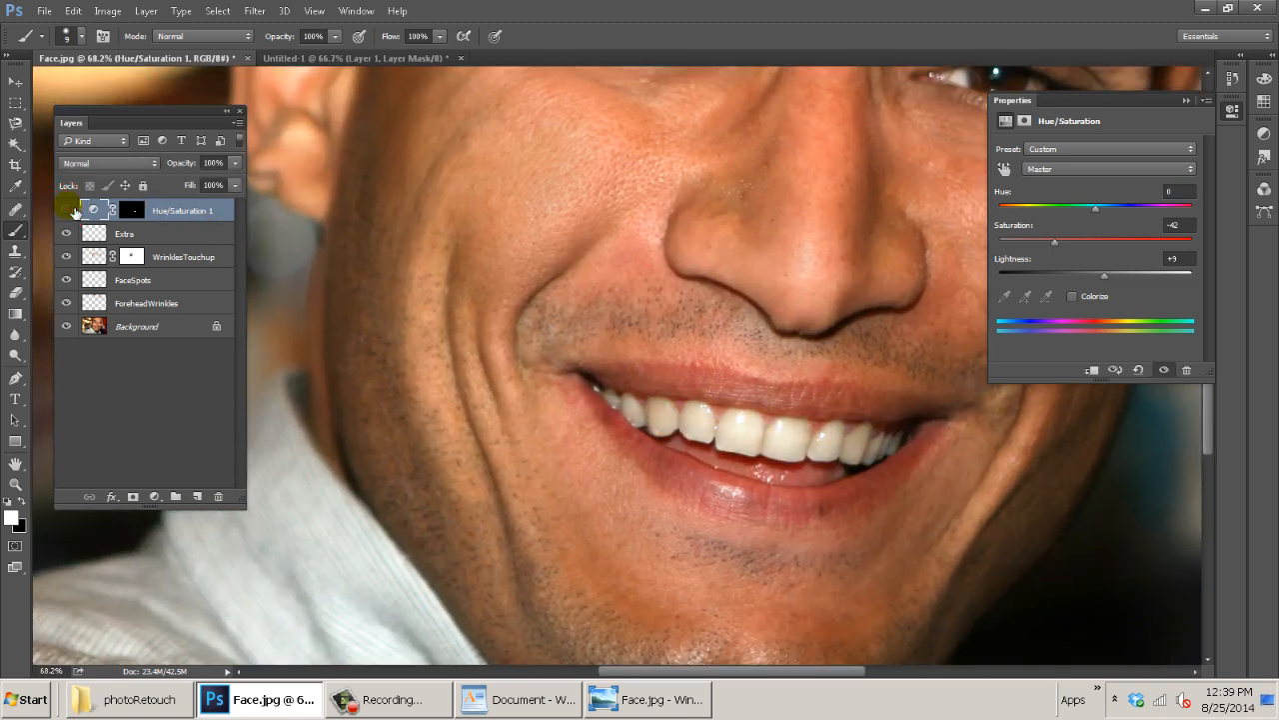
click(70, 211)
click(70, 211)
click(70, 211)
click(70, 211)
scroll(825, 440, up, 5)
drag(762, 467, 400, 443)
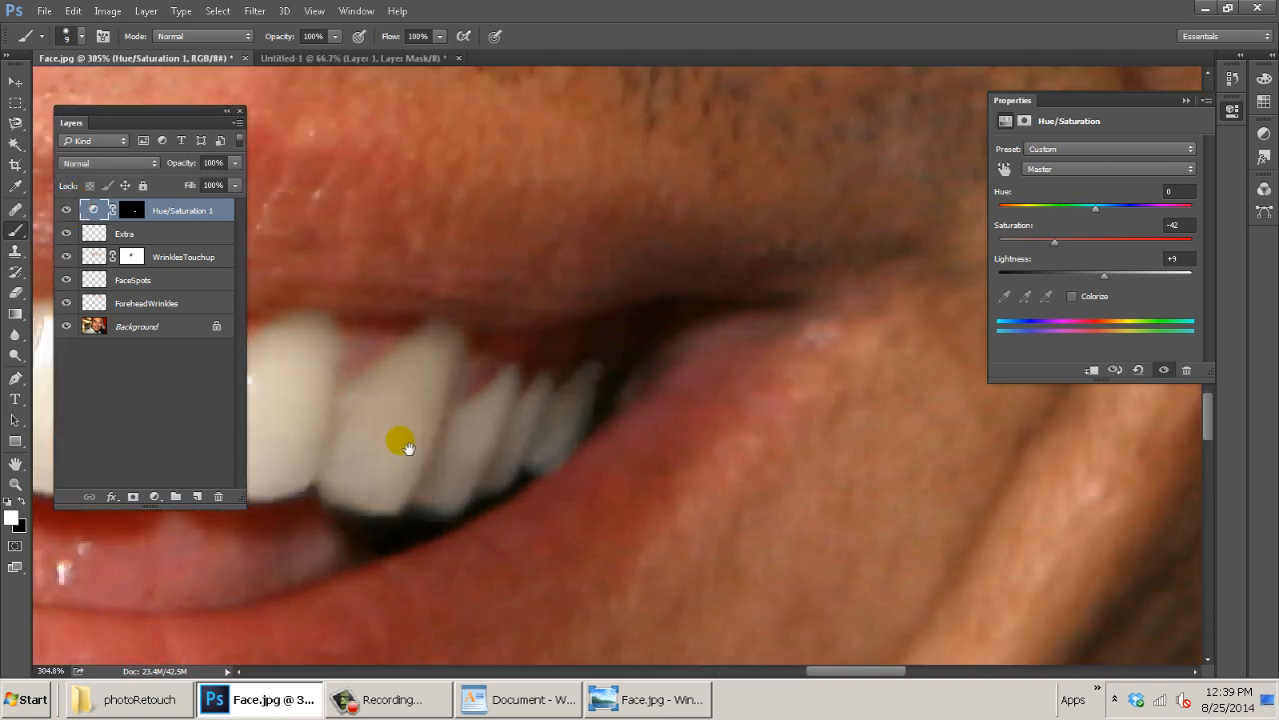
click(72, 211)
click(72, 210)
Paint black on the Hue/Saturation 1 mask around the back teeth at the mouth corner, using a softer 20 px brush at 17% flow.
click(131, 211)
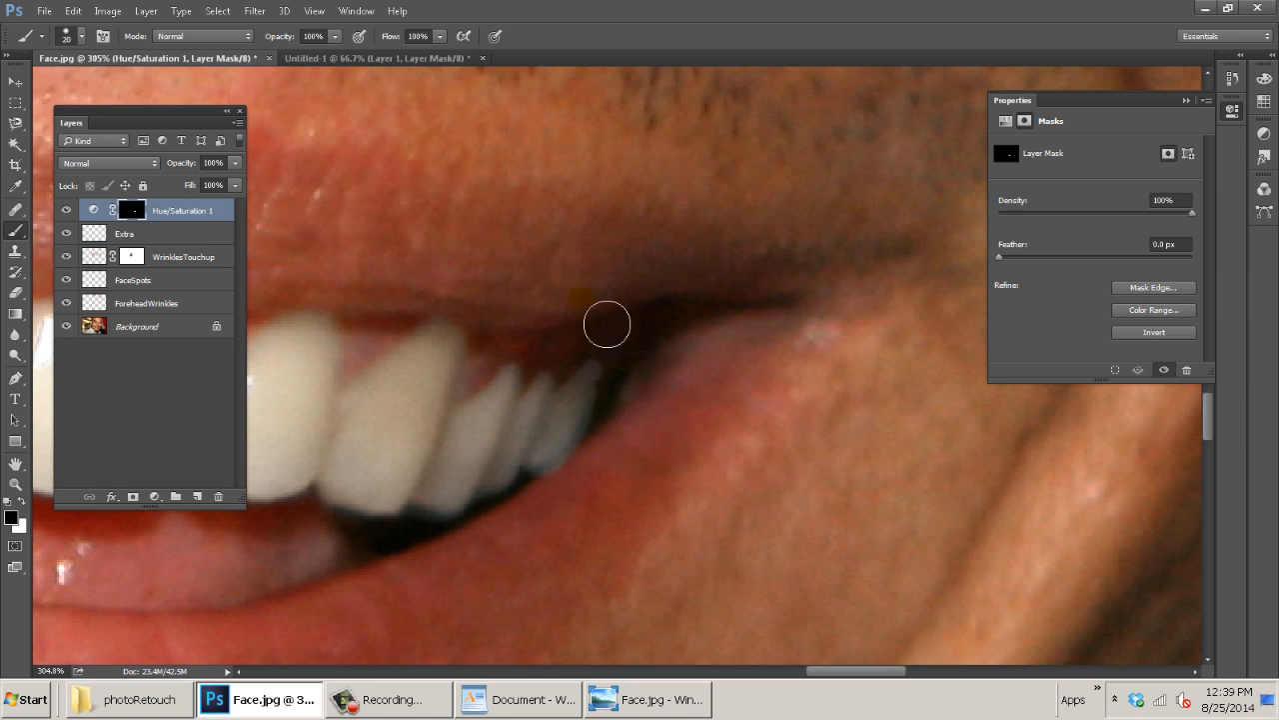
click(440, 36)
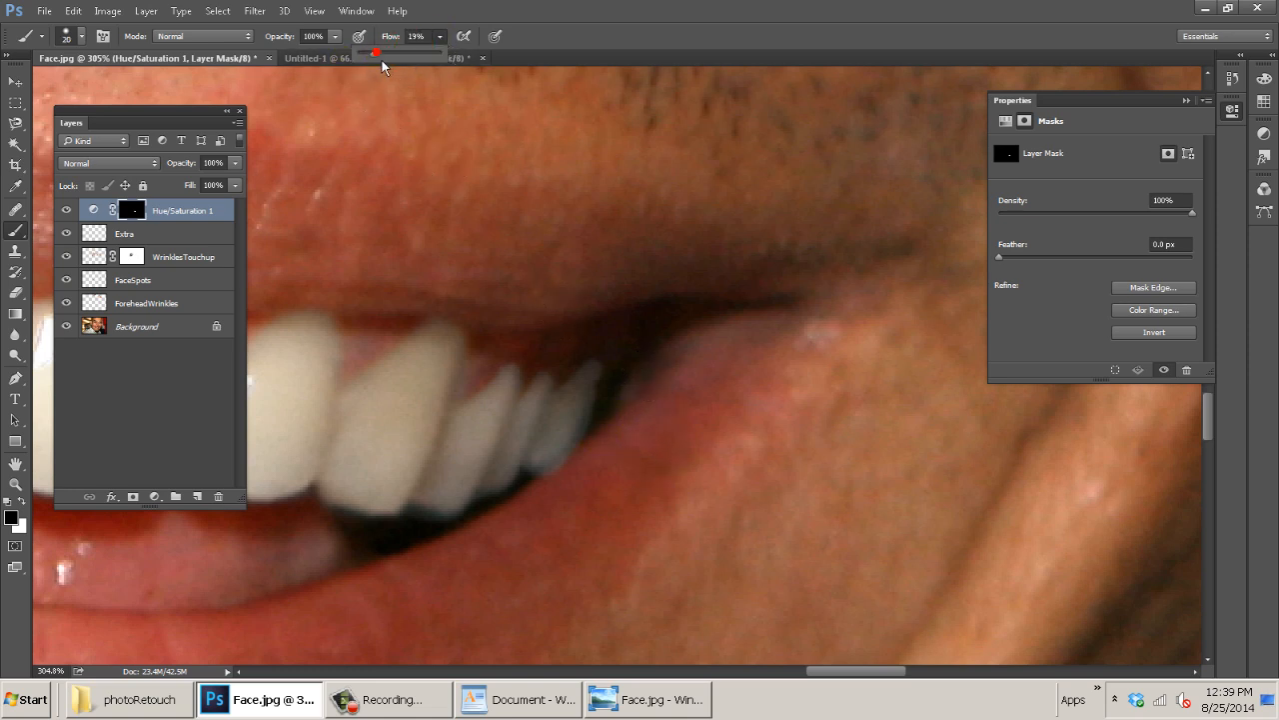
drag(382, 60, 379, 60)
click(82, 36)
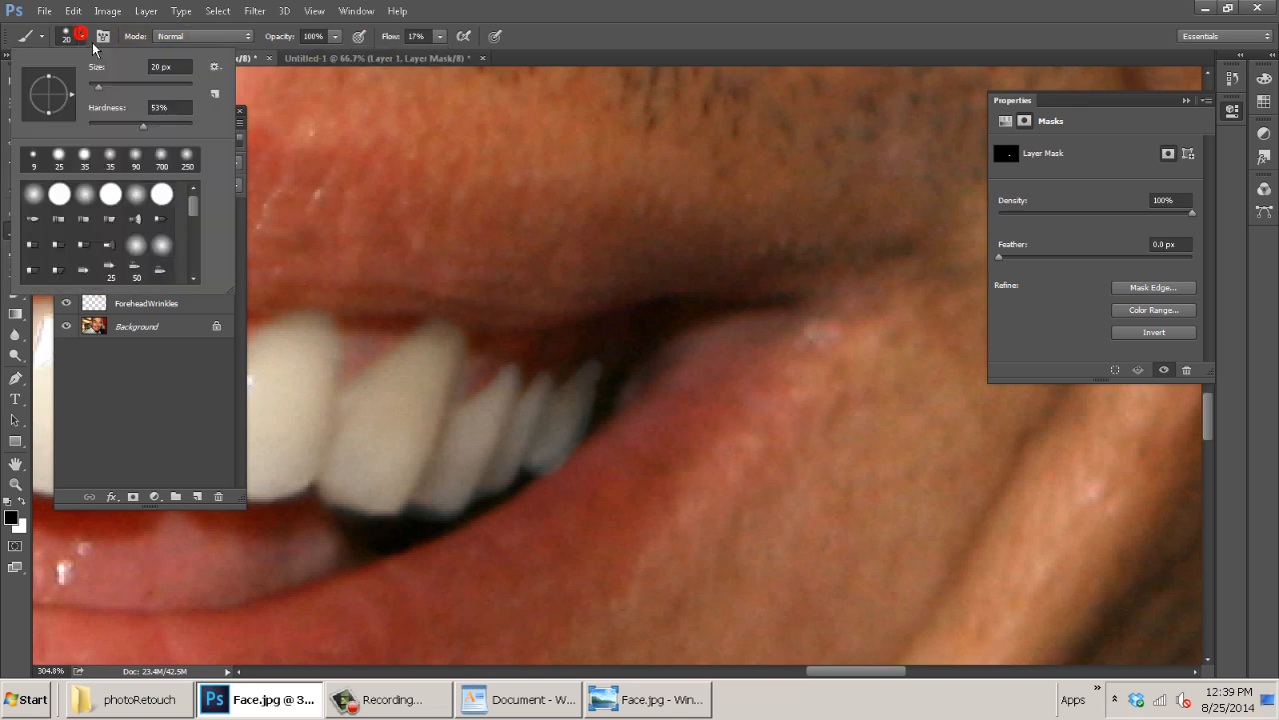
click(112, 125)
click(615, 334)
click(609, 374)
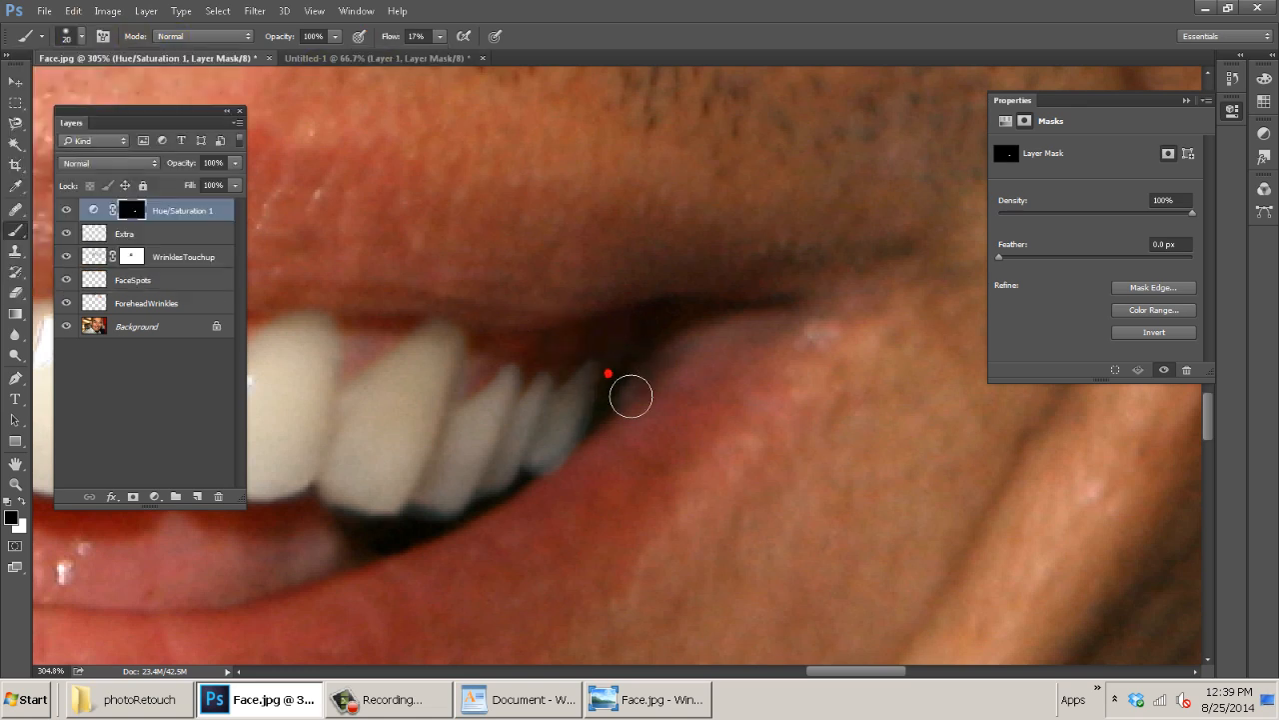
click(603, 406)
click(590, 452)
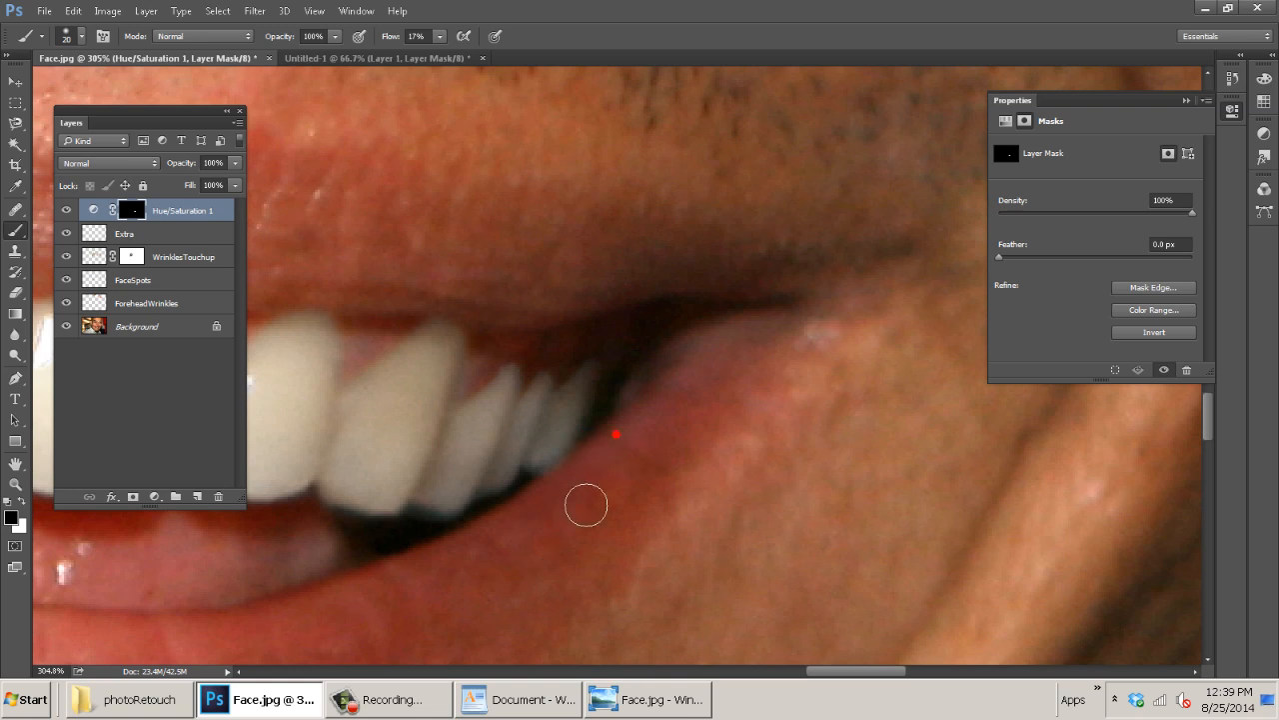
mouse_move(582, 506)
mouse_down()
mouse_move(596, 392)
mouse_move(476, 391)
mouse_move(491, 337)
mouse_move(414, 349)
mouse_up()
mouse_move(616, 291)
mouse_down()
mouse_move(502, 393)
mouse_move(548, 368)
mouse_move(557, 397)
mouse_move(633, 370)
mouse_move(515, 396)
mouse_move(702, 379)
mouse_move(559, 406)
mouse_move(693, 378)
mouse_move(597, 537)
mouse_up()
Paint white on the mask with a 9 px brush over the yellowish gum edge between two upper teeth.
drag(628, 457, 876, 459)
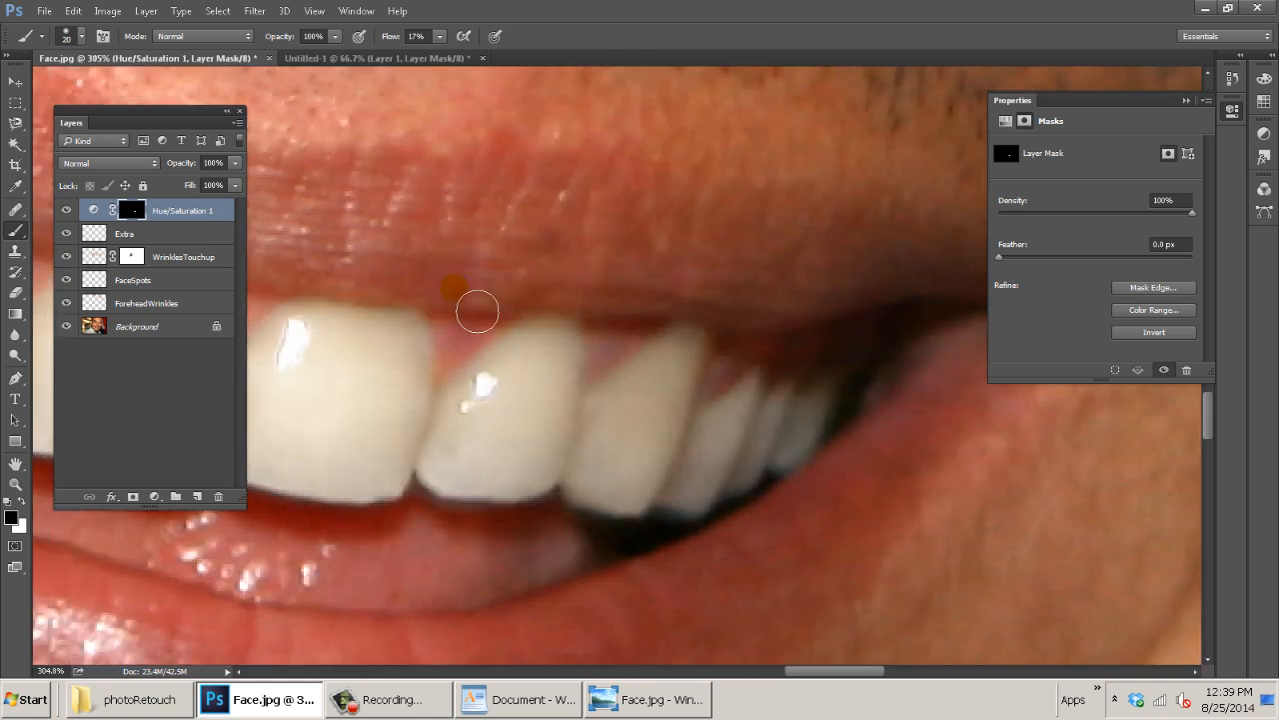
drag(428, 320, 751, 338)
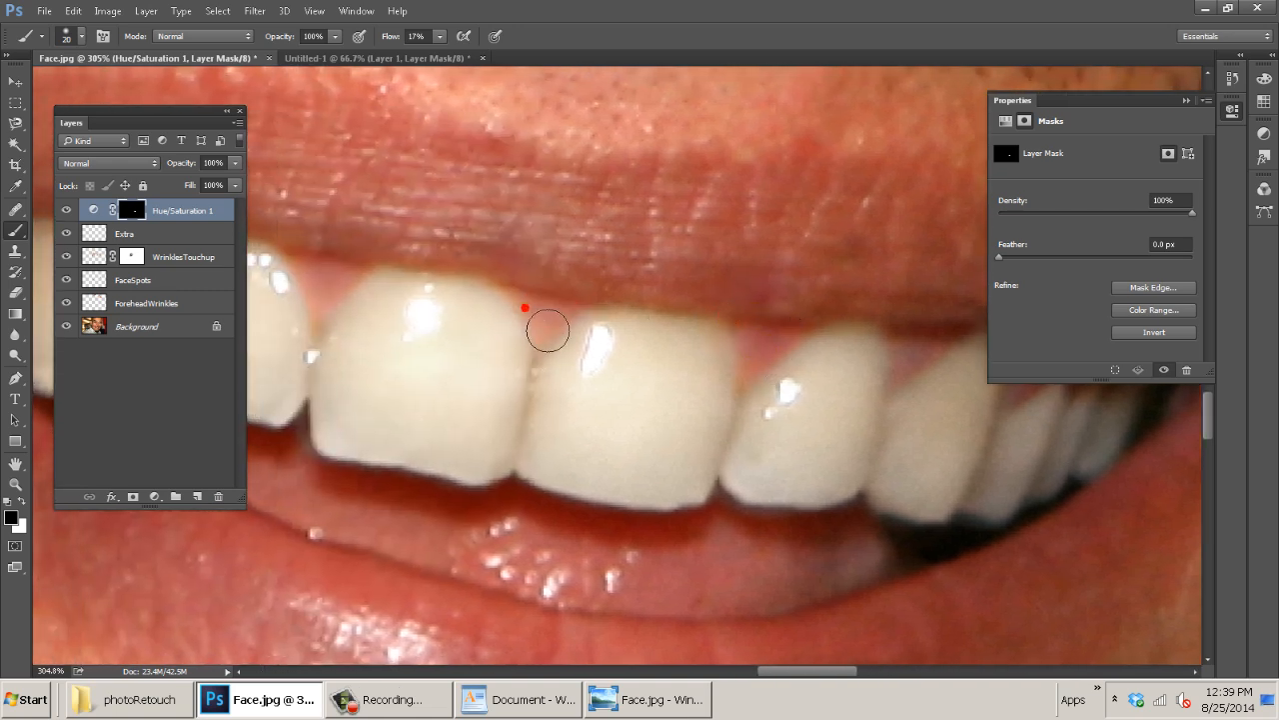
drag(418, 228, 684, 264)
mouse_move(603, 331)
mouse_down()
mouse_move(471, 271)
mouse_move(452, 278)
mouse_move(488, 322)
mouse_up()
key(x)
key(bracketleft)
key(bracketleft)
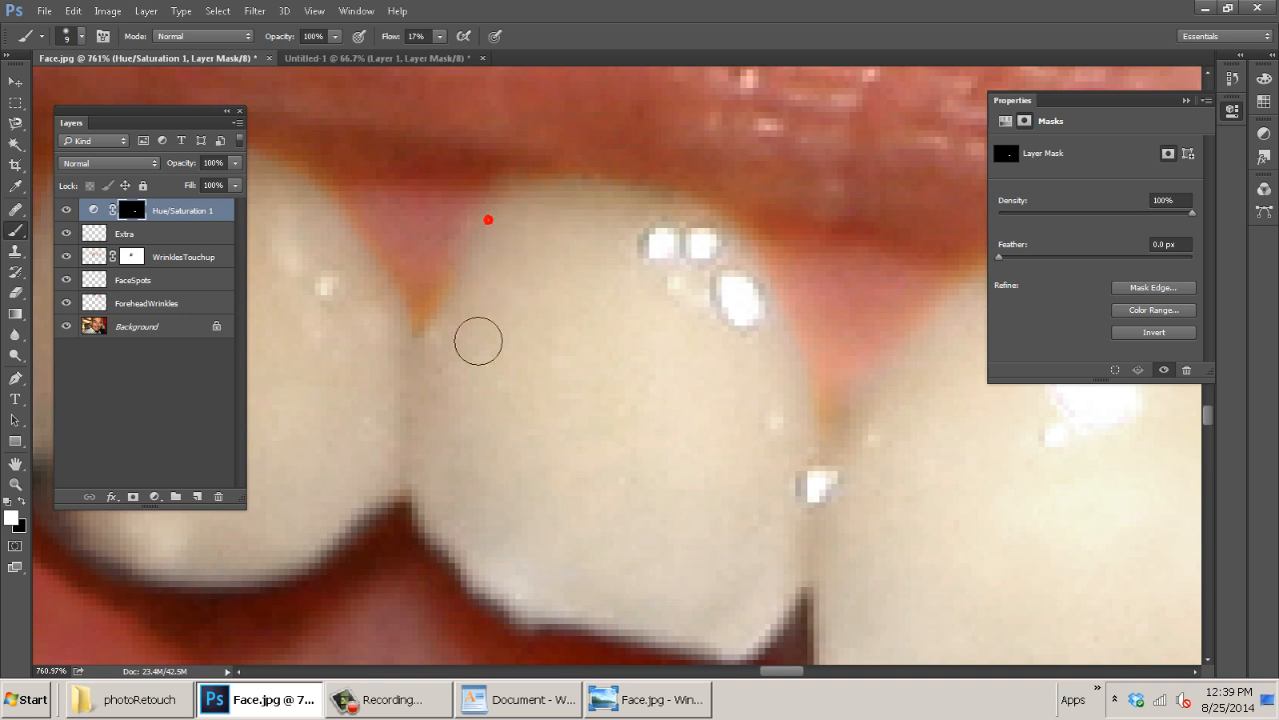
click(426, 319)
mouse_move(437, 302)
mouse_down()
mouse_move(447, 391)
mouse_move(435, 340)
mouse_move(344, 214)
mouse_up()
drag(372, 255, 354, 229)
drag(430, 388, 433, 330)
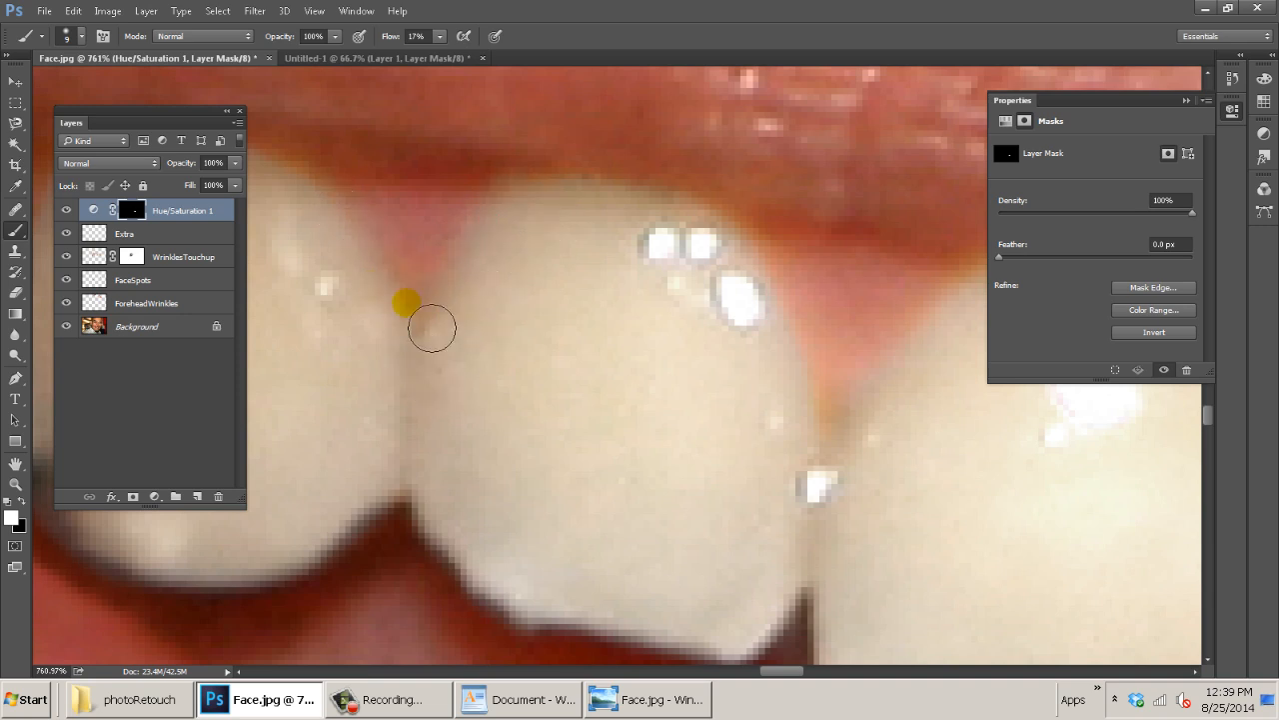
Extend the white mask painting over the gap beside the neighbouring front tooth and along that tooth's upper edge.
key(space)
drag(568, 375, 280, 390)
drag(537, 398, 406, 398)
drag(449, 419, 427, 488)
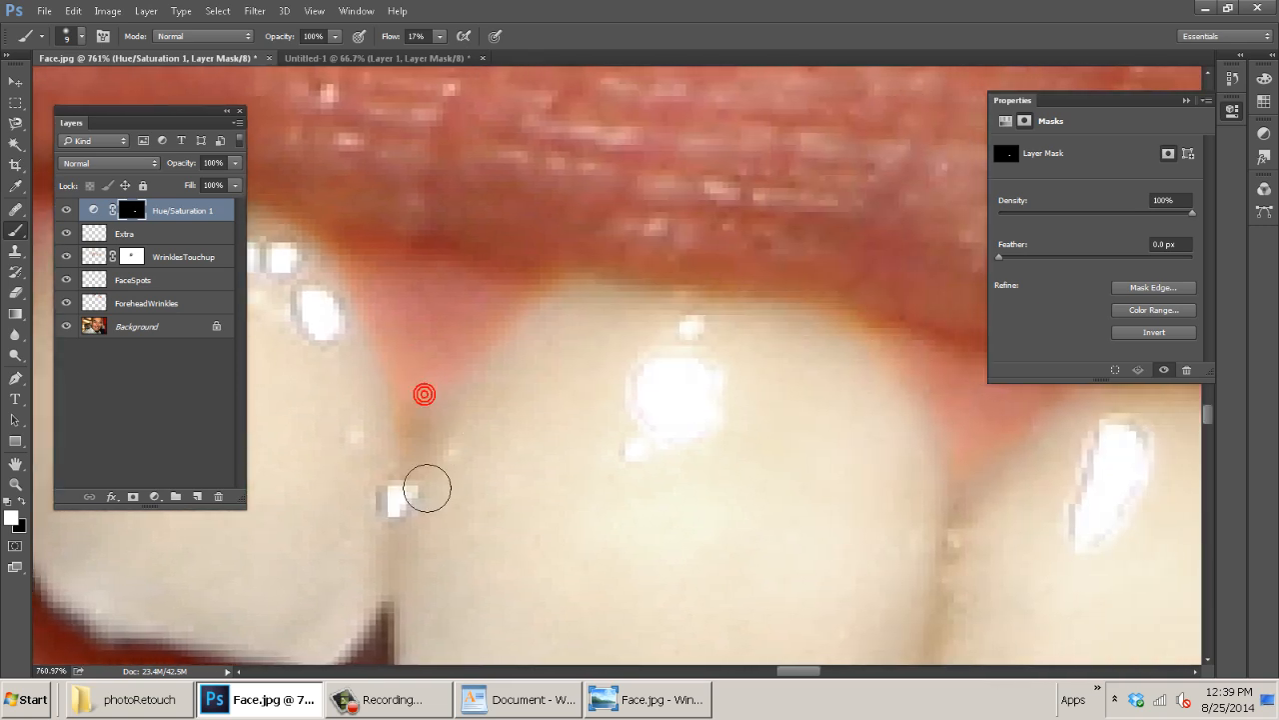
drag(419, 433, 420, 495)
drag(536, 385, 610, 311)
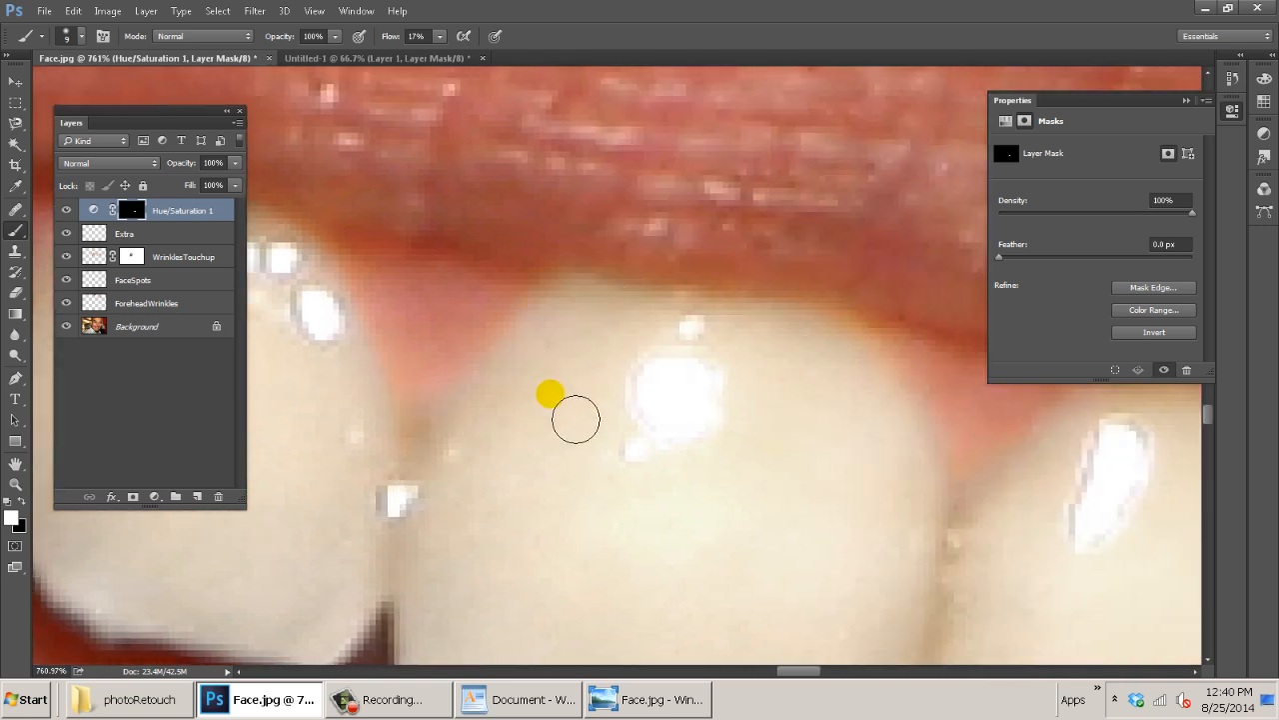
Lower the Hue/Saturation 1 layer's opacity to 55%, toggling its visibility to compare the whitening on the whole portrait.
key(ctrl+0)
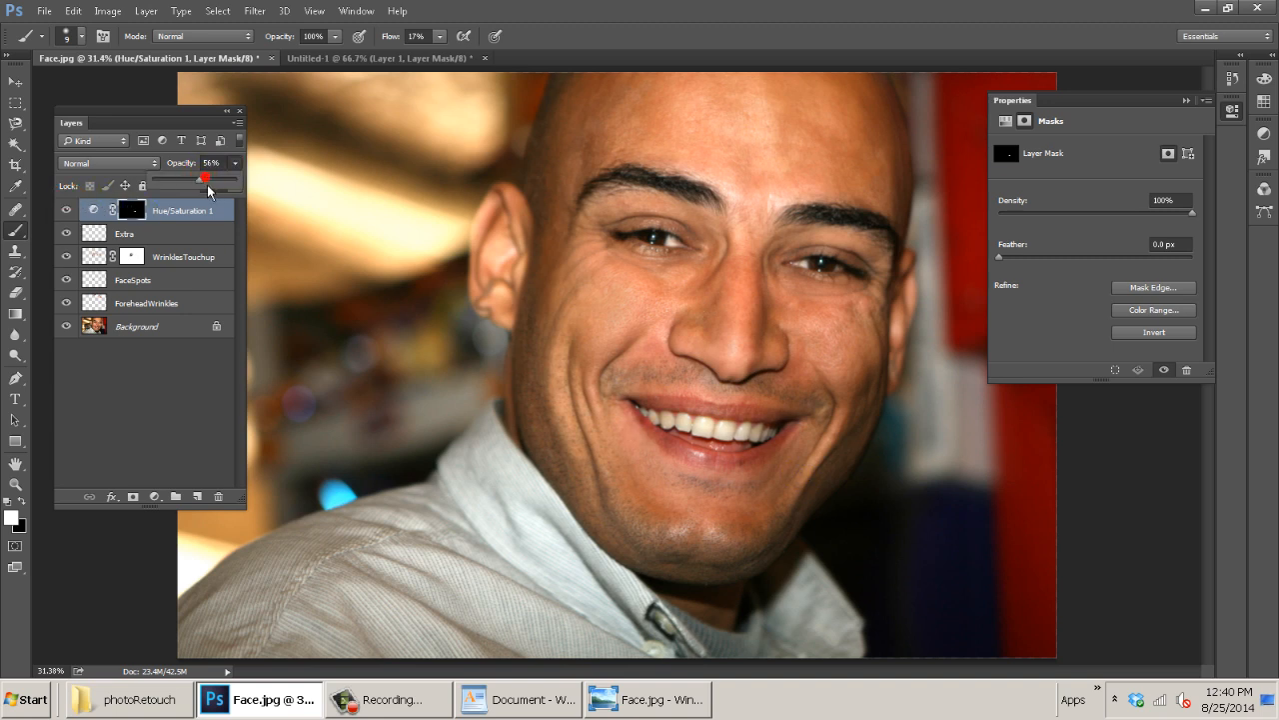
click(67, 210)
click(67, 210)
click(67, 210)
click(67, 209)
click(68, 208)
click(68, 207)
click(68, 209)
click(68, 209)
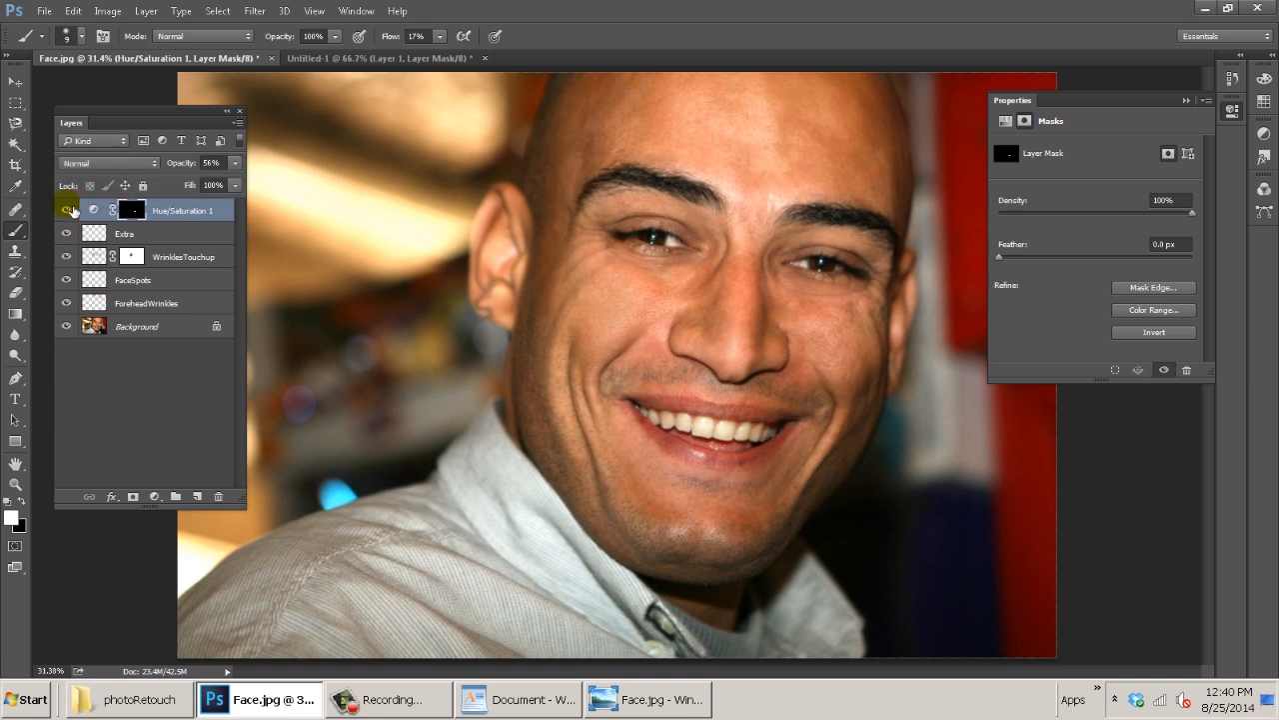
click(70, 209)
click(70, 210)
click(70, 209)
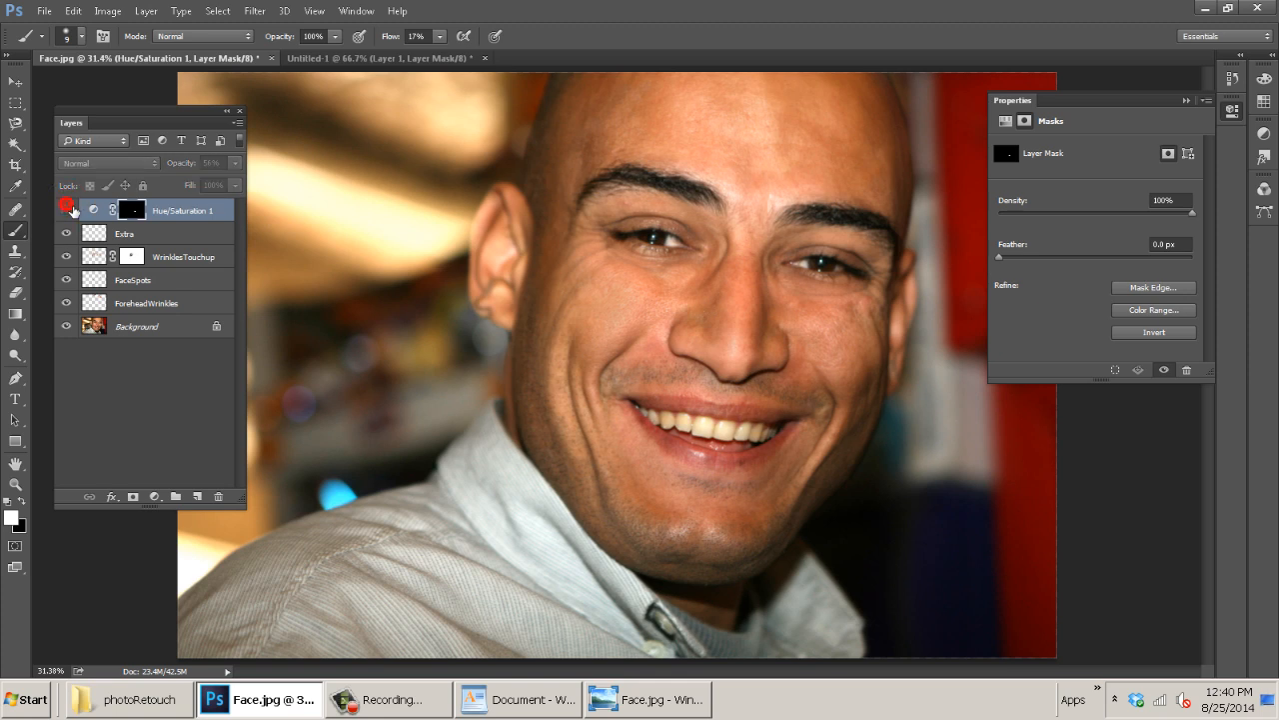
click(70, 209)
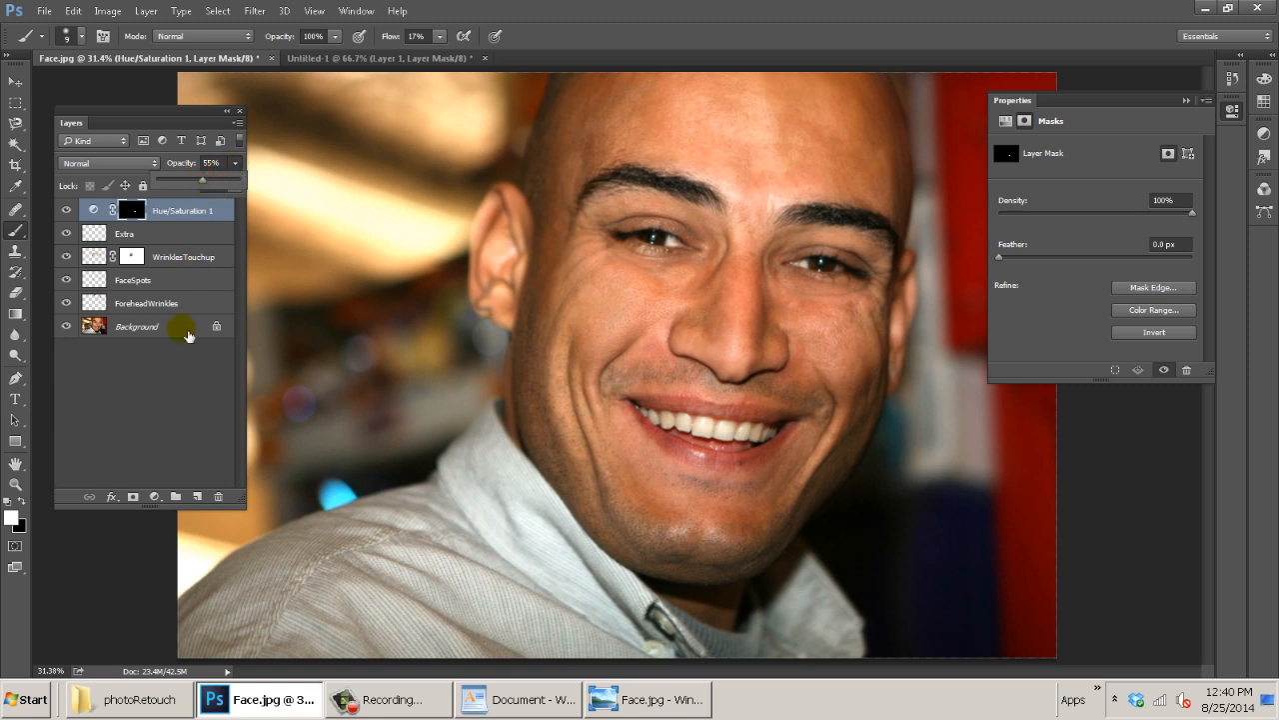
click(161, 374)
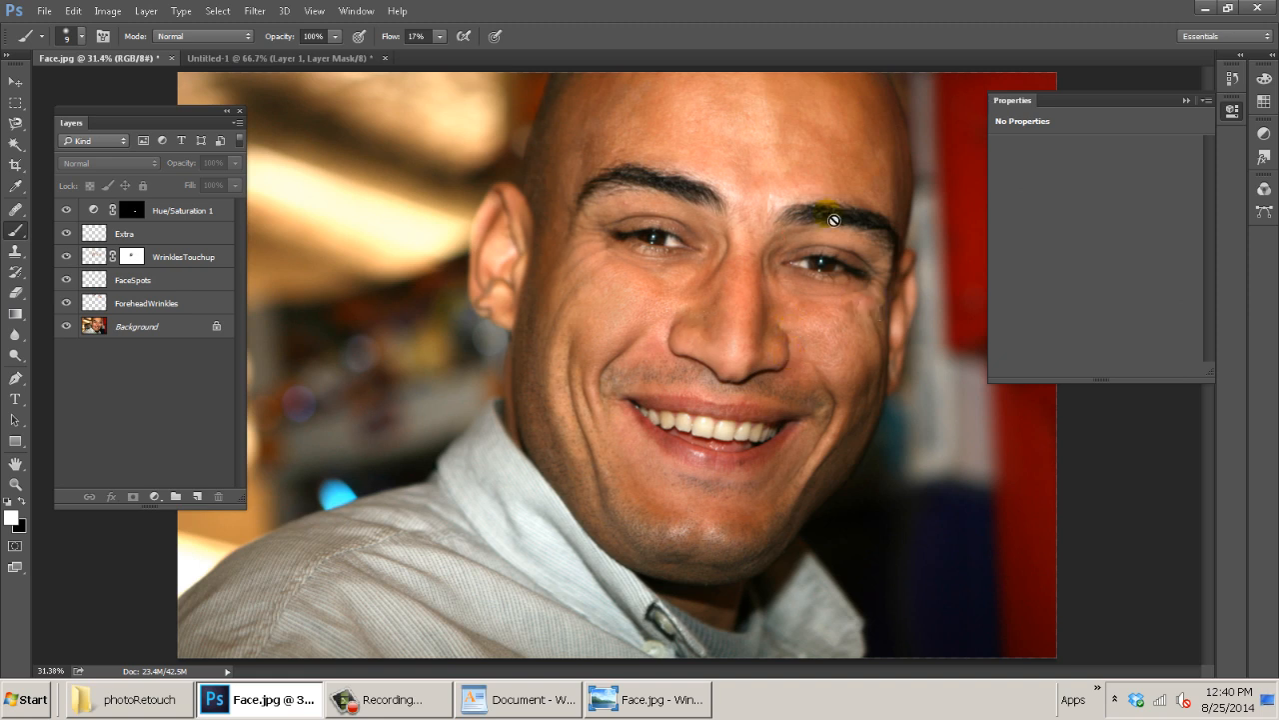
Rename the Hue/Saturation 1 adjustment layer to Teeth.
click(128, 233)
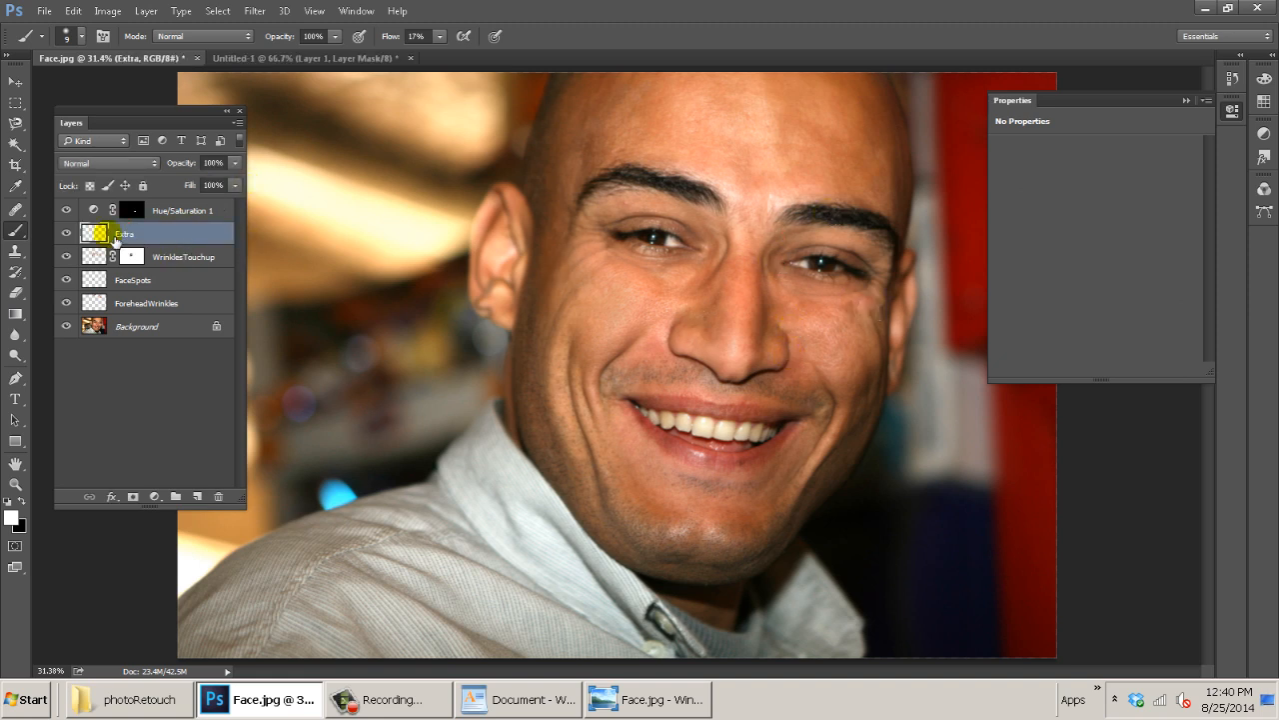
drag(778, 249, 874, 251)
drag(741, 193, 686, 454)
double_click(199, 212)
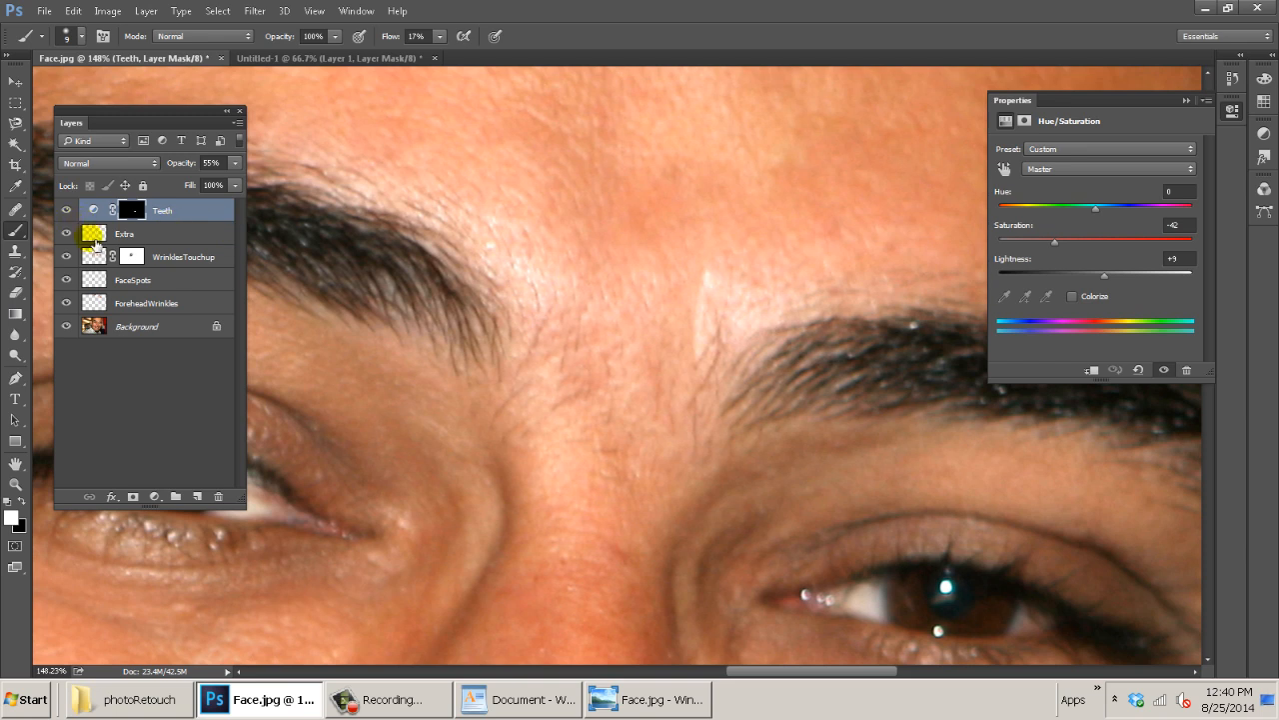
On the Extra layer, use an 80 px Clone Stamp to cover the bright mark between the eyebrows with forehead skin.
click(92, 232)
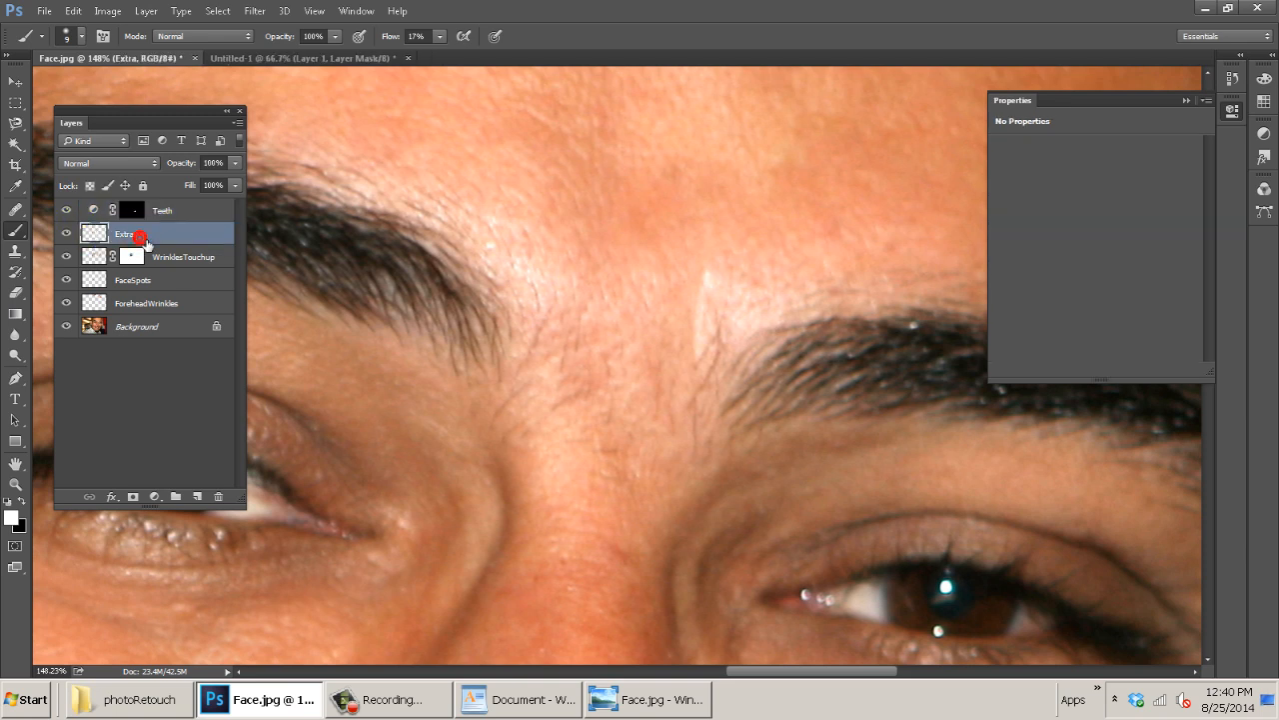
click(15, 250)
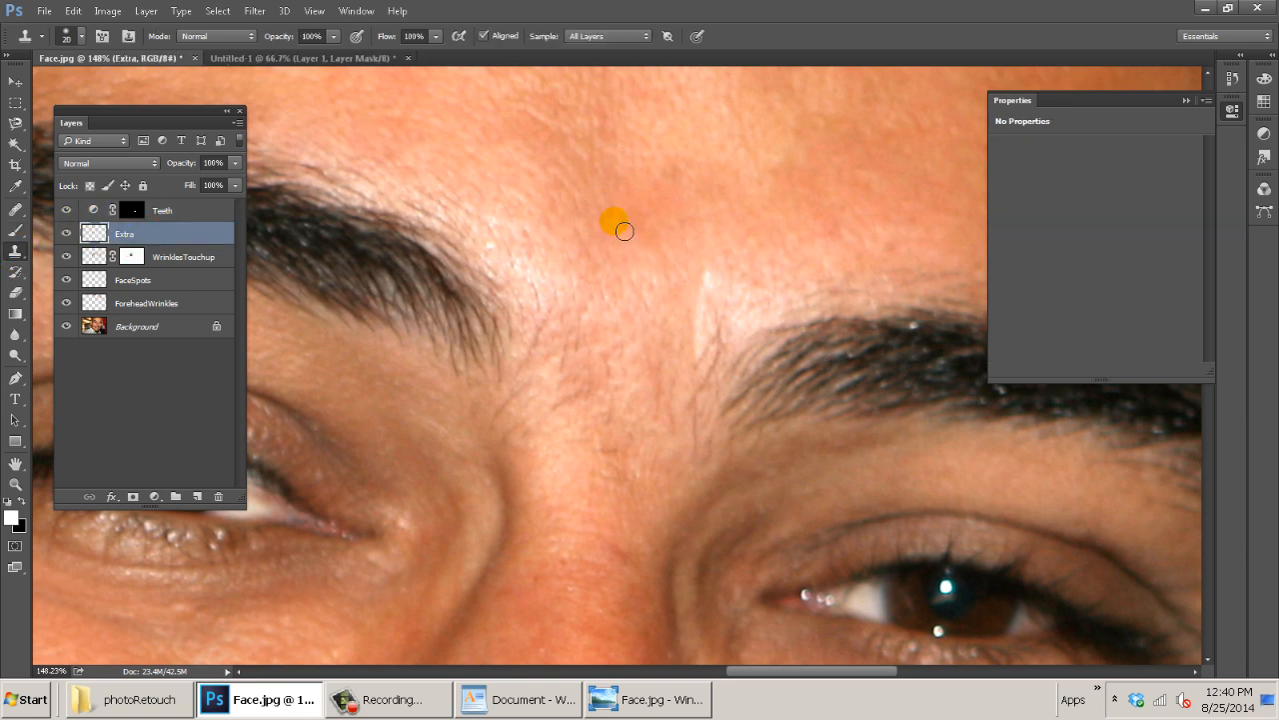
alt+click(526, 173)
click(549, 309)
mouse_move(586, 326)
mouse_down()
mouse_move(651, 322)
mouse_move(597, 394)
mouse_move(702, 326)
mouse_move(563, 389)
mouse_move(629, 383)
mouse_move(657, 299)
mouse_up()
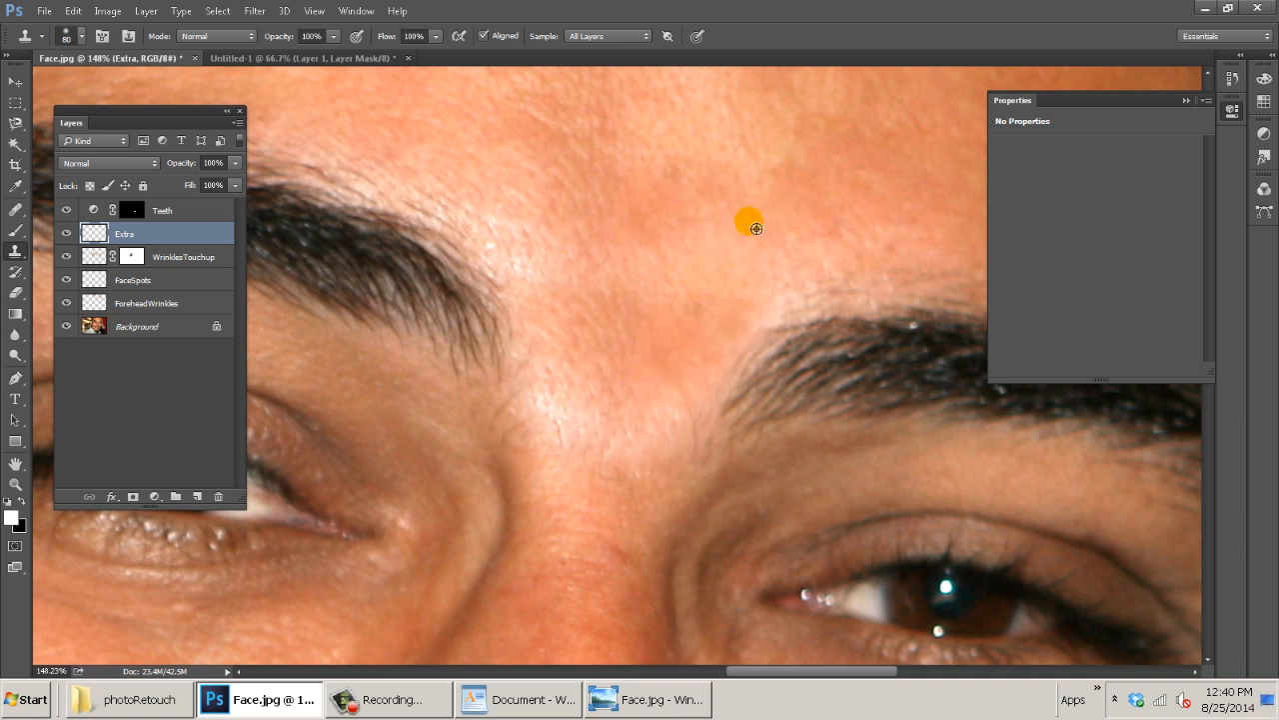
Clone sampled forehead skin over the area beside the inner end of the eyebrow and above the nose bridge.
drag(711, 241, 659, 351)
alt+click(642, 207)
mouse_move(676, 408)
mouse_down()
mouse_move(629, 517)
mouse_move(690, 413)
mouse_move(670, 462)
mouse_move(681, 492)
mouse_up()
drag(706, 461, 720, 453)
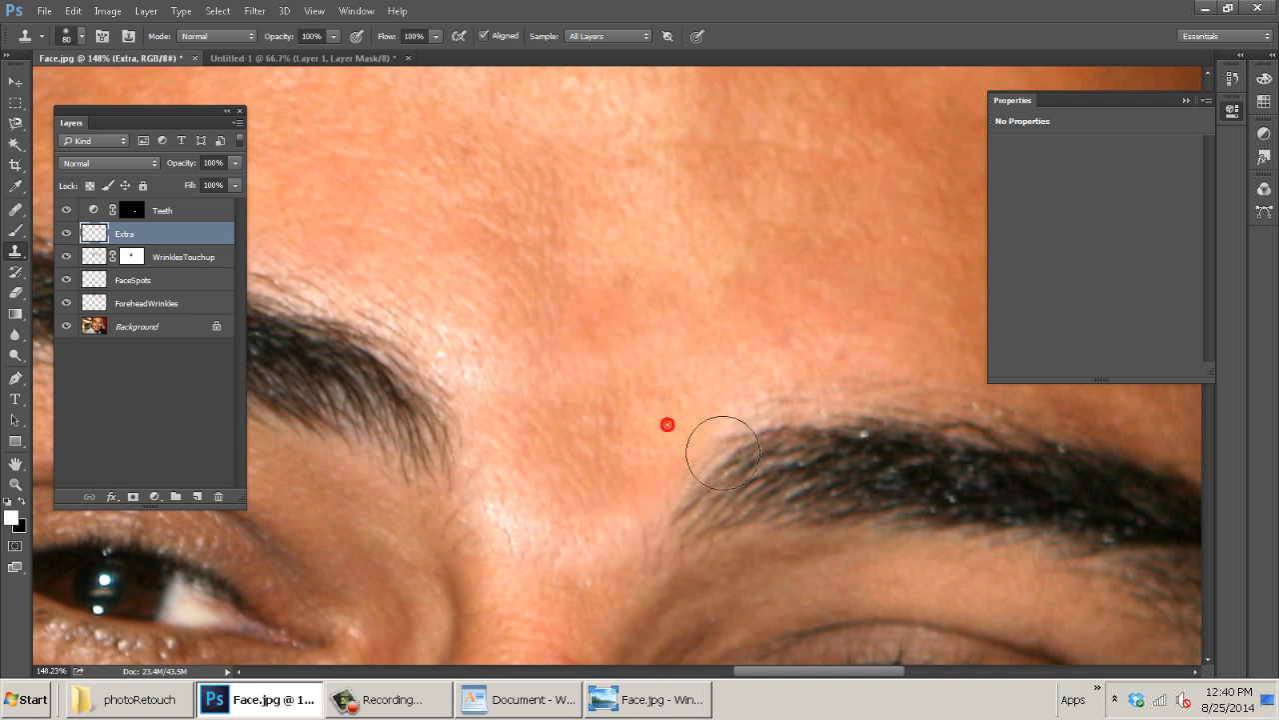
mouse_move(686, 501)
mouse_down()
mouse_move(656, 530)
mouse_move(537, 530)
mouse_up()
Clone skin sampled from the nose over the shiny patch on the nose bridge.
drag(645, 471, 654, 342)
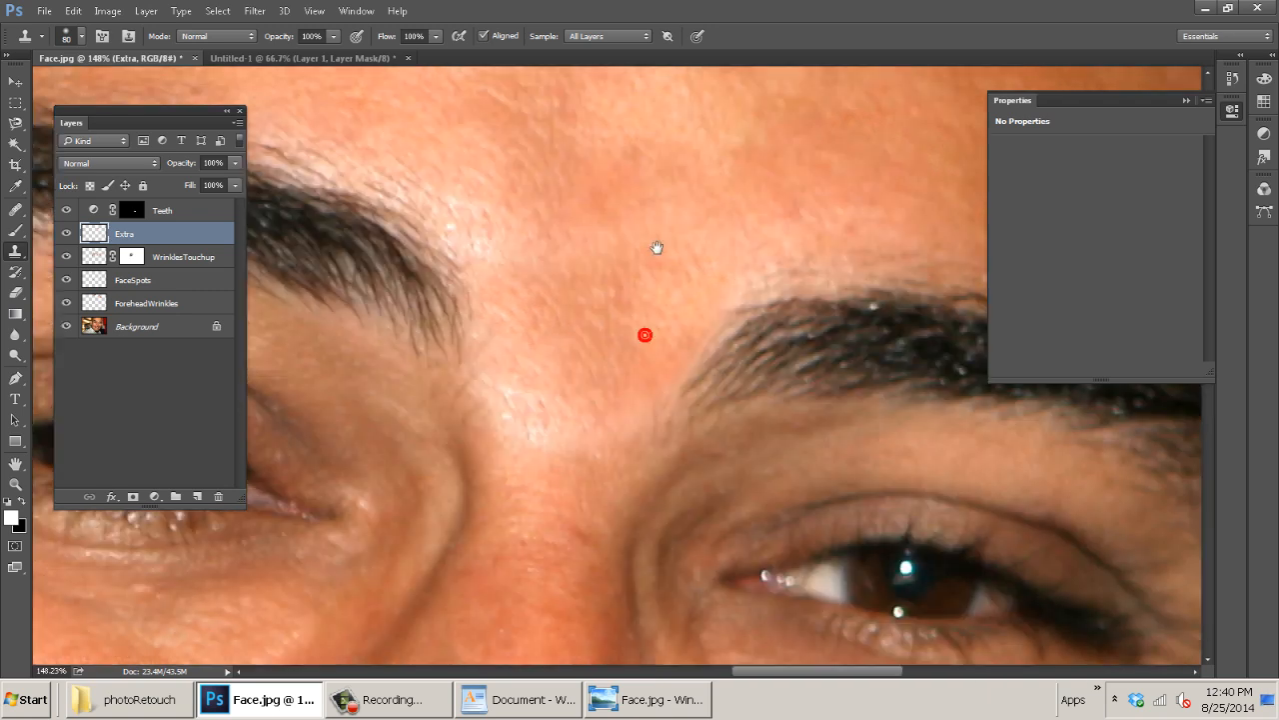
alt+click(547, 515)
mouse_move(547, 513)
mouse_down()
mouse_move(574, 462)
mouse_move(571, 477)
mouse_move(541, 424)
mouse_move(622, 500)
mouse_up()
drag(543, 553, 579, 591)
alt+click(549, 545)
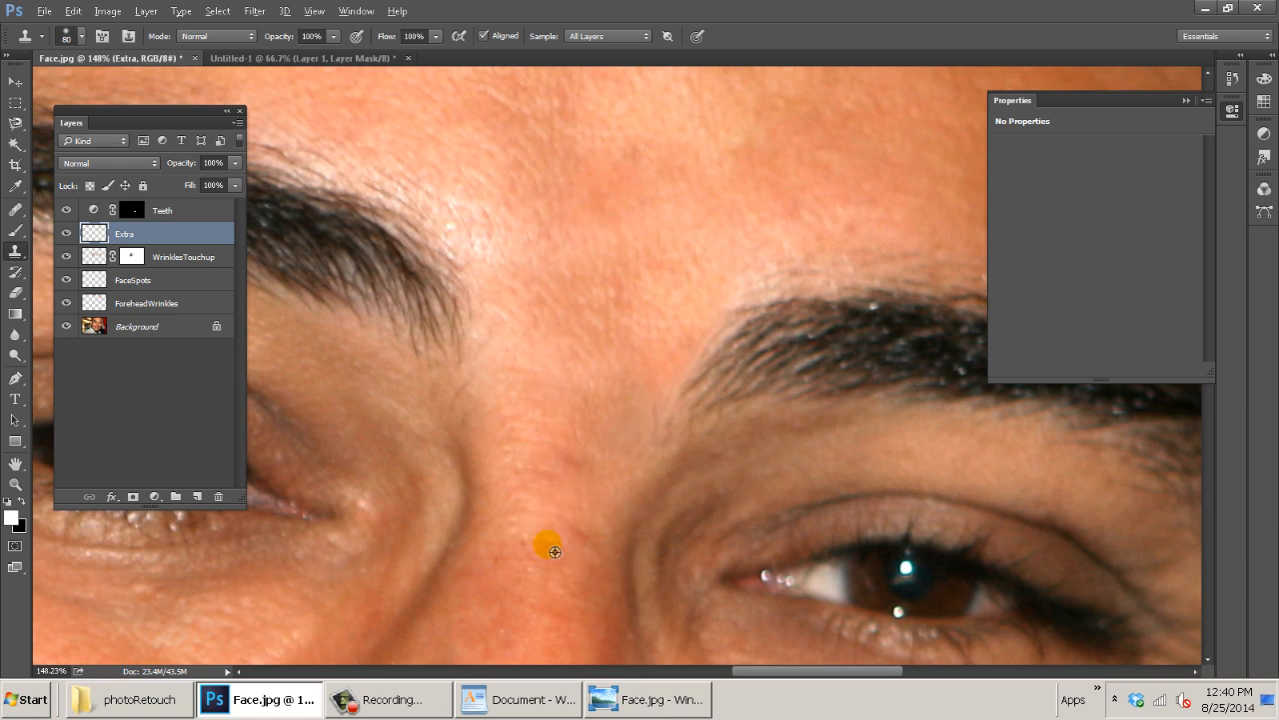
Undo the stray clone stroke beside the nose bridge and blend the skin there and below the inner eyebrow with short strokes.
drag(613, 392, 606, 542)
key(ctrl+z)
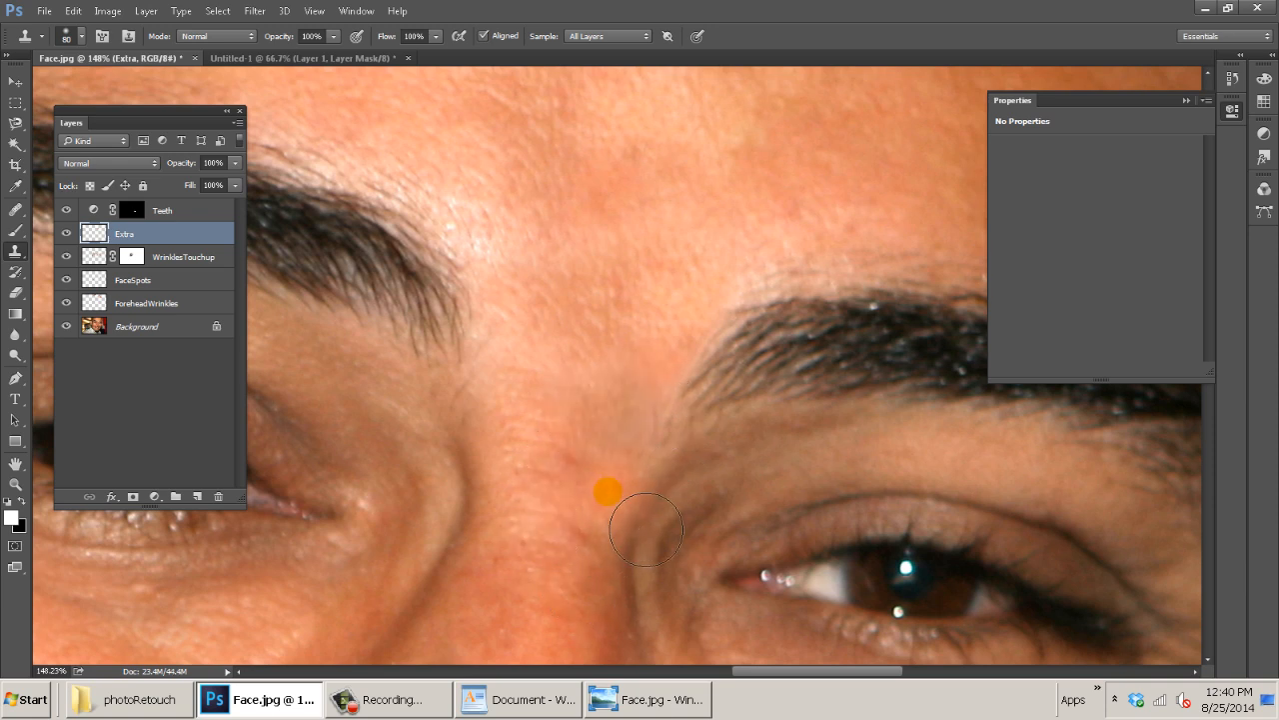
click(611, 421)
click(631, 391)
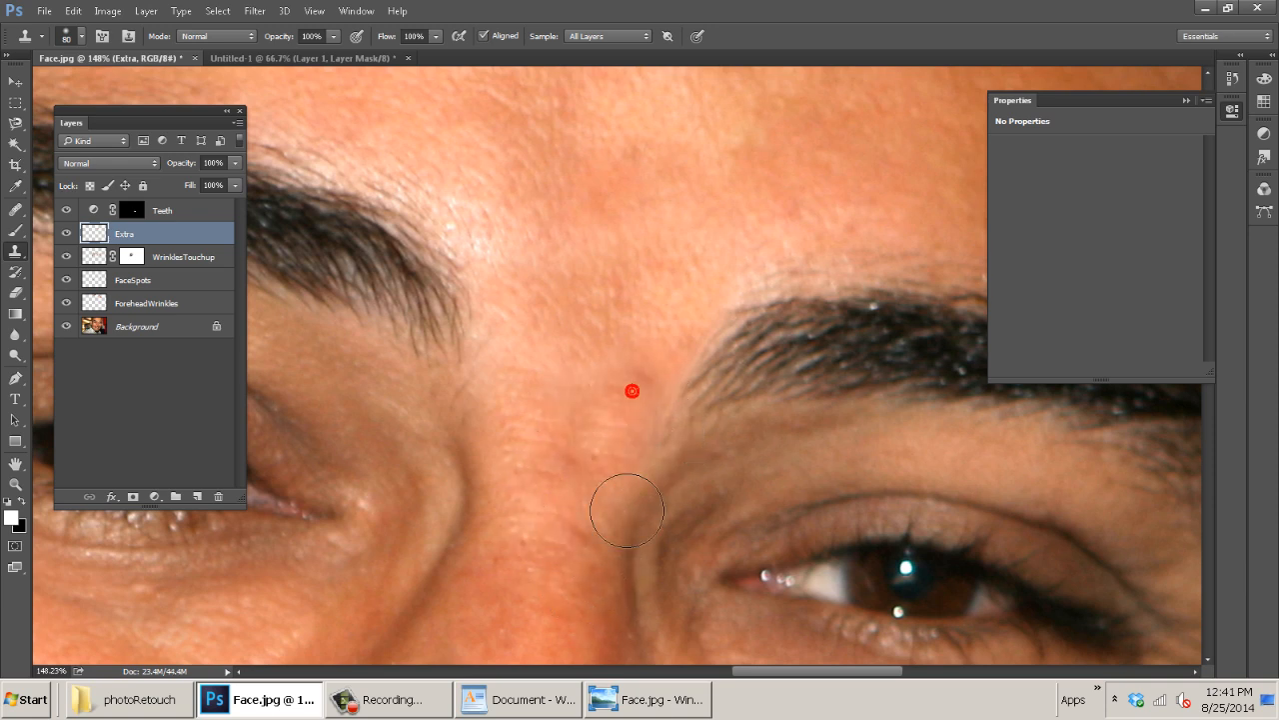
click(544, 533)
click(553, 506)
drag(624, 487, 648, 379)
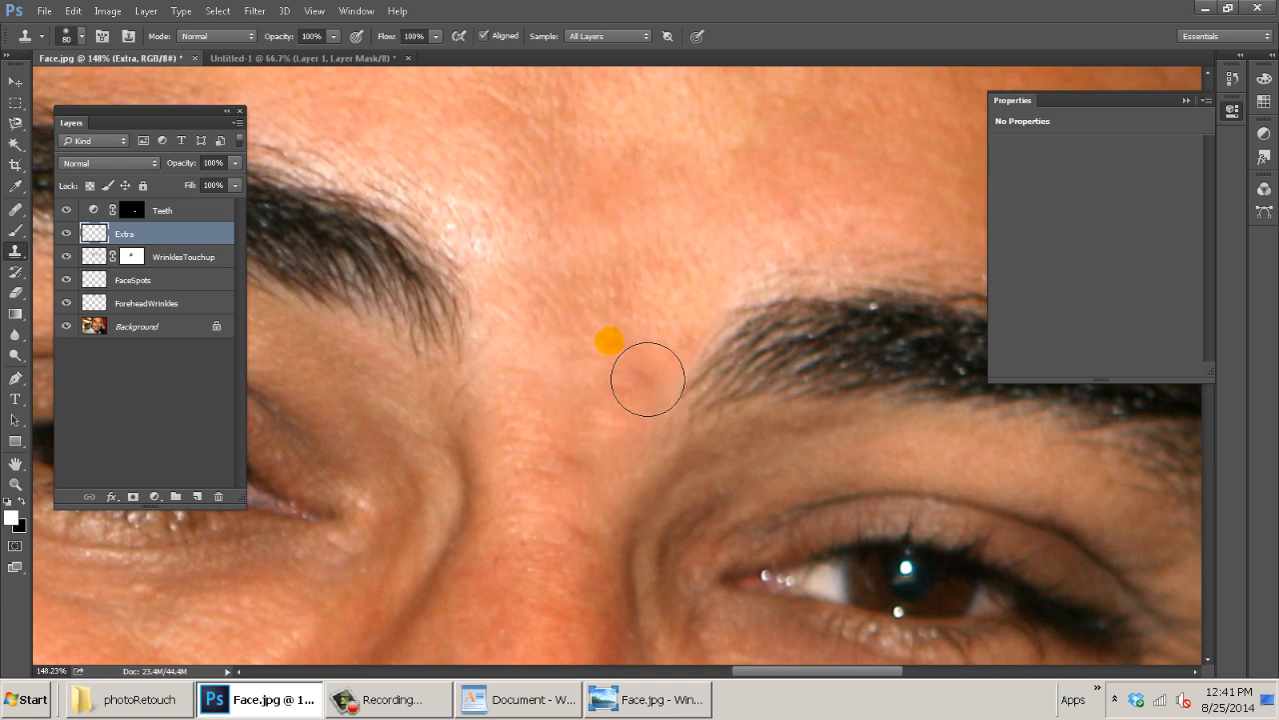
key(ctrl+0)
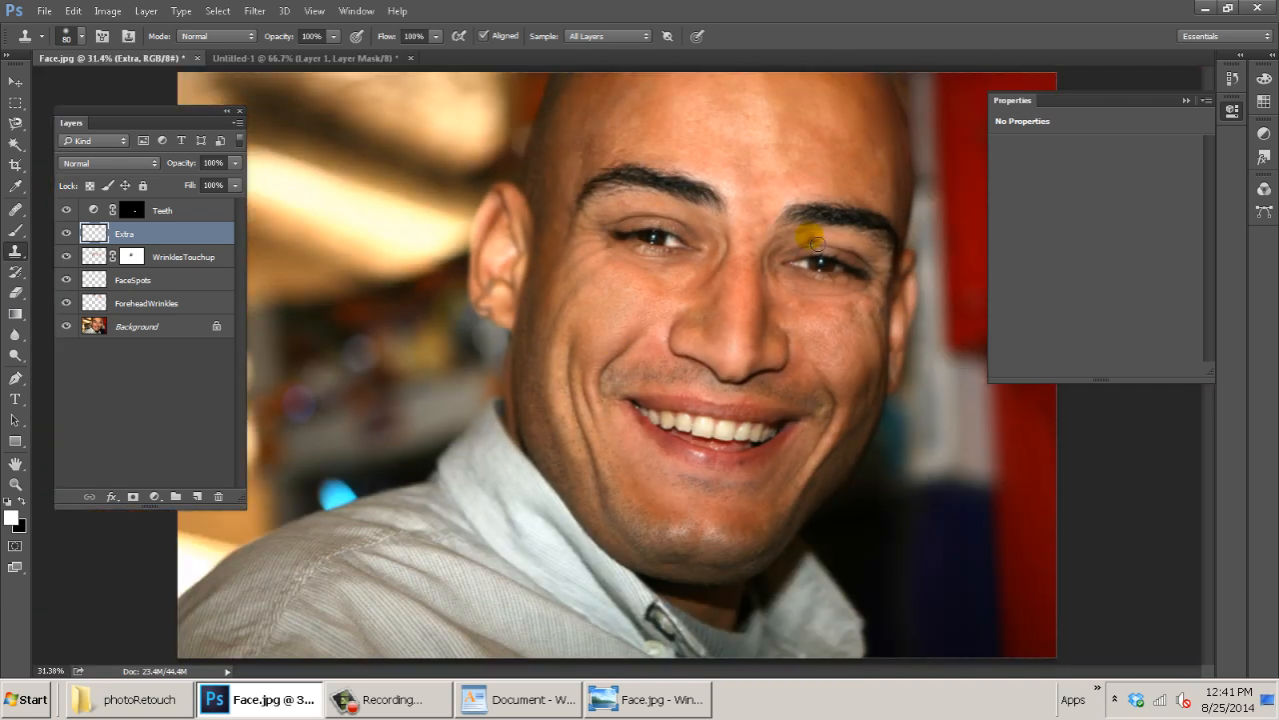
Lower the Clone Stamp flow to 26% and blend sampled forehead skin around the eyebrow's inner end and the upper nose bridge.
drag(752, 239, 833, 243)
drag(808, 252, 670, 372)
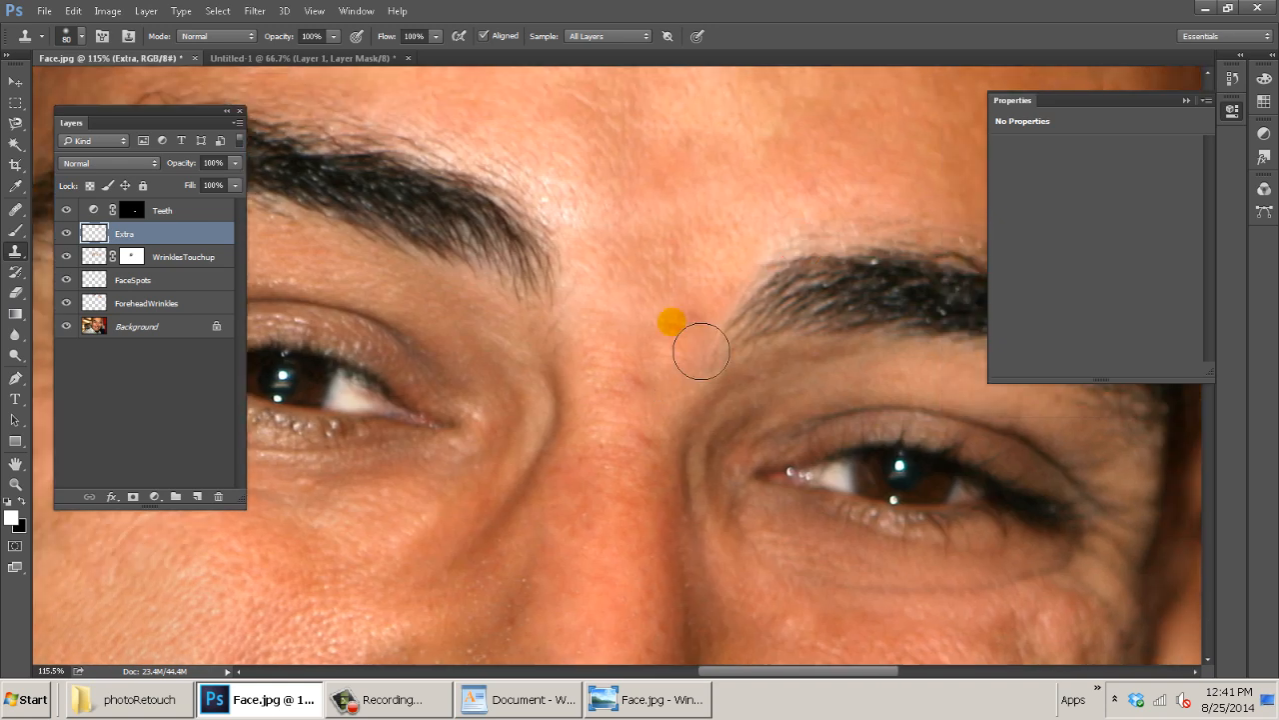
drag(713, 322, 717, 348)
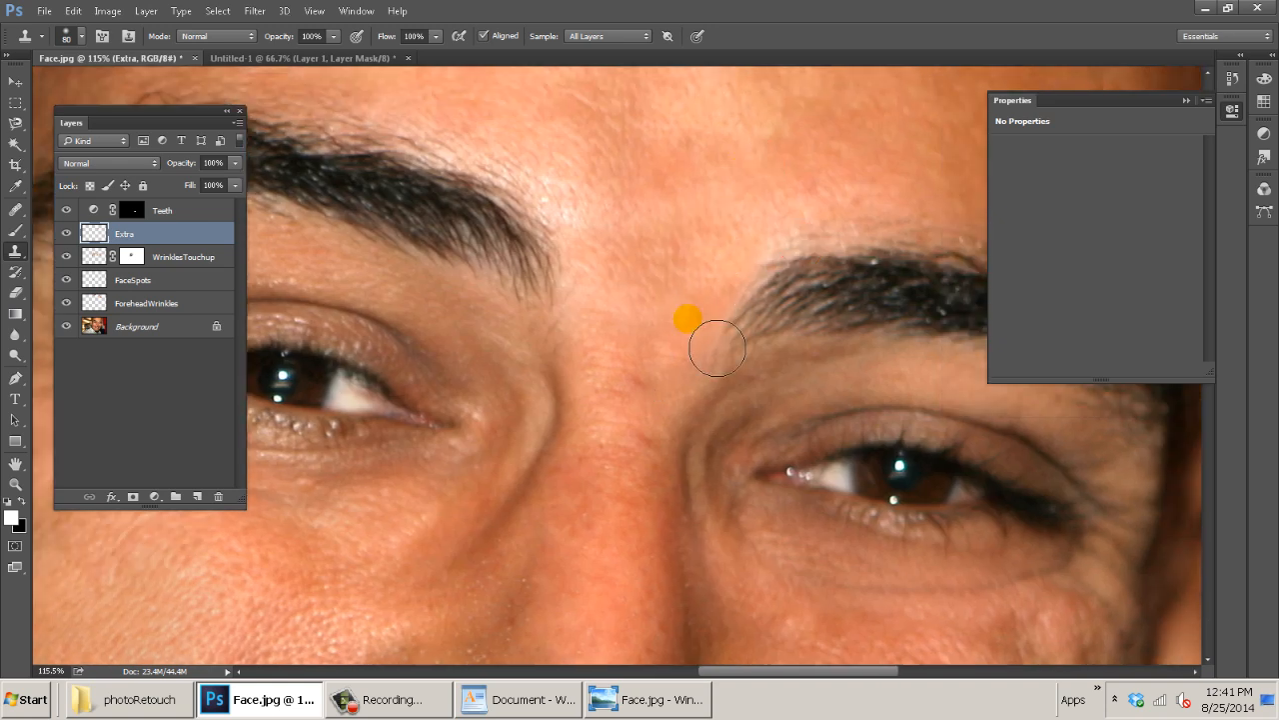
click(525, 148)
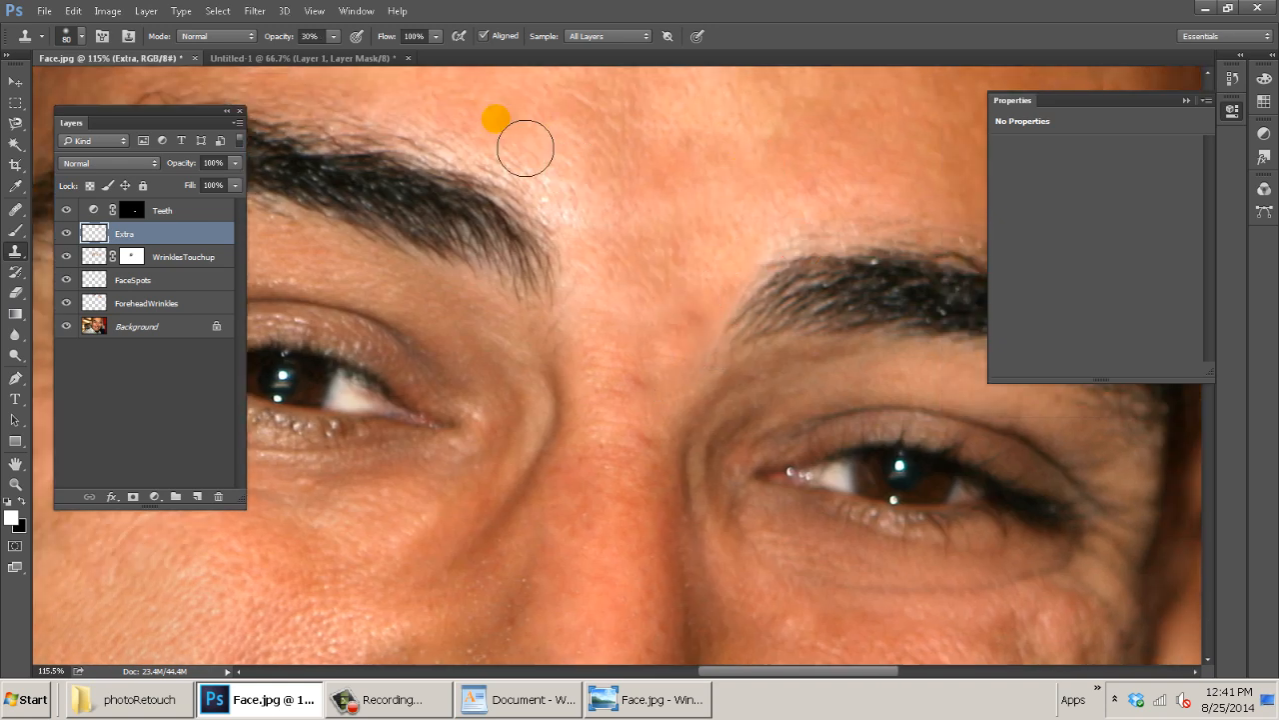
key(0)
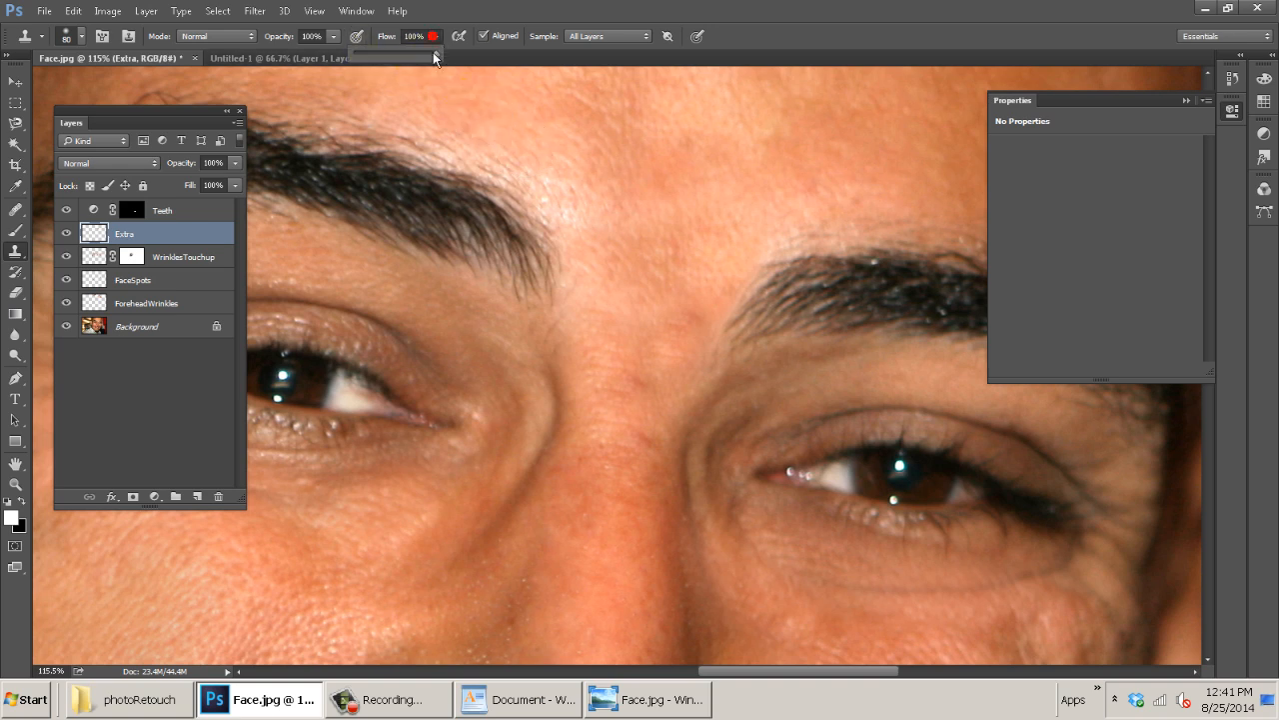
alt+click(755, 177)
drag(711, 350, 703, 363)
mouse_move(652, 414)
mouse_down()
mouse_move(645, 431)
mouse_move(661, 385)
mouse_up()
drag(699, 335, 739, 318)
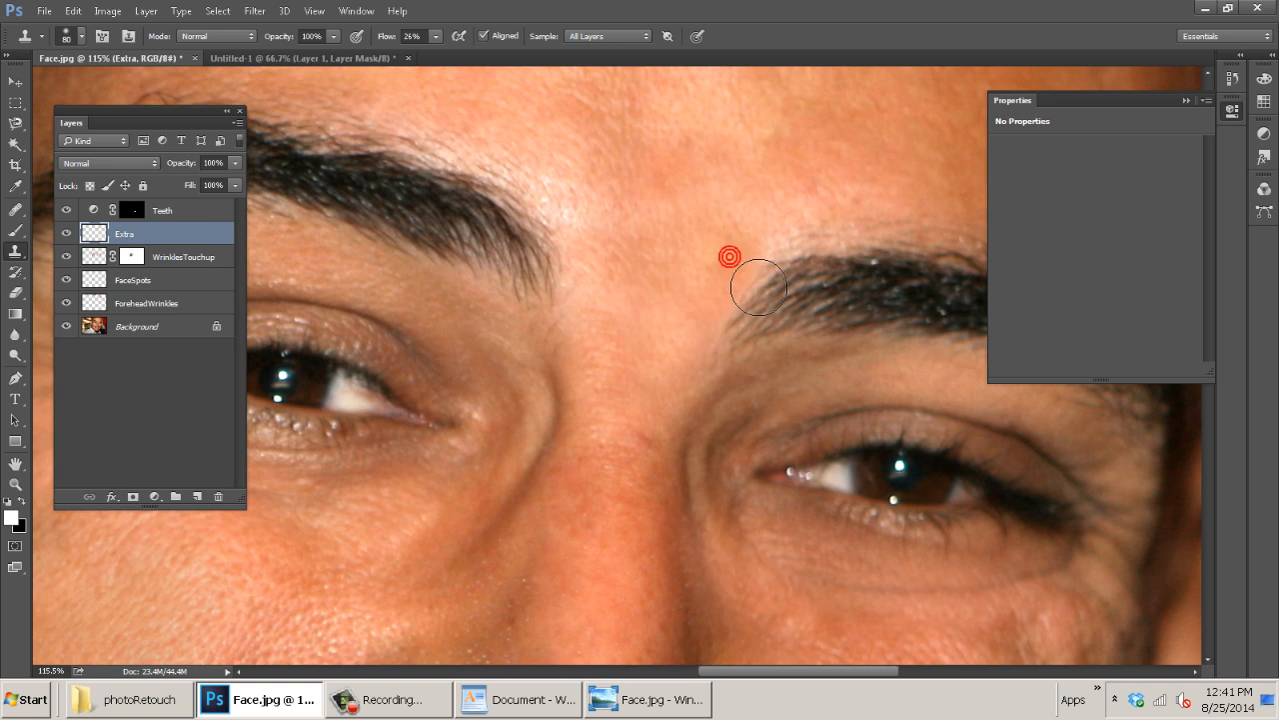
click(639, 246)
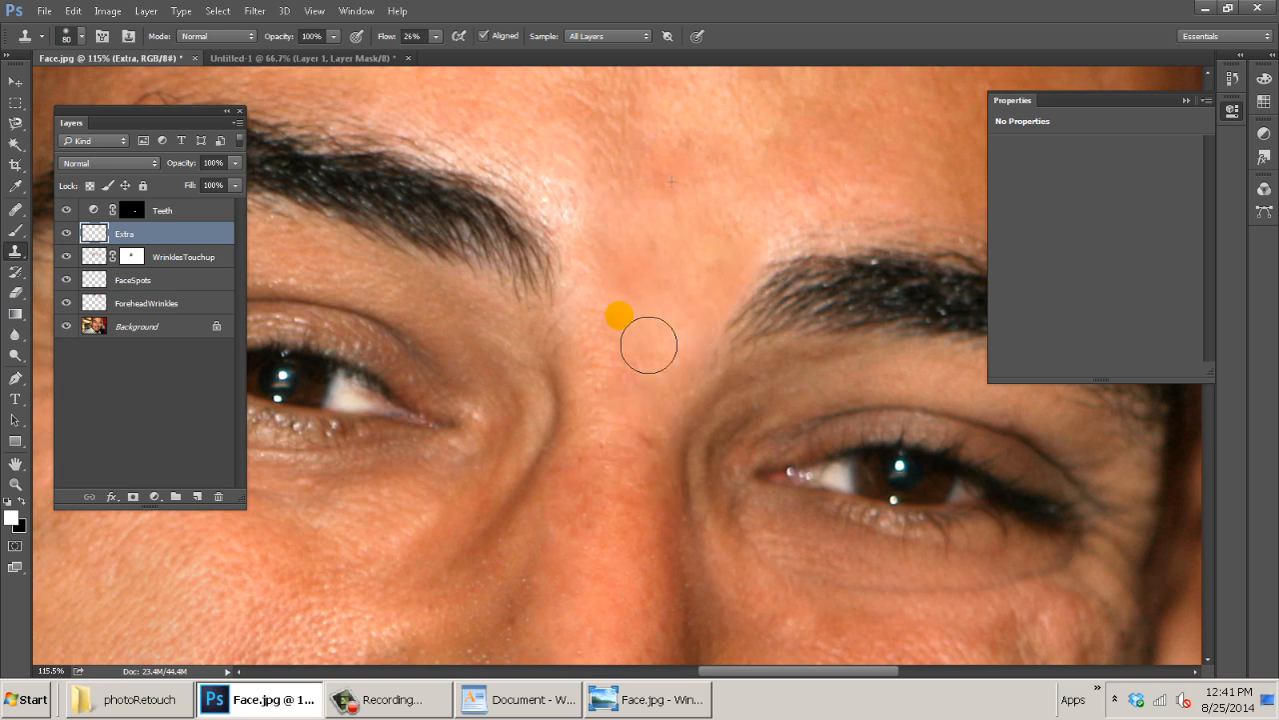
Sample forehead skin above the eyebrow and dab it over the skin between the eyebrows.
drag(737, 200, 623, 328)
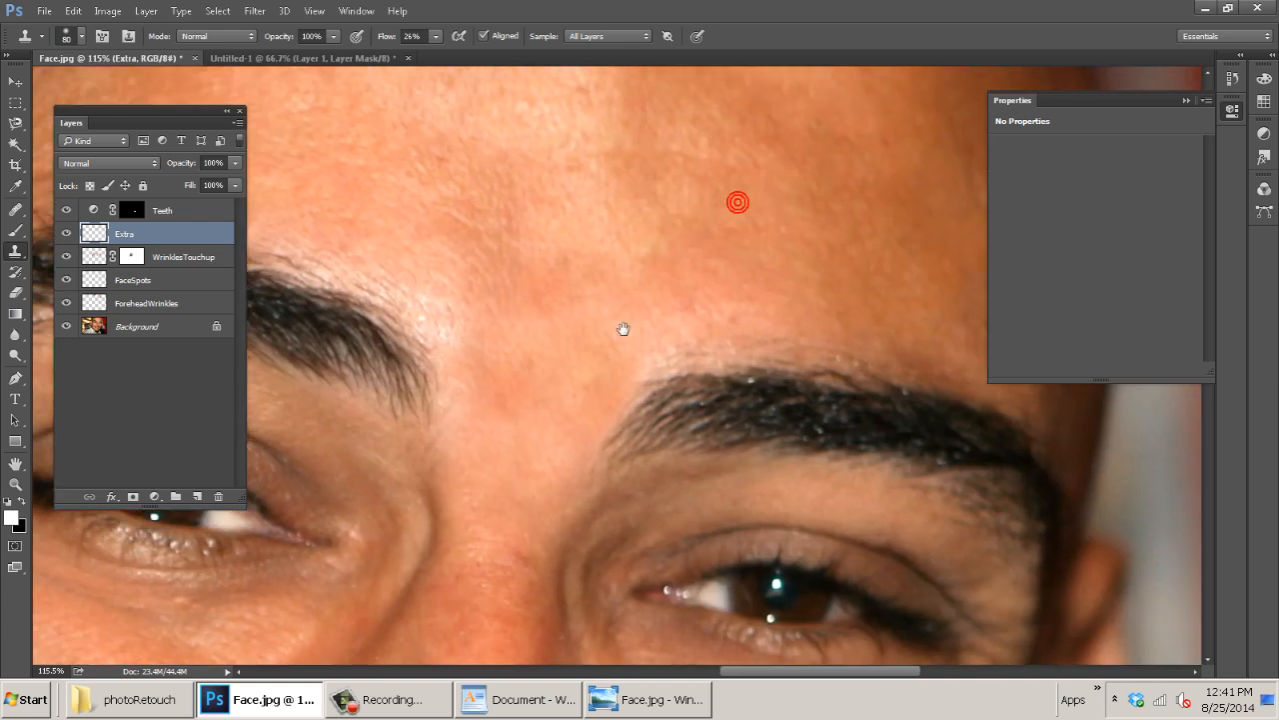
alt+click(380, 204)
click(469, 306)
click(526, 357)
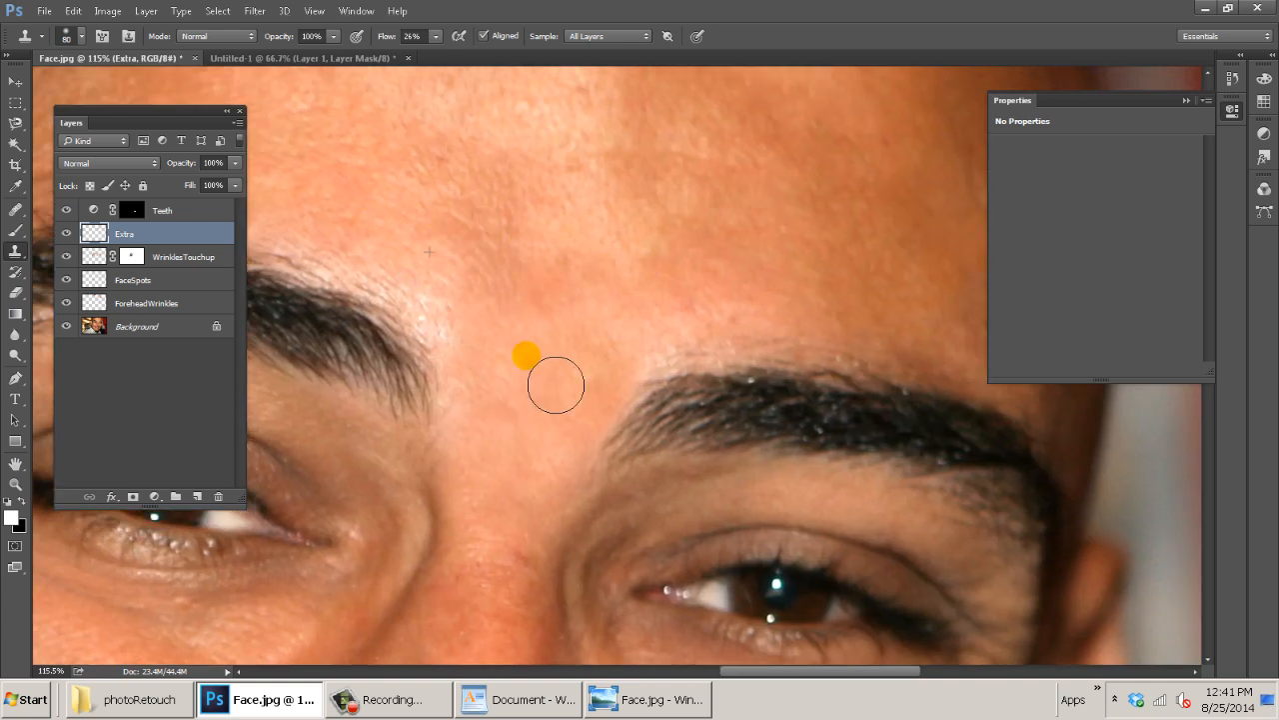
click(487, 437)
click(494, 397)
click(509, 388)
alt+click(371, 206)
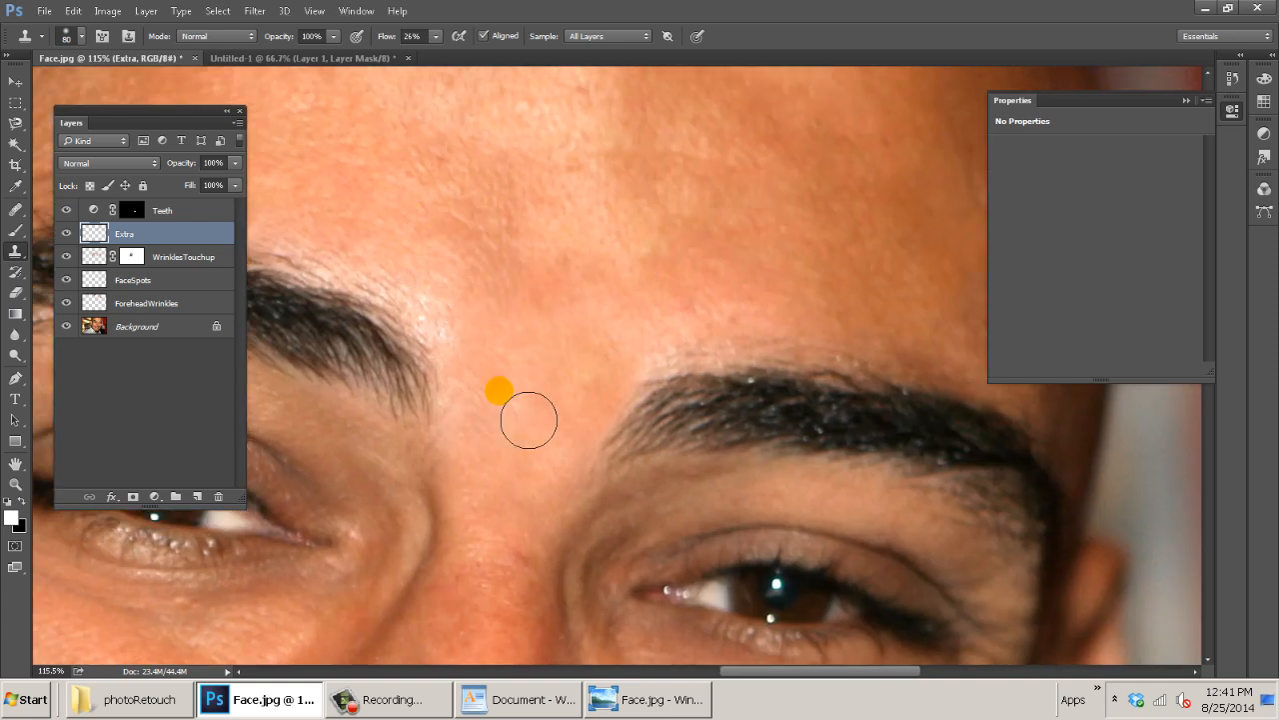
click(497, 399)
Clone sampled skin over the reddish patch on the lower forehead just above the nose.
alt+click(358, 194)
drag(512, 273, 531, 307)
alt+click(578, 328)
click(530, 277)
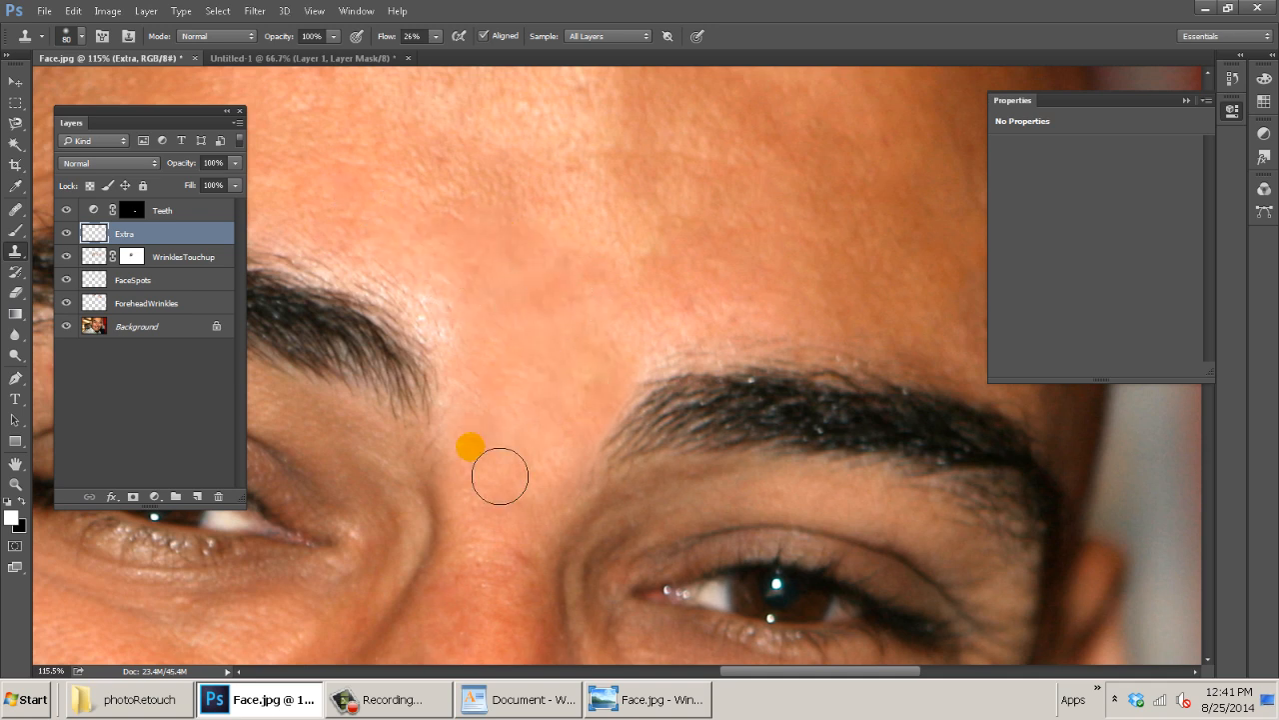
key(ctrl+0)
key(ctrl+0)
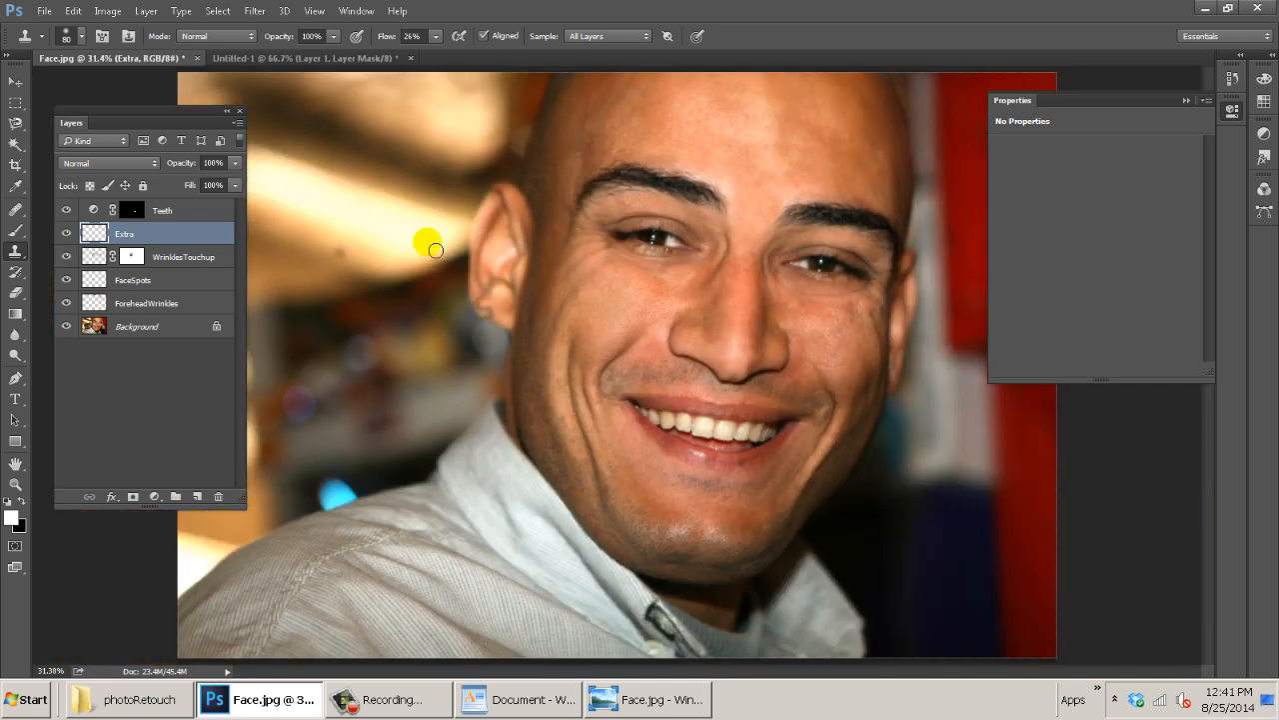
Clone skin from between the eyebrows down the crease where the nose bridge meets the inner eye corner.
drag(770, 250, 910, 289)
drag(836, 261, 756, 356)
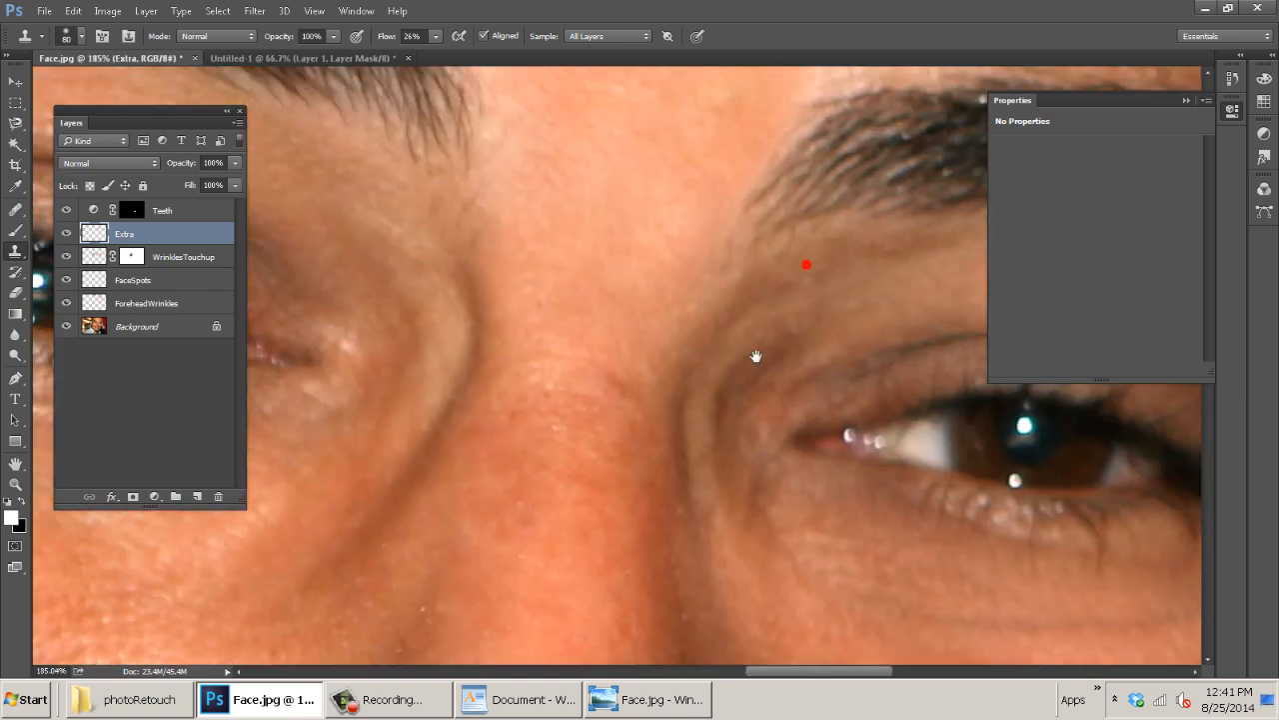
alt+click(597, 284)
mouse_move(704, 283)
mouse_down()
mouse_move(645, 420)
mouse_move(667, 454)
mouse_up()
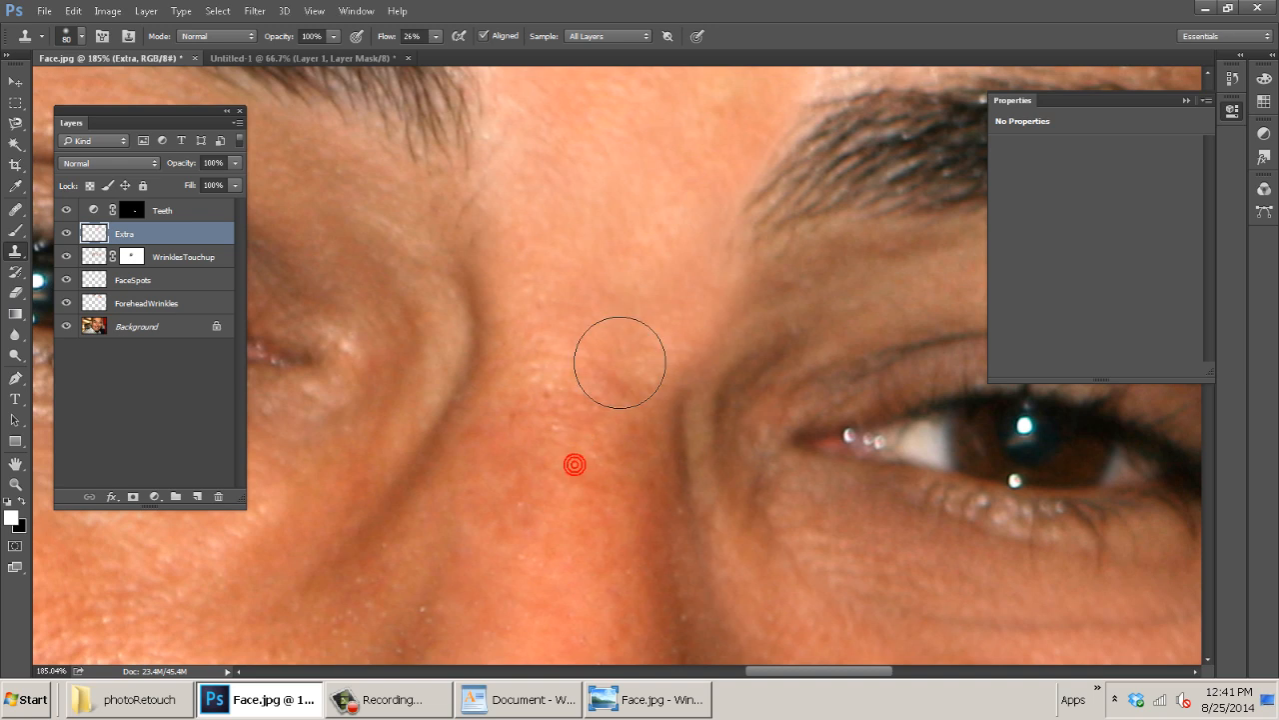
mouse_move(620, 362)
mouse_down()
mouse_move(634, 406)
mouse_move(665, 430)
mouse_move(723, 318)
mouse_move(648, 392)
mouse_up()
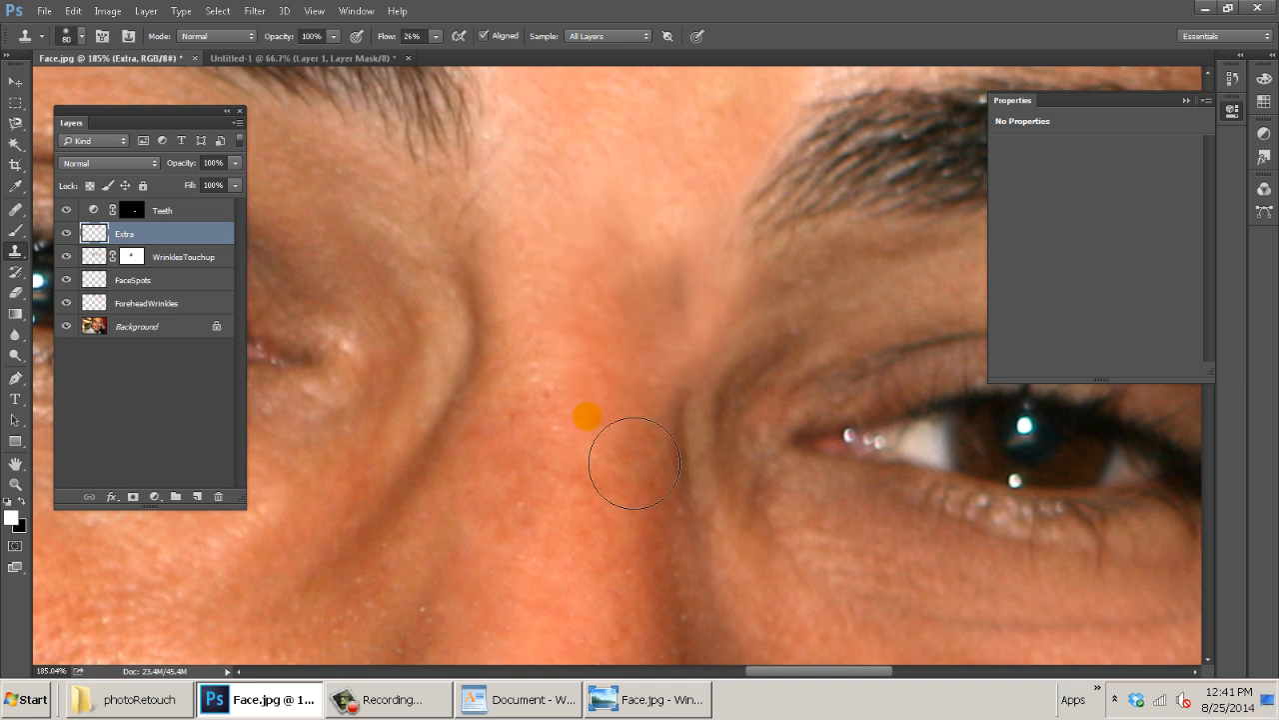
Sample skin from the middle of the nose and clone it up the nose bridge and between the eyebrows.
alt+click(562, 499)
mouse_move(717, 316)
mouse_down()
mouse_move(692, 370)
mouse_move(721, 318)
mouse_up()
drag(712, 337, 643, 462)
alt+click(591, 511)
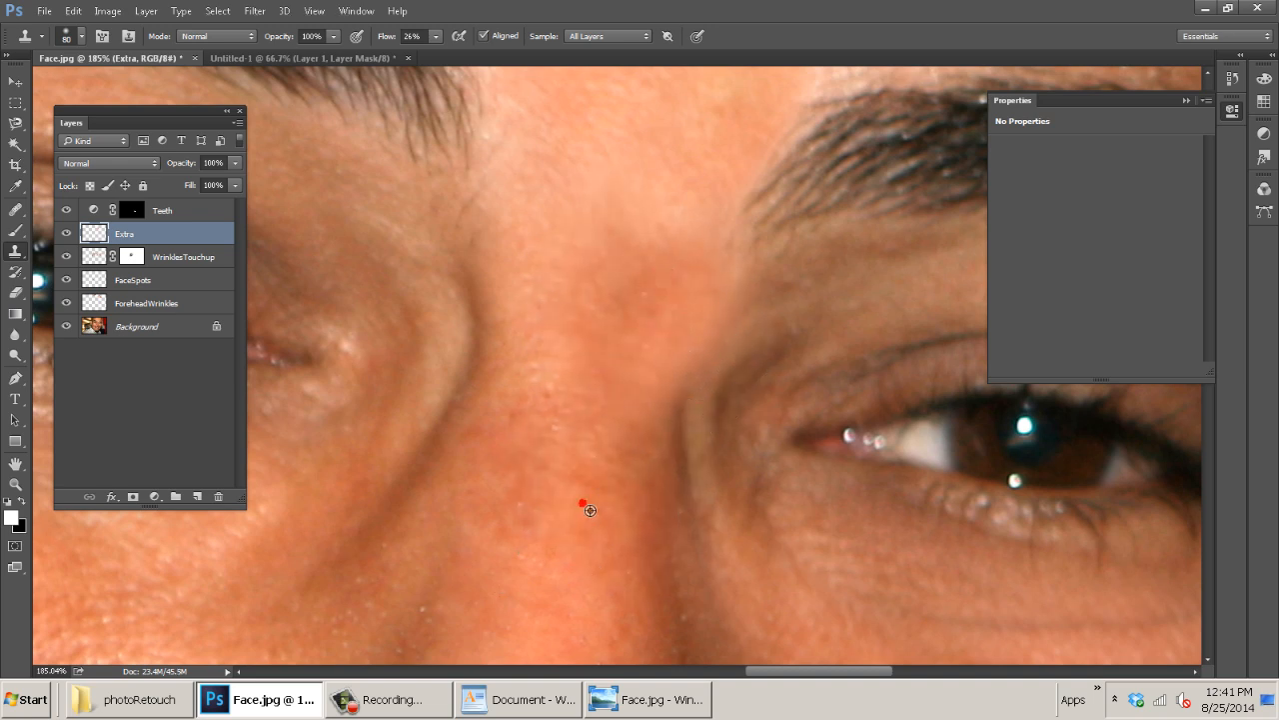
mouse_move(566, 266)
mouse_down()
mouse_move(596, 391)
mouse_move(622, 287)
mouse_move(668, 265)
mouse_move(643, 402)
mouse_up()
click(592, 572)
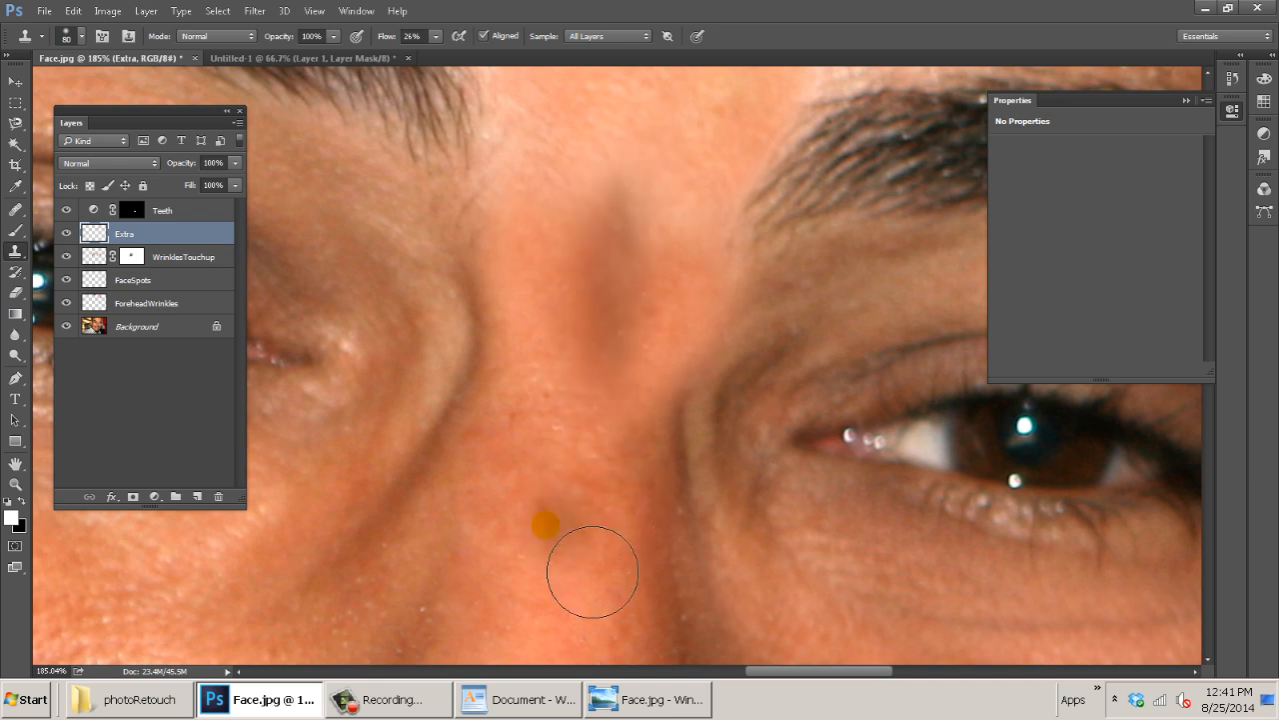
Cover the dark smudge between the eyebrows with freshly sampled nose skin and even out the surrounding area.
alt+click(614, 547)
drag(649, 246, 631, 449)
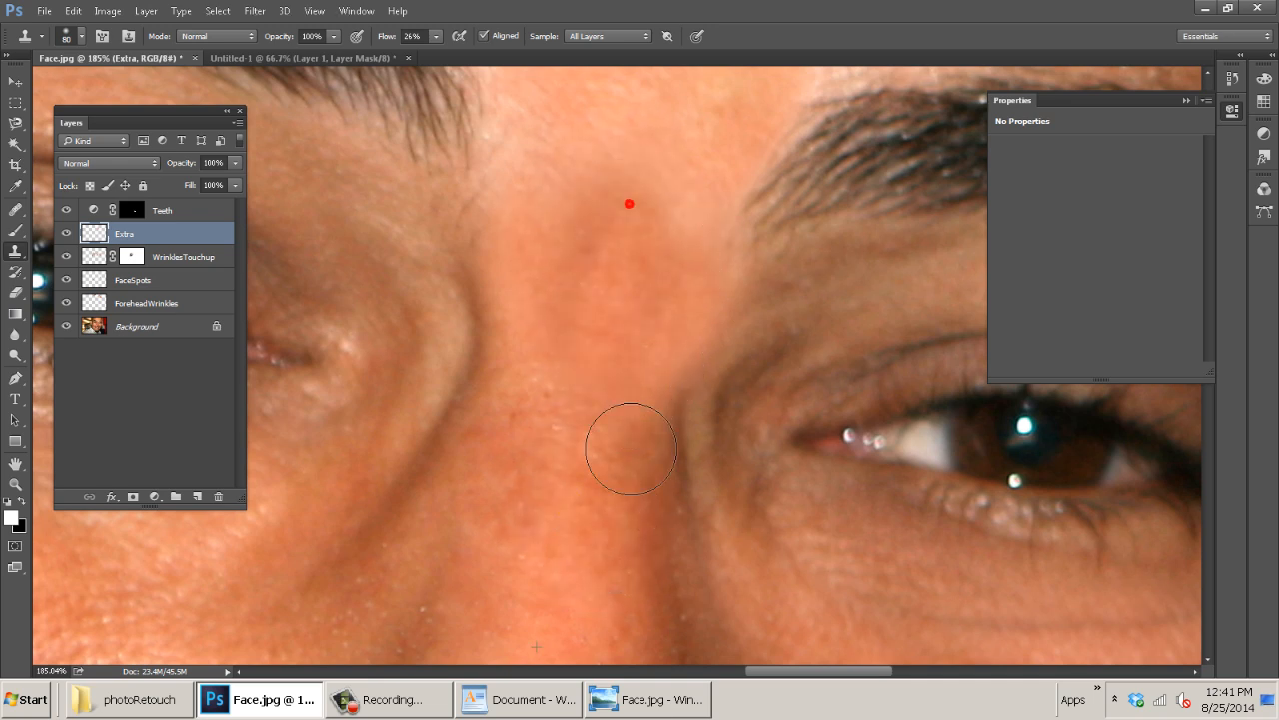
mouse_move(732, 277)
mouse_down()
mouse_move(740, 260)
mouse_move(617, 413)
mouse_up()
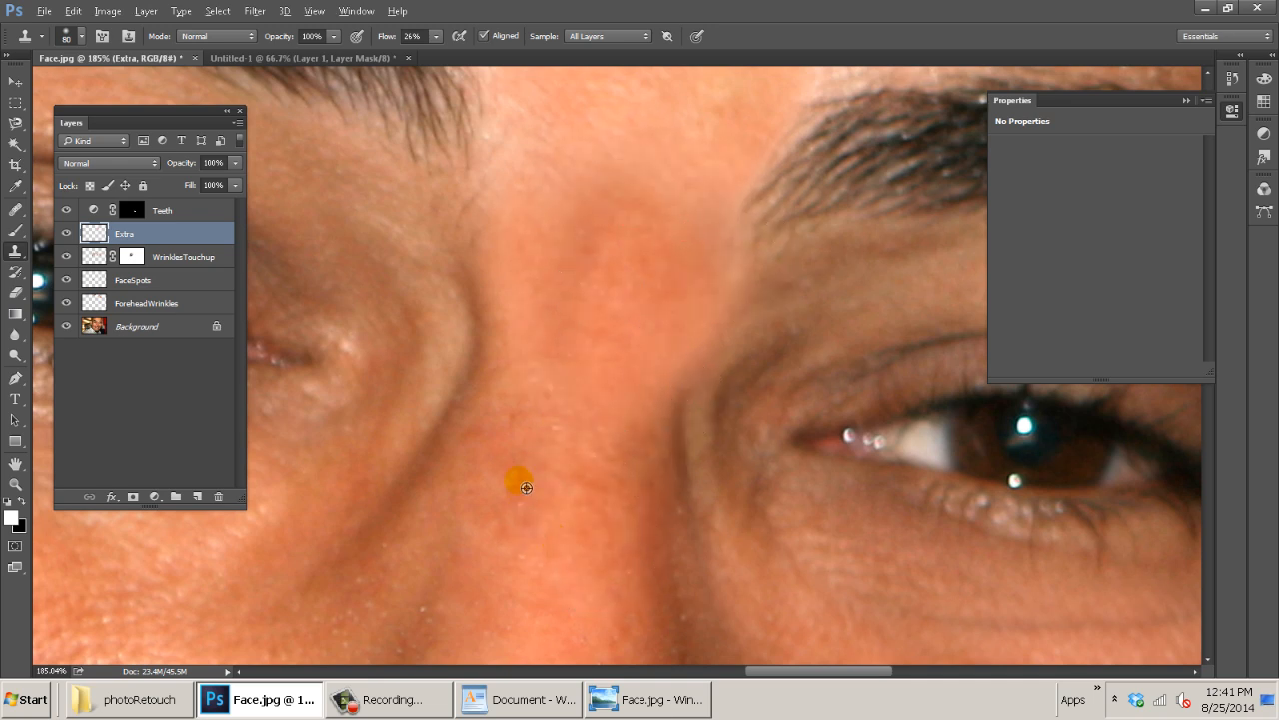
drag(572, 292, 550, 266)
drag(654, 215, 667, 280)
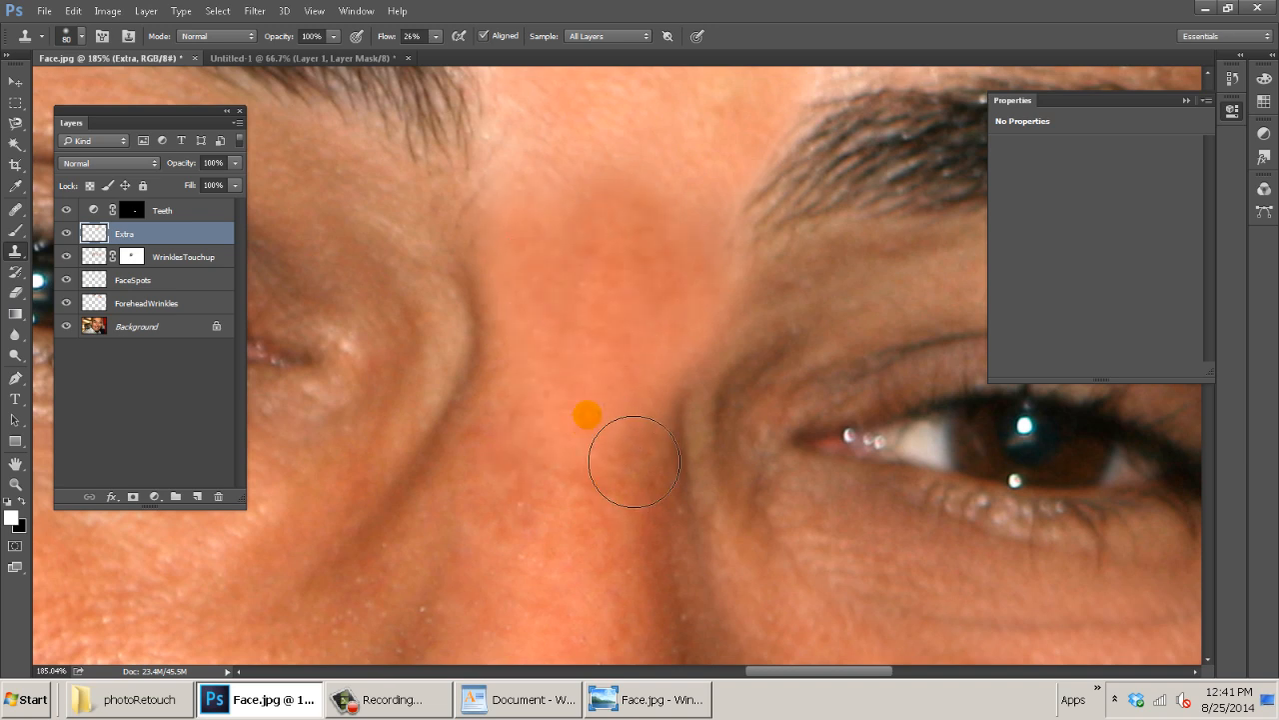
Sample lower forehead skin and blend it down over the reddened area between the eyebrows.
key(space)
drag(632, 373, 587, 455)
alt+click(606, 128)
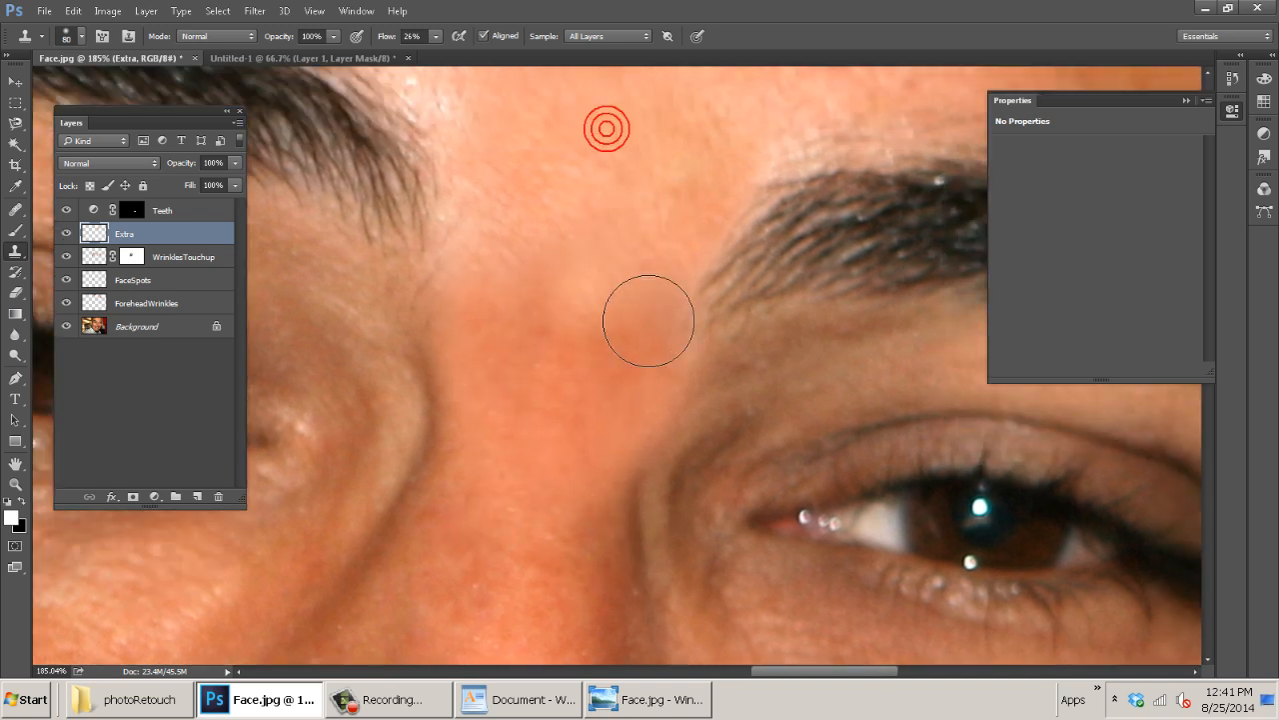
drag(604, 274, 613, 378)
click(571, 294)
Lower the Clone Stamp flow to 7%, undo a test stroke of nose skin and dab lightly over the nose bridge.
click(436, 36)
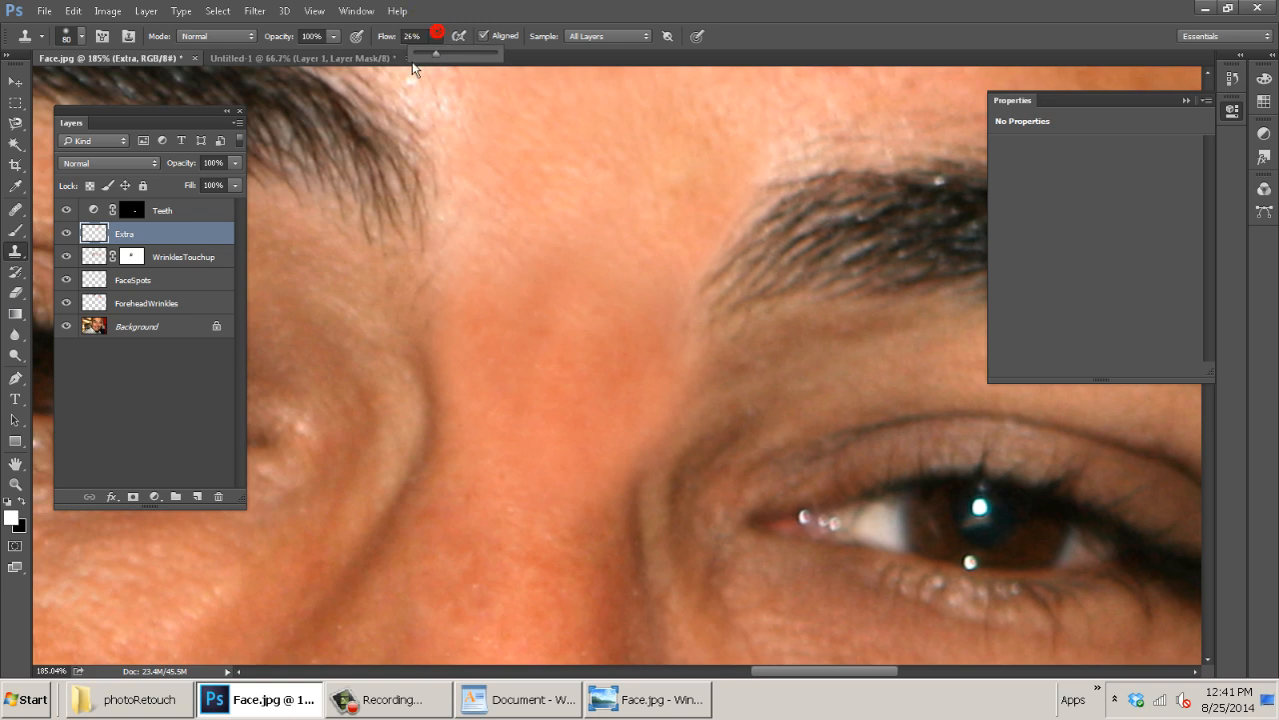
alt+click(547, 592)
drag(596, 284, 601, 360)
key(ctrl+z)
click(520, 360)
click(523, 463)
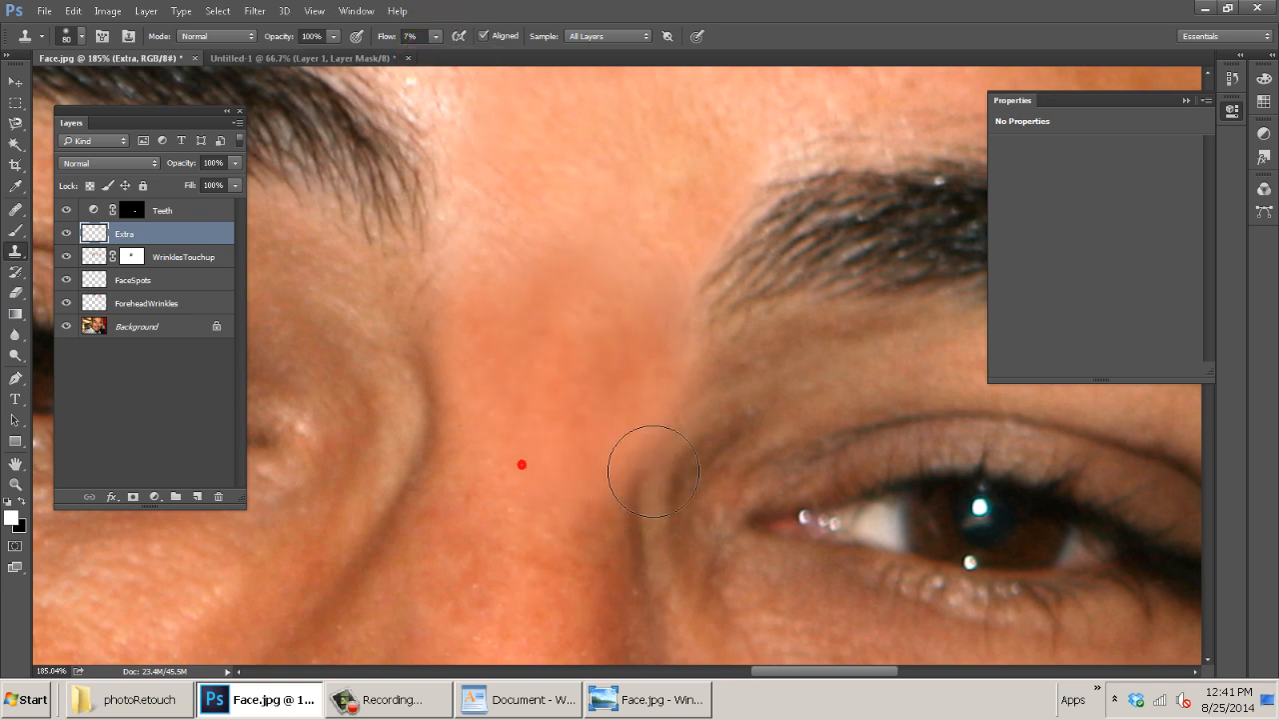
Softly blend sampled forehead skin into the area between the eyebrows and the upper nose bridge at 7% flow.
alt+click(570, 111)
mouse_move(598, 298)
mouse_down()
mouse_move(597, 380)
mouse_move(620, 411)
mouse_up()
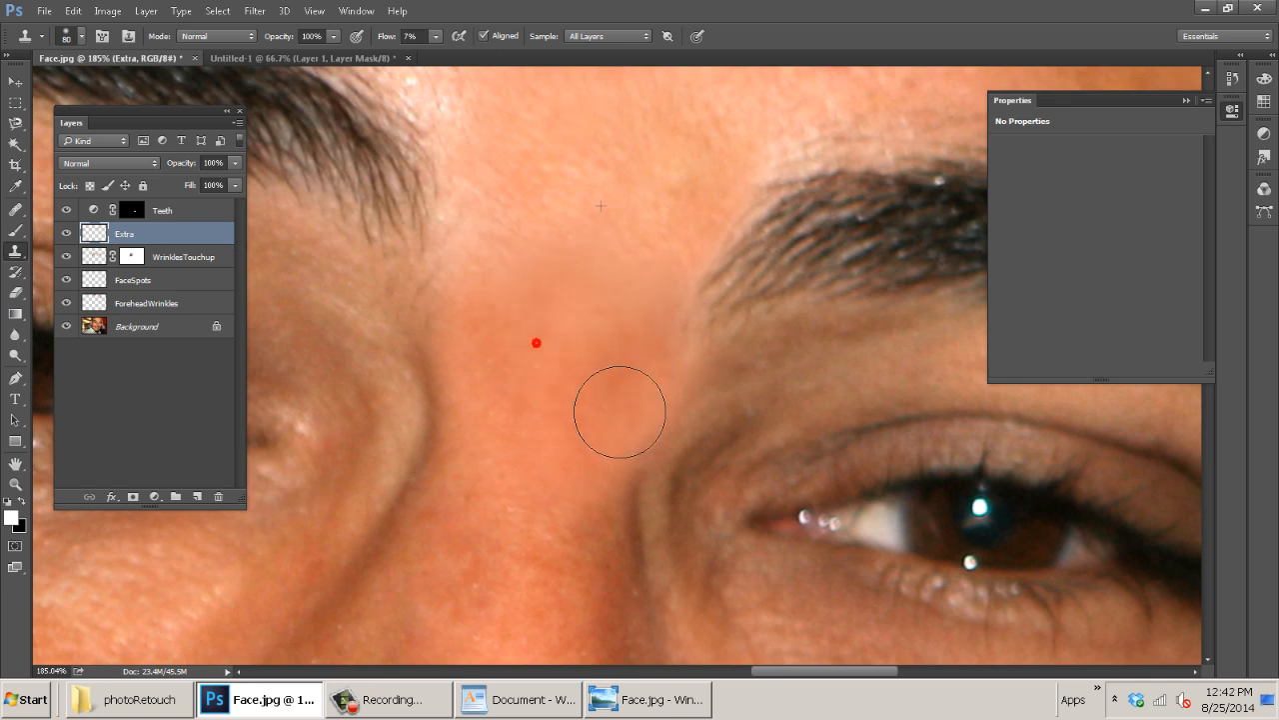
mouse_move(630, 322)
mouse_down()
mouse_move(660, 343)
mouse_move(625, 433)
mouse_up()
click(546, 279)
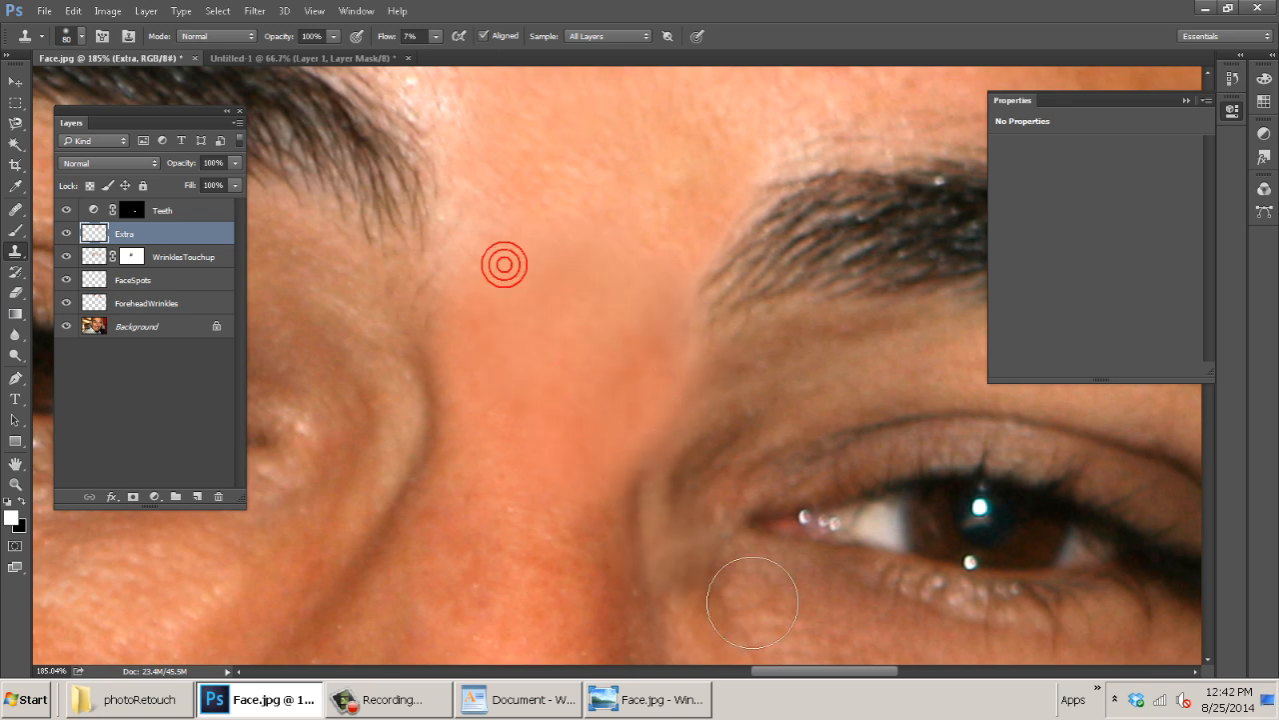
key(ctrl+0)
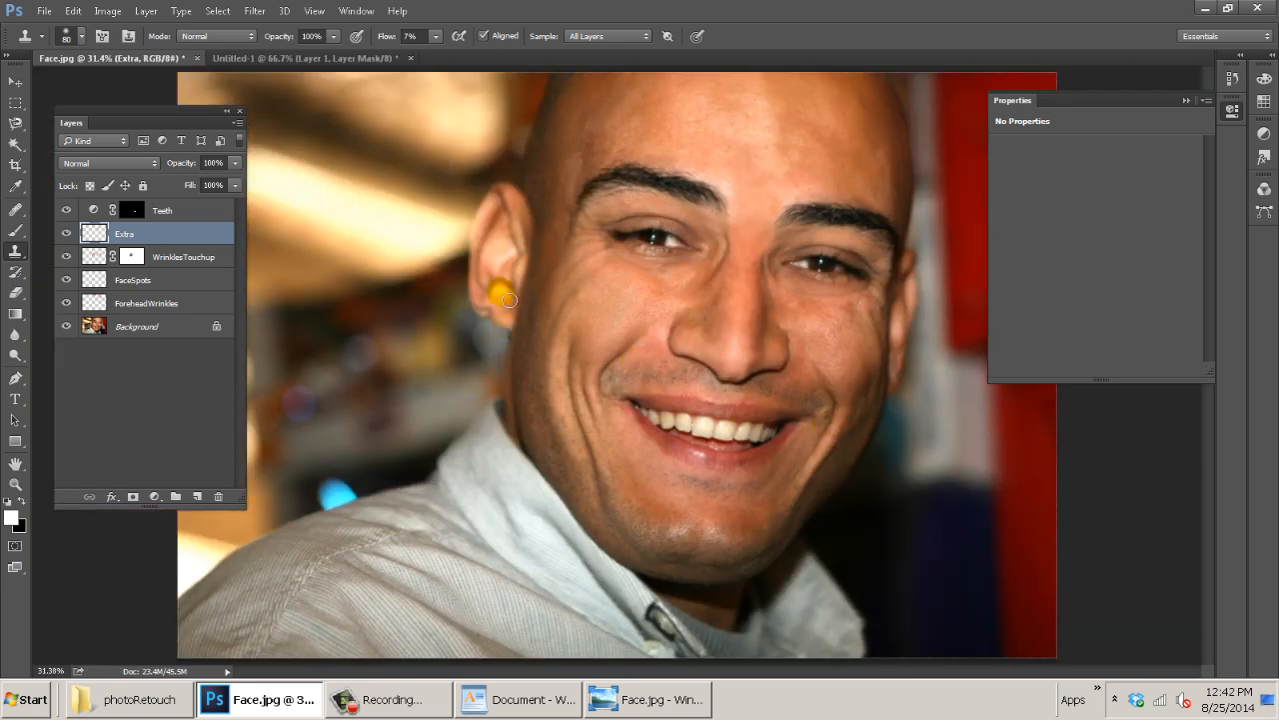
Compare the area between the eyes with the Extra layer hidden and shown.
drag(767, 260, 877, 270)
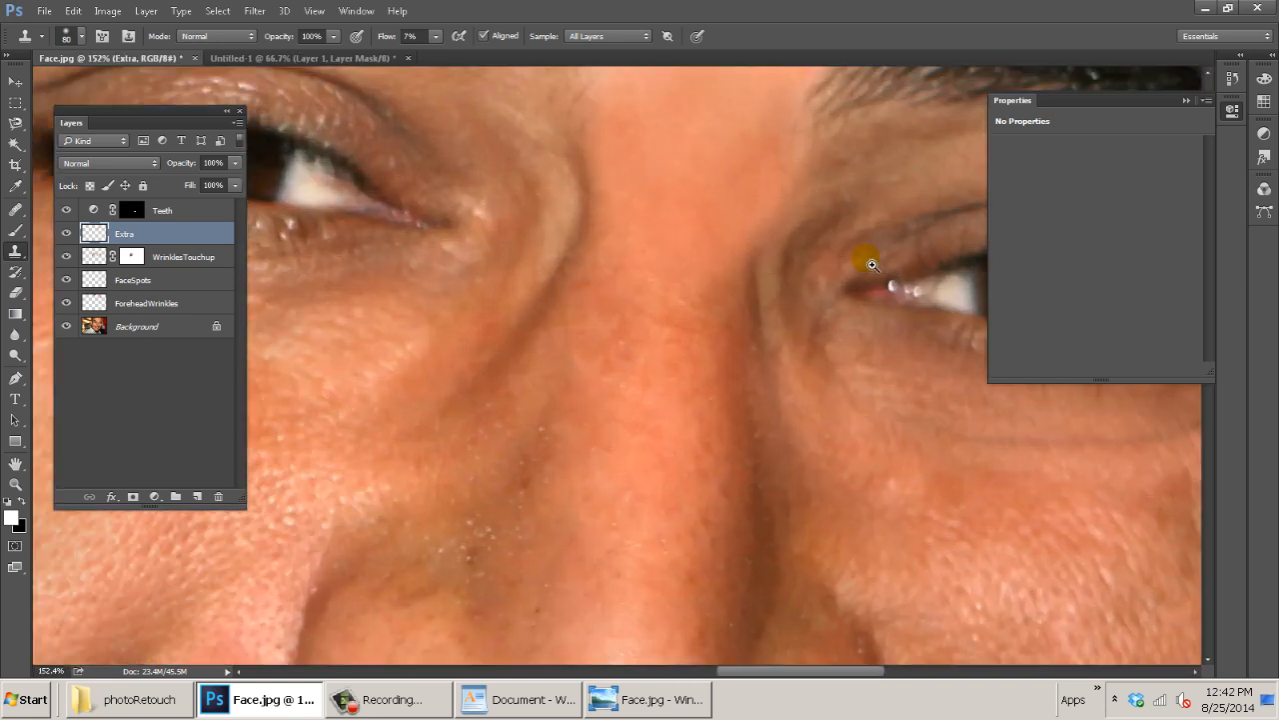
drag(977, 125, 857, 232)
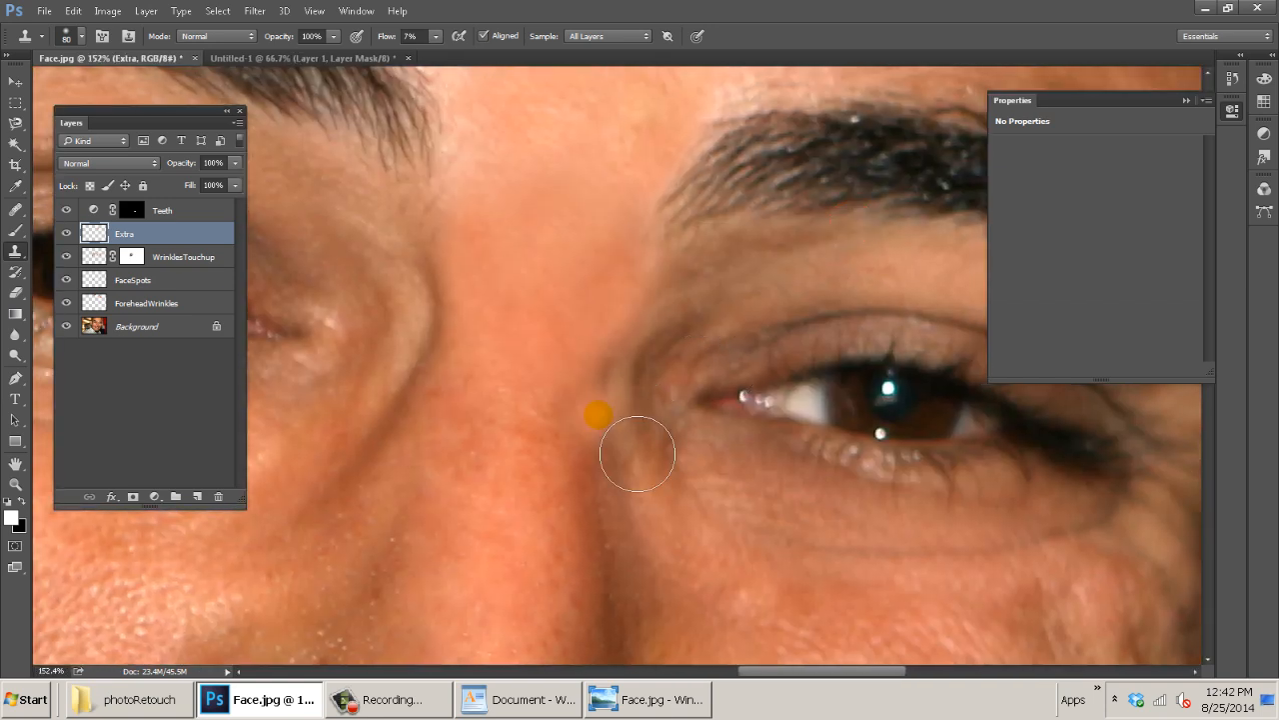
click(66, 233)
click(66, 233)
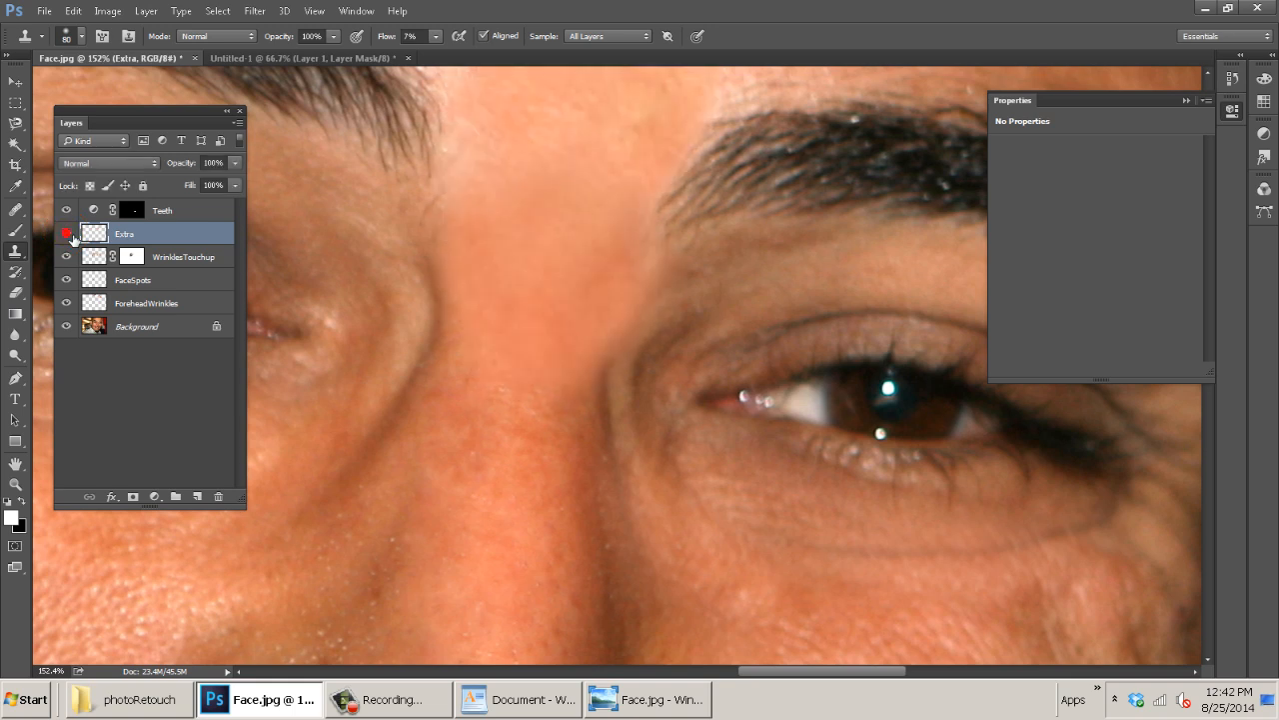
click(66, 233)
click(66, 233)
Add a mask to the Extra layer and paint it black with a 50 px, 17% flow brush along the inner eye crease.
click(133, 497)
key(x)
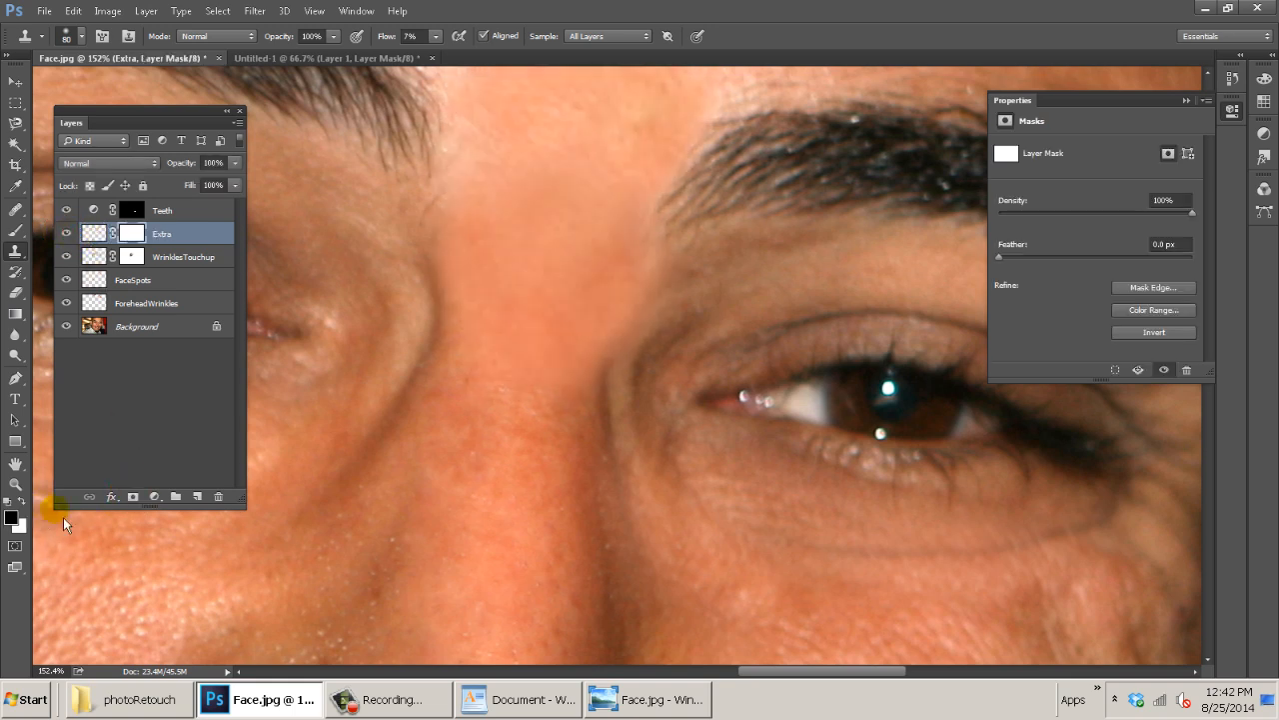
key(b)
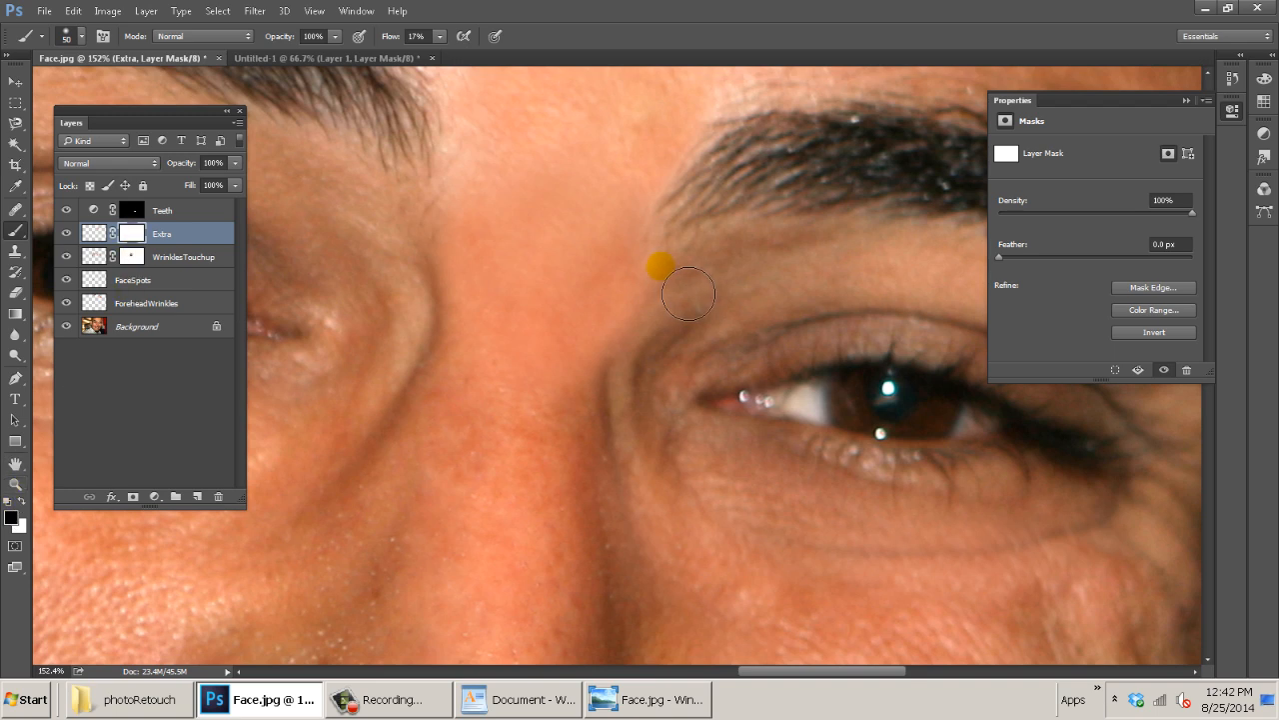
drag(649, 274, 624, 352)
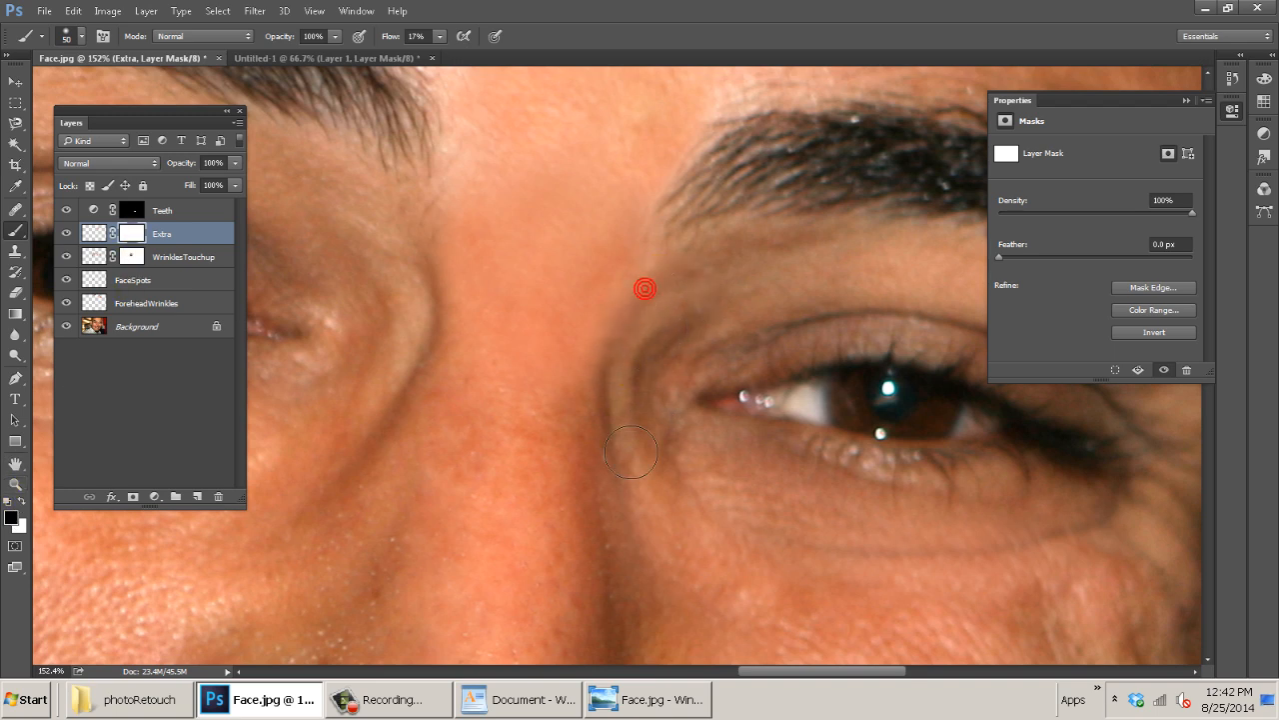
click(645, 289)
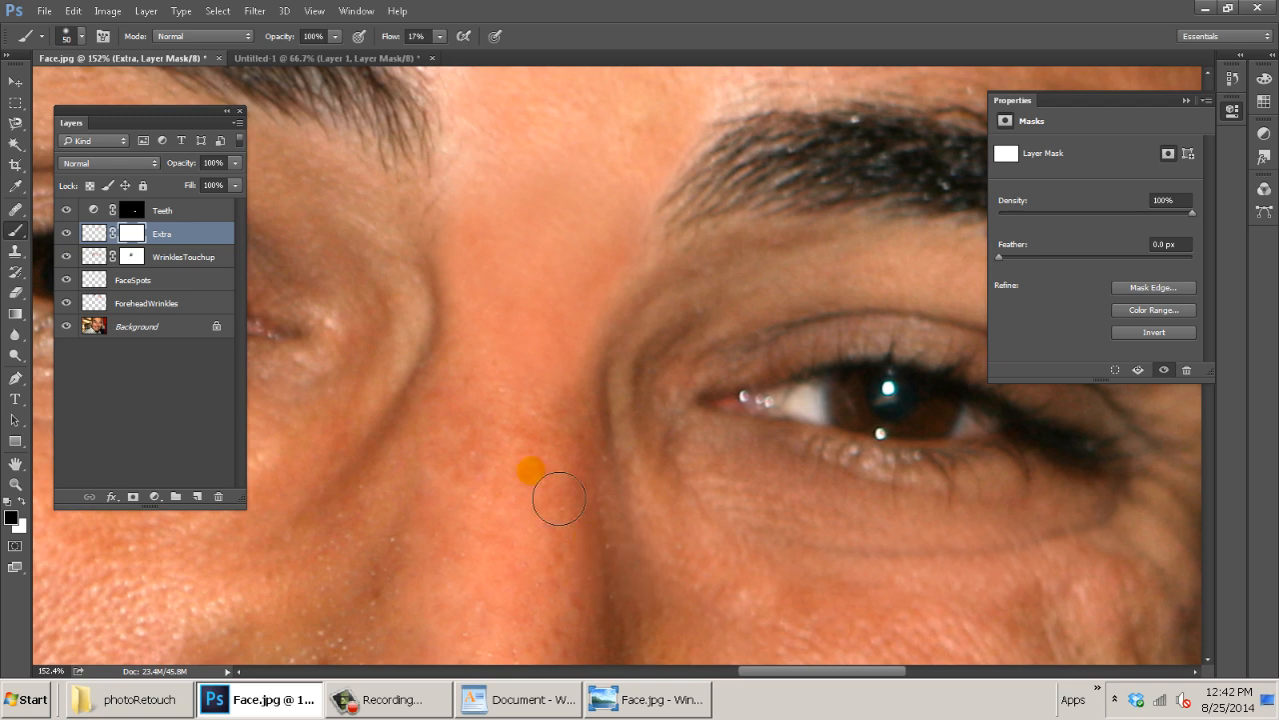
Paint black on the Extra layer's mask between the eyebrows and around the nose bridge, using a size 90 brush at 6% flow.
drag(558, 498, 668, 467)
key(ctrl+0)
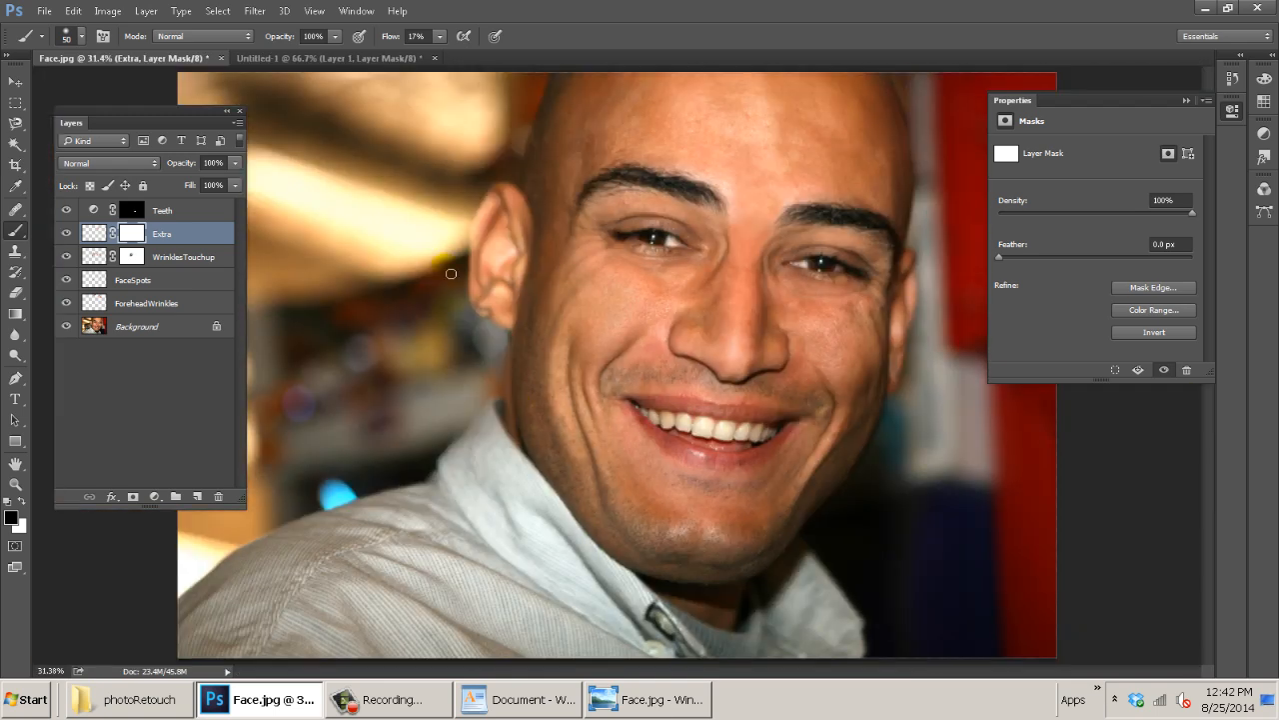
click(780, 234)
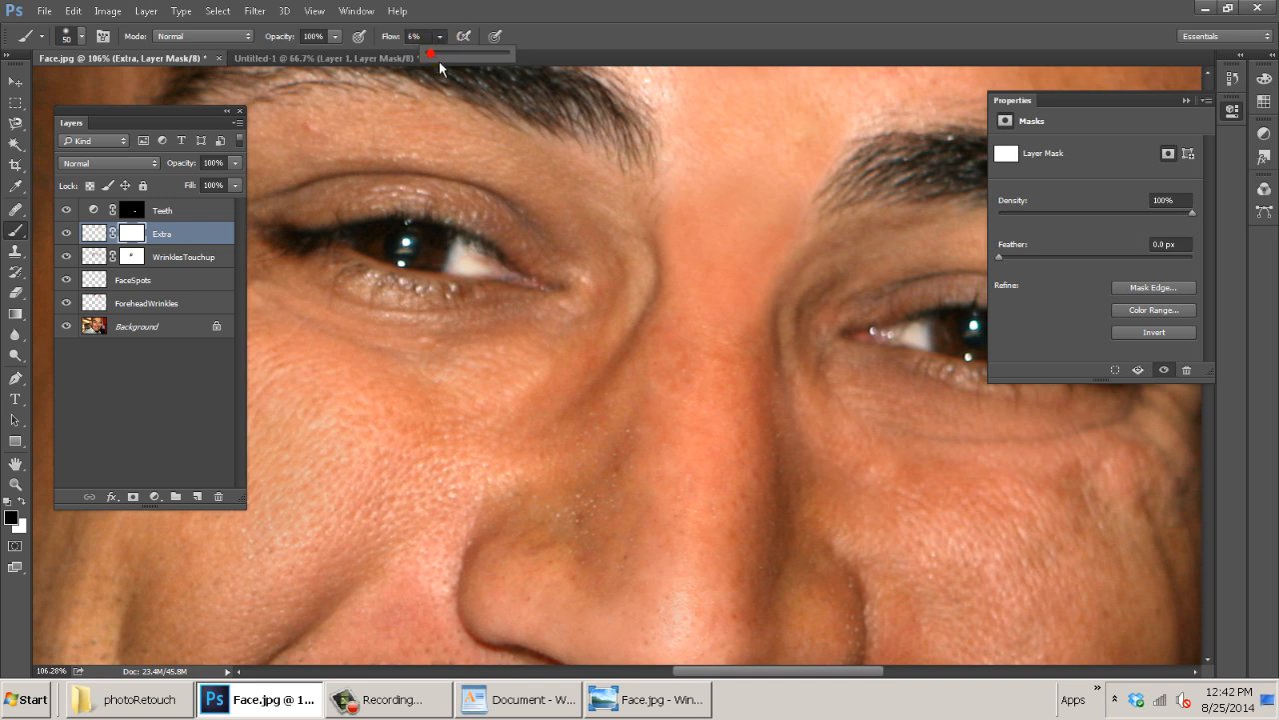
click(13, 232)
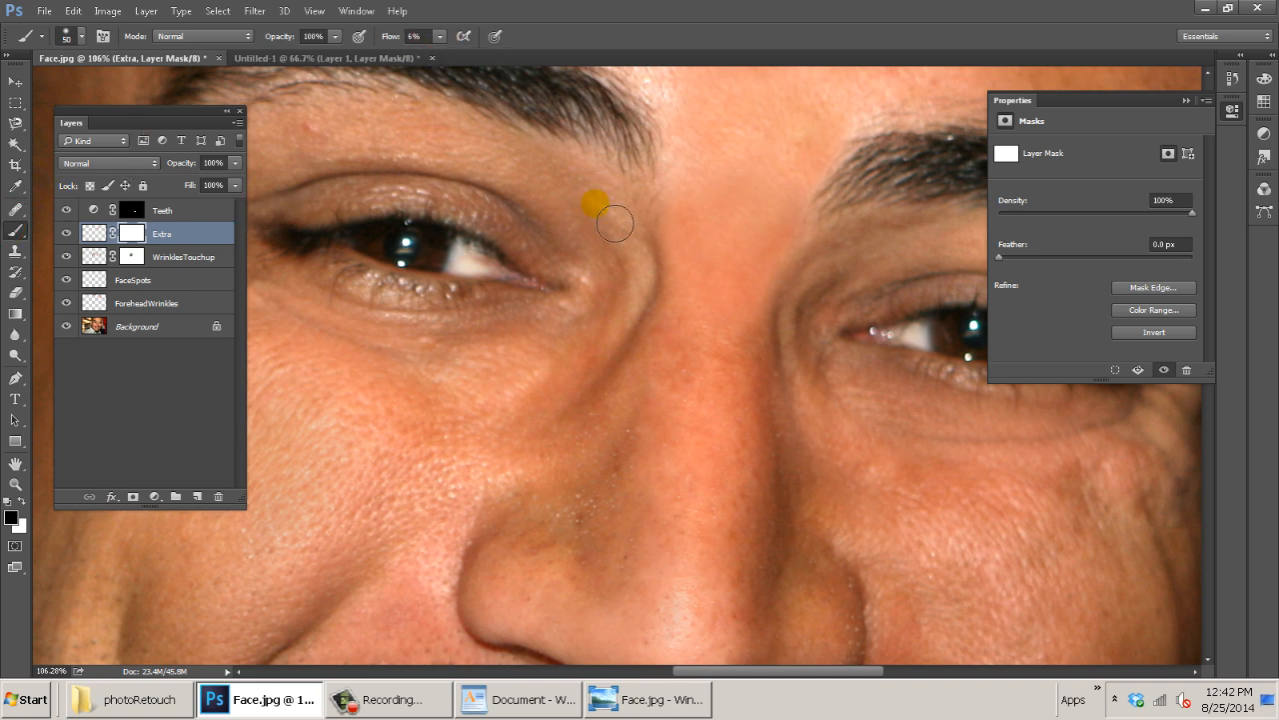
key(bracketright)
key(bracketright)
drag(663, 157, 713, 177)
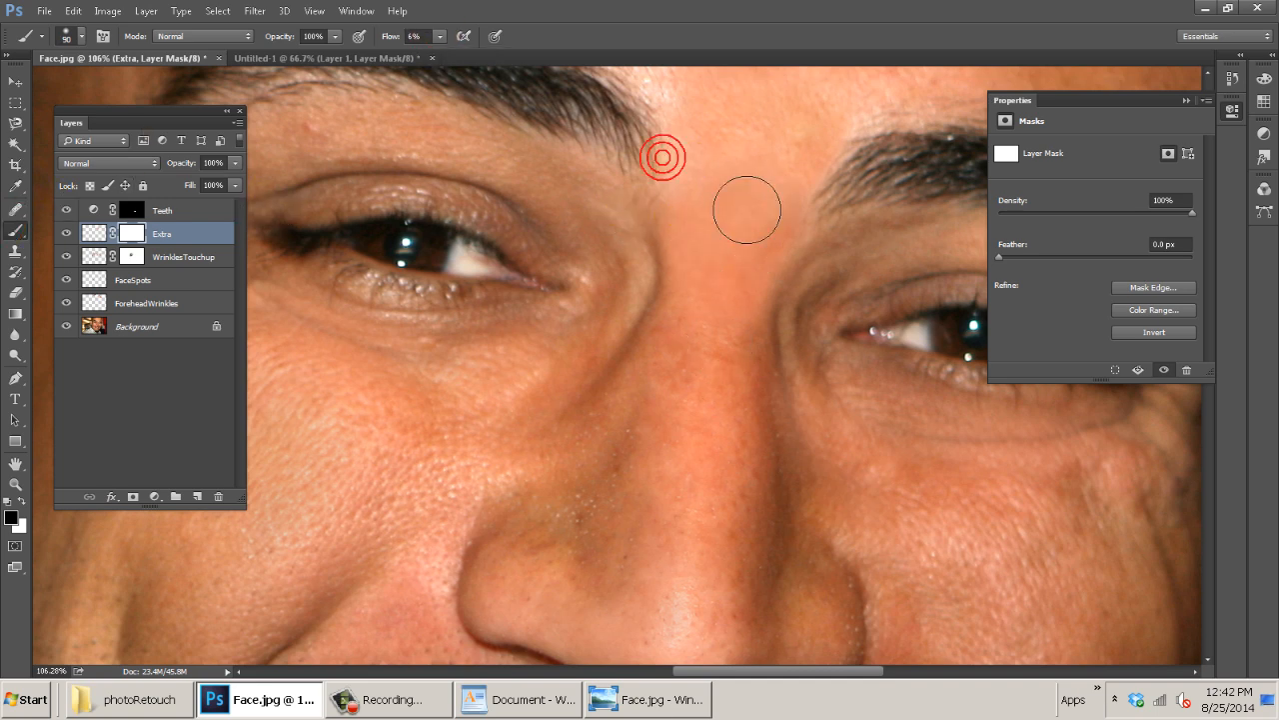
mouse_move(703, 236)
mouse_down()
mouse_move(780, 182)
mouse_move(808, 180)
mouse_up()
mouse_move(832, 243)
mouse_down()
mouse_move(854, 187)
mouse_move(782, 209)
mouse_move(723, 423)
mouse_up()
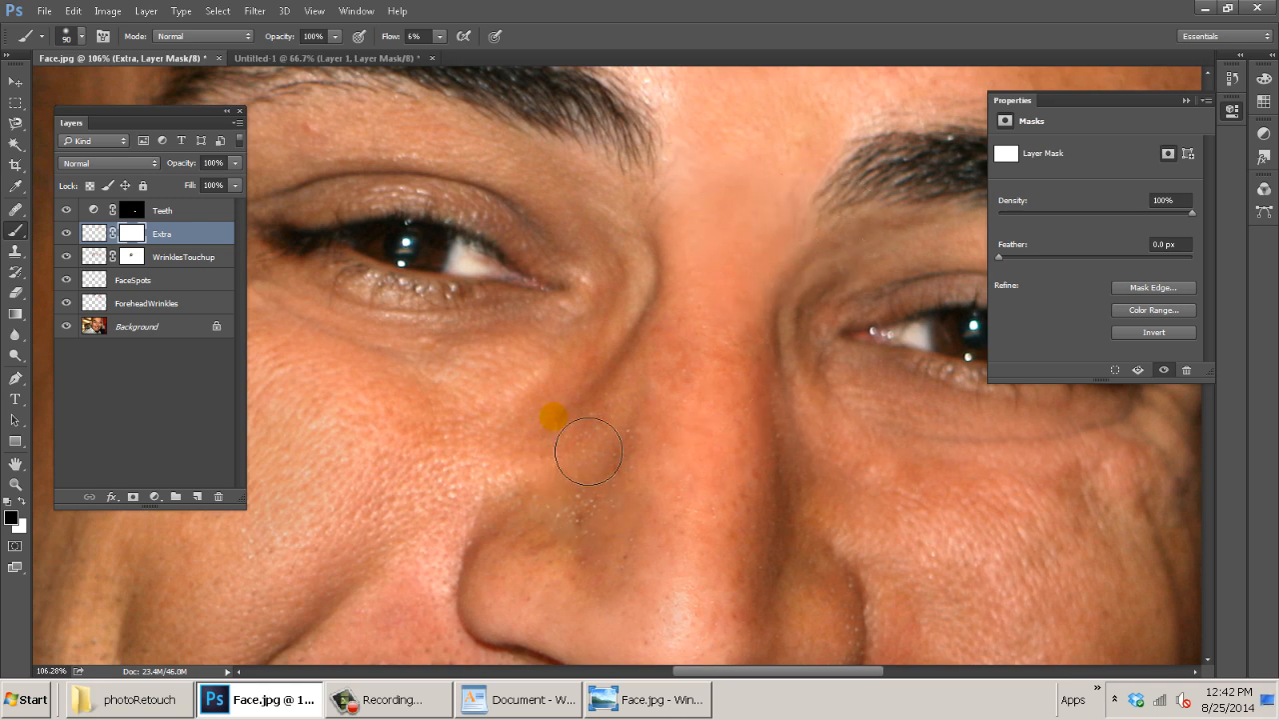
Toggle the Extra layer's visibility to compare the whole portrait with and without that retouching.
key(ctrl+0)
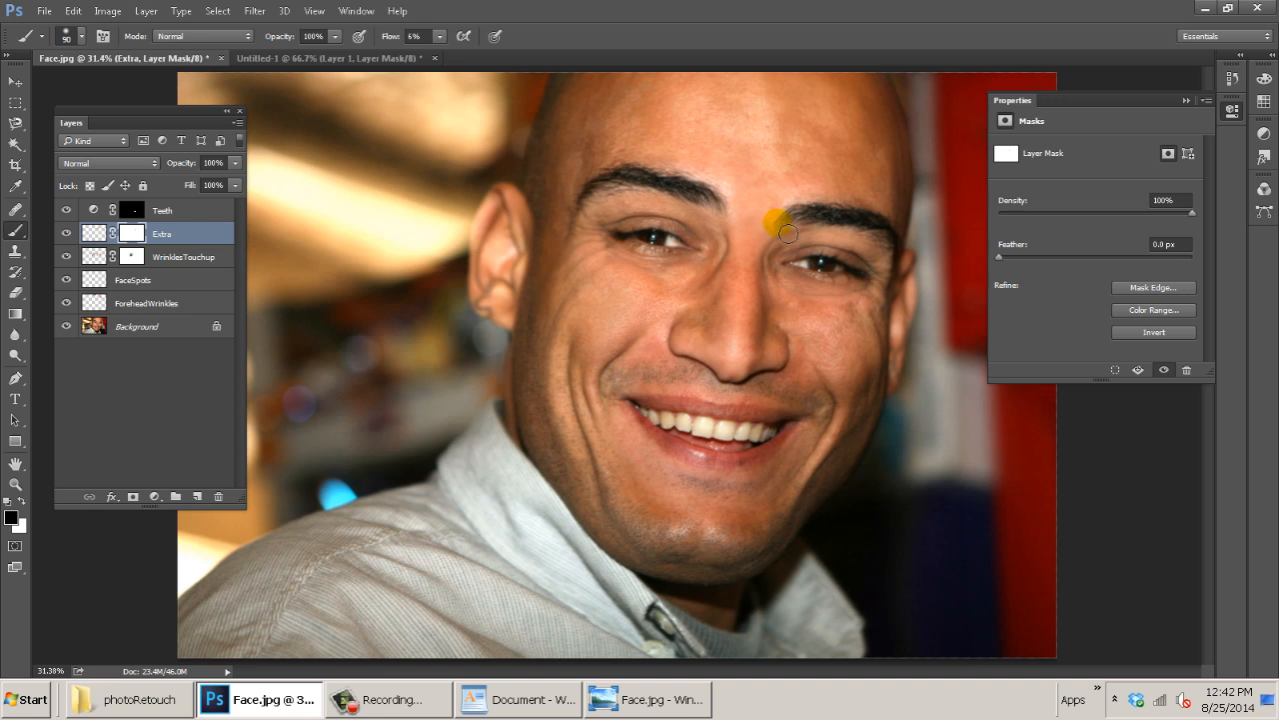
click(736, 199)
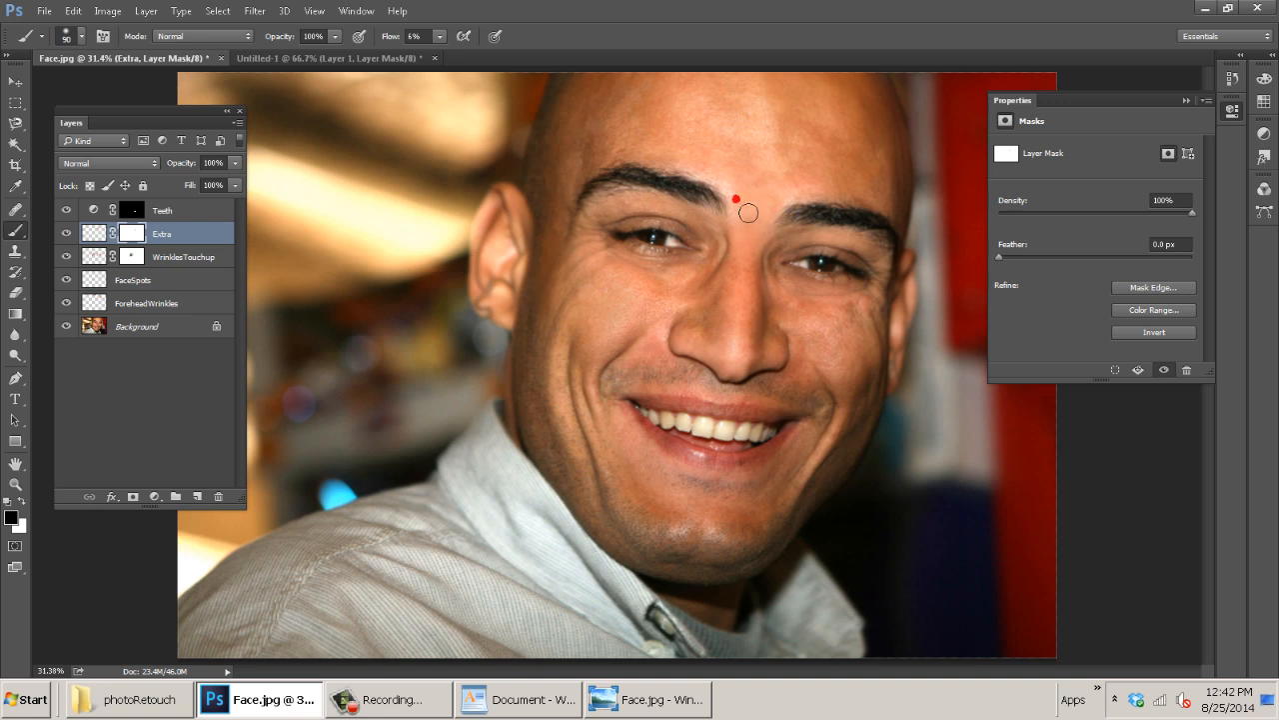
drag(666, 288, 675, 298)
click(67, 231)
click(67, 231)
click(67, 231)
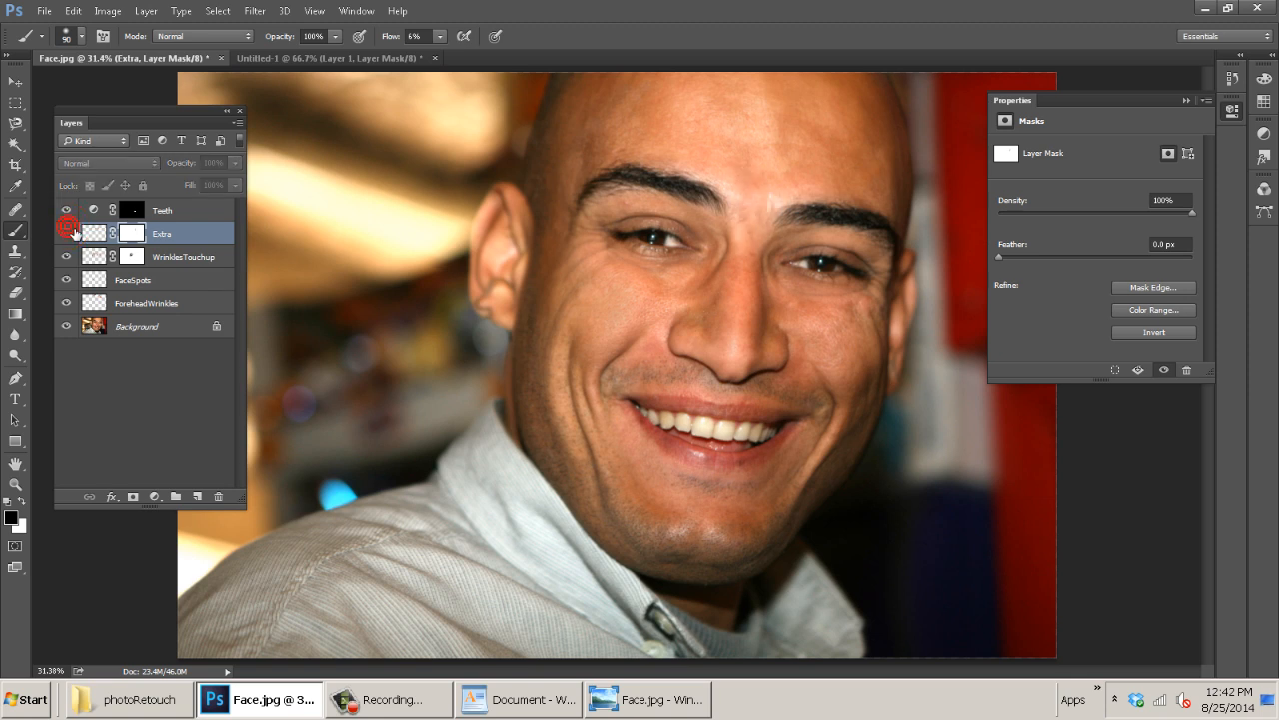
click(67, 231)
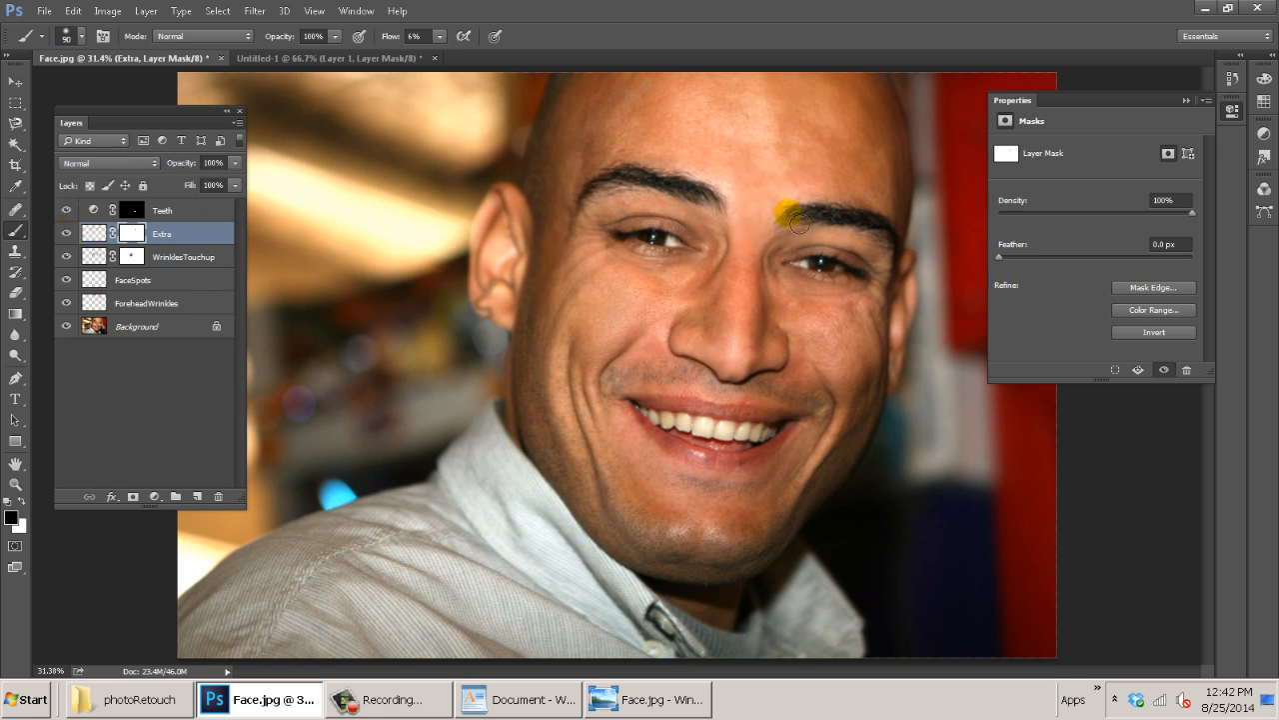
Brush over the inner eyebrow ends and the skin between them on the Extra mask, checking against the hidden layer.
mouse_move(744, 181)
mouse_down()
mouse_move(780, 195)
mouse_move(757, 239)
mouse_move(682, 315)
mouse_move(729, 309)
mouse_move(704, 326)
mouse_up()
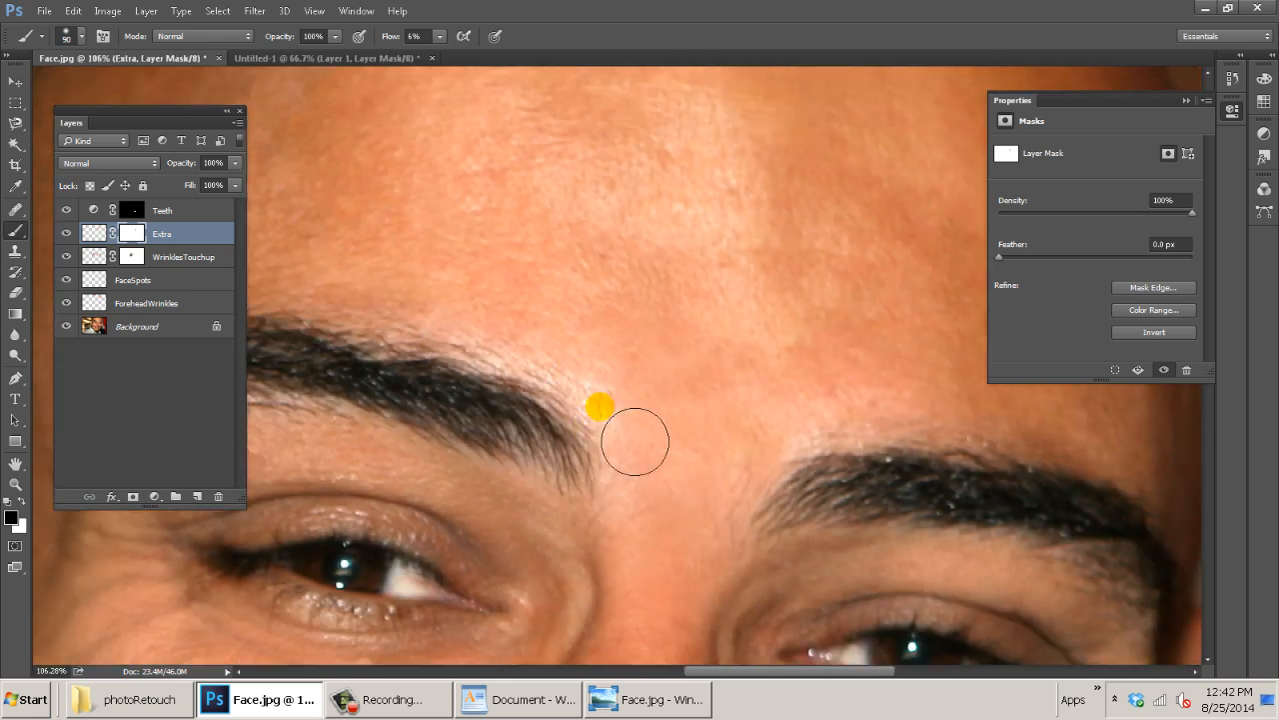
drag(657, 466, 669, 517)
drag(640, 440, 674, 563)
drag(767, 473, 823, 522)
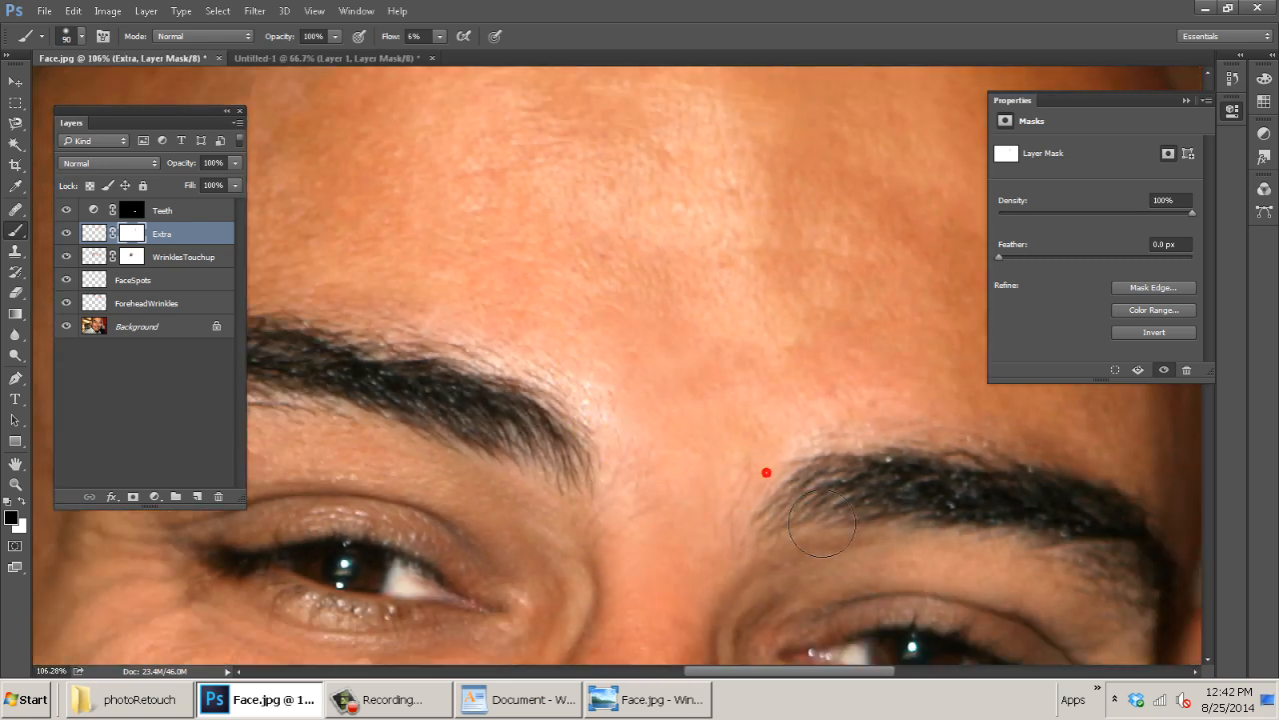
click(66, 234)
click(66, 234)
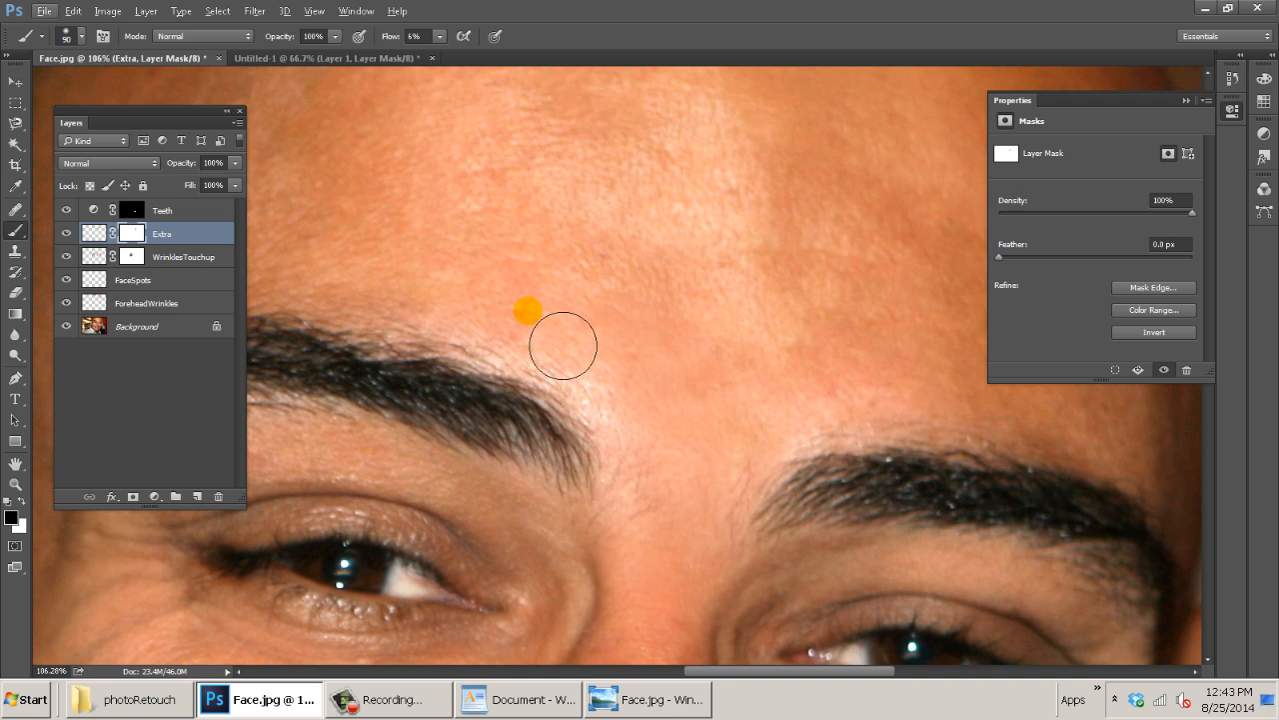
key(ctrl+0)
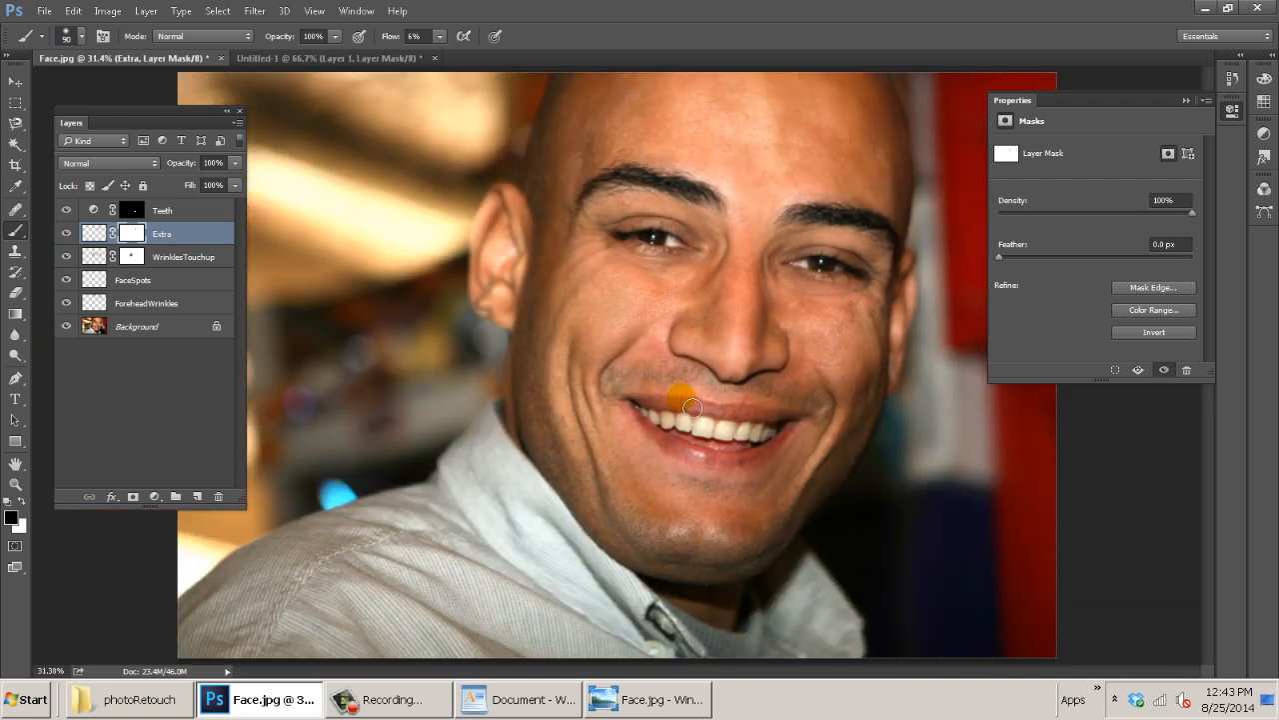
Switch to the Spot Healing Brush and try it at size 150 on the chin stubble with the Extra mask active.
drag(677, 549, 776, 536)
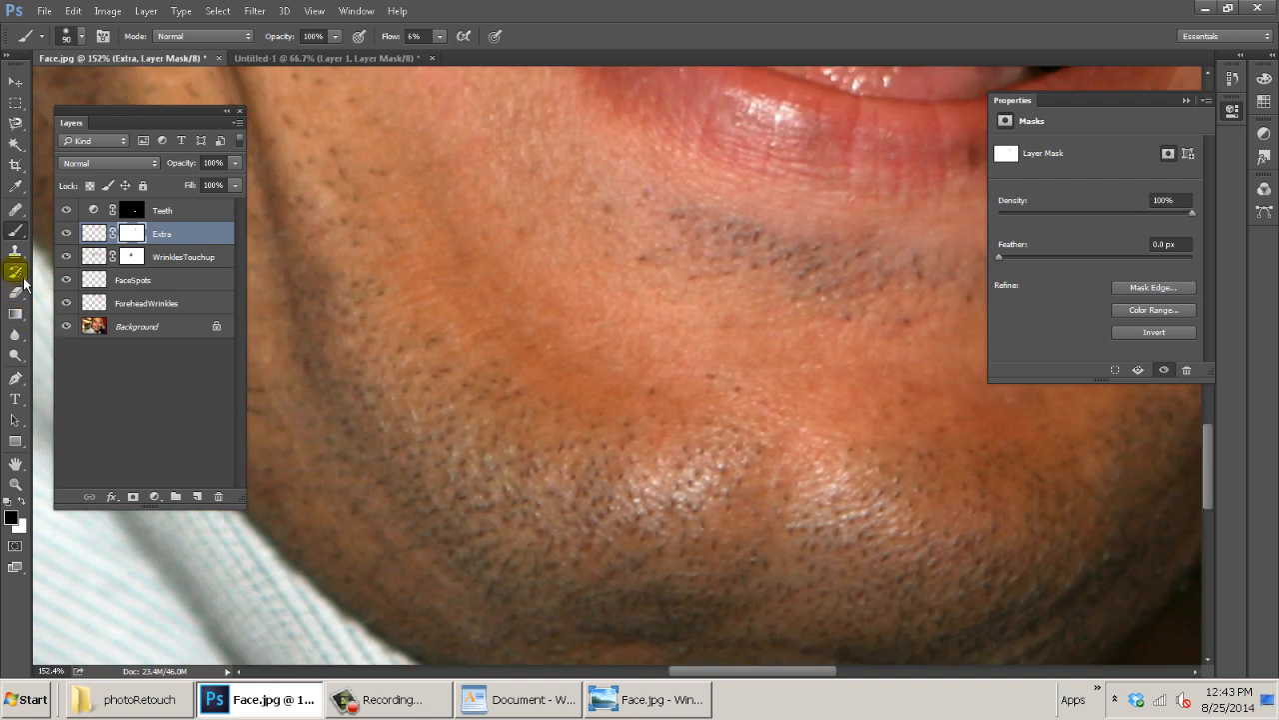
click(17, 255)
click(16, 213)
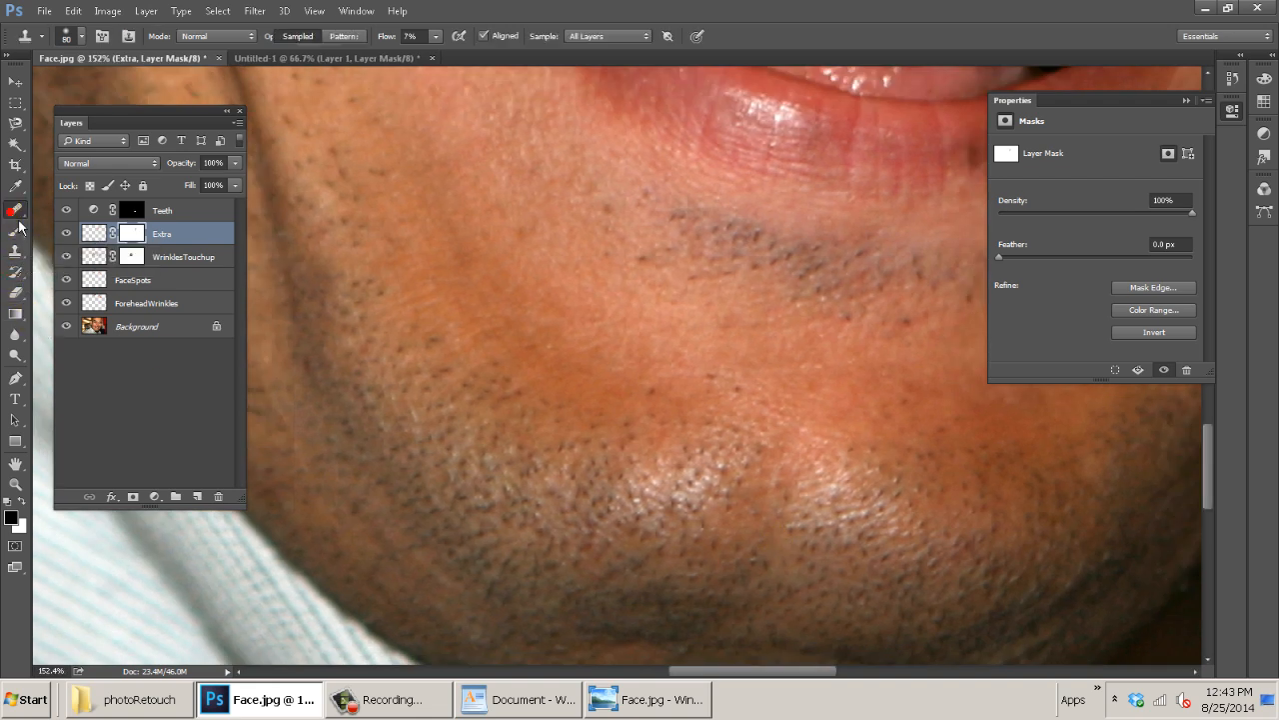
click(50, 208)
click(689, 464)
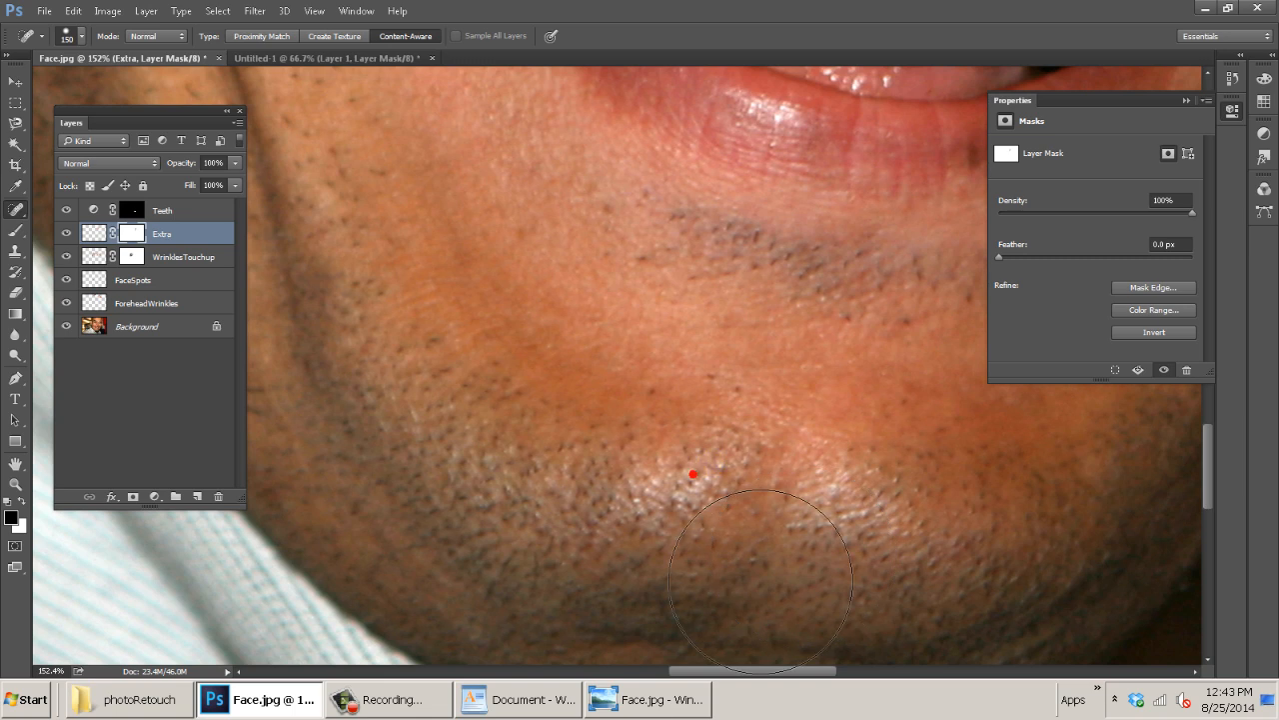
click(796, 556)
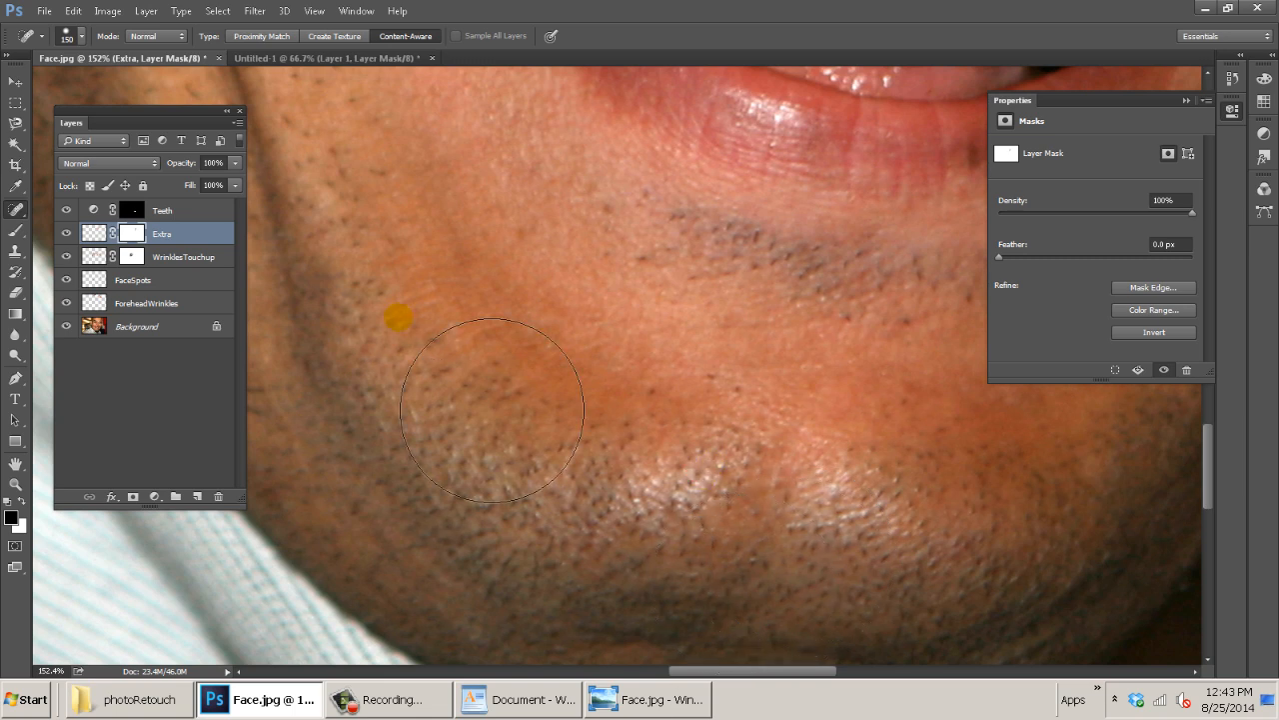
Target the Extra layer's image instead of its mask and reduce the healing brush size to 80.
click(128, 236)
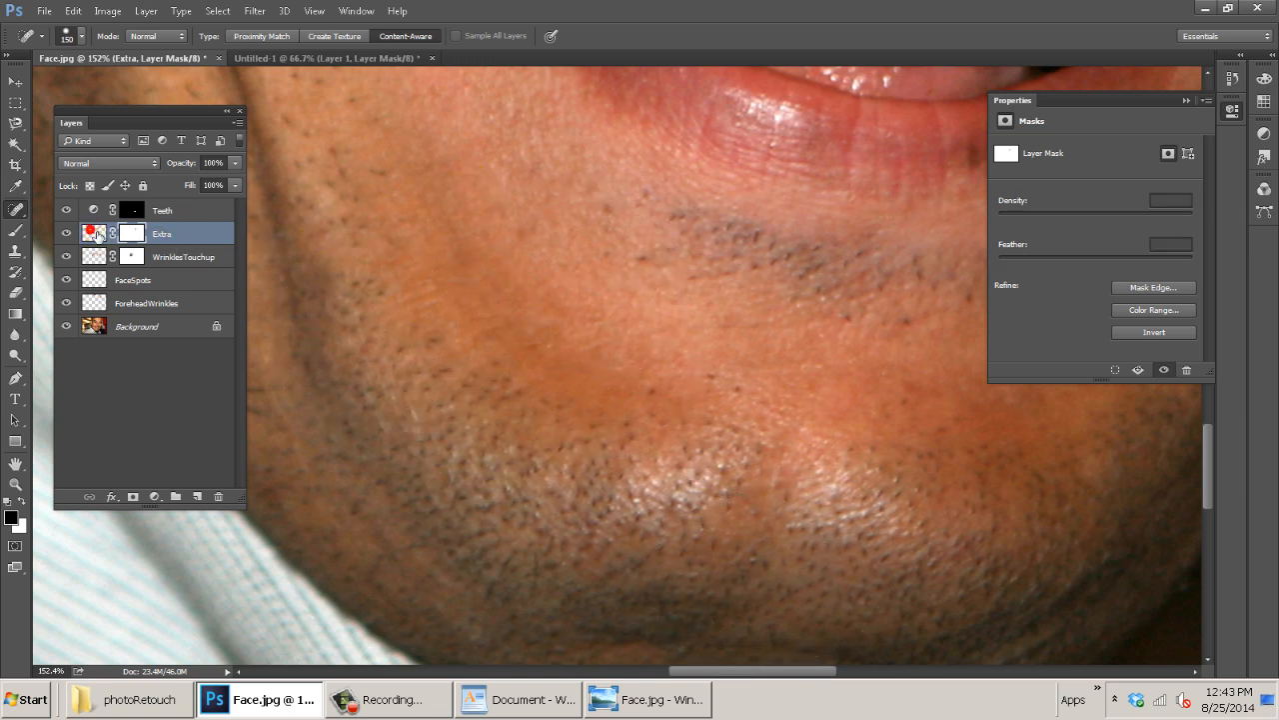
click(97, 235)
key(bracketleft)
key(bracketleft)
key(bracketleft)
key(bracketleft)
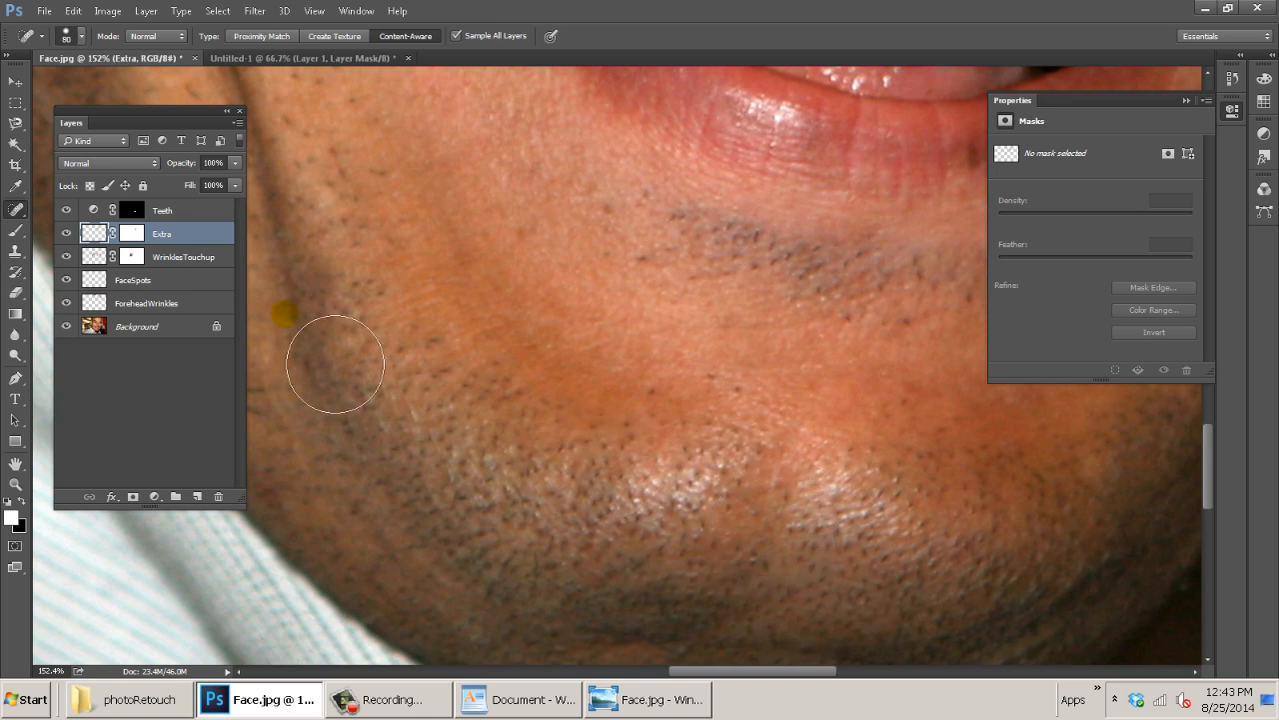
click(131, 234)
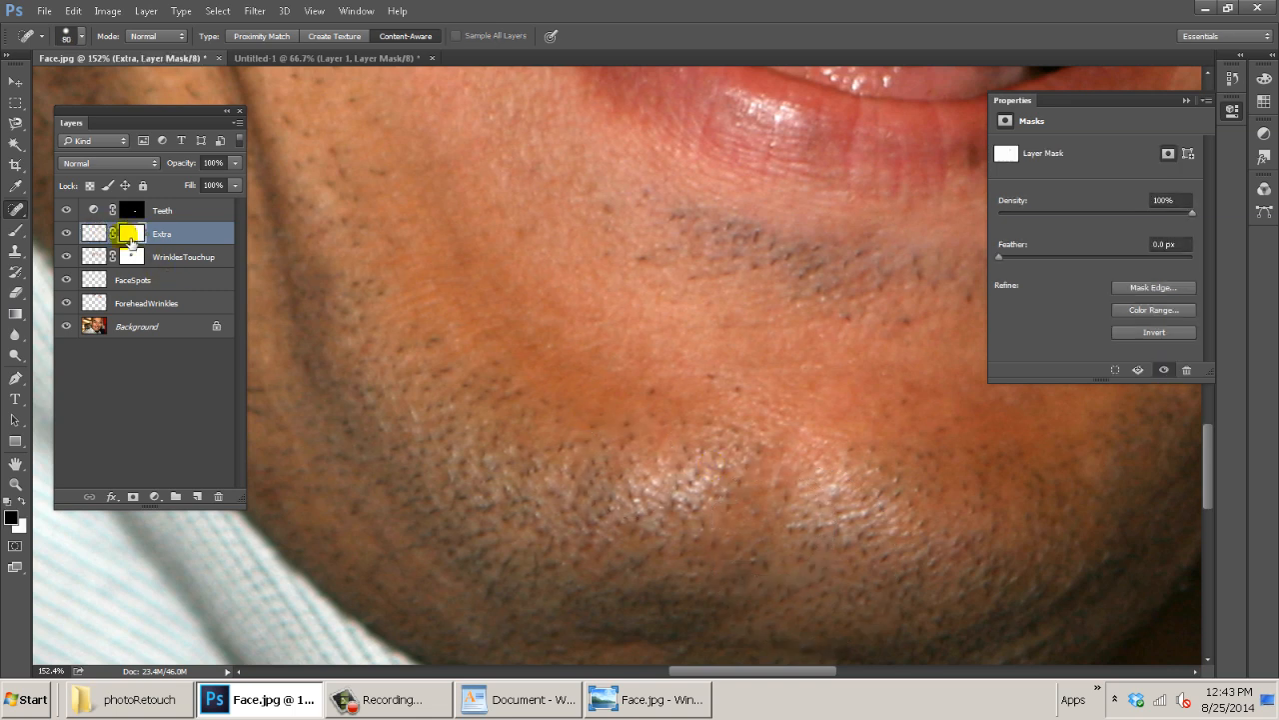
click(88, 235)
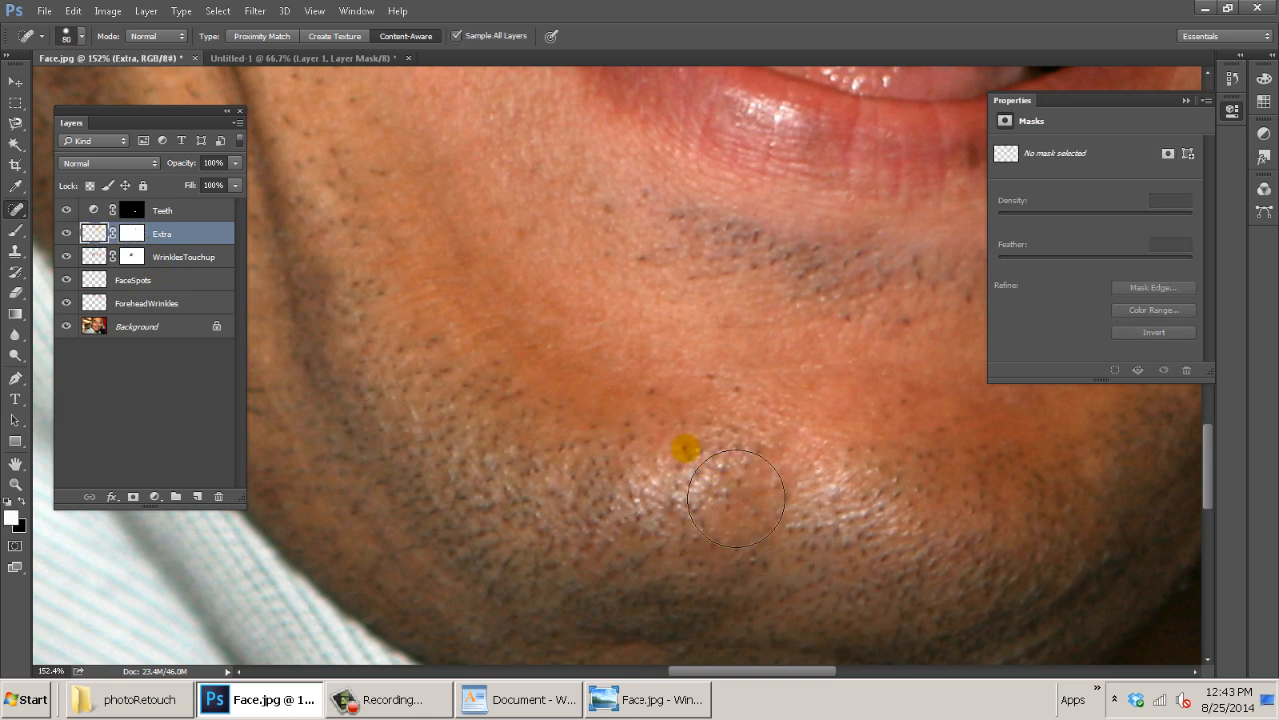
Heal the shiny stubble patches across the chin on the Extra layer with Content-Aware spot healing.
drag(686, 449, 740, 440)
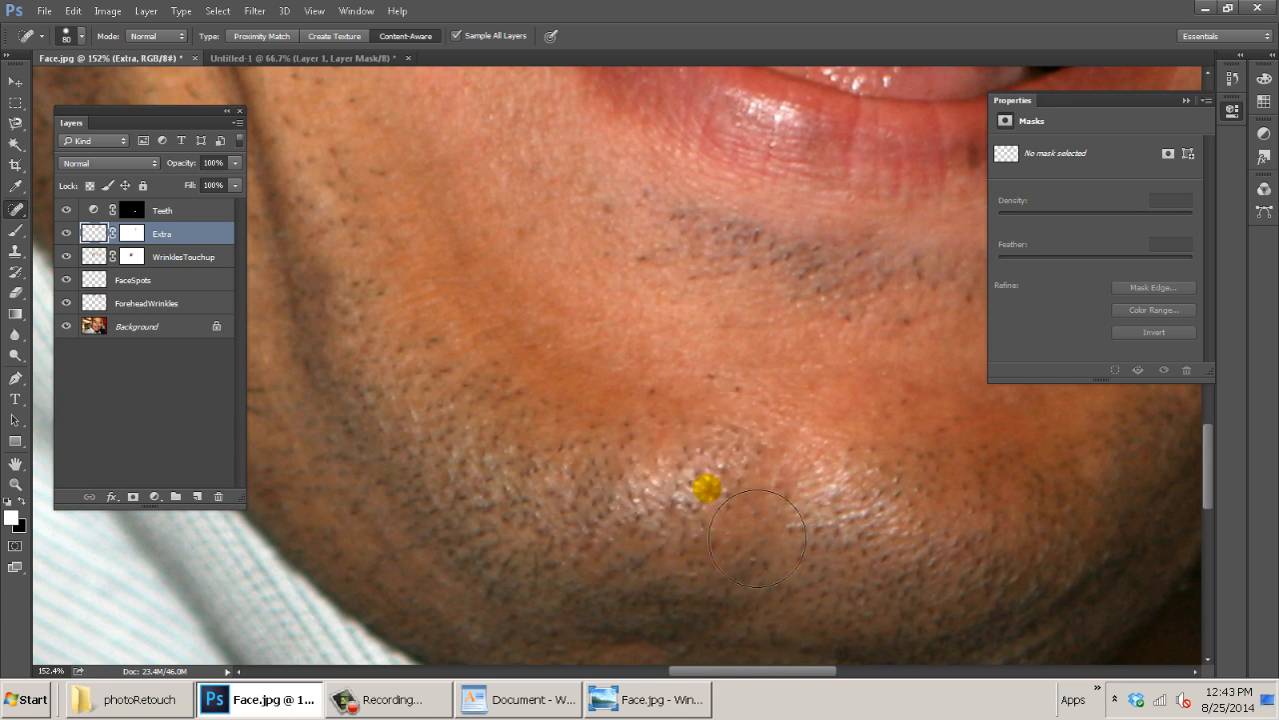
click(700, 449)
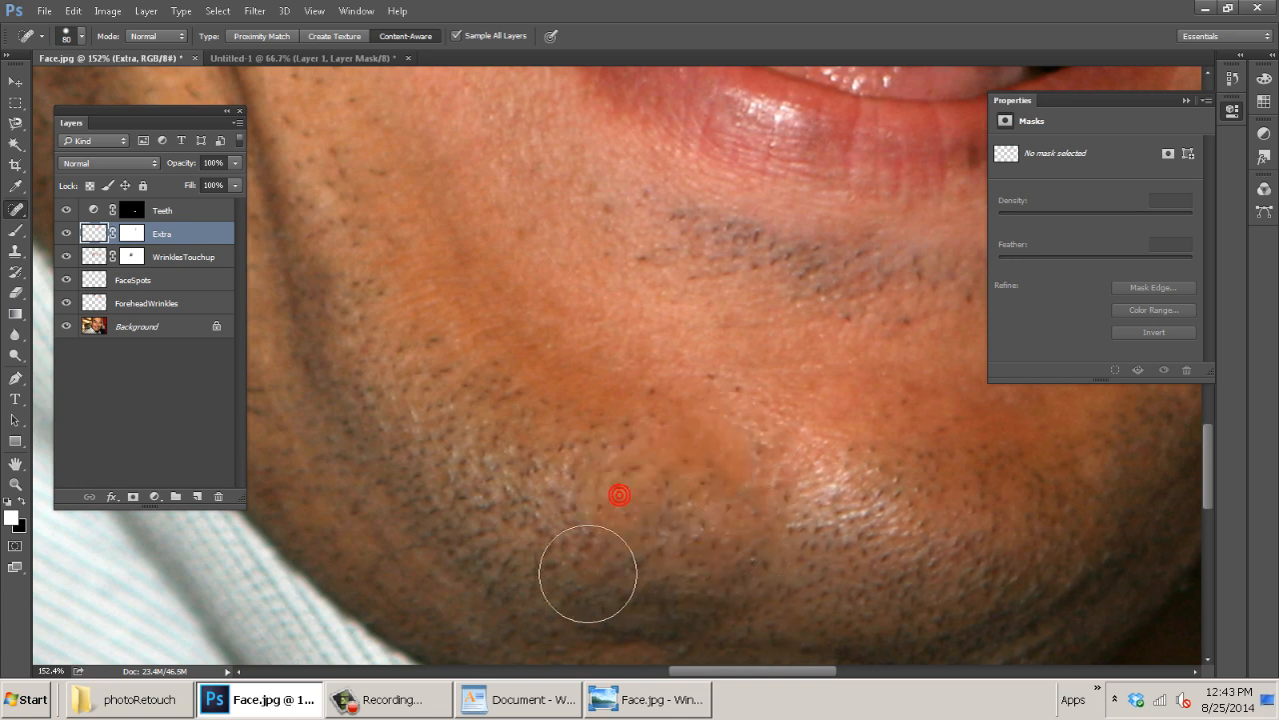
click(392, 411)
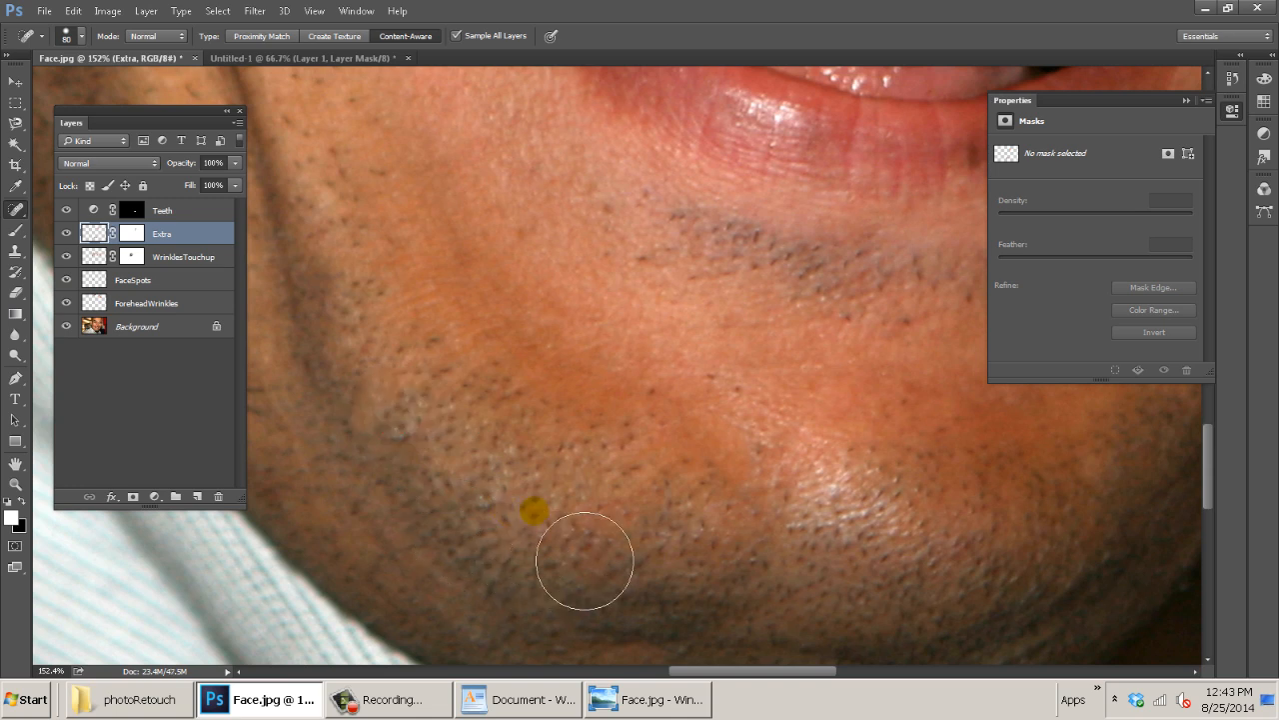
click(767, 437)
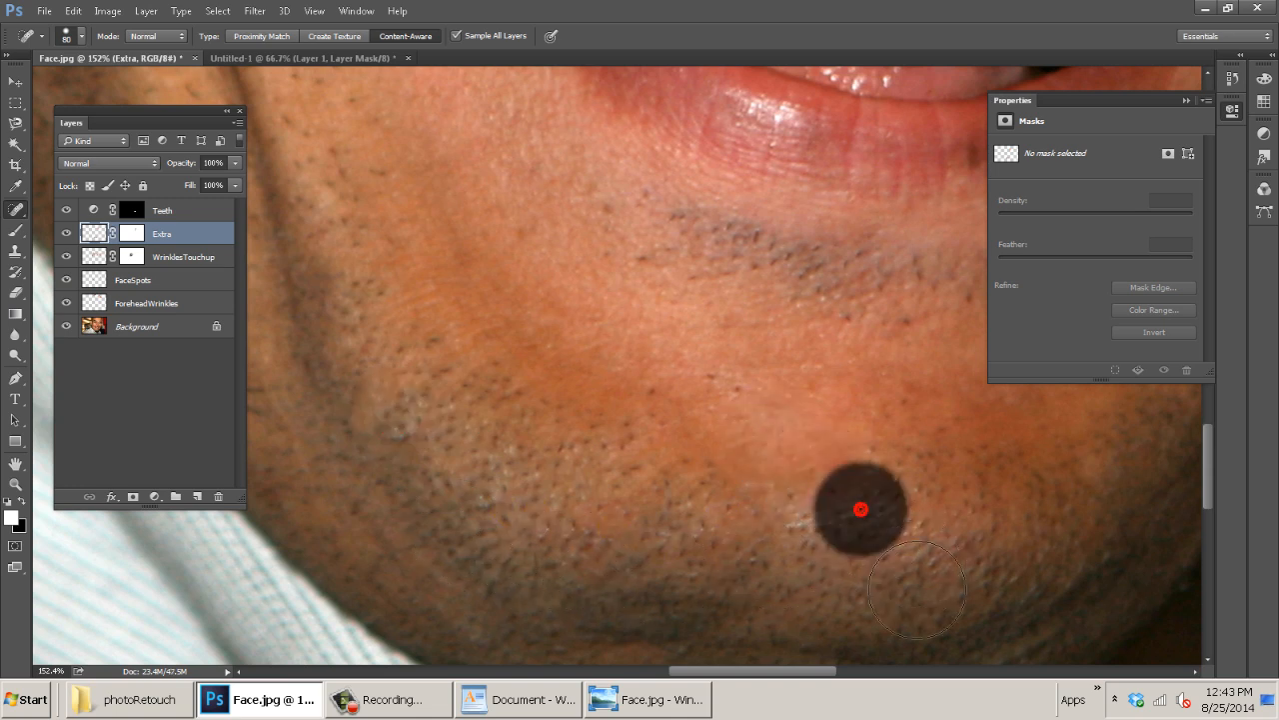
click(849, 482)
click(923, 555)
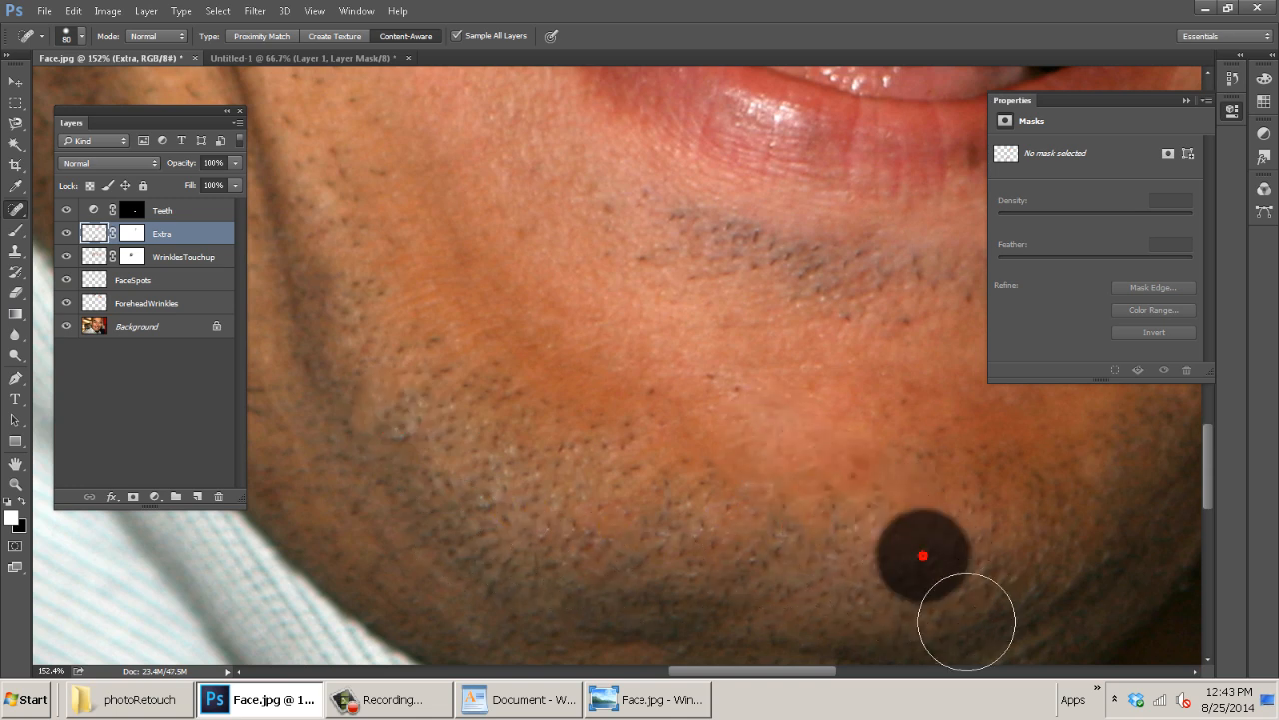
click(859, 559)
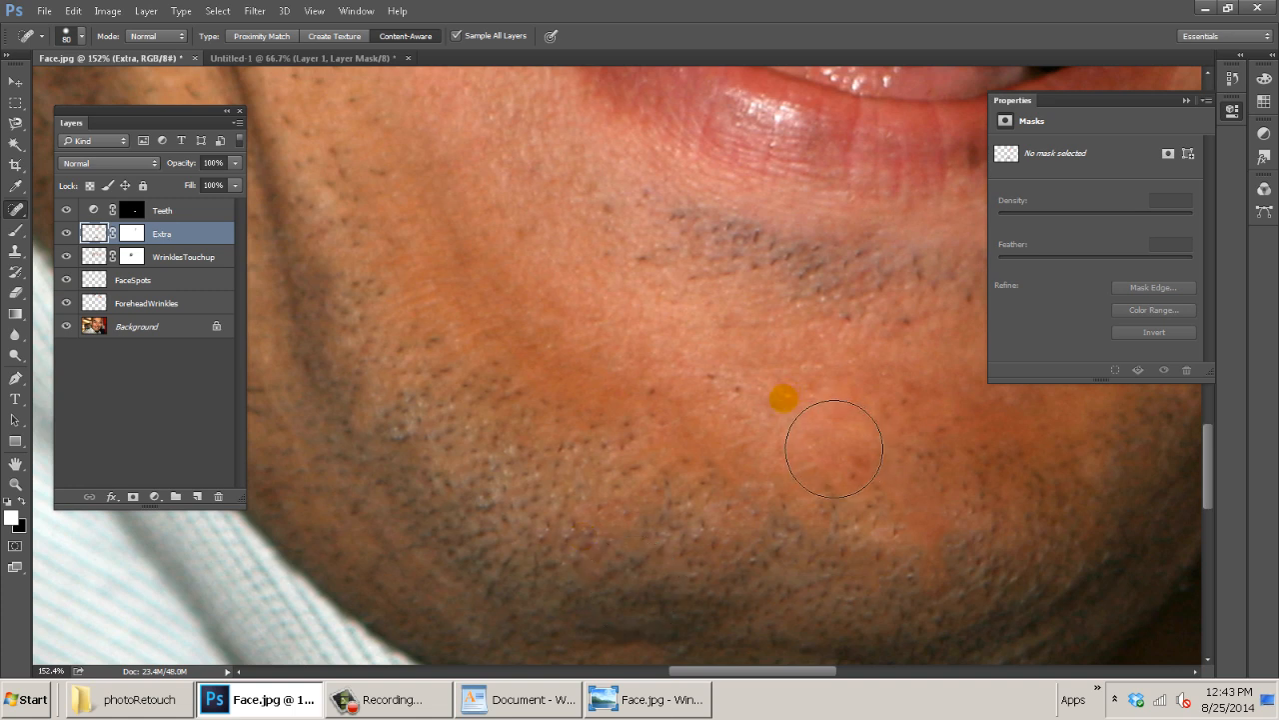
Compare the portrait with the Extra layer hidden and shown, and examine the stubble along the jaw up close.
key(ctrl+0)
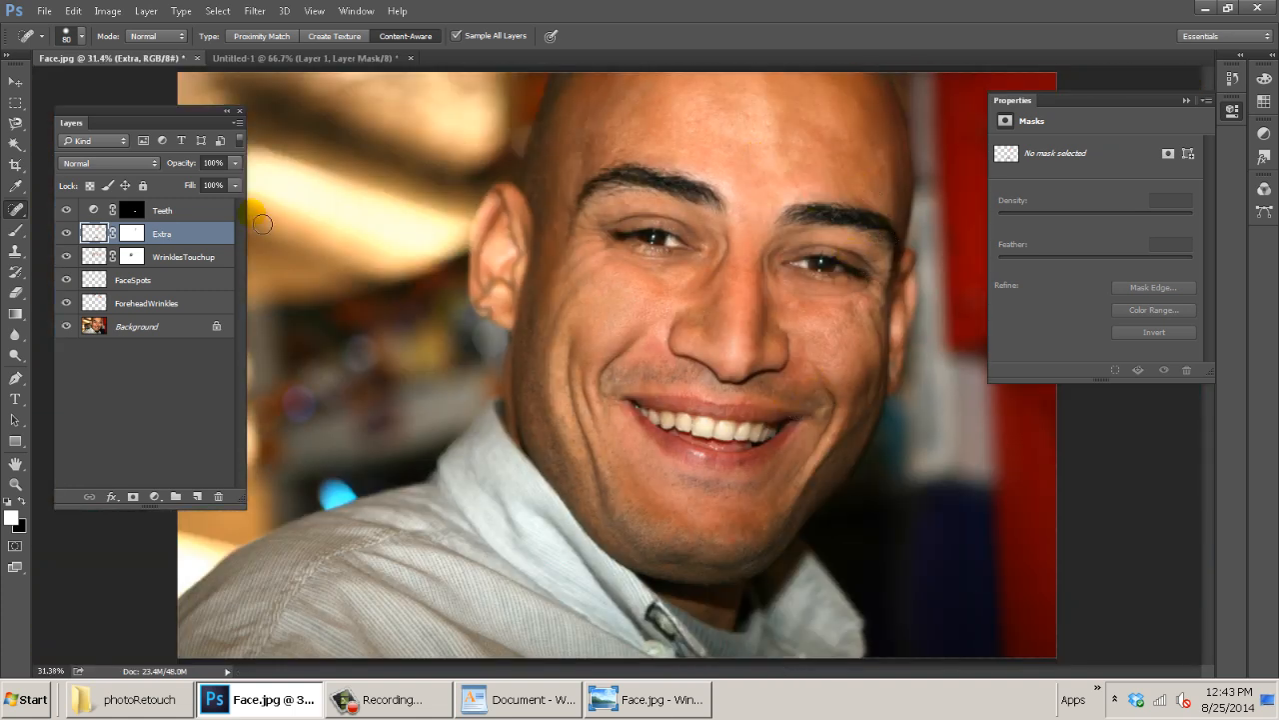
click(74, 235)
click(74, 235)
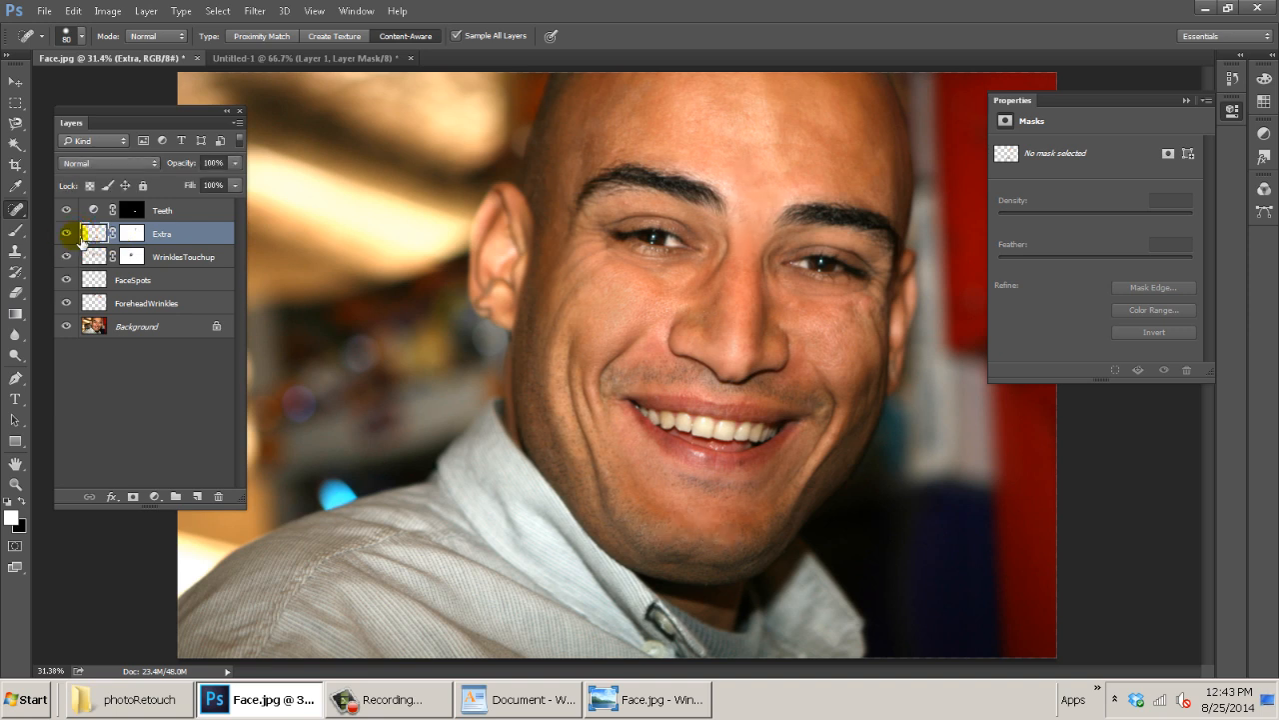
click(74, 236)
click(74, 236)
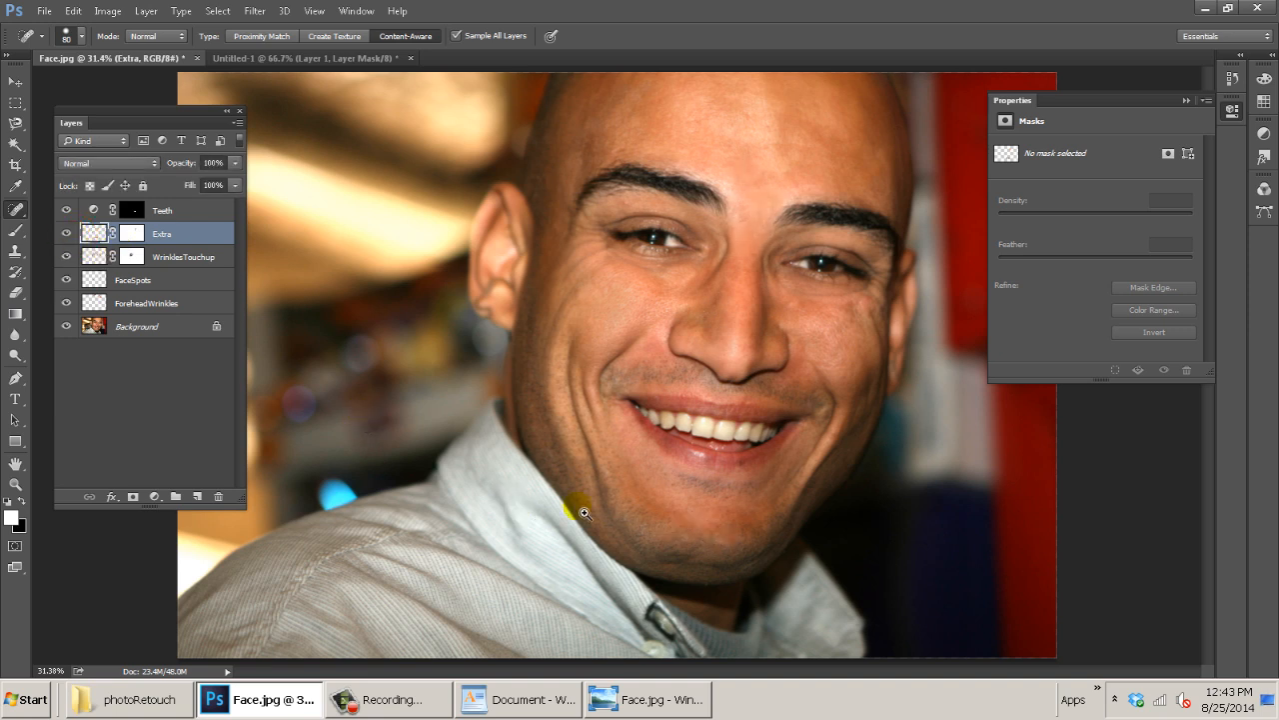
drag(583, 507, 681, 506)
drag(773, 536, 789, 580)
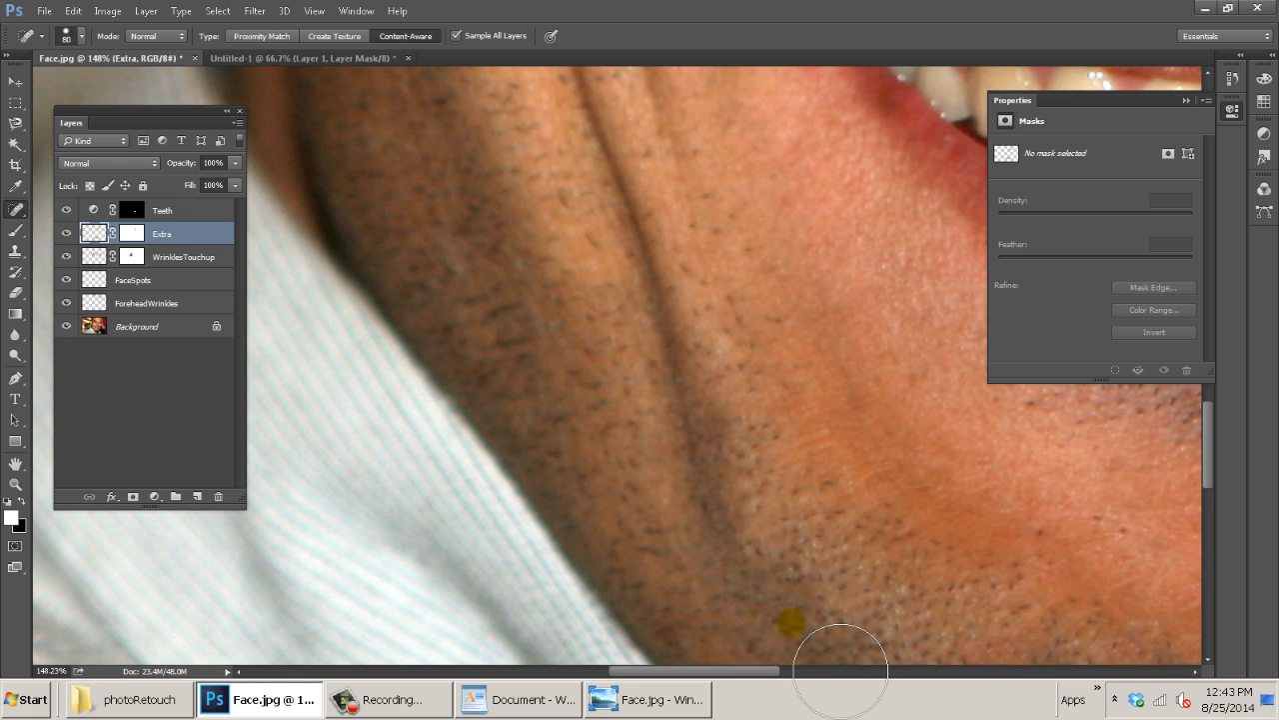
scroll(560, 410, down, 5)
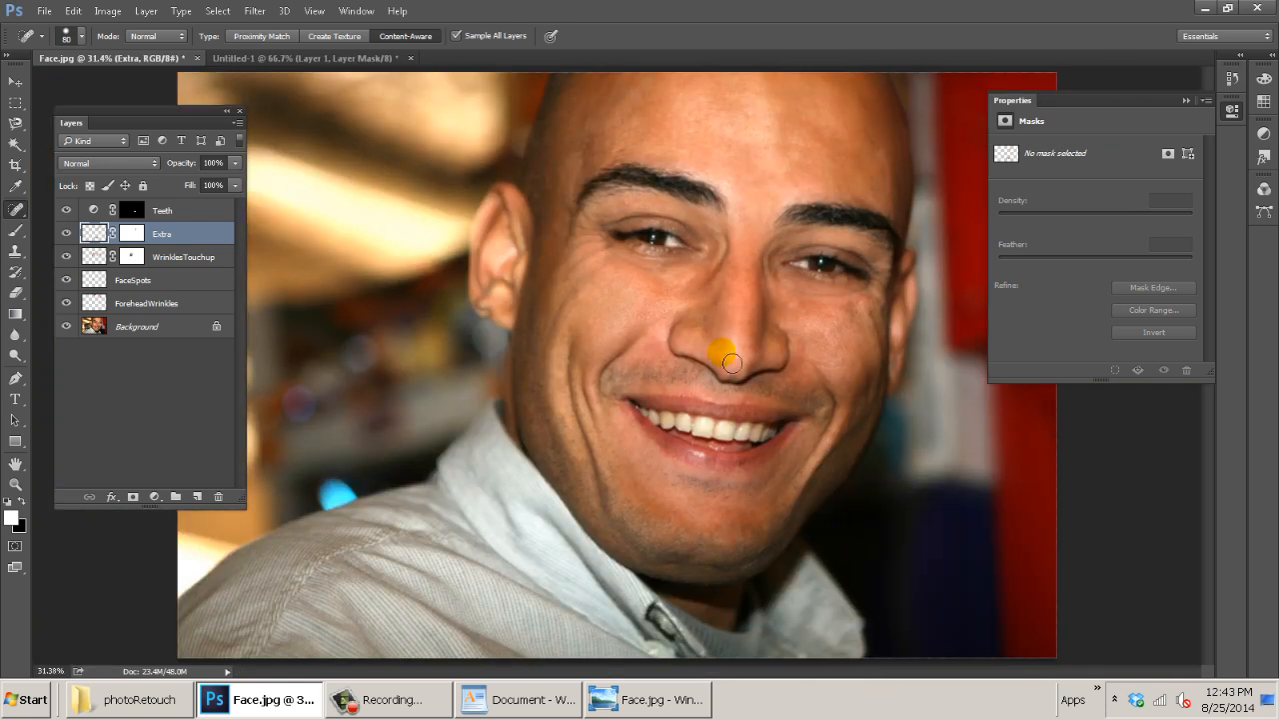
Select all the retouching layers together, from Teeth through ForeheadWrinkles, leaving out the Background.
scroll(739, 378, down, 1)
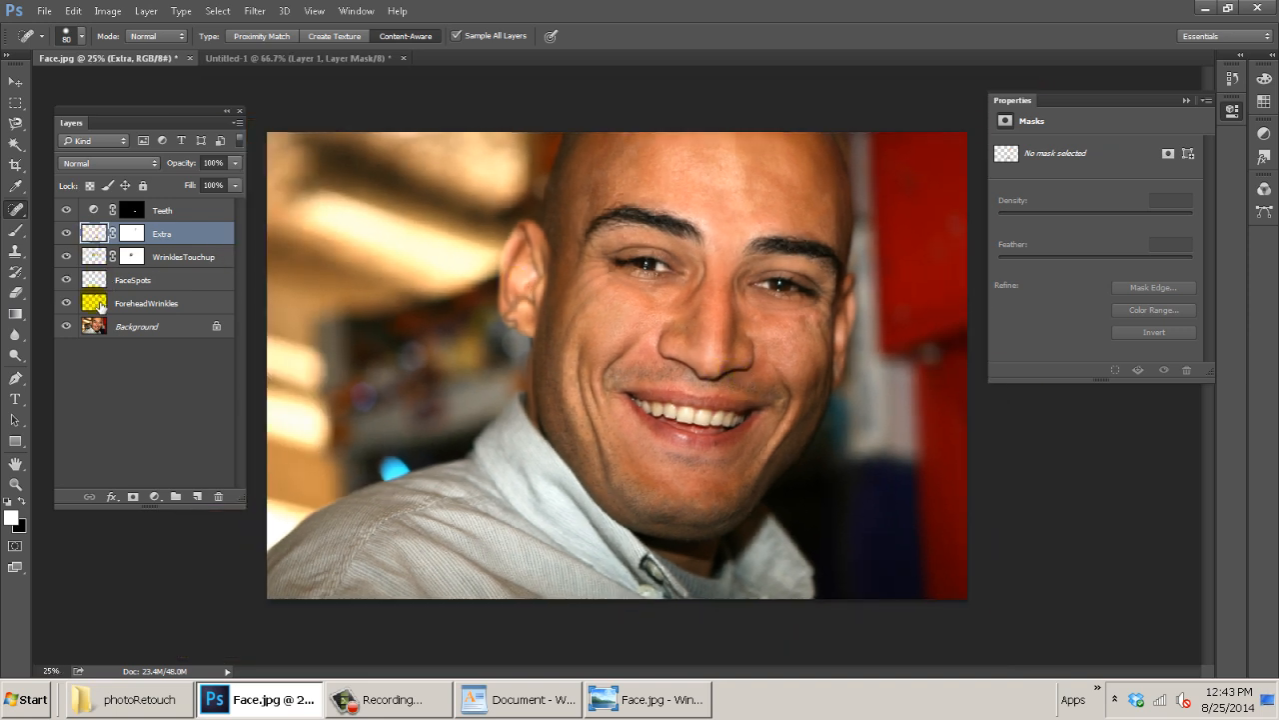
click(95, 210)
shift+click(97, 311)
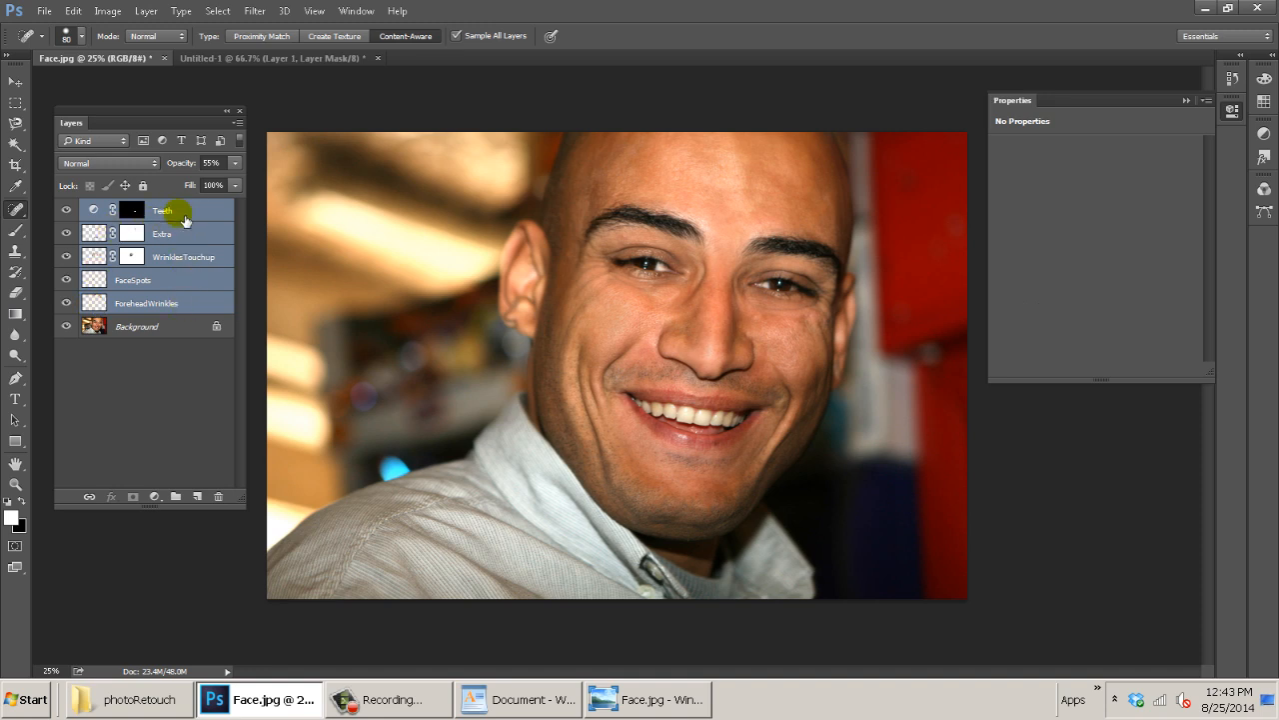
click(178, 210)
shift+click(180, 304)
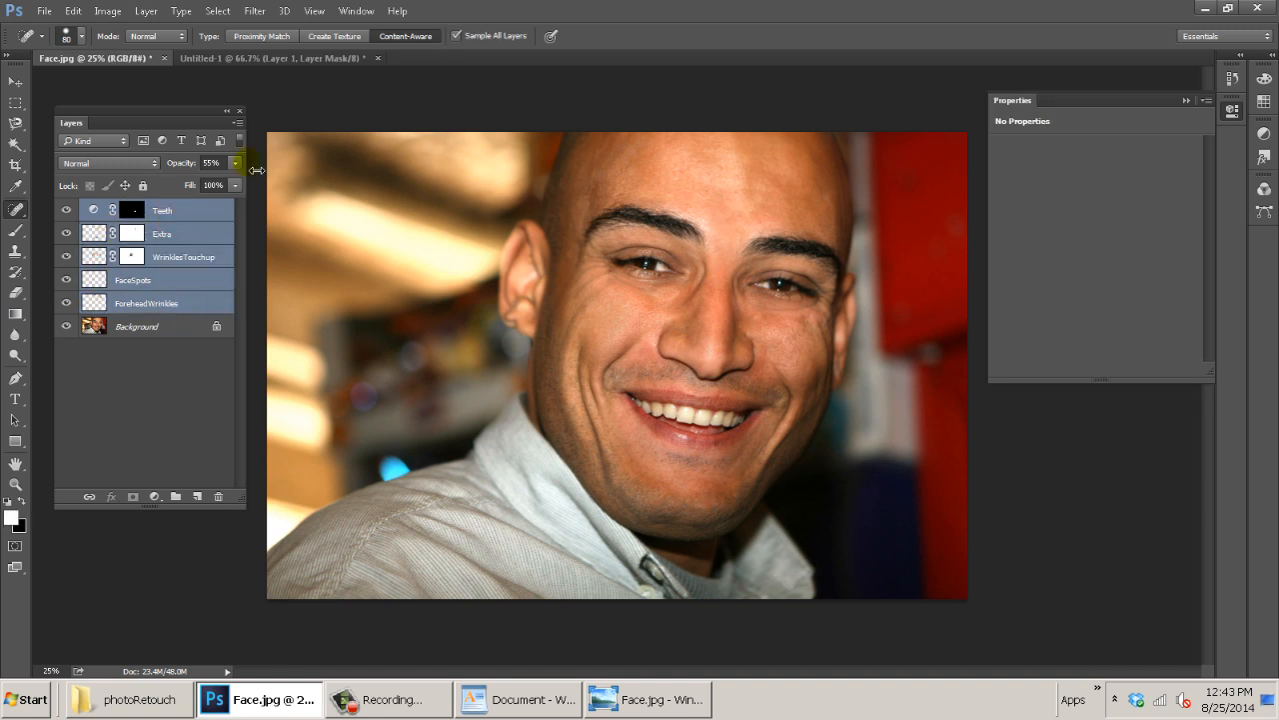
Group the selected retouching layers into a new group named Adjustments.
click(236, 122)
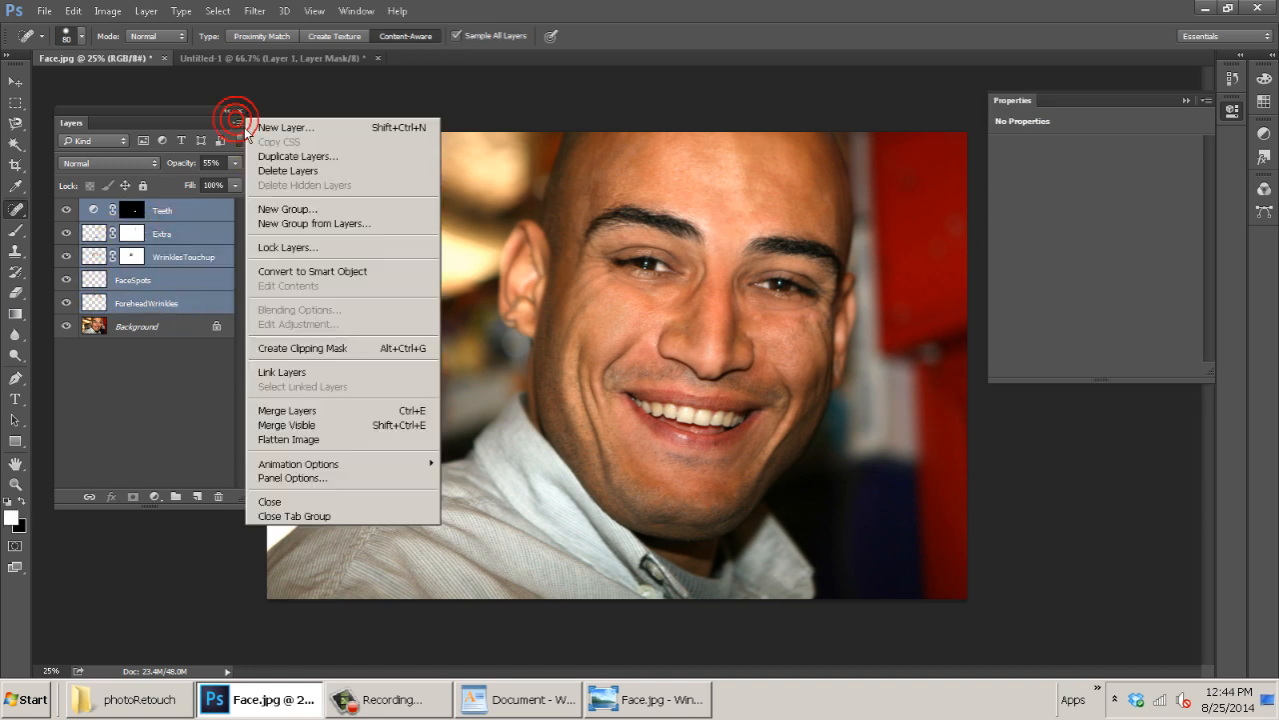
click(313, 223)
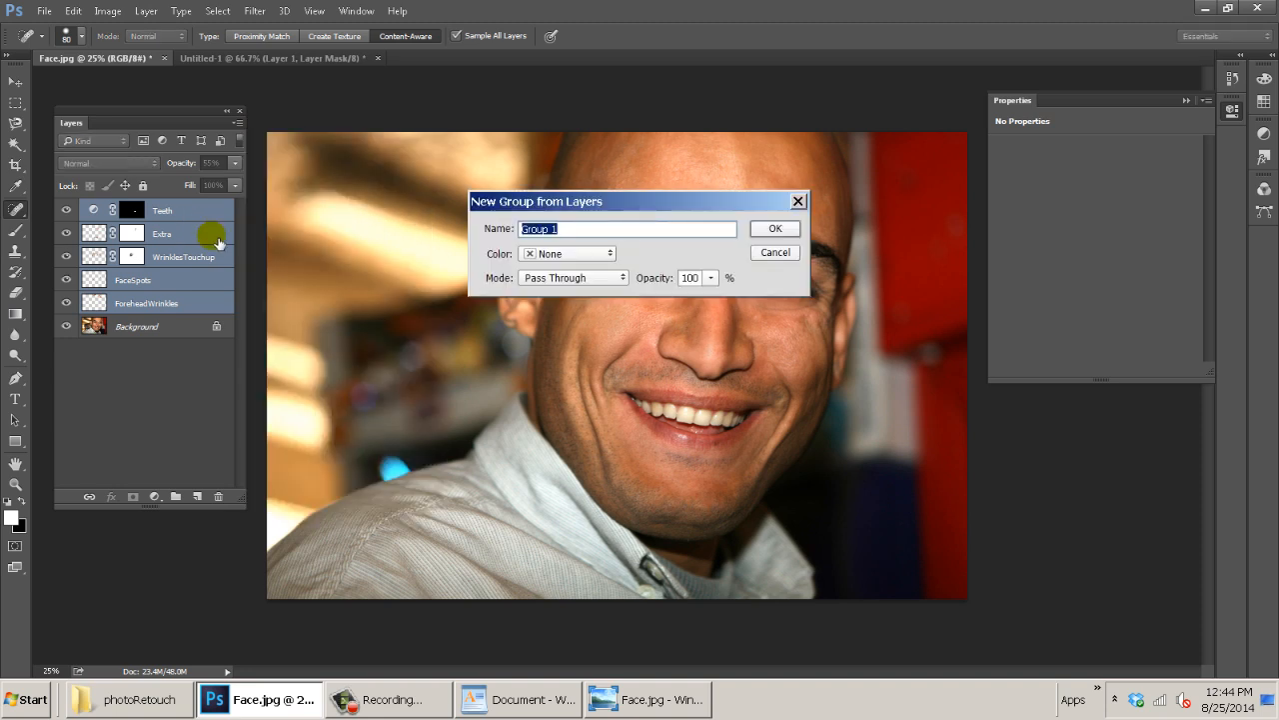
key(Return)
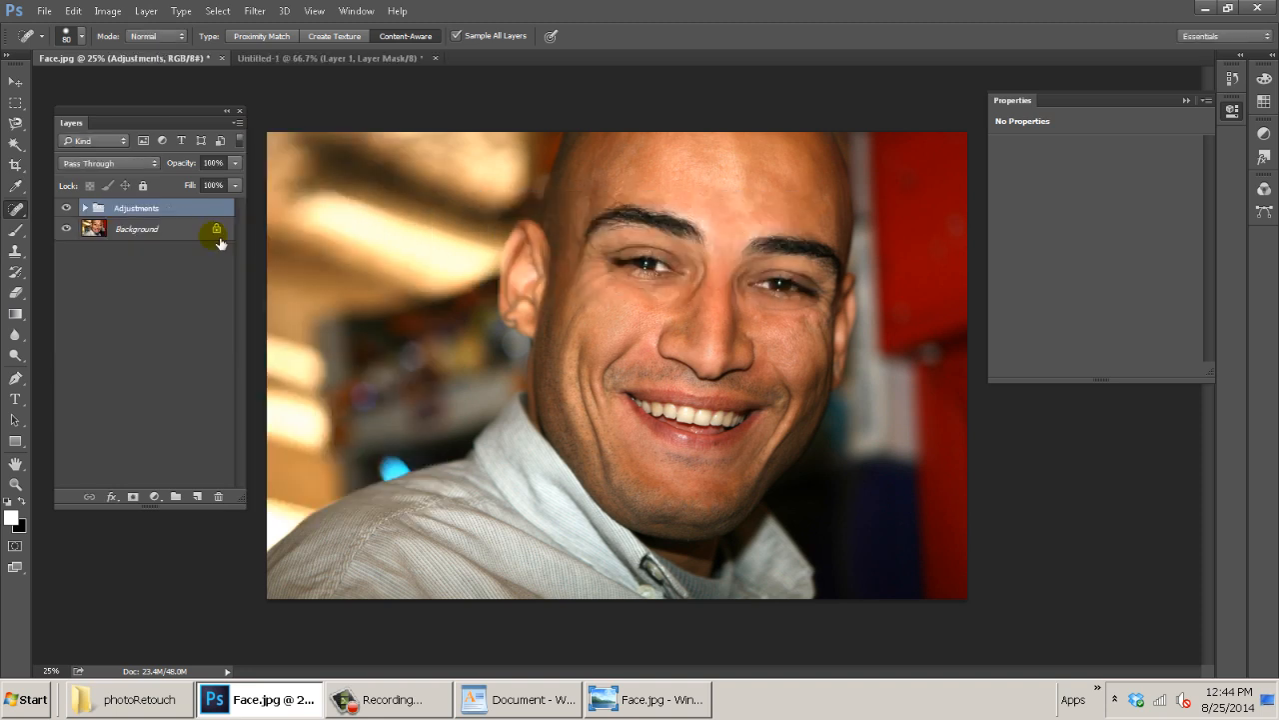
Compare the portrait before and after retouching by repeatedly hiding and showing the whole Adjustments group.
click(67, 207)
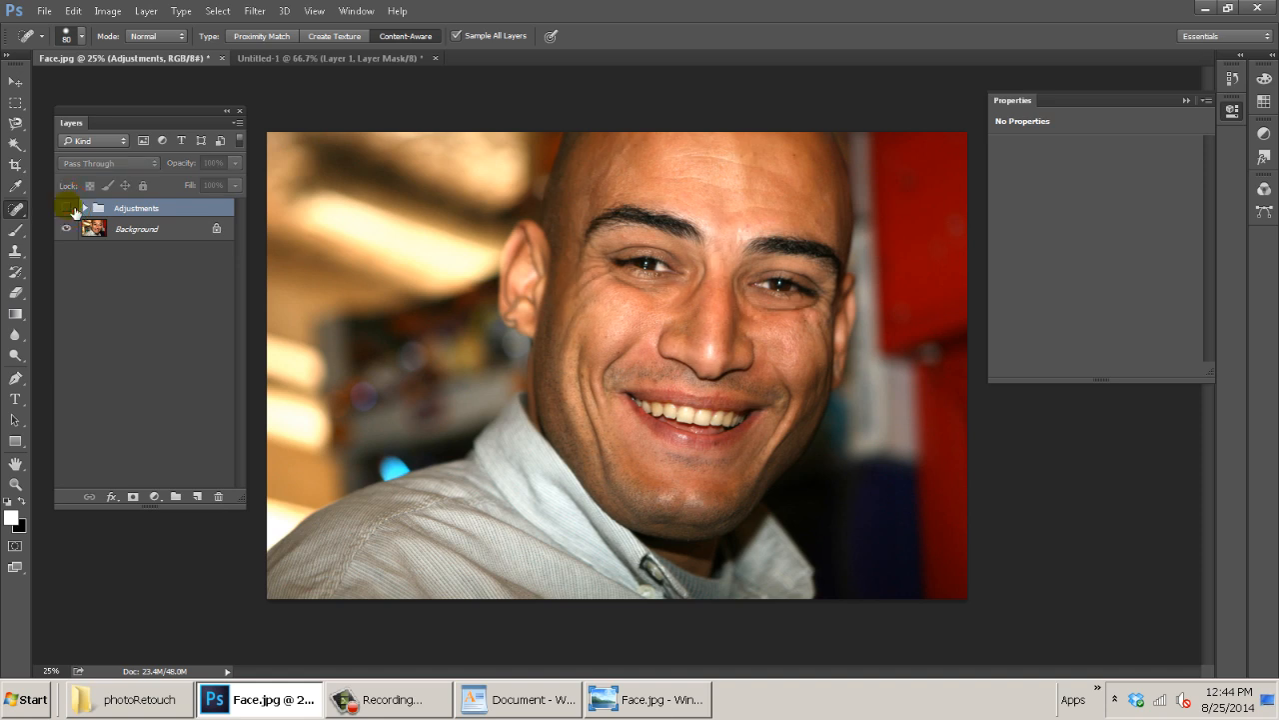
click(67, 207)
click(67, 207)
click(67, 207)
click(67, 207)
click(67, 207)
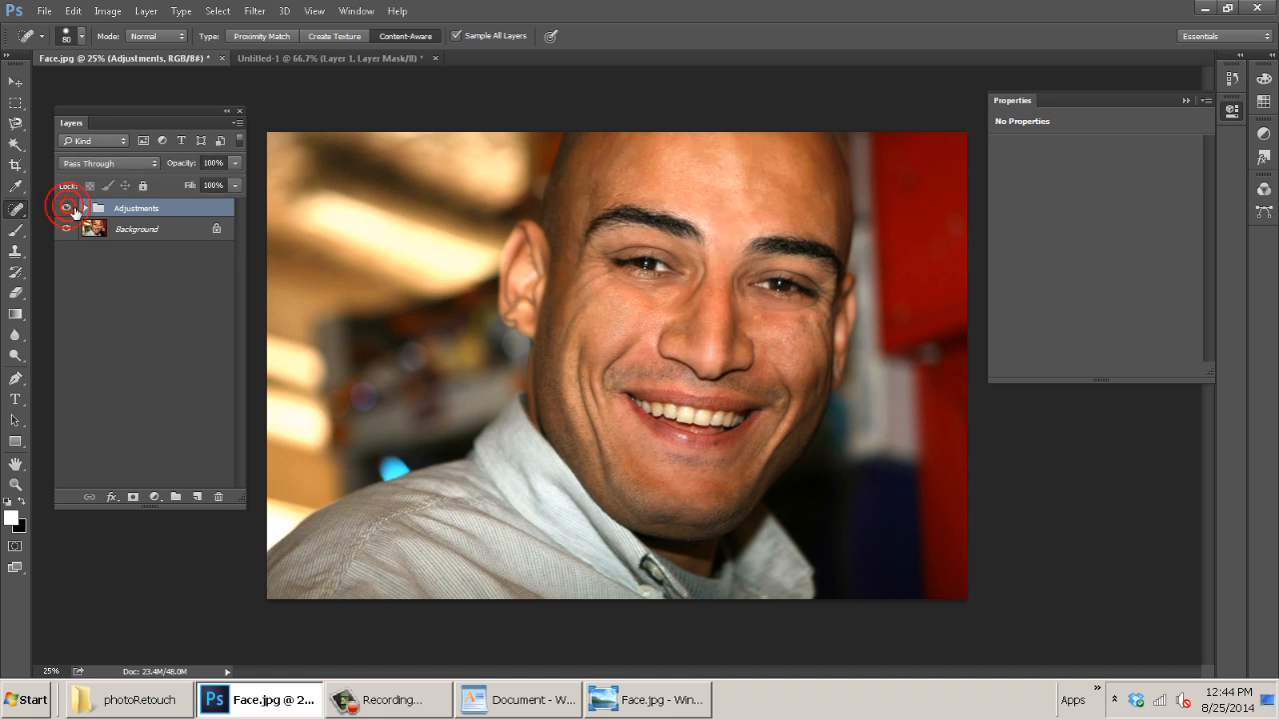
click(67, 207)
click(67, 207)
click(67, 207)
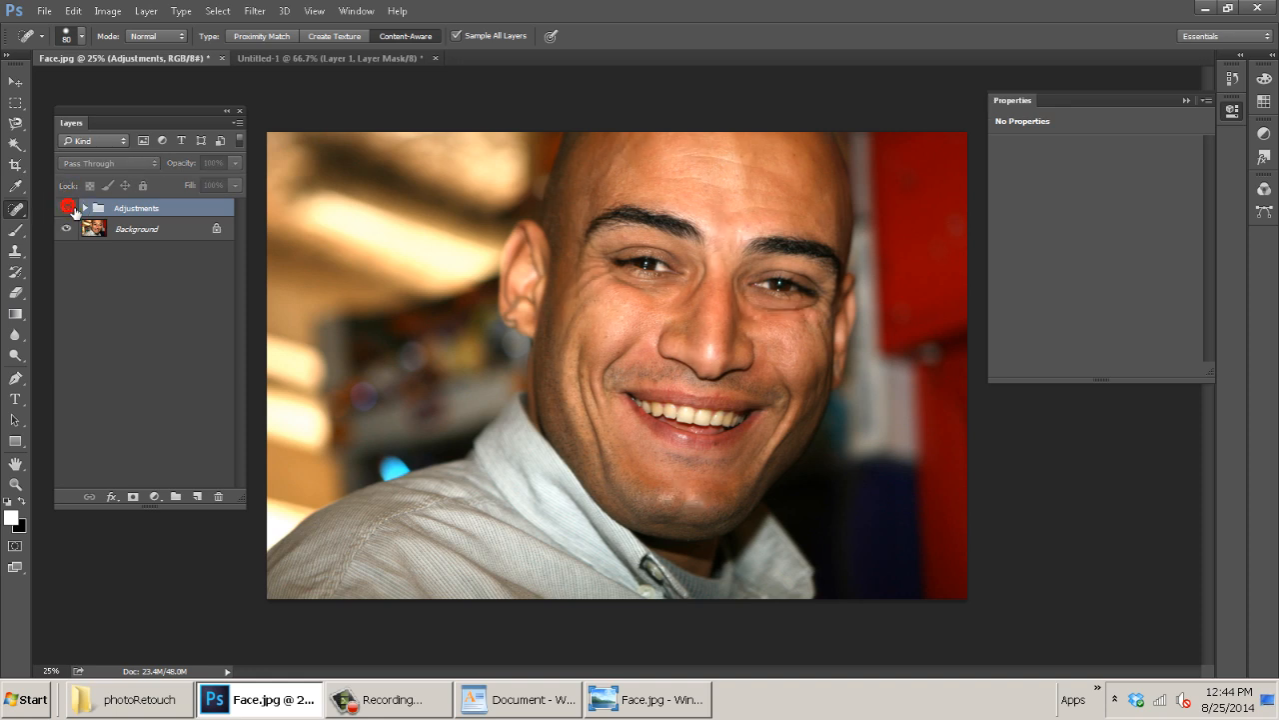
click(67, 207)
Expand the Adjustments group, fine-tune the opacity of the ForeheadWrinkles layer, and leave no layer selected.
click(85, 207)
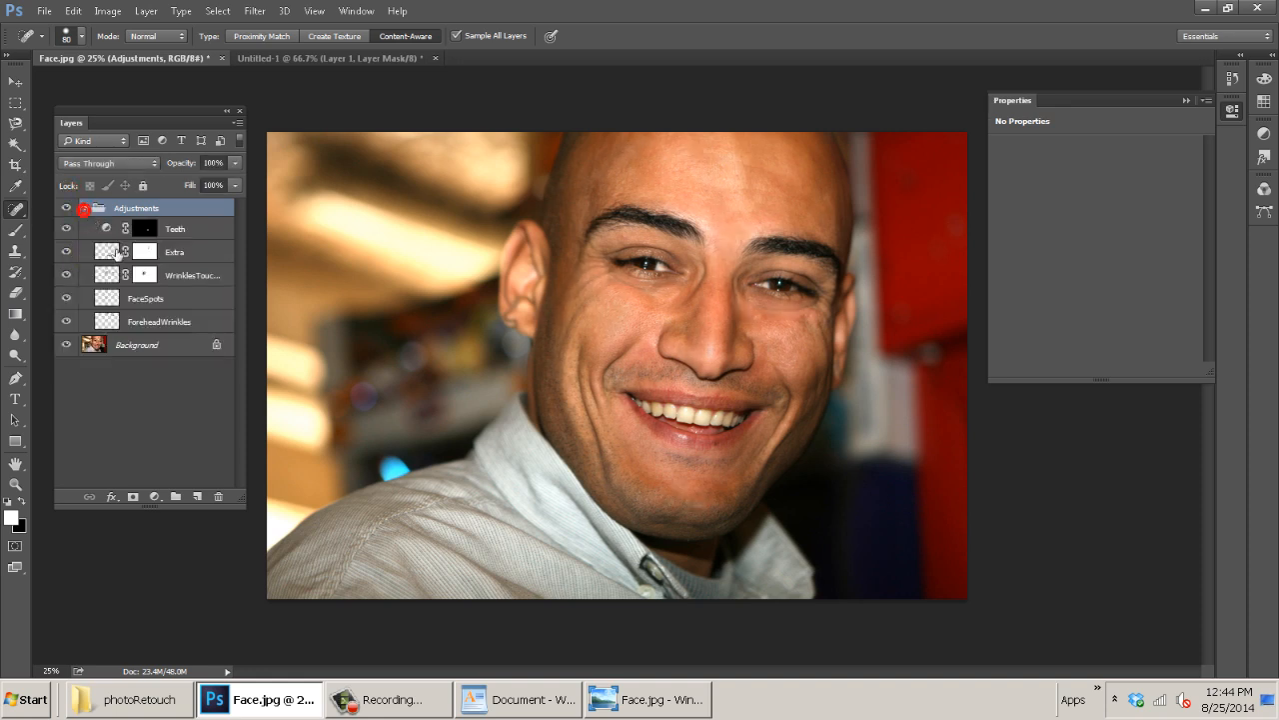
click(135, 322)
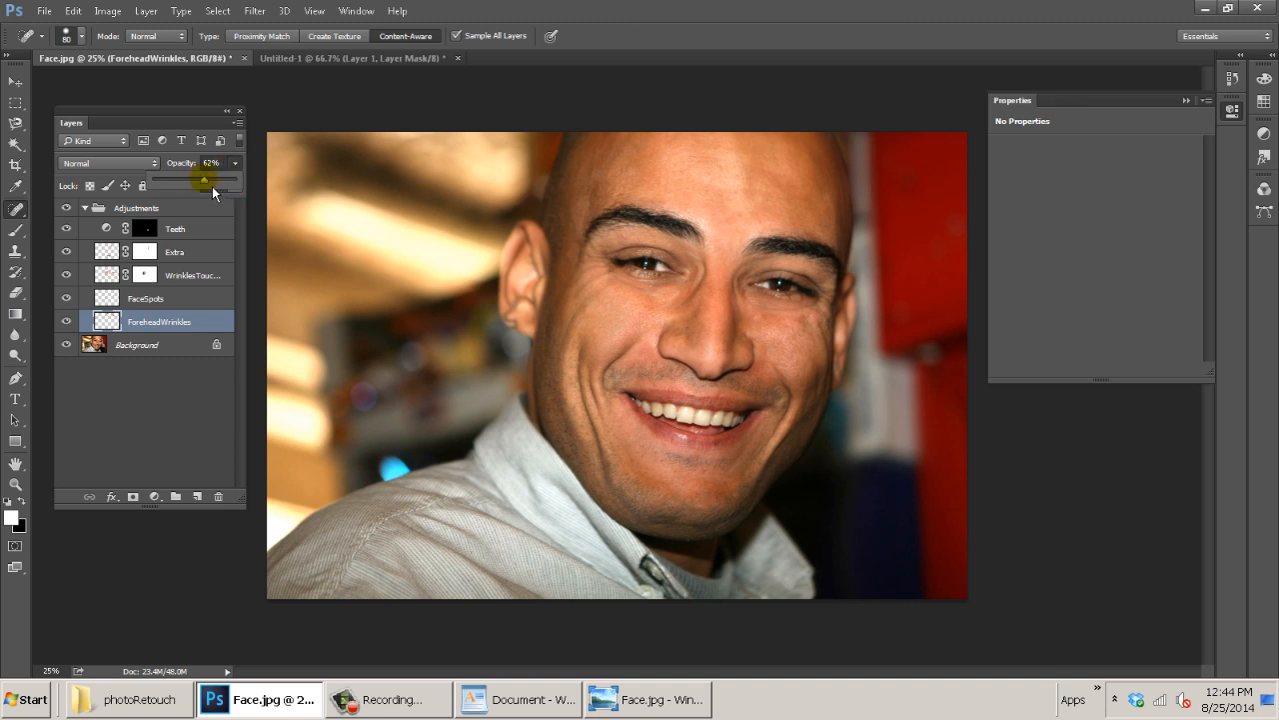
click(177, 296)
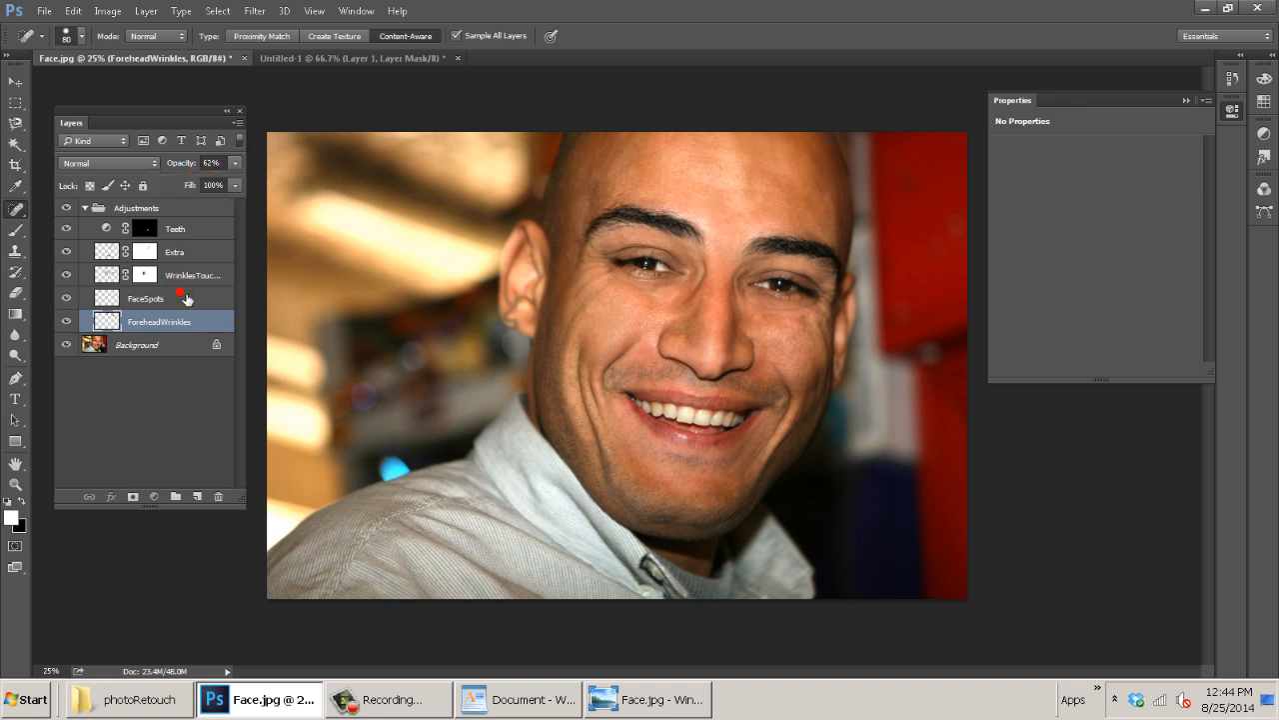
click(234, 163)
drag(223, 188, 219, 191)
click(150, 438)
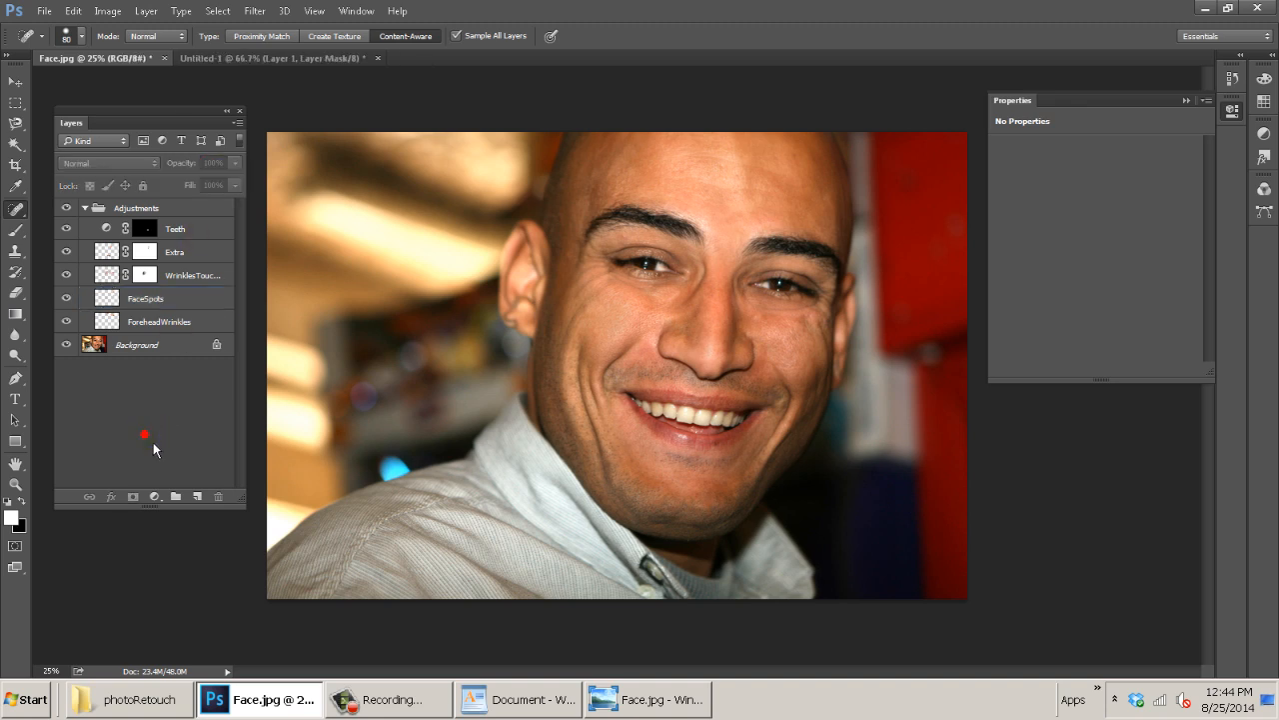
Check the overall retouching again by hiding and showing the expanded Adjustments group.
click(67, 208)
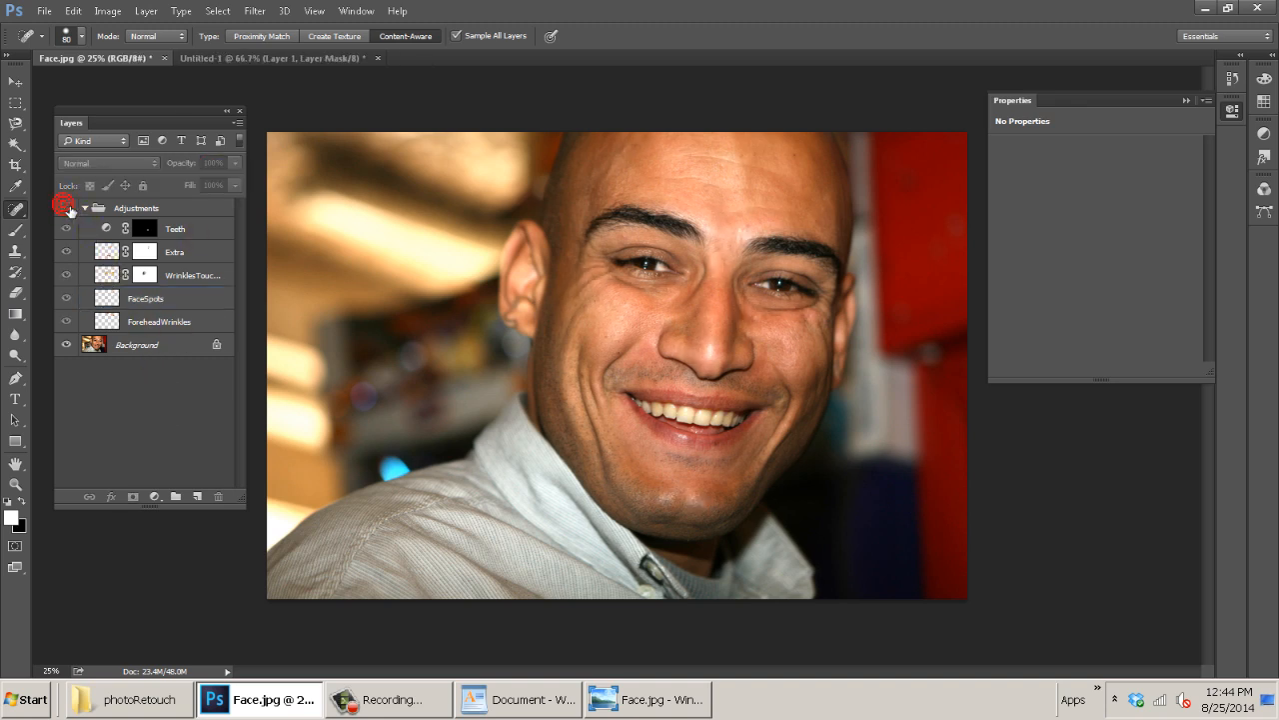
click(67, 208)
click(67, 208)
click(67, 208)
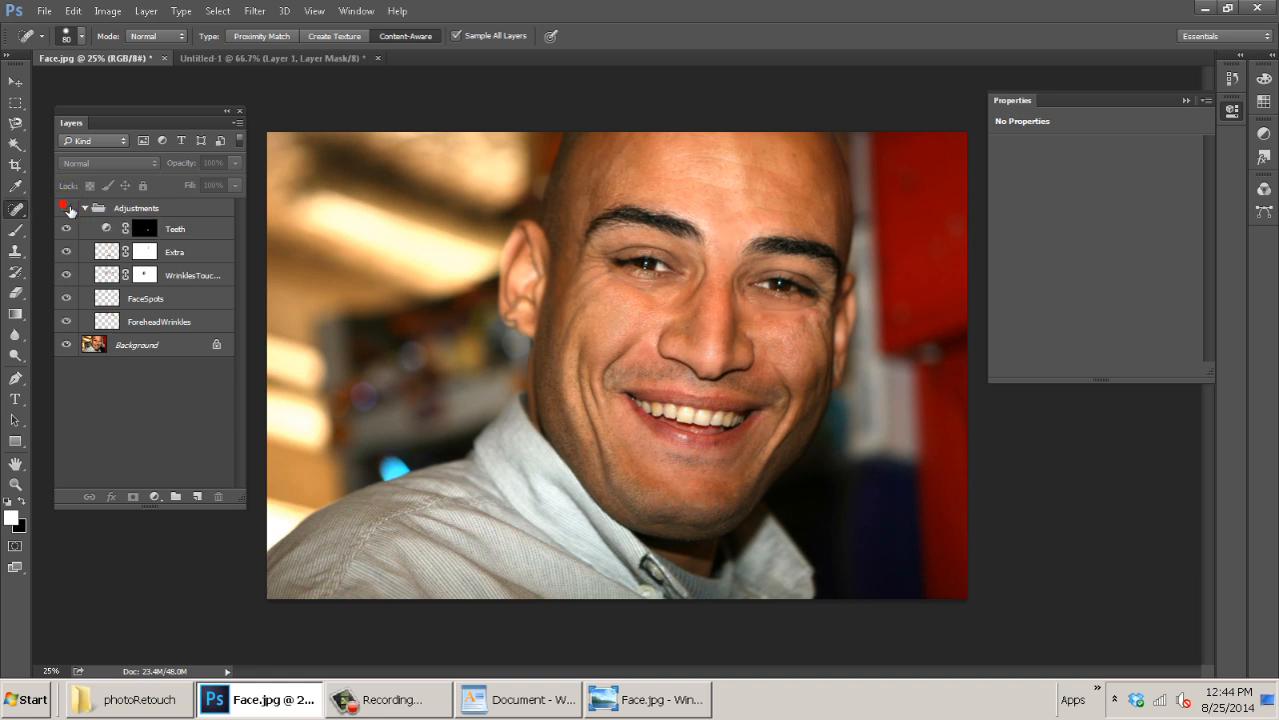
click(67, 207)
click(67, 208)
Examine the skin around both eyes up close, comparing it with the WrinklesTouchup layer hidden and shown.
scroll(689, 301, up, 10)
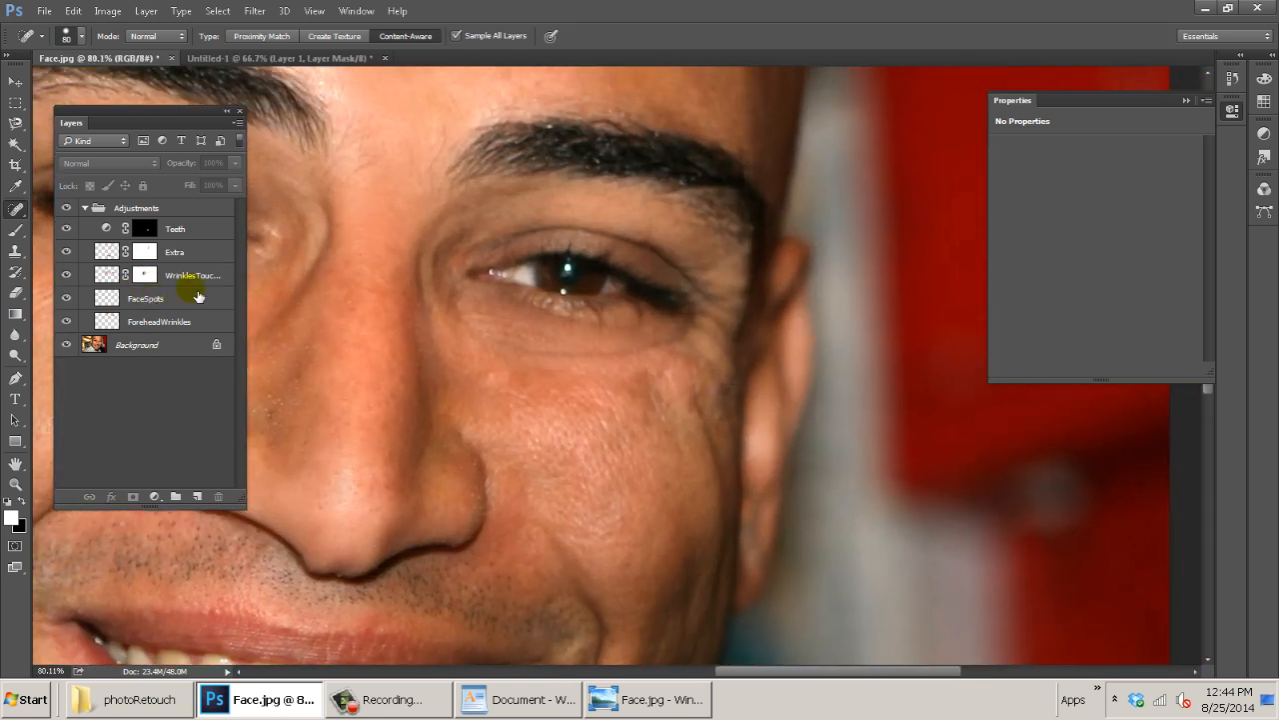
drag(430, 319, 743, 359)
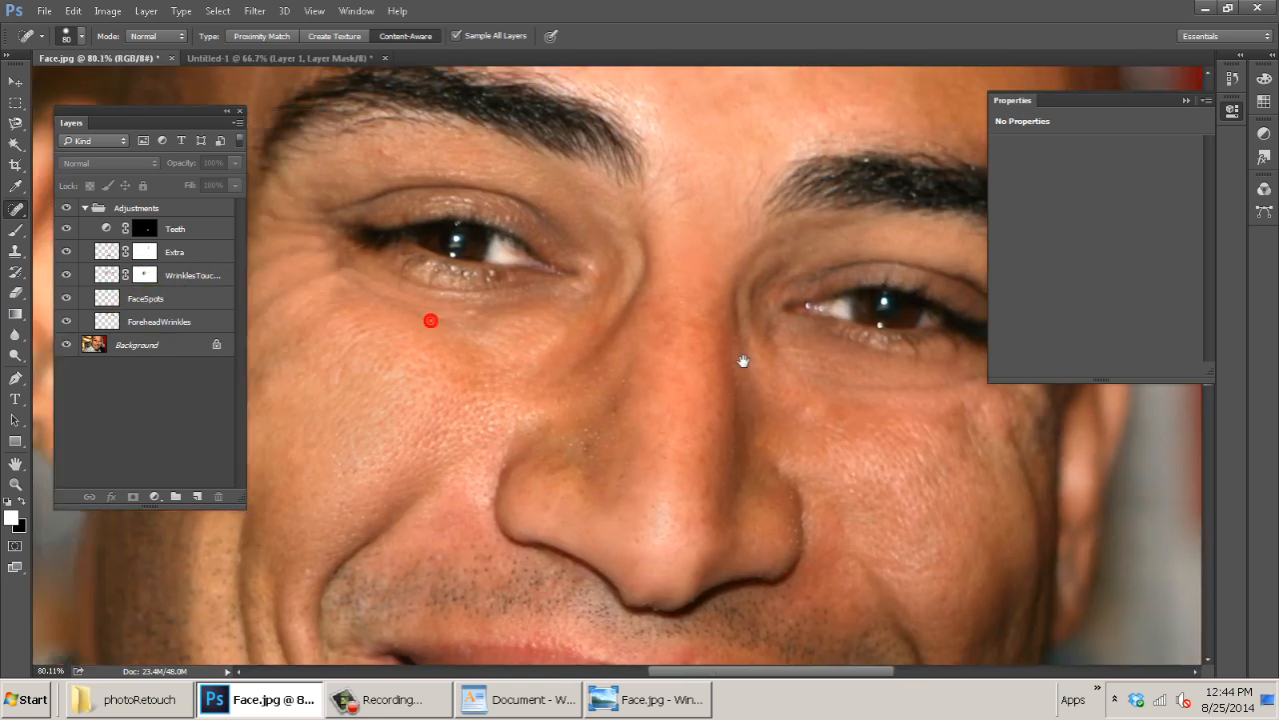
drag(426, 316, 611, 345)
click(66, 278)
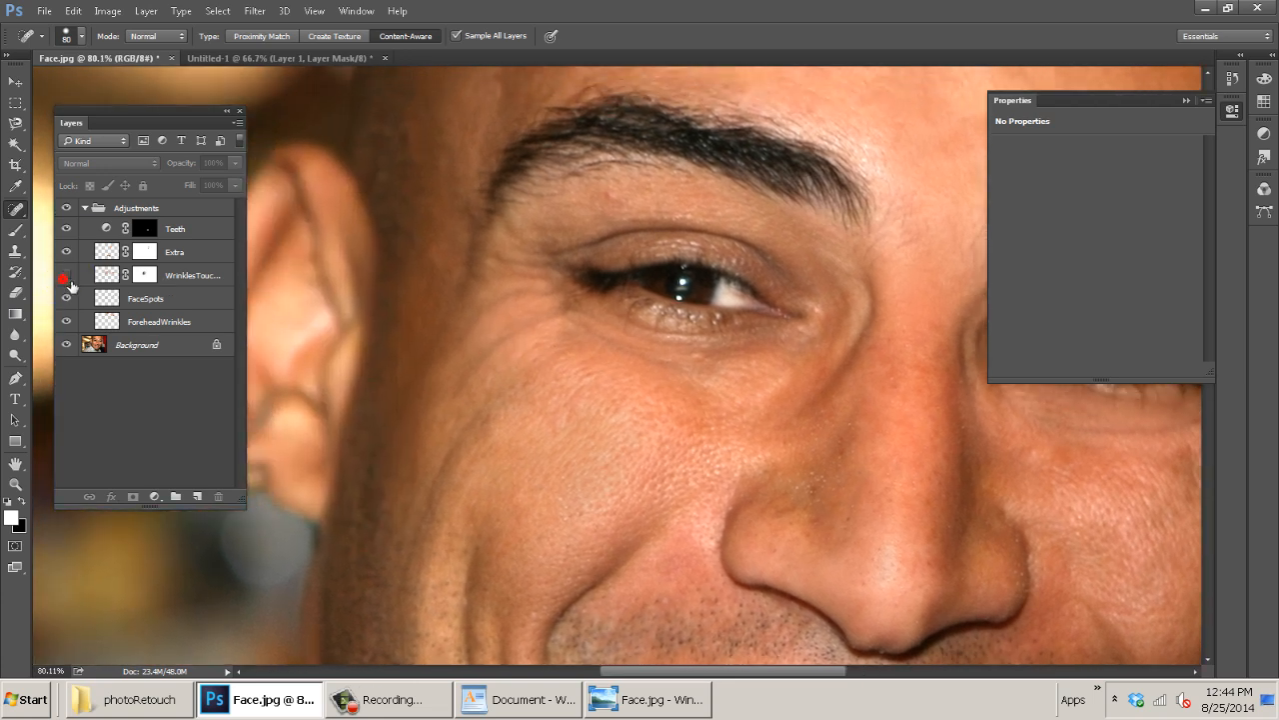
click(66, 278)
Heal the crow's feet beside the eye nearest the red background on the WrinklesTouchup layer, undoing the last stroke.
drag(670, 432, 204, 332)
click(212, 275)
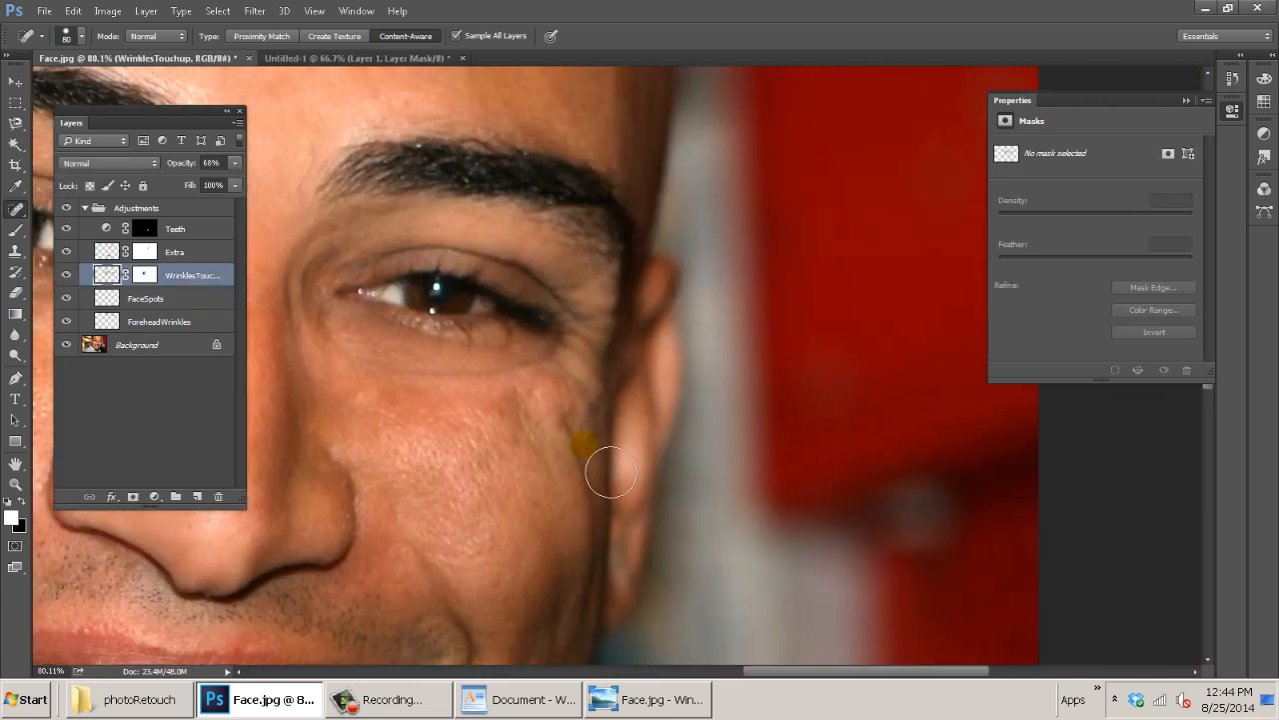
click(584, 383)
mouse_move(599, 315)
mouse_down()
mouse_move(595, 366)
mouse_move(589, 355)
mouse_move(579, 379)
mouse_up()
key(ctrl+z)
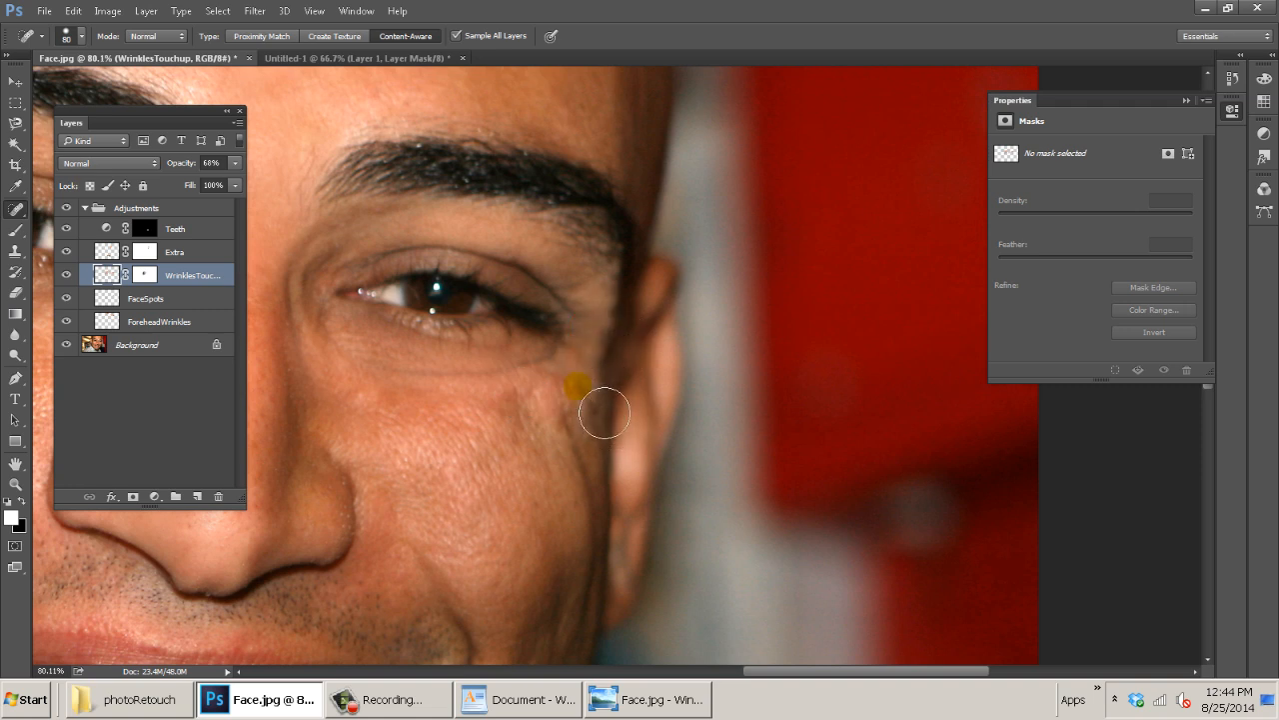
Heal the creases running from the outer eye down the edge of the cheek with Content-Aware spot healing.
click(574, 386)
click(580, 407)
click(590, 437)
click(582, 453)
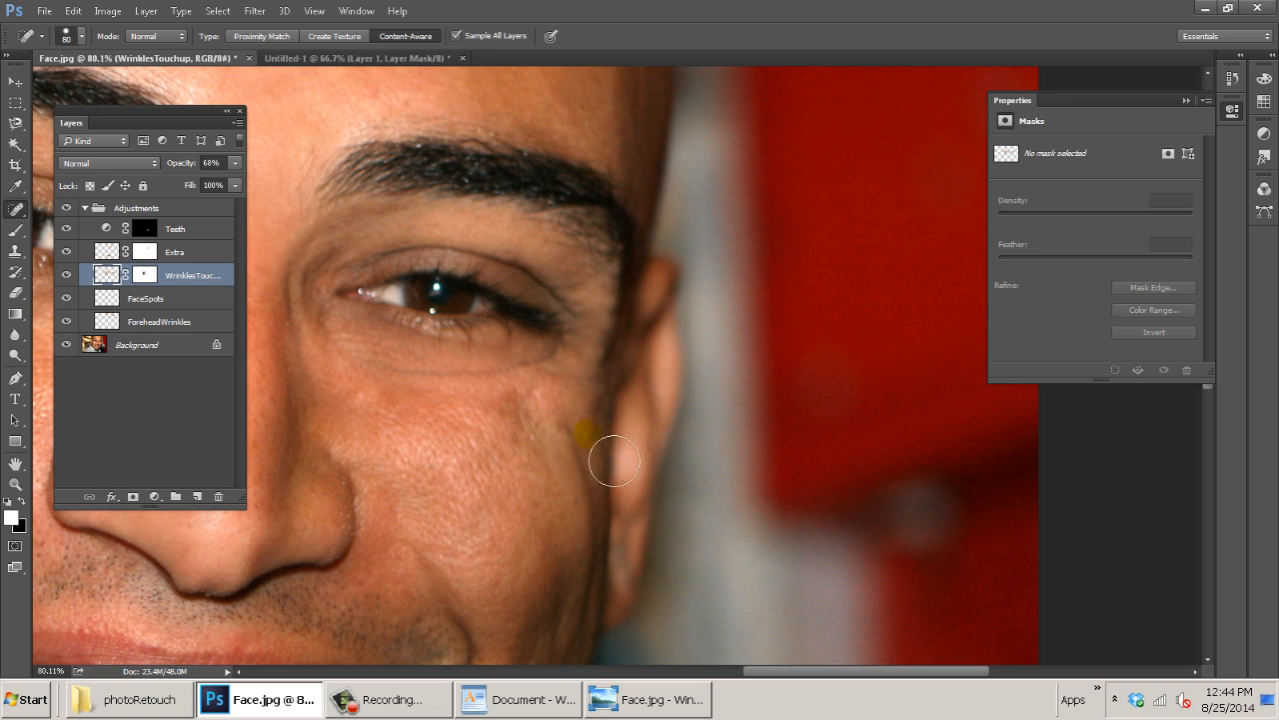
click(605, 468)
click(597, 475)
click(595, 502)
click(593, 480)
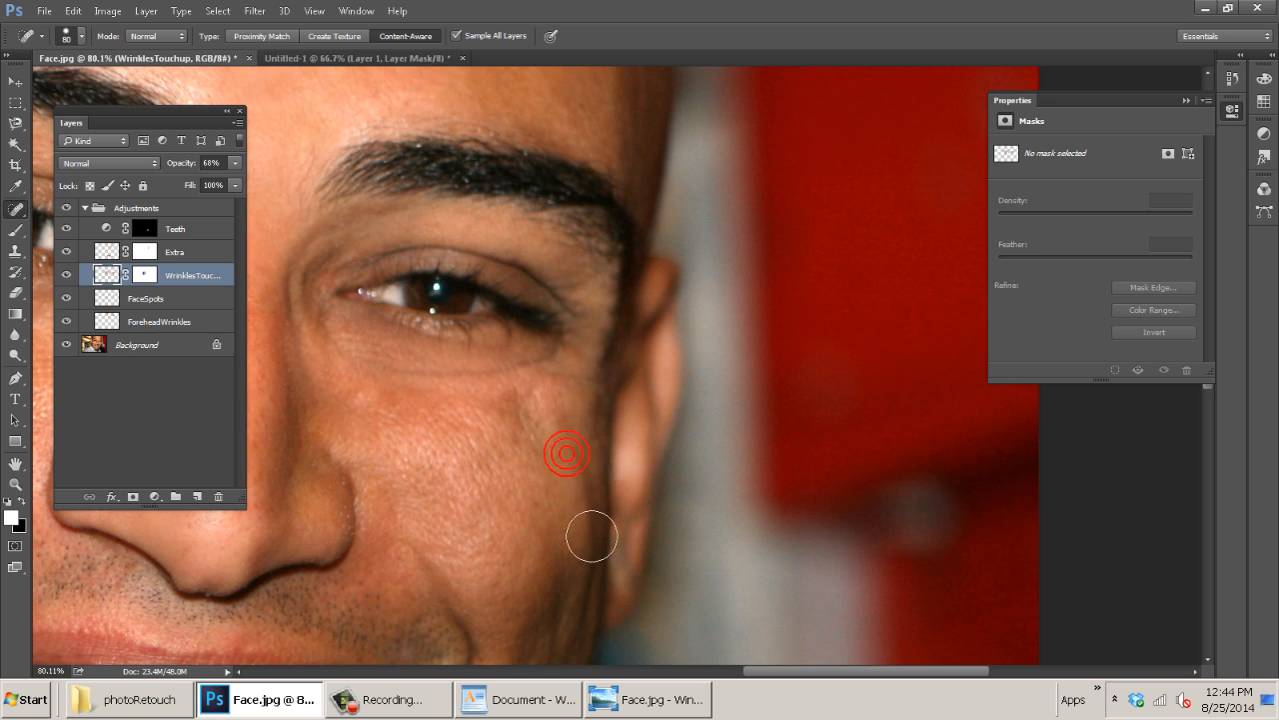
click(552, 378)
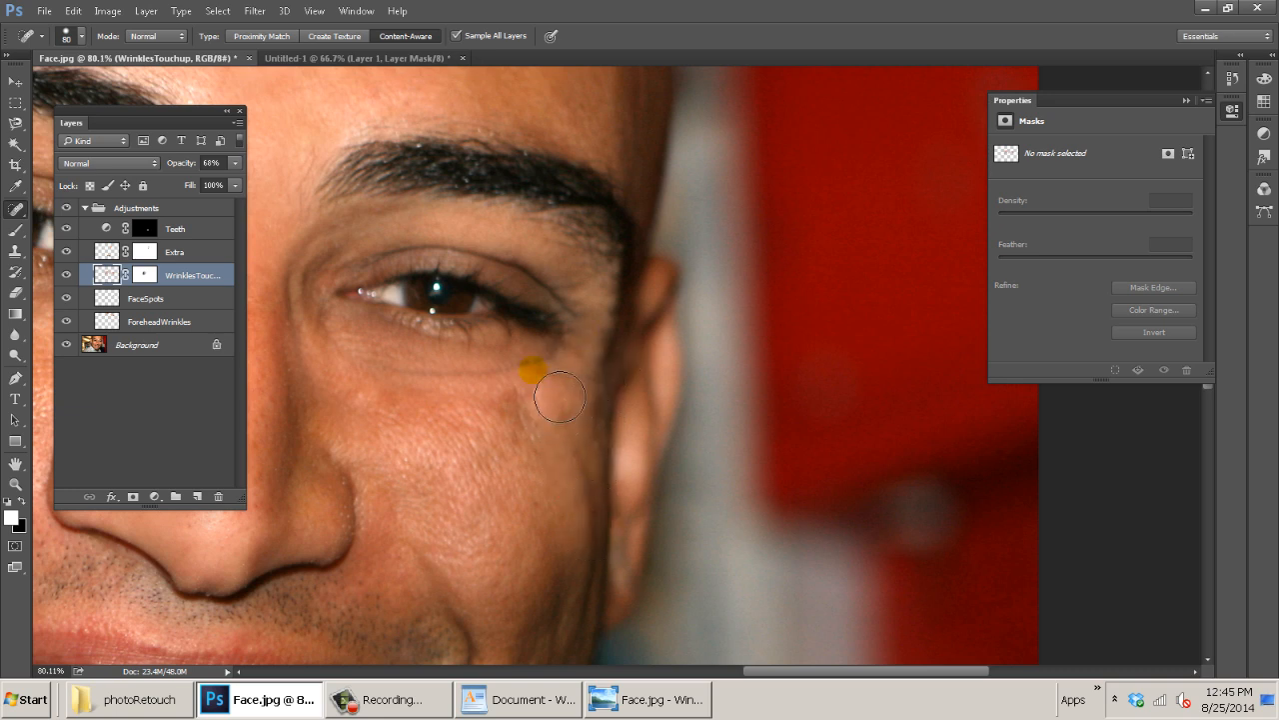
Reduce the healing brush size to 35 and heal the fine lines beneath the outer corner of the eye.
key(bracketleft)
key(bracketleft)
key(bracketleft)
click(521, 373)
click(545, 353)
click(544, 371)
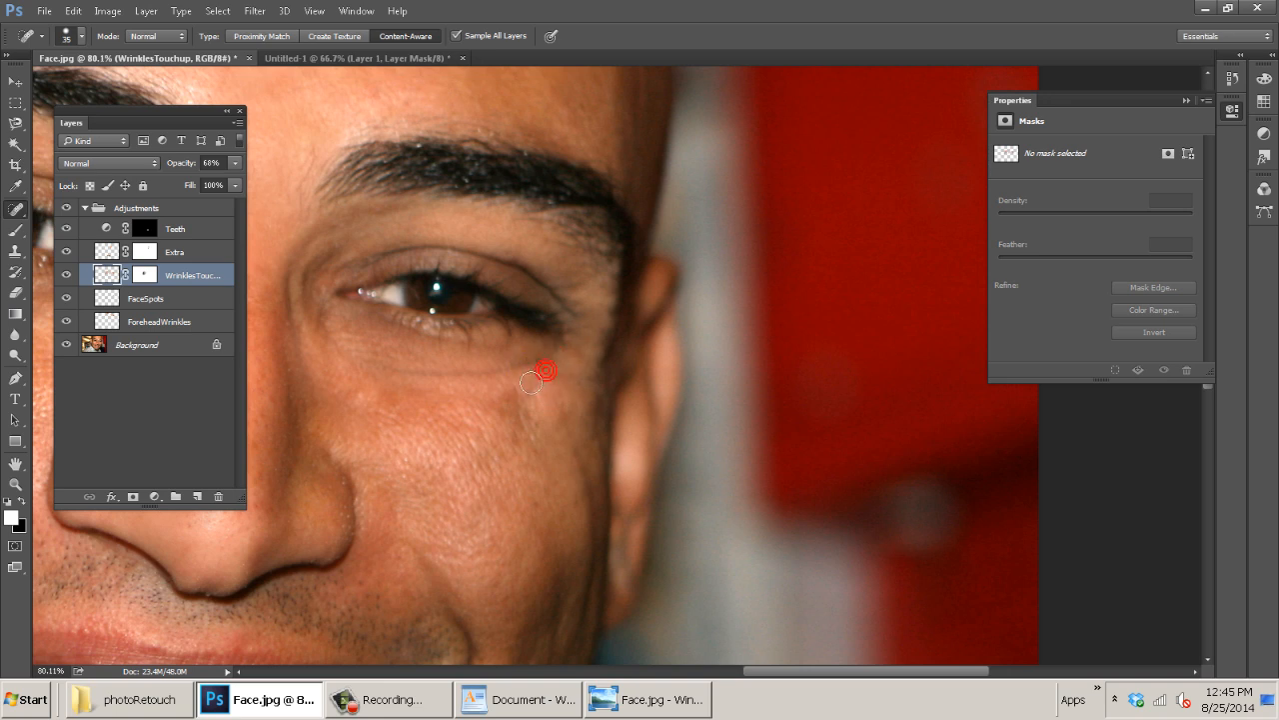
click(518, 369)
click(538, 367)
click(529, 375)
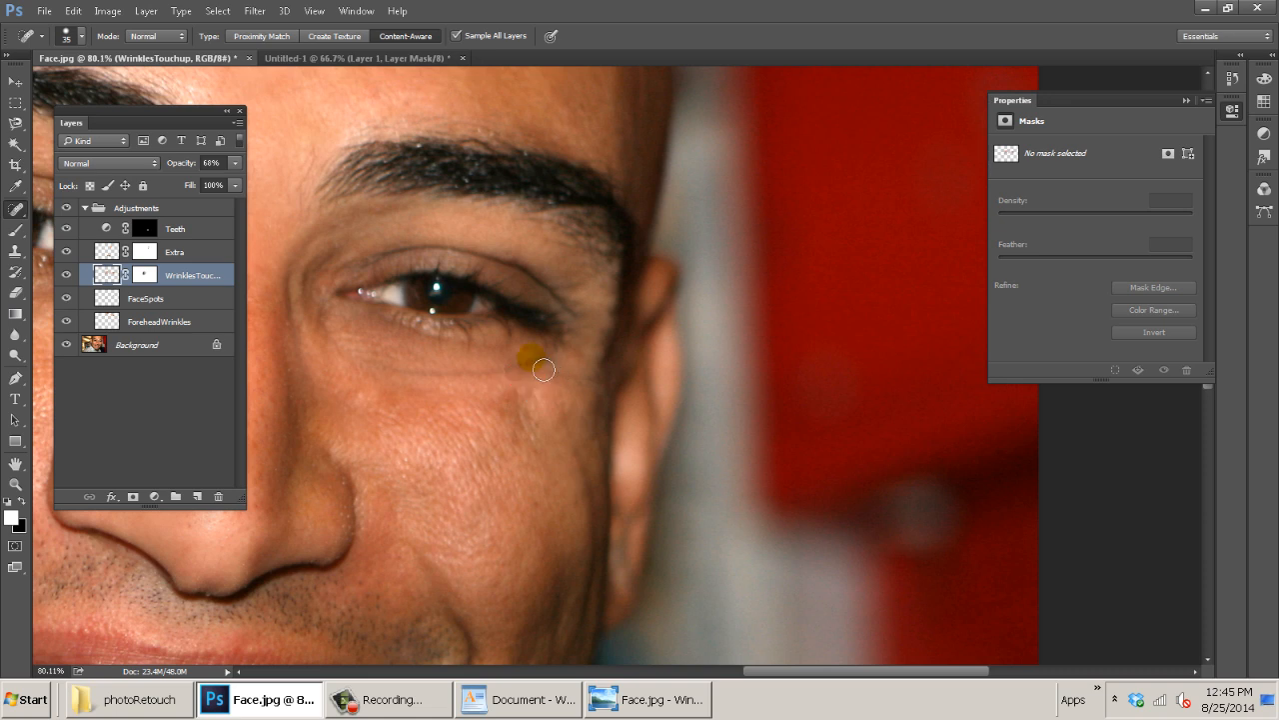
mouse_move(526, 356)
mouse_down()
mouse_move(493, 366)
mouse_move(483, 392)
mouse_up()
click(530, 414)
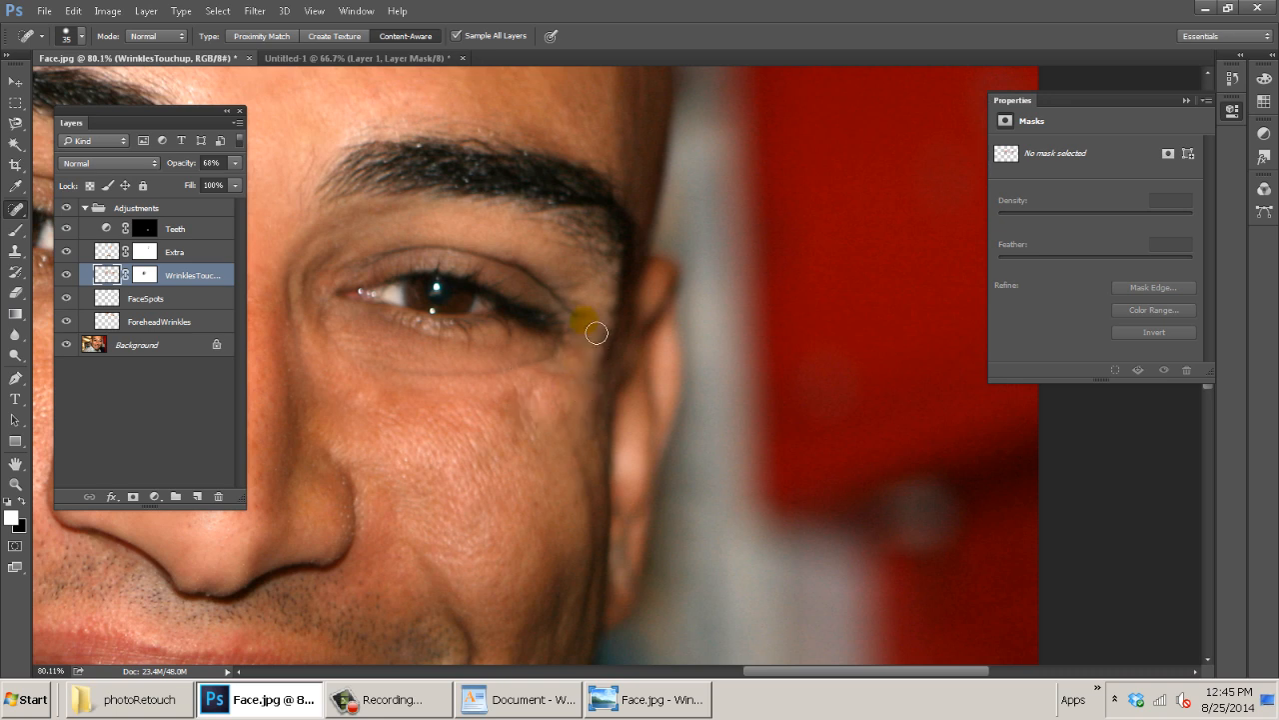
Heal the small creases at the outer corner and along the upper lid of the same eye.
drag(563, 293, 528, 266)
click(555, 294)
click(577, 315)
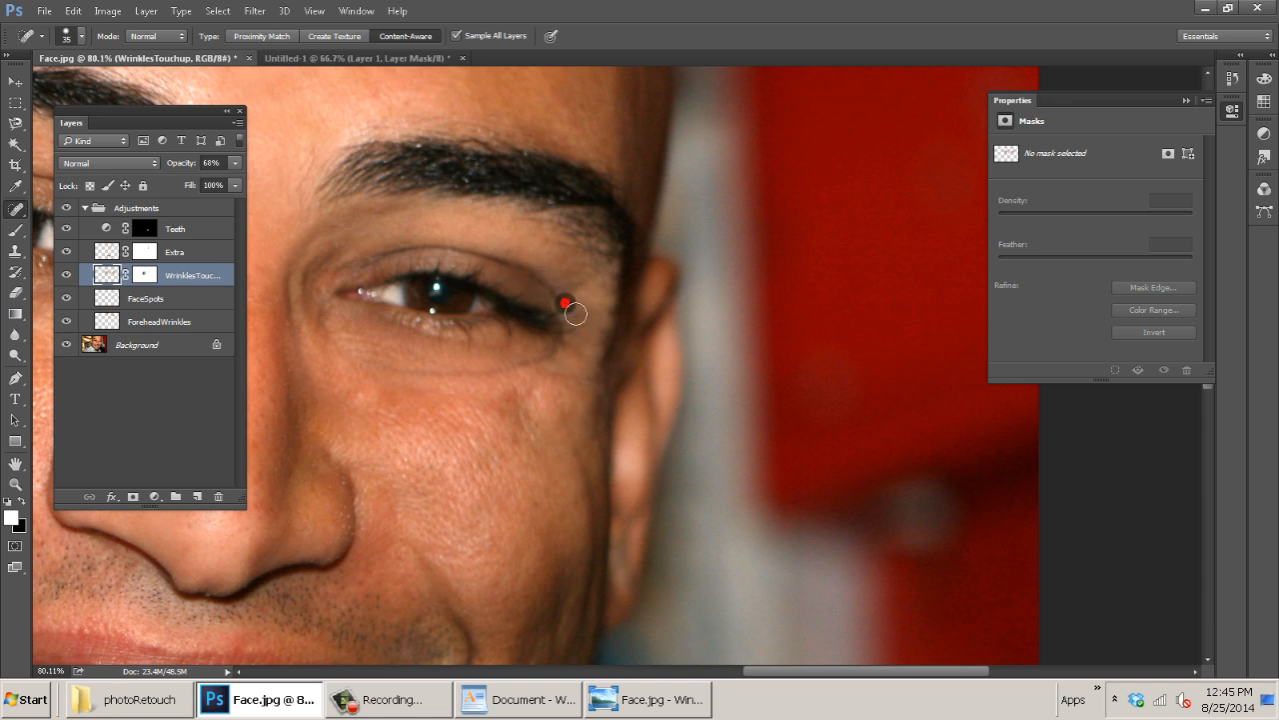
click(532, 281)
Heal along the smile line from beside the mouth corner down toward the jaw on the WrinklesTouchup layer.
scroll(587, 455, down, 3)
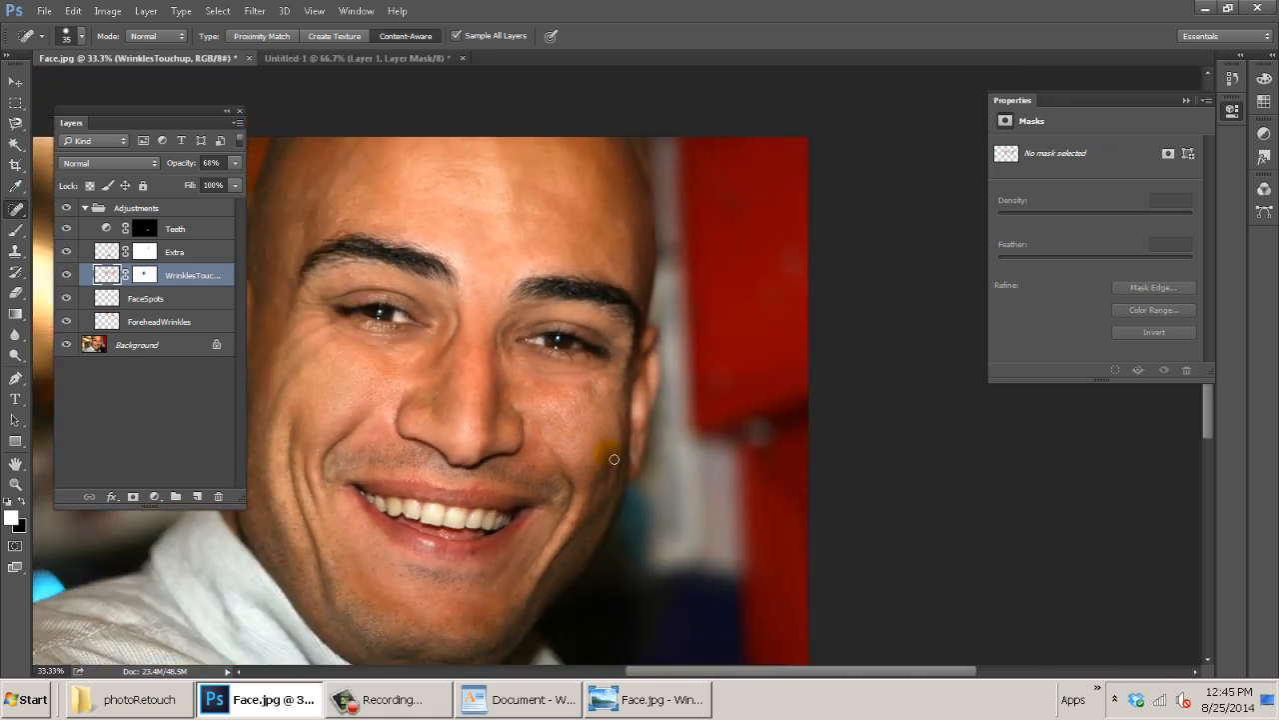
drag(613, 468, 609, 371)
mouse_move(574, 441)
mouse_down()
mouse_move(602, 440)
mouse_move(633, 395)
mouse_up()
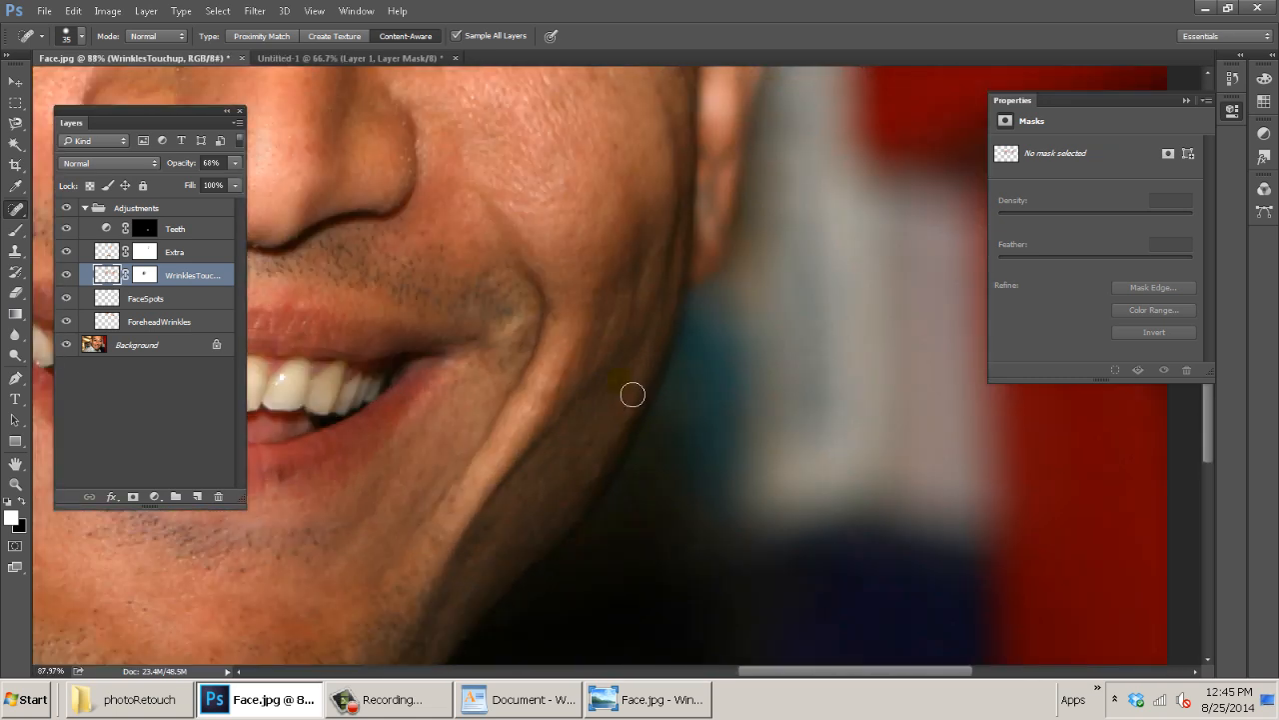
mouse_move(548, 295)
mouse_down()
mouse_move(557, 332)
mouse_move(542, 394)
mouse_move(558, 318)
mouse_up()
click(543, 291)
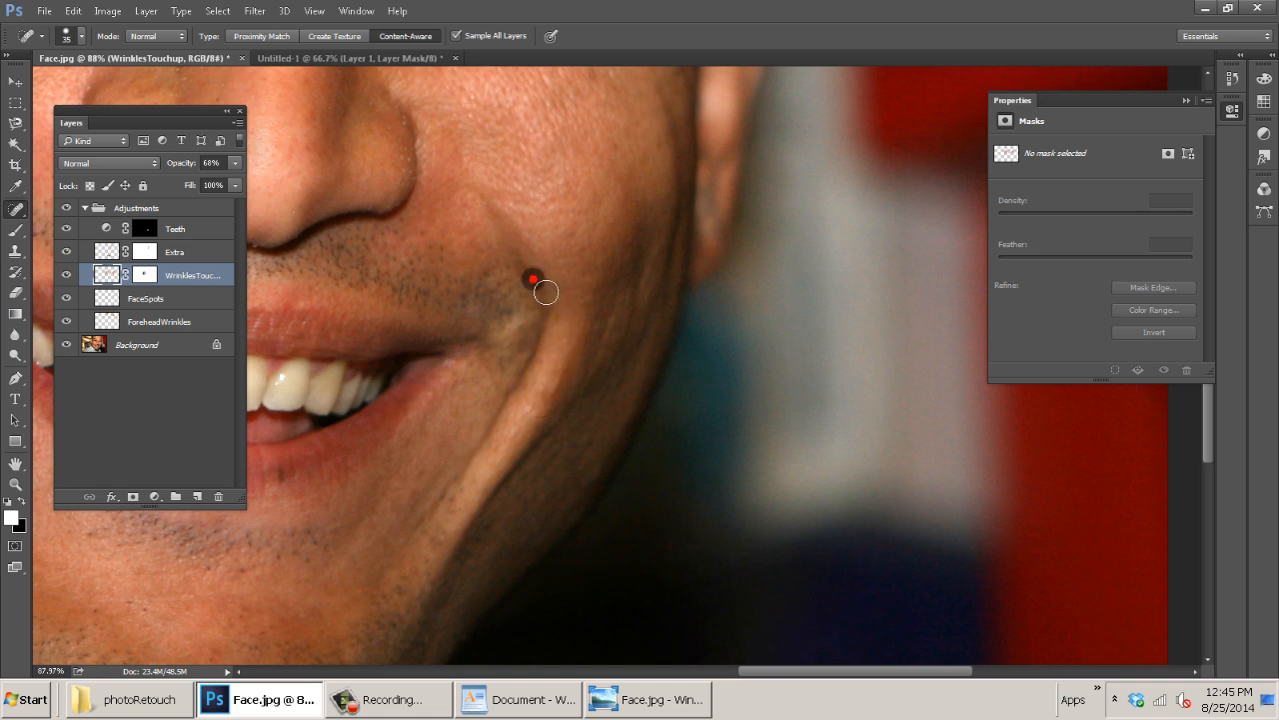
mouse_move(546, 371)
mouse_down()
mouse_move(530, 367)
mouse_move(535, 355)
mouse_up()
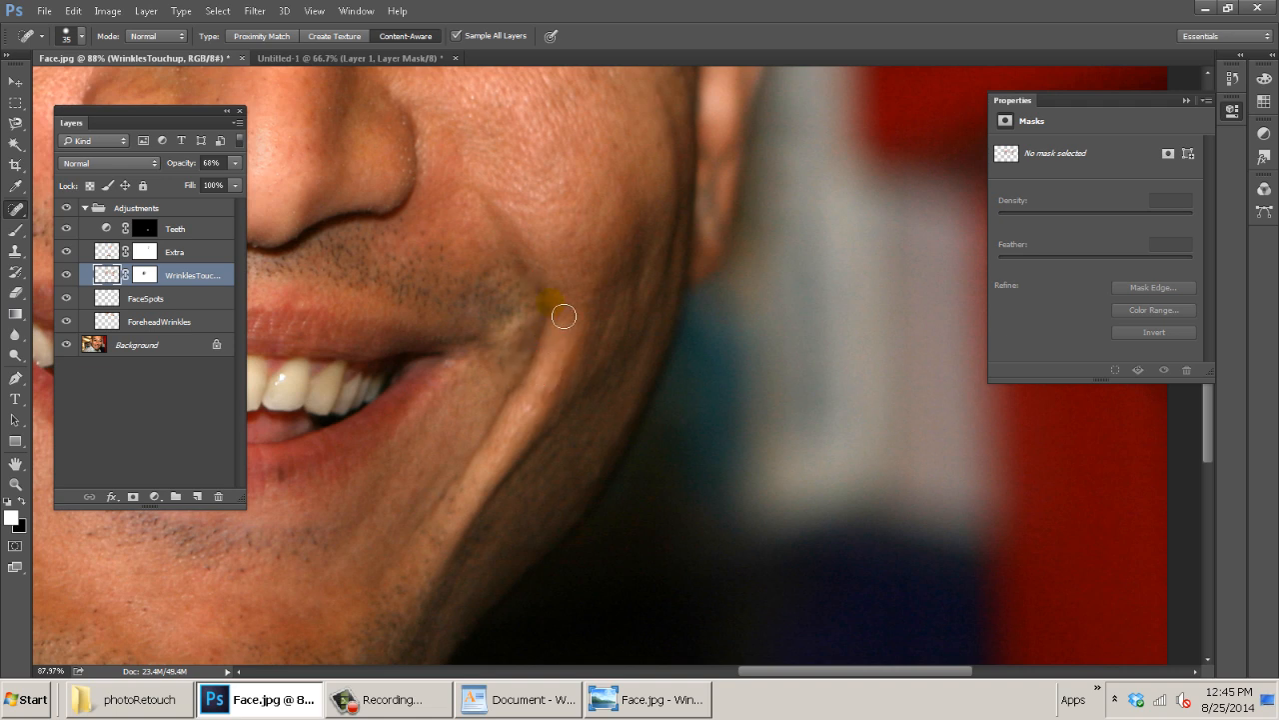
mouse_move(538, 296)
mouse_down()
mouse_move(559, 337)
mouse_move(544, 388)
mouse_move(403, 539)
mouse_up()
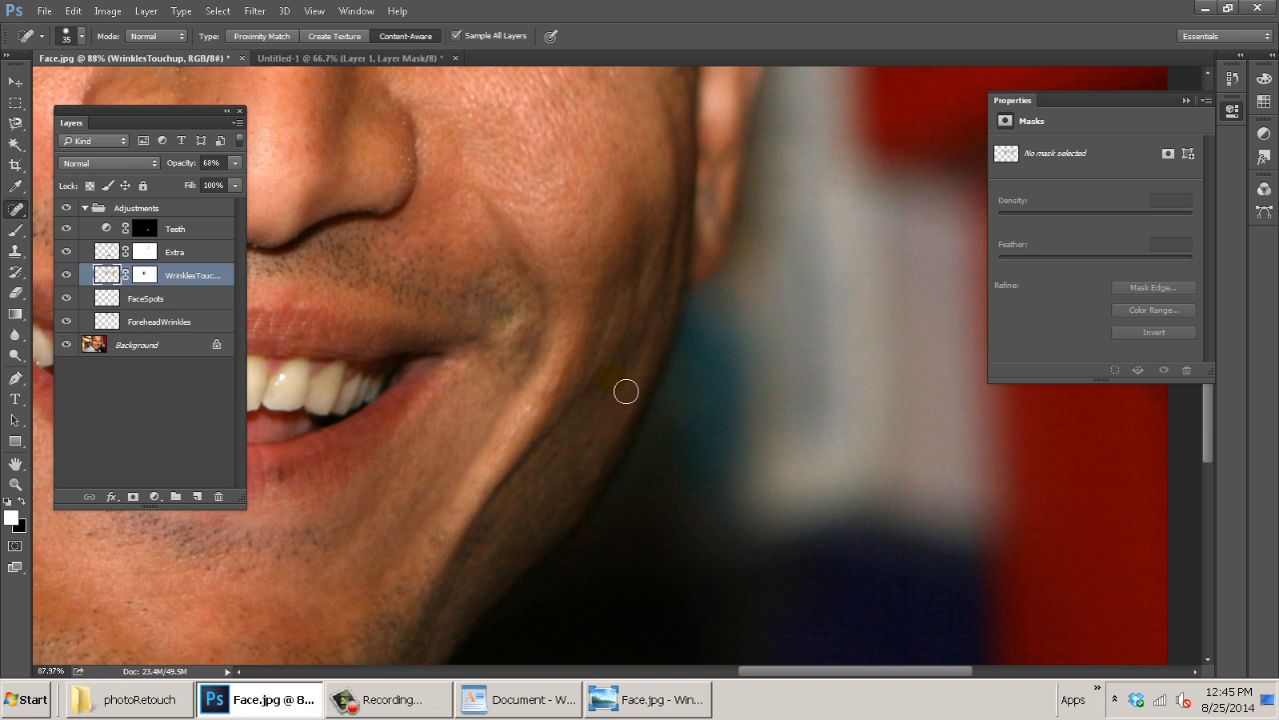
drag(558, 325, 529, 456)
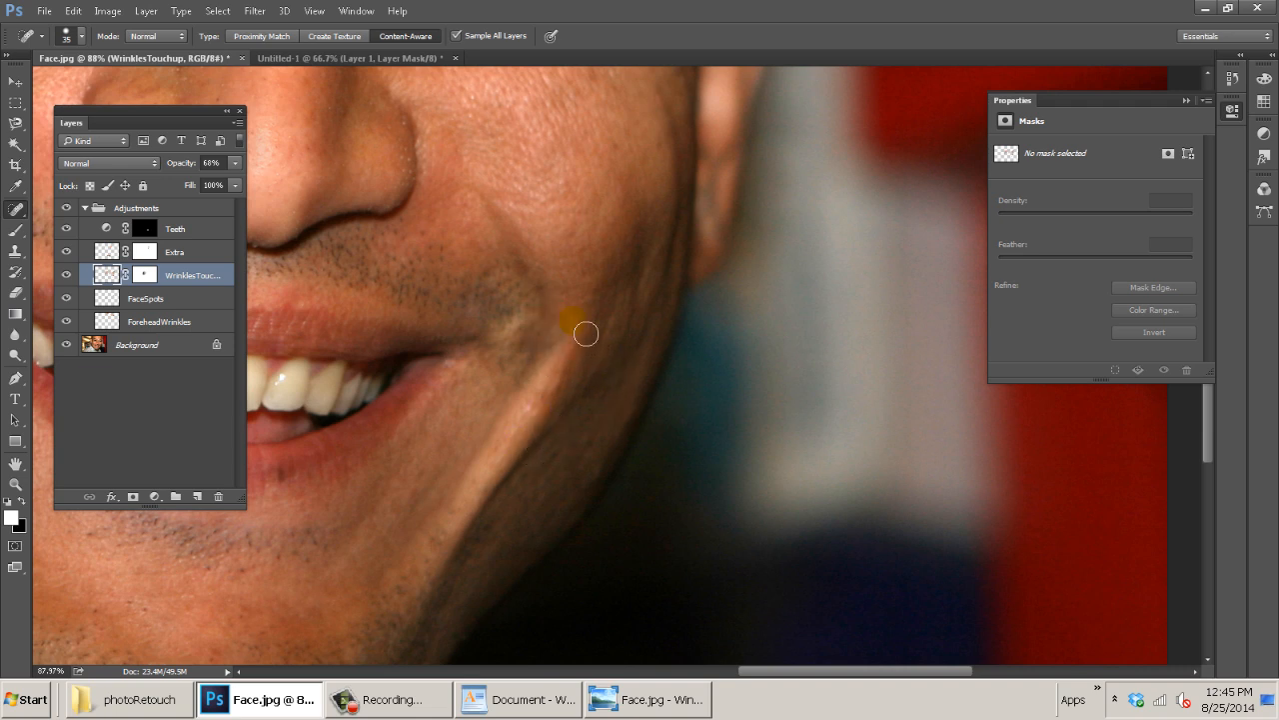
drag(573, 316, 532, 461)
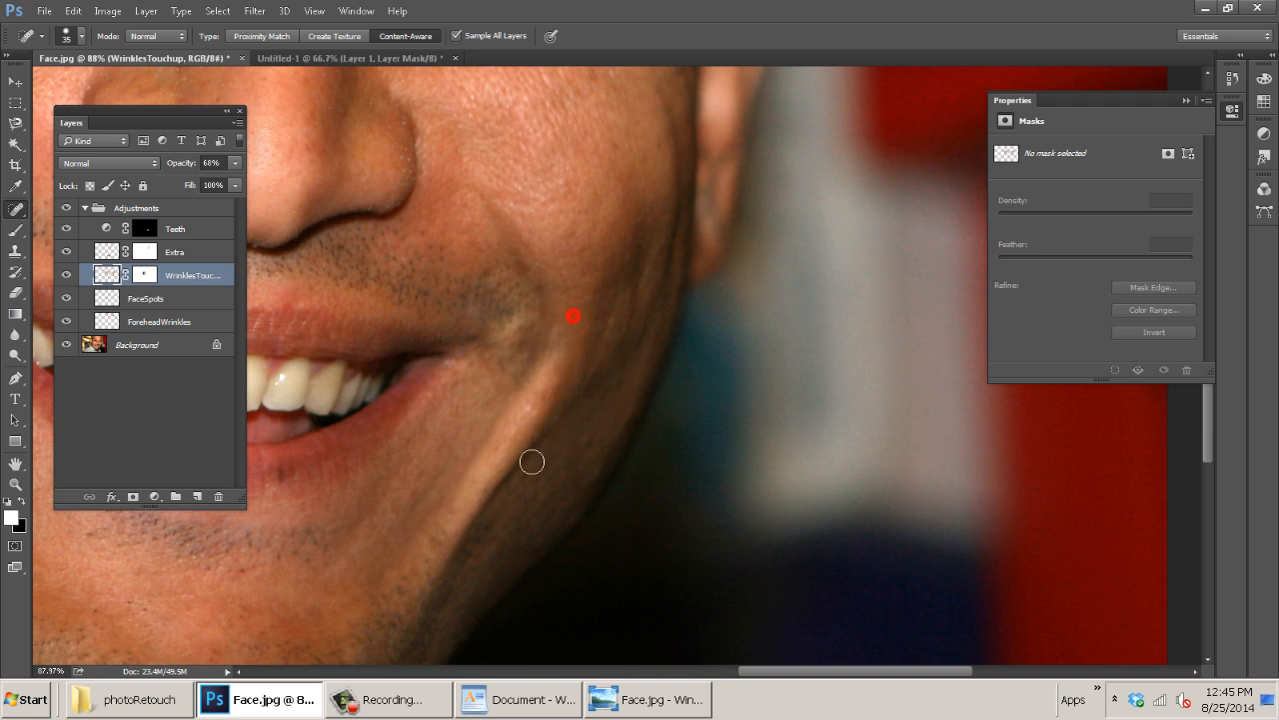
Set the healing brush hardness to 12% and heal once more along the smile line beside the mouth.
right_click(569, 326)
click(603, 399)
click(569, 327)
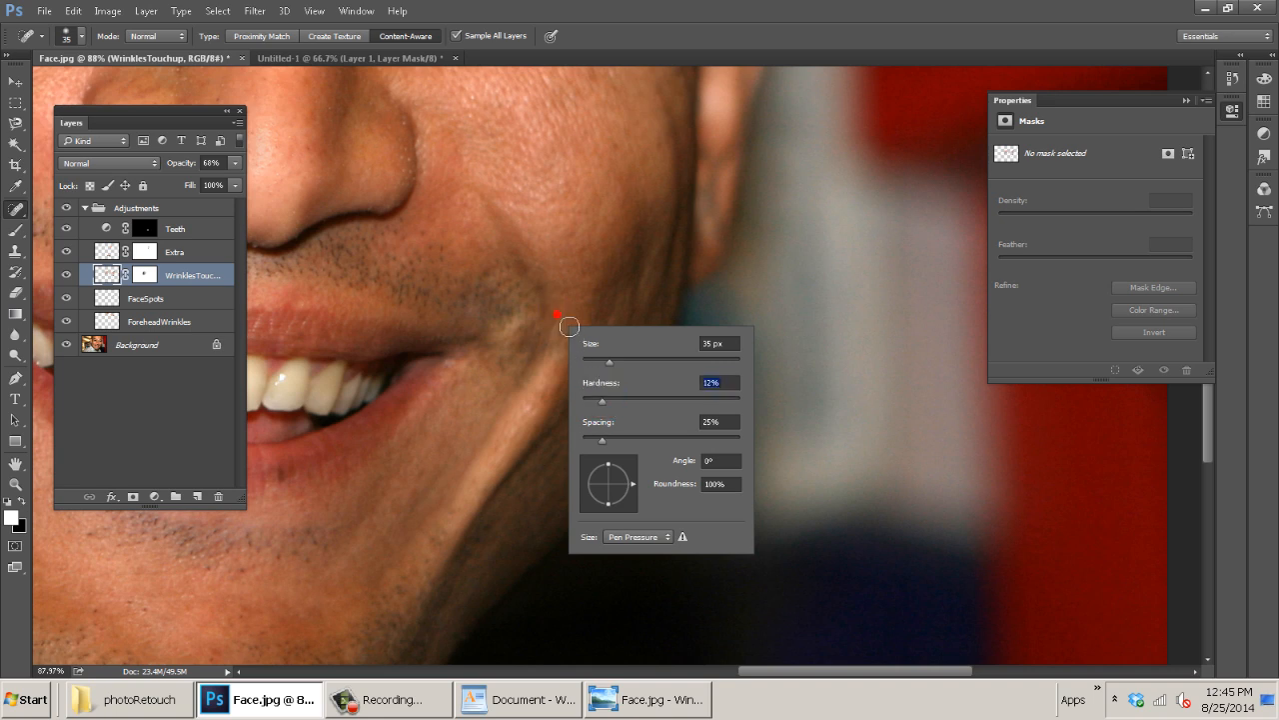
click(571, 326)
mouse_move(551, 303)
mouse_down()
mouse_move(550, 367)
mouse_move(525, 417)
mouse_up()
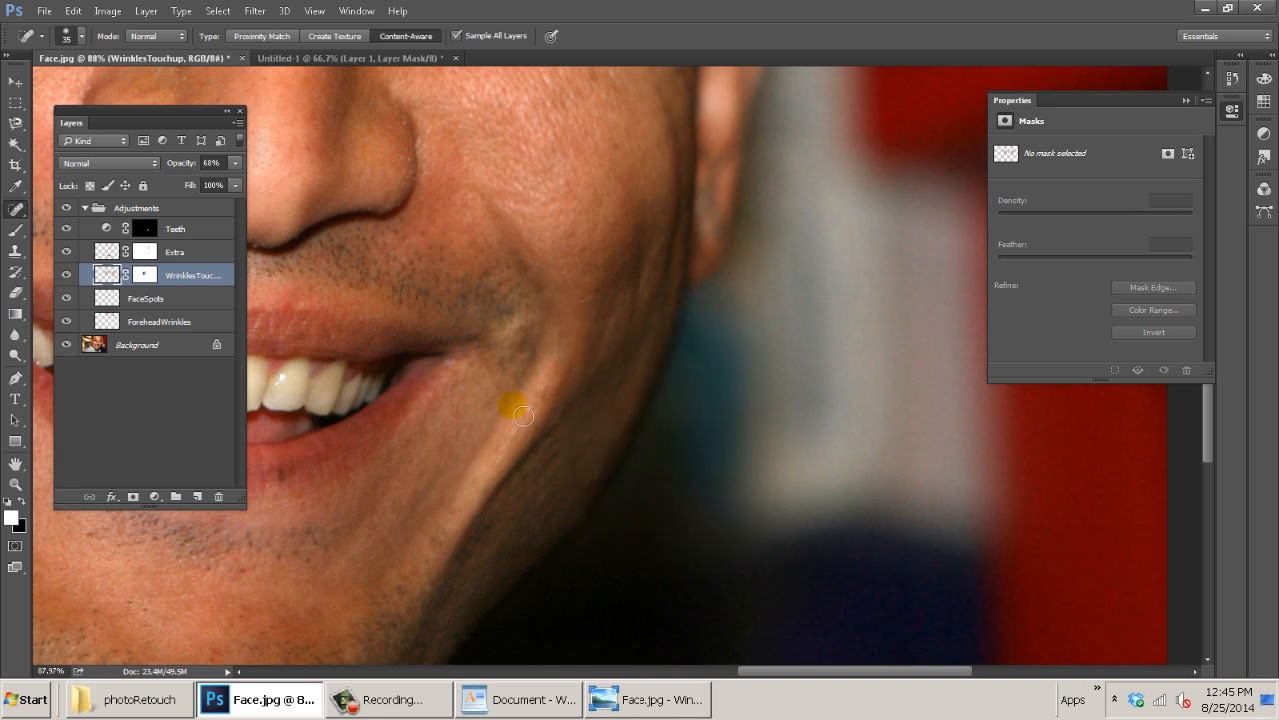
Compare the whole portrait with the WrinklesTouchup layer hidden and shown, and inspect the mouth area up close.
key(ctrl+0)
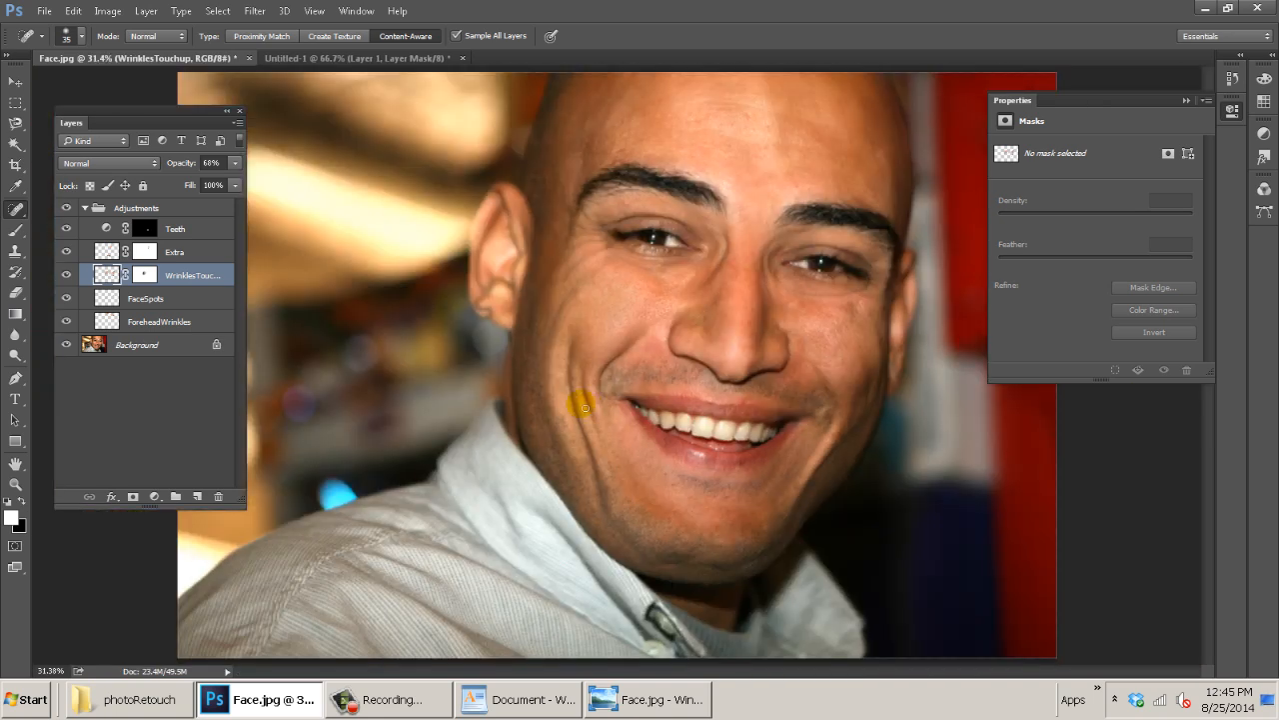
click(67, 275)
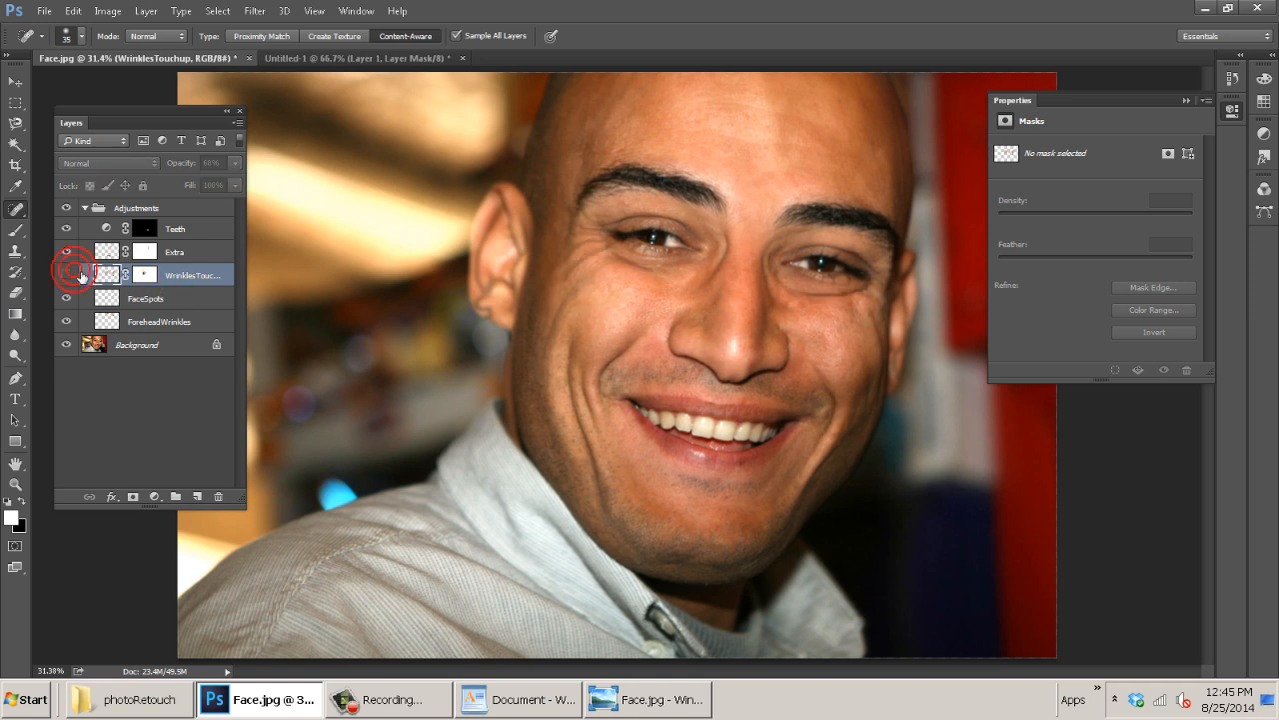
click(67, 275)
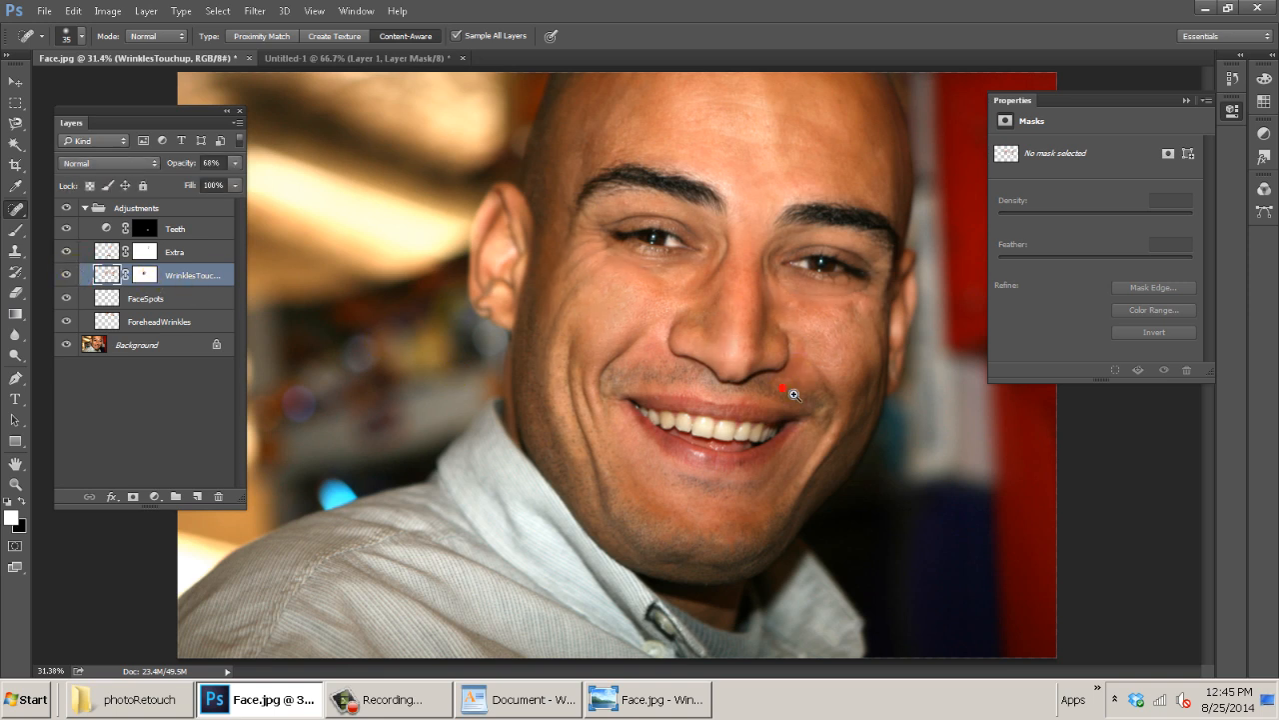
mouse_move(793, 394)
mouse_down()
mouse_move(915, 409)
mouse_move(940, 467)
mouse_up()
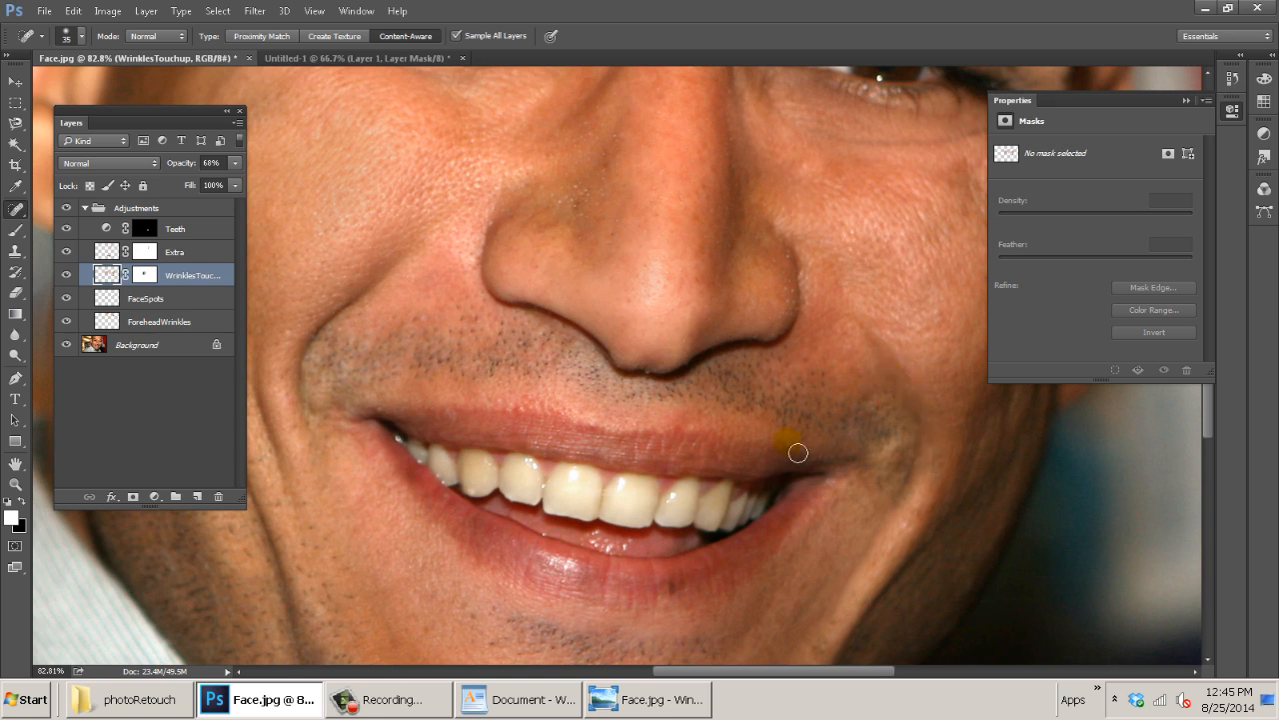
key(ctrl+0)
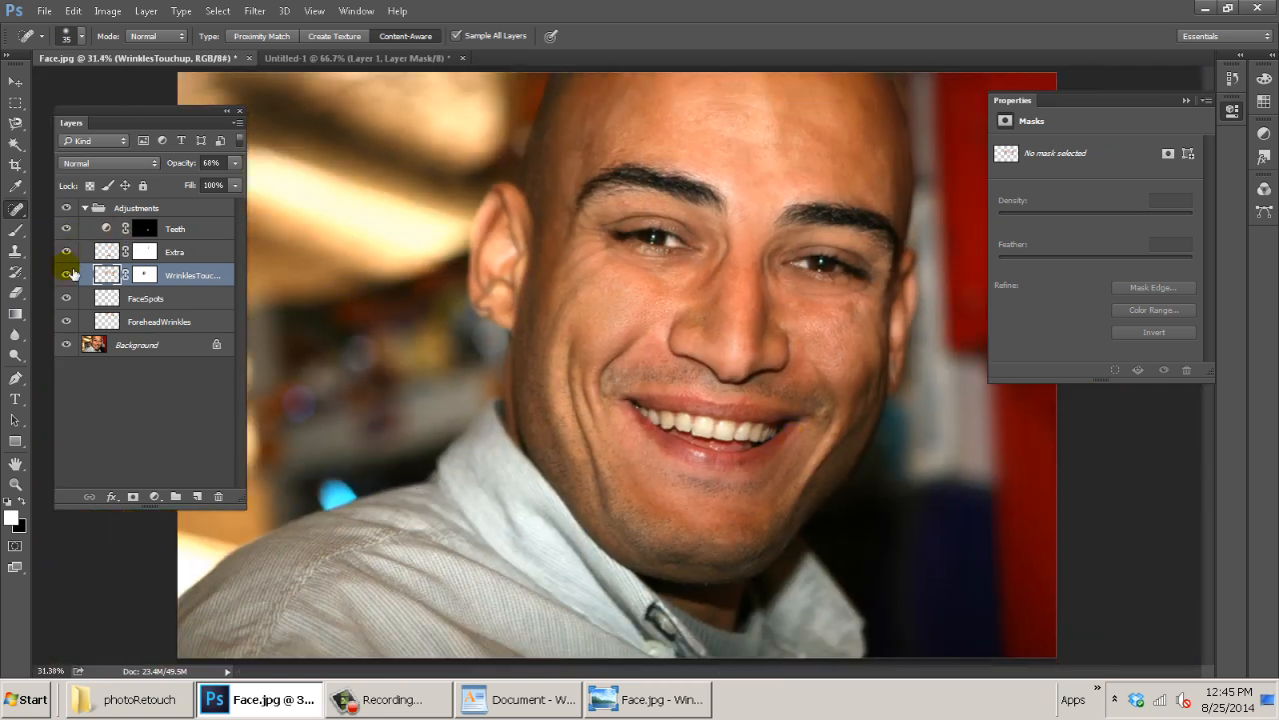
click(66, 274)
click(66, 272)
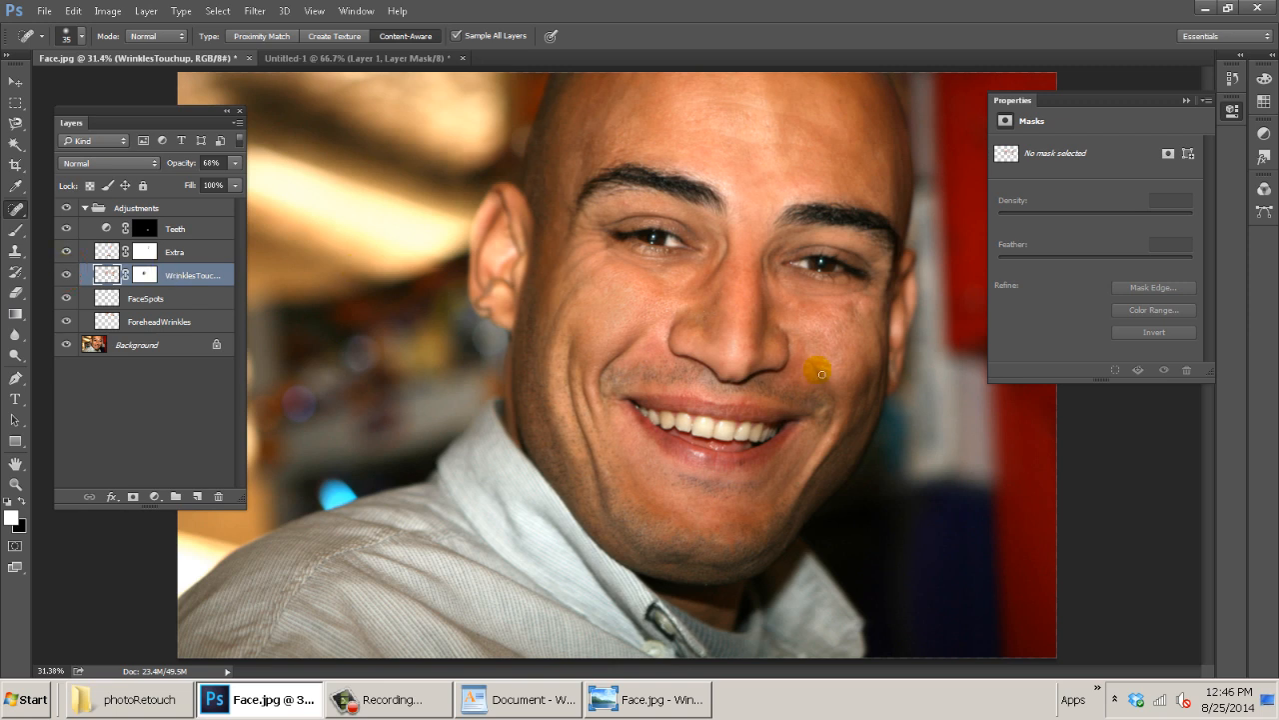
Compare the portrait before and after all retouching by hiding and showing the Adjustments group several times.
key(ctrl+minus)
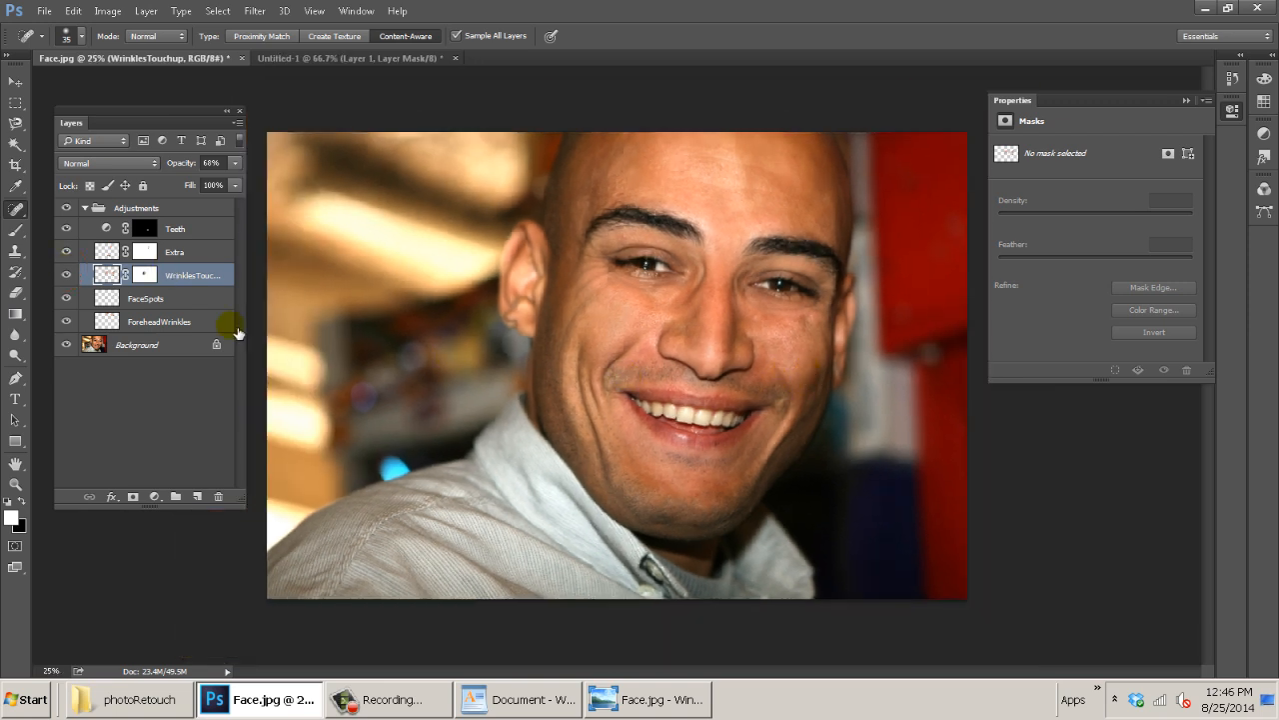
click(67, 207)
click(67, 207)
click(71, 208)
click(72, 207)
click(68, 207)
click(68, 207)
Check the WrinklesTouchup layer's effect around the eye and nose up close, and on the full face, by hiding and showing it.
mouse_move(679, 274)
mouse_down()
mouse_move(779, 278)
mouse_move(761, 349)
mouse_move(667, 423)
mouse_up()
click(778, 251)
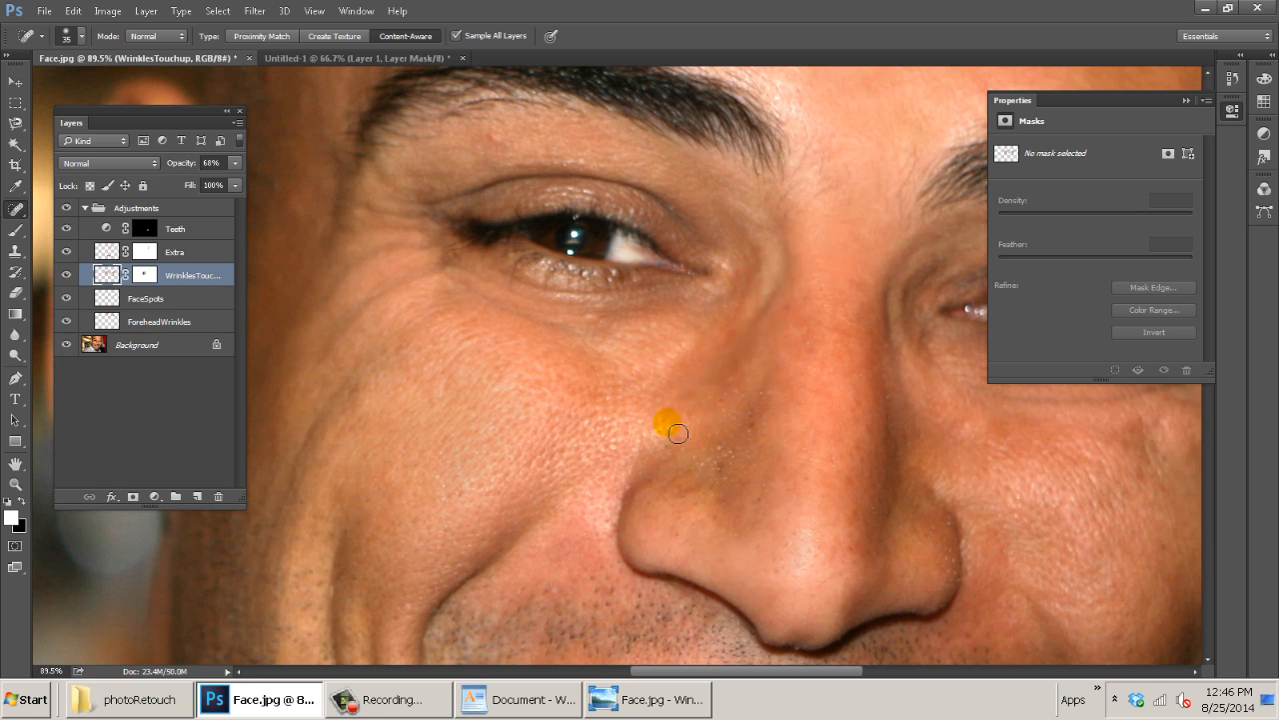
click(66, 275)
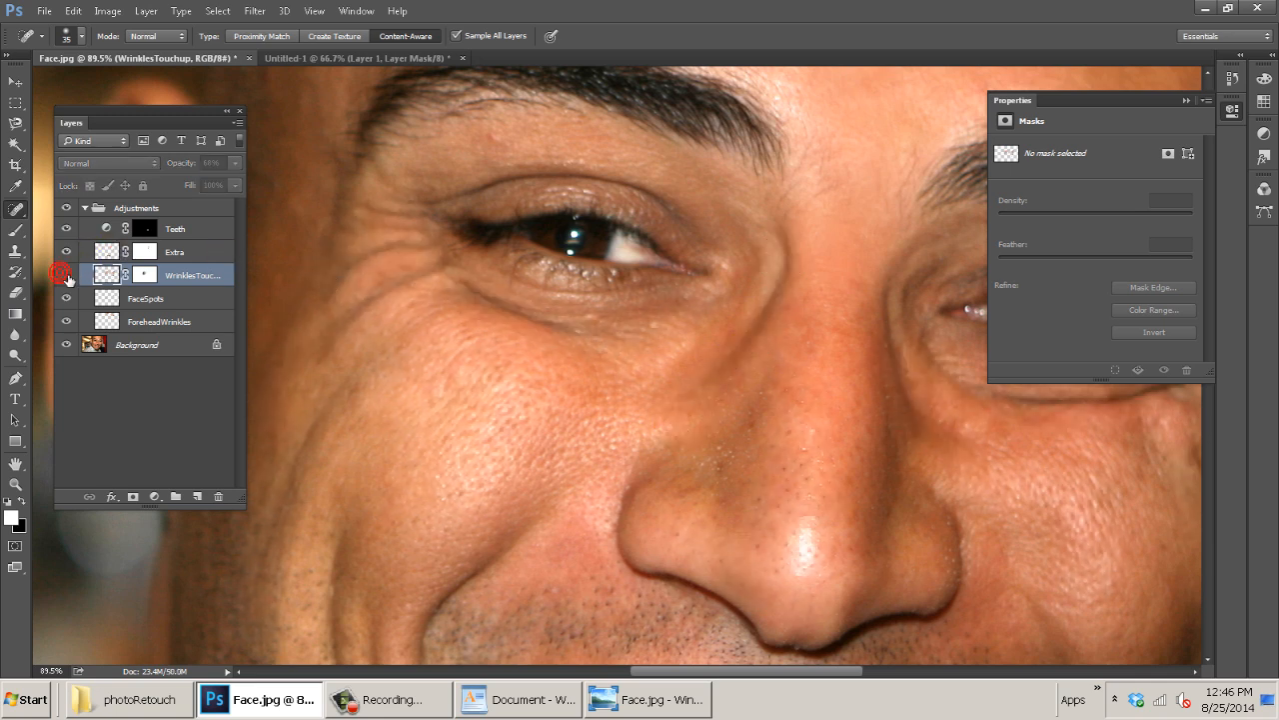
click(66, 275)
key(ctrl+0)
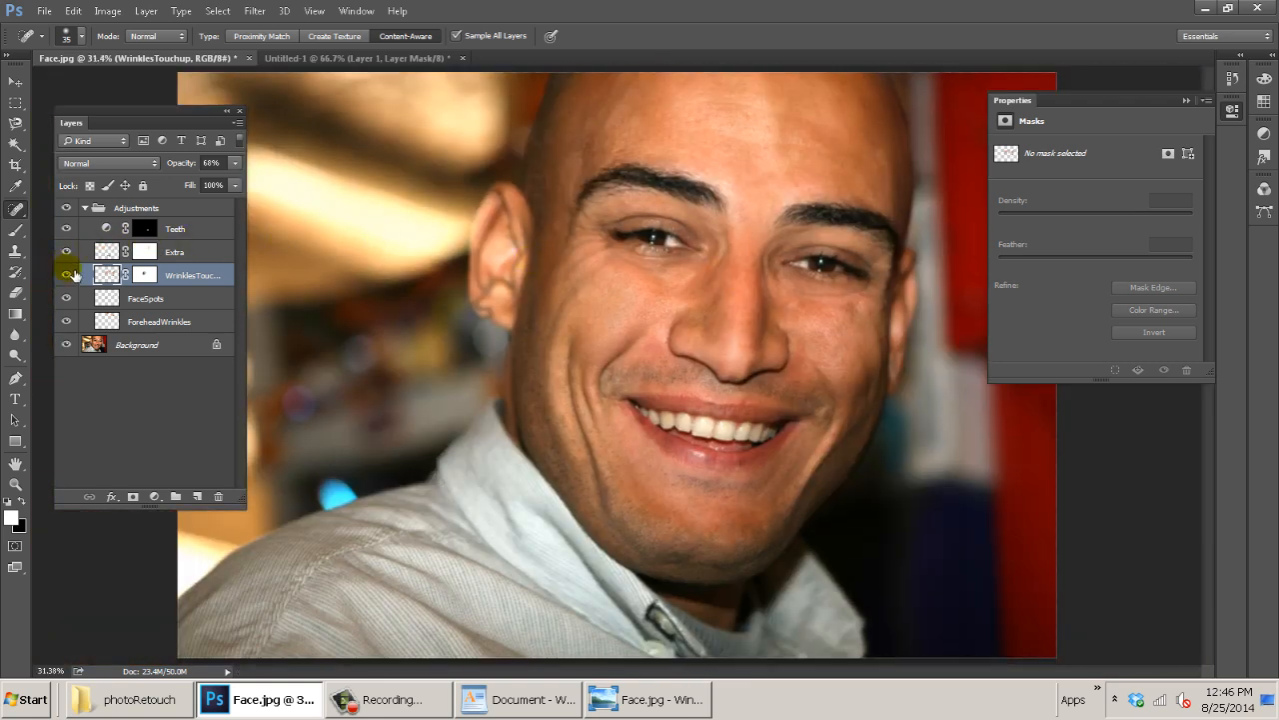
click(68, 273)
click(68, 274)
click(70, 274)
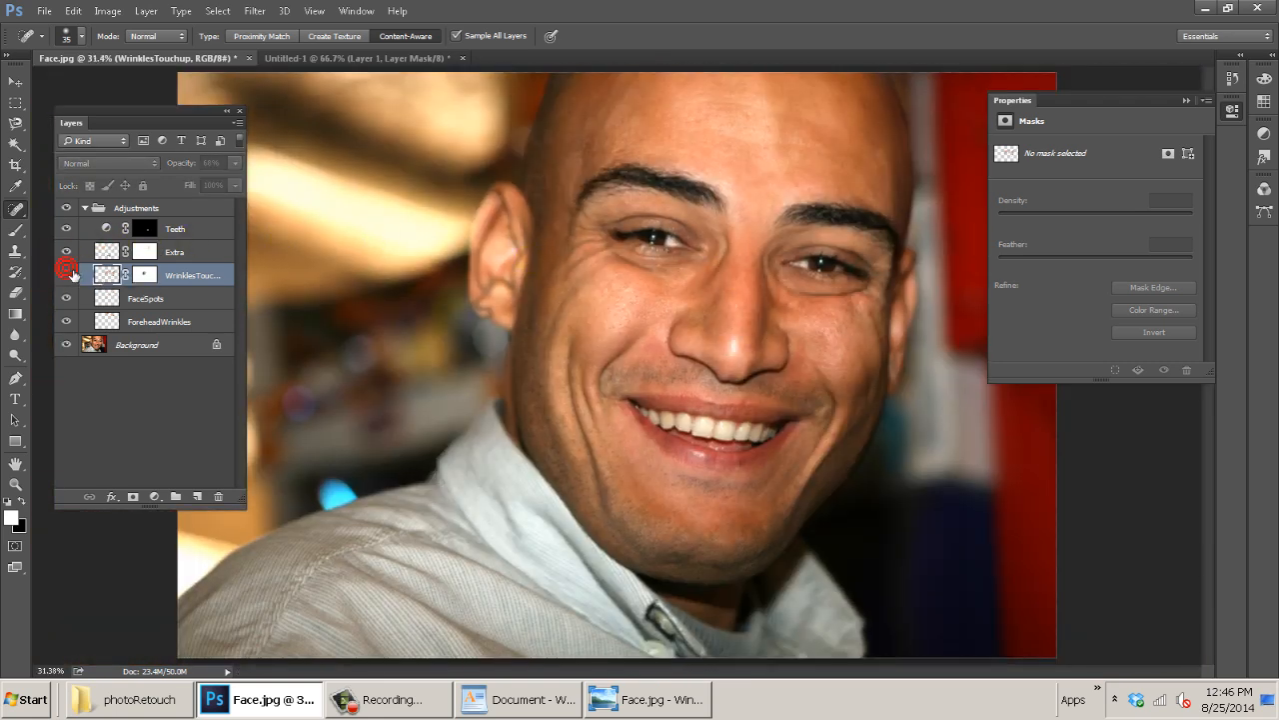
click(70, 274)
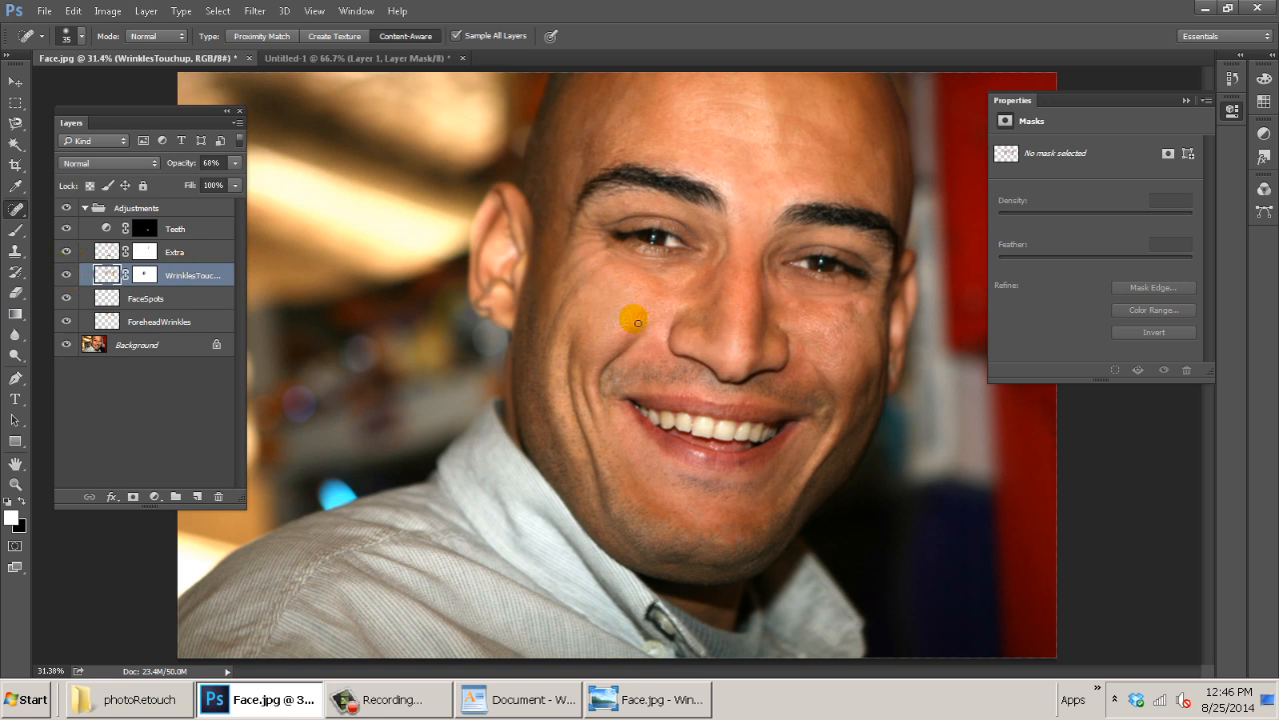
key(ctrl+minus)
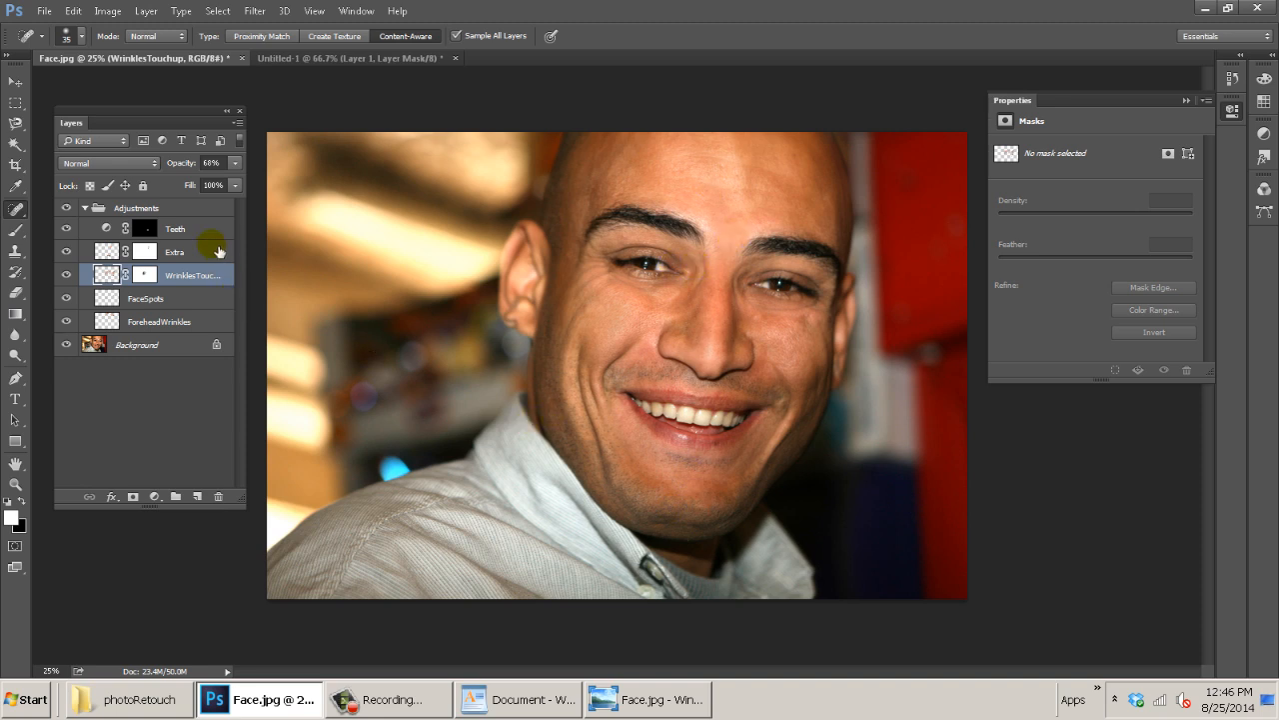
Collapse the Adjustments group and rename it Facial Adjustments.
click(86, 208)
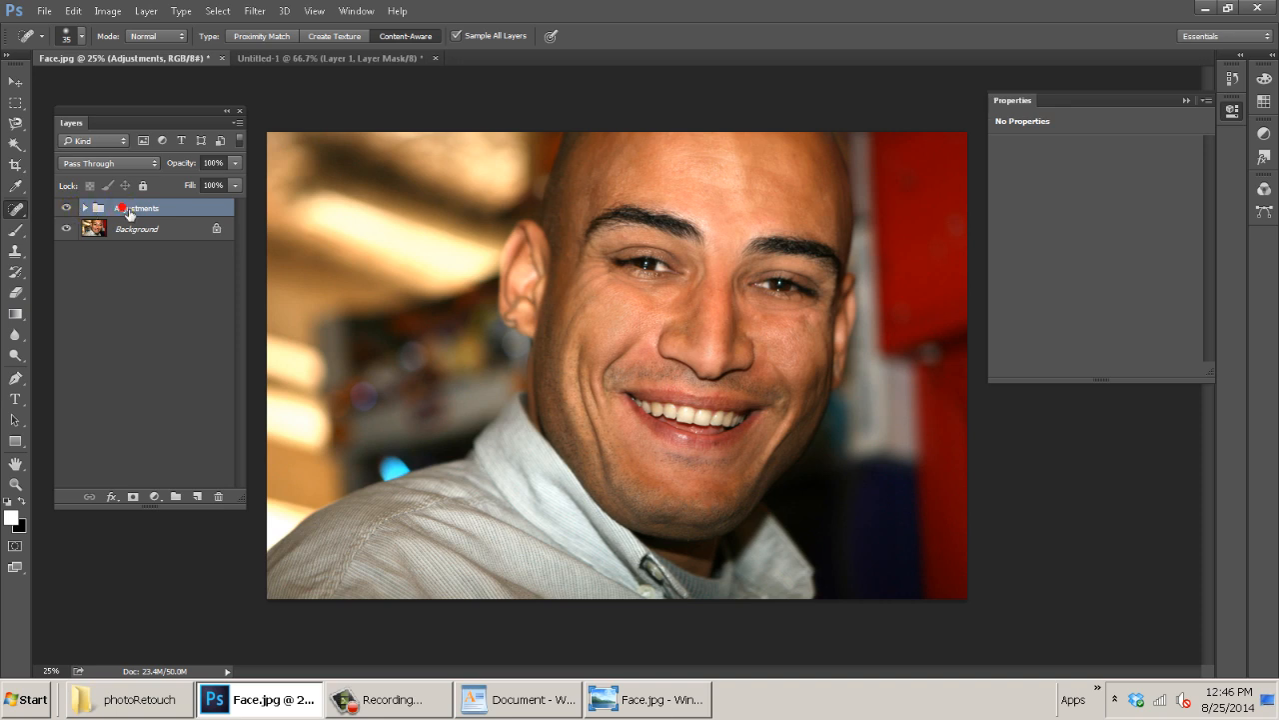
double_click(124, 208)
text(Facial)
key(Return)
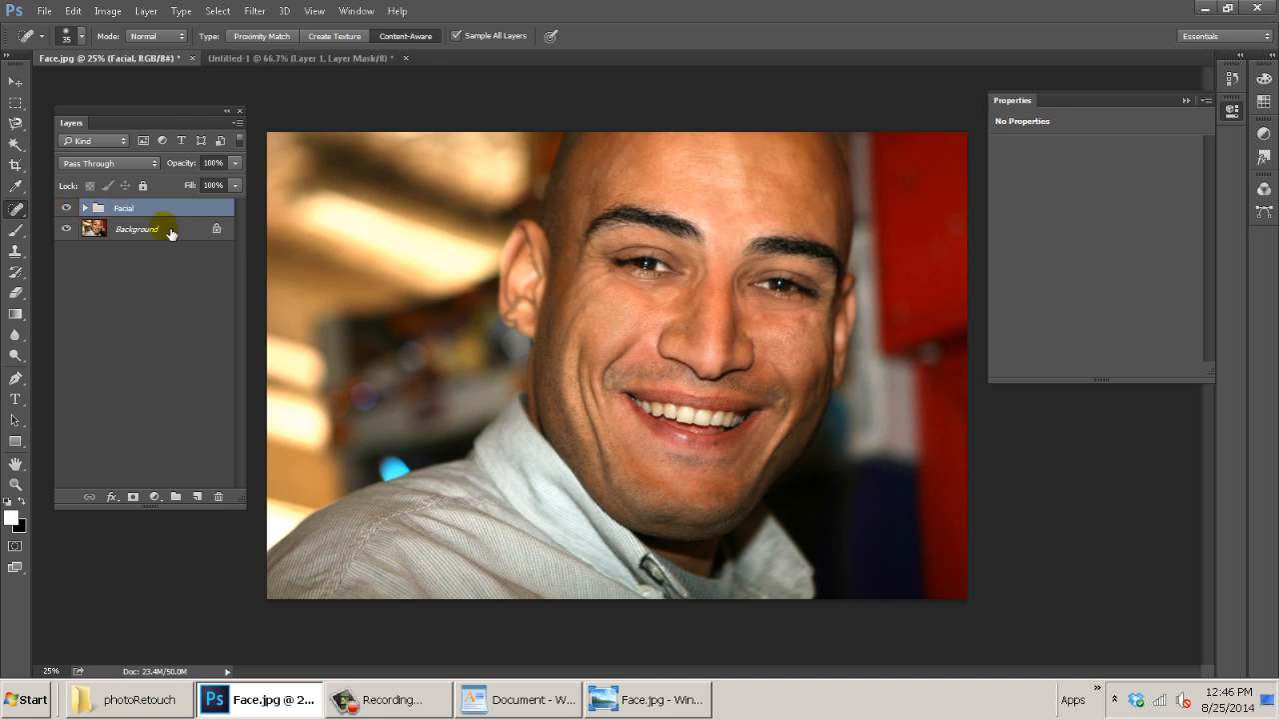
double_click(127, 208)
text(A)
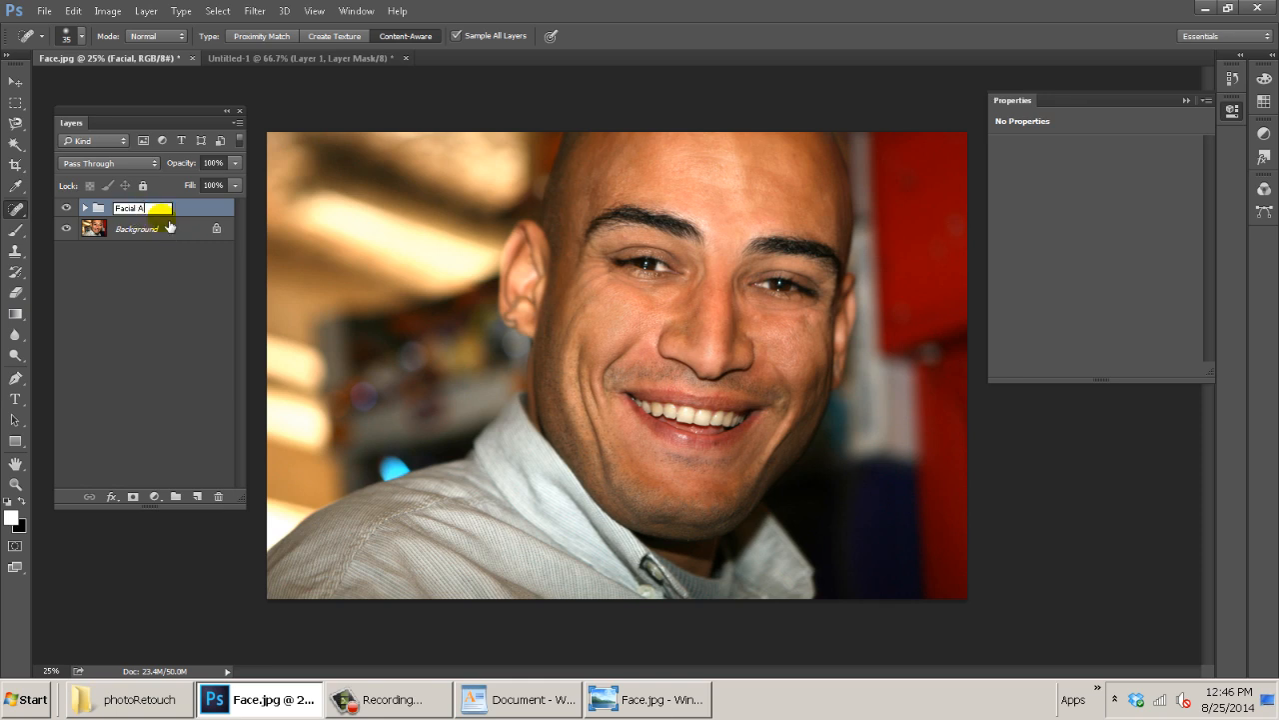
text(djustments)
key(Return)
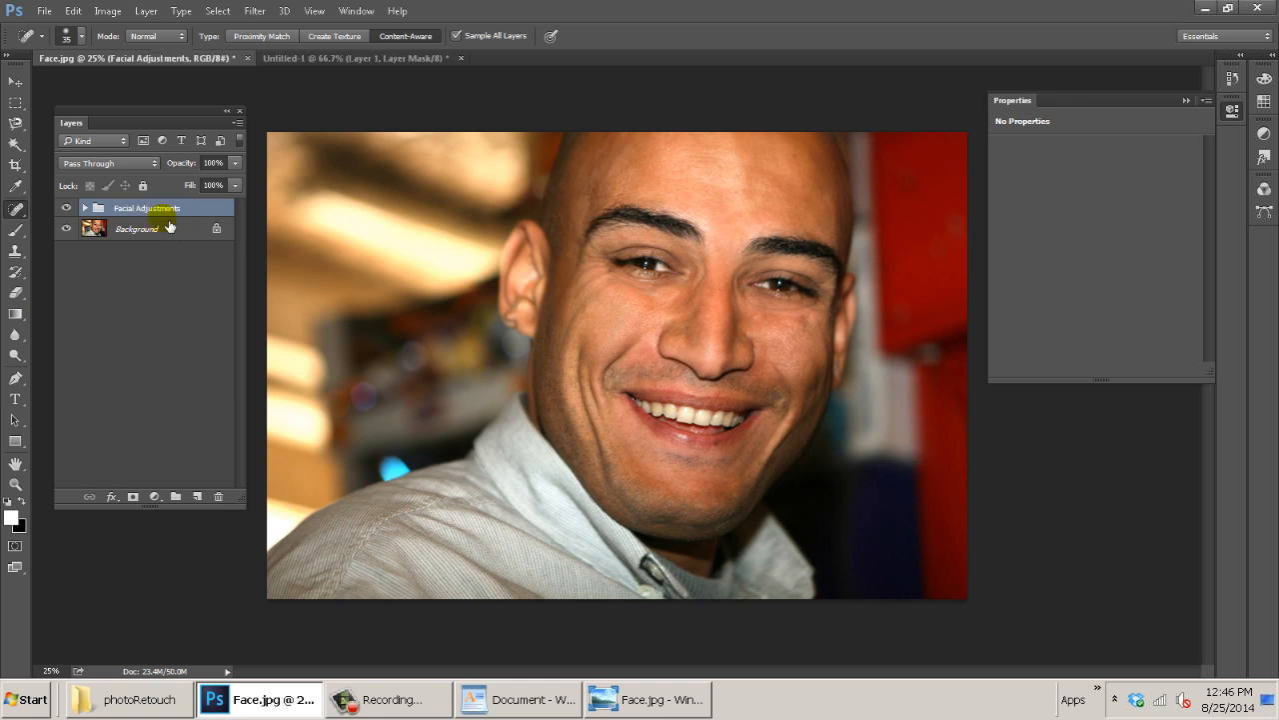
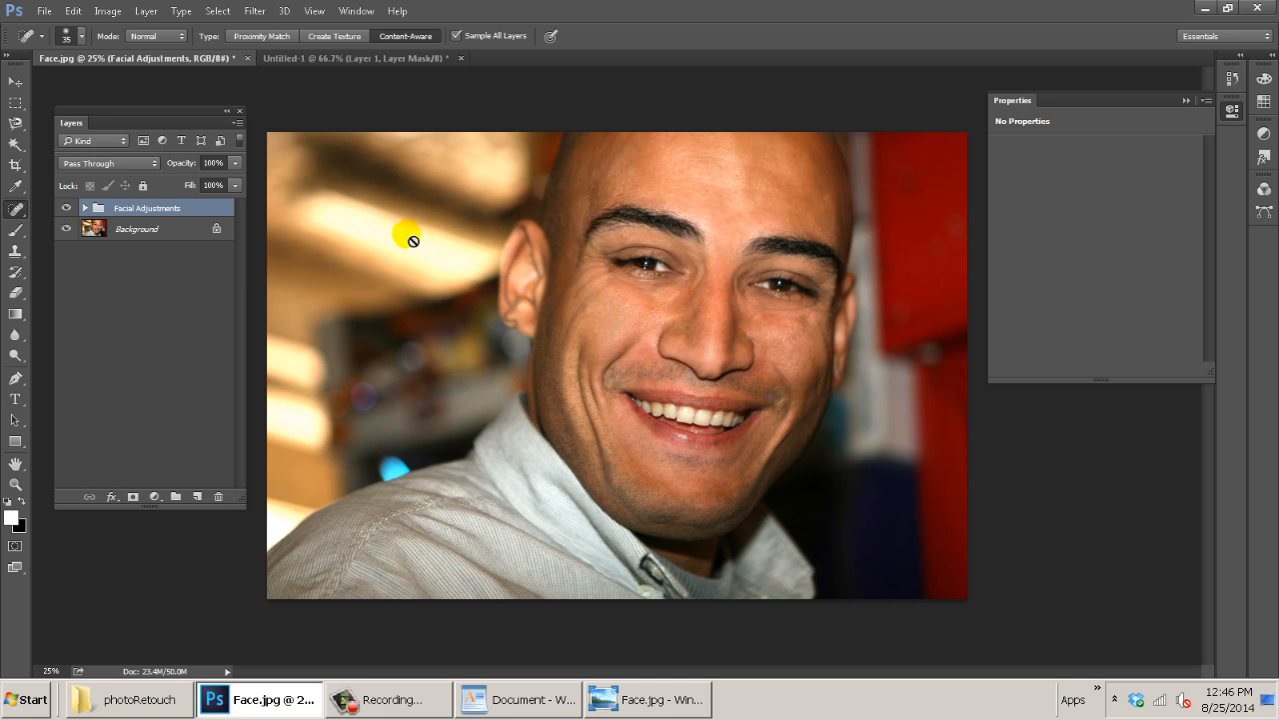
Add a Hue/Saturation adjustment layer above the Facial Adjustments group, set its saturation to -100, and compare the image with it off and on.
click(154, 497)
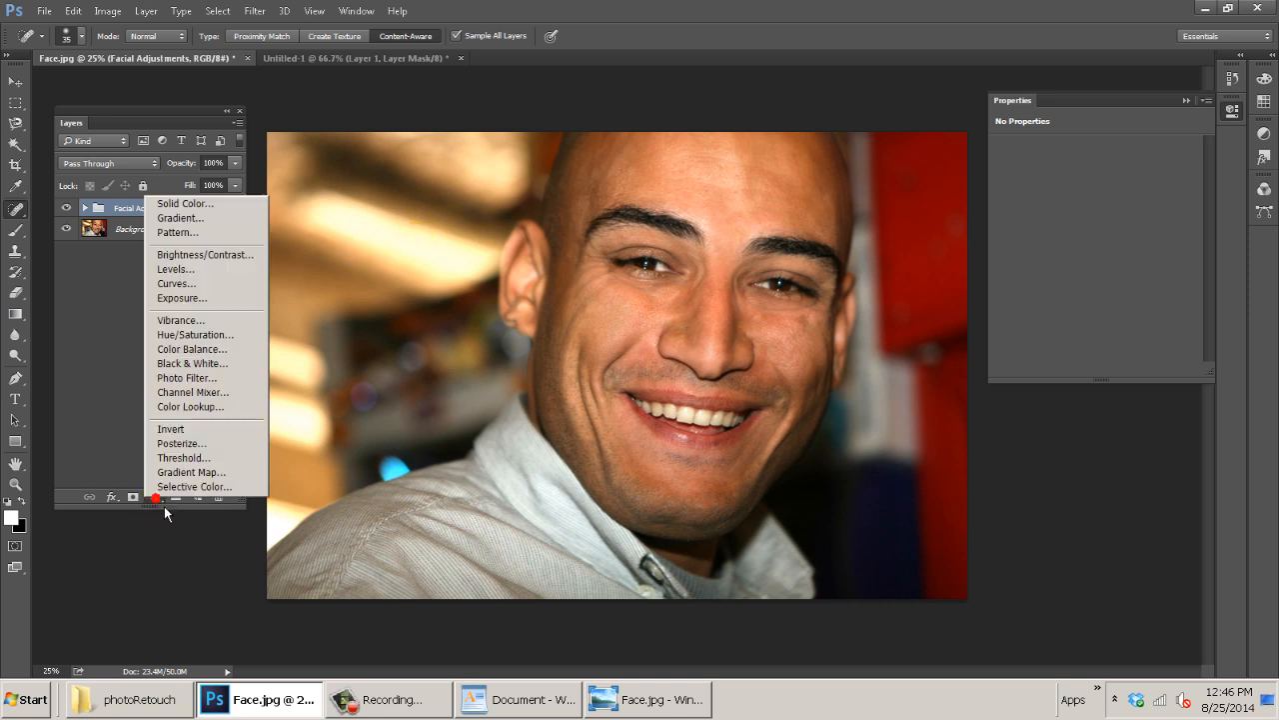
click(212, 334)
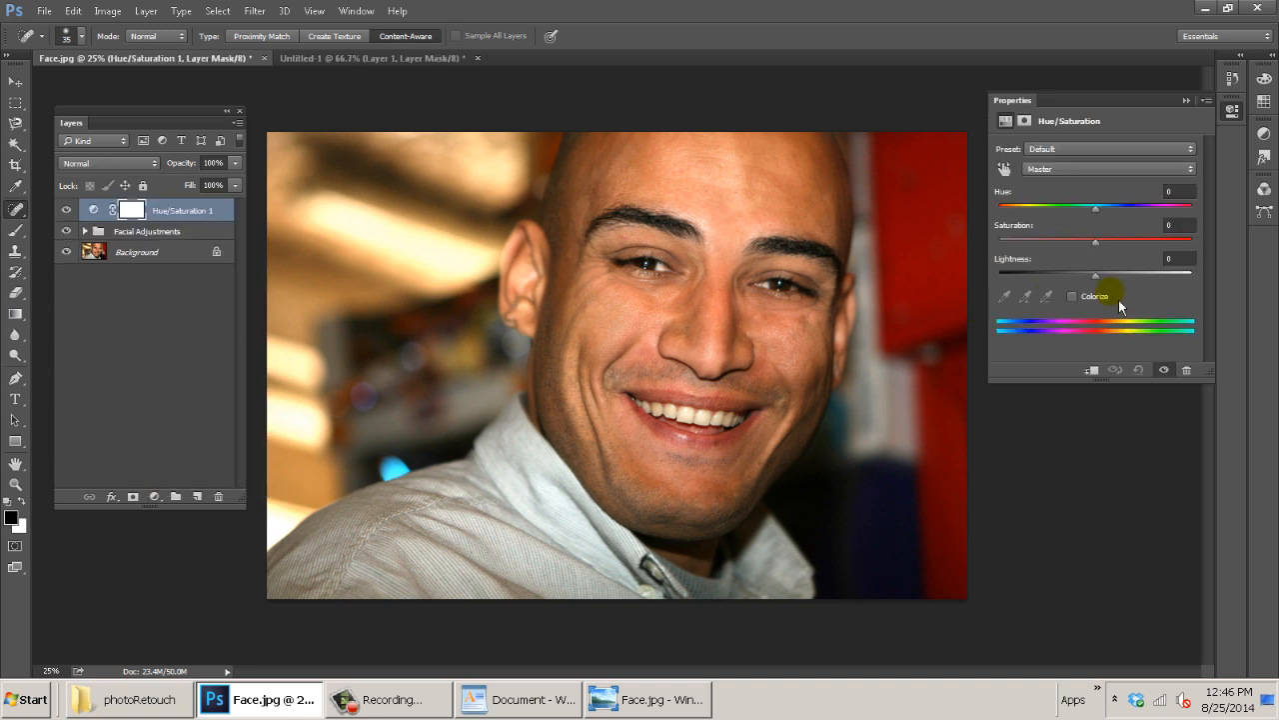
drag(1075, 250, 1043, 251)
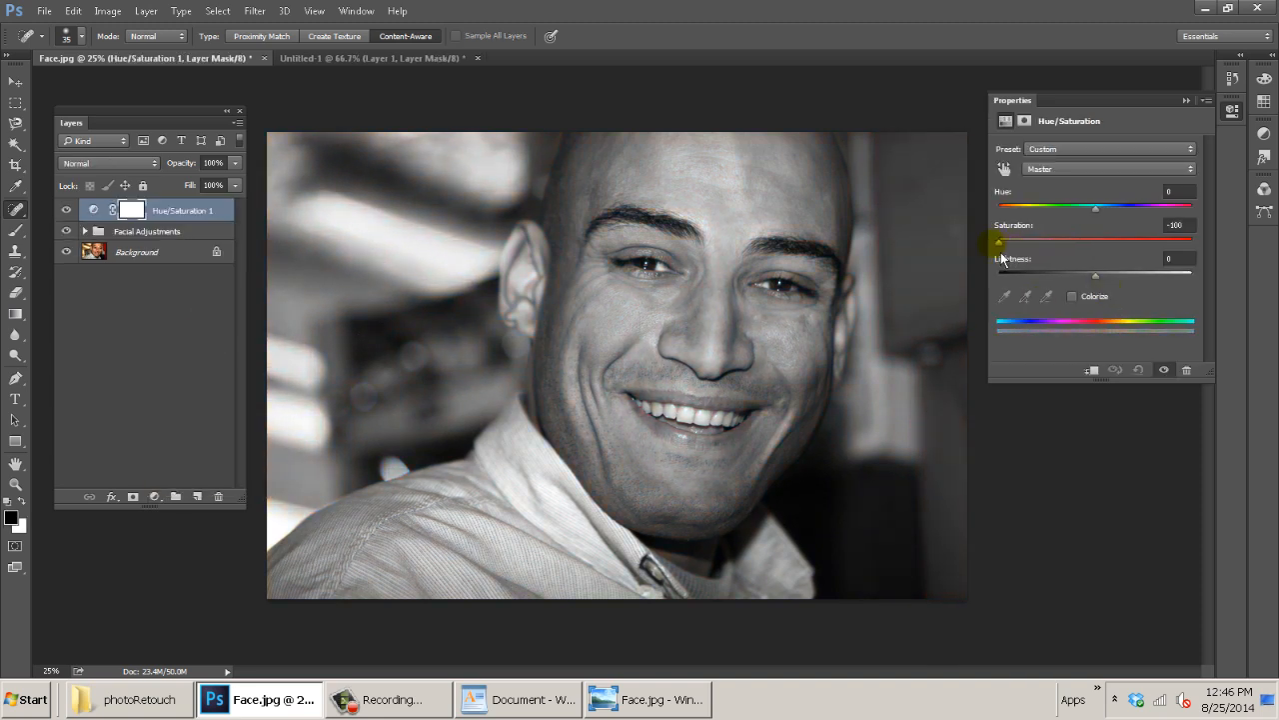
click(67, 210)
click(67, 210)
click(94, 211)
click(127, 354)
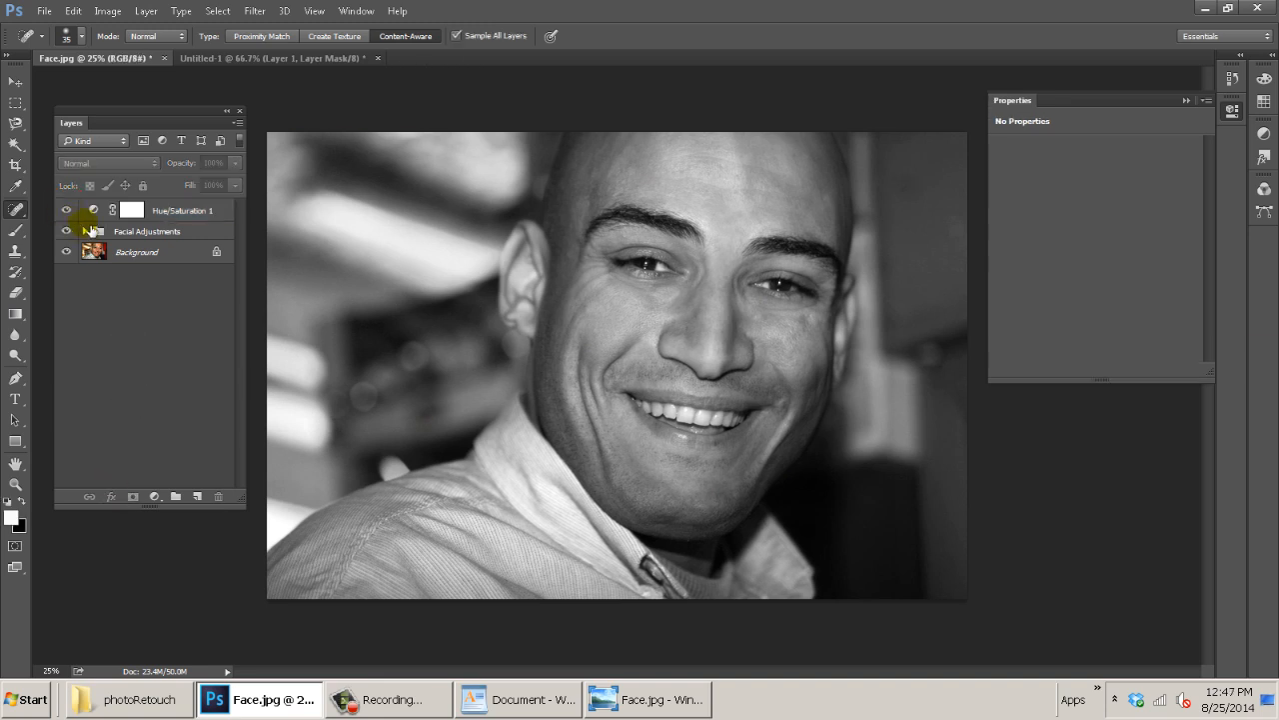
click(90, 212)
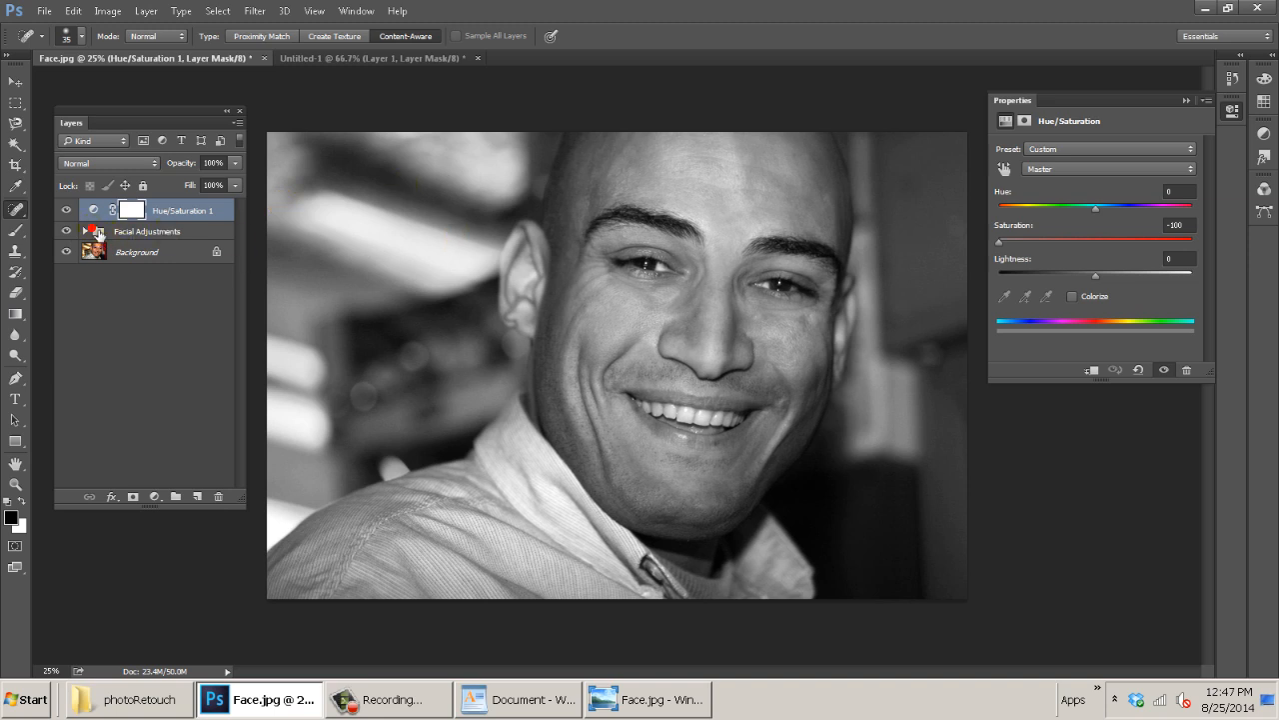
Create a new empty layer and place it above the Hue/Saturation layer.
click(99, 233)
click(85, 231)
click(85, 231)
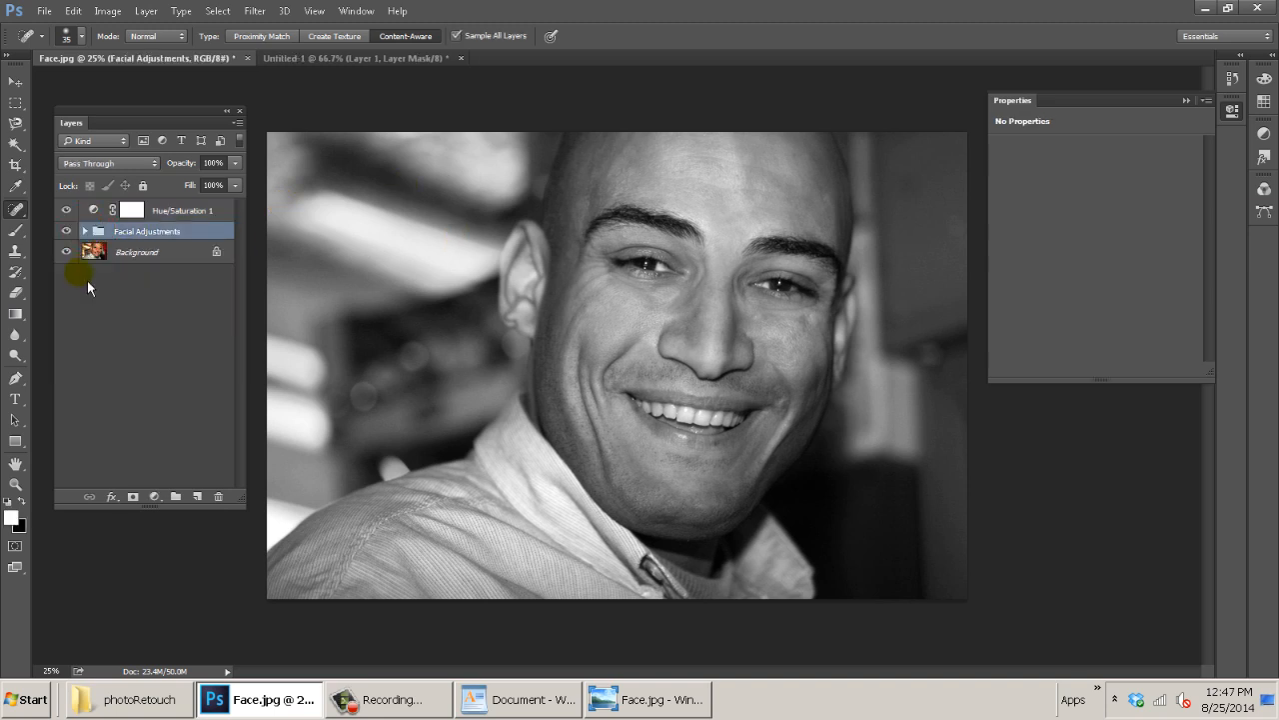
click(197, 497)
drag(160, 232, 163, 208)
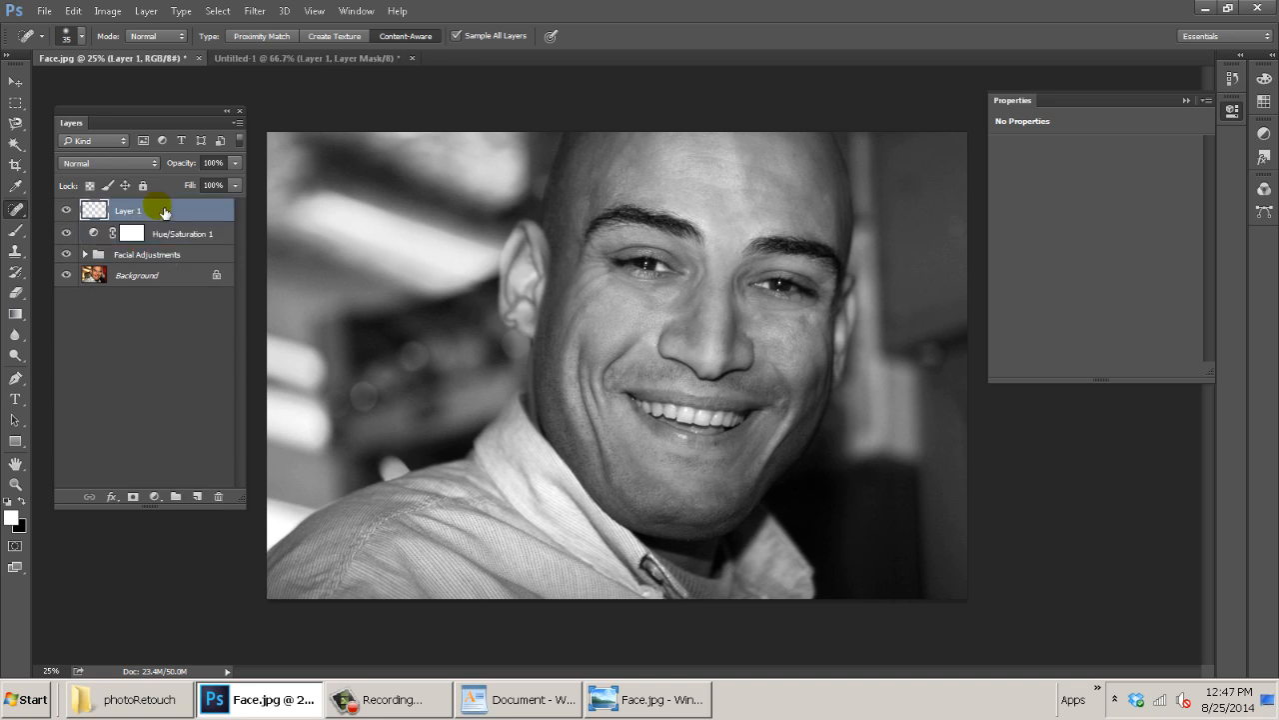
Set the foreground color to bright red and paint strokes with the Brush tool over the blurred background beside the ear.
click(11, 516)
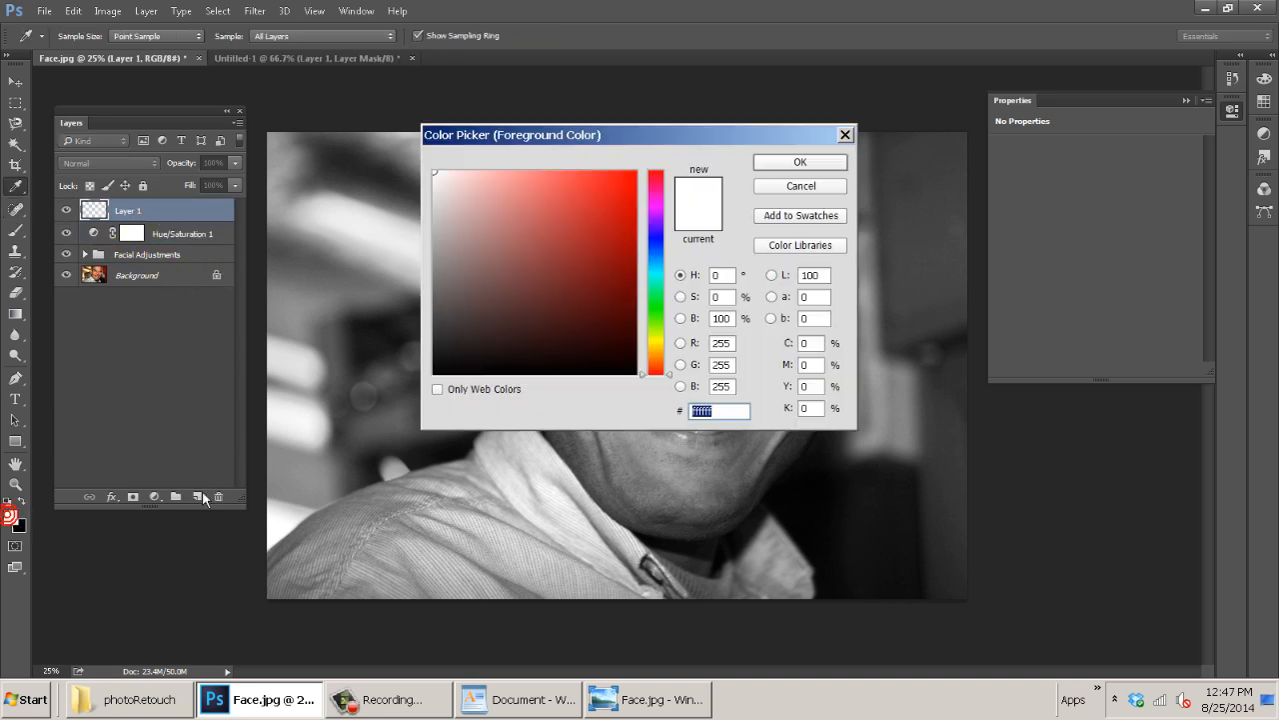
mouse_move(544, 328)
mouse_down()
mouse_move(635, 217)
mouse_move(637, 178)
mouse_up()
click(808, 161)
mouse_move(501, 232)
mouse_down()
mouse_move(525, 261)
mouse_move(493, 293)
mouse_move(493, 261)
mouse_up()
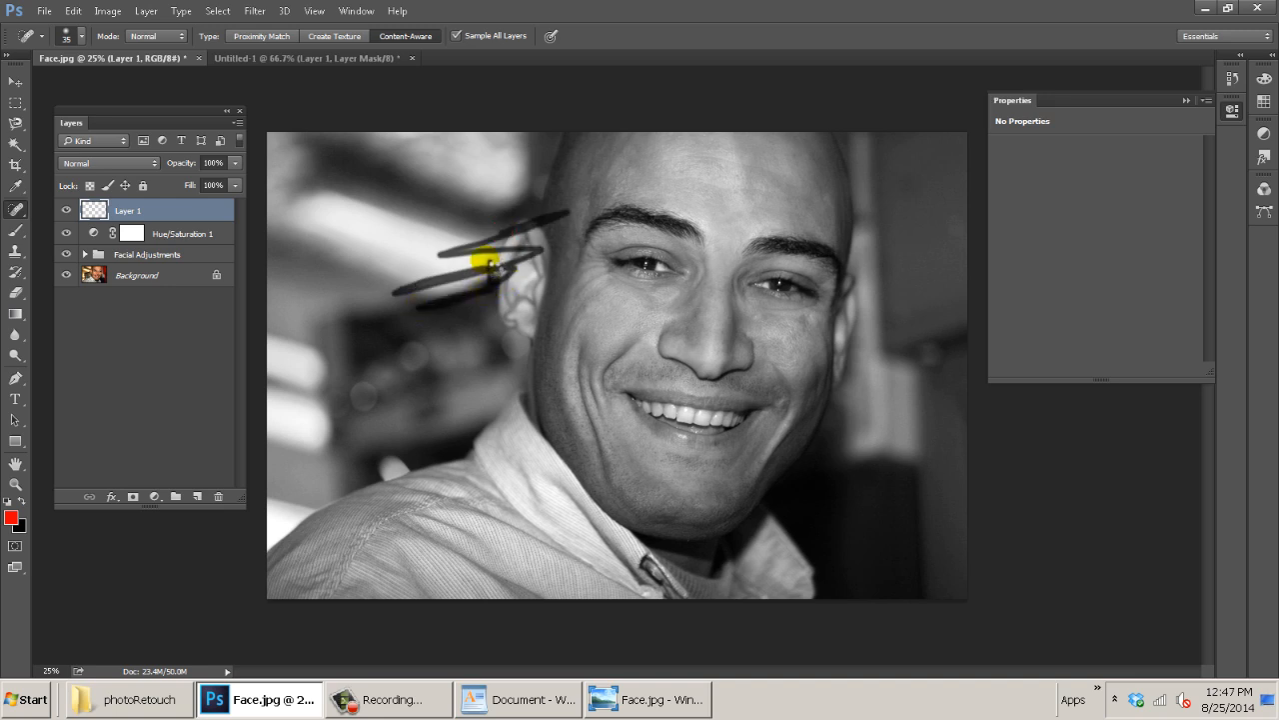
key(b)
mouse_move(426, 191)
mouse_down()
mouse_move(494, 214)
mouse_move(436, 264)
mouse_move(528, 213)
mouse_move(524, 242)
mouse_move(409, 290)
mouse_move(490, 209)
mouse_move(415, 260)
mouse_move(482, 218)
mouse_up()
key(bracketright)
key(bracketright)
Cycle through the screen modes and settle on full screen with the menu bar and panels shown.
drag(450, 52, 455, 67)
double_click(446, 45)
key(Tab)
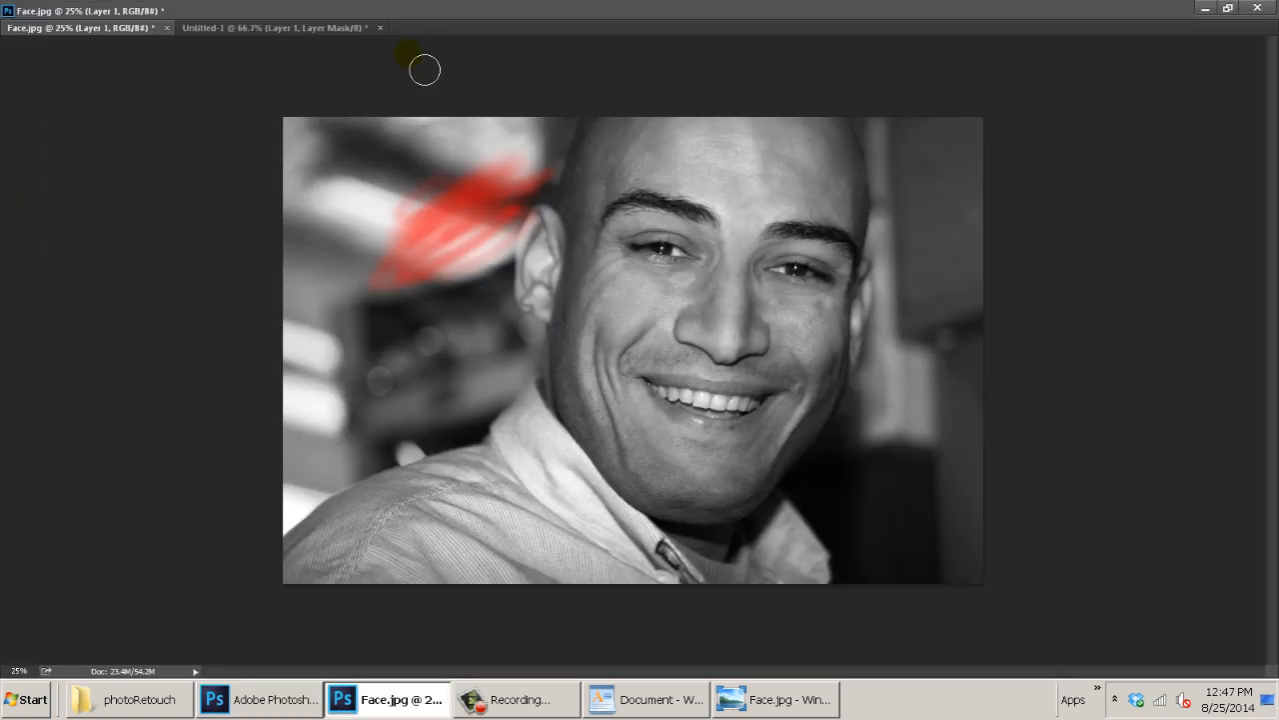
key(Tab)
key(f)
key(f)
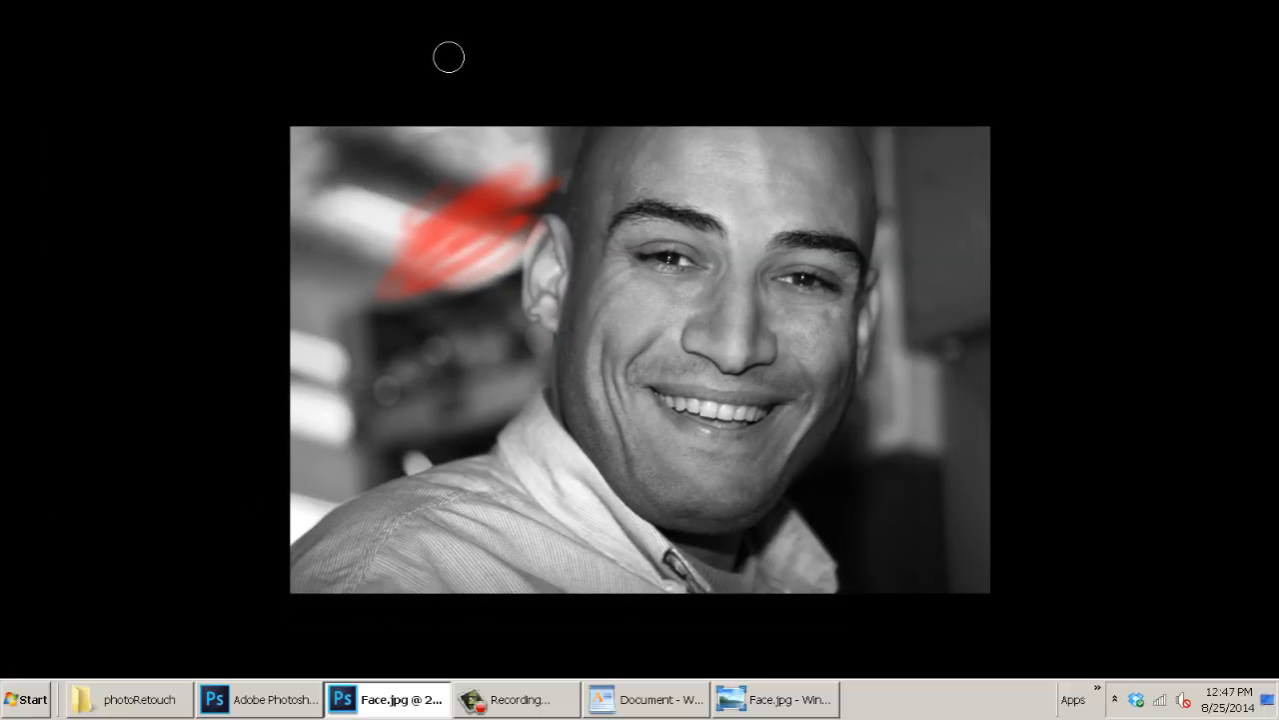
key(f)
key(f)
Set the brush flow to 100% and paint a solid red patch beside the ear on the new layer.
click(440, 35)
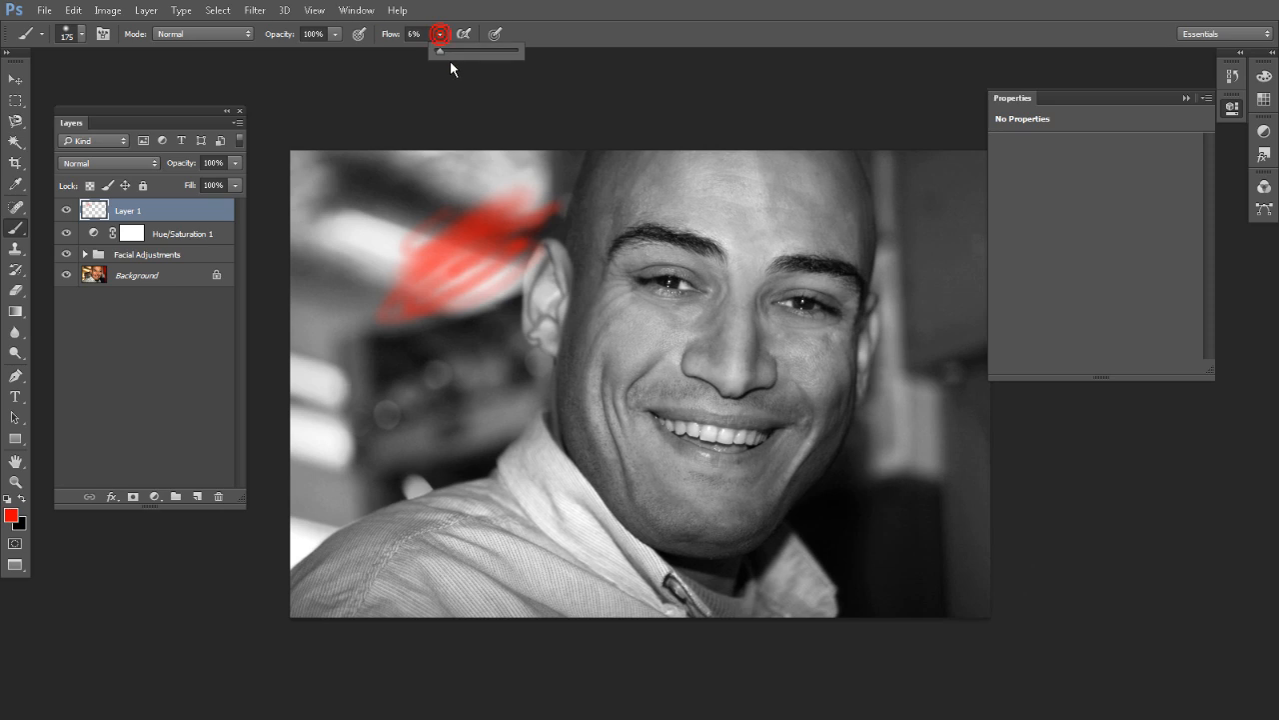
drag(447, 57, 570, 54)
drag(438, 217, 408, 309)
drag(457, 272, 505, 205)
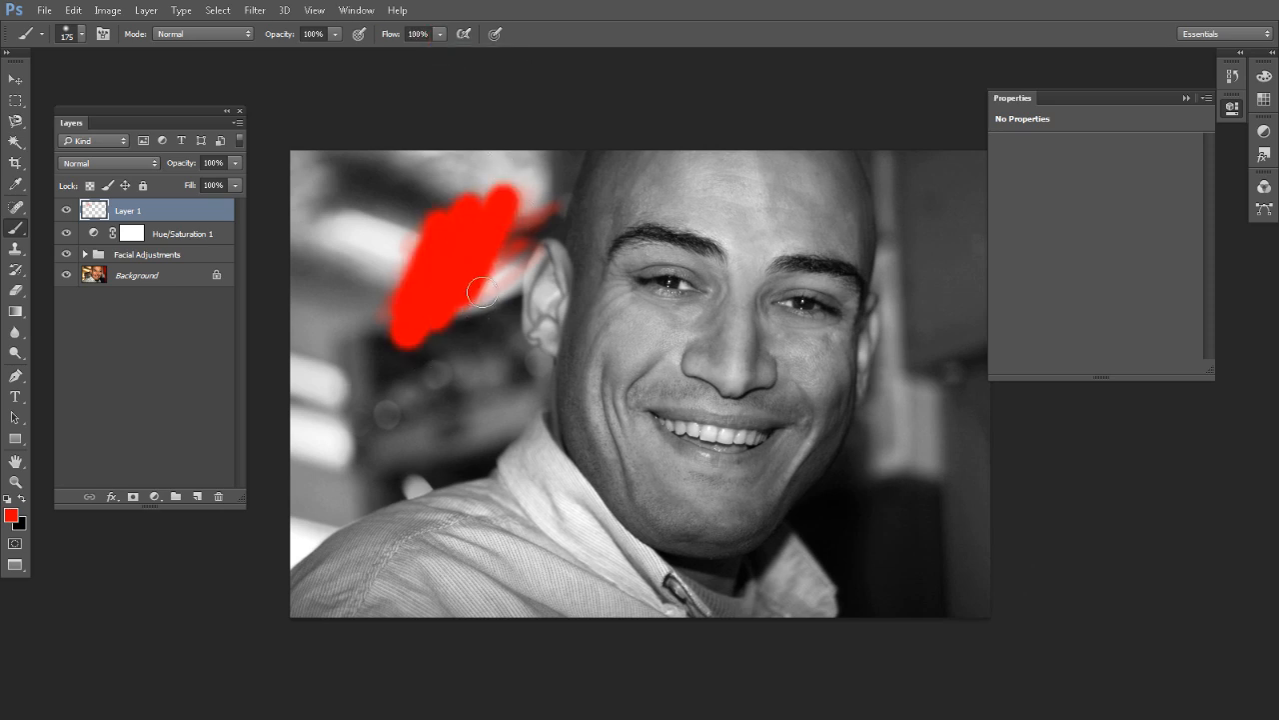
Move the Hue/Saturation layer above the red paint layer to desaturate the patch, and delete the paint layer.
drag(185, 240, 177, 206)
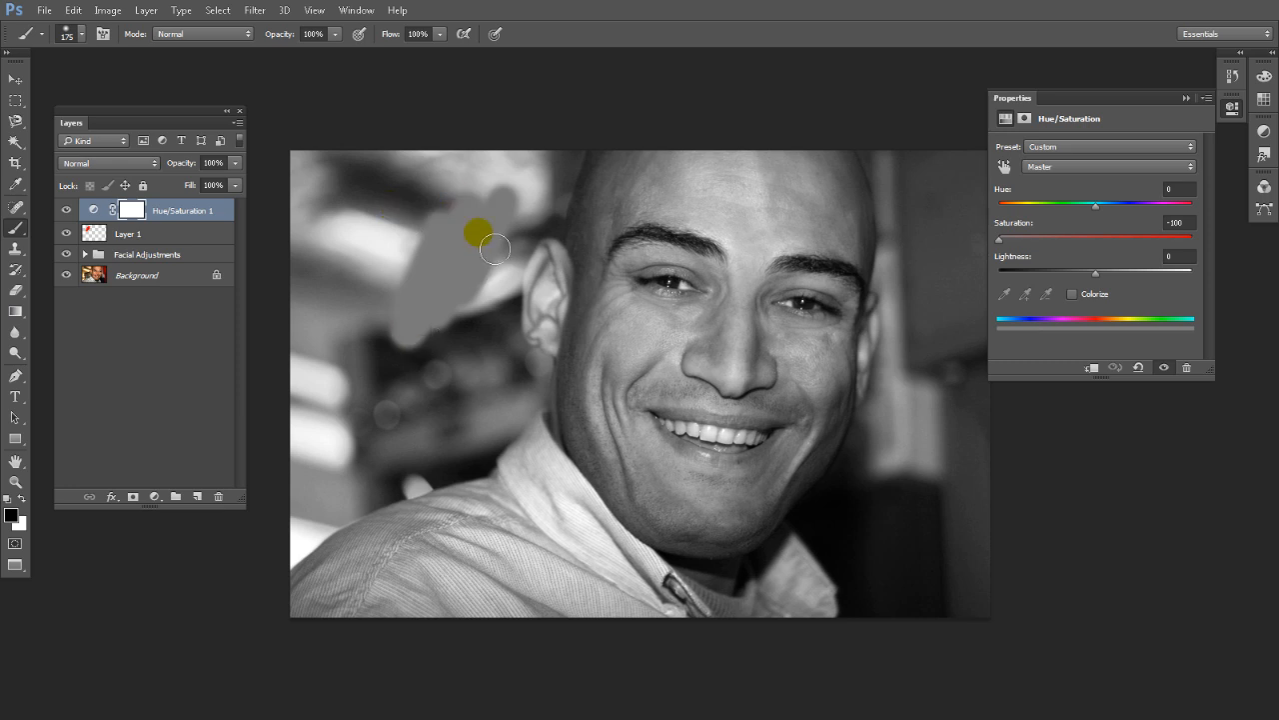
click(162, 234)
click(216, 497)
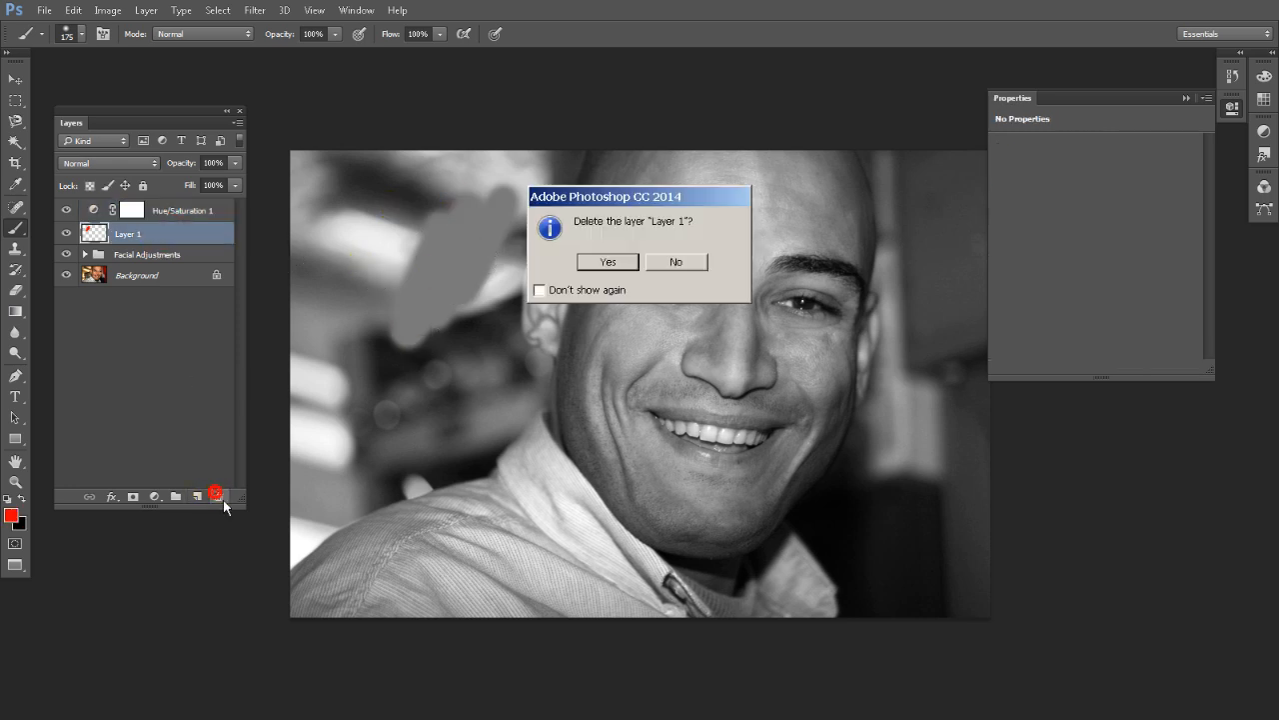
key(Return)
Paint black with a 600 px brush on the Hue/Saturation layer's mask to bring back colour over the face and shirt.
click(135, 210)
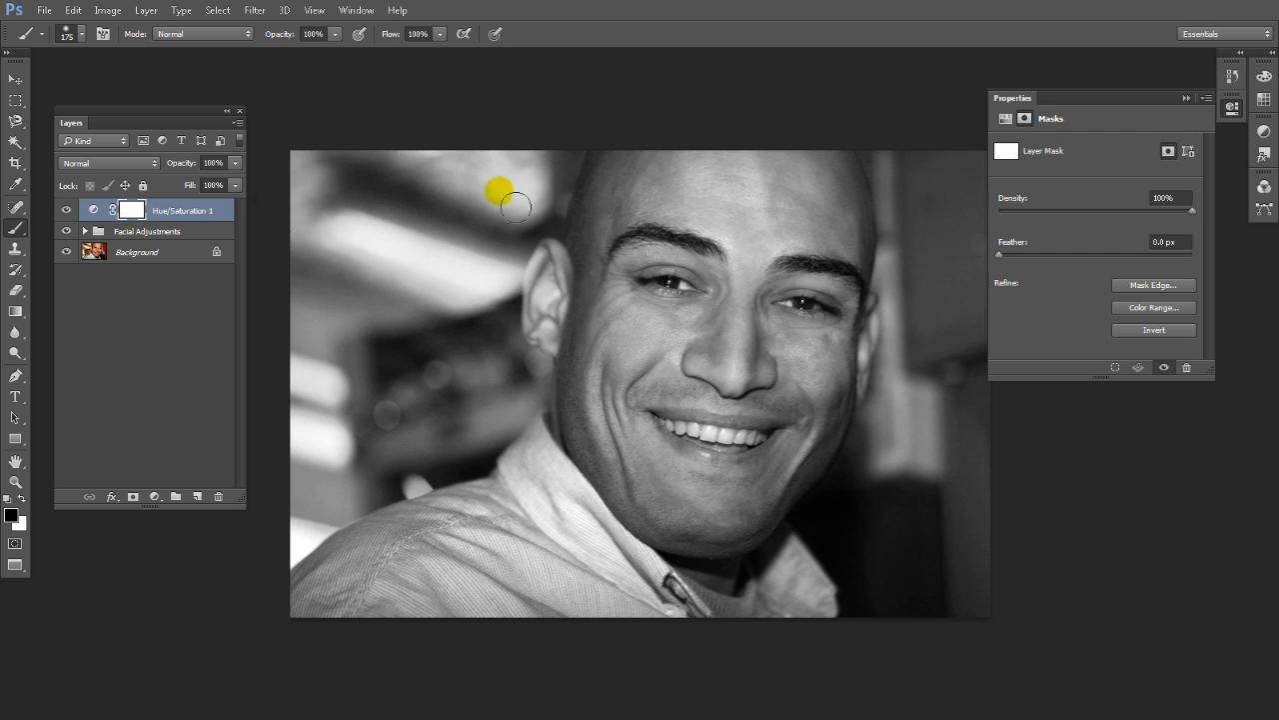
key(])
key(])
key(])
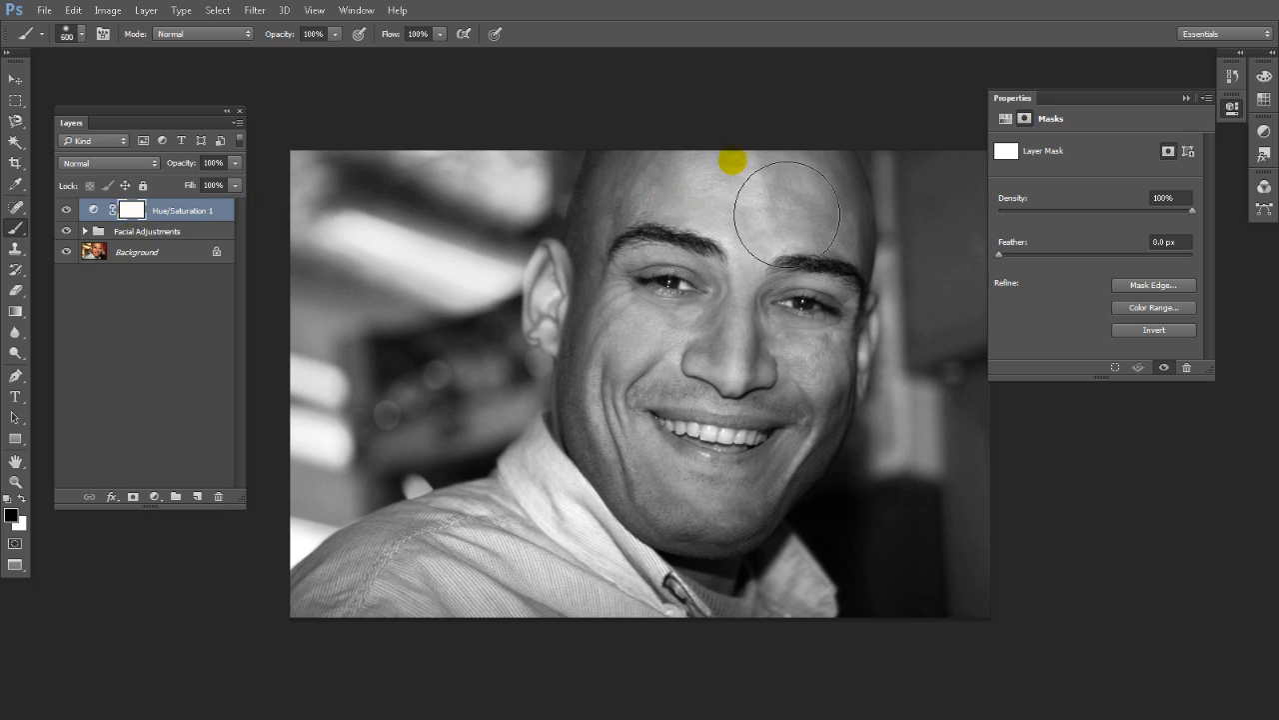
mouse_move(760, 205)
mouse_down()
mouse_move(737, 166)
mouse_move(777, 200)
mouse_move(866, 228)
mouse_up()
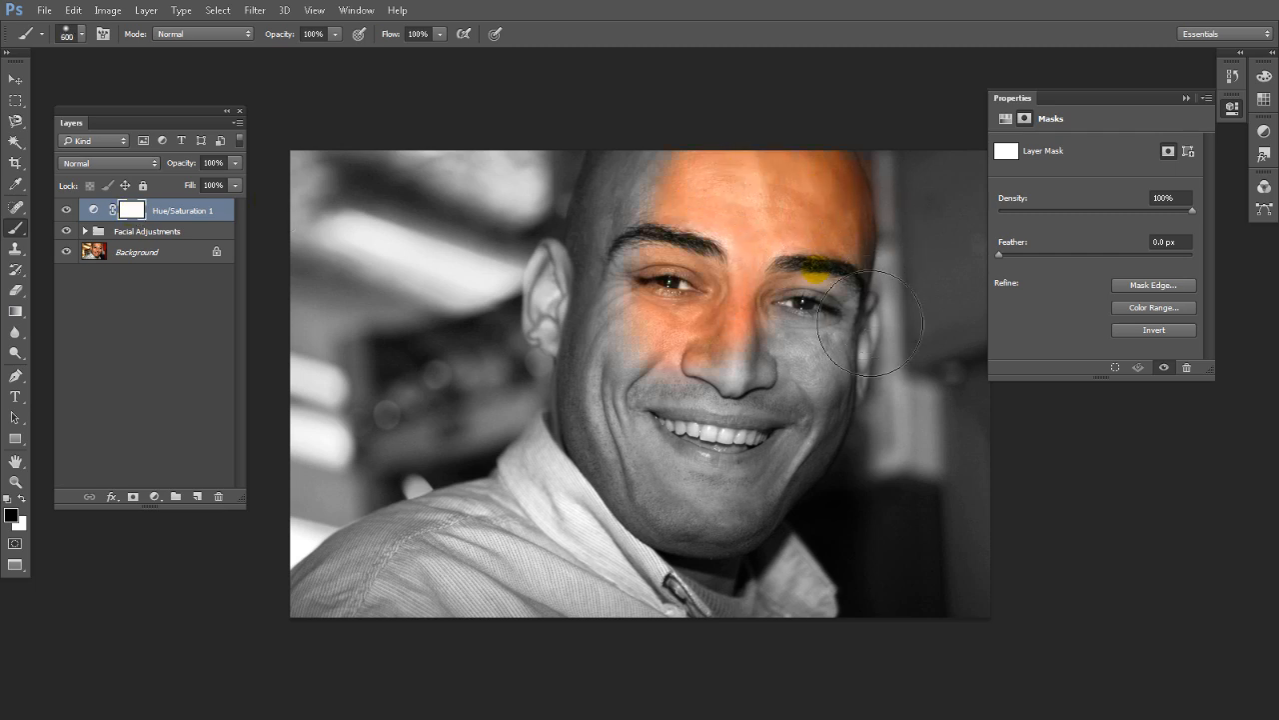
mouse_move(869, 322)
mouse_down()
mouse_move(834, 418)
mouse_move(845, 479)
mouse_move(828, 509)
mouse_move(742, 447)
mouse_move(643, 343)
mouse_move(671, 286)
mouse_move(640, 366)
mouse_move(559, 280)
mouse_up()
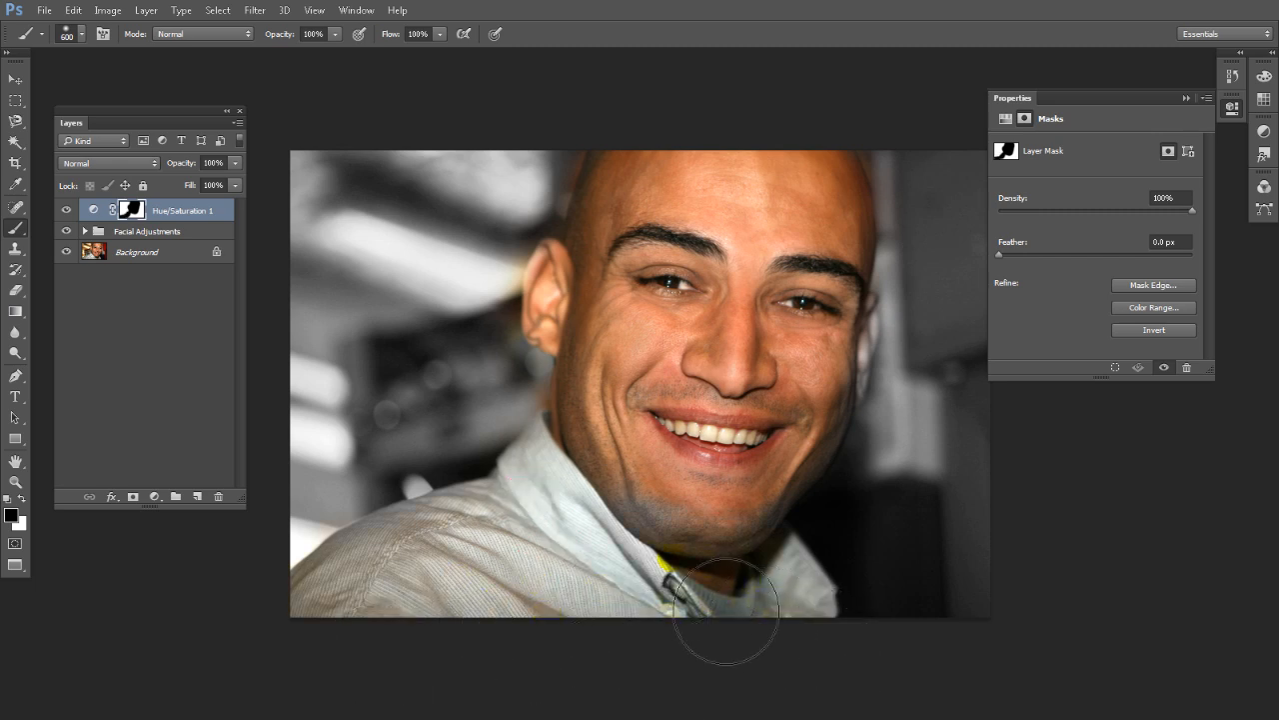
drag(493, 469, 627, 478)
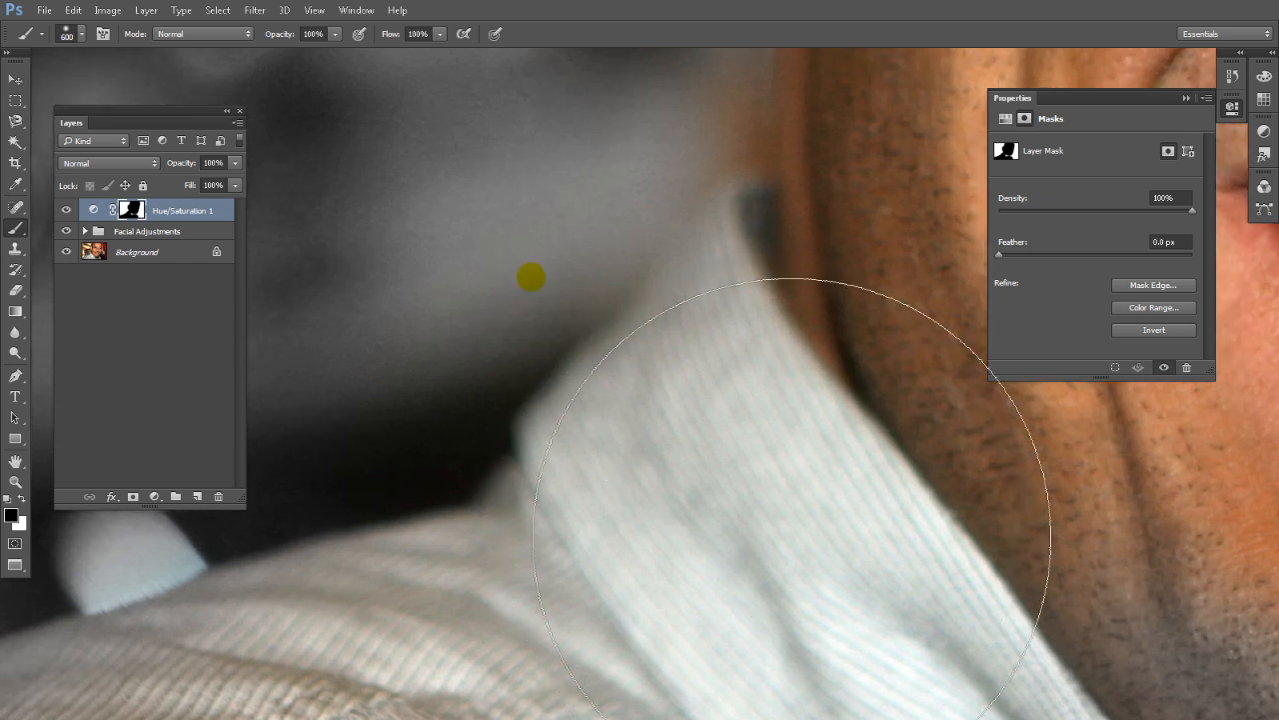
Extend the black mask painting over the chin, neck and the ear on the far side of the face.
key(ctrl+minus)
key(ctrl+minus)
key(ctrl+minus)
key(ctrl+0)
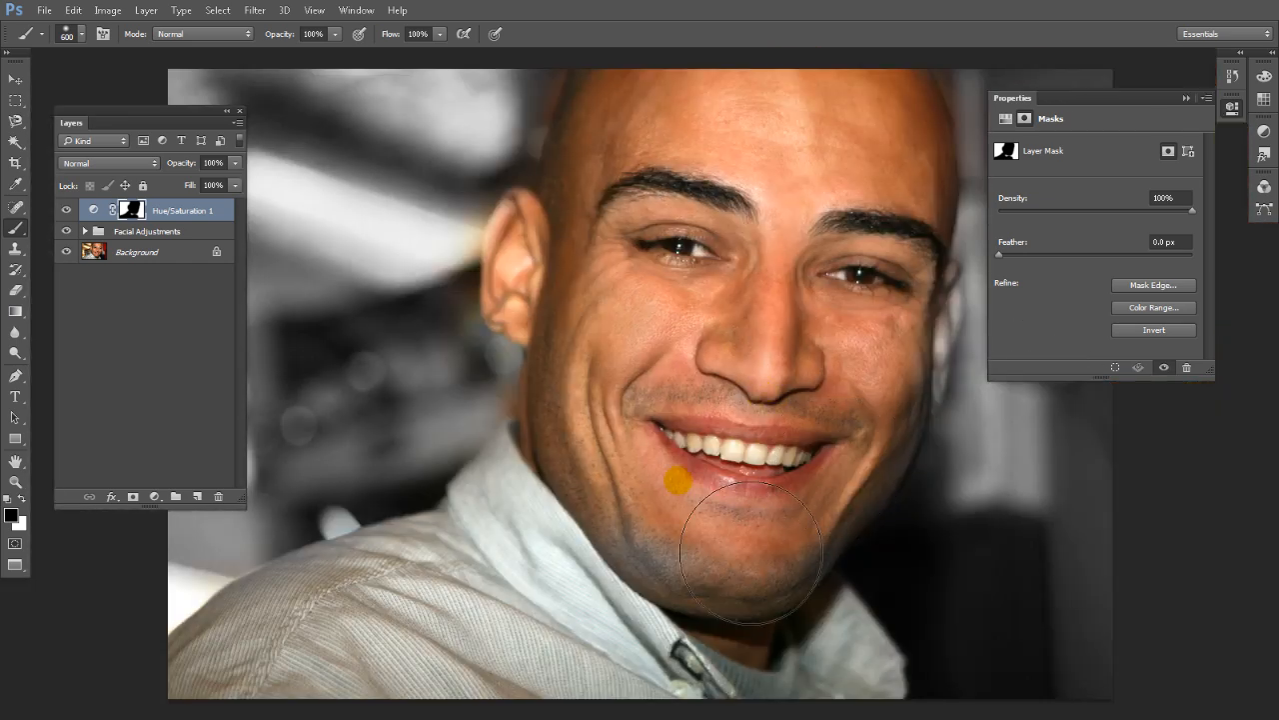
click(703, 650)
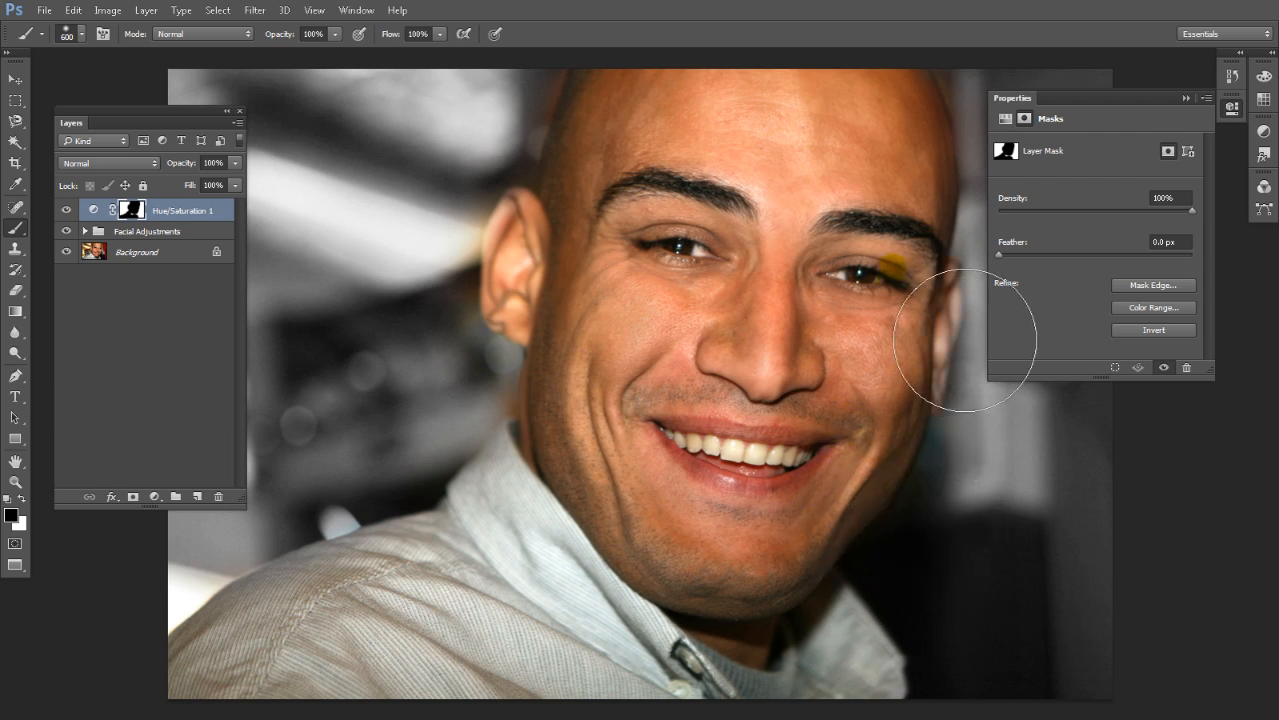
mouse_move(637, 275)
mouse_down()
mouse_move(592, 375)
mouse_move(605, 369)
mouse_move(591, 465)
mouse_move(503, 589)
mouse_move(338, 679)
mouse_move(628, 586)
mouse_up()
Reduce the brush to 150 px and paint white on the mask over the background between the earlobe and the collar.
key(bracketleft)
key(bracketleft)
key(bracketleft)
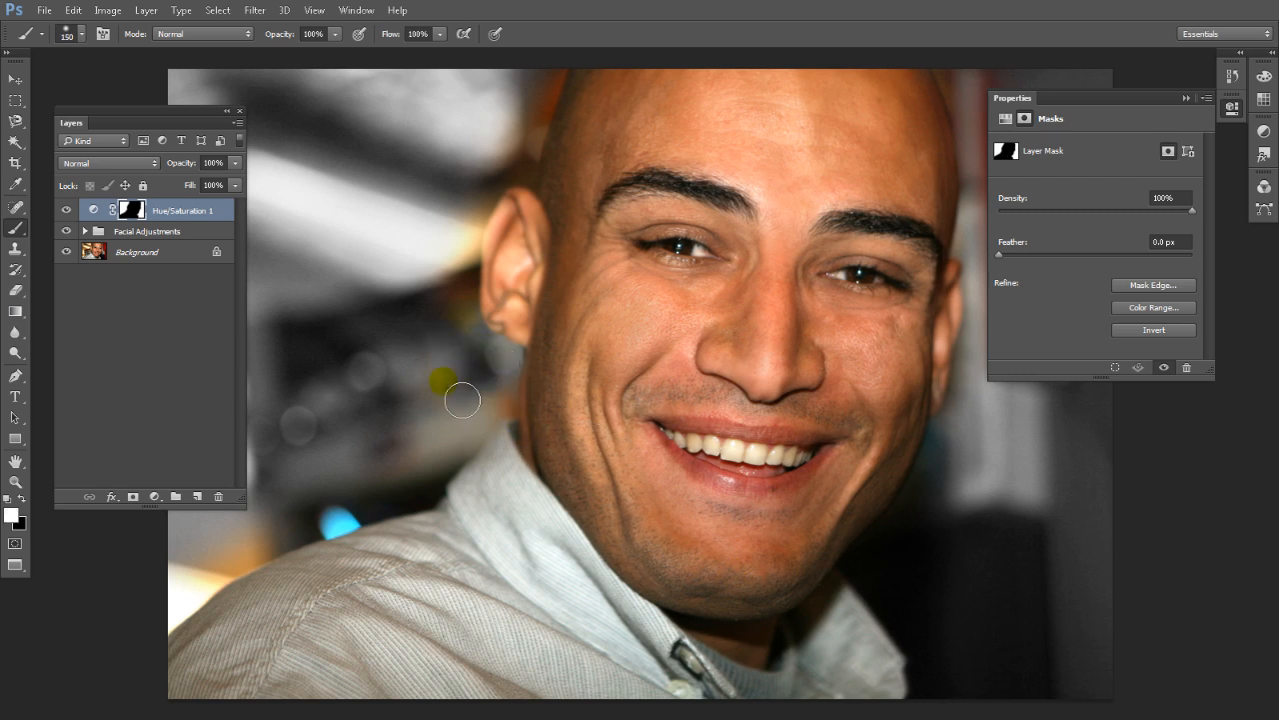
drag(477, 394, 600, 403)
mouse_move(740, 520)
mouse_down()
mouse_move(739, 549)
mouse_move(770, 560)
mouse_up()
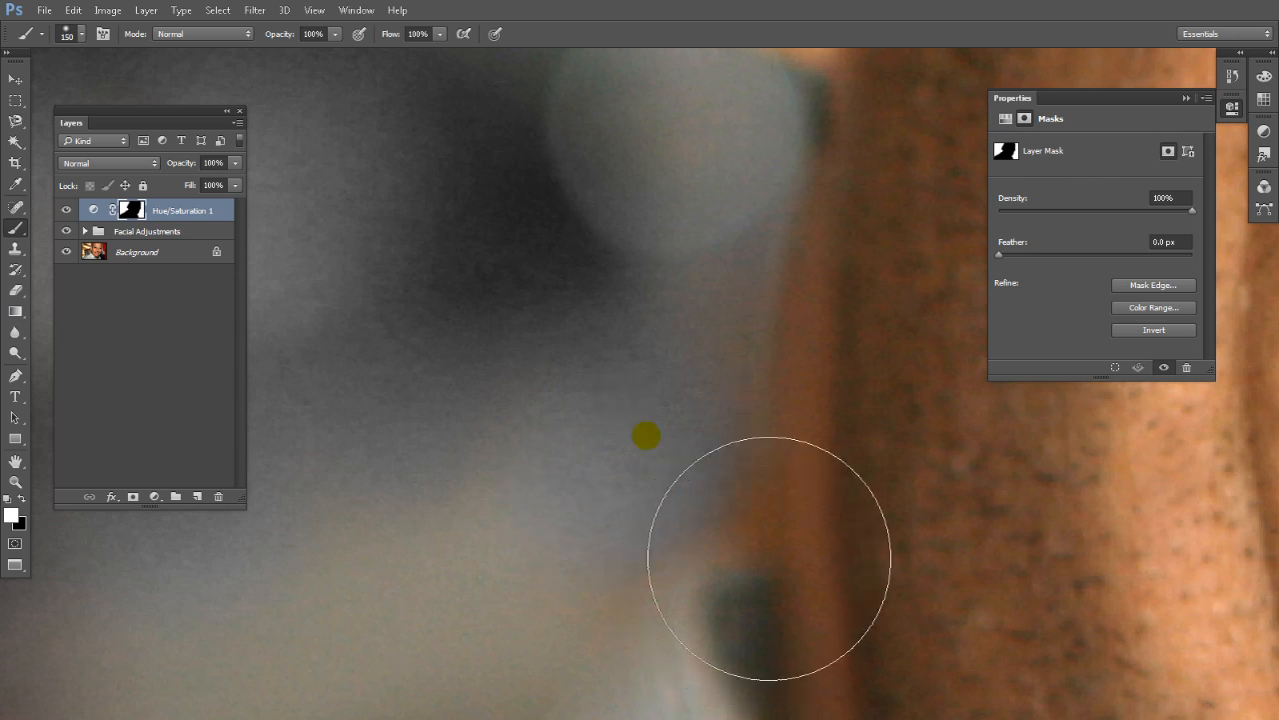
drag(752, 258, 664, 513)
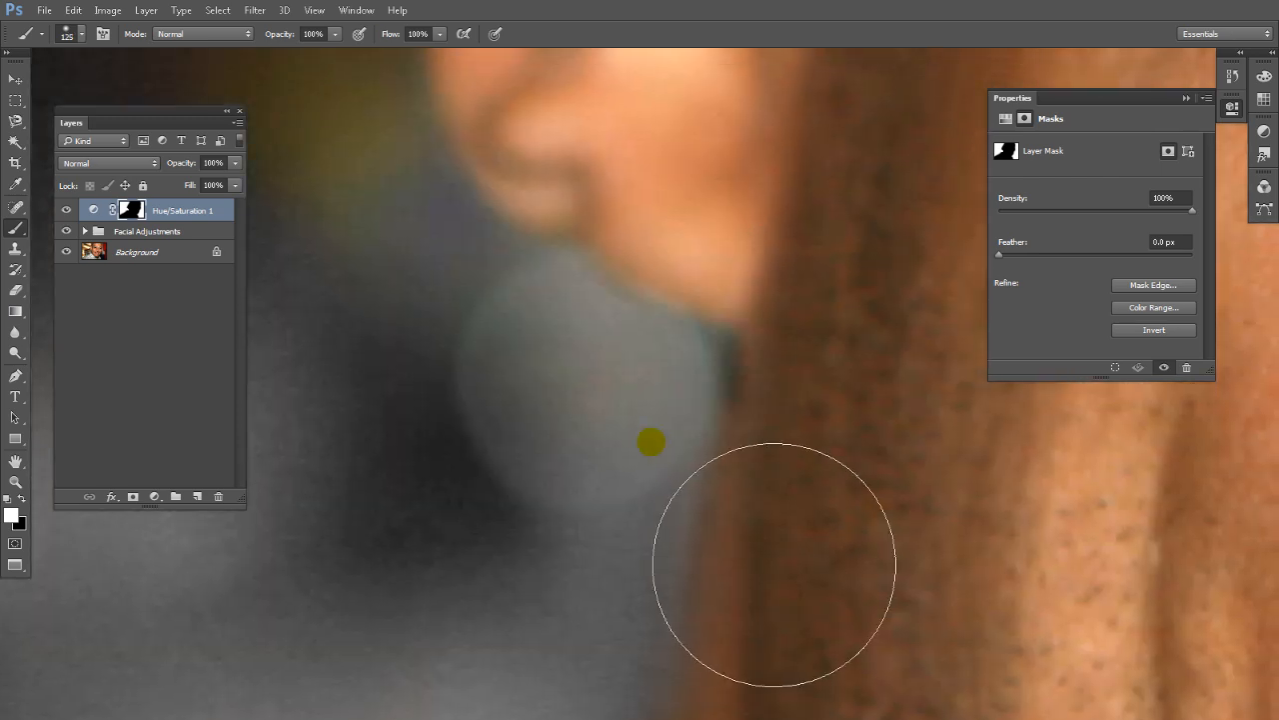
Shrink the brush to 50 px and paint white on the mask to clean up the background directly under the earlobe.
key(bracketleft)
key(bracketleft)
key(bracketleft)
key(bracketleft)
key(bracketleft)
key(bracketleft)
key(bracketleft)
click(729, 409)
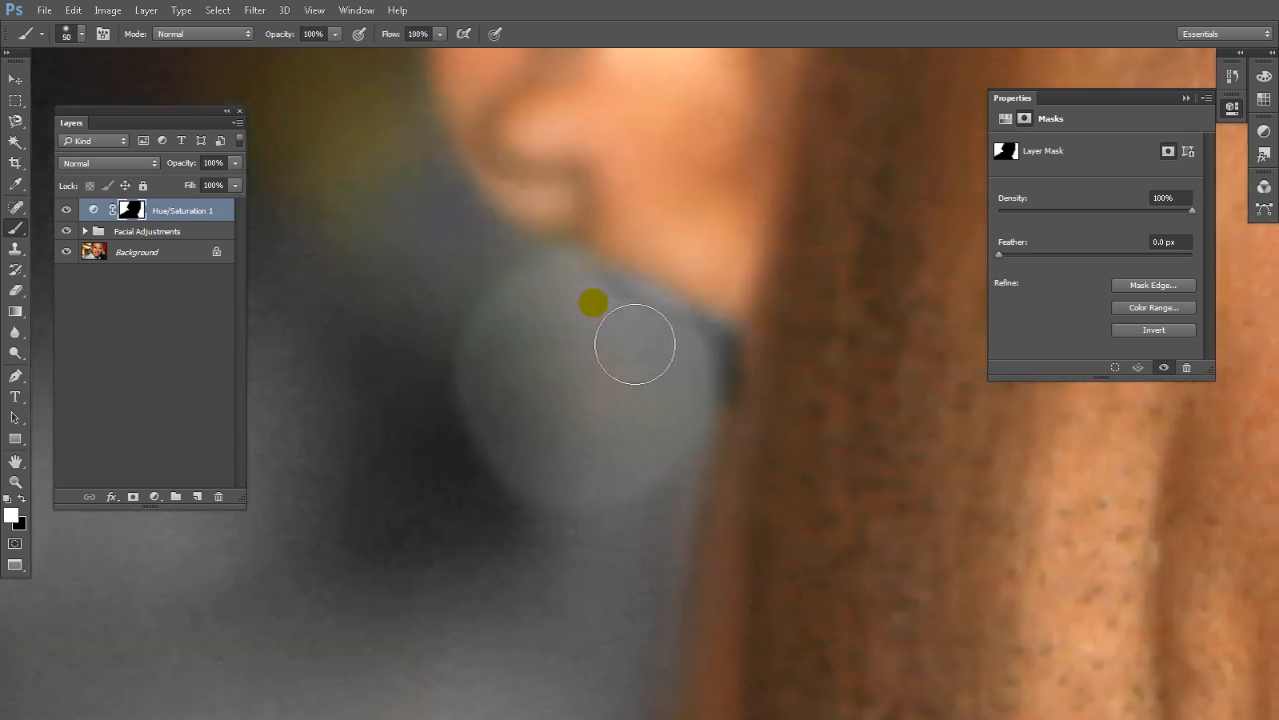
mouse_move(657, 309)
mouse_down()
mouse_move(631, 387)
mouse_move(701, 398)
mouse_move(641, 340)
mouse_up()
Refine the mask along the ear's outer edge, alternating white for the background and black for the skin.
key(x)
mouse_move(549, 242)
mouse_down()
mouse_move(599, 443)
mouse_move(576, 526)
mouse_up()
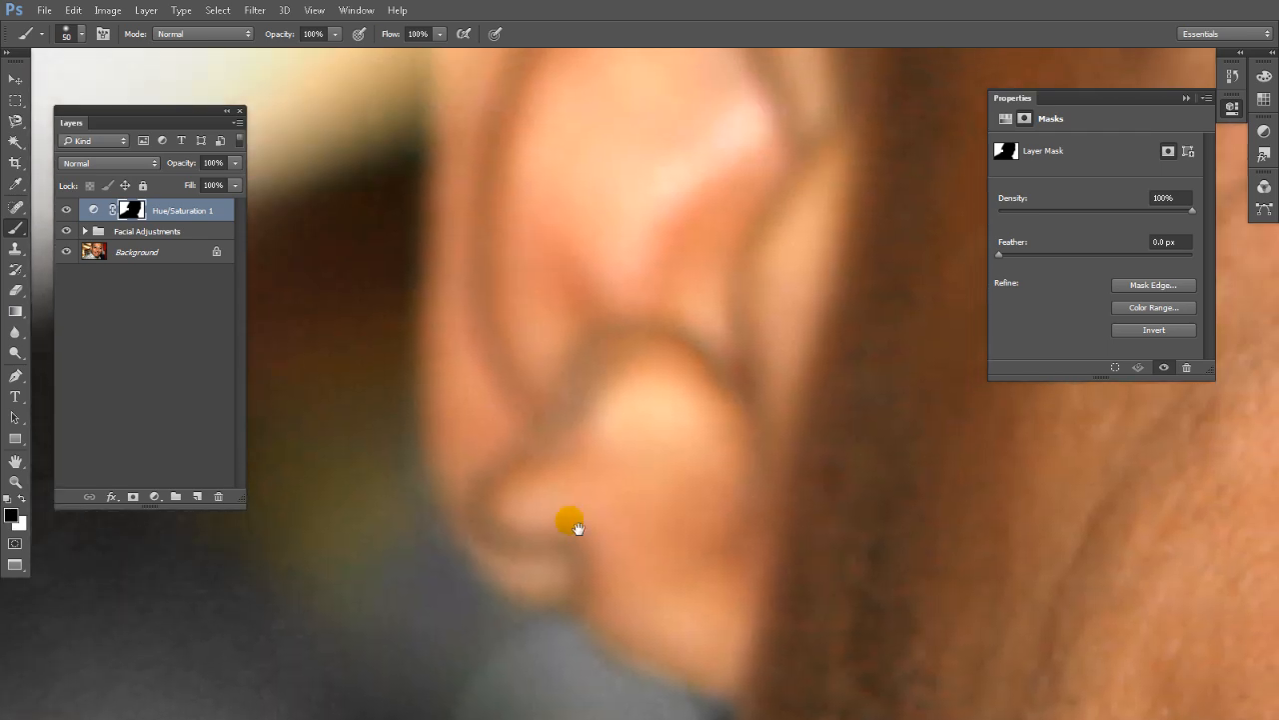
key(x)
drag(443, 429, 478, 545)
key(x)
mouse_move(455, 383)
mouse_down()
mouse_move(441, 412)
mouse_move(482, 538)
mouse_up()
drag(571, 214, 560, 325)
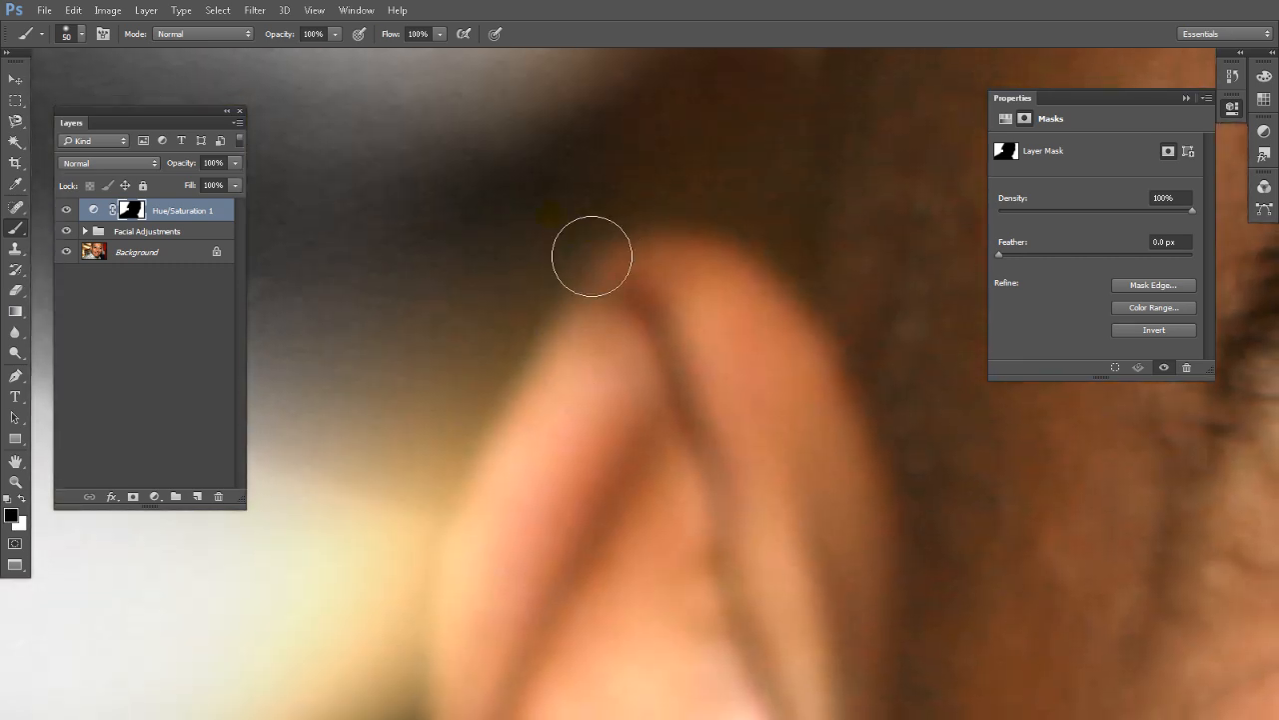
Paint white on the mask over the background around the upper ear, enlarging the brush to 80 px.
key(x)
mouse_move(589, 240)
mouse_down()
mouse_move(490, 357)
mouse_move(502, 221)
mouse_up()
drag(573, 261, 699, 155)
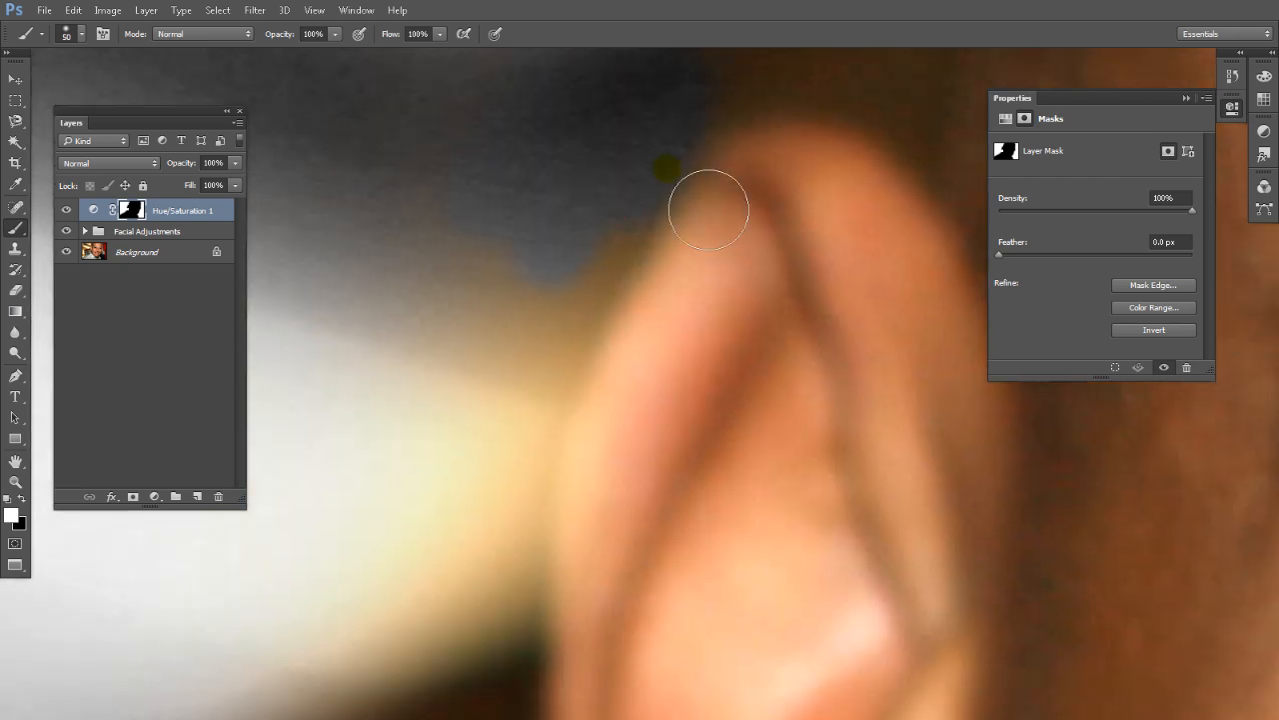
key(bracketright)
key(bracketright)
mouse_move(573, 194)
mouse_down()
mouse_move(470, 425)
mouse_move(523, 417)
mouse_move(558, 358)
mouse_move(648, 276)
mouse_up()
mouse_move(624, 370)
mouse_down()
mouse_move(646, 183)
mouse_move(603, 263)
mouse_move(532, 483)
mouse_up()
drag(466, 416, 483, 333)
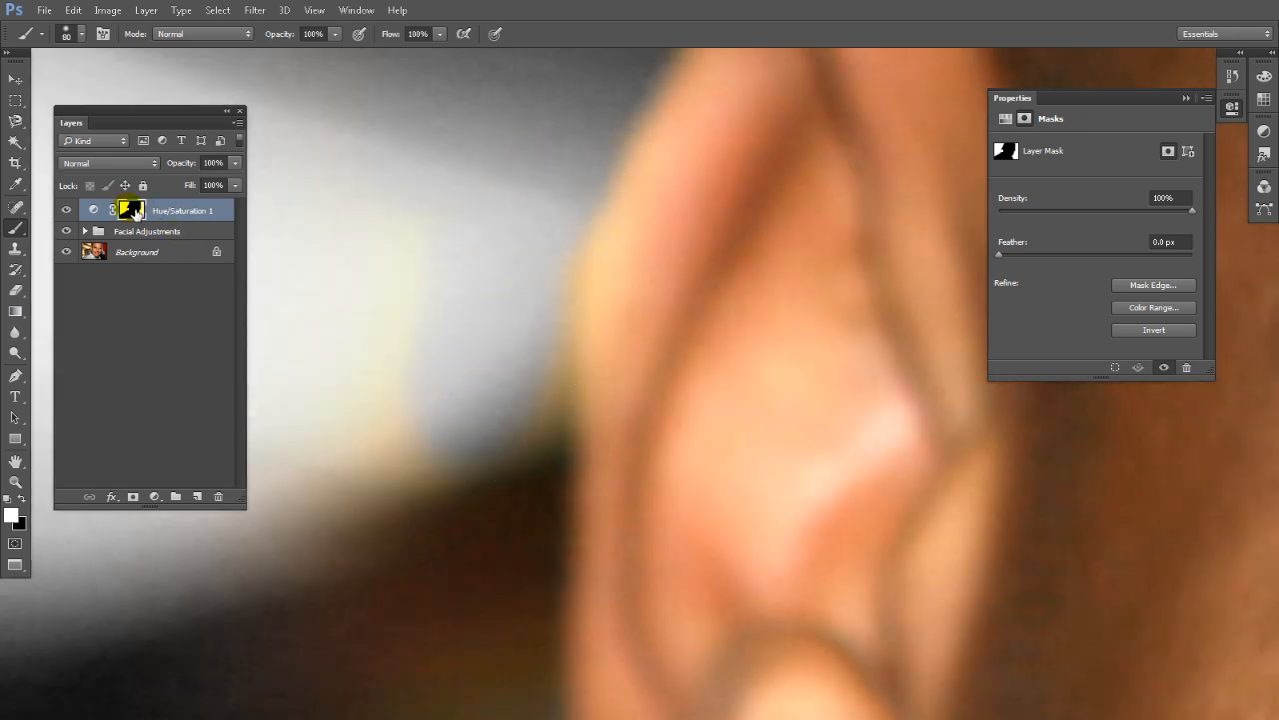
Remove the remaining colour from the bright and dark background areas beside the ear by painting white on the mask.
key(ctrl+minus)
key(ctrl+minus)
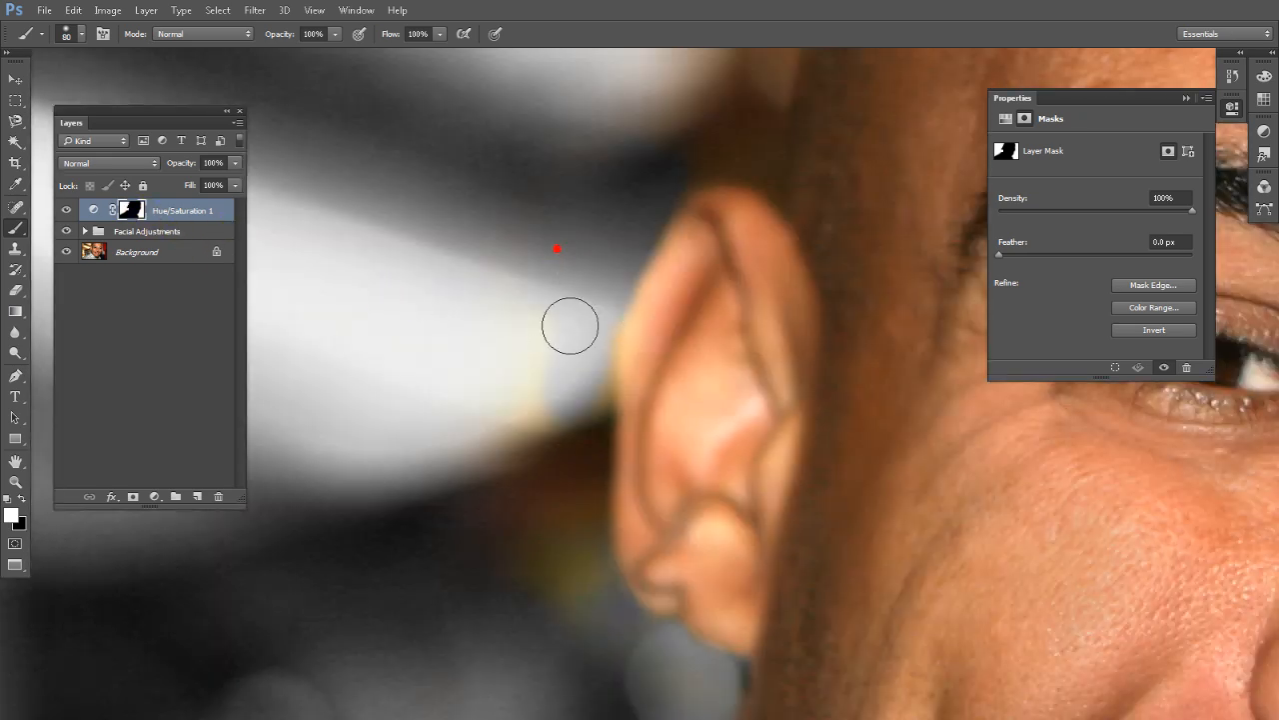
drag(571, 326, 511, 463)
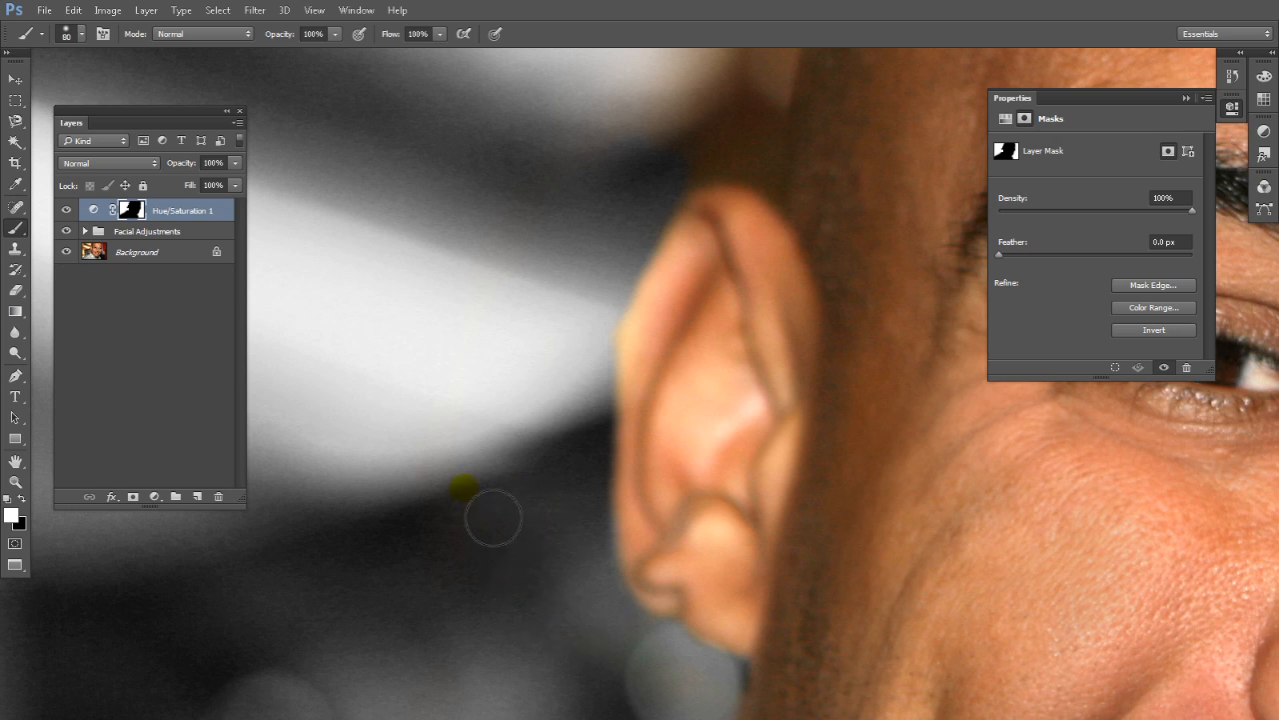
Touch up the earlobe on the mask with black and paint white over the background between the upper ear and the head.
key(x)
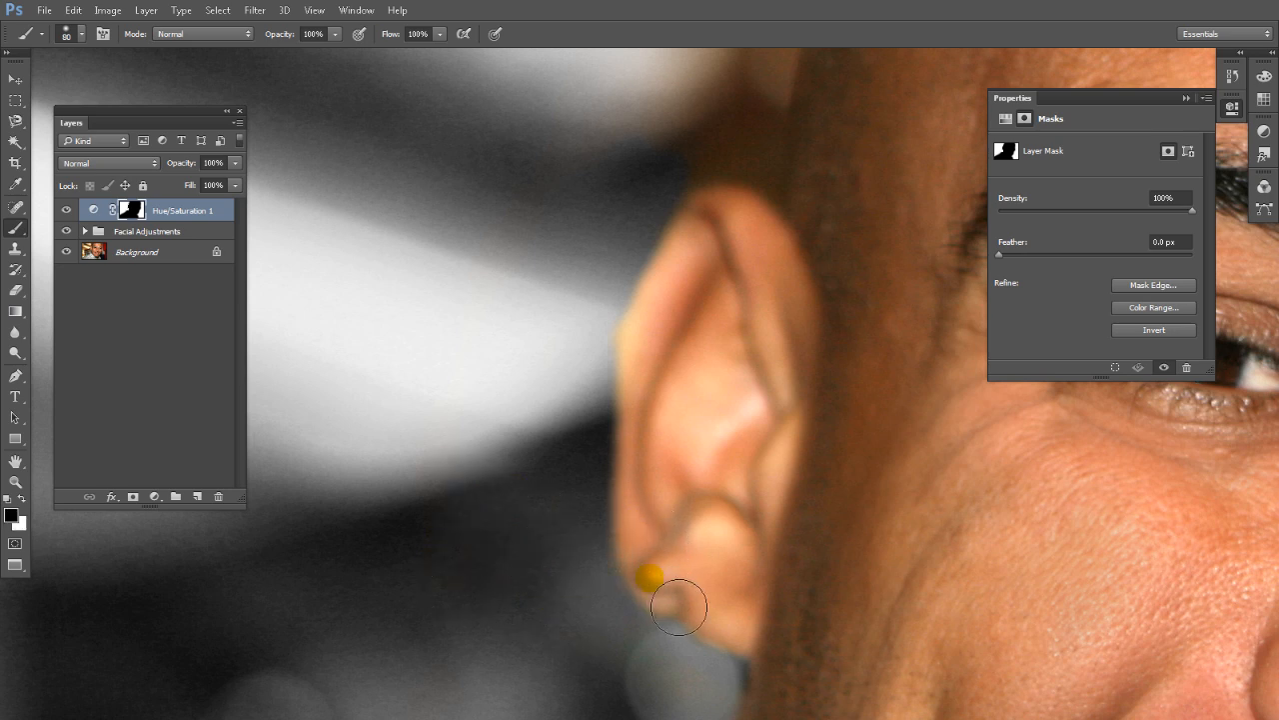
mouse_move(766, 665)
mouse_down()
mouse_move(700, 616)
mouse_move(714, 470)
mouse_up()
drag(694, 334, 528, 604)
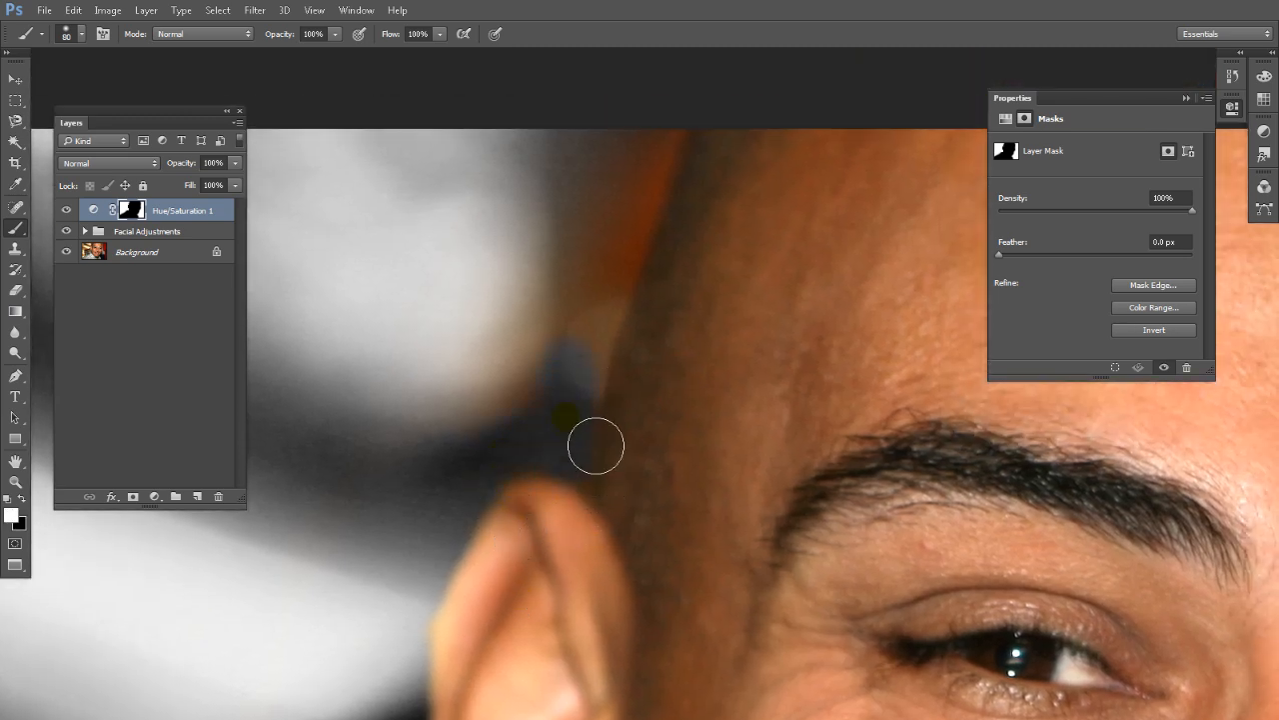
click(582, 352)
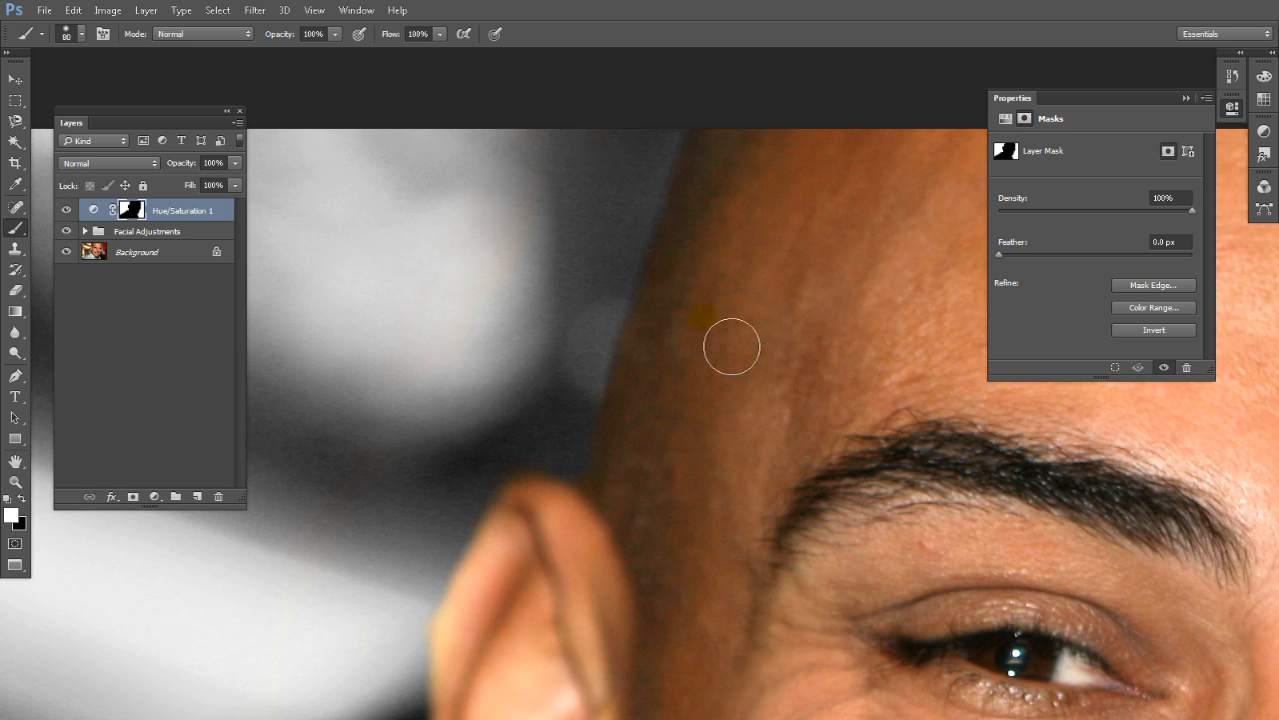
Paint white on the mask over the upper part of the red background strip on the far side of the forehead.
drag(1149, 345, 757, 336)
drag(1189, 308, 769, 300)
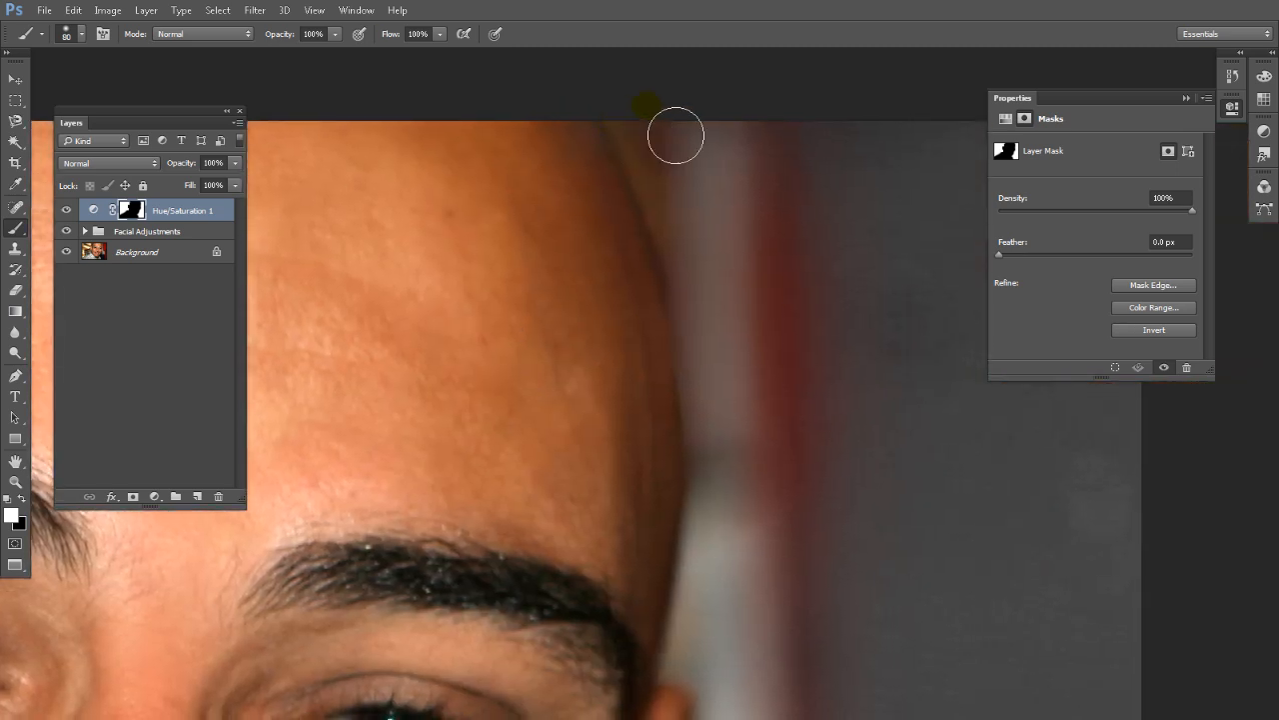
mouse_move(770, 243)
mouse_down()
mouse_move(705, 157)
mouse_move(740, 279)
mouse_move(776, 241)
mouse_move(838, 284)
mouse_move(826, 167)
mouse_up()
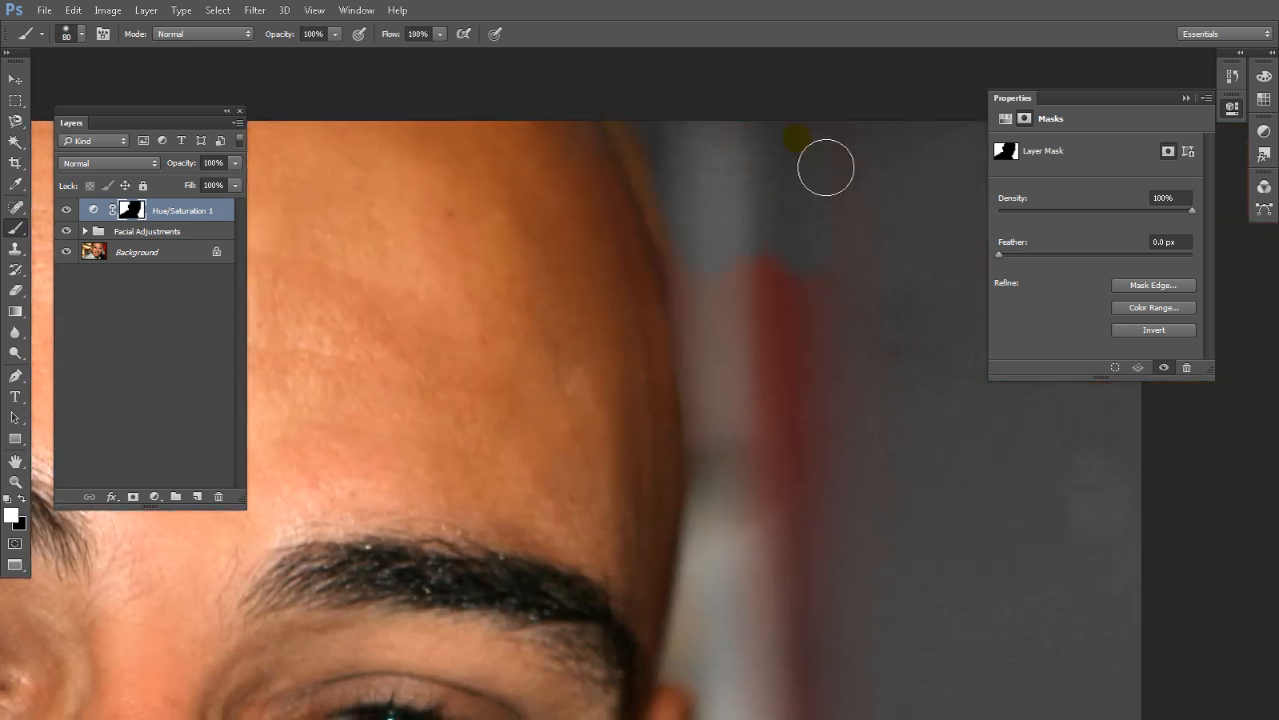
mouse_move(878, 345)
mouse_down()
mouse_move(833, 378)
mouse_move(795, 273)
mouse_move(759, 252)
mouse_move(772, 308)
mouse_move(757, 367)
mouse_move(736, 279)
mouse_up()
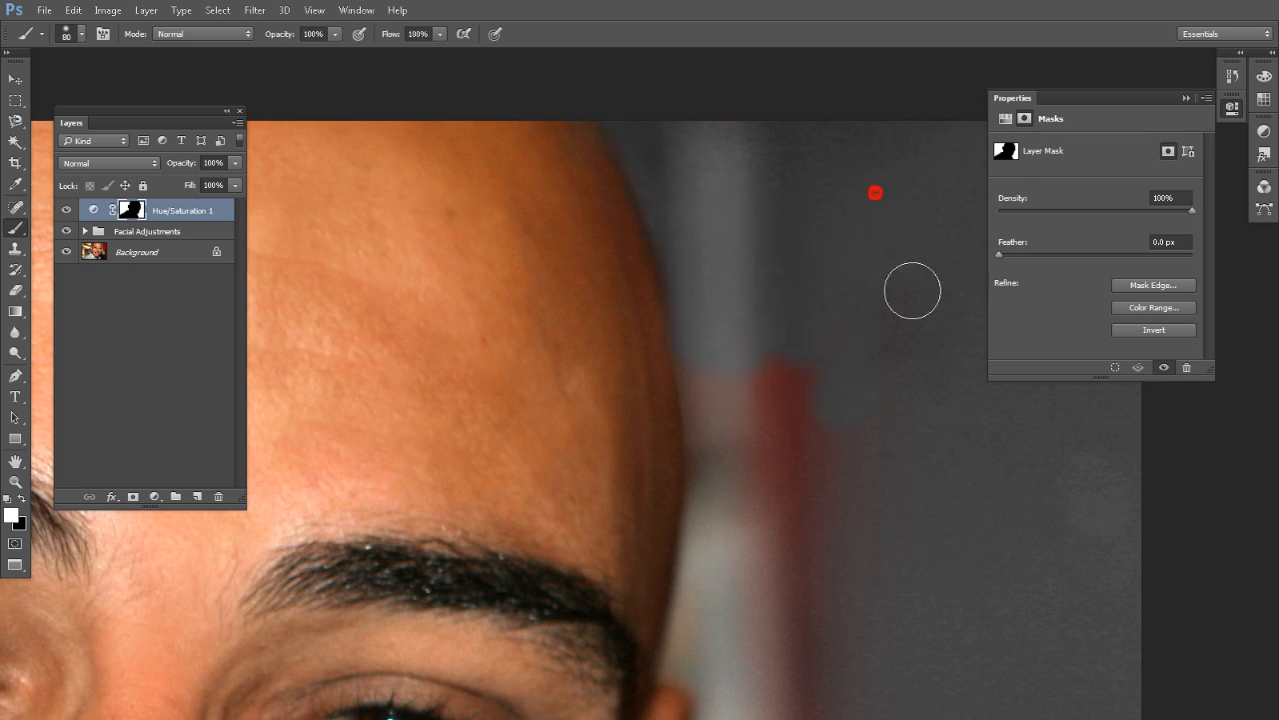
Continue painting white on the mask down the red and pale background strips beside the temple and far ear.
drag(813, 408, 596, 286)
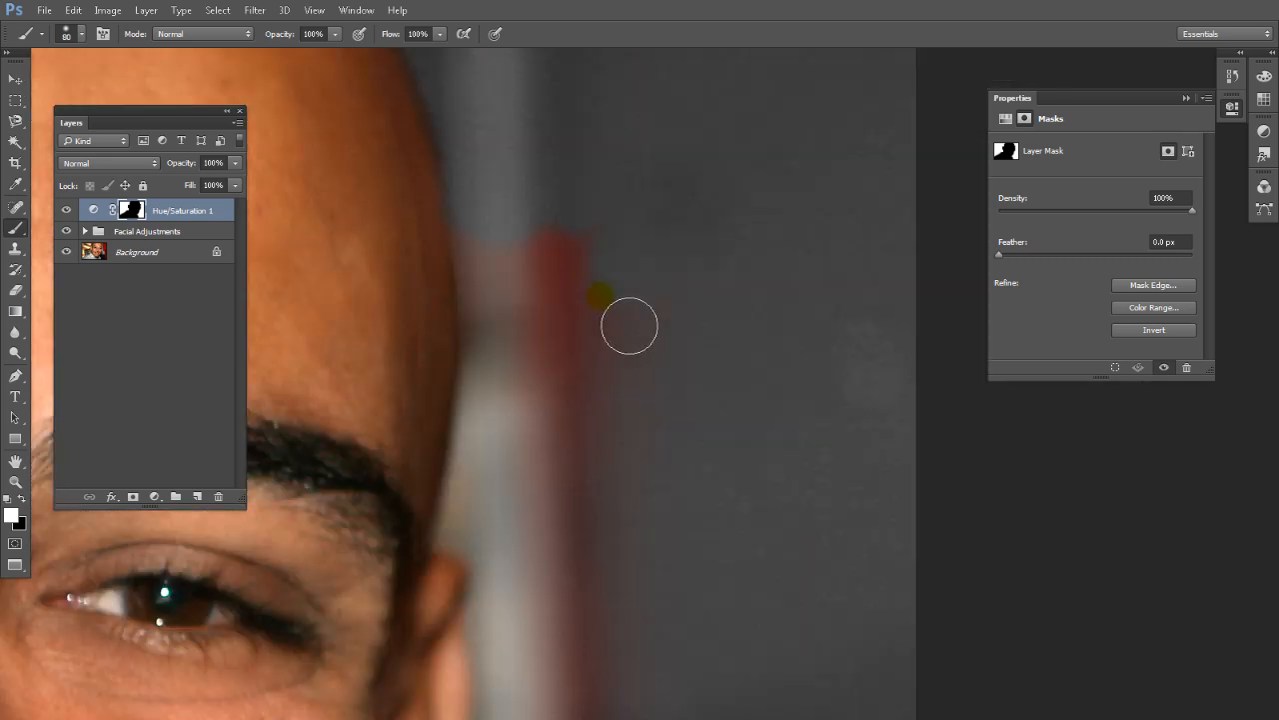
mouse_move(588, 240)
mouse_down()
mouse_move(617, 246)
mouse_move(620, 325)
mouse_move(588, 409)
mouse_up()
drag(540, 287, 546, 330)
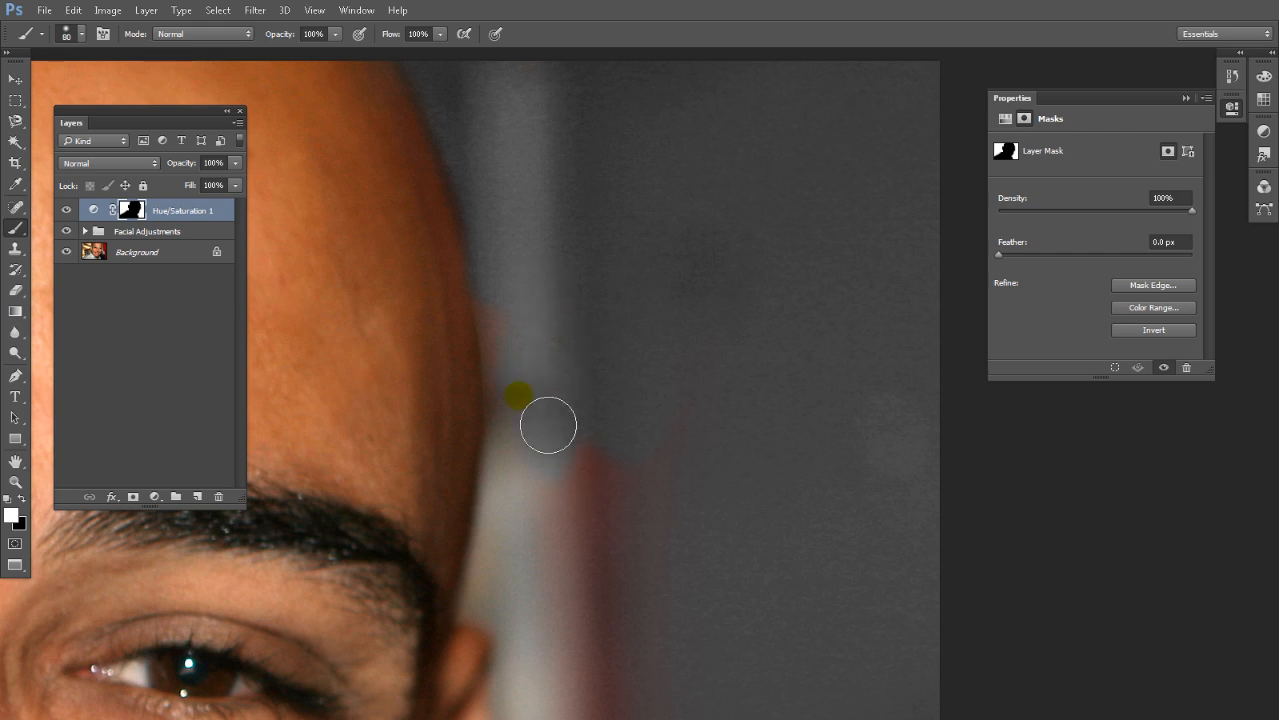
mouse_move(548, 425)
mouse_down()
mouse_move(529, 324)
mouse_move(537, 575)
mouse_move(543, 512)
mouse_up()
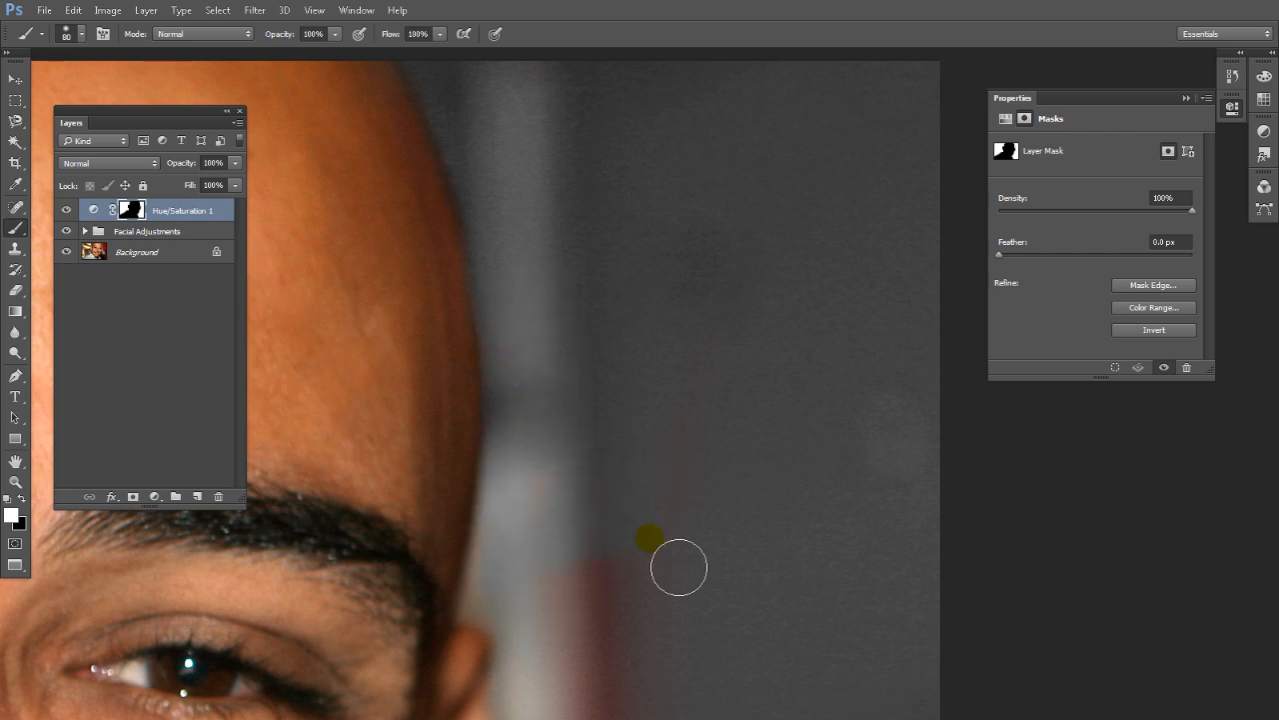
drag(667, 415, 676, 235)
mouse_move(650, 383)
mouse_down()
mouse_move(580, 480)
mouse_move(530, 420)
mouse_move(513, 418)
mouse_up()
mouse_move(543, 316)
mouse_down()
mouse_move(503, 393)
mouse_move(533, 238)
mouse_move(519, 91)
mouse_up()
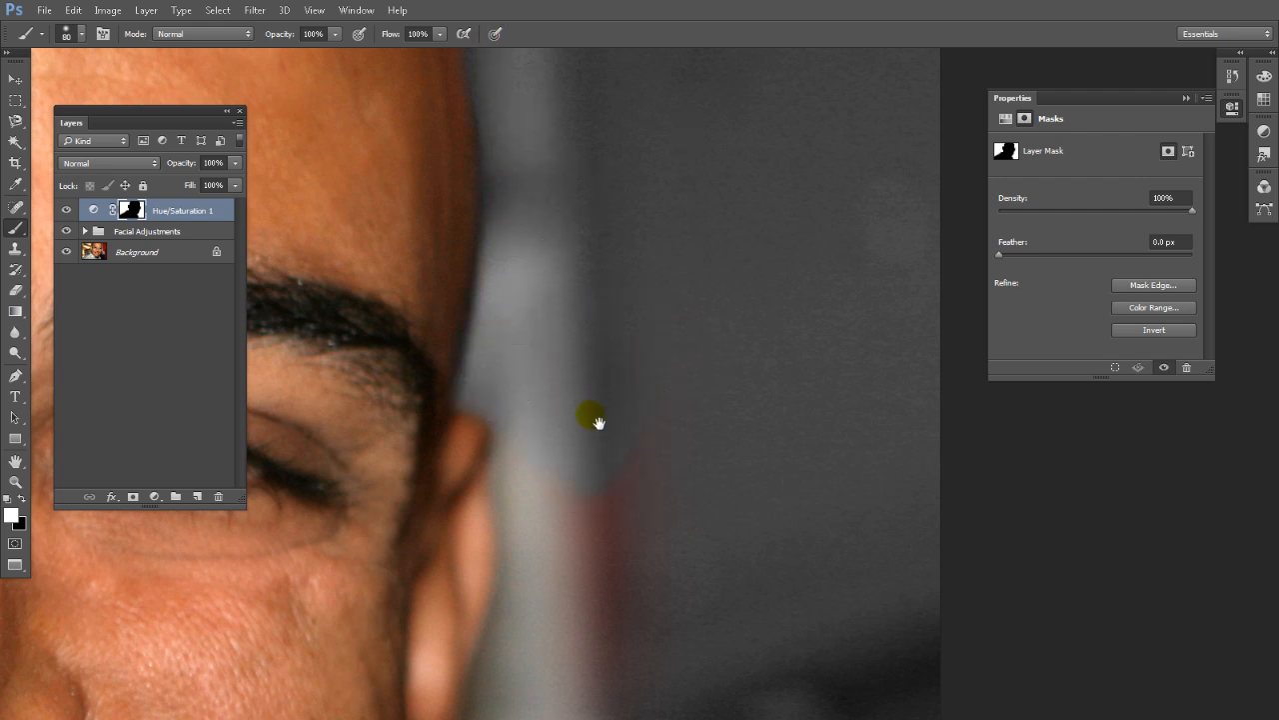
mouse_move(598, 422)
mouse_down()
mouse_move(608, 257)
mouse_move(643, 170)
mouse_up()
mouse_move(590, 305)
mouse_down()
mouse_move(569, 191)
mouse_move(585, 369)
mouse_move(608, 321)
mouse_move(618, 499)
mouse_move(720, 355)
mouse_up()
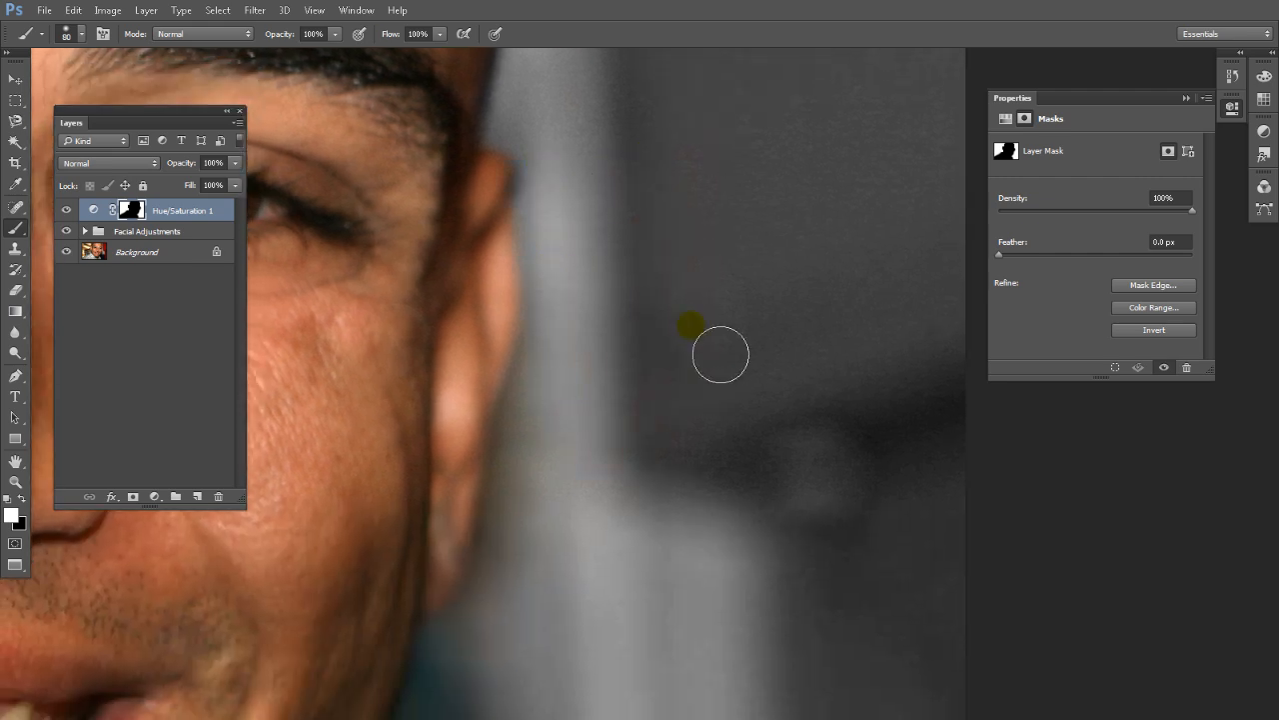
Paint white on the mask along the cheek and jawline to remove the blue-green tint from the background below the far ear.
mouse_move(685, 528)
mouse_down()
mouse_move(543, 357)
mouse_move(515, 372)
mouse_move(491, 462)
mouse_up()
key(space)
drag(576, 478, 623, 323)
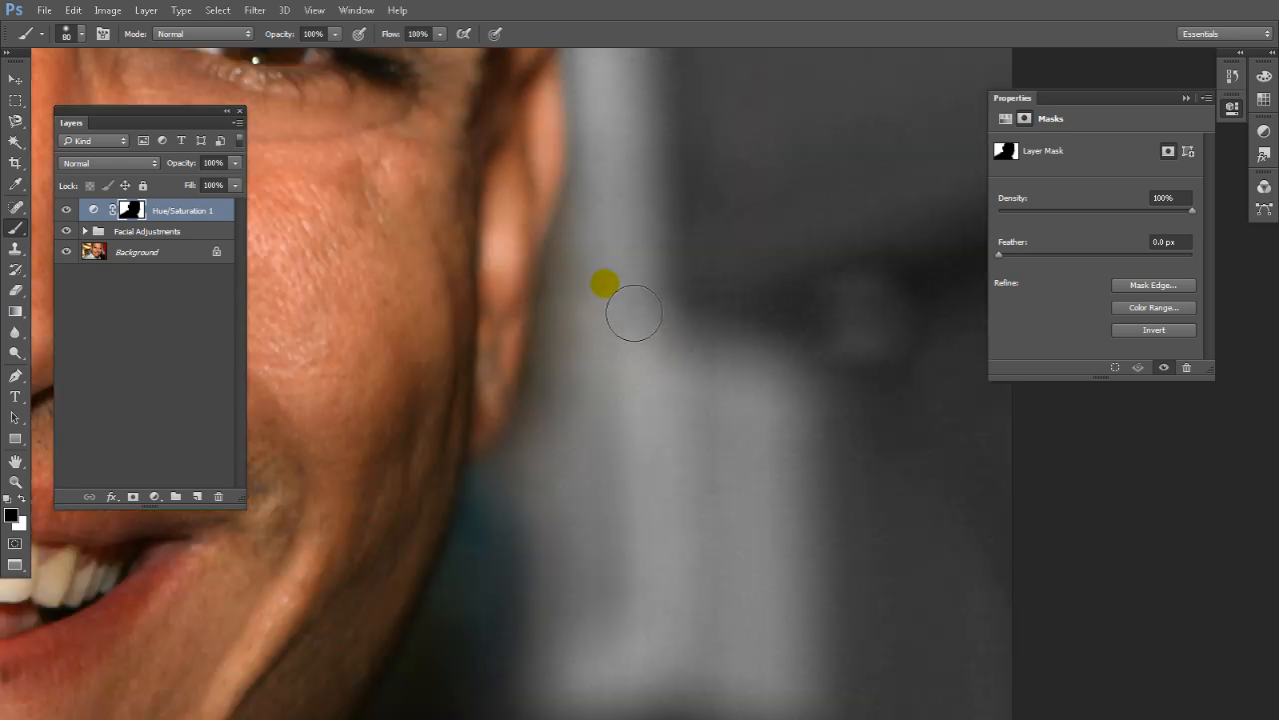
key(x)
mouse_move(615, 238)
mouse_down()
mouse_move(564, 465)
mouse_move(708, 230)
mouse_up()
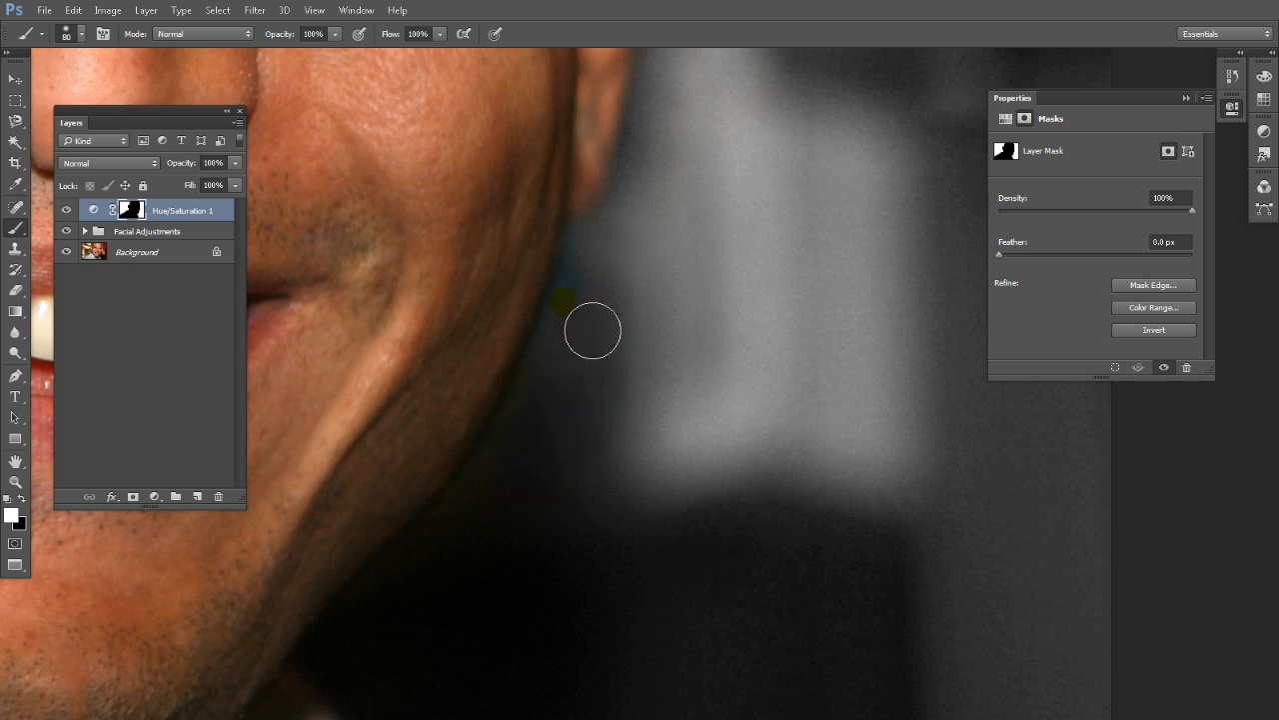
drag(461, 567, 677, 317)
click(646, 294)
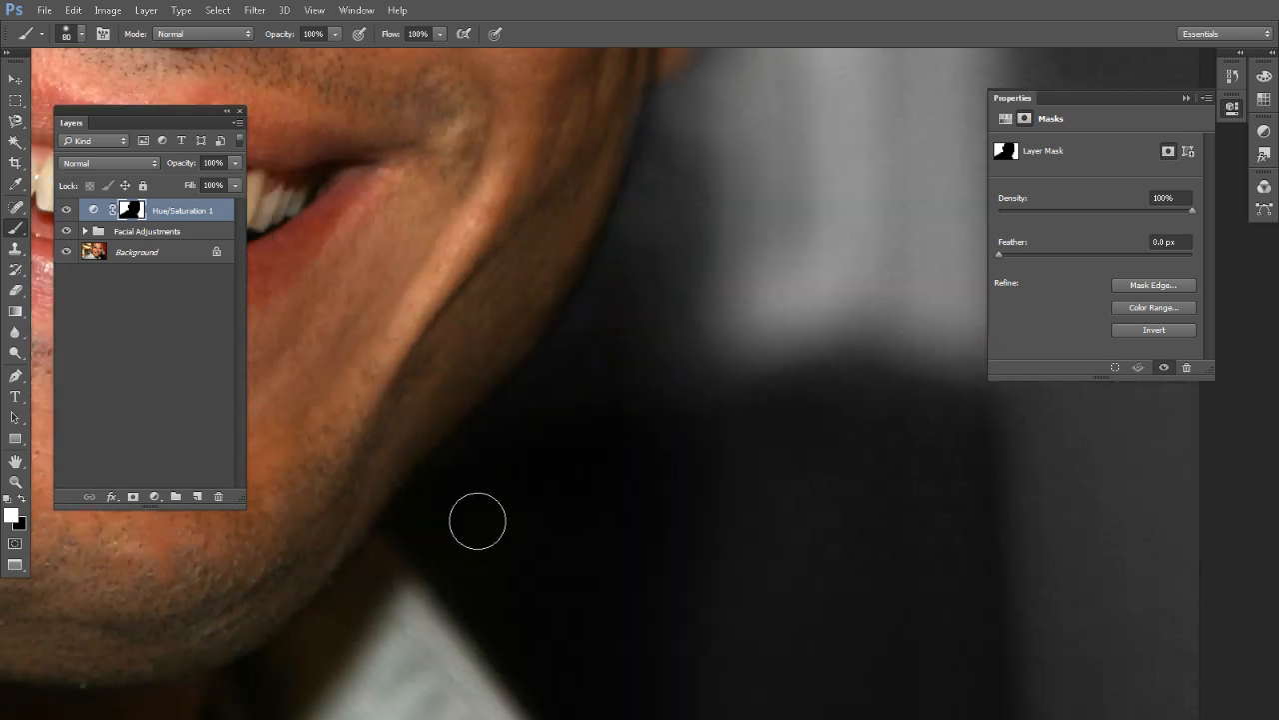
click(670, 267)
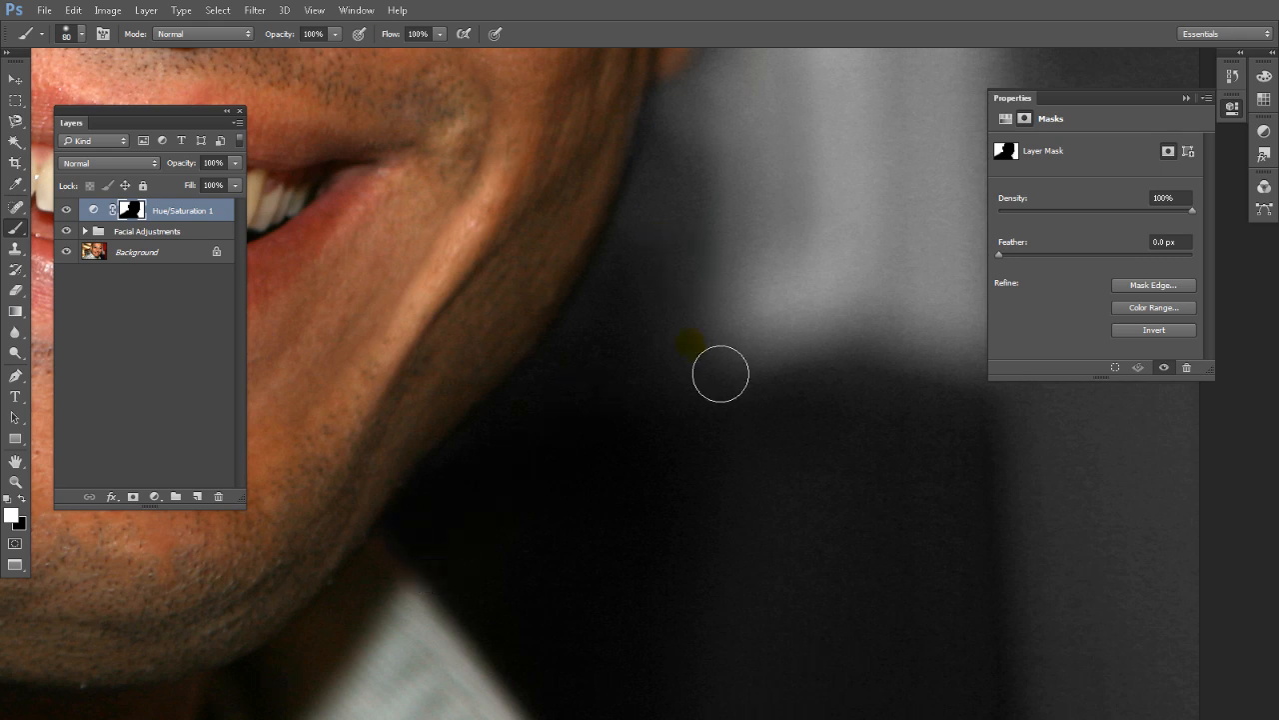
Paint white on the mask over the tinted background between the neck, collar and shoulder below the near ear.
key(ctrl+0)
drag(300, 561, 385, 566)
drag(771, 296, 436, 542)
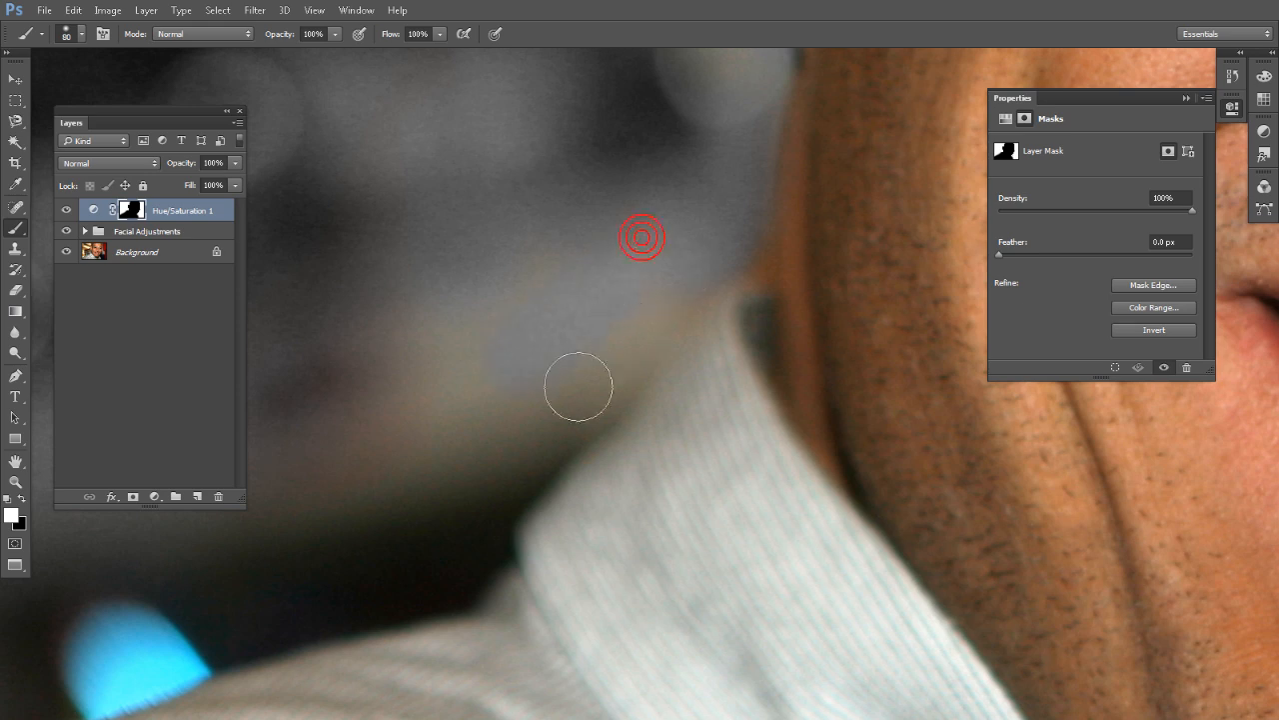
mouse_move(577, 379)
mouse_down()
mouse_move(667, 361)
mouse_move(643, 375)
mouse_move(641, 406)
mouse_move(659, 373)
mouse_move(621, 432)
mouse_move(539, 506)
mouse_up()
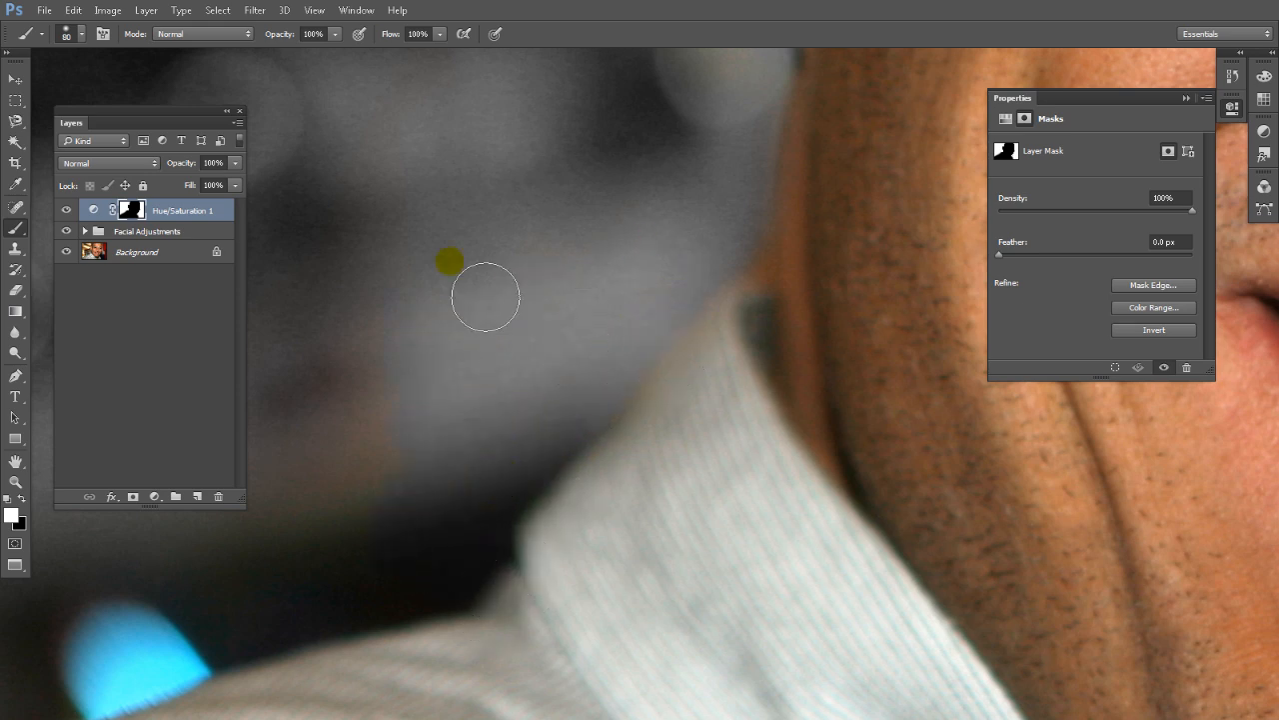
mouse_move(545, 418)
mouse_down()
mouse_move(812, 267)
mouse_move(706, 237)
mouse_move(731, 294)
mouse_move(608, 416)
mouse_up()
Paint white on the mask over the blue light above the shoulder and the orange and yellow background beside it.
drag(503, 489, 445, 571)
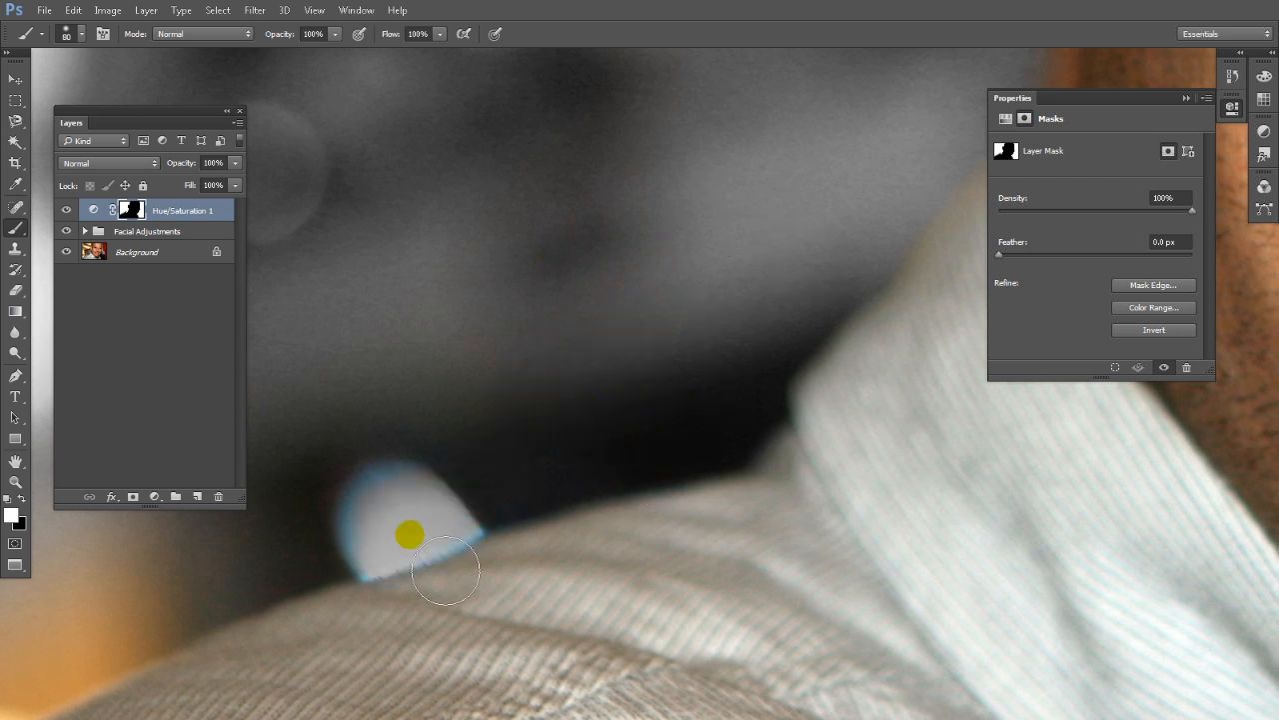
drag(514, 498, 882, 390)
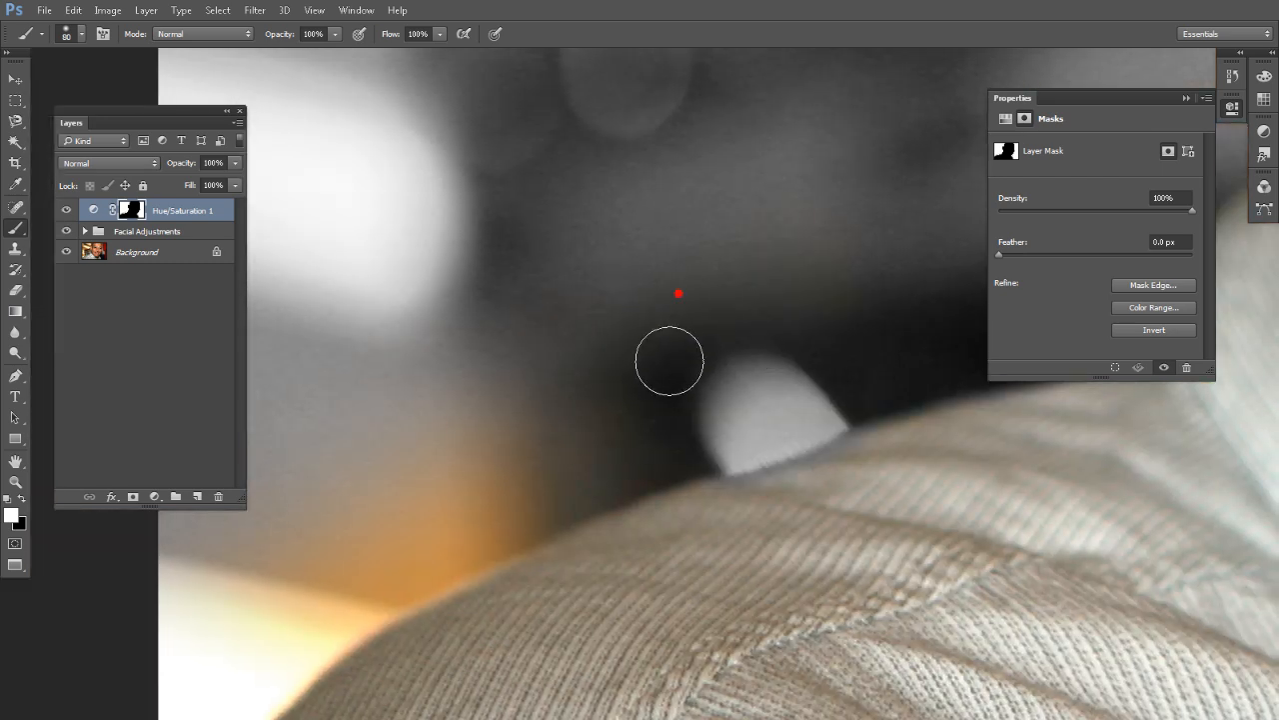
mouse_move(636, 457)
mouse_down()
mouse_move(626, 502)
mouse_move(685, 516)
mouse_up()
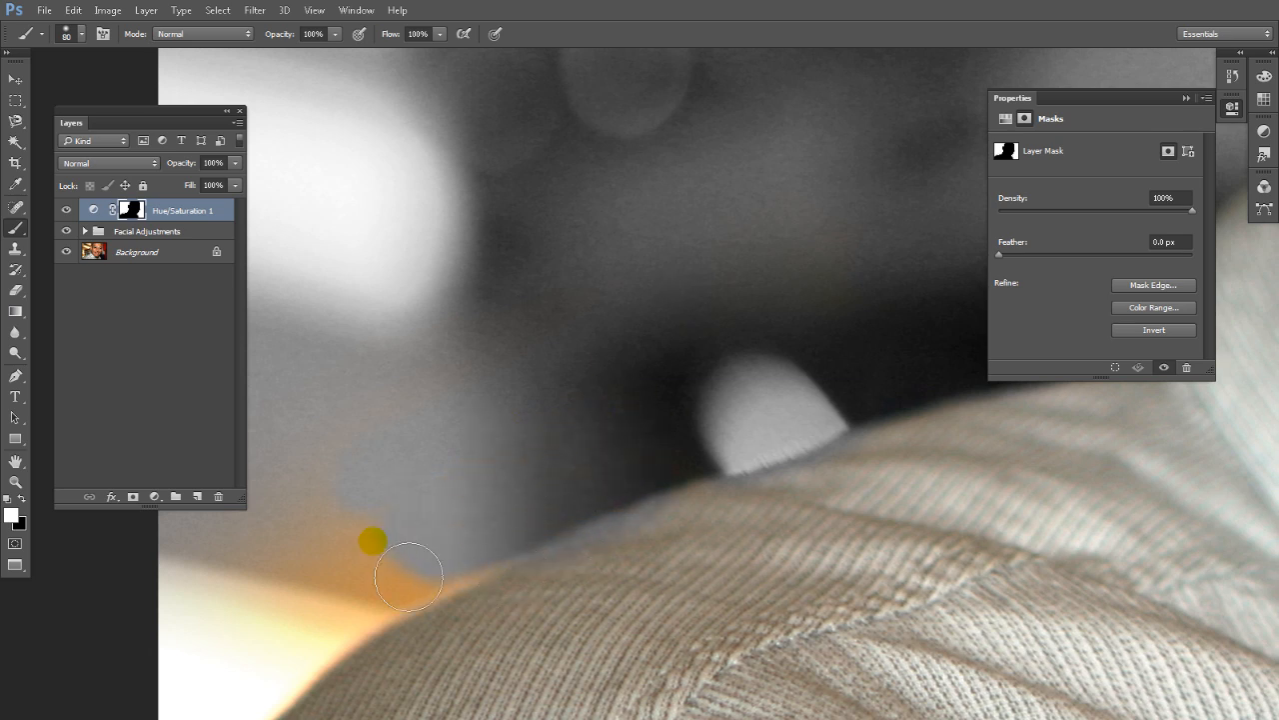
mouse_move(408, 576)
mouse_down()
mouse_move(355, 648)
mouse_move(479, 583)
mouse_move(327, 644)
mouse_move(300, 613)
mouse_up()
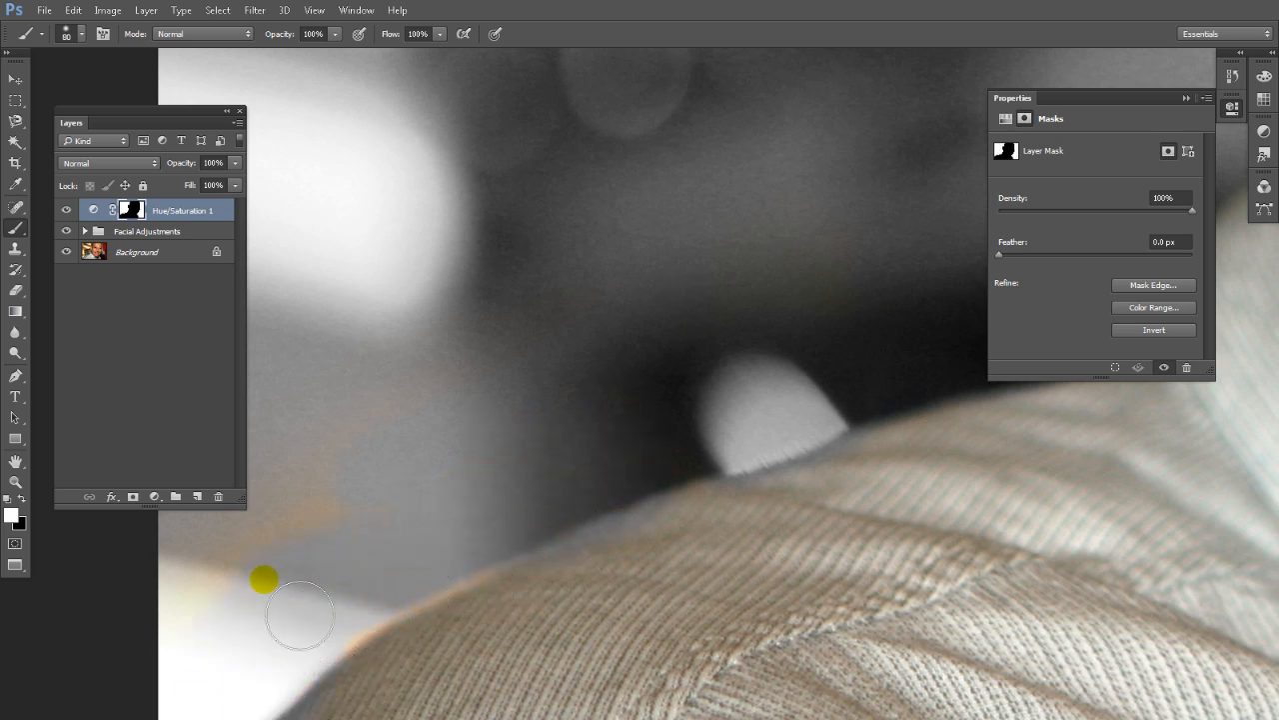
Paint black on the mask along the upper shoulder edge, and paint white over the blue light exposed there.
key(x)
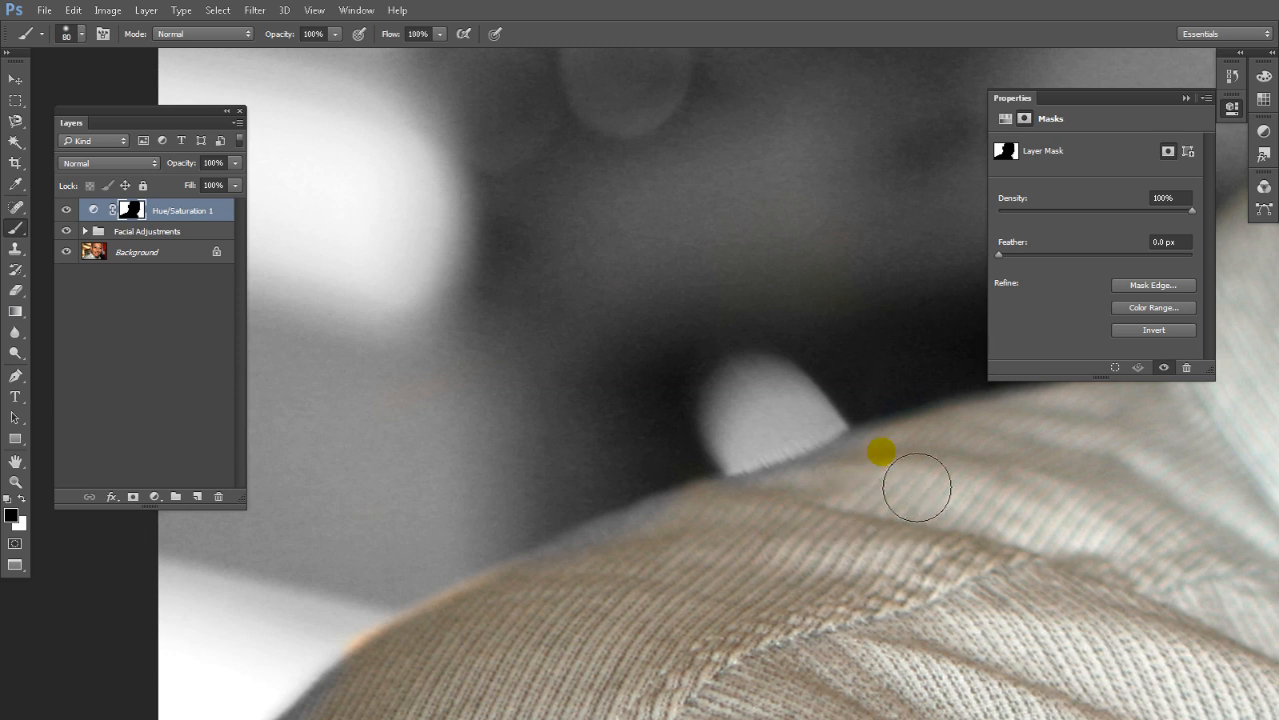
drag(880, 456, 735, 465)
key(x)
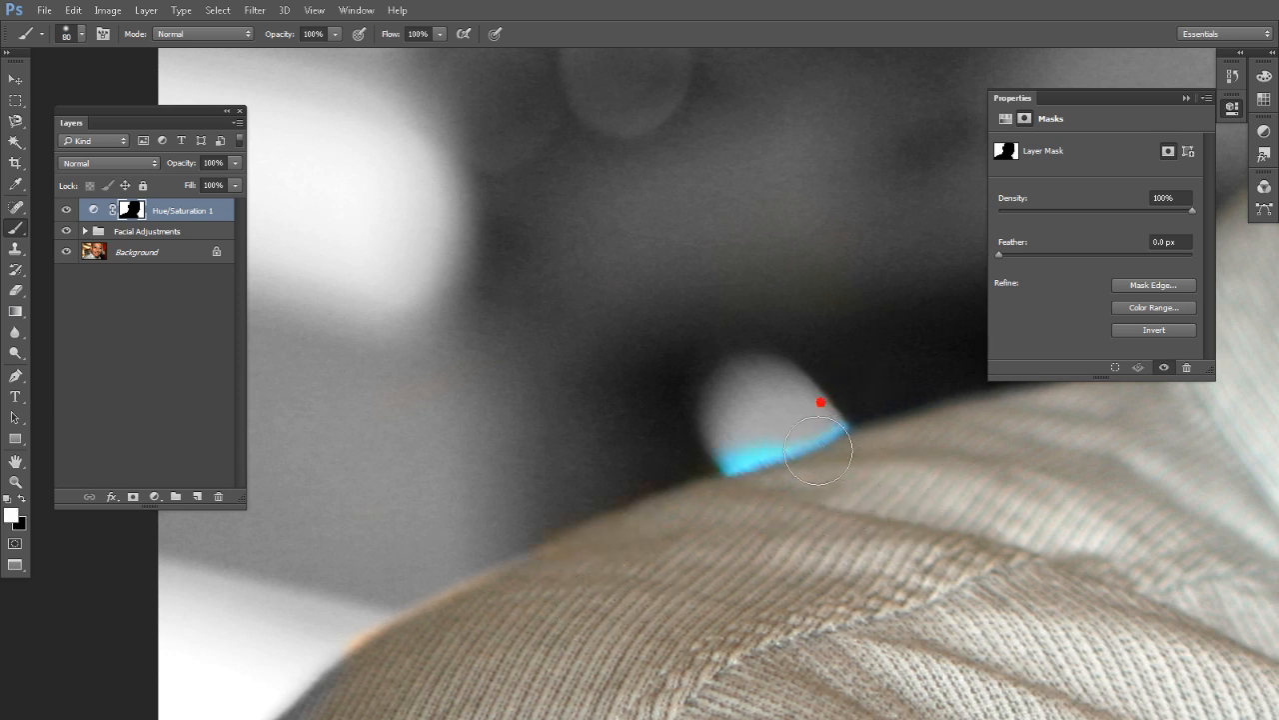
mouse_move(818, 452)
mouse_down()
mouse_move(838, 423)
mouse_move(748, 451)
mouse_move(859, 437)
mouse_move(814, 469)
mouse_move(776, 468)
mouse_up()
Paint black on the mask over the grey patches of the outer shoulder and white over the orange fringe along its edge.
mouse_move(917, 515)
mouse_down()
mouse_move(568, 554)
mouse_move(890, 284)
mouse_up()
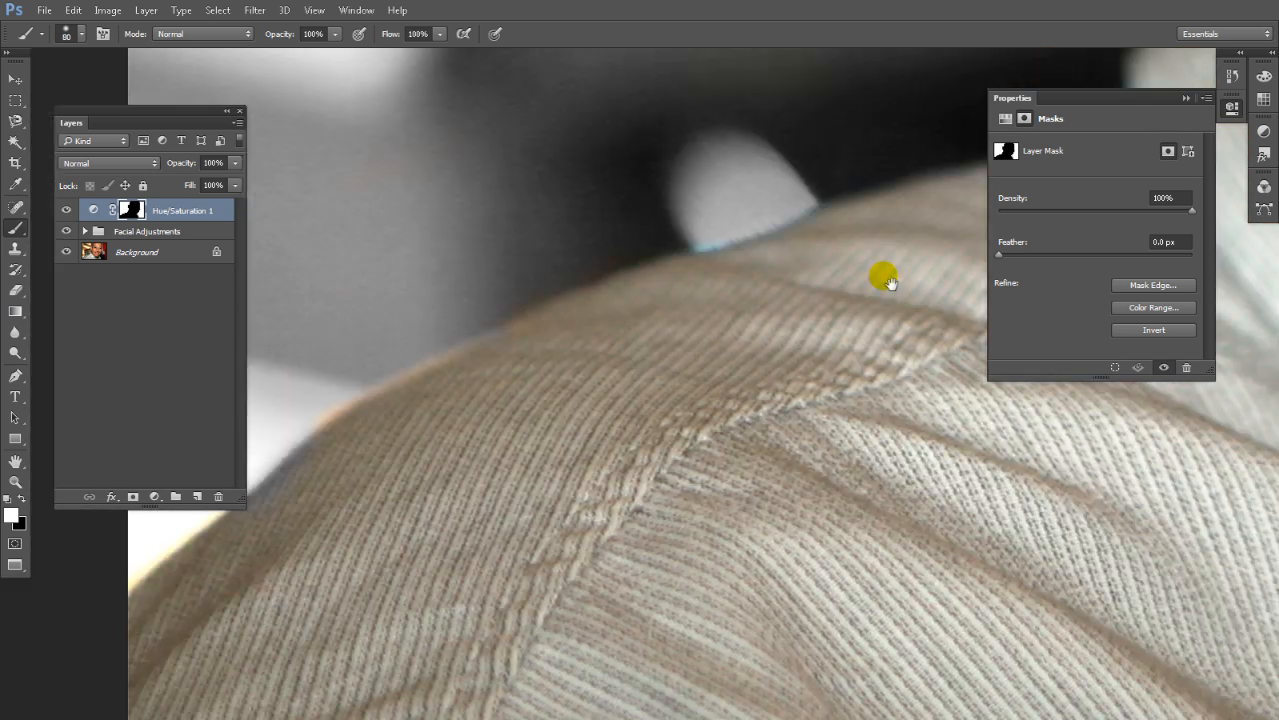
drag(566, 366, 522, 444)
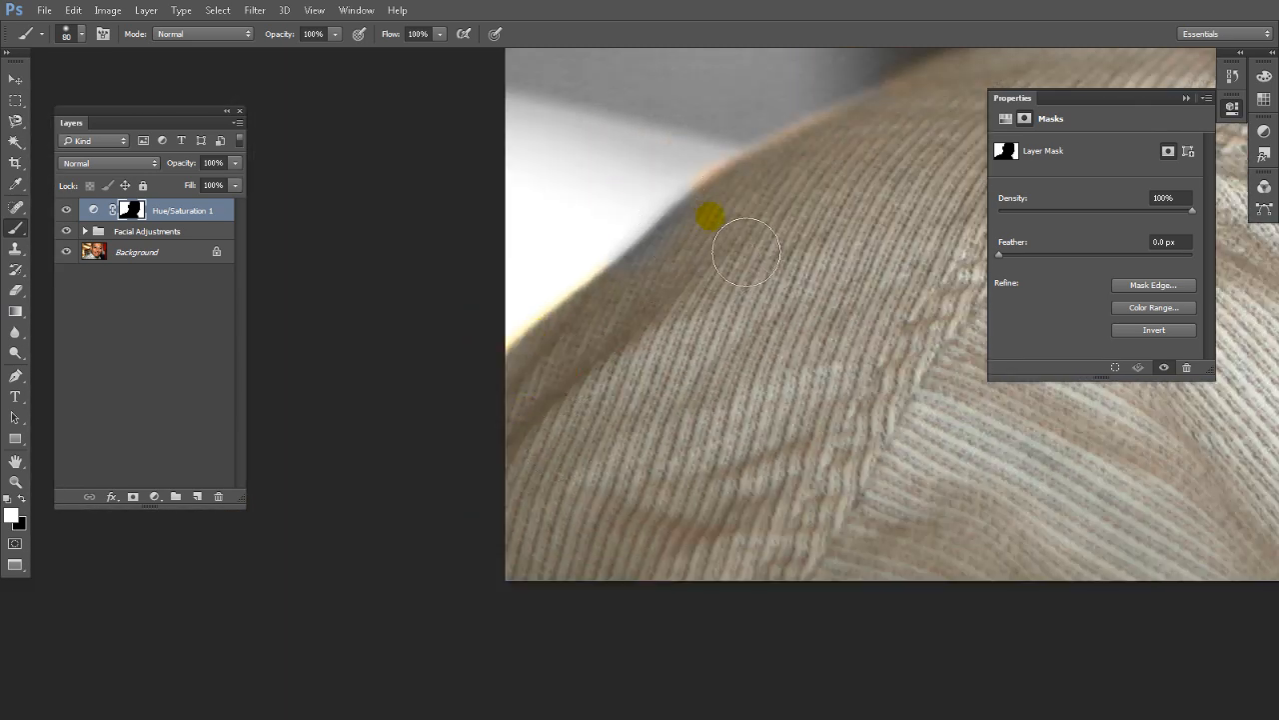
key(x)
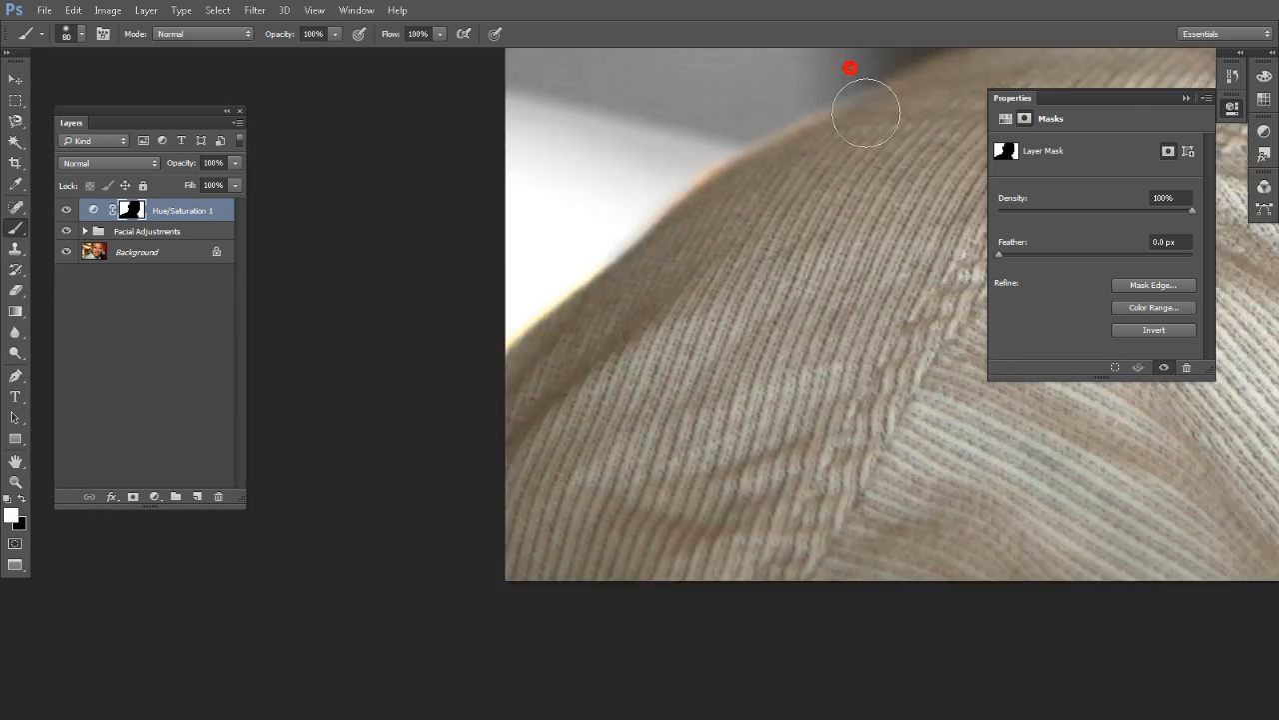
mouse_move(796, 143)
mouse_down()
mouse_move(715, 187)
mouse_move(663, 237)
mouse_move(747, 167)
mouse_move(567, 339)
mouse_up()
key(x)
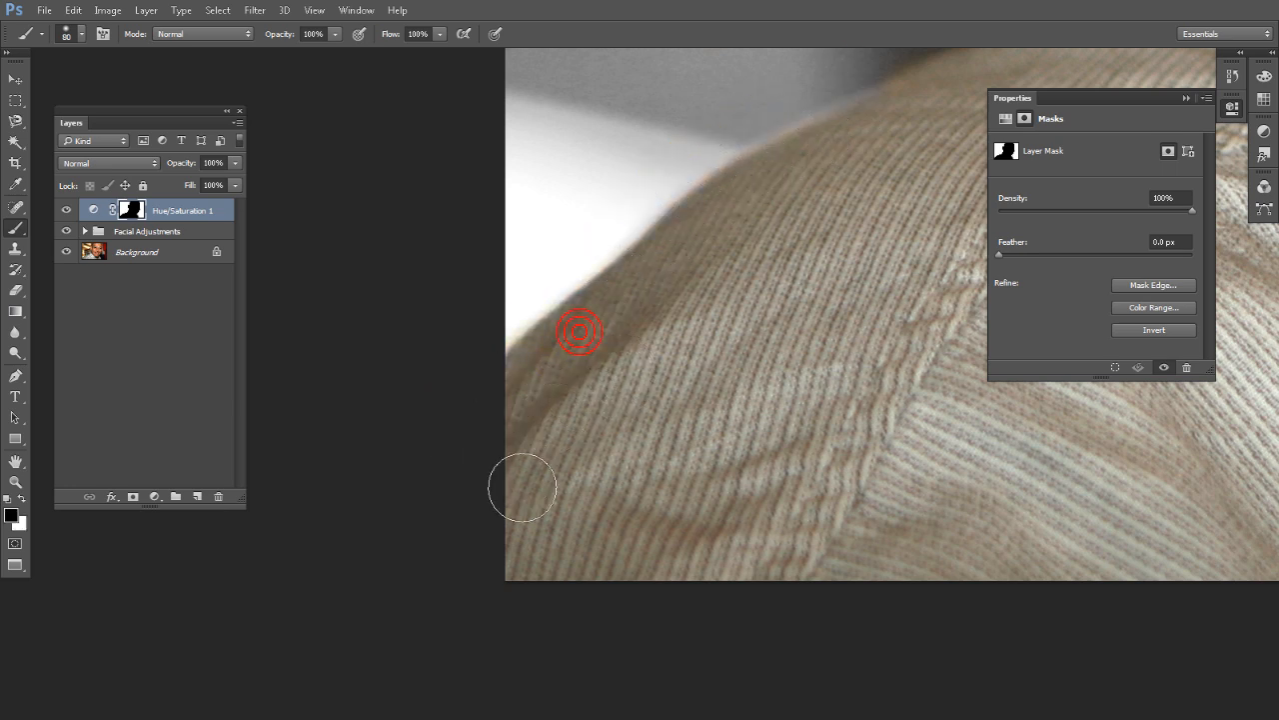
Display the Hue/Saturation 1 mask on its own and paint white over the grey smudges beside the head.
key(ctrl+0)
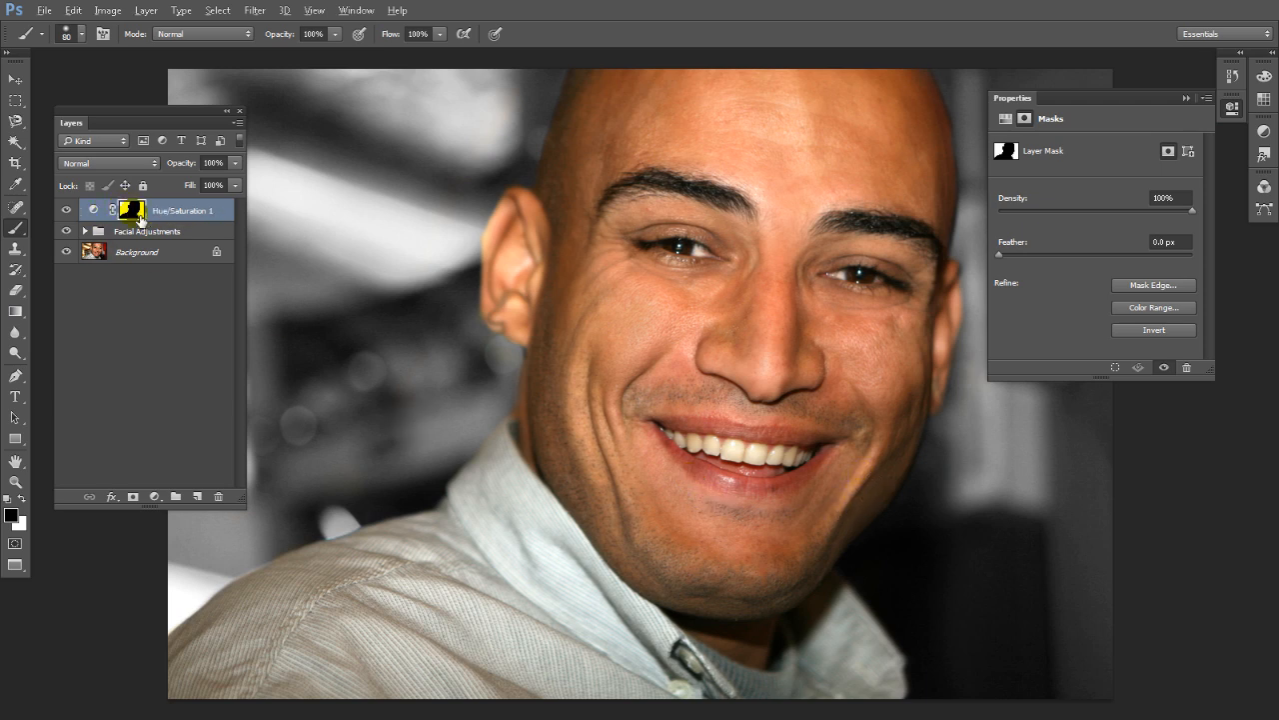
alt+click(139, 215)
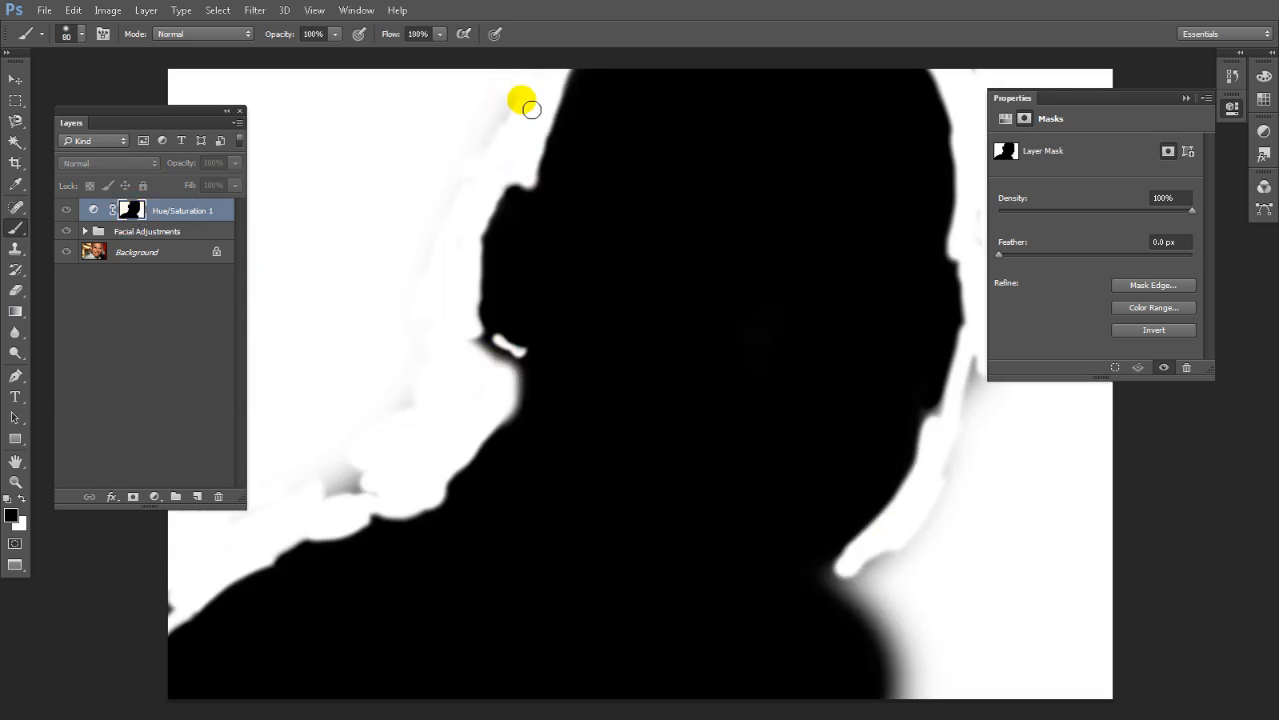
drag(474, 134, 593, 163)
drag(694, 169, 637, 423)
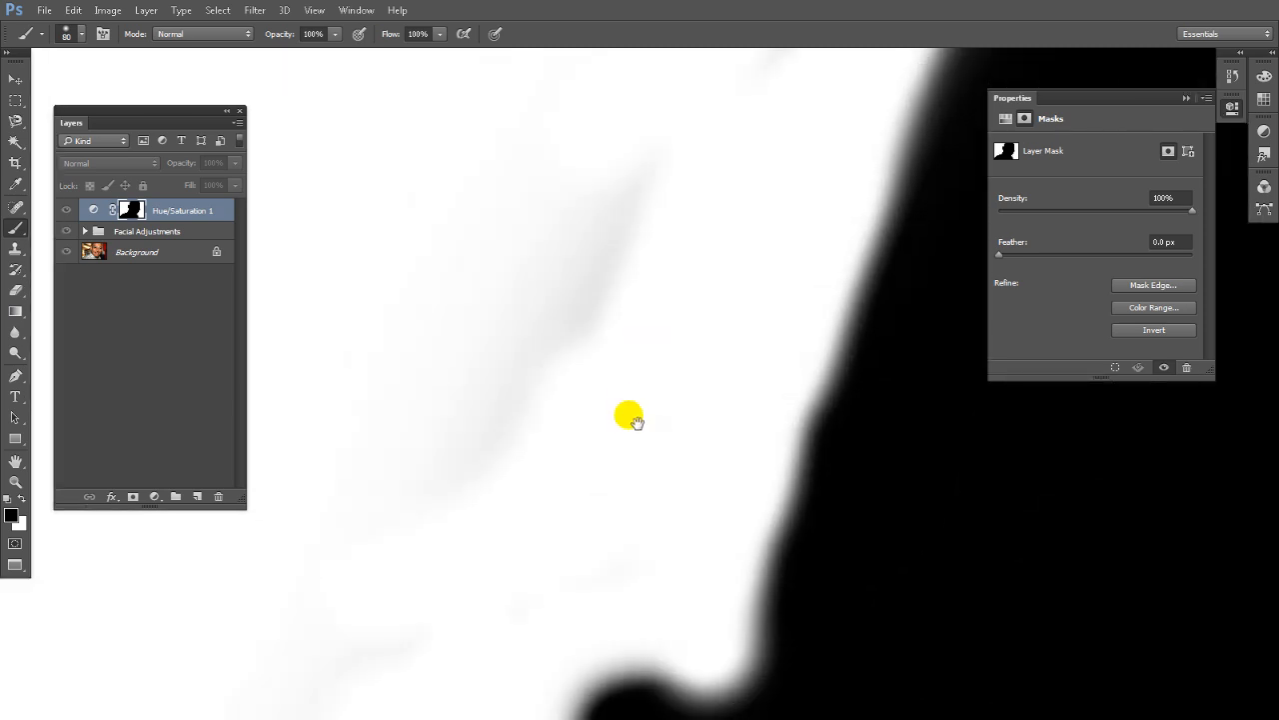
key(x)
mouse_move(726, 179)
mouse_down()
mouse_move(597, 379)
mouse_move(540, 509)
mouse_move(794, 149)
mouse_up()
drag(693, 531, 700, 40)
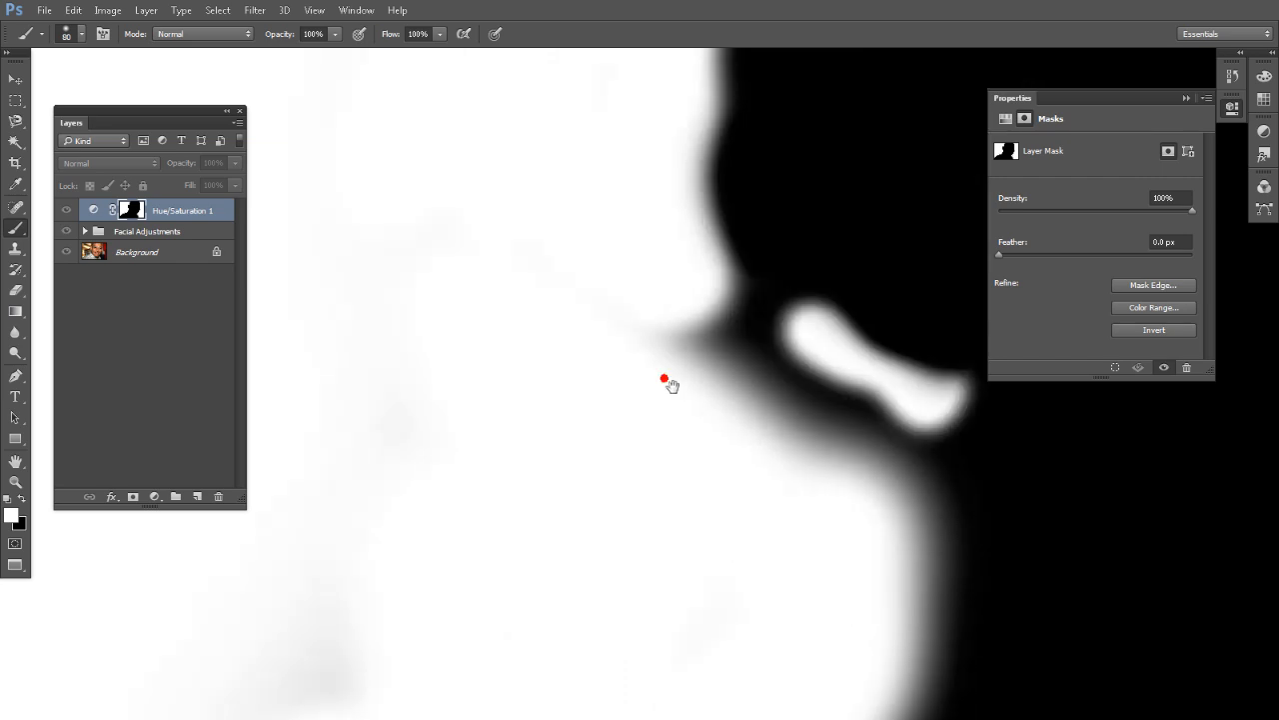
Compare the mask with the image and paint white on the mask over the dark remnant beneath the earlobe.
drag(670, 385, 571, 454)
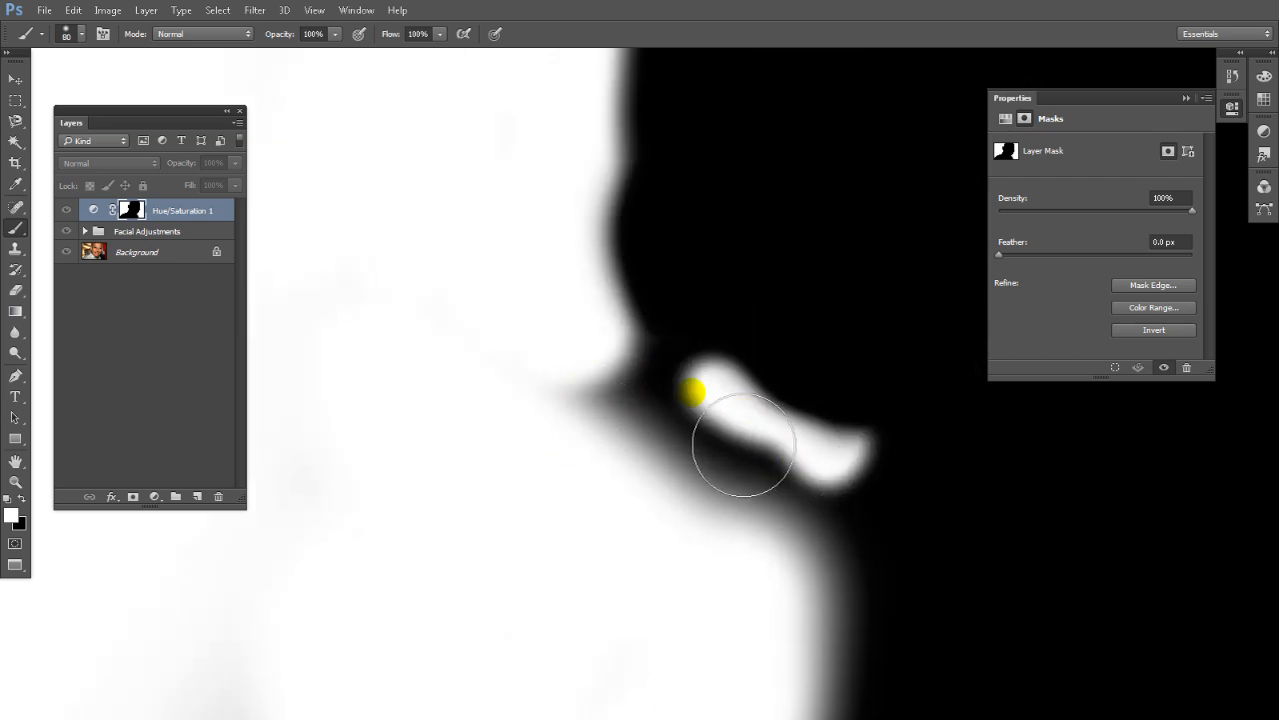
alt+click(132, 210)
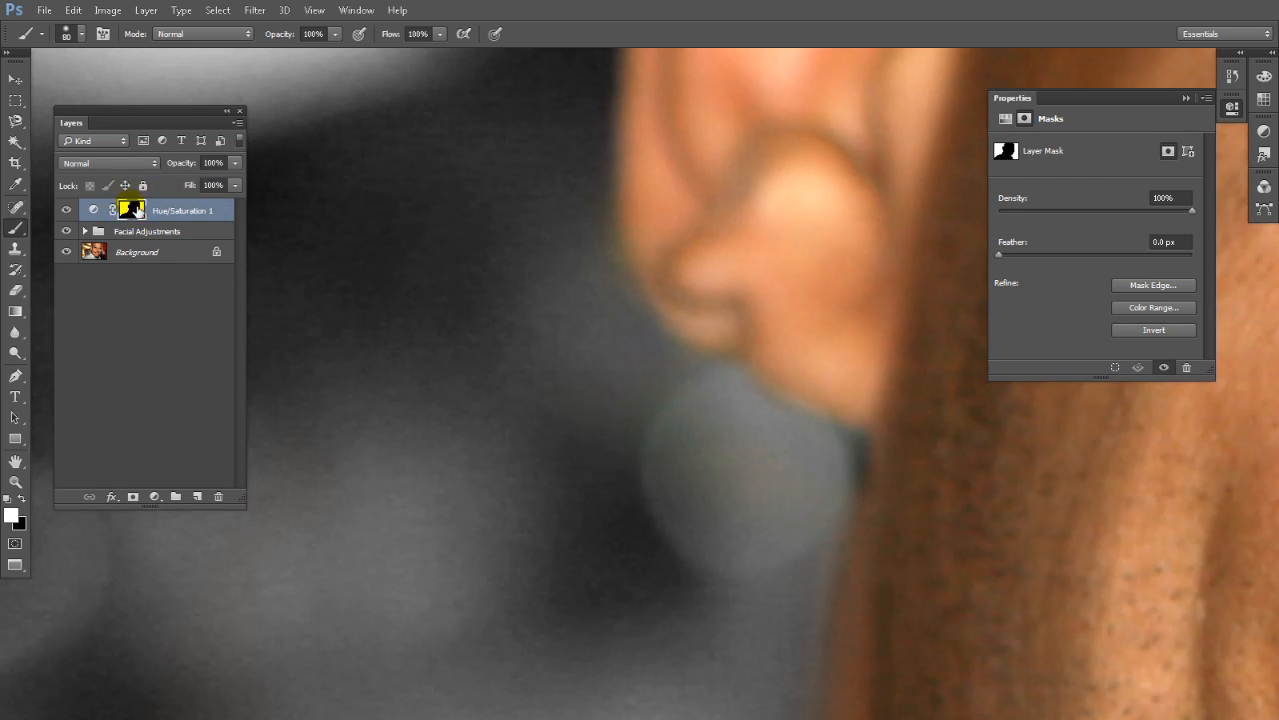
alt+click(132, 210)
alt+click(132, 210)
alt+click(132, 210)
mouse_move(657, 419)
mouse_down()
mouse_move(749, 497)
mouse_move(763, 466)
mouse_move(754, 594)
mouse_move(606, 440)
mouse_move(707, 411)
mouse_up()
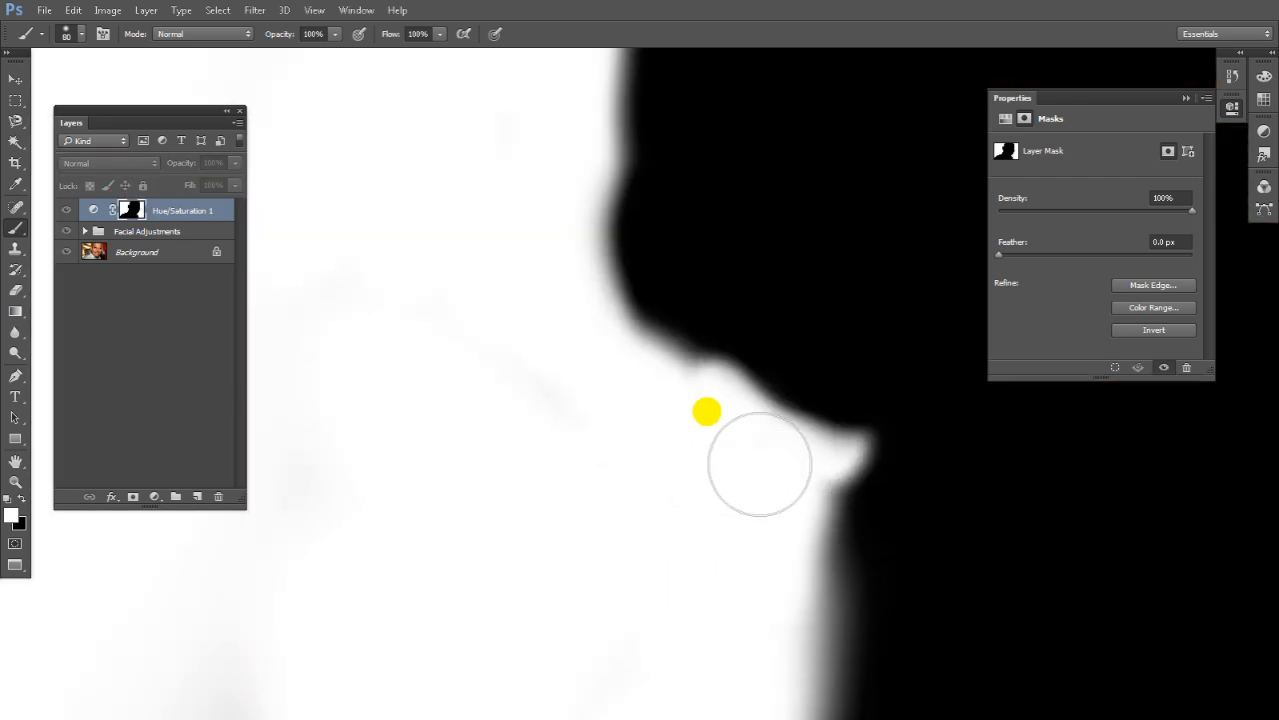
drag(760, 463, 660, 409)
alt+click(139, 212)
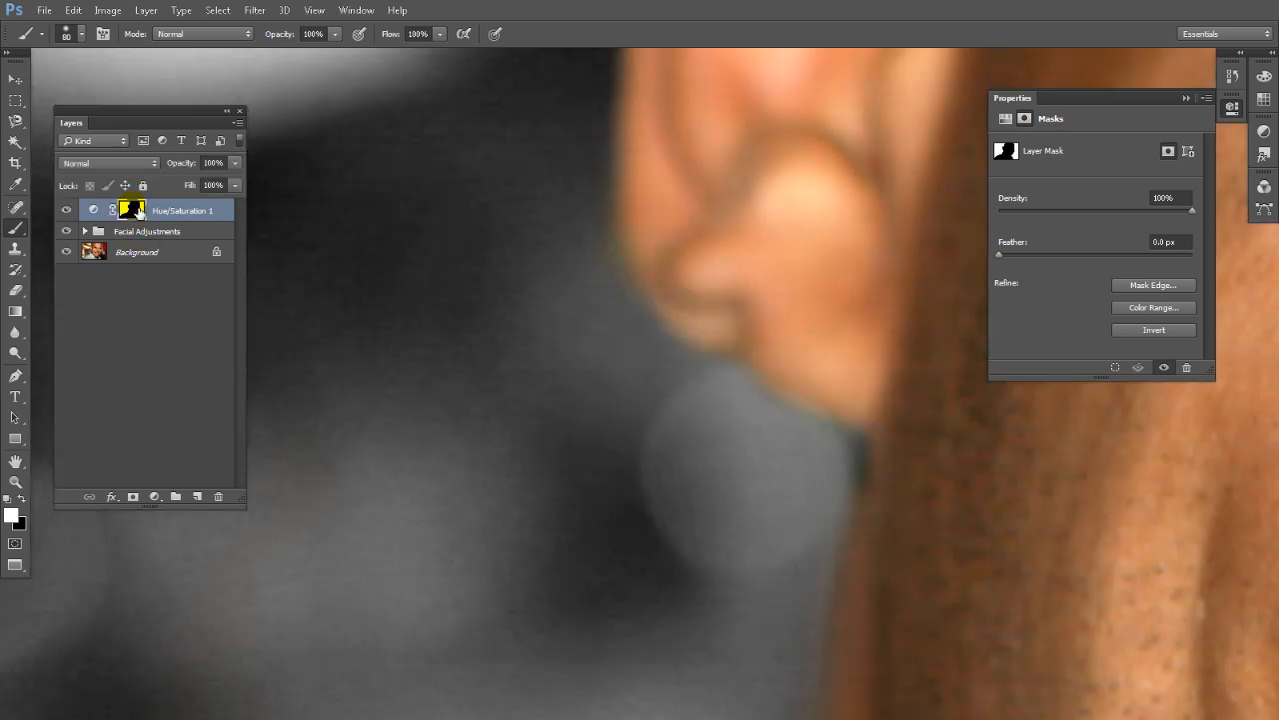
Show the mask alone and paint white over the remaining grey patches above the collar and shoulder.
alt+click(136, 211)
drag(569, 599, 710, 440)
mouse_move(872, 485)
mouse_down()
mouse_move(770, 457)
mouse_move(714, 346)
mouse_move(759, 333)
mouse_up()
key(ctrl+0)
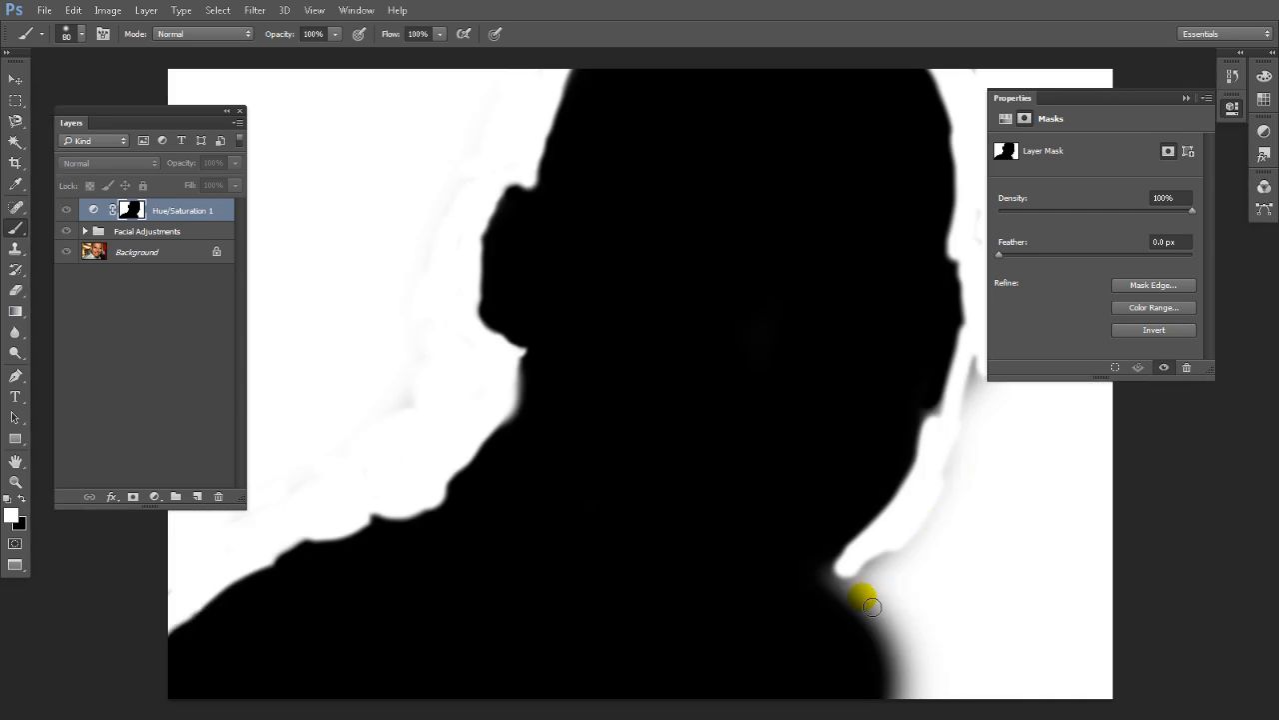
Paint white on the mask over the grey areas beside the jaw and the streaks below the far ear.
drag(857, 589, 959, 597)
mouse_move(980, 520)
mouse_down()
mouse_move(751, 534)
mouse_move(698, 559)
mouse_move(618, 398)
mouse_up()
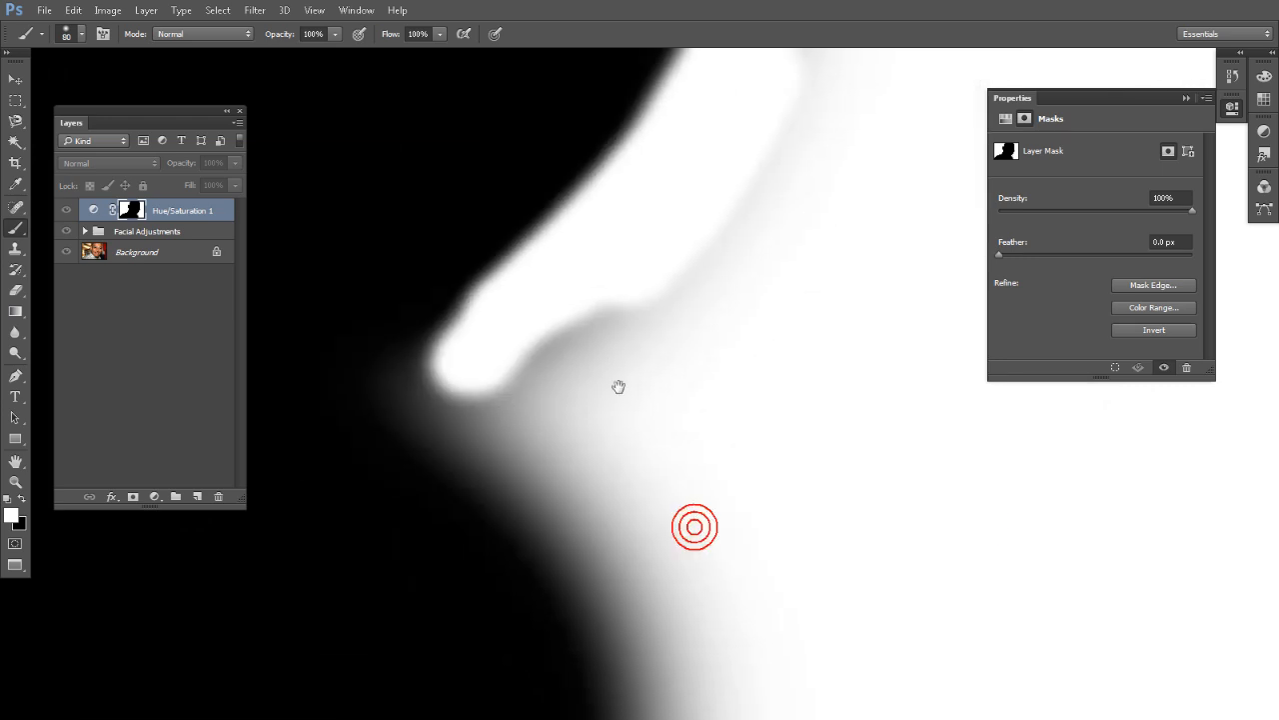
mouse_move(514, 386)
mouse_down()
mouse_move(639, 489)
mouse_move(562, 435)
mouse_move(627, 490)
mouse_move(610, 349)
mouse_move(703, 314)
mouse_move(857, 117)
mouse_move(694, 557)
mouse_move(674, 549)
mouse_up()
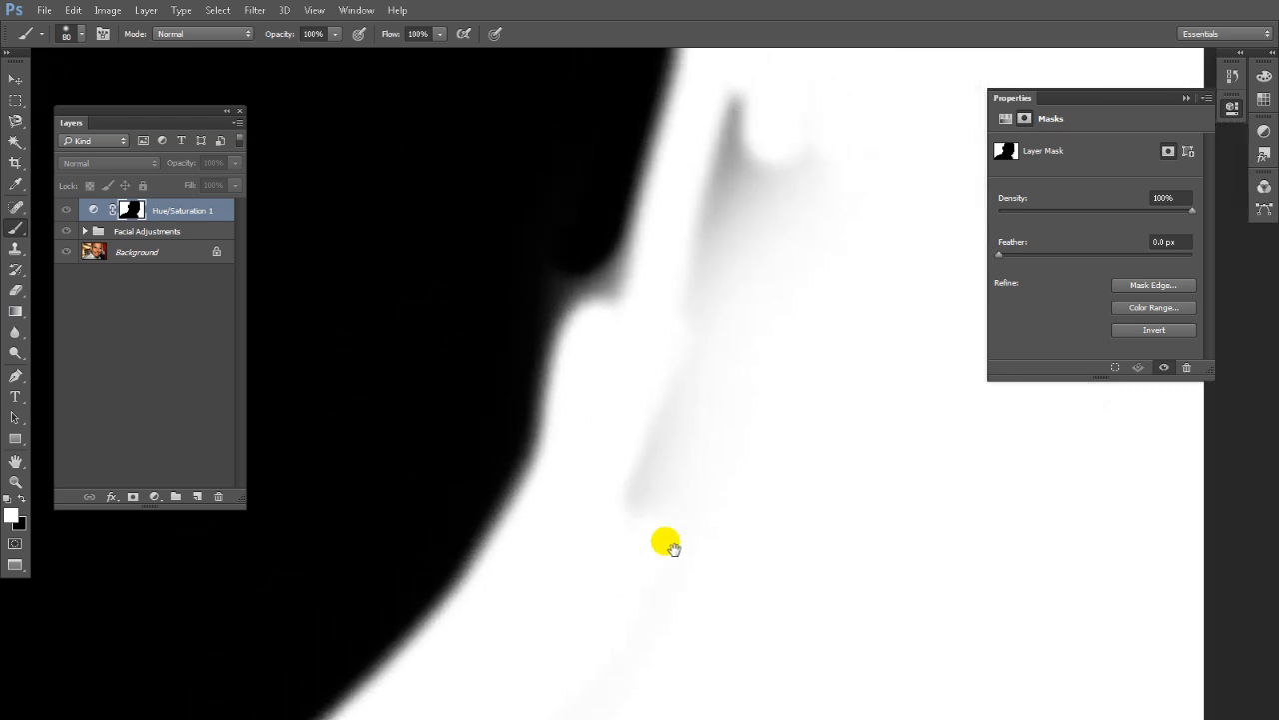
mouse_move(649, 595)
mouse_down()
mouse_move(722, 441)
mouse_move(784, 160)
mouse_move(757, 240)
mouse_move(846, 232)
mouse_move(807, 296)
mouse_move(822, 257)
mouse_up()
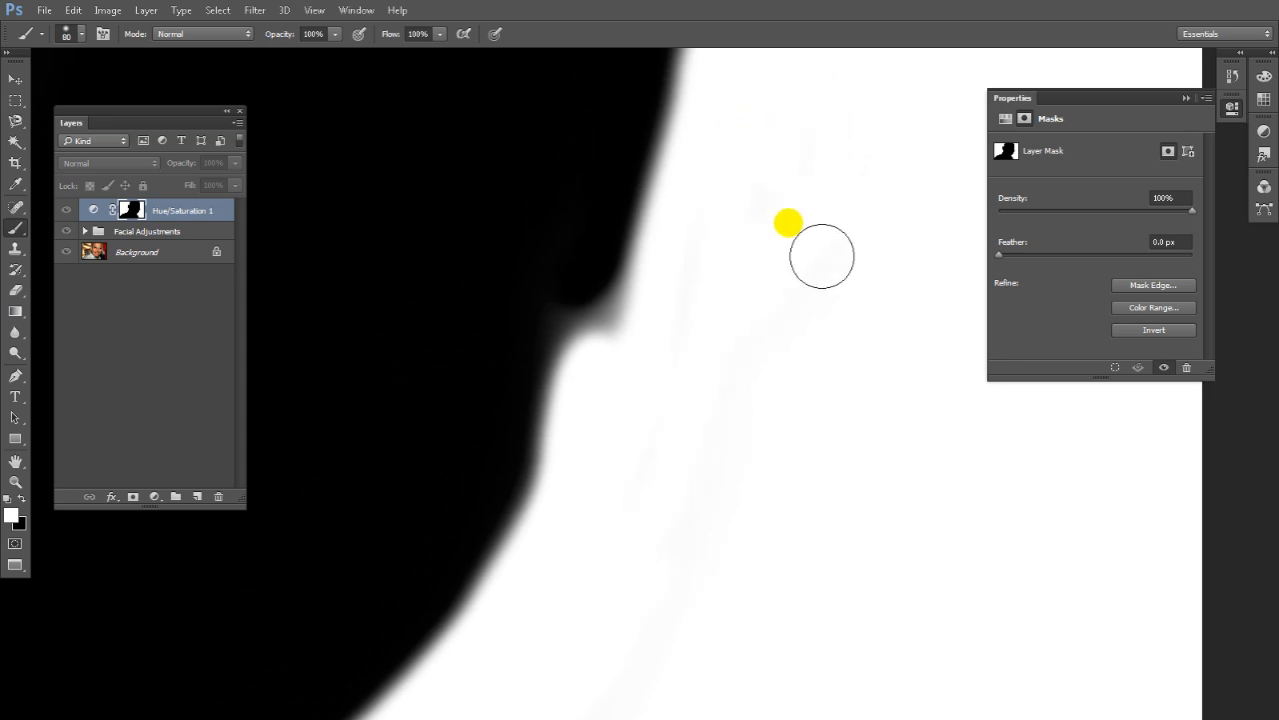
Continue painting white on the mask over faint grey residue in the background from the far ear down to the collar.
drag(876, 412, 593, 619)
drag(663, 334, 761, 589)
mouse_move(734, 413)
mouse_down()
mouse_move(764, 444)
mouse_move(731, 641)
mouse_up()
drag(705, 62, 775, 597)
mouse_move(724, 464)
mouse_down()
mouse_move(828, 557)
mouse_move(748, 449)
mouse_up()
drag(882, 628, 762, 125)
drag(671, 590, 759, 299)
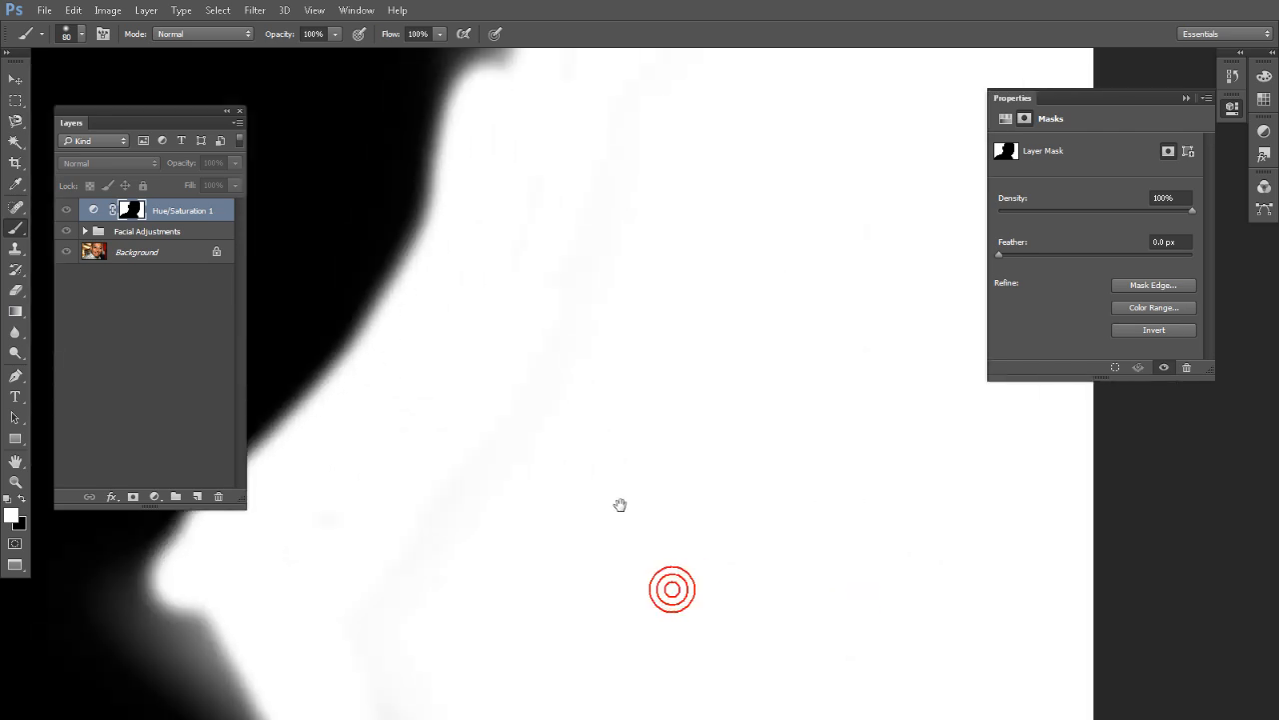
drag(486, 557, 600, 460)
Clean up the mask with white along the outer edge of the far collar and compare it with the image.
alt+click(134, 211)
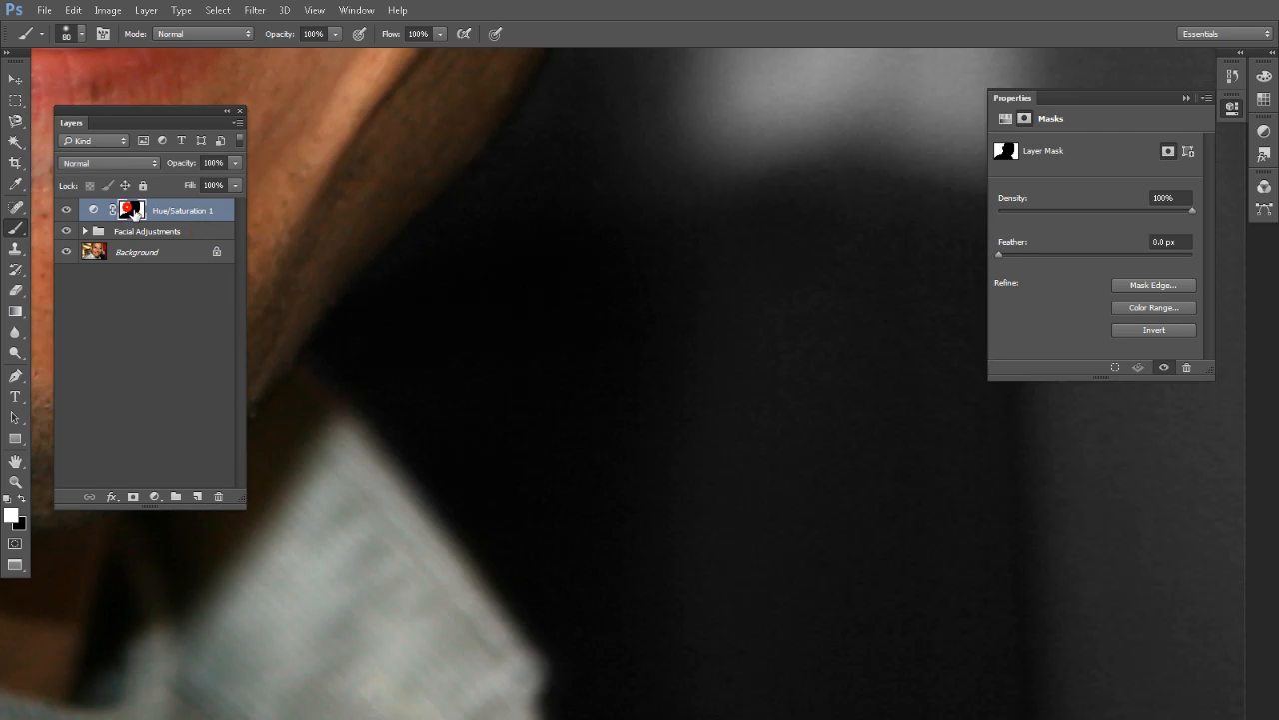
alt+click(134, 211)
mouse_move(484, 422)
mouse_down()
mouse_move(599, 600)
mouse_move(638, 556)
mouse_move(551, 311)
mouse_up()
mouse_move(407, 225)
mouse_down()
mouse_move(566, 565)
mouse_move(431, 304)
mouse_move(466, 492)
mouse_up()
alt+click(134, 211)
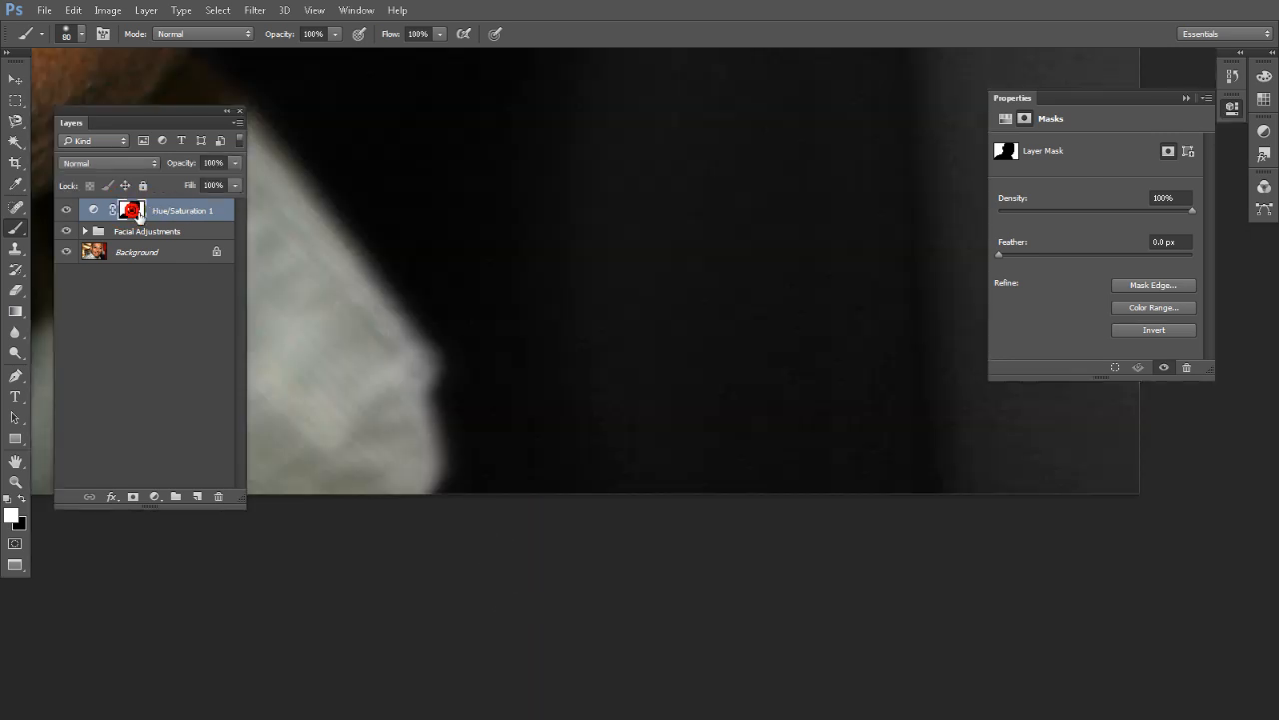
Check the mask against the image around the collar and paint white in the corner between the jaw and the collar.
alt+click(134, 211)
alt+click(138, 214)
alt+click(134, 211)
alt+click(131, 210)
drag(415, 204, 596, 457)
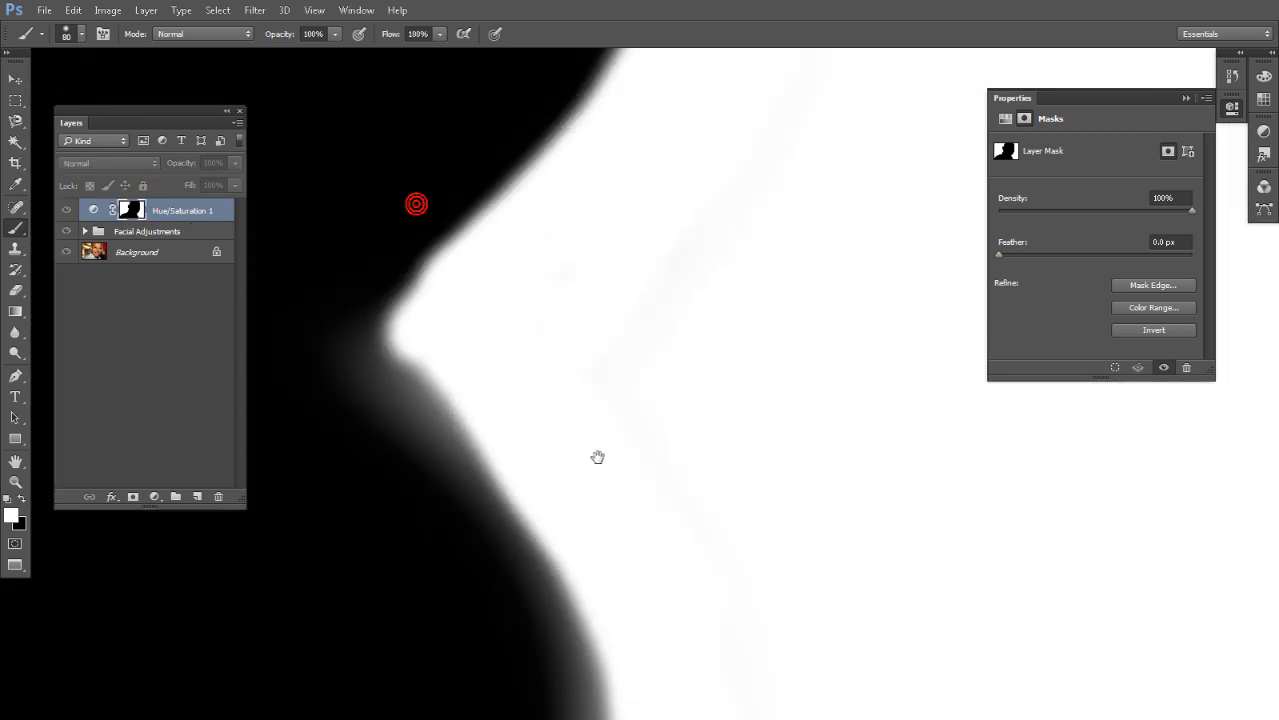
alt+click(132, 210)
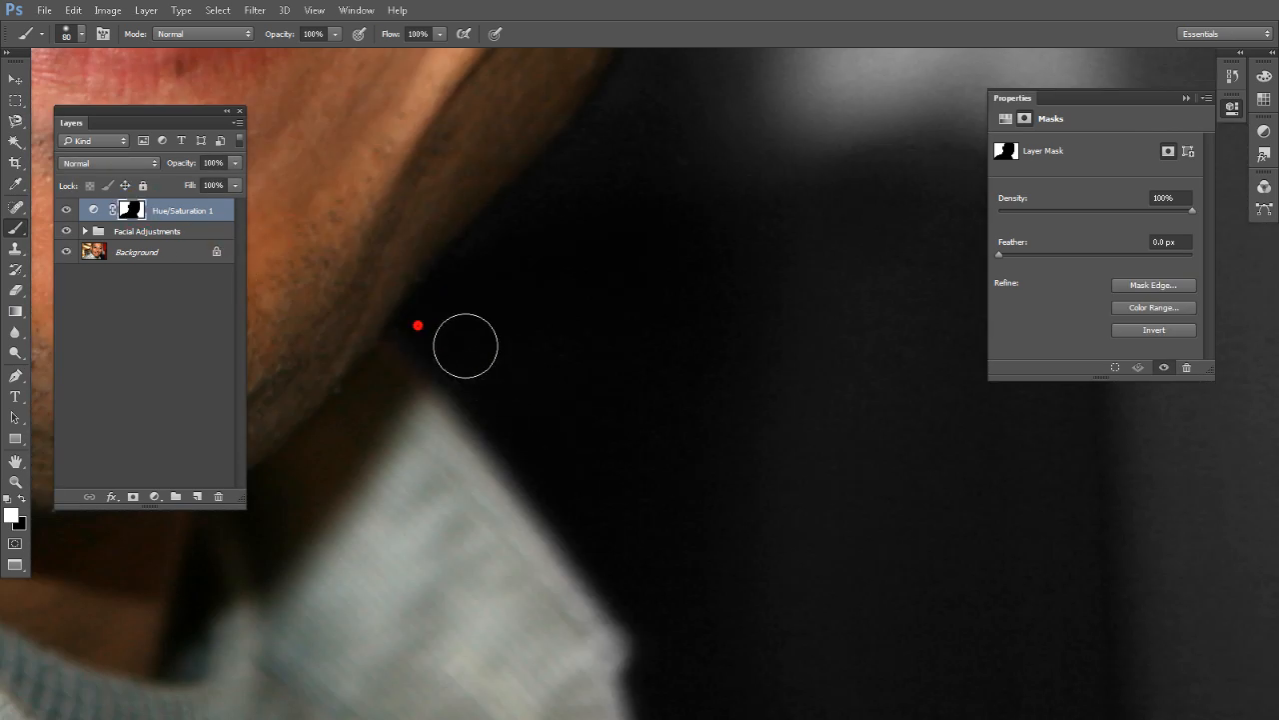
click(470, 379)
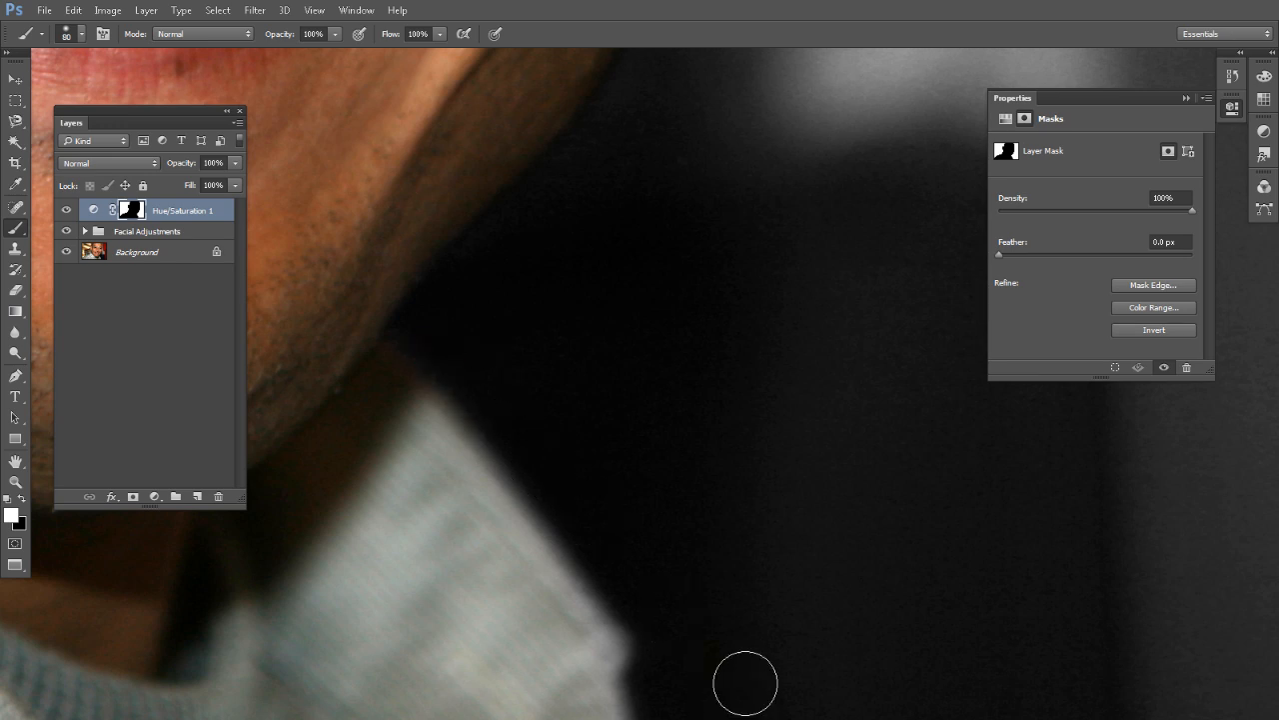
Compare the mask view with the full black-and-white background image.
key(ctrl+0)
click(638, 412)
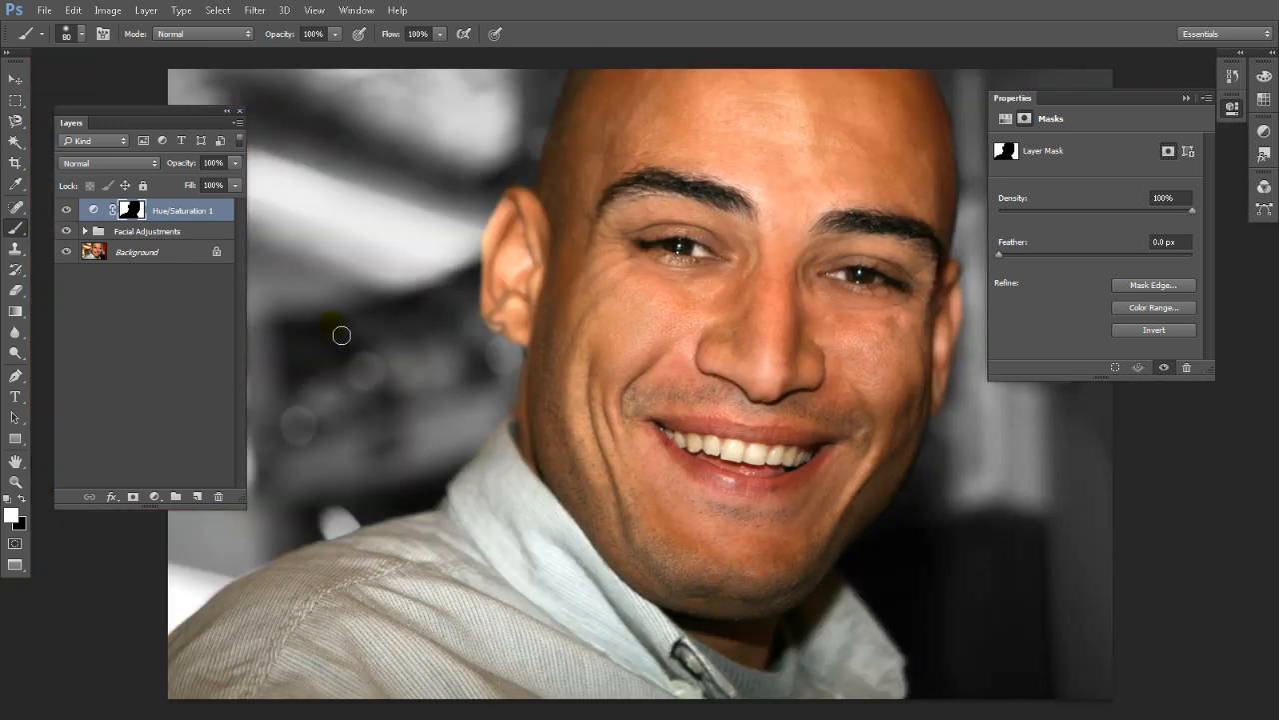
alt+click(133, 210)
alt+click(134, 211)
alt+click(136, 213)
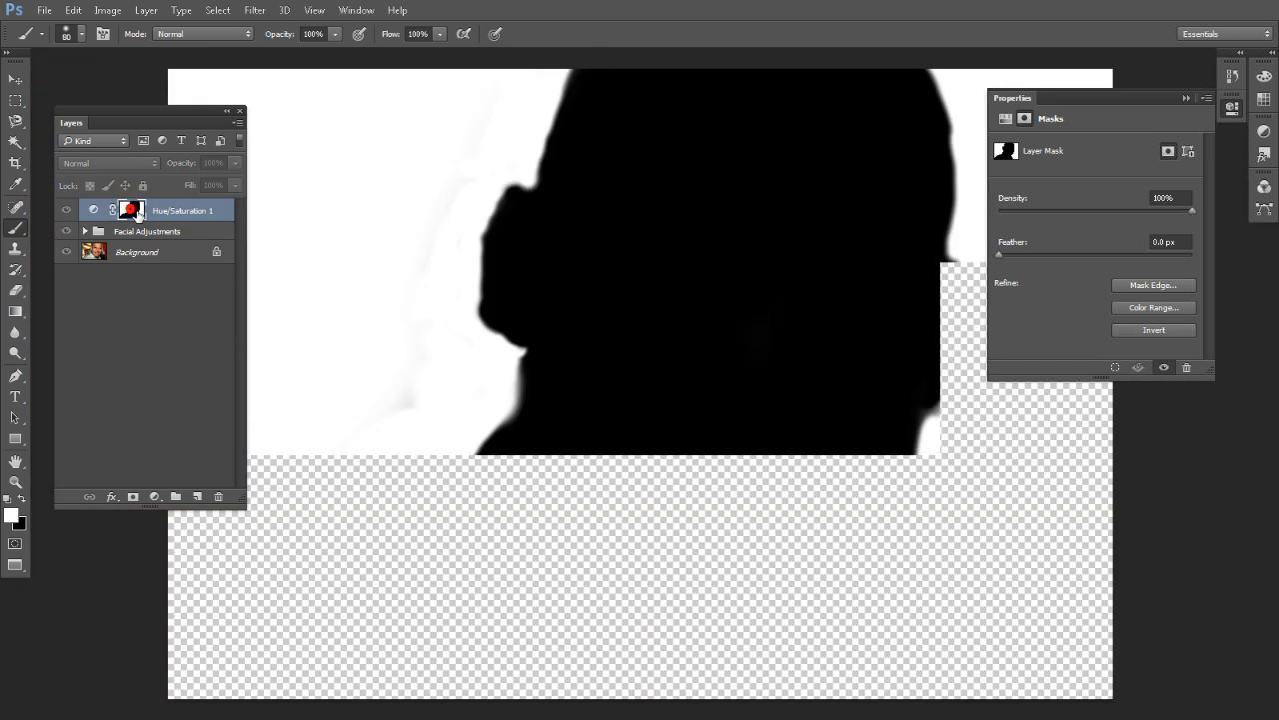
alt+click(135, 211)
Touch up the outer edge of the far ear on the mask with black, and switch the brush back to white.
click(888, 260)
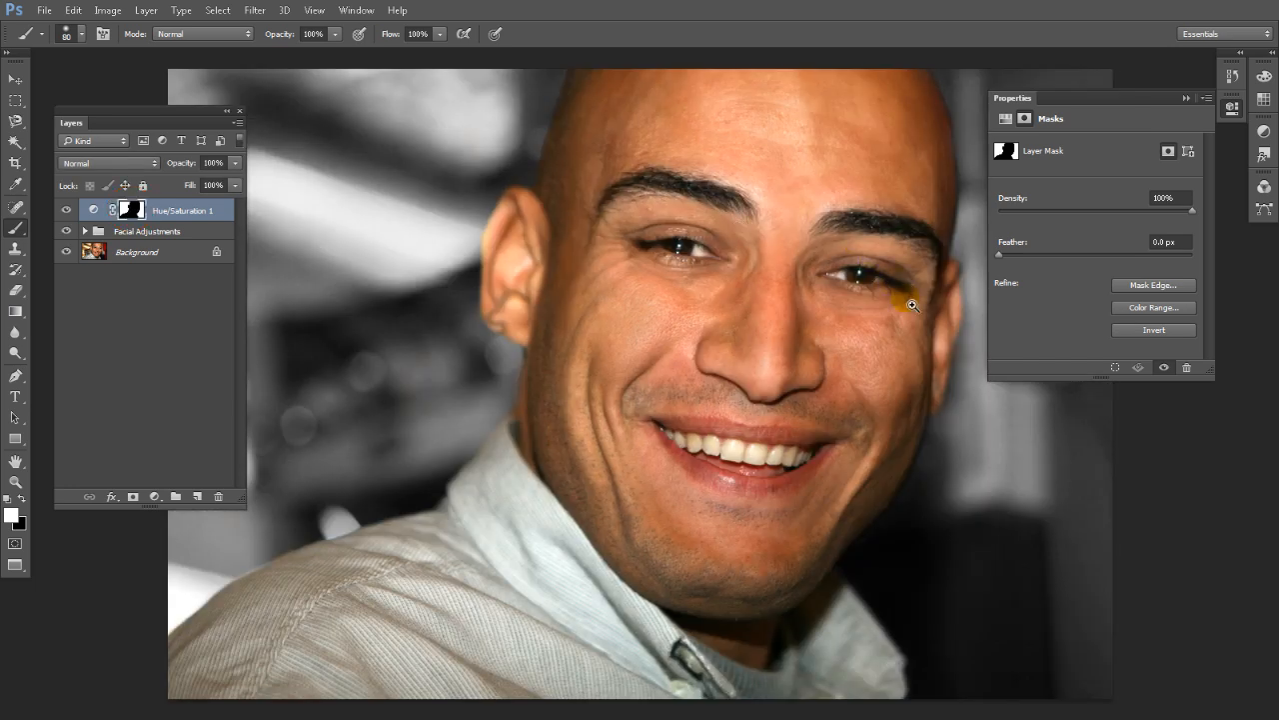
mouse_move(912, 305)
mouse_down()
mouse_move(983, 331)
mouse_move(583, 428)
mouse_up()
key(x)
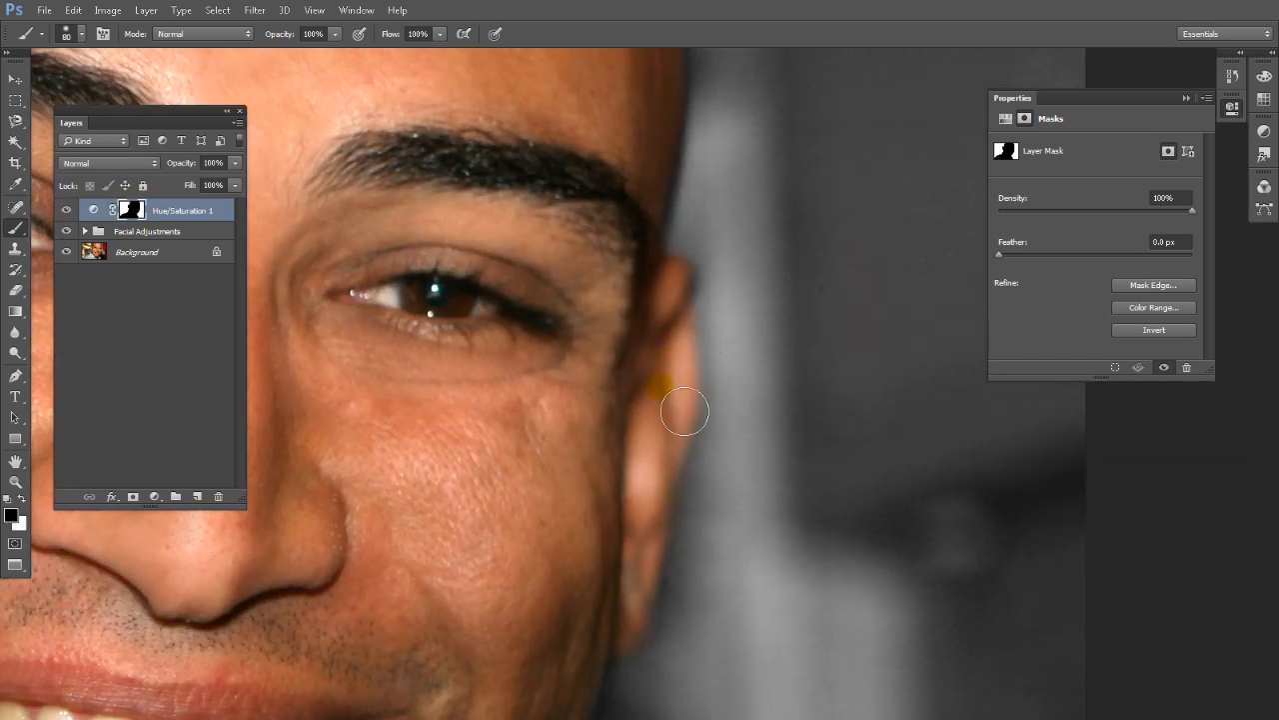
click(706, 380)
key(x)
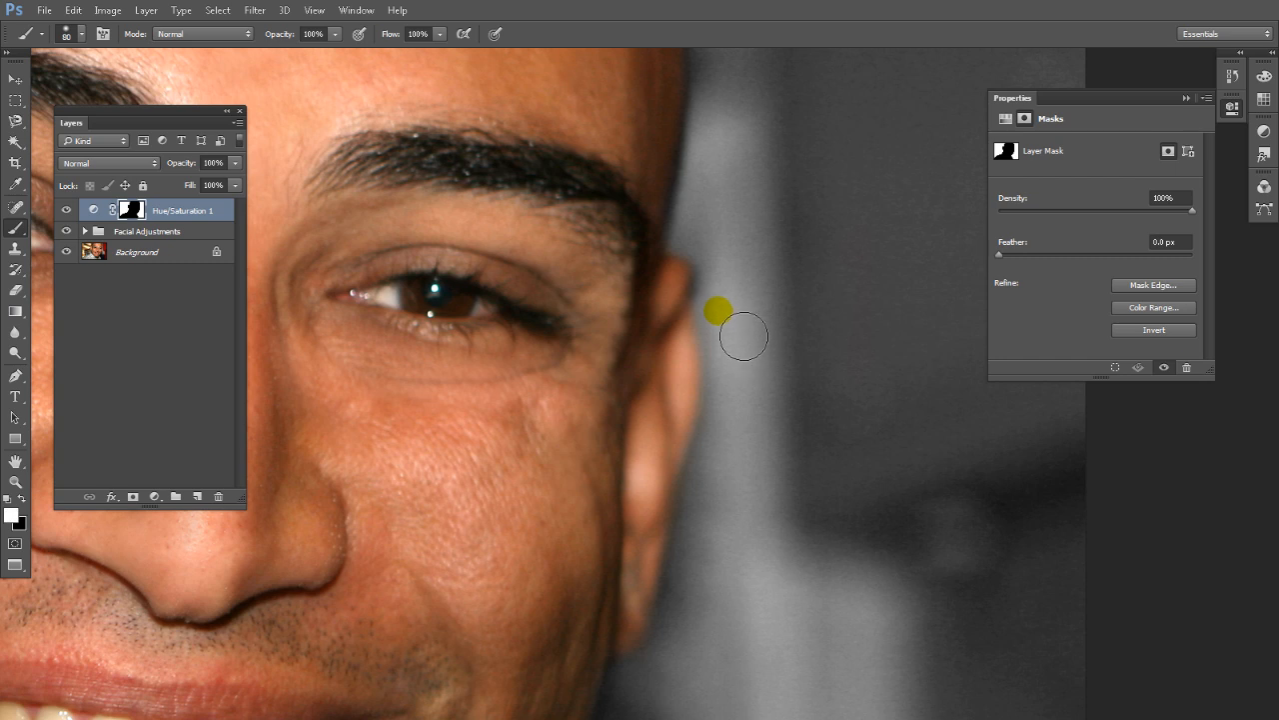
Paint white on the mask over the background along the far ear's outer edge.
mouse_move(744, 336)
mouse_down()
mouse_move(749, 389)
mouse_move(722, 544)
mouse_up()
key(ctrl+0)
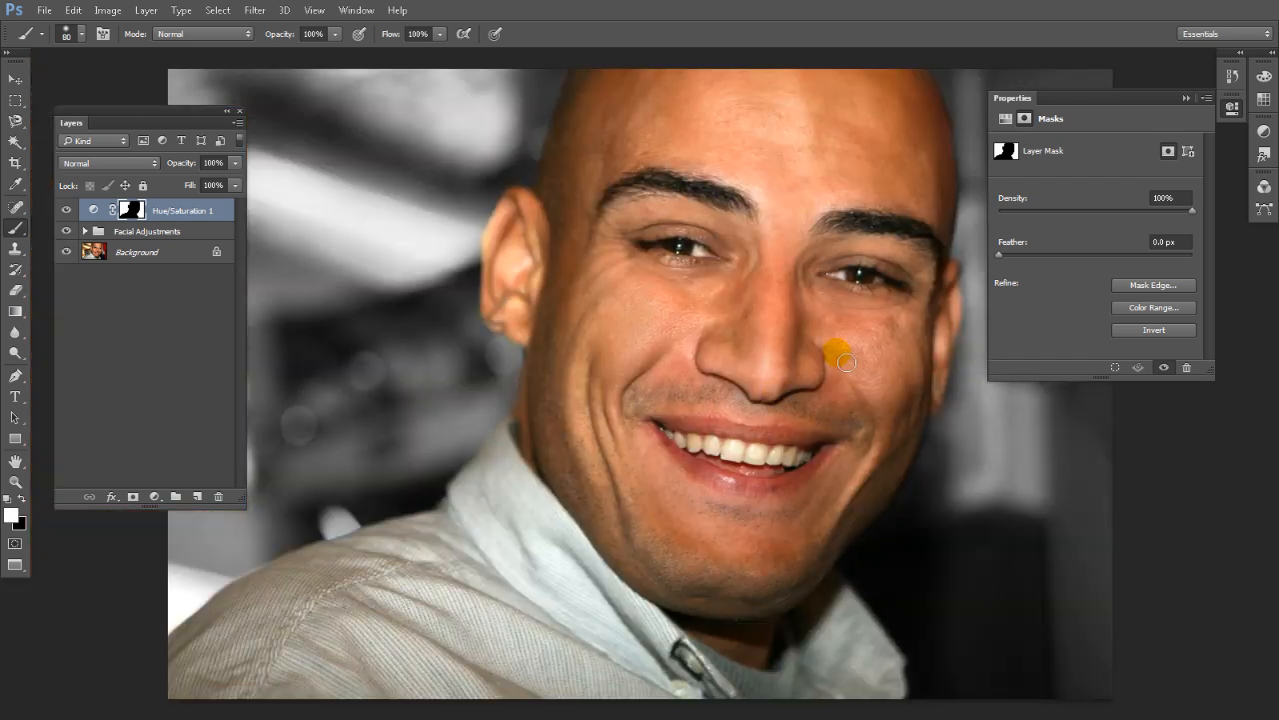
Try a weaker desaturation, set Saturation back to -100, and reduce the Hue/Saturation layer's opacity instead.
click(93, 210)
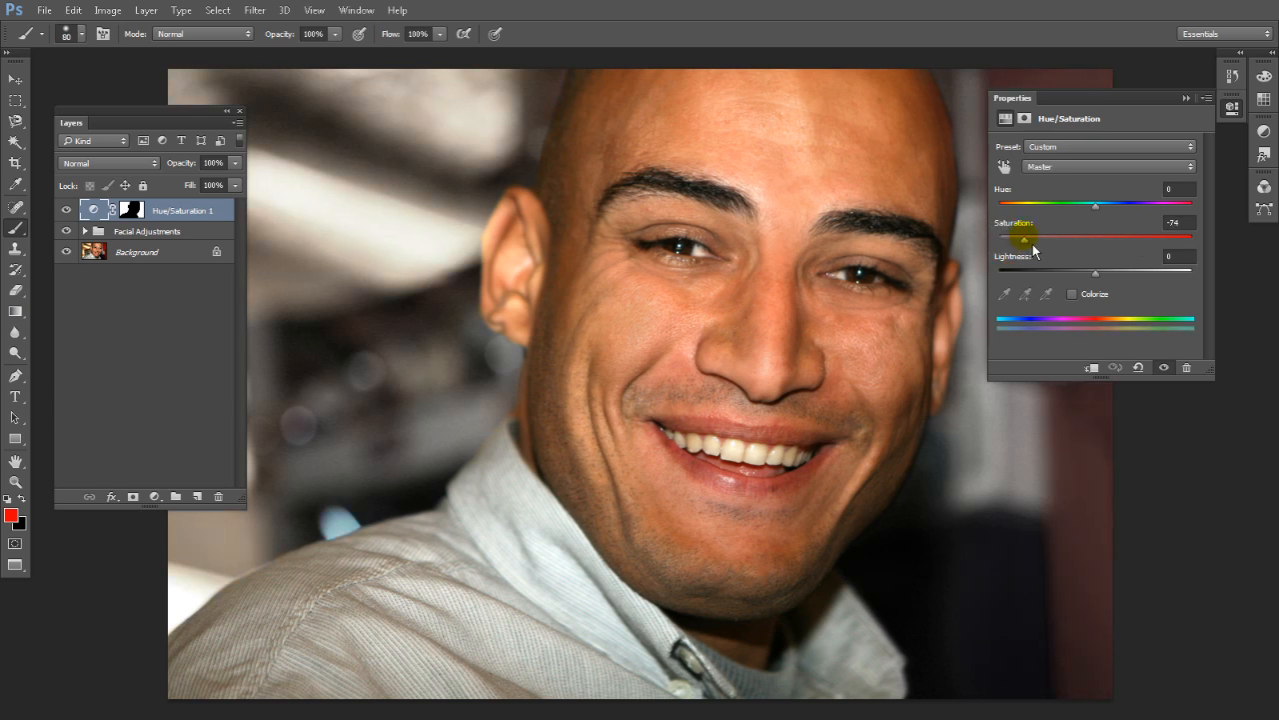
drag(1035, 252, 912, 245)
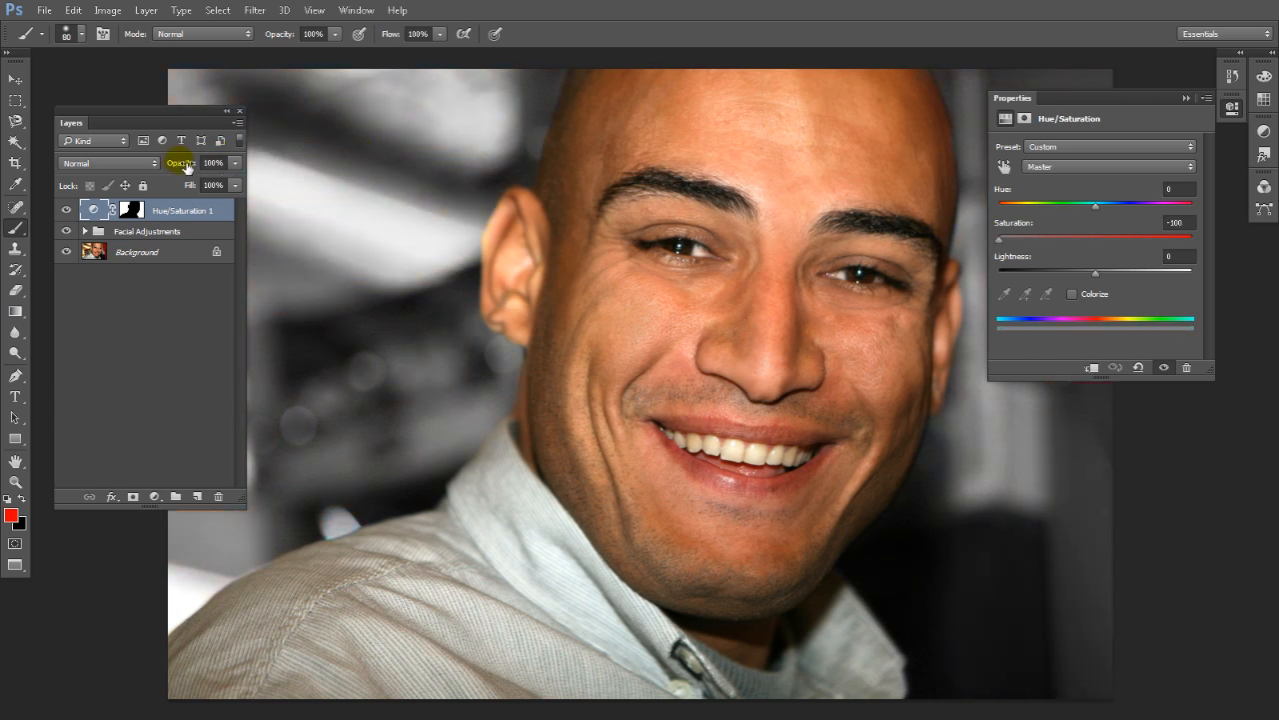
mouse_move(186, 167)
mouse_down()
mouse_move(145, 167)
mouse_move(229, 166)
mouse_move(180, 168)
mouse_up()
click(160, 294)
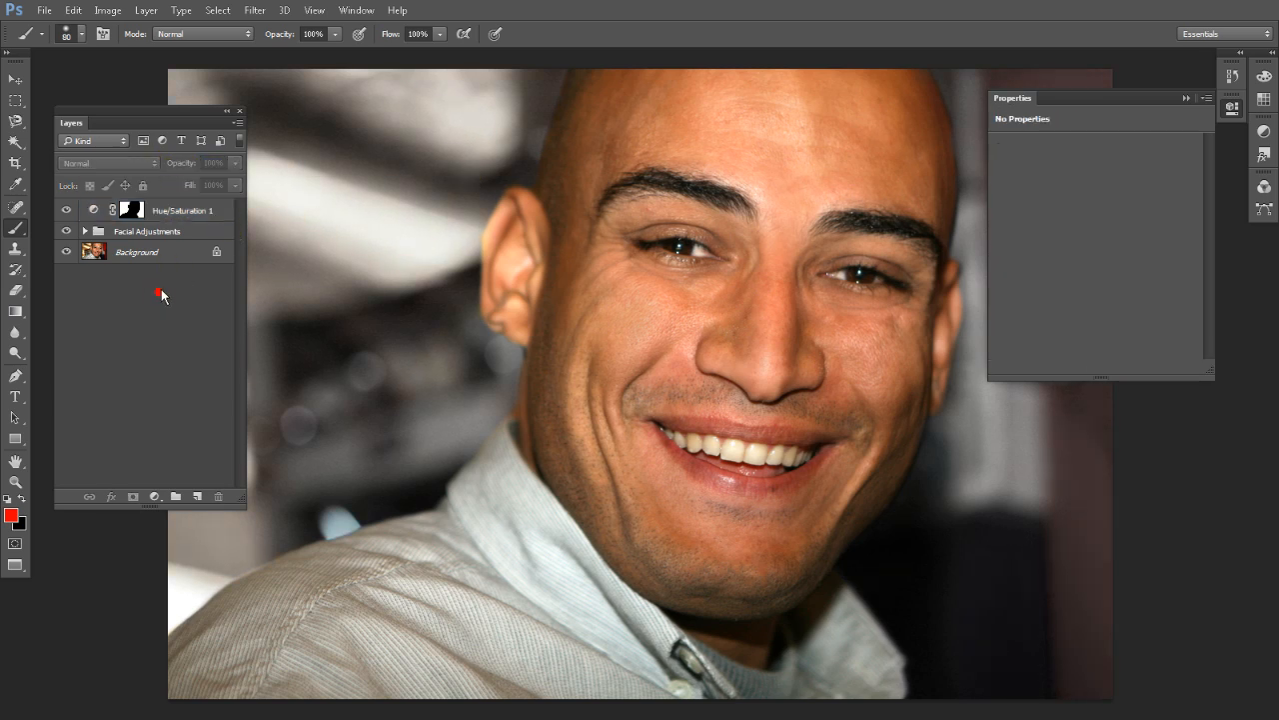
Compare the portrait with and without the Hue/Saturation layer's partly desaturated background.
click(66, 212)
click(66, 211)
key(ctrl+minus)
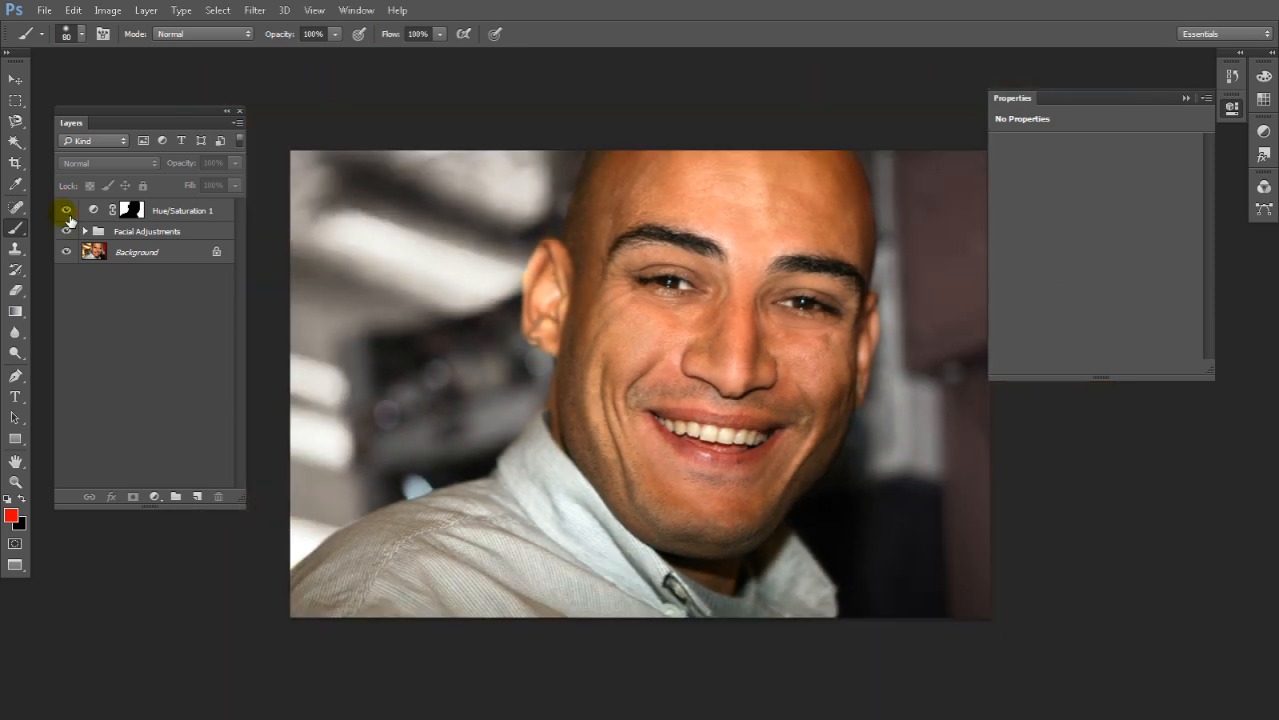
click(67, 212)
click(67, 212)
click(66, 212)
click(69, 211)
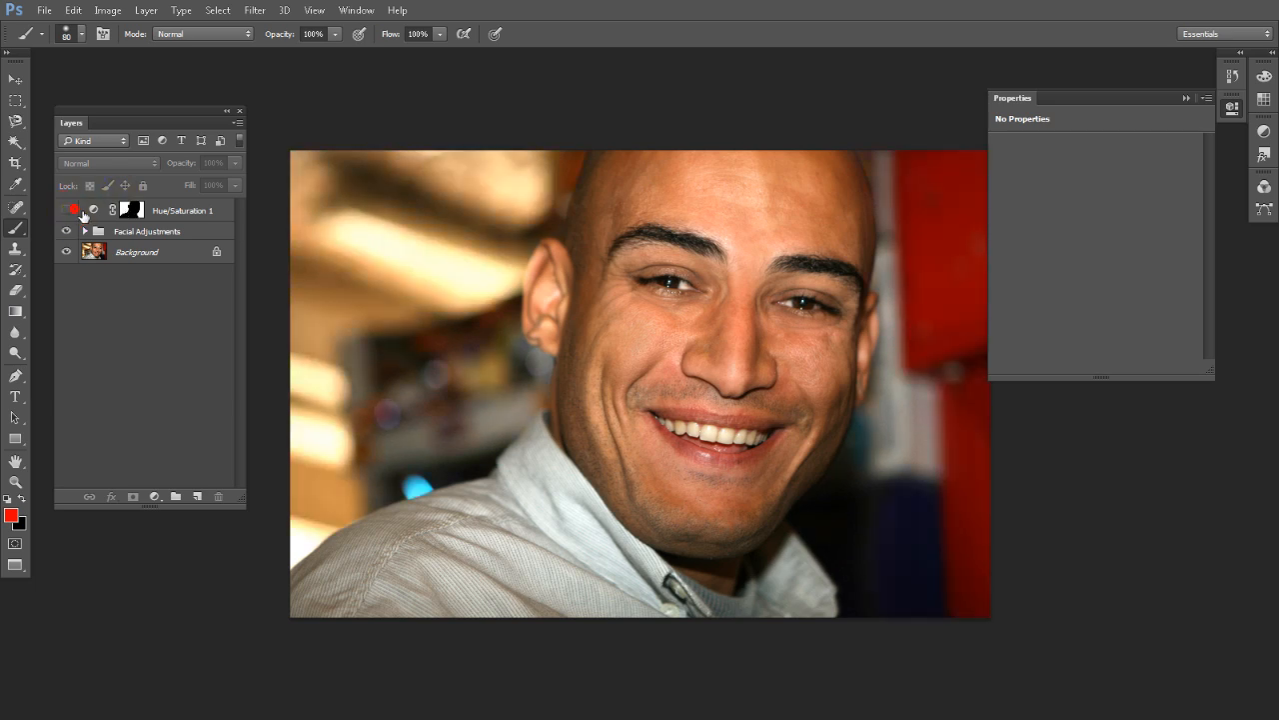
Set the Hue/Saturation layer's opacity to 64% and compare the background with and without the adjustment.
click(181, 211)
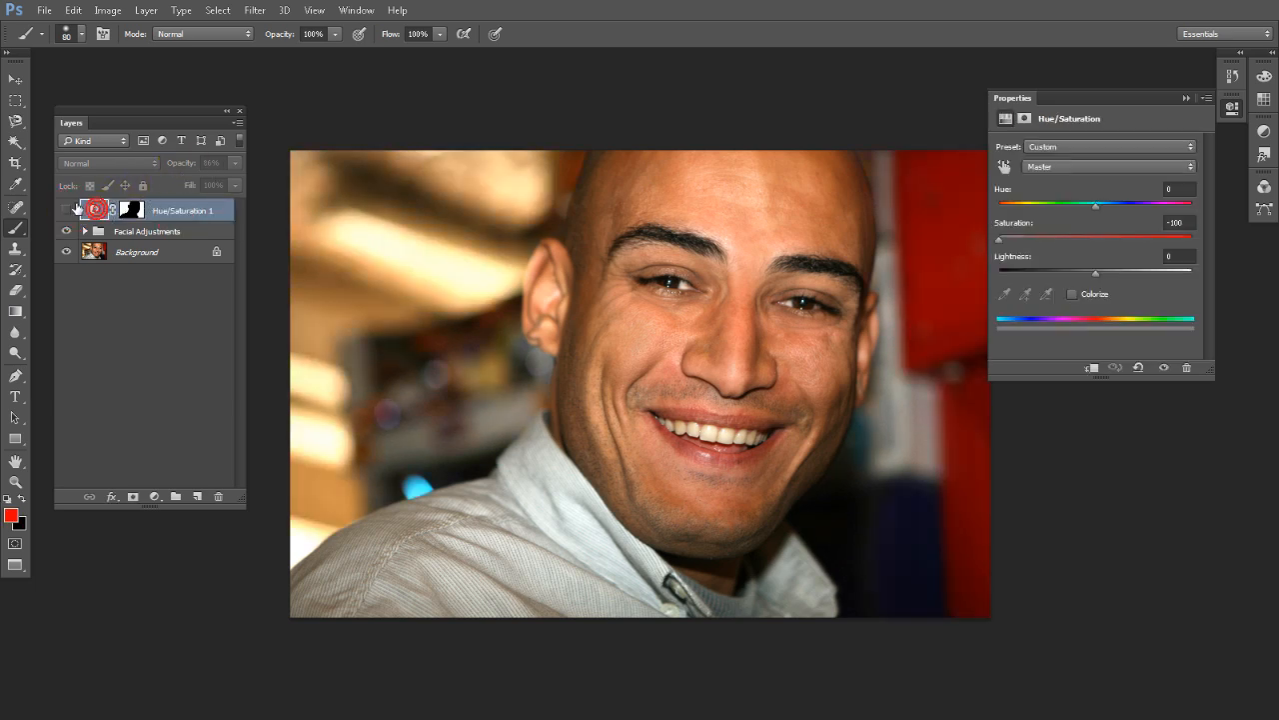
click(66, 209)
drag(184, 170, 182, 168)
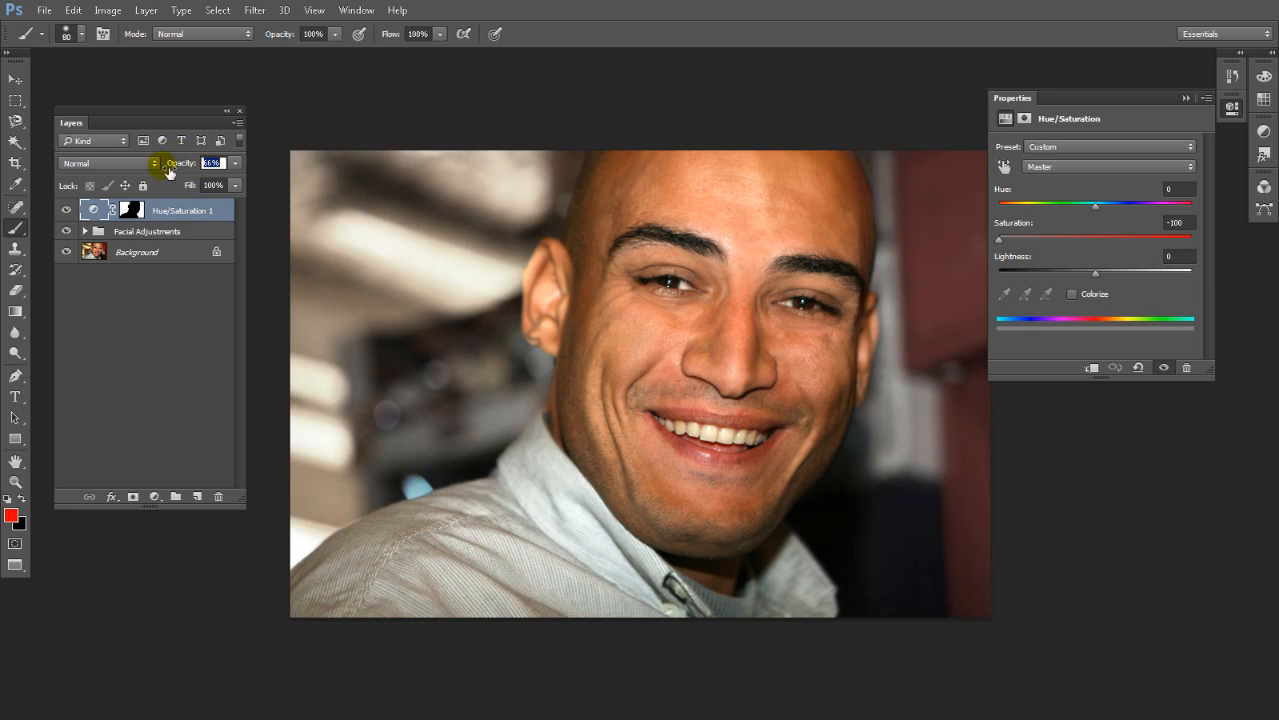
click(68, 208)
click(68, 209)
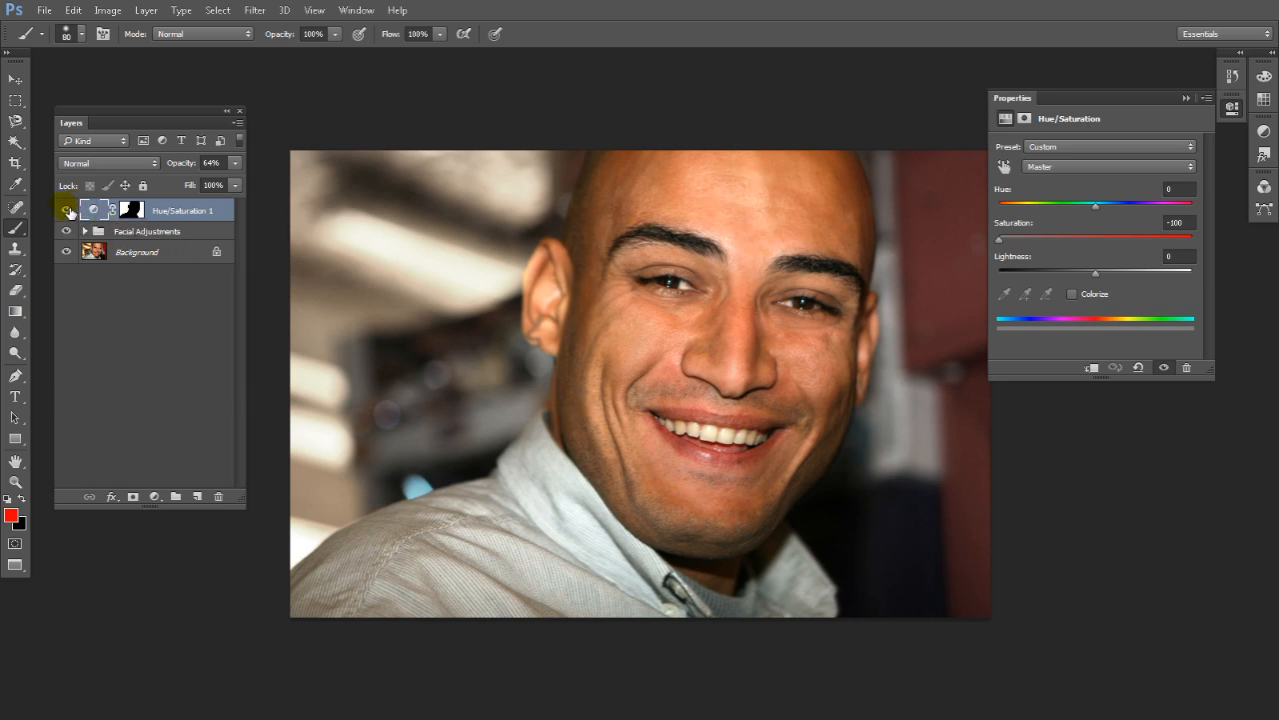
click(67, 210)
click(67, 210)
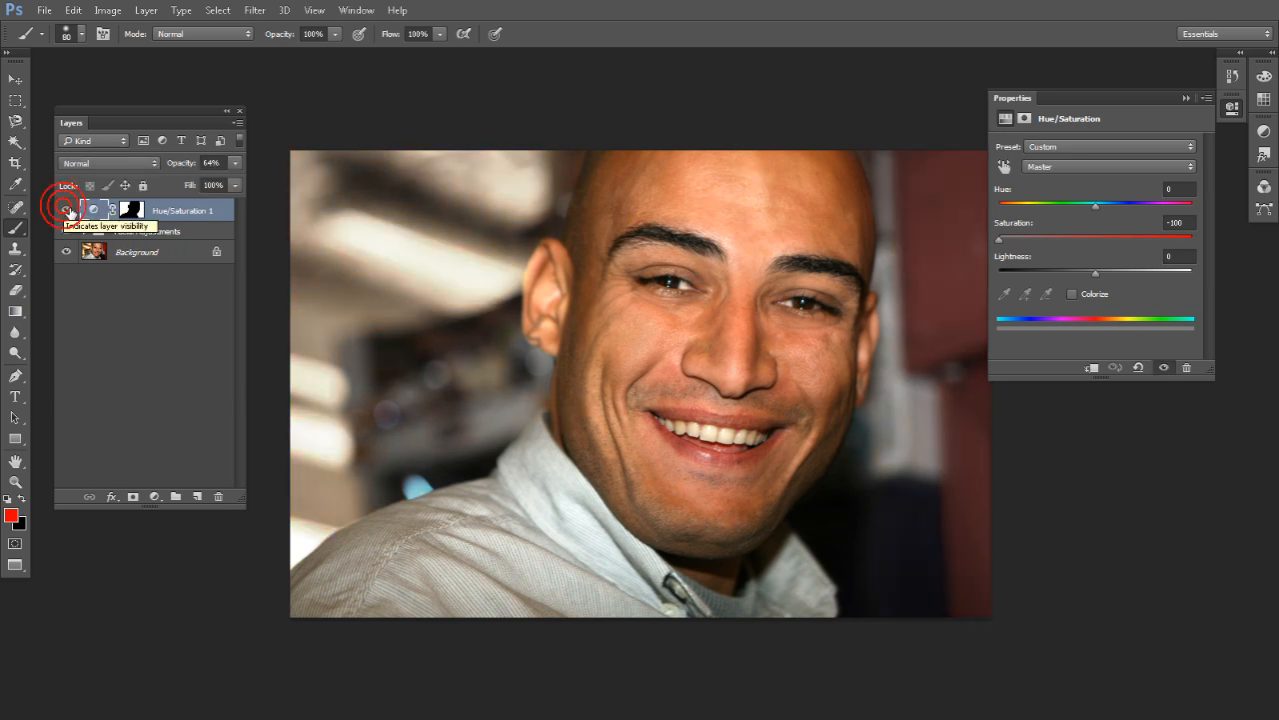
click(67, 210)
click(67, 209)
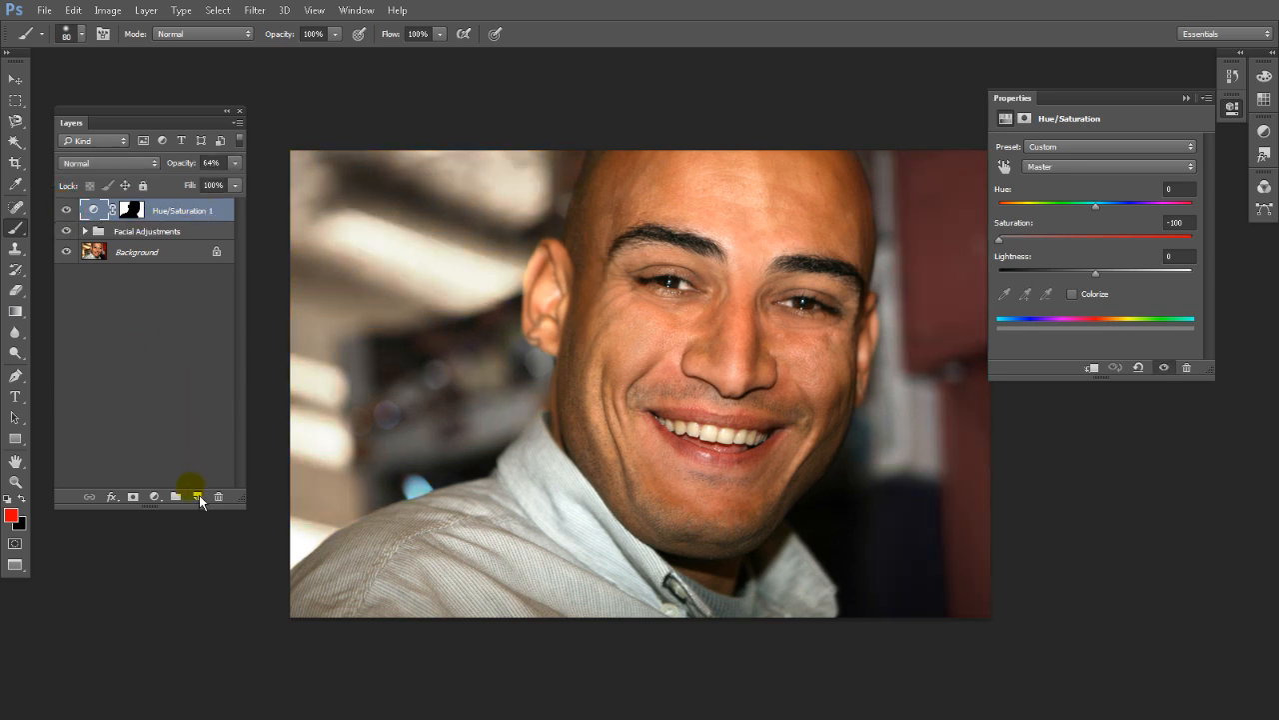
Add an empty layer at the top of the stack and rename the Hue/Saturation layer to BG_Desaturate.
click(196, 498)
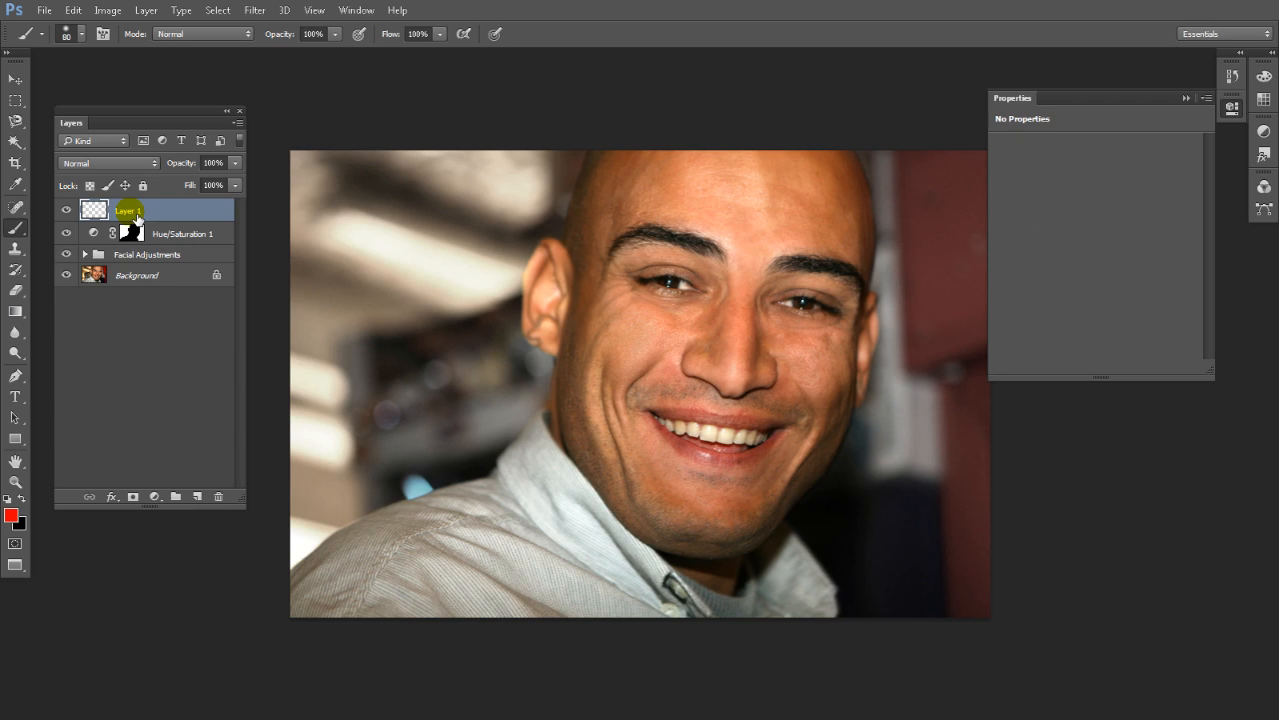
key(ctrl+minus)
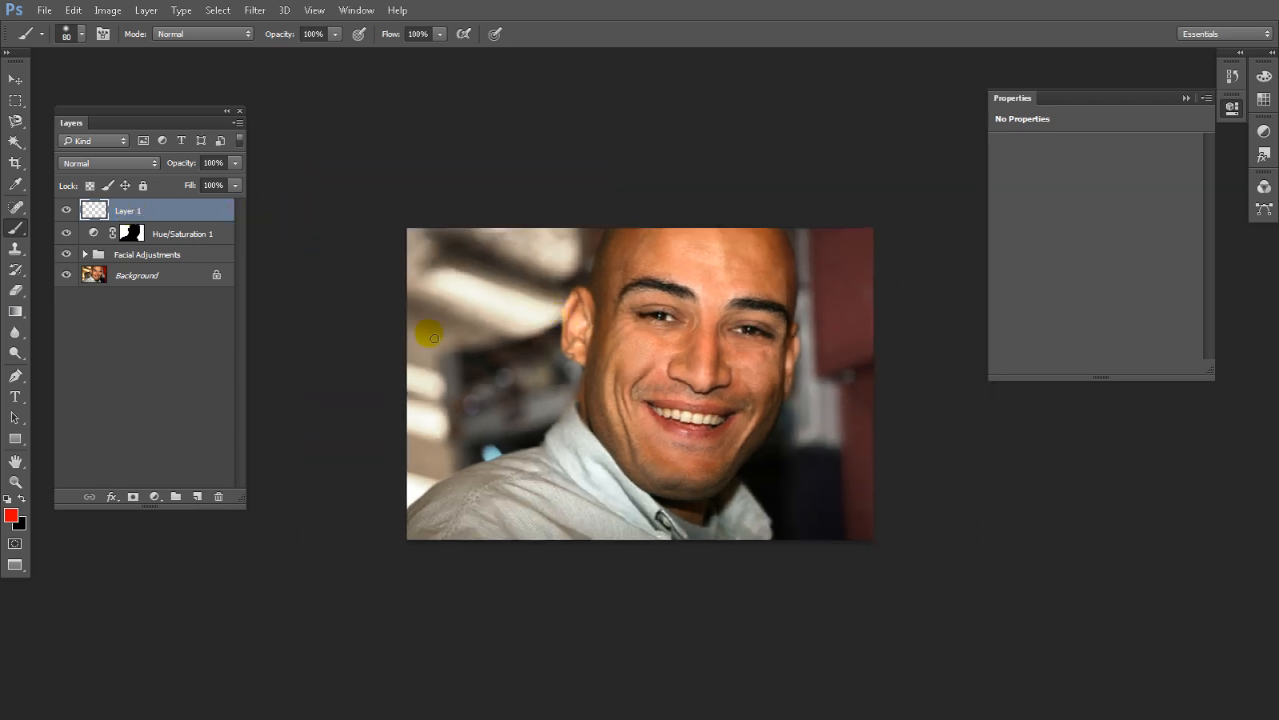
double_click(171, 234)
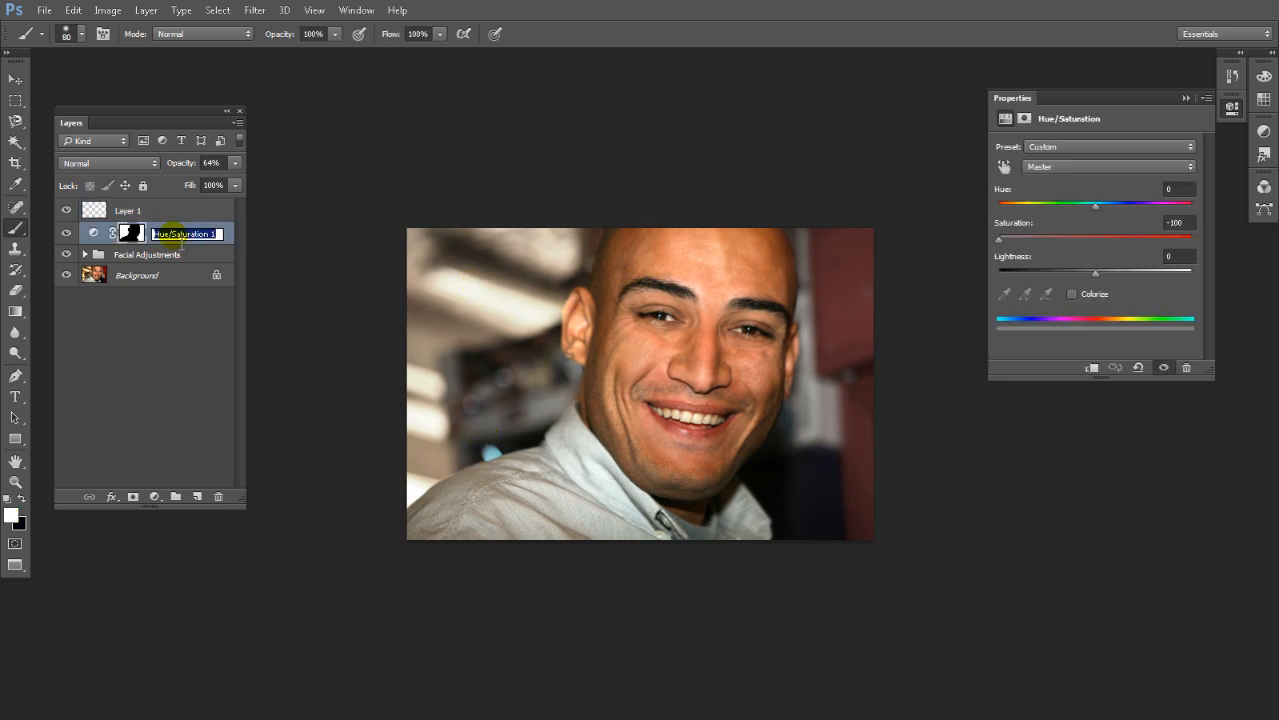
text(BG_Hu)
text(saturate)
key(Return)
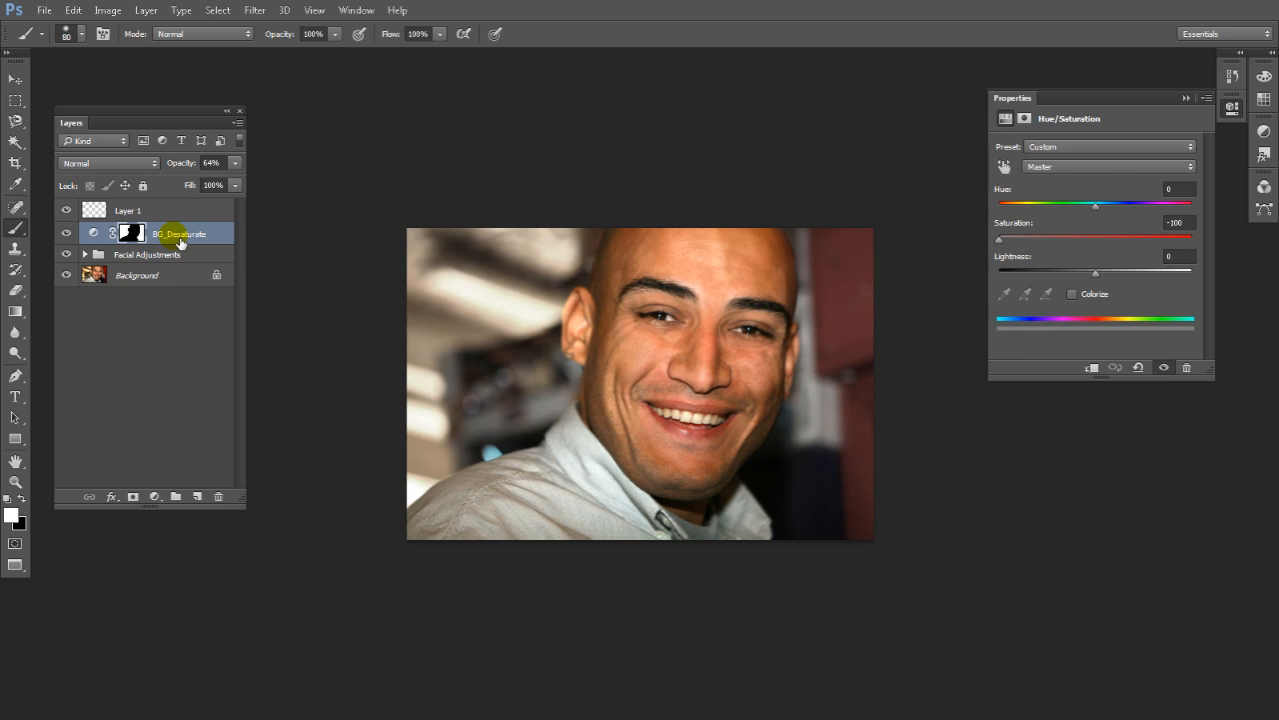
Try a red fill on the empty top layer, then fill it with solid black instead.
click(94, 210)
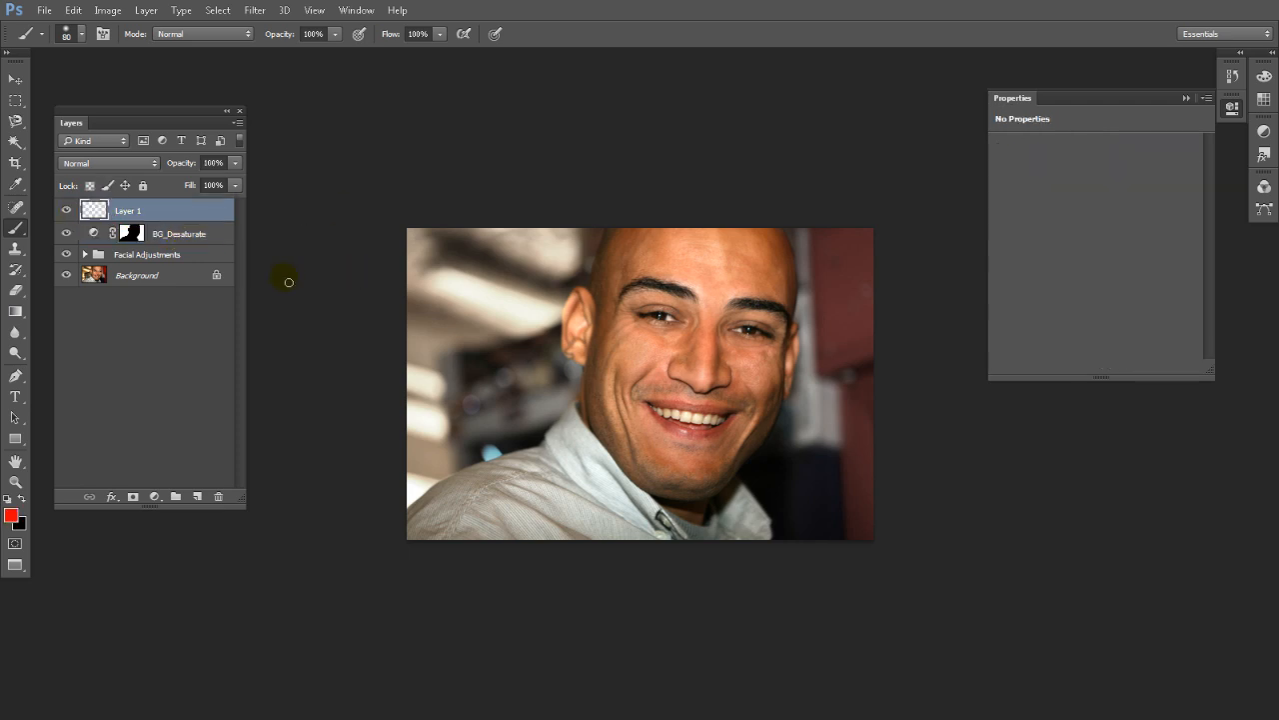
key(alt+BackSpace)
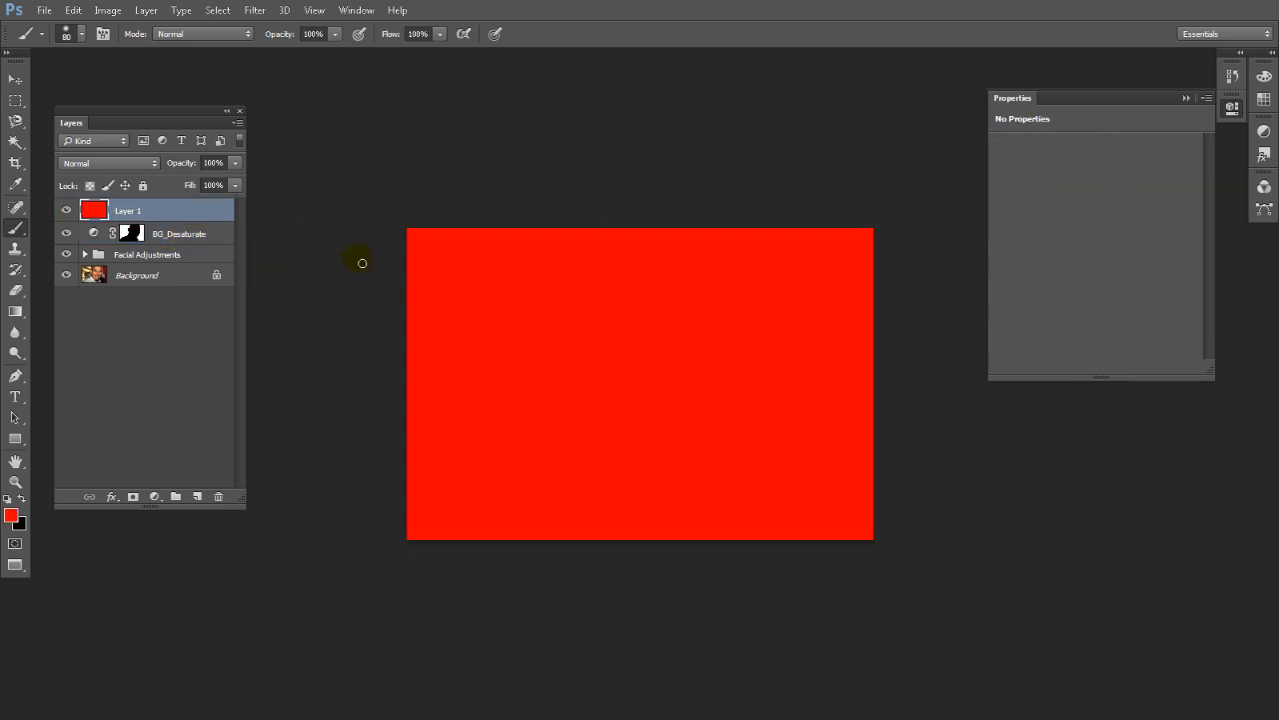
key(alt+BackSpace)
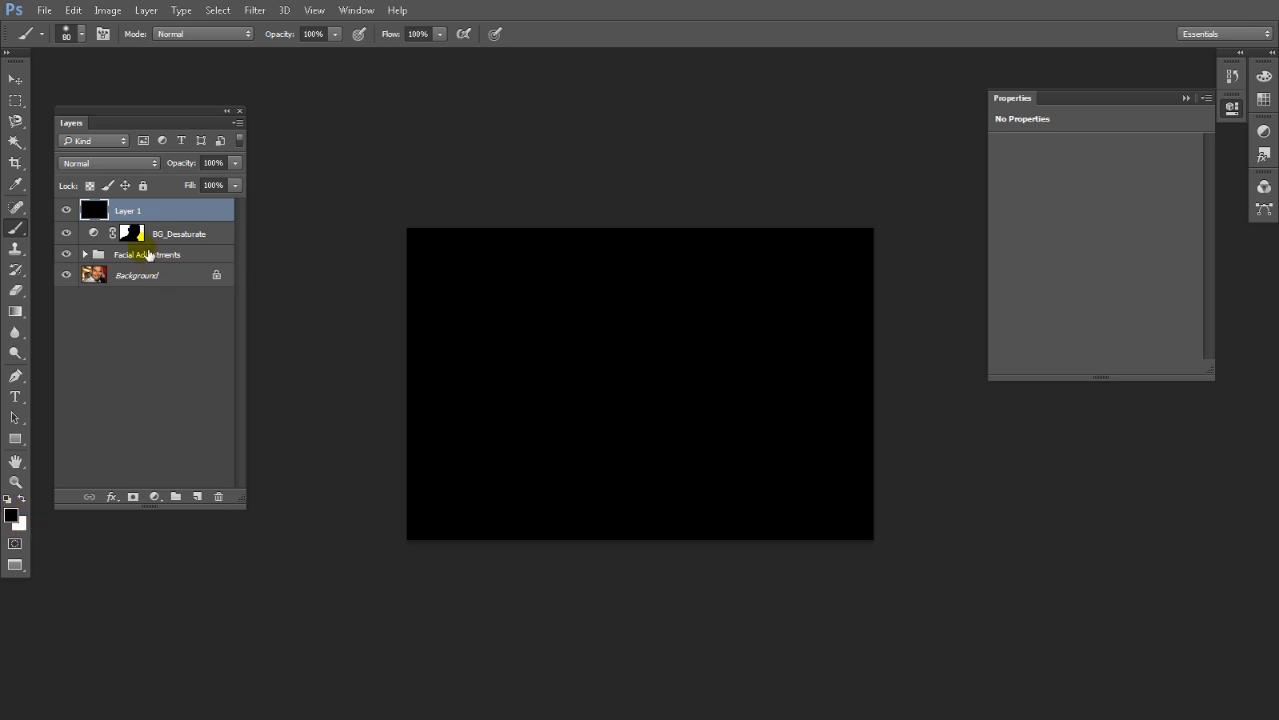
Draw a large elliptical selection around the middle of the canvas with the Elliptical Marquee tool.
click(224, 11)
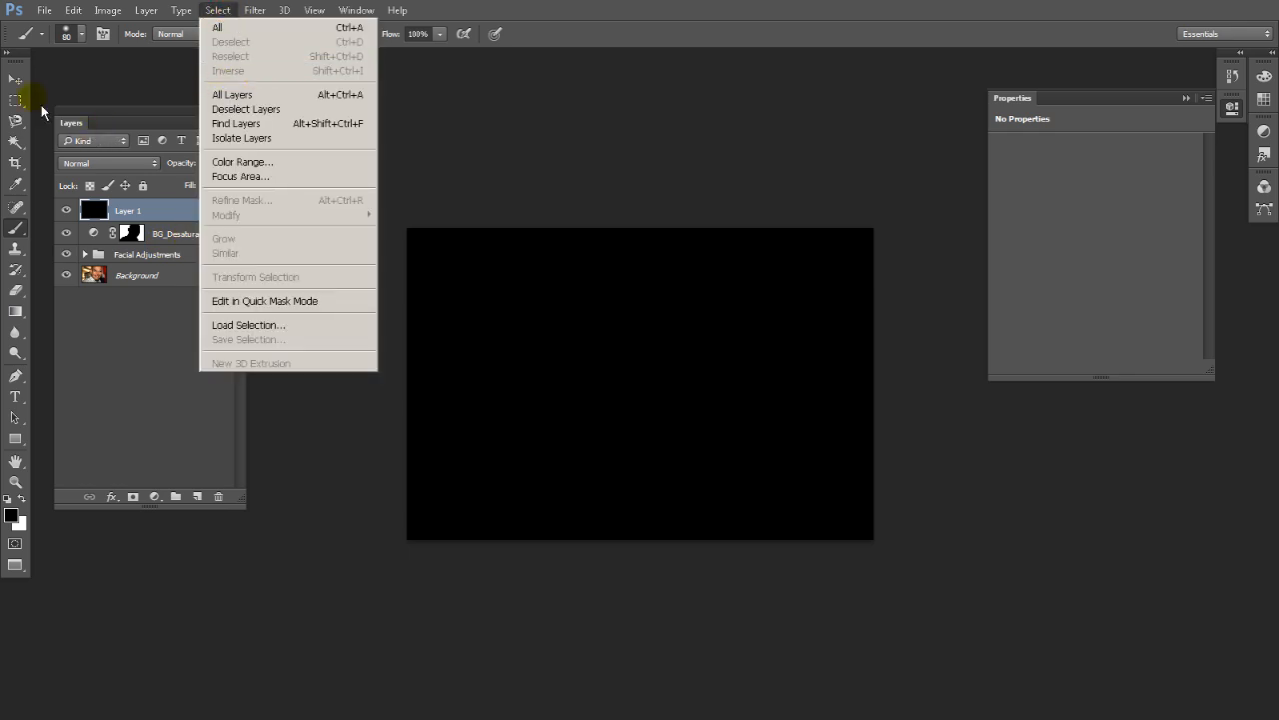
click(15, 101)
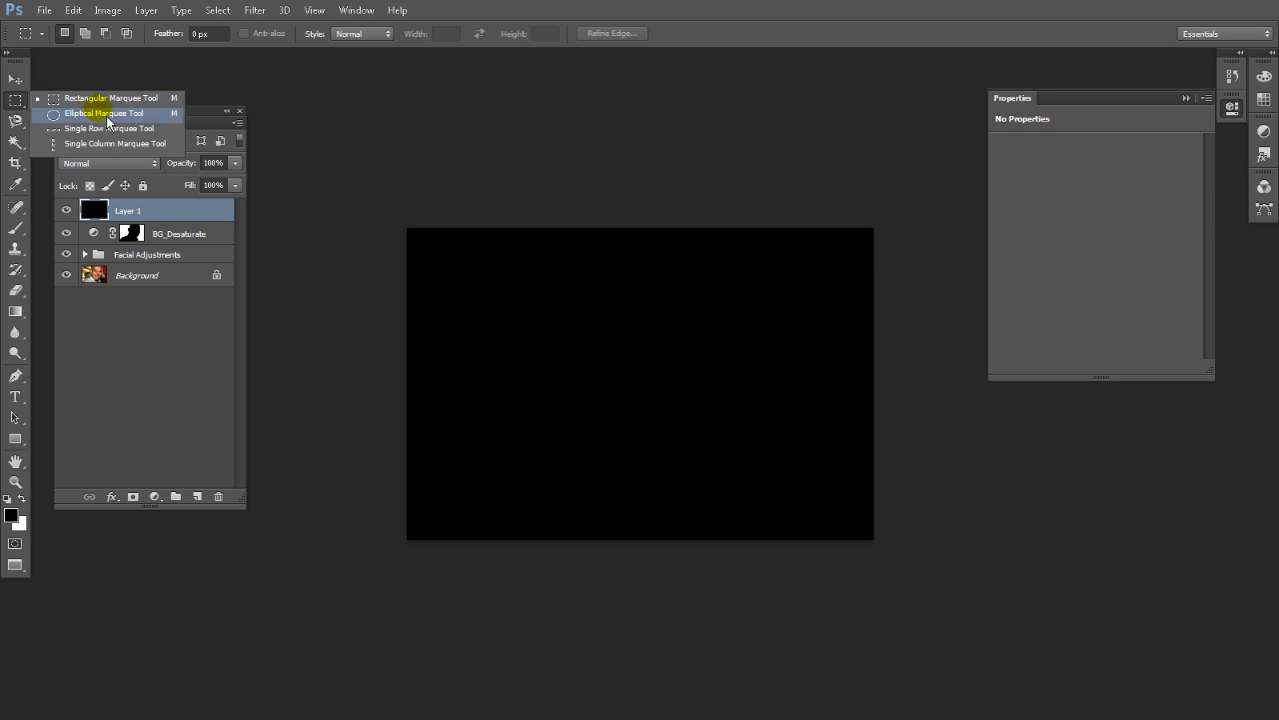
click(124, 118)
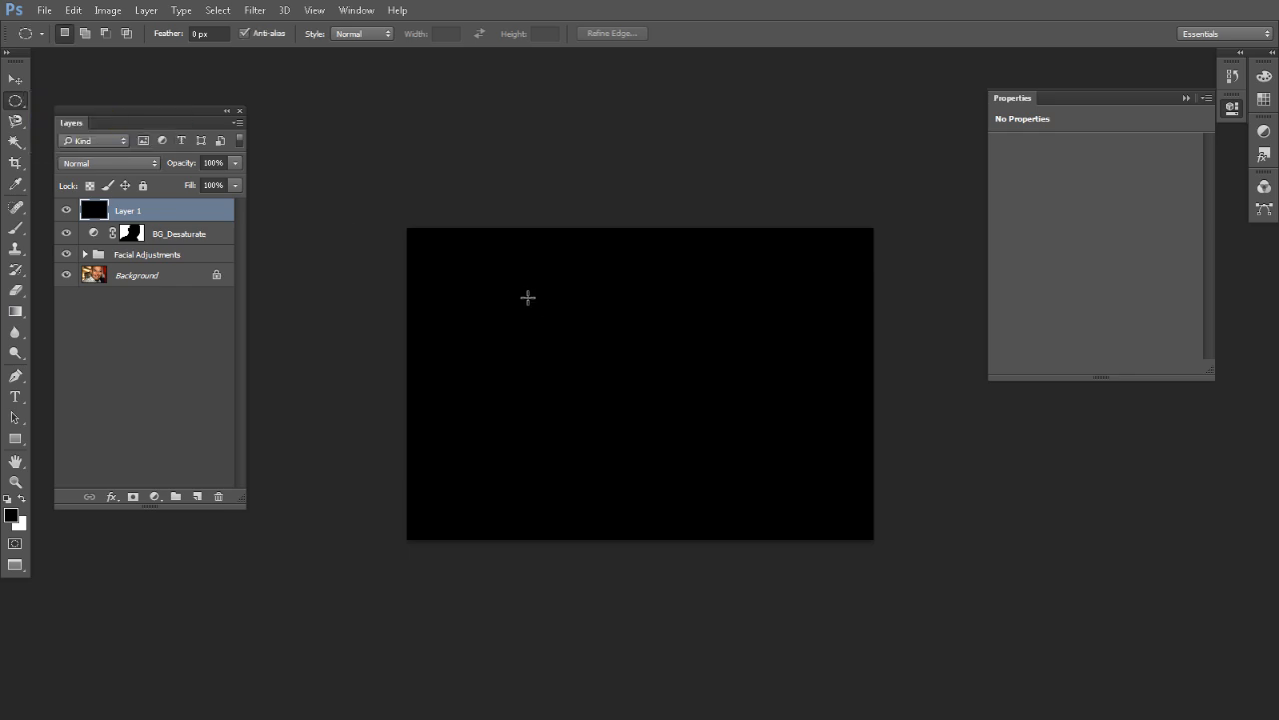
drag(513, 290, 776, 496)
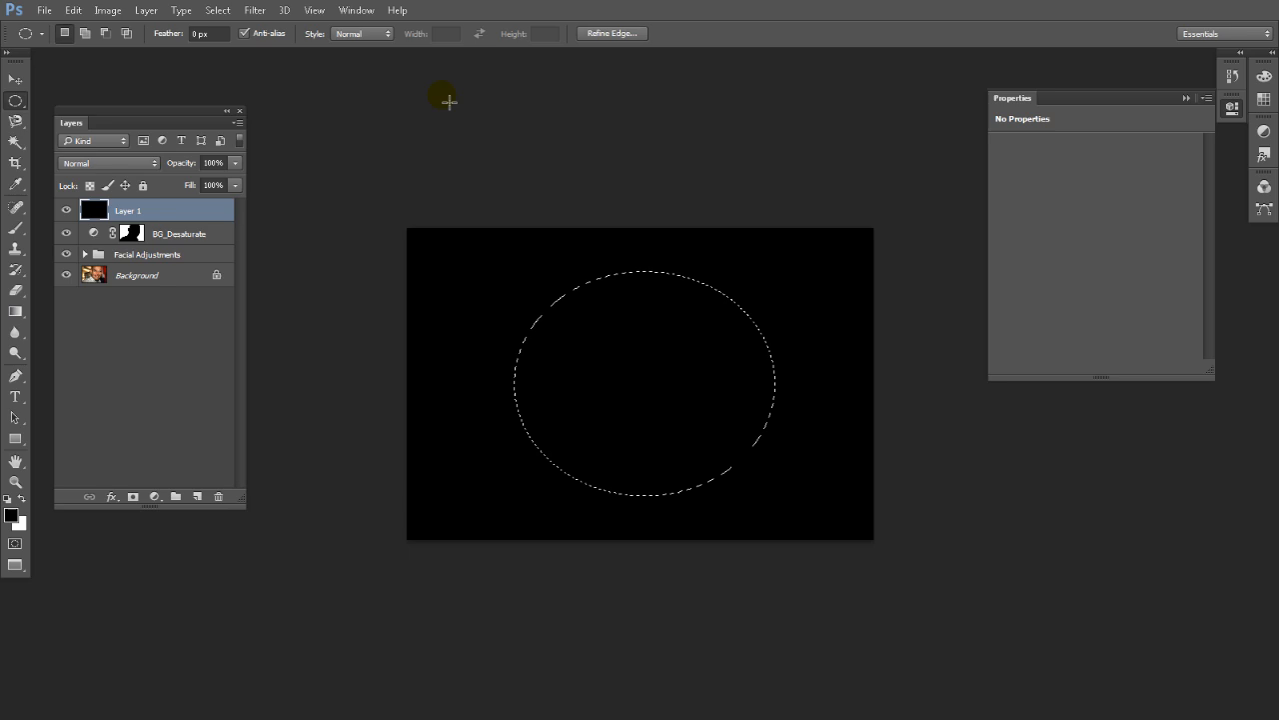
Feather the elliptical selection to soften its edge.
click(220, 10)
mouse_move(330, 215)
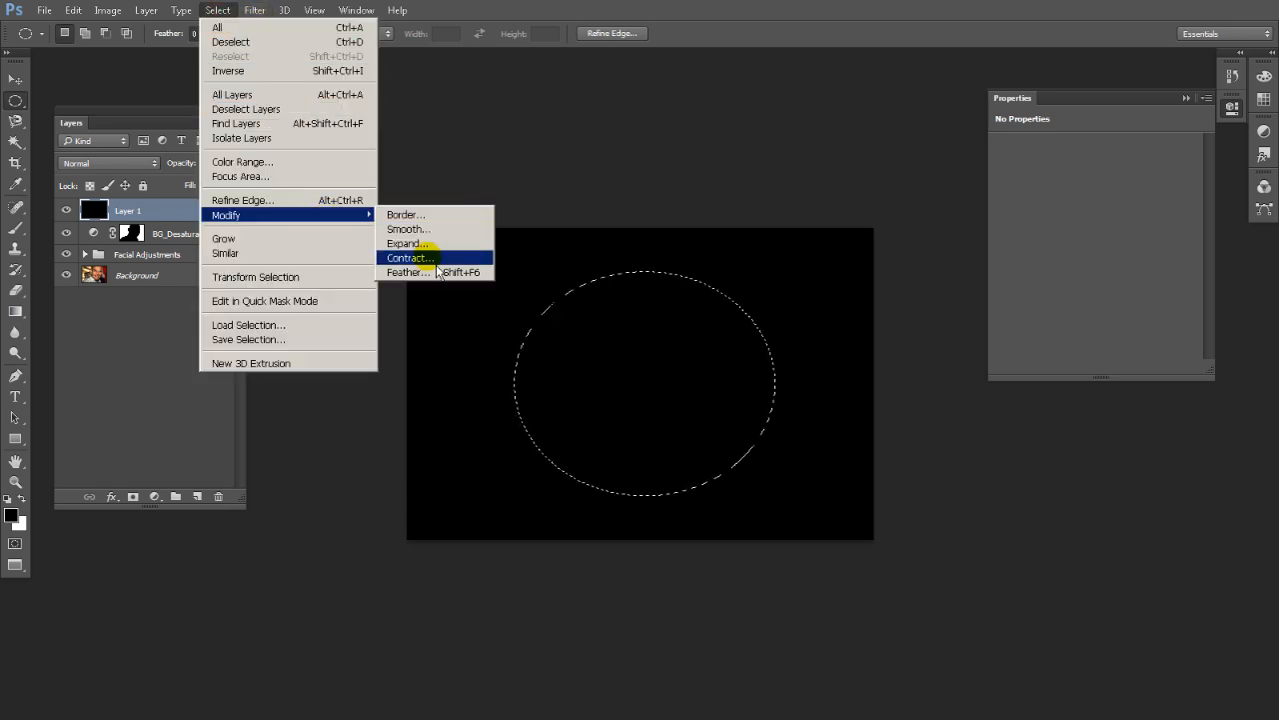
click(430, 273)
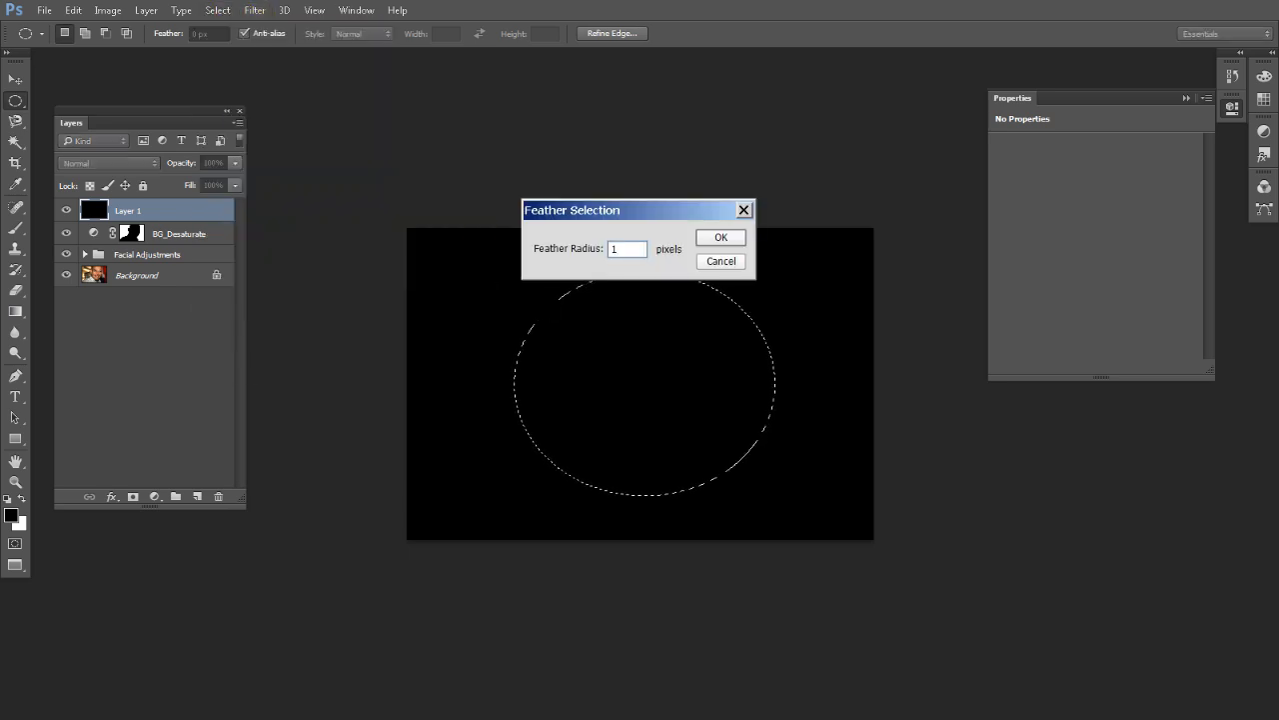
key(Return)
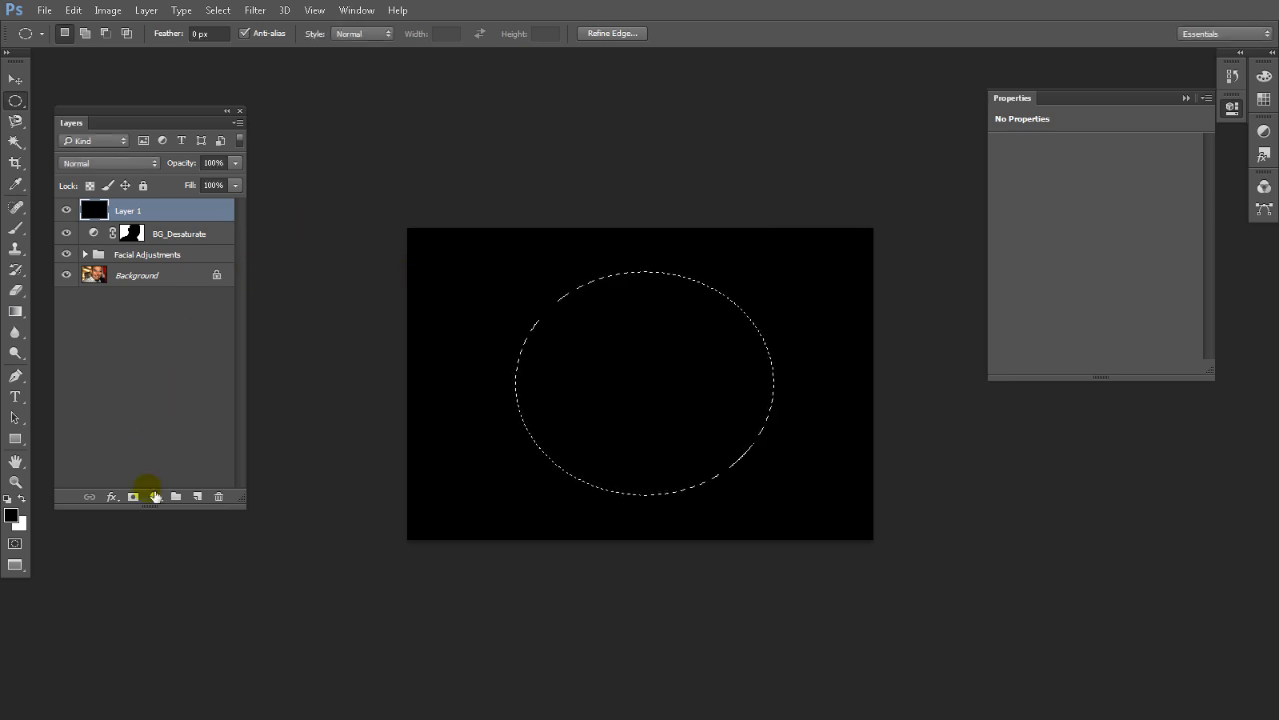
Add a layer mask to the black layer from the selection and invert it so black surrounds the face.
click(136, 498)
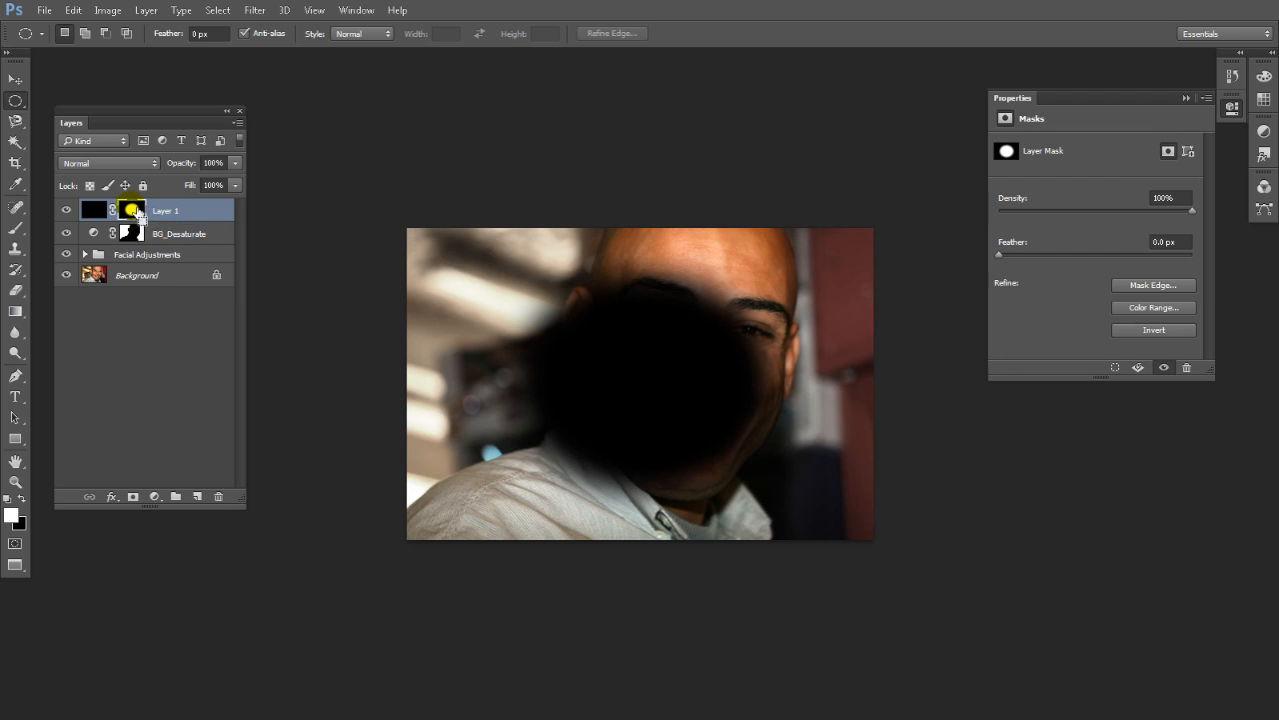
key(ctrl+i)
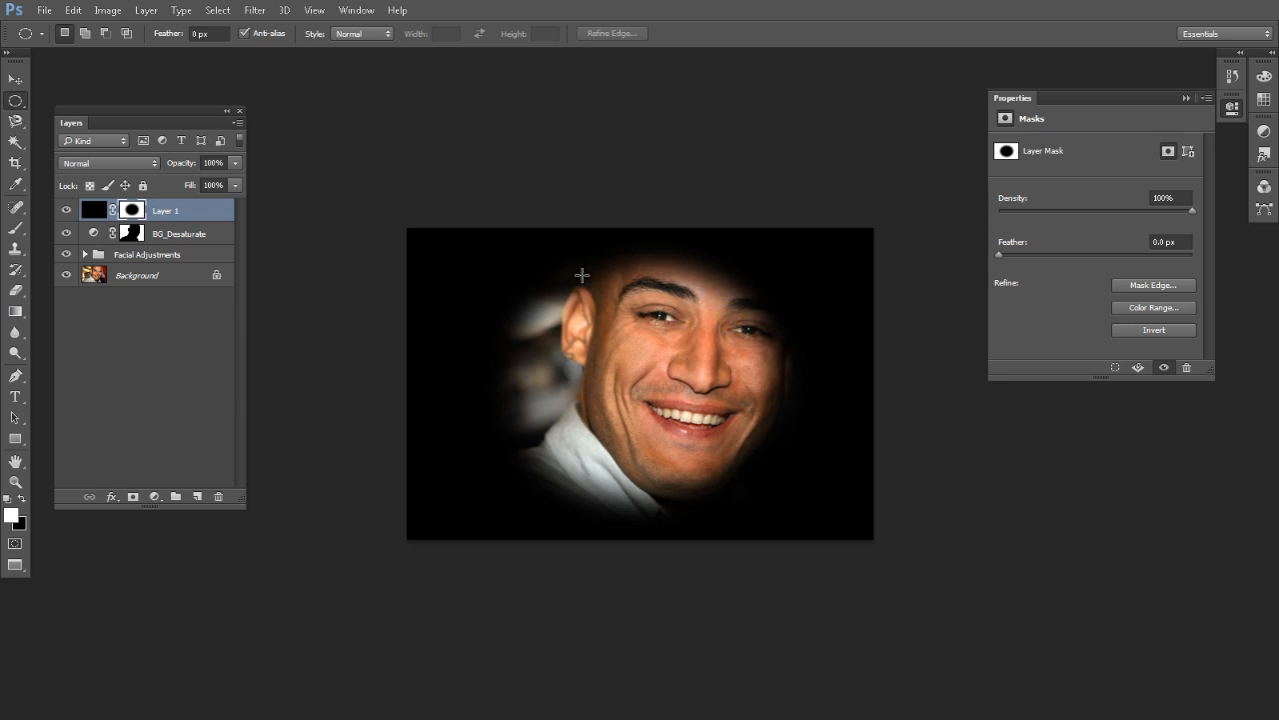
key(ctrl+i)
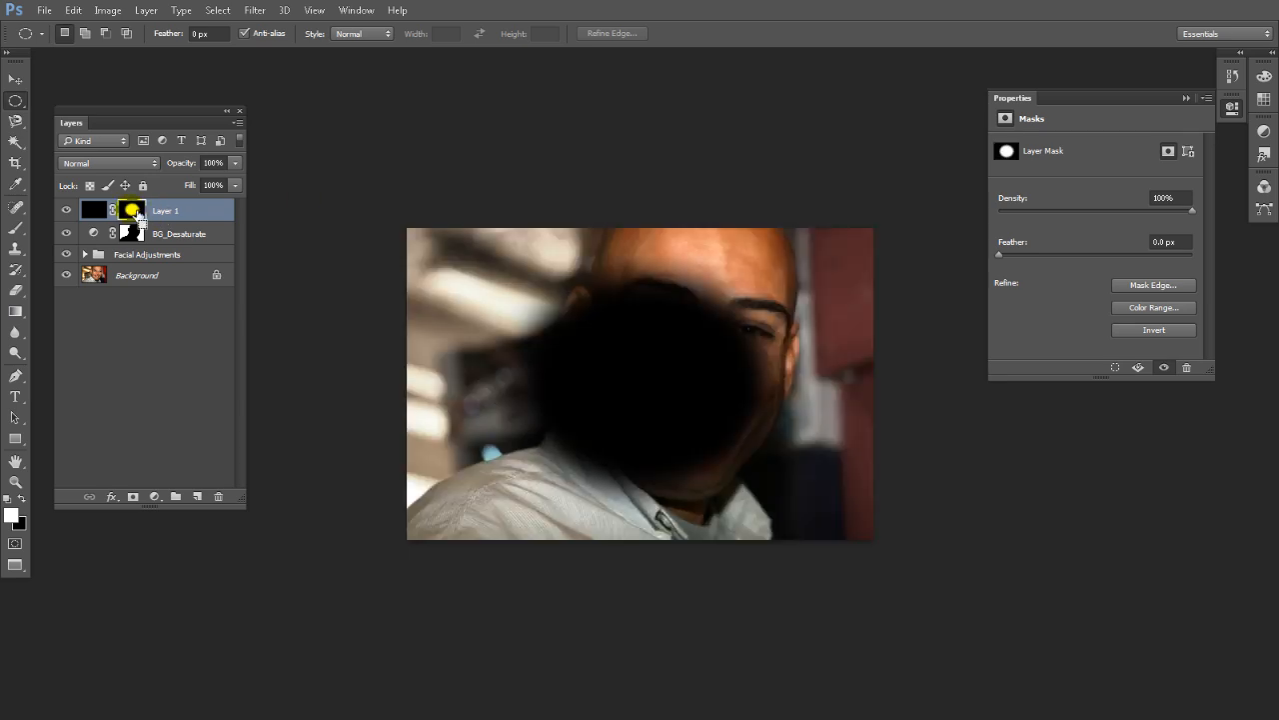
key(ctrl+i)
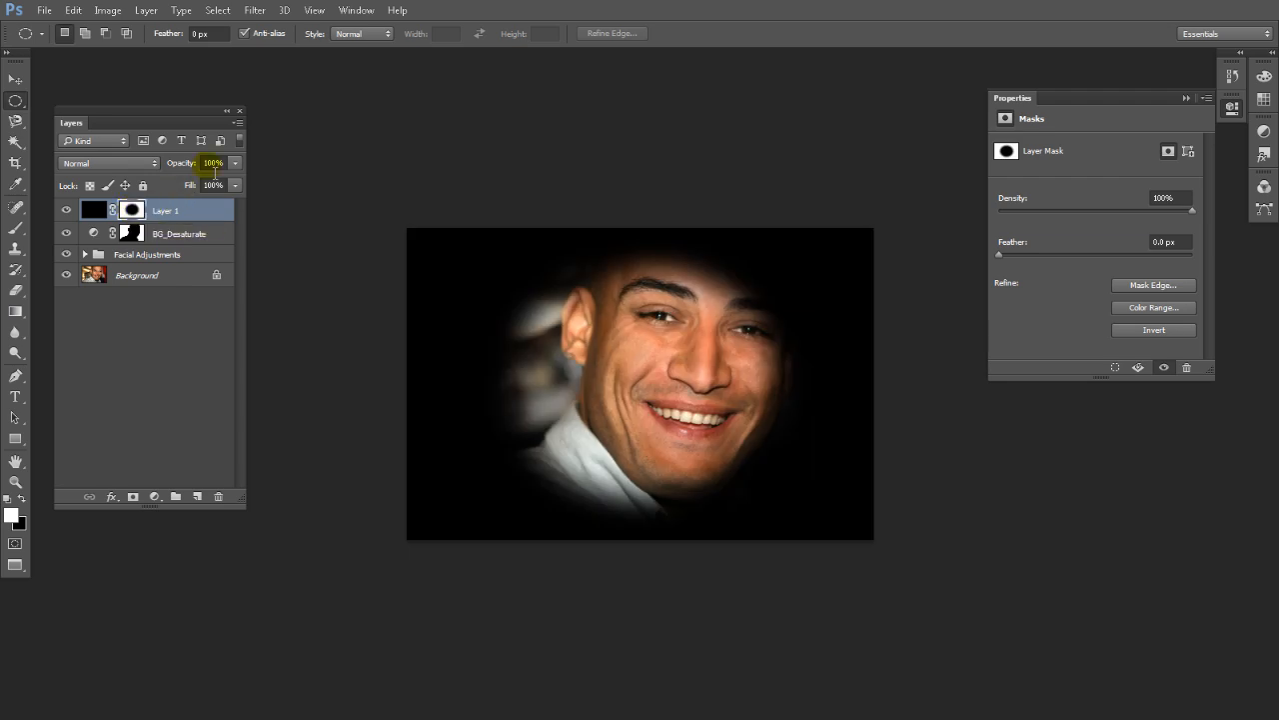
Lower the black vignette layer's opacity to 25% and compare the portrait with and without the vignette.
click(165, 179)
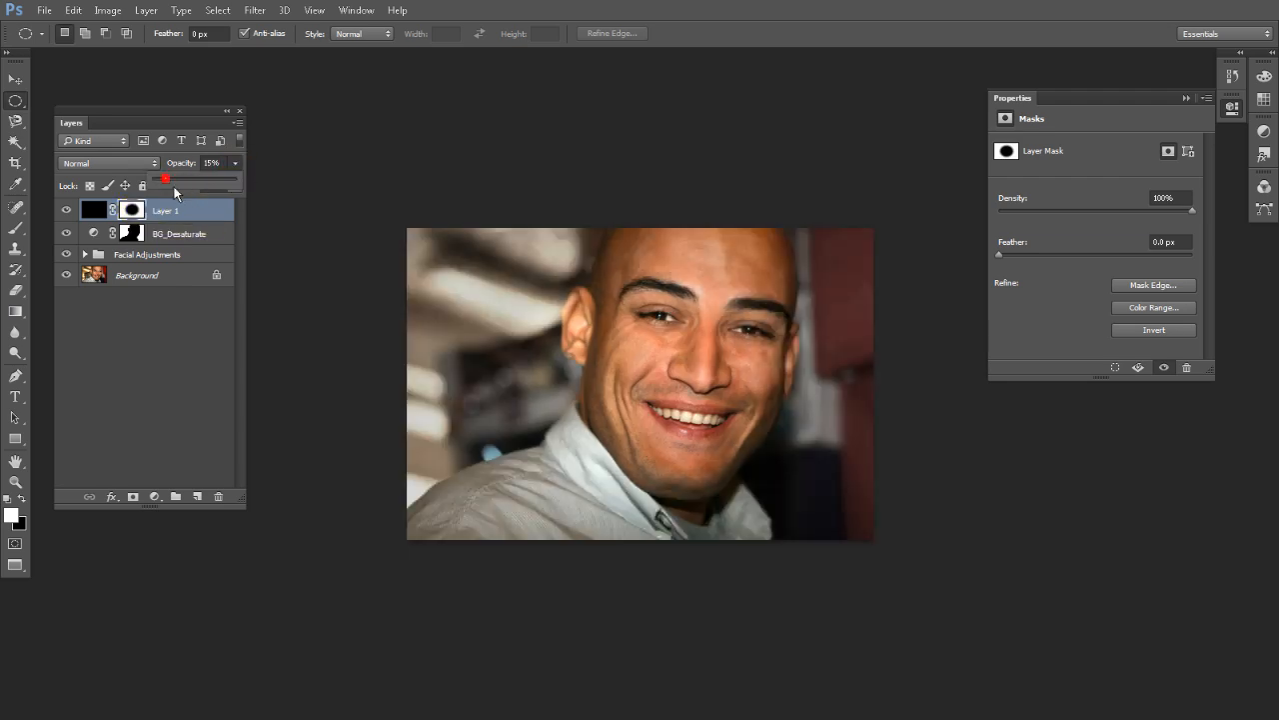
drag(174, 187, 180, 186)
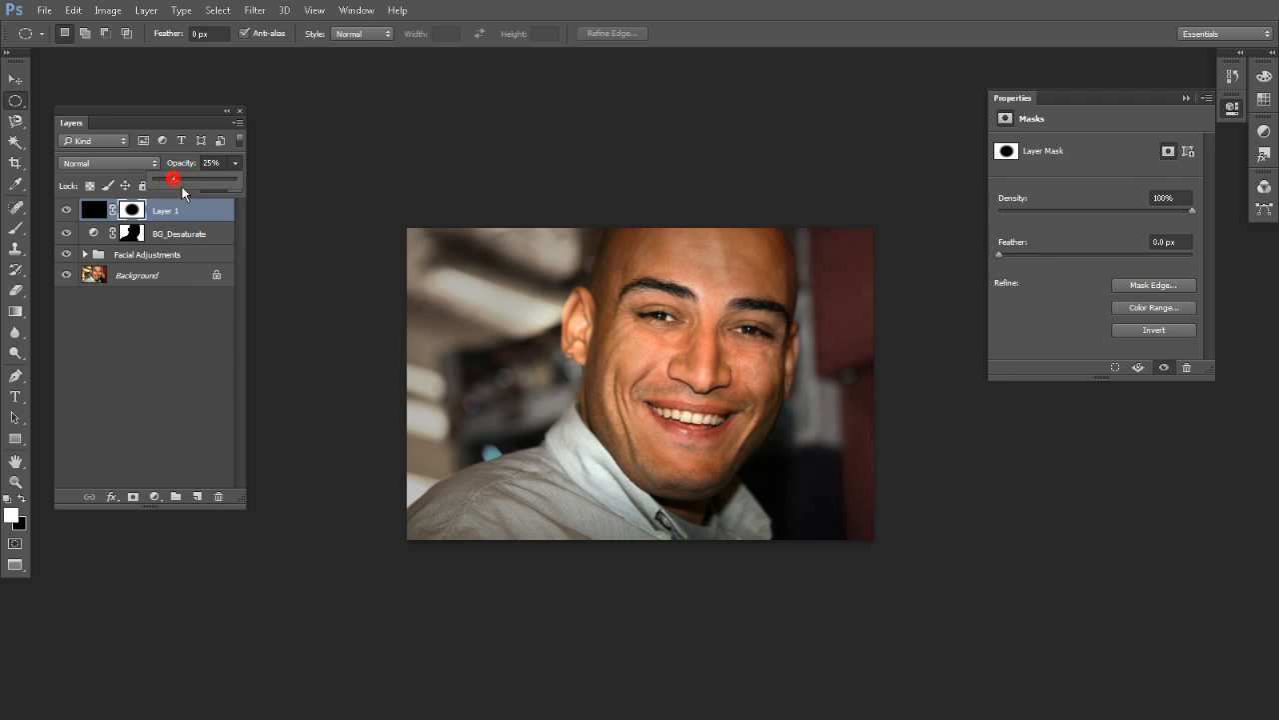
click(126, 379)
click(67, 210)
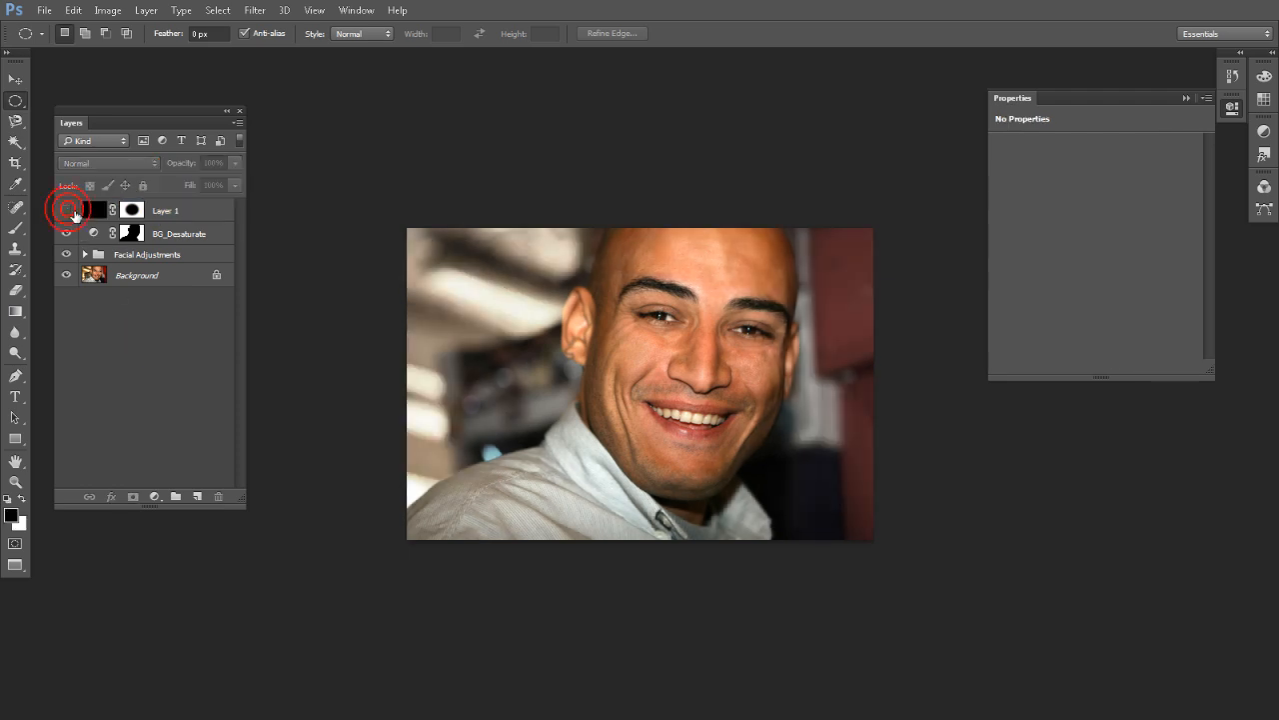
click(67, 210)
click(67, 210)
click(67, 210)
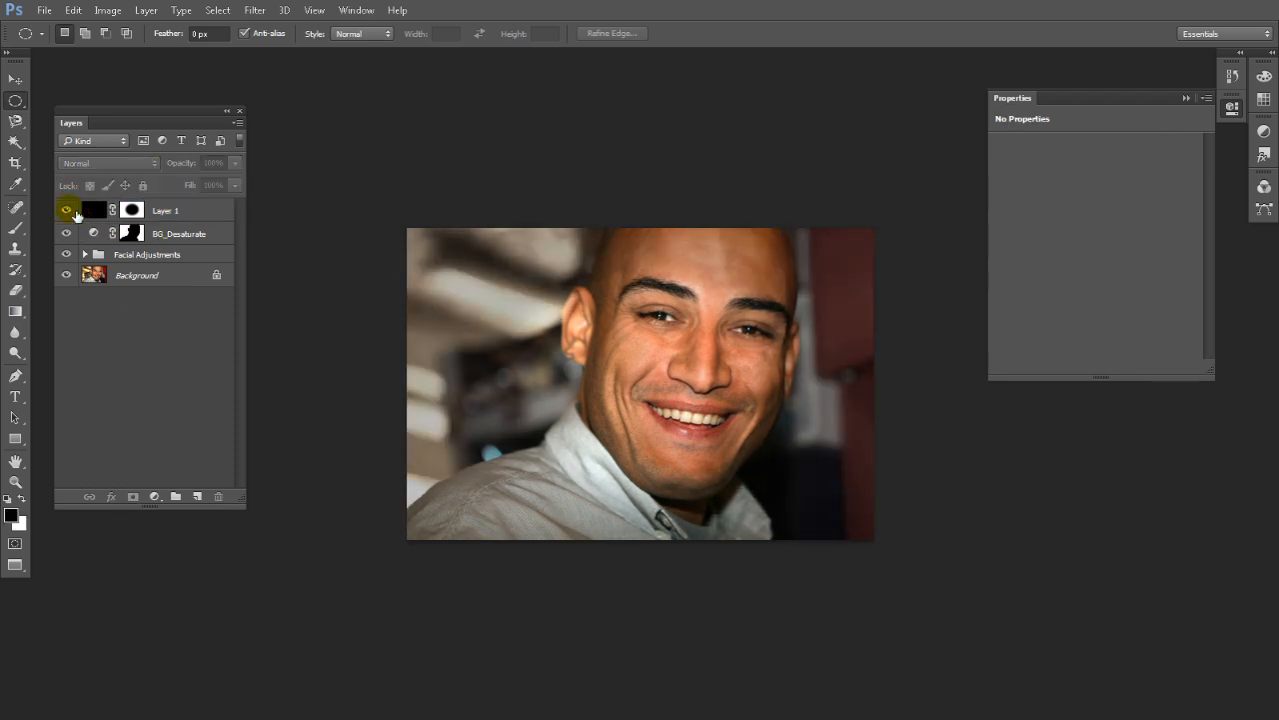
Target Layer 1's mask and set up a white brush at 900 px with 0% hardness.
click(132, 210)
key(x)
click(584, 376)
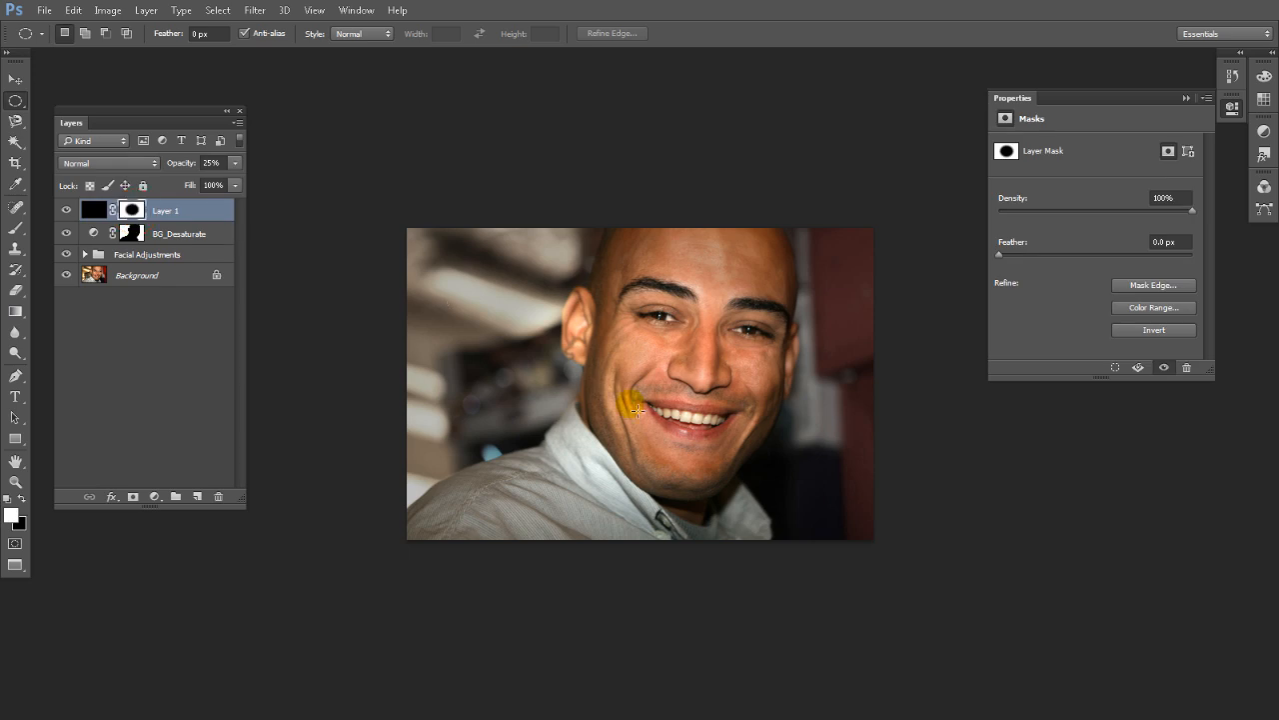
key(b)
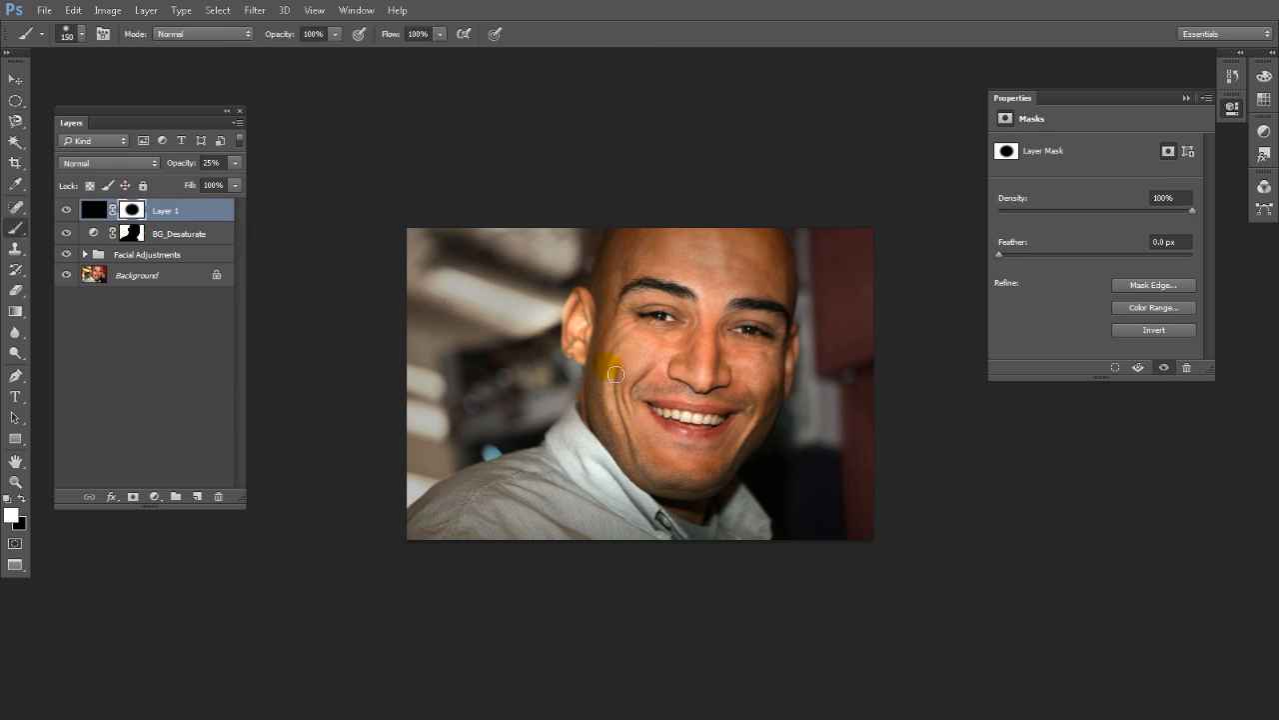
key(bracketright)
key(bracketright)
key(bracketright)
key(bracketright)
key(bracketright)
key(bracketright)
key(bracketright)
right_click(688, 365)
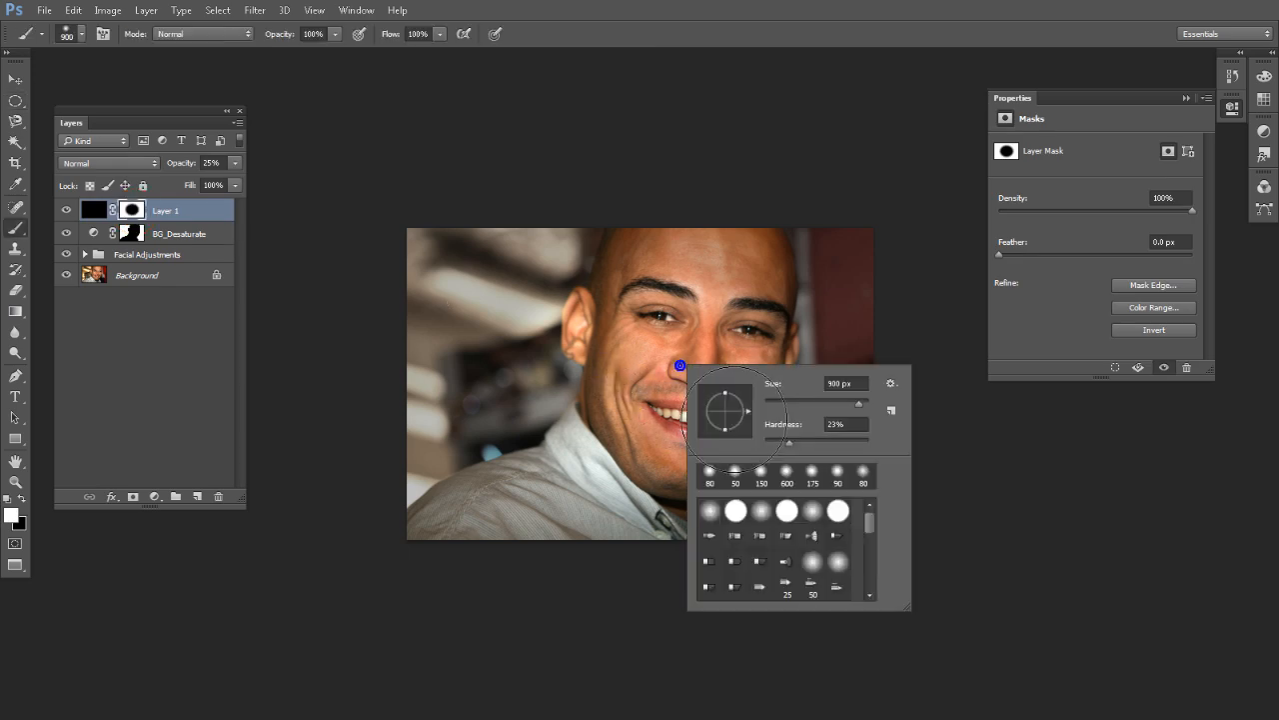
drag(786, 455, 763, 457)
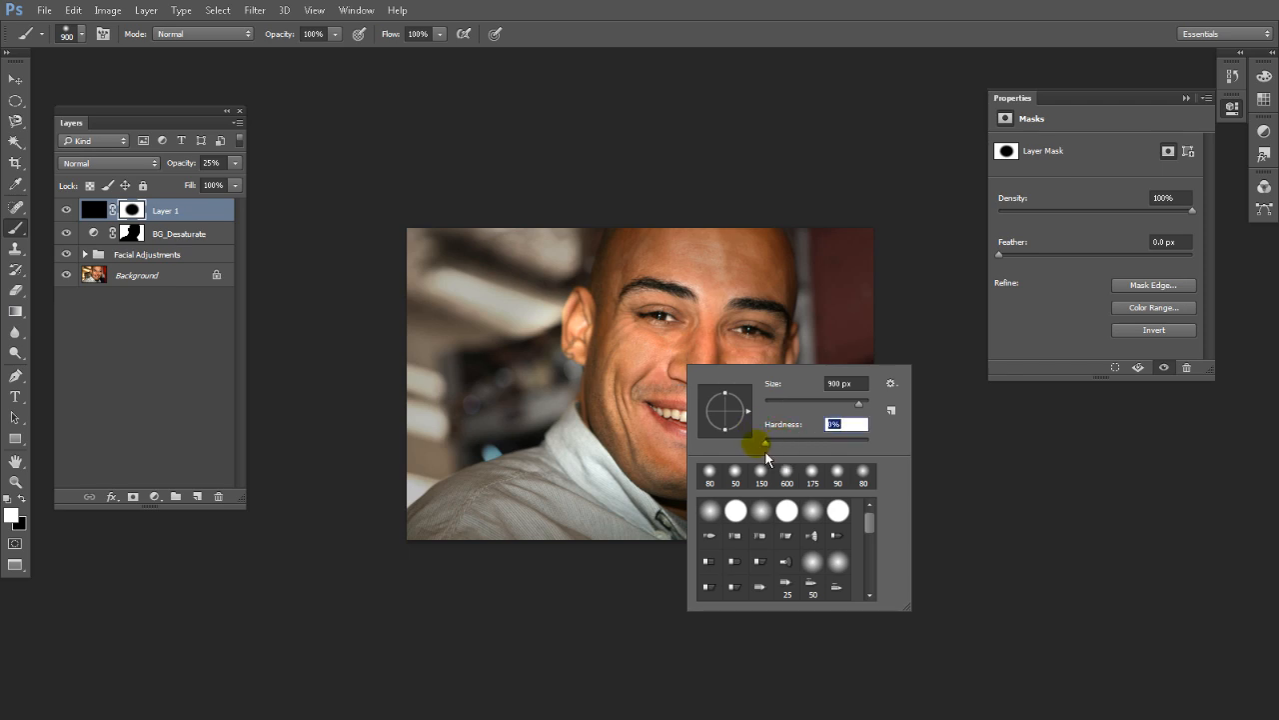
click(835, 425)
click(1011, 530)
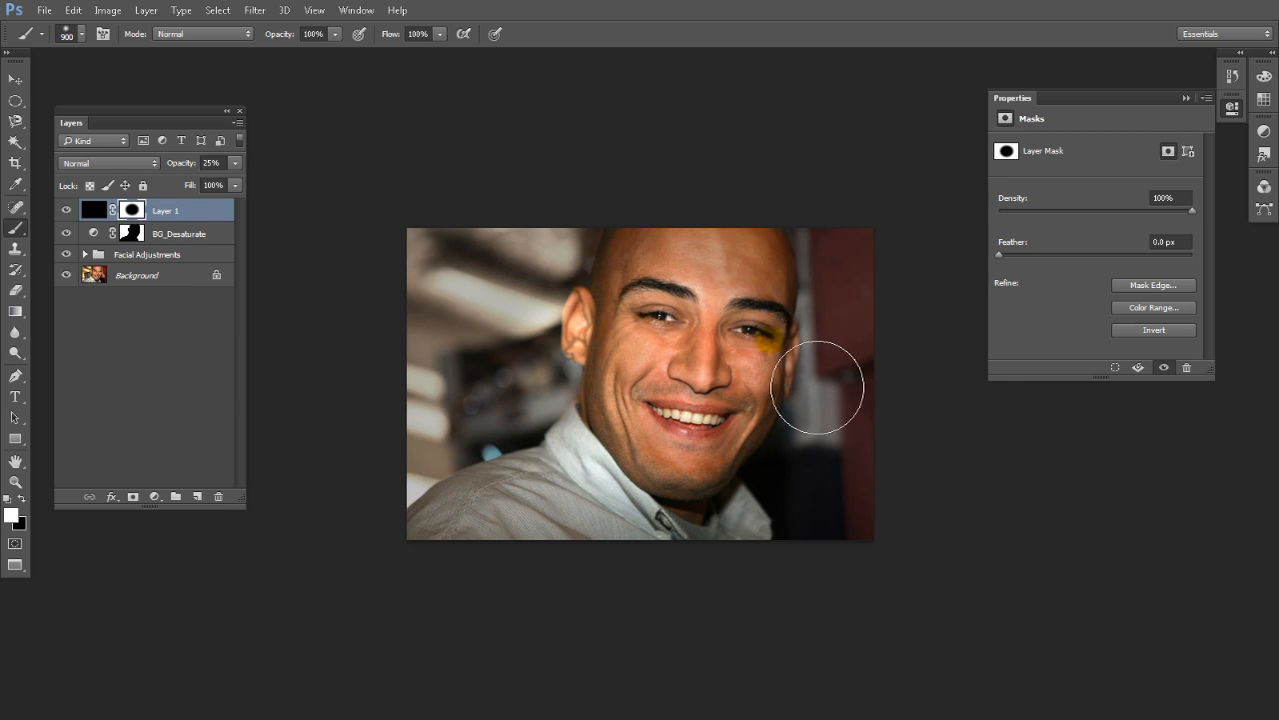
Refine Layer 1's mask by painting black over the man's face and shirt and white around them.
drag(818, 339, 814, 325)
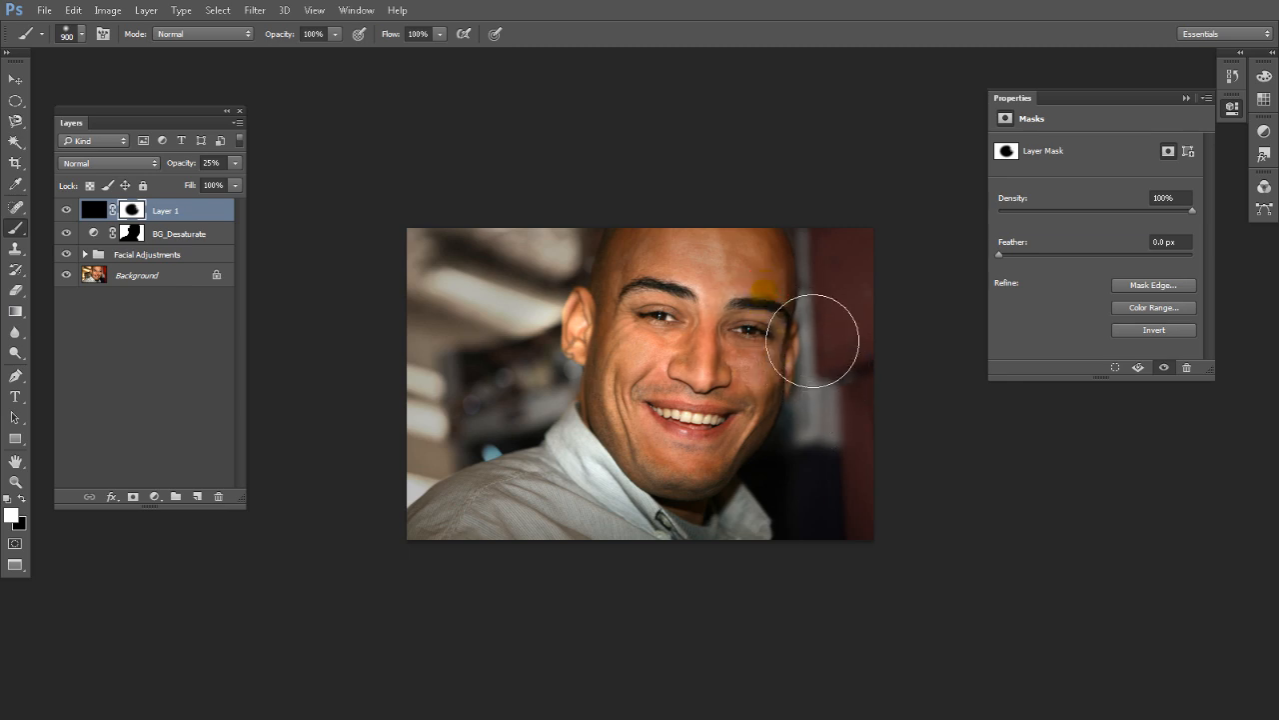
key(ctrl+z)
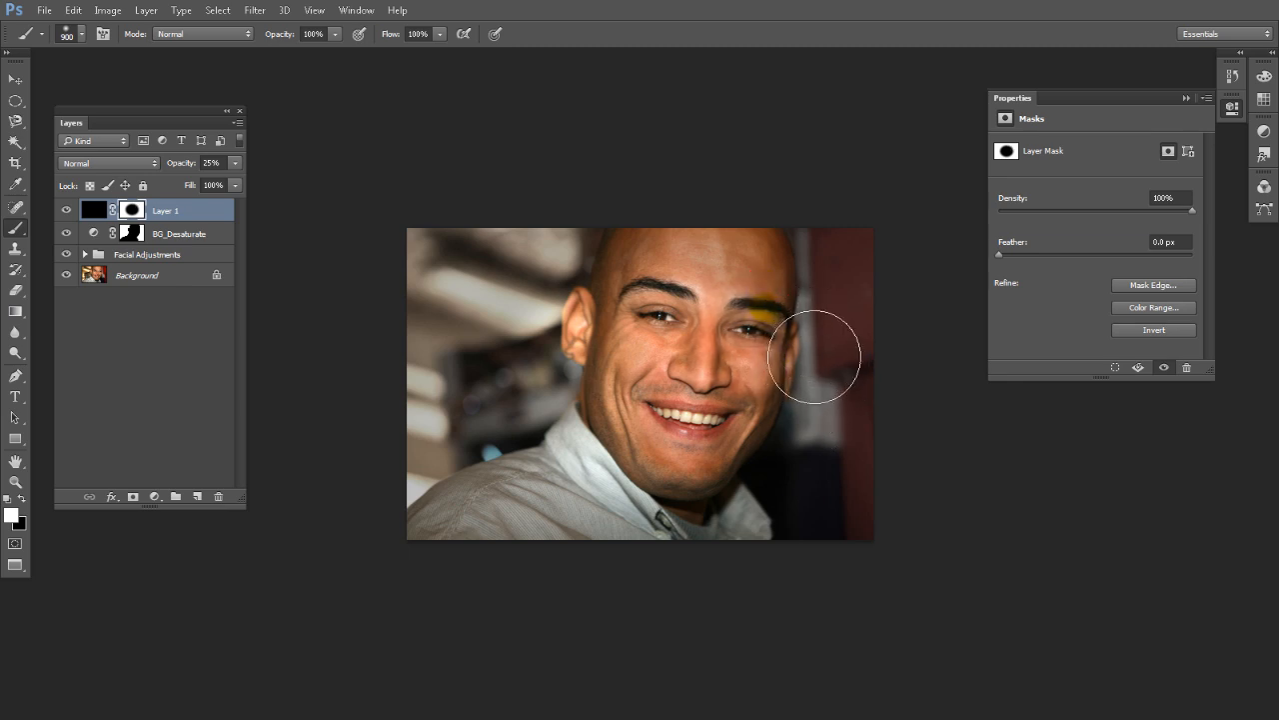
key(x)
click(769, 280)
mouse_move(783, 440)
mouse_down()
mouse_move(747, 512)
mouse_move(679, 515)
mouse_up()
key(x)
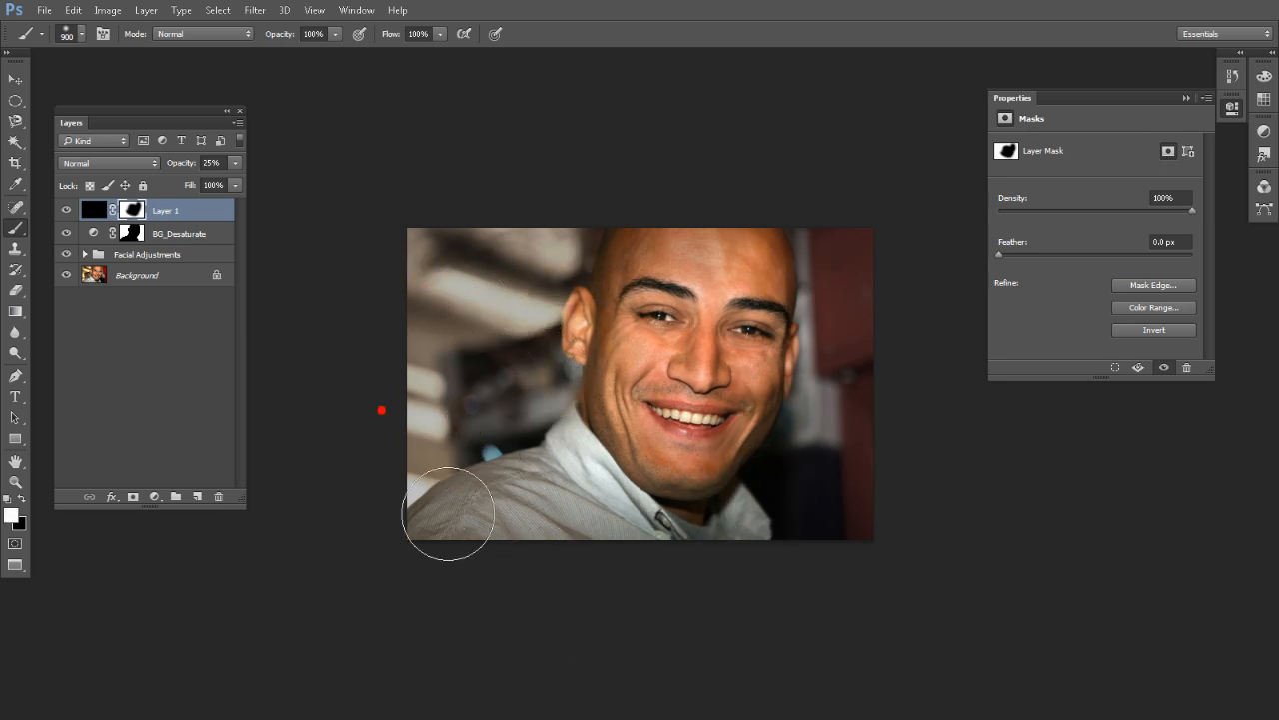
mouse_move(915, 453)
mouse_down()
mouse_move(888, 298)
mouse_move(885, 579)
mouse_up()
drag(913, 532, 814, 660)
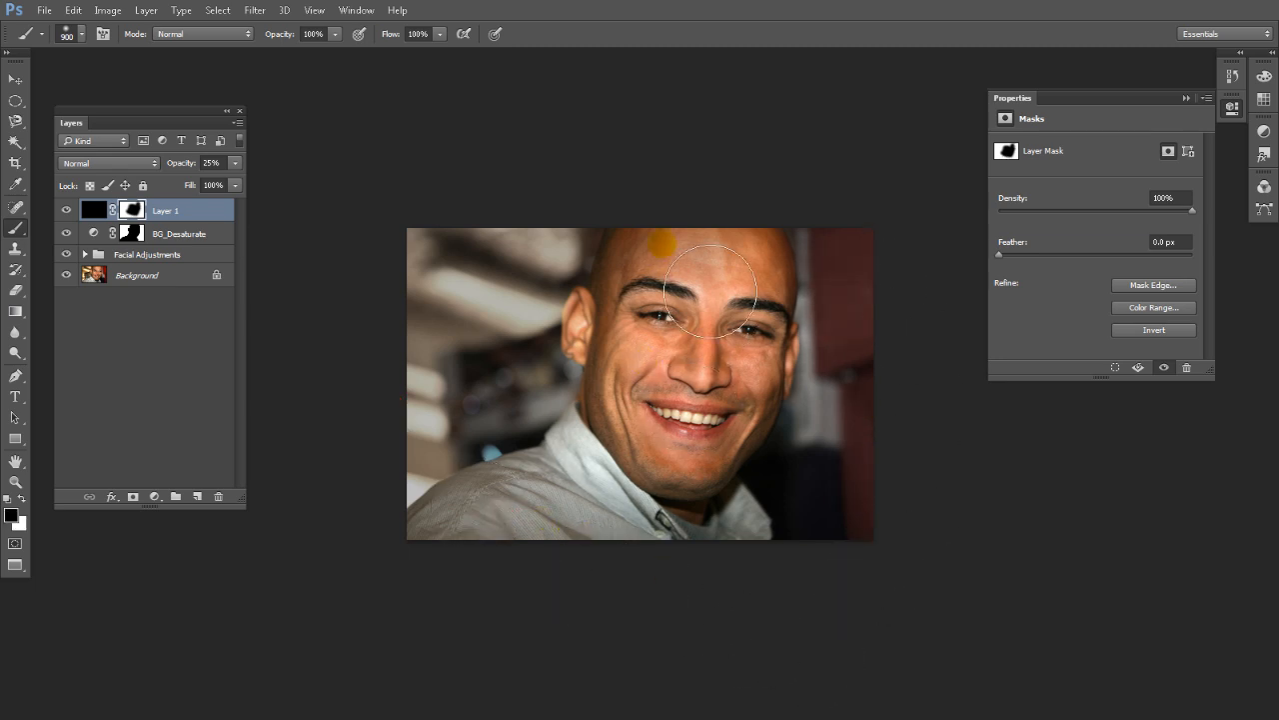
key(x)
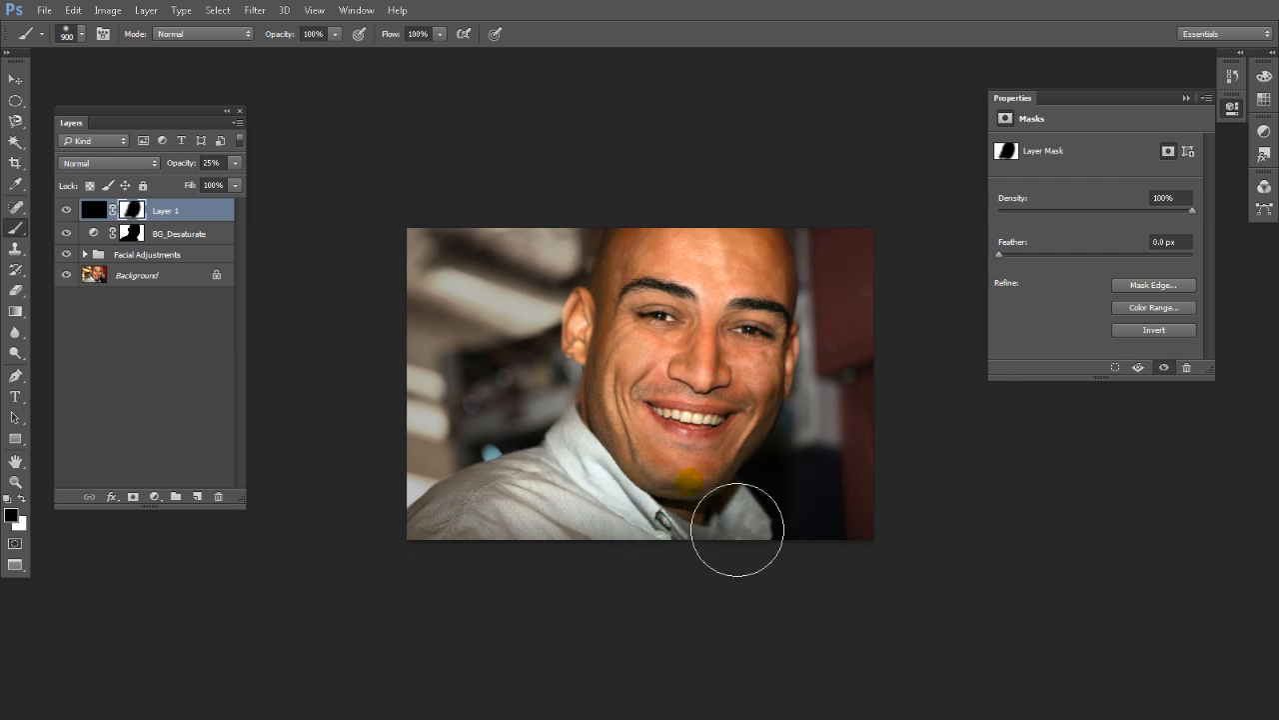
key(x)
click(538, 520)
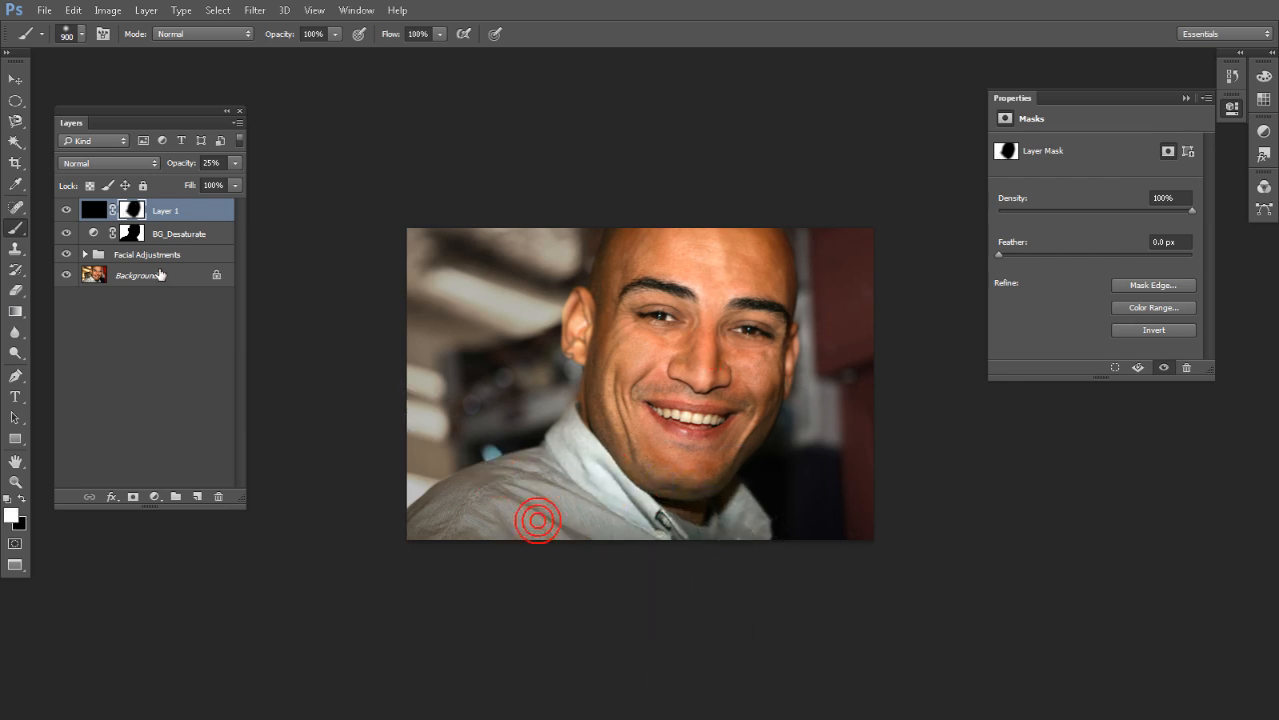
Compare the portrait with and without the Layer 1 vignette.
click(67, 209)
click(67, 209)
click(67, 209)
click(67, 209)
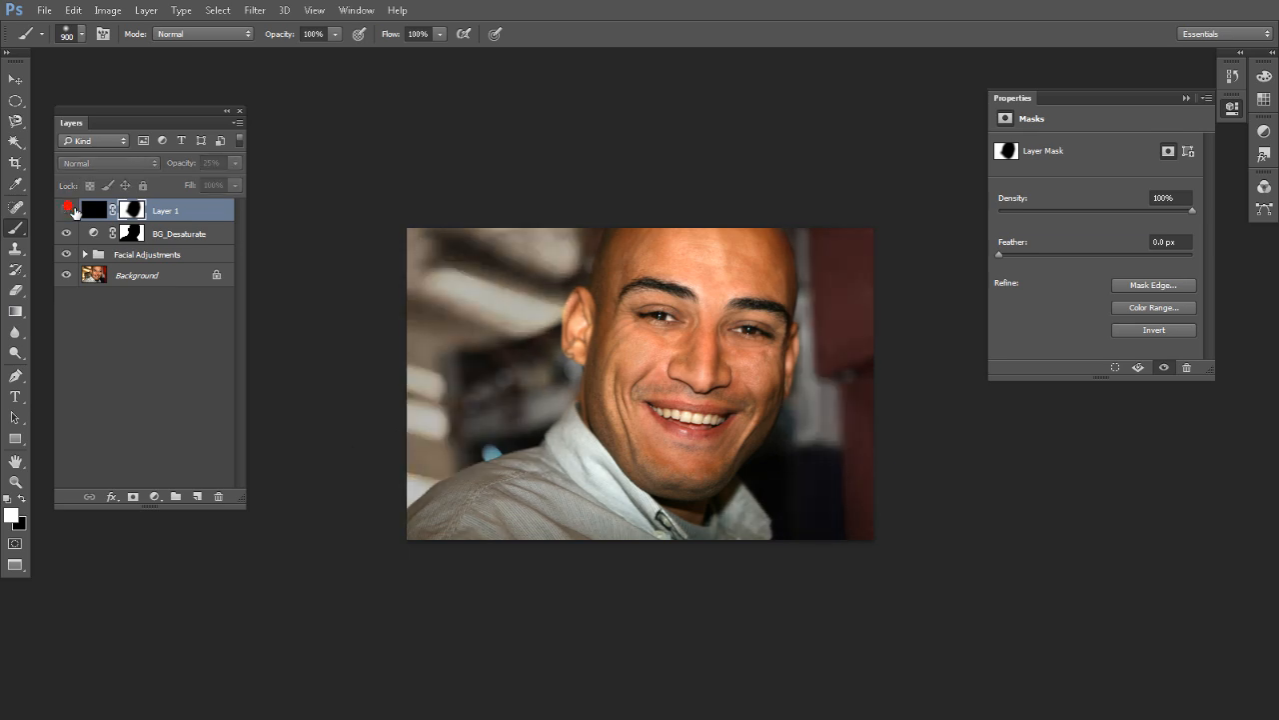
click(67, 209)
click(67, 209)
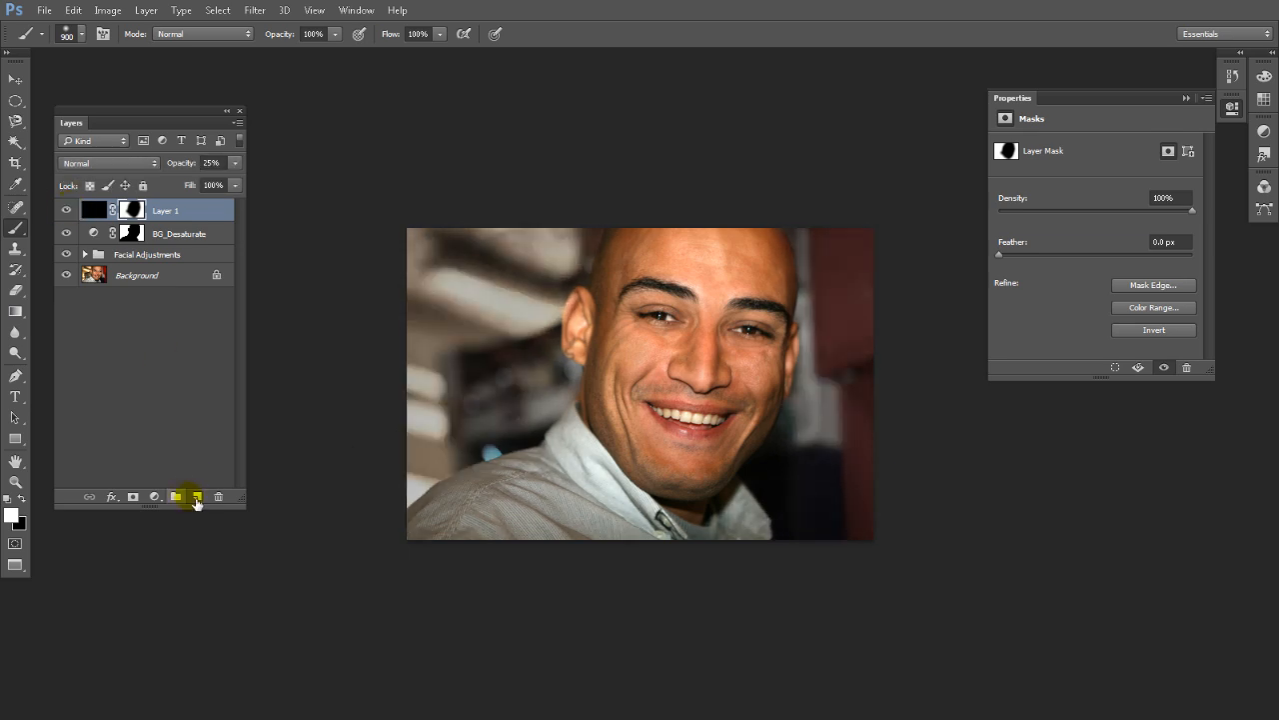
Create a new layer above Layer 1, hide Layer 1, and fill the new layer with black.
click(197, 497)
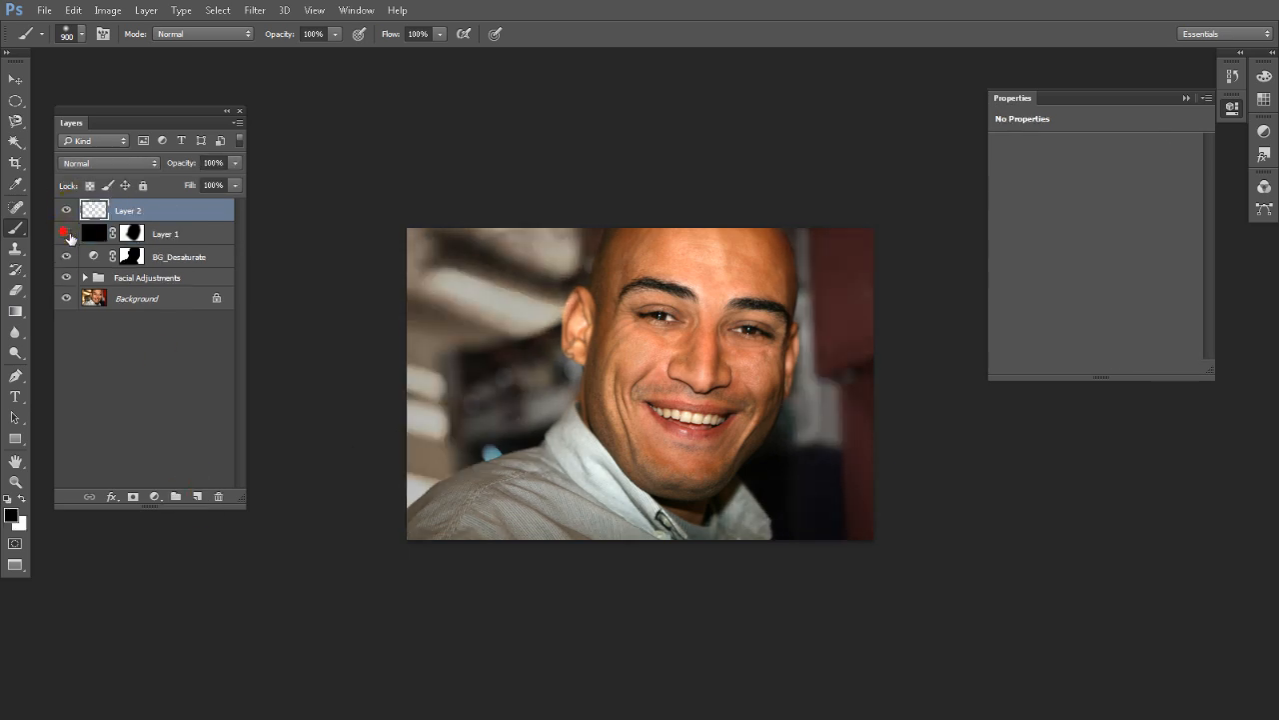
click(66, 233)
key(alt+BackSpace)
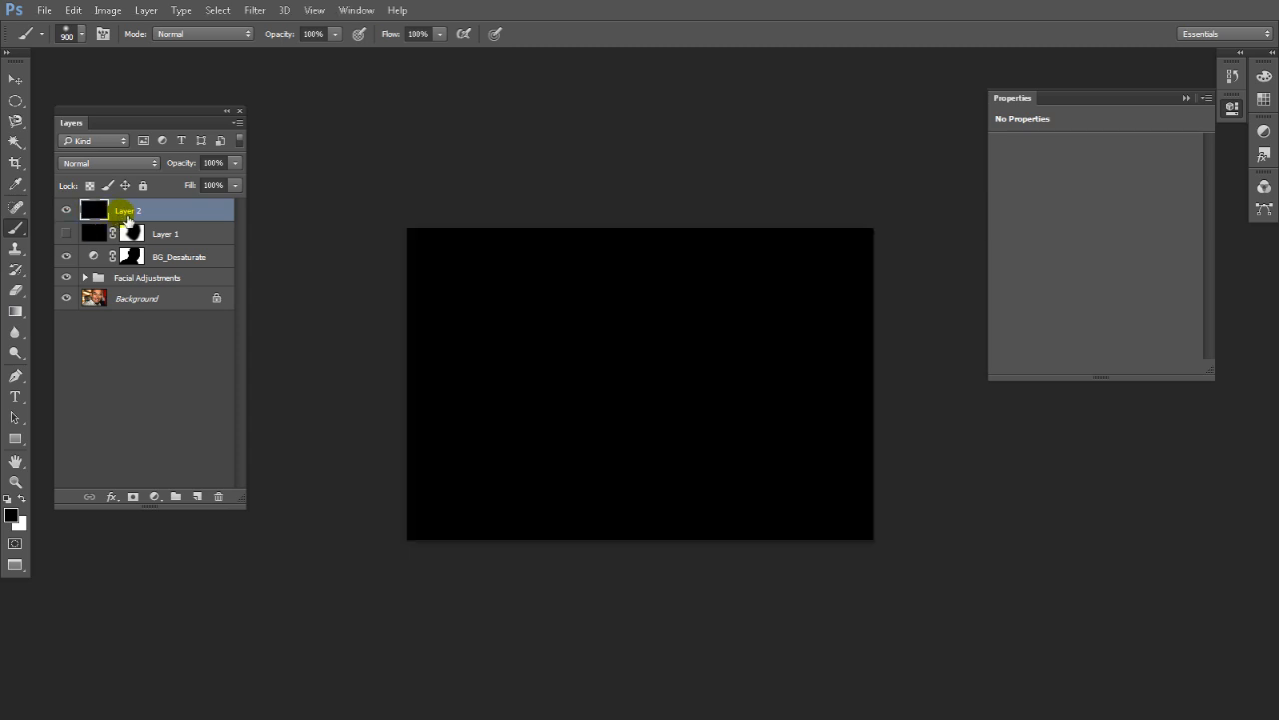
Mask Layer 2 with an elliptical selection around the face and invert the mask so black surrounds it.
click(15, 101)
mouse_move(505, 270)
mouse_down()
mouse_move(737, 406)
mouse_move(811, 492)
mouse_up()
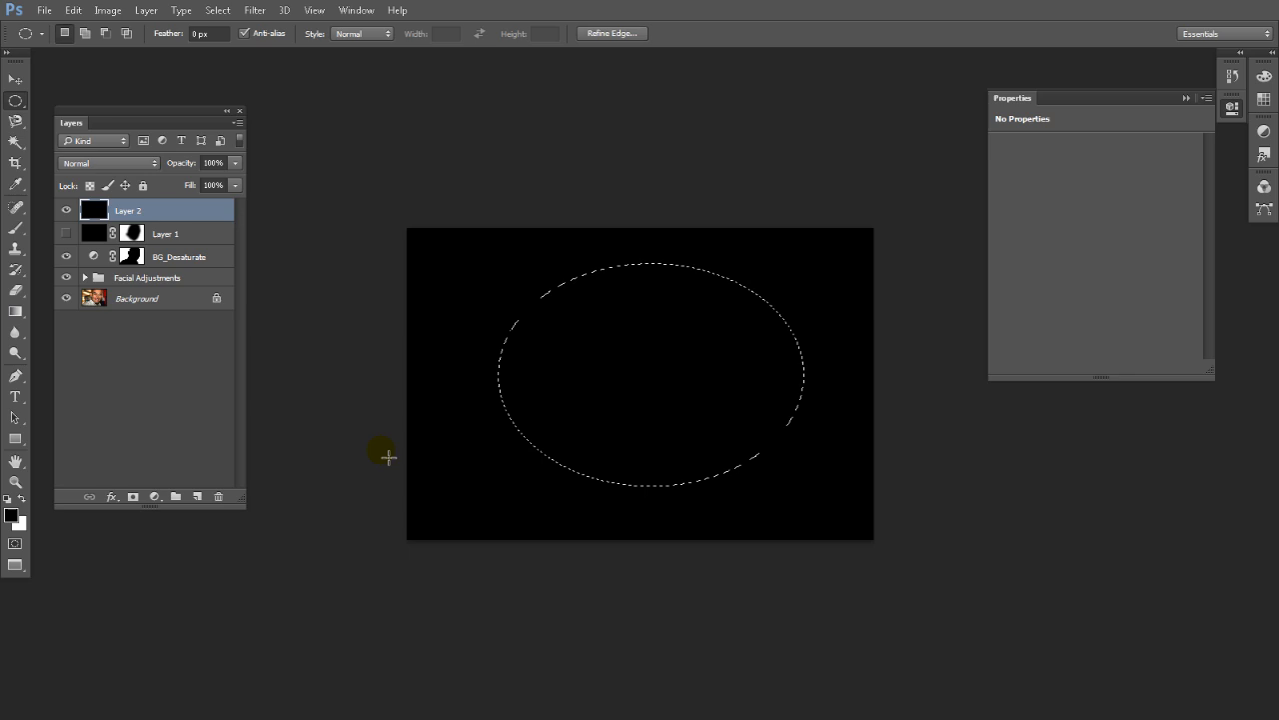
click(133, 497)
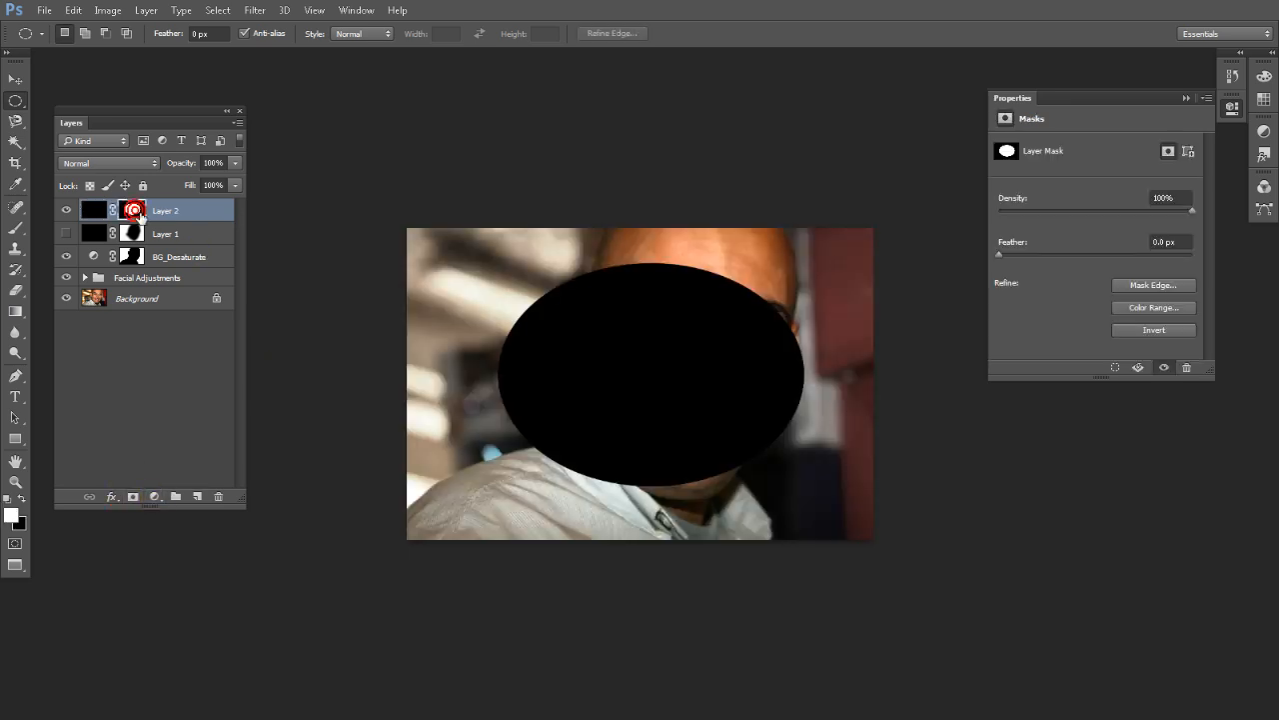
key(ctrl+i)
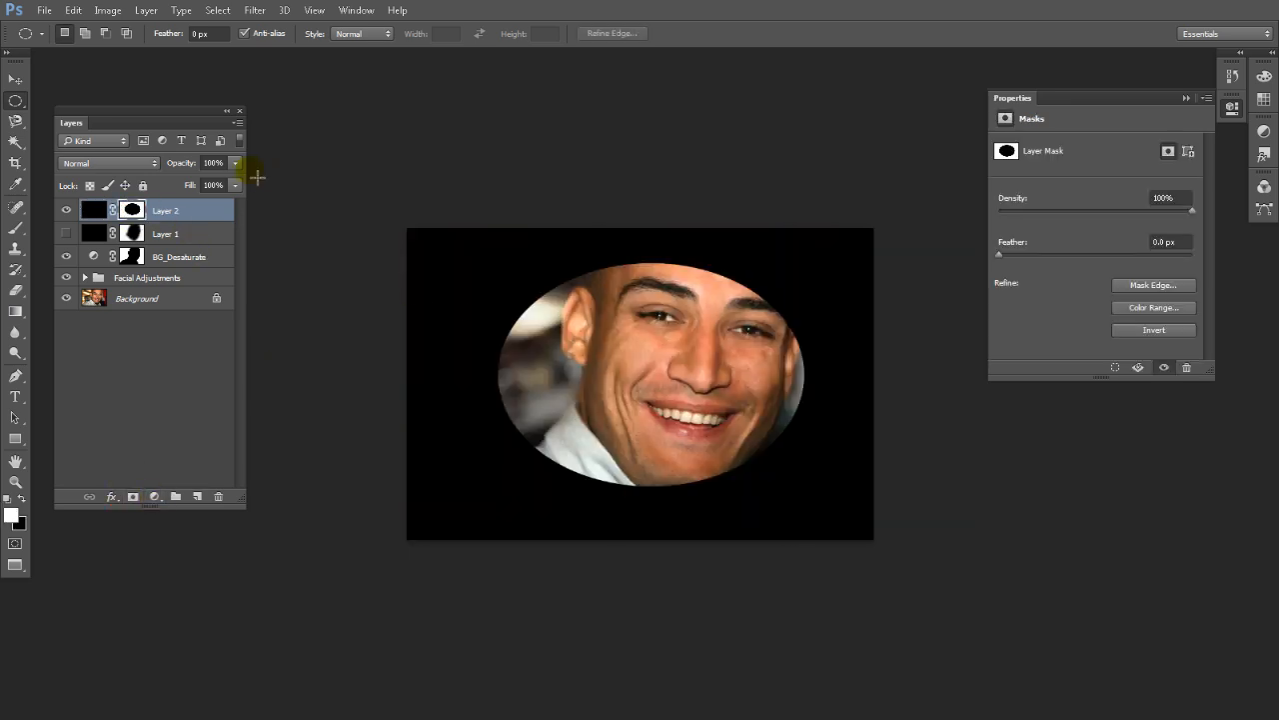
Try the hard-edged vignette at 34% opacity, compare it with the Layer 1 vignette, and restore 100% opacity.
mouse_move(196, 185)
mouse_down()
mouse_move(152, 188)
mouse_move(183, 188)
mouse_up()
click(15, 81)
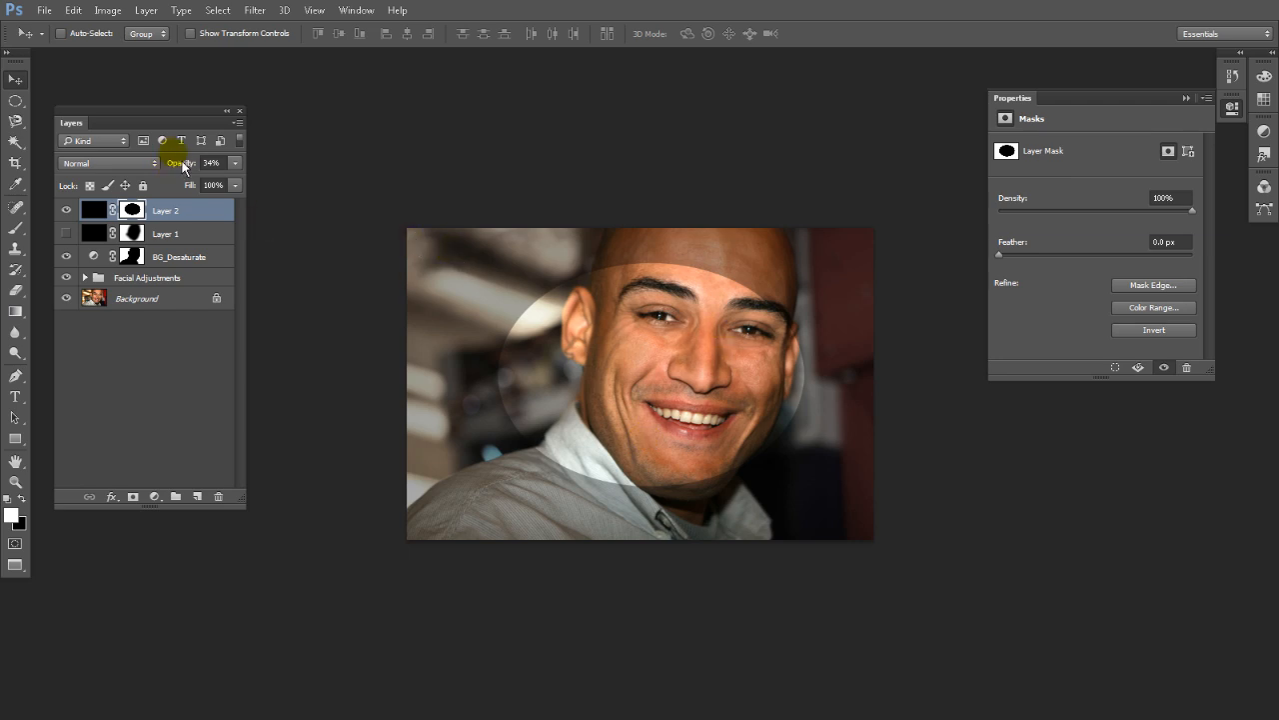
click(64, 210)
click(65, 233)
click(65, 233)
click(65, 233)
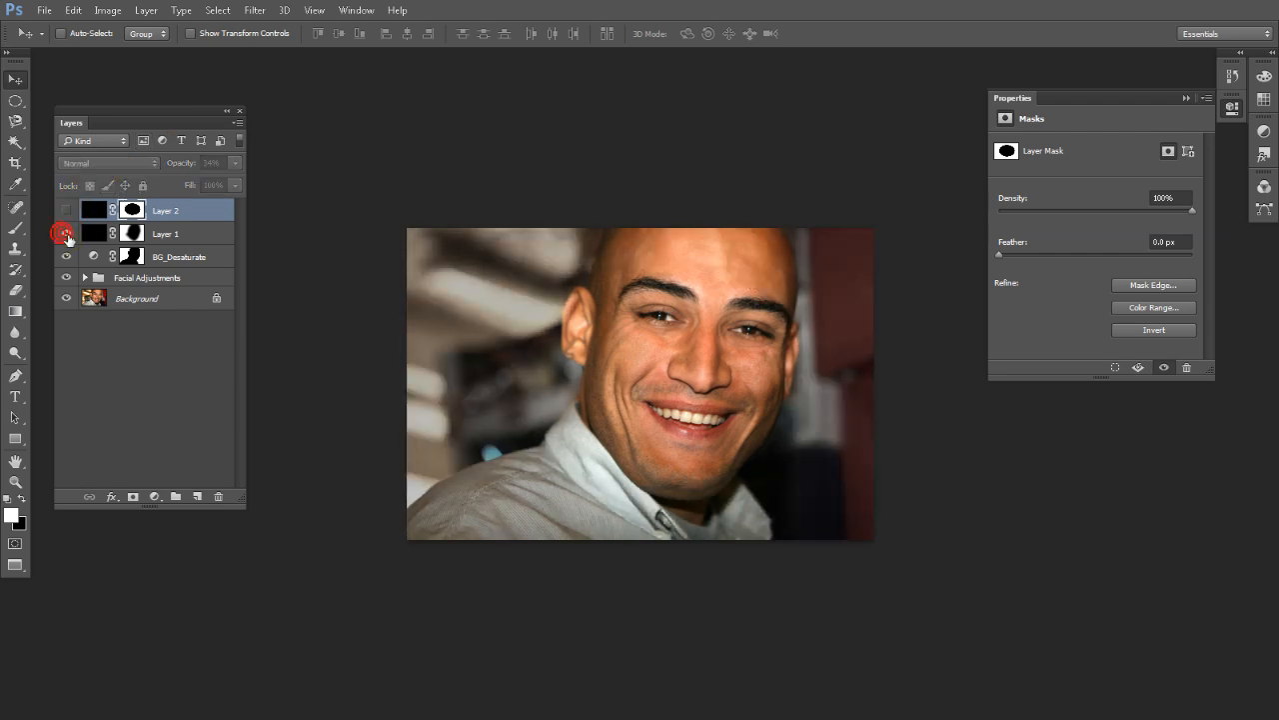
click(65, 233)
click(64, 233)
click(65, 233)
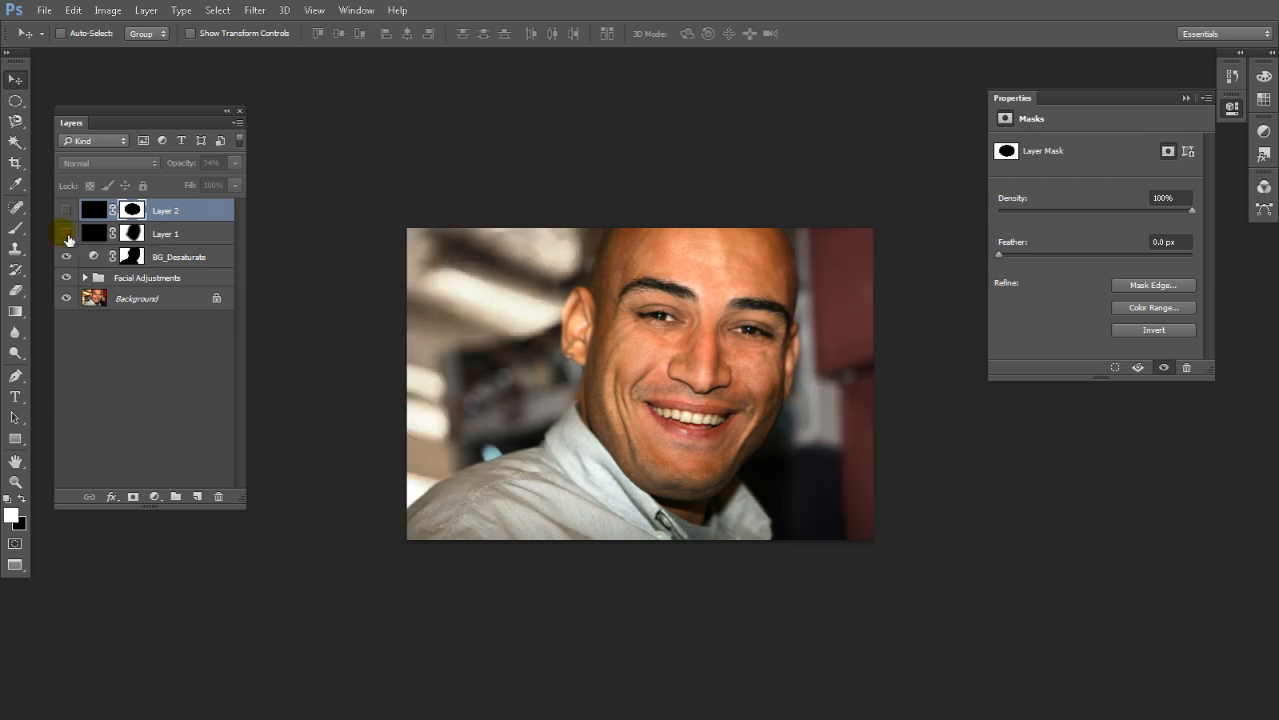
click(66, 210)
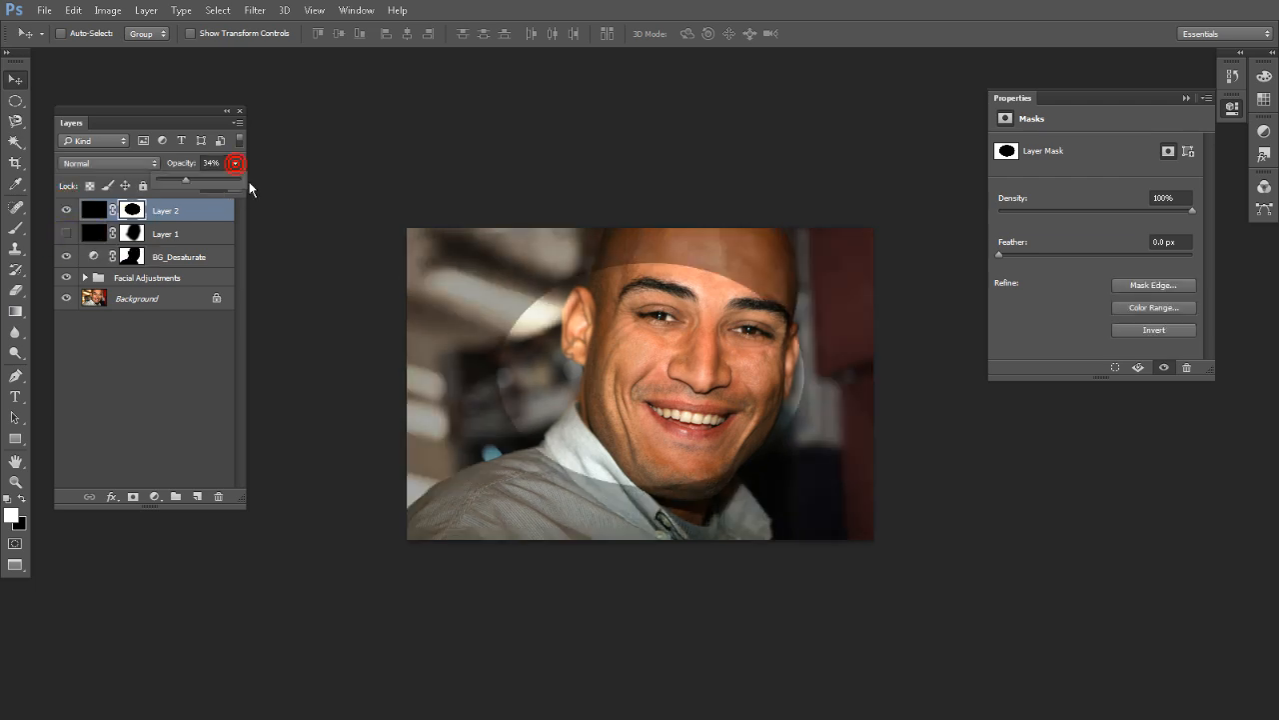
drag(250, 190, 276, 196)
Soften Layer 2's mask with a Gaussian Blur of 886 pixels radius.
click(134, 208)
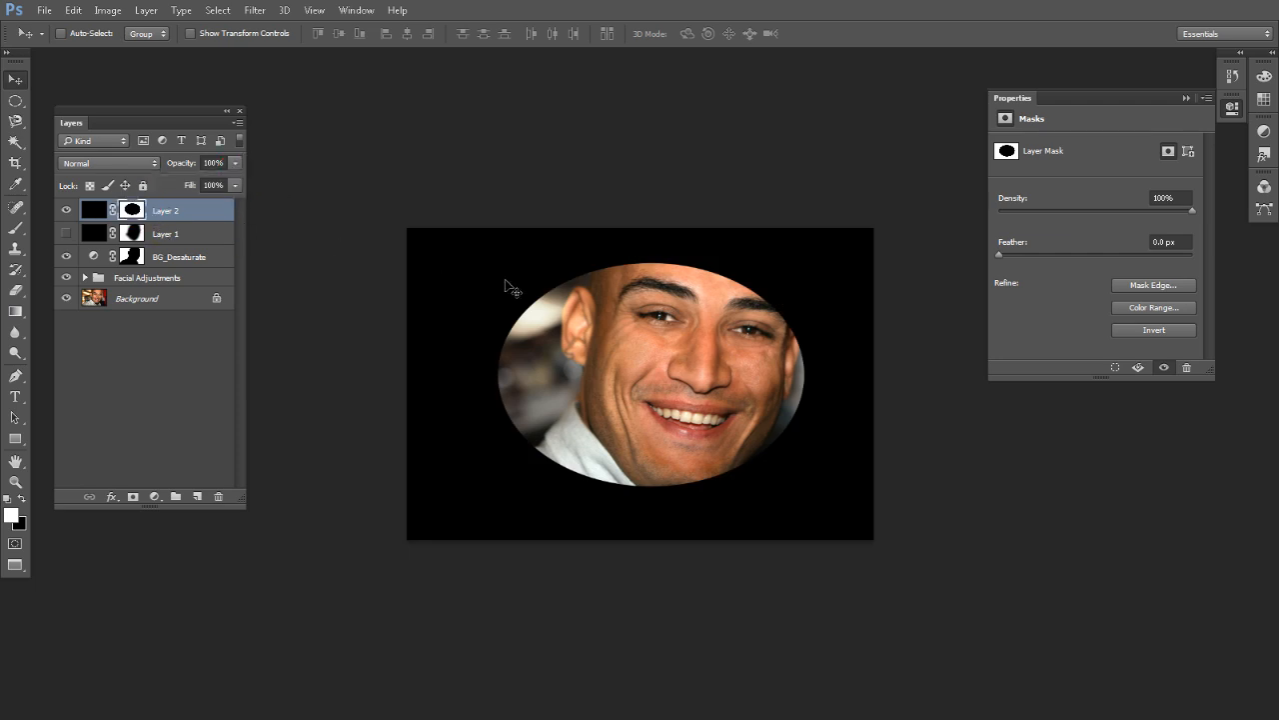
key(b)
right_click(675, 350)
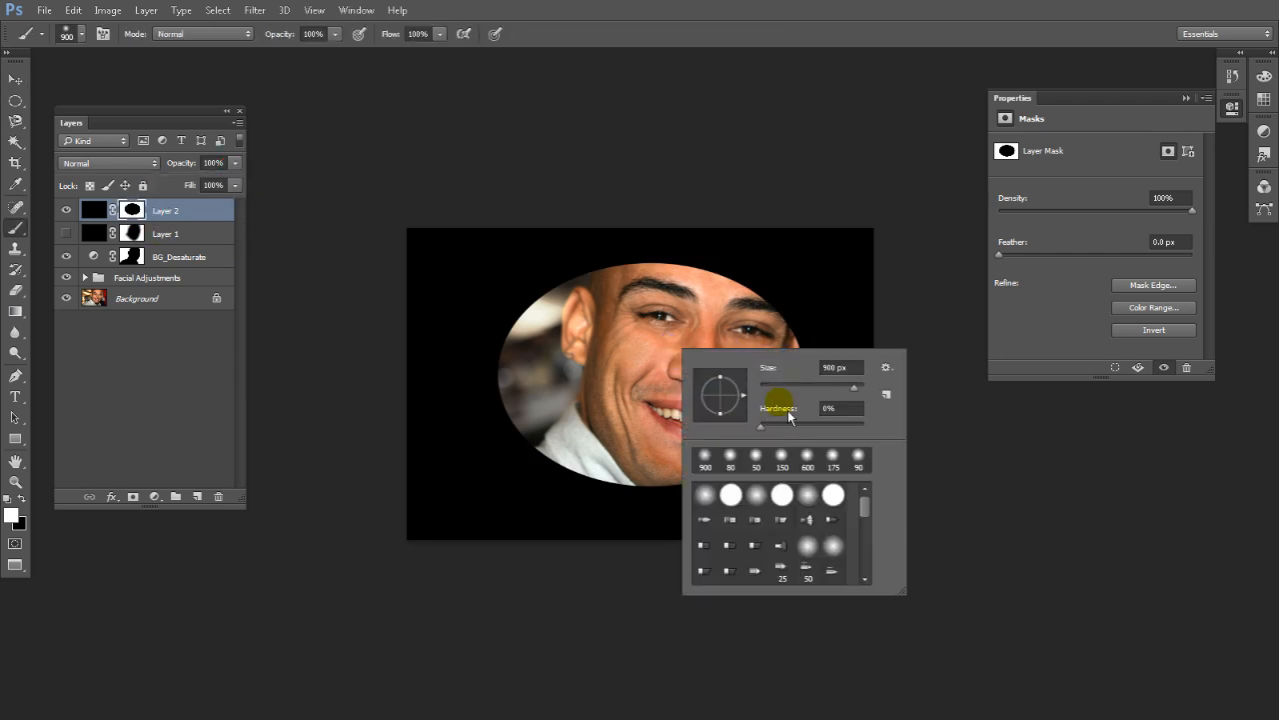
click(255, 11)
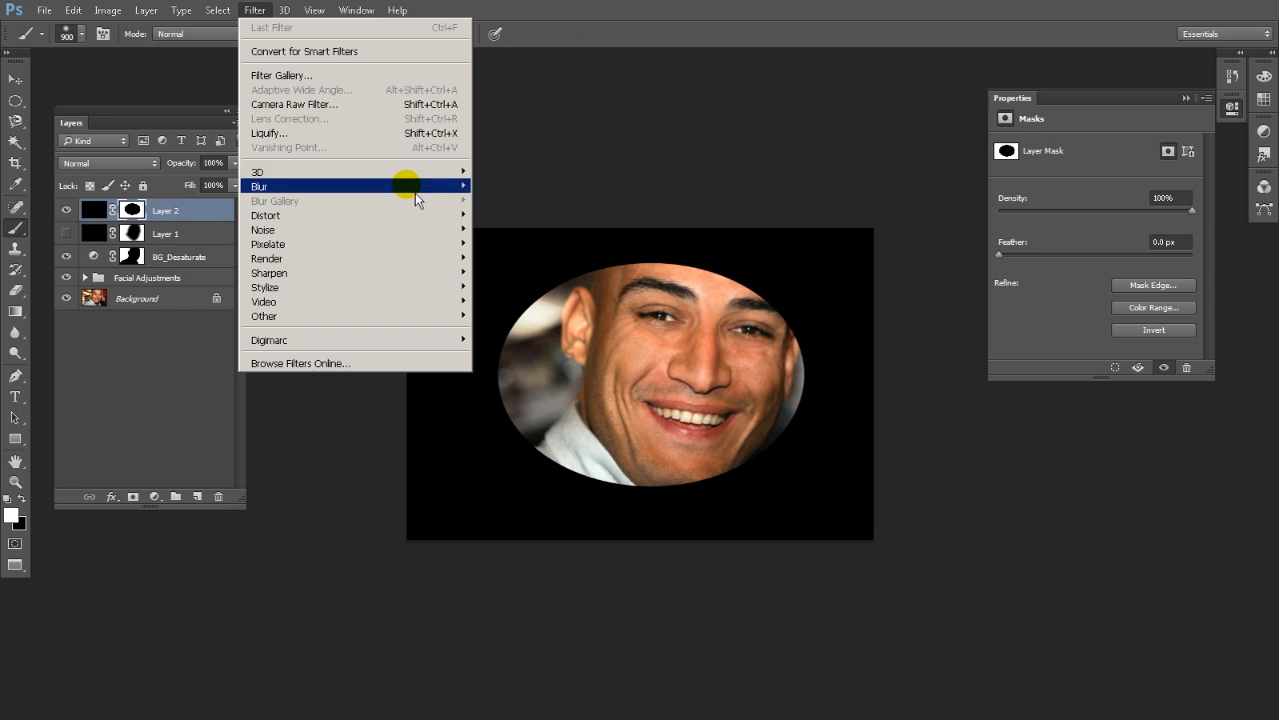
mouse_move(417, 196)
click(513, 244)
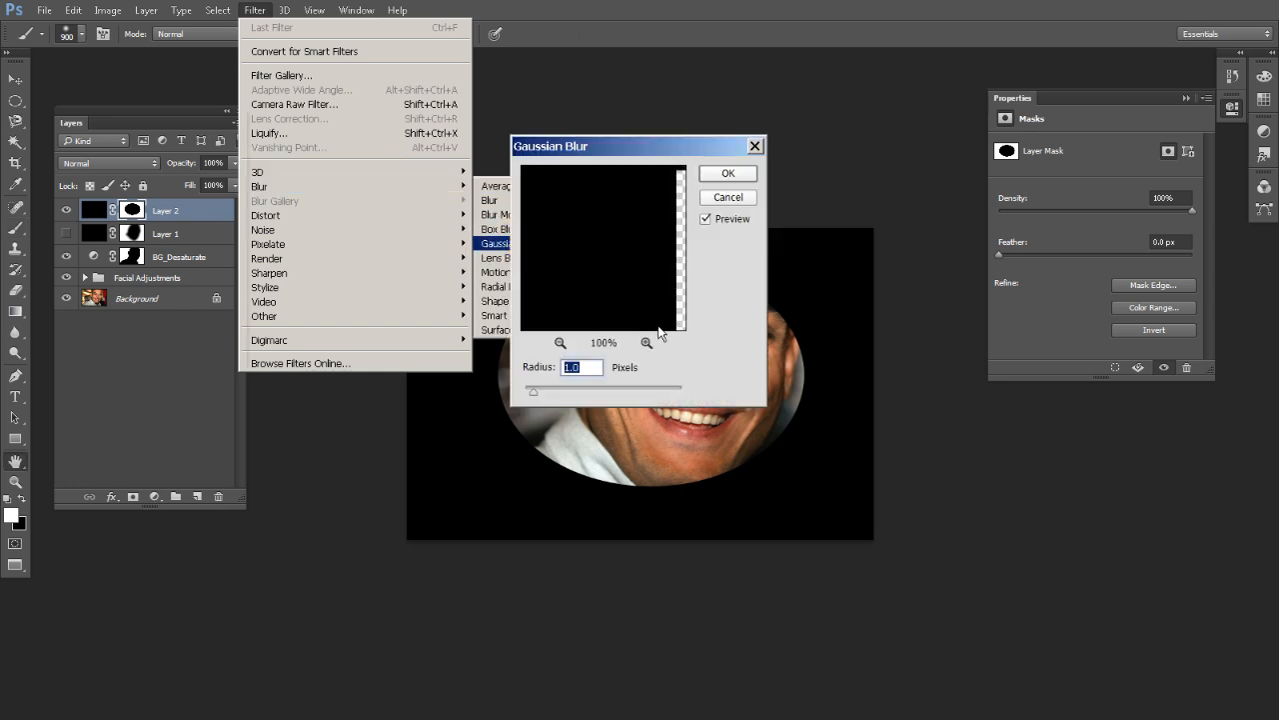
drag(565, 391, 690, 391)
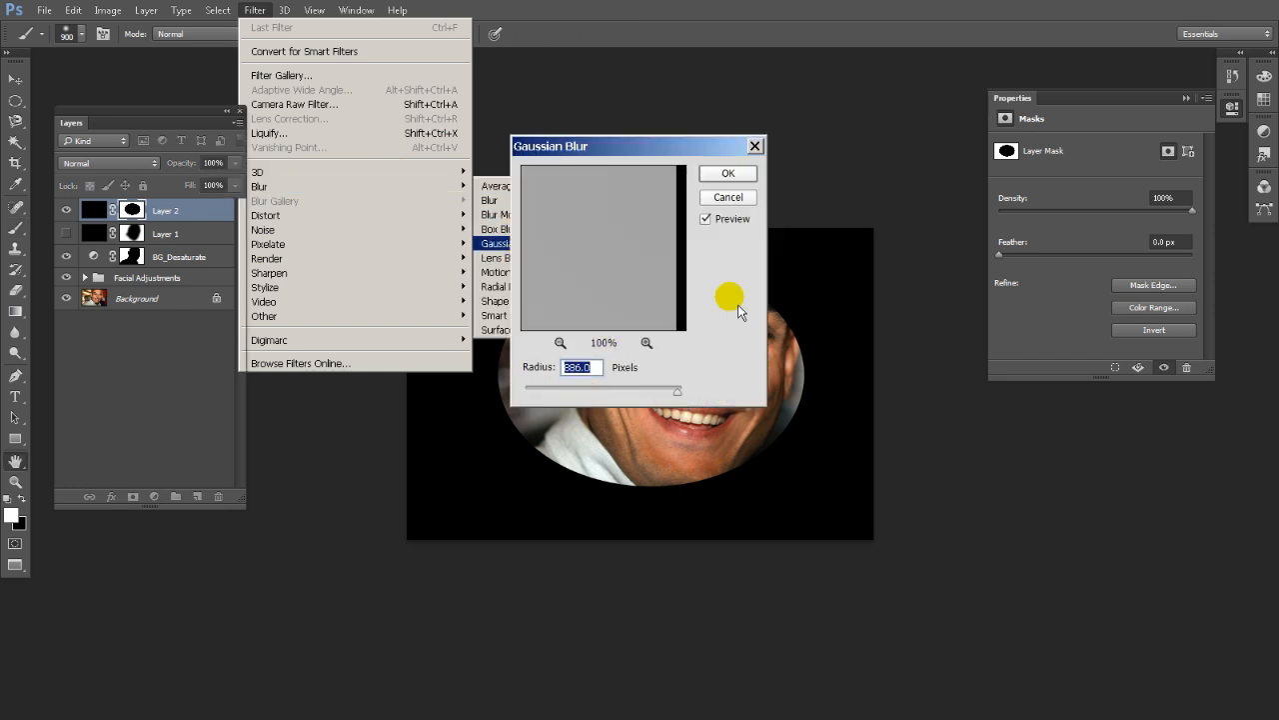
click(737, 184)
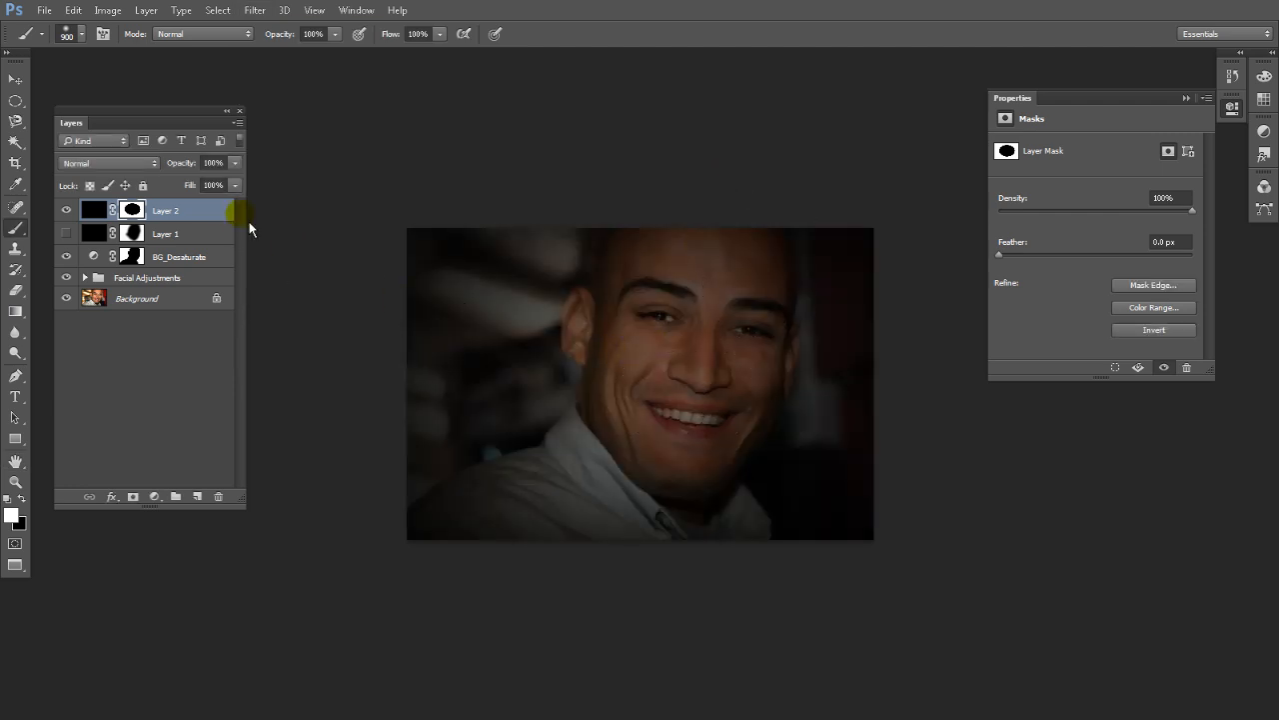
Paint on Layer 2's mask with the 900 px brush to clear the darkness from the man's face and shirt.
key(x)
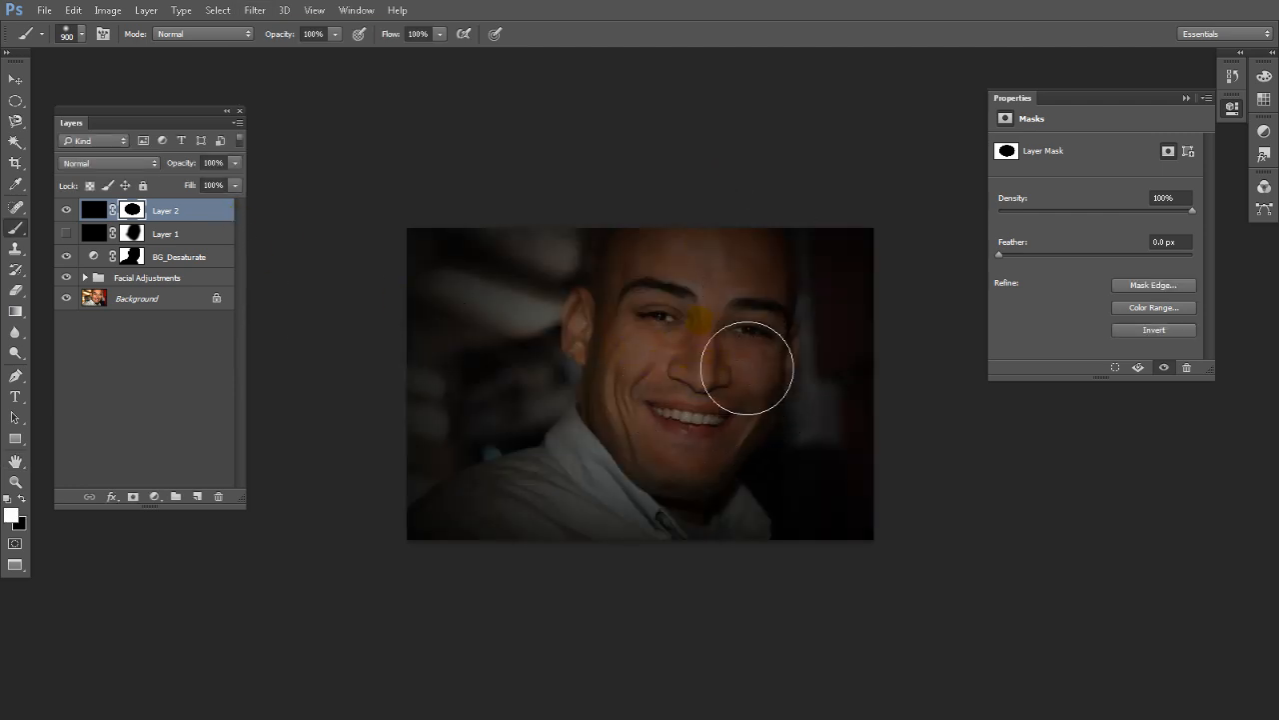
mouse_move(793, 328)
mouse_down()
mouse_move(696, 328)
mouse_move(682, 429)
mouse_move(727, 463)
mouse_move(772, 305)
mouse_move(688, 338)
mouse_move(671, 498)
mouse_move(752, 488)
mouse_move(791, 306)
mouse_move(706, 315)
mouse_move(655, 516)
mouse_move(692, 443)
mouse_move(746, 448)
mouse_move(788, 302)
mouse_move(804, 393)
mouse_move(931, 261)
mouse_up()
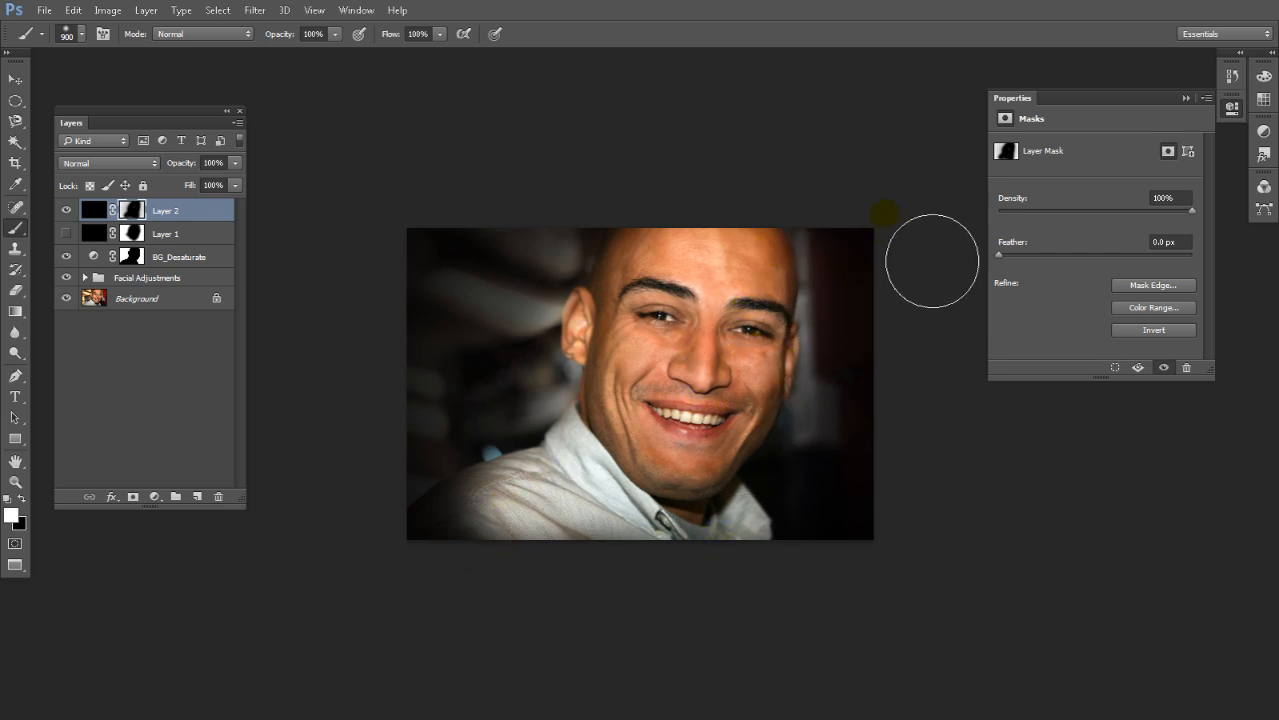
Brush black at 10% opacity on Layer 2's mask over the background and shirt to lighten the vignette gradually.
key(x)
key(1)
click(889, 237)
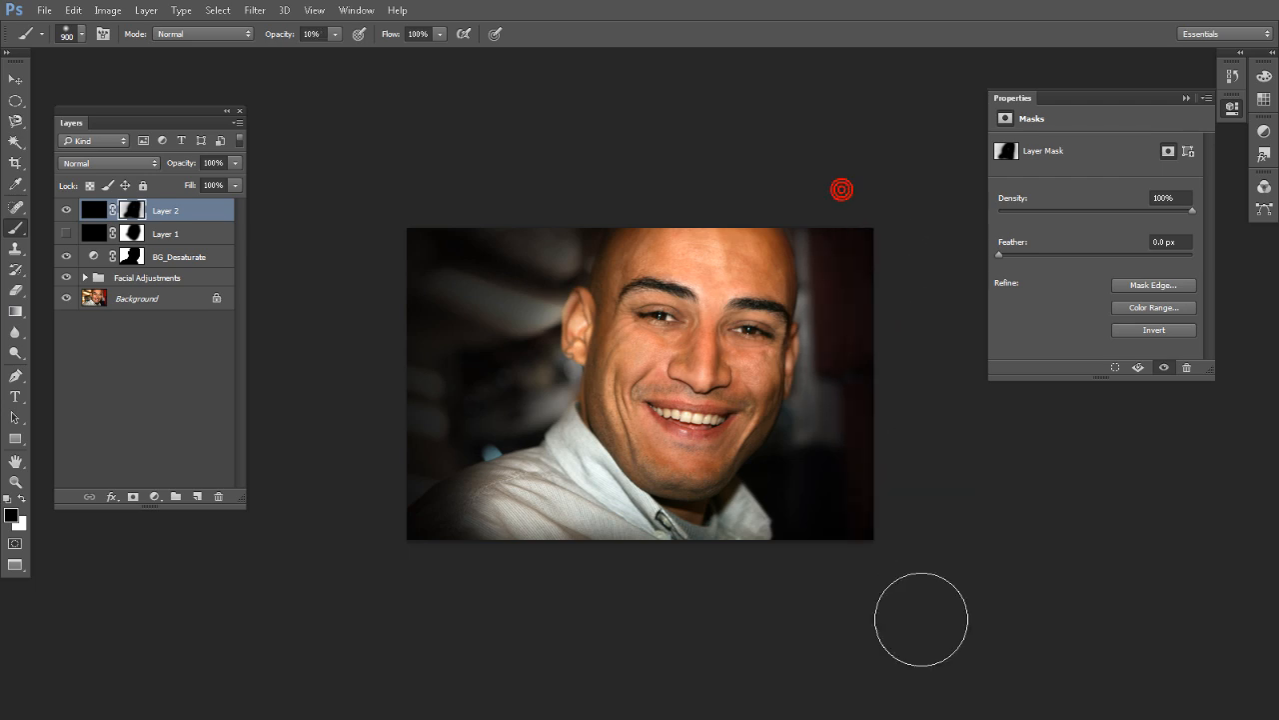
drag(861, 333, 884, 620)
drag(656, 285, 516, 507)
drag(459, 345, 389, 513)
mouse_move(461, 320)
mouse_down()
mouse_move(498, 394)
mouse_move(554, 623)
mouse_up()
mouse_move(491, 420)
mouse_down()
mouse_move(394, 460)
mouse_move(631, 613)
mouse_up()
mouse_move(507, 574)
mouse_down()
mouse_move(431, 460)
mouse_move(546, 240)
mouse_up()
drag(562, 252, 426, 496)
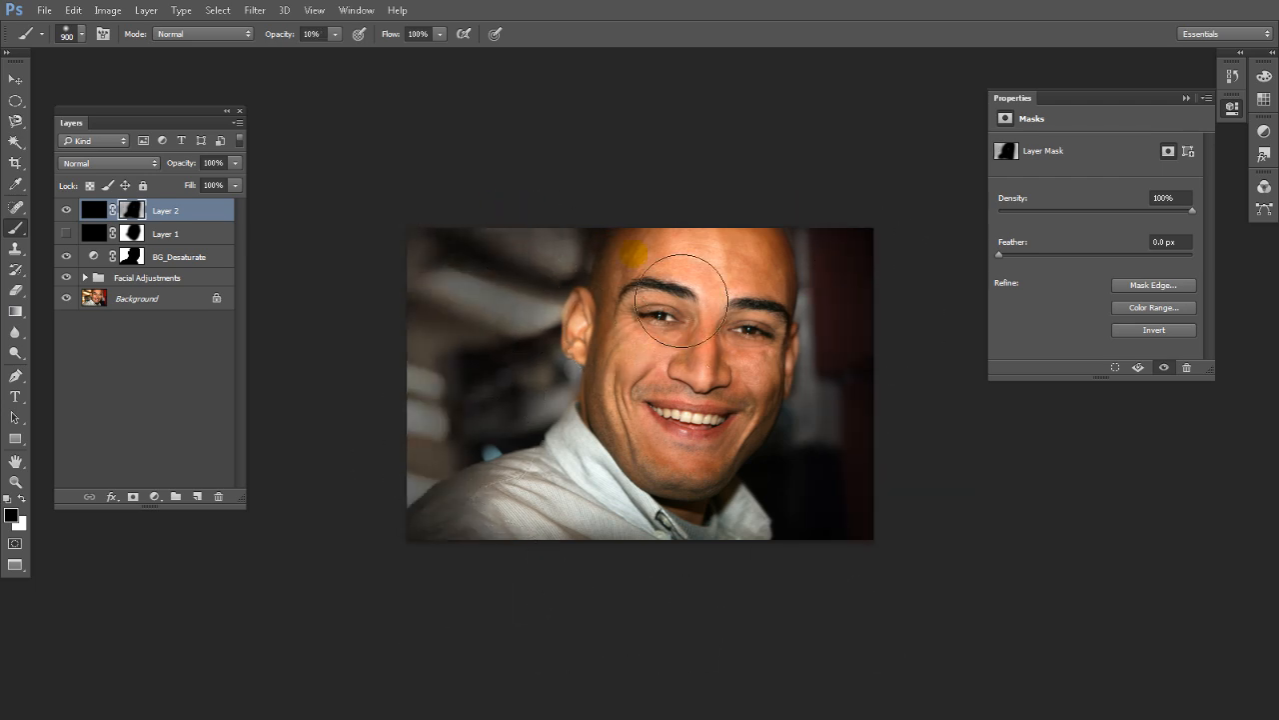
mouse_move(628, 346)
mouse_down()
mouse_move(551, 571)
mouse_move(722, 323)
mouse_move(540, 583)
mouse_move(691, 281)
mouse_up()
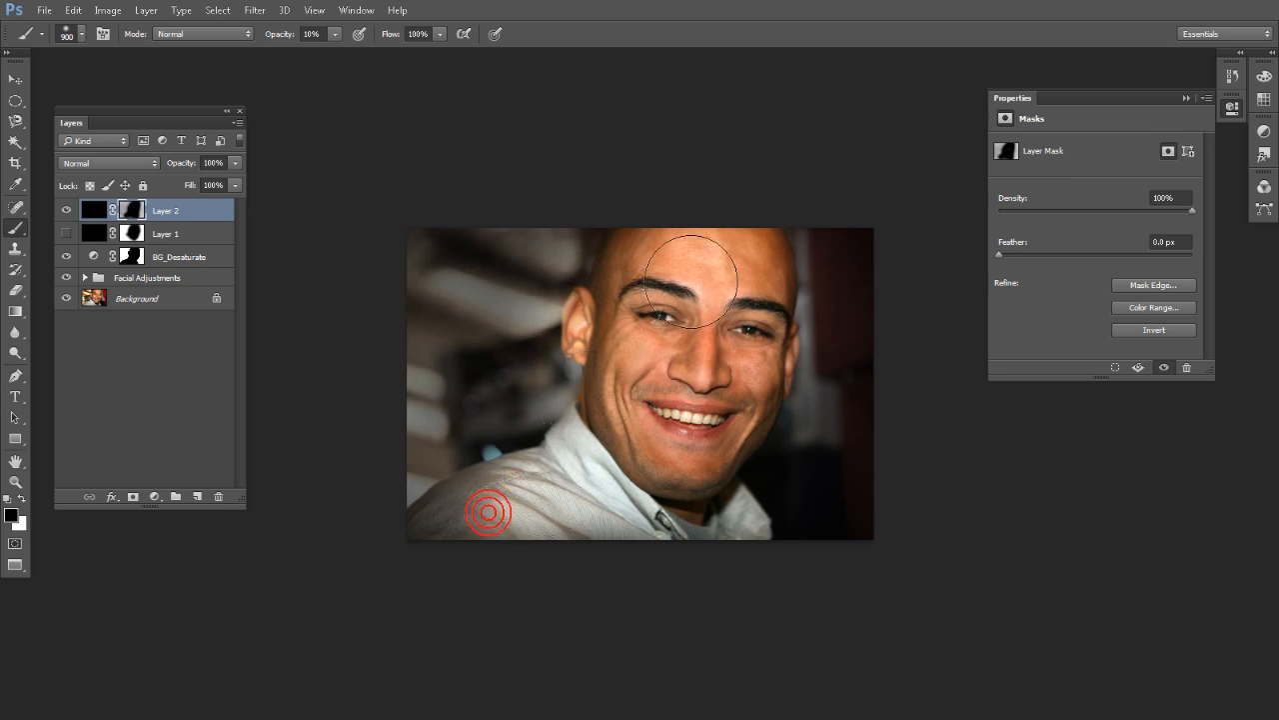
Lower Layer 2's opacity to 30%.
click(237, 161)
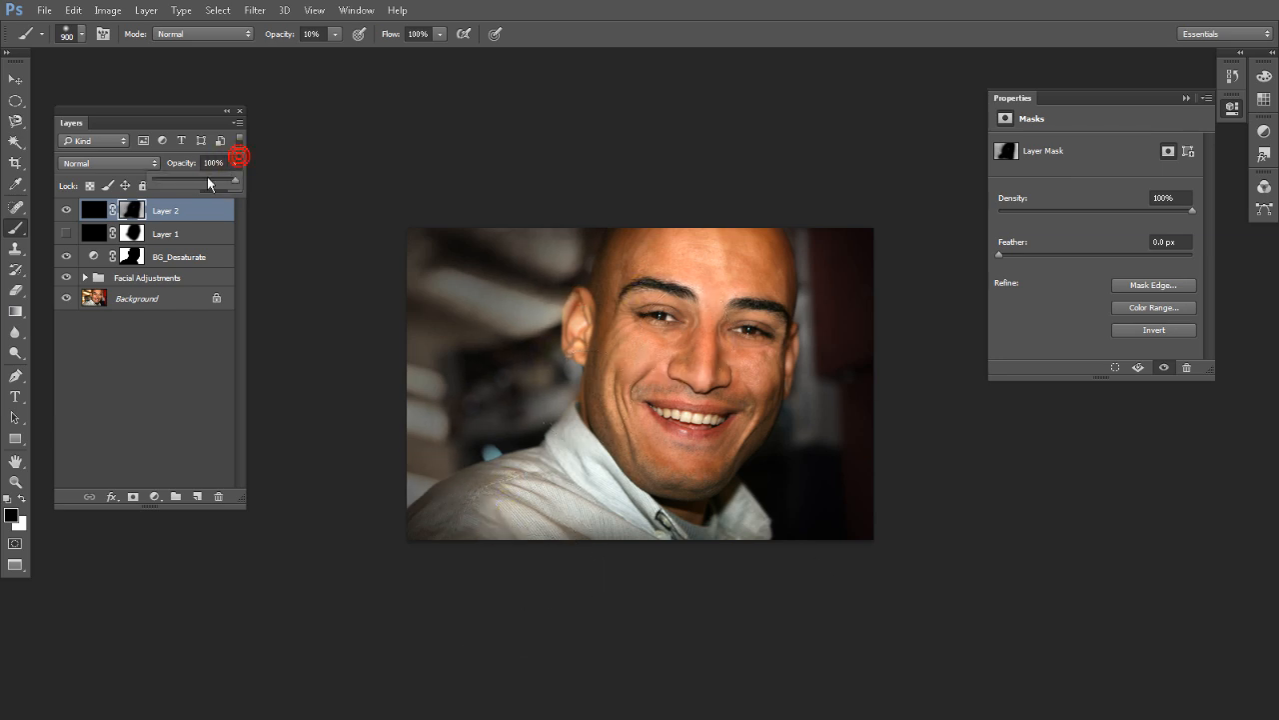
drag(180, 189, 187, 190)
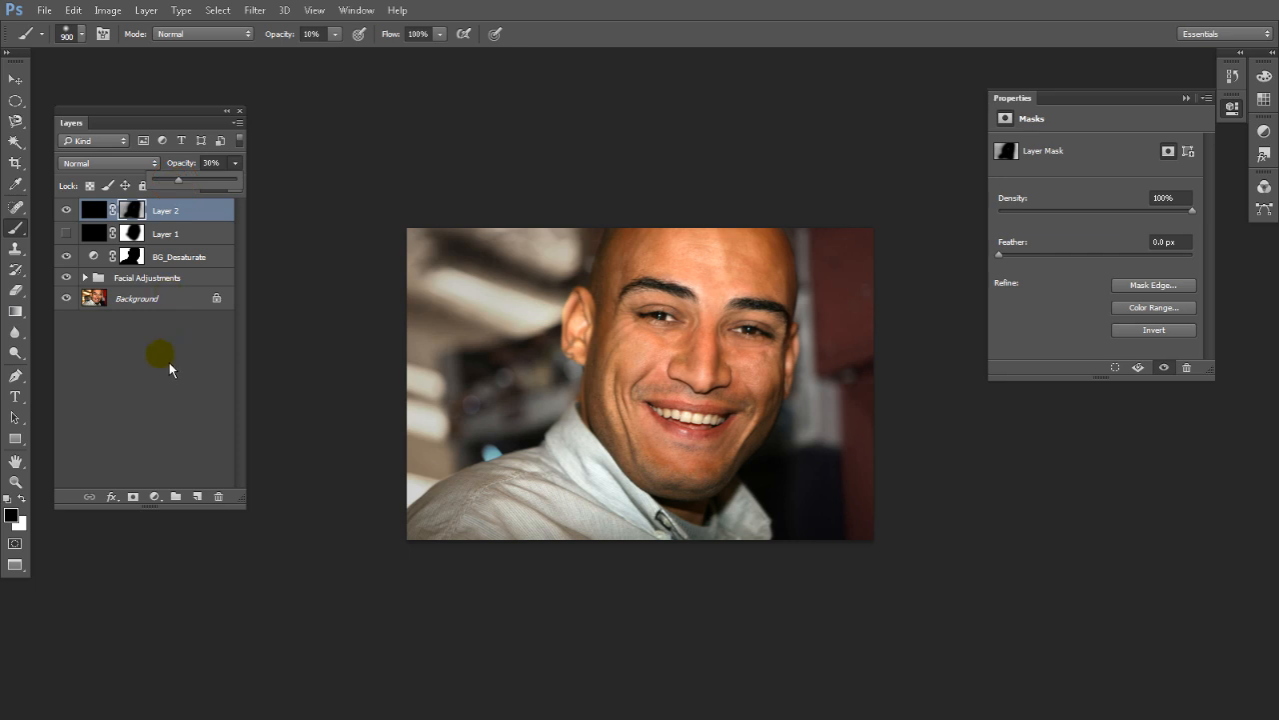
Compare the two vignettes by toggling Layer 2 and Layer 1, ending with Layer 2 hidden and Layer 1 shown.
click(169, 362)
click(66, 210)
click(66, 210)
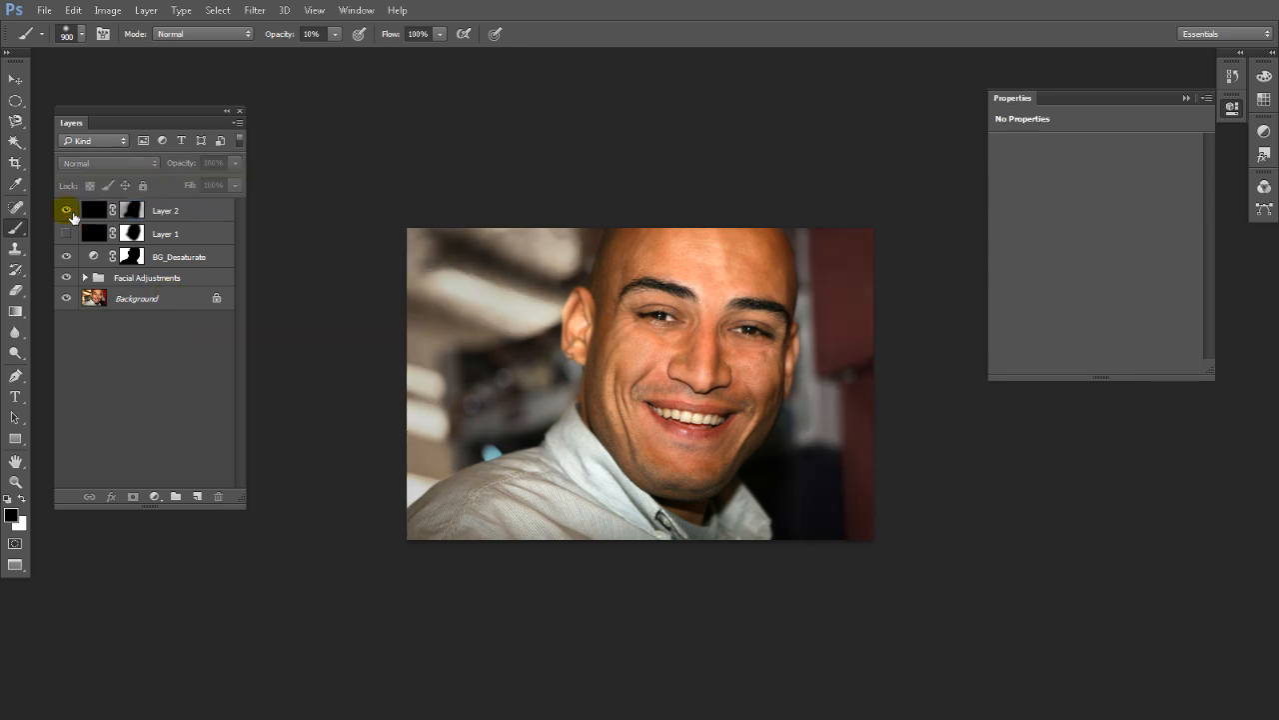
click(71, 214)
click(71, 214)
click(68, 233)
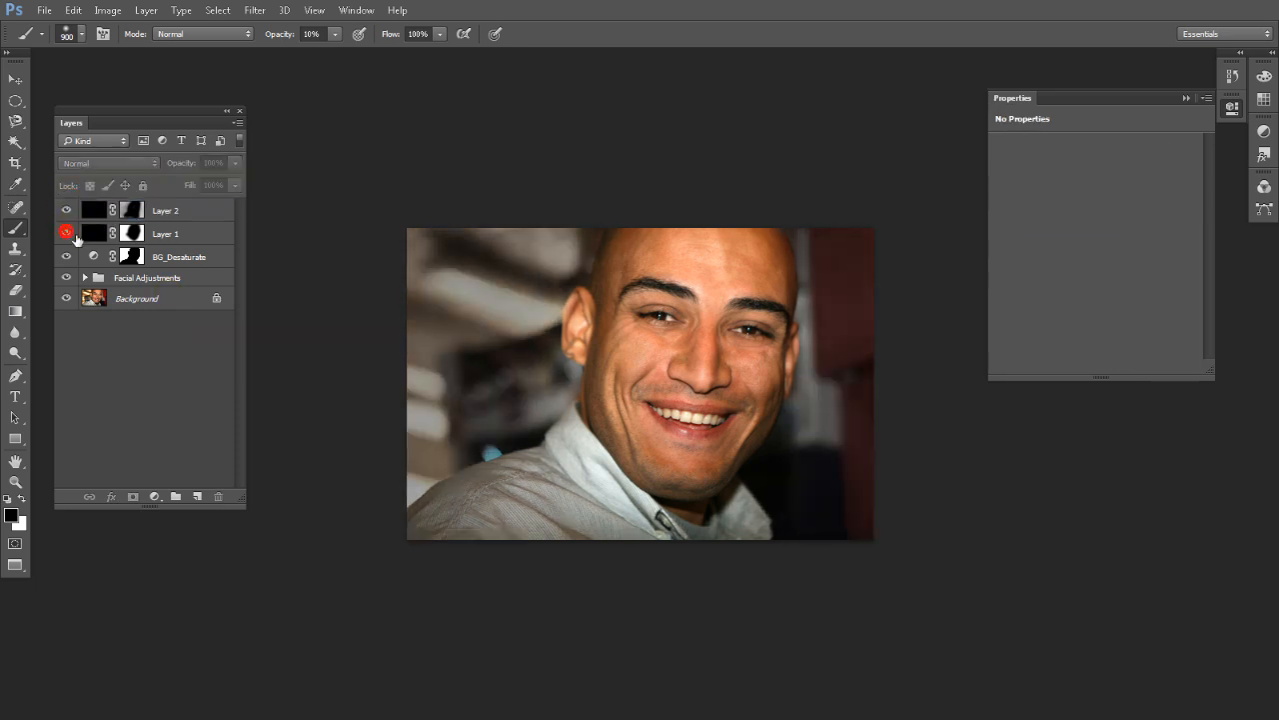
click(65, 212)
click(65, 233)
click(65, 233)
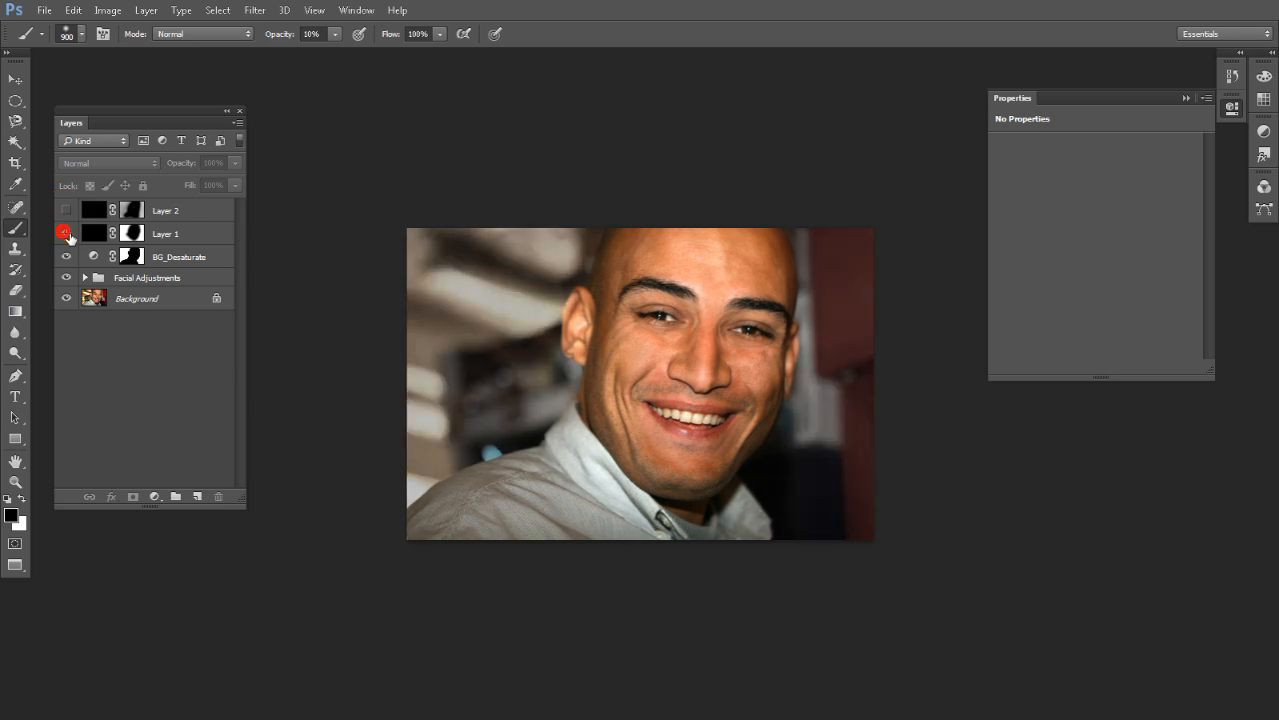
click(65, 233)
click(67, 233)
Refine Layer 1's mask with the 900 px brush at 10% opacity, lightening the shirt collar and restoring darkness along the photo's lower edge.
click(104, 236)
click(140, 236)
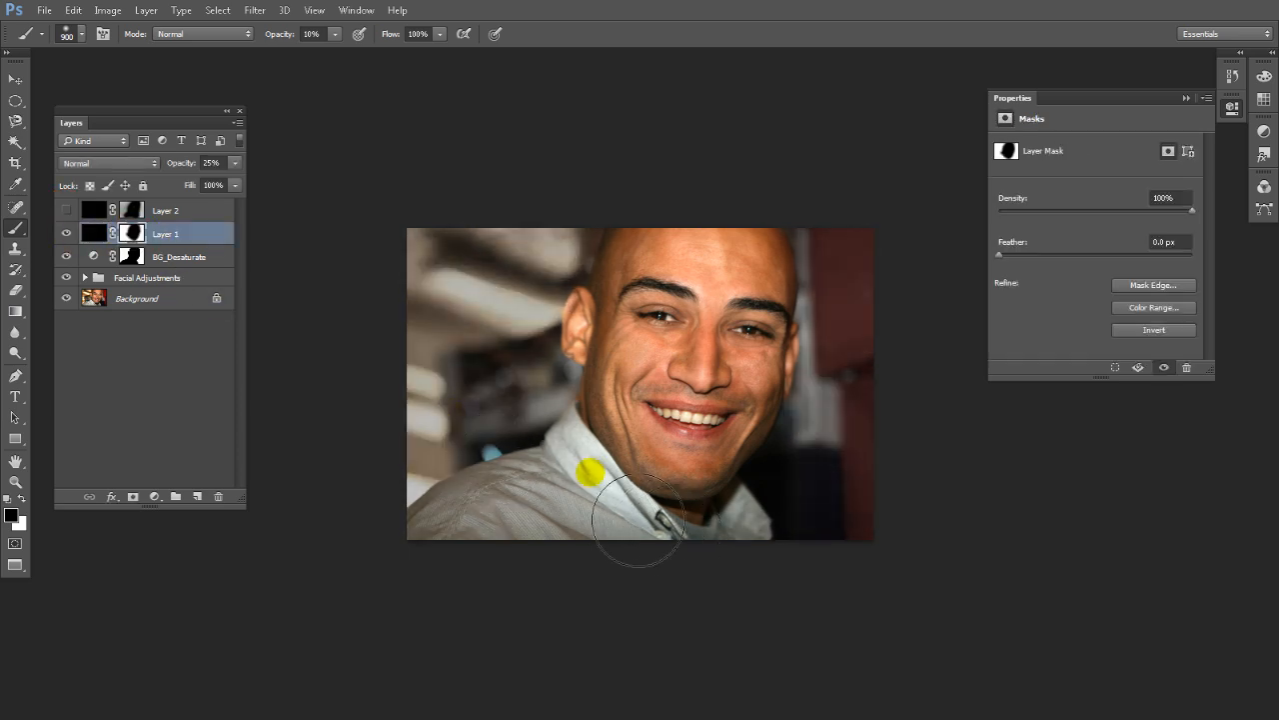
click(580, 466)
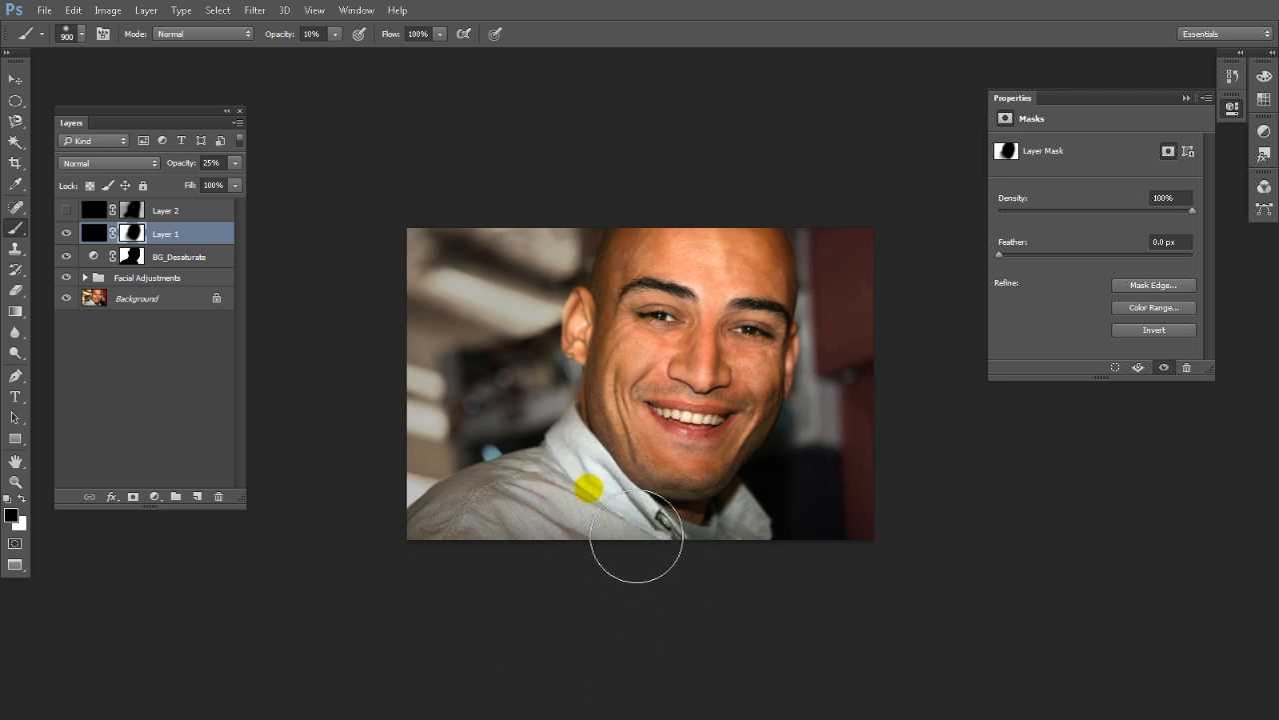
key(x)
drag(600, 517, 656, 568)
drag(610, 510, 653, 565)
mouse_move(587, 489)
mouse_down()
mouse_move(616, 491)
mouse_move(661, 579)
mouse_move(643, 560)
mouse_up()
key(x)
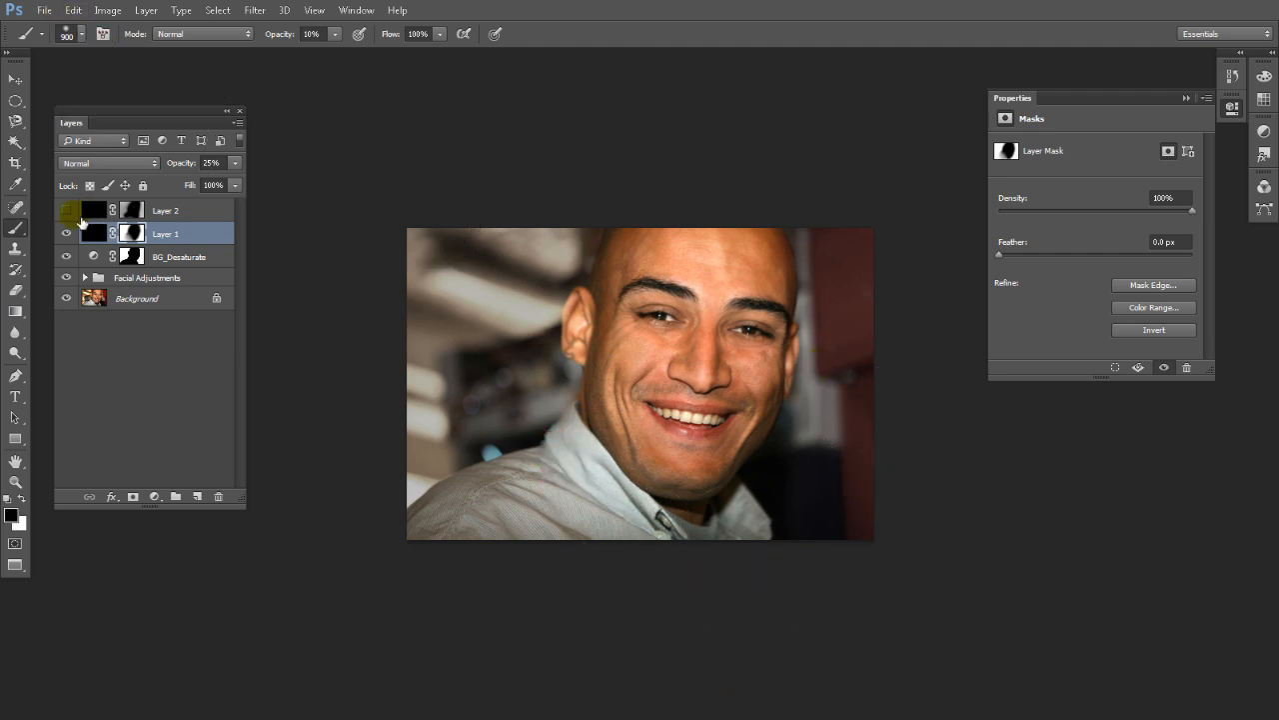
Delete Layer 2 and rename Layer 1 as Vignette.
click(160, 212)
click(218, 496)
key(Return)
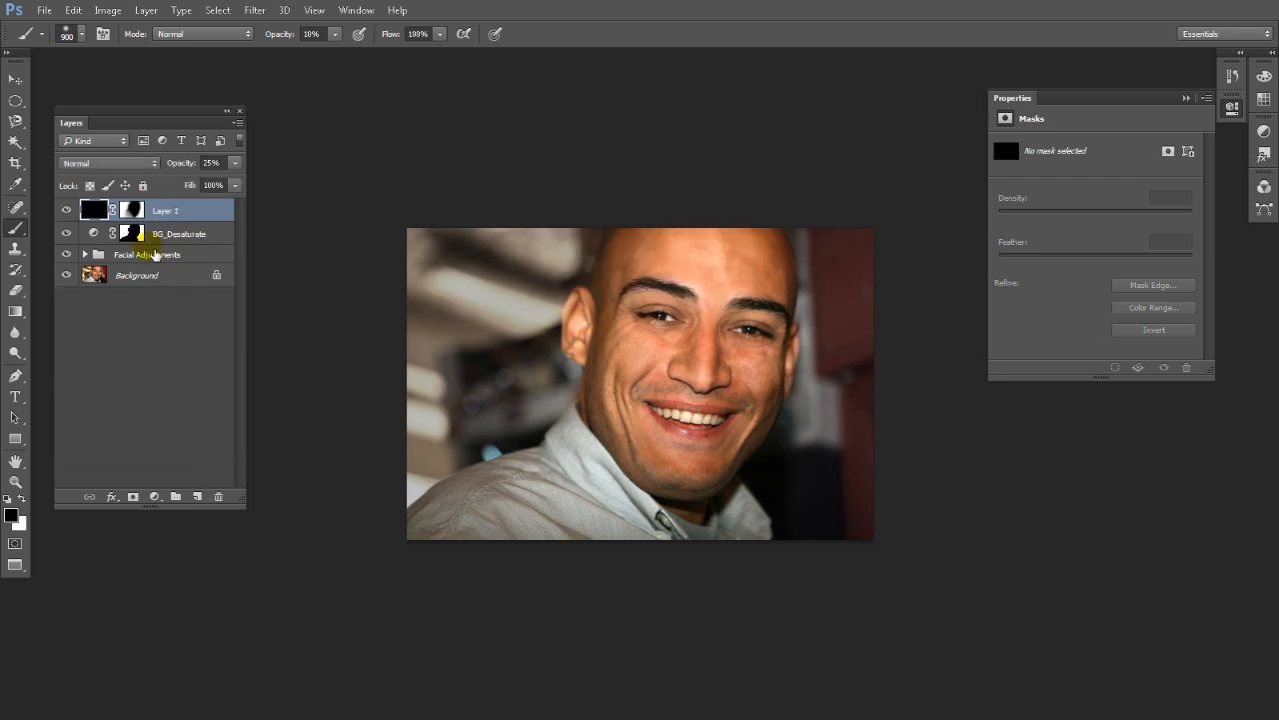
double_click(173, 210)
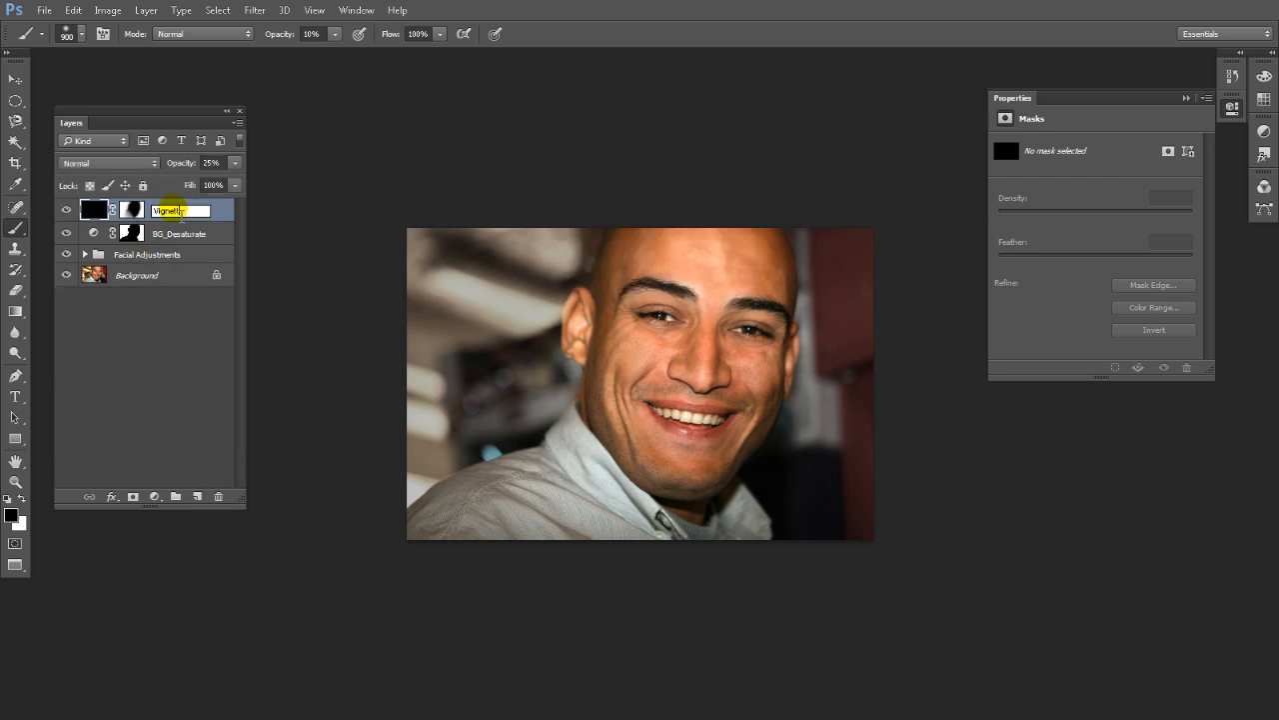
text(Vignette)
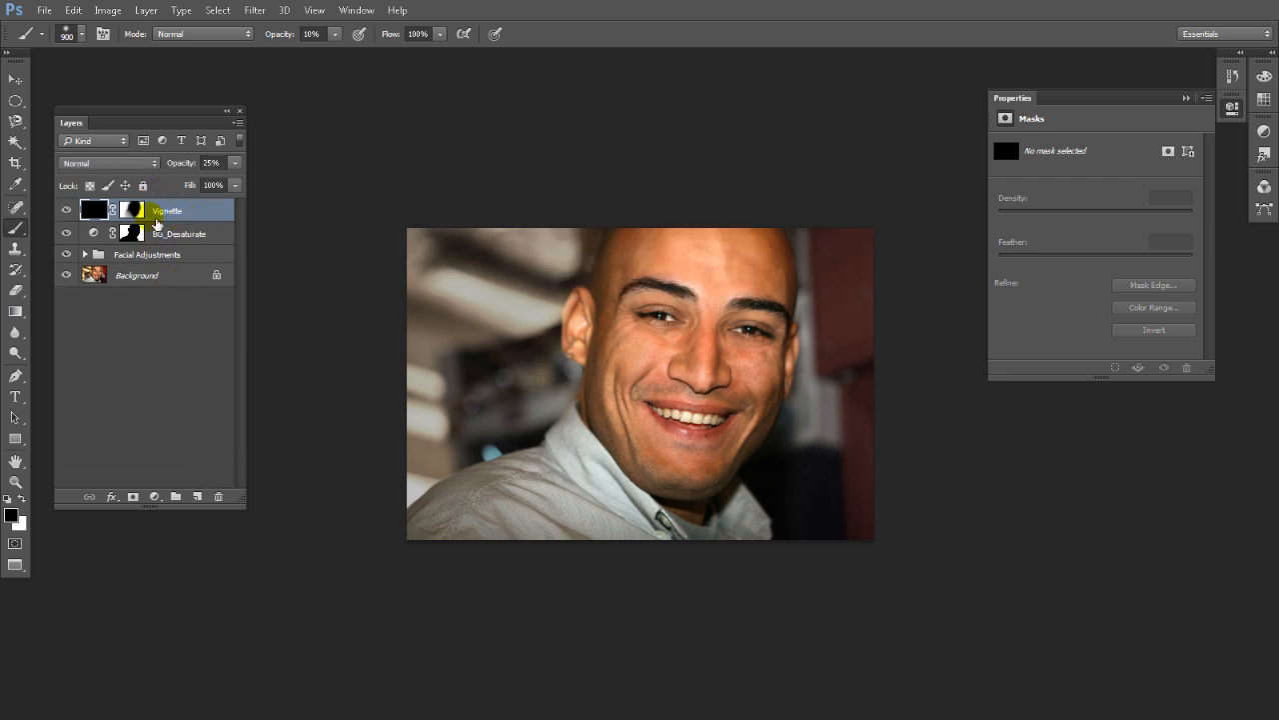
Add a Levels adjustment layer above Vignette, hide Vignette, and raise the black input level to 253.
click(92, 212)
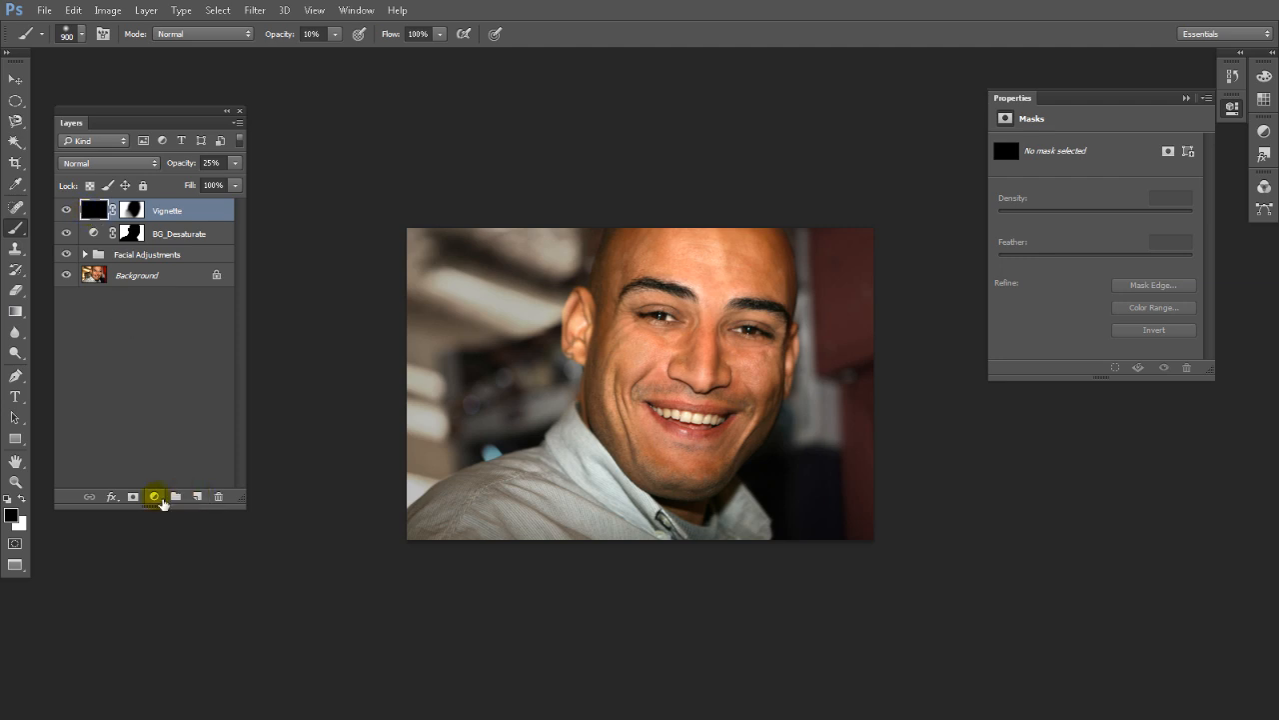
click(199, 497)
click(210, 267)
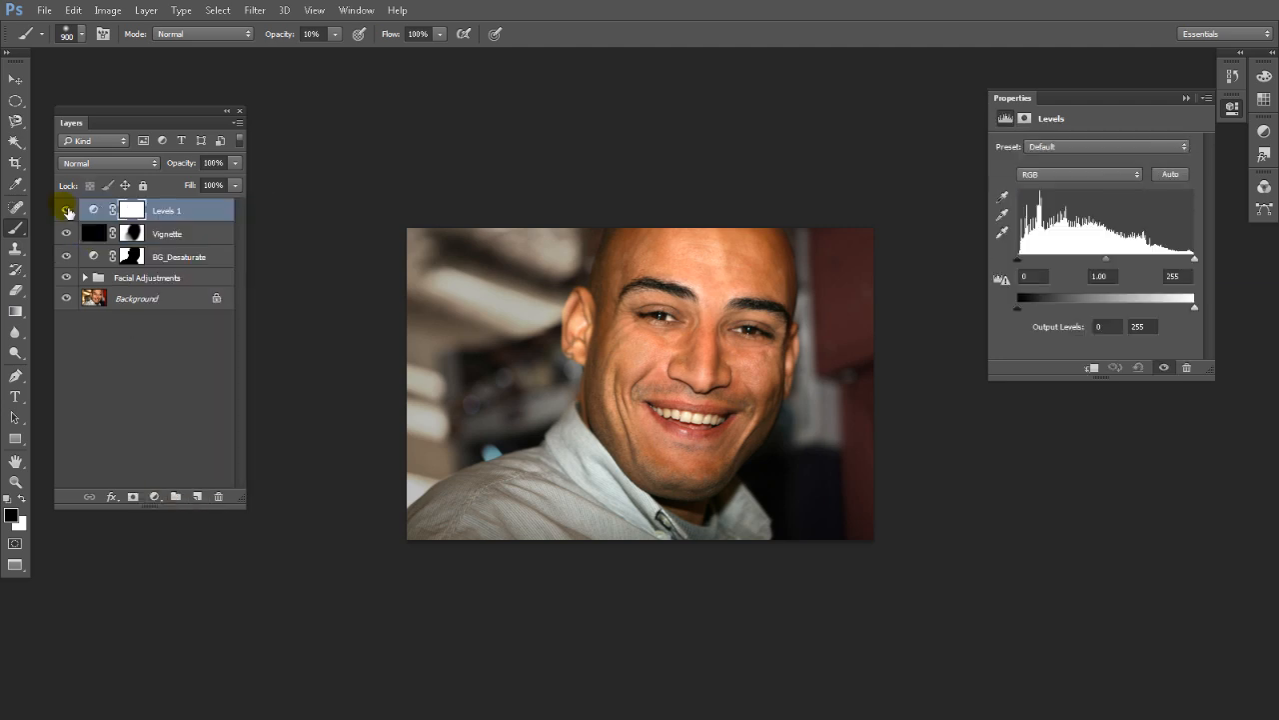
click(65, 233)
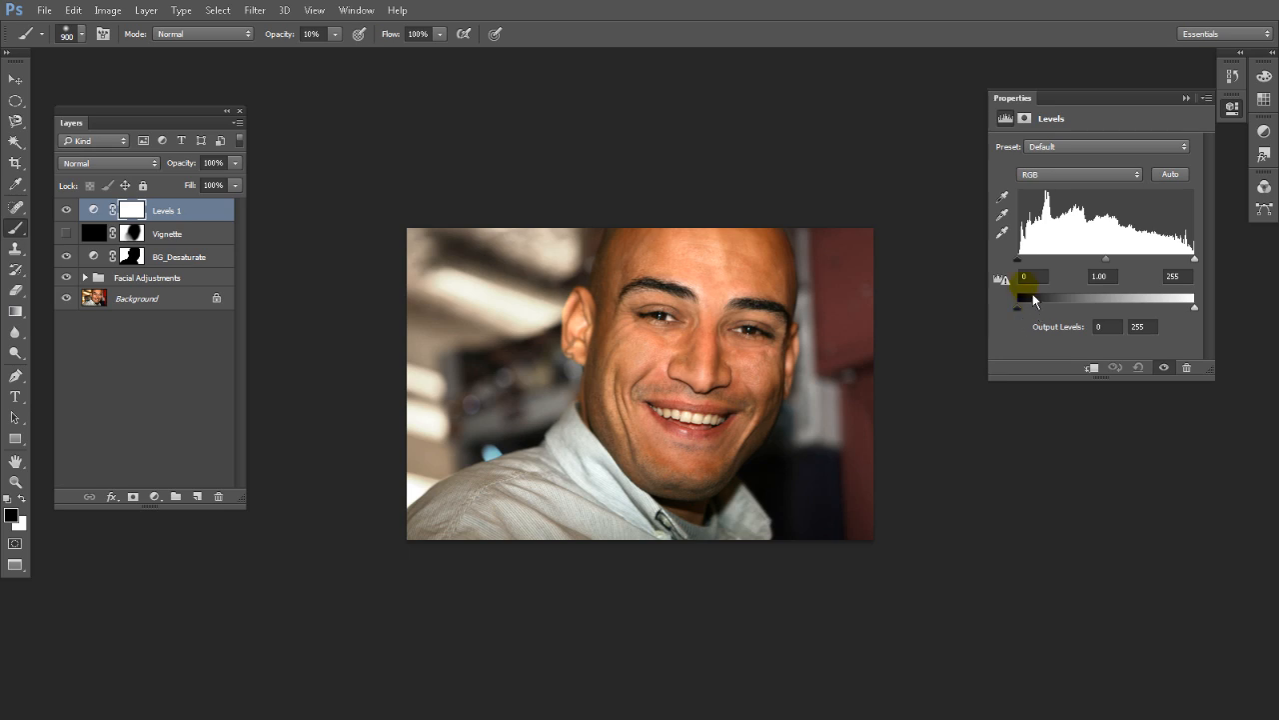
drag(1024, 269, 1216, 255)
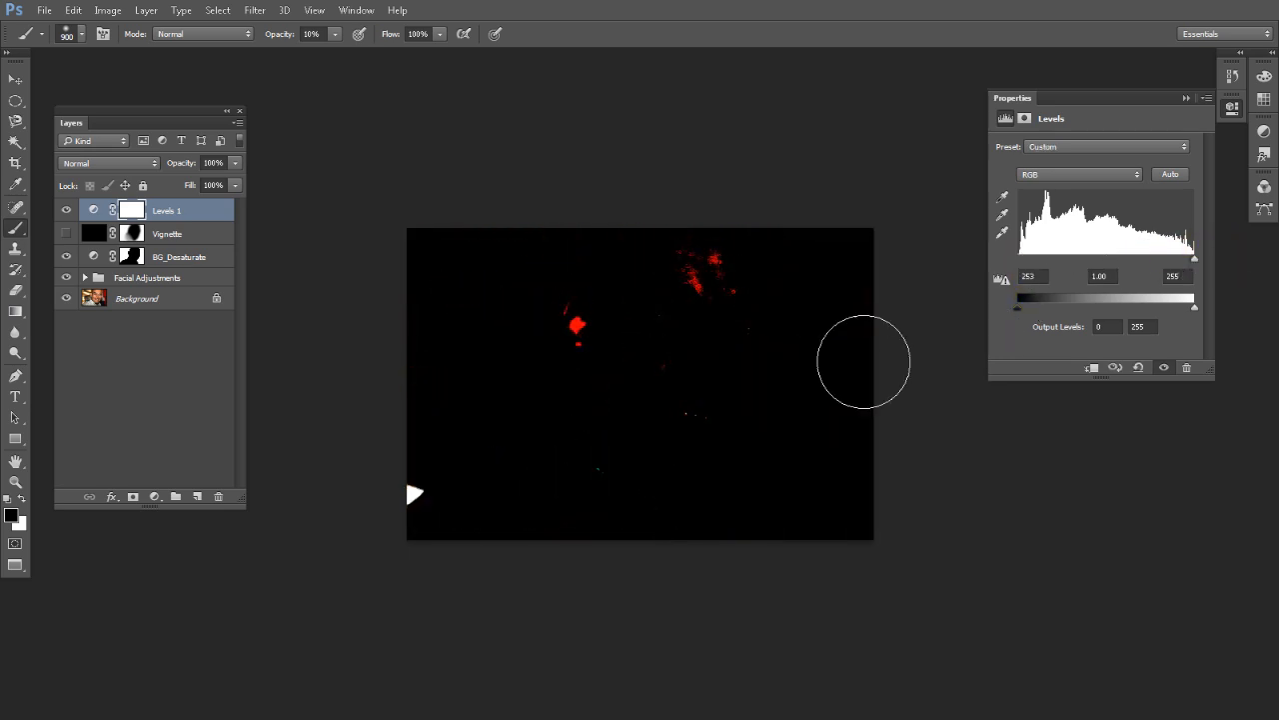
Paint black on the Levels mask over the face and shirt collar, first at 10% and finally at 100% brush opacity.
click(692, 306)
mouse_move(782, 320)
mouse_down()
mouse_move(719, 383)
mouse_move(753, 493)
mouse_move(719, 352)
mouse_move(720, 525)
mouse_move(655, 398)
mouse_move(647, 530)
mouse_move(743, 431)
mouse_move(720, 529)
mouse_up()
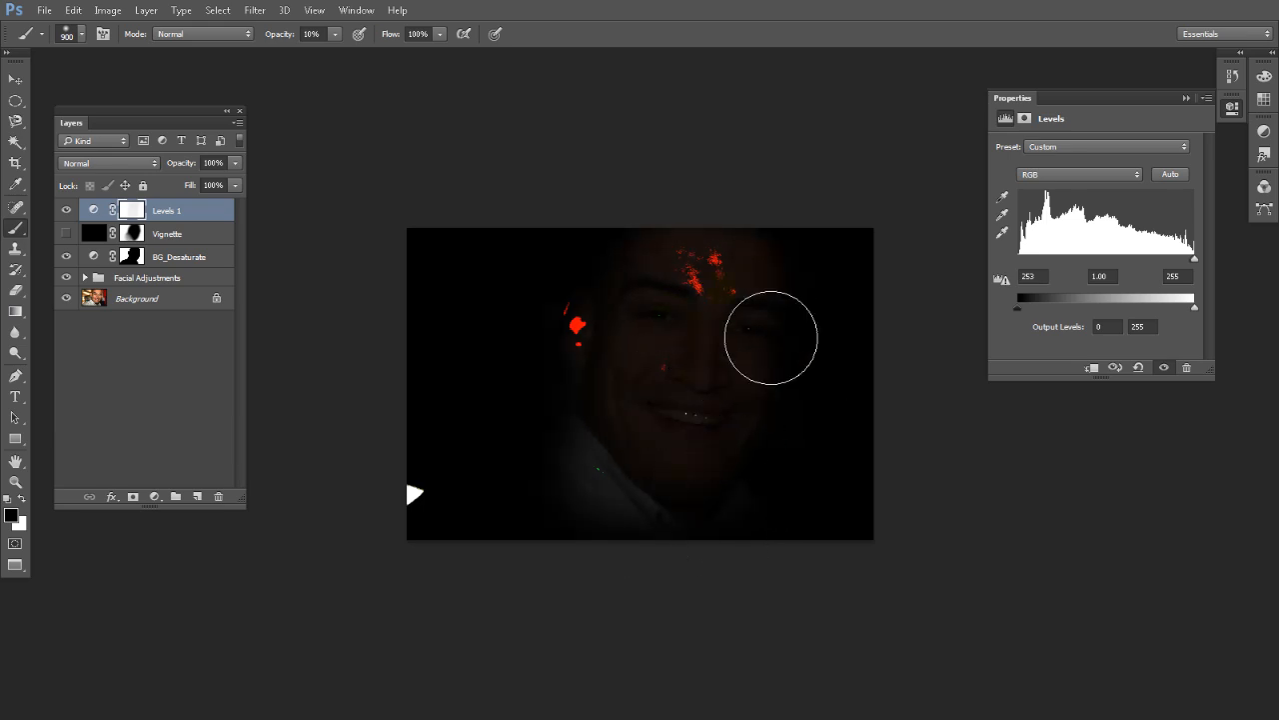
drag(771, 337, 722, 517)
drag(771, 309, 764, 322)
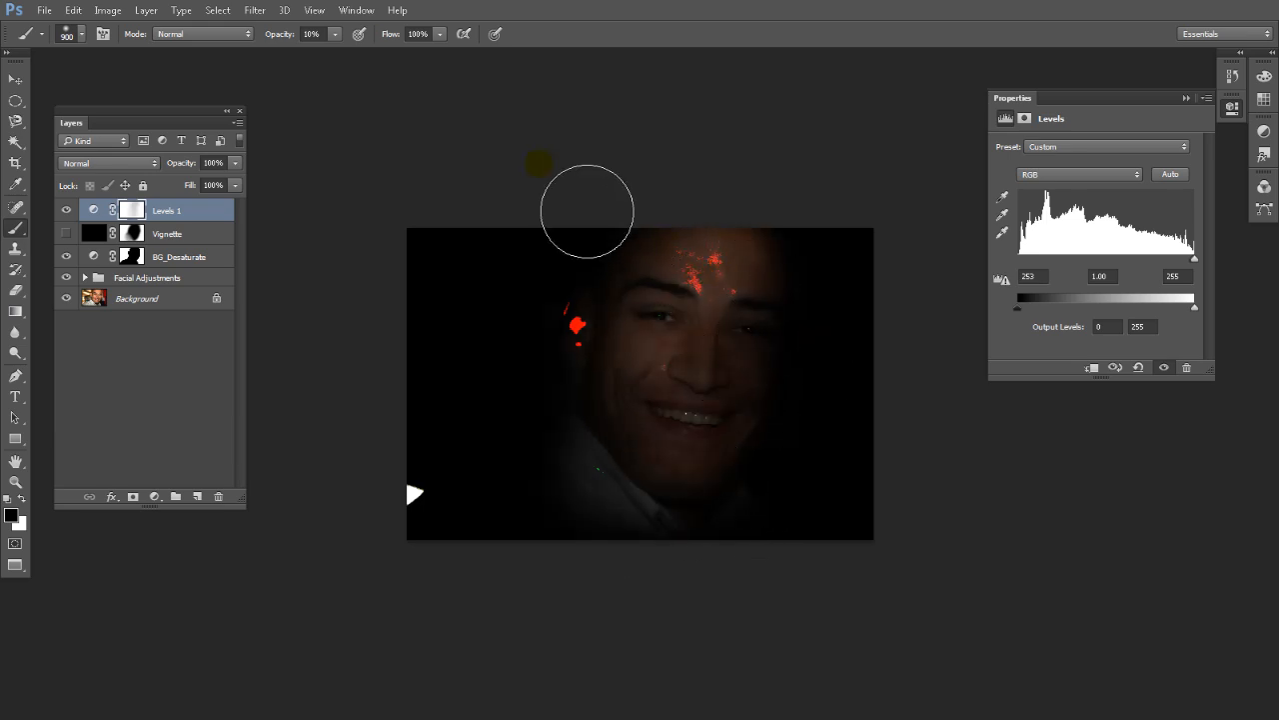
key(4)
key(4)
key(0)
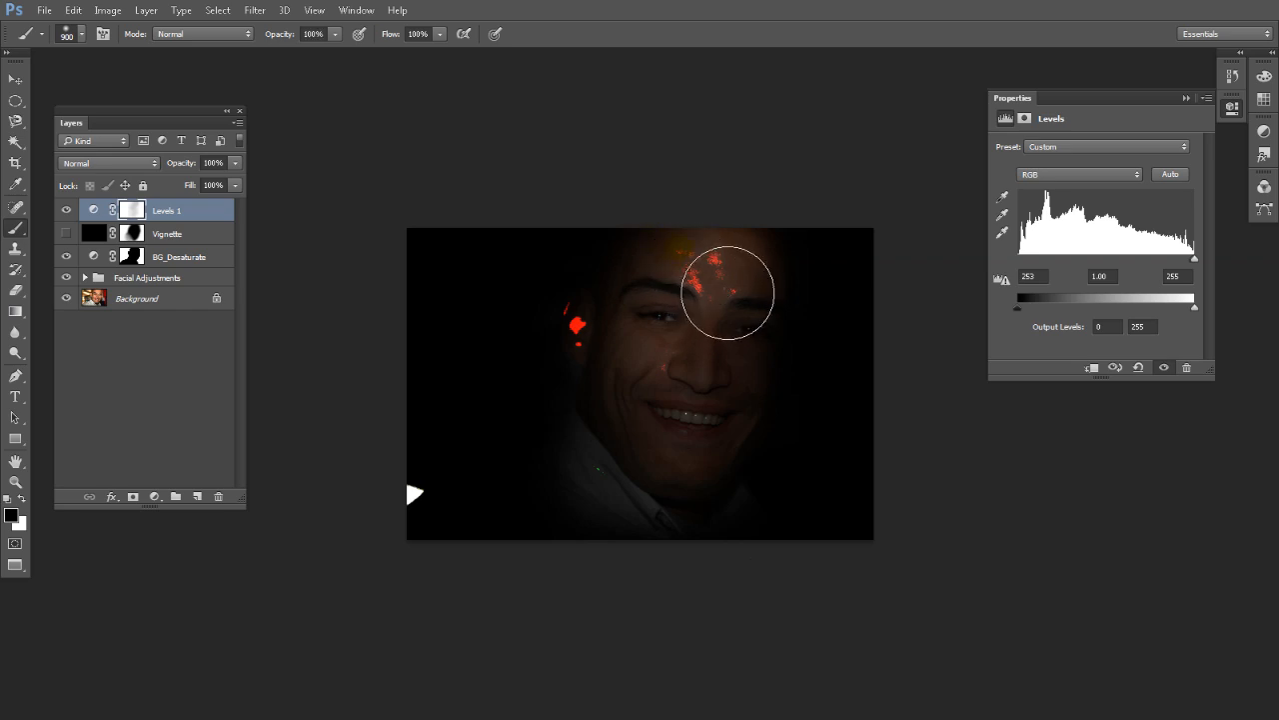
mouse_move(728, 286)
mouse_down()
mouse_move(780, 308)
mouse_move(746, 397)
mouse_move(770, 308)
mouse_move(741, 504)
mouse_move(702, 284)
mouse_move(669, 512)
mouse_move(637, 496)
mouse_move(684, 314)
mouse_move(742, 546)
mouse_move(854, 335)
mouse_move(670, 551)
mouse_move(640, 505)
mouse_up()
Delete the Levels adjustment layer and show the Vignette layer again.
click(235, 162)
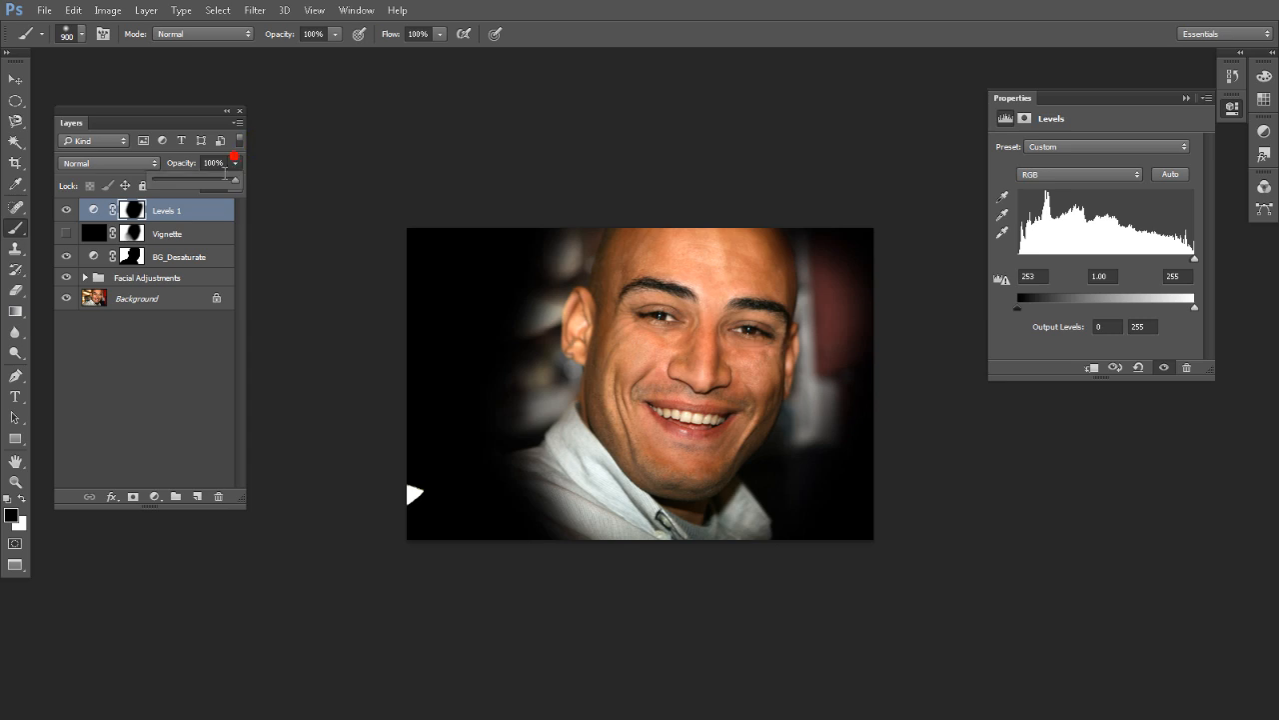
drag(181, 191, 219, 496)
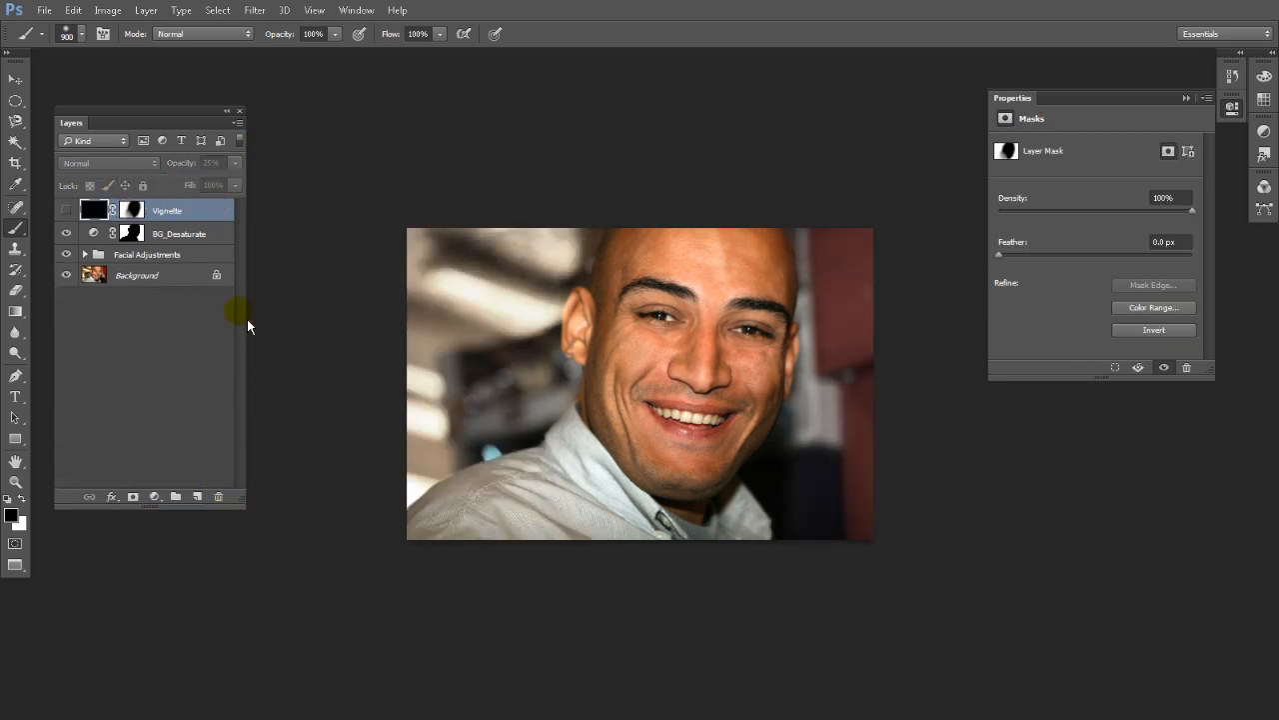
click(65, 211)
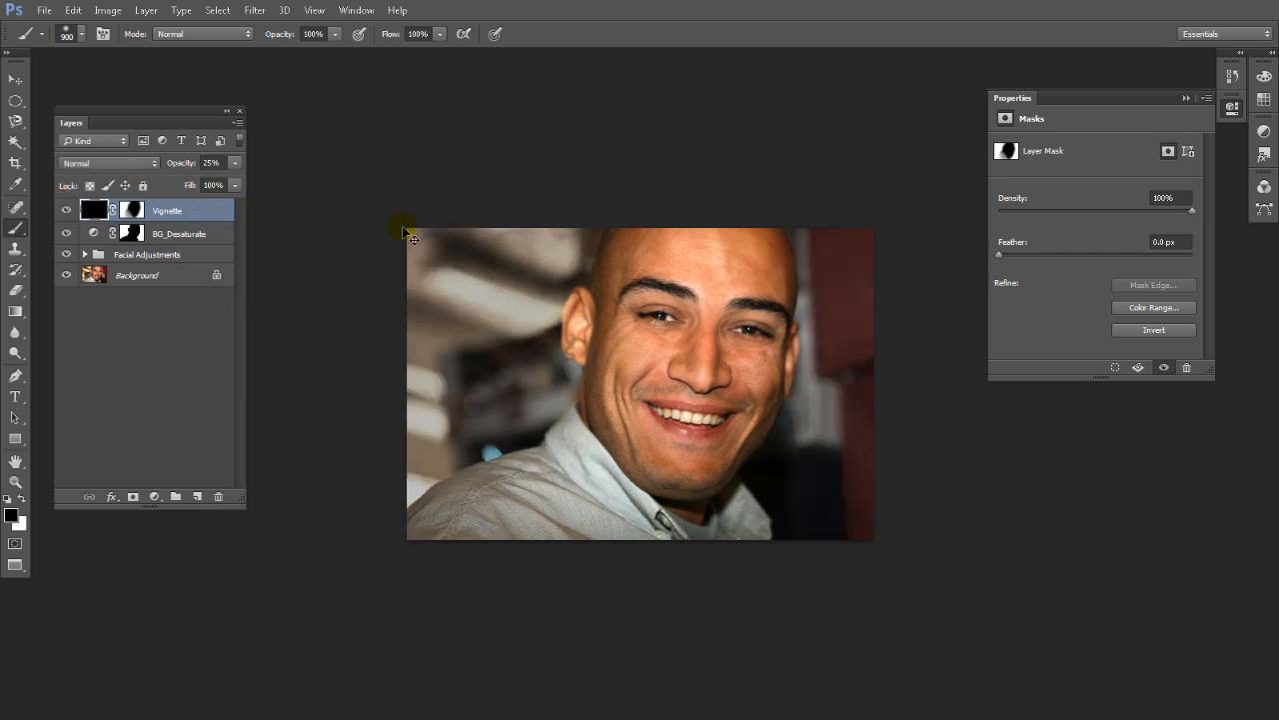
Save the image with its layers as a Photoshop PSD file in the photoRetouch folder.
key(ctrl+shift+s)
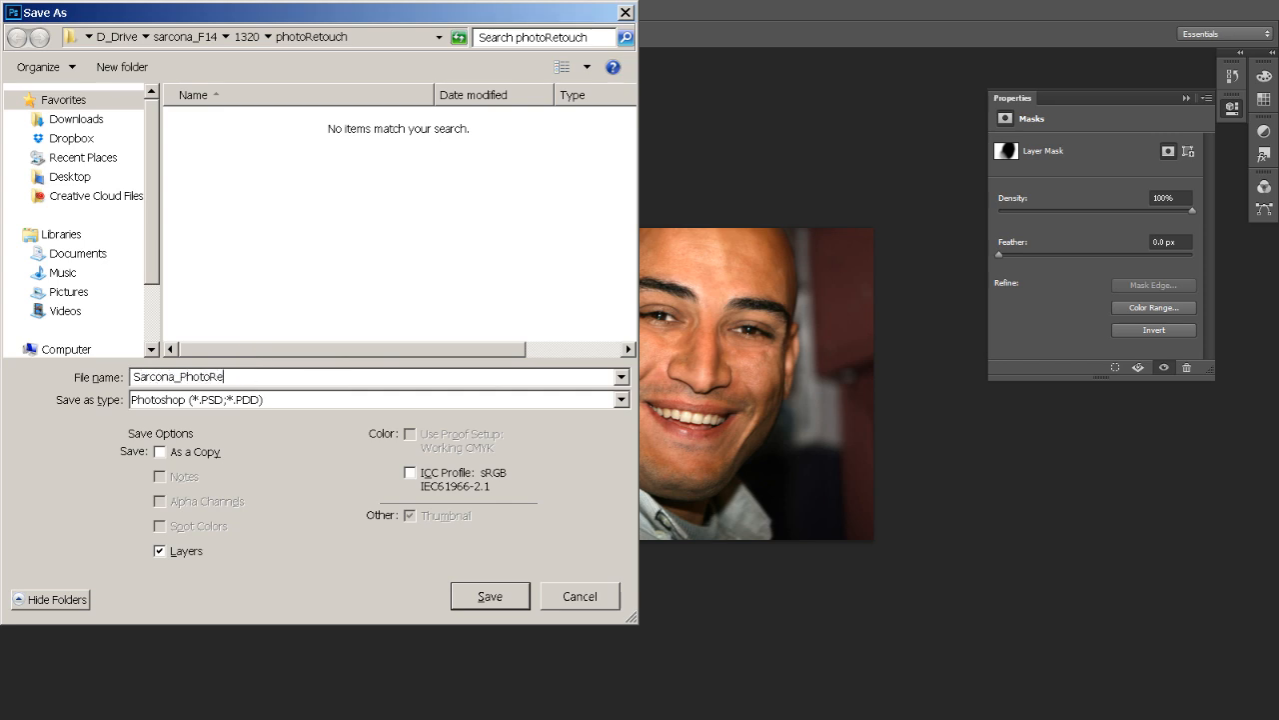
key(Return)
key(Return)
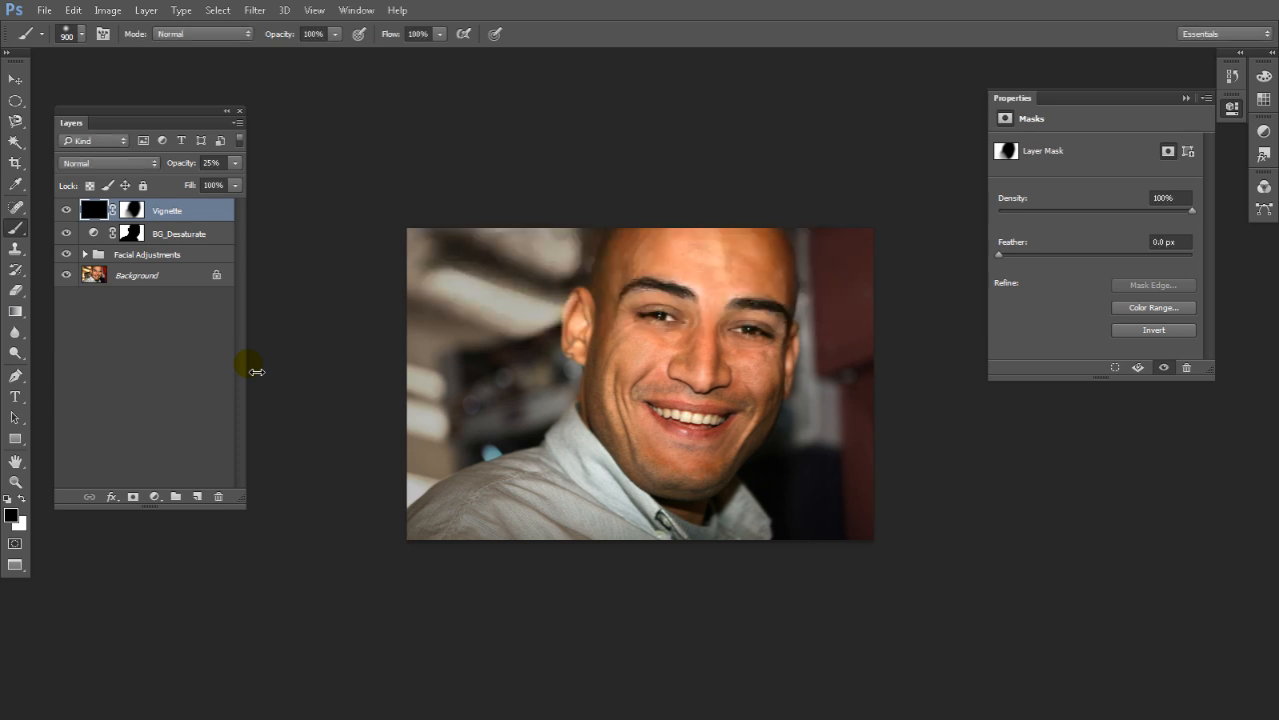
Add a Photo Filter adjustment layer directly above BG_Desaturate.
click(96, 234)
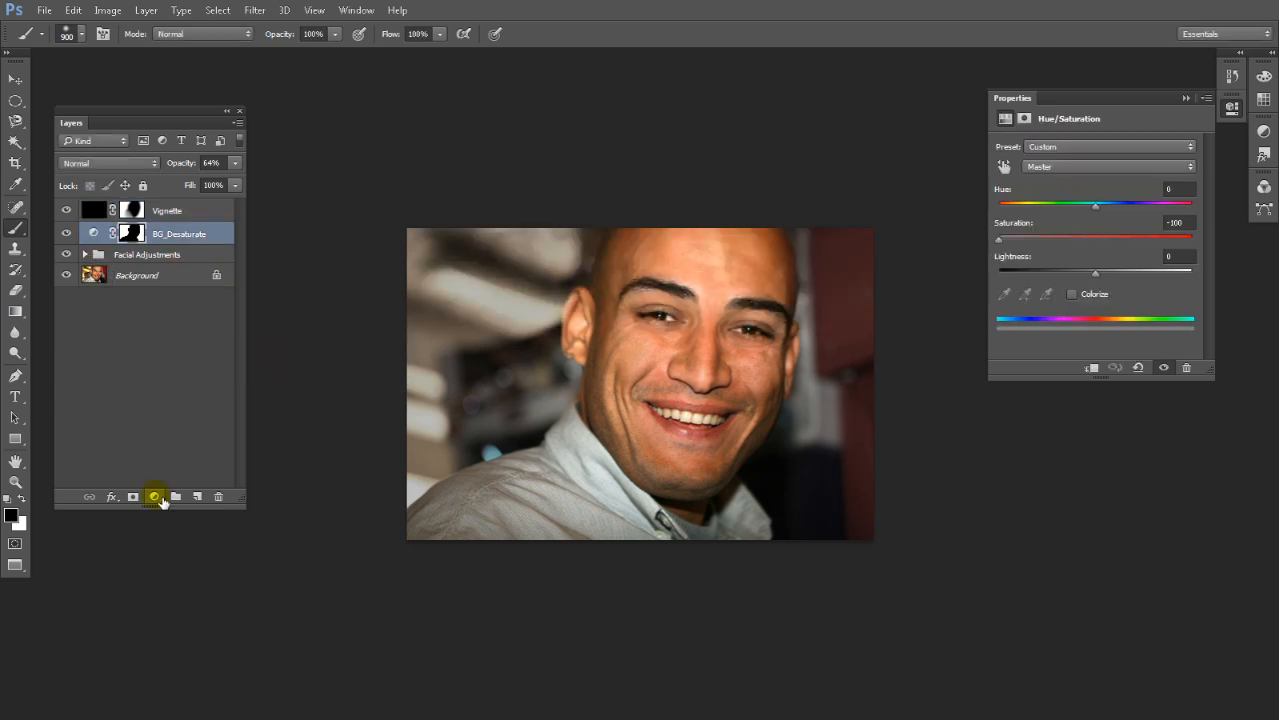
click(155, 497)
click(117, 455)
click(160, 503)
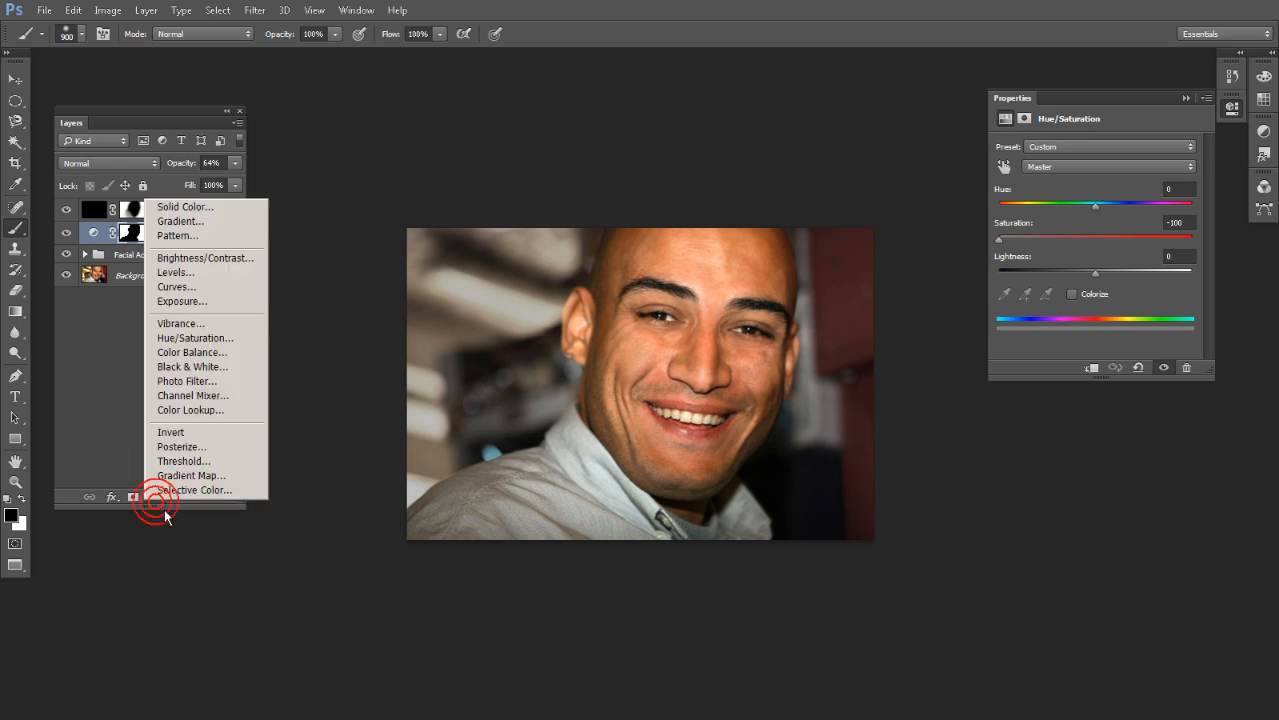
click(218, 385)
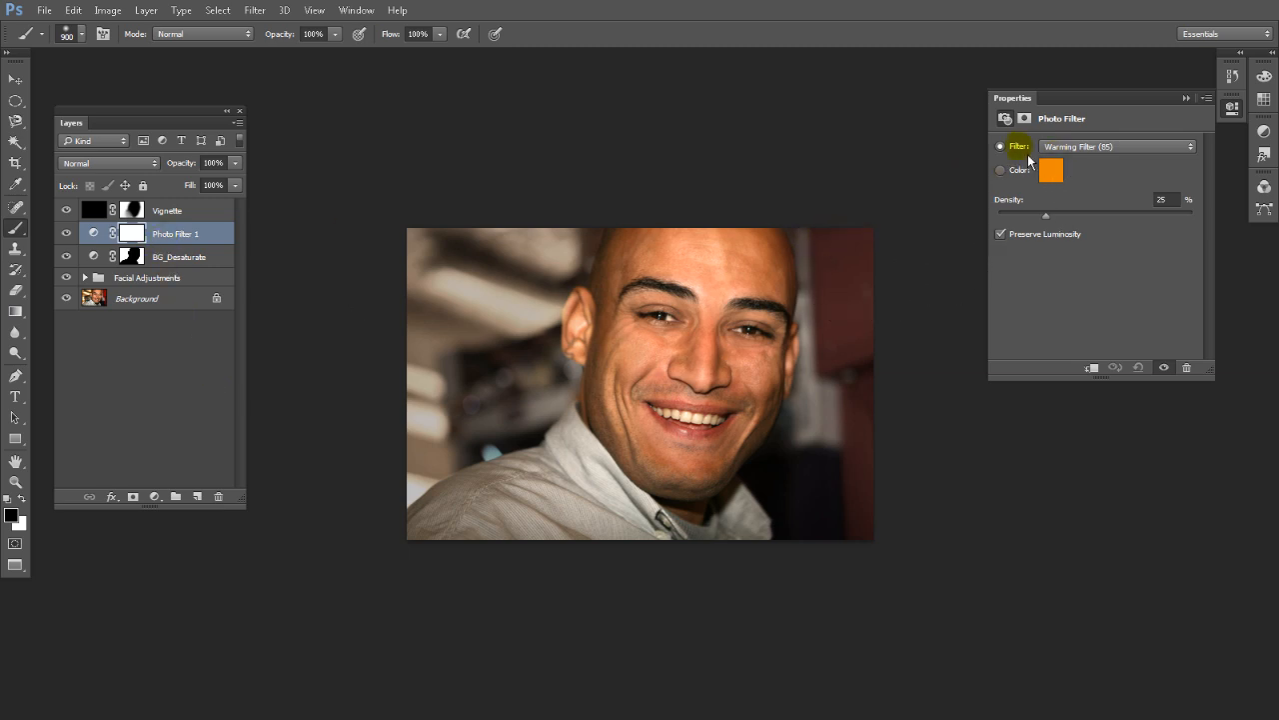
Compare the photo with and without the Photo Filter layer, including a close-up of the blurred background beside the ear.
click(66, 233)
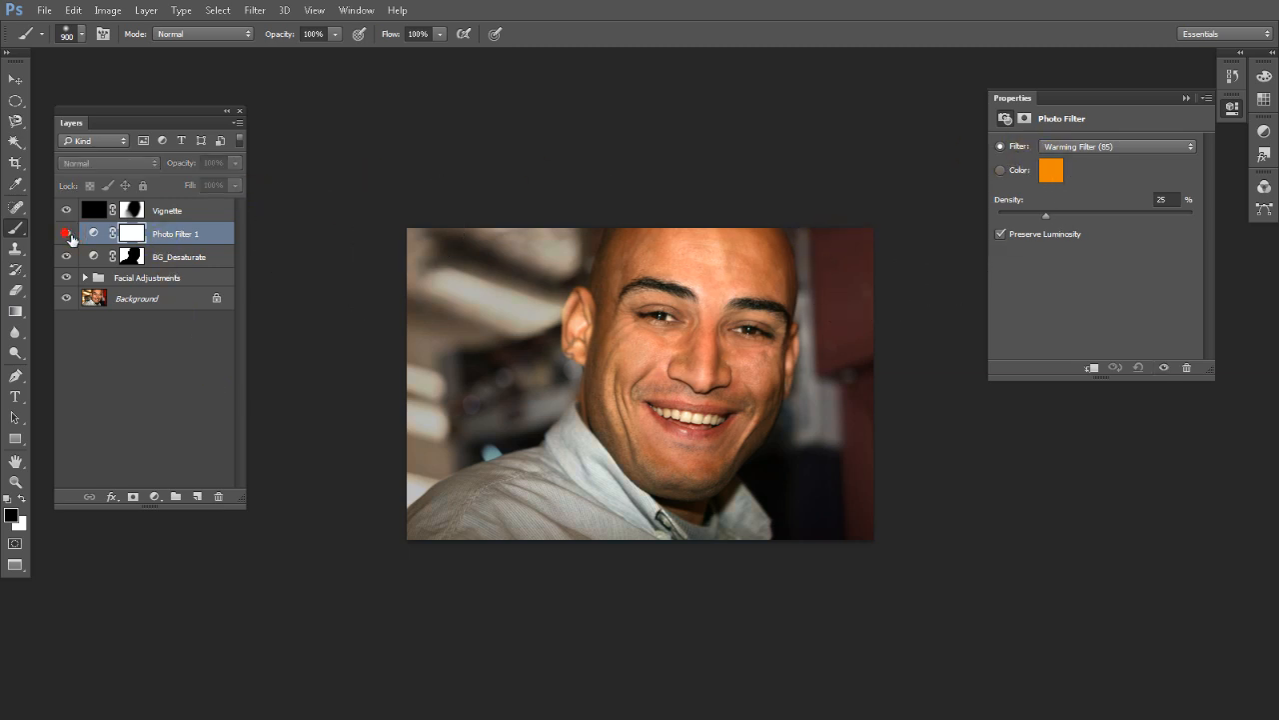
click(66, 233)
click(66, 233)
click(66, 233)
click(65, 232)
drag(416, 289, 522, 303)
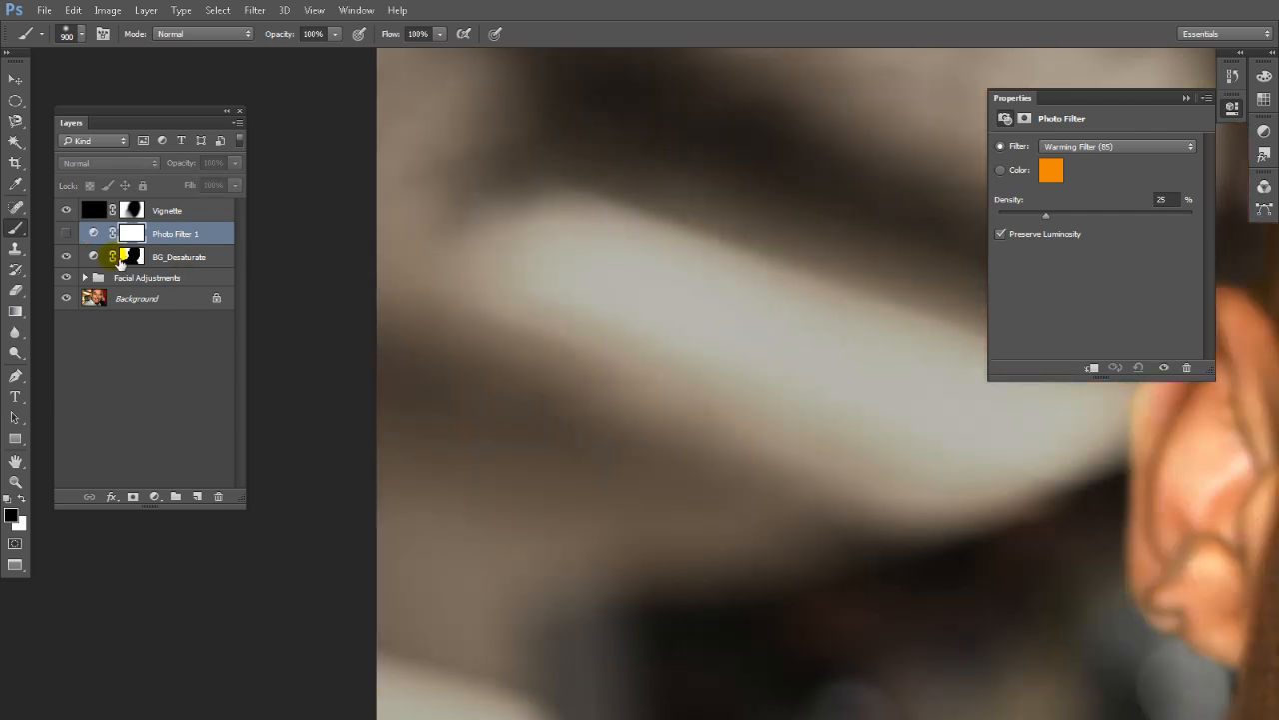
click(66, 233)
click(66, 233)
click(66, 233)
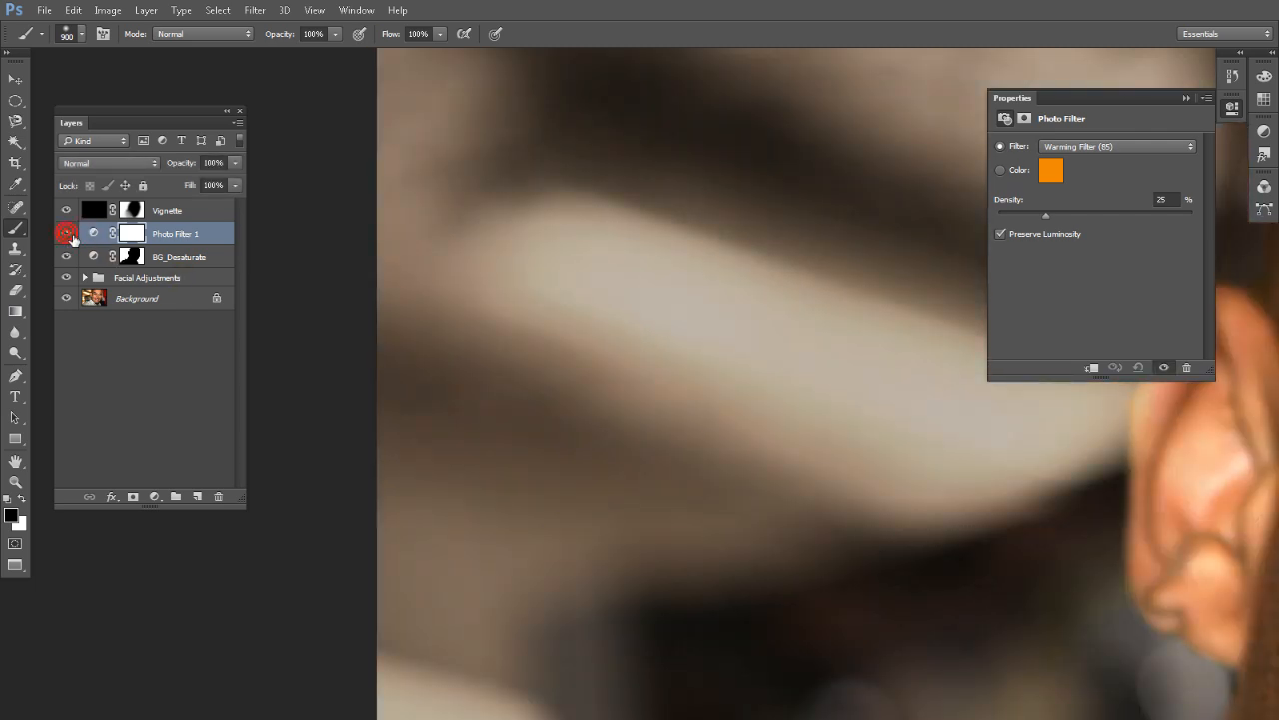
click(66, 232)
key(ctrl+0)
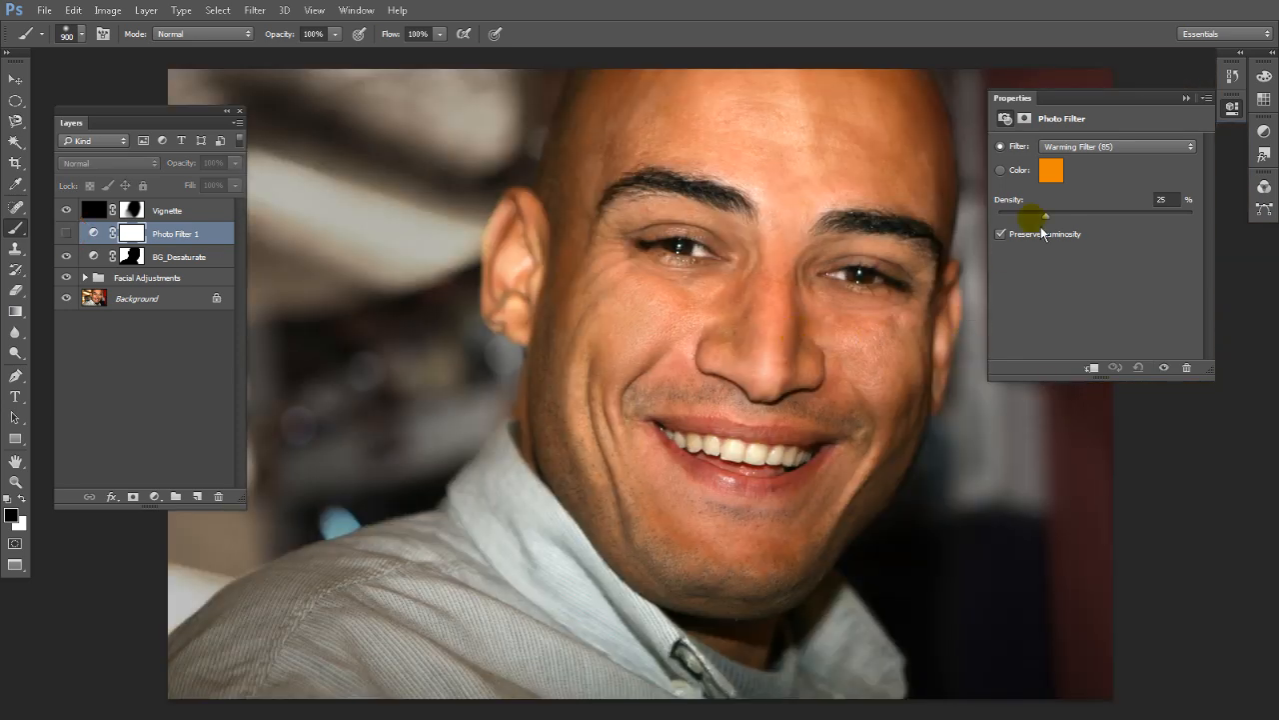
Try the Warming (LBA), Warming (81) and Cooling (LBB) presets on the Photo Filter layer, settling on Cooling Filter (80).
click(1070, 147)
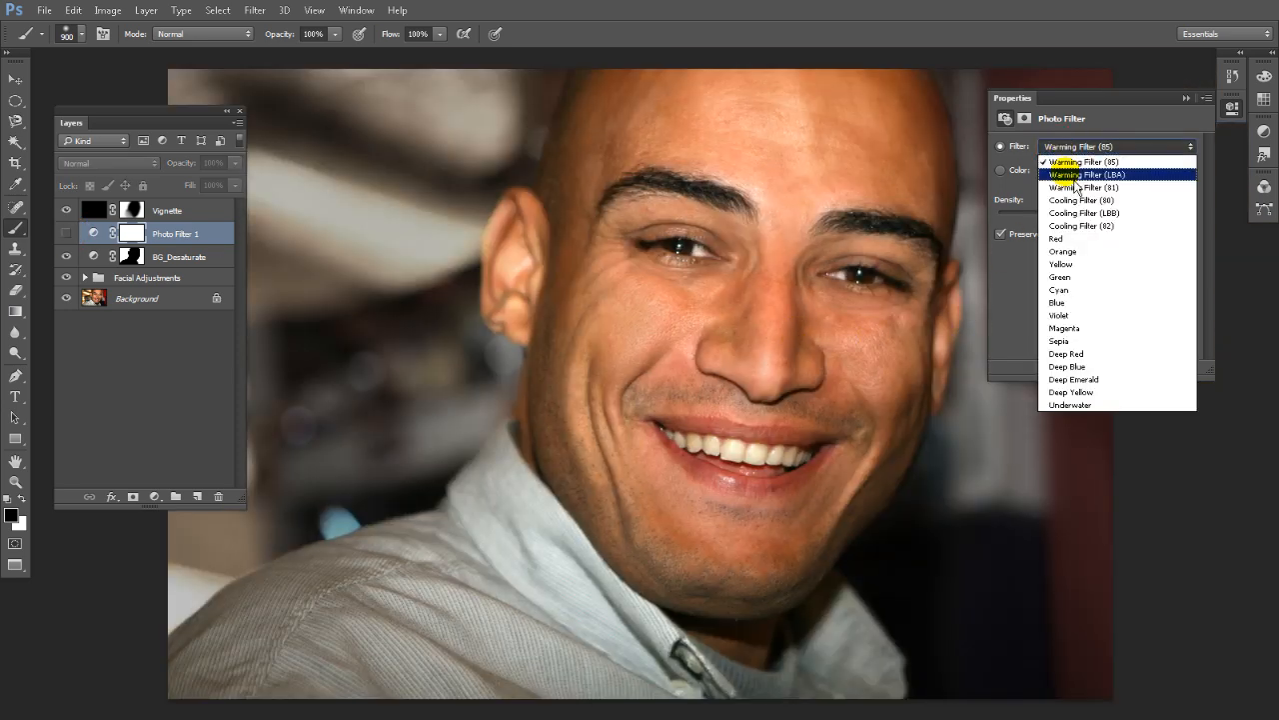
click(1066, 174)
click(1071, 147)
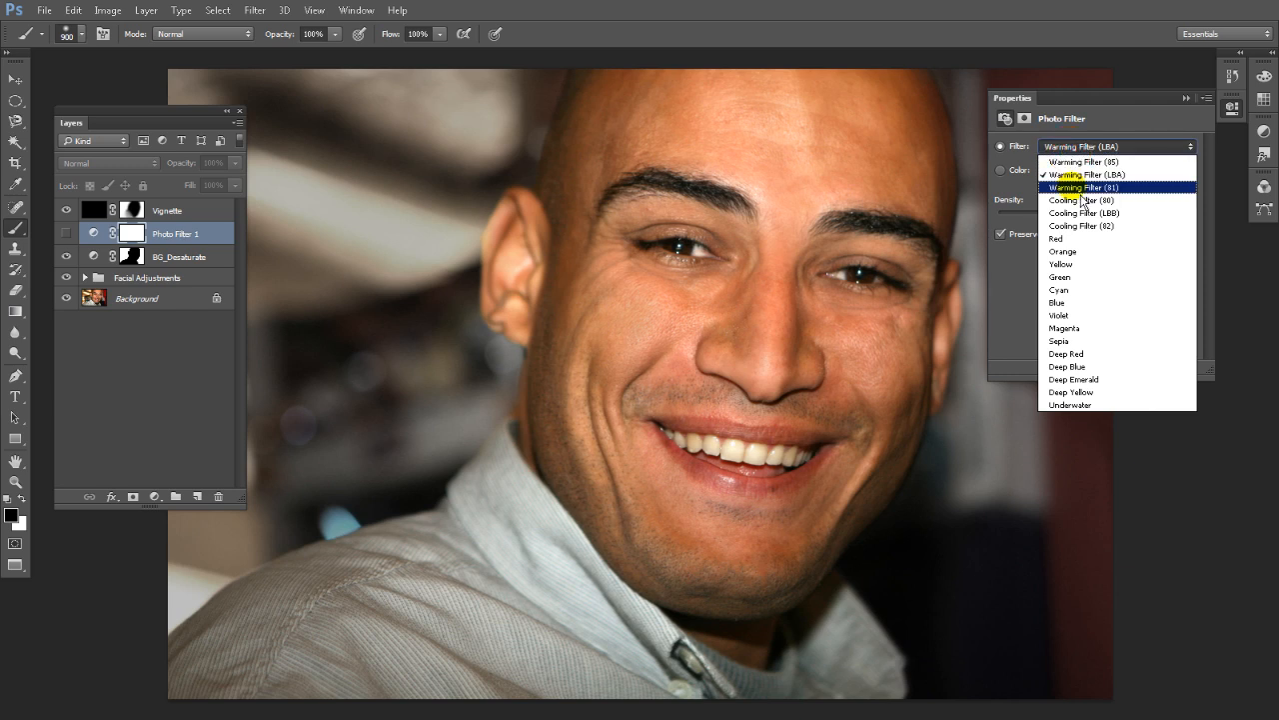
click(1082, 187)
click(1070, 147)
click(1082, 213)
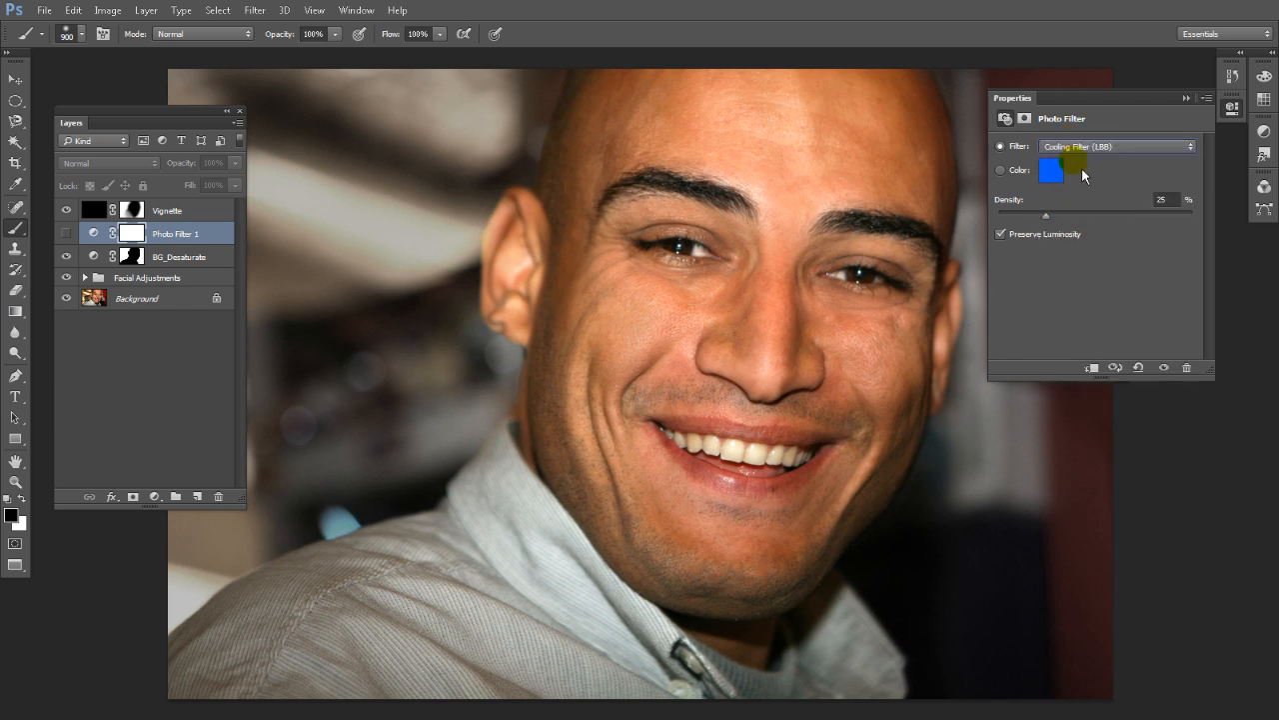
click(1082, 147)
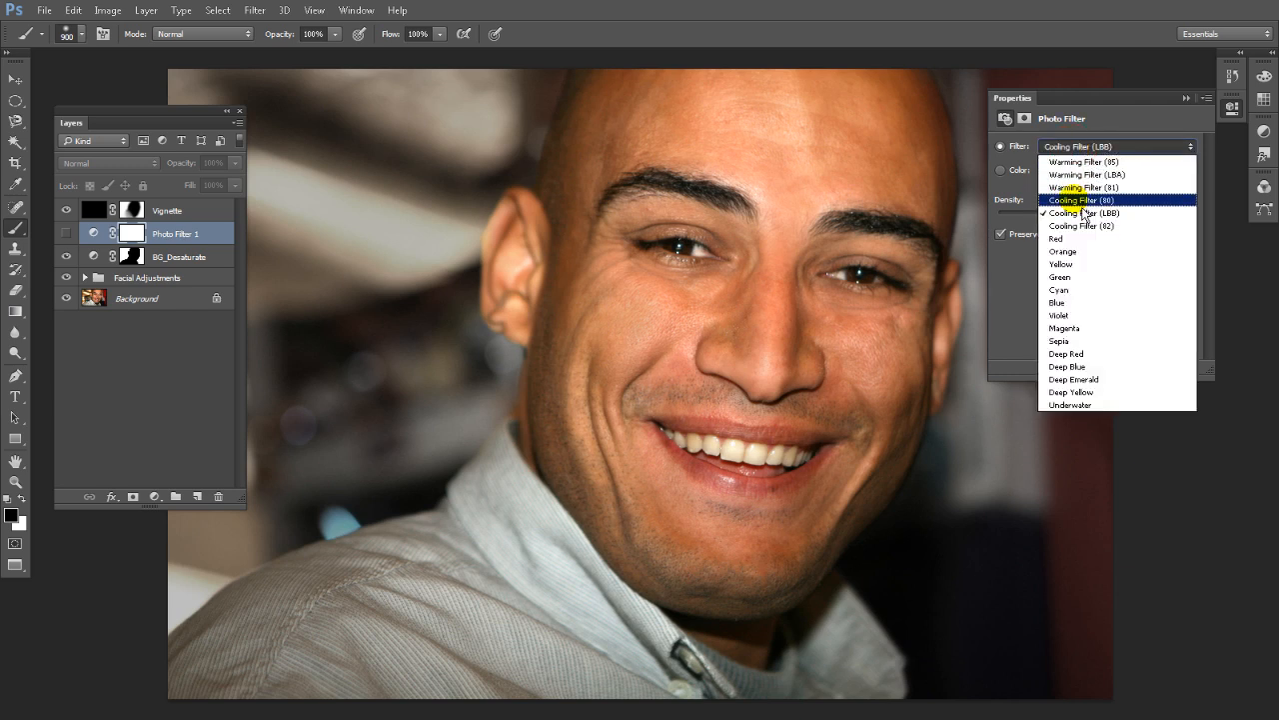
click(1082, 204)
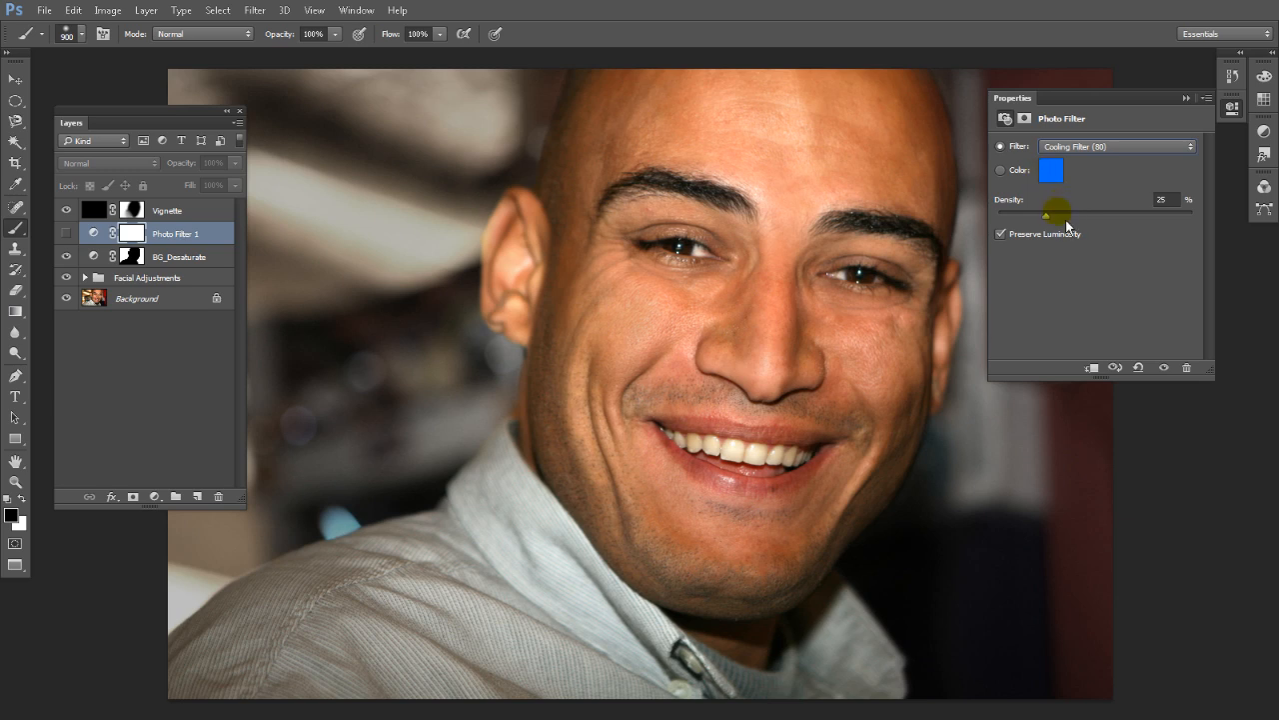
Set the photo filter's density to 87%, switch it from the preset to its blue color, and show the layer.
drag(1146, 223, 1175, 223)
click(1019, 170)
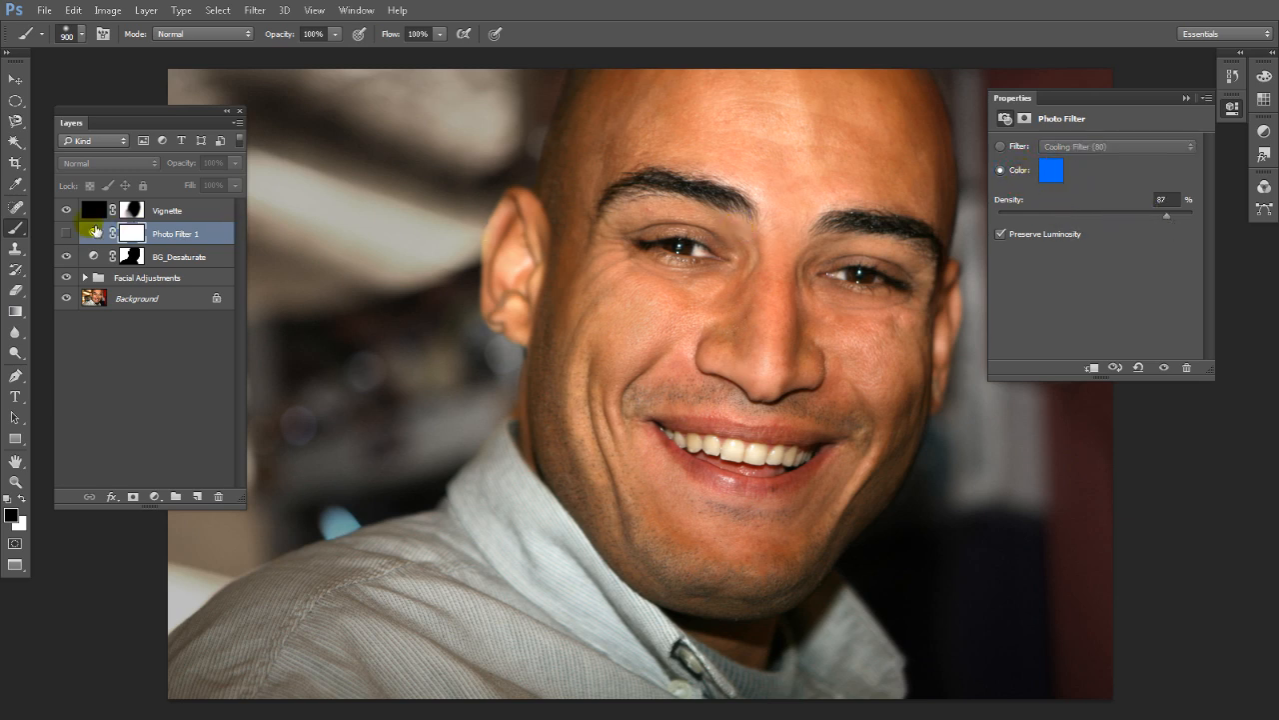
click(66, 233)
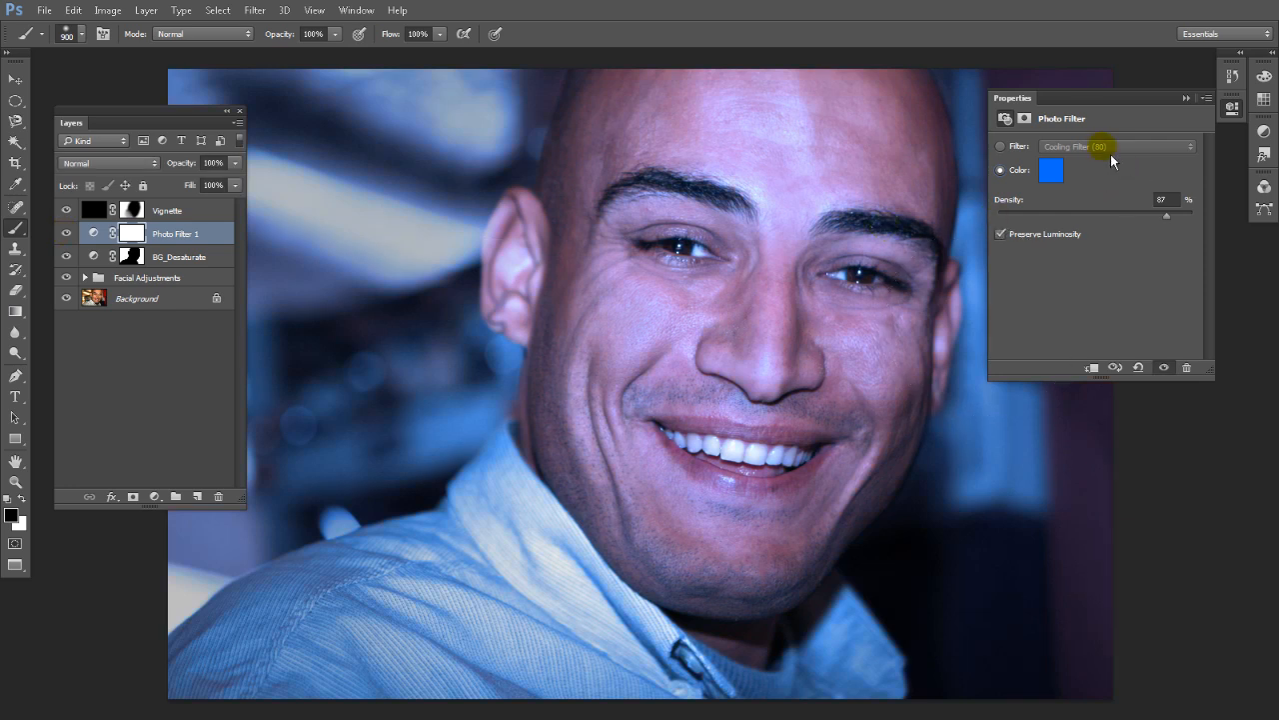
Set the photo filter's density to 37% and return it to presets, trying Warming Filter (LBA) and Cooling Filter (80).
drag(1167, 214, 1072, 216)
click(1005, 147)
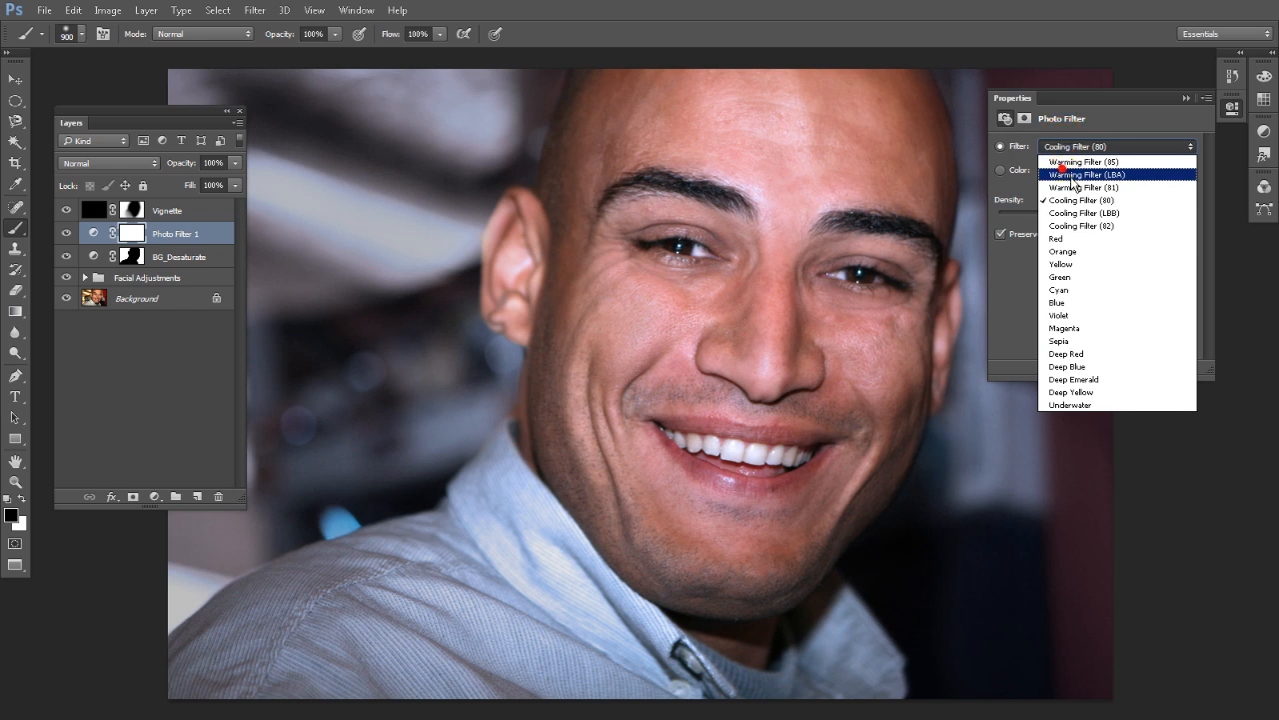
click(1078, 174)
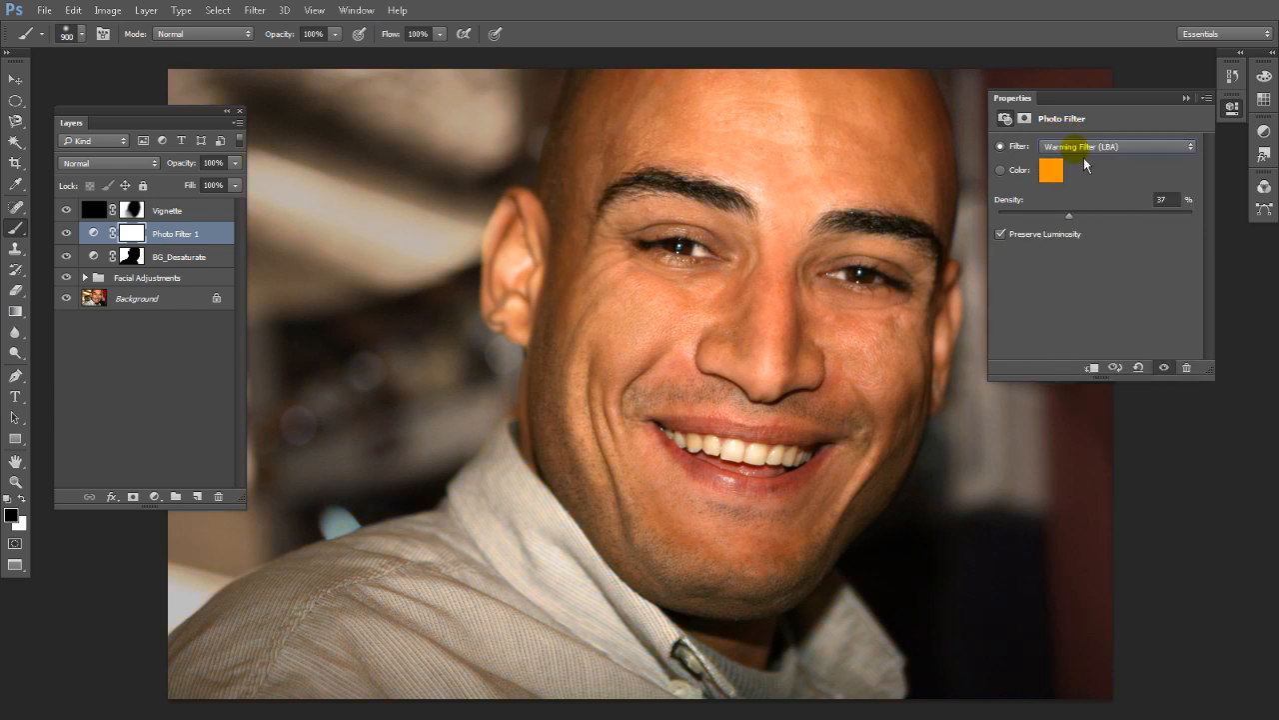
key(Down)
key(Down)
key(Down)
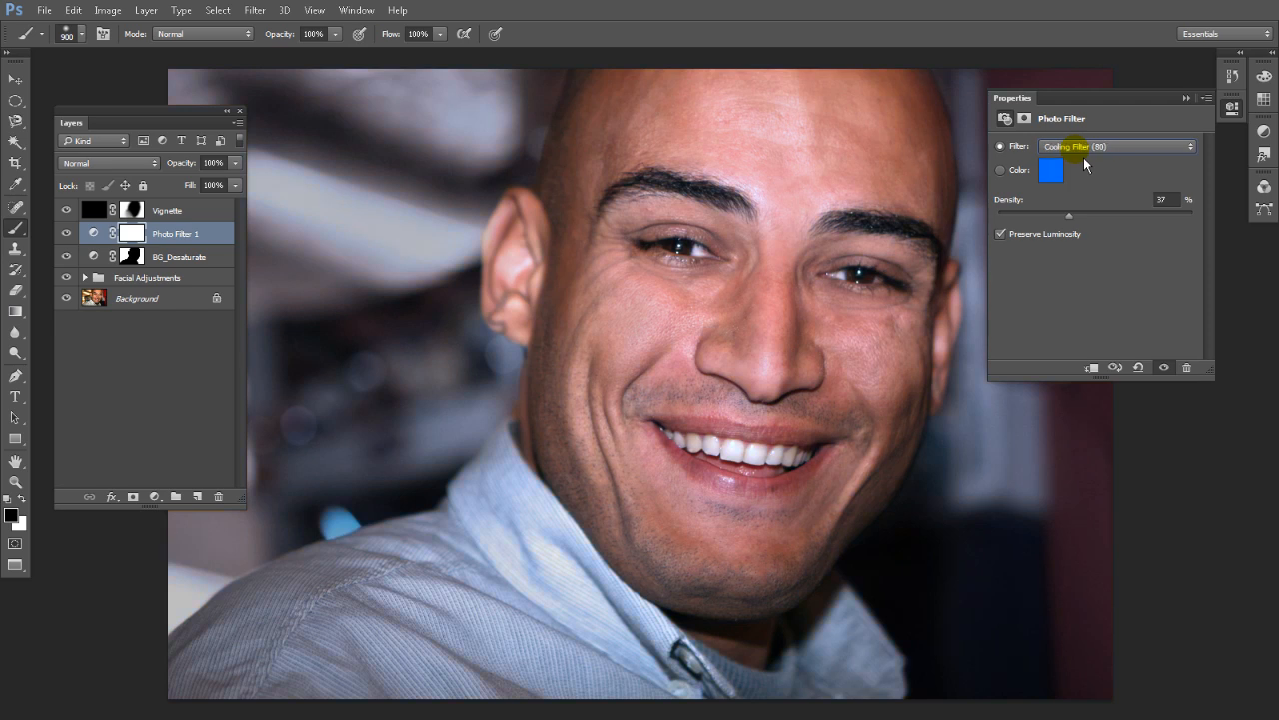
Try Cooling Filter (82) at 19% density and hide the Photo Filter layer for comparison.
drag(1069, 215, 1034, 215)
key(Down)
key(ctrl+minus)
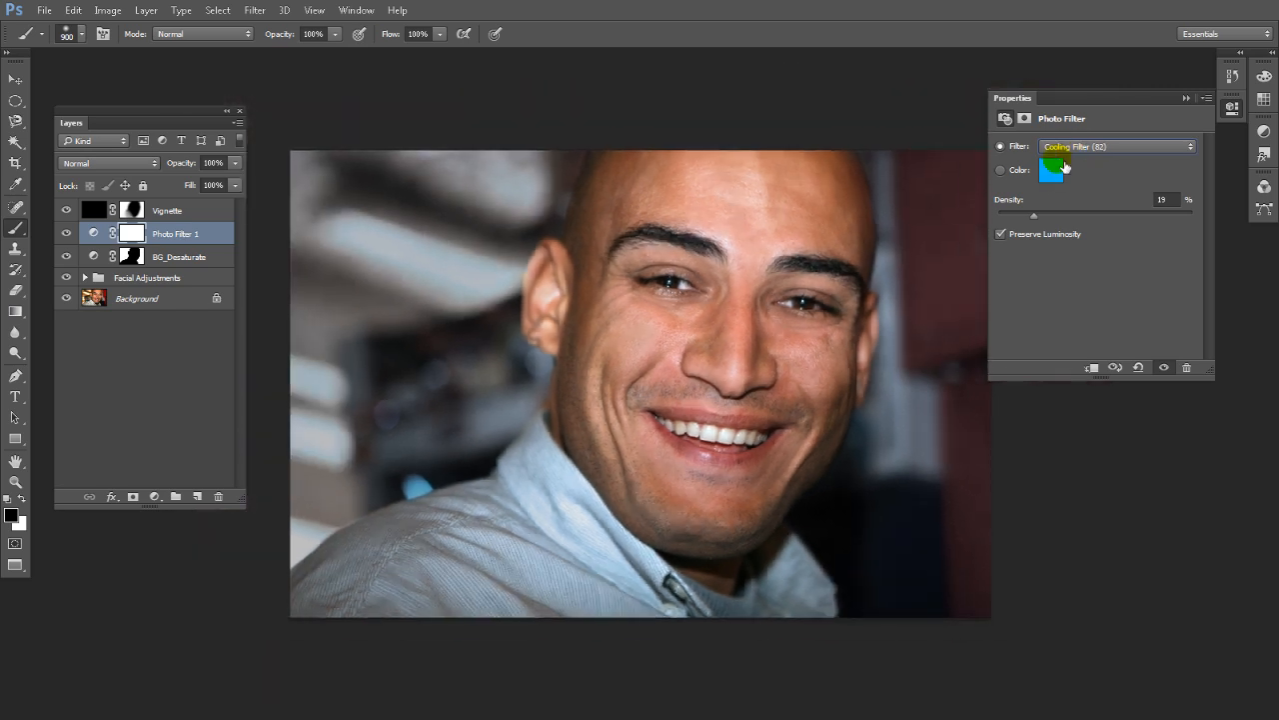
click(67, 233)
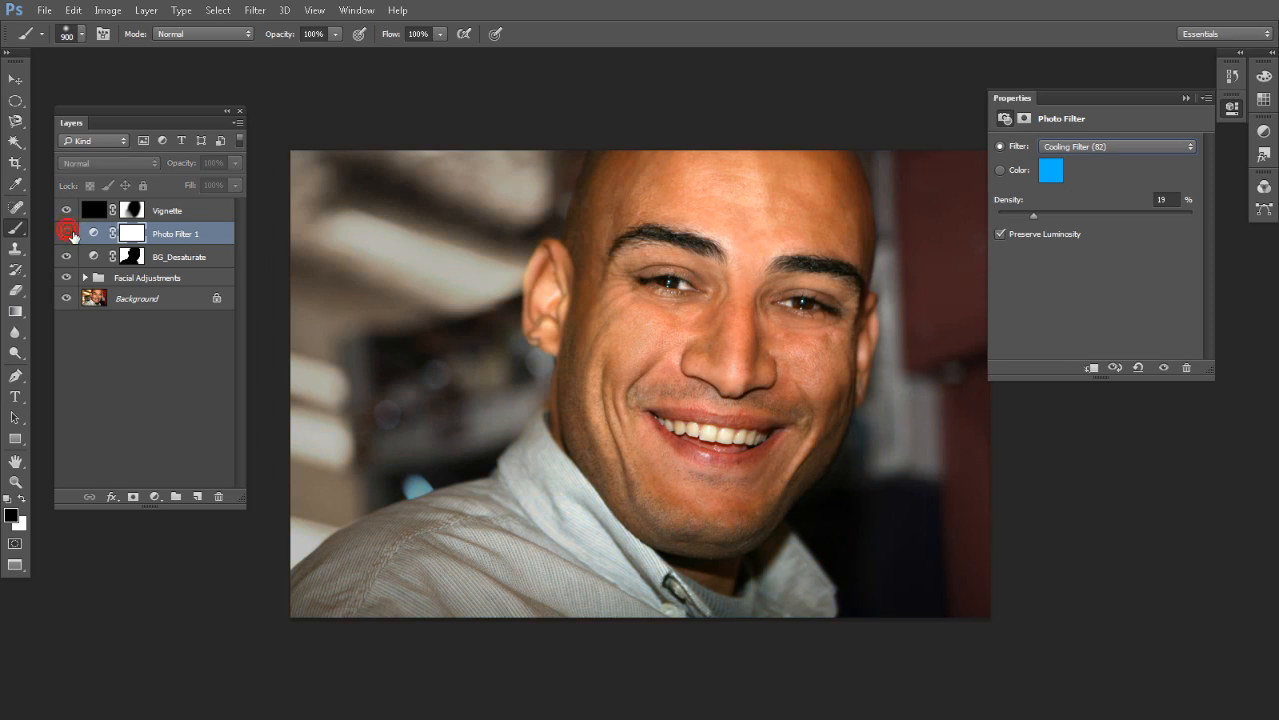
Set the photo filter to Warming Filter (LBA) at 35% density and show its layer.
click(1099, 147)
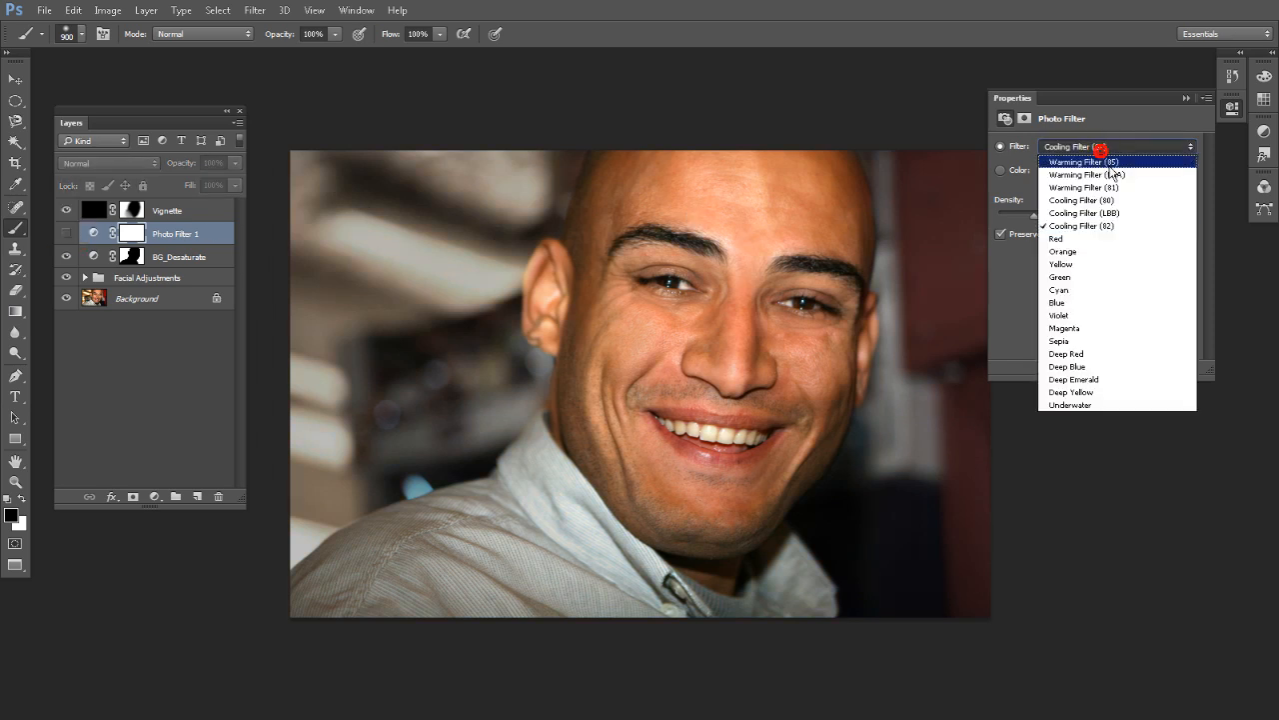
click(1086, 161)
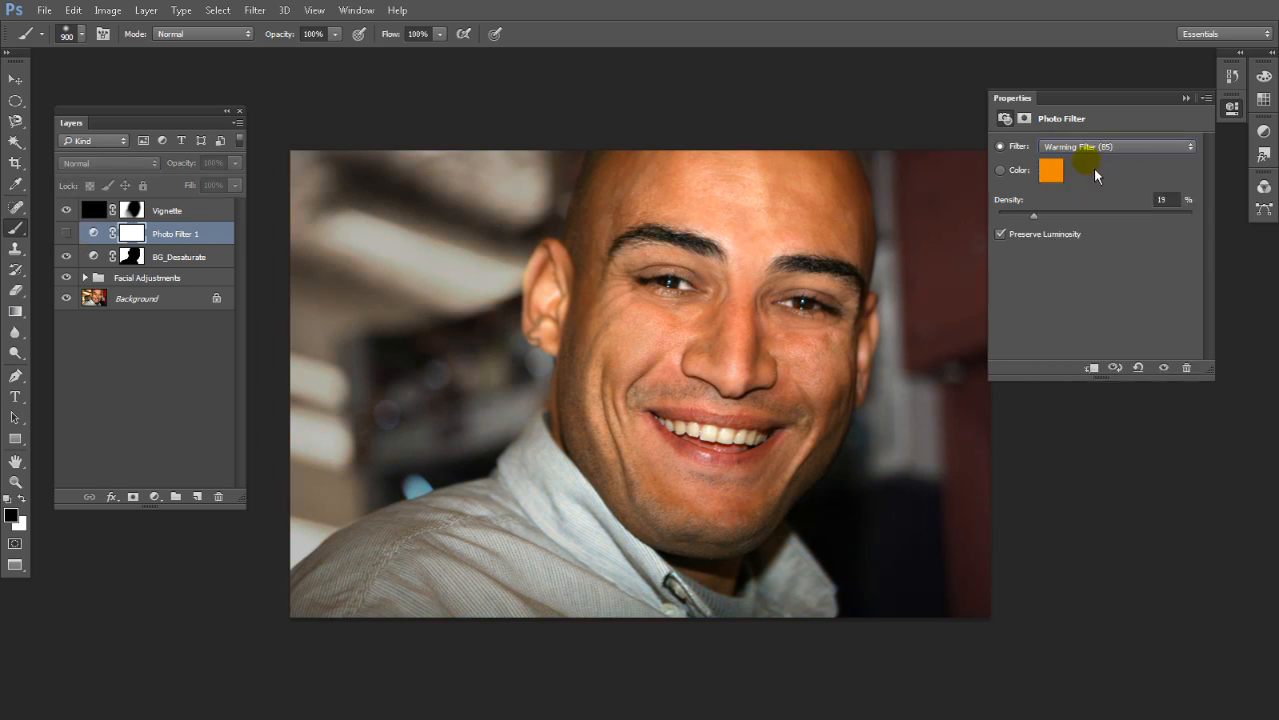
key(Down)
key(Down)
click(1057, 216)
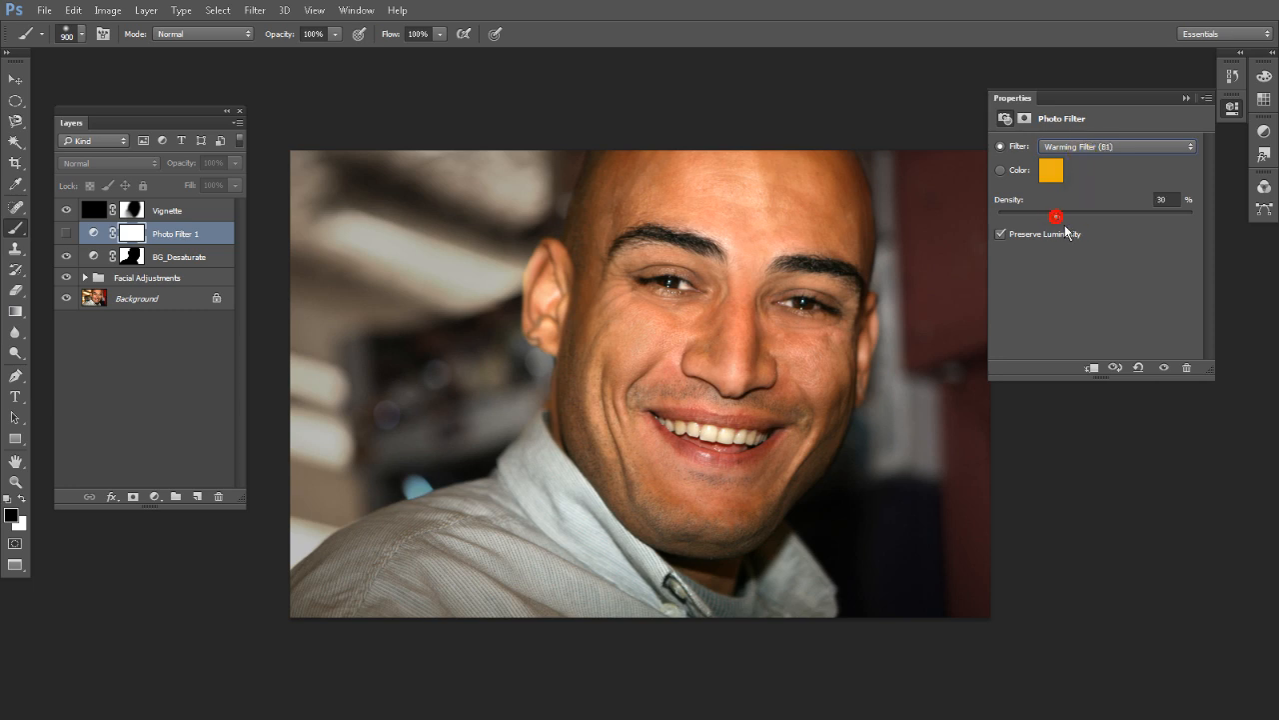
click(1067, 146)
click(1078, 155)
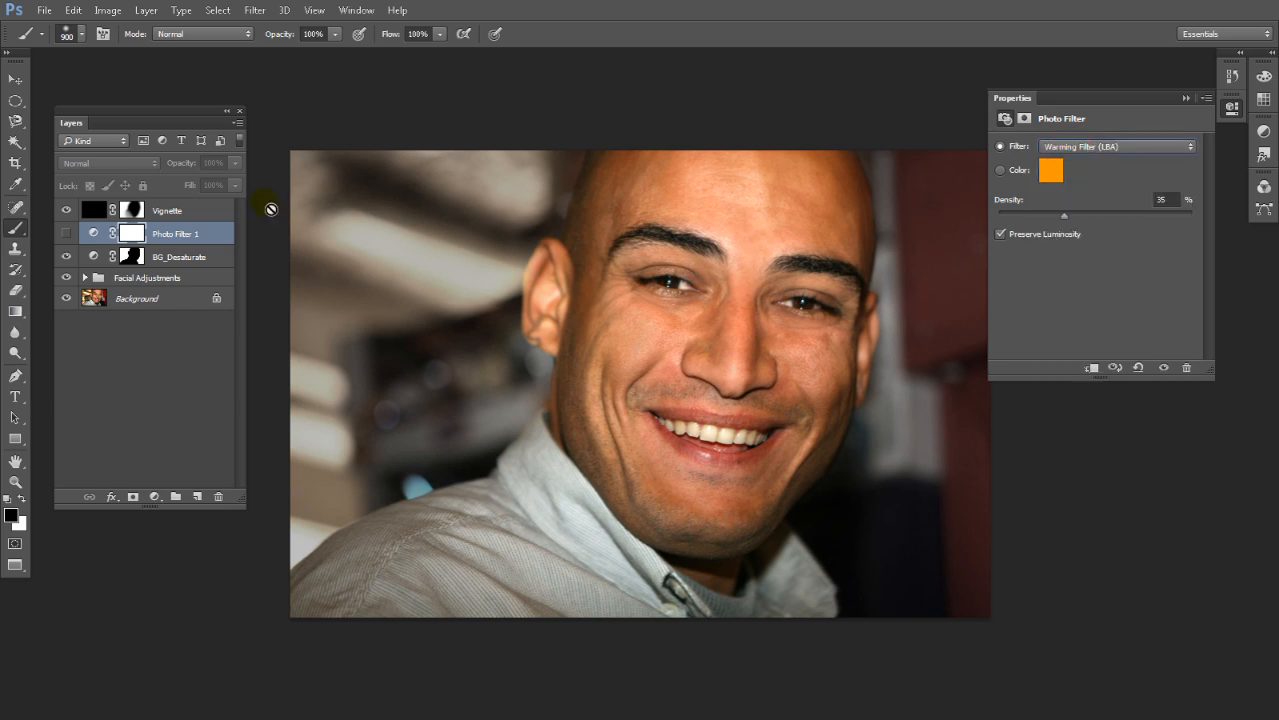
click(66, 233)
Try Warming Filter (85) on the Photo Filter layer and return to Warming Filter (LBA).
click(1088, 146)
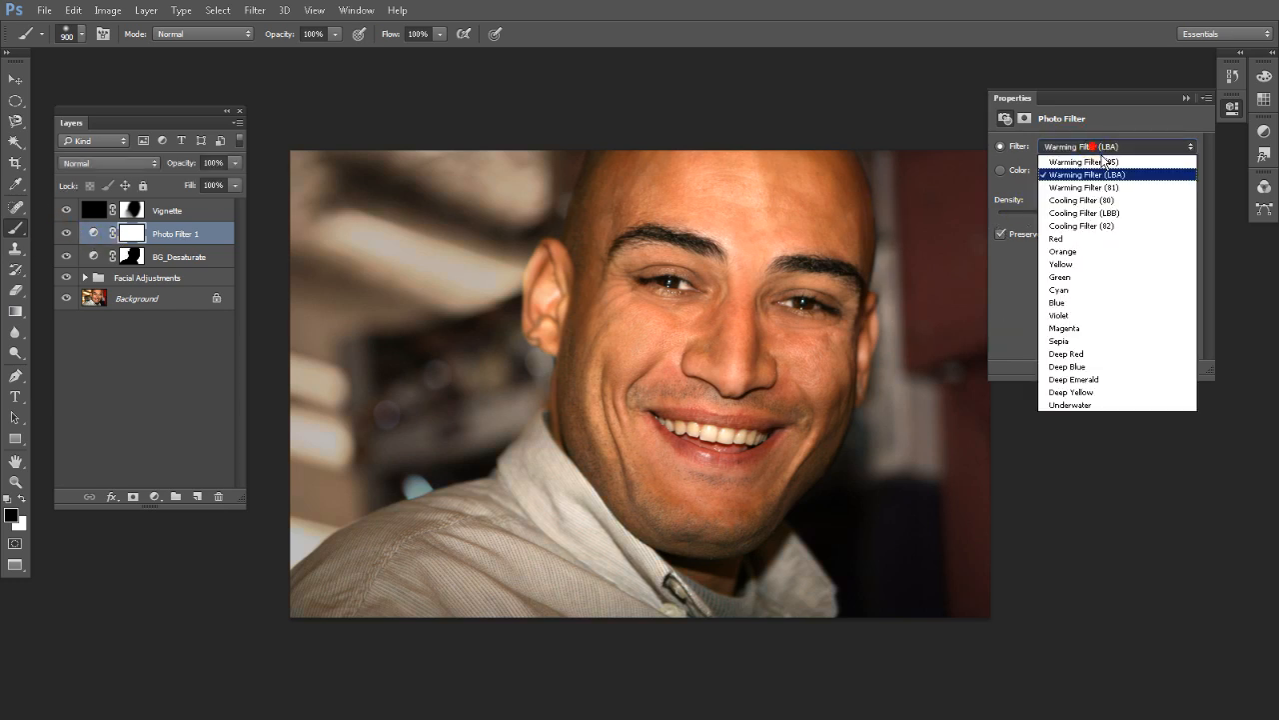
click(1101, 152)
key(Up)
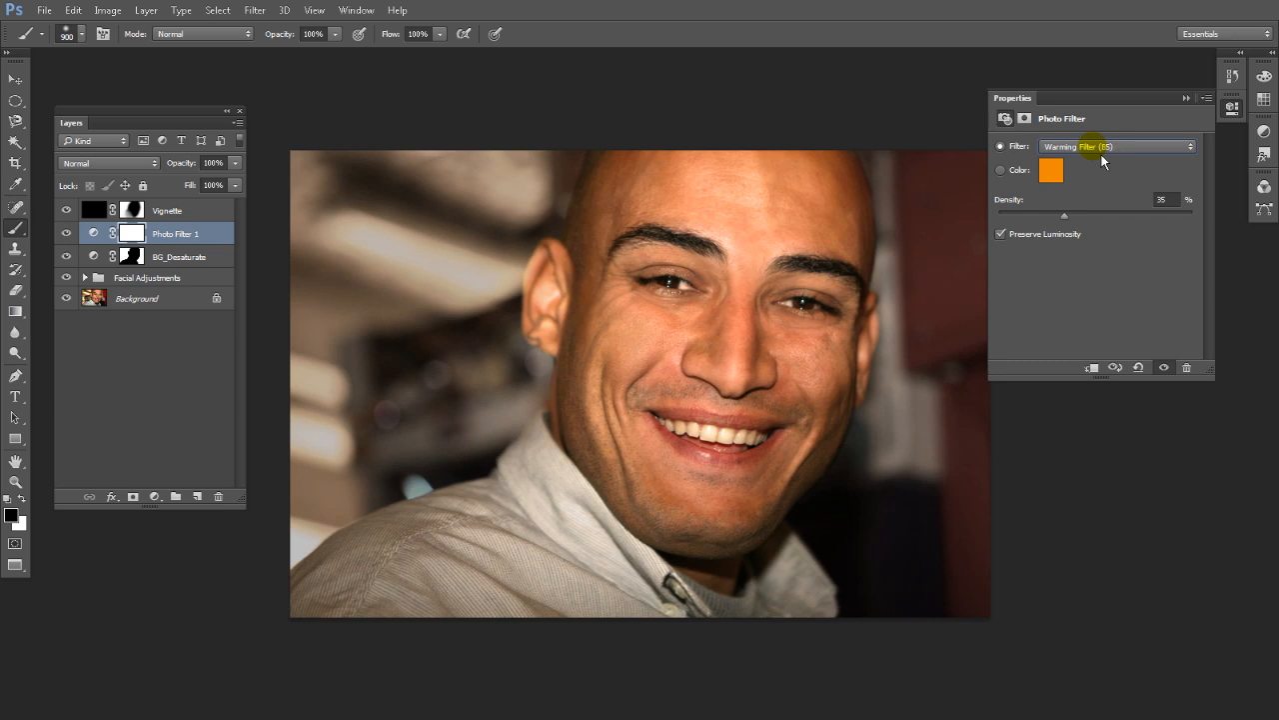
key(Down)
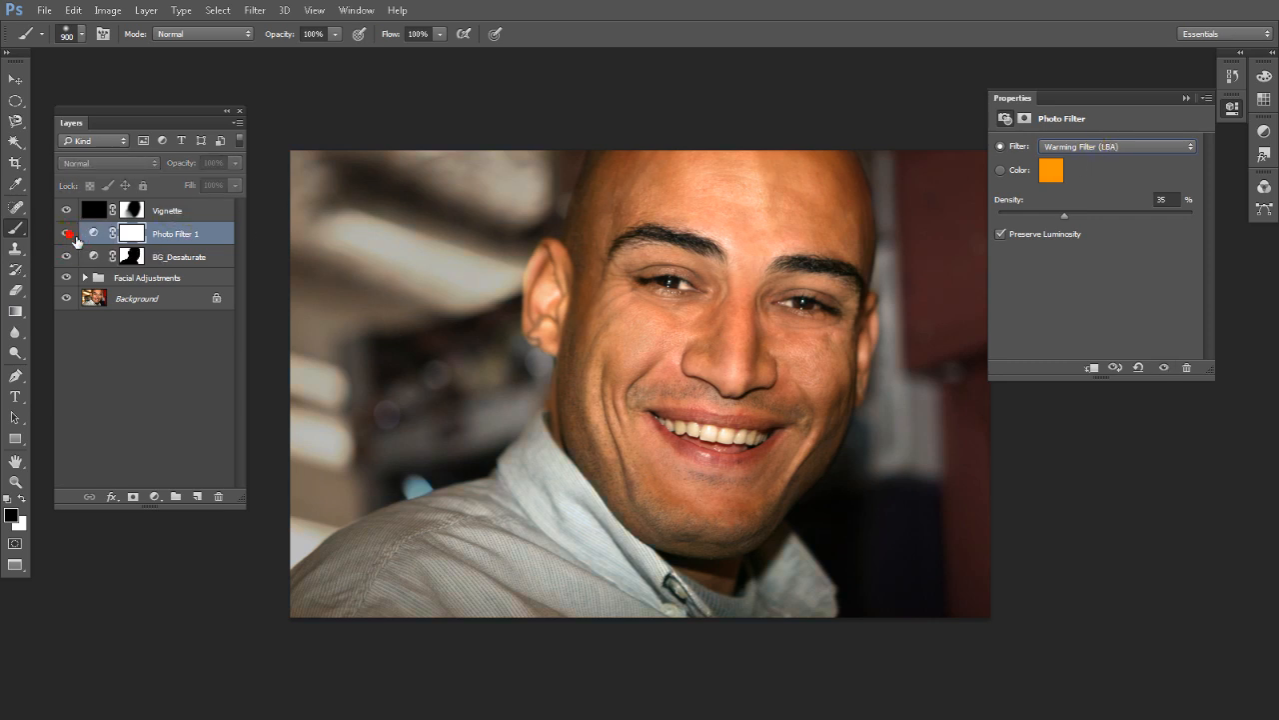
Compare the photo with and without the warming filter, check the layer's opacity slider, and deselect the layer.
click(67, 233)
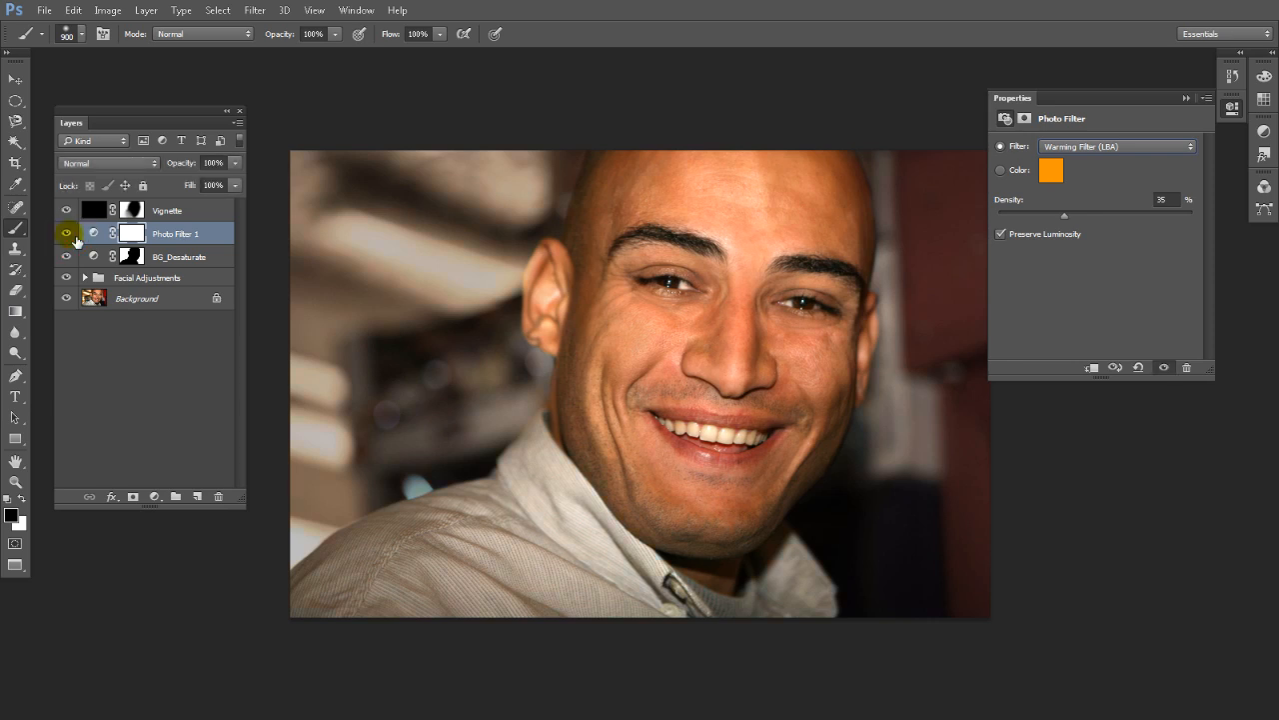
click(234, 162)
mouse_move(205, 178)
mouse_down()
mouse_move(215, 189)
mouse_move(205, 183)
mouse_up()
click(159, 380)
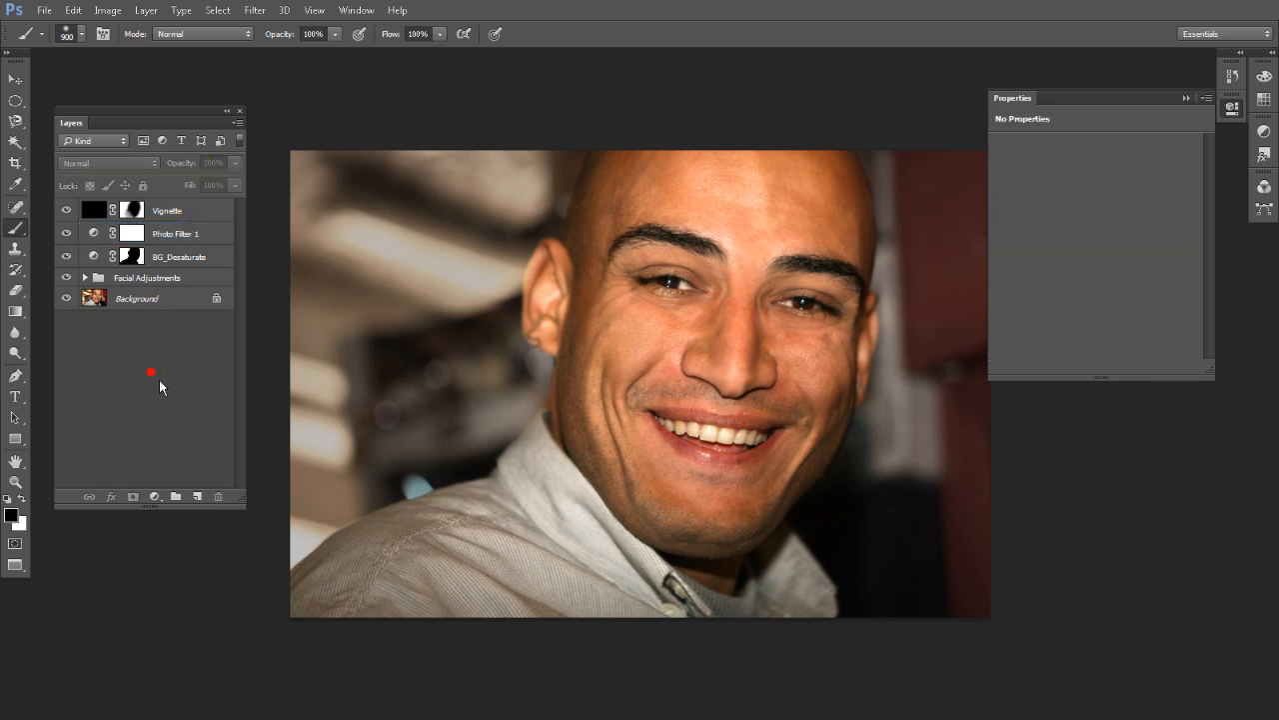
click(67, 233)
Group the Vignette, Photo Filter 1, BG_Desaturate and Facial Adjustments layers into a new group named FinalAdjustments.
click(177, 277)
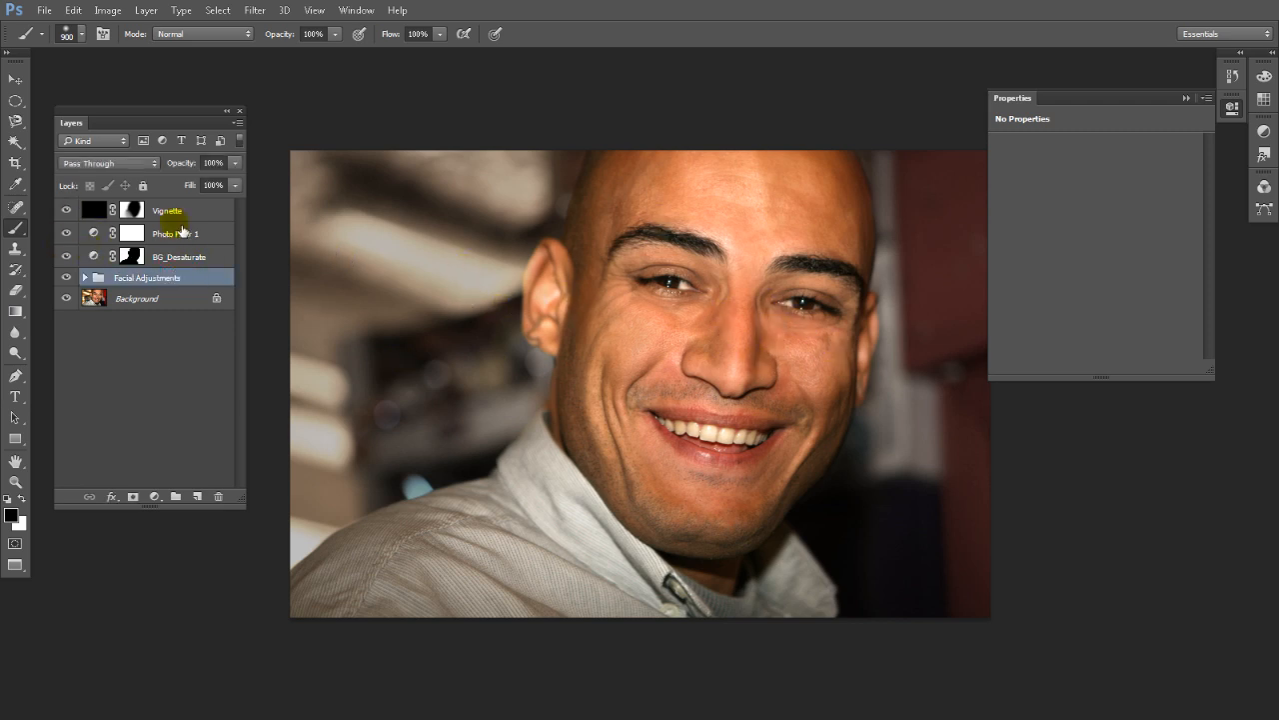
shift+click(173, 213)
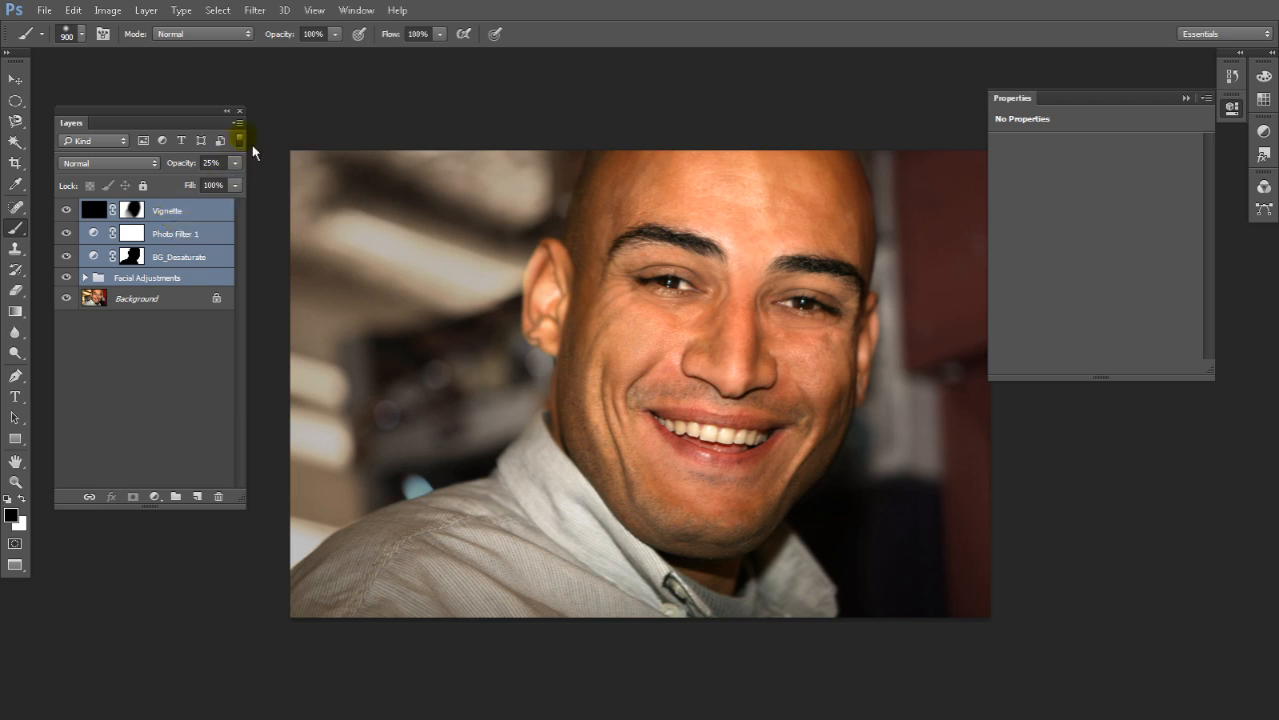
click(238, 122)
click(300, 223)
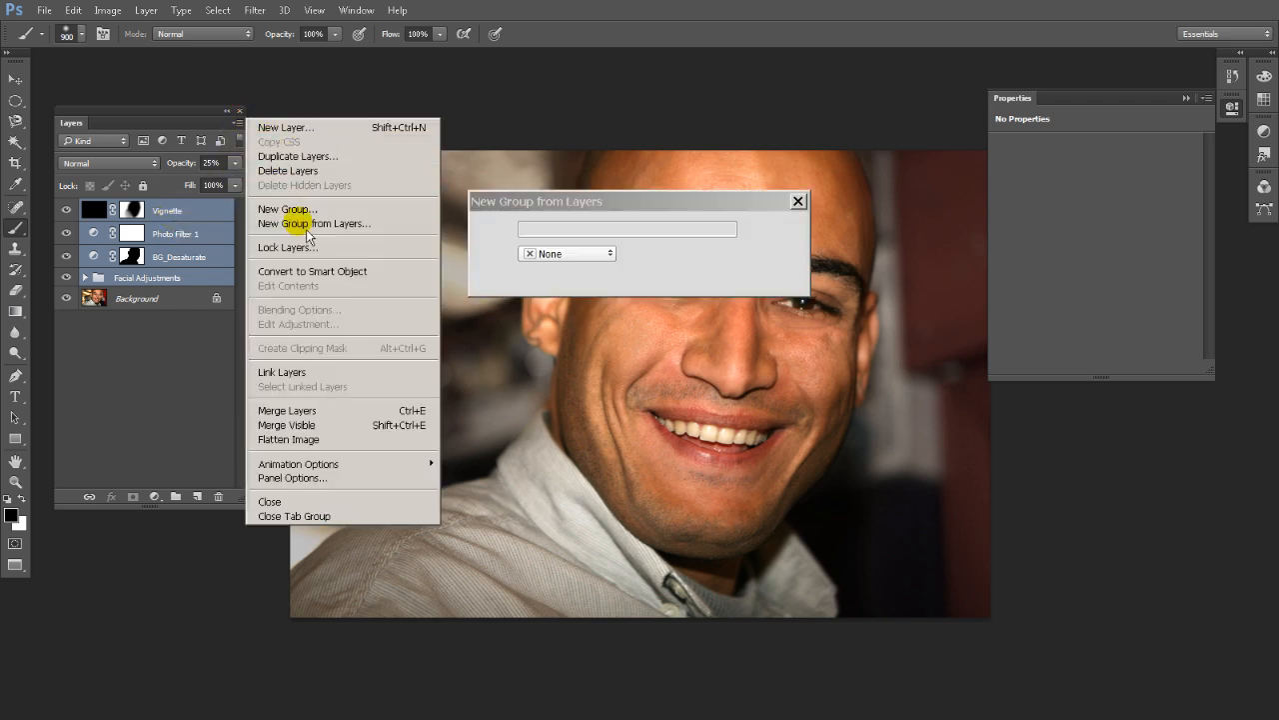
text(FinalAdjustments)
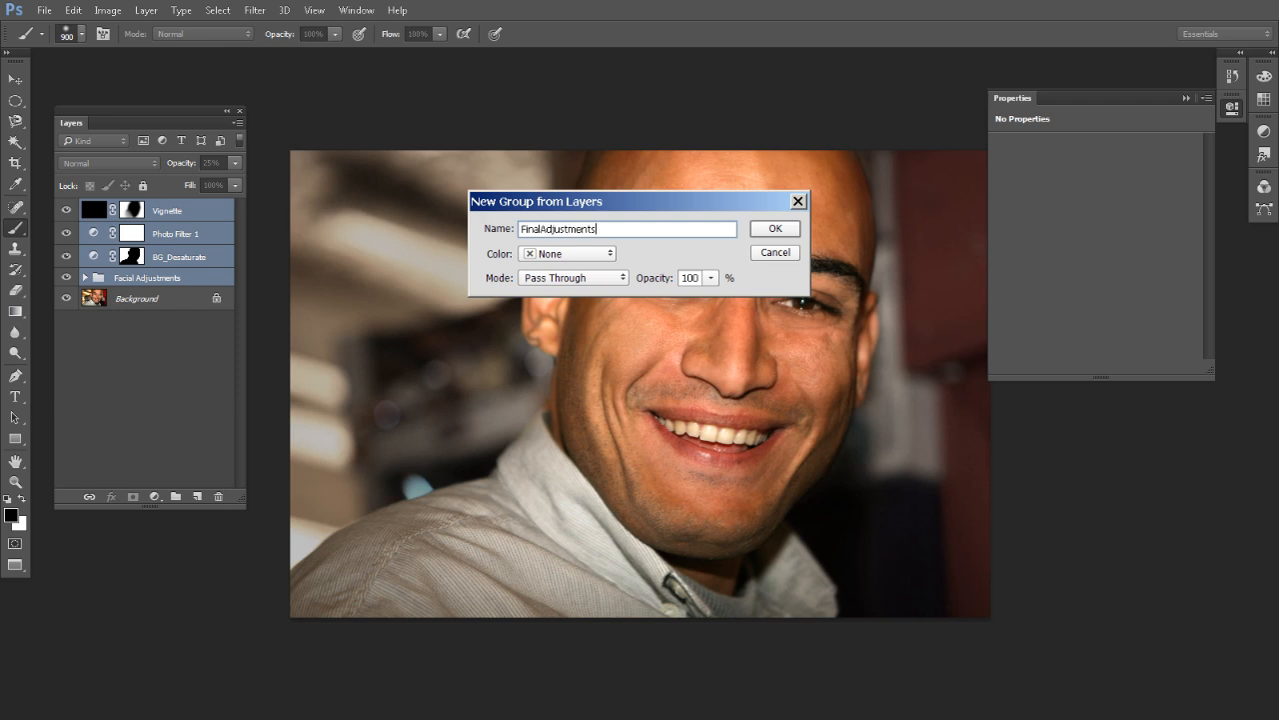
key(Return)
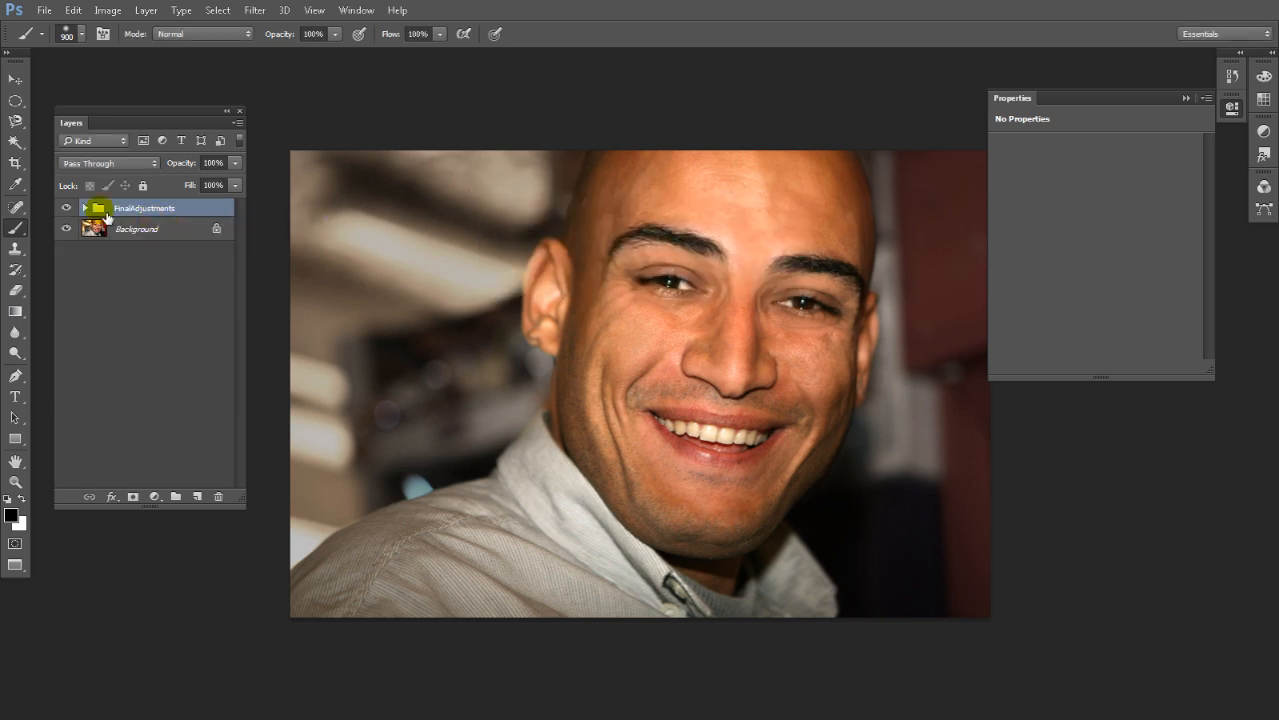
Compare the original photo with the retouched version by repeatedly hiding and showing the FinalAdjustments group.
click(66, 207)
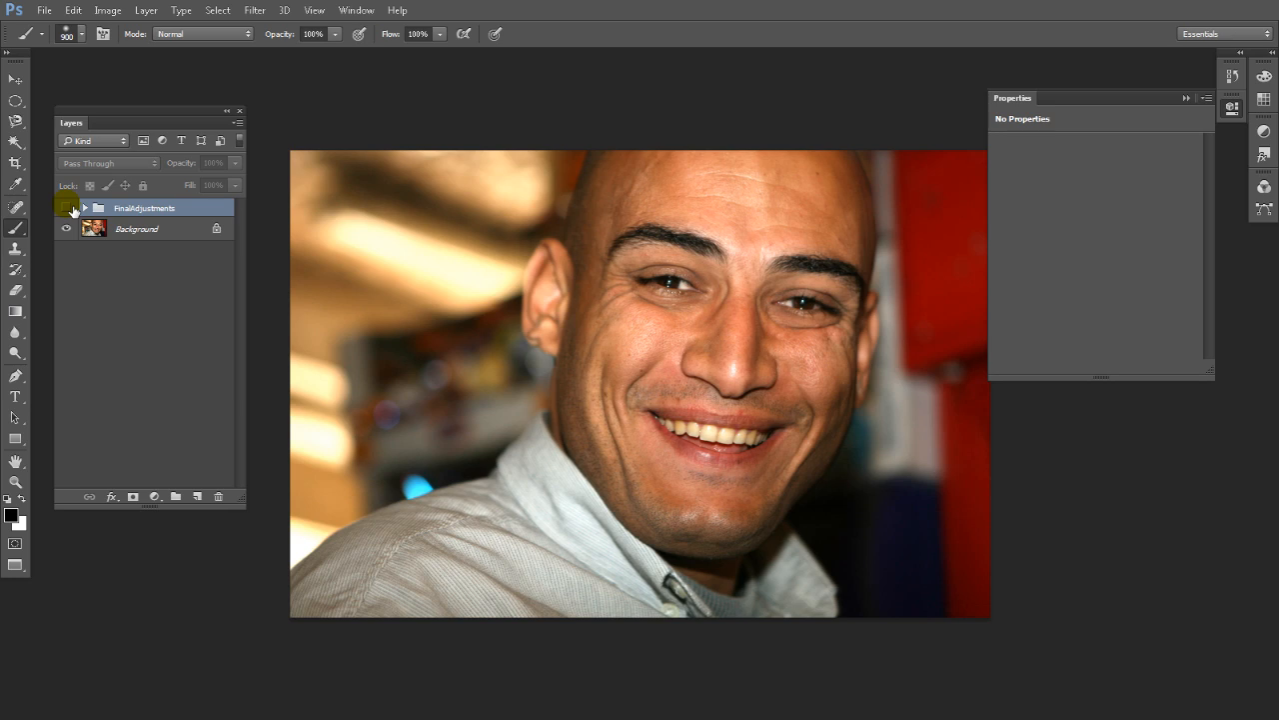
click(66, 207)
click(70, 208)
click(70, 208)
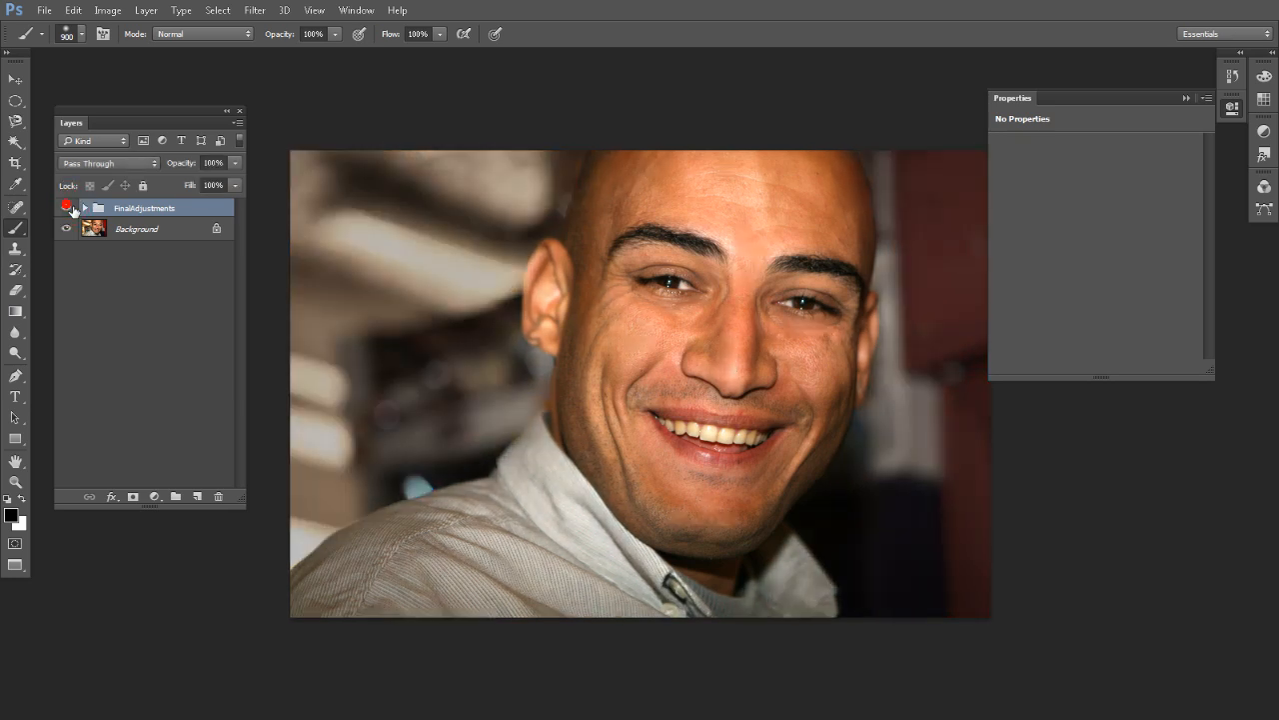
click(70, 208)
click(68, 208)
click(68, 208)
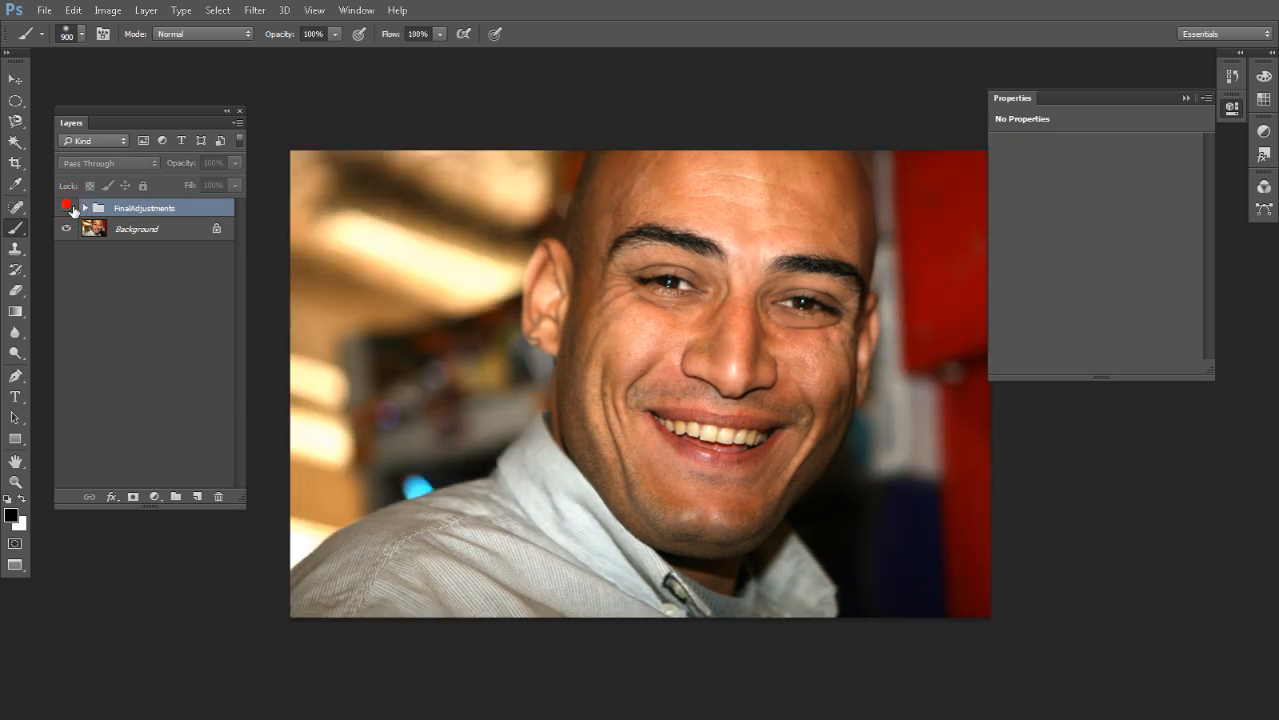
click(68, 208)
click(70, 208)
click(70, 208)
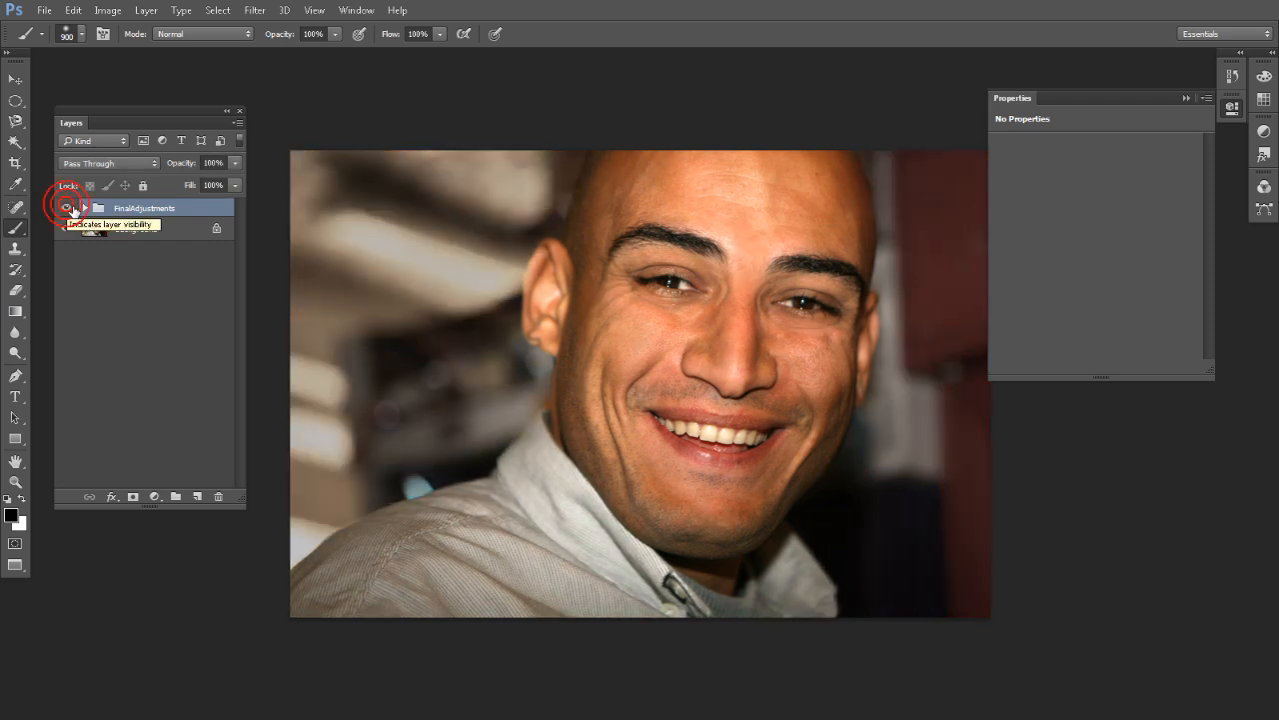
click(70, 208)
click(70, 208)
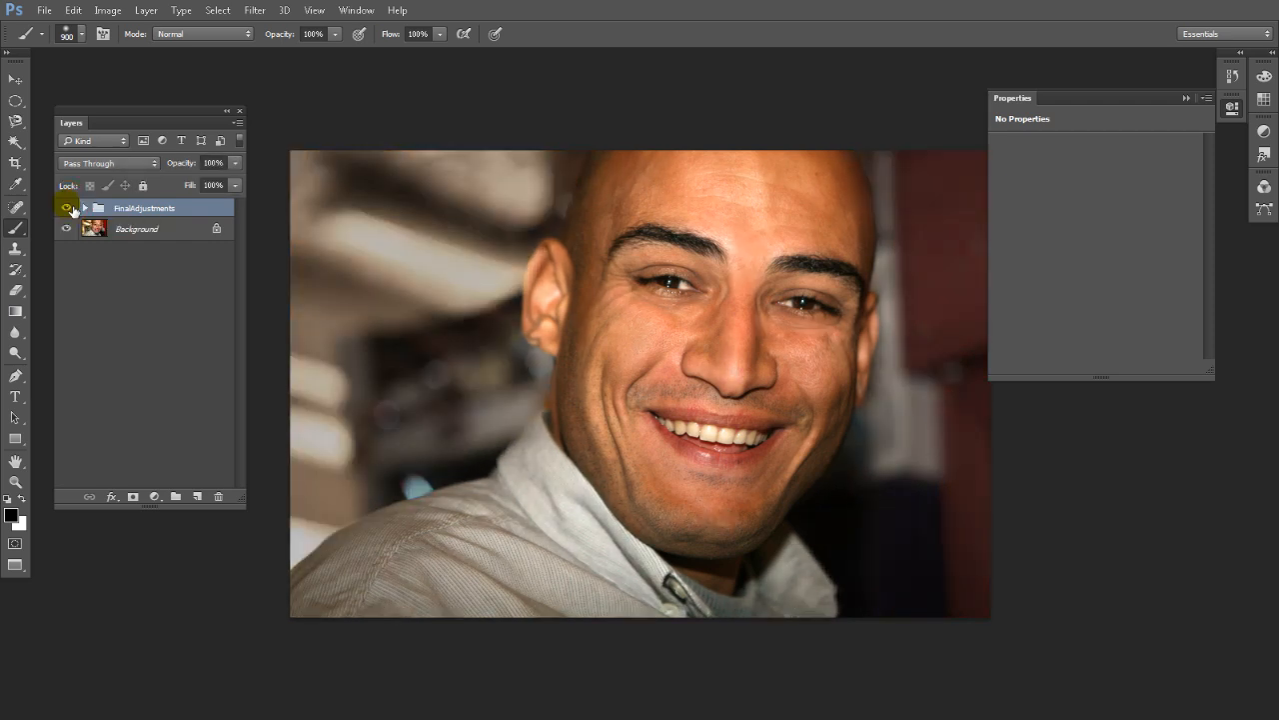
click(68, 208)
click(68, 208)
click(68, 208)
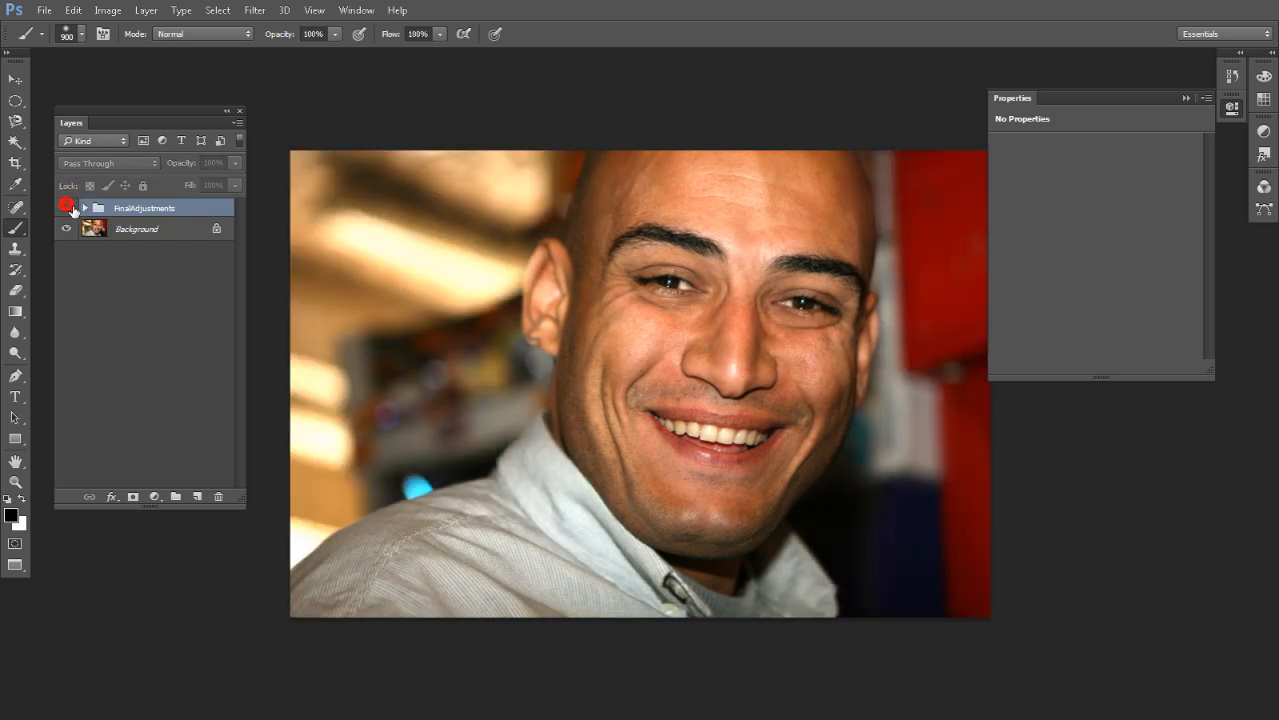
click(68, 207)
click(68, 208)
click(68, 208)
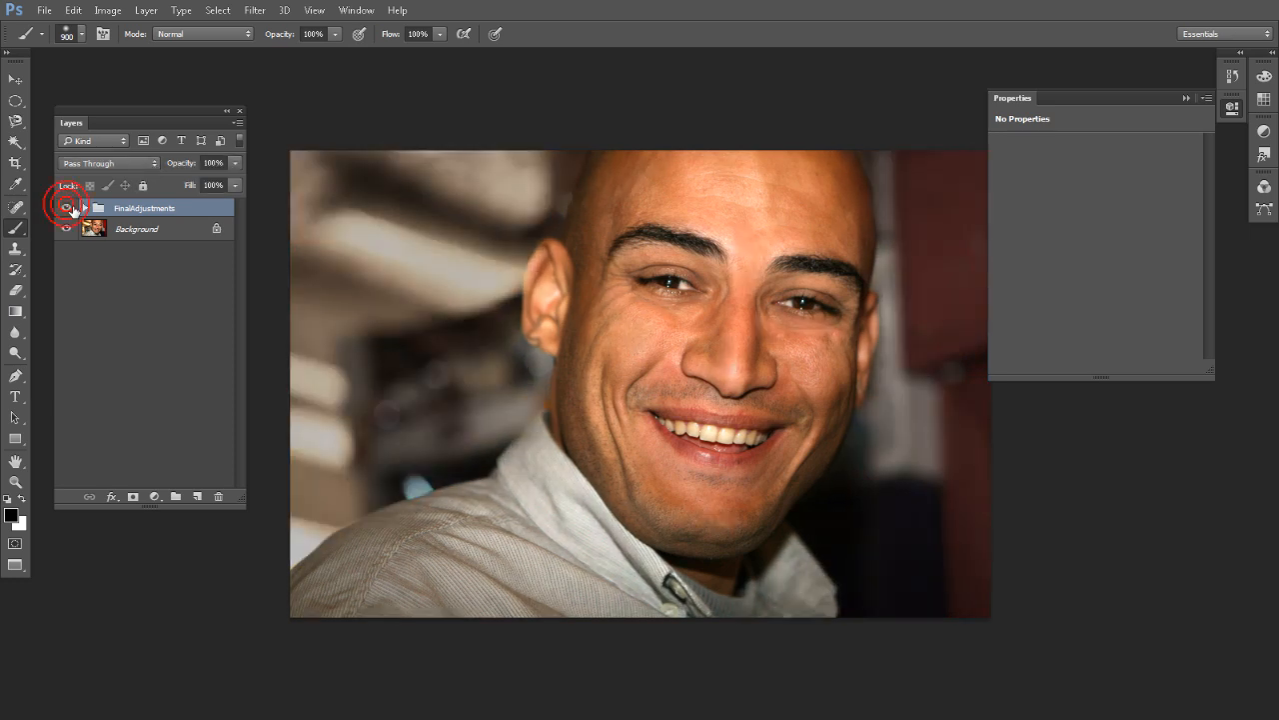
click(68, 208)
click(68, 208)
Look inside the FinalAdjustments group, preview it at reduced opacity, restore 100%, and compare before and after.
click(85, 208)
click(85, 208)
click(235, 163)
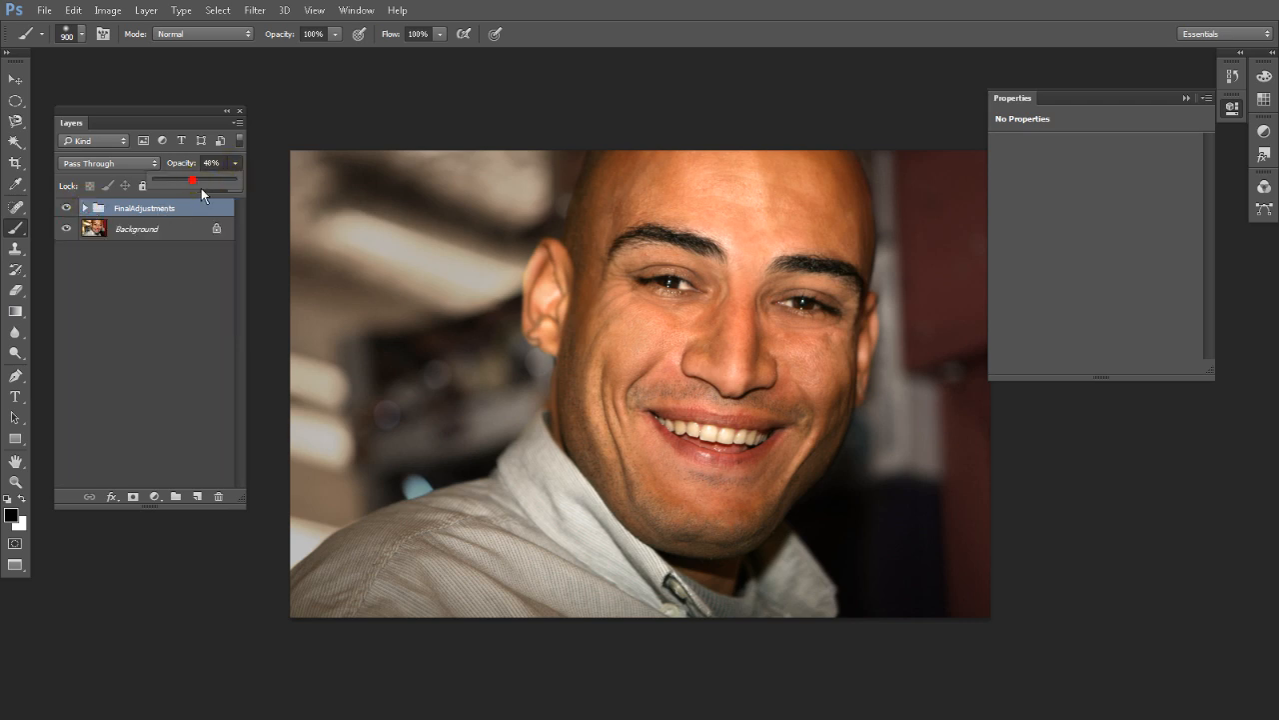
drag(201, 188, 245, 184)
click(66, 207)
click(65, 208)
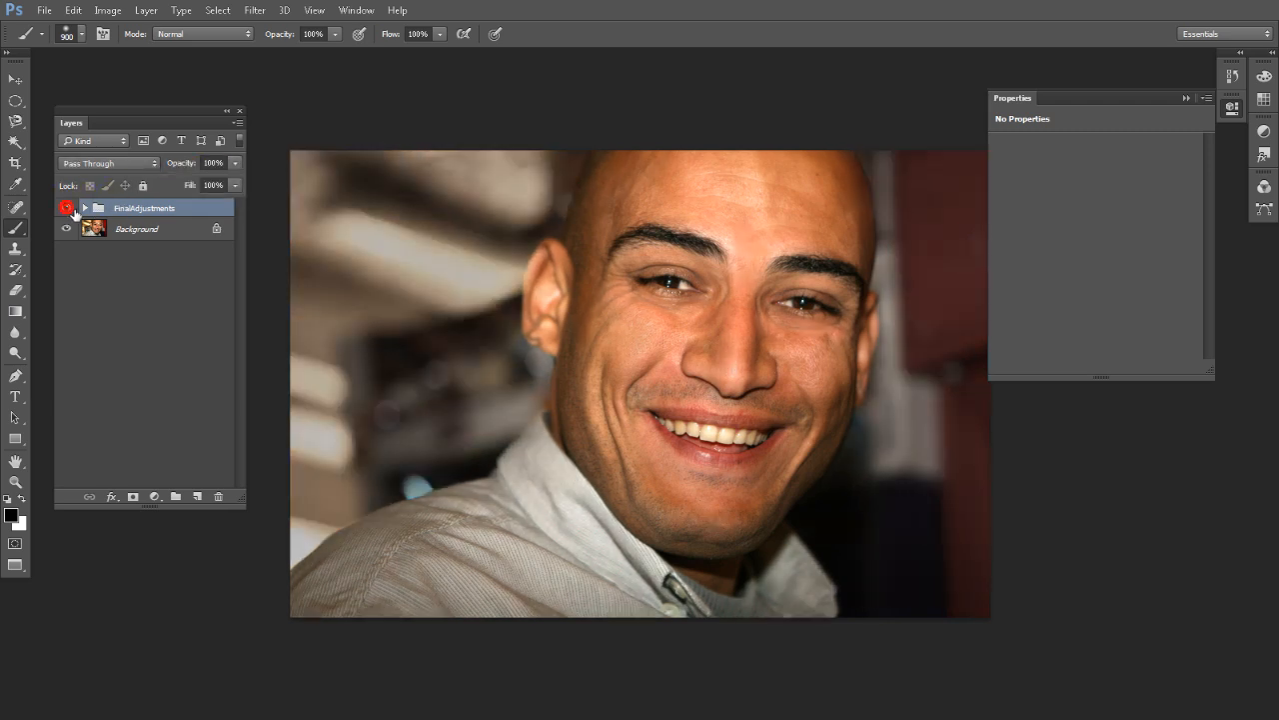
Deselect the layers and save the layered PSD document.
click(103, 301)
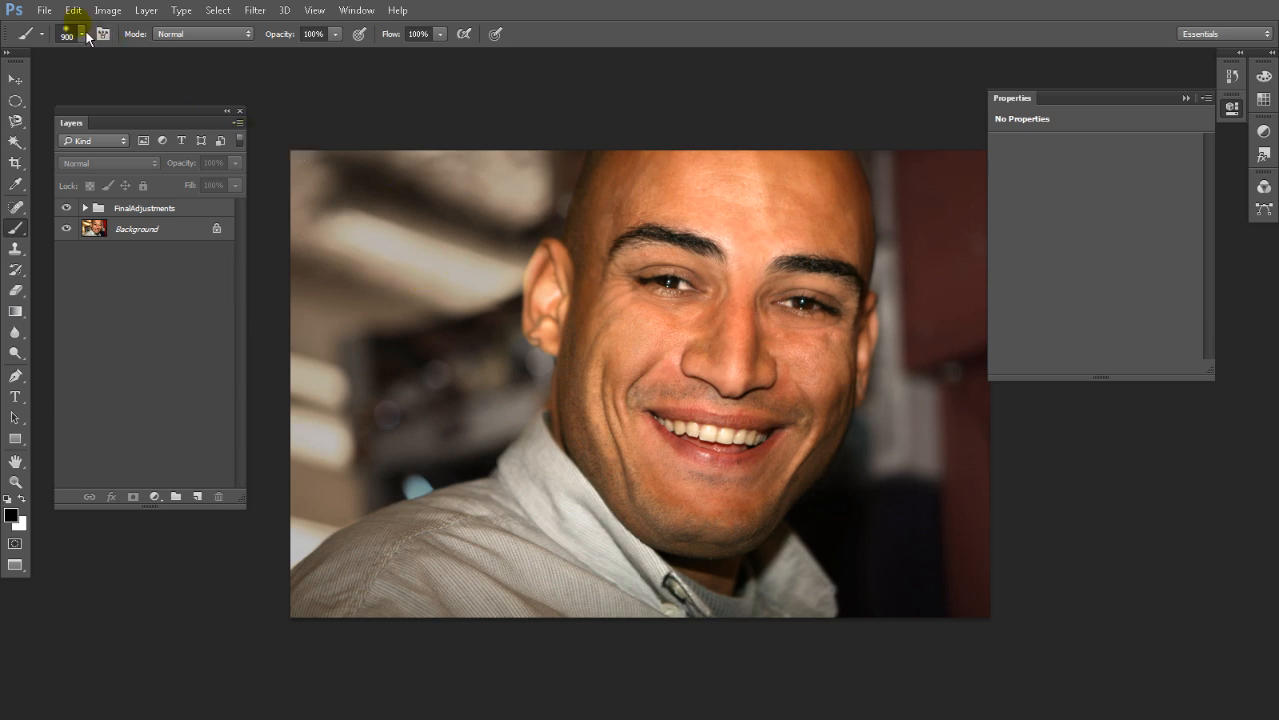
click(44, 10)
click(84, 165)
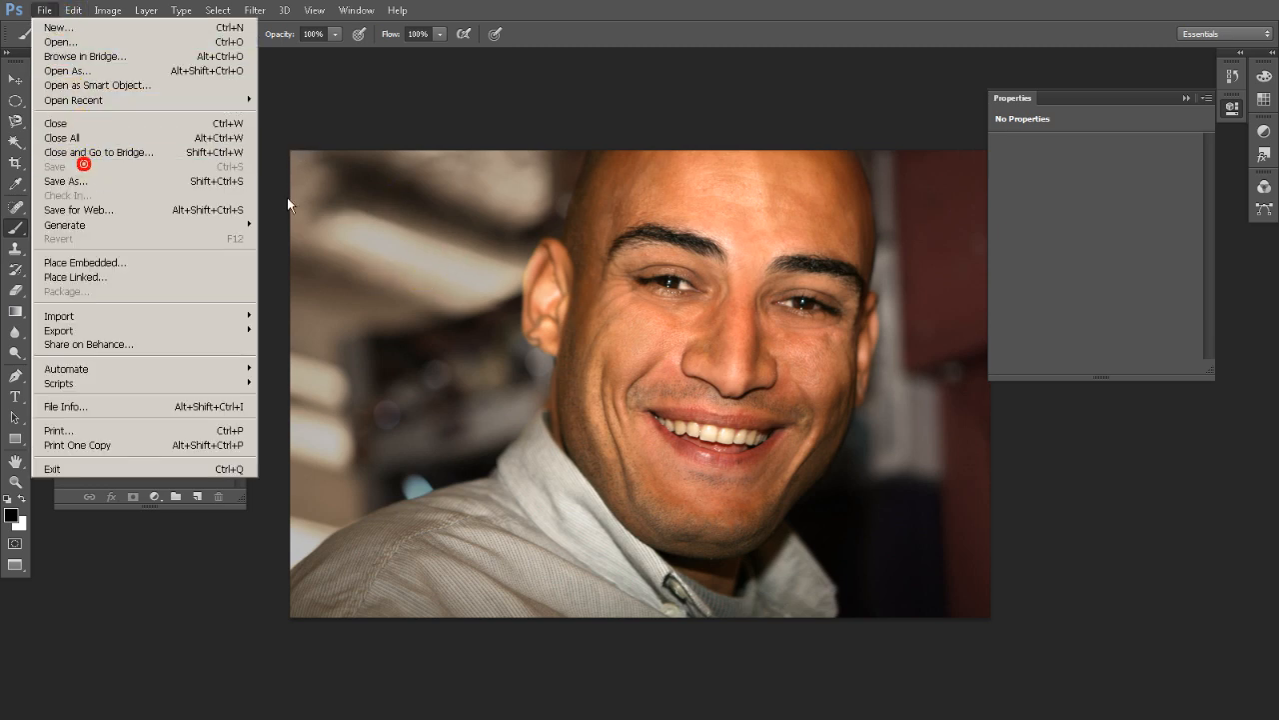
click(405, 117)
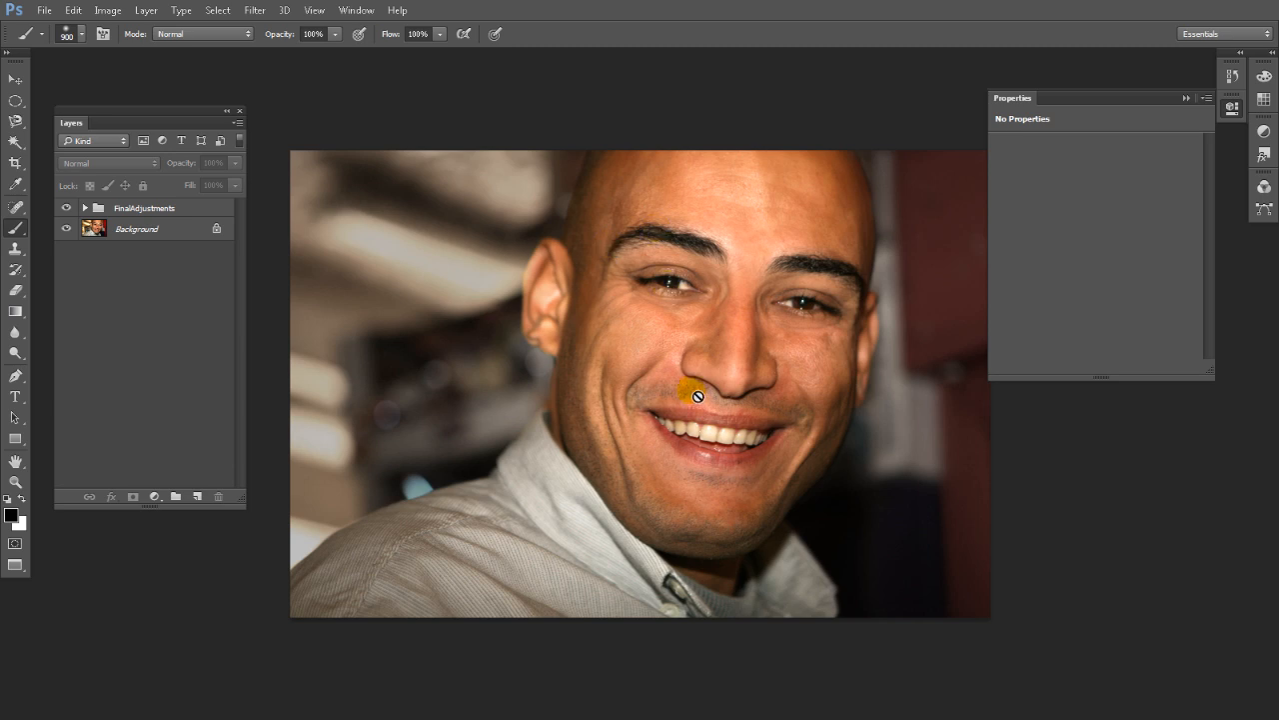
View the finished portrait without any panels, restore them, and return to the standard screen mode.
key(Tab)
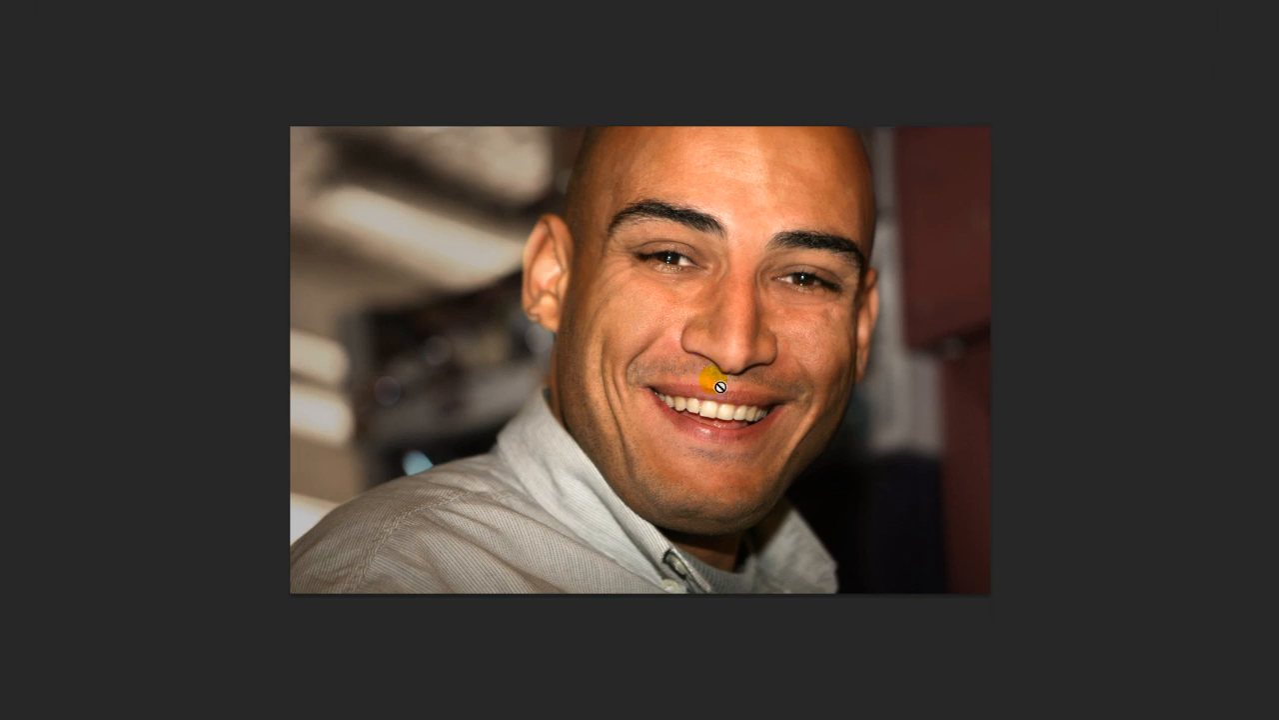
key(Tab)
key(f)
key(f)
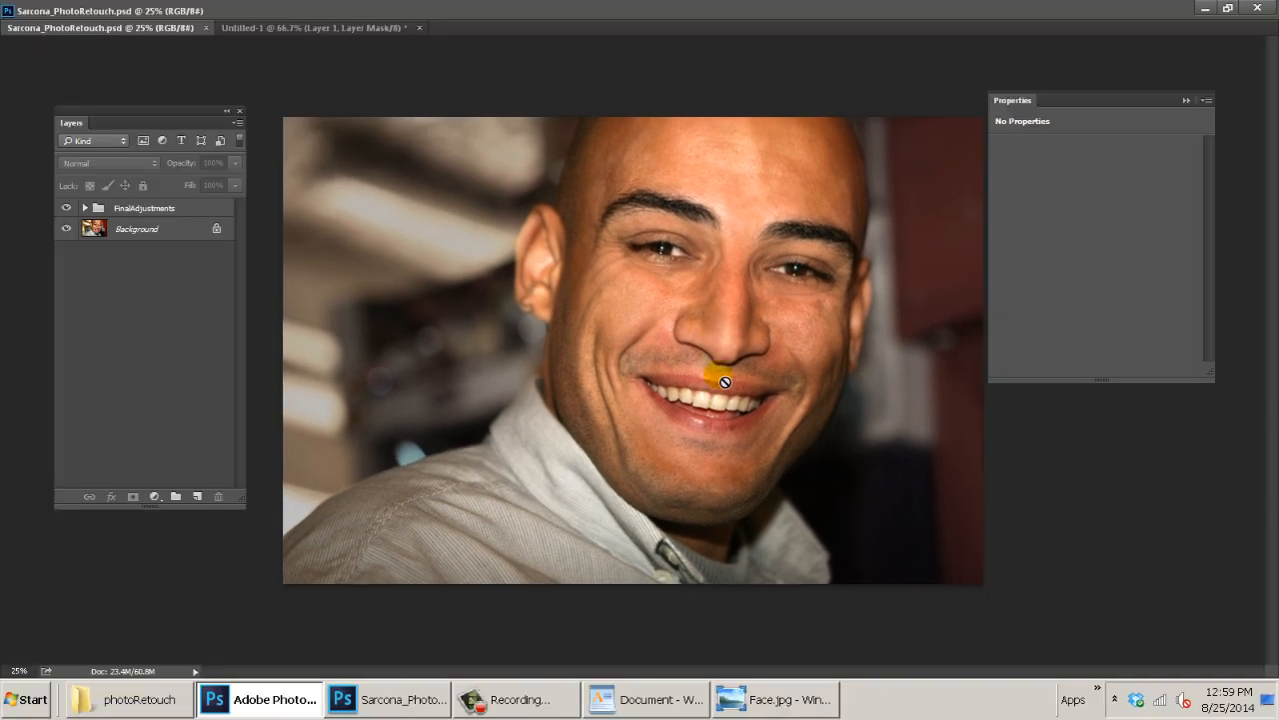